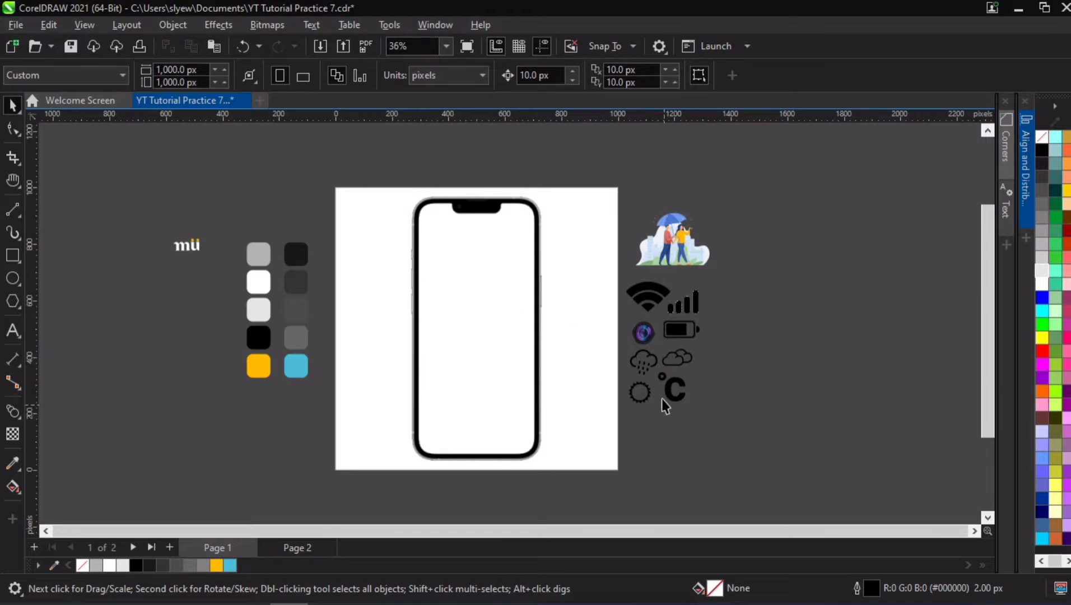
Step: Examine the illustration, status icons and weather icons prepared beside the page, together with the phone mockup
{"action": "scroll", "coordinate": [662, 398], "scroll_direction": "up", "scroll_amount": 3}
{"action": "scroll", "coordinate": [689, 249], "scroll_direction": "down", "scroll_amount": 1}
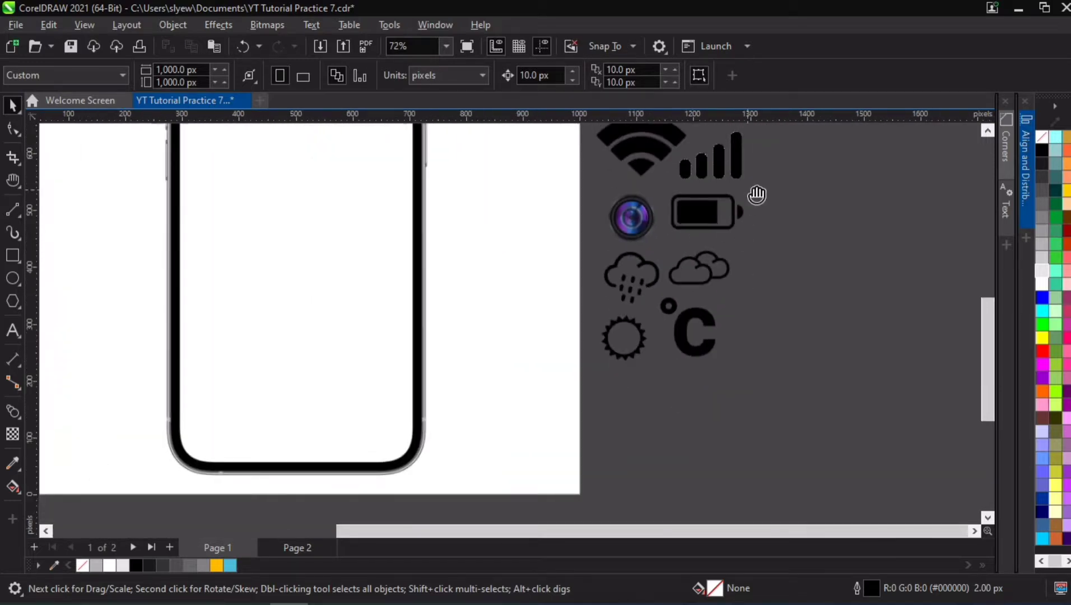
{"action": "key", "text": "h"}
{"action": "left_click_drag", "start_coordinate": [755, 194], "coordinate": [672, 265]}
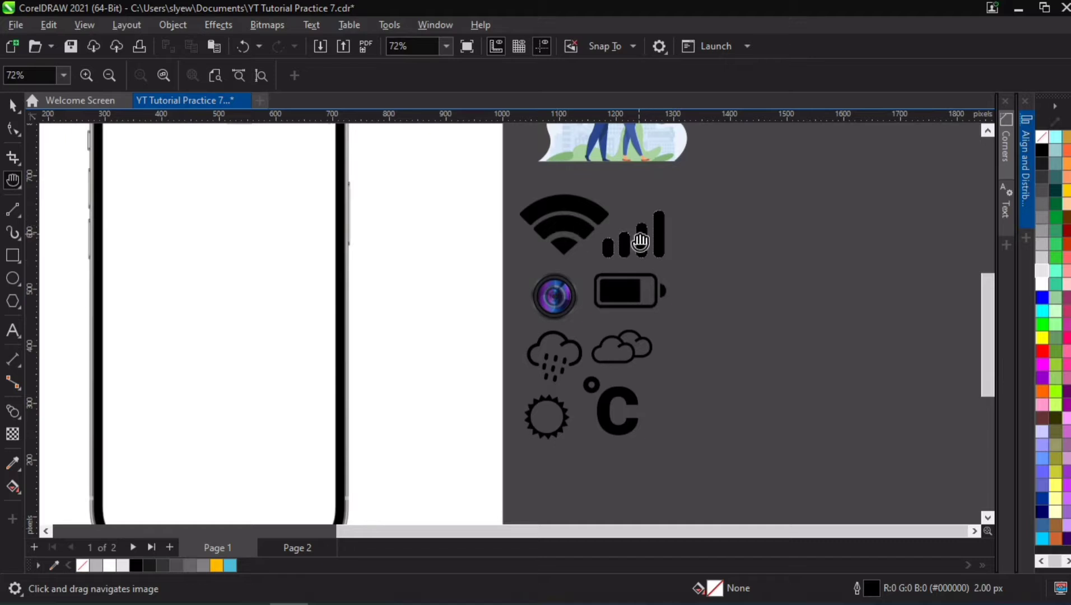
{"action": "scroll", "coordinate": [603, 379], "scroll_direction": "down", "scroll_amount": 1}
{"action": "scroll", "coordinate": [350, 295], "scroll_direction": "down", "scroll_amount": 3}
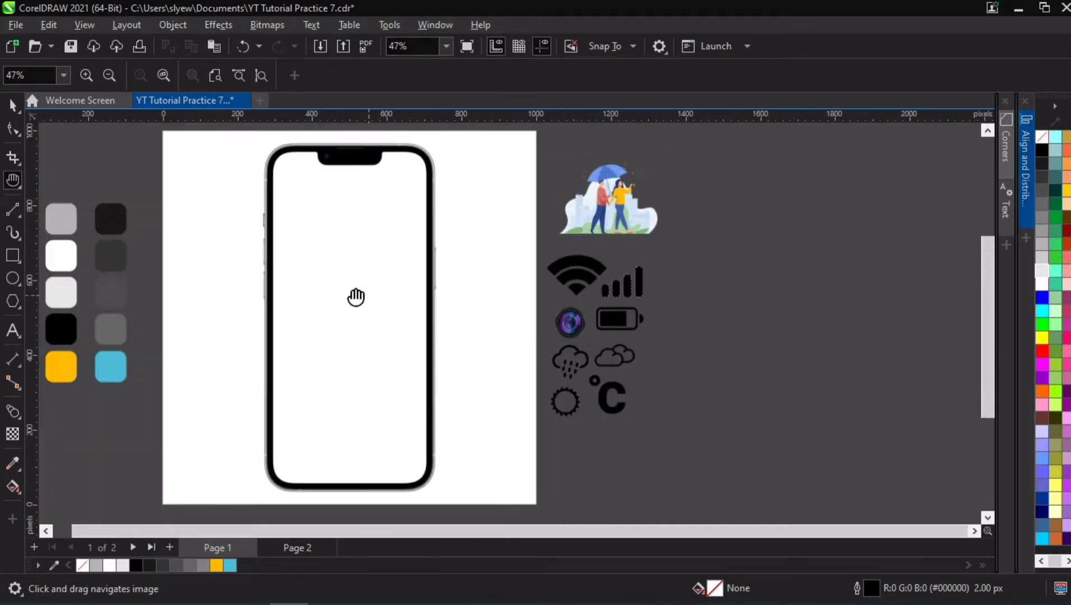
{"action": "key", "text": "space"}
{"action": "key", "text": "space"}
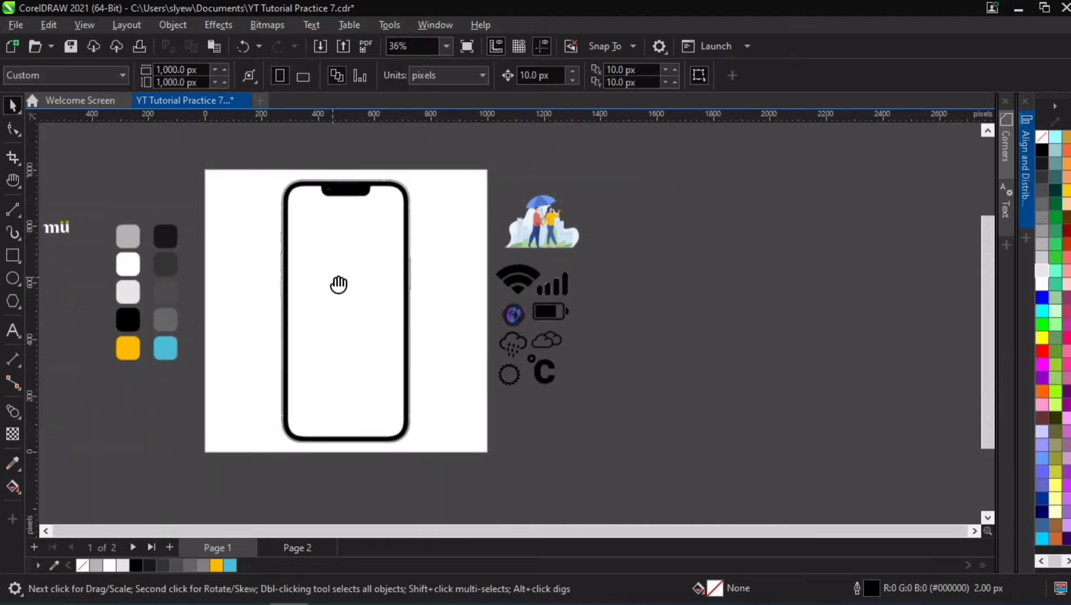
{"action": "left_click_drag", "start_coordinate": [339, 284], "coordinate": [495, 259]}
{"action": "key", "text": "space"}
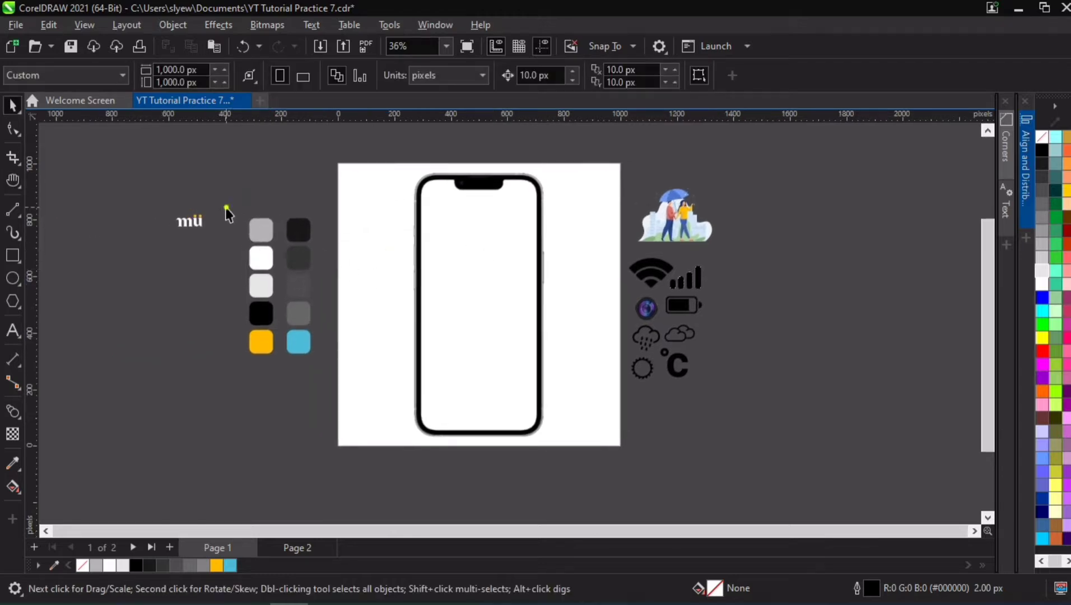
Step: Select all the colour swatches beside the page and examine them up close
{"action": "left_click_drag", "start_coordinate": [227, 211], "coordinate": [335, 378]}
{"action": "scroll", "coordinate": [252, 203], "scroll_direction": "up", "scroll_amount": 3}
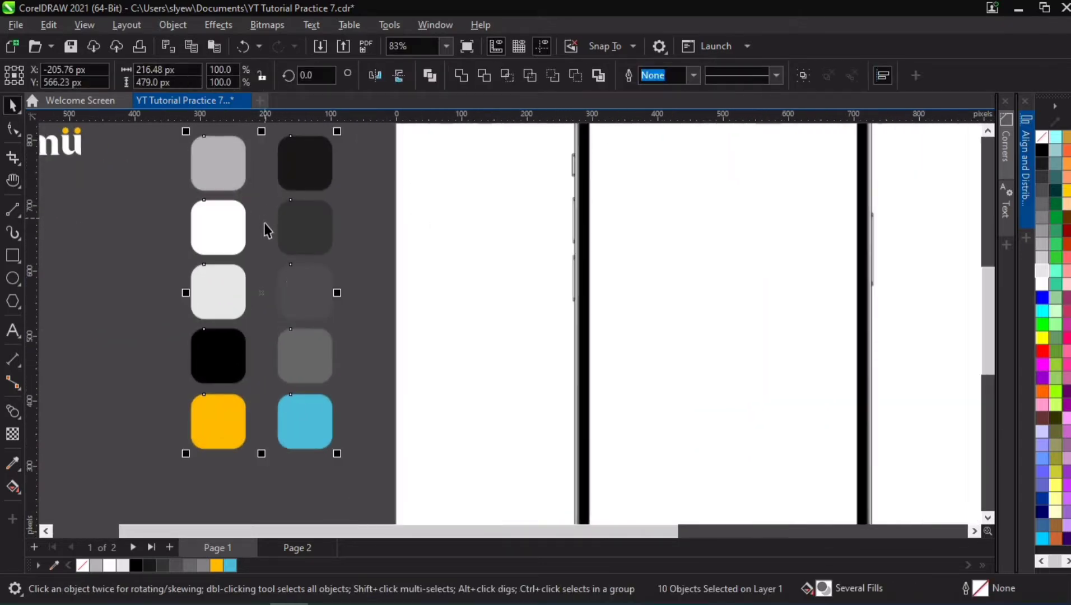
{"action": "scroll", "coordinate": [264, 226], "scroll_direction": "down", "scroll_amount": 3}
{"action": "scroll", "coordinate": [404, 295], "scroll_direction": "down", "scroll_amount": 1}
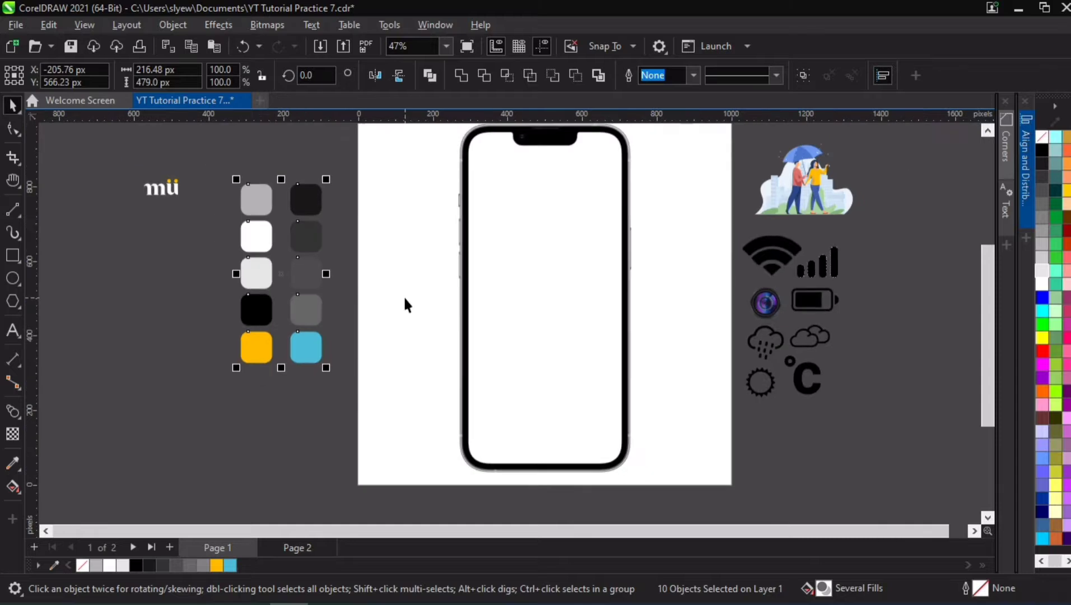
Step: Move the phone mockup away from the page centre and undo the move
{"action": "key", "text": "space"}
{"action": "left_click_drag", "start_coordinate": [545, 250], "coordinate": [493, 265]}
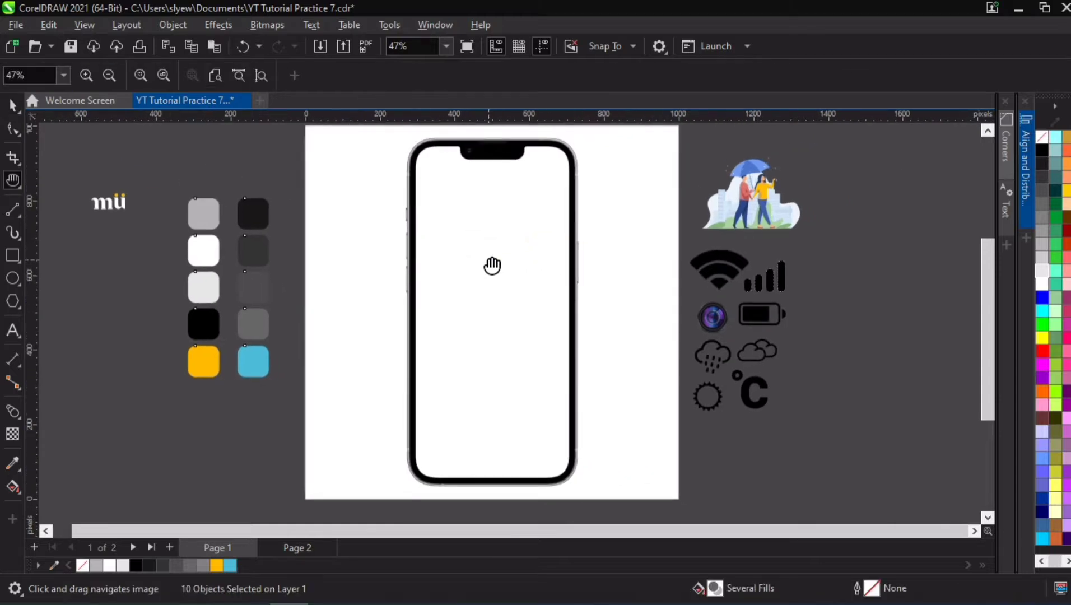
{"action": "left_click_drag", "start_coordinate": [473, 227], "coordinate": [508, 204]}
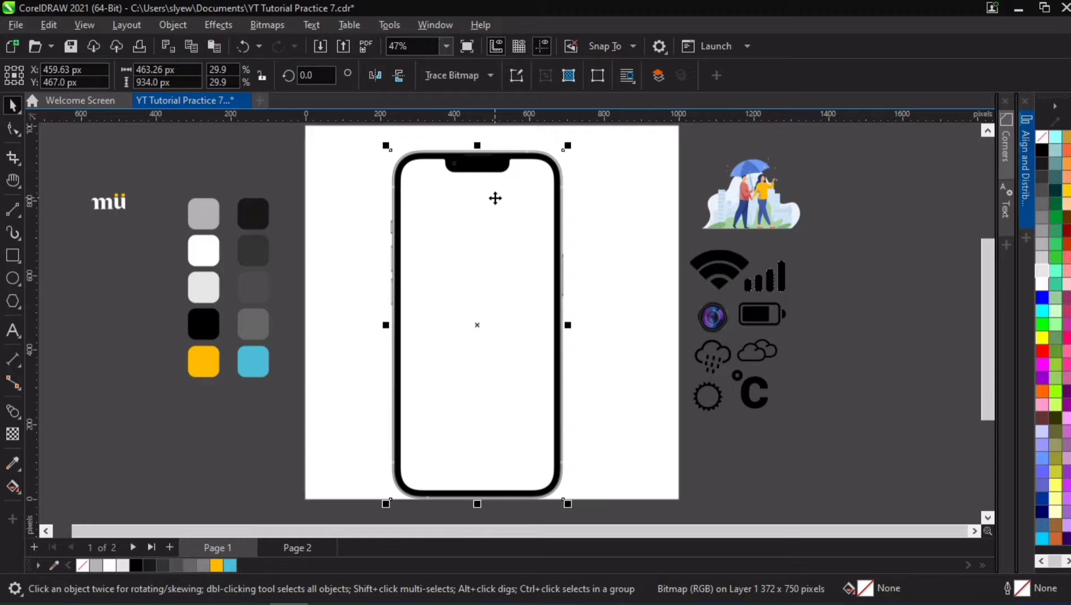
{"action": "key", "text": "ctrl+z"}
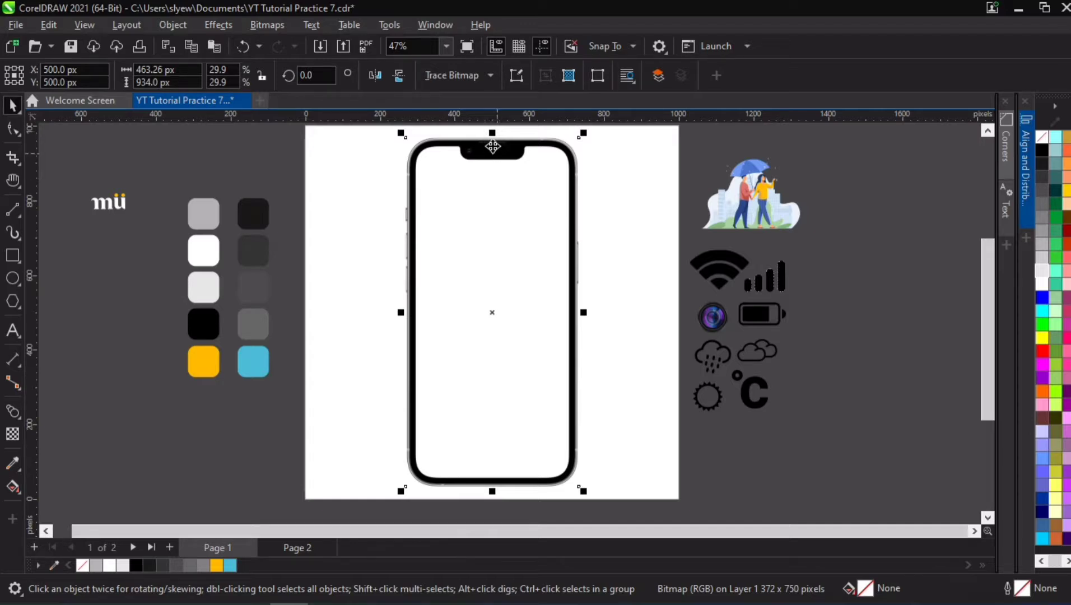
Step: Draw a rectangle about 319 × 814 px and centre it on the page over the phone mockup
{"action": "scroll", "coordinate": [491, 146], "scroll_direction": "up", "scroll_amount": 2}
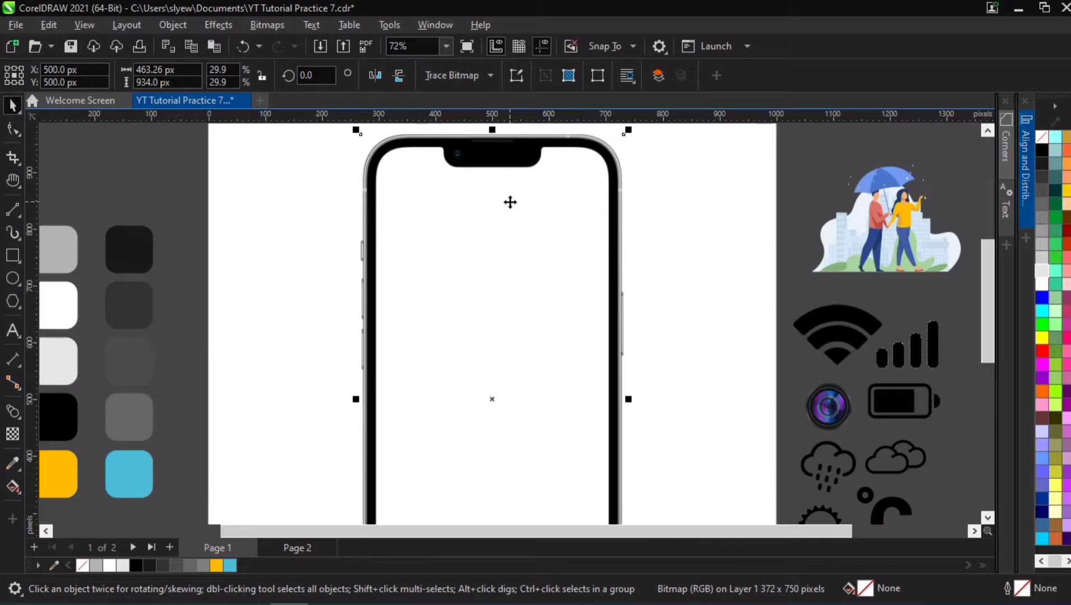
{"action": "key", "text": "h"}
{"action": "left_click_drag", "start_coordinate": [528, 301], "coordinate": [525, 264]}
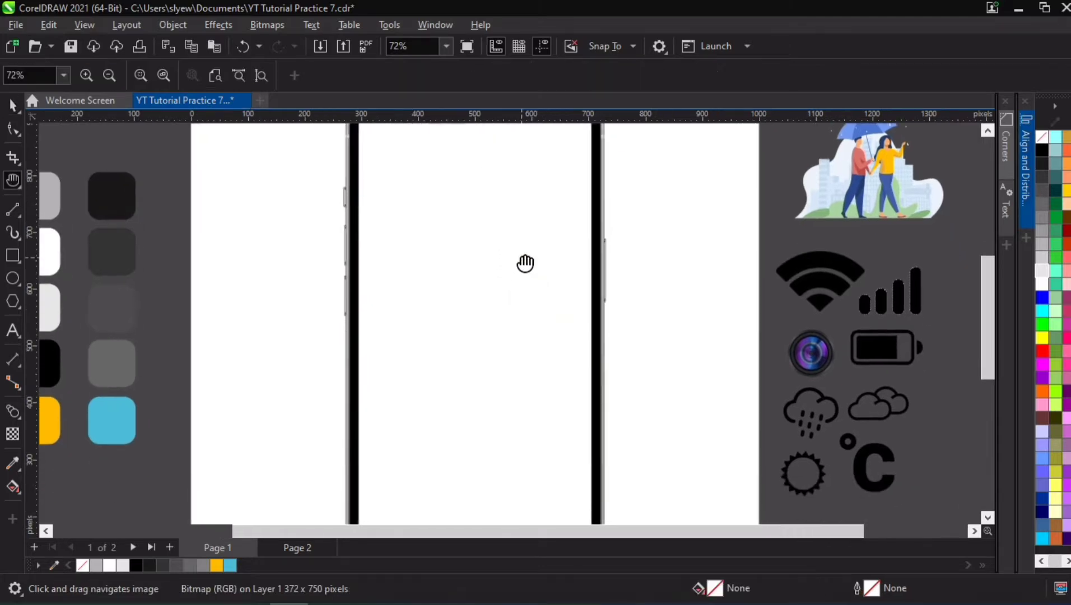
{"action": "scroll", "coordinate": [525, 263], "scroll_direction": "down", "scroll_amount": 2}
{"action": "key", "text": "space"}
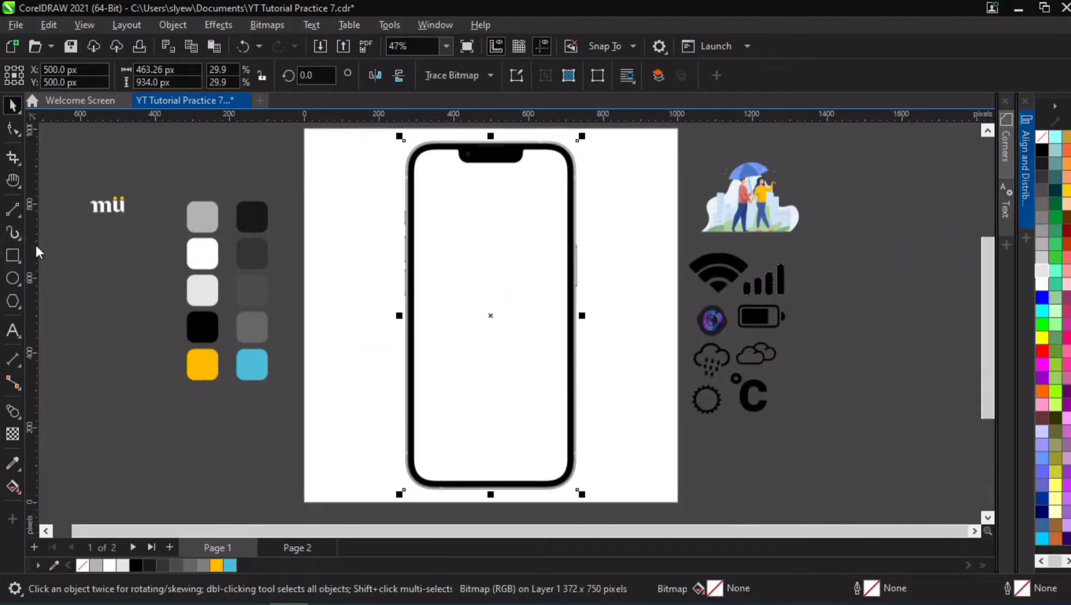
{"action": "left_click", "coordinate": [13, 255]}
{"action": "left_click", "coordinate": [285, 162]}
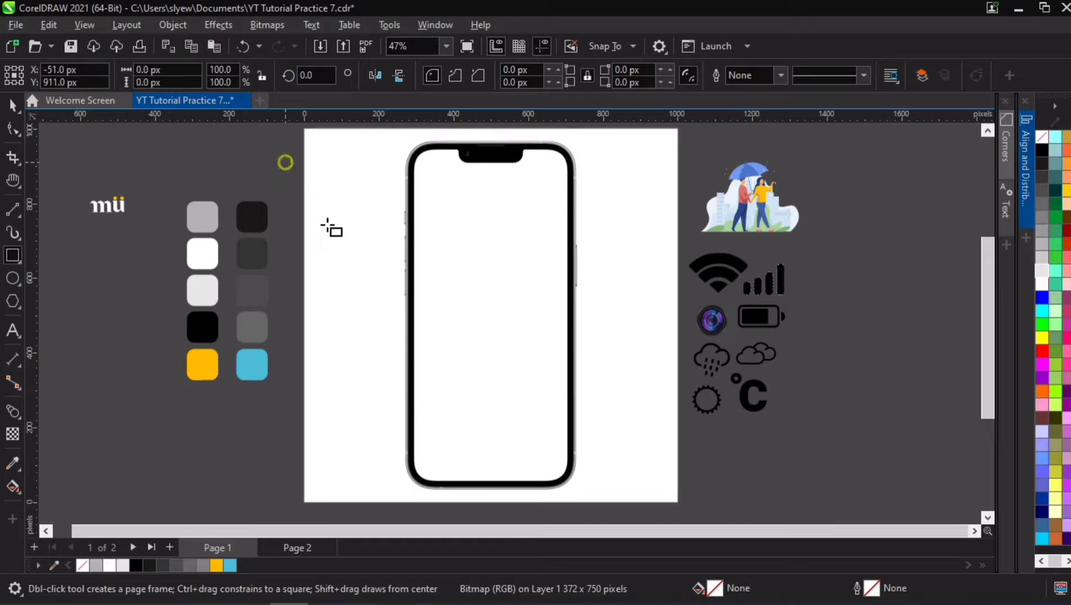
{"action": "mouse_move", "coordinate": [327, 225]}
{"action": "left_mouse_down"}
{"action": "mouse_move", "coordinate": [385, 382]}
{"action": "mouse_move", "coordinate": [399, 468]}
{"action": "mouse_move", "coordinate": [409, 466]}
{"action": "left_mouse_up"}
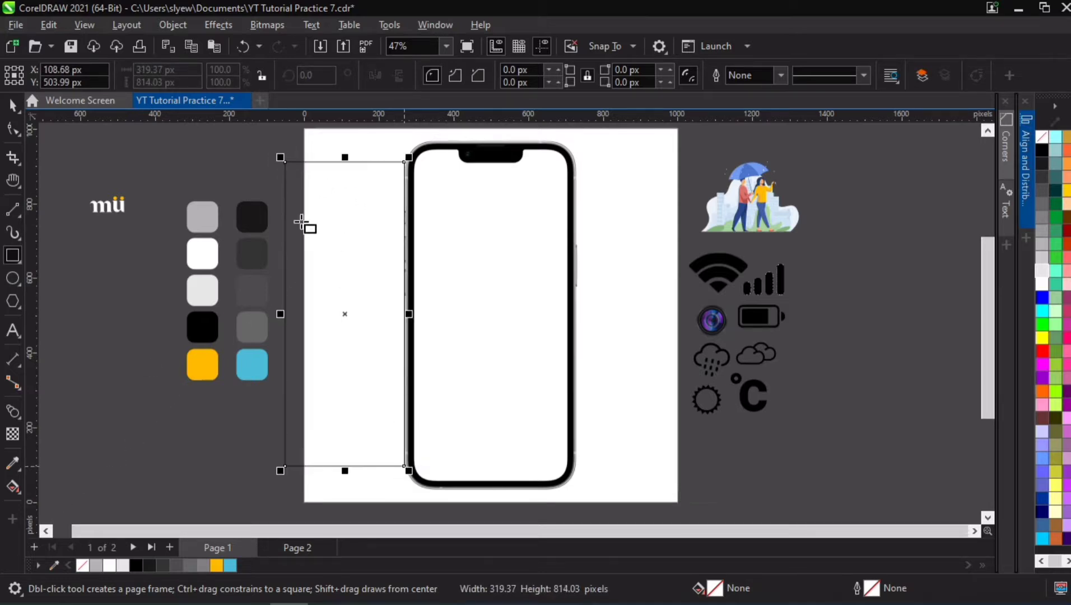
{"action": "key", "text": "p"}
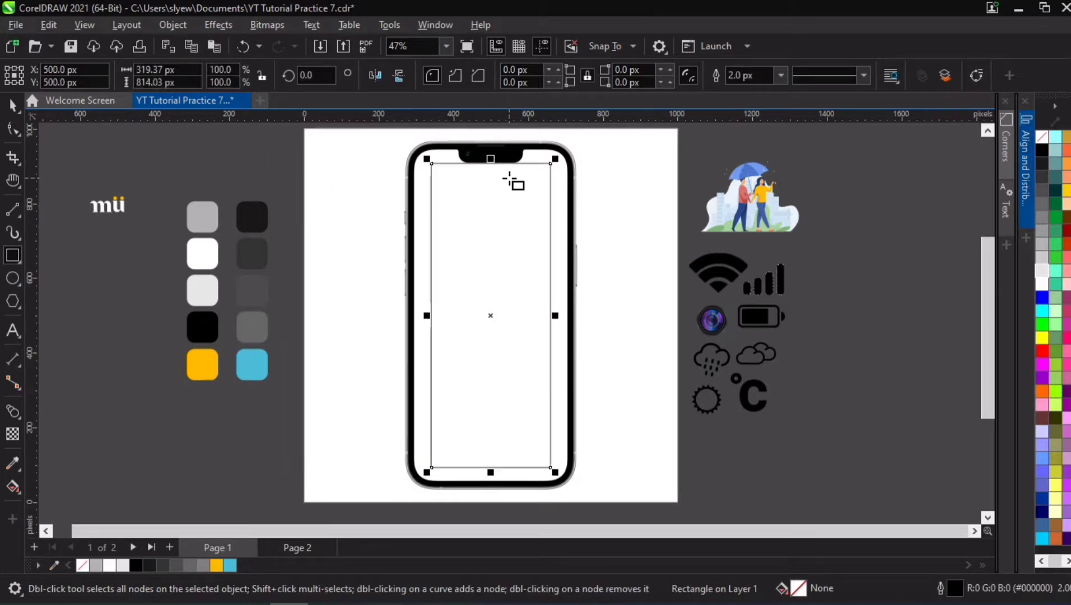
Step: Extend the rectangle's upper edge to the top of the phone screen, making it about 851 px high
{"action": "scroll", "coordinate": [491, 158], "scroll_direction": "up", "scroll_amount": 5}
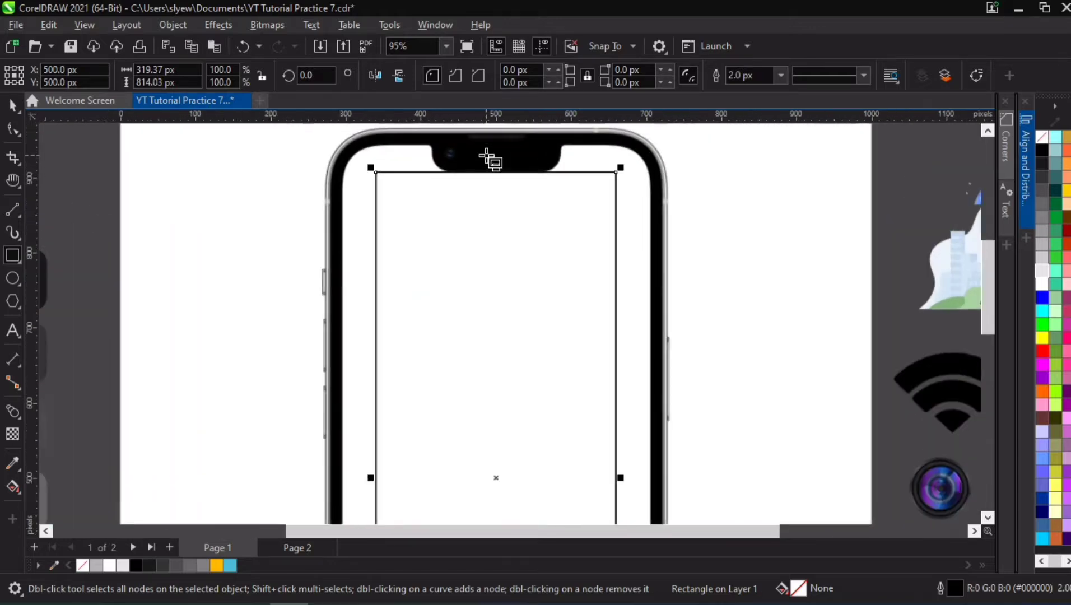
{"action": "key", "text": "h"}
{"action": "left_click_drag", "start_coordinate": [493, 164], "coordinate": [392, 208]}
{"action": "key", "text": "space"}
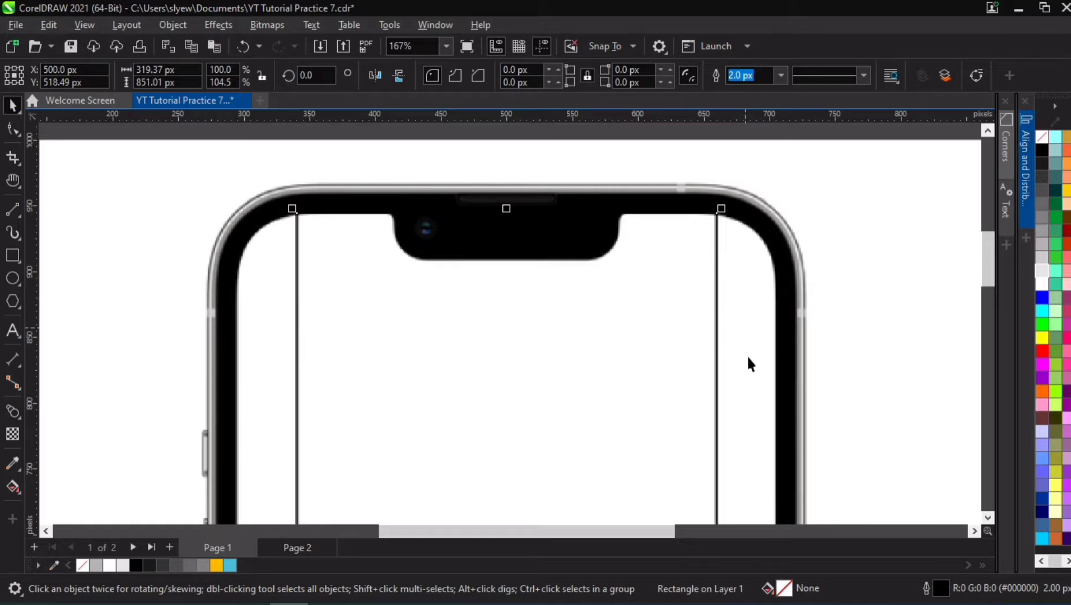
Step: Extend the rectangle's lower edge to the bottom of the phone screen, bringing its height to 888 px
{"action": "key", "text": "h"}
{"action": "left_click_drag", "start_coordinate": [681, 411], "coordinate": [549, 280]}
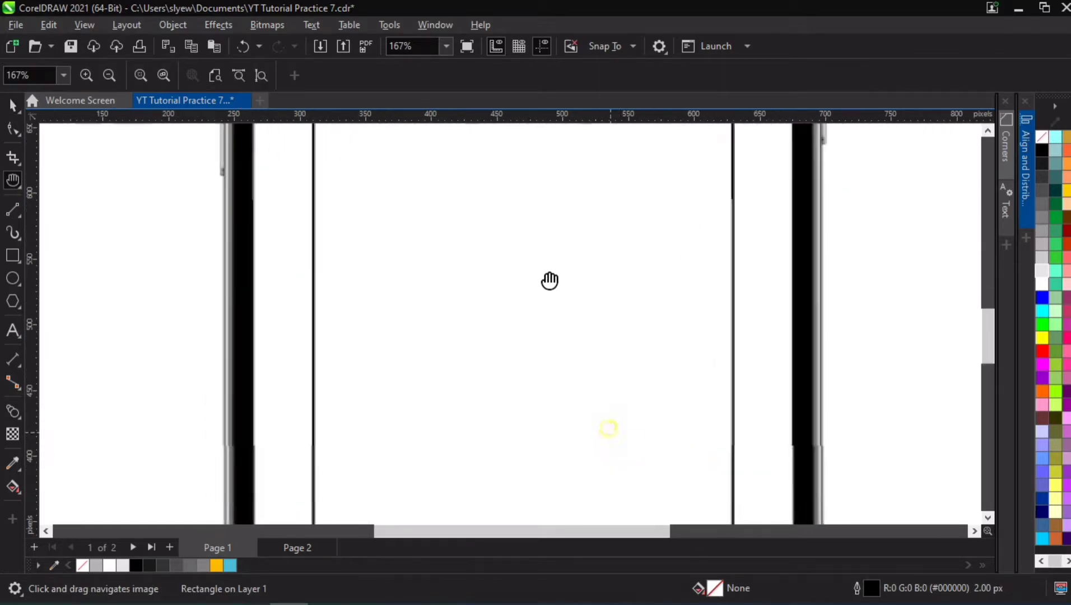
{"action": "scroll", "coordinate": [569, 279], "scroll_direction": "down", "scroll_amount": 5}
{"action": "key", "text": "space"}
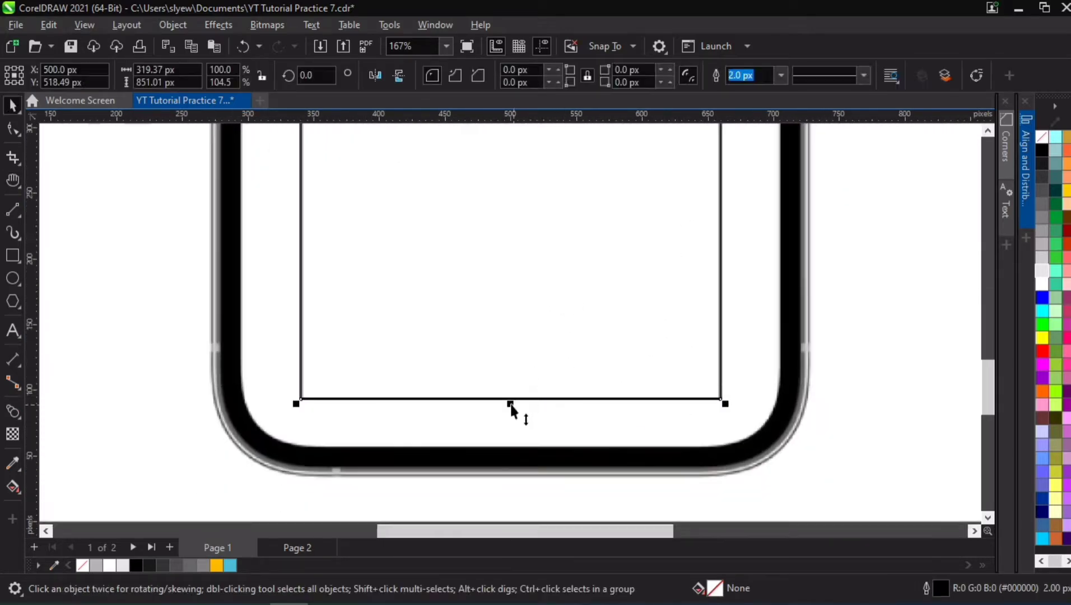
{"action": "left_click_drag", "start_coordinate": [511, 406], "coordinate": [494, 455]}
{"action": "scroll", "coordinate": [477, 445], "scroll_direction": "up", "scroll_amount": 3}
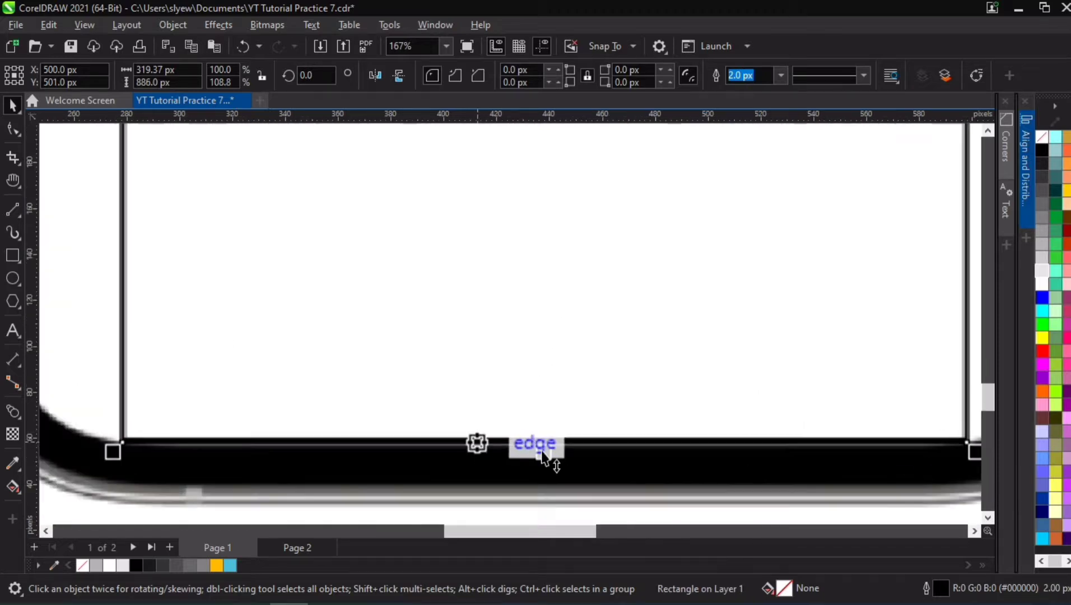
{"action": "left_click_drag", "start_coordinate": [550, 449], "coordinate": [583, 447]}
{"action": "scroll", "coordinate": [586, 403], "scroll_direction": "down", "scroll_amount": 3}
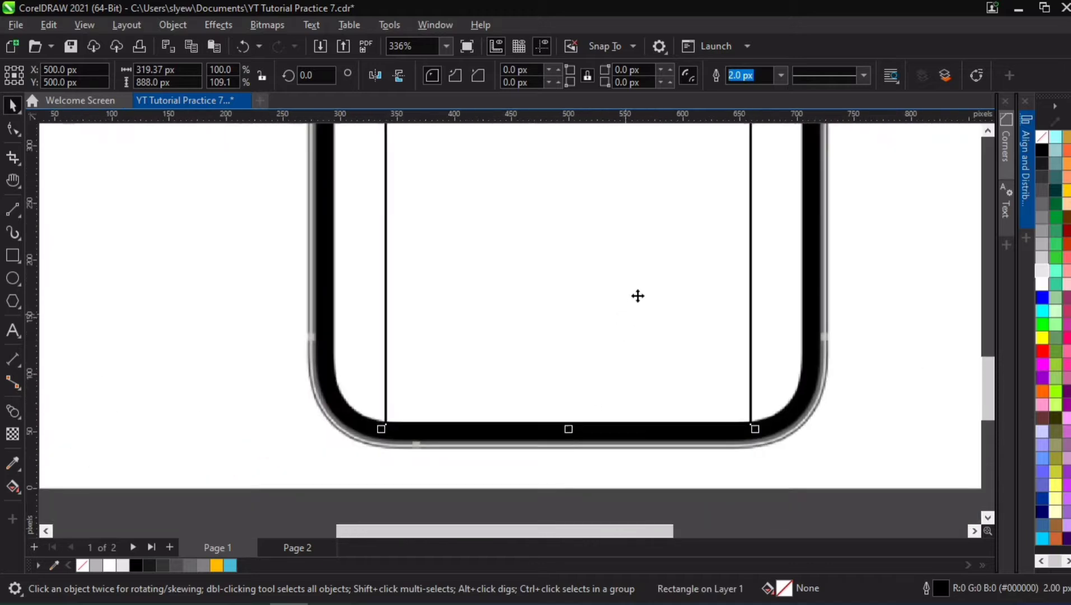
Step: Widen the rectangle symmetrically about its centre to 412 px, matching both sides of the phone screen
{"action": "key", "text": "h"}
{"action": "left_click_drag", "start_coordinate": [658, 239], "coordinate": [536, 332]}
{"action": "key", "text": "space"}
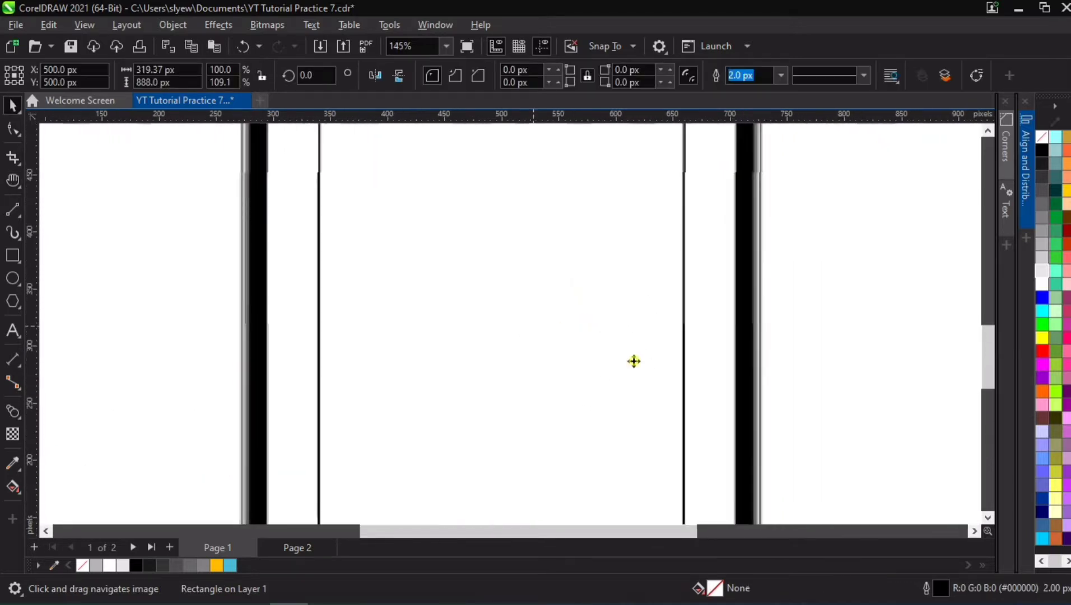
{"action": "key", "text": "space"}
{"action": "scroll", "coordinate": [646, 375], "scroll_direction": "down", "scroll_amount": 2}
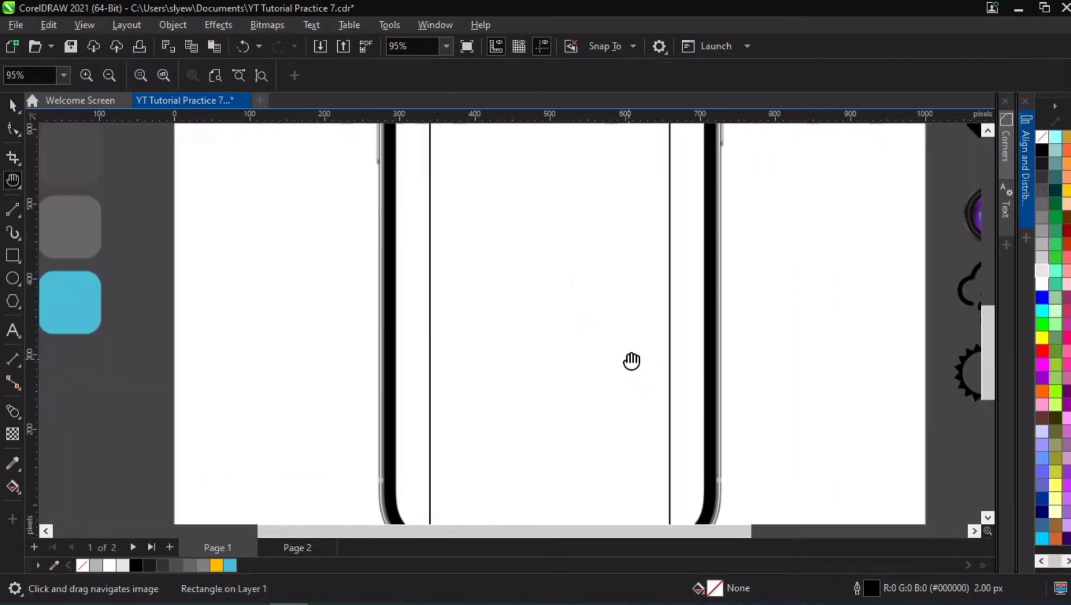
{"action": "key", "text": "space"}
{"action": "left_click_drag", "start_coordinate": [668, 246], "coordinate": [705, 249]}
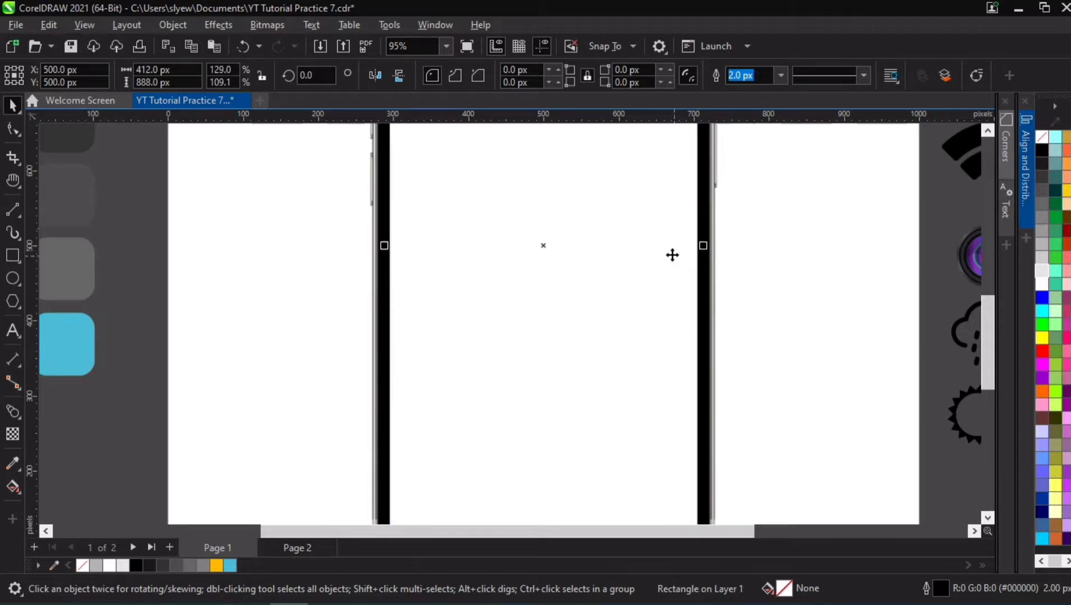
Step: Check how the rectangle's upper corners fit against the phone's notch and rounded frame corners
{"action": "scroll", "coordinate": [672, 262], "scroll_direction": "down", "scroll_amount": 2}
{"action": "key", "text": "h"}
{"action": "left_click_drag", "start_coordinate": [623, 141], "coordinate": [592, 321]}
{"action": "left_click_drag", "start_coordinate": [542, 233], "coordinate": [541, 303]}
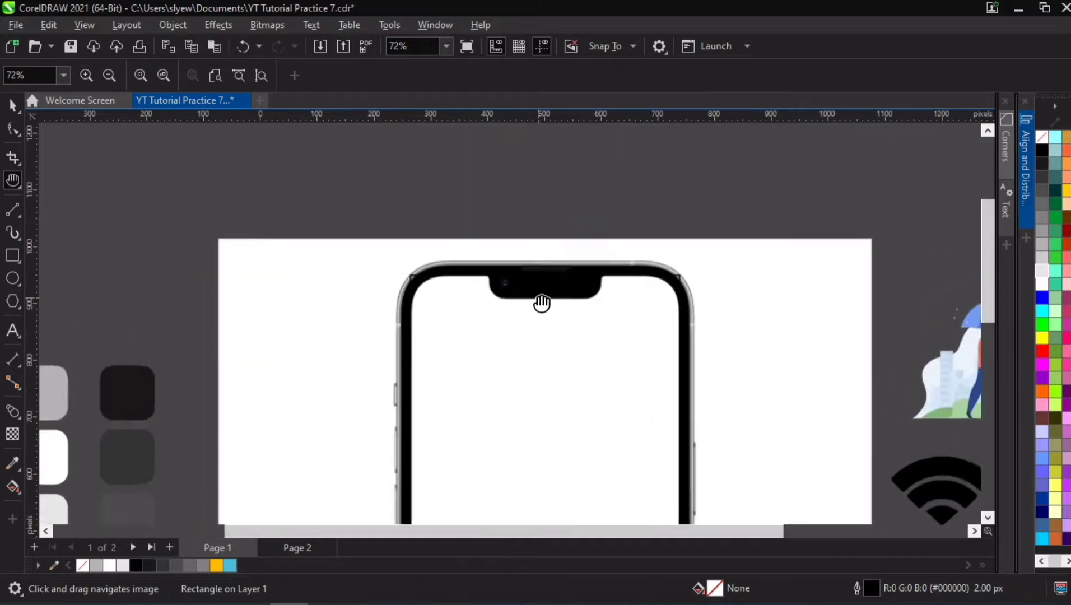
{"action": "scroll", "coordinate": [541, 303], "scroll_direction": "up", "scroll_amount": 3}
{"action": "scroll", "coordinate": [541, 303], "scroll_direction": "down", "scroll_amount": 3}
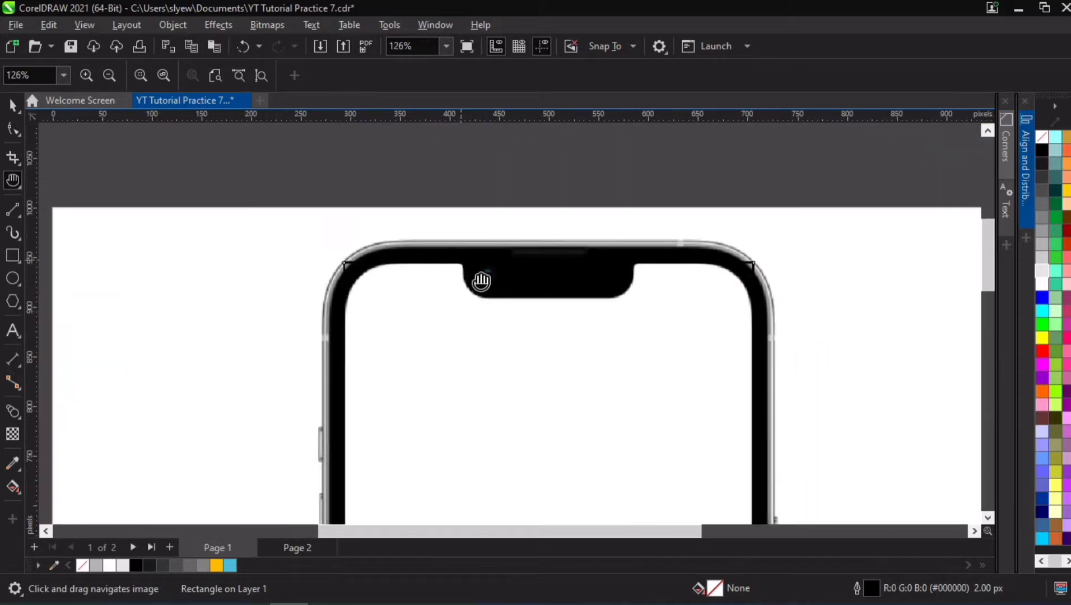
{"action": "key", "text": "space"}
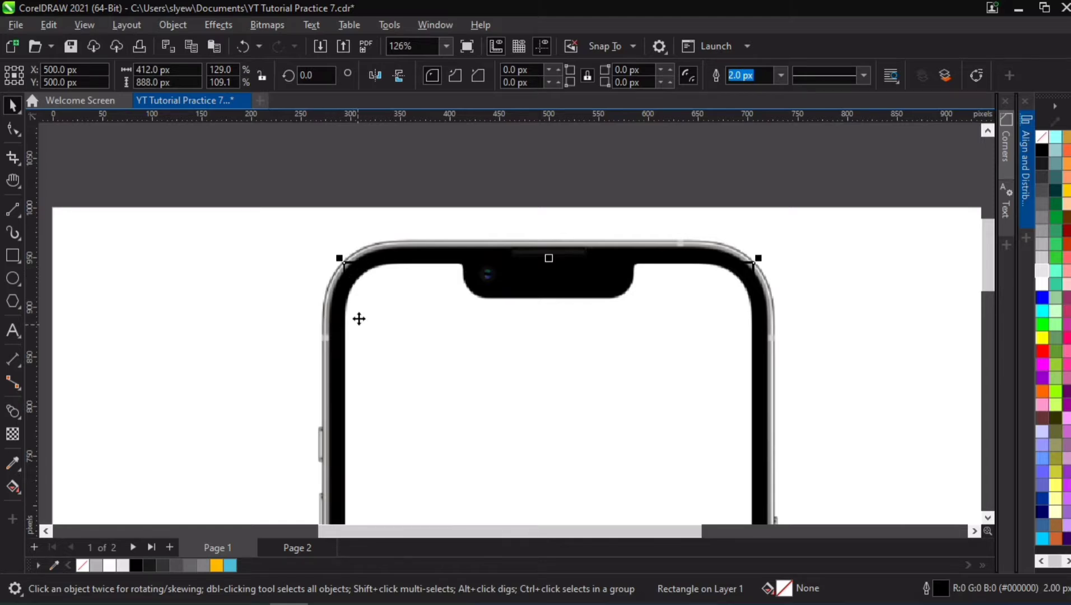
Step: Move the rectangle off the phone mockup and centre it back on the page
{"action": "scroll", "coordinate": [359, 319], "scroll_direction": "up", "scroll_amount": 1}
{"action": "scroll", "coordinate": [490, 321], "scroll_direction": "down", "scroll_amount": 3}
{"action": "left_click_drag", "start_coordinate": [617, 430], "coordinate": [440, 225]}
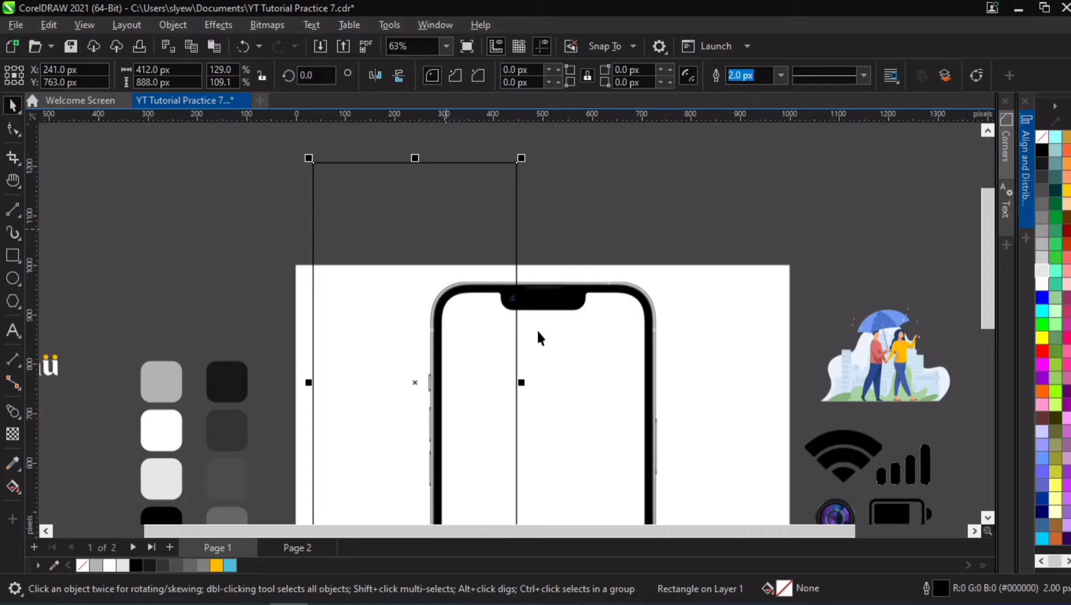
{"action": "key", "text": "p"}
Step: Round all corners of the screen rectangle with the Shape tool to a radius of about 49 px, following the phone screen's curve
{"action": "scroll", "coordinate": [536, 361], "scroll_direction": "down", "scroll_amount": 1}
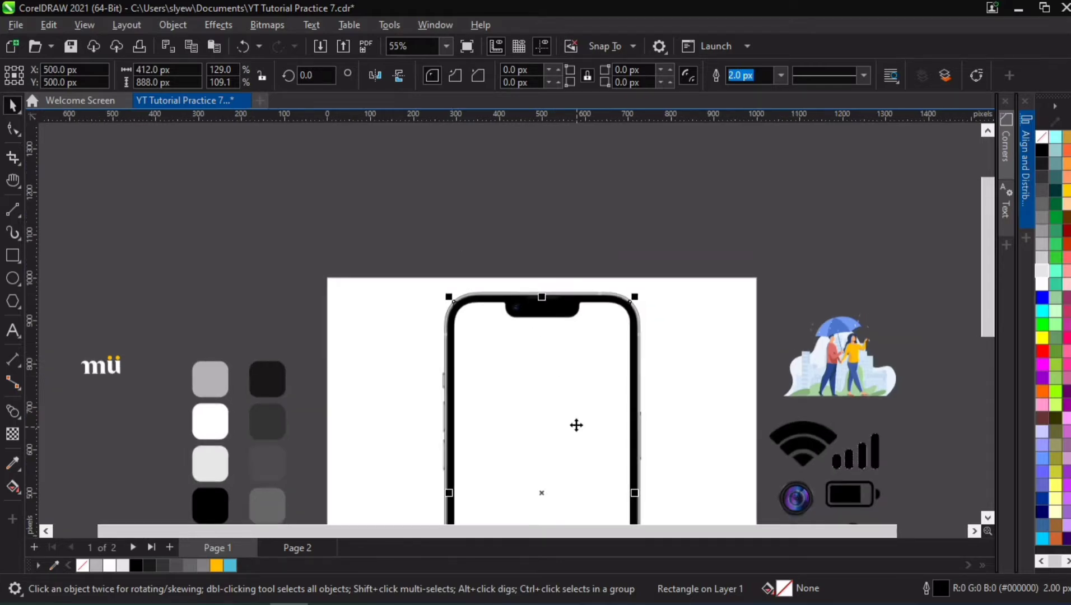
{"action": "key", "text": "h"}
{"action": "left_click_drag", "start_coordinate": [552, 416], "coordinate": [560, 273]}
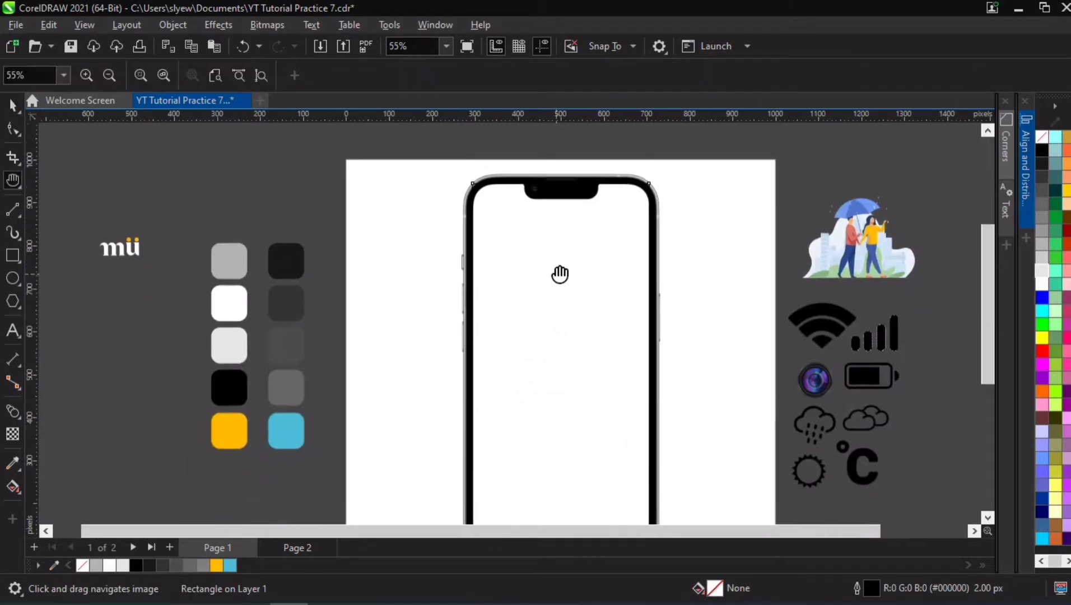
{"action": "scroll", "coordinate": [486, 193], "scroll_direction": "up", "scroll_amount": 8}
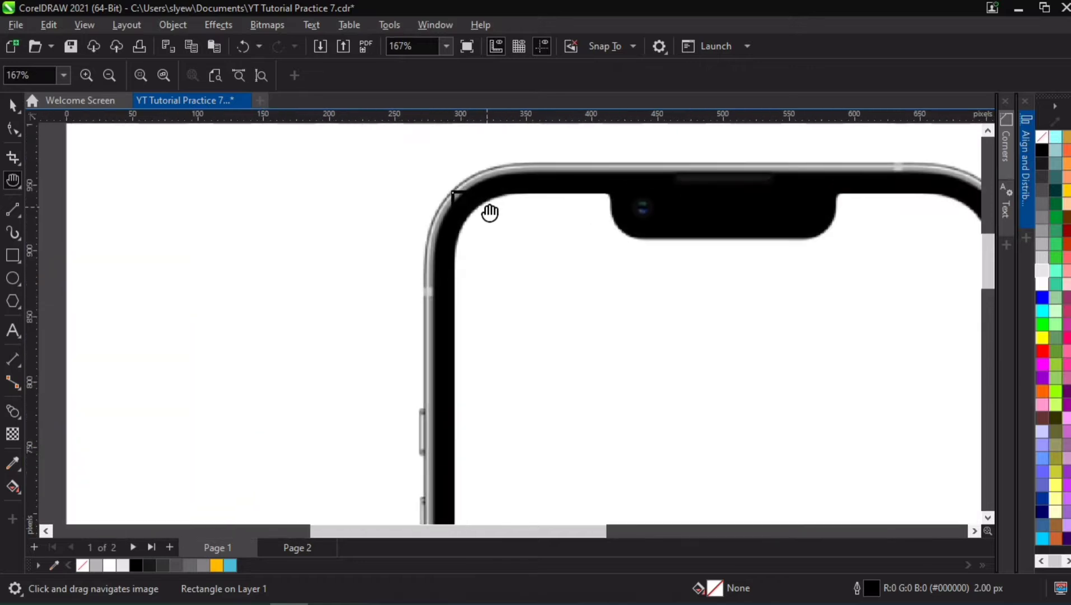
{"action": "scroll", "coordinate": [583, 280], "scroll_direction": "down", "scroll_amount": 5}
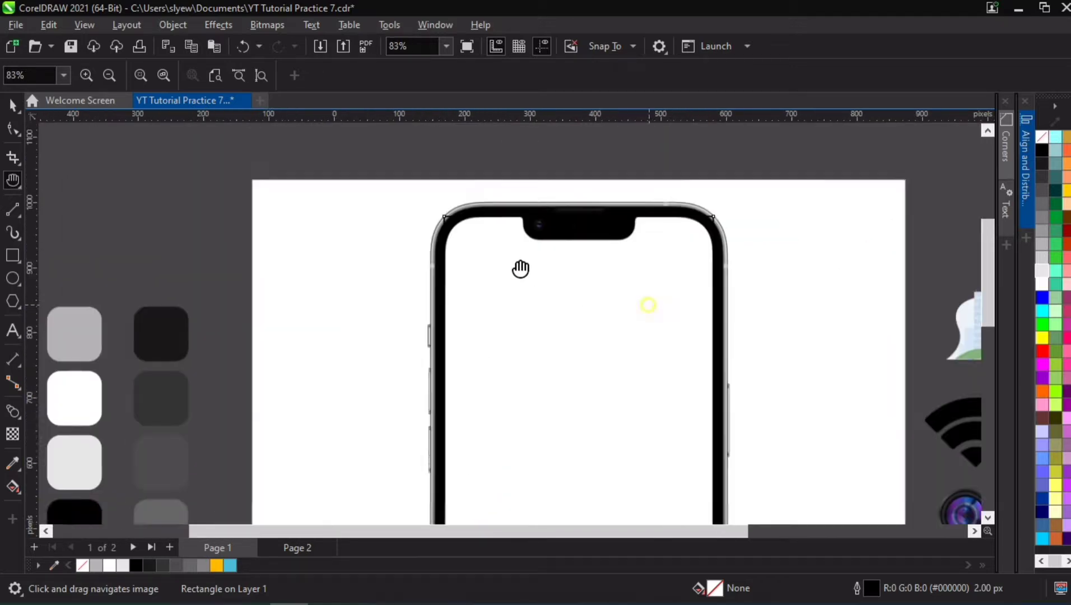
{"action": "key", "text": "space"}
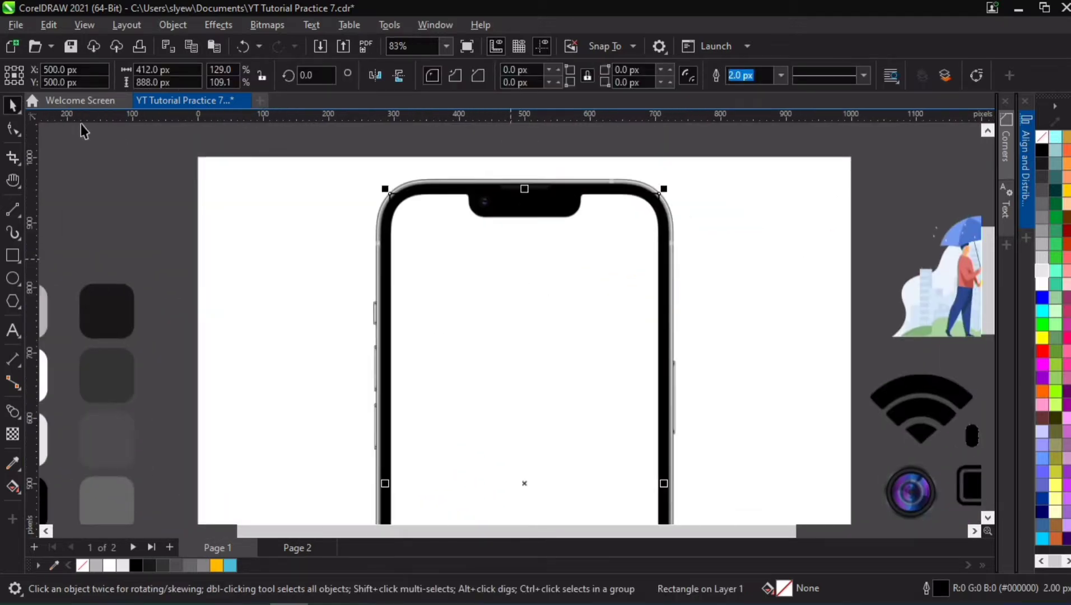
{"action": "left_click", "coordinate": [8, 133]}
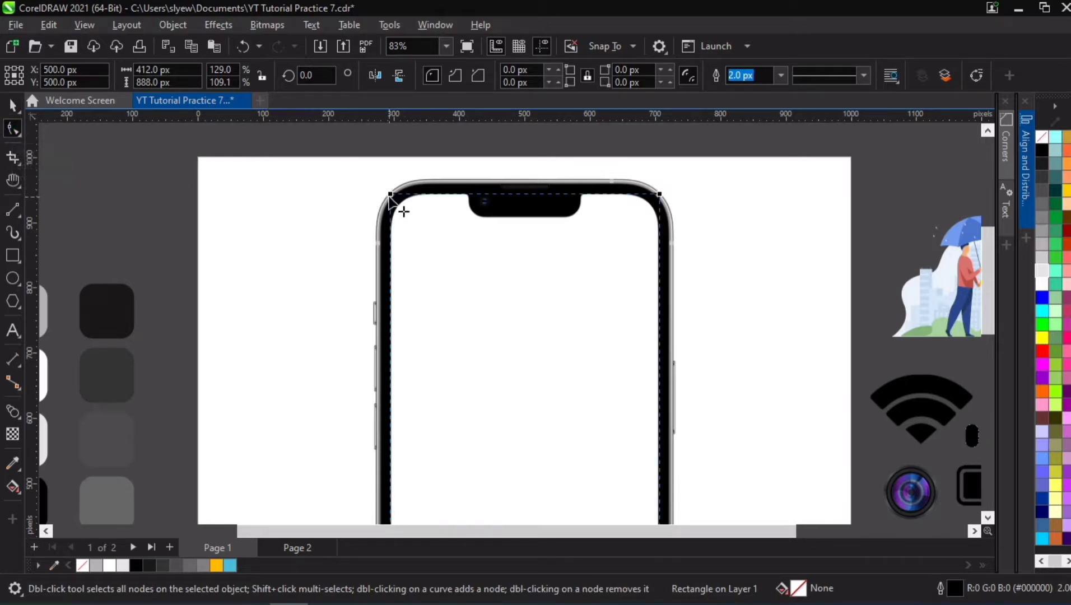
{"action": "scroll", "coordinate": [392, 195], "scroll_direction": "up", "scroll_amount": 3}
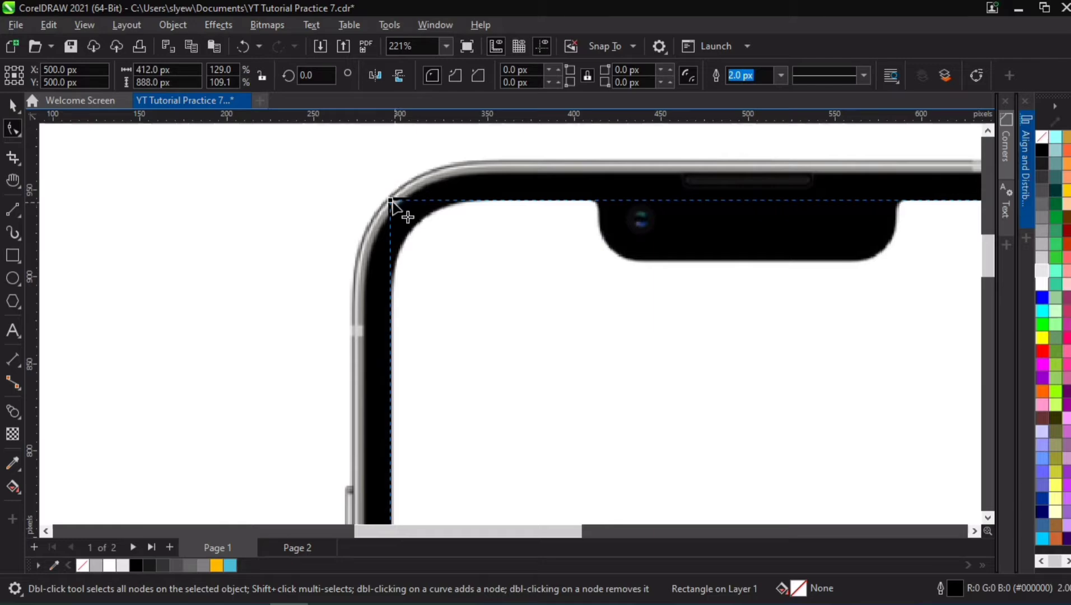
{"action": "left_click_drag", "start_coordinate": [391, 201], "coordinate": [410, 286]}
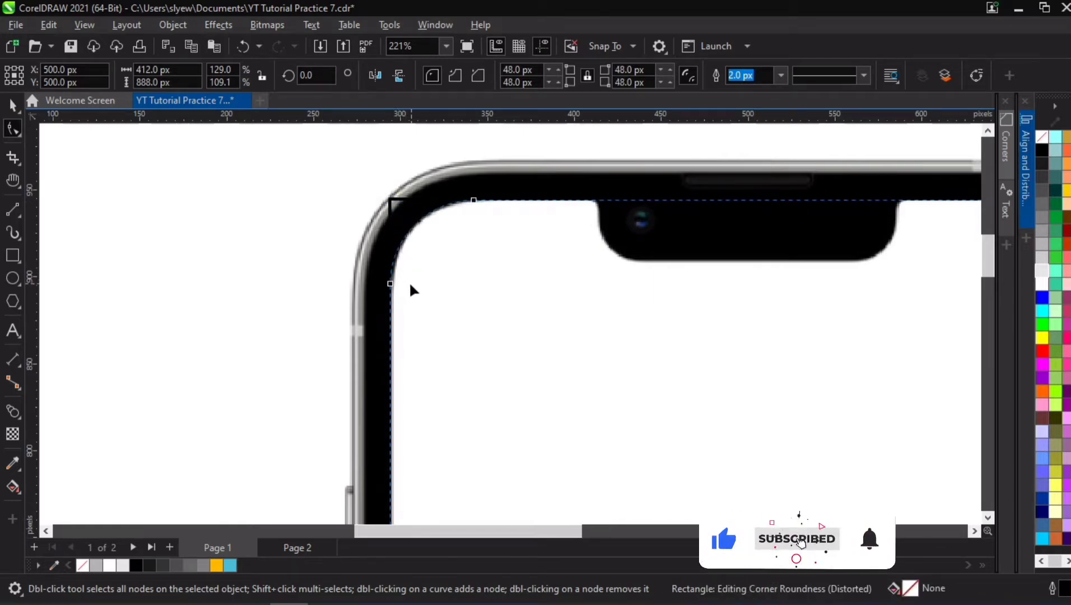
{"action": "left_click_drag", "start_coordinate": [410, 285], "coordinate": [400, 283]}
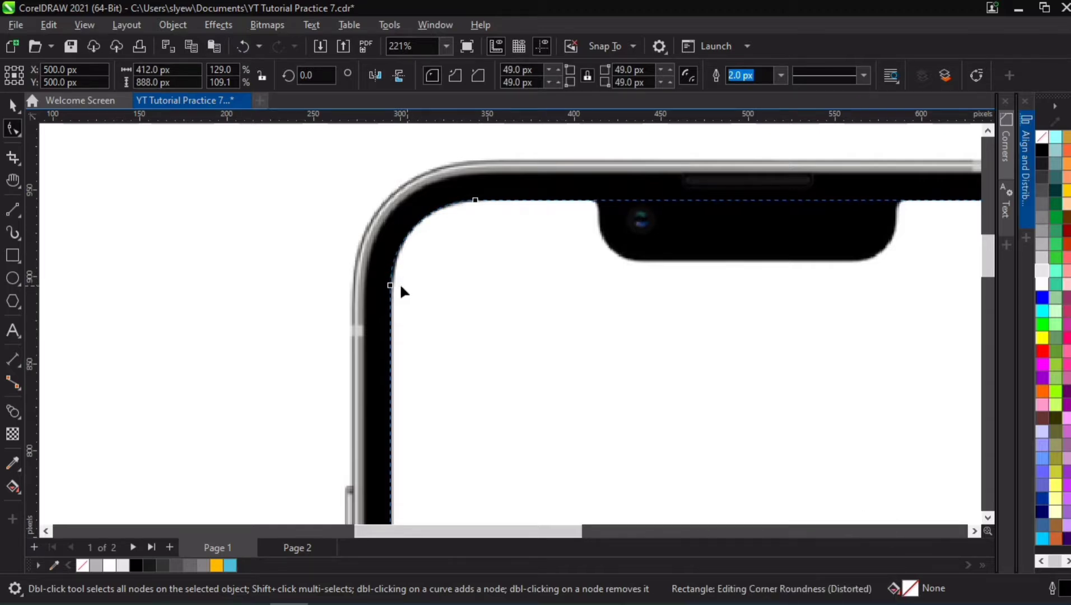
Step: Increase the screen rectangle's corner radius to about 51.89 px, adjusting it at the upper corner opposite the first one
{"action": "scroll", "coordinate": [546, 272], "scroll_direction": "down", "scroll_amount": 2}
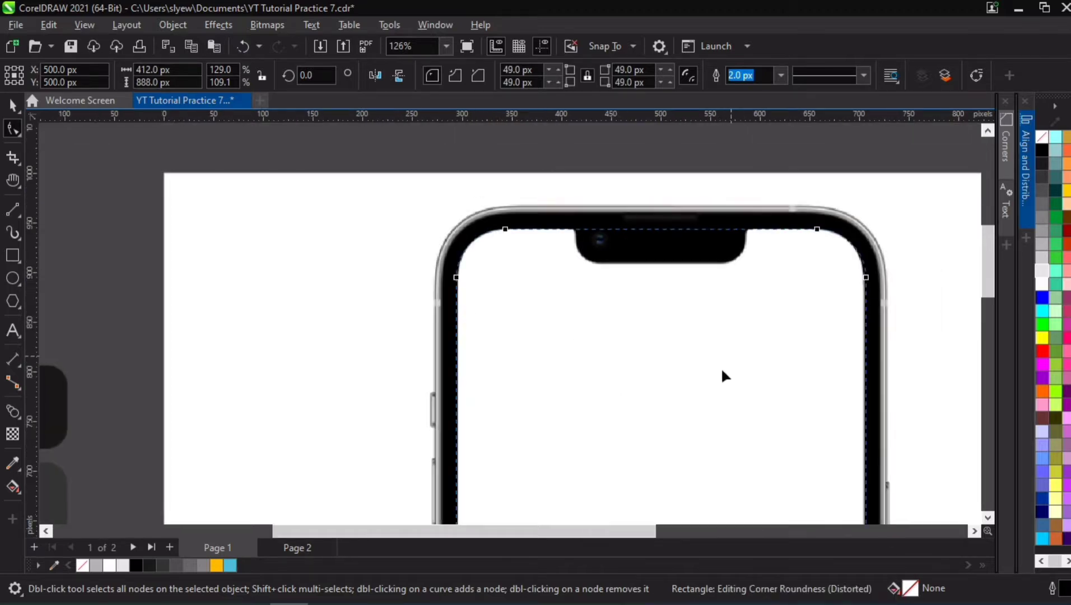
{"action": "key", "text": "h"}
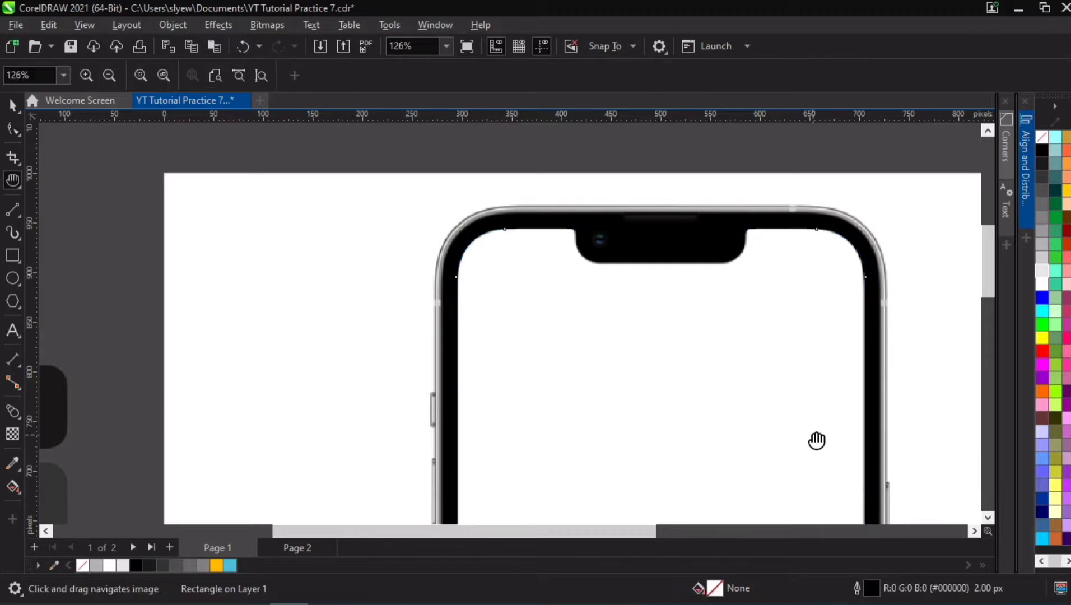
{"action": "key", "text": "space"}
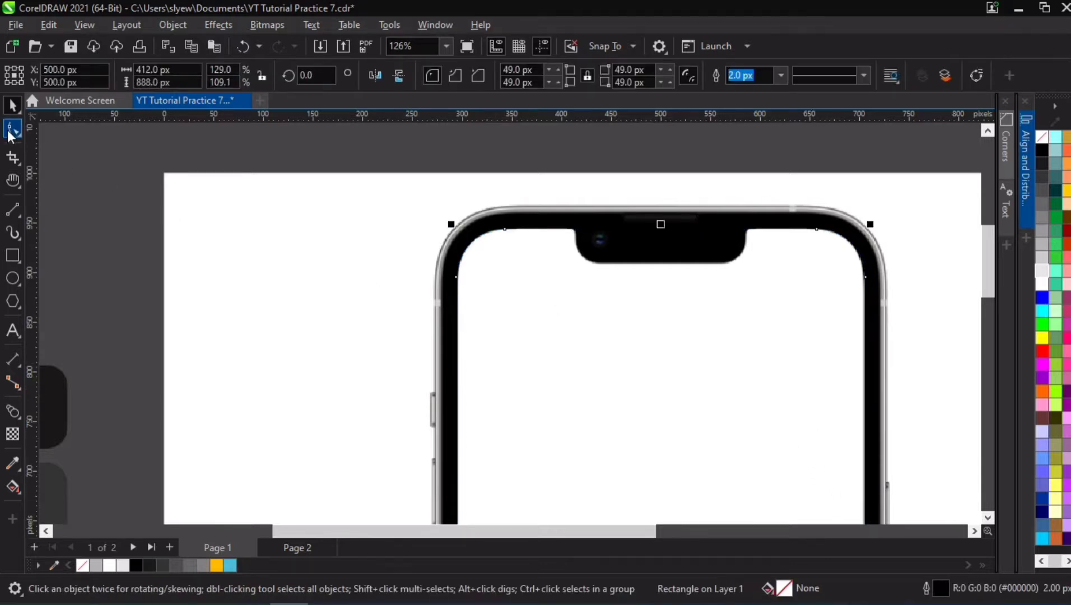
{"action": "key", "text": "F10"}
{"action": "scroll", "coordinate": [880, 295], "scroll_direction": "up", "scroll_amount": 3}
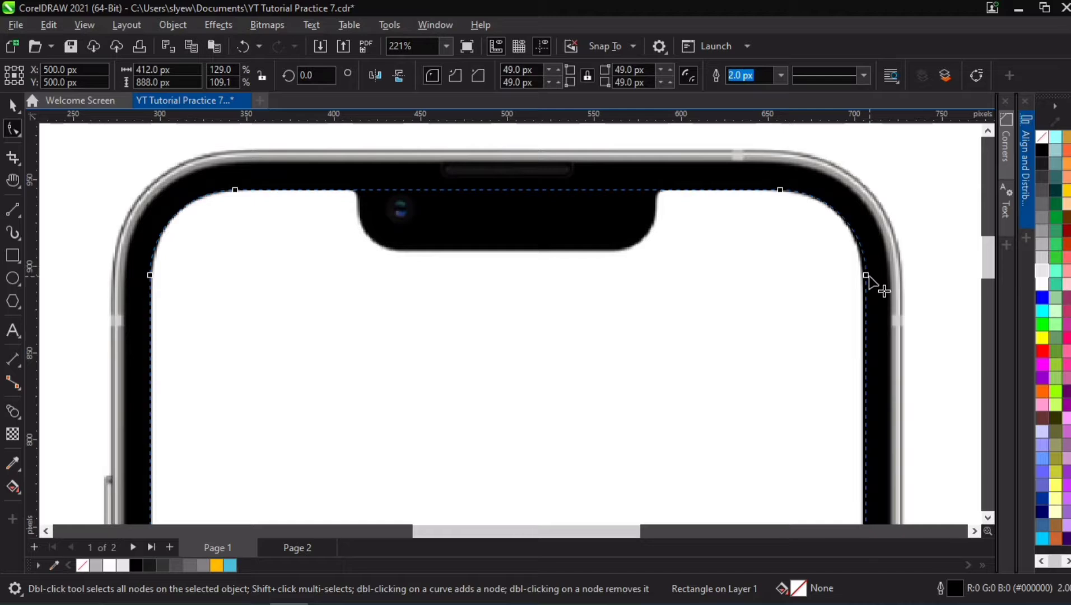
{"action": "mouse_move", "coordinate": [868, 274]}
{"action": "left_mouse_down"}
{"action": "mouse_move", "coordinate": [874, 292]}
{"action": "mouse_move", "coordinate": [855, 282]}
{"action": "mouse_move", "coordinate": [864, 280]}
{"action": "left_mouse_up"}
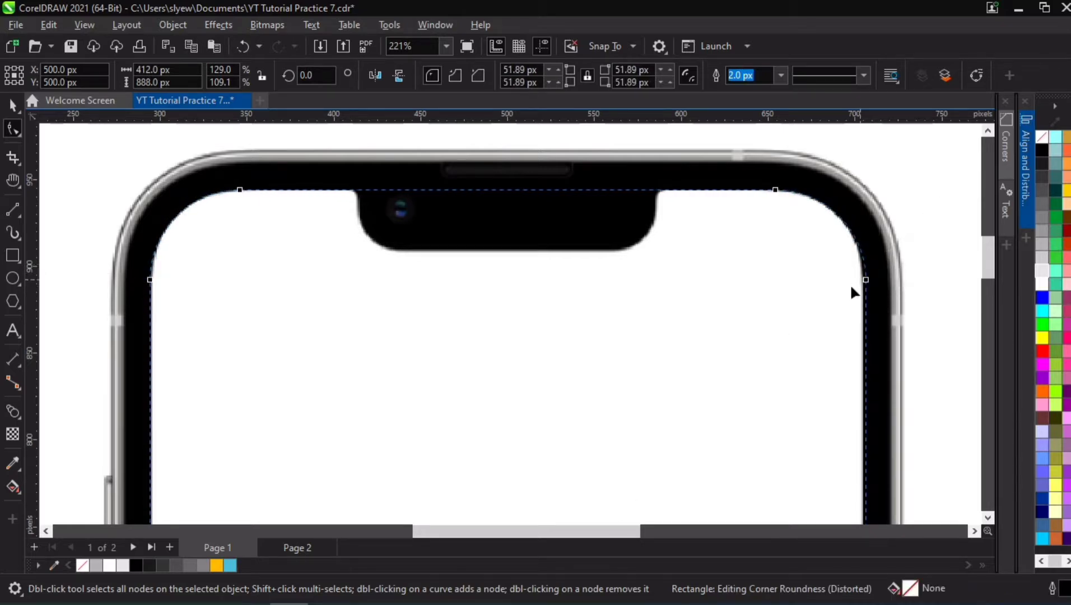
Step: Narrow the screen rectangle symmetrically about its centre to 408 px so its sides match the phone screen's edges
{"action": "key", "text": "h"}
{"action": "left_click_drag", "start_coordinate": [665, 461], "coordinate": [667, 325]}
{"action": "scroll", "coordinate": [736, 346], "scroll_direction": "down", "scroll_amount": 2}
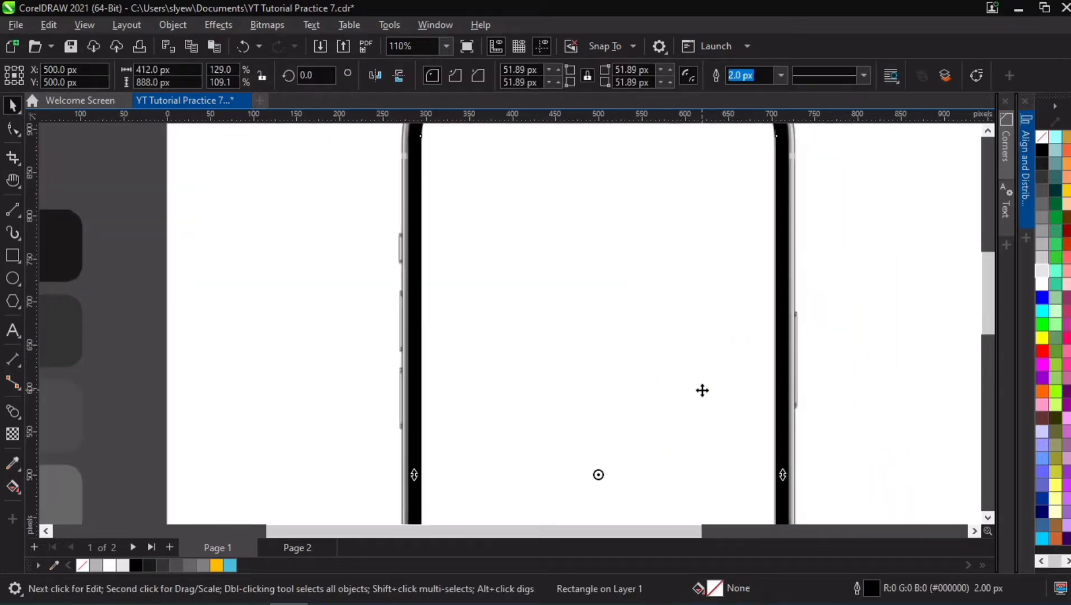
{"action": "left_click_drag", "start_coordinate": [700, 390], "coordinate": [720, 342]}
{"action": "key", "text": "h"}
{"action": "scroll", "coordinate": [742, 383], "scroll_direction": "up", "scroll_amount": 2}
{"action": "key", "text": "space"}
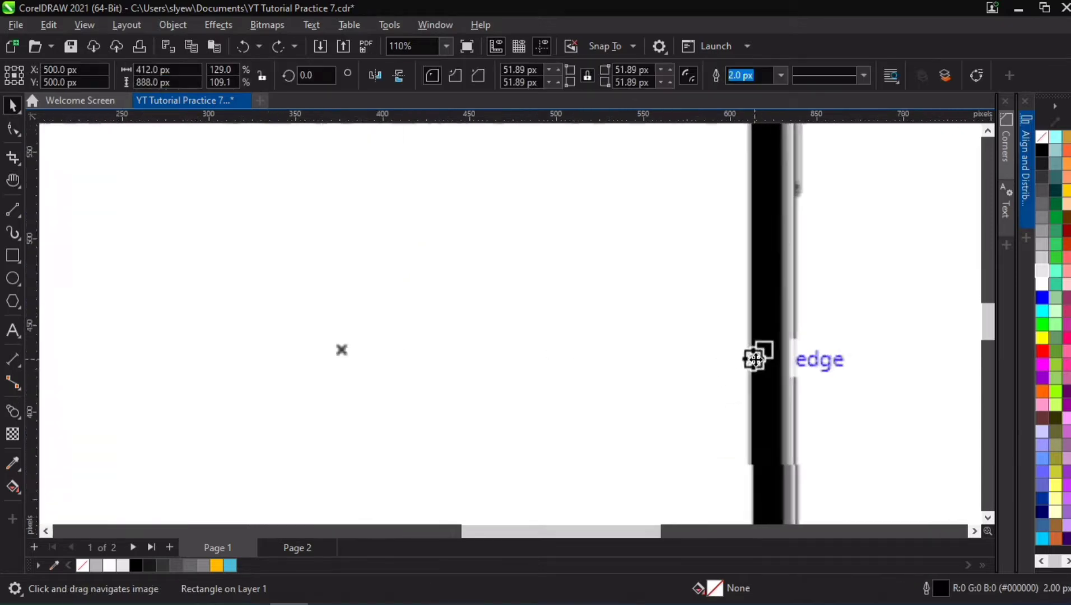
{"action": "mouse_move", "coordinate": [754, 351]}
{"action": "left_mouse_down"}
{"action": "mouse_move", "coordinate": [733, 354]}
{"action": "mouse_move", "coordinate": [754, 352]}
{"action": "left_mouse_up"}
{"action": "scroll", "coordinate": [633, 445], "scroll_direction": "down", "scroll_amount": 4}
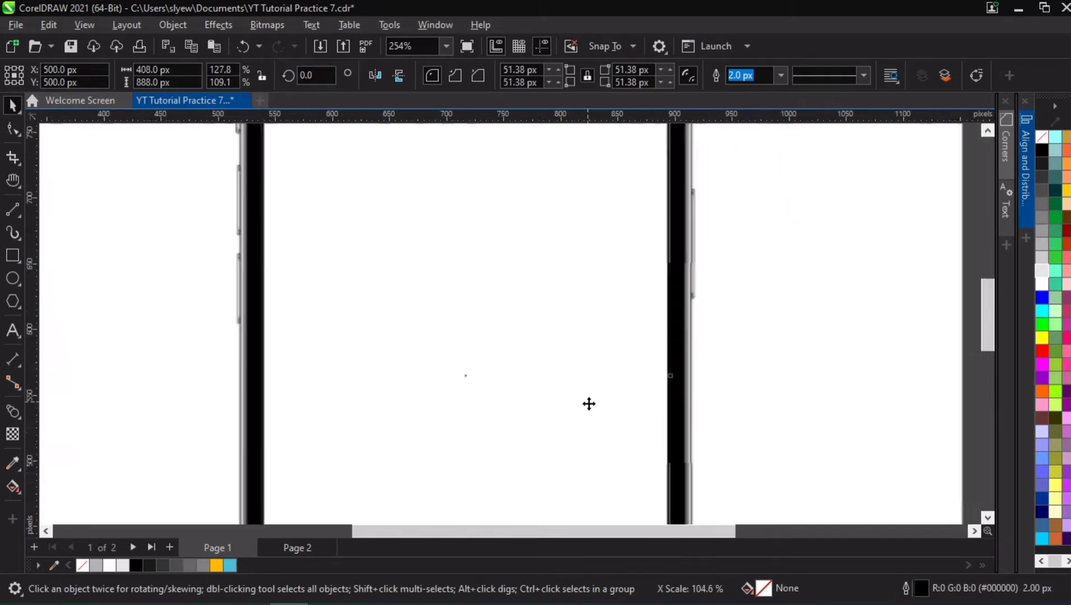
Step: Reduce the screen rectangle's corner radius to about 44.88 px with the Shape tool to match the phone screen's corners
{"action": "key", "text": "h"}
{"action": "left_click_drag", "start_coordinate": [485, 258], "coordinate": [509, 335]}
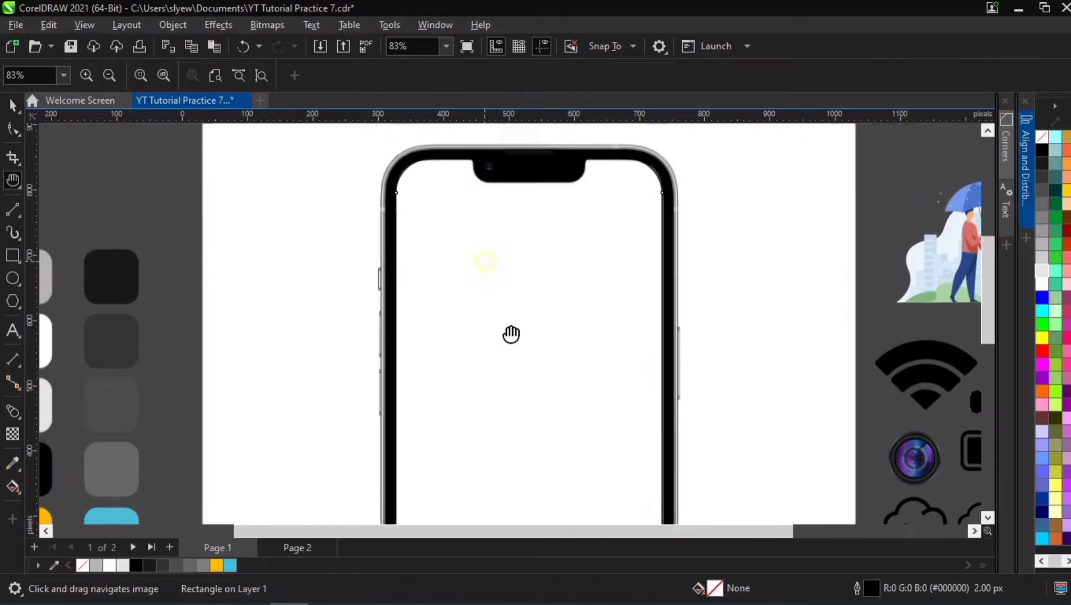
{"action": "left_click_drag", "start_coordinate": [497, 216], "coordinate": [495, 287]}
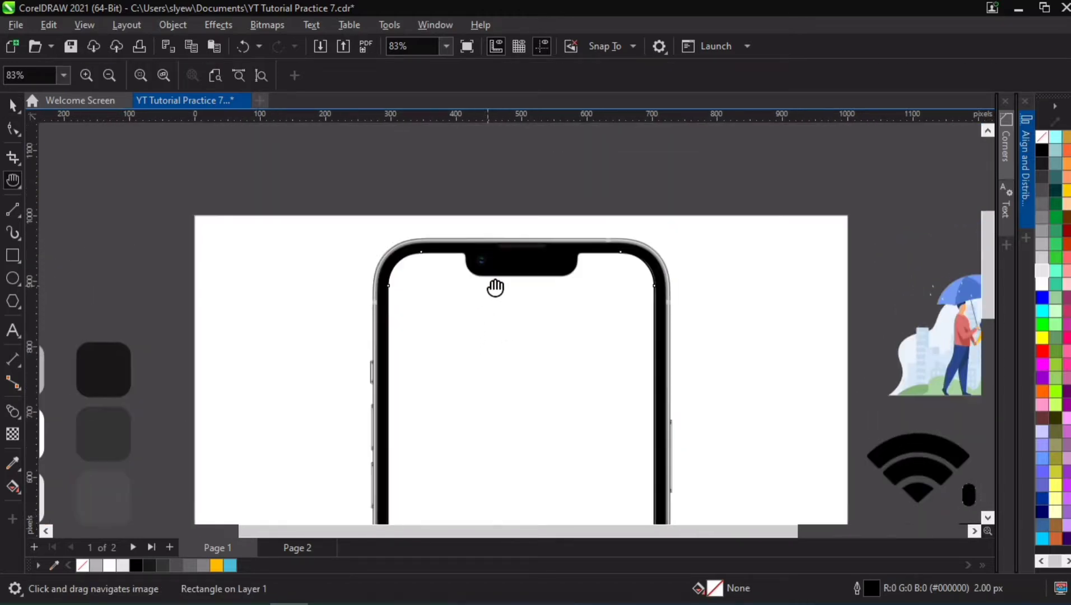
{"action": "scroll", "coordinate": [497, 275], "scroll_direction": "up", "scroll_amount": 4}
{"action": "key", "text": "space"}
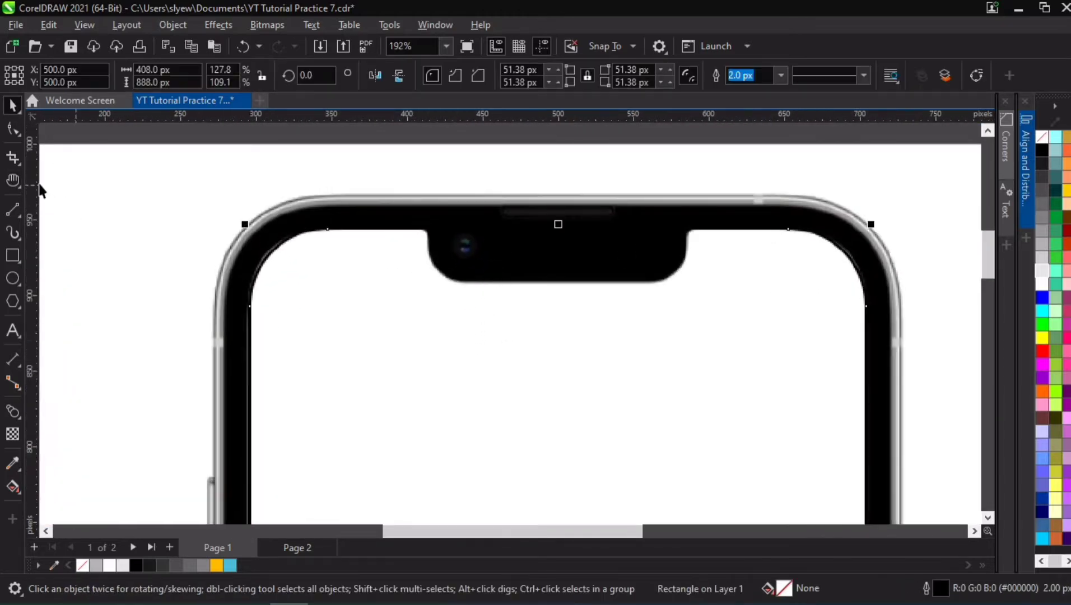
{"action": "left_click", "coordinate": [12, 130]}
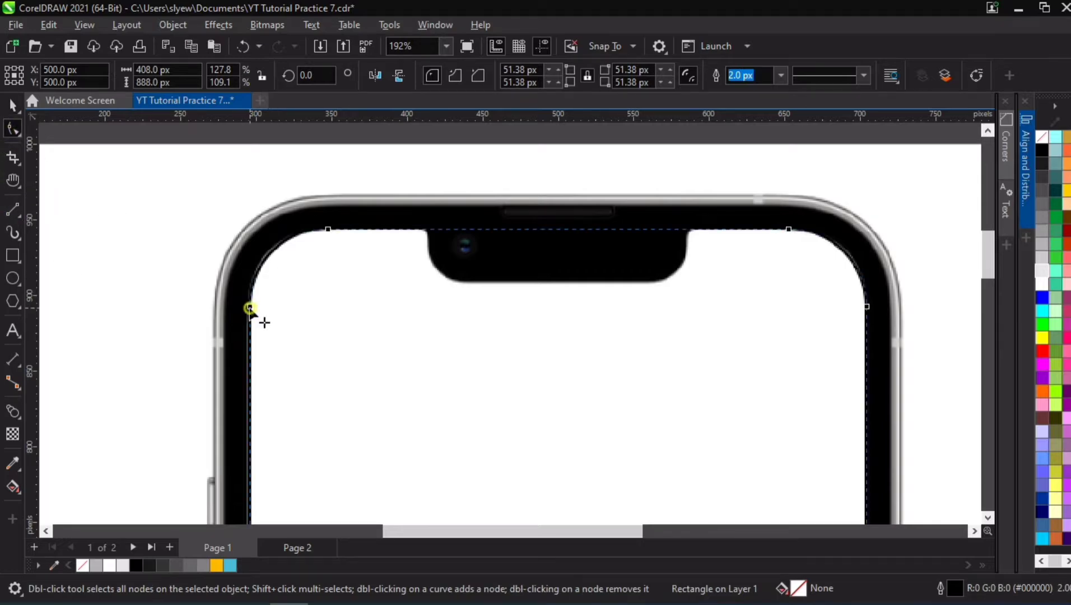
{"action": "left_click_drag", "start_coordinate": [250, 309], "coordinate": [257, 295]}
{"action": "key", "text": "space"}
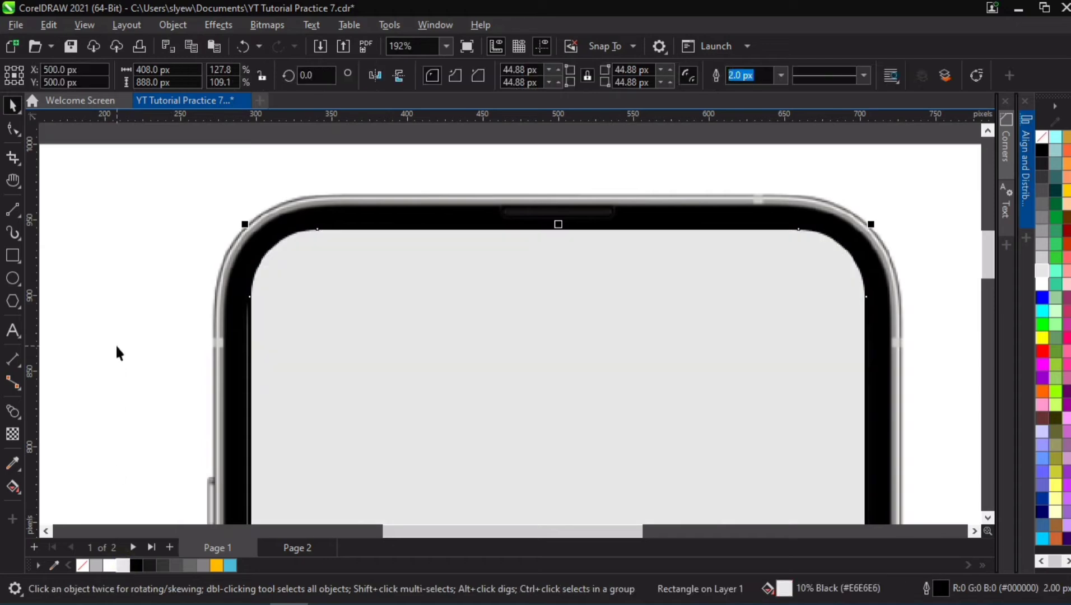
Step: Try a white fill on the screen rectangle and undo its trial fills
{"action": "left_click", "coordinate": [112, 567]}
{"action": "left_click", "coordinate": [181, 199]}
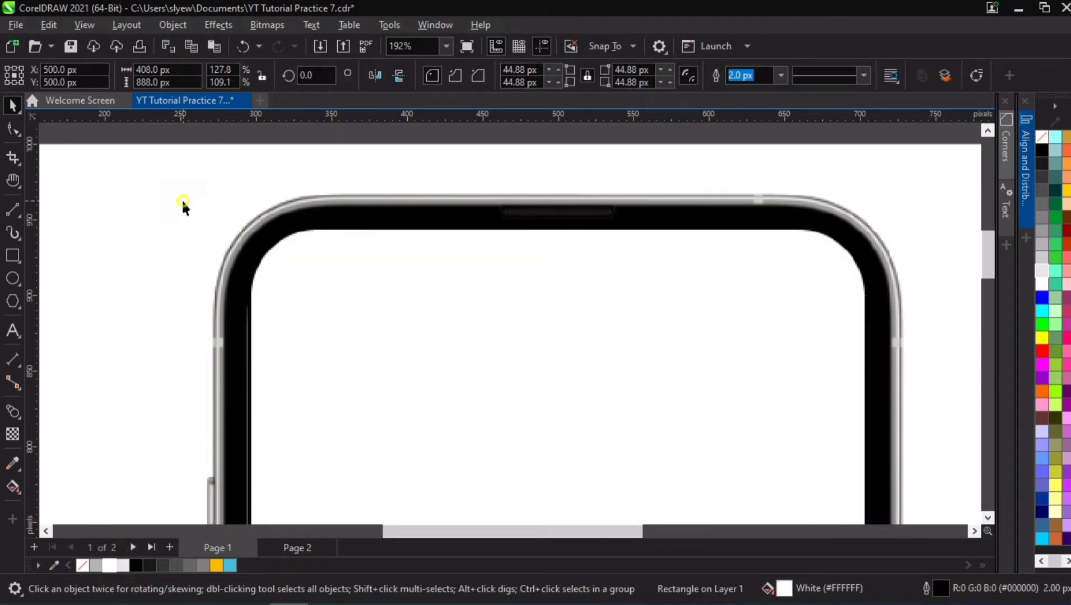
{"action": "left_click", "coordinate": [444, 261]}
{"action": "key", "text": "ctrl+z"}
{"action": "key", "text": "ctrl+z"}
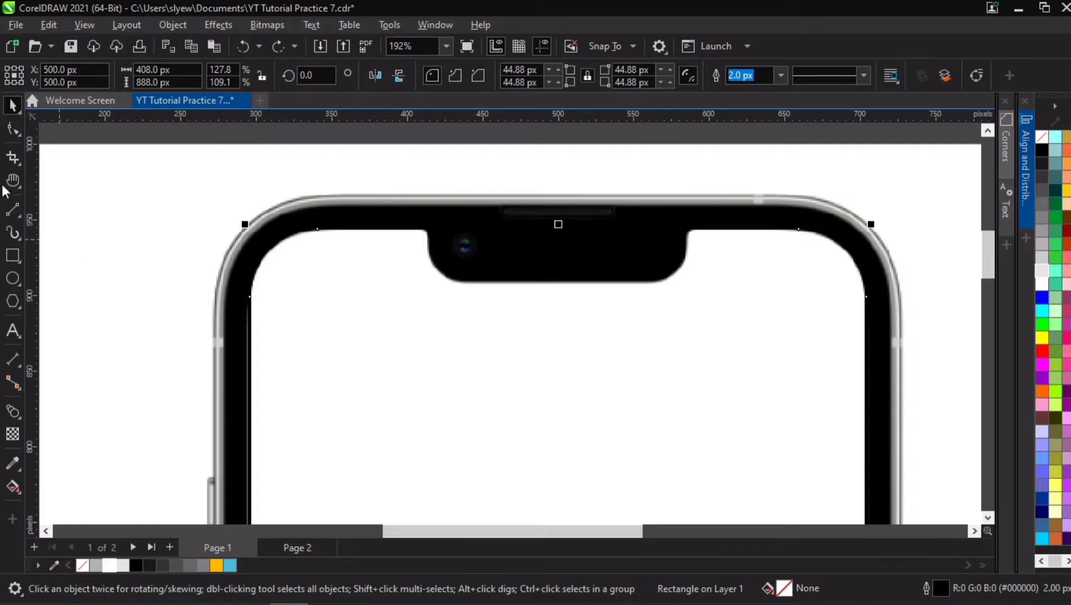
Step: Draw a rectangle about 191 × 49 px around the phone's notch
{"action": "left_click", "coordinate": [13, 256]}
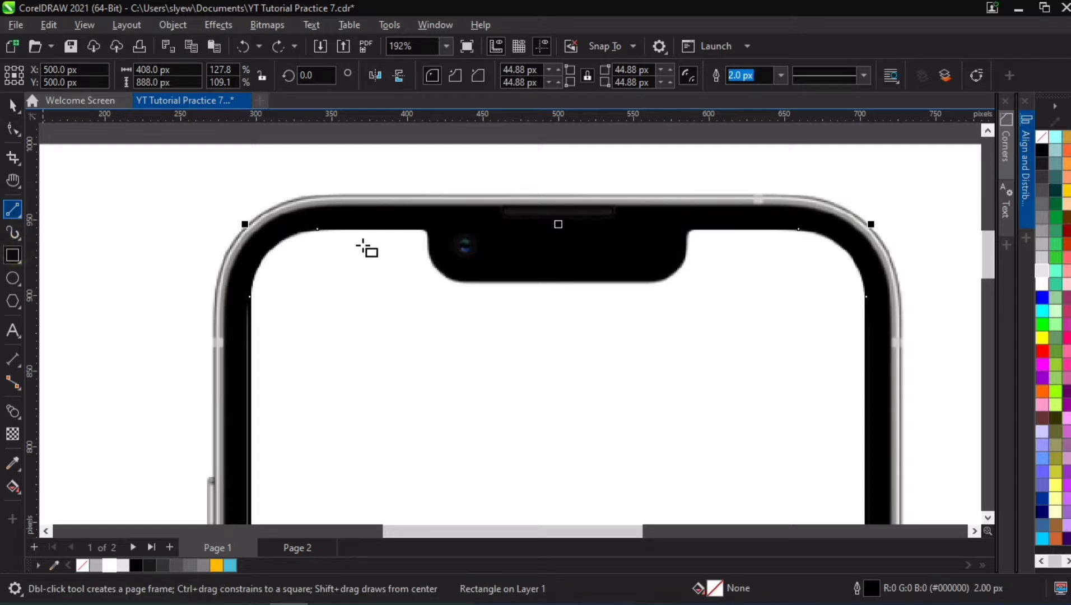
{"action": "left_click_drag", "start_coordinate": [413, 220], "coordinate": [698, 294]}
{"action": "scroll", "coordinate": [738, 232], "scroll_direction": "up", "scroll_amount": 2}
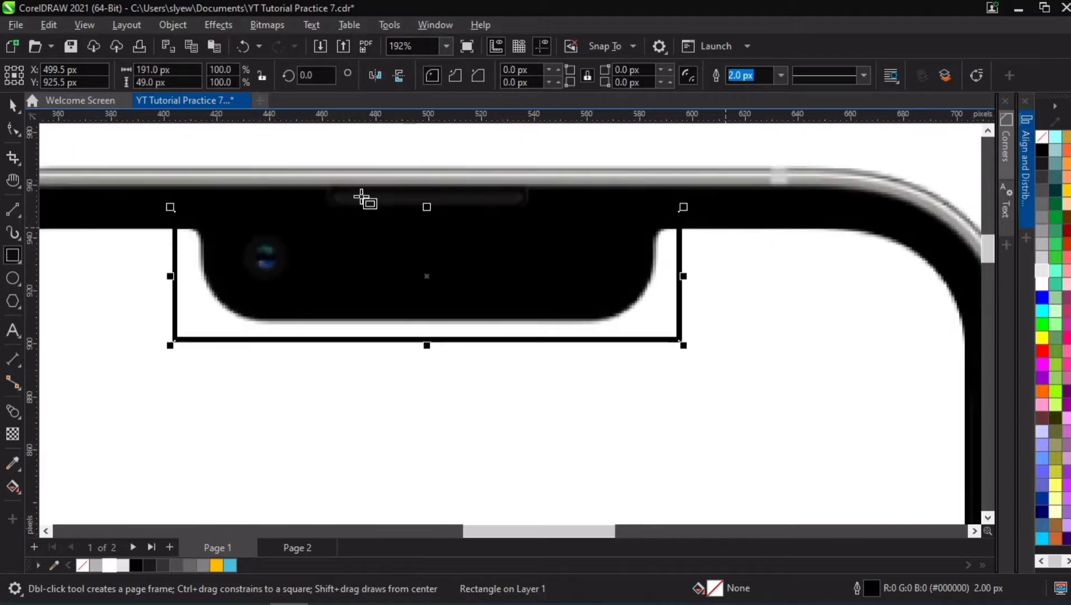
Step: Fit the notch rectangle to the notch's upper, lower and side edges, resizing it to 171 × 35 px
{"action": "left_click", "coordinate": [12, 105]}
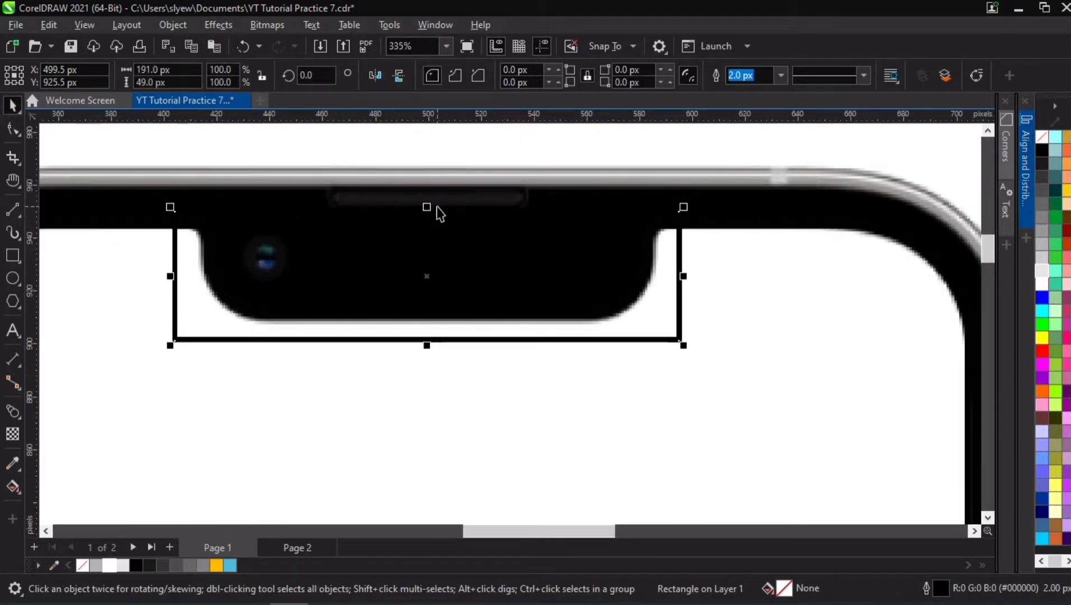
{"action": "left_click_drag", "start_coordinate": [424, 205], "coordinate": [450, 226]}
{"action": "left_click_drag", "start_coordinate": [429, 343], "coordinate": [402, 323]}
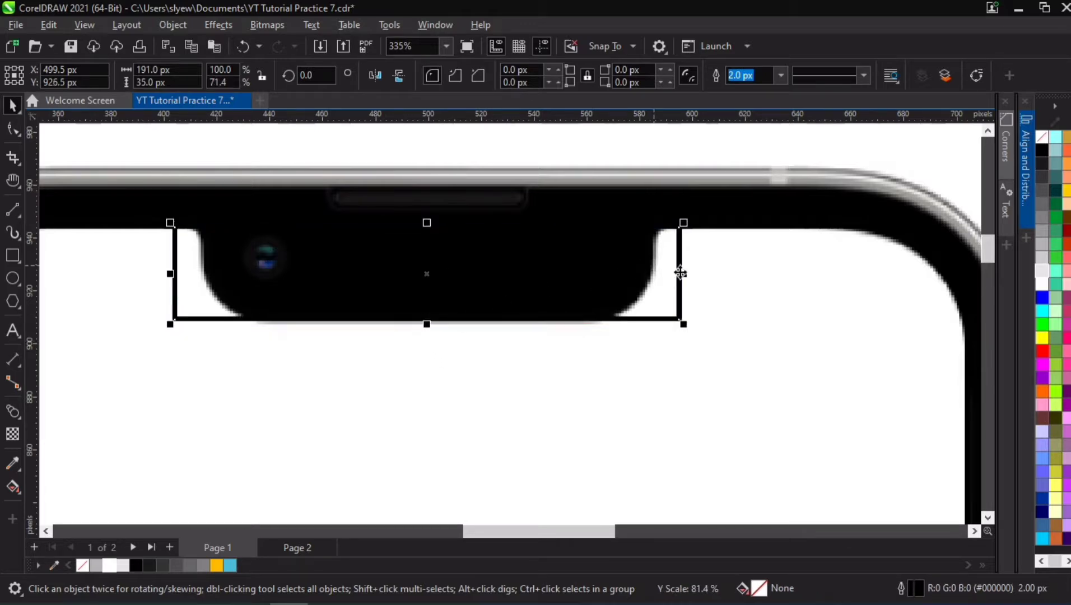
{"action": "left_click_drag", "start_coordinate": [681, 274], "coordinate": [658, 282]}
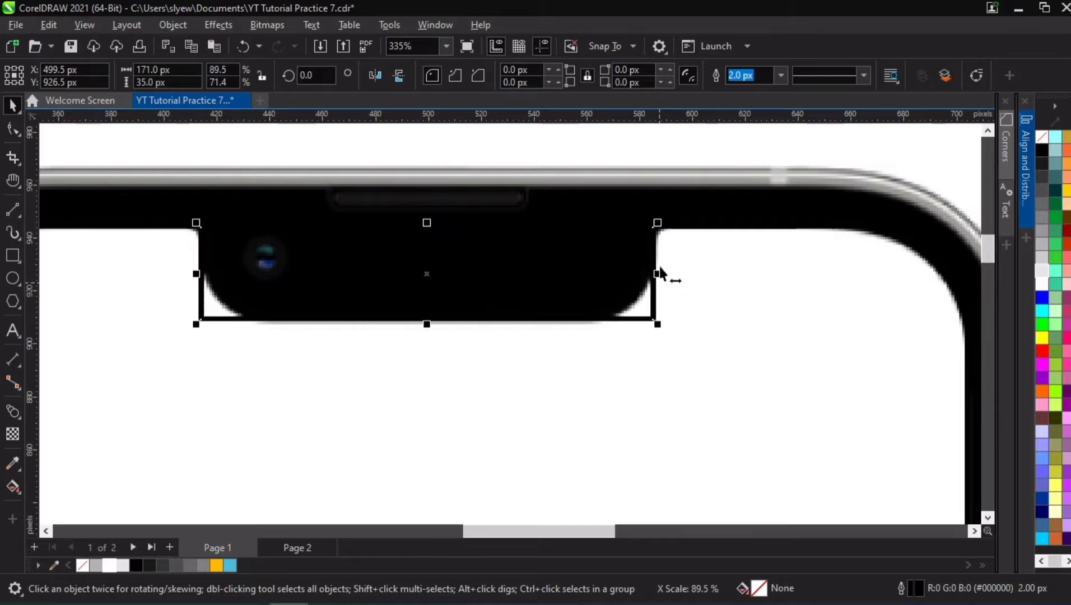
Step: Round only the two lower corners of the notch rectangle to a 17.5 px radius with the Shape tool
{"action": "left_click", "coordinate": [14, 127]}
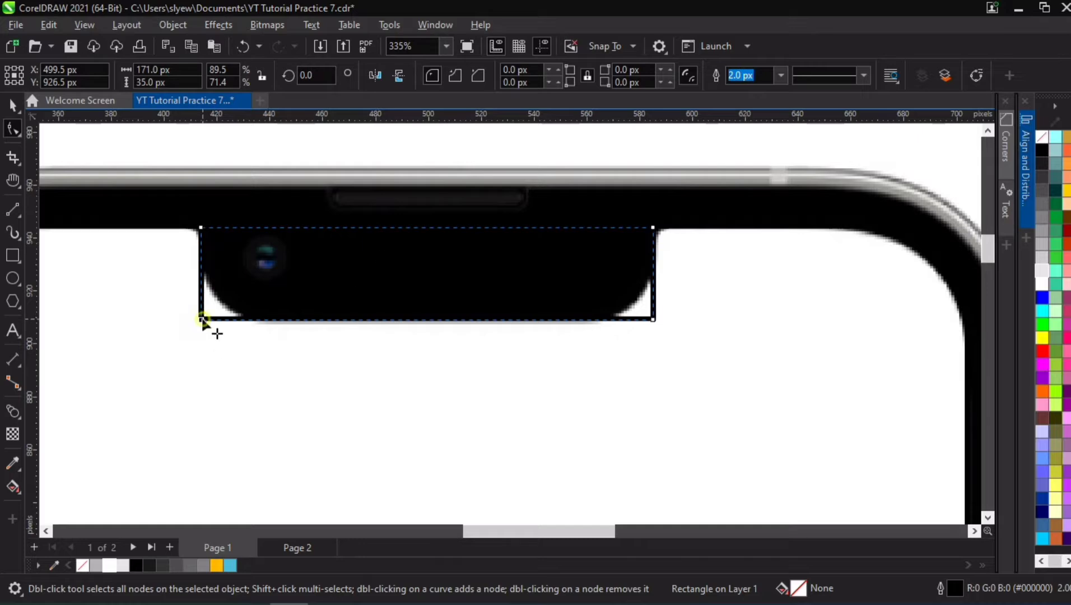
{"action": "left_click_drag", "start_coordinate": [202, 320], "coordinate": [296, 326]}
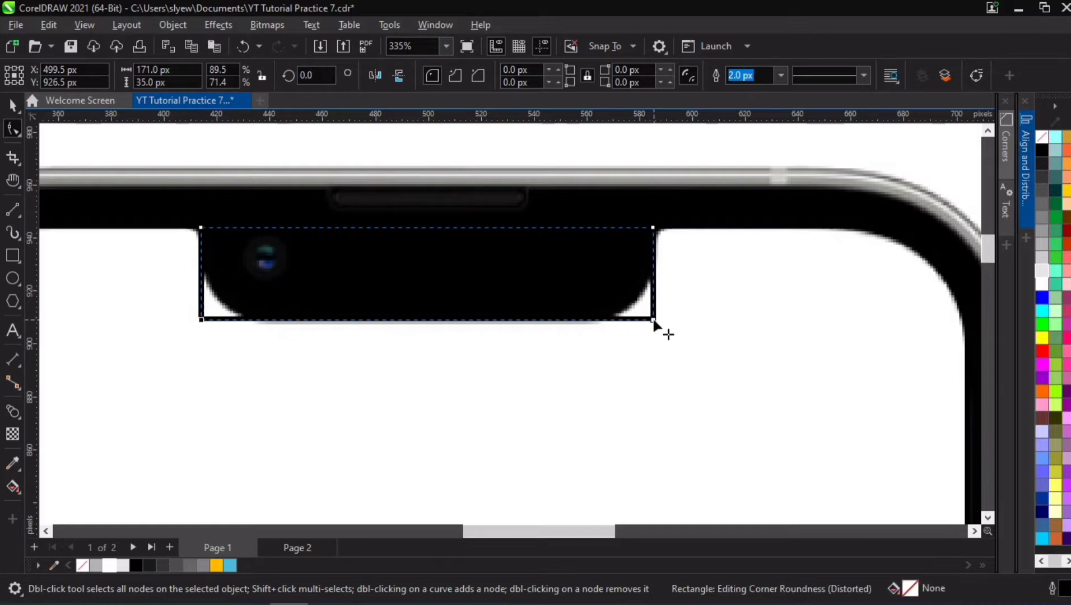
{"action": "left_click_drag", "start_coordinate": [653, 321], "coordinate": [565, 326]}
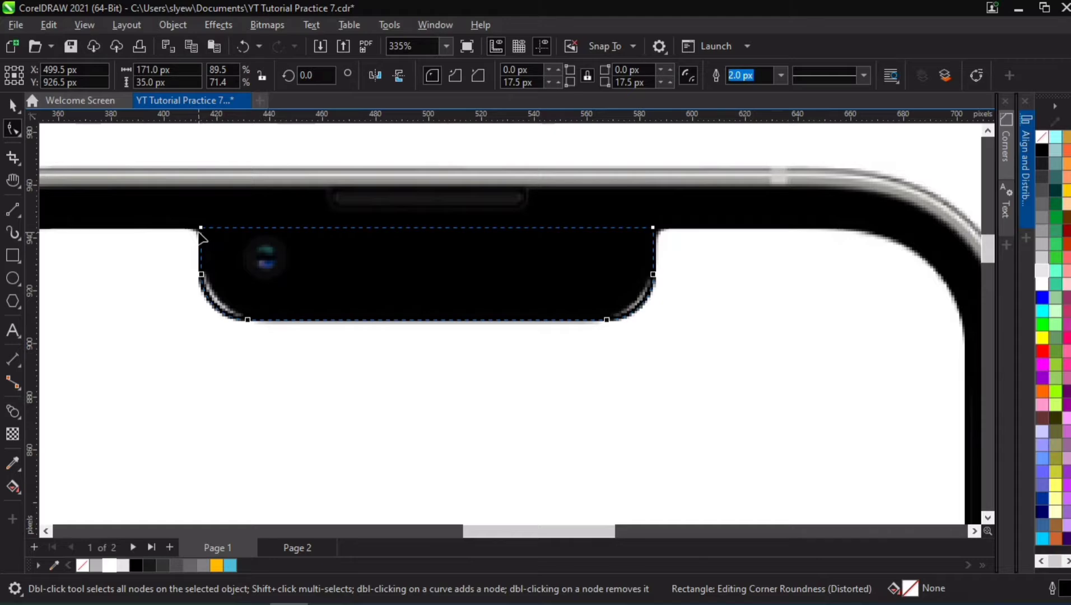
Step: Narrow the notch rectangle symmetrically about its centre to 166.36 px and activate the Shape tool for its corners
{"action": "left_click", "coordinate": [12, 104]}
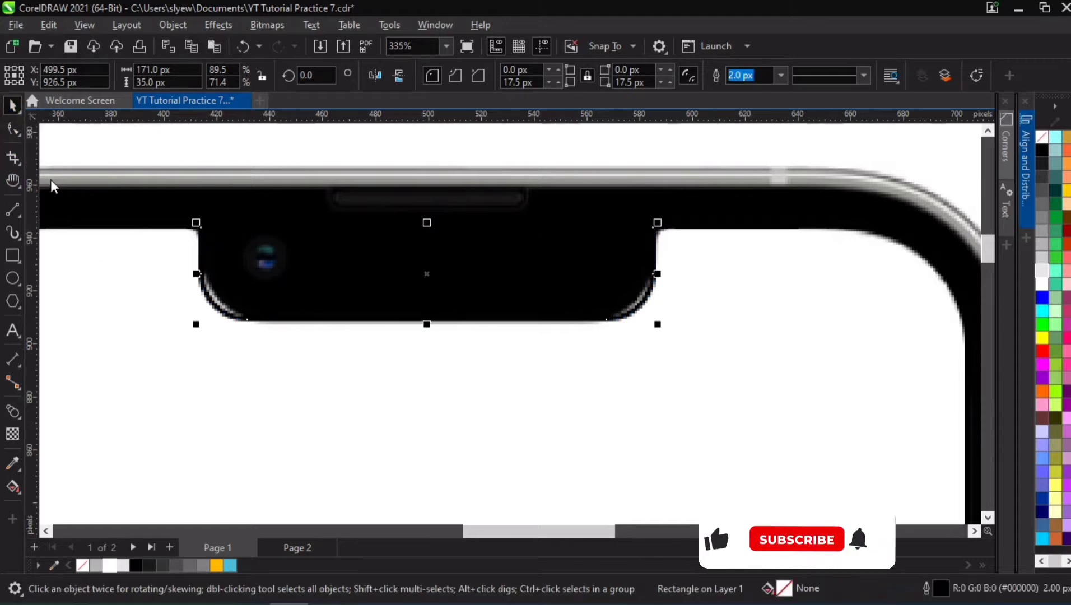
{"action": "left_click_drag", "start_coordinate": [656, 273], "coordinate": [651, 274]}
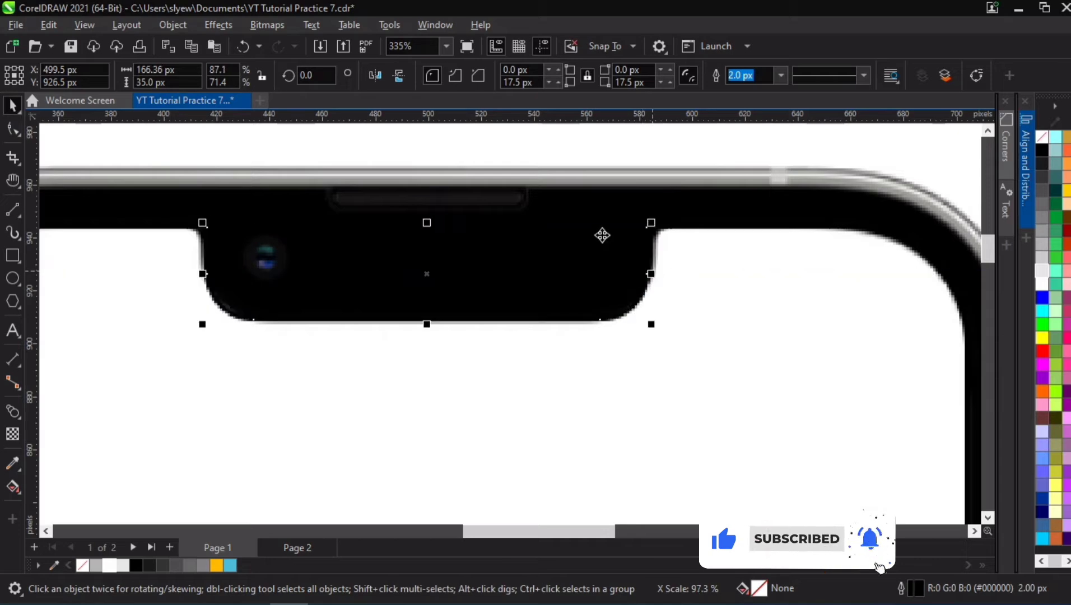
{"action": "left_click", "coordinate": [11, 128]}
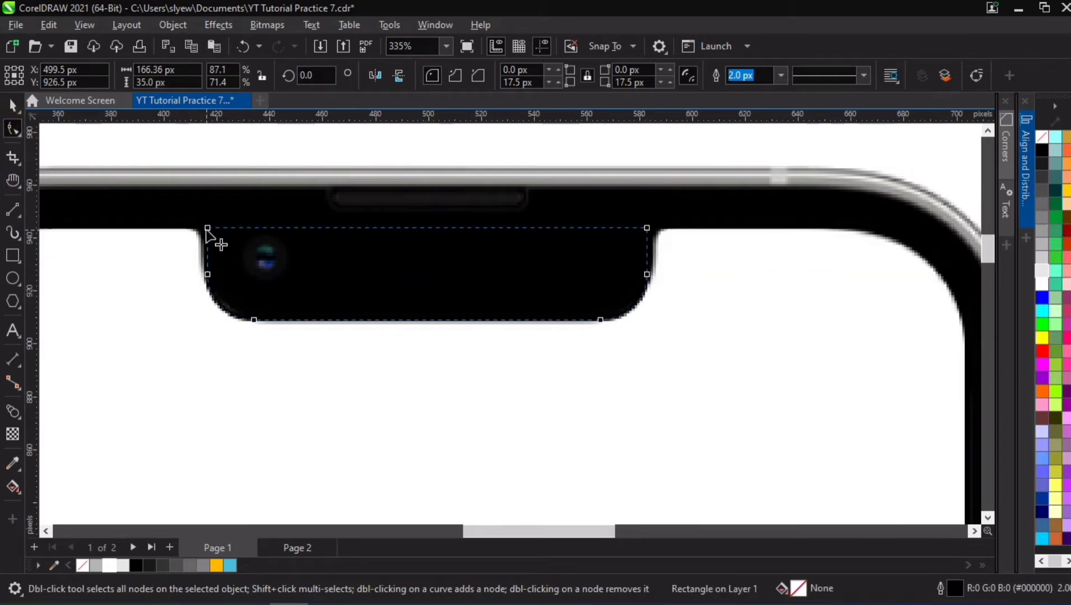
Step: Try to convert the notch rectangle to curves and move its upper-left corner node outward
{"action": "key", "text": "ctrl+q"}
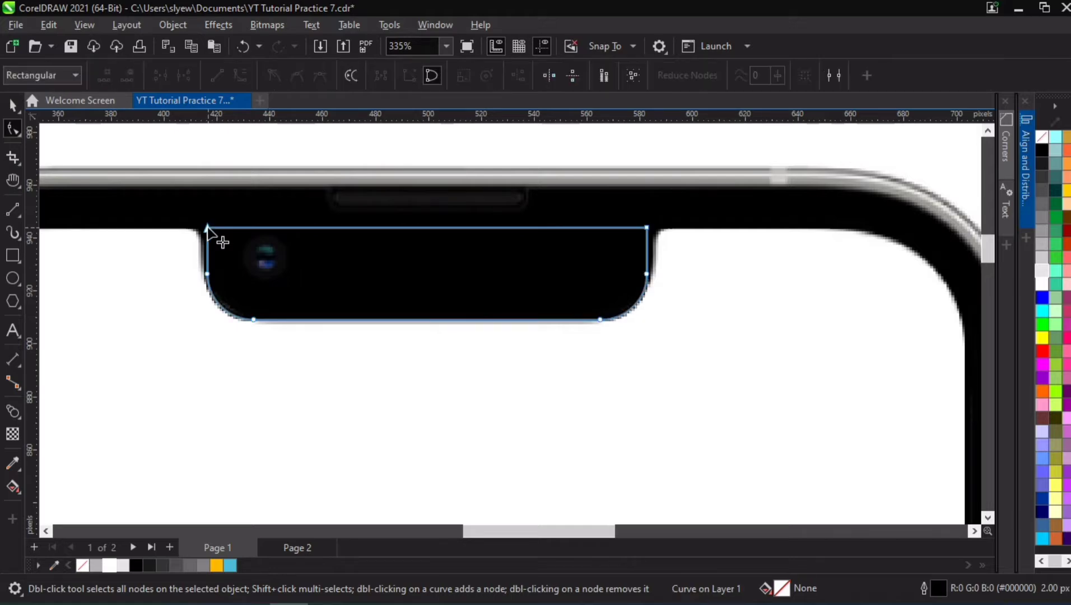
{"action": "left_click_drag", "start_coordinate": [203, 227], "coordinate": [192, 228]}
{"action": "key", "text": "ctrl+z"}
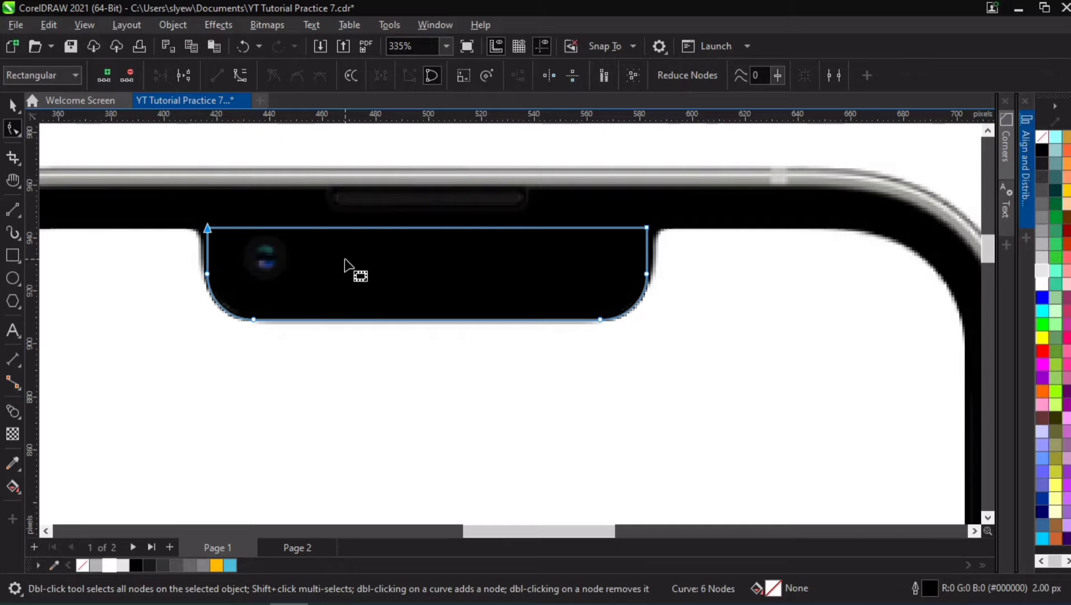
{"action": "key", "text": "ctrl+z"}
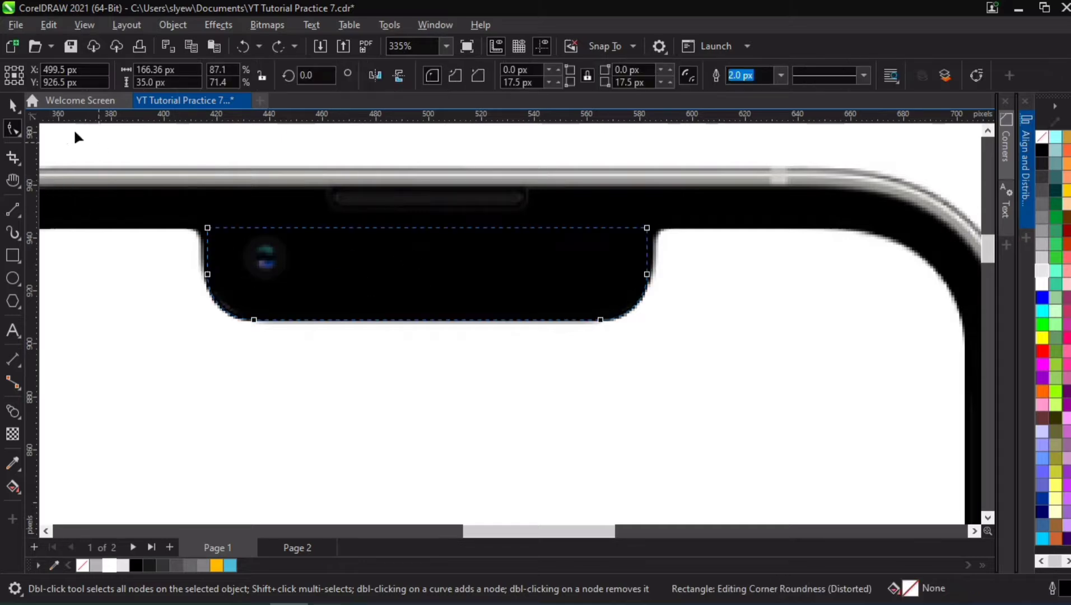
Step: Select both the notch rectangle and the rounded screen rectangle and move them off the phone, centred at about X 529, Y 589 px
{"action": "left_click", "coordinate": [11, 105]}
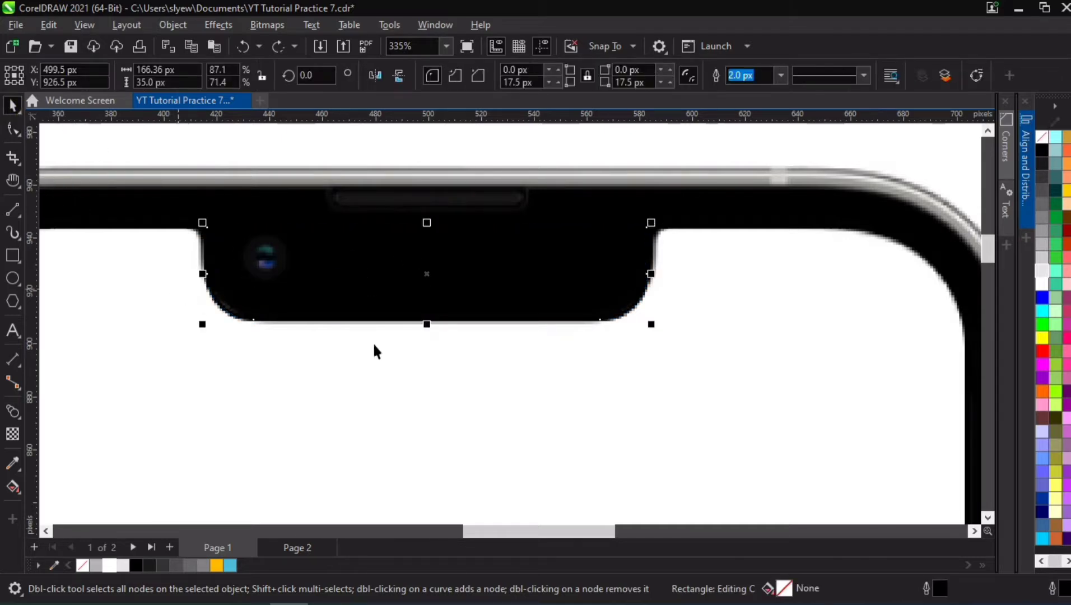
{"action": "scroll", "coordinate": [370, 346], "scroll_direction": "down", "scroll_amount": 2}
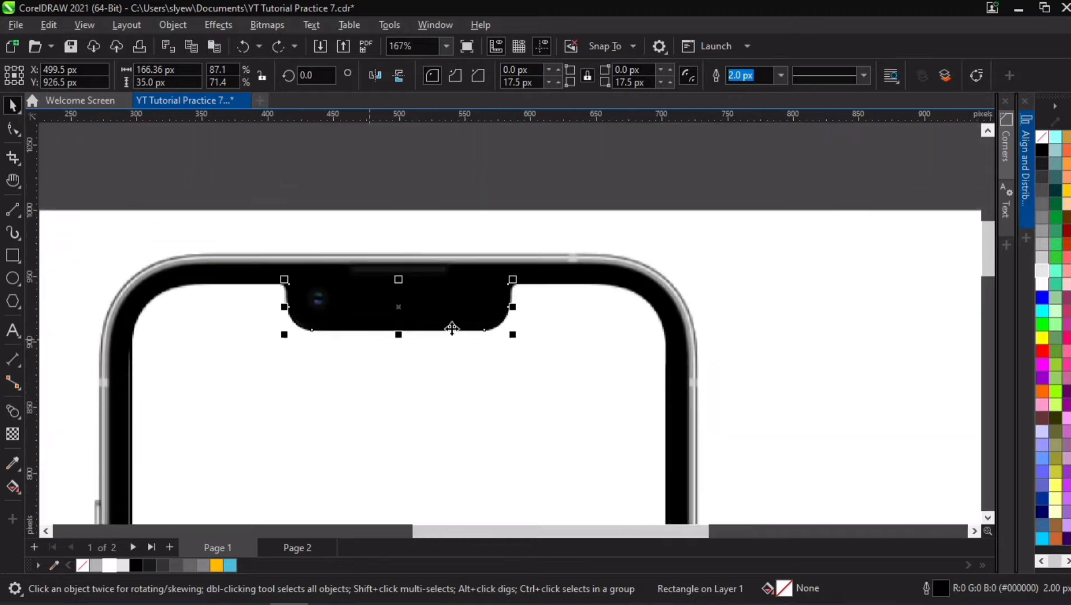
{"action": "left_click", "coordinate": [443, 313]}
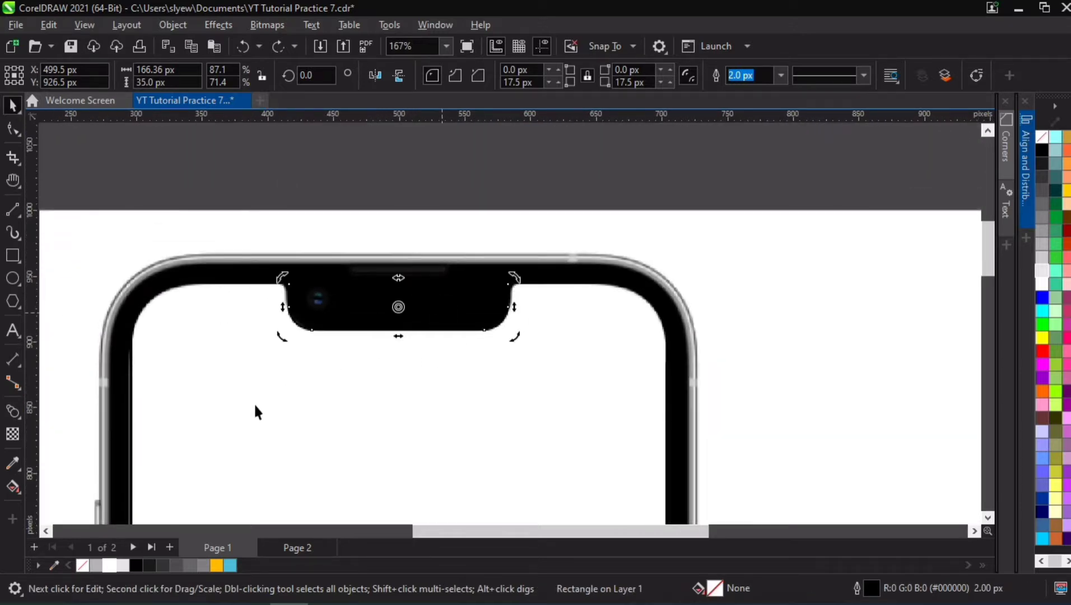
{"action": "left_click", "coordinate": [210, 370]}
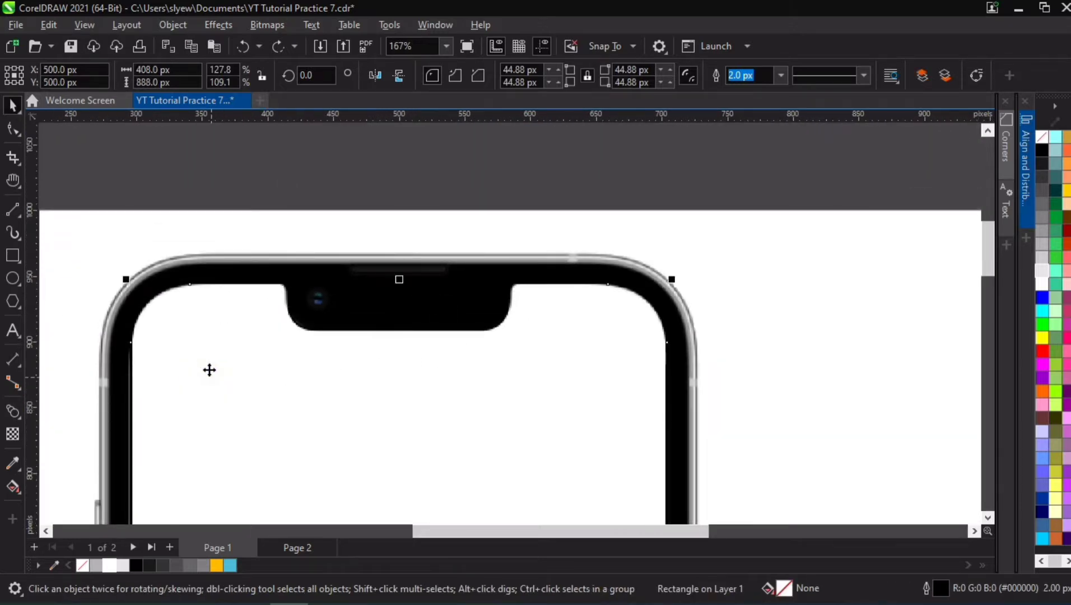
{"action": "left_click", "coordinate": [363, 305]}
{"action": "left_click", "coordinate": [304, 409], "text": "shift"}
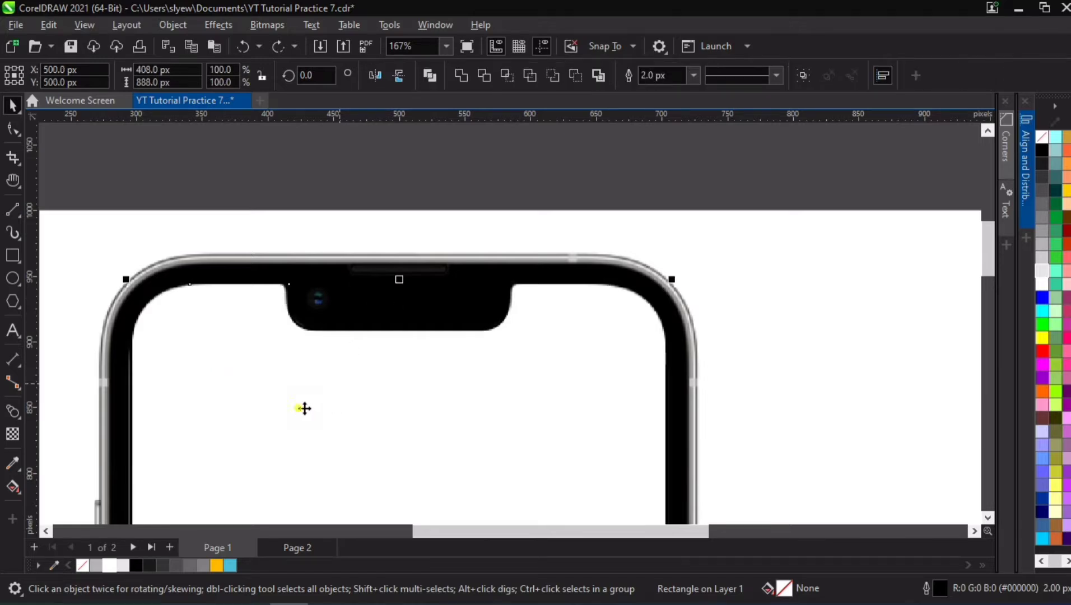
{"action": "left_click_drag", "start_coordinate": [303, 409], "coordinate": [405, 218]}
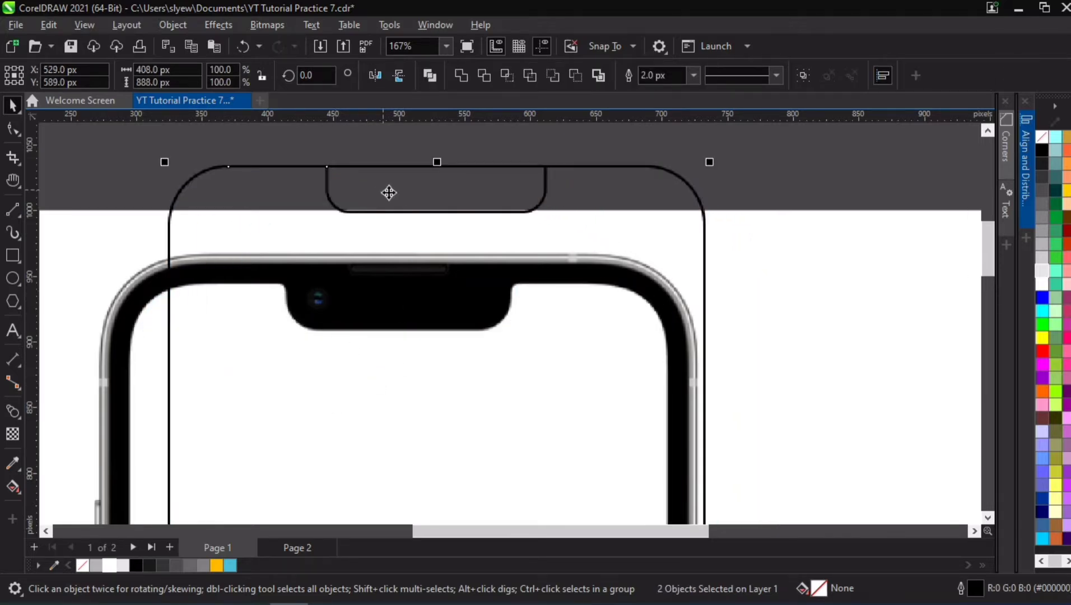
Step: Fill the notch rectangle with black and the rounded screen rectangle with white
{"action": "left_click", "coordinate": [342, 146]}
{"action": "left_click", "coordinate": [395, 186]}
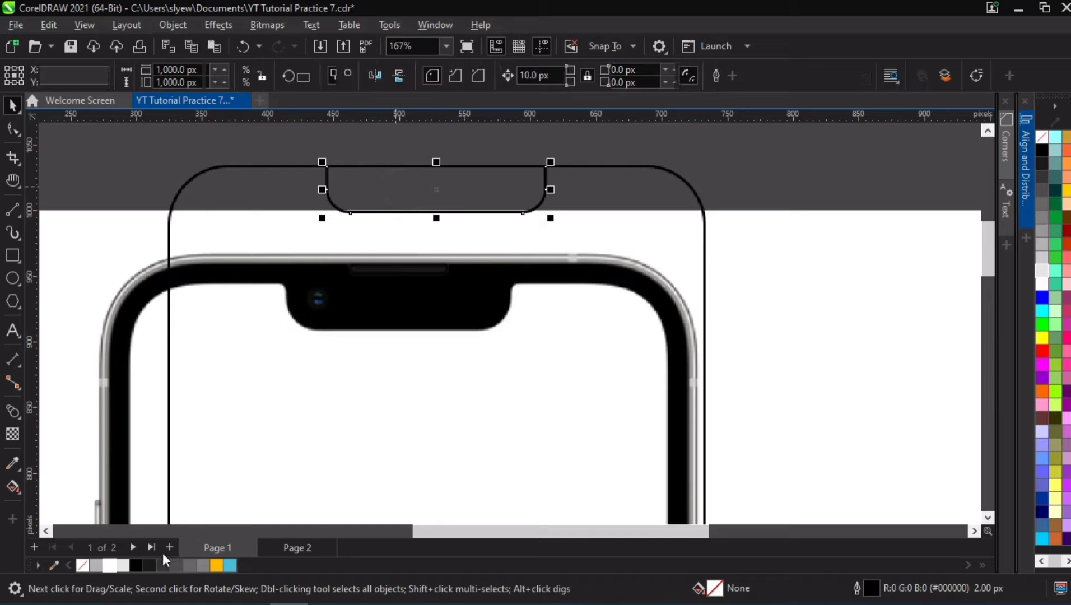
{"action": "left_click", "coordinate": [136, 564]}
{"action": "left_click", "coordinate": [328, 343]}
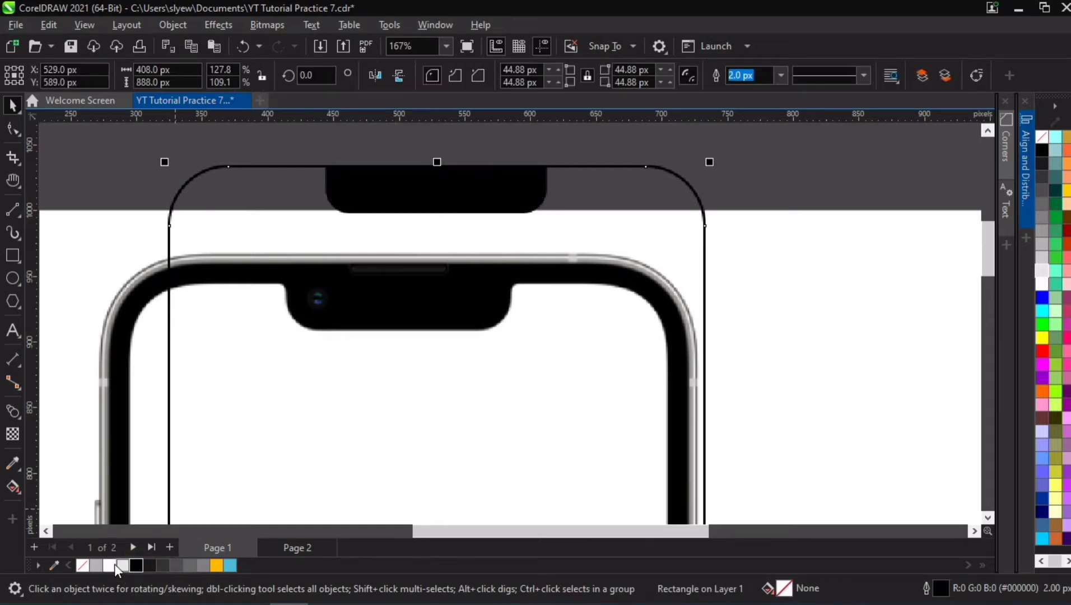
{"action": "left_click", "coordinate": [115, 564]}
Step: Try to move the black notch rectangle away from the upper edge of the screen shape
{"action": "left_click", "coordinate": [441, 176]}
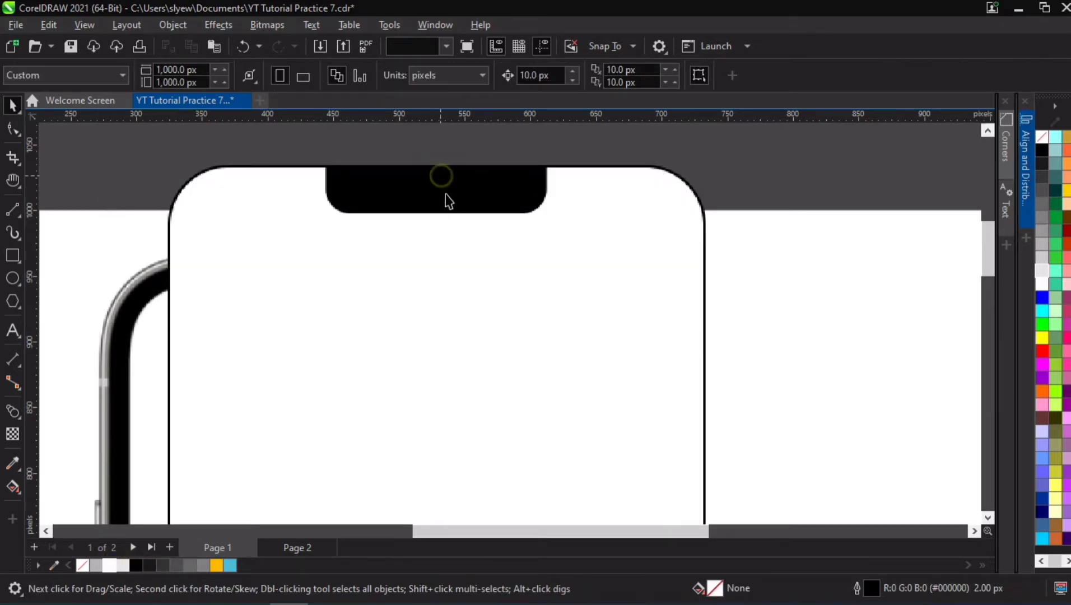
{"action": "left_click_drag", "start_coordinate": [448, 201], "coordinate": [587, 159]}
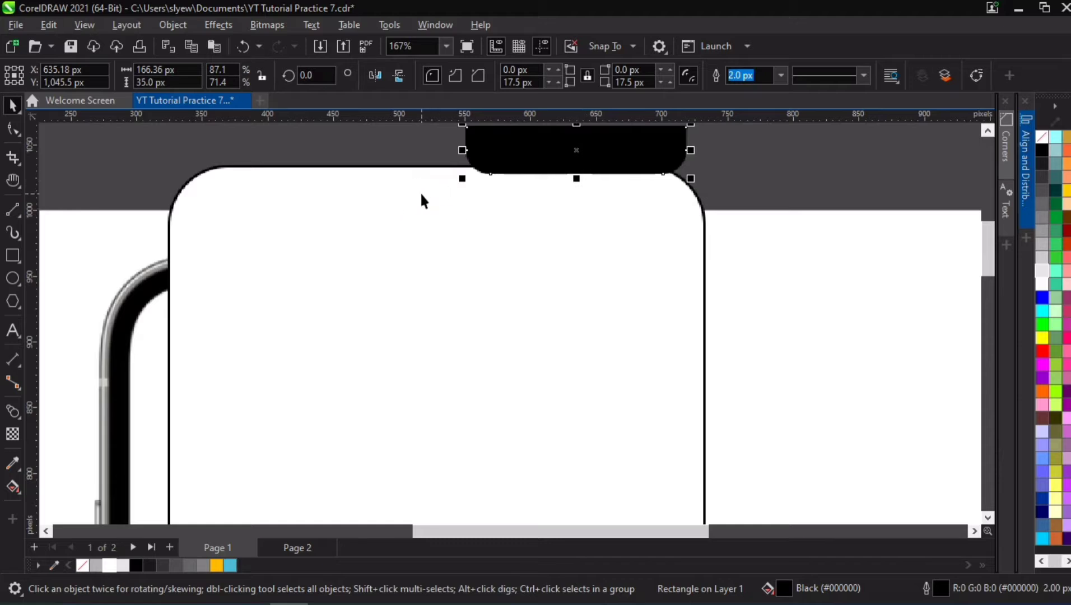
{"action": "key", "text": "ctrl+z"}
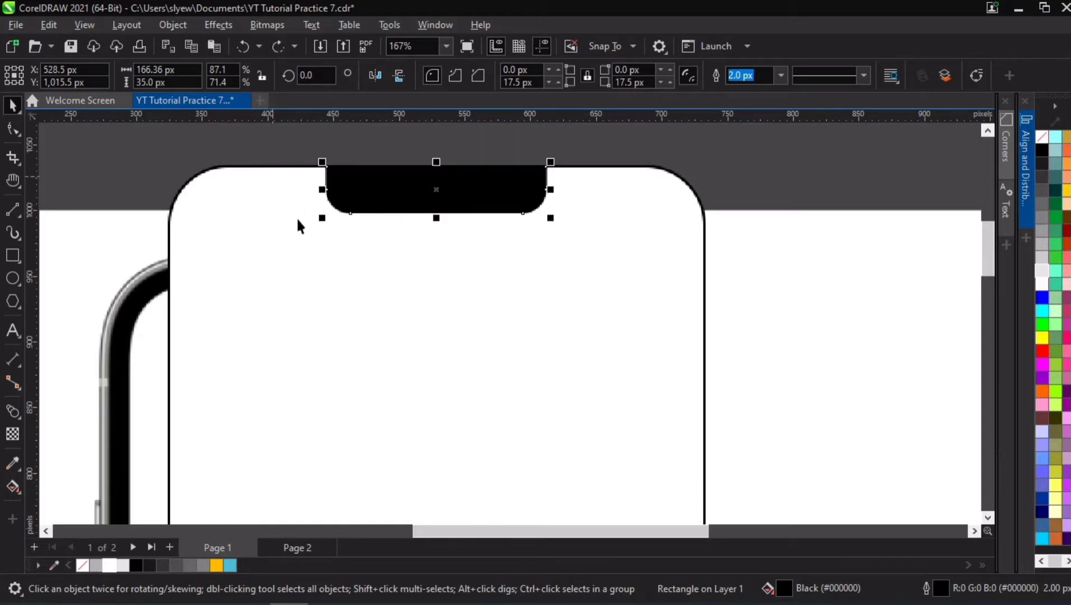
{"action": "left_click", "coordinate": [177, 174]}
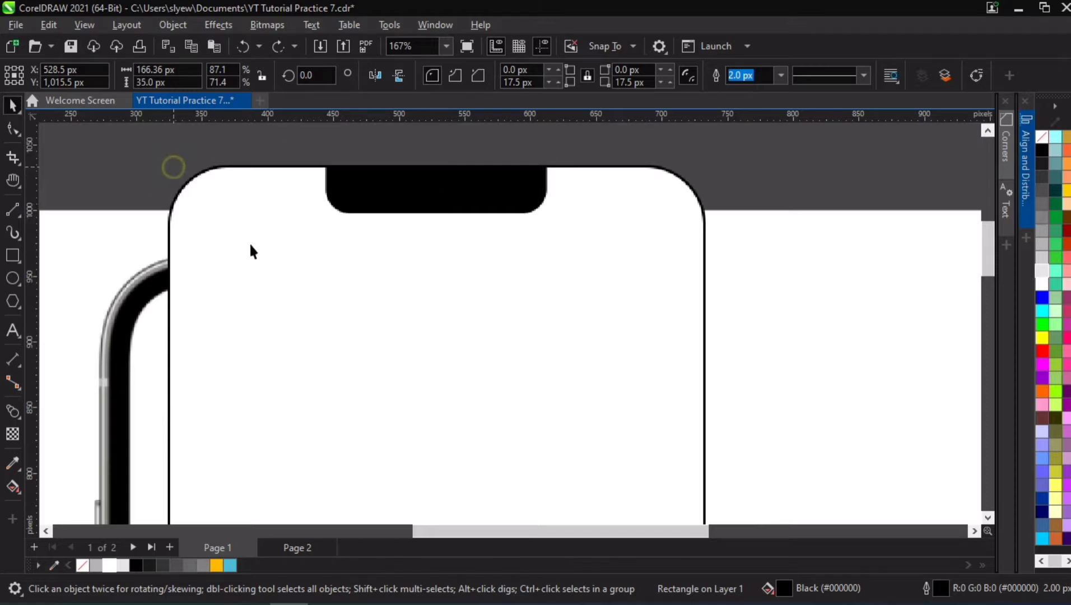
Step: Duplicate the notch and screen shapes together and set the copies aside beyond the page's left edge, at about X 44, Y 632 px
{"action": "left_click", "coordinate": [467, 197]}
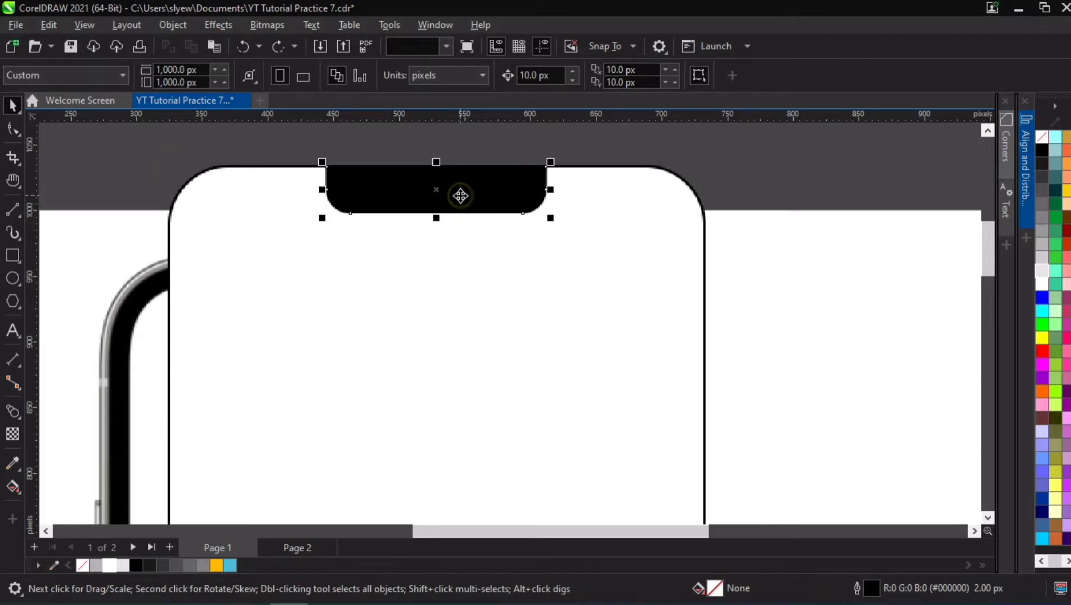
{"action": "left_click", "coordinate": [397, 313], "text": "shift"}
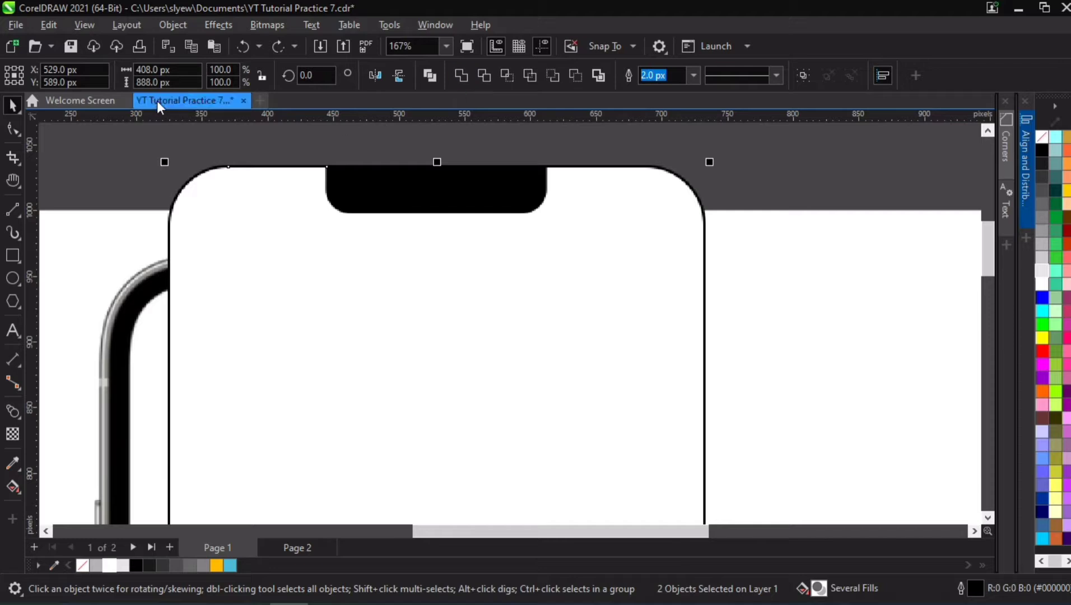
{"action": "key", "text": "ctrl+d"}
{"action": "left_click_drag", "start_coordinate": [662, 199], "coordinate": [79, 208]}
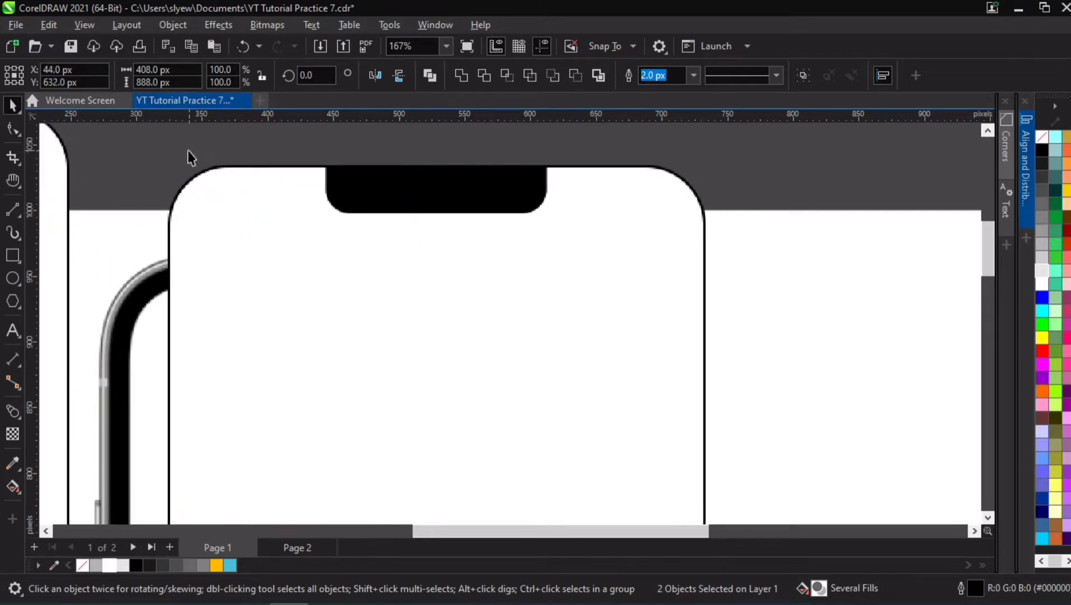
{"action": "key", "text": "Escape"}
Step: Trim the white screen shape with the black notch rectangle, and delete the notch rectangle
{"action": "left_click", "coordinate": [429, 189]}
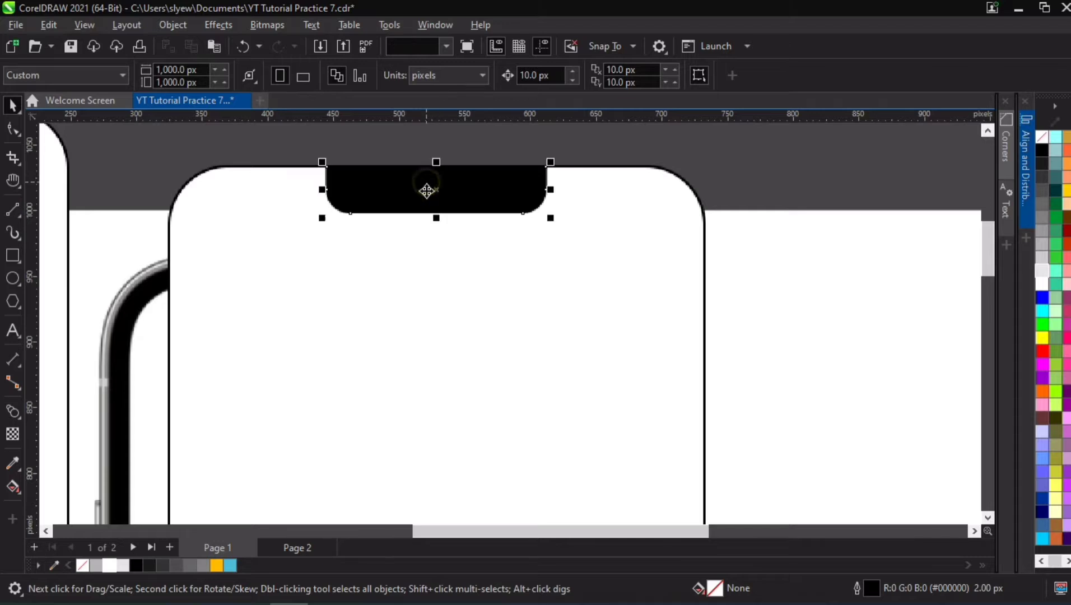
{"action": "left_click", "coordinate": [409, 301], "text": "shift"}
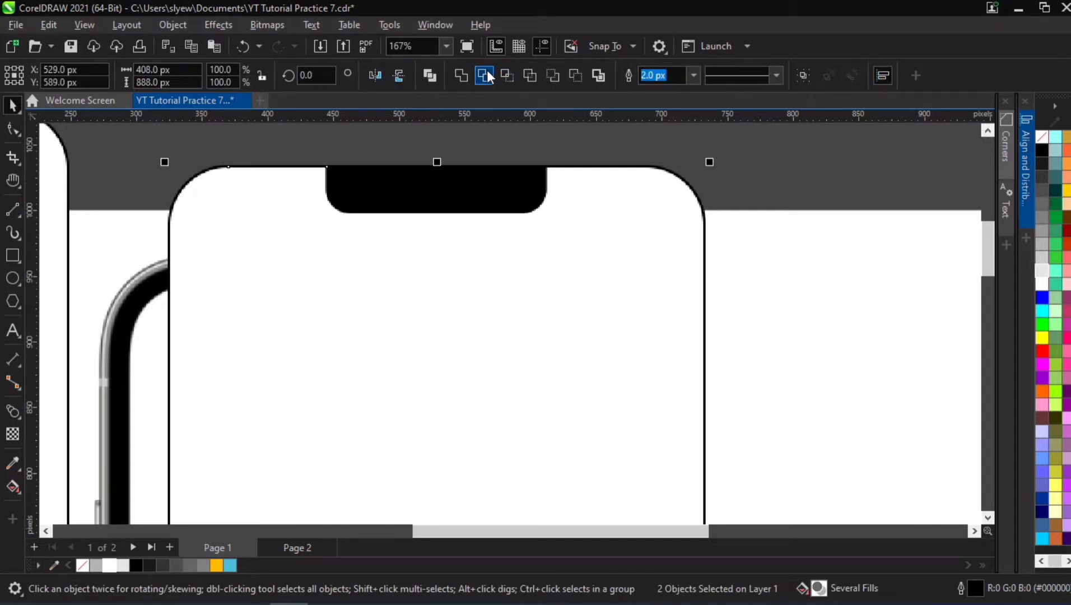
{"action": "left_click", "coordinate": [486, 75]}
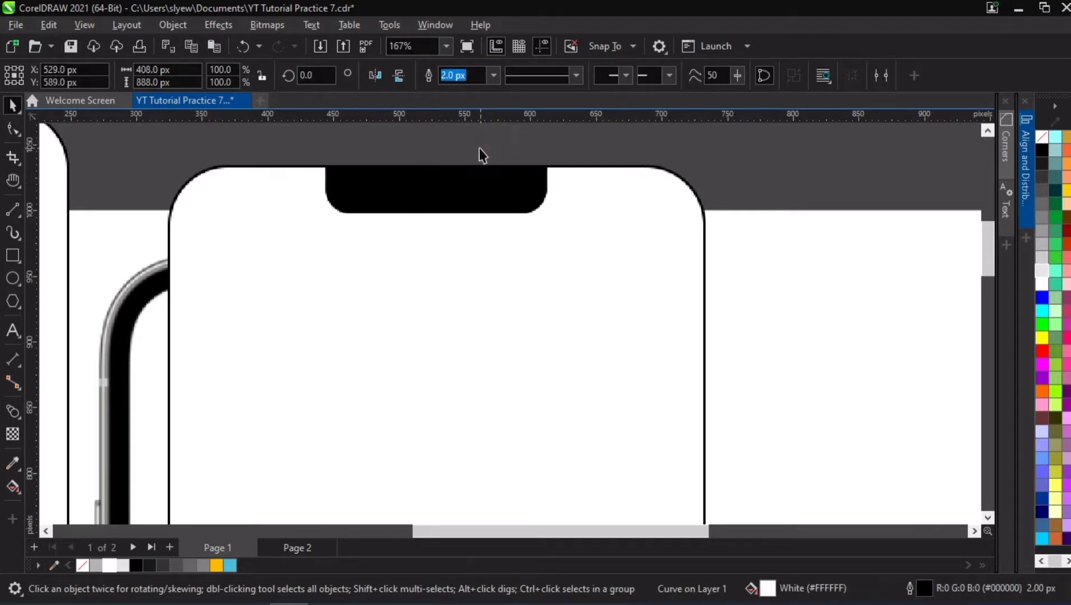
{"action": "key", "text": "Escape"}
{"action": "left_click", "coordinate": [450, 198]}
{"action": "key", "text": "Delete"}
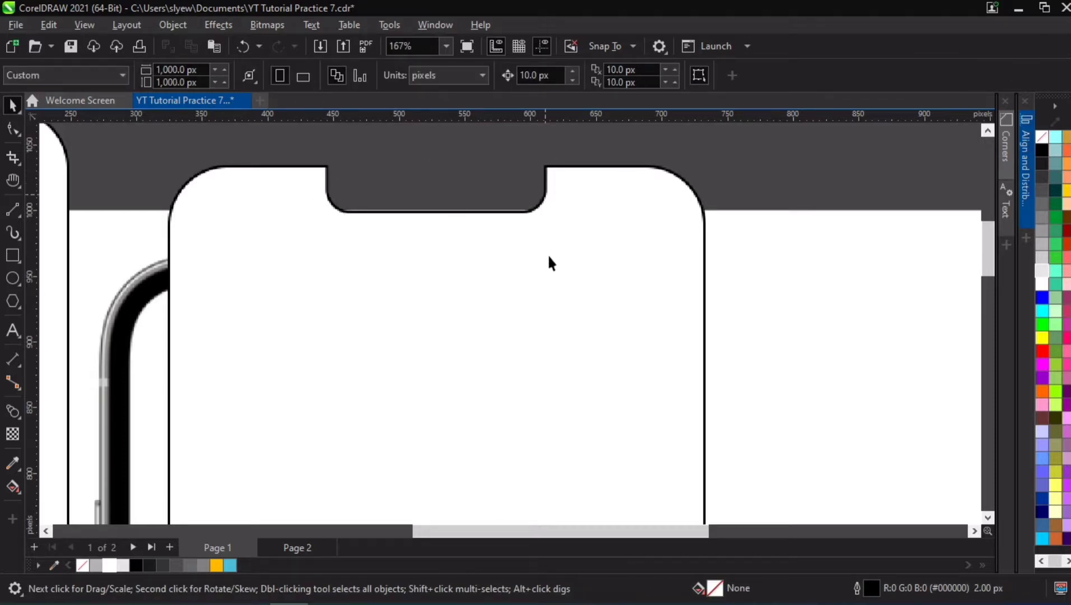
Step: Centre the notched screen shape on the page so it lies over the phone's display
{"action": "left_click", "coordinate": [548, 310]}
{"action": "key", "text": "p"}
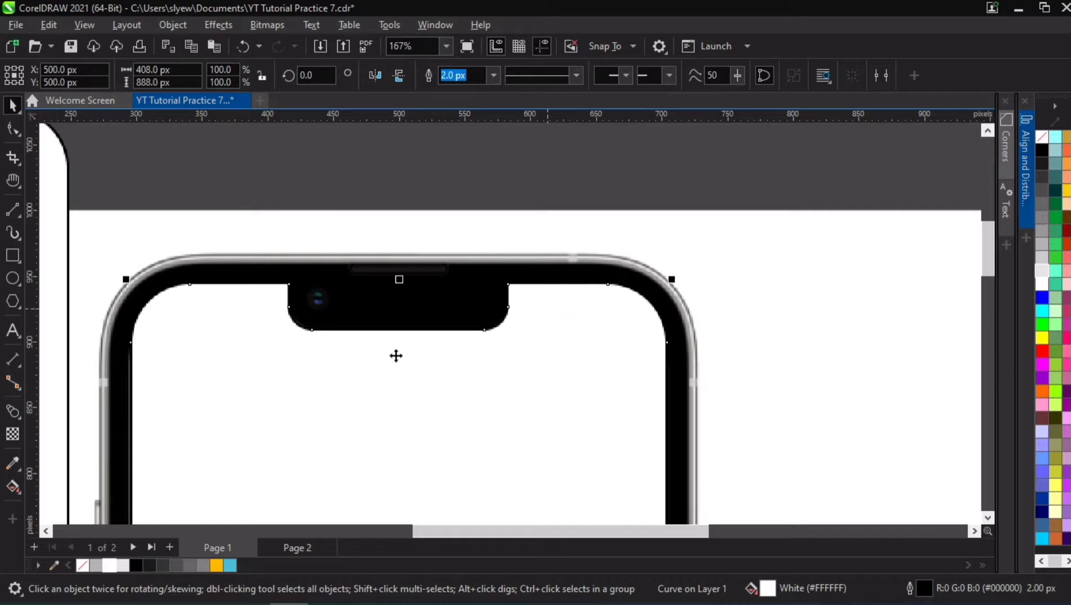
{"action": "scroll", "coordinate": [296, 342], "scroll_direction": "up", "scroll_amount": 3}
{"action": "left_click_drag", "start_coordinate": [313, 353], "coordinate": [288, 384]}
{"action": "key", "text": "ctrl+z"}
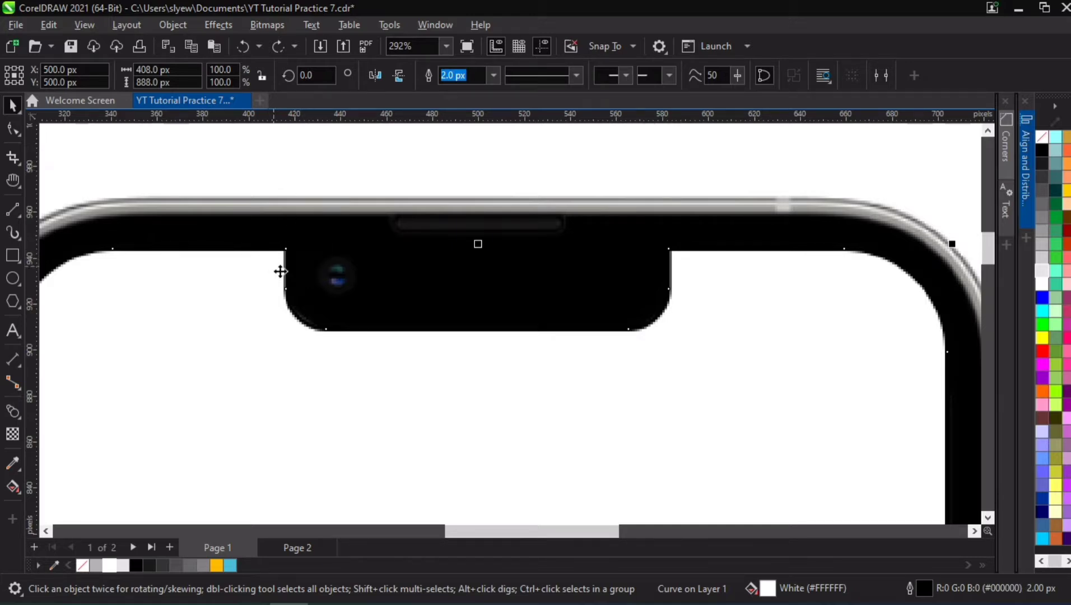
Step: Try shifting the notched screen shape below the phone's notch to compare their corners
{"action": "left_click_drag", "start_coordinate": [260, 288], "coordinate": [241, 379]}
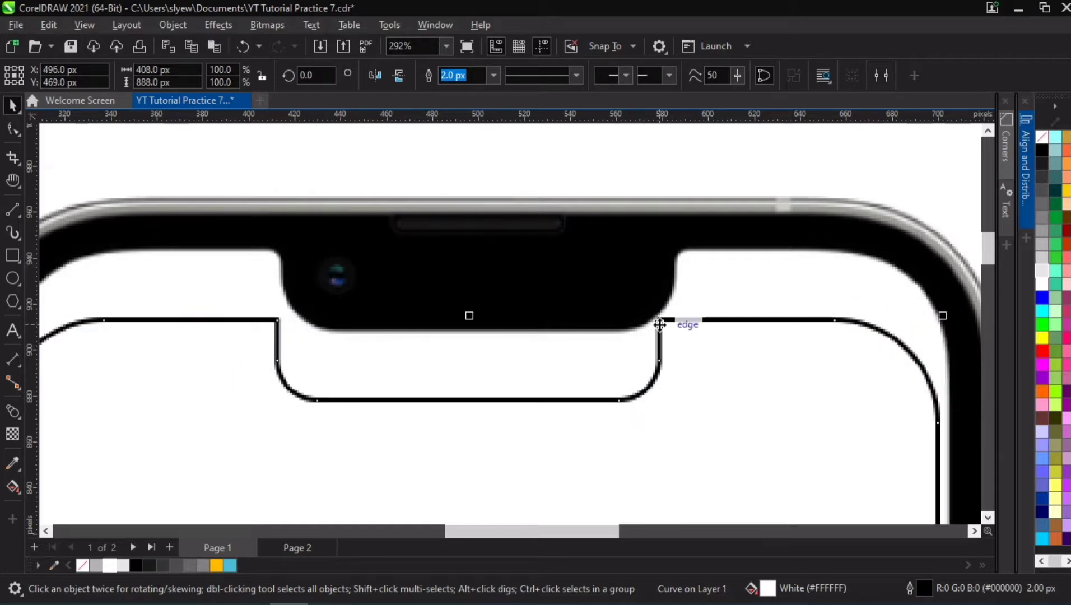
{"action": "key", "text": "ctrl+z"}
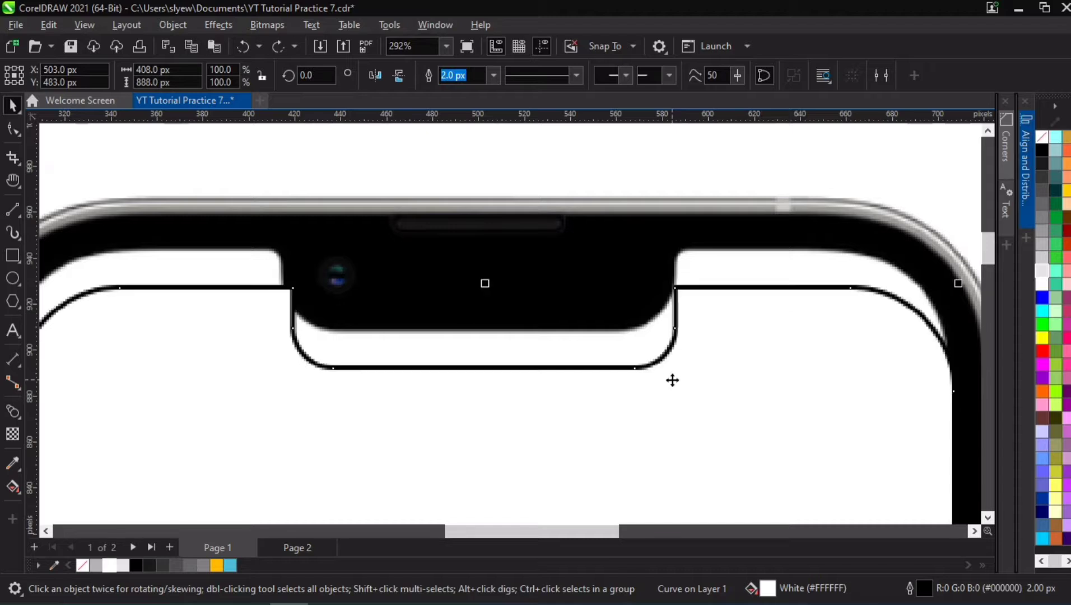
{"action": "key", "text": "ctrl+shift+z"}
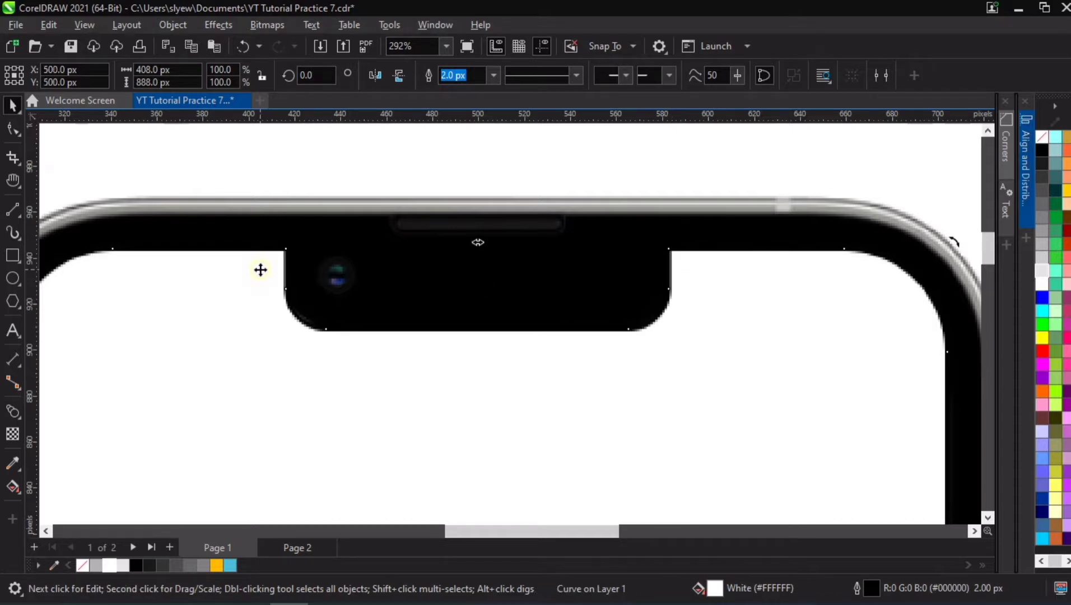
{"action": "key", "text": "F10"}
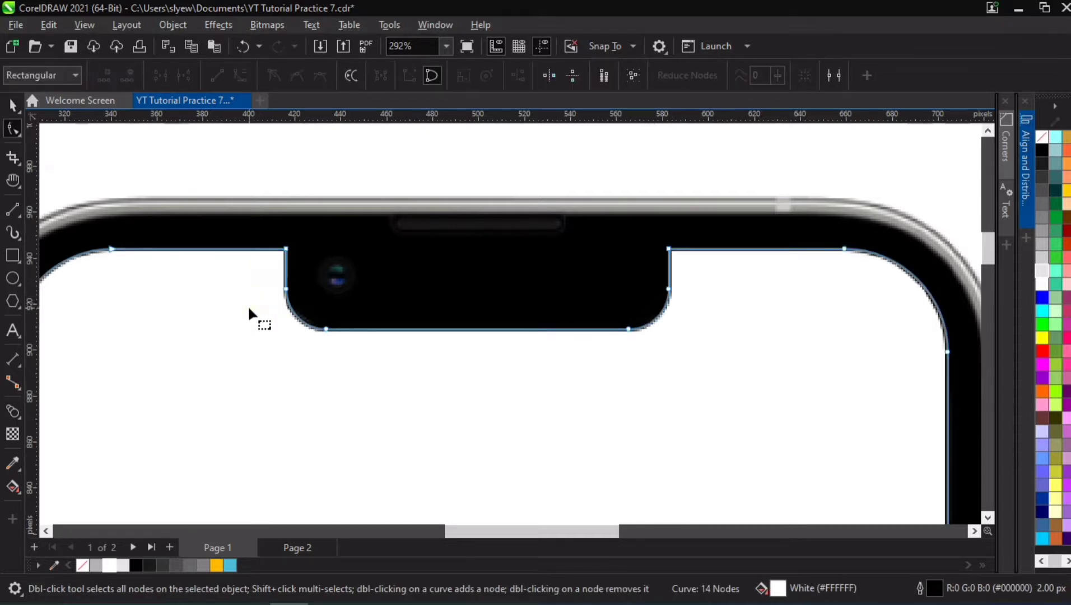
{"action": "key", "text": "space"}
Step: Move the notched screen shape up and to the right of the phone's display, centred at about X 539, Y 576 px
{"action": "left_click_drag", "start_coordinate": [239, 296], "coordinate": [222, 356]}
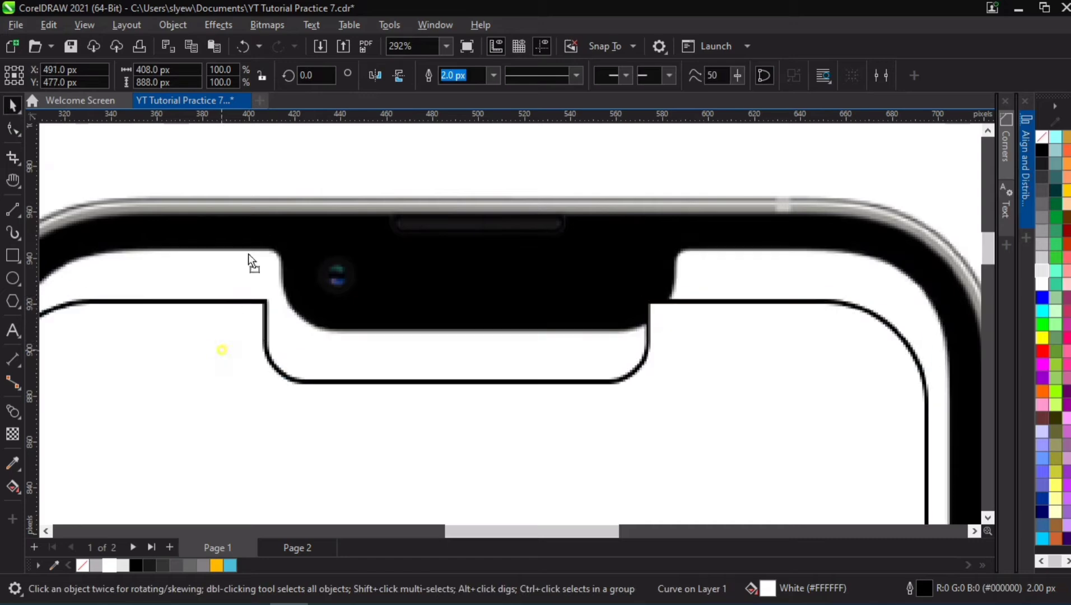
{"action": "scroll", "coordinate": [354, 213], "scroll_direction": "down", "scroll_amount": 3}
{"action": "scroll", "coordinate": [354, 213], "scroll_direction": "down", "scroll_amount": 2}
{"action": "left_click_drag", "start_coordinate": [295, 192], "coordinate": [323, 176]}
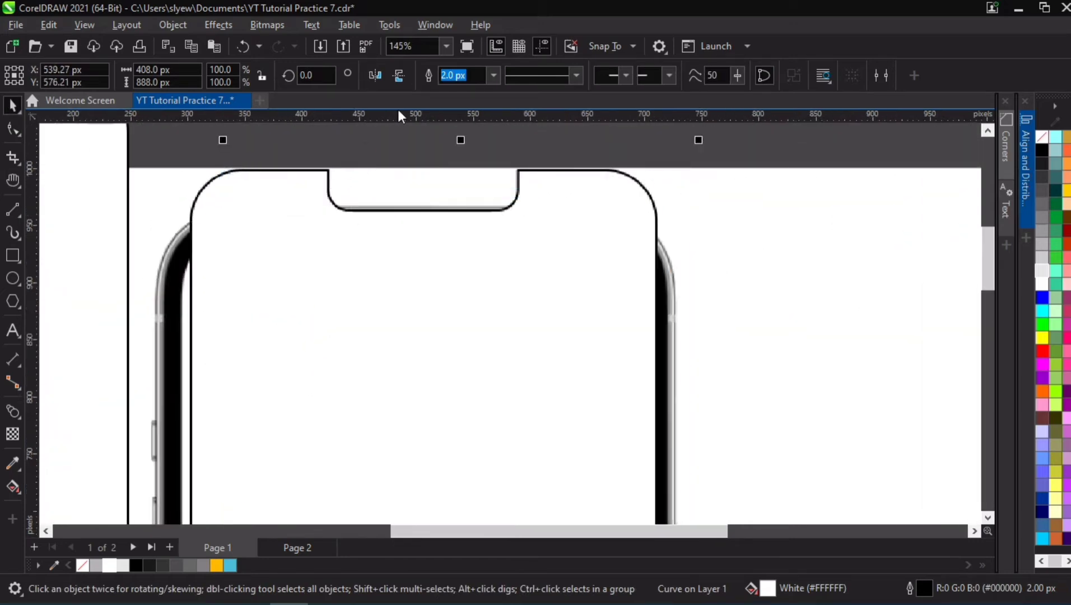
Step: Fillet the upper-left corner of the notch cut-out in the white screen shape with a 6 px radius
{"action": "scroll", "coordinate": [399, 136], "scroll_direction": "up", "scroll_amount": 4}
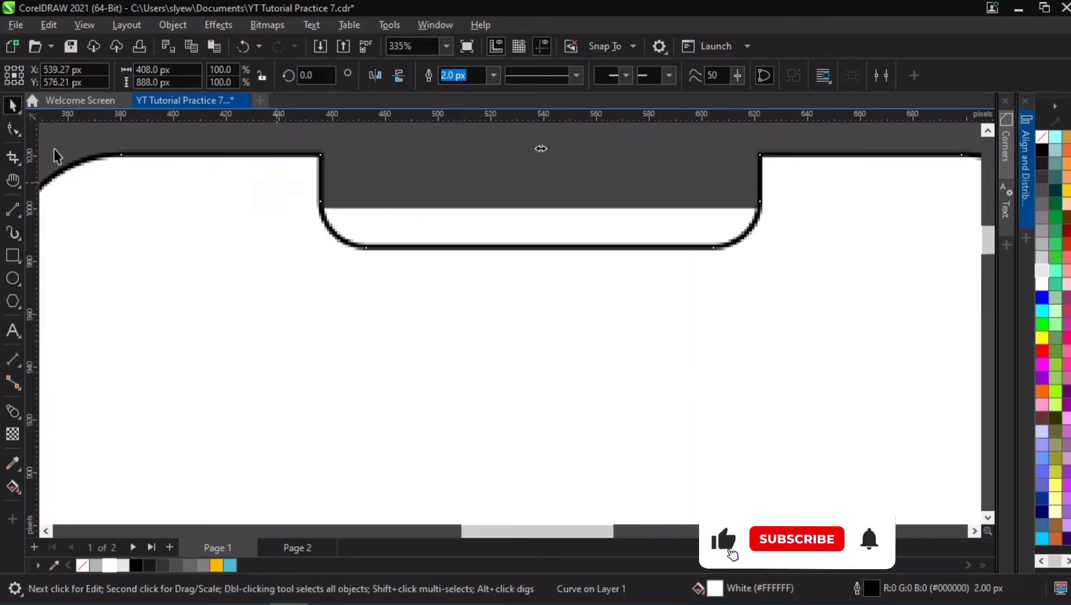
{"action": "left_click", "coordinate": [13, 129]}
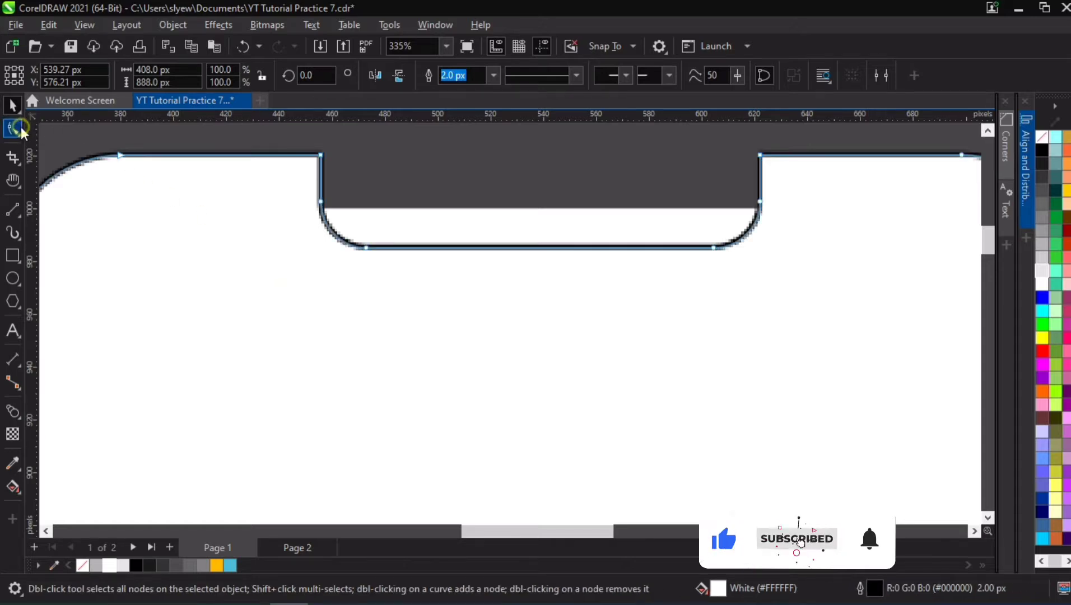
{"action": "left_click", "coordinate": [1007, 147]}
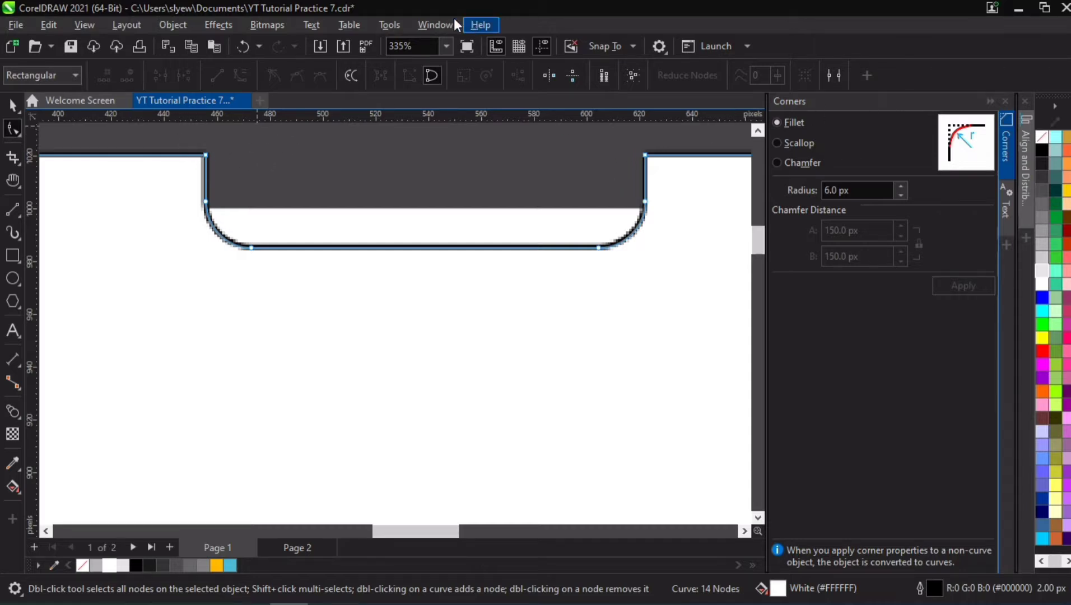
{"action": "left_click", "coordinate": [440, 24]}
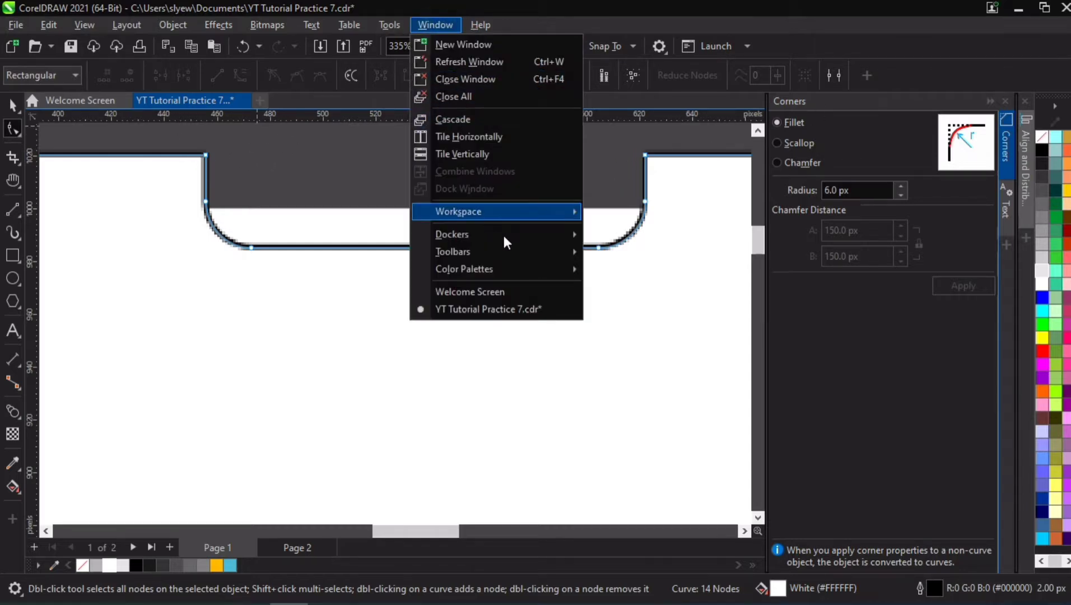
{"action": "mouse_move", "coordinate": [556, 235]}
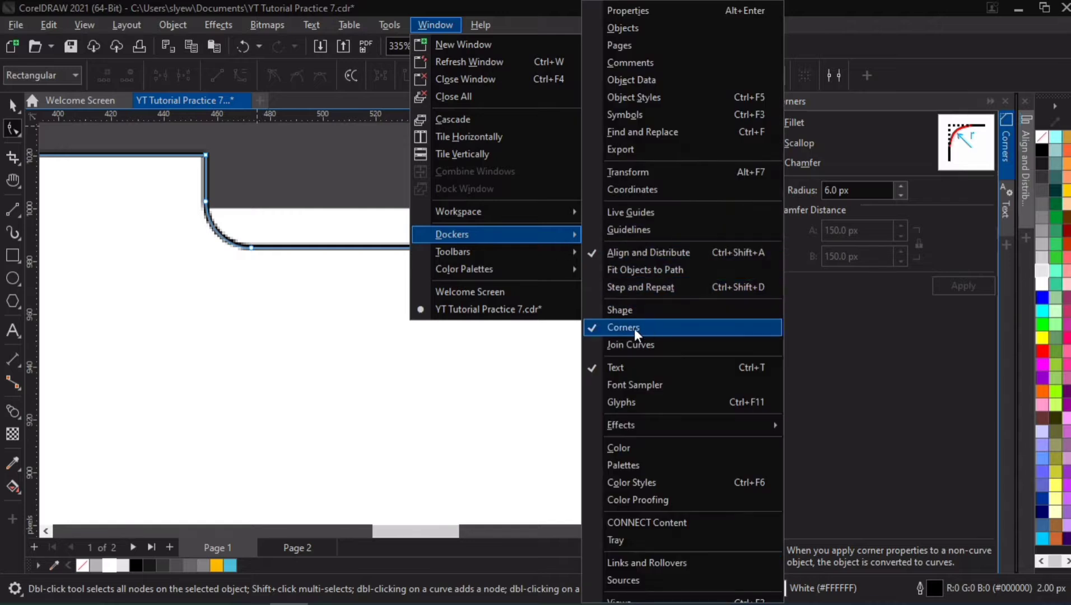
{"action": "left_click", "coordinate": [358, 186]}
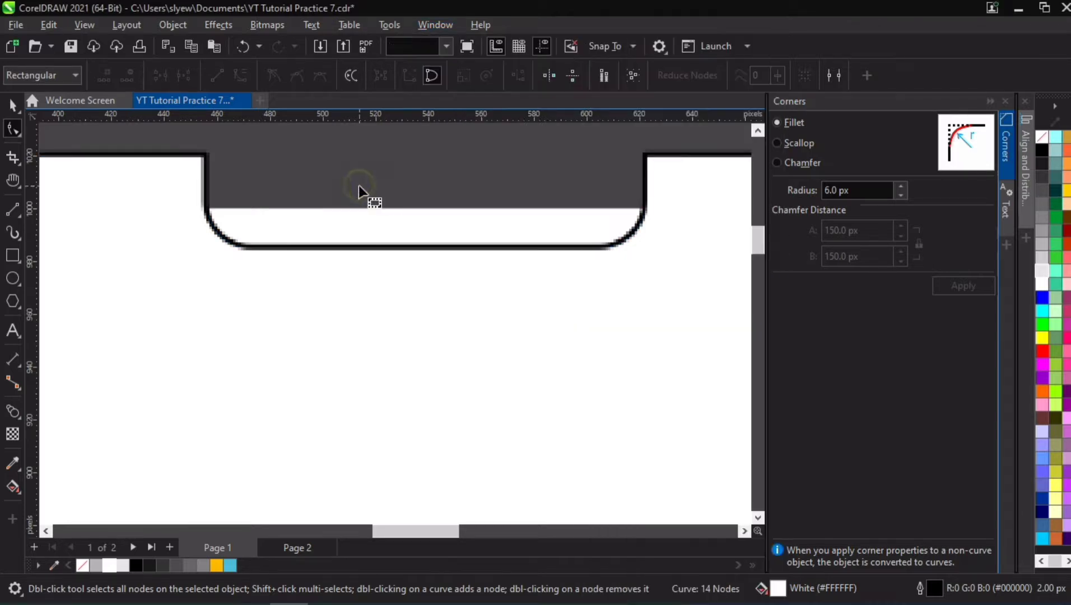
{"action": "left_click", "coordinate": [174, 164]}
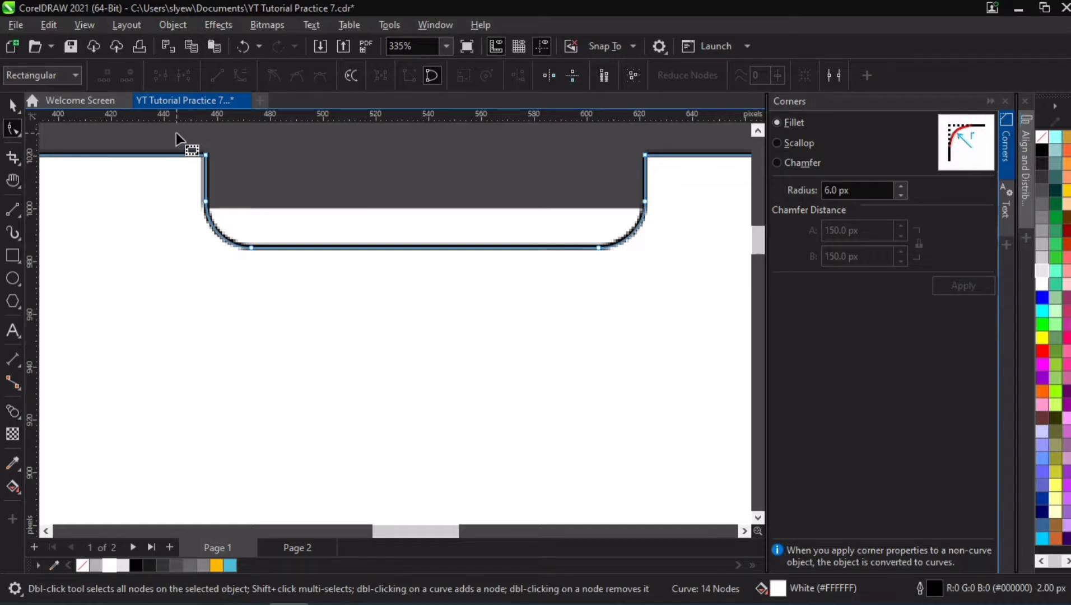
{"action": "left_click_drag", "start_coordinate": [176, 133], "coordinate": [239, 177]}
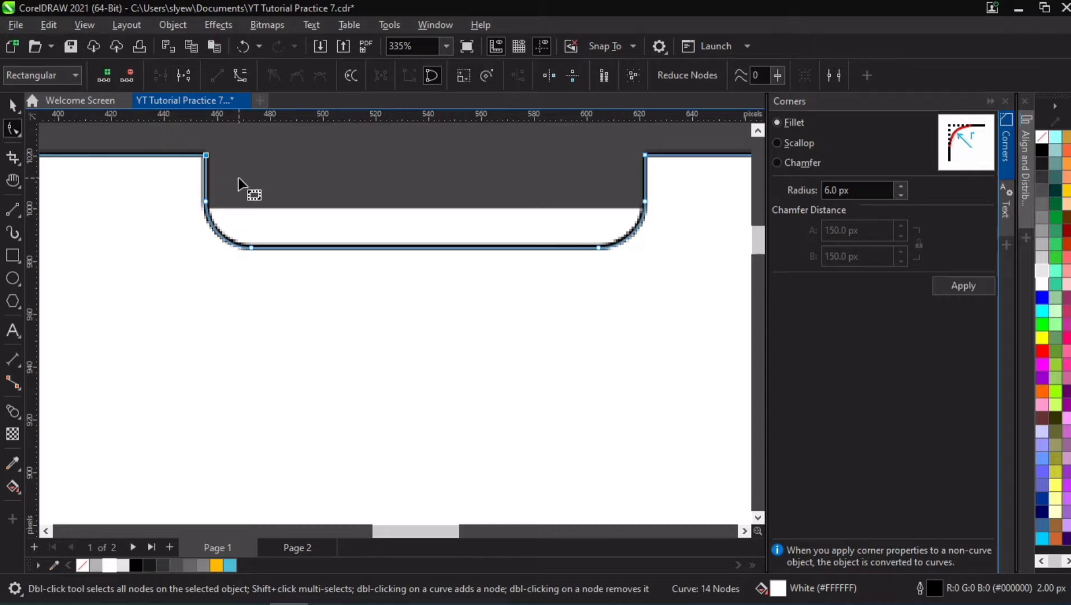
{"action": "left_click", "coordinate": [942, 285]}
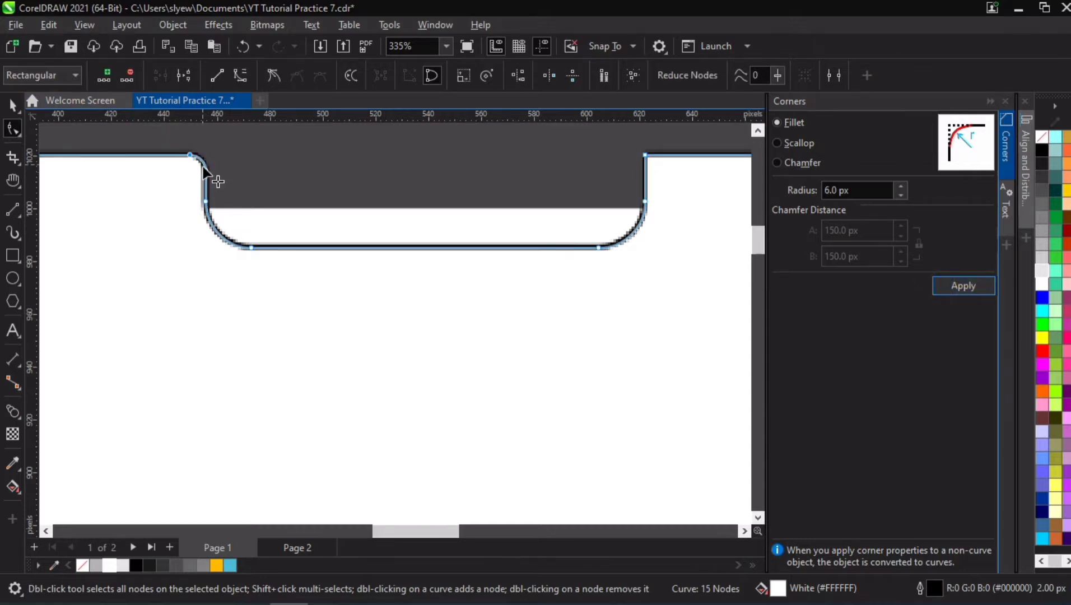
Step: Fillet the upper-right corner of the notch cut-out with the same 6 px radius
{"action": "left_click_drag", "start_coordinate": [605, 122], "coordinate": [682, 186]}
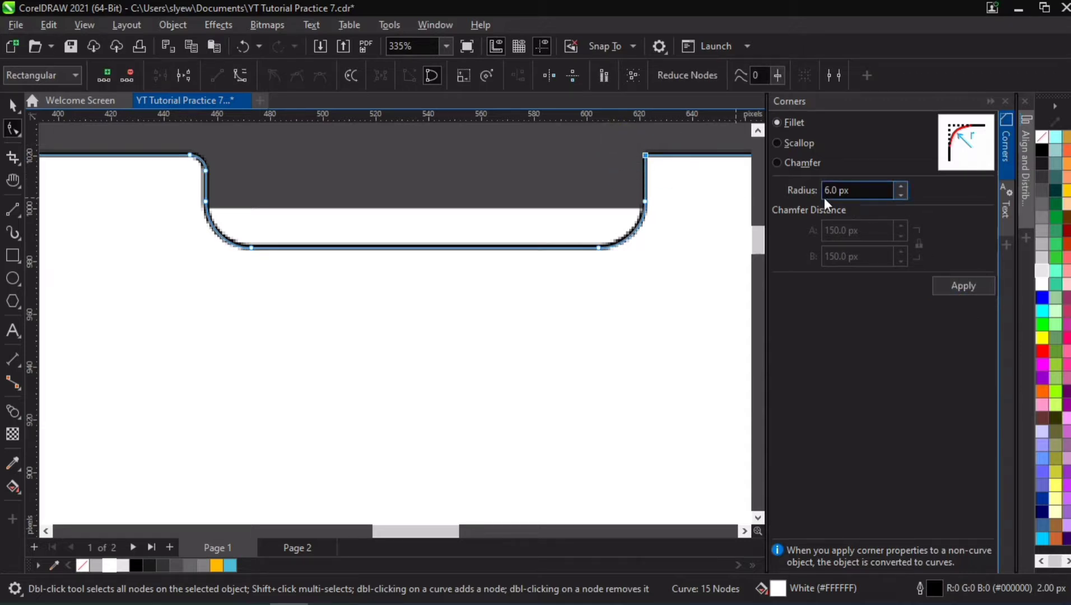
{"action": "left_click", "coordinate": [950, 285]}
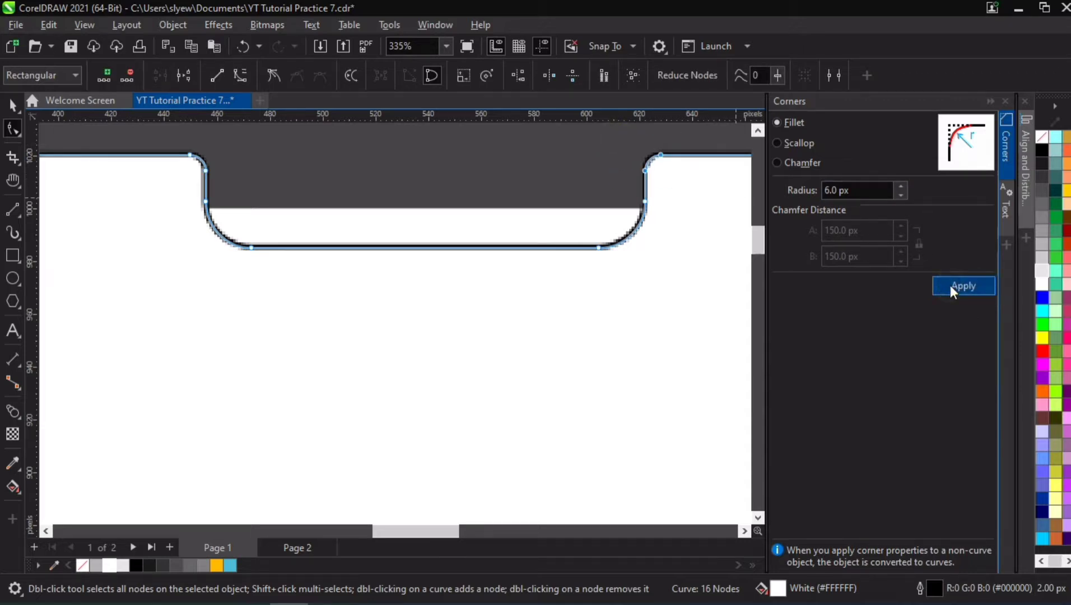
{"action": "left_click", "coordinate": [511, 174]}
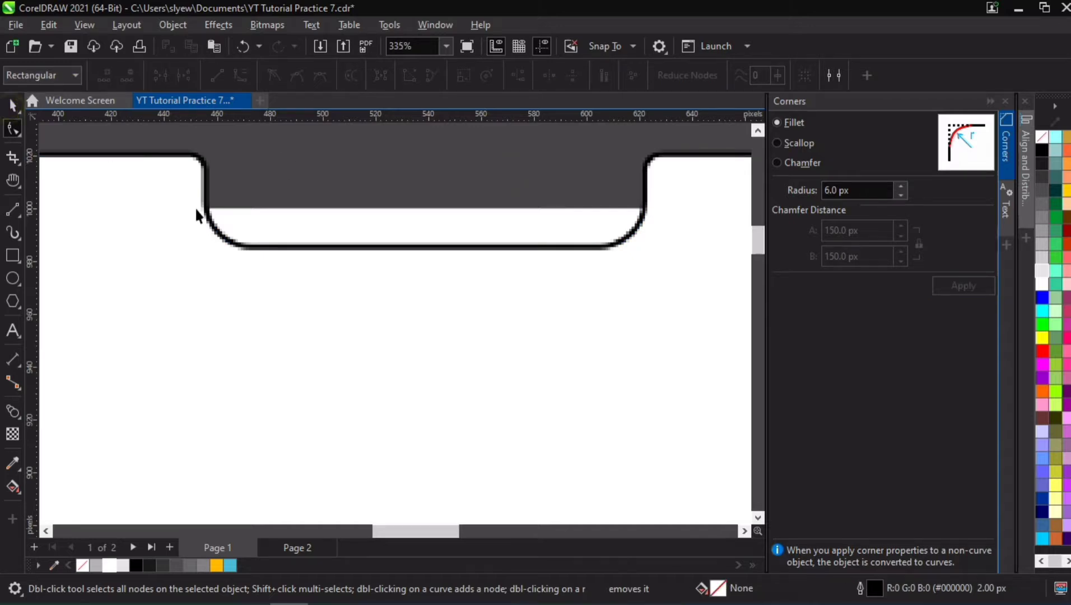
Step: Centre the filleted, notched screen shape on the page so it lies over the phone's display
{"action": "key", "text": "space"}
{"action": "left_click", "coordinate": [178, 245]}
{"action": "scroll", "coordinate": [188, 227], "scroll_direction": "up", "scroll_amount": 1}
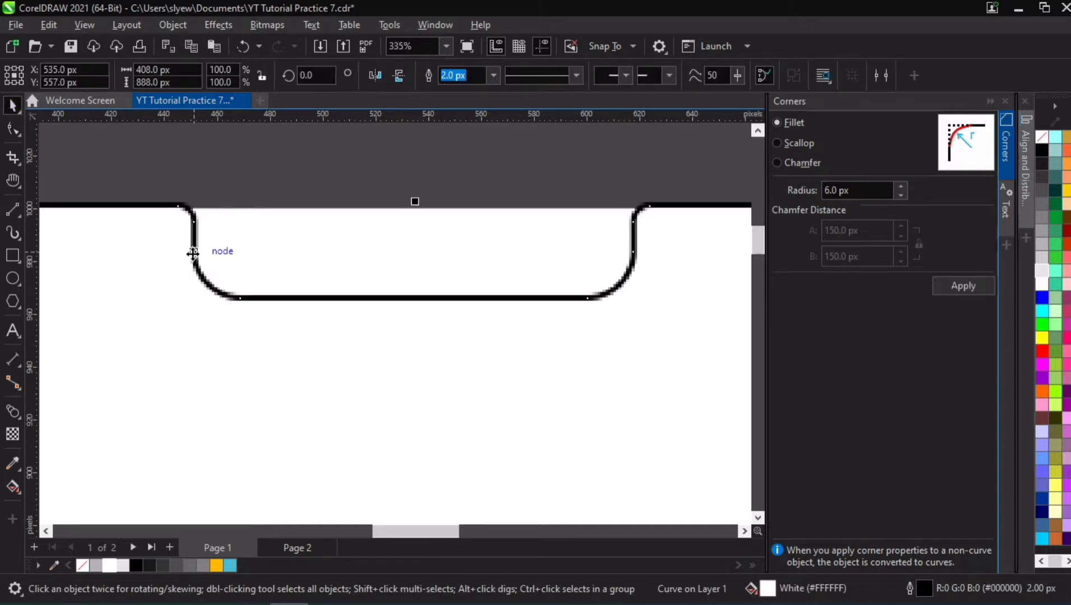
{"action": "key", "text": "ctrl+z"}
{"action": "key", "text": "h"}
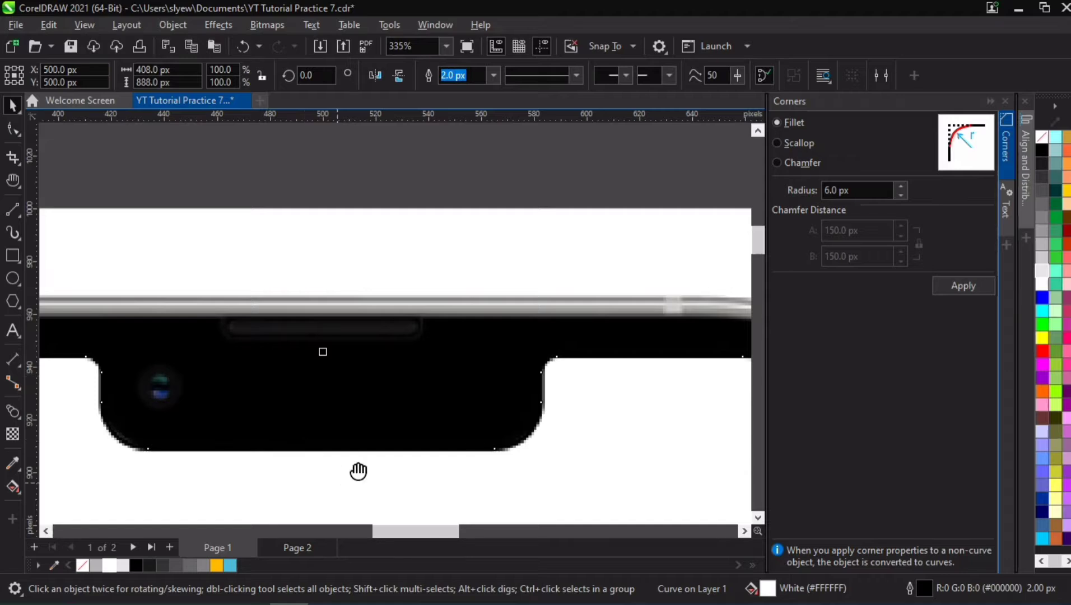
Step: Shift the notched screen shape slightly off the phone's notch to compare the corners, and re-centre it on the page
{"action": "left_click_drag", "start_coordinate": [437, 504], "coordinate": [483, 326]}
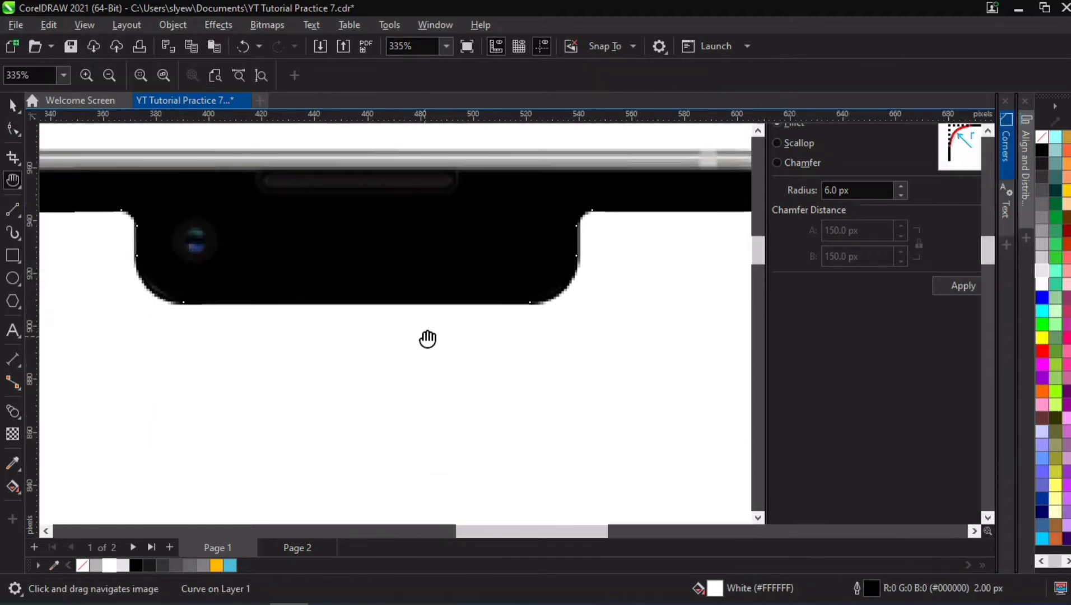
{"action": "scroll", "coordinate": [440, 313], "scroll_direction": "down", "scroll_amount": 3}
{"action": "left_click_drag", "start_coordinate": [581, 380], "coordinate": [610, 328]}
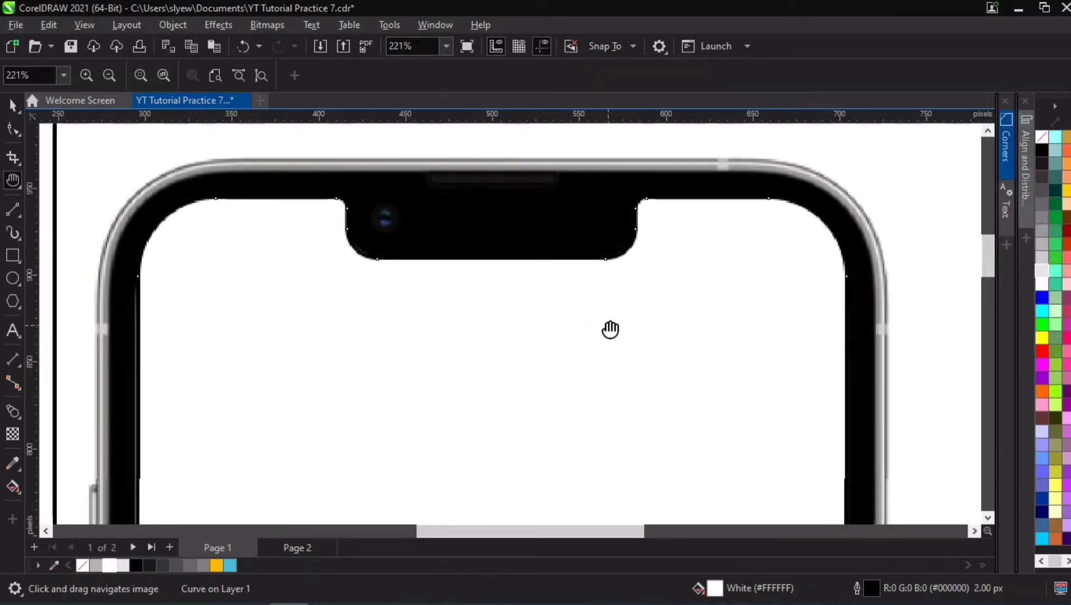
{"action": "scroll", "coordinate": [588, 347], "scroll_direction": "down", "scroll_amount": 1}
{"action": "key", "text": "space"}
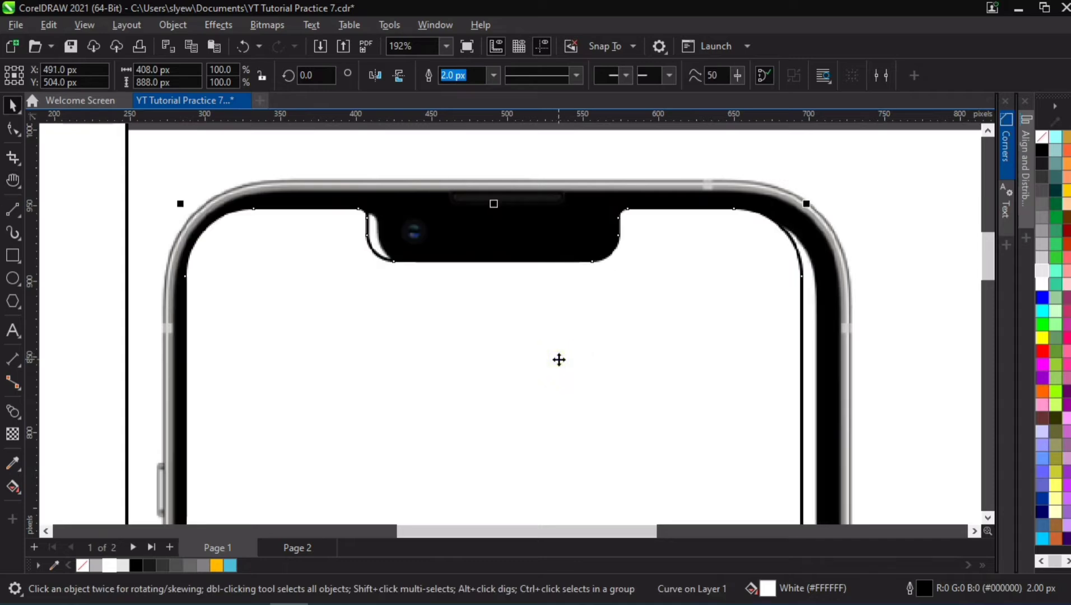
{"action": "key", "text": "p"}
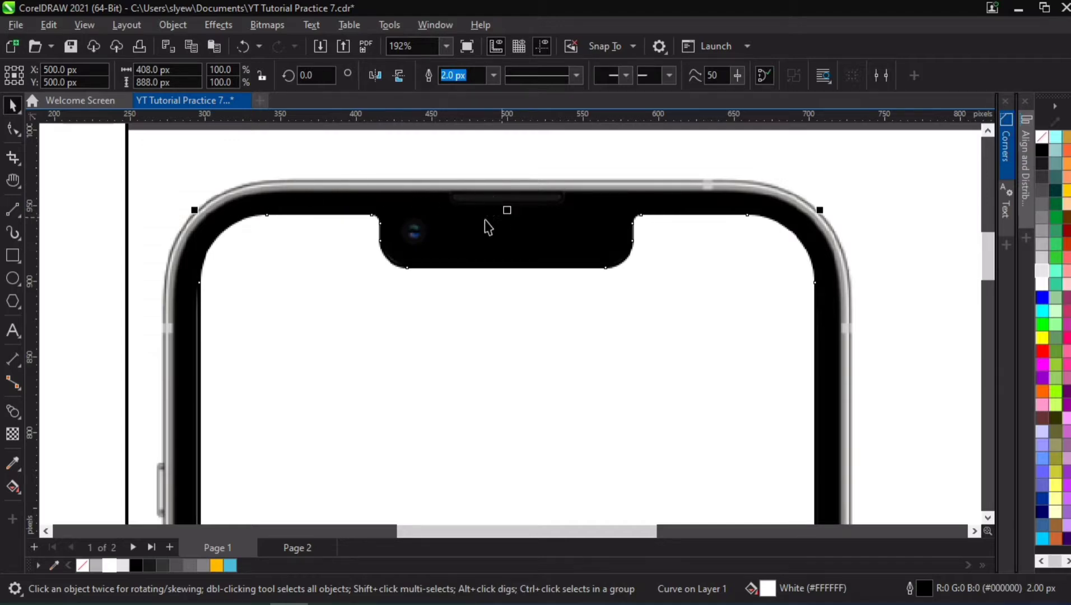
Step: Try moving the plain rounded rectangle beside the phone downward, and undo the move
{"action": "scroll", "coordinate": [495, 328], "scroll_direction": "down", "scroll_amount": 2}
{"action": "key", "text": "h"}
{"action": "left_click_drag", "start_coordinate": [538, 406], "coordinate": [537, 256]}
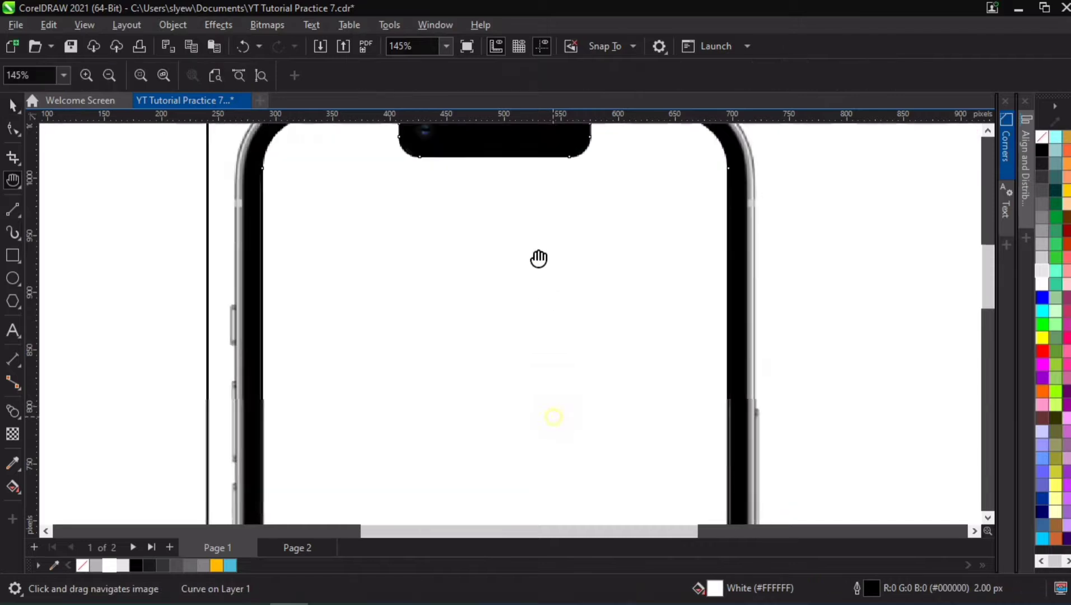
{"action": "scroll", "coordinate": [526, 217], "scroll_direction": "down", "scroll_amount": 5}
{"action": "key", "text": "space"}
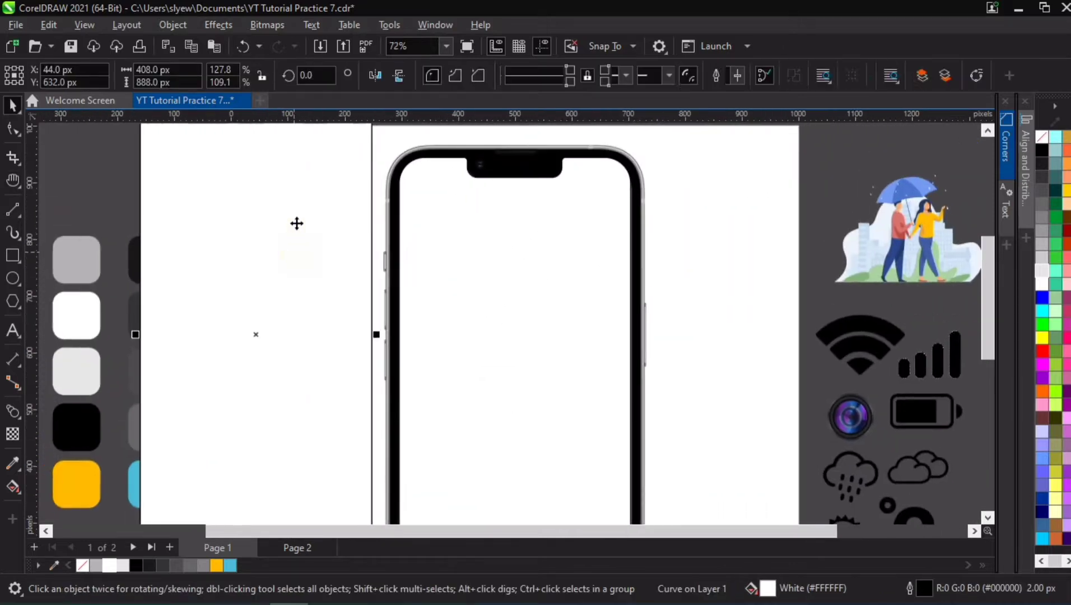
{"action": "left_click_drag", "start_coordinate": [297, 222], "coordinate": [258, 338]}
{"action": "left_click_drag", "start_coordinate": [260, 282], "coordinate": [284, 247]}
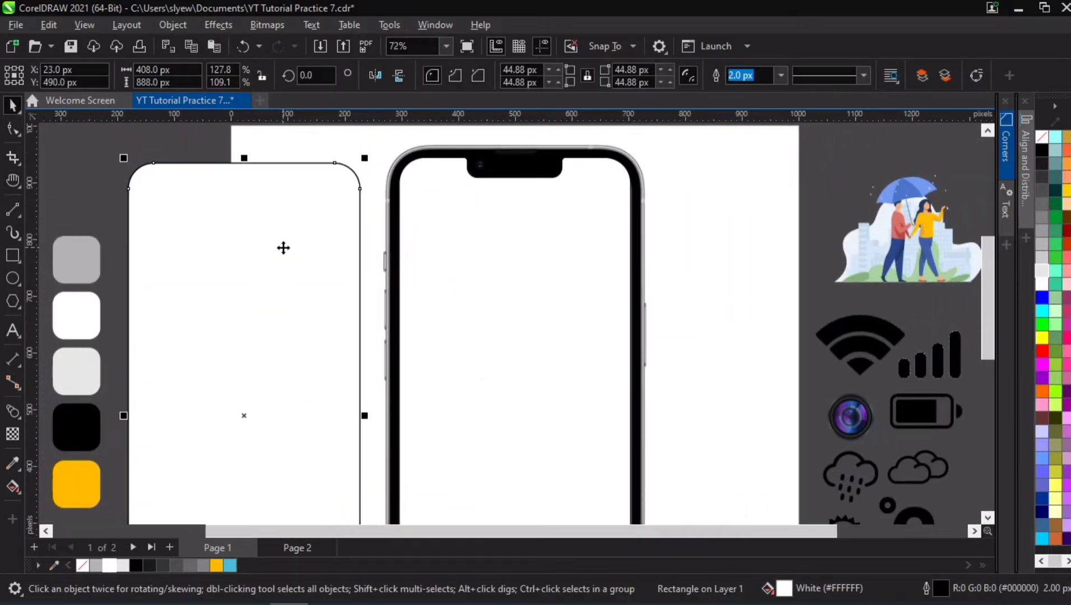
{"action": "key", "text": "ctrl+z"}
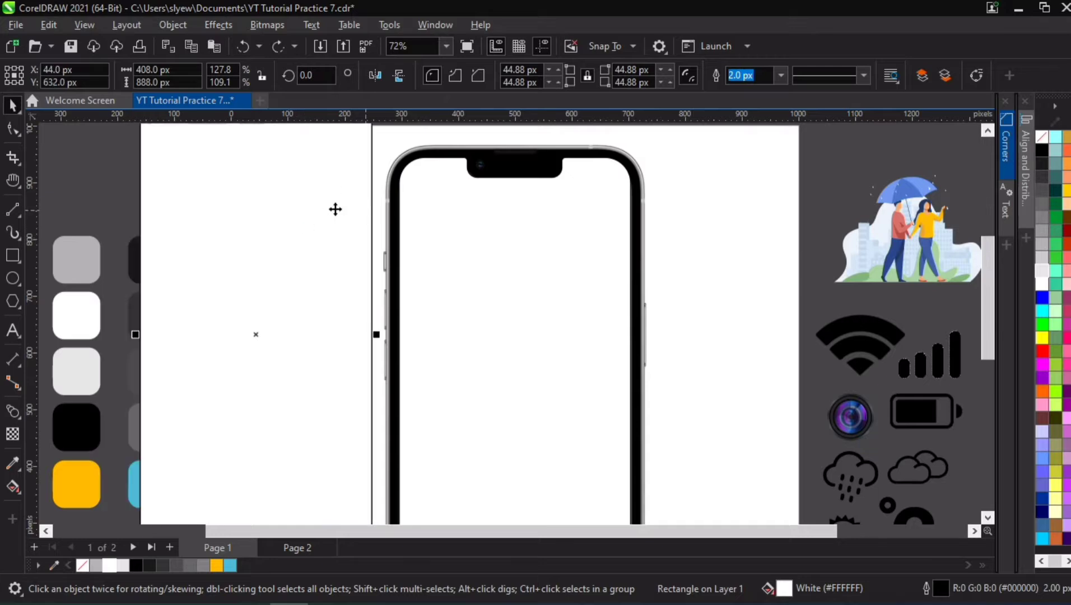
Step: Duplicate the plain rounded rectangle beside the phone and centre the copy on the page
{"action": "left_click", "coordinate": [304, 204]}
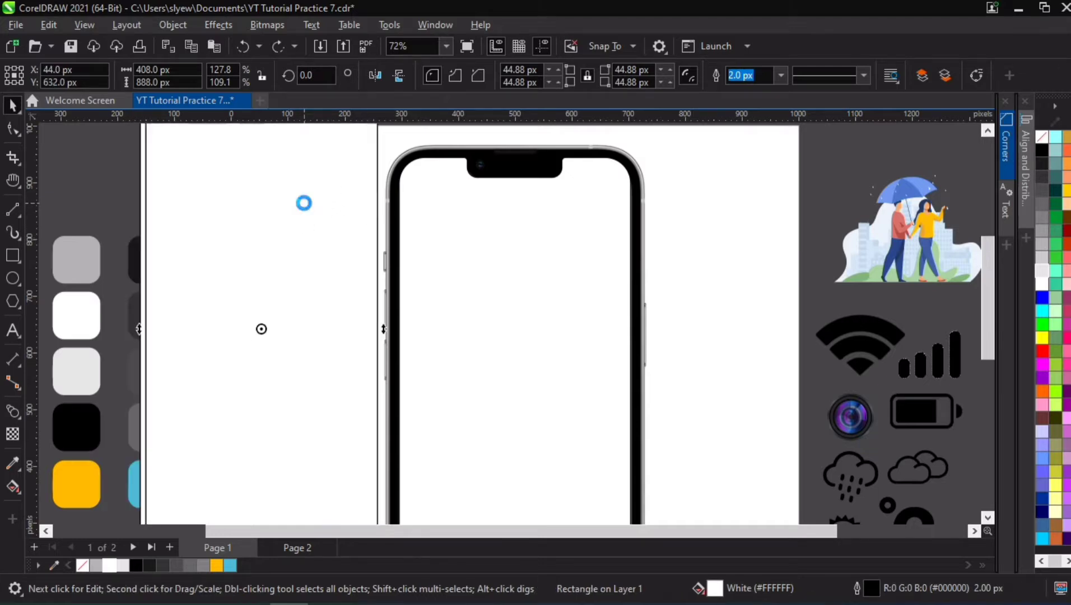
{"action": "key", "text": "p"}
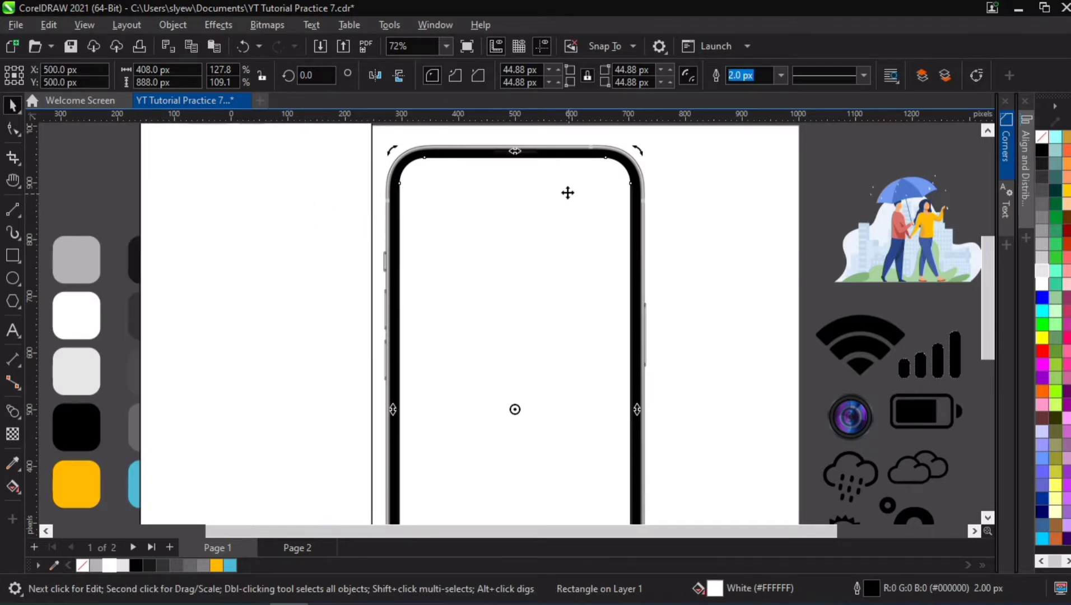
Step: Enlarge the centred rounded copy about its centre to about 420 × 914 px, and stretch its top edge to a height of about 917 px
{"action": "scroll", "coordinate": [568, 192], "scroll_direction": "up", "scroll_amount": 2}
{"action": "scroll", "coordinate": [576, 160], "scroll_direction": "down", "scroll_amount": 1}
{"action": "key", "text": "h"}
{"action": "left_click_drag", "start_coordinate": [562, 146], "coordinate": [555, 271]}
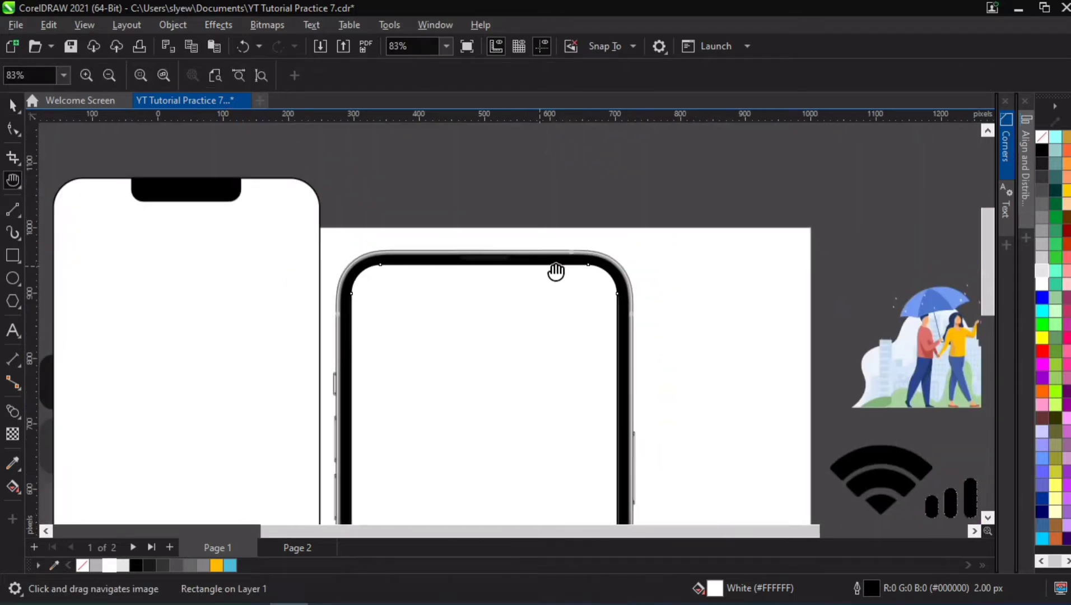
{"action": "scroll", "coordinate": [556, 272], "scroll_direction": "up", "scroll_amount": 4}
{"action": "key", "text": "space"}
{"action": "left_click", "coordinate": [564, 323]}
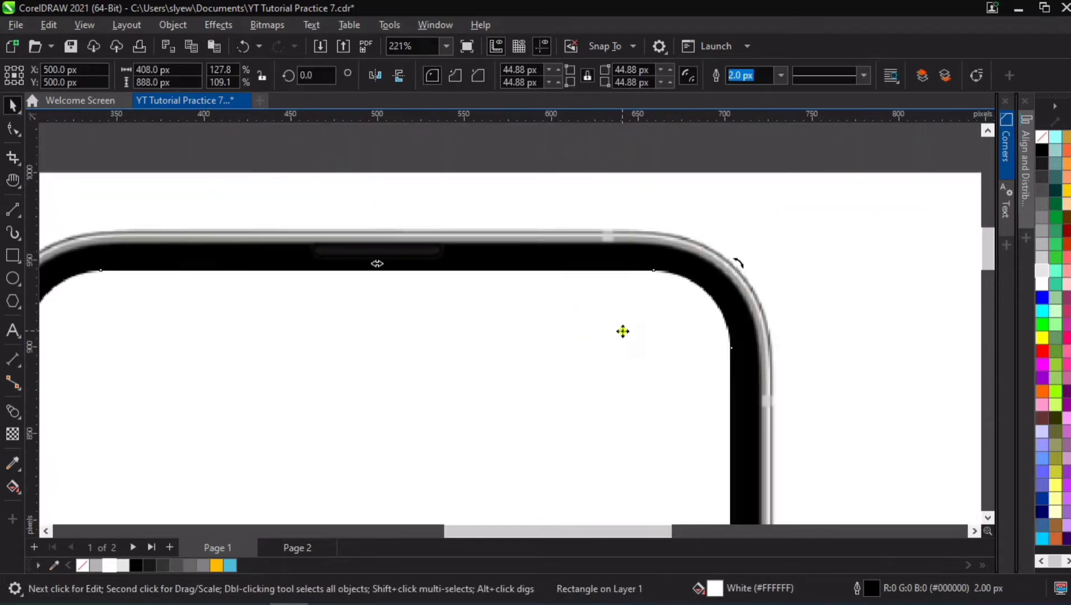
{"action": "left_click", "coordinate": [622, 331]}
{"action": "left_click_drag", "start_coordinate": [736, 265], "coordinate": [788, 242]}
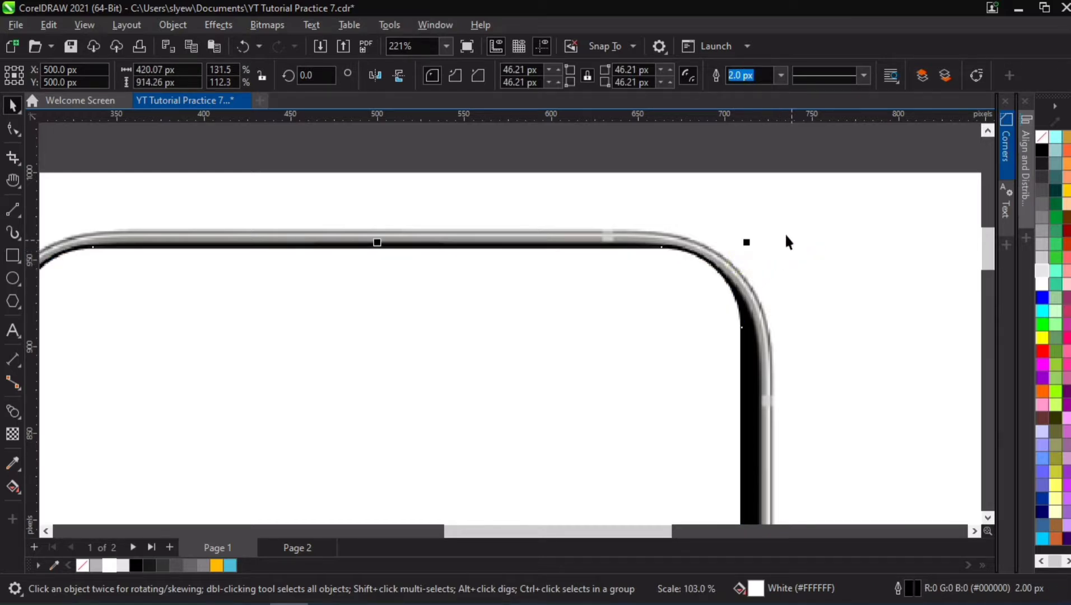
{"action": "mouse_move", "coordinate": [377, 244]}
{"action": "left_mouse_down"}
{"action": "mouse_move", "coordinate": [396, 239]}
{"action": "mouse_move", "coordinate": [370, 238]}
{"action": "left_mouse_up"}
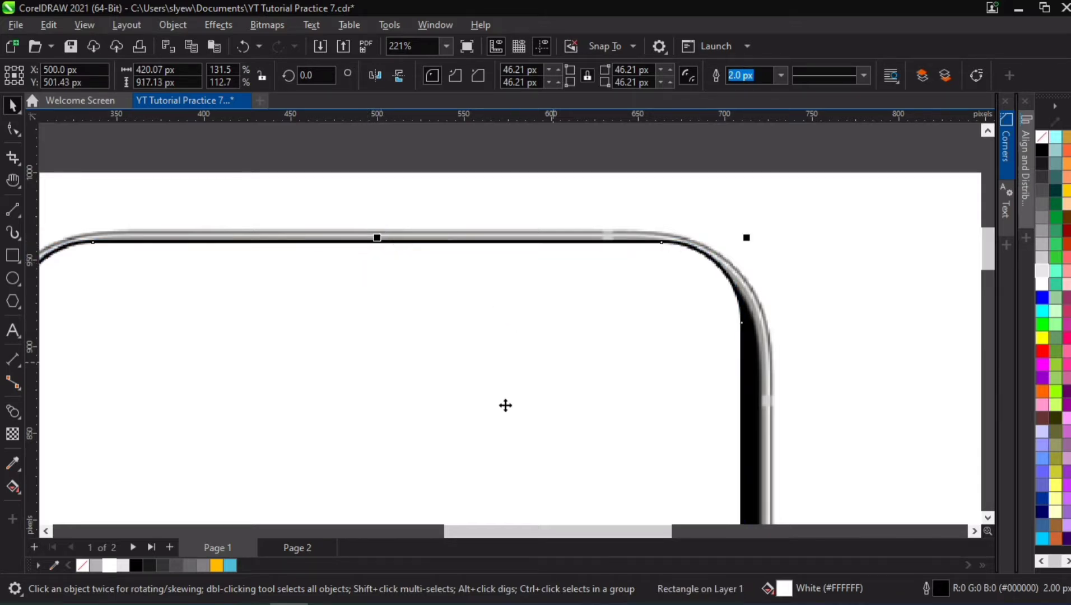
Step: Remove the enlarged rounded rectangle's outline and widen it symmetrically to about 442 px, over the phone's side bezels
{"action": "right_click", "coordinate": [78, 564]}
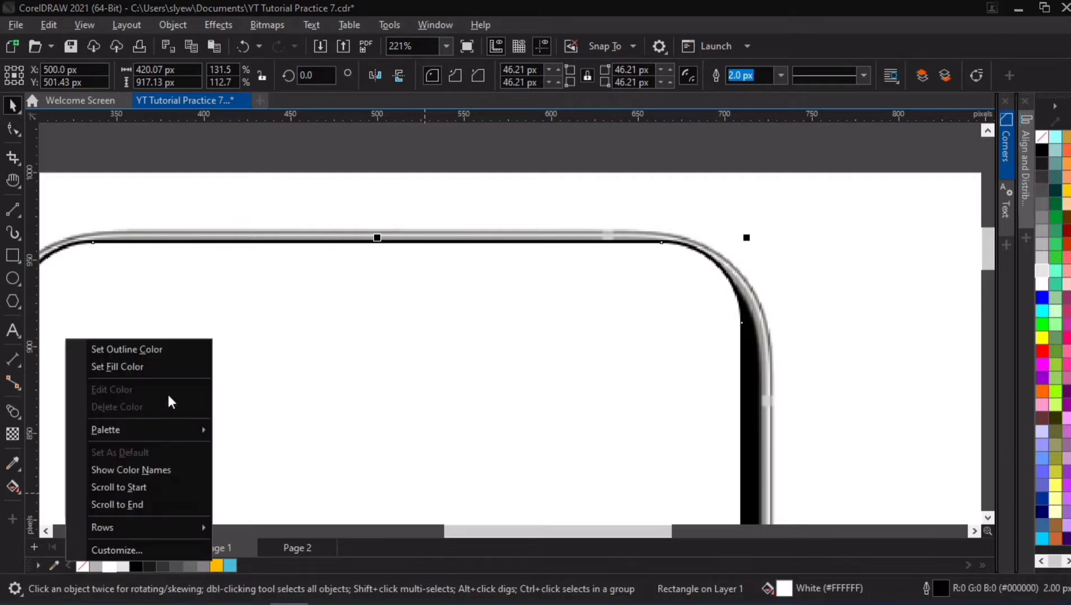
{"action": "left_click", "coordinate": [171, 350]}
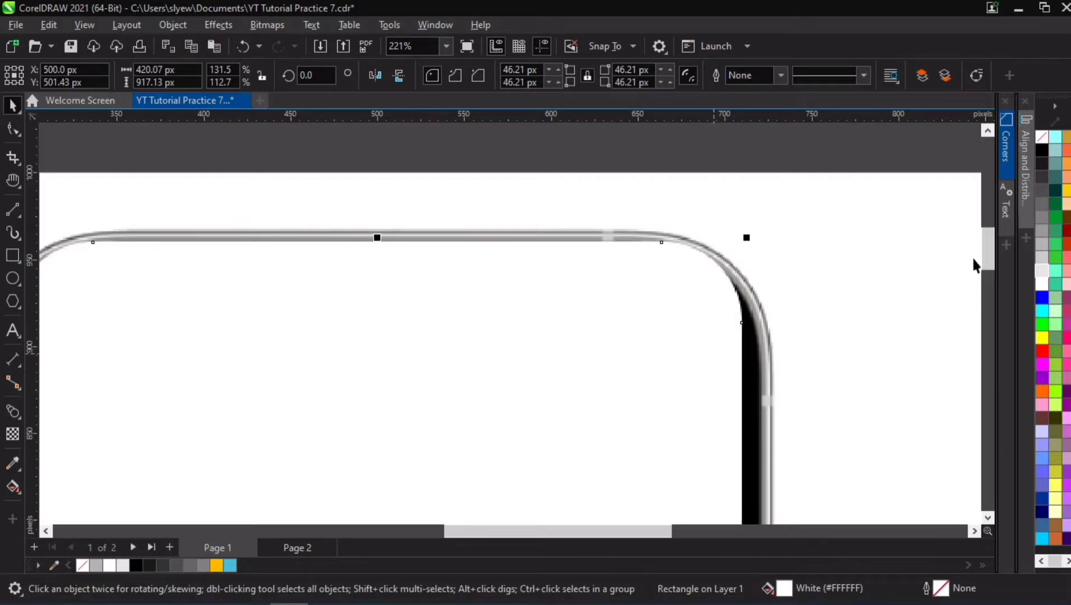
{"action": "left_click_drag", "start_coordinate": [988, 247], "coordinate": [987, 284]}
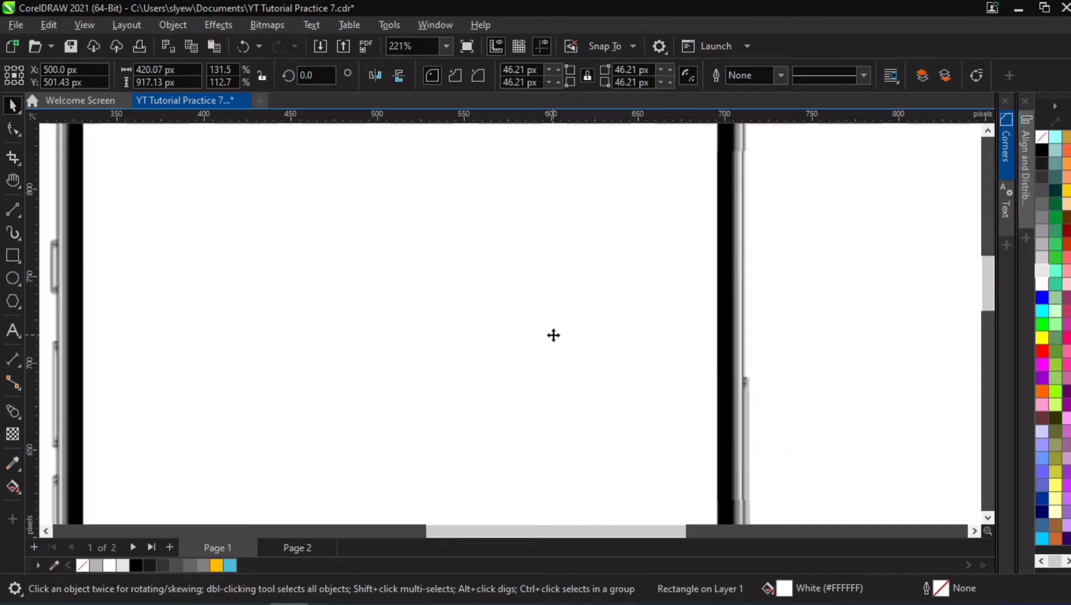
{"action": "scroll", "coordinate": [553, 335], "scroll_direction": "down", "scroll_amount": 3}
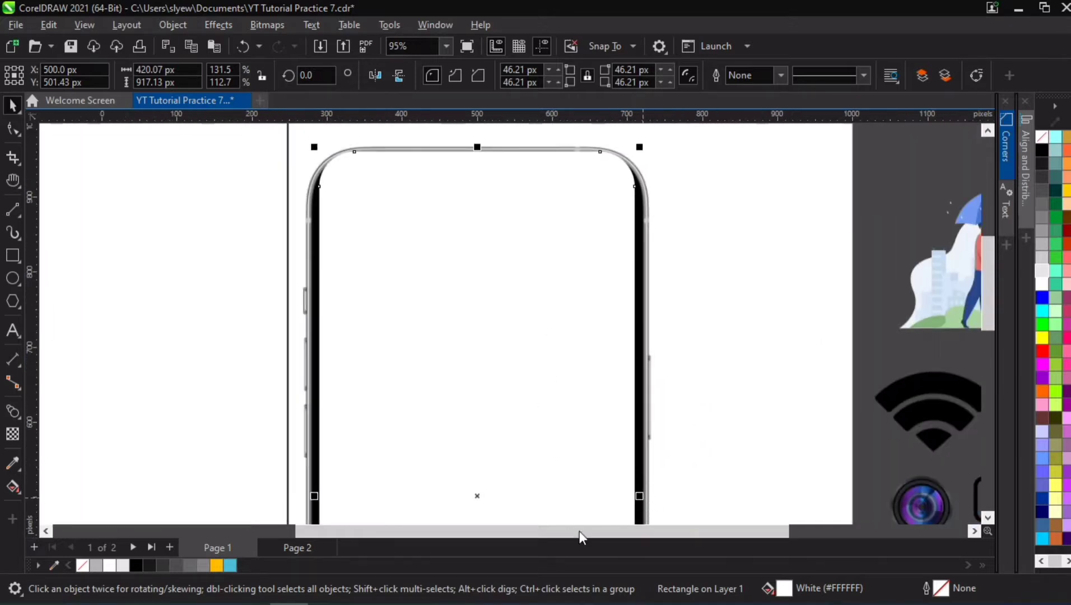
{"action": "key", "text": "h"}
{"action": "left_click_drag", "start_coordinate": [531, 478], "coordinate": [514, 361]}
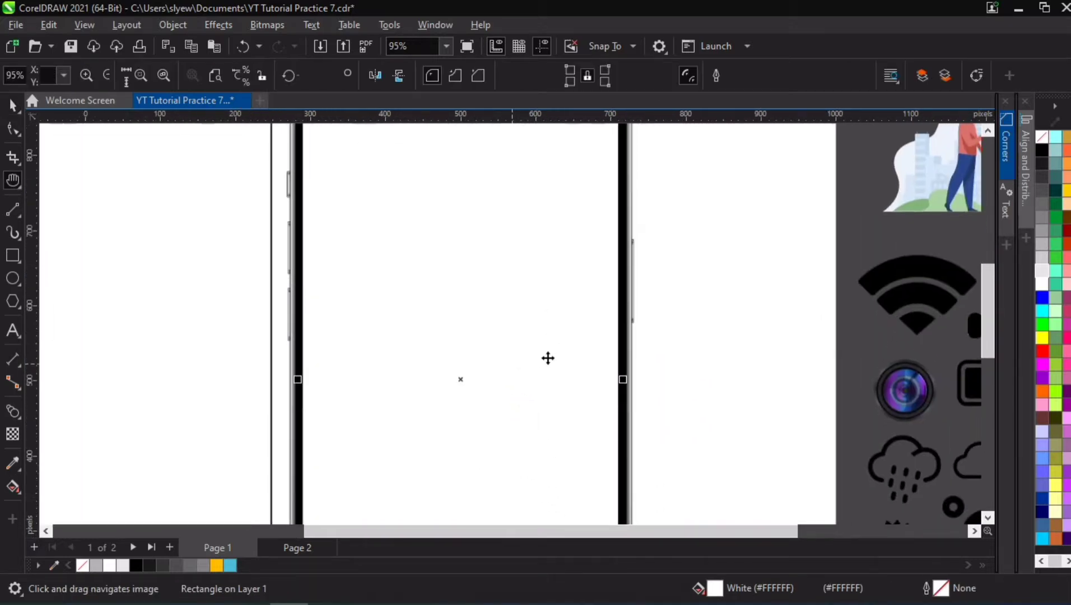
{"action": "key", "text": "space"}
{"action": "left_click_drag", "start_coordinate": [623, 379], "coordinate": [632, 378]}
{"action": "scroll", "coordinate": [269, 428], "scroll_direction": "up", "scroll_amount": 1}
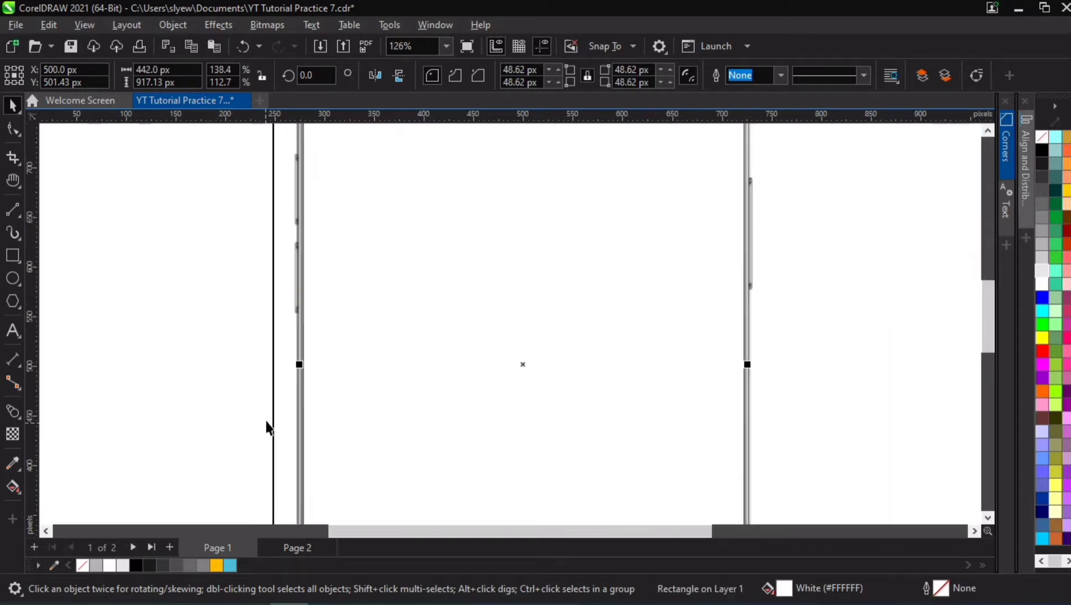
Step: Stretch the enlarged rounded rectangle's bottom edge down over the phone's bottom bezel, to a height of 920 px
{"action": "scroll", "coordinate": [402, 390], "scroll_direction": "down", "scroll_amount": 1}
{"action": "key", "text": "h"}
{"action": "left_click_drag", "start_coordinate": [531, 454], "coordinate": [488, 436]}
{"action": "scroll", "coordinate": [476, 409], "scroll_direction": "up", "scroll_amount": 3}
{"action": "key", "text": "space"}
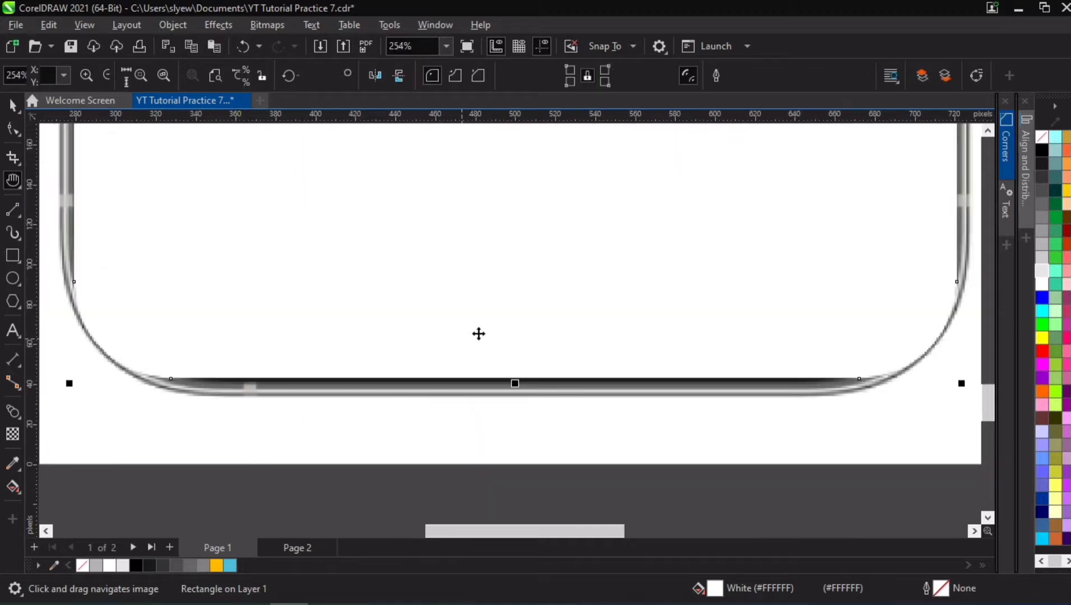
{"action": "key", "text": "space"}
{"action": "left_click_drag", "start_coordinate": [515, 385], "coordinate": [526, 394]}
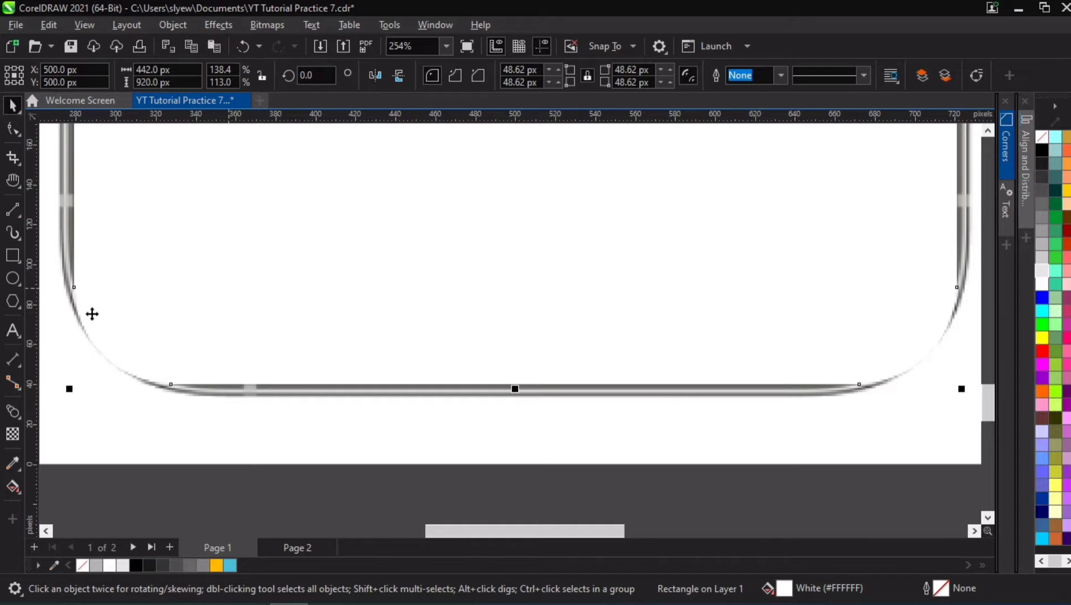
Step: Adjust the enlarged rectangle's corner rounding with the Shape tool to about 65 px, following the phone frame's curve
{"action": "left_click", "coordinate": [49, 264]}
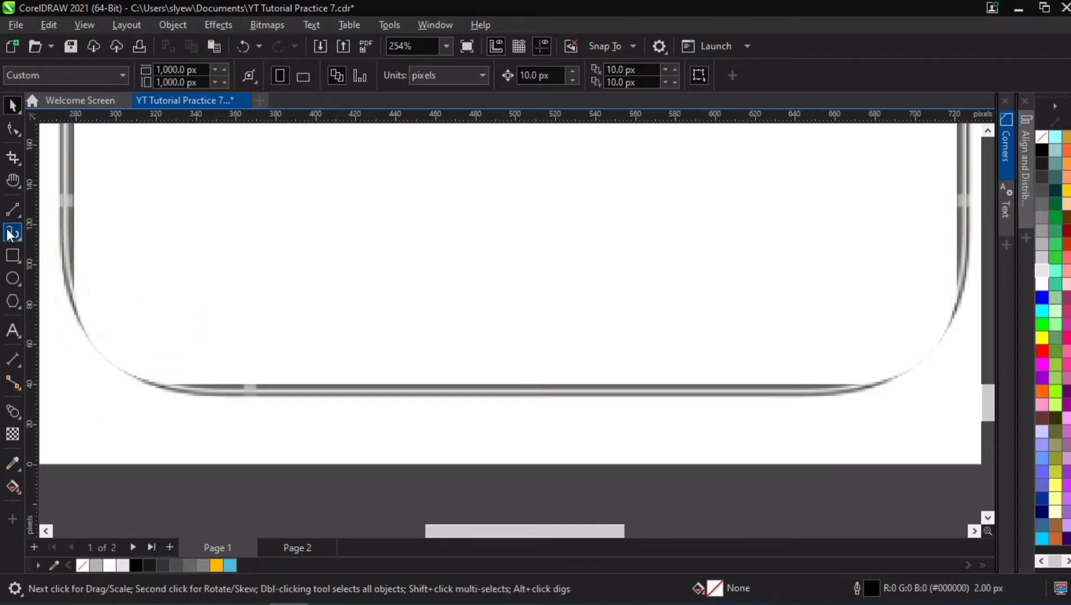
{"action": "left_click", "coordinate": [13, 128]}
{"action": "left_click", "coordinate": [66, 295]}
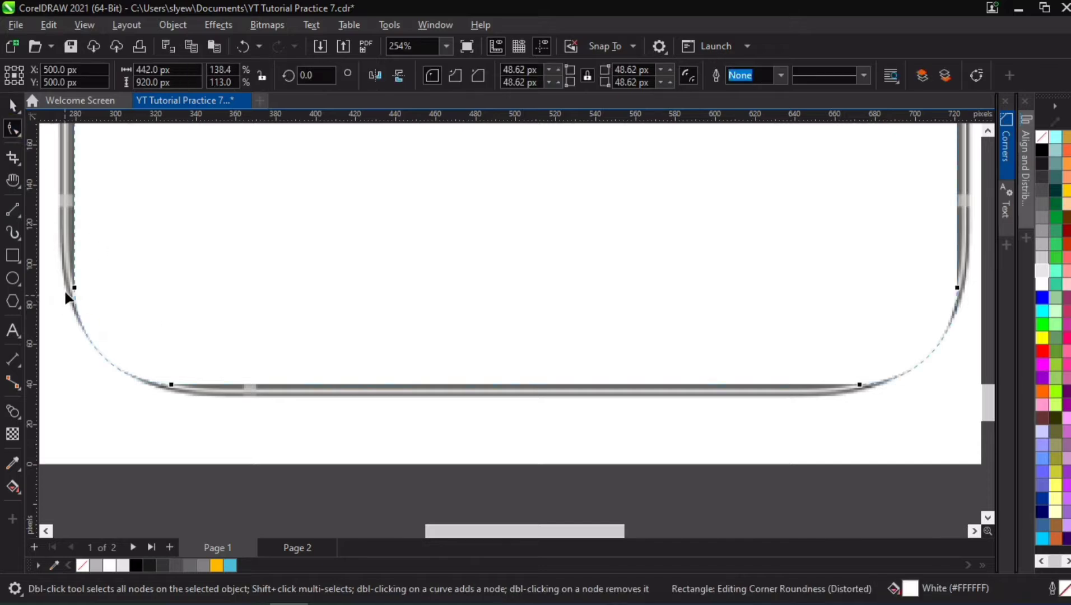
{"action": "left_click_drag", "start_coordinate": [66, 296], "coordinate": [91, 322]}
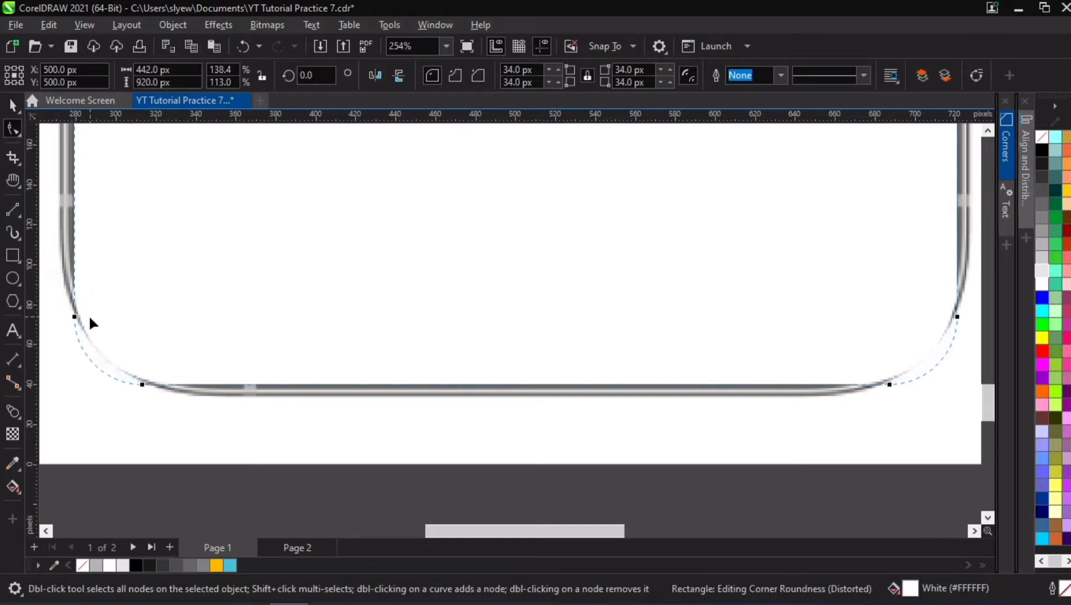
{"action": "left_click_drag", "start_coordinate": [72, 286], "coordinate": [42, 250]}
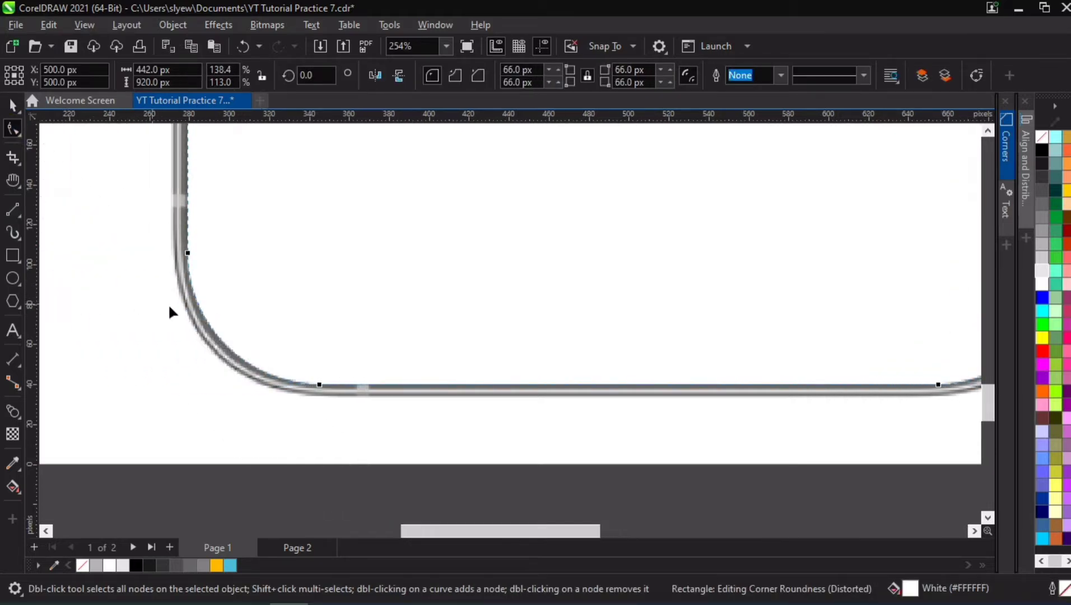
{"action": "mouse_move", "coordinate": [188, 255]}
{"action": "left_mouse_down"}
{"action": "mouse_move", "coordinate": [168, 237]}
{"action": "mouse_move", "coordinate": [222, 256]}
{"action": "mouse_move", "coordinate": [191, 246]}
{"action": "mouse_move", "coordinate": [196, 255]}
{"action": "left_mouse_up"}
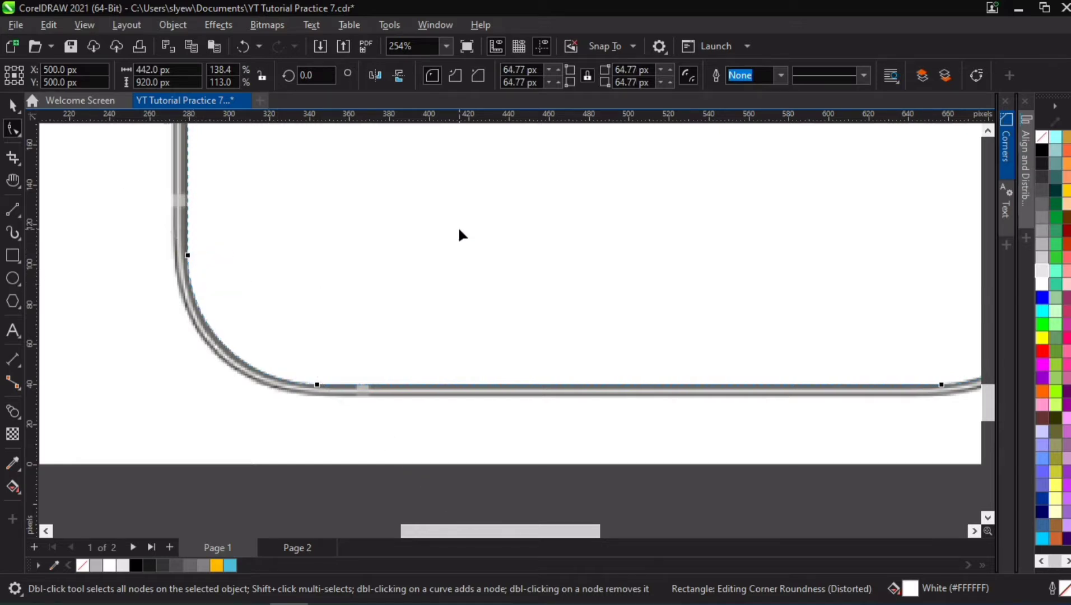
Step: Move the notched screen mockup together with its rounded rectangle off the page, to the far side of the icons
{"action": "scroll", "coordinate": [457, 226], "scroll_direction": "down", "scroll_amount": 3}
{"action": "key", "text": "h"}
{"action": "left_click_drag", "start_coordinate": [574, 234], "coordinate": [466, 342]}
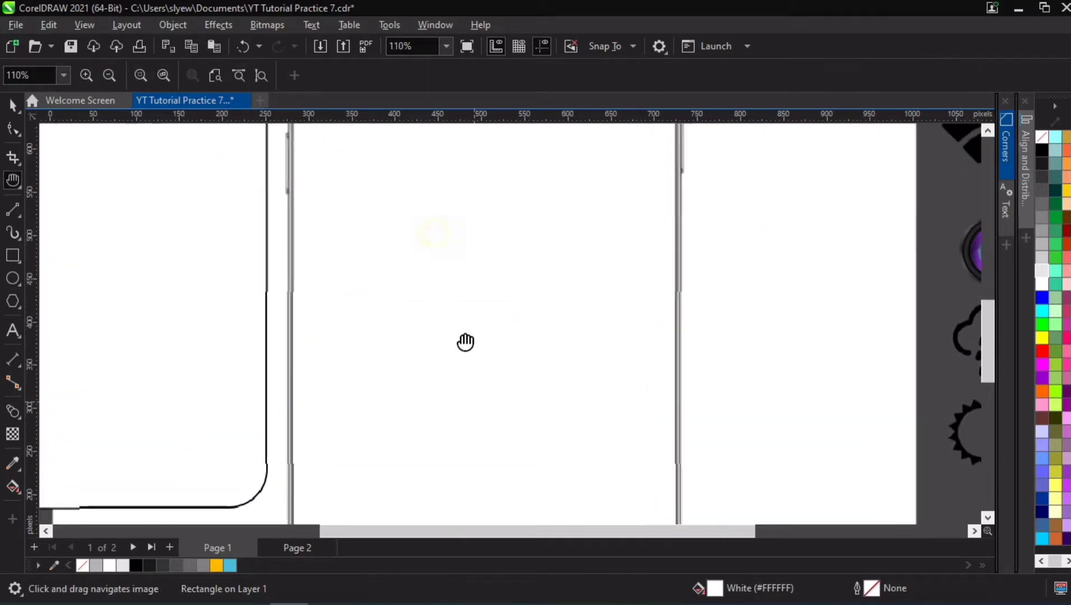
{"action": "scroll", "coordinate": [466, 342], "scroll_direction": "down", "scroll_amount": 2}
{"action": "left_click_drag", "start_coordinate": [516, 269], "coordinate": [504, 375]}
{"action": "left_click_drag", "start_coordinate": [480, 265], "coordinate": [479, 280]}
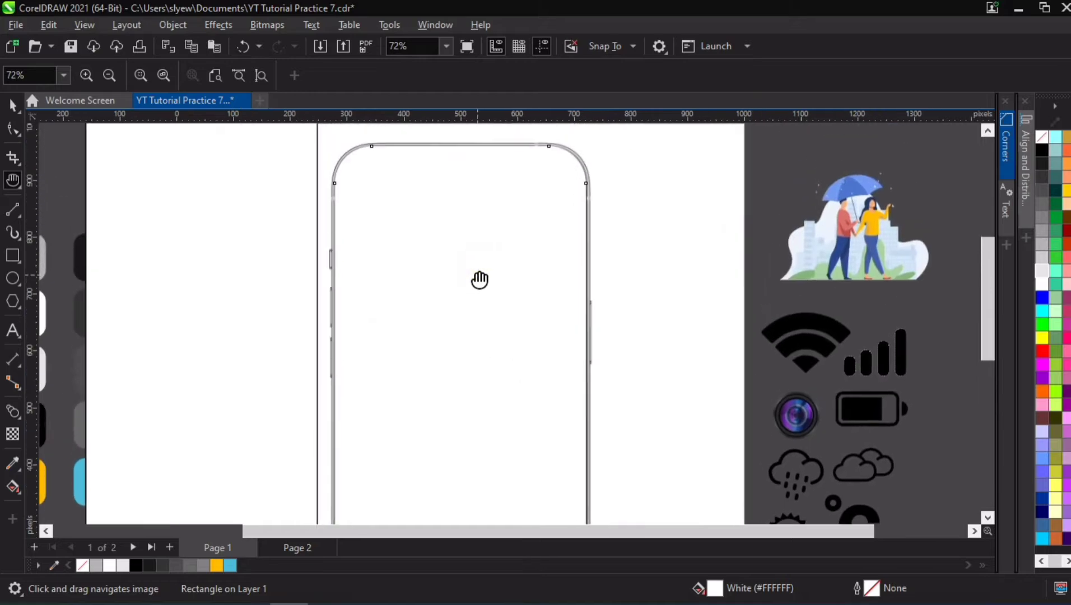
{"action": "key", "text": "space"}
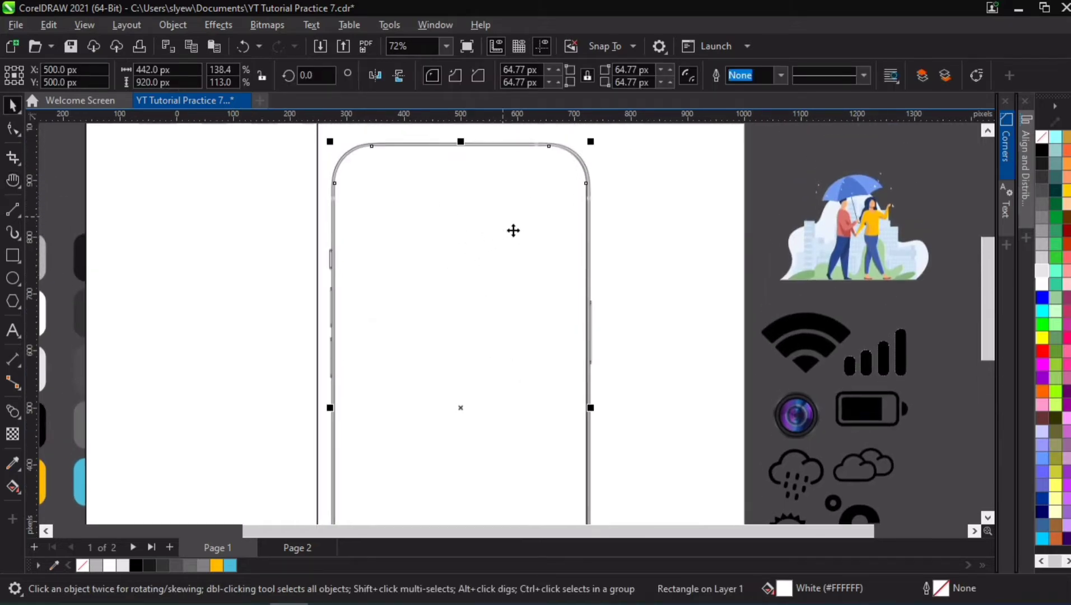
{"action": "left_click", "coordinate": [255, 225]}
{"action": "scroll", "coordinate": [254, 225], "scroll_direction": "down", "scroll_amount": 3}
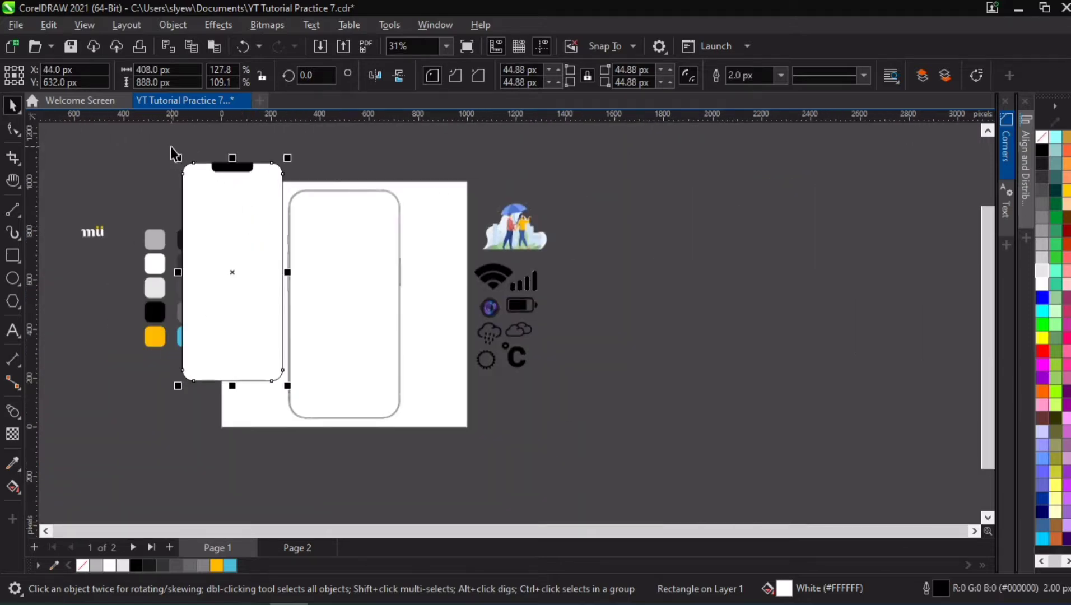
{"action": "left_click_drag", "start_coordinate": [171, 146], "coordinate": [606, 255]}
{"action": "left_click", "coordinate": [249, 243], "text": "shift"}
{"action": "left_click", "coordinate": [247, 344]}
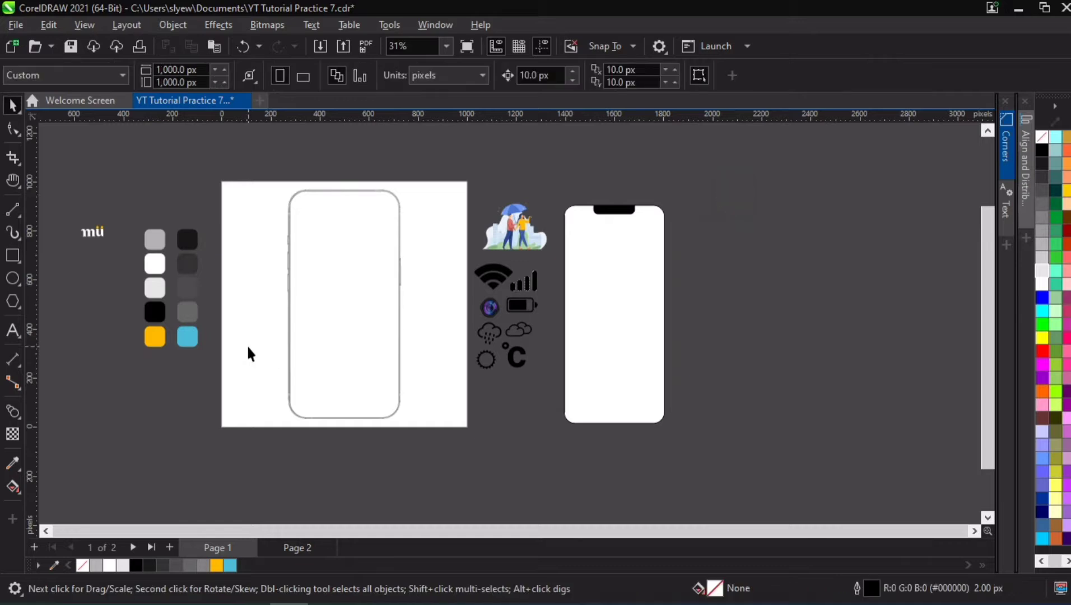
Step: Duplicate the white rounded rectangle over the phone and nudge the copy back to X 500, Y 500 px
{"action": "scroll", "coordinate": [370, 224], "scroll_direction": "up", "scroll_amount": 2}
{"action": "scroll", "coordinate": [371, 222], "scroll_direction": "down", "scroll_amount": 1}
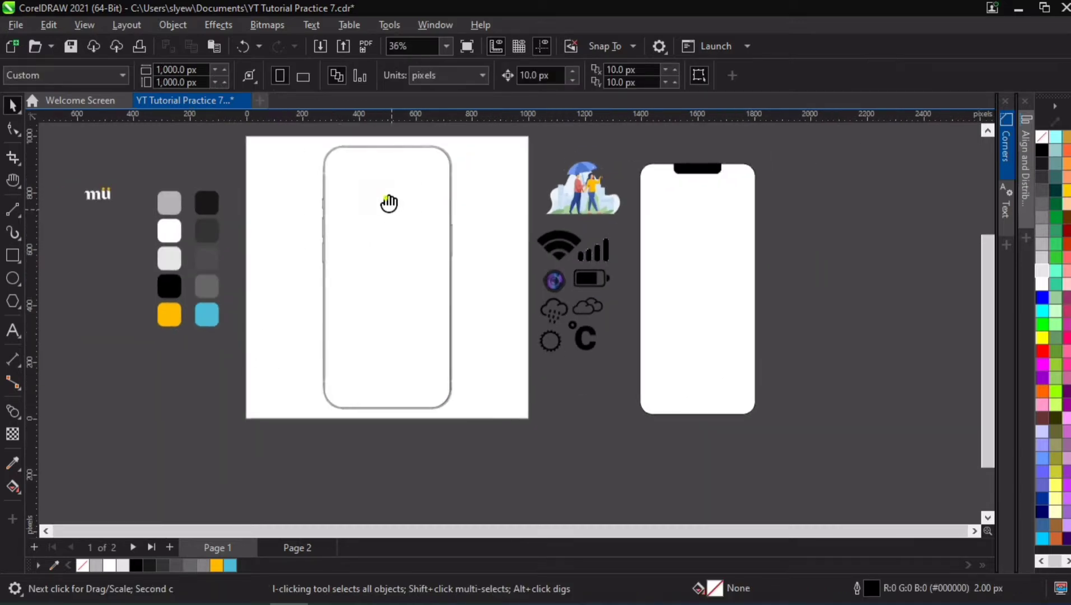
{"action": "left_click_drag", "start_coordinate": [388, 203], "coordinate": [433, 270]}
{"action": "scroll", "coordinate": [424, 328], "scroll_direction": "up", "scroll_amount": 3}
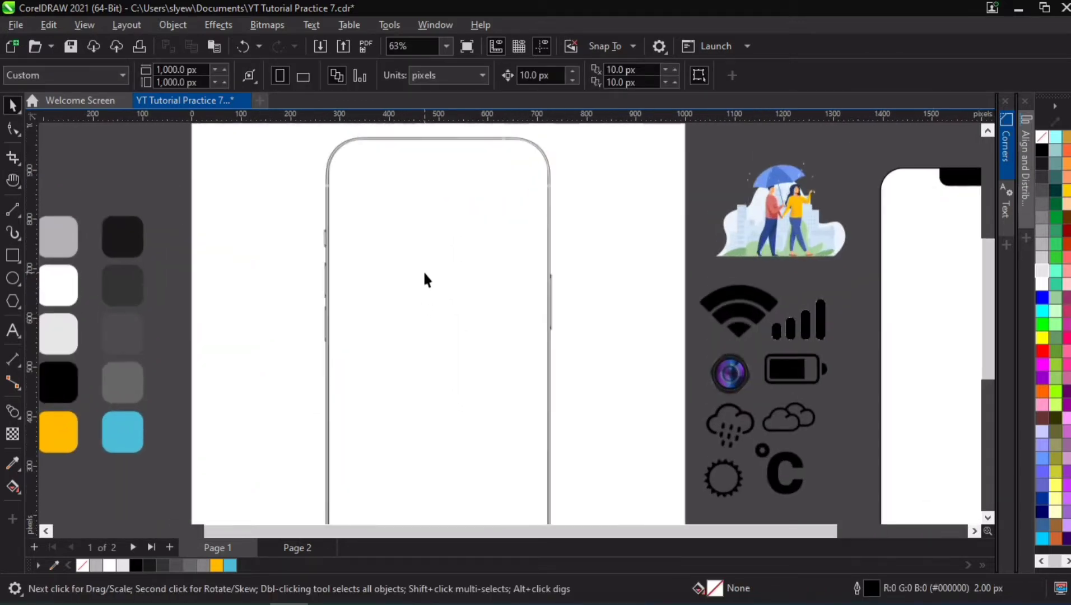
{"action": "left_click", "coordinate": [445, 279]}
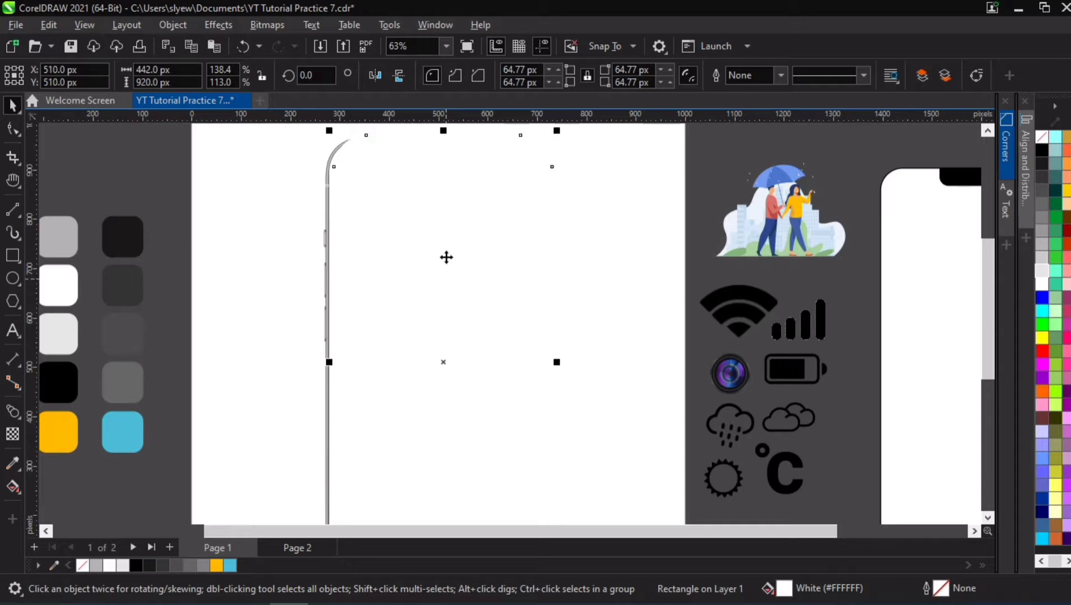
{"action": "scroll", "coordinate": [447, 257], "scroll_direction": "down", "scroll_amount": 2}
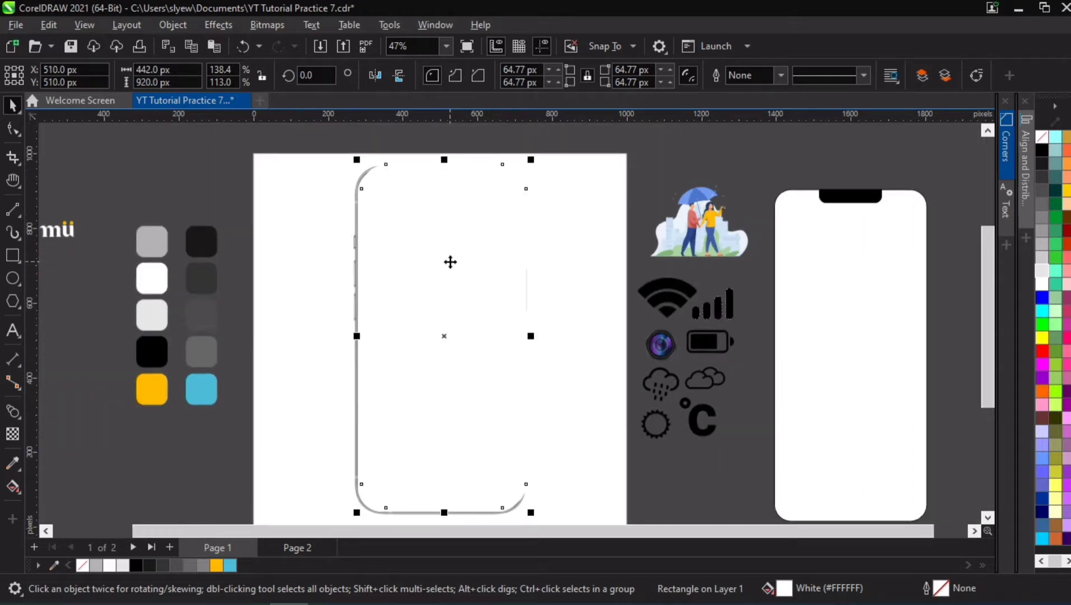
{"action": "key", "text": "Left"}
{"action": "key", "text": "Down"}
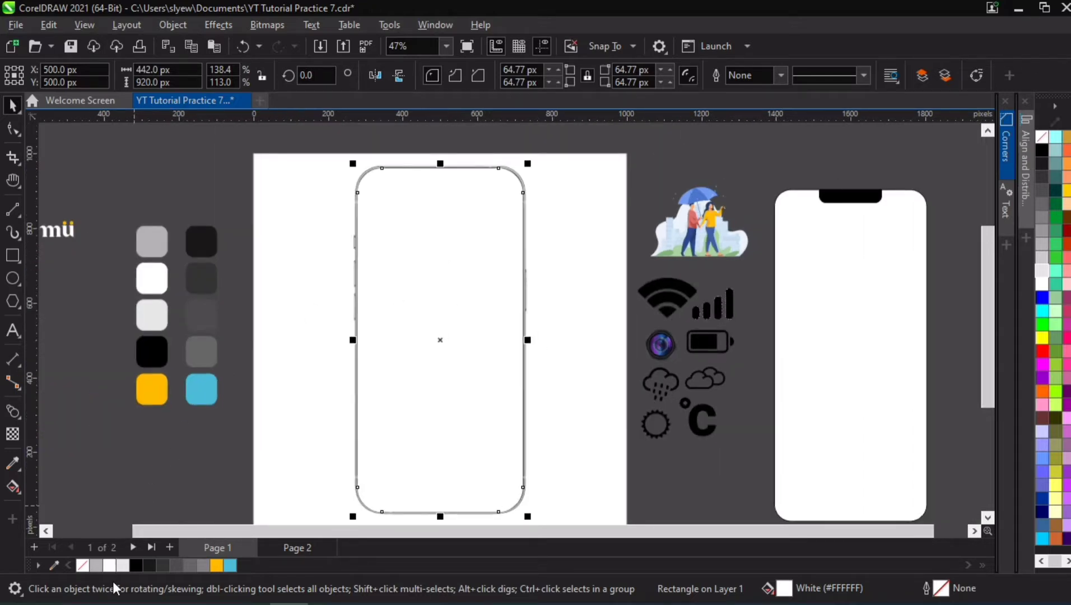
Step: Fill the copy with 30% Black and enlarge it about its centre to about 449 × 934 px
{"action": "left_click", "coordinate": [98, 566]}
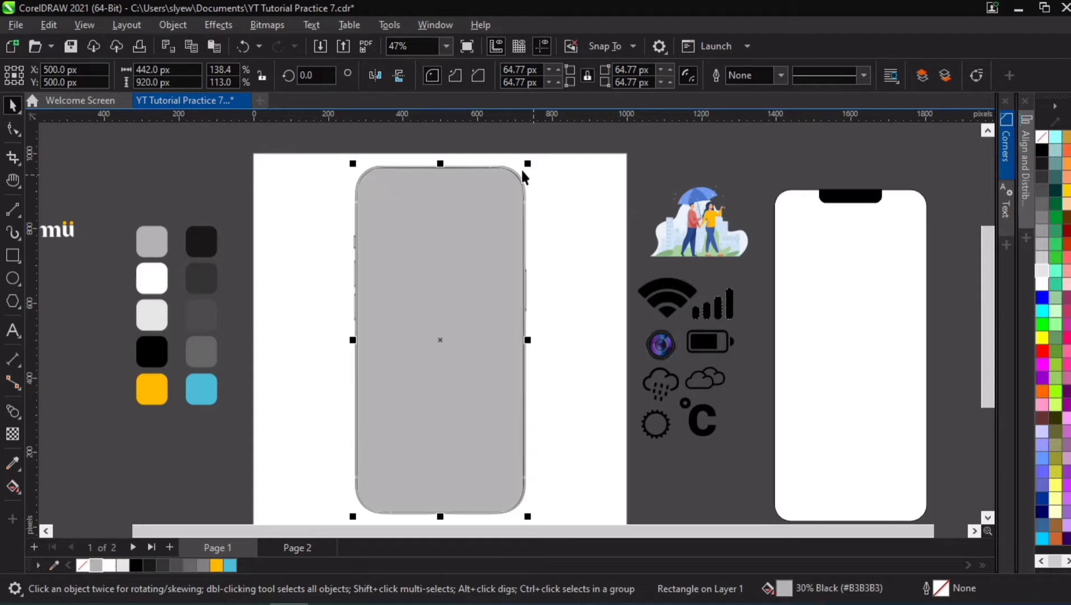
{"action": "scroll", "coordinate": [521, 168], "scroll_direction": "up", "scroll_amount": 4}
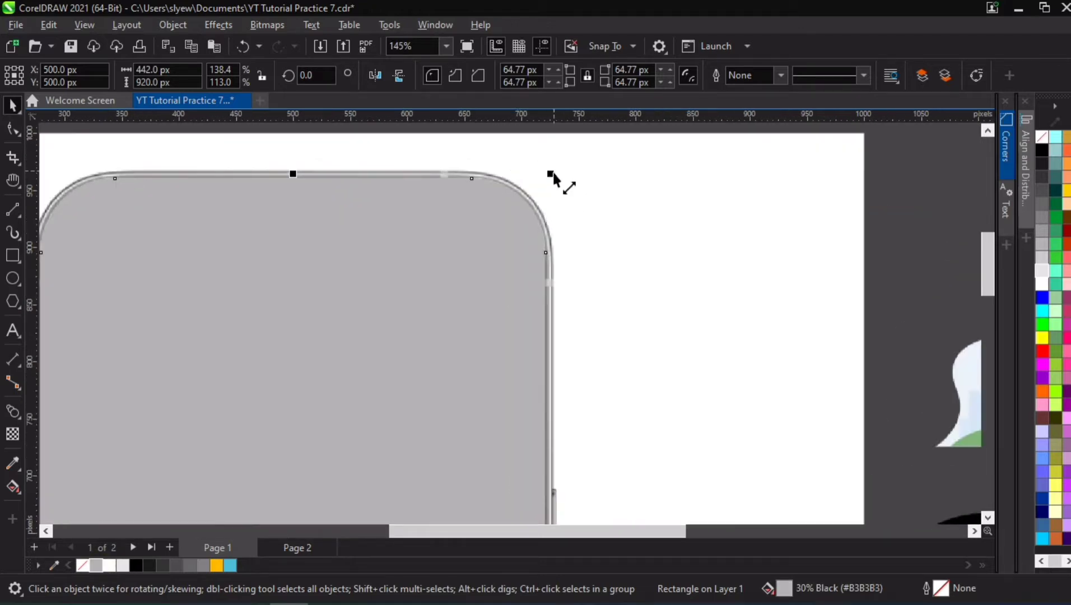
{"action": "mouse_move", "coordinate": [553, 178]}
{"action": "left_mouse_down"}
{"action": "mouse_move", "coordinate": [577, 182]}
{"action": "mouse_move", "coordinate": [564, 174]}
{"action": "left_mouse_up"}
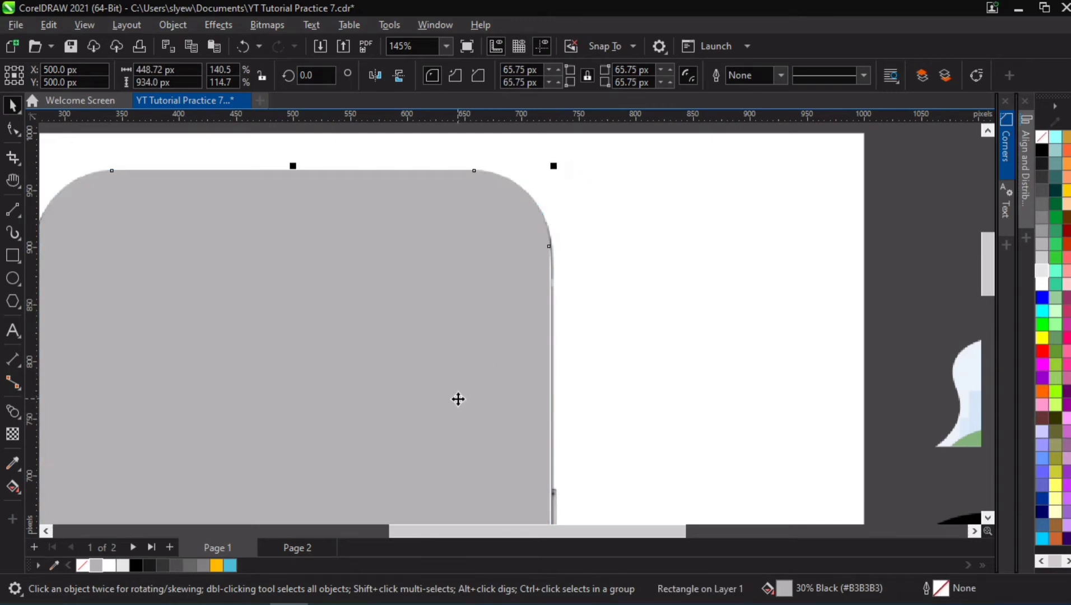
Step: Try adjusting the grey rounded rectangle's right edge, and undo the changes
{"action": "scroll", "coordinate": [458, 268], "scroll_direction": "down", "scroll_amount": 5}
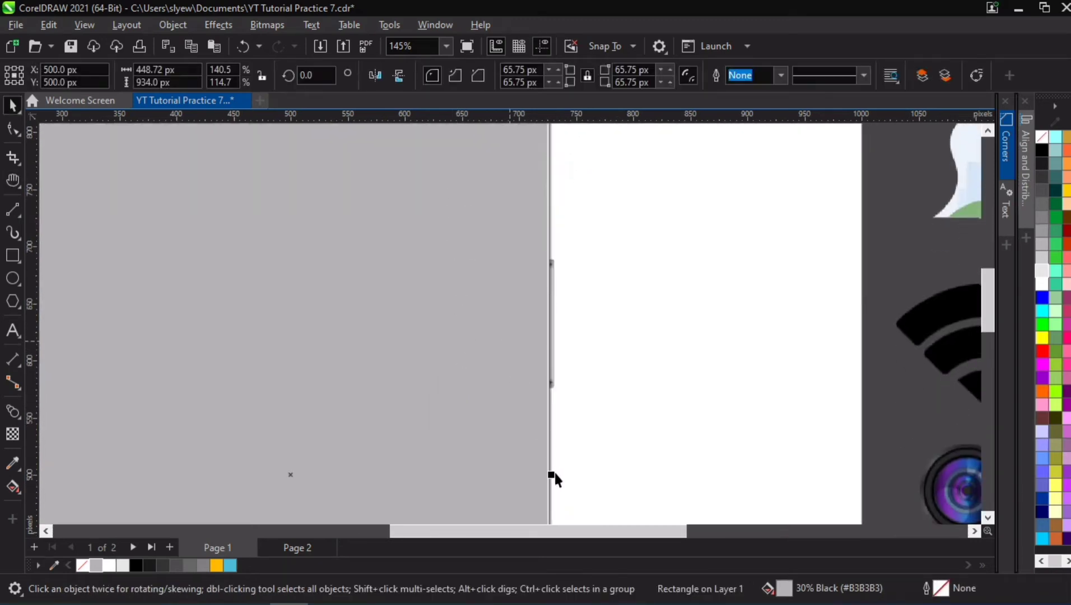
{"action": "left_click_drag", "start_coordinate": [555, 477], "coordinate": [550, 435]}
{"action": "key", "text": "ctrl+z"}
{"action": "scroll", "coordinate": [469, 401], "scroll_direction": "down", "scroll_amount": 1}
{"action": "scroll", "coordinate": [469, 402], "scroll_direction": "down", "scroll_amount": 4}
{"action": "key", "text": "ctrl+z"}
{"action": "key", "text": "ctrl+z"}
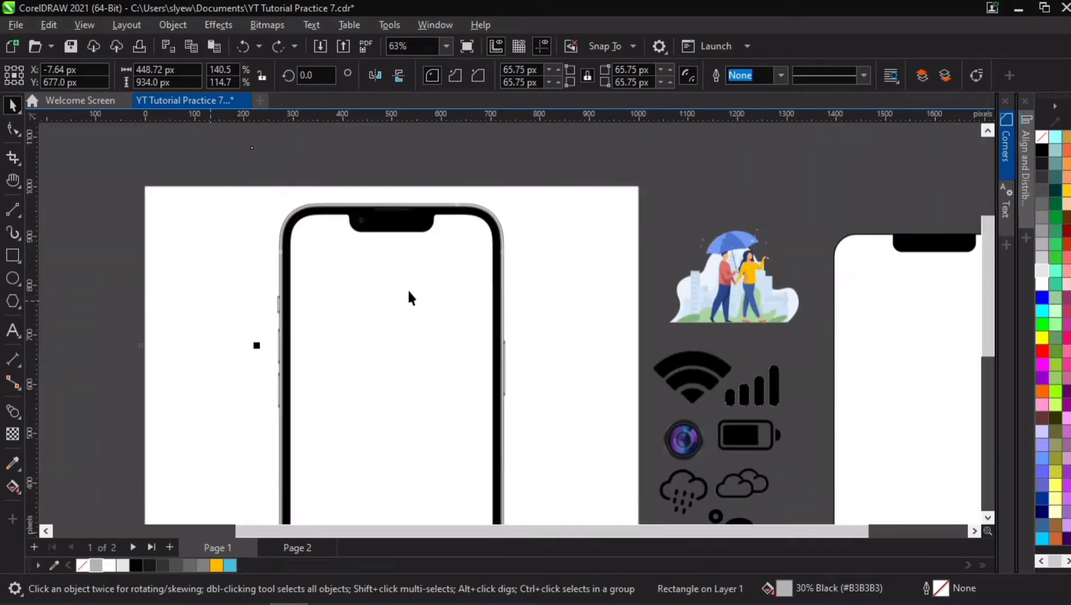
Step: Move the white rounded rectangle to the right of the phone and centre the grey one on the page
{"action": "left_click_drag", "start_coordinate": [355, 297], "coordinate": [649, 241]}
{"action": "left_click", "coordinate": [194, 229]}
{"action": "key", "text": "p"}
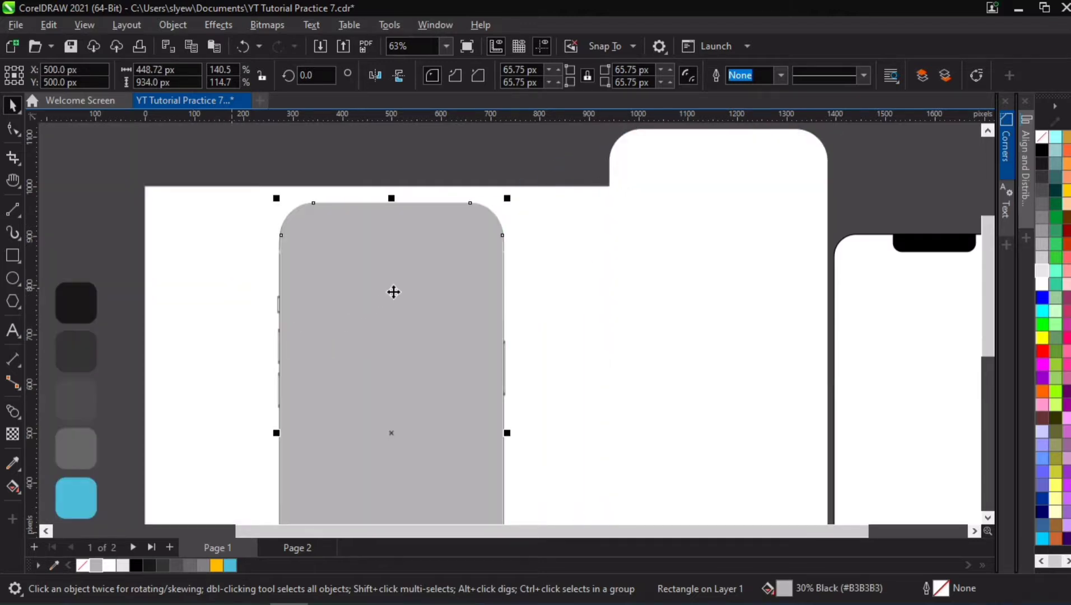
Step: Stretch the grey rectangle's right and left edges to cover the phone's metal frame, to a width of 454 px
{"action": "scroll", "coordinate": [487, 428], "scroll_direction": "up", "scroll_amount": 5}
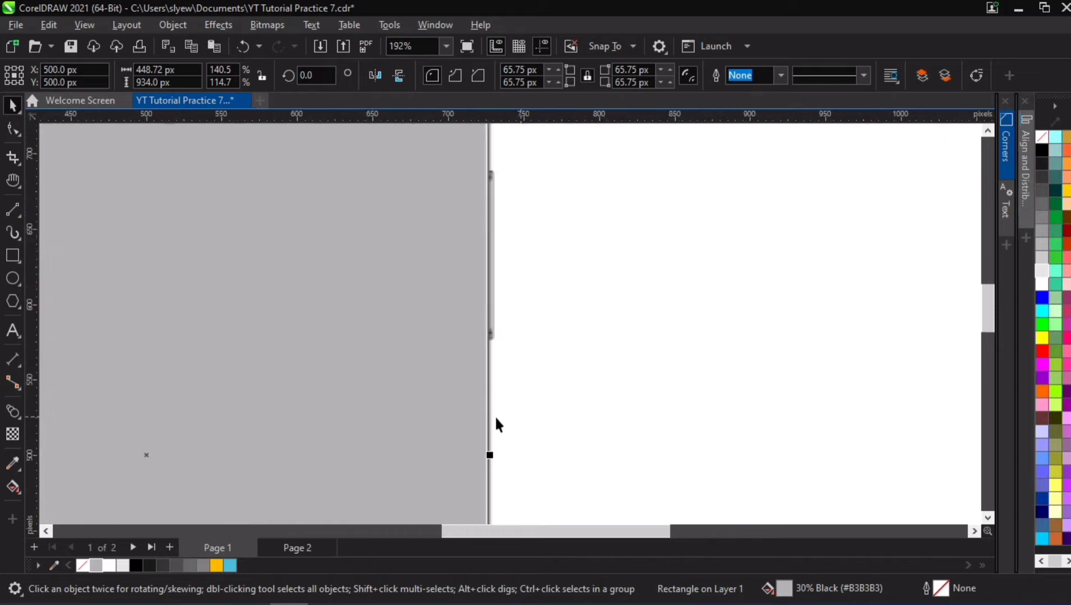
{"action": "mouse_move", "coordinate": [490, 455]}
{"action": "left_mouse_down"}
{"action": "mouse_move", "coordinate": [454, 454]}
{"action": "mouse_move", "coordinate": [494, 461]}
{"action": "left_mouse_up"}
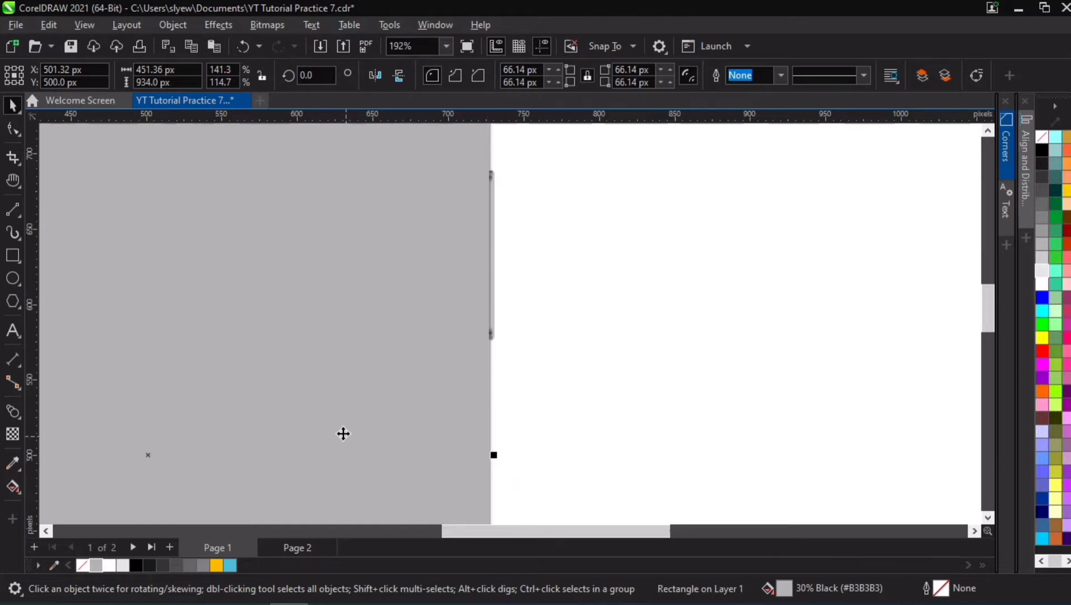
{"action": "key", "text": "h"}
{"action": "left_click_drag", "start_coordinate": [263, 394], "coordinate": [653, 392]}
{"action": "left_click_drag", "start_coordinate": [112, 342], "coordinate": [397, 369]}
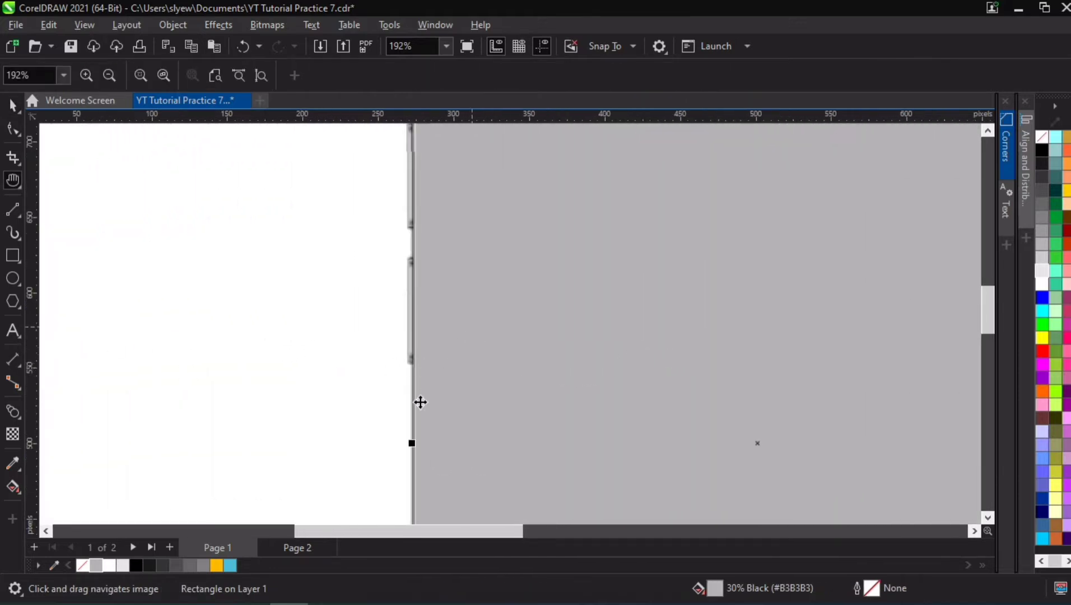
{"action": "key", "text": "space"}
{"action": "mouse_move", "coordinate": [412, 443]}
{"action": "left_mouse_down"}
{"action": "mouse_move", "coordinate": [433, 444]}
{"action": "mouse_move", "coordinate": [409, 447]}
{"action": "left_mouse_up"}
{"action": "scroll", "coordinate": [575, 408], "scroll_direction": "down", "scroll_amount": 2}
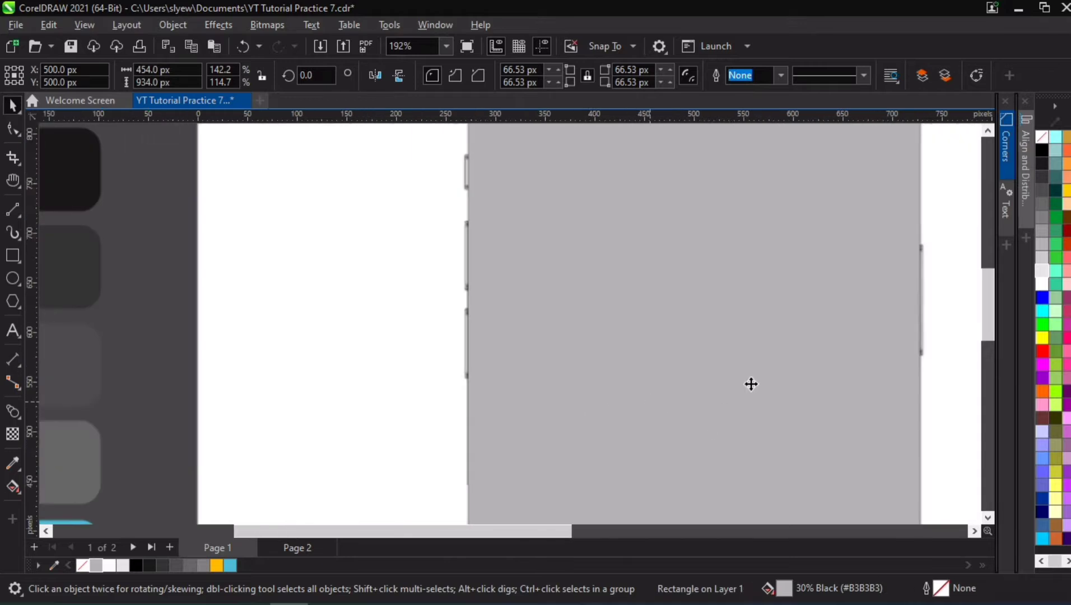
Step: Increase the grey rectangle's corner rounding to about 75 px with the Shape tool, matching the phone's outer corners
{"action": "key", "text": "space"}
{"action": "left_click_drag", "start_coordinate": [770, 394], "coordinate": [636, 375]}
{"action": "scroll", "coordinate": [614, 356], "scroll_direction": "down", "scroll_amount": 5}
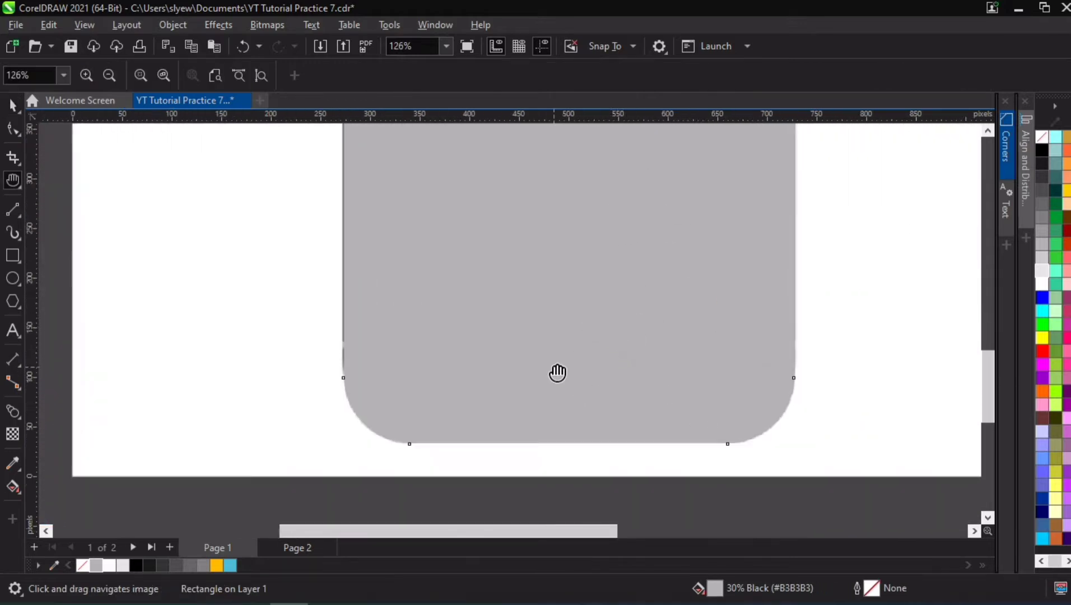
{"action": "key", "text": "space"}
{"action": "mouse_move", "coordinate": [566, 446]}
{"action": "left_mouse_down"}
{"action": "mouse_move", "coordinate": [575, 420]}
{"action": "mouse_move", "coordinate": [591, 446]}
{"action": "mouse_move", "coordinate": [571, 451]}
{"action": "left_mouse_up"}
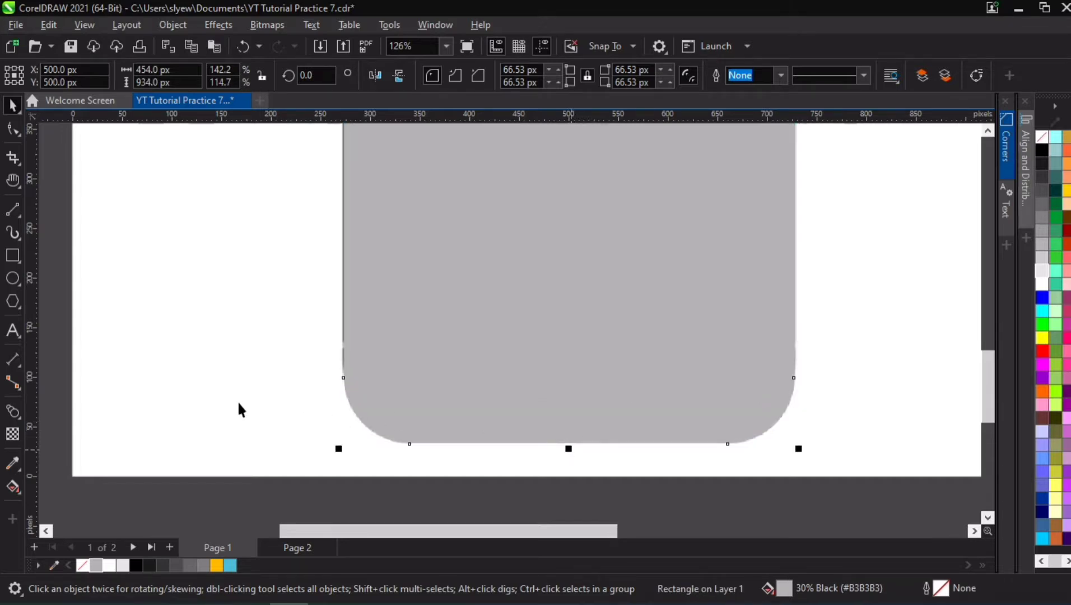
{"action": "left_click", "coordinate": [12, 129]}
{"action": "mouse_move", "coordinate": [343, 375]}
{"action": "left_mouse_down"}
{"action": "mouse_move", "coordinate": [342, 360]}
{"action": "mouse_move", "coordinate": [352, 364]}
{"action": "left_mouse_up"}
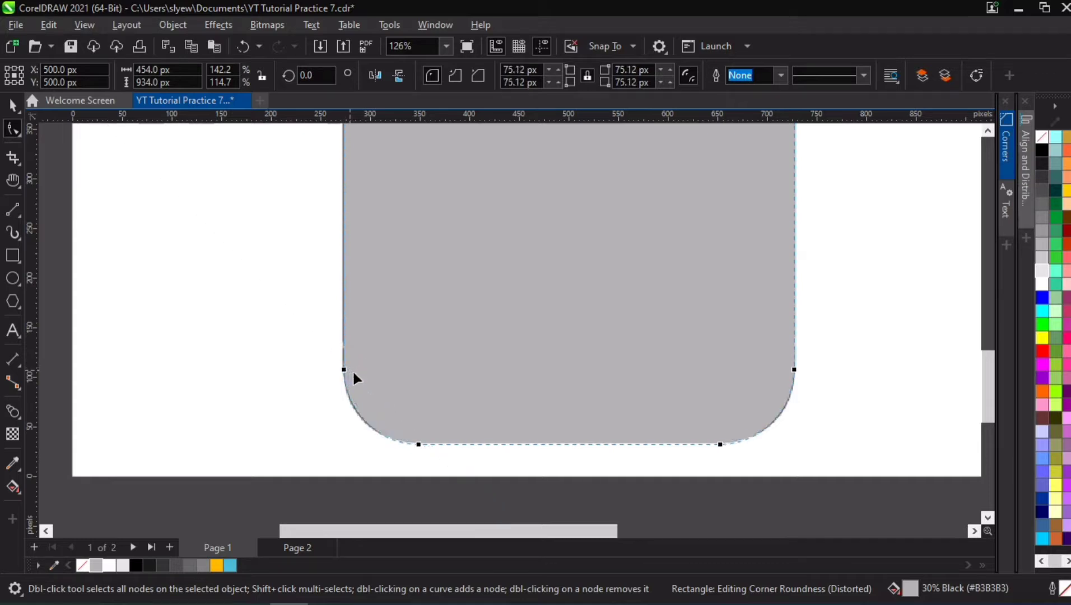
Step: Move the grey rounded rectangle off the phone to its left, at about X 22, Y 572 px
{"action": "scroll", "coordinate": [487, 350], "scroll_direction": "down", "scroll_amount": 1}
{"action": "scroll", "coordinate": [488, 354], "scroll_direction": "down", "scroll_amount": 1}
{"action": "key", "text": "h"}
{"action": "left_click_drag", "start_coordinate": [583, 247], "coordinate": [554, 351]}
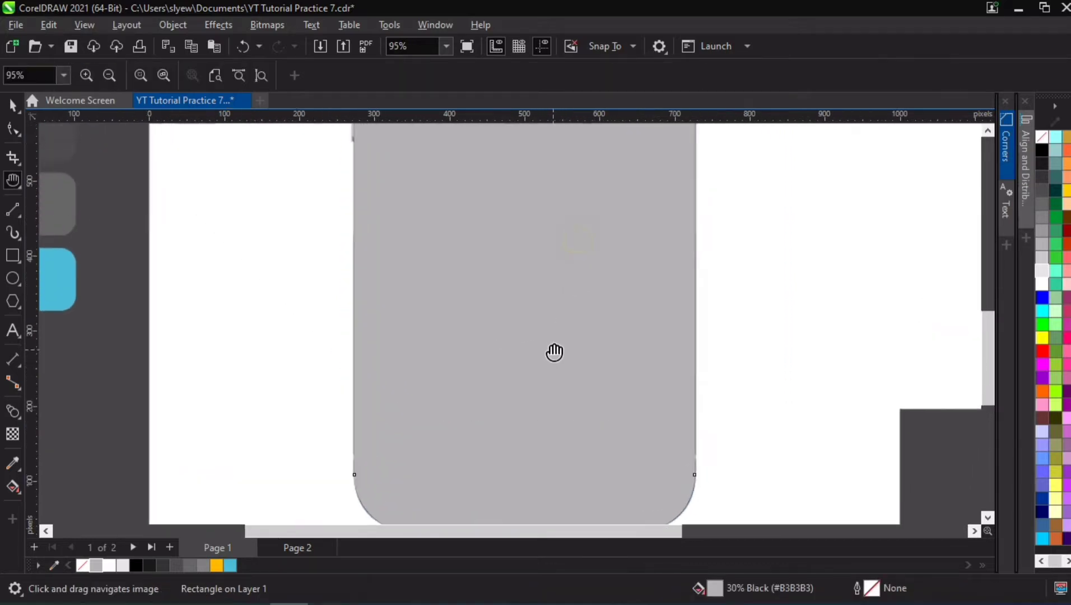
{"action": "scroll", "coordinate": [536, 286], "scroll_direction": "down", "scroll_amount": 2}
{"action": "scroll", "coordinate": [521, 186], "scroll_direction": "down", "scroll_amount": 1}
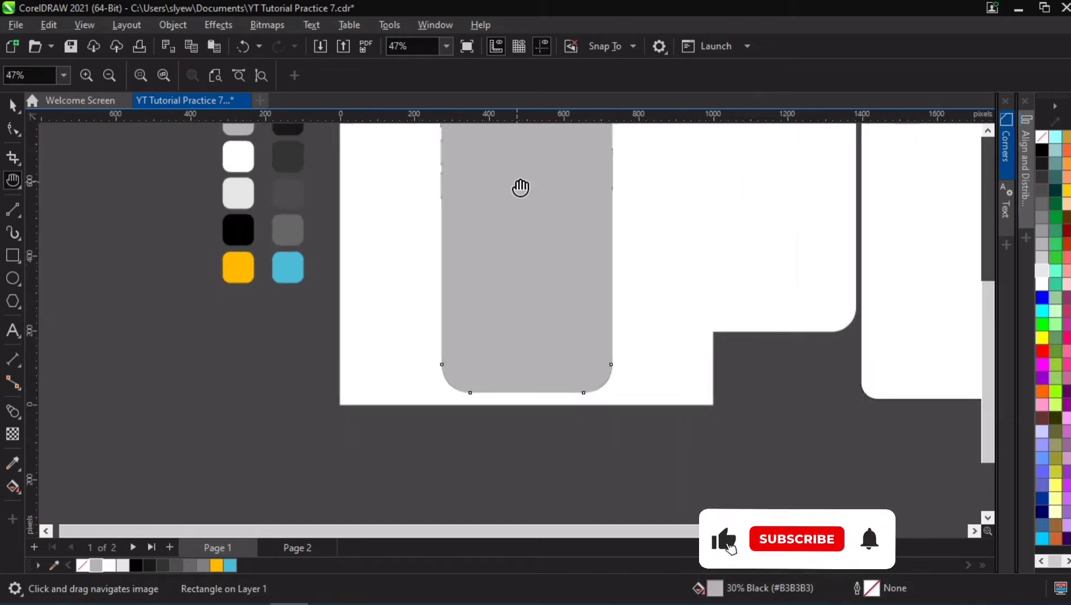
{"action": "left_click_drag", "start_coordinate": [521, 187], "coordinate": [492, 300]}
{"action": "scroll", "coordinate": [493, 299], "scroll_direction": "down", "scroll_amount": 1}
{"action": "key", "text": "space"}
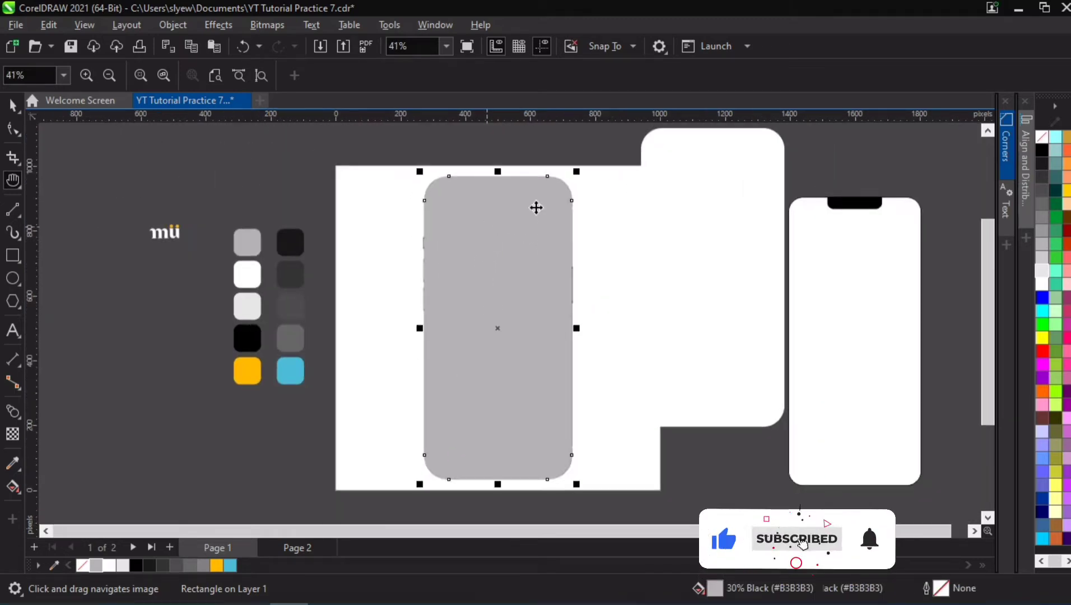
{"action": "left_click_drag", "start_coordinate": [511, 231], "coordinate": [360, 231]}
{"action": "scroll", "coordinate": [433, 165], "scroll_direction": "up", "scroll_amount": 8}
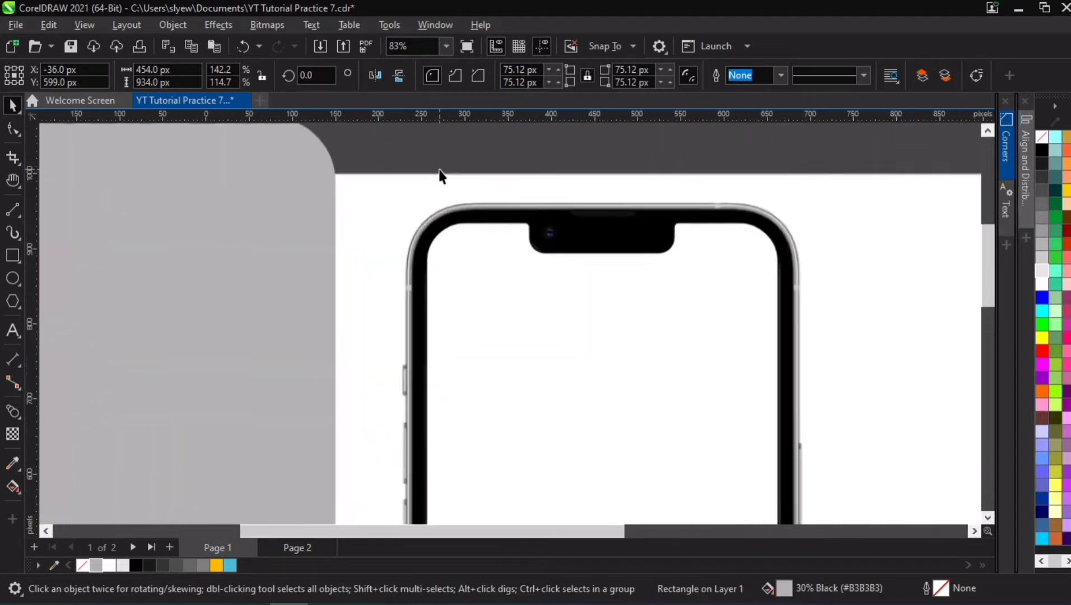
{"action": "left_click_drag", "start_coordinate": [270, 244], "coordinate": [306, 244]}
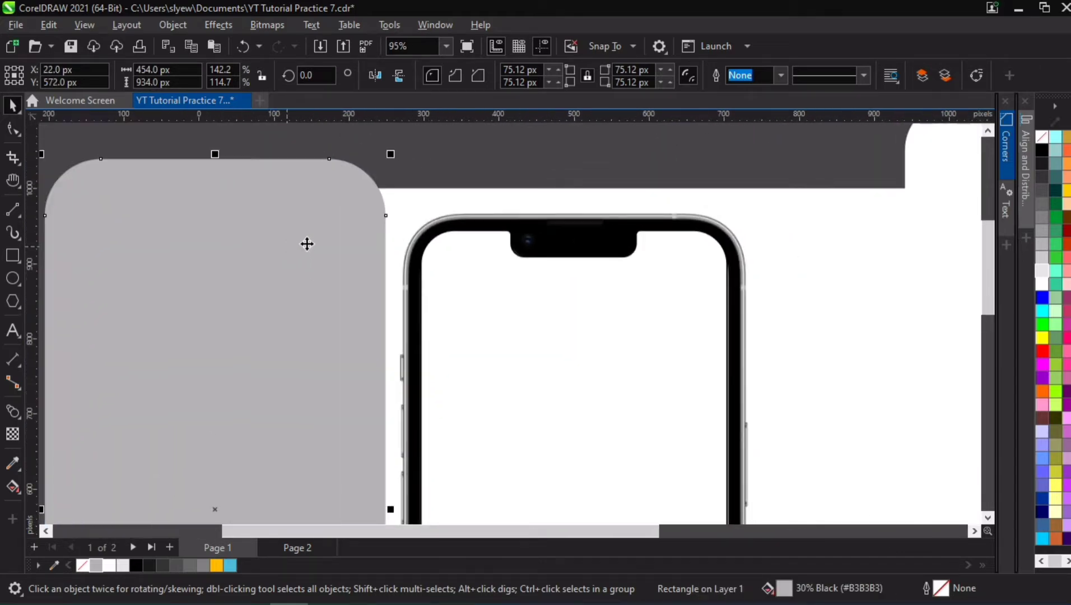
Step: Move the grey rounded rectangle back toward the phone and centre it on the page
{"action": "scroll", "coordinate": [306, 244], "scroll_direction": "down", "scroll_amount": 3}
{"action": "left_click_drag", "start_coordinate": [277, 299], "coordinate": [388, 266]}
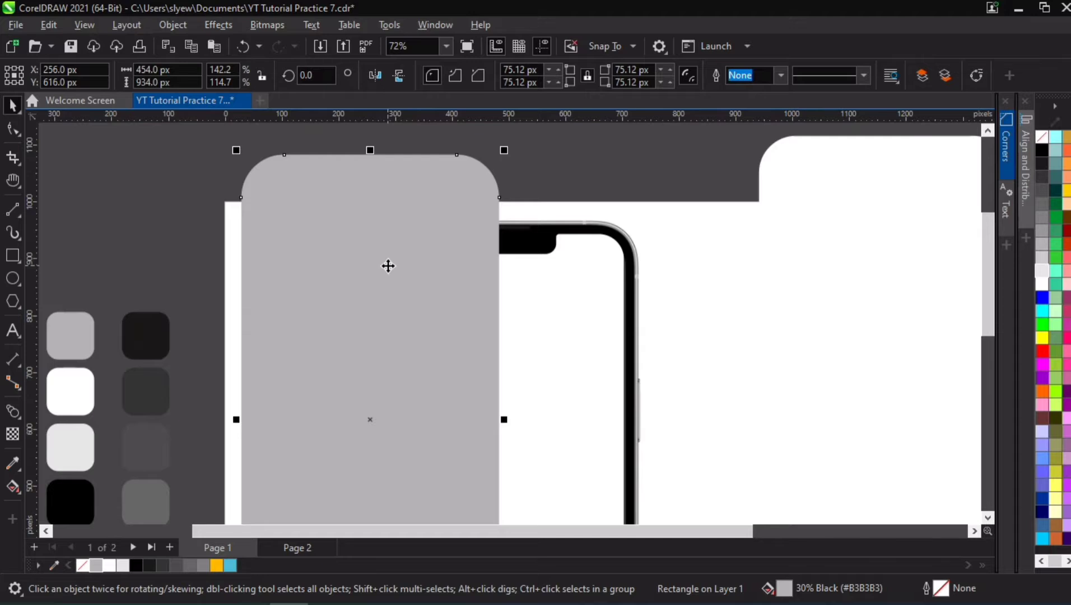
{"action": "key", "text": "p"}
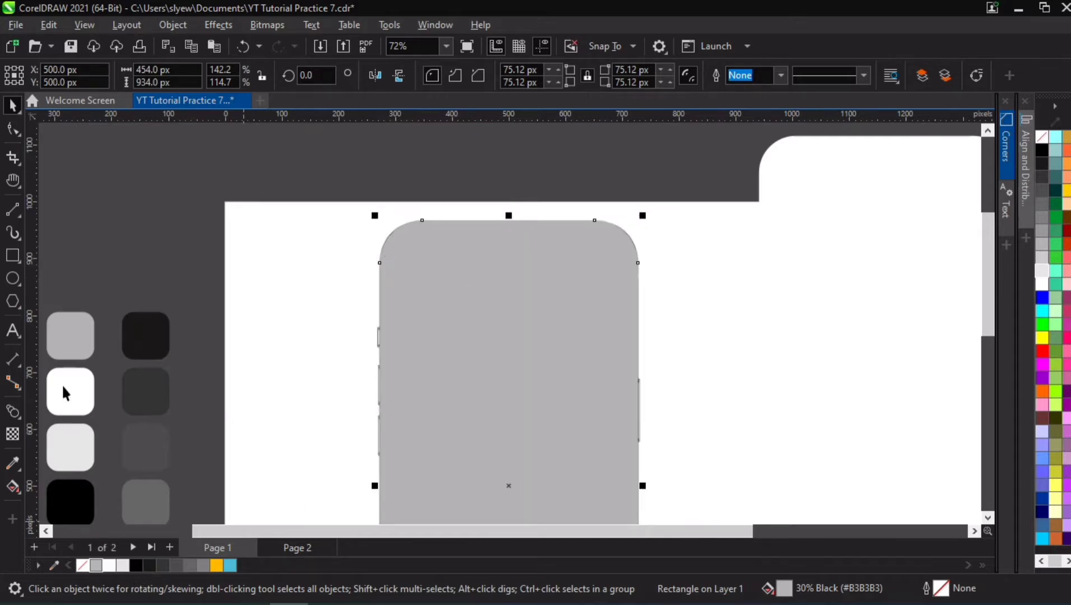
Step: Fill the centred rounded rectangle with the light grey 10% Black from the colour swatches beside the page
{"action": "left_click", "coordinate": [77, 444]}
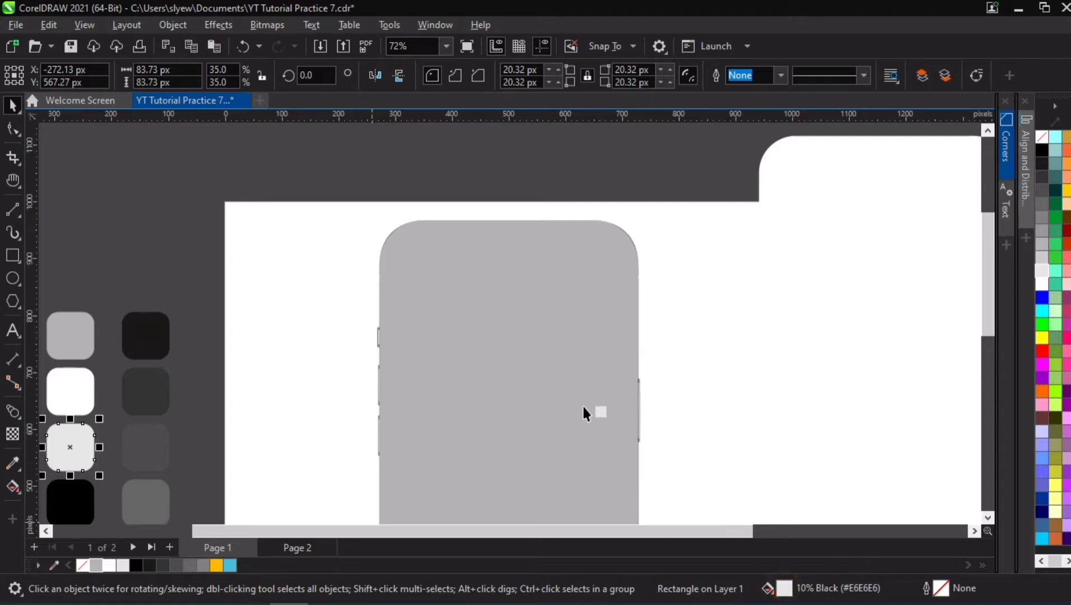
{"action": "left_click_drag", "start_coordinate": [582, 407], "coordinate": [581, 405]}
{"action": "scroll", "coordinate": [544, 316], "scroll_direction": "down", "scroll_amount": 1}
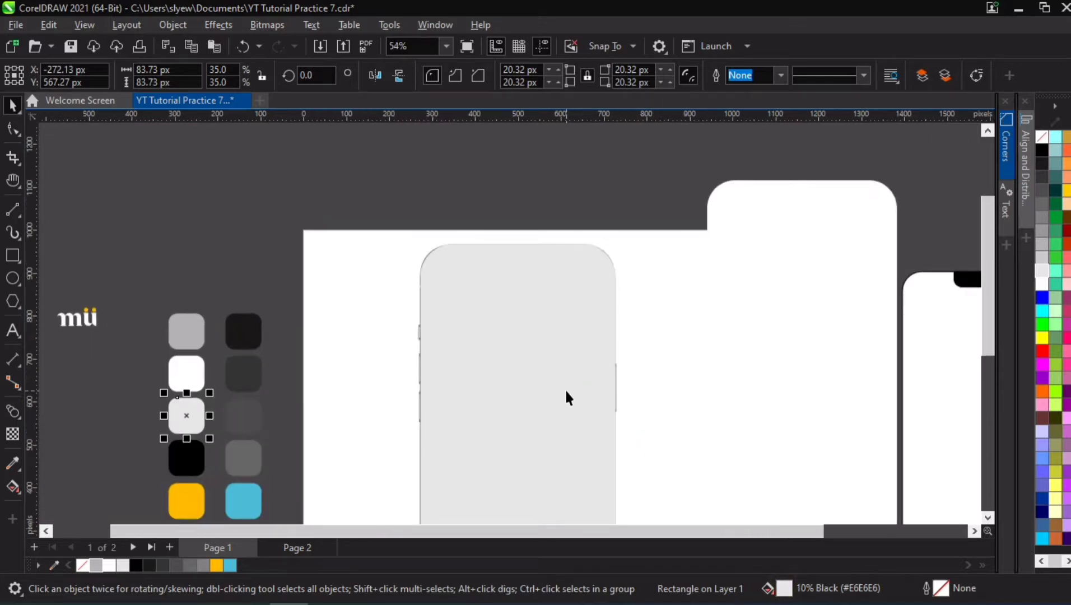
{"action": "left_click", "coordinate": [592, 274]}
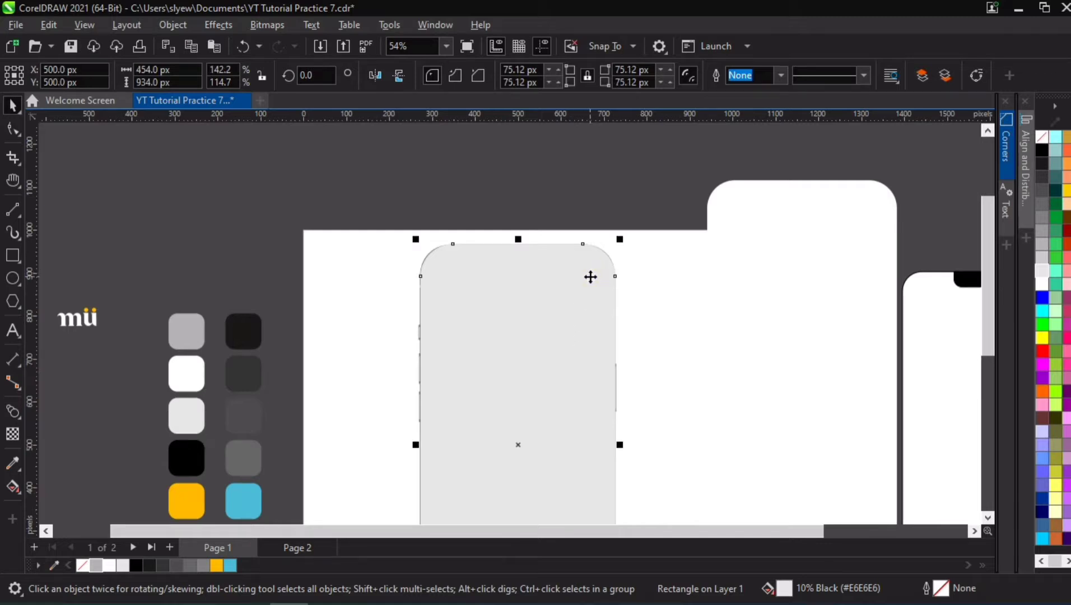
Step: Undo the light grey fill on the centred rounded rectangle and send the rectangle behind the phone image
{"action": "key", "text": "ctrl+z"}
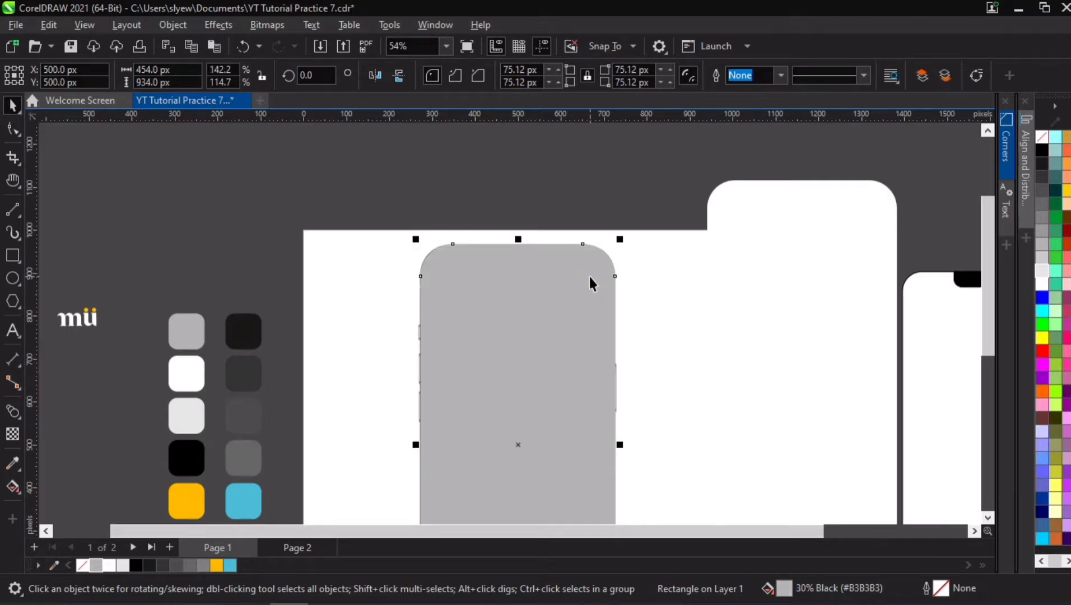
{"action": "key", "text": "ctrl+z"}
{"action": "scroll", "coordinate": [583, 261], "scroll_direction": "up", "scroll_amount": 4}
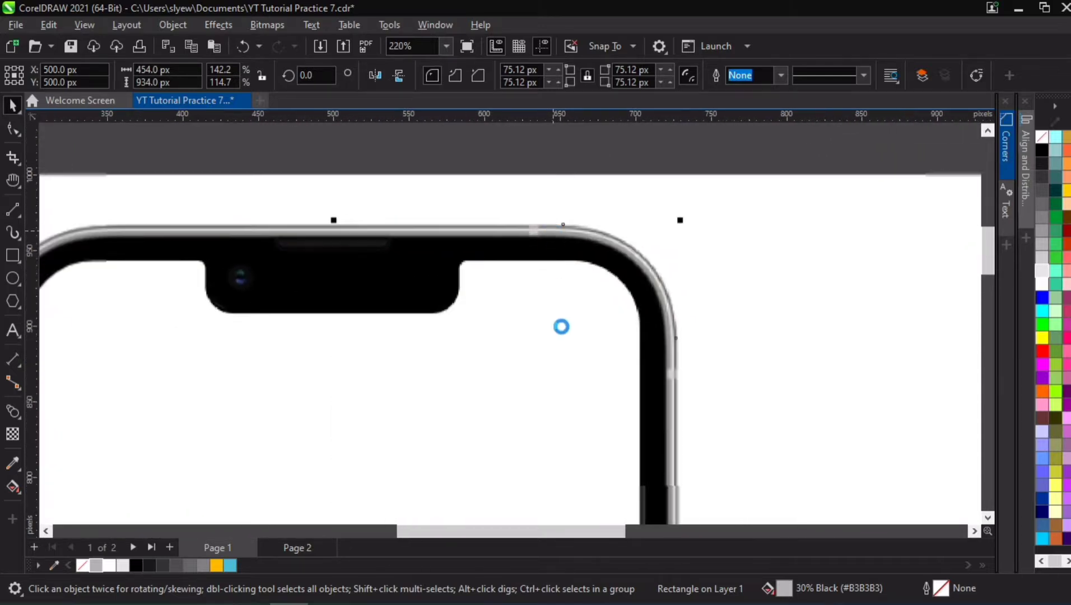
{"action": "scroll", "coordinate": [562, 330], "scroll_direction": "down", "scroll_amount": 3}
{"action": "scroll", "coordinate": [560, 336], "scroll_direction": "down", "scroll_amount": 1}
Step: Try to remove the black outline from the white notched screen shape beside the page
{"action": "key", "text": "h"}
{"action": "left_click_drag", "start_coordinate": [557, 401], "coordinate": [241, 240]}
{"action": "key", "text": "space"}
{"action": "right_click", "coordinate": [85, 566]}
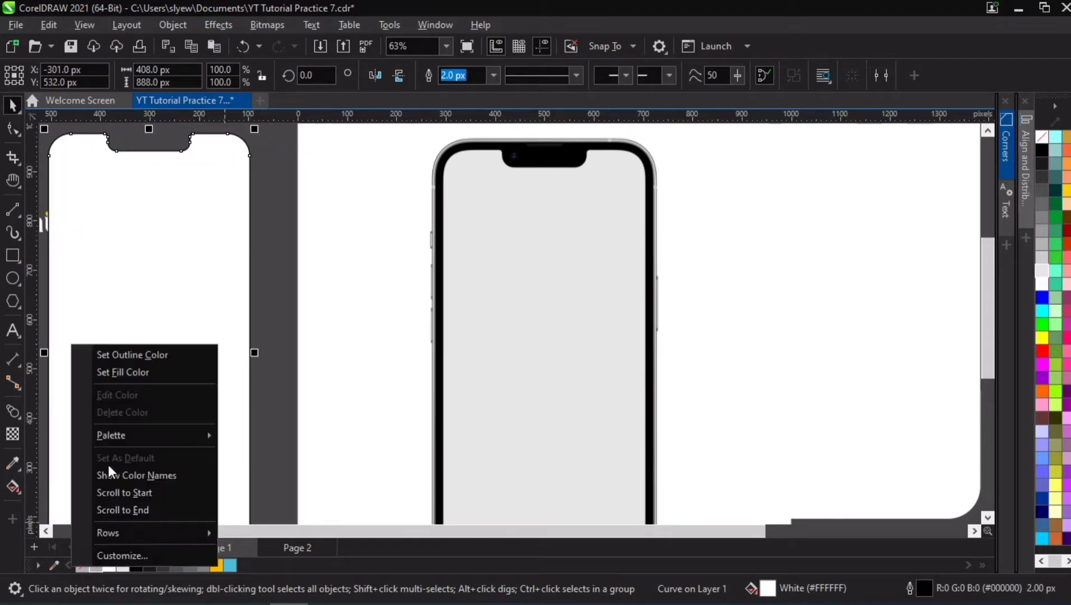
{"action": "left_click", "coordinate": [171, 305]}
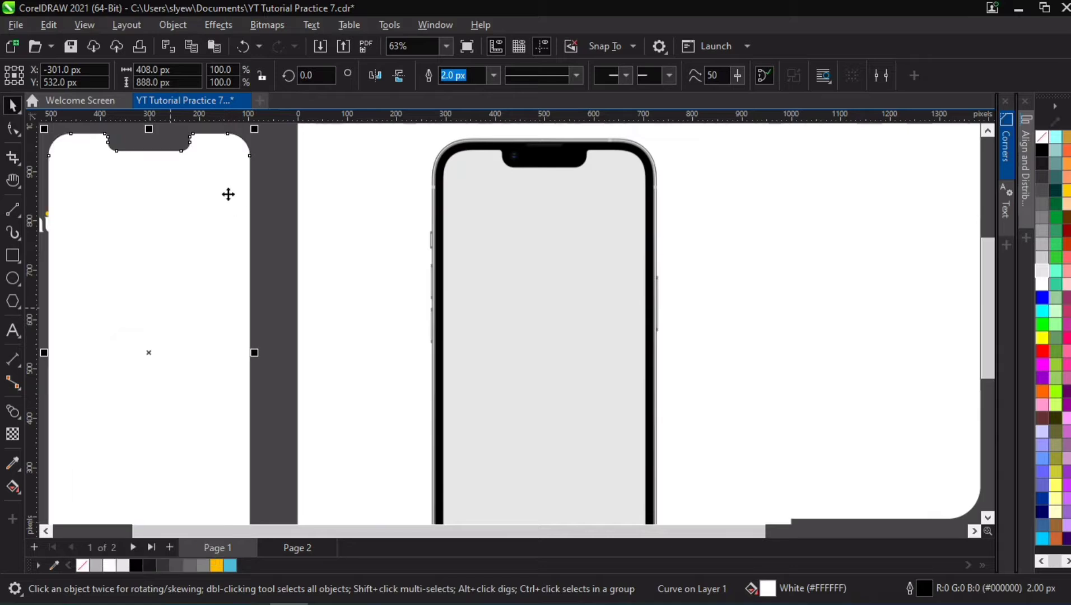
Step: Move the phone image left off the stacked rounded rectangles and shift the light grey one right to X 588 px
{"action": "left_click", "coordinate": [556, 246]}
{"action": "left_click_drag", "start_coordinate": [287, 299], "coordinate": [286, 299]}
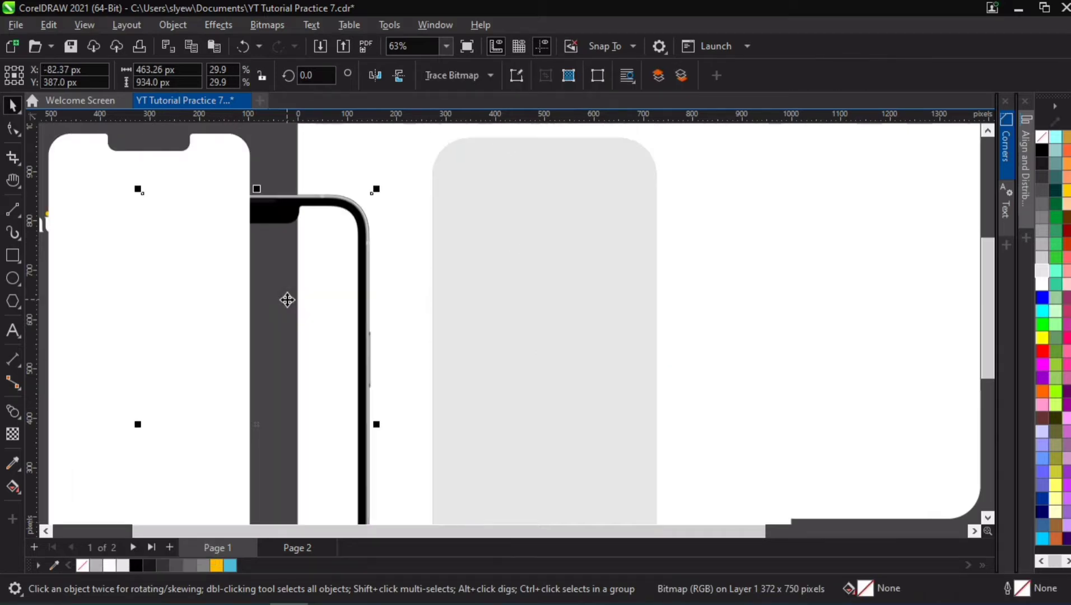
{"action": "left_click", "coordinate": [540, 179]}
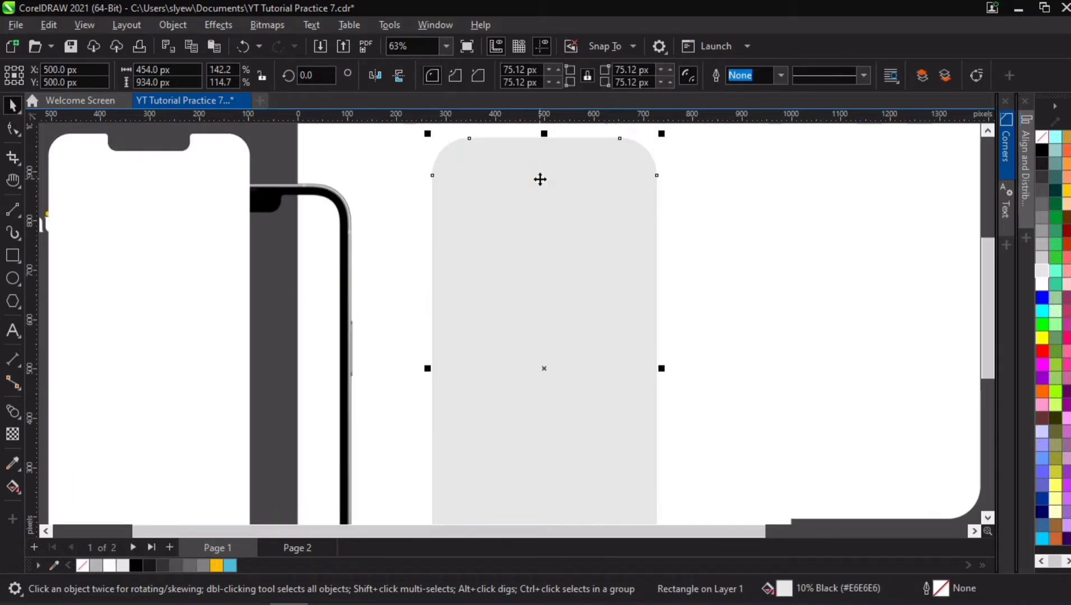
{"action": "scroll", "coordinate": [321, 193], "scroll_direction": "up", "scroll_amount": 5}
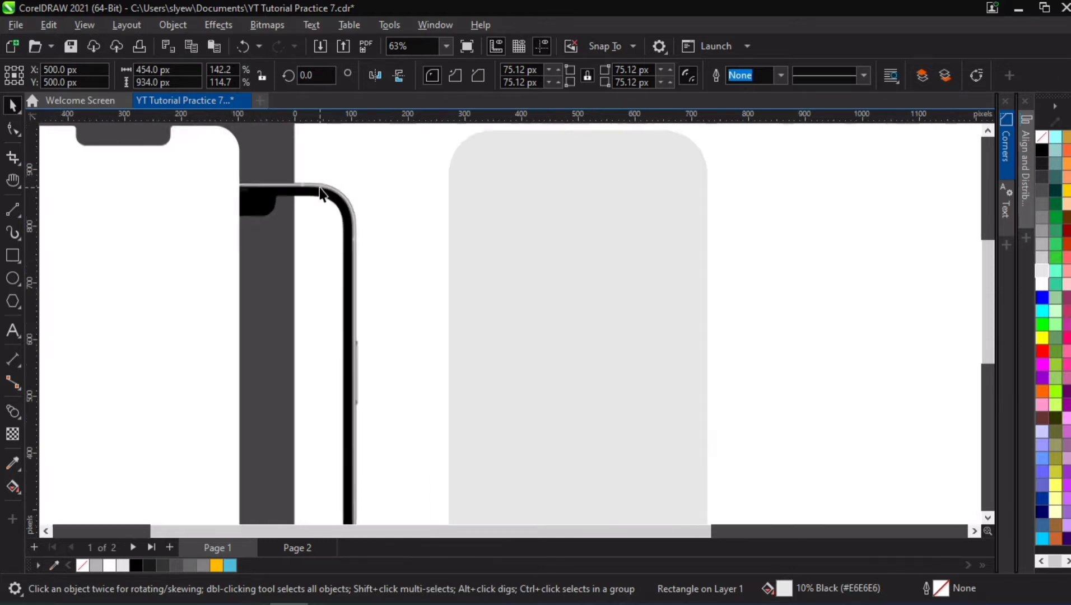
{"action": "scroll", "coordinate": [322, 193], "scroll_direction": "down", "scroll_amount": 5}
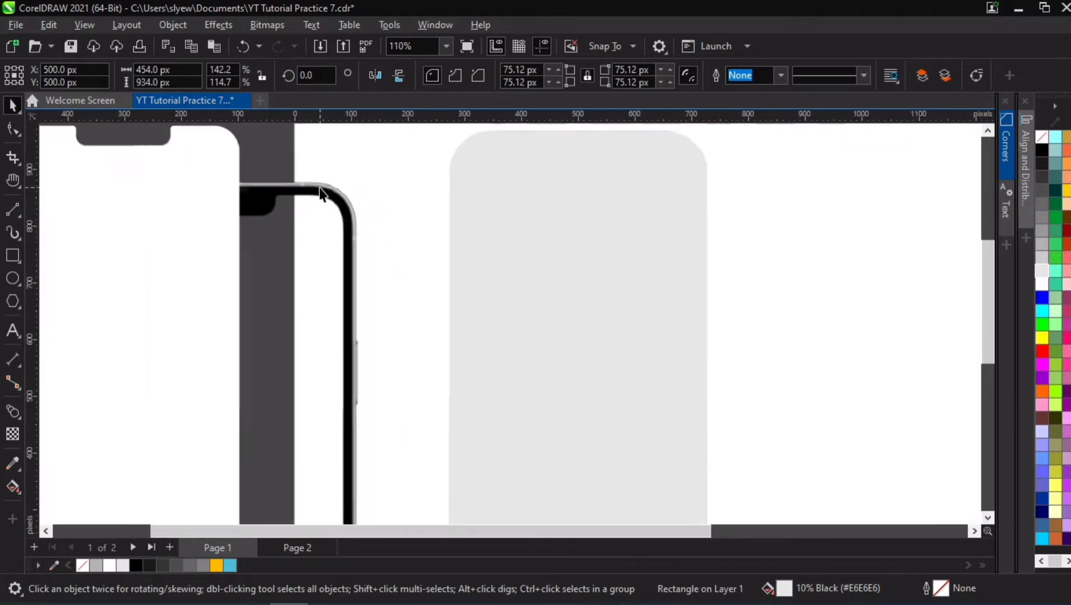
{"action": "left_click_drag", "start_coordinate": [569, 189], "coordinate": [605, 178]}
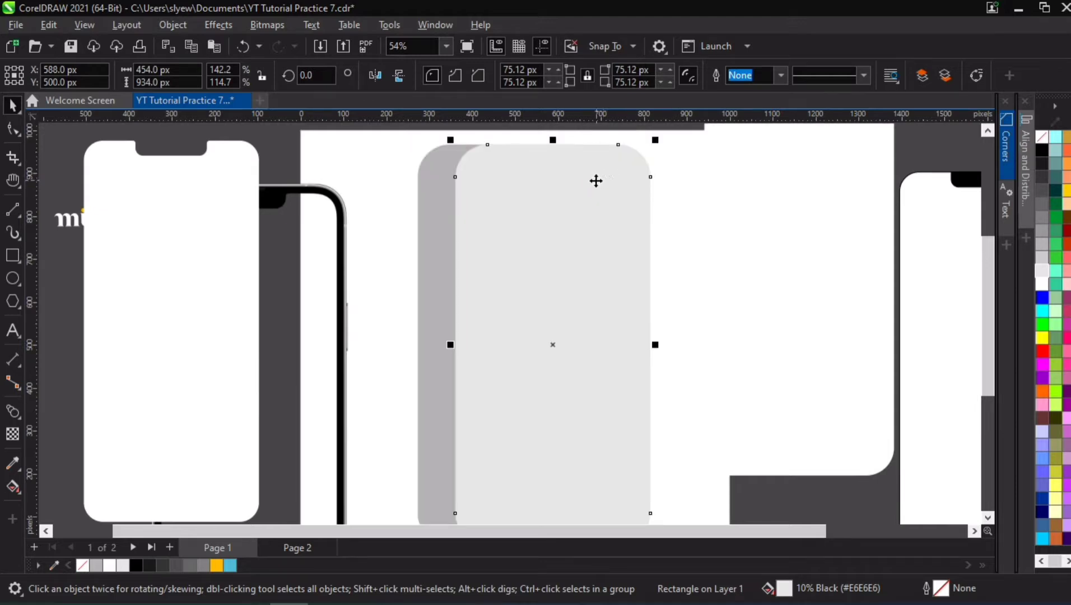
{"action": "scroll", "coordinate": [368, 184], "scroll_direction": "up", "scroll_amount": 2}
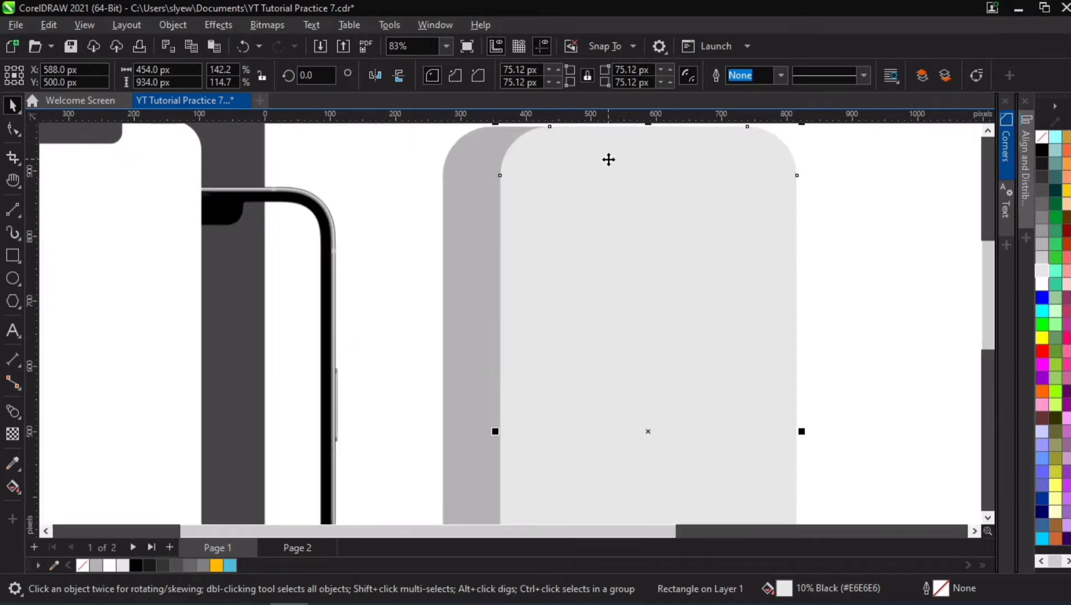
Step: Centre the phone image and the light grey rounded rectangle on the page again
{"action": "left_click", "coordinate": [276, 271]}
{"action": "key", "text": "p"}
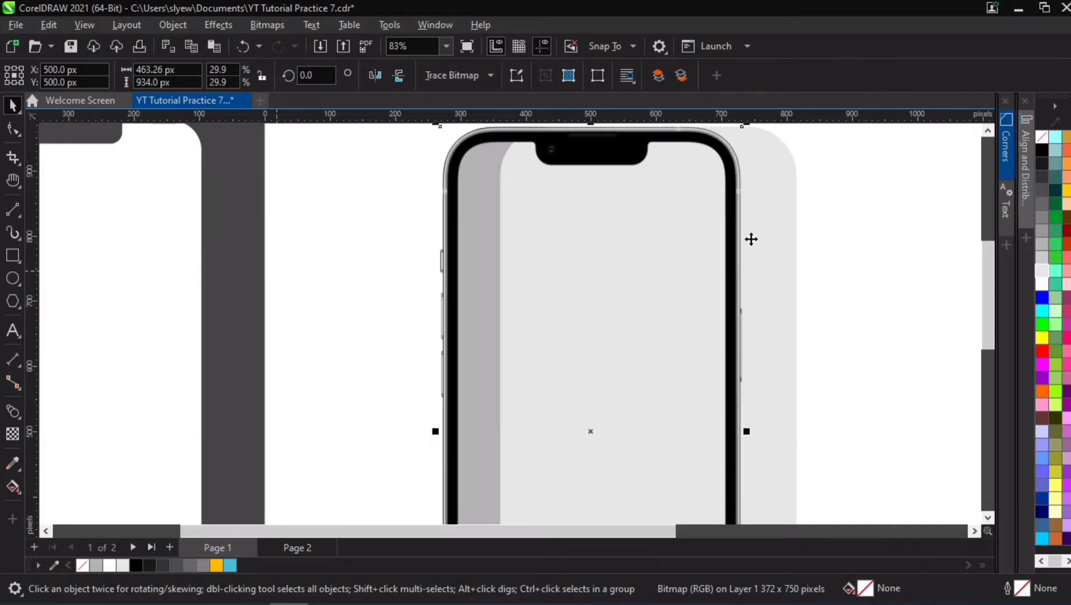
{"action": "left_click", "coordinate": [799, 208]}
{"action": "left_click", "coordinate": [788, 201]}
{"action": "key", "text": "p"}
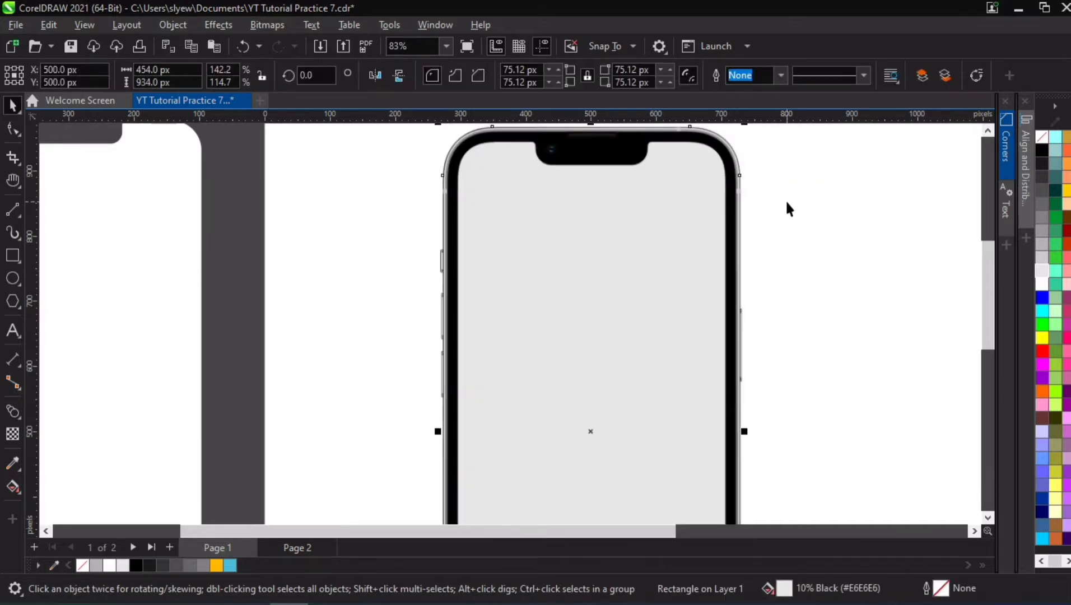
Step: Send the phone image to the back, behind both centred rounded rectangles
{"action": "key", "text": "h"}
{"action": "scroll", "coordinate": [693, 191], "scroll_direction": "down", "scroll_amount": 1}
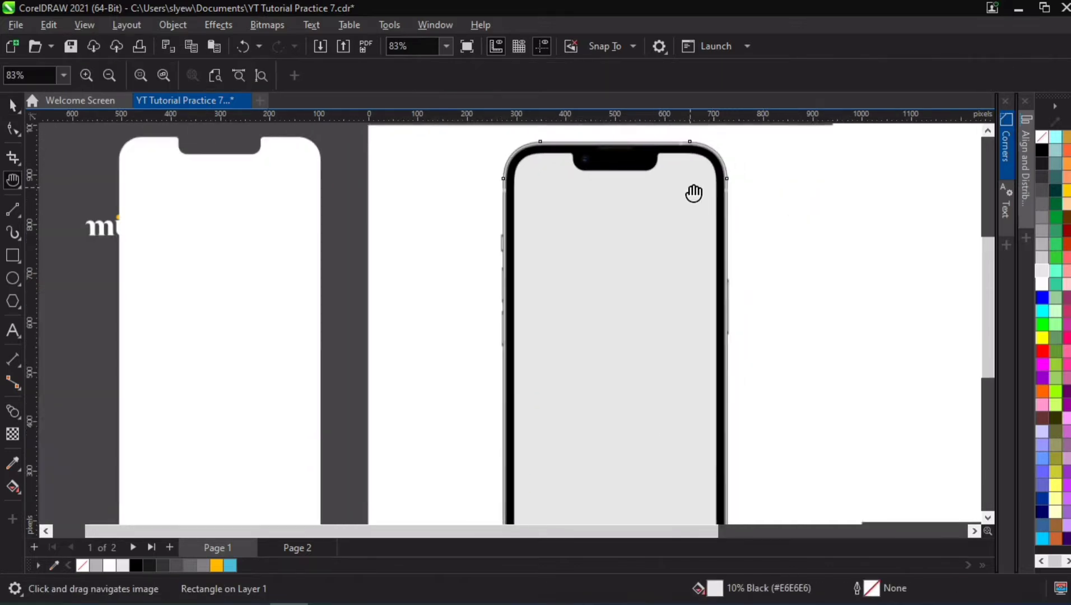
{"action": "left_click_drag", "start_coordinate": [693, 191], "coordinate": [643, 234]}
{"action": "scroll", "coordinate": [643, 227], "scroll_direction": "up", "scroll_amount": 1}
{"action": "scroll", "coordinate": [643, 226], "scroll_direction": "up", "scroll_amount": 2}
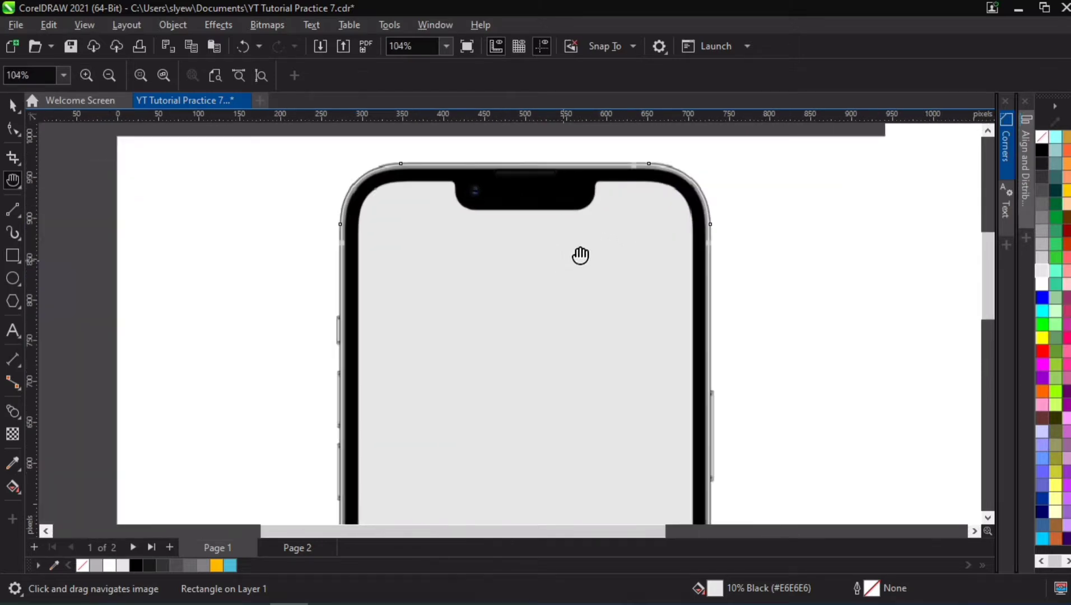
{"action": "key", "text": "space"}
{"action": "left_click", "coordinate": [597, 230]}
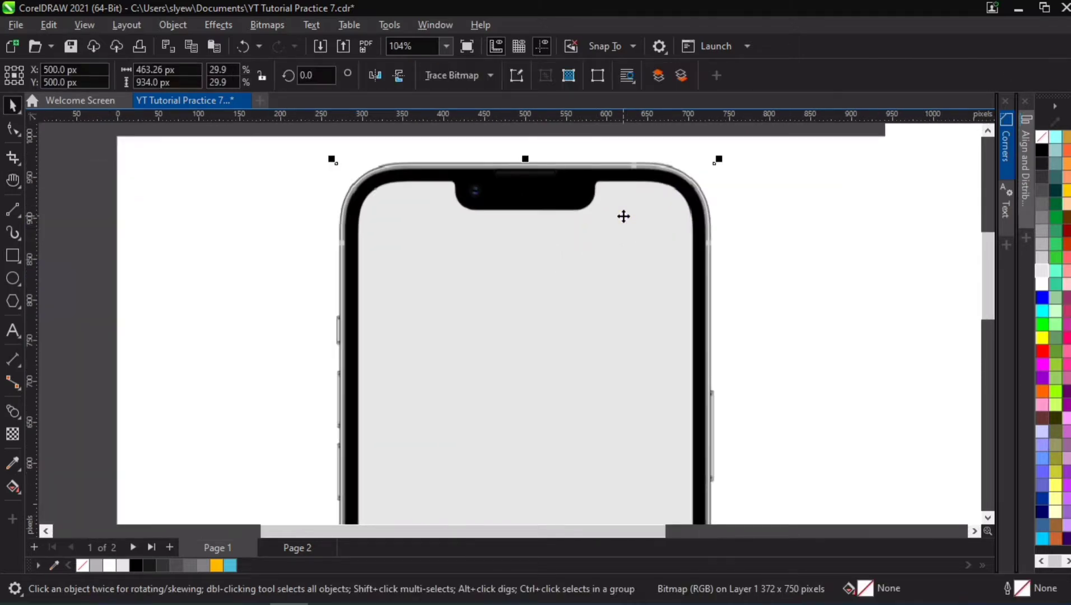
{"action": "key", "text": "shift+Page_Down"}
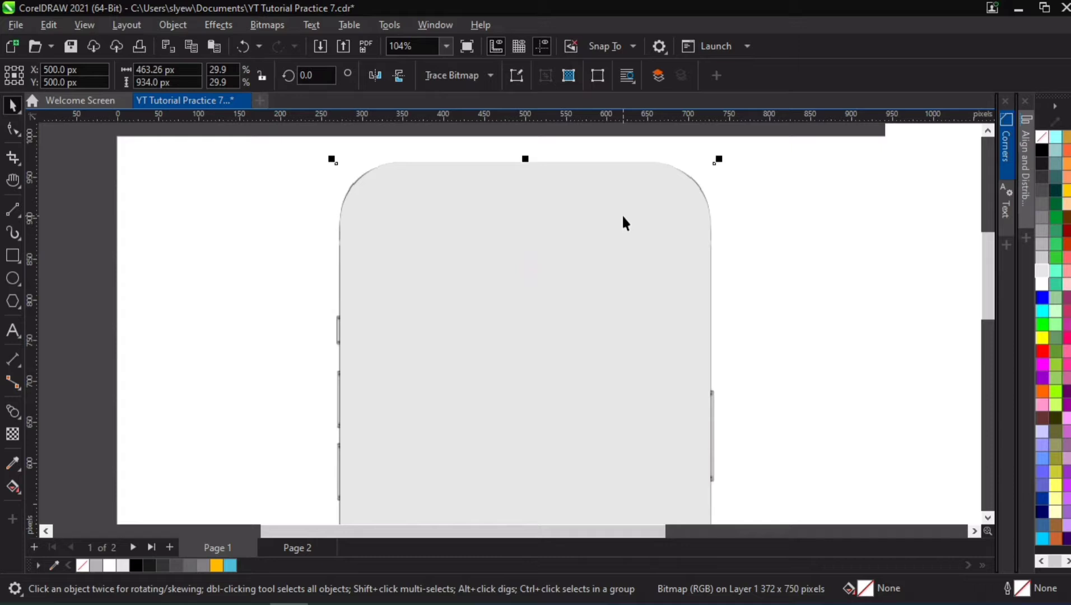
Step: Move the light grey rectangle left of the phone to about X -64 px and the darker grey one right to about X 981 px
{"action": "left_click", "coordinate": [805, 172]}
{"action": "left_click", "coordinate": [347, 229]}
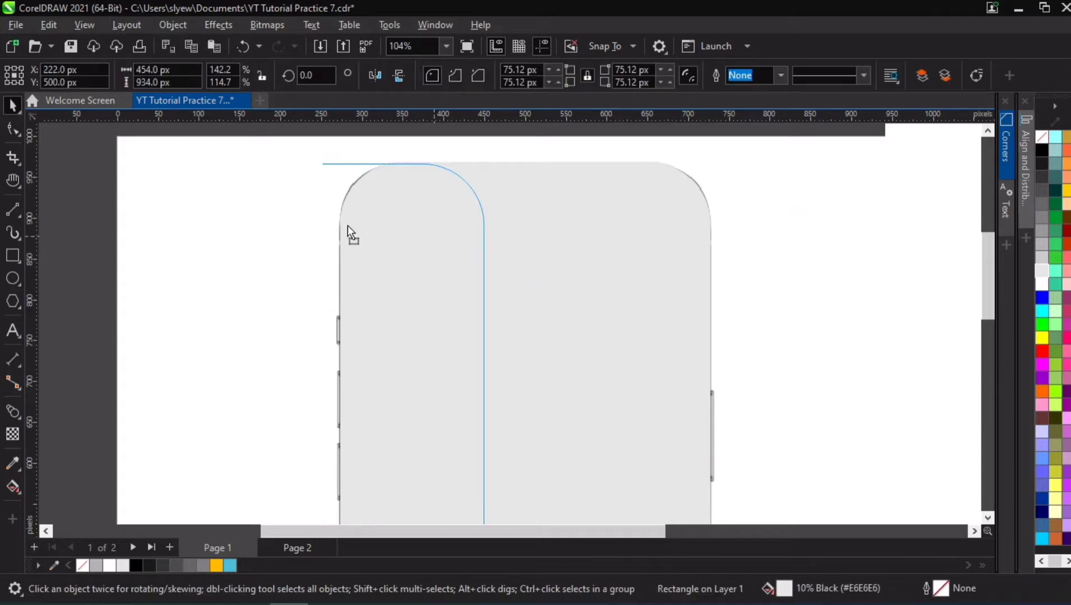
{"action": "left_click_drag", "start_coordinate": [347, 225], "coordinate": [202, 227]}
{"action": "left_click_drag", "start_coordinate": [406, 227], "coordinate": [795, 225]}
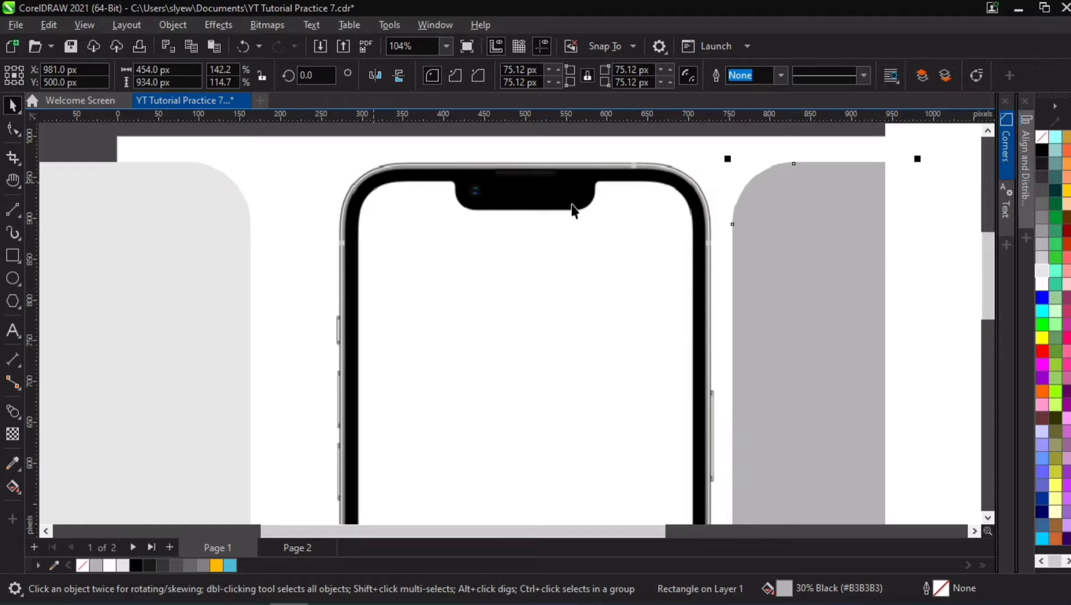
Step: Centre the darker grey rectangle on the page and scale it down about its centre to about 450 × 925 px
{"action": "left_click", "coordinate": [762, 206]}
{"action": "key", "text": "p"}
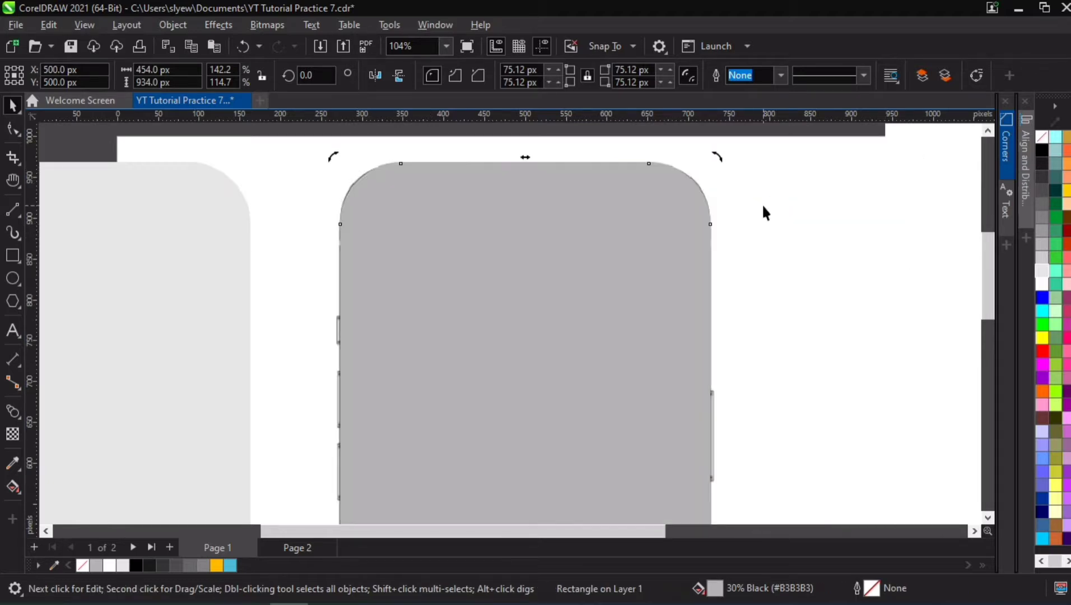
{"action": "left_click", "coordinate": [708, 164]}
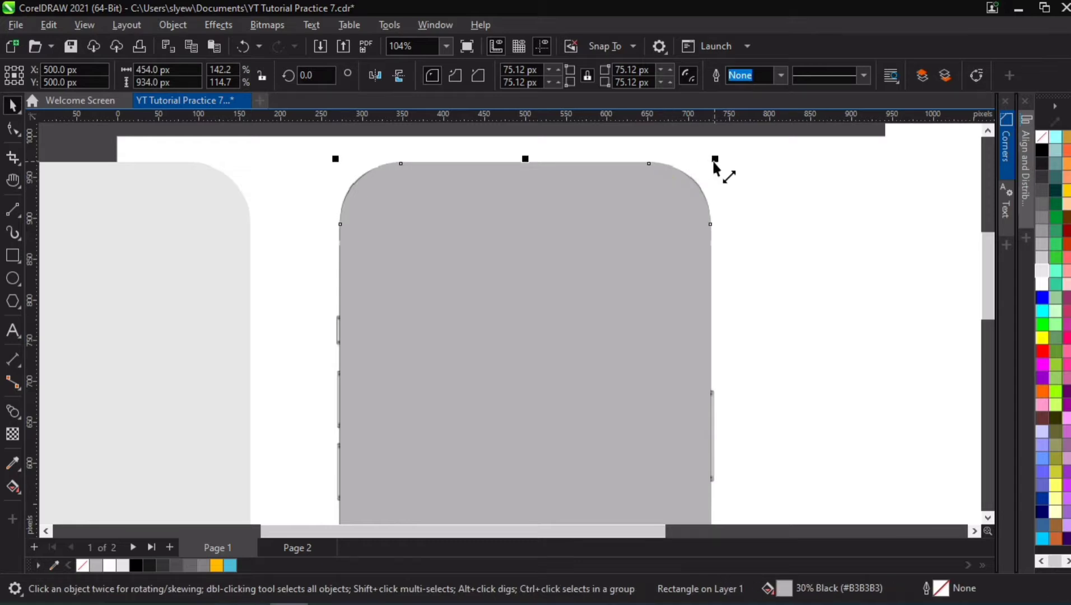
{"action": "mouse_move", "coordinate": [715, 161]}
{"action": "left_mouse_down"}
{"action": "mouse_move", "coordinate": [740, 176]}
{"action": "mouse_move", "coordinate": [720, 163]}
{"action": "left_mouse_up"}
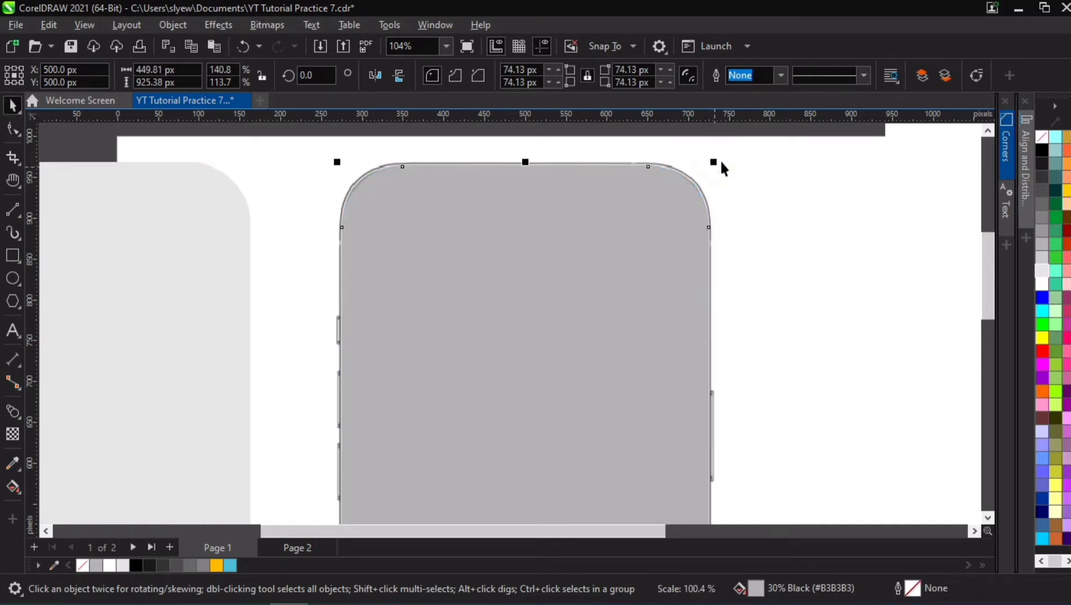
Step: Create an enlarged copy of the centred grey rectangle, scaled about its centre to about 459 × 944 px
{"action": "left_click", "coordinate": [217, 278]}
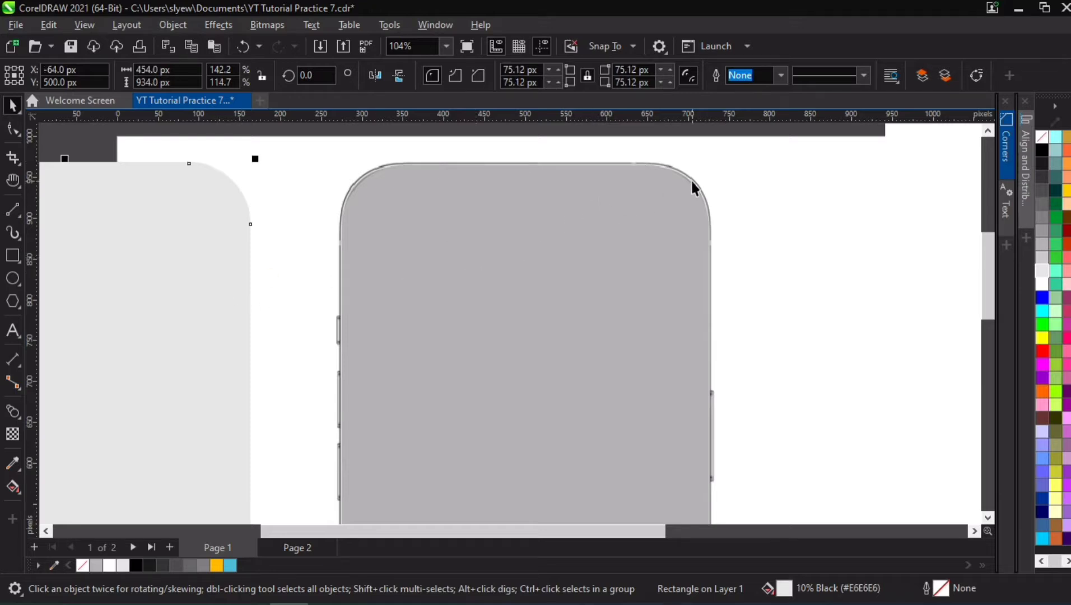
{"action": "left_click", "coordinate": [665, 210]}
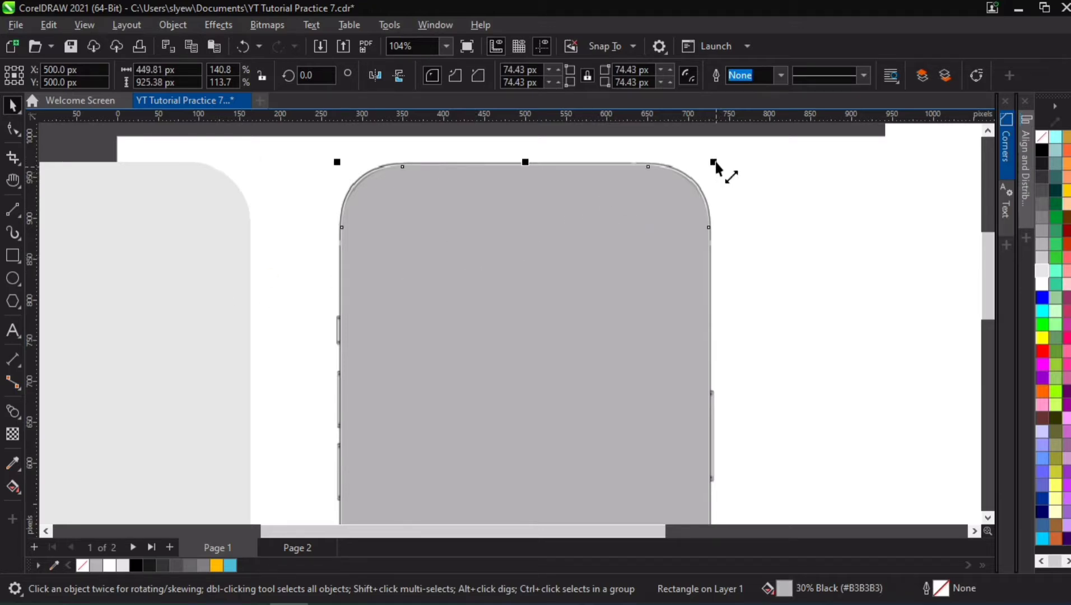
{"action": "left_click_drag", "start_coordinate": [714, 165], "coordinate": [740, 153]}
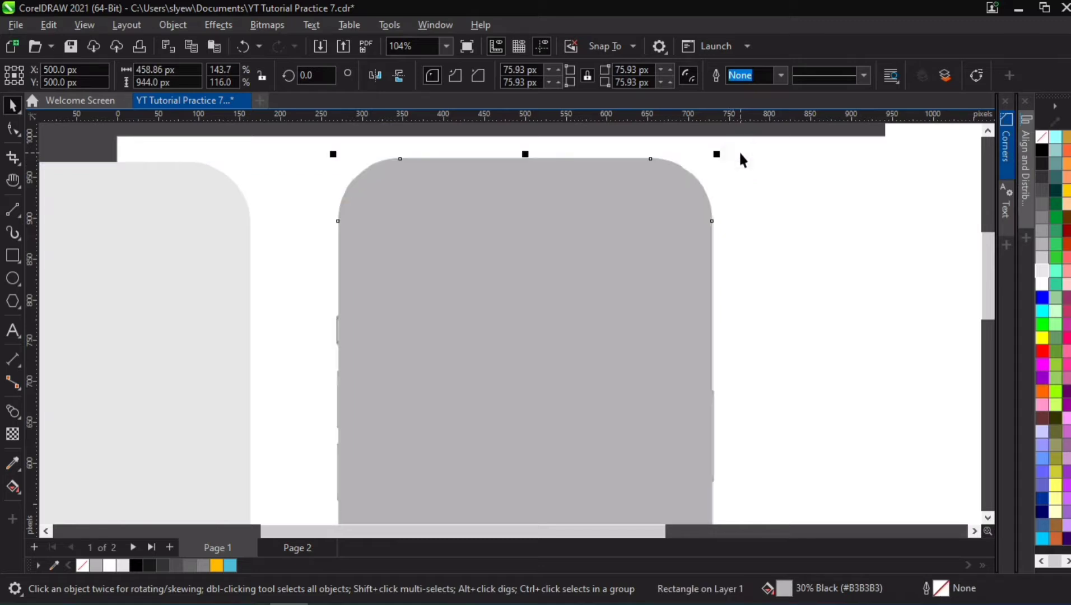
Step: Centre the light grey rectangle on the page and place it between the smaller and larger grey rectangles
{"action": "left_click", "coordinate": [205, 314]}
{"action": "key", "text": "p"}
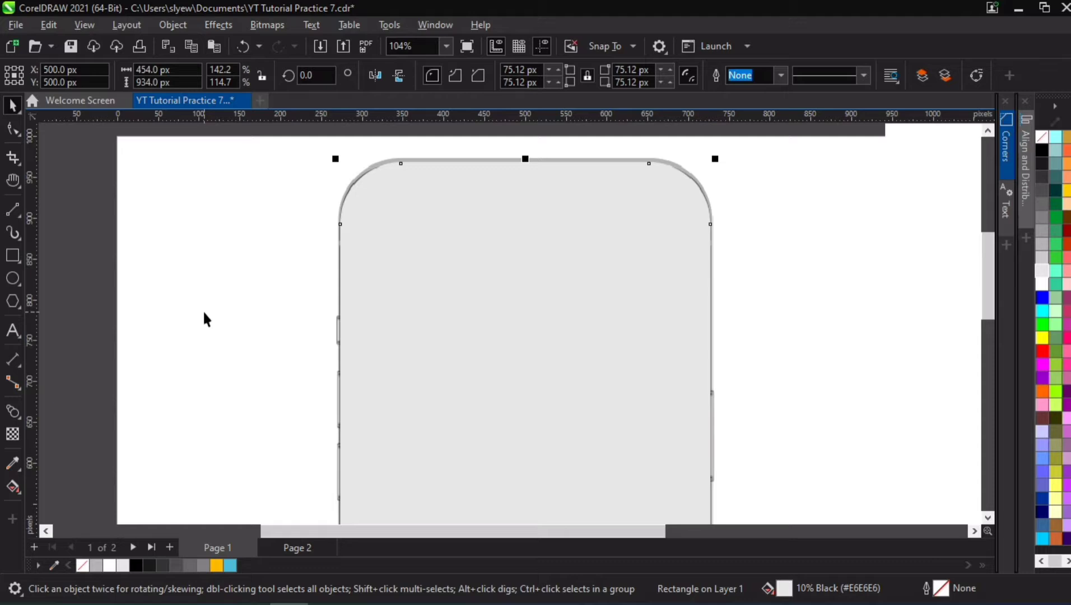
{"action": "key", "text": "ctrl+Page_Down"}
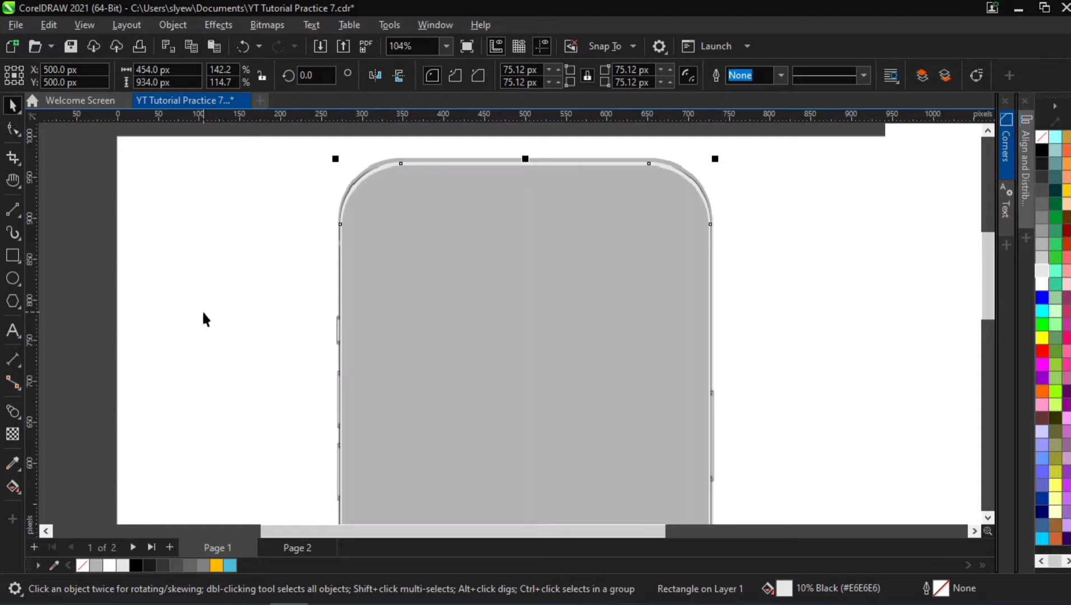
Step: Delete the smaller grey rectangle in front of the light grey one, and undo the deletion
{"action": "left_click", "coordinate": [399, 189]}
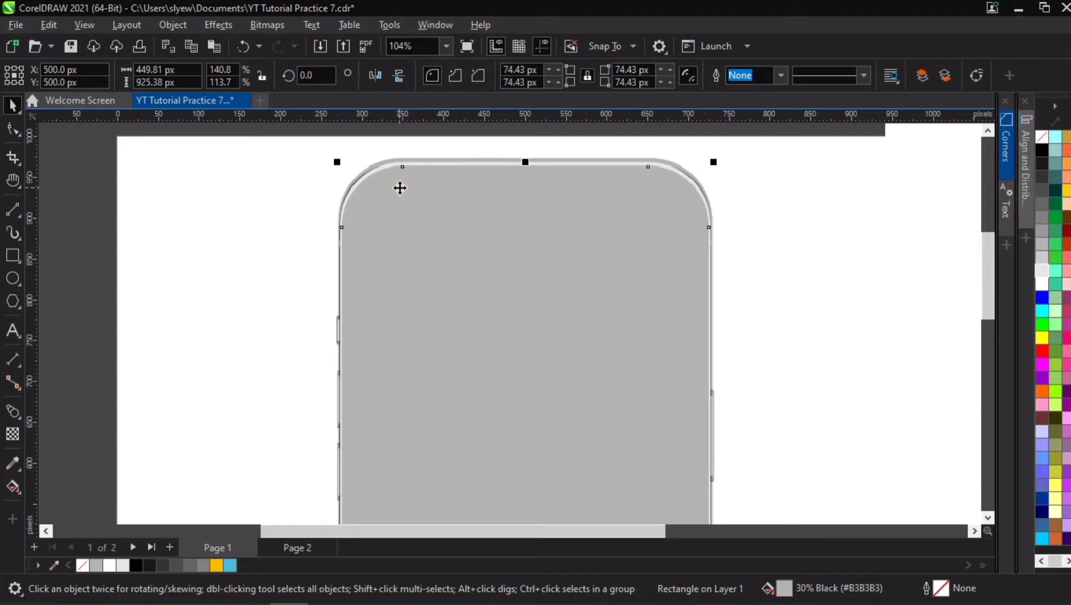
{"action": "key", "text": "Delete"}
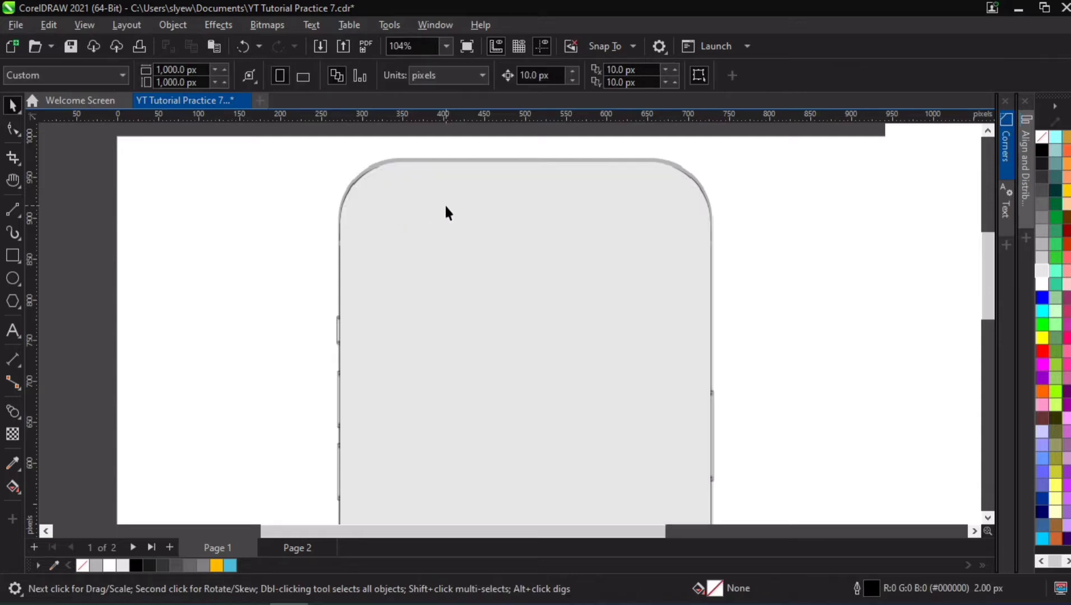
{"action": "left_click", "coordinate": [445, 206]}
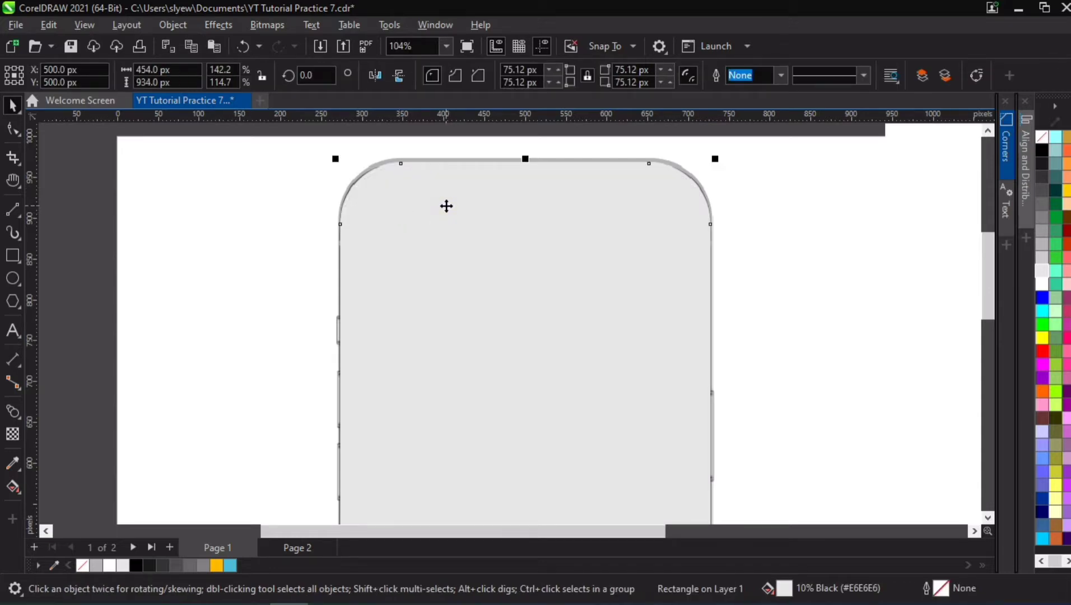
{"action": "key", "text": "ctrl+z"}
{"action": "scroll", "coordinate": [446, 206], "scroll_direction": "down", "scroll_amount": 3}
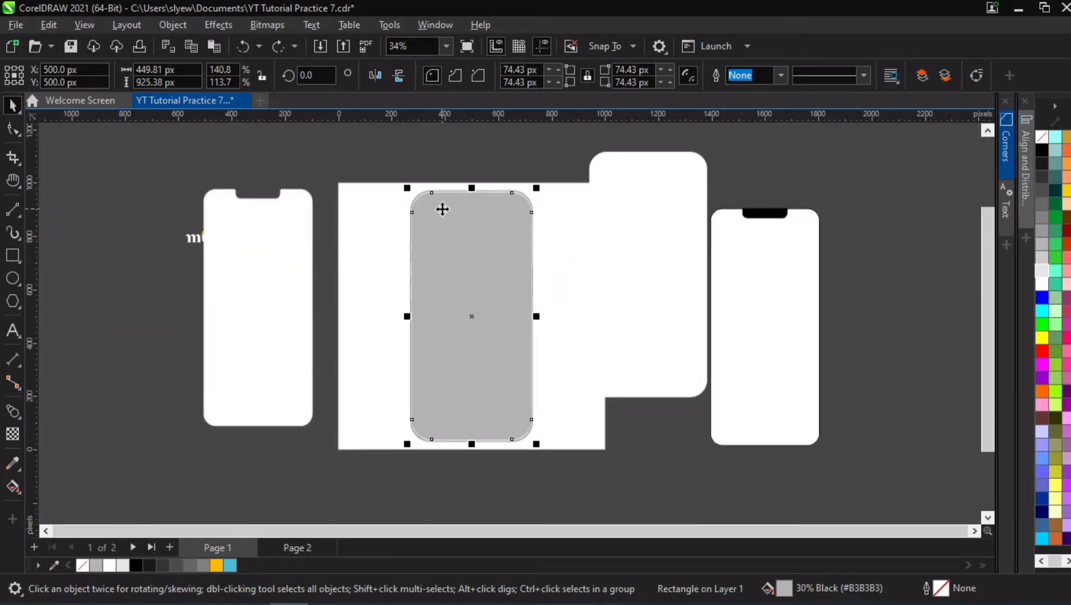
Step: Send the smaller grey rectangle to the back, followed by the light grey rectangle so it lies beneath it
{"action": "key", "text": "shift+Page_Down"}
{"action": "left_click", "coordinate": [442, 207]}
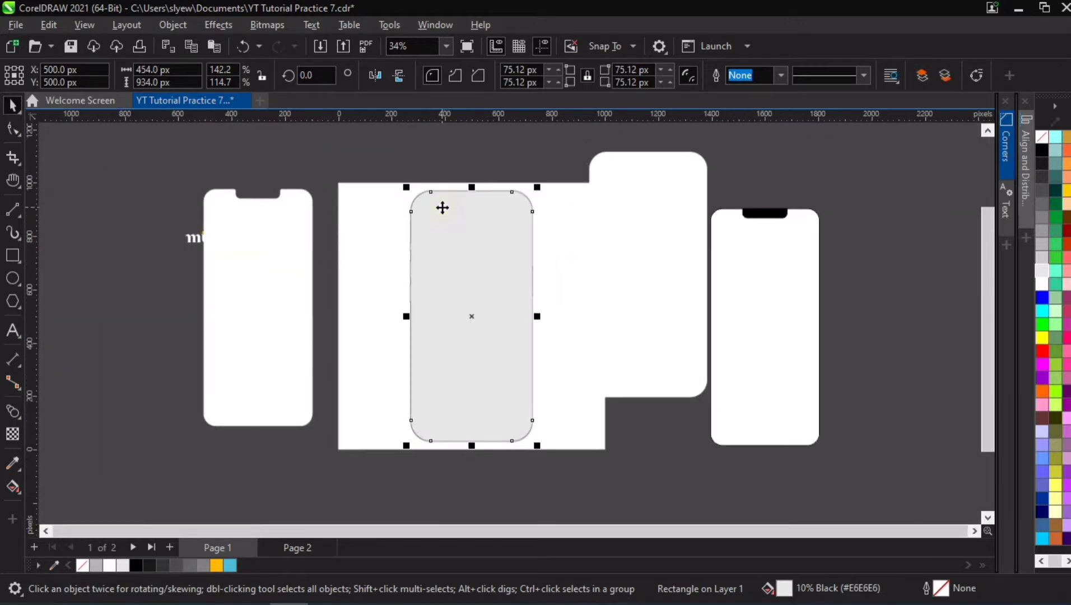
{"action": "key", "text": "shift+Page_Down"}
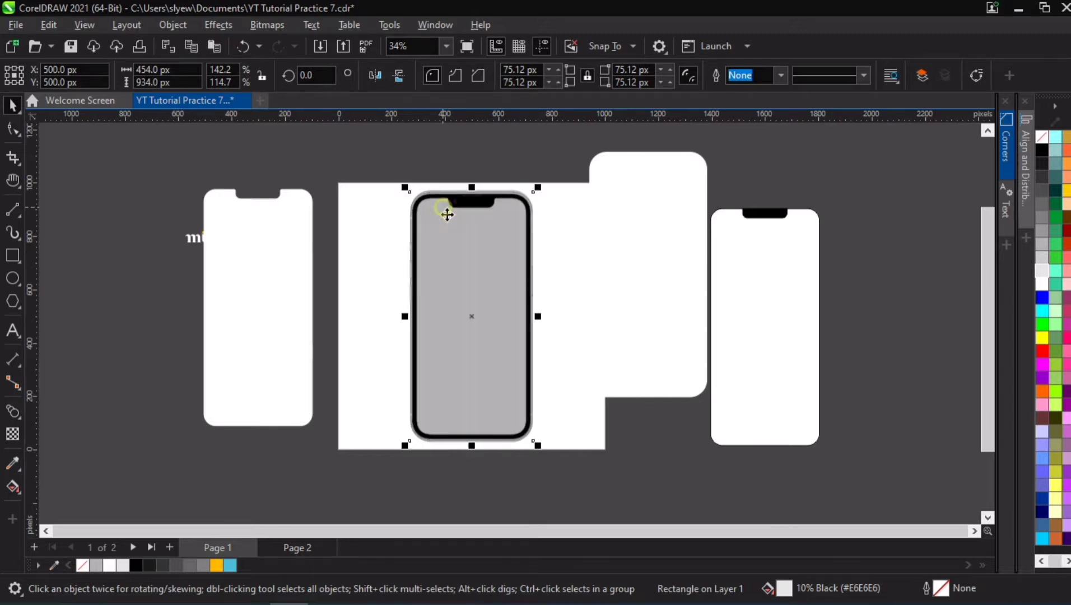
Step: Move the phone reference image off the grey rectangles to about X -173, Y 450 px
{"action": "left_click", "coordinate": [451, 220]}
{"action": "scroll", "coordinate": [453, 221], "scroll_direction": "up", "scroll_amount": 1}
{"action": "left_click_drag", "start_coordinate": [542, 213], "coordinate": [187, 239]}
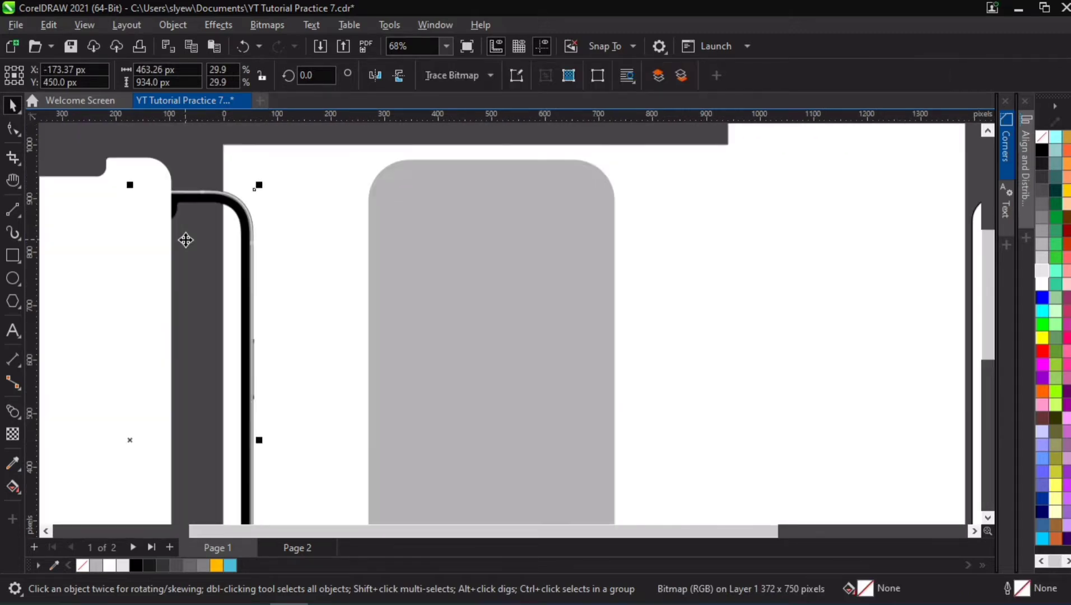
Step: Send the largest grey rectangle to the back, and place a copy of the three stacked rectangles on the empty area left of the page
{"action": "left_click", "coordinate": [451, 221]}
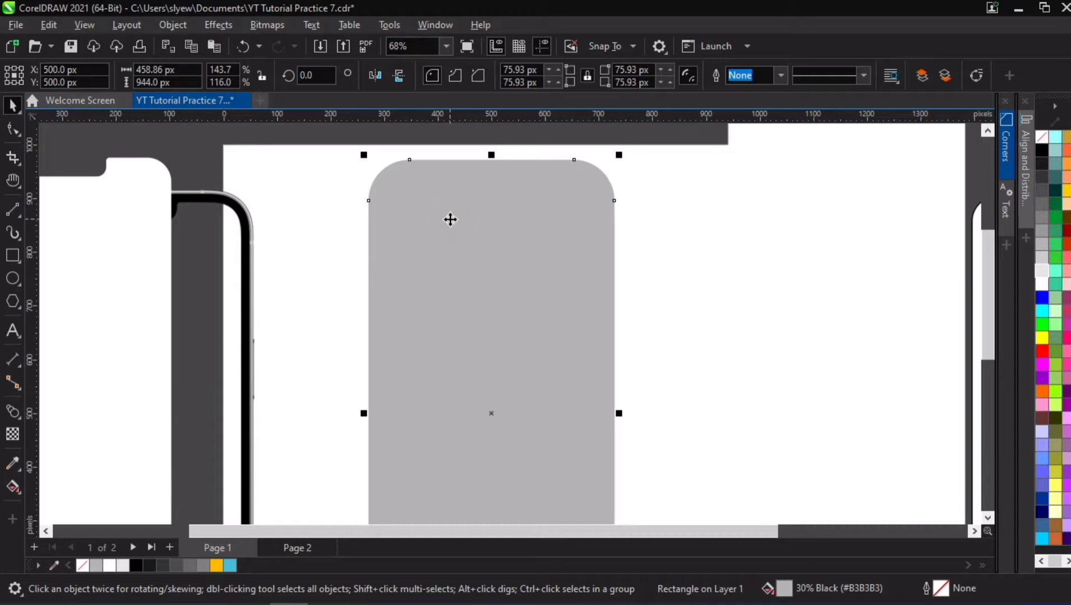
{"action": "scroll", "coordinate": [410, 158], "scroll_direction": "up", "scroll_amount": 1}
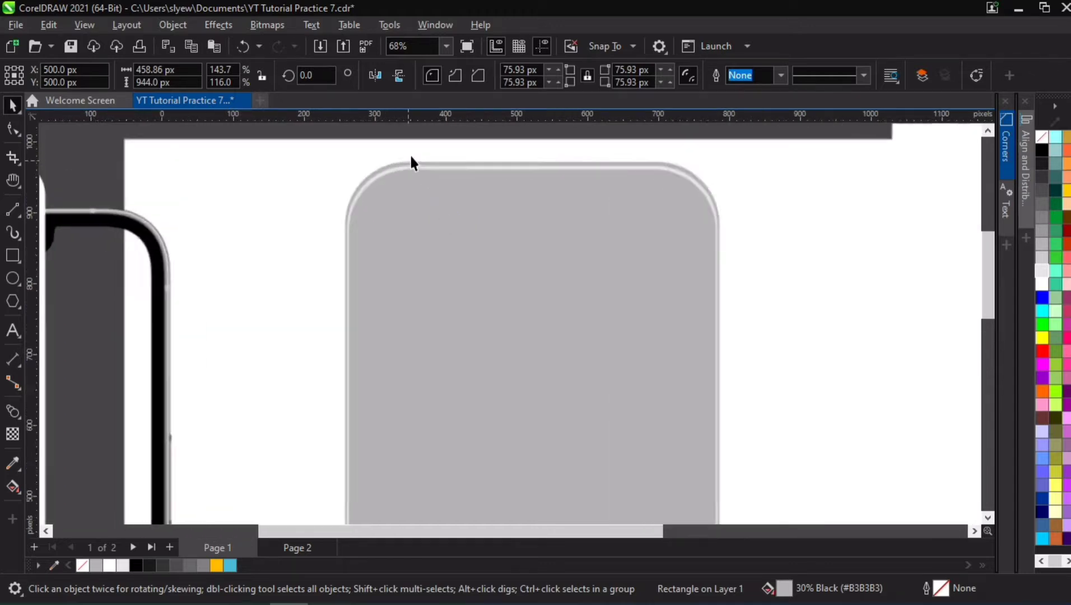
{"action": "scroll", "coordinate": [392, 166], "scroll_direction": "up", "scroll_amount": 2}
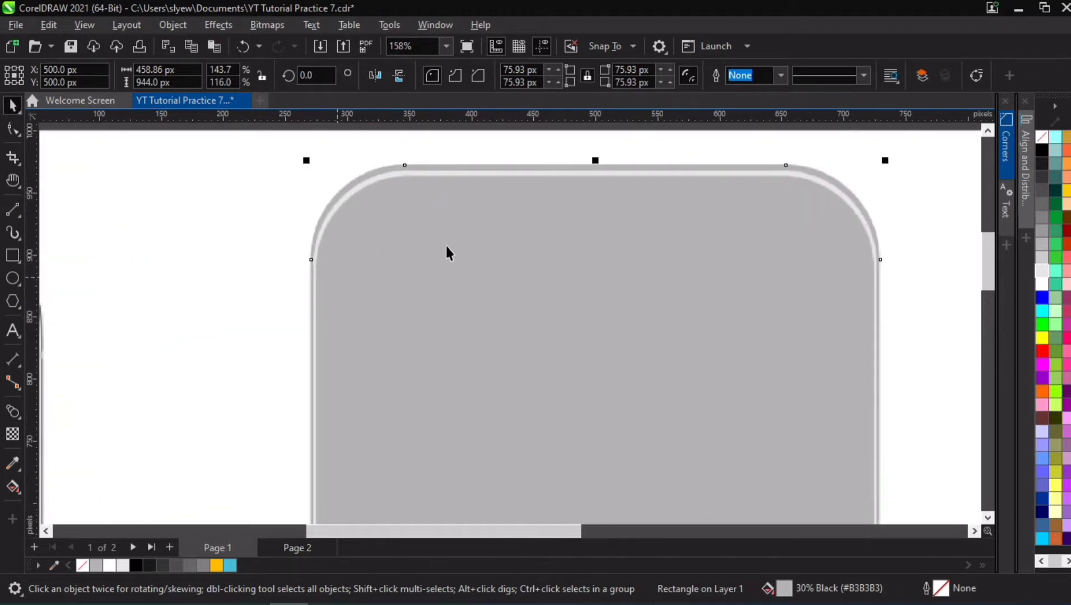
{"action": "scroll", "coordinate": [411, 204], "scroll_direction": "down", "scroll_amount": 3}
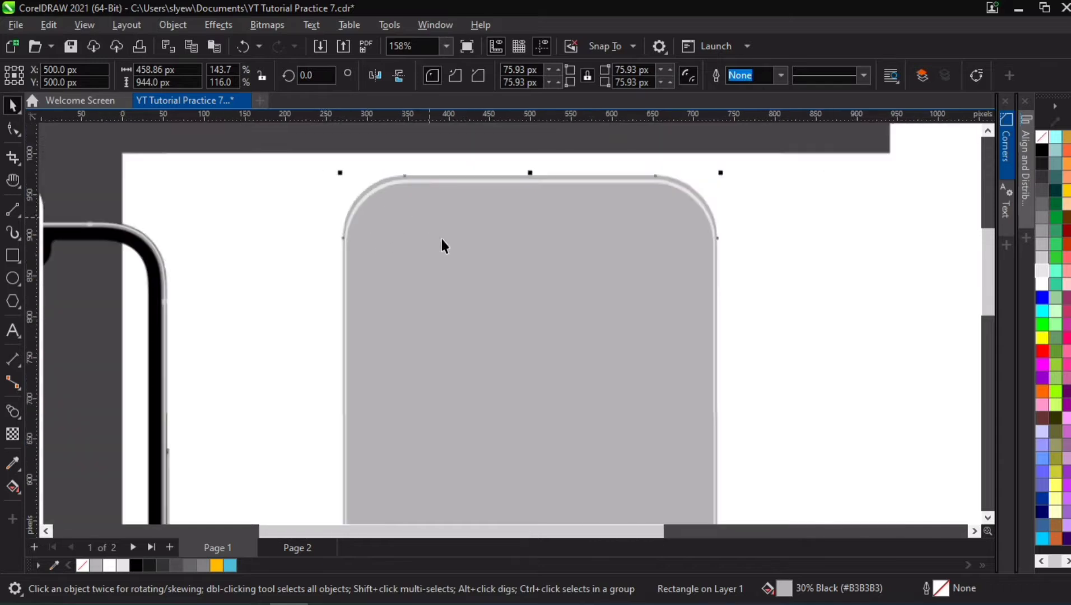
{"action": "left_click_drag", "start_coordinate": [371, 162], "coordinate": [554, 476]}
{"action": "left_click_drag", "start_coordinate": [94, 332], "coordinate": [81, 333]}
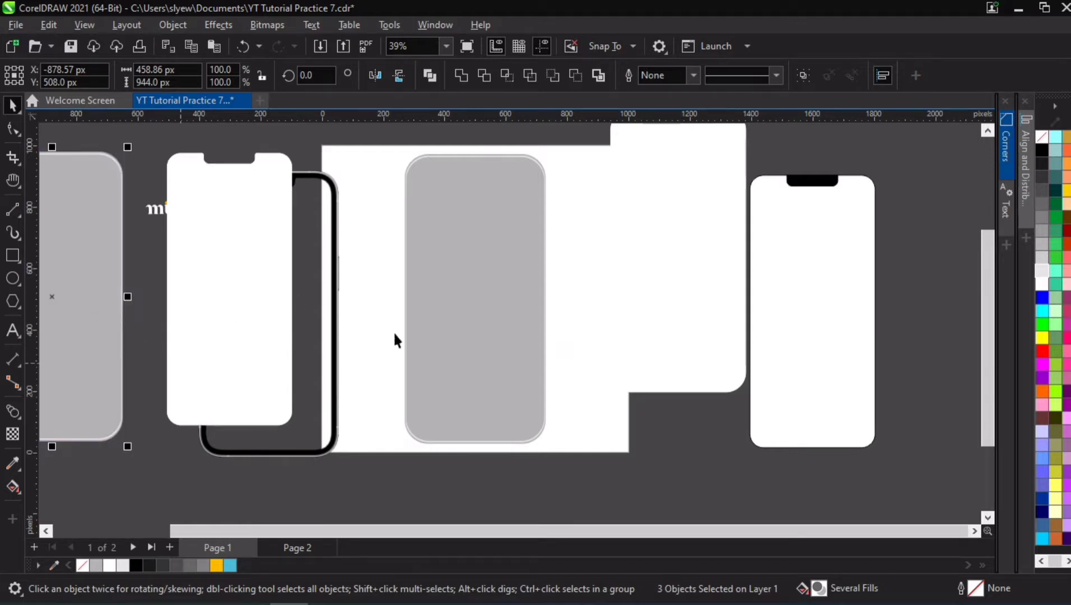
Step: Blend the light grey rectangle on the page with the smaller and the larger grey rectangles, using 20 blend steps
{"action": "scroll", "coordinate": [398, 328], "scroll_direction": "up", "scroll_amount": 4}
{"action": "scroll", "coordinate": [403, 319], "scroll_direction": "down", "scroll_amount": 4}
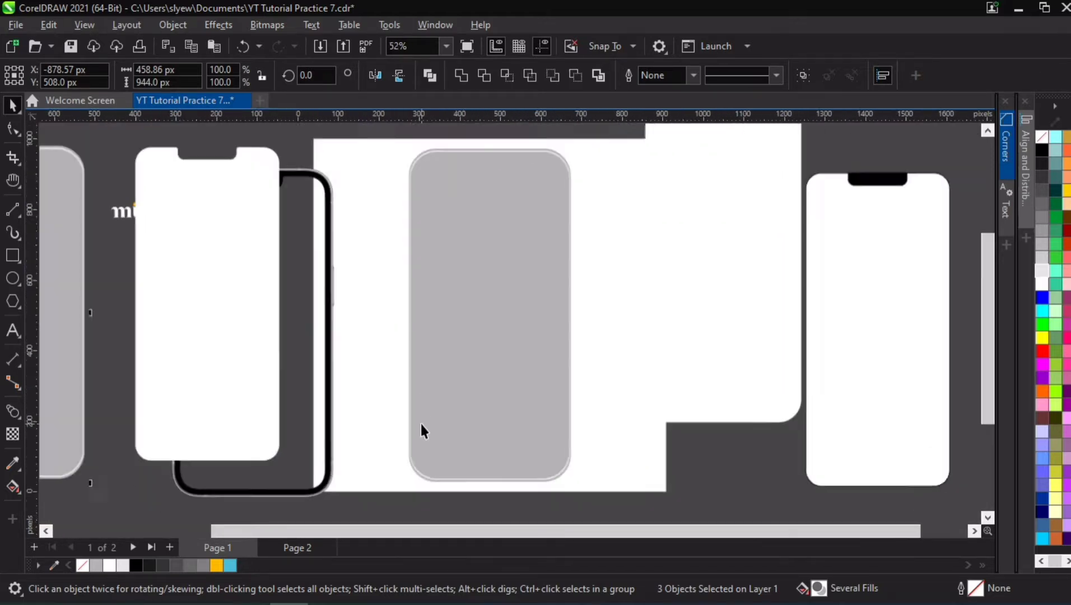
{"action": "scroll", "coordinate": [401, 502], "scroll_direction": "up", "scroll_amount": 3}
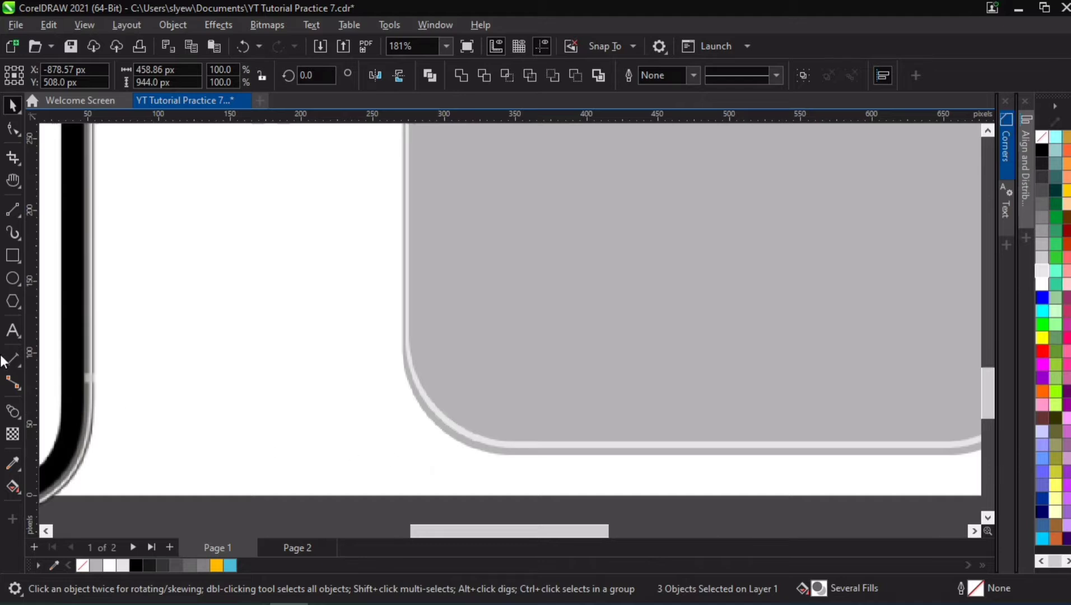
{"action": "scroll", "coordinate": [531, 244], "scroll_direction": "down", "scroll_amount": 5}
{"action": "key", "text": "h"}
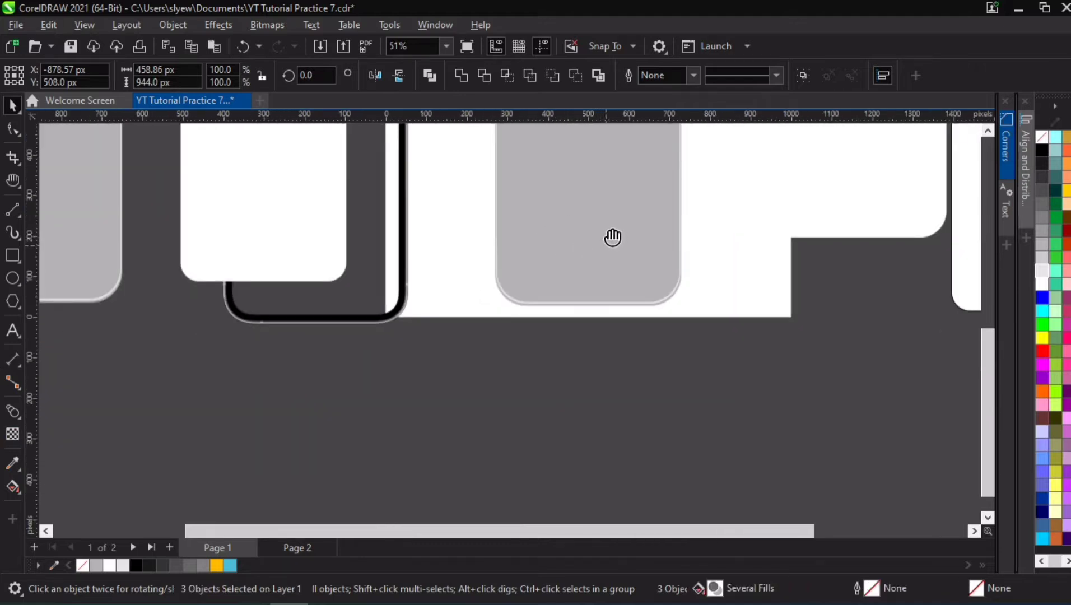
{"action": "left_click_drag", "start_coordinate": [609, 234], "coordinate": [557, 275]}
{"action": "key", "text": "space"}
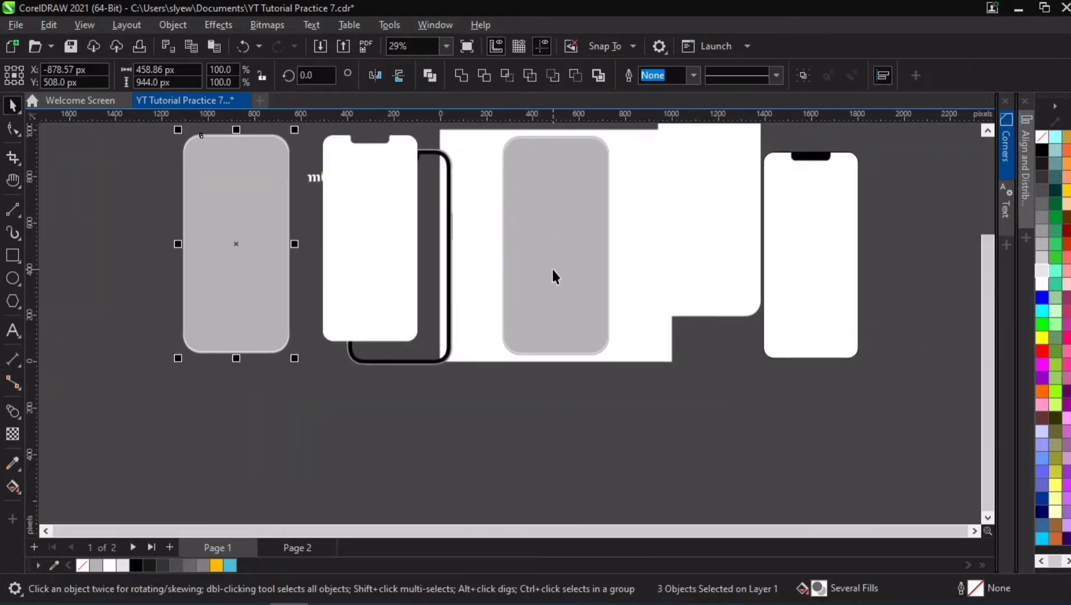
{"action": "scroll", "coordinate": [538, 282], "scroll_direction": "up", "scroll_amount": 6}
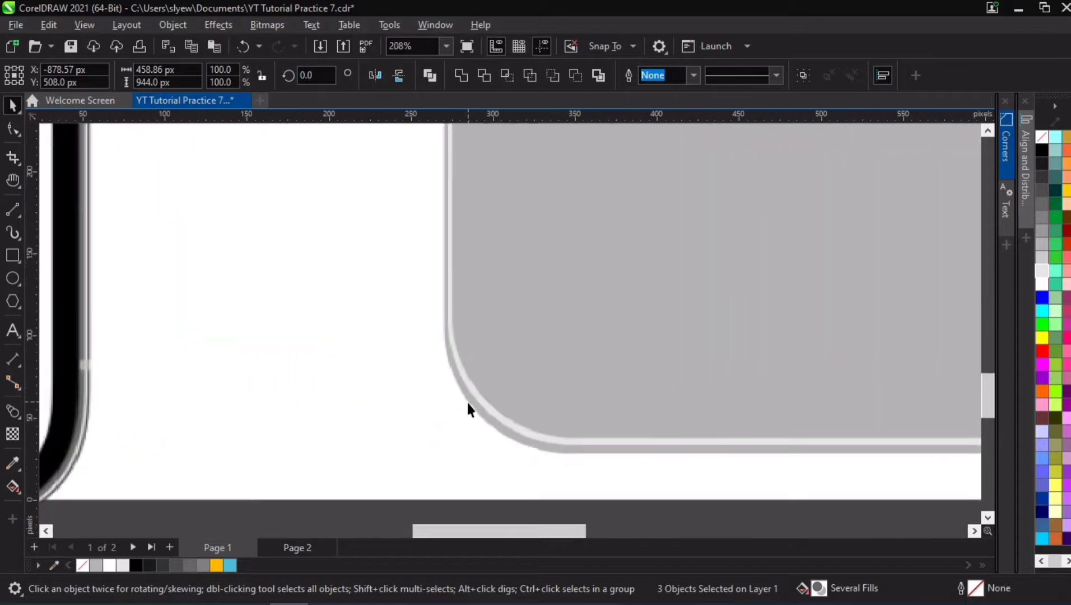
{"action": "left_click", "coordinate": [13, 410]}
{"action": "left_click", "coordinate": [55, 449]}
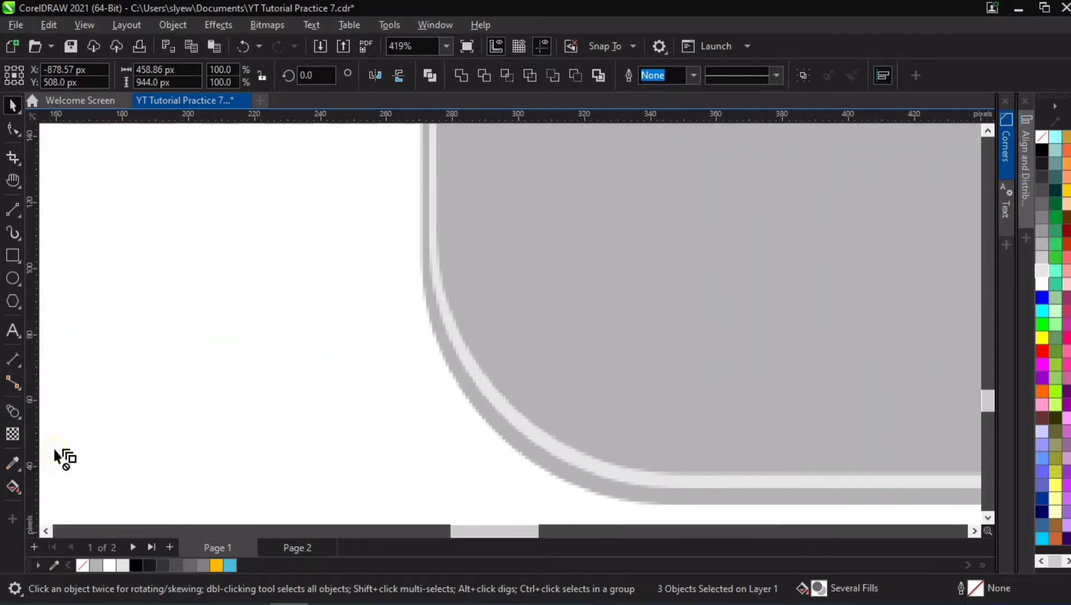
{"action": "left_click_drag", "start_coordinate": [687, 125], "coordinate": [543, 442]}
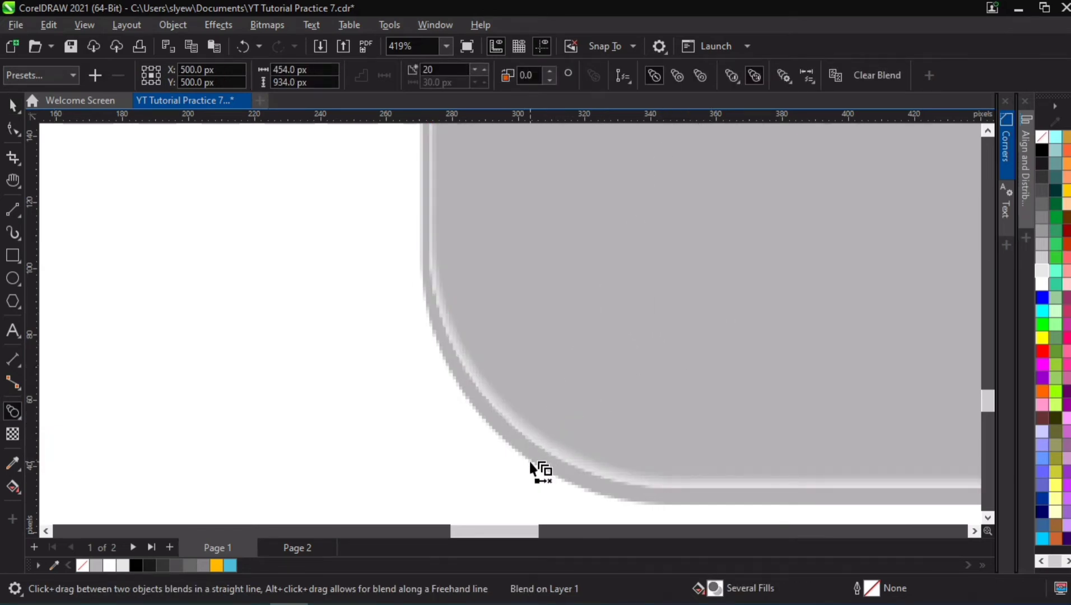
{"action": "scroll", "coordinate": [538, 425], "scroll_direction": "down", "scroll_amount": 2}
{"action": "scroll", "coordinate": [534, 409], "scroll_direction": "down", "scroll_amount": 3}
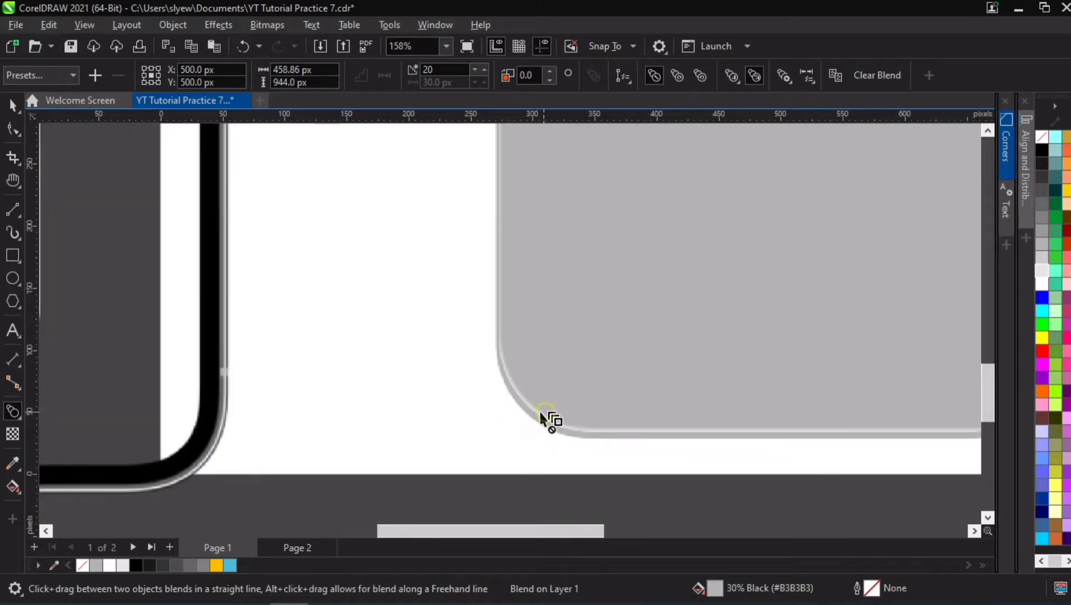
Step: Centre the white notched screen shape on the page, over the blended phone frame
{"action": "scroll", "coordinate": [650, 319], "scroll_direction": "down", "scroll_amount": 3}
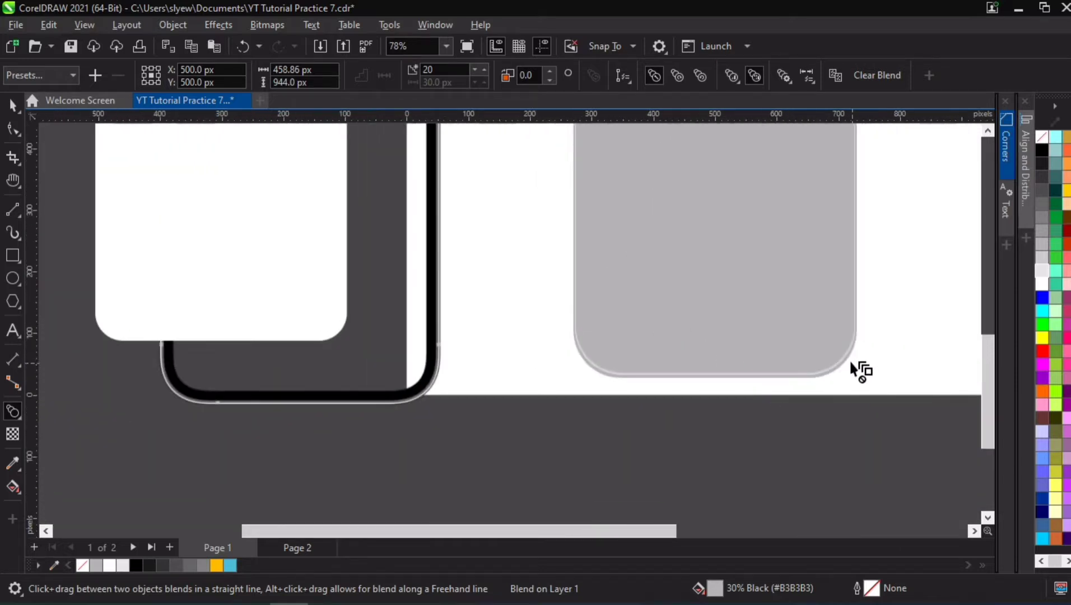
{"action": "key", "text": "h"}
{"action": "left_click_drag", "start_coordinate": [777, 226], "coordinate": [578, 321]}
{"action": "scroll", "coordinate": [579, 321], "scroll_direction": "down", "scroll_amount": 3}
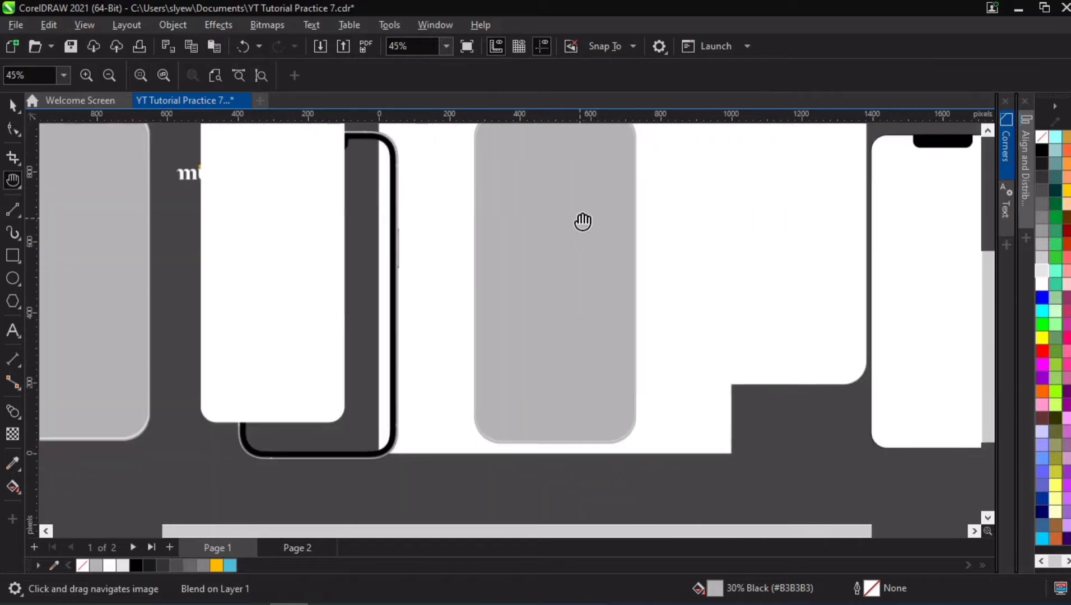
{"action": "left_click_drag", "start_coordinate": [581, 220], "coordinate": [567, 292]}
{"action": "scroll", "coordinate": [561, 282], "scroll_direction": "down", "scroll_amount": 1}
{"action": "key", "text": "space"}
{"action": "left_click", "coordinate": [308, 300]}
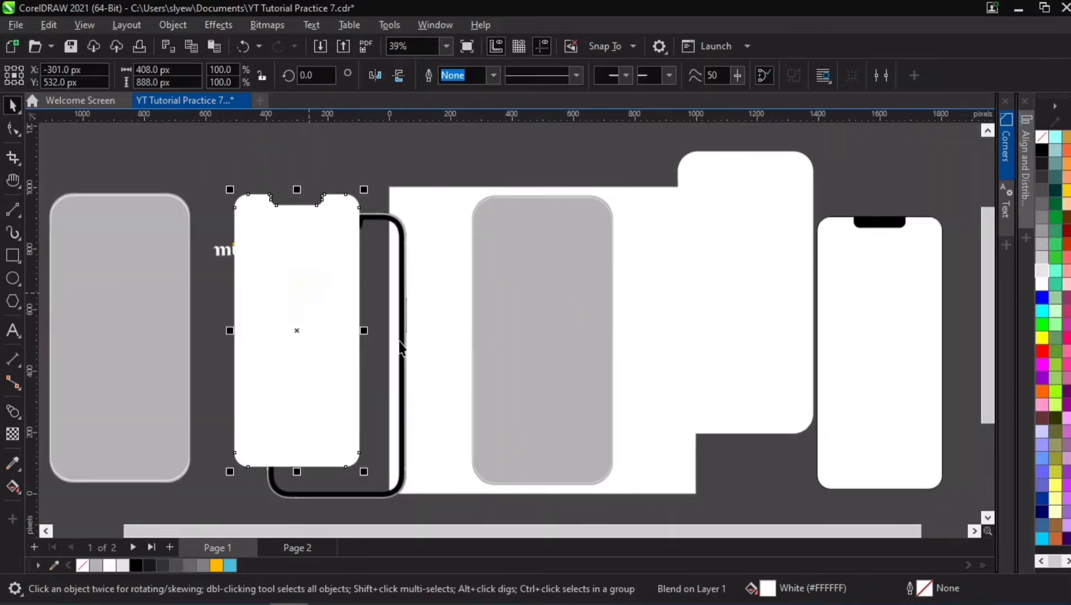
{"action": "key", "text": "p"}
Step: Centre the phone reference image on the page, over the traced phone shapes
{"action": "left_click", "coordinate": [353, 186]}
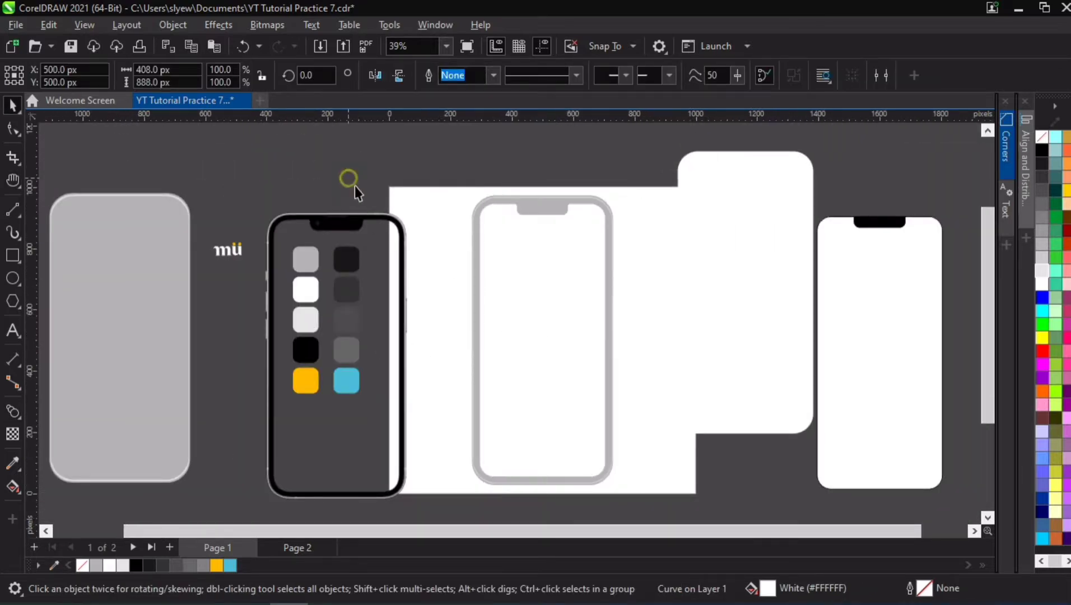
{"action": "left_click", "coordinate": [325, 371]}
{"action": "key", "text": "Escape"}
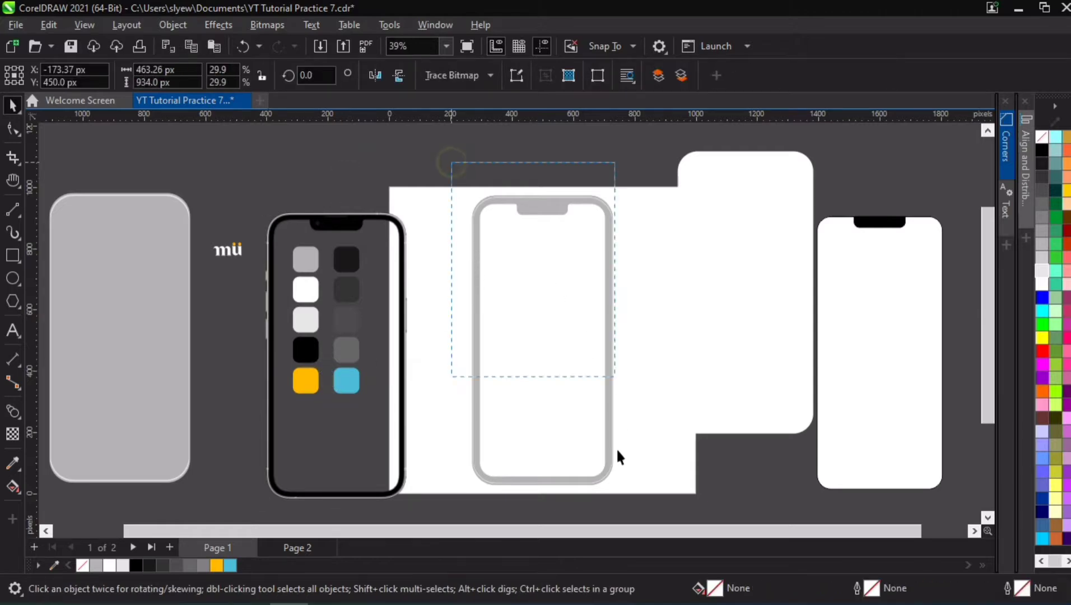
{"action": "left_click", "coordinate": [365, 249]}
{"action": "key", "text": "p"}
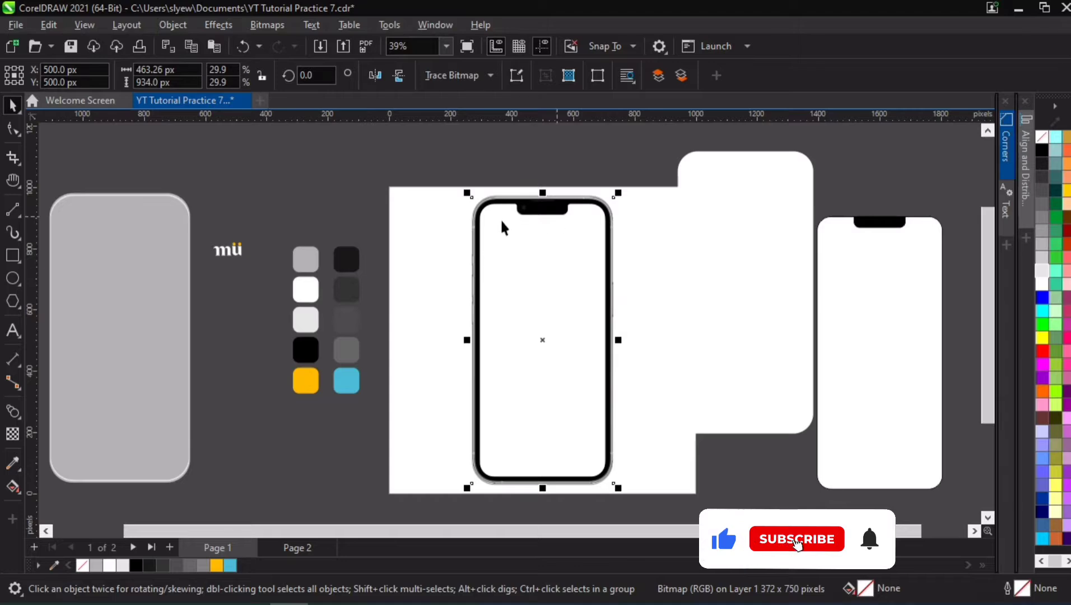
Step: Draw a rectangle about 4 × 36 px over the phone's top left-side button and widen it outward to about 5.3 px
{"action": "scroll", "coordinate": [521, 269], "scroll_direction": "up", "scroll_amount": 5}
{"action": "scroll", "coordinate": [481, 322], "scroll_direction": "up", "scroll_amount": 4}
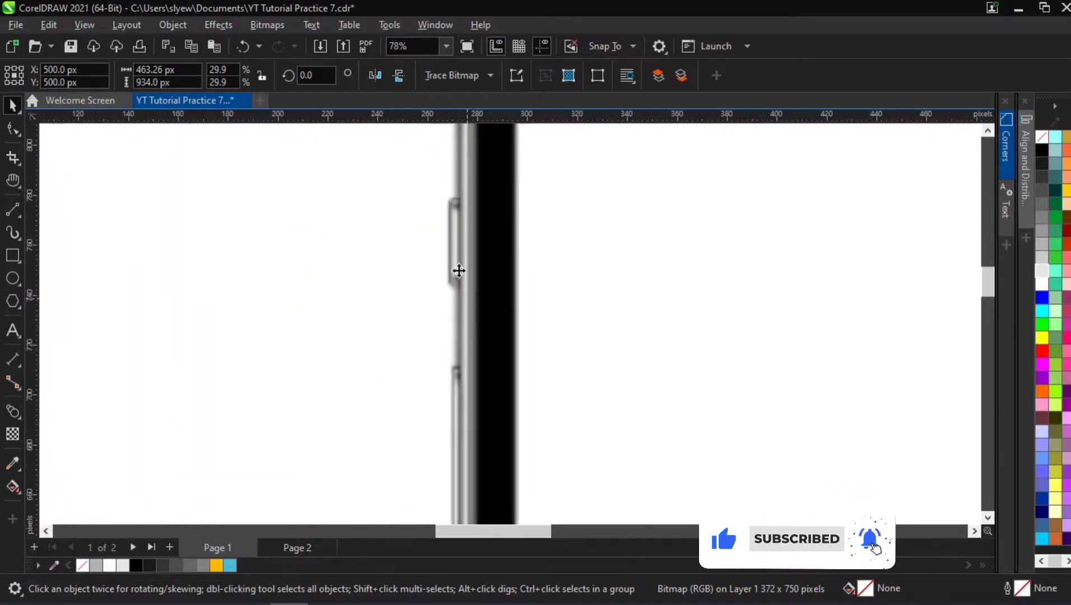
{"action": "scroll", "coordinate": [465, 201], "scroll_direction": "down", "scroll_amount": 3}
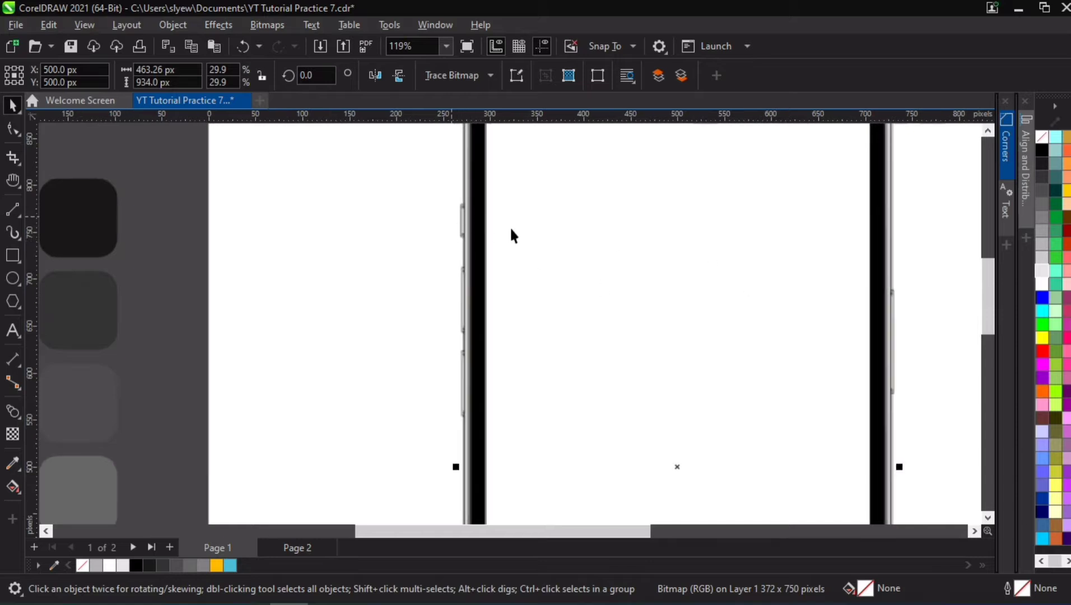
{"action": "scroll", "coordinate": [459, 191], "scroll_direction": "up", "scroll_amount": 1}
{"action": "scroll", "coordinate": [441, 211], "scroll_direction": "down", "scroll_amount": 2}
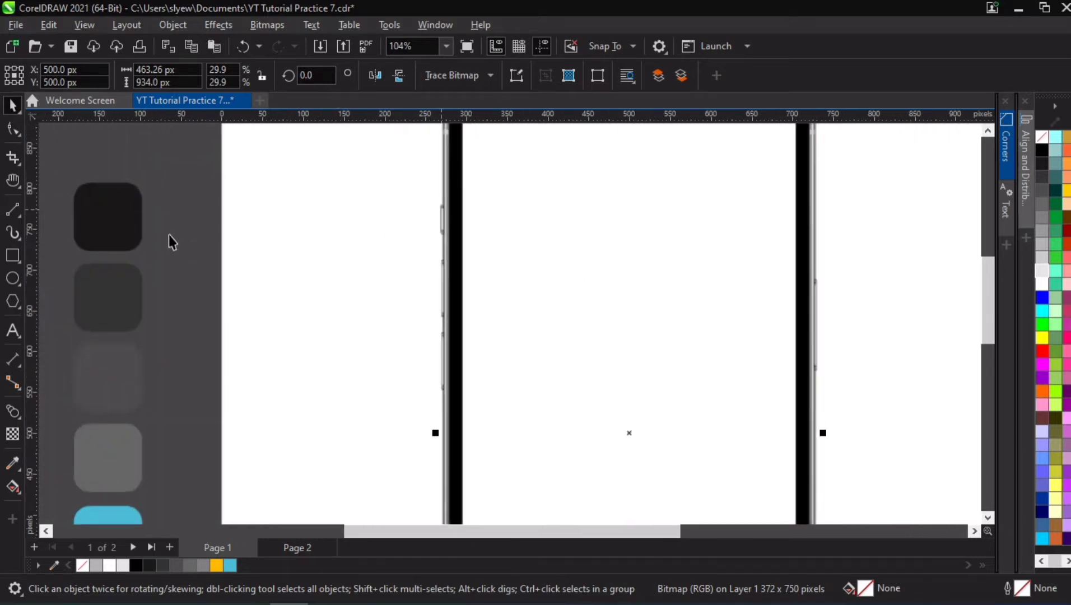
{"action": "scroll", "coordinate": [439, 210], "scroll_direction": "up", "scroll_amount": 4}
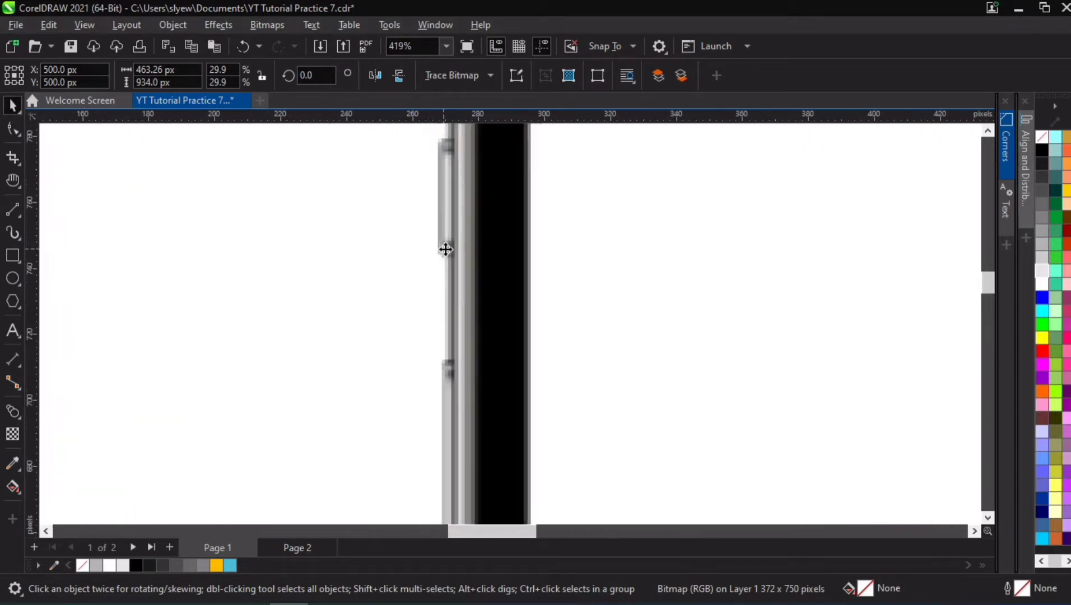
{"action": "left_click_drag", "start_coordinate": [482, 215], "coordinate": [471, 277]}
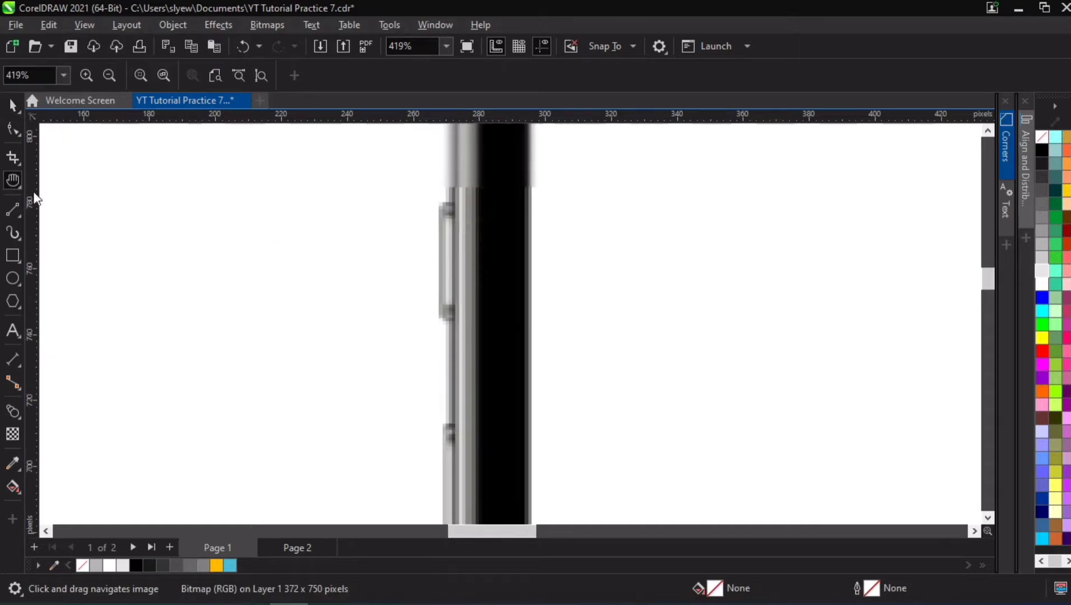
{"action": "left_click", "coordinate": [11, 254]}
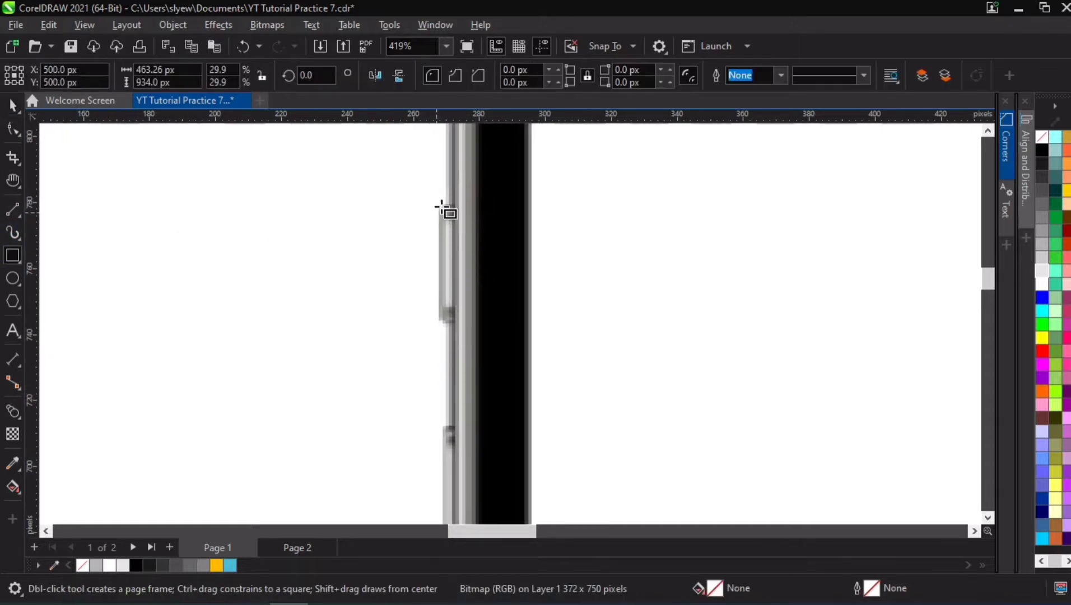
{"action": "left_click_drag", "start_coordinate": [440, 206], "coordinate": [453, 324]}
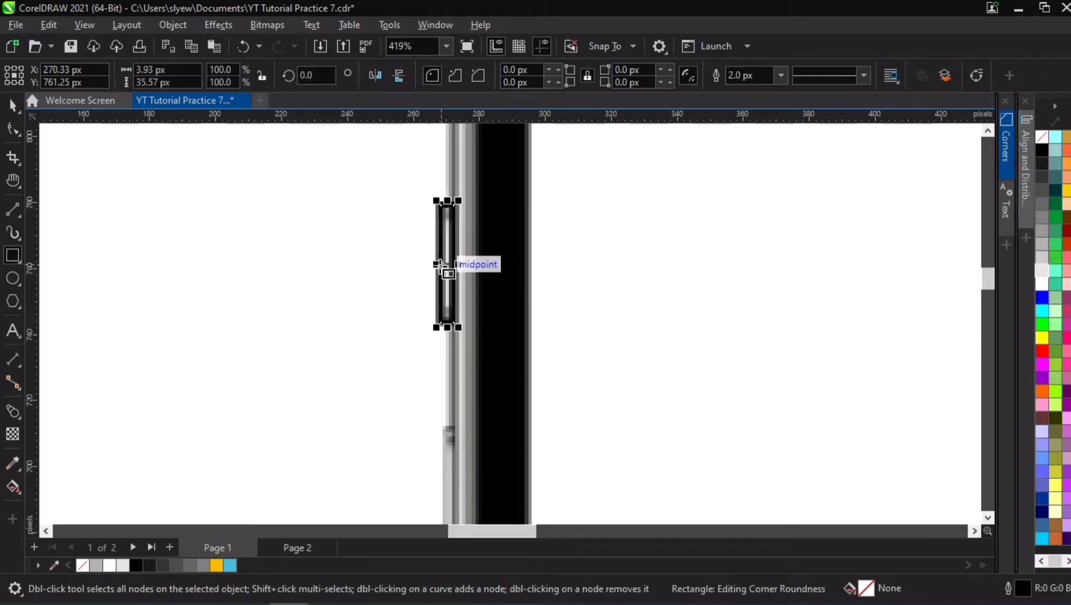
{"action": "left_click_drag", "start_coordinate": [438, 265], "coordinate": [431, 292]}
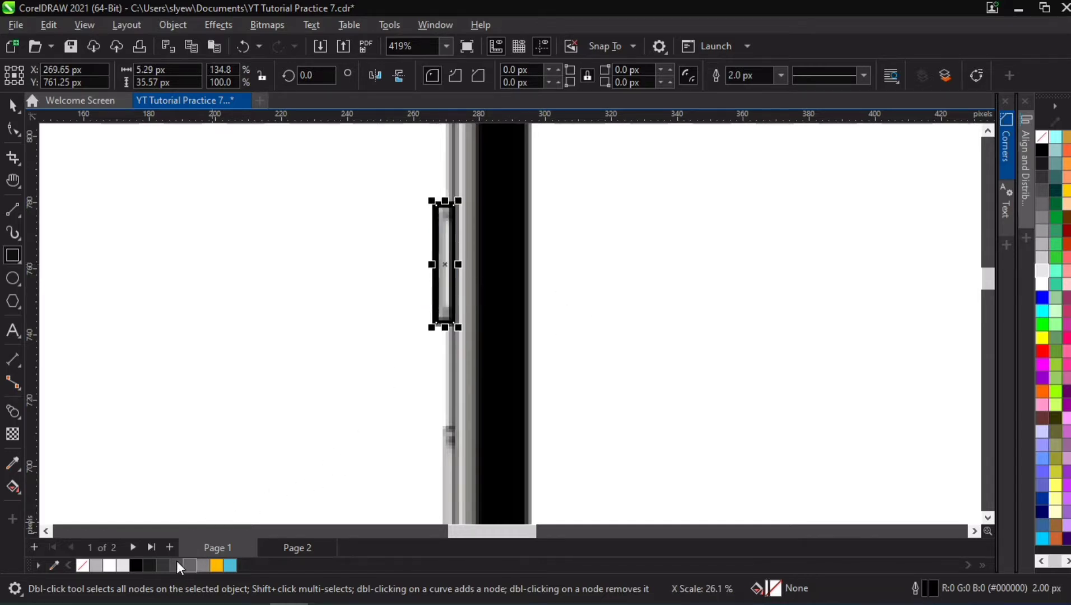
Step: Fill the side-button rectangle with 30% Black and remove its outline
{"action": "left_click", "coordinate": [96, 565]}
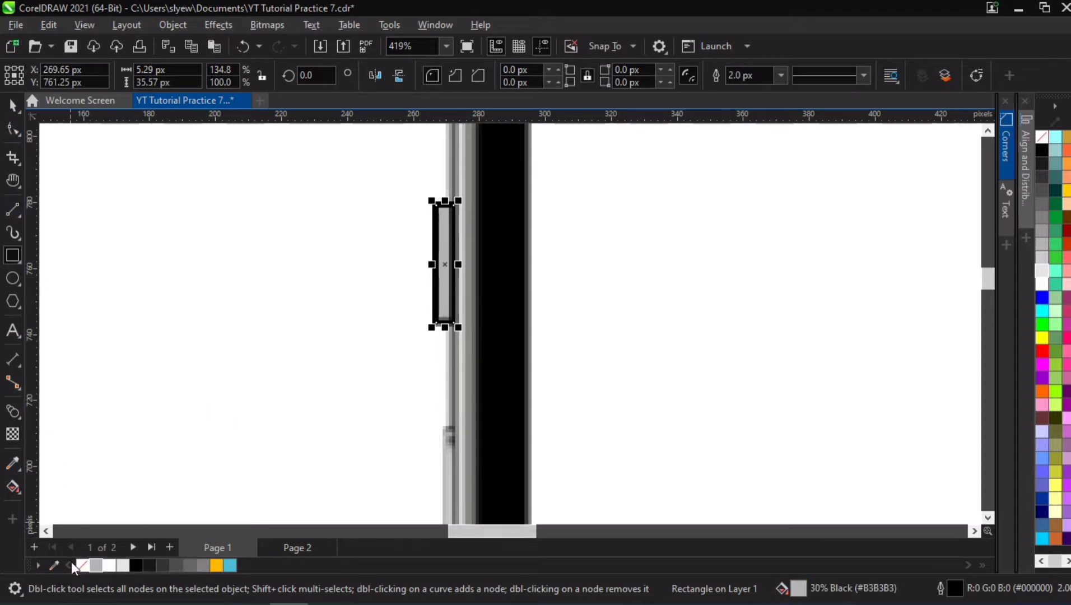
{"action": "right_click", "coordinate": [86, 565]}
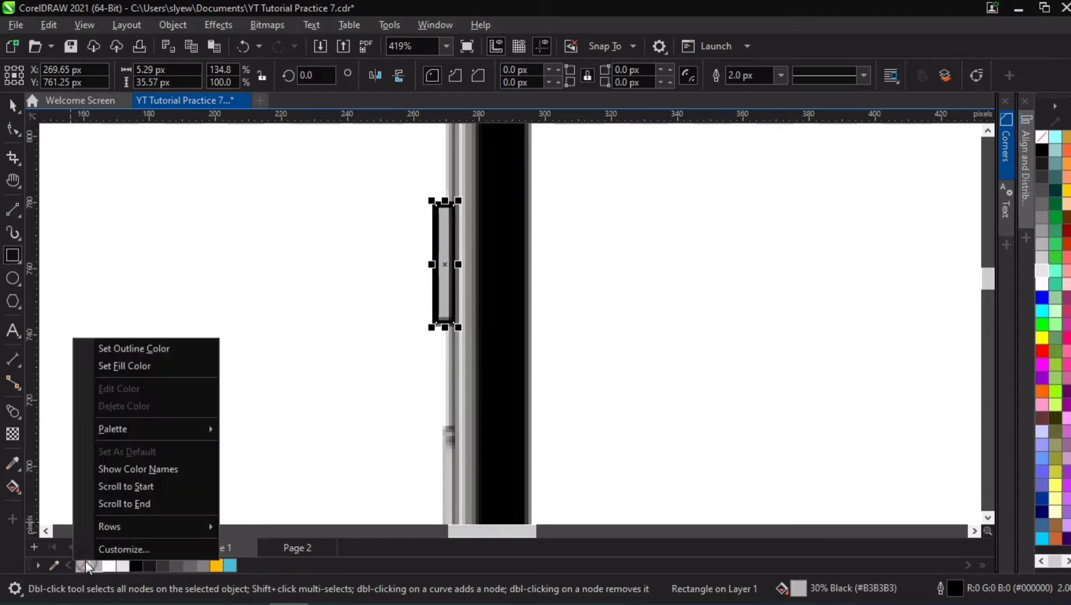
{"action": "left_click", "coordinate": [171, 351]}
Step: Round all corners of the side-button rectangle to about 2.65 px
{"action": "left_click", "coordinate": [12, 130]}
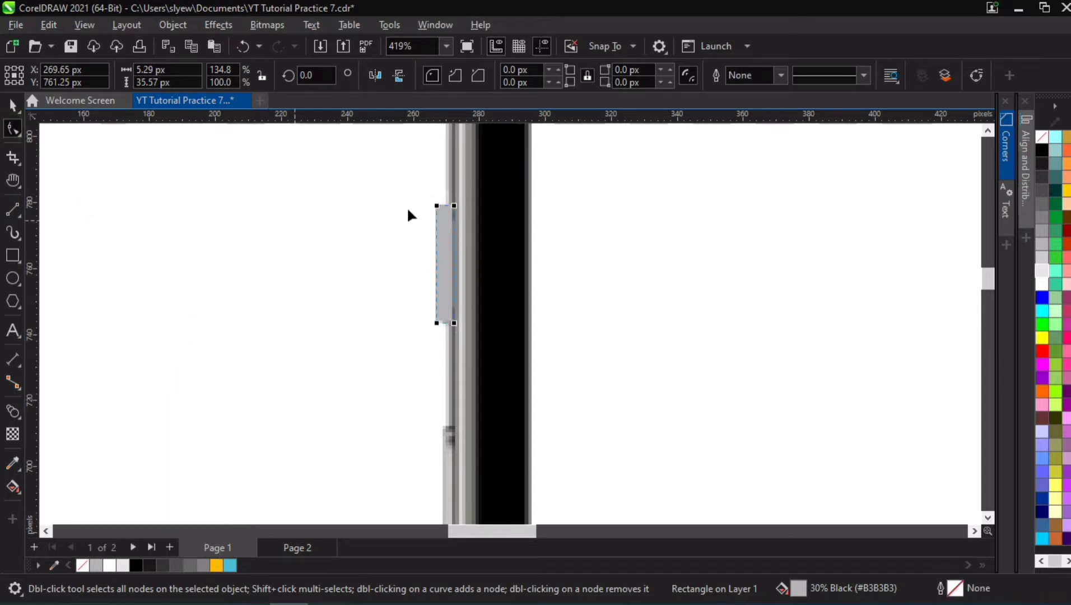
{"action": "left_click_drag", "start_coordinate": [436, 222], "coordinate": [432, 283]}
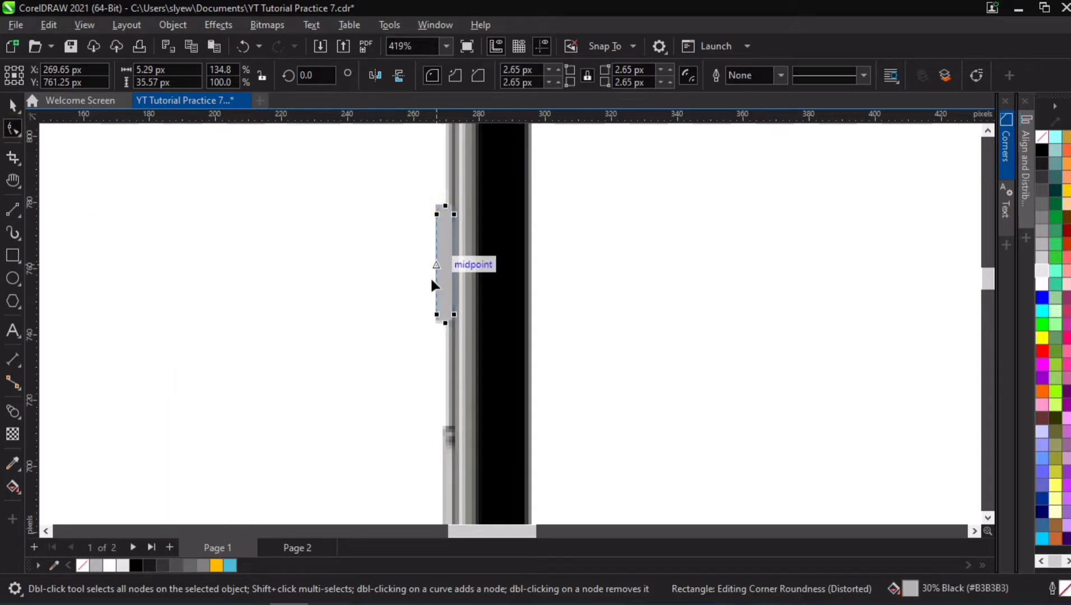
{"action": "left_click", "coordinate": [366, 279]}
{"action": "left_click", "coordinate": [446, 251]}
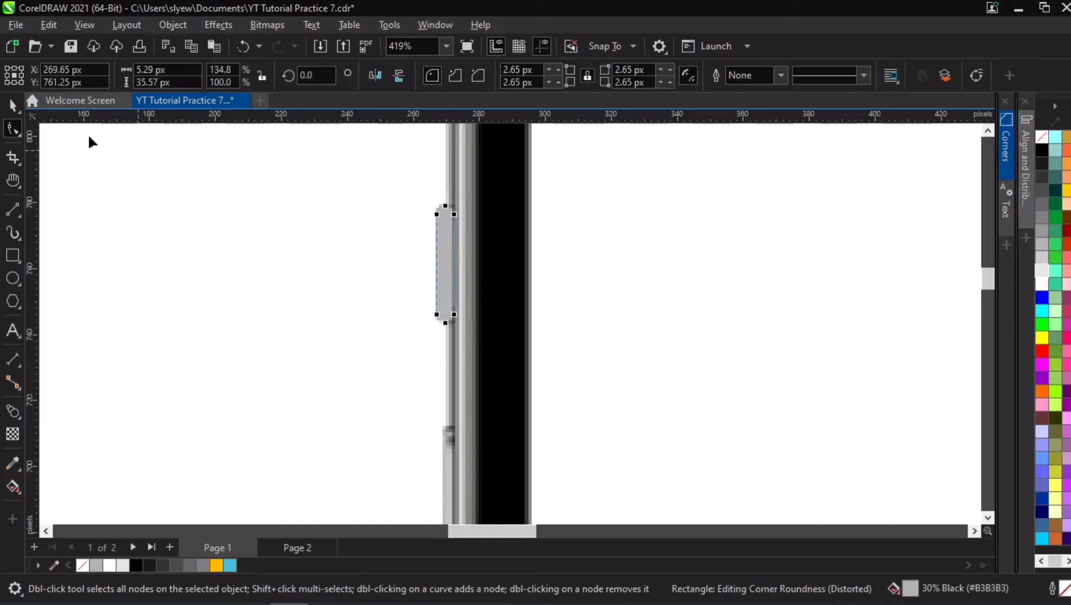
Step: Change the side-button rectangle's fill to a fountain fill running from black to white
{"action": "left_click", "coordinate": [12, 105]}
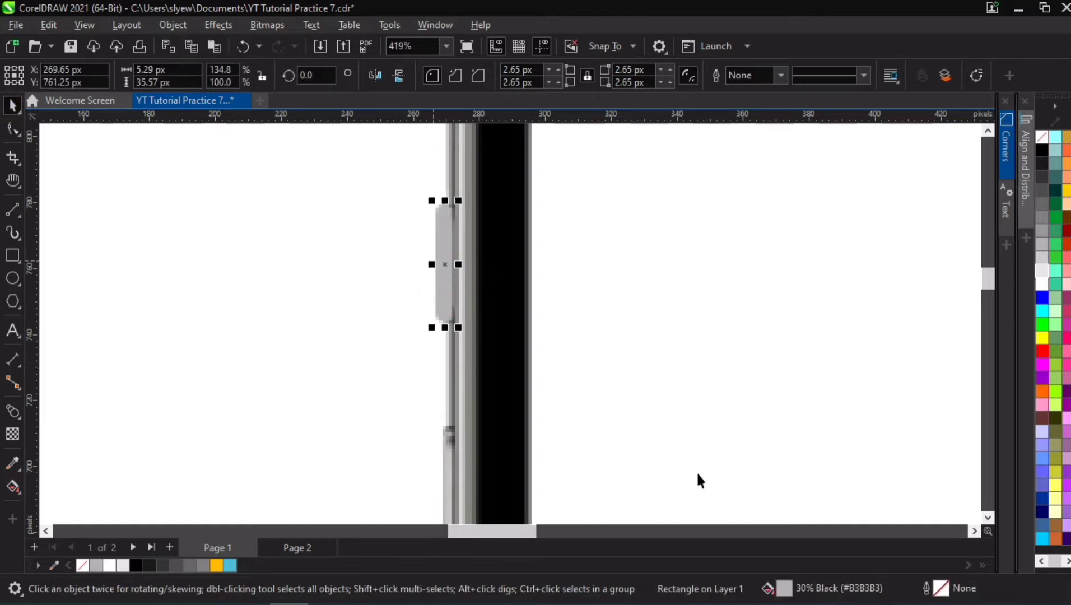
{"action": "double_click", "coordinate": [784, 589]}
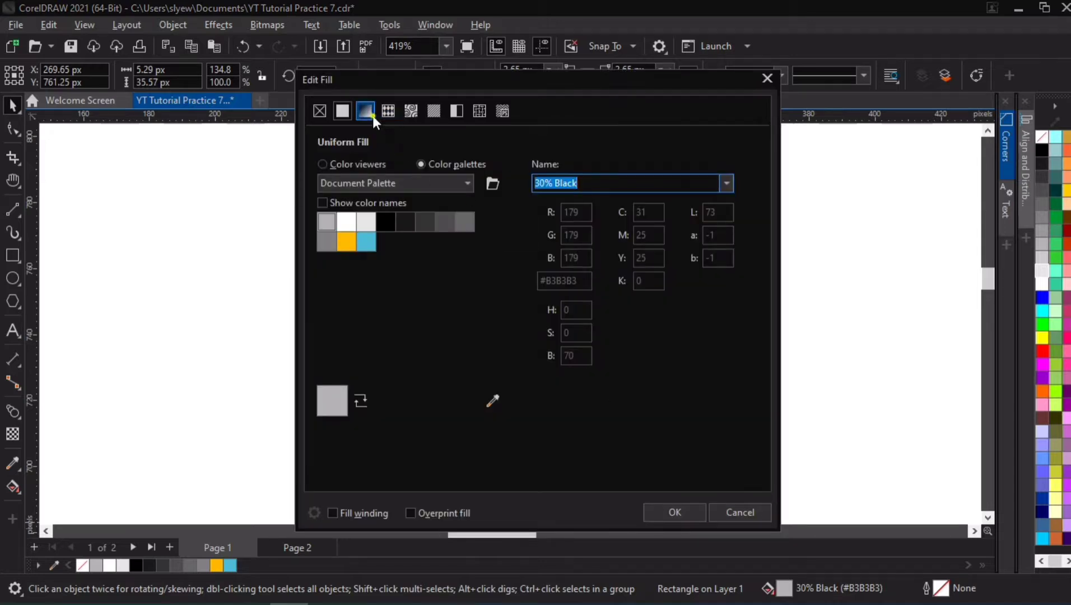
{"action": "left_click", "coordinate": [366, 111]}
{"action": "left_click_drag", "start_coordinate": [424, 78], "coordinate": [750, 87]}
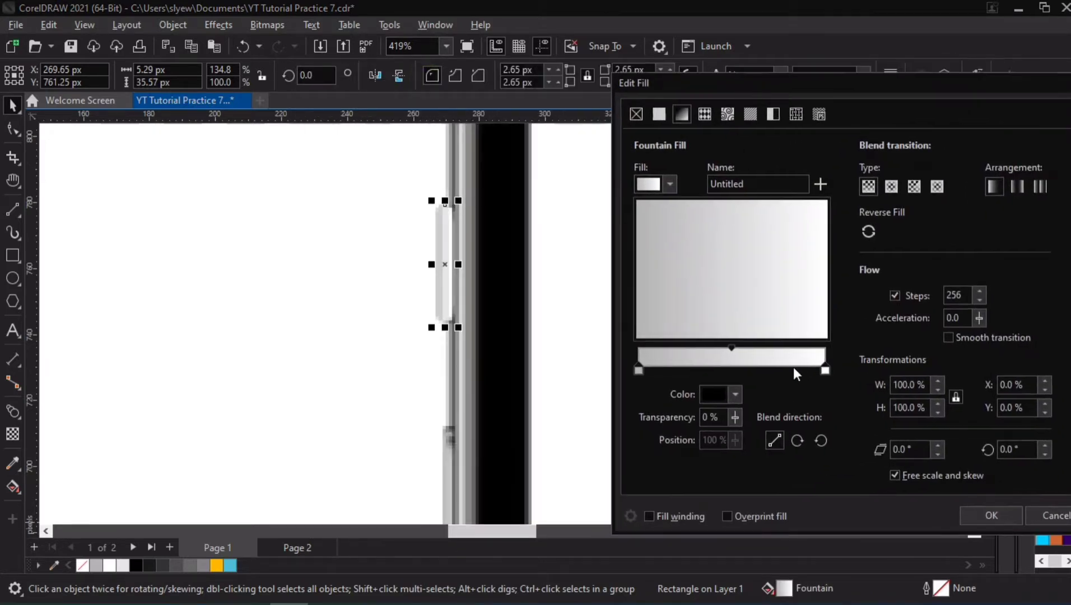
{"action": "left_click", "coordinate": [638, 370]}
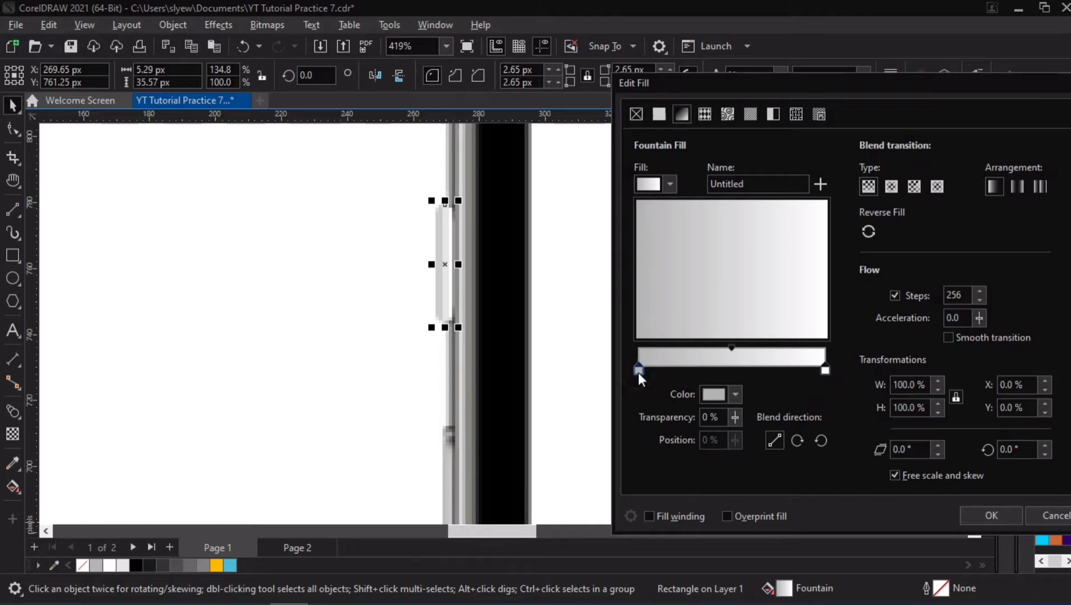
{"action": "left_click", "coordinate": [735, 395]}
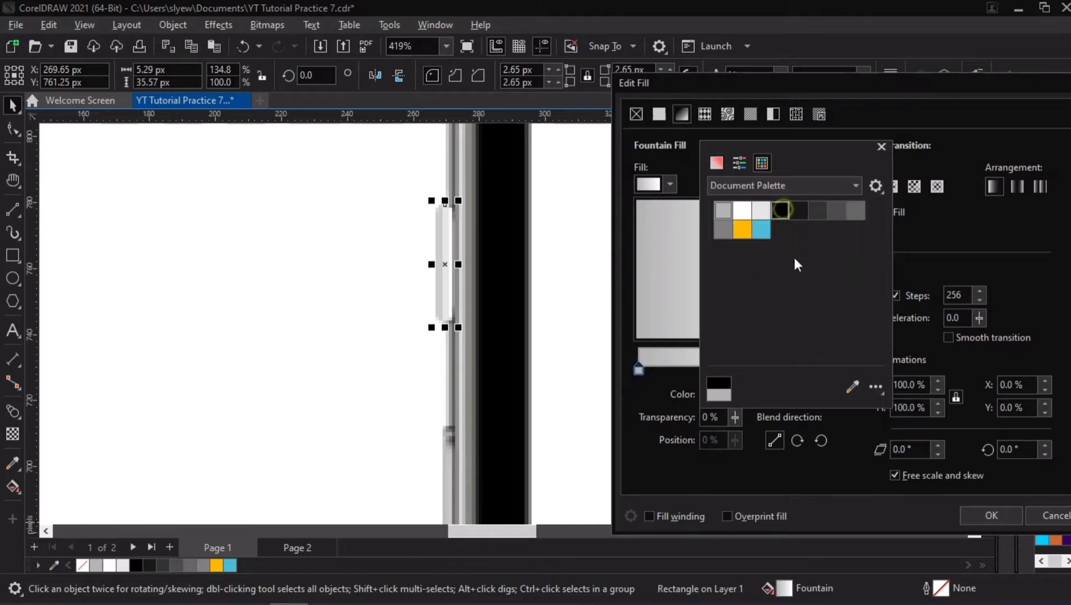
{"action": "left_click", "coordinate": [630, 403]}
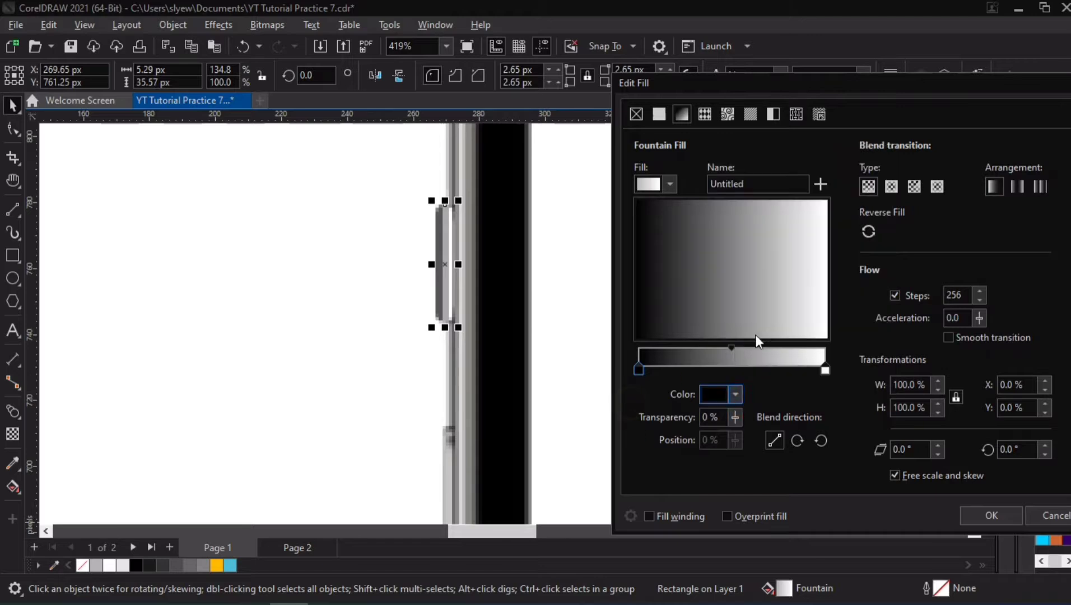
Step: Move the fountain fill's midpoint to 9% and rotate the gradient to 271.5° so the button's dark end is at its top
{"action": "mouse_move", "coordinate": [739, 307]}
{"action": "left_mouse_down"}
{"action": "mouse_move", "coordinate": [672, 279]}
{"action": "mouse_move", "coordinate": [725, 307]}
{"action": "left_mouse_up"}
{"action": "left_click_drag", "start_coordinate": [734, 348], "coordinate": [656, 346]}
{"action": "left_click_drag", "start_coordinate": [745, 249], "coordinate": [732, 281]}
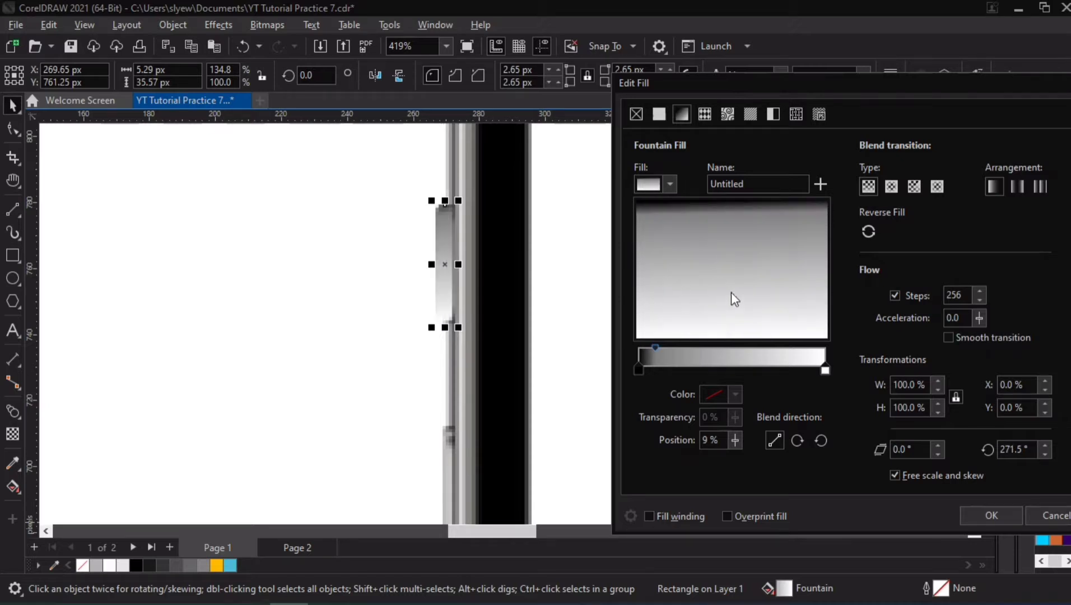
{"action": "left_click", "coordinate": [999, 508]}
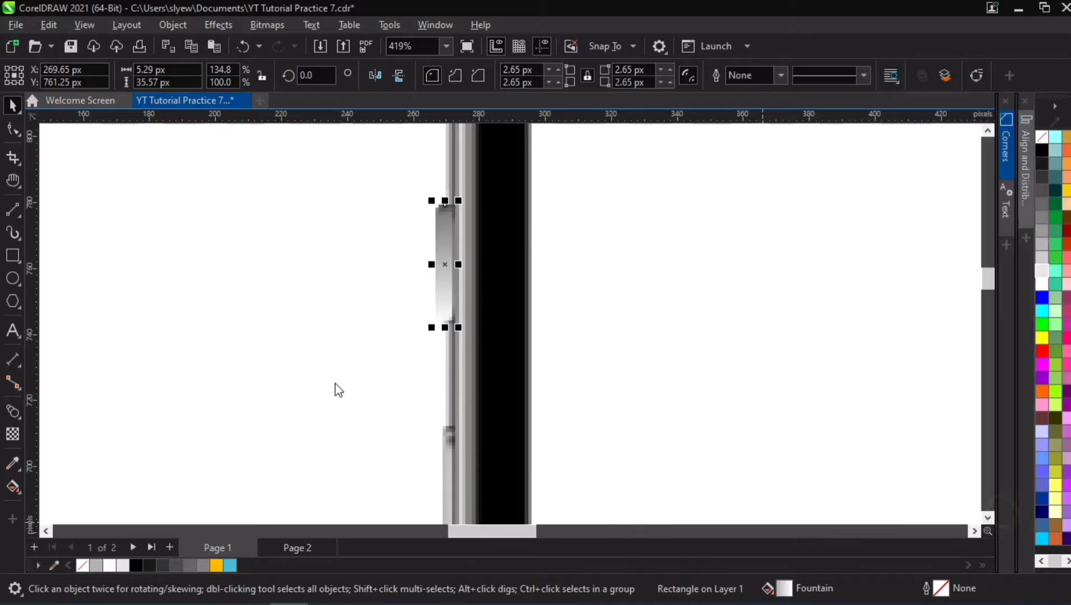
{"action": "left_click", "coordinate": [314, 364]}
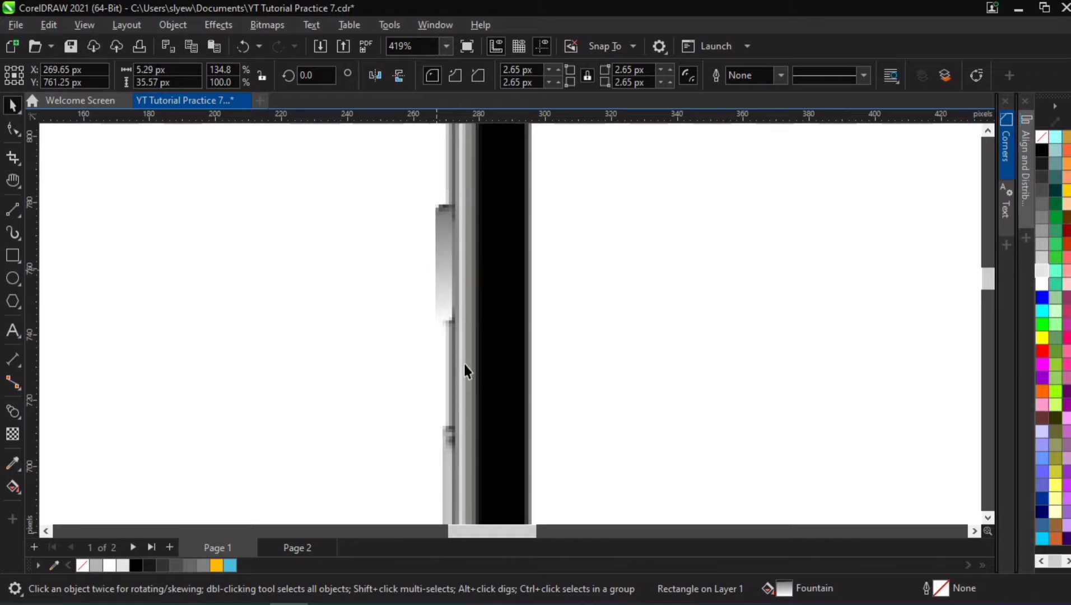
Step: Copy the side button straight down over the second left-side button and stretch the copy's lower end to about 71 px tall
{"action": "left_click_drag", "start_coordinate": [541, 402], "coordinate": [567, 286]}
{"action": "left_click", "coordinate": [449, 181]}
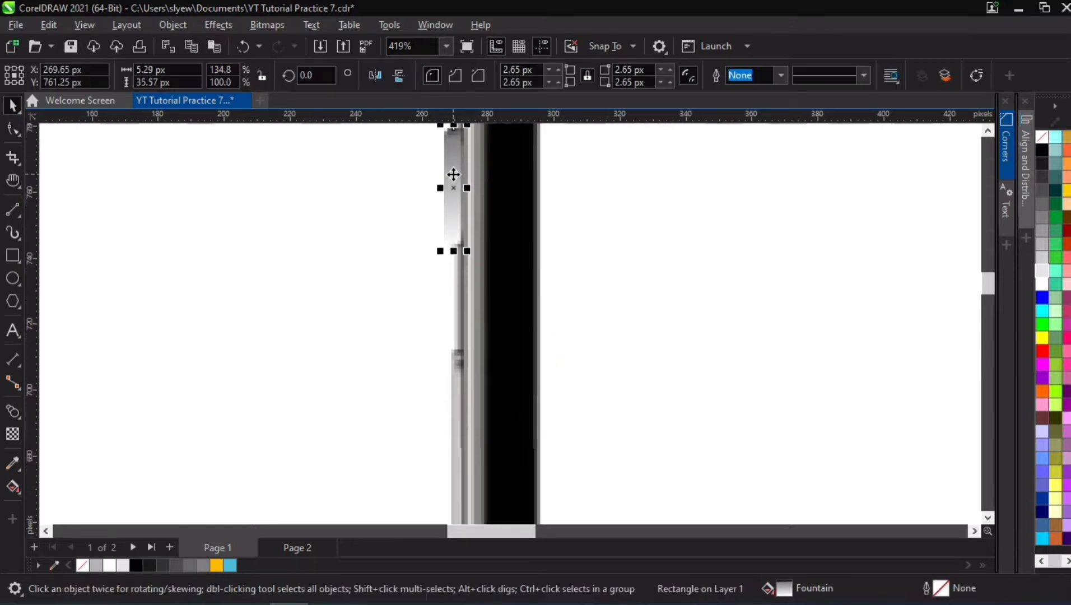
{"action": "left_click_drag", "start_coordinate": [454, 222], "coordinate": [468, 394]}
{"action": "mouse_move", "coordinate": [989, 279]}
{"action": "left_mouse_down"}
{"action": "mouse_move", "coordinate": [988, 301]}
{"action": "mouse_move", "coordinate": [986, 291]}
{"action": "left_mouse_up"}
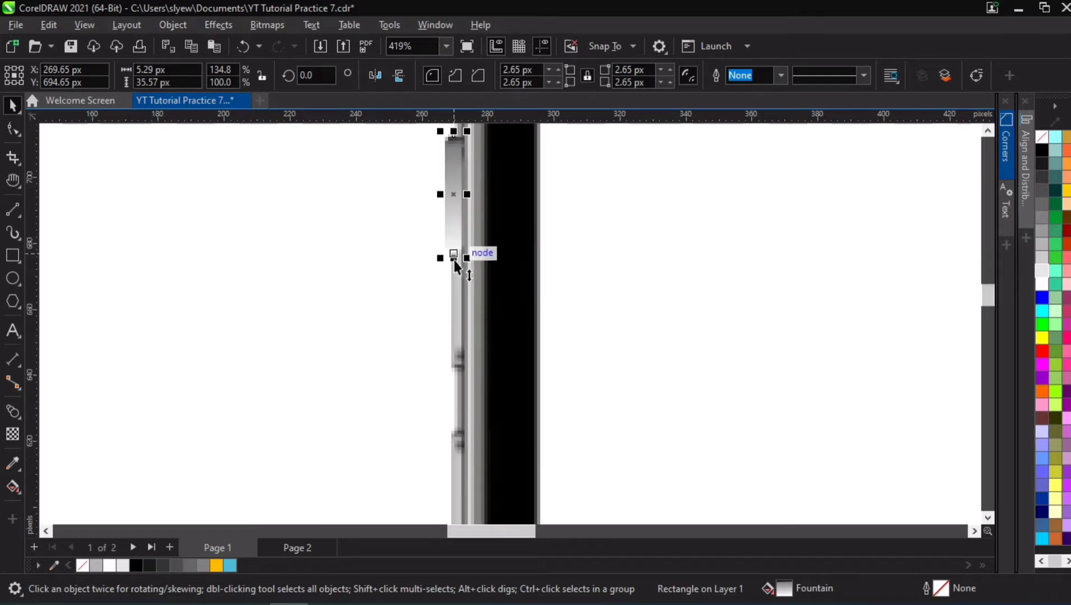
{"action": "left_click_drag", "start_coordinate": [454, 259], "coordinate": [471, 377]}
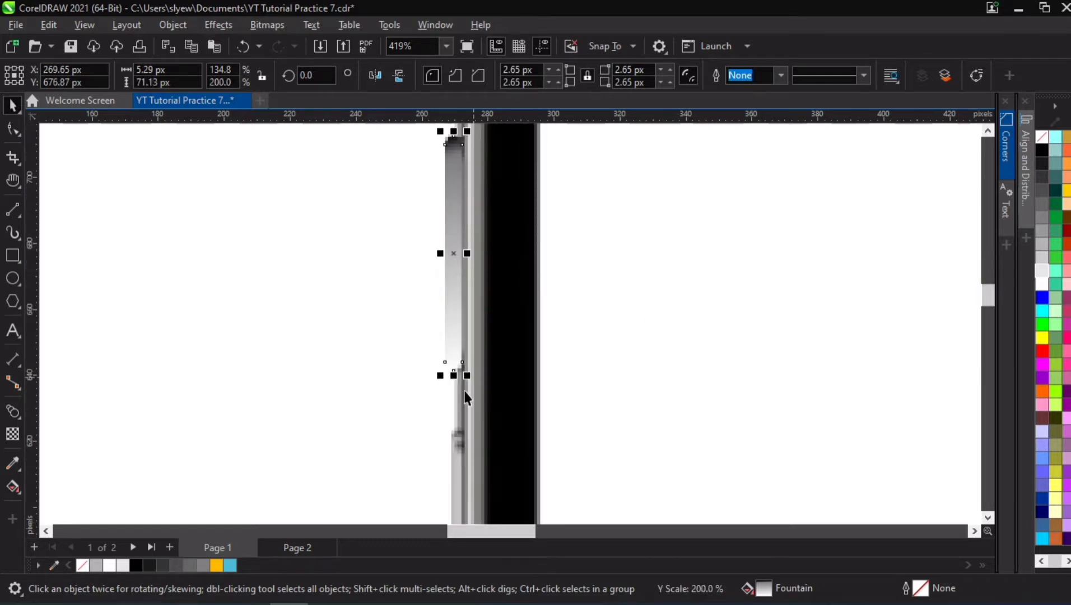
Step: Copy the 71 px side button straight down over the phone's third left-side button
{"action": "mouse_move", "coordinate": [987, 294]}
{"action": "left_mouse_down"}
{"action": "mouse_move", "coordinate": [986, 310]}
{"action": "mouse_move", "coordinate": [983, 292]}
{"action": "left_mouse_up"}
{"action": "scroll", "coordinate": [438, 312], "scroll_direction": "down", "scroll_amount": 2}
{"action": "scroll", "coordinate": [437, 305], "scroll_direction": "down", "scroll_amount": 3}
{"action": "left_click_drag", "start_coordinate": [442, 243], "coordinate": [451, 370]}
{"action": "left_click", "coordinate": [319, 281]}
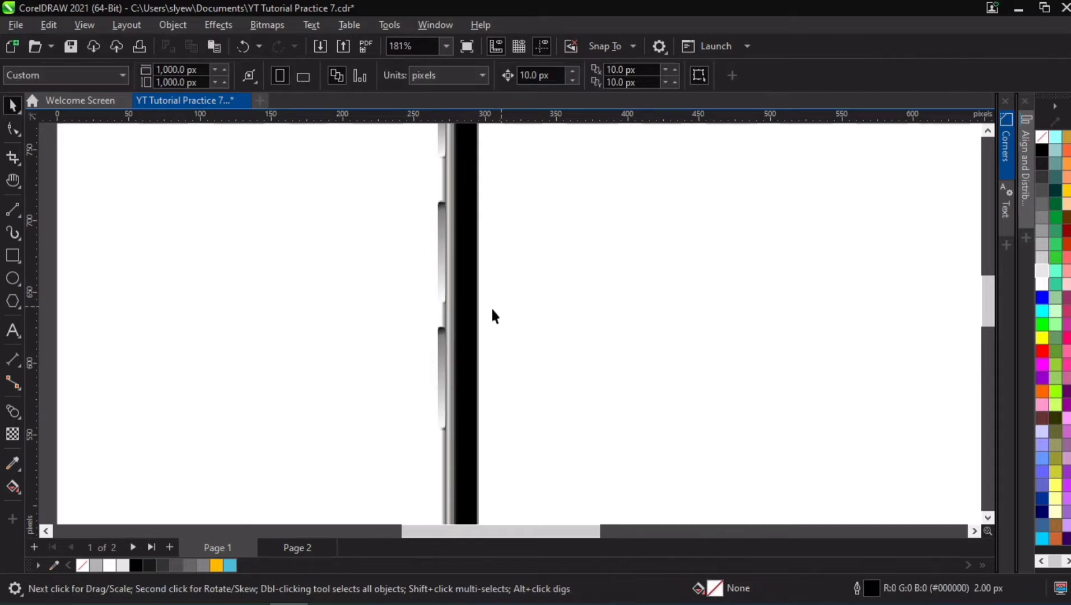
Step: Group the two long left-side buttons, and group that pair with the short button above them
{"action": "left_click", "coordinate": [442, 343]}
{"action": "left_click", "coordinate": [438, 259], "text": "shift"}
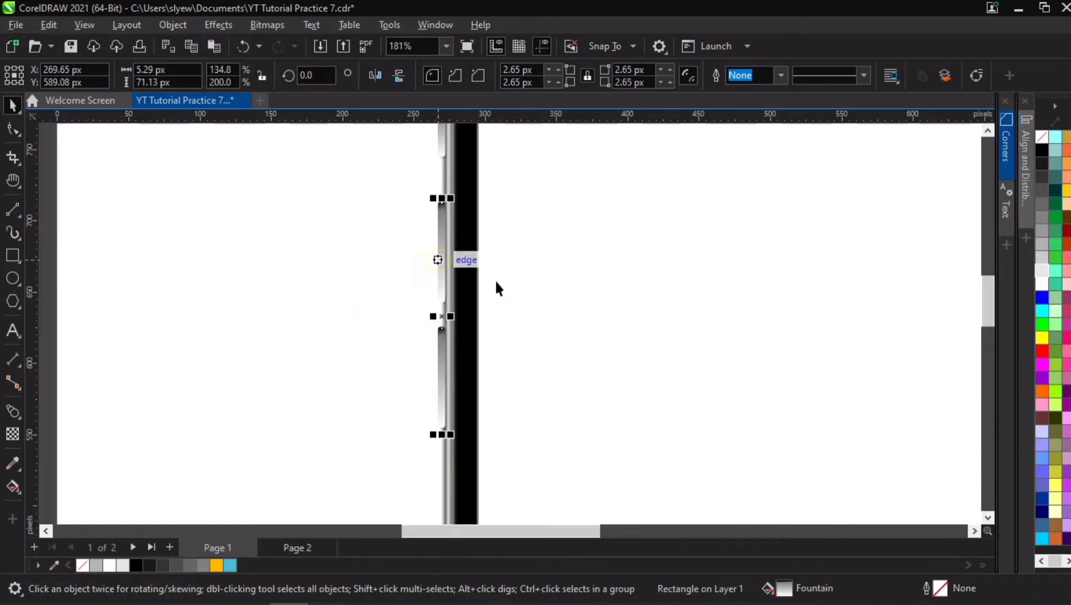
{"action": "key", "text": "ctrl+g"}
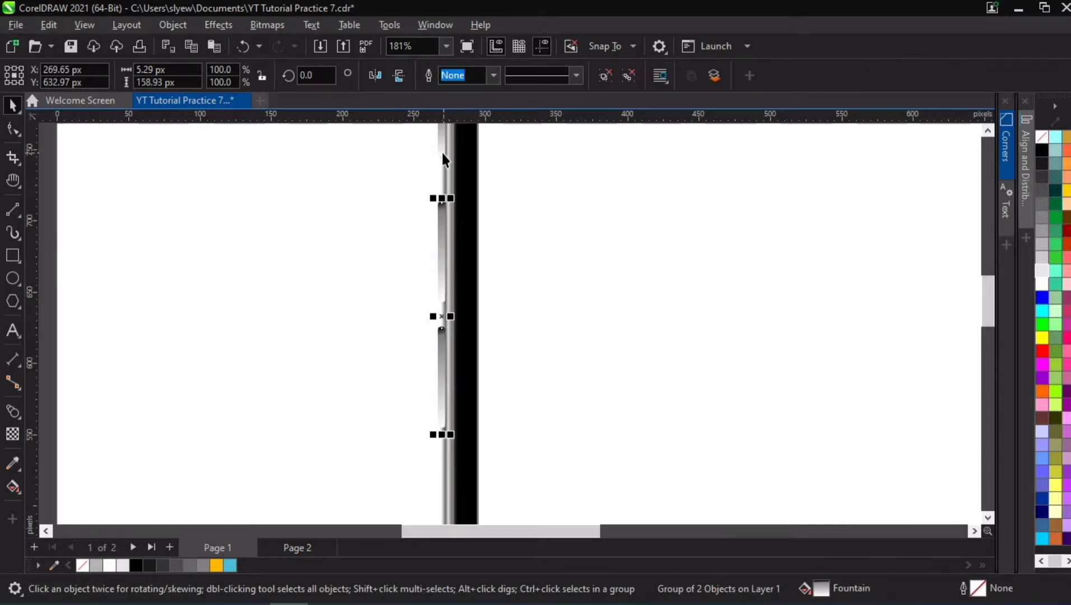
{"action": "left_click", "coordinate": [441, 156], "text": "shift"}
{"action": "key", "text": "ctrl+g"}
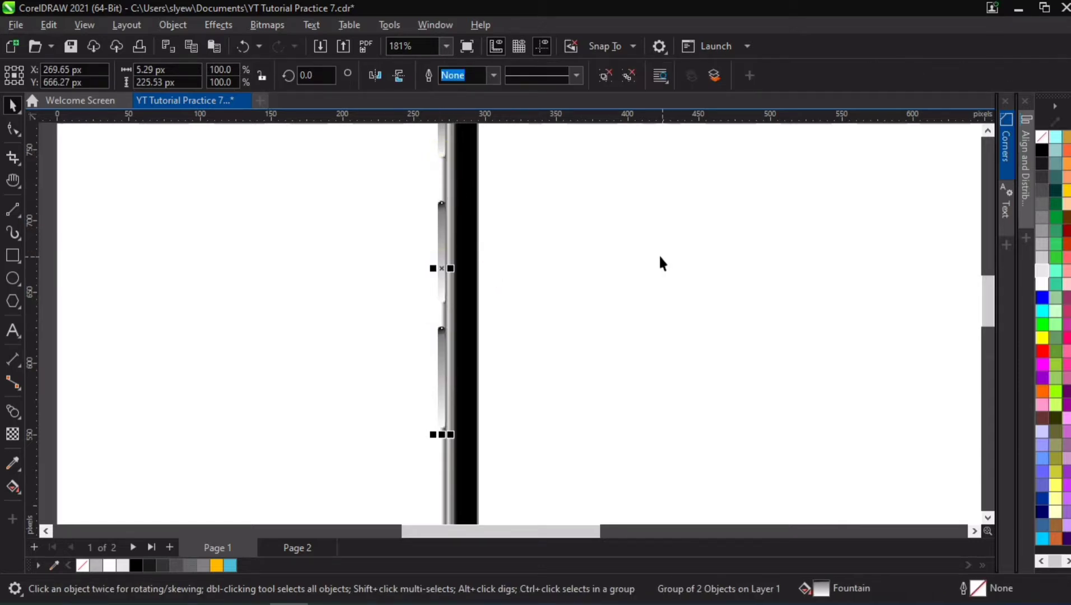
Step: Copy the lowest left-side button out of the group to the phone's right edge, aligned with the top of the right-side button
{"action": "scroll", "coordinate": [654, 251], "scroll_direction": "down", "scroll_amount": 2}
{"action": "key", "text": "h"}
{"action": "left_click_drag", "start_coordinate": [749, 331], "coordinate": [514, 327]}
{"action": "key", "text": "space"}
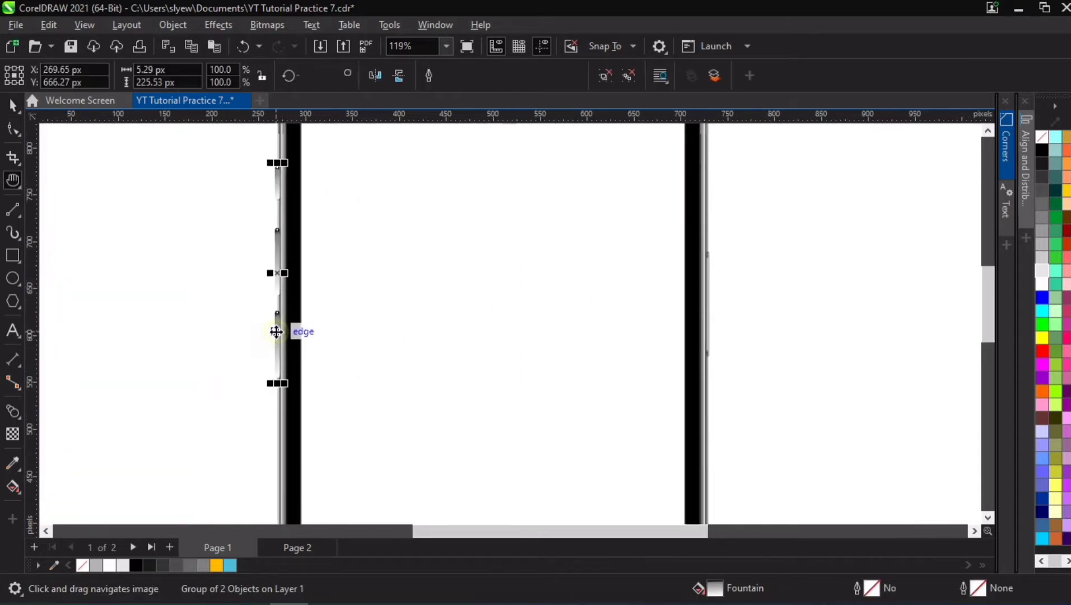
{"action": "left_click", "coordinate": [276, 332], "text": "ctrl"}
{"action": "left_click", "coordinate": [276, 331], "text": "ctrl"}
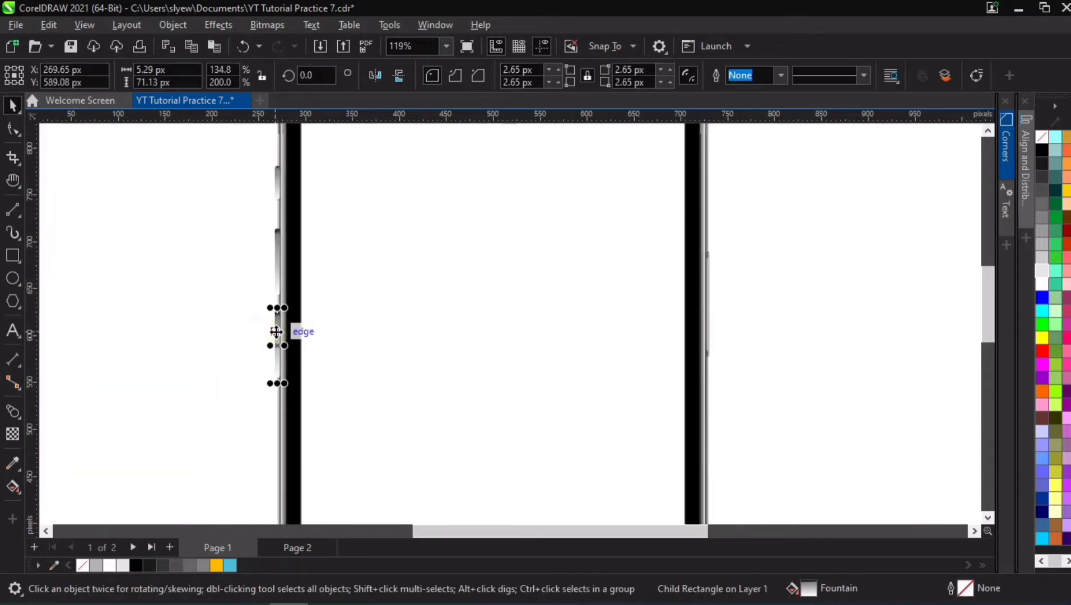
{"action": "left_click_drag", "start_coordinate": [275, 332], "coordinate": [703, 265]}
{"action": "scroll", "coordinate": [707, 283], "scroll_direction": "up", "scroll_amount": 2}
{"action": "scroll", "coordinate": [714, 358], "scroll_direction": "down", "scroll_amount": 1}
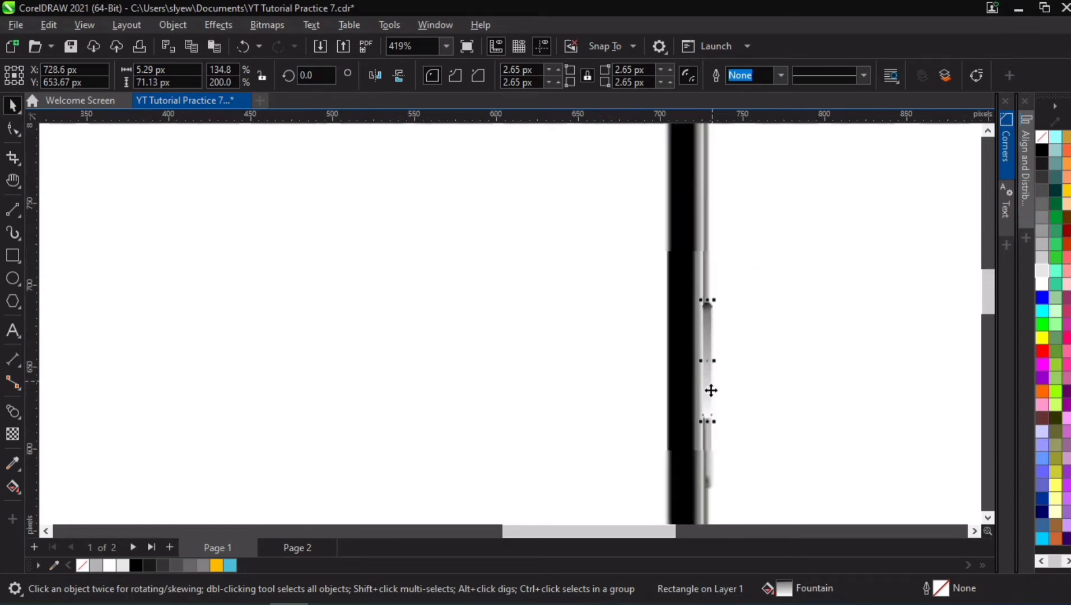
Step: Lengthen the right-side button downward to about 113 px and mirror it vertically so its dark end is at the bottom
{"action": "left_click_drag", "start_coordinate": [708, 424], "coordinate": [739, 490]}
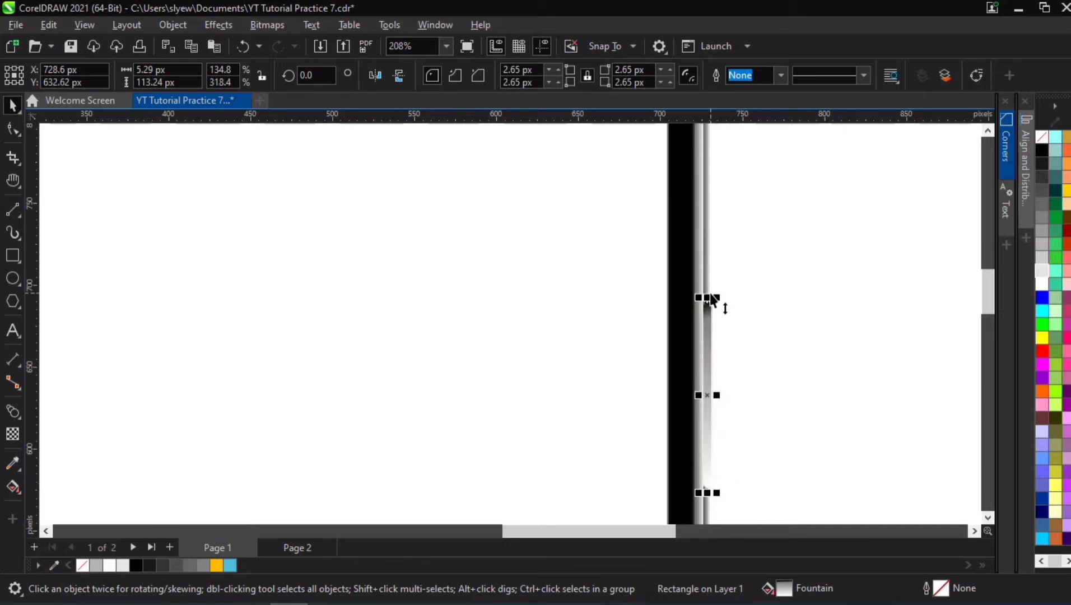
{"action": "left_click_drag", "start_coordinate": [710, 294], "coordinate": [712, 343]}
{"action": "left_click_drag", "start_coordinate": [720, 387], "coordinate": [720, 431]}
{"action": "scroll", "coordinate": [538, 370], "scroll_direction": "down", "scroll_amount": 4}
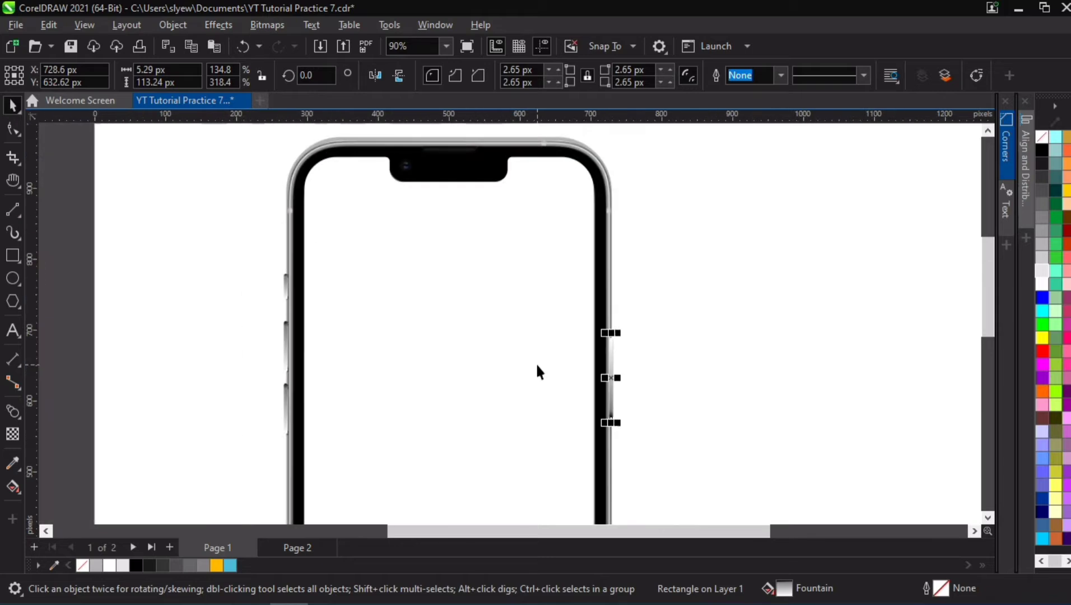
{"action": "left_click", "coordinate": [686, 307]}
{"action": "scroll", "coordinate": [610, 344], "scroll_direction": "up", "scroll_amount": 3}
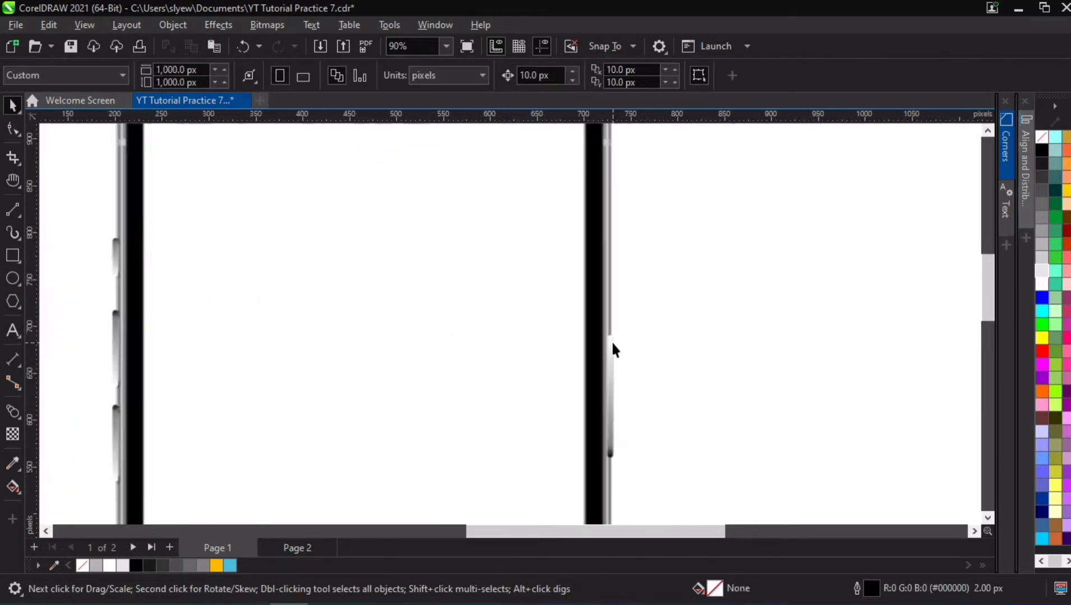
Step: Change the white end colour of the right-side button's fountain fill to 10% Black (#E6E6E6)
{"action": "left_click", "coordinate": [610, 342]}
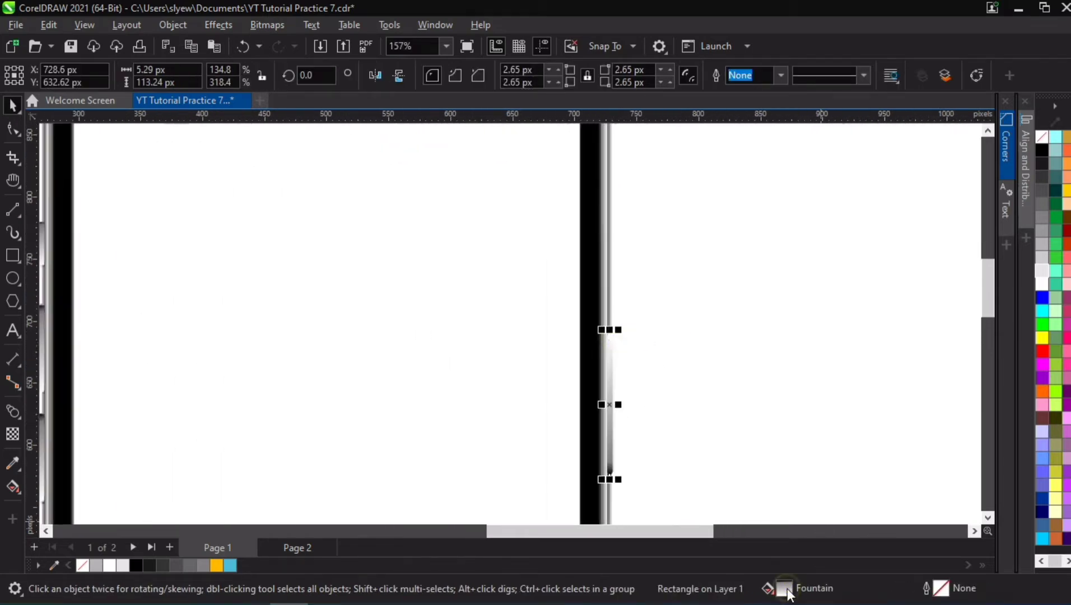
{"action": "double_click", "coordinate": [785, 589]}
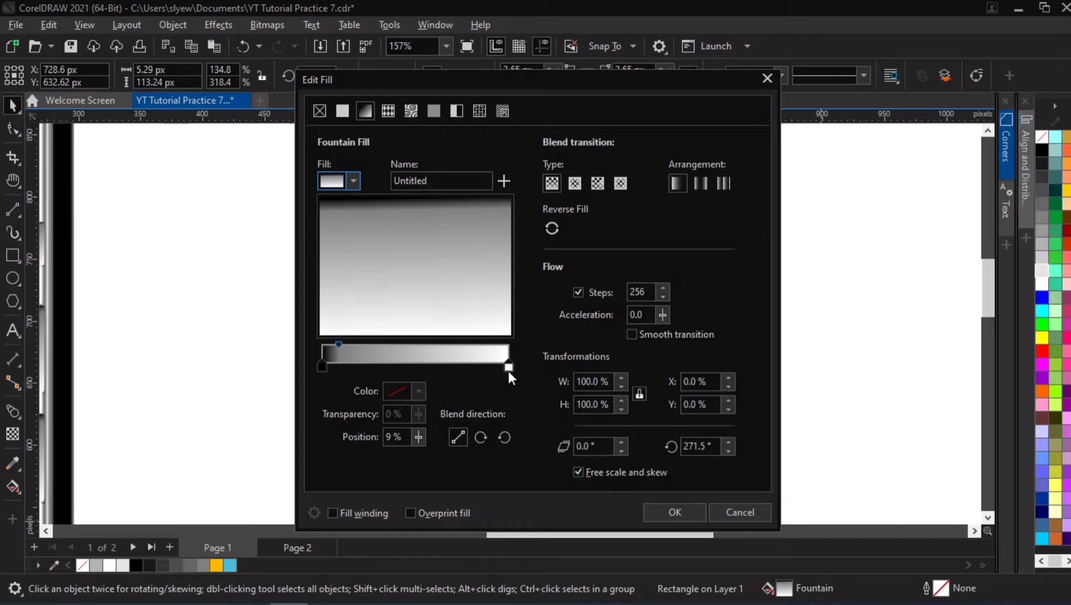
{"action": "left_click", "coordinate": [509, 366]}
{"action": "left_click", "coordinate": [415, 390]}
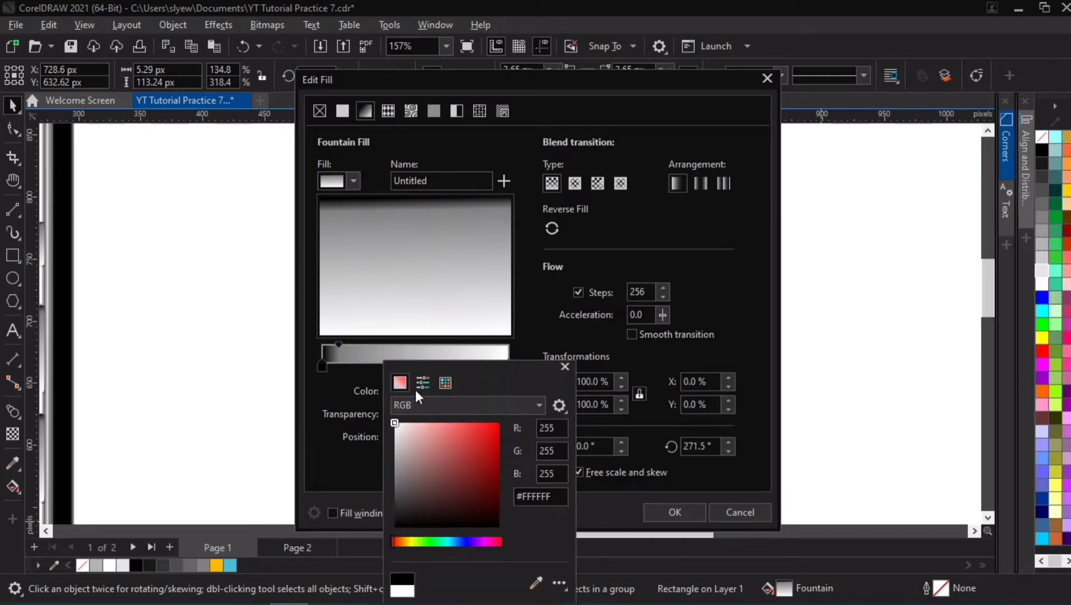
{"action": "left_click", "coordinate": [536, 582]}
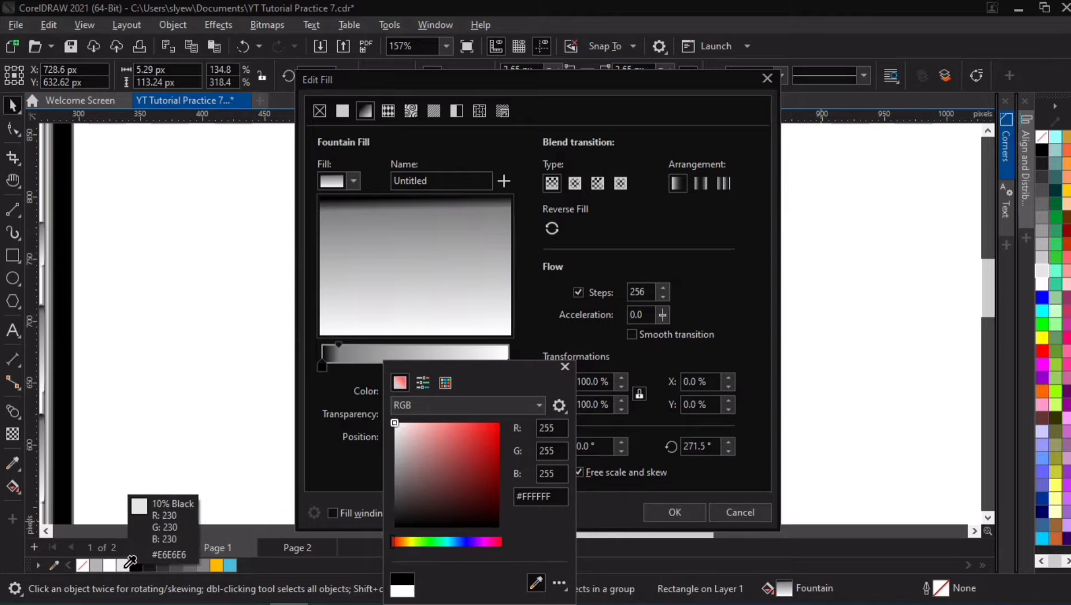
{"action": "left_click", "coordinate": [123, 566]}
{"action": "left_click", "coordinate": [675, 511]}
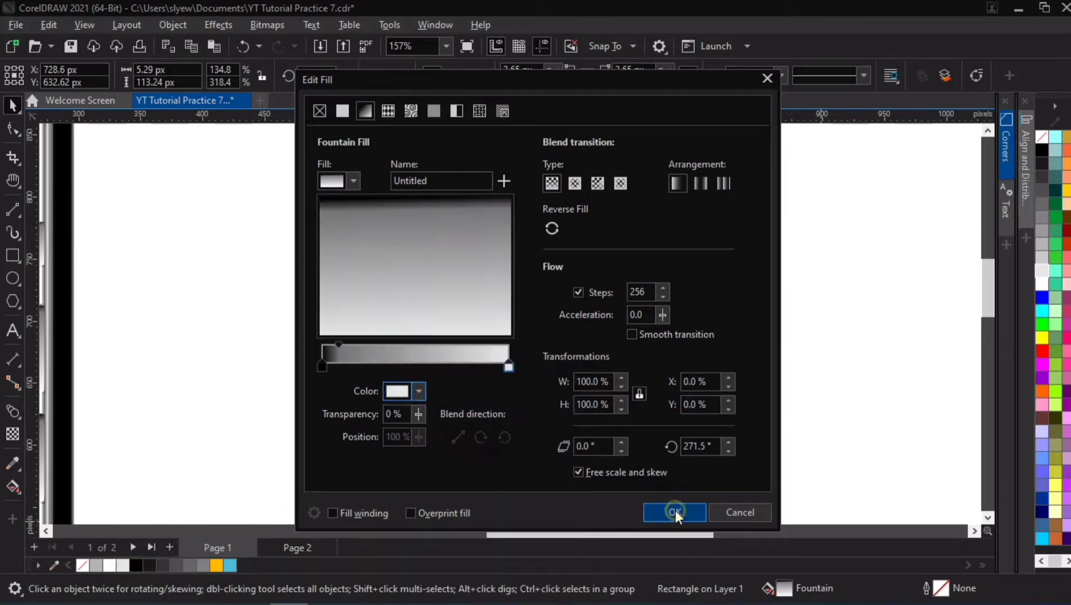
{"action": "left_click", "coordinate": [675, 512]}
{"action": "scroll", "coordinate": [374, 453], "scroll_direction": "down", "scroll_amount": 2}
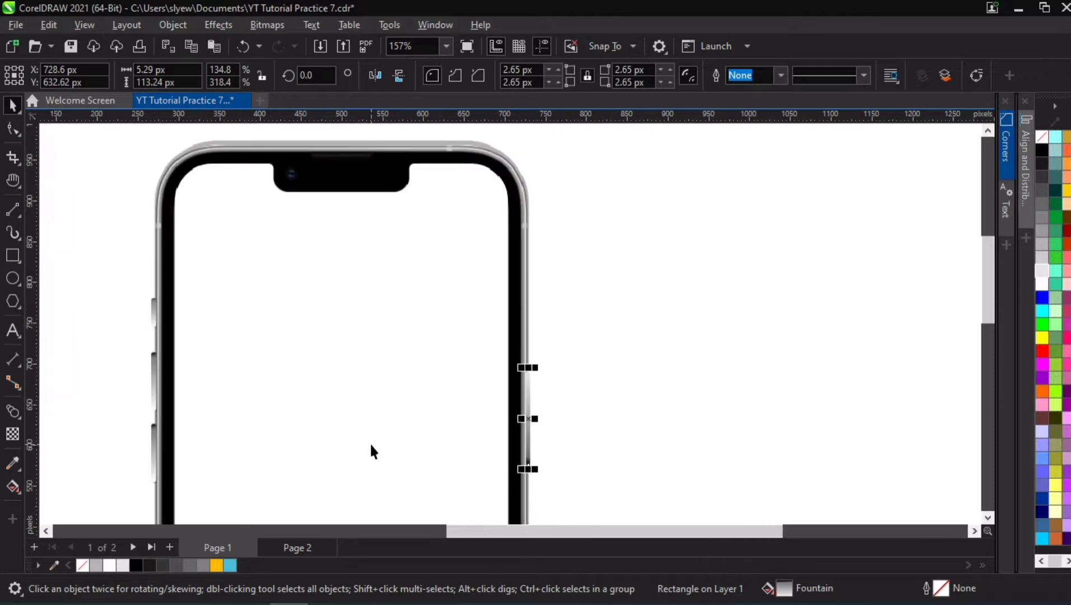
Step: Change the white end colour of the grouped left-side buttons' fountain fill to 10% Black
{"action": "left_click", "coordinate": [159, 327]}
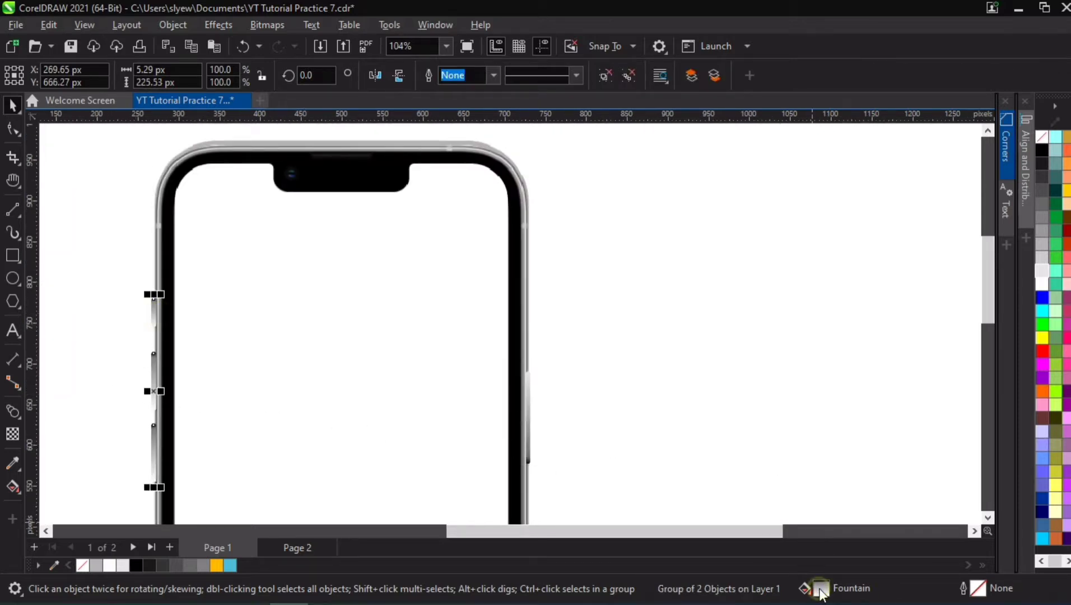
{"action": "double_click", "coordinate": [819, 593]}
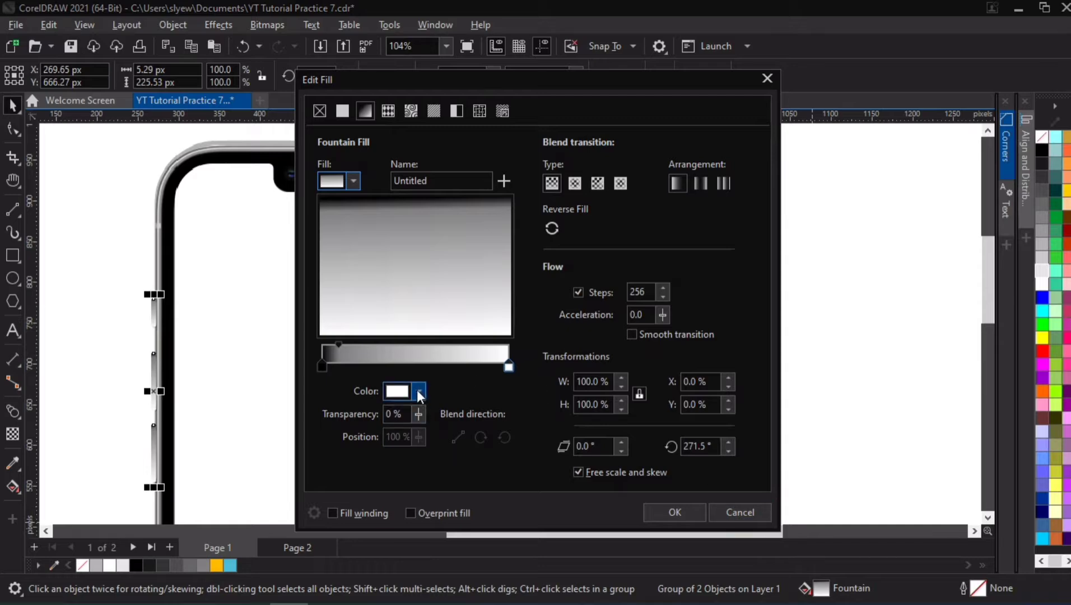
{"action": "left_click", "coordinate": [419, 391]}
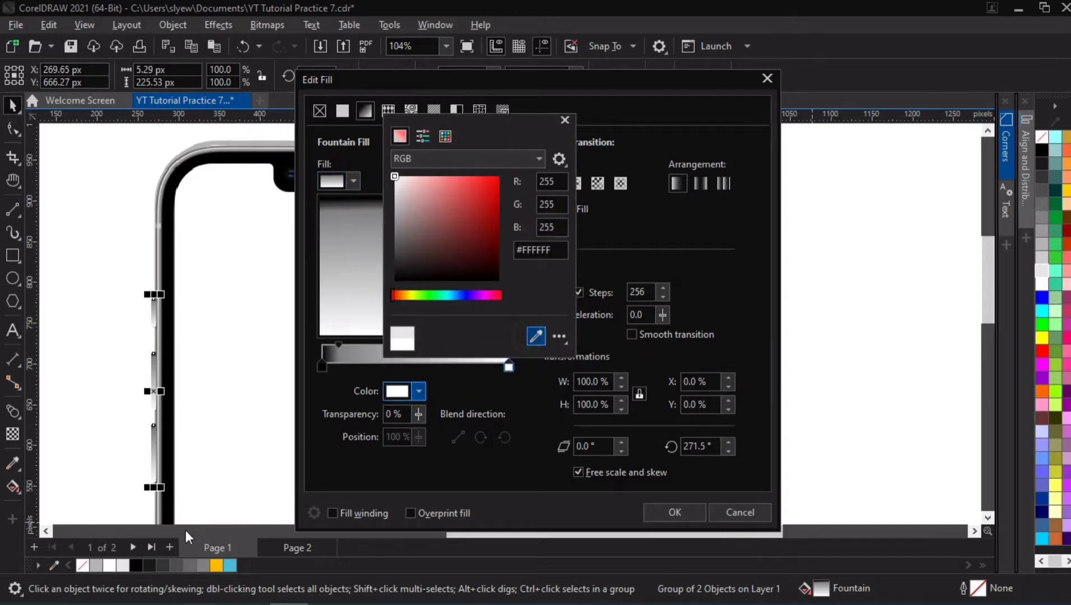
{"action": "left_click", "coordinate": [541, 336]}
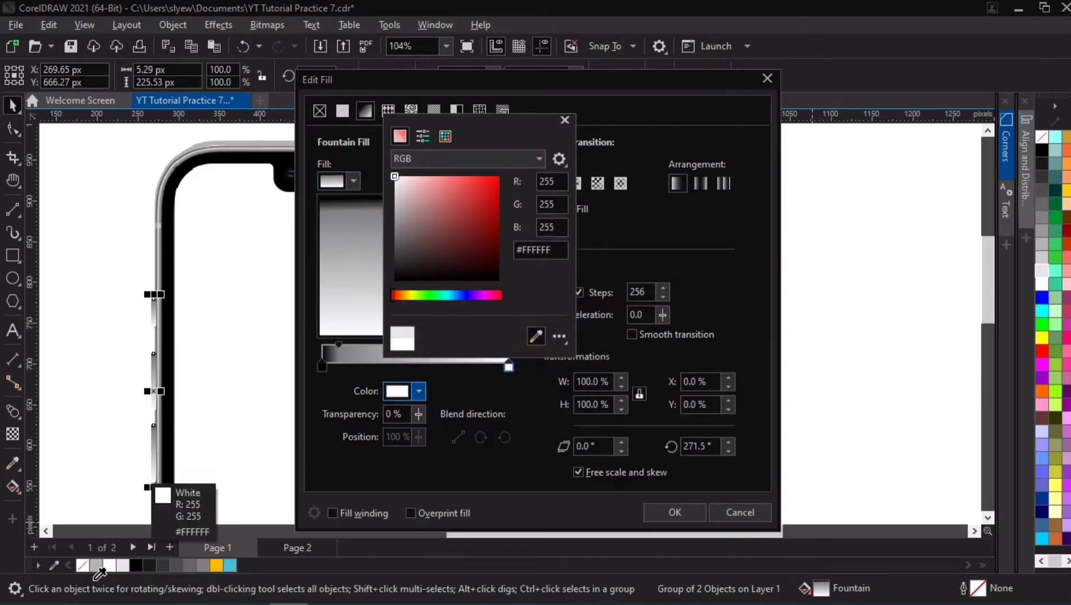
{"action": "left_click", "coordinate": [124, 565]}
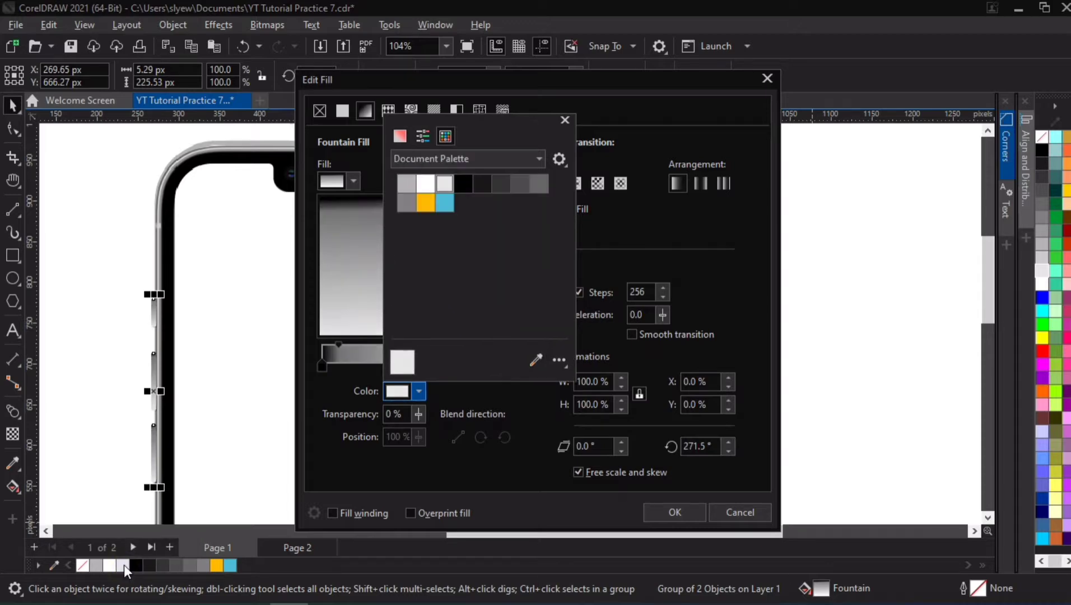
{"action": "left_click", "coordinate": [671, 489]}
{"action": "left_click", "coordinate": [670, 518]}
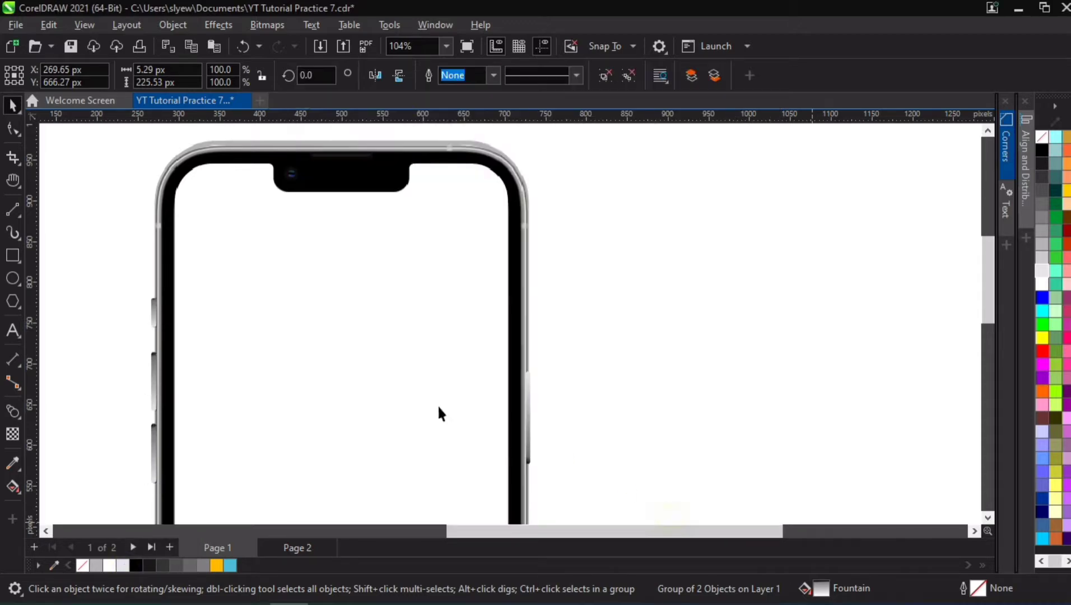
{"action": "scroll", "coordinate": [122, 325], "scroll_direction": "down", "scroll_amount": 2}
{"action": "key", "text": "h"}
{"action": "left_click_drag", "start_coordinate": [283, 390], "coordinate": [468, 309]}
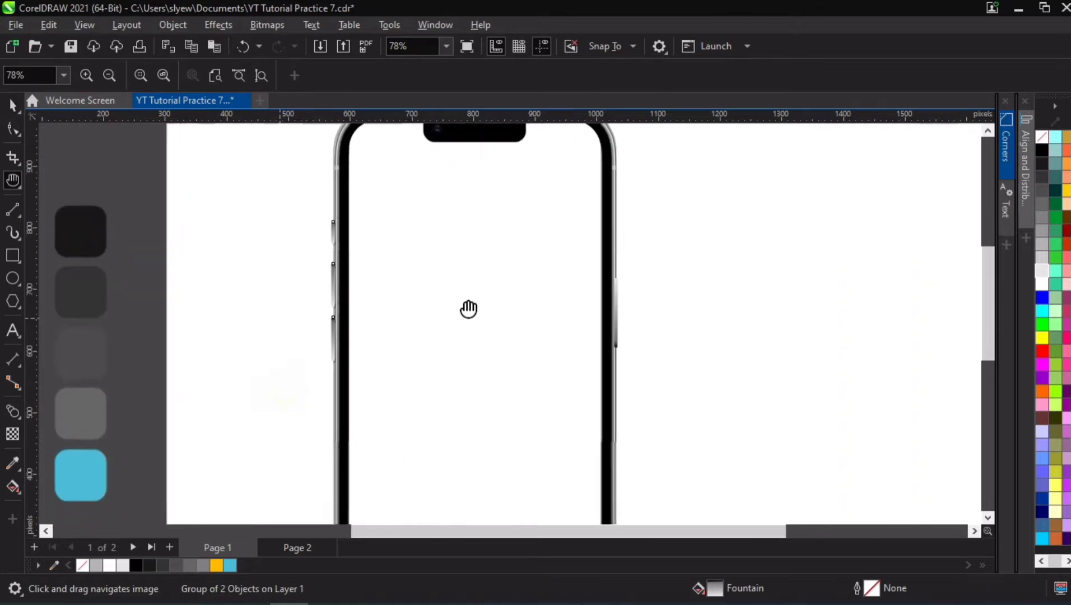
Step: Group the phone's right-side button with the group of left-side buttons
{"action": "key", "text": "space"}
{"action": "left_click", "coordinate": [612, 312]}
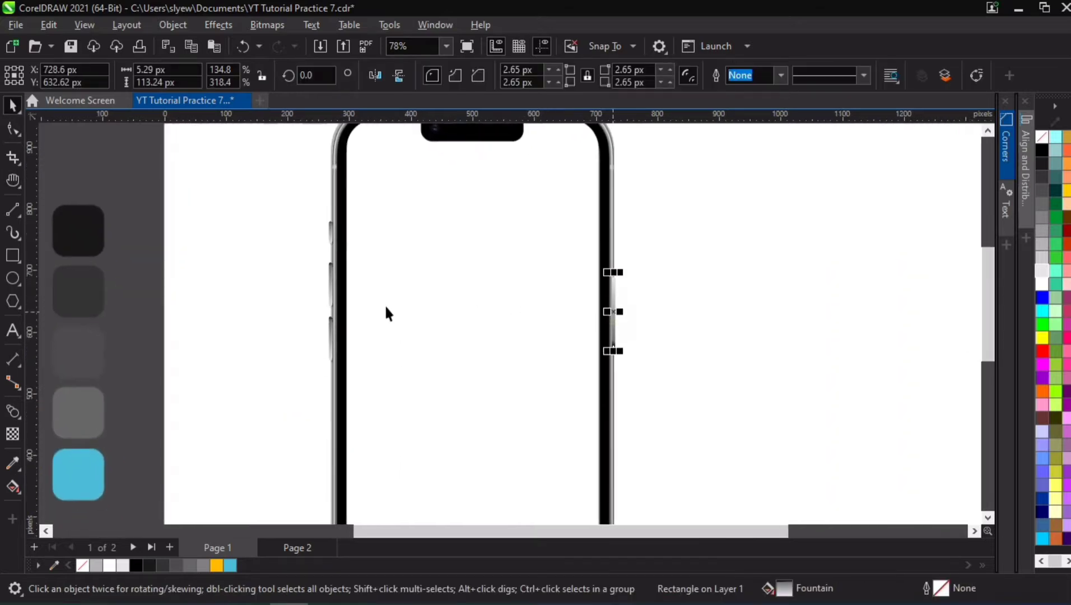
{"action": "left_click", "coordinate": [326, 290], "text": "shift"}
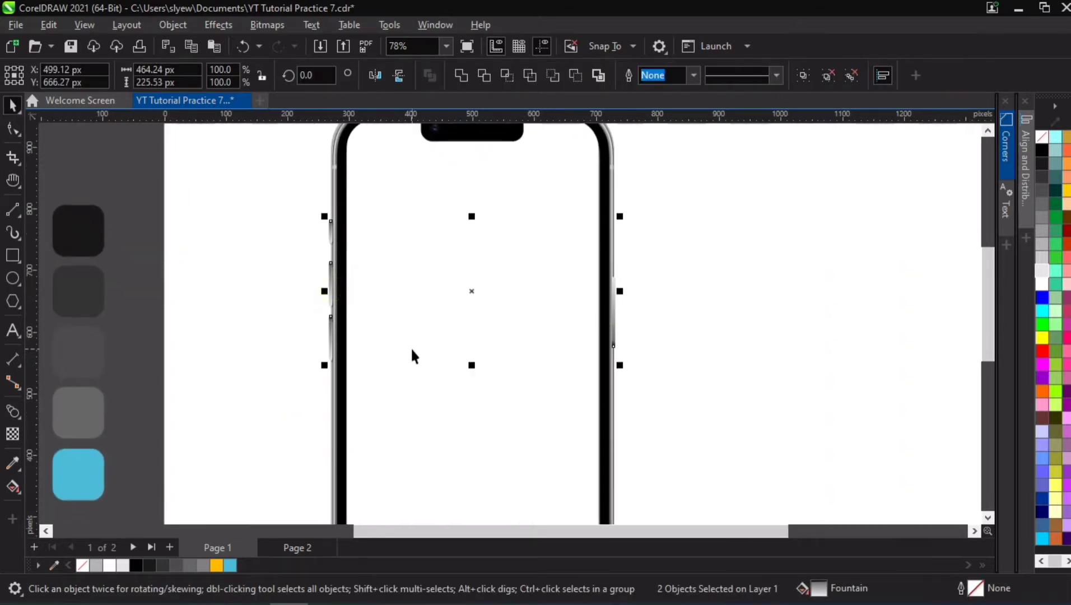
{"action": "key", "text": "ctrl+g"}
{"action": "key", "text": "h"}
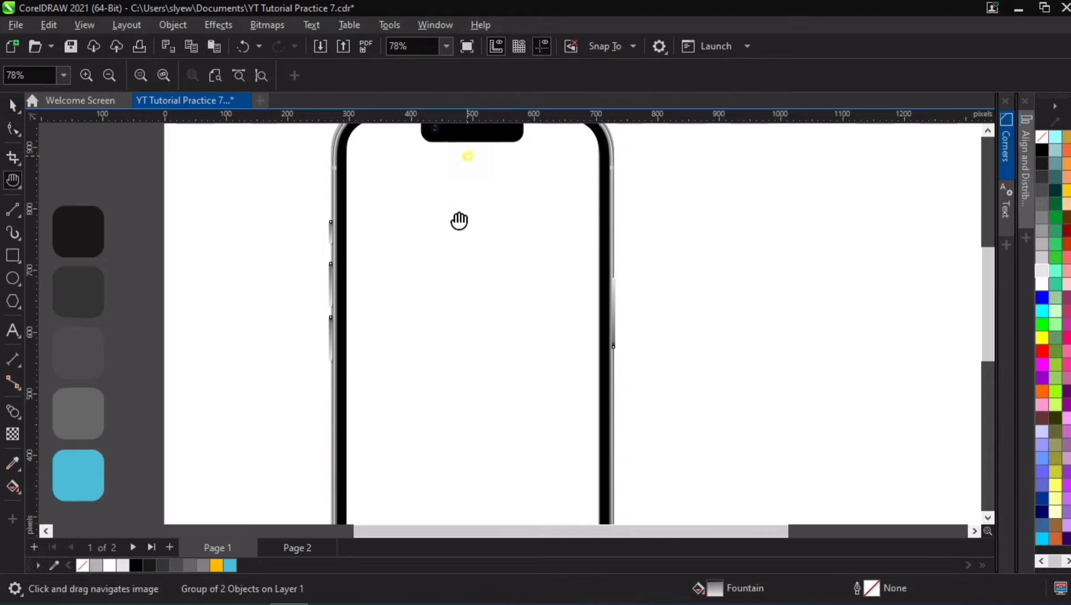
Step: Move the white rounded rectangle beside the page to the far side of the notched screen copy, centred at about X 2190 px
{"action": "left_click_drag", "start_coordinate": [441, 130], "coordinate": [413, 298]}
{"action": "scroll", "coordinate": [413, 298], "scroll_direction": "up", "scroll_amount": 5}
{"action": "scroll", "coordinate": [413, 313], "scroll_direction": "down", "scroll_amount": 4}
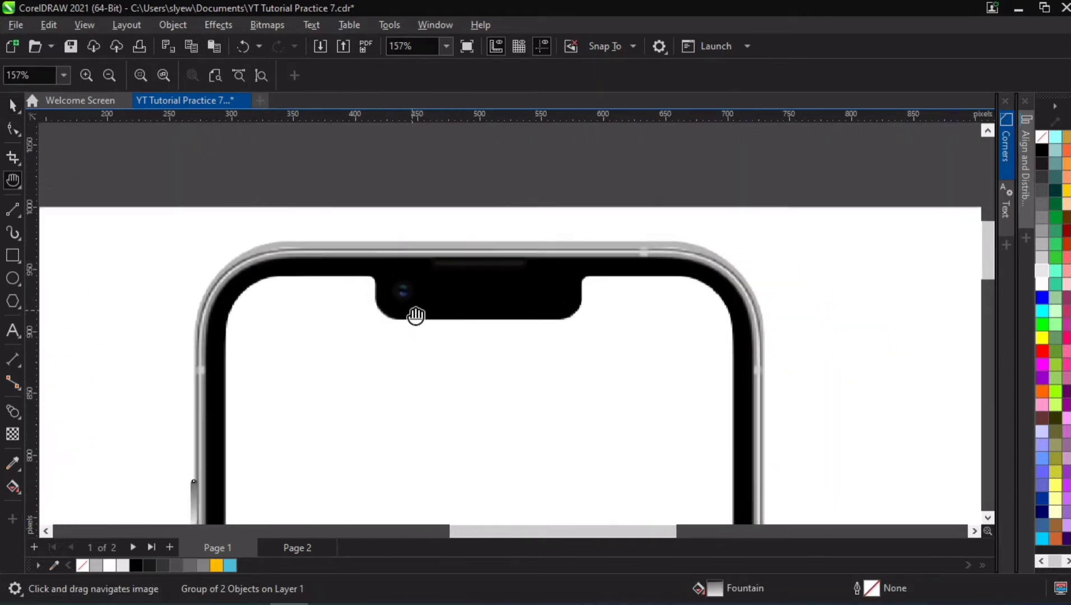
{"action": "scroll", "coordinate": [416, 316], "scroll_direction": "down", "scroll_amount": 6}
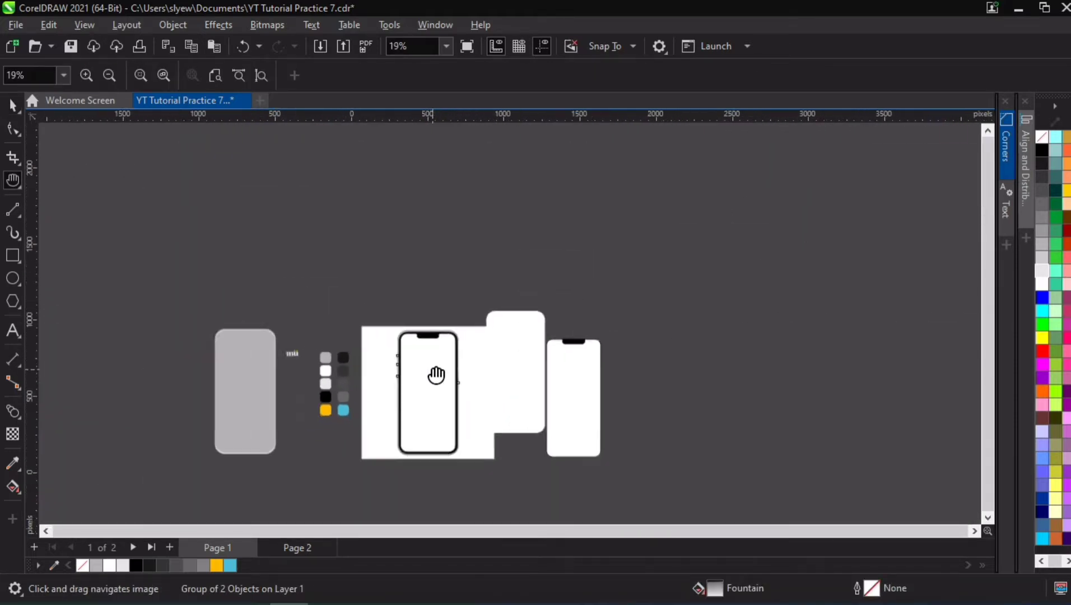
{"action": "key", "text": "space"}
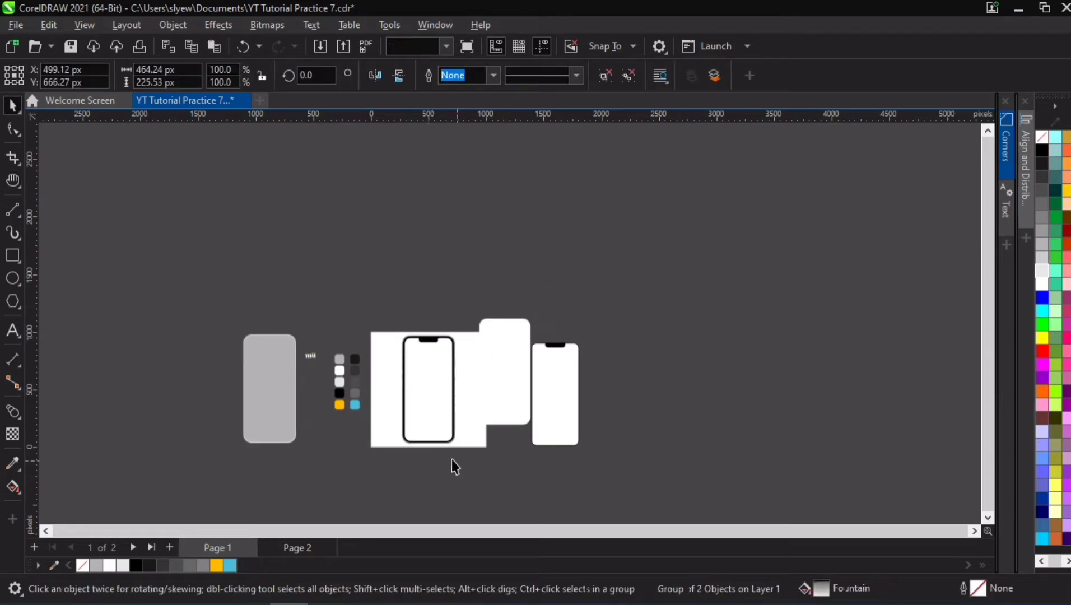
{"action": "left_click", "coordinate": [425, 450]}
{"action": "scroll", "coordinate": [426, 450], "scroll_direction": "up", "scroll_amount": 2}
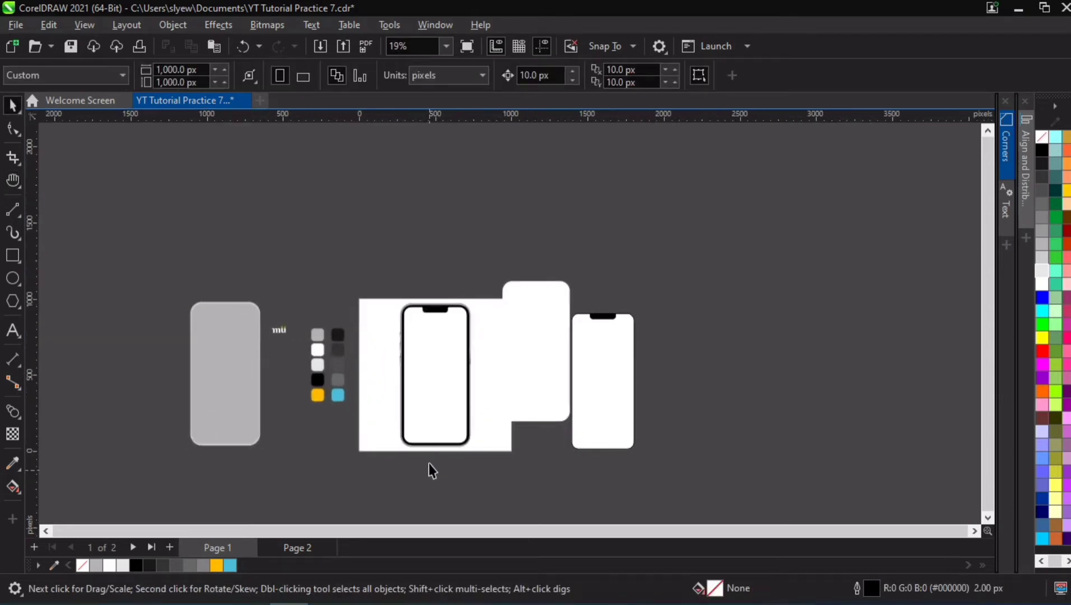
{"action": "key", "text": "space"}
{"action": "left_click_drag", "start_coordinate": [483, 437], "coordinate": [507, 364]}
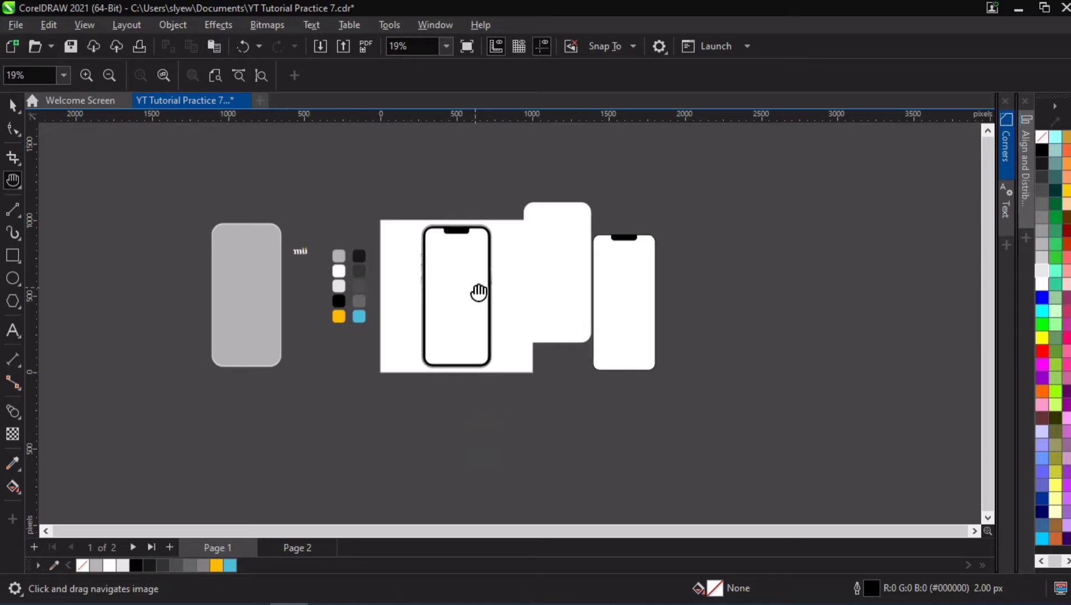
{"action": "left_click_drag", "start_coordinate": [478, 292], "coordinate": [472, 325]}
{"action": "key", "text": "space"}
{"action": "left_click_drag", "start_coordinate": [552, 289], "coordinate": [671, 303]}
Step: Place the camera lens image over the camera in the phone's notch, scaled to about 12 px wide
{"action": "scroll", "coordinate": [539, 343], "scroll_direction": "up", "scroll_amount": 3}
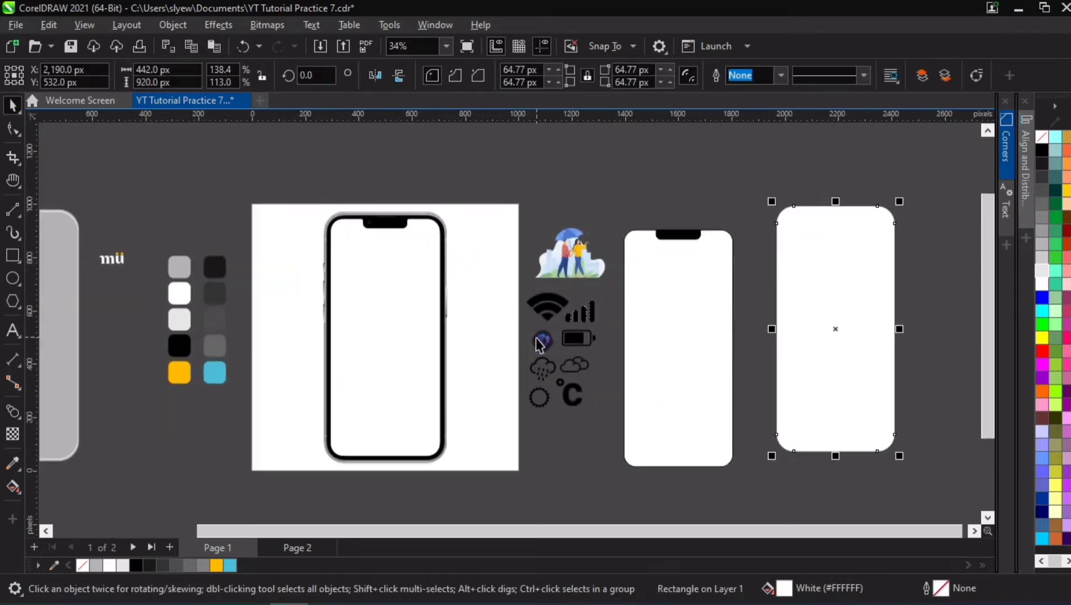
{"action": "mouse_move", "coordinate": [542, 339]}
{"action": "left_mouse_down"}
{"action": "mouse_move", "coordinate": [381, 268]}
{"action": "mouse_move", "coordinate": [366, 242]}
{"action": "left_mouse_up"}
{"action": "scroll", "coordinate": [366, 240], "scroll_direction": "up", "scroll_amount": 4}
{"action": "scroll", "coordinate": [359, 160], "scroll_direction": "up", "scroll_amount": 6}
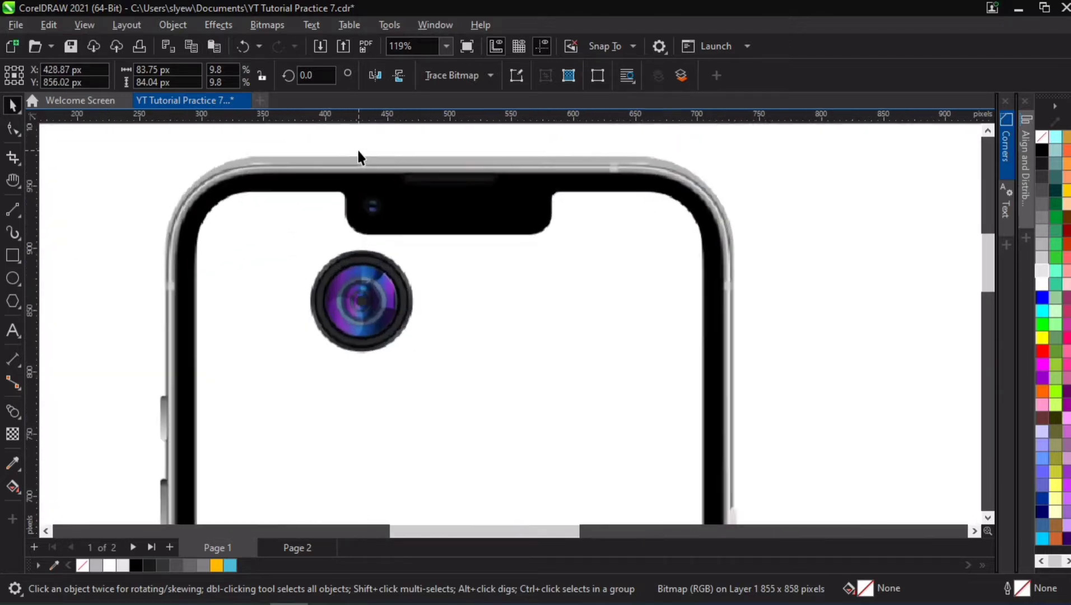
{"action": "left_click_drag", "start_coordinate": [435, 279], "coordinate": [455, 237]}
{"action": "scroll", "coordinate": [379, 226], "scroll_direction": "up", "scroll_amount": 5}
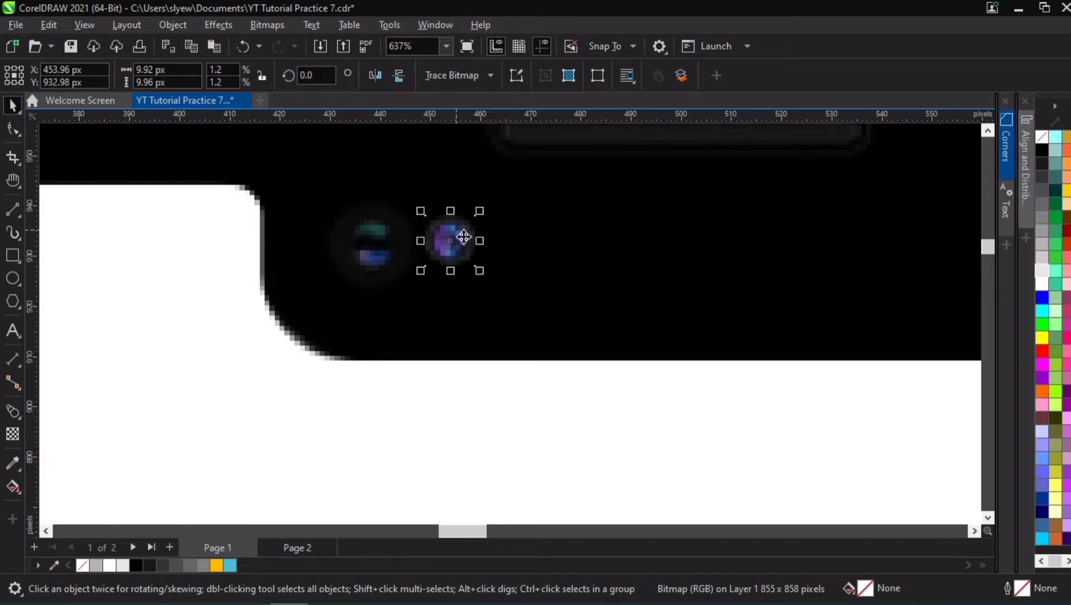
{"action": "key", "text": "ctrl+z"}
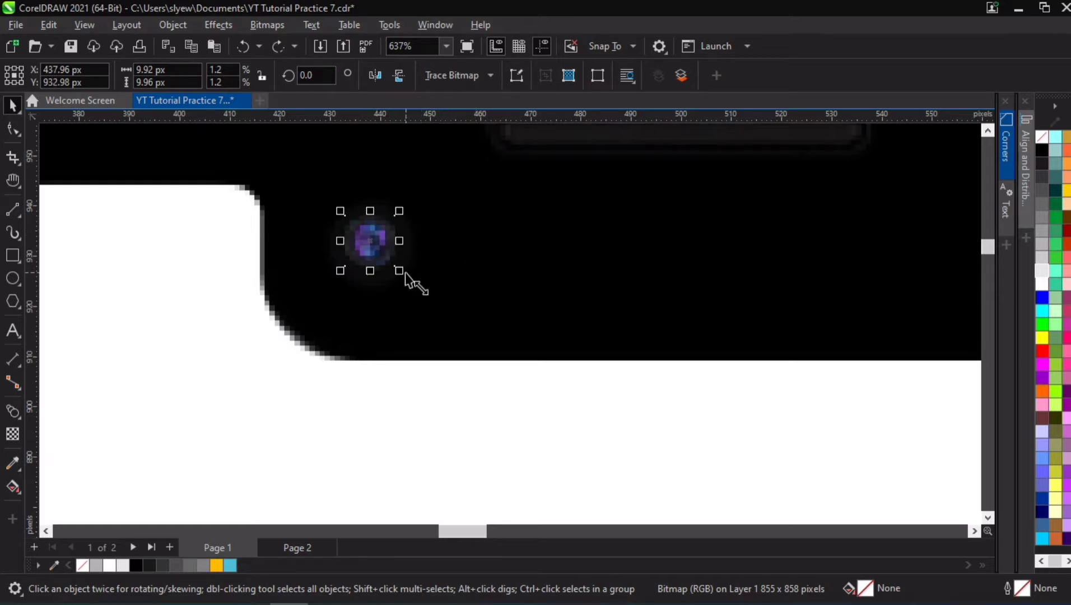
{"action": "mouse_move", "coordinate": [405, 272]}
{"action": "left_mouse_down"}
{"action": "mouse_move", "coordinate": [427, 288]}
{"action": "mouse_move", "coordinate": [409, 285]}
{"action": "left_mouse_up"}
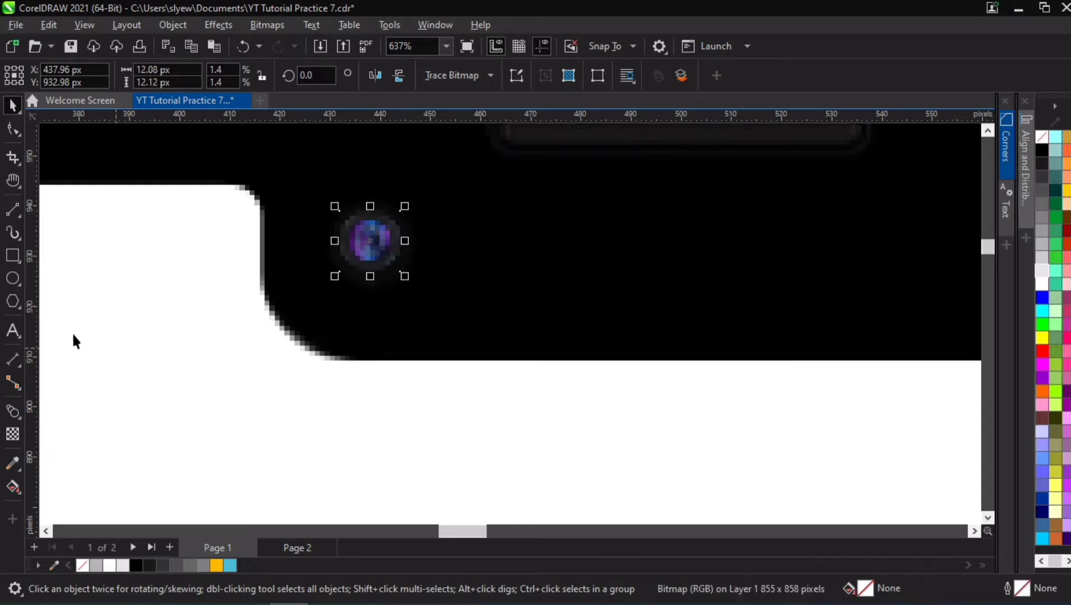
Step: Apply a uniform transparency of 70 to the camera lens image
{"action": "left_click", "coordinate": [13, 433]}
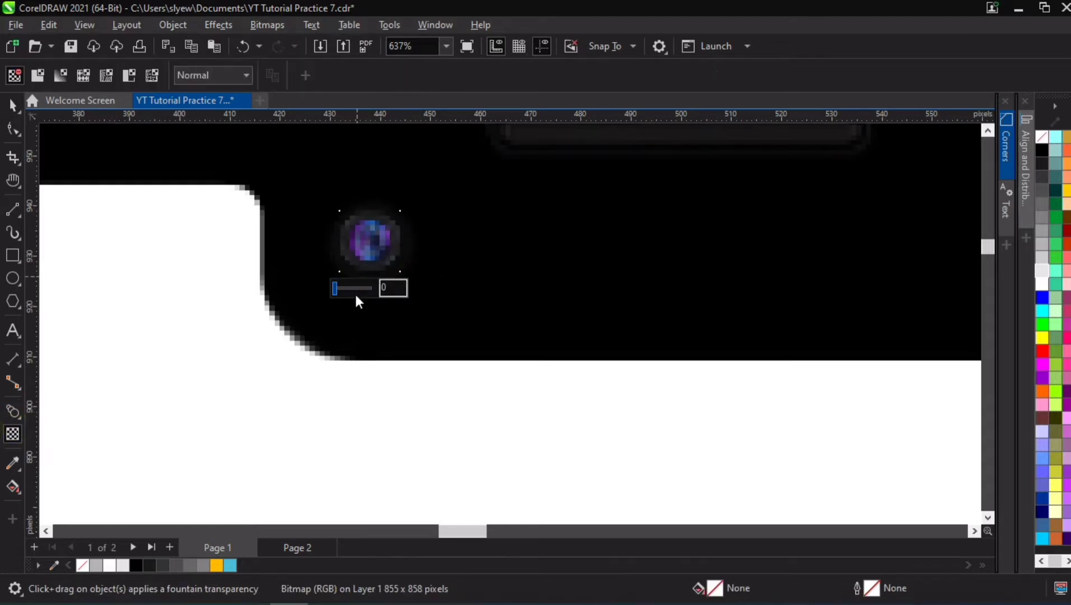
{"action": "left_click", "coordinate": [392, 287]}
{"action": "type", "text": "40"}
{"action": "key", "text": "Return"}
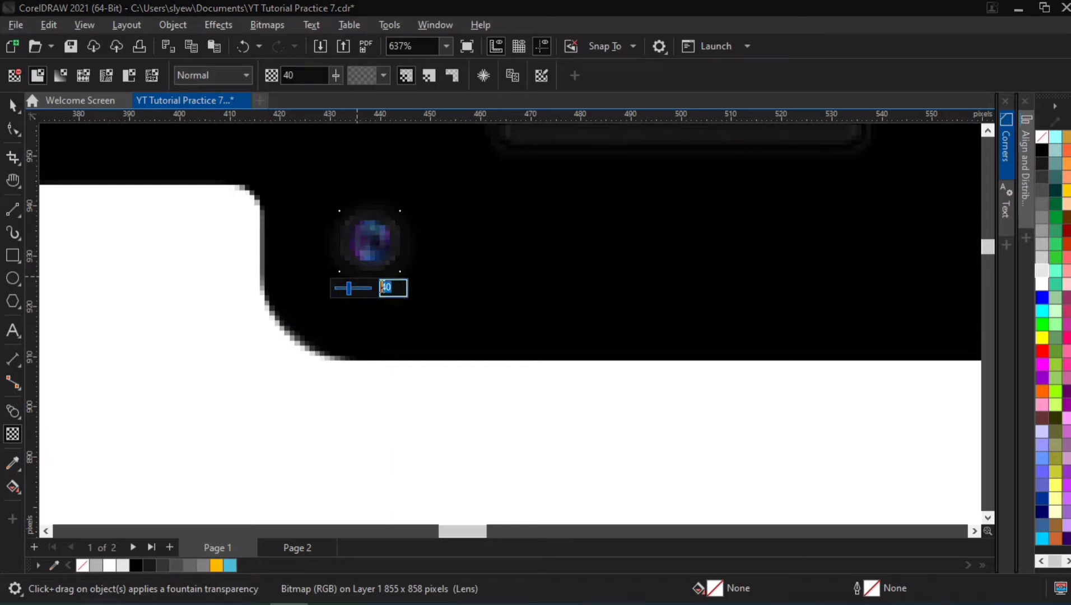
{"action": "type", "text": "70"}
{"action": "key", "text": "Return"}
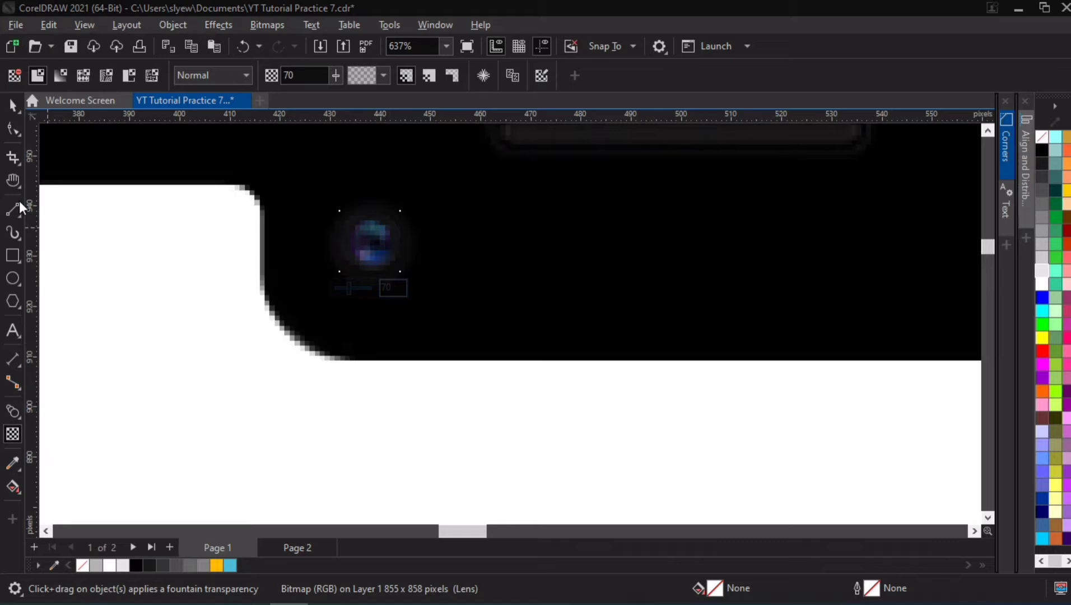
{"action": "left_click", "coordinate": [13, 105]}
Step: Draw a 76 by 9 px rectangle over the speaker slot at the top centre of the notch
{"action": "scroll", "coordinate": [531, 275], "scroll_direction": "down", "scroll_amount": 2}
{"action": "scroll", "coordinate": [762, 148], "scroll_direction": "up", "scroll_amount": 3}
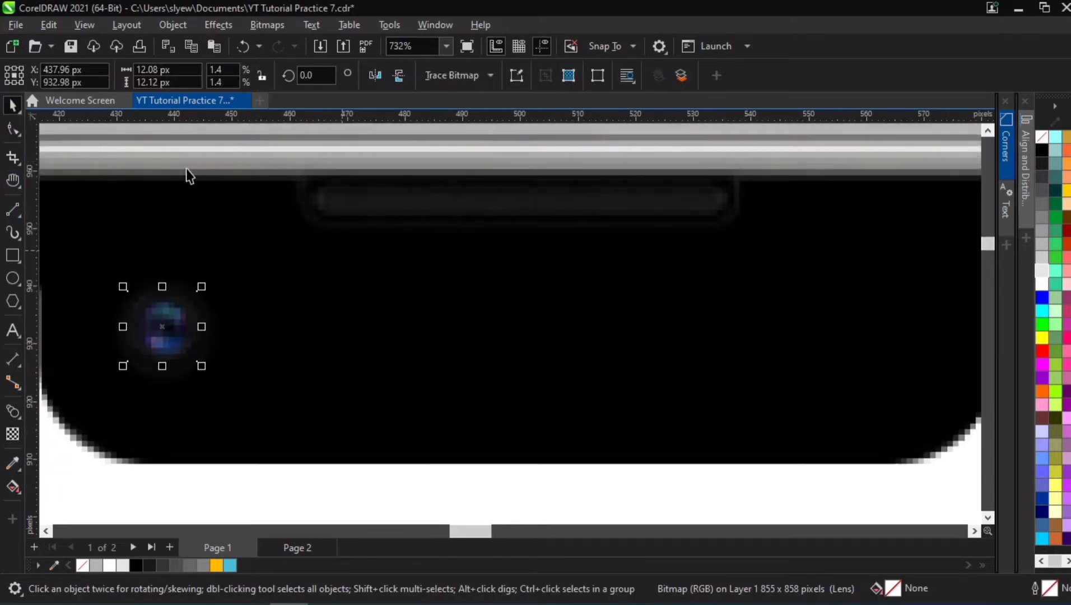
{"action": "left_click", "coordinate": [14, 257]}
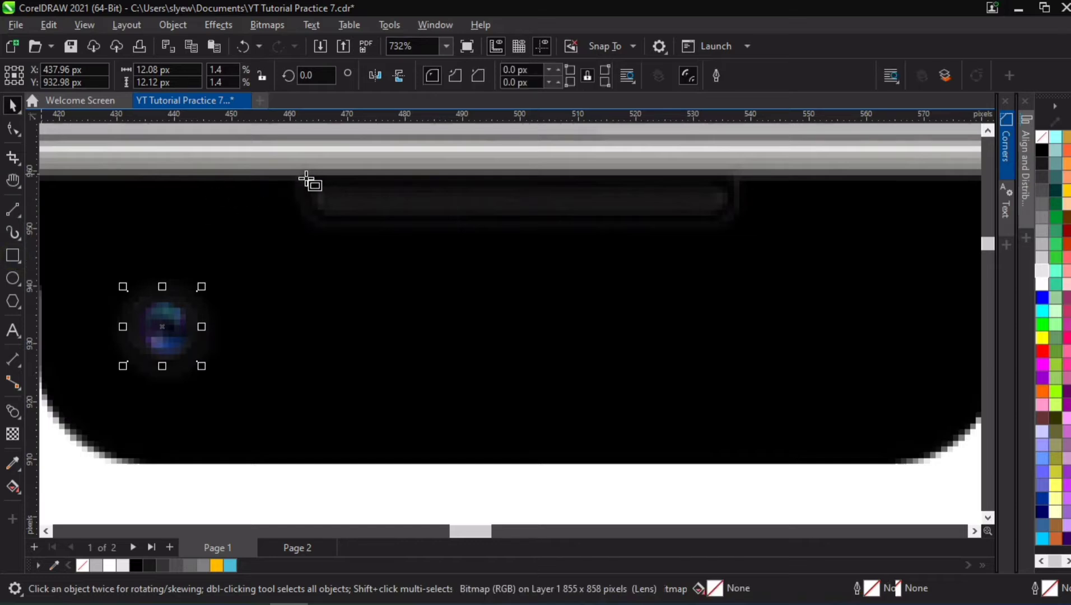
{"action": "left_click_drag", "start_coordinate": [447, 197], "coordinate": [739, 222]}
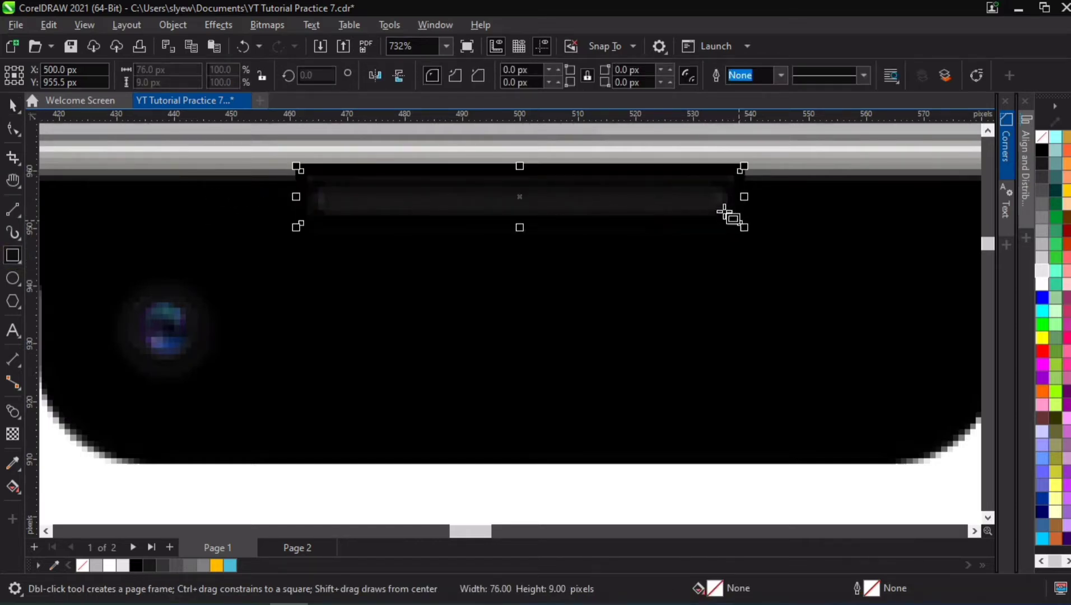
Step: Round the two bottom corners of the speaker rectangle to 4.5 px
{"action": "left_click", "coordinate": [14, 130]}
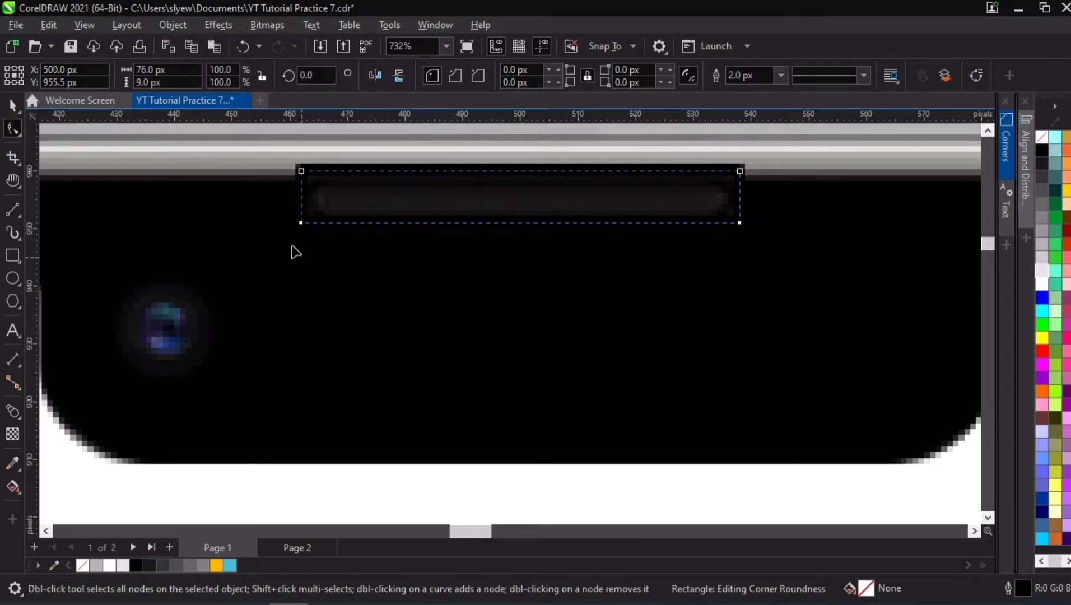
{"action": "left_click", "coordinate": [300, 224]}
{"action": "left_click_drag", "start_coordinate": [301, 225], "coordinate": [531, 250]}
{"action": "left_click", "coordinate": [739, 223]}
{"action": "left_click_drag", "start_coordinate": [739, 224], "coordinate": [595, 227]}
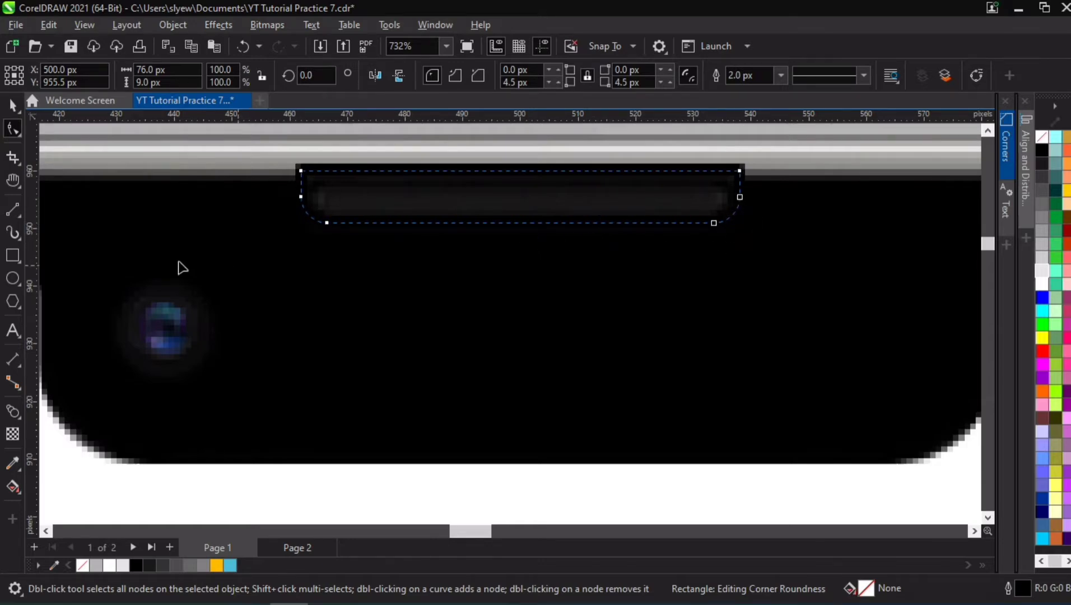
{"action": "left_click", "coordinate": [13, 105]}
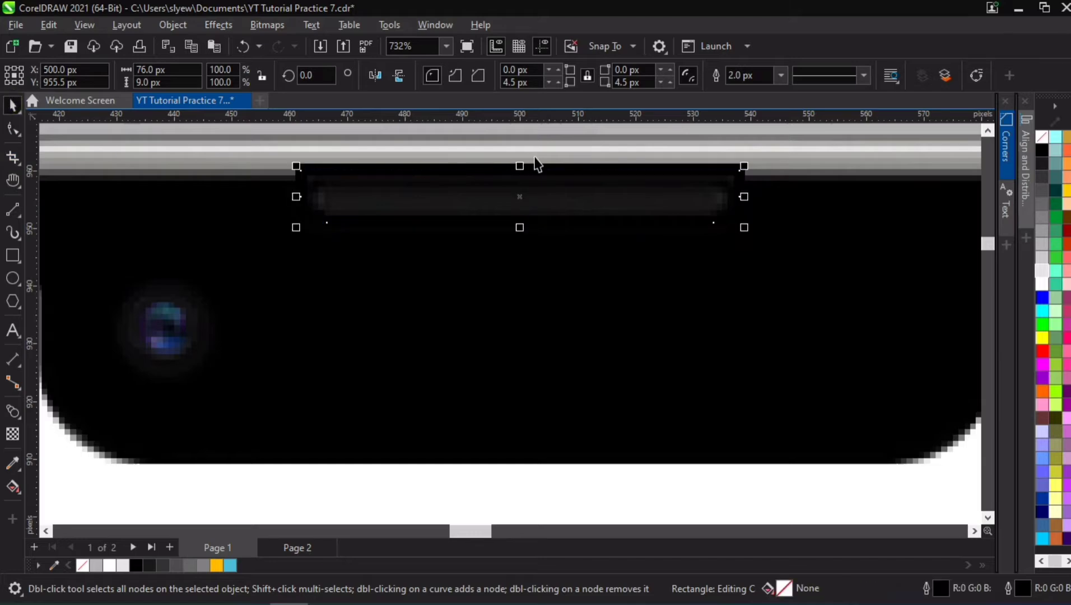
Step: Fill the speaker rectangle with dark grey #1A1A1A and remove its outline
{"action": "left_click", "coordinate": [150, 564]}
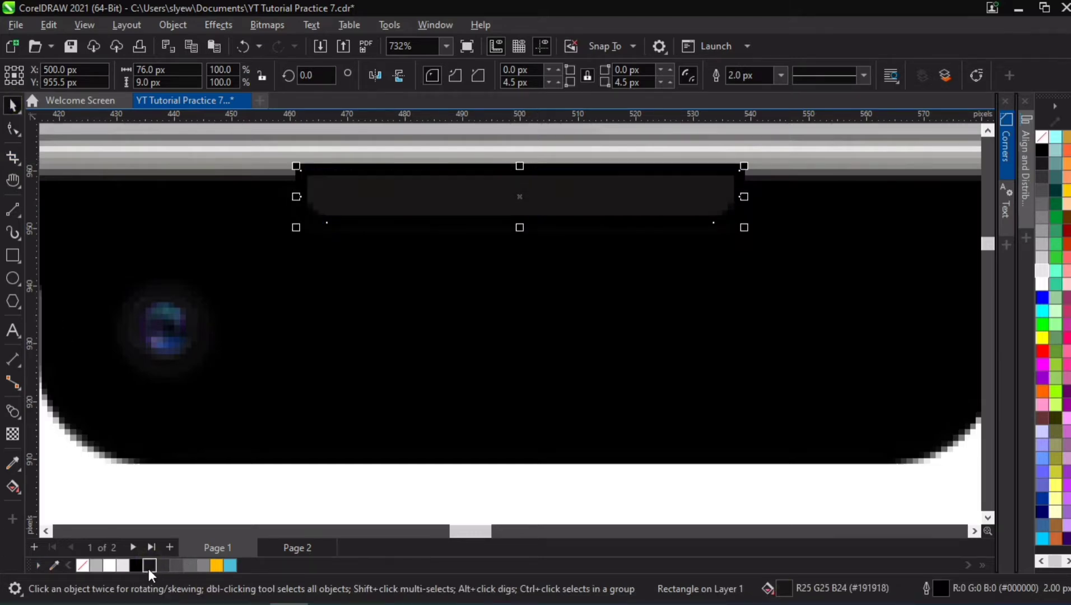
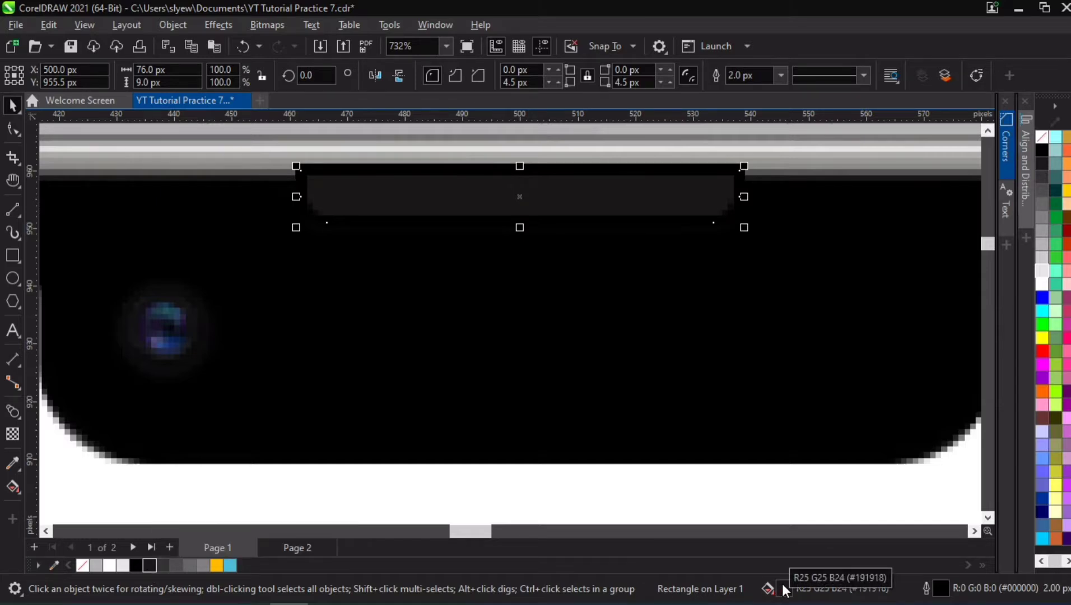
{"action": "left_click", "coordinate": [1043, 170]}
{"action": "left_click", "coordinate": [1042, 163]}
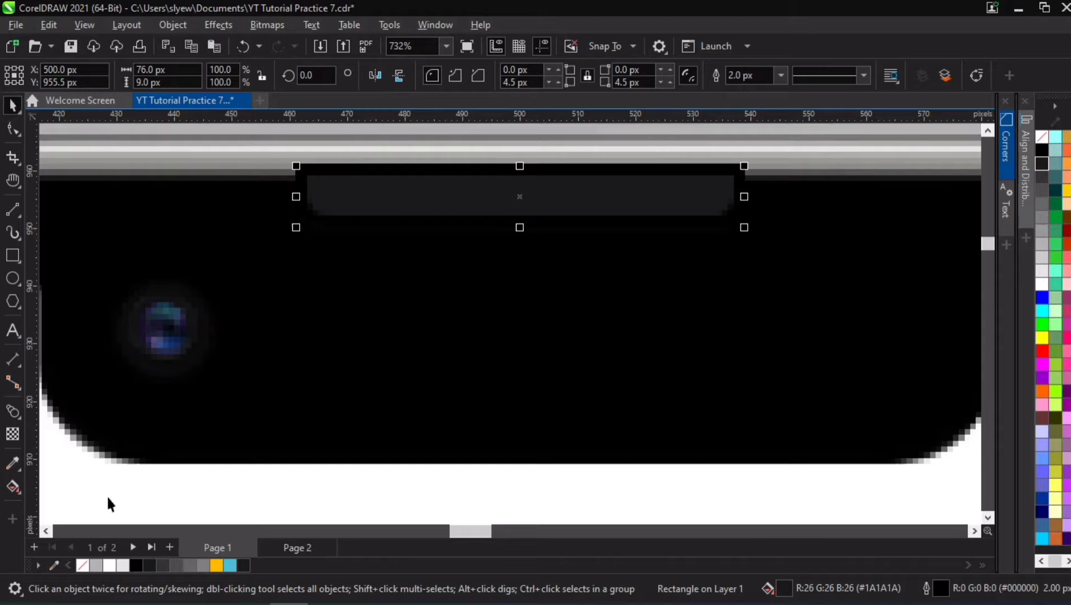
{"action": "right_click", "coordinate": [84, 567]}
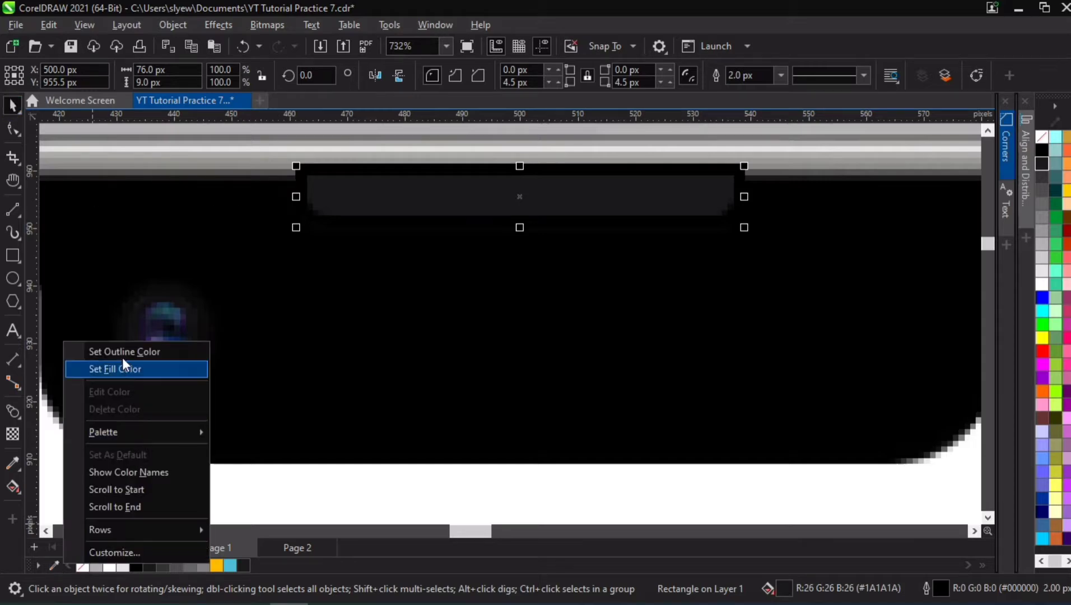
{"action": "left_click", "coordinate": [122, 352]}
Step: Lower the top edge of the speaker rectangle to make it 8 px tall
{"action": "left_click", "coordinate": [474, 202]}
{"action": "left_click", "coordinate": [506, 169]}
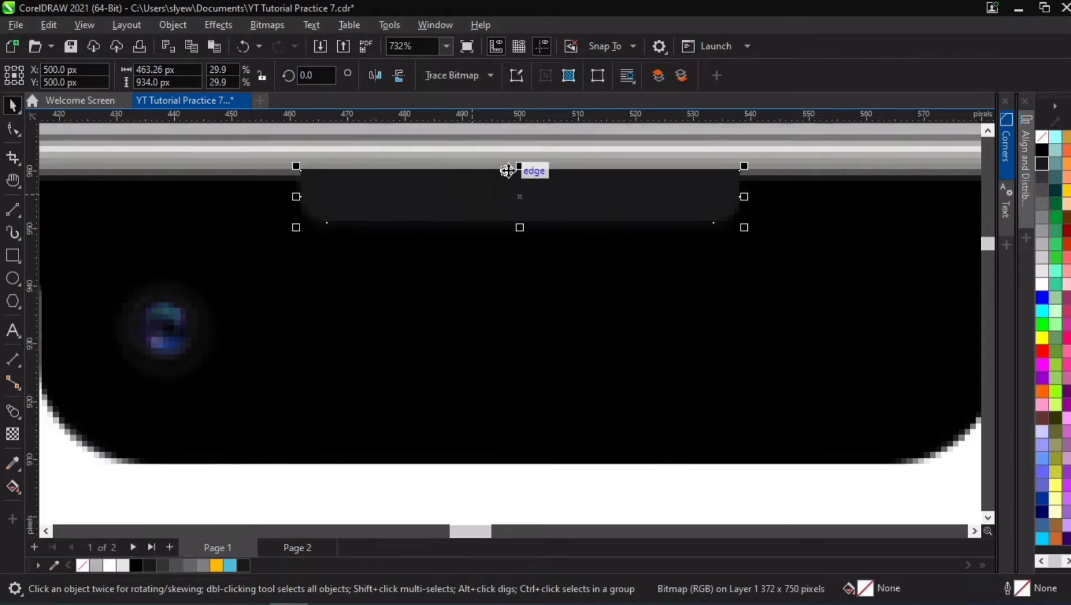
{"action": "left_click_drag", "start_coordinate": [520, 168], "coordinate": [551, 174]}
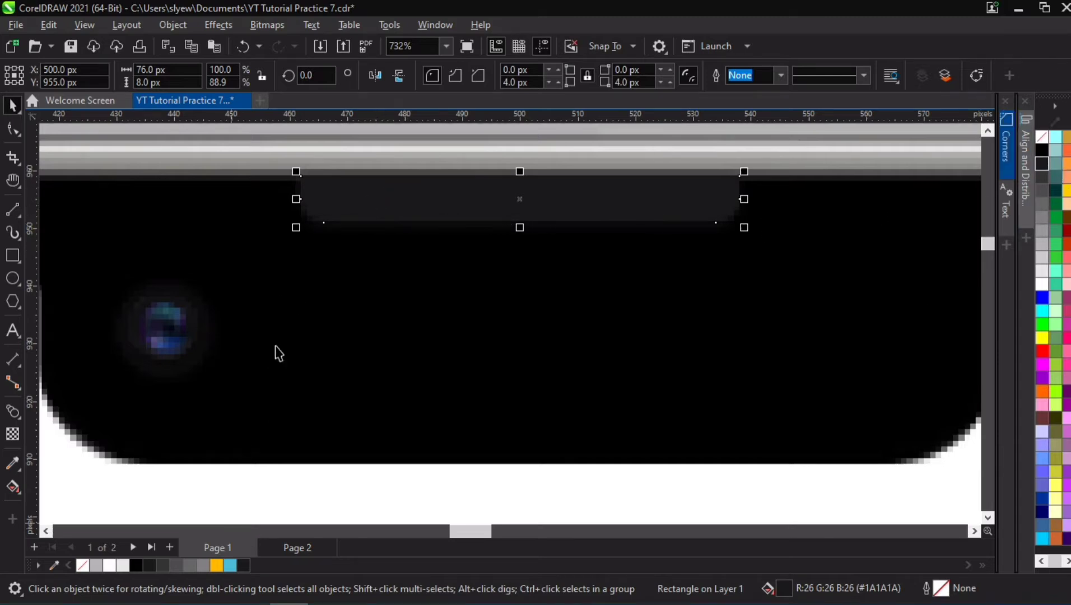
{"action": "left_click", "coordinate": [10, 256]}
{"action": "left_click_drag", "start_coordinate": [330, 194], "coordinate": [379, 200]}
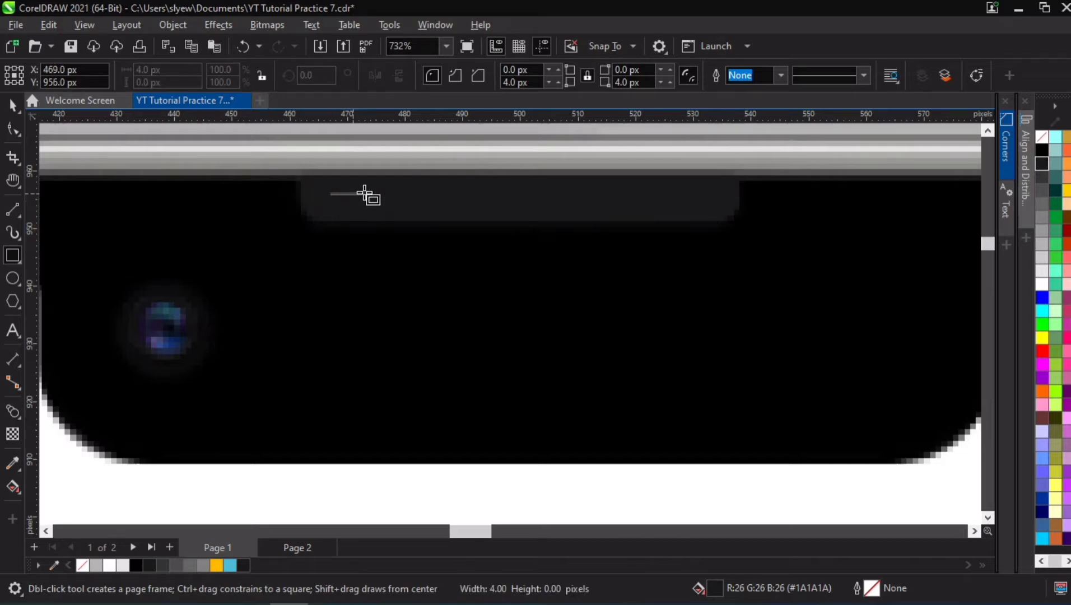
{"action": "left_click_drag", "start_coordinate": [371, 195], "coordinate": [371, 196]}
{"action": "scroll", "coordinate": [371, 194], "scroll_direction": "up", "scroll_amount": 3}
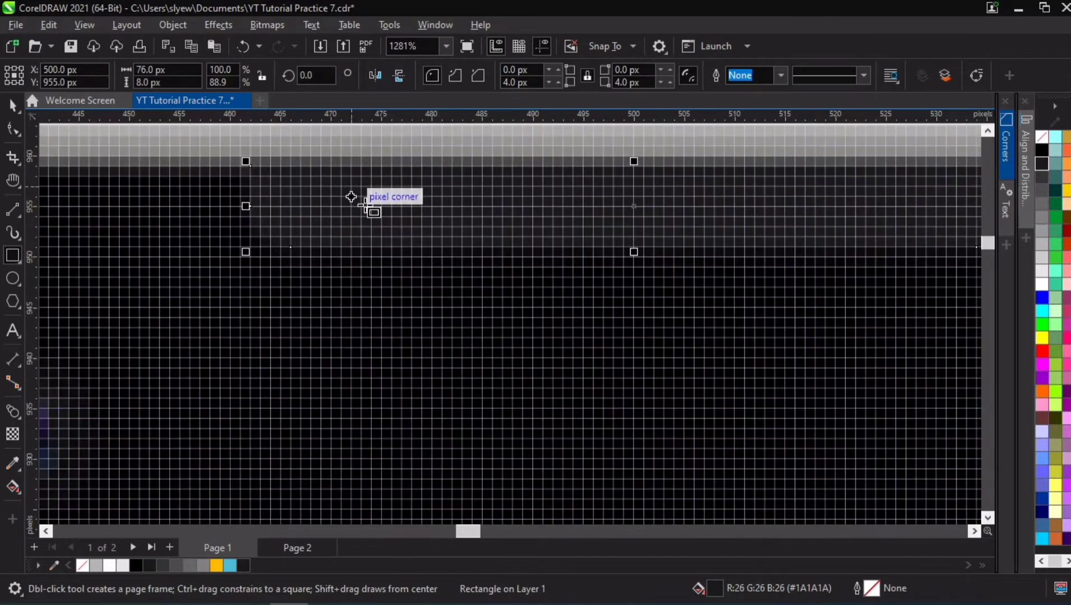
{"action": "key", "text": "ctrl+z"}
{"action": "key", "text": "ctrl+shift+z"}
{"action": "key", "text": "ctrl+z"}
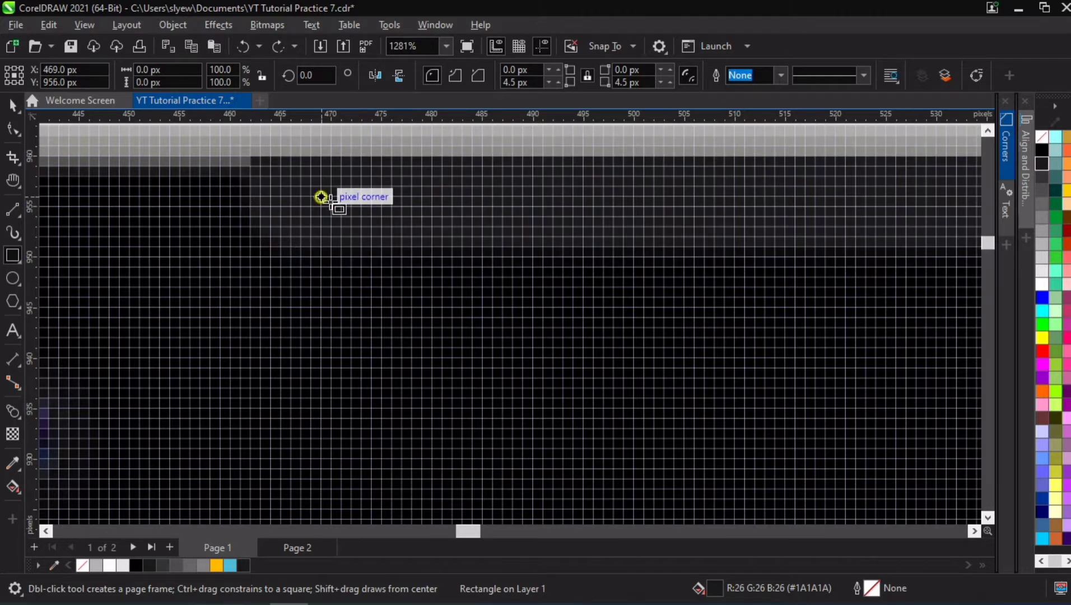
{"action": "left_click_drag", "start_coordinate": [350, 205], "coordinate": [351, 207]}
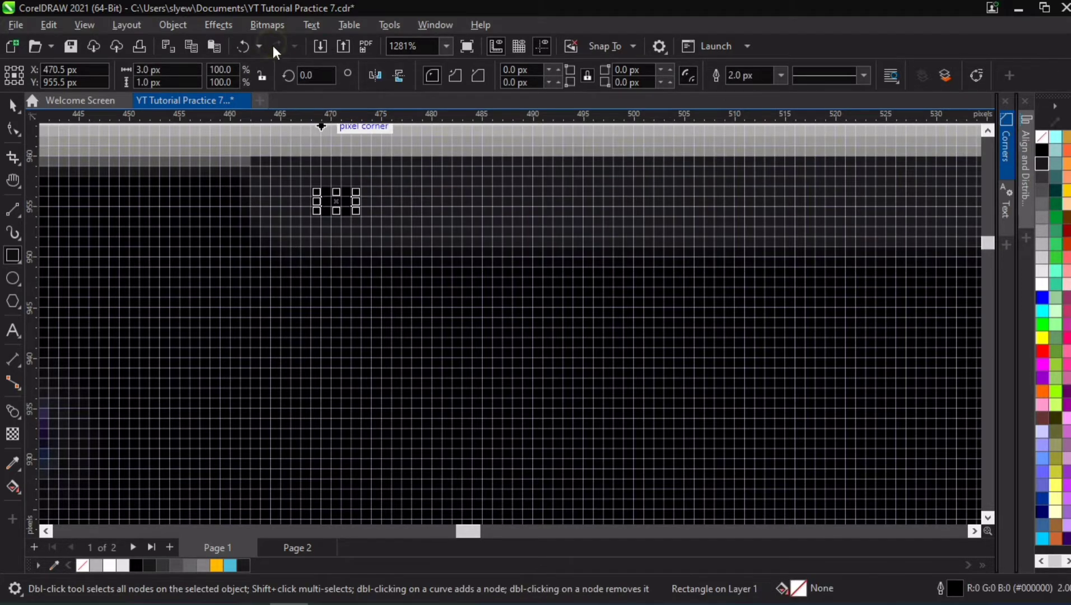
{"action": "left_click", "coordinate": [238, 47]}
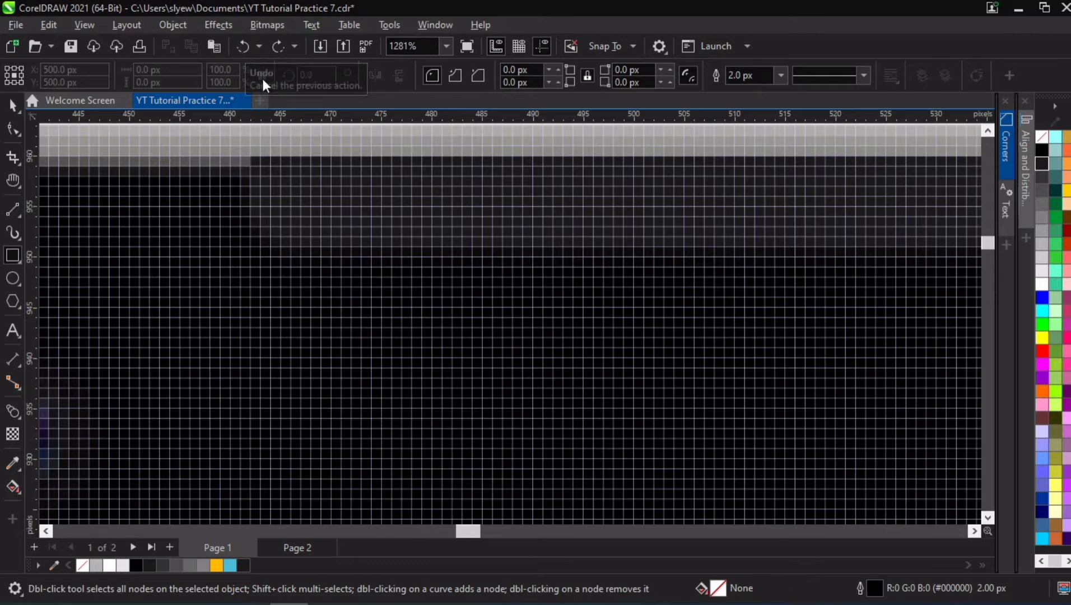
Step: Fill the speaker rectangle at the top of the notch with dark grey #1A1A1A and remove its outline
{"action": "scroll", "coordinate": [312, 218], "scroll_direction": "down", "scroll_amount": 1}
{"action": "scroll", "coordinate": [312, 218], "scroll_direction": "down", "scroll_amount": 1}
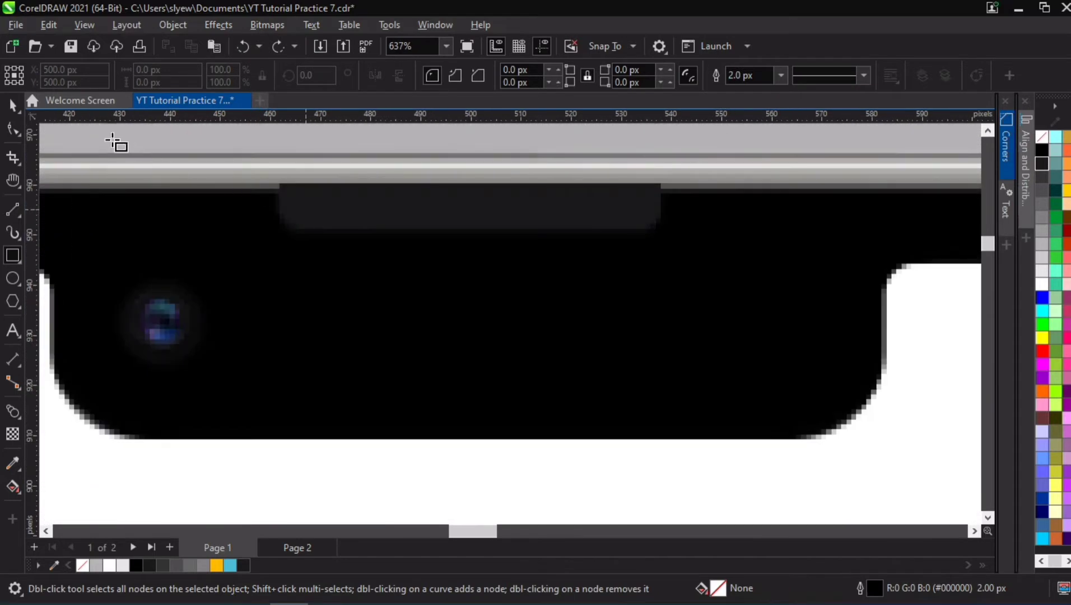
{"action": "left_click", "coordinate": [346, 205]}
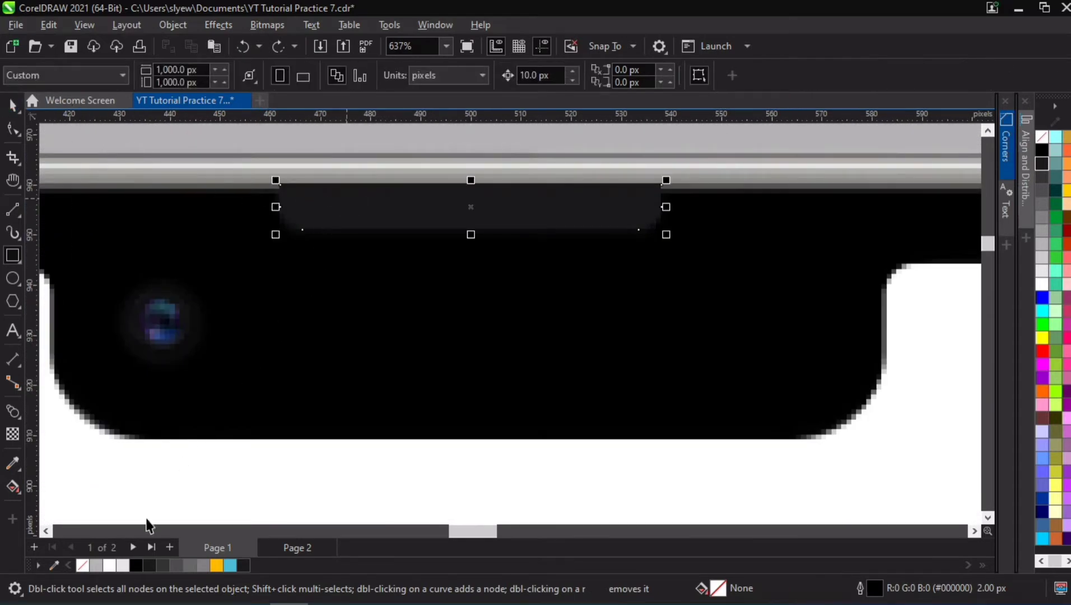
{"action": "key", "text": "space"}
{"action": "right_click", "coordinate": [82, 564]}
{"action": "left_click", "coordinate": [171, 349]}
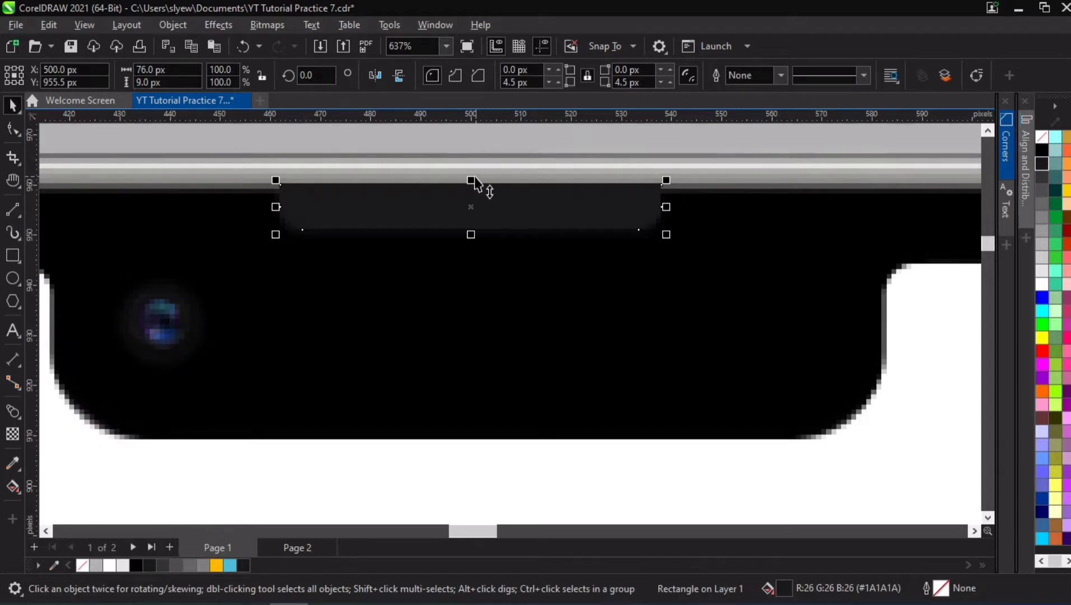
Step: Lower the top edge of the speaker rectangle to make it 7 px tall
{"action": "mouse_move", "coordinate": [471, 178]}
{"action": "left_mouse_down"}
{"action": "mouse_move", "coordinate": [498, 187]}
{"action": "mouse_move", "coordinate": [466, 191]}
{"action": "mouse_move", "coordinate": [476, 191]}
{"action": "left_mouse_up"}
{"action": "scroll", "coordinate": [357, 220], "scroll_direction": "up", "scroll_amount": 2}
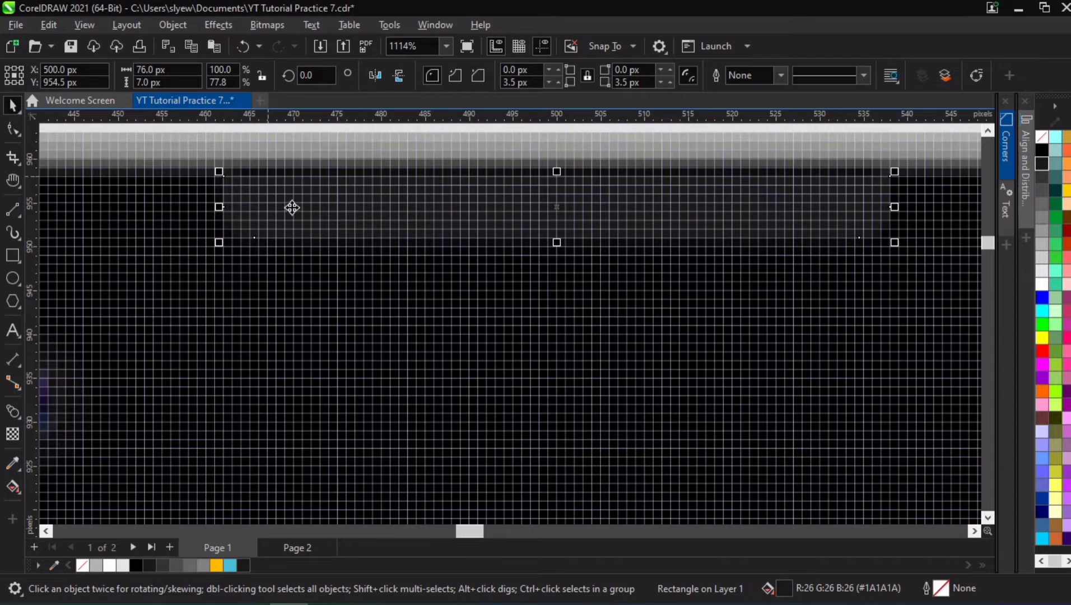
{"action": "scroll", "coordinate": [291, 208], "scroll_direction": "down", "scroll_amount": 2}
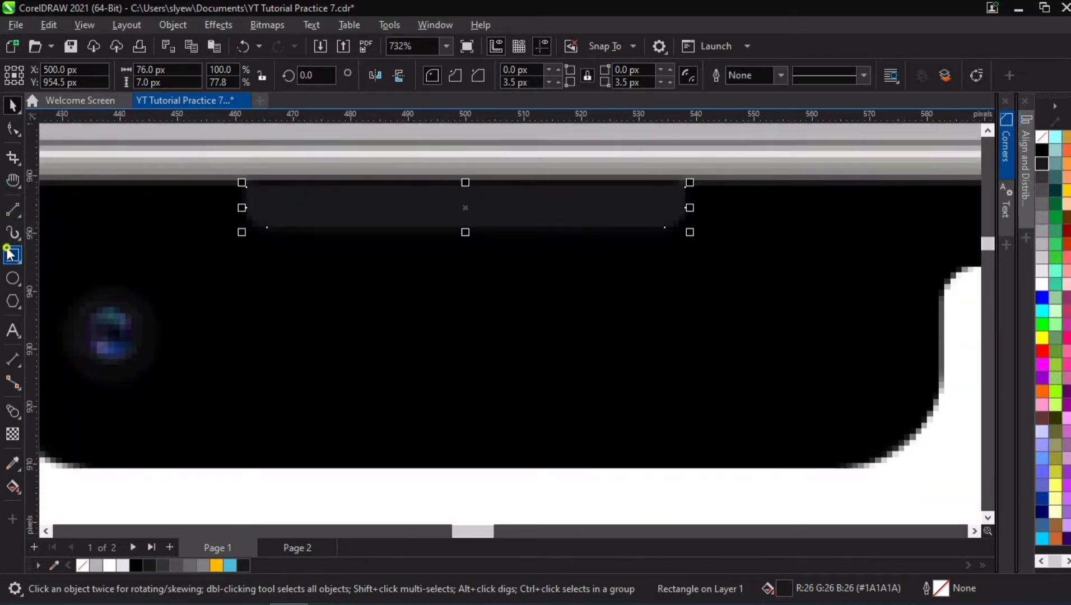
{"action": "key", "text": "F6"}
{"action": "left_click", "coordinate": [282, 205]}
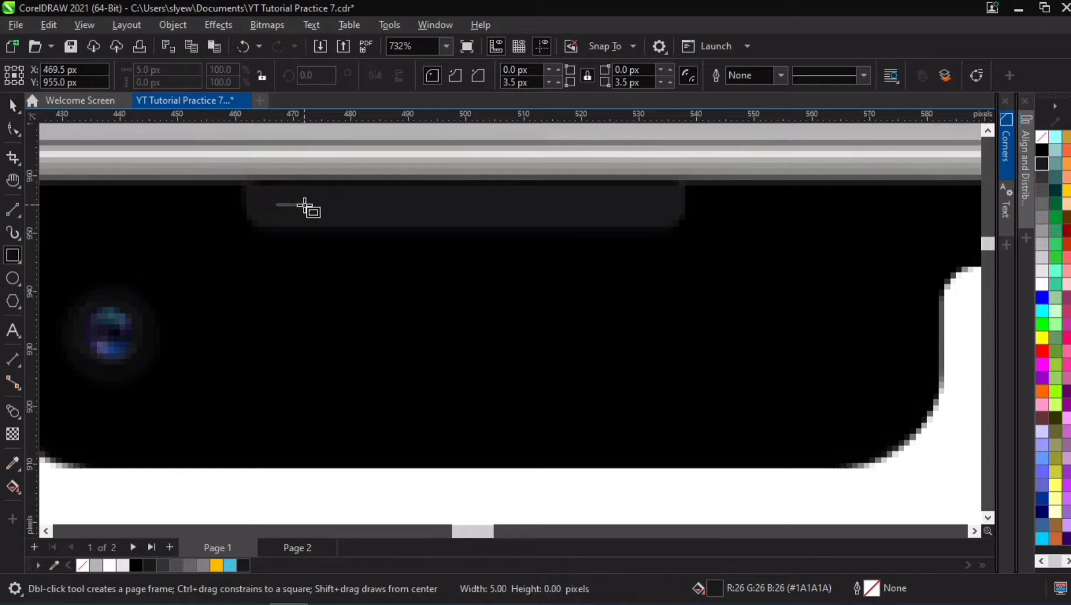
{"action": "left_click", "coordinate": [297, 220]}
{"action": "left_click_drag", "start_coordinate": [275, 200], "coordinate": [317, 205]}
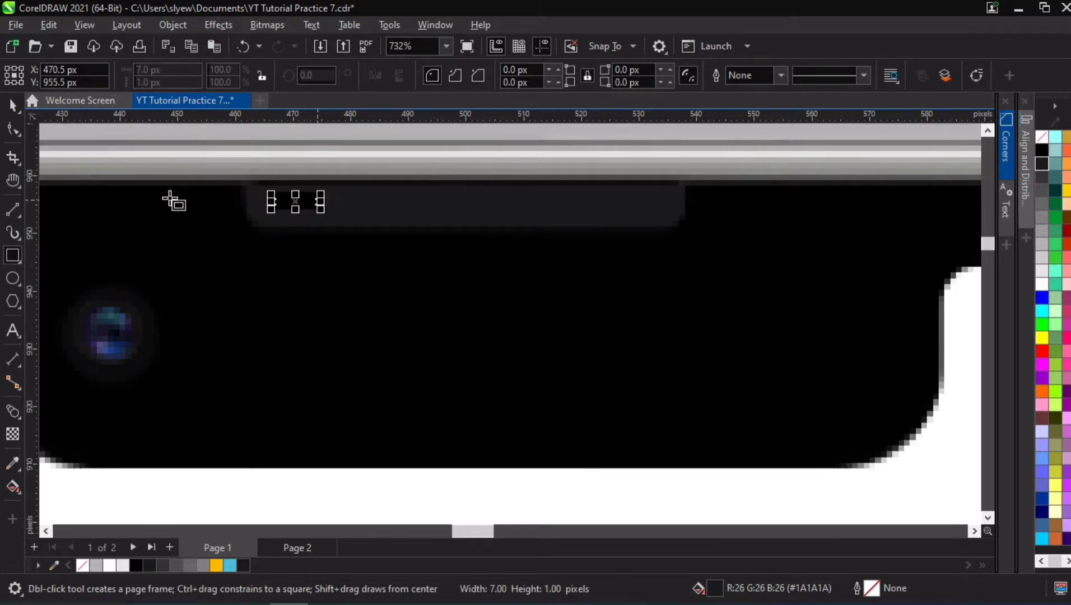
{"action": "left_click", "coordinate": [12, 129]}
{"action": "key", "text": "Tab"}
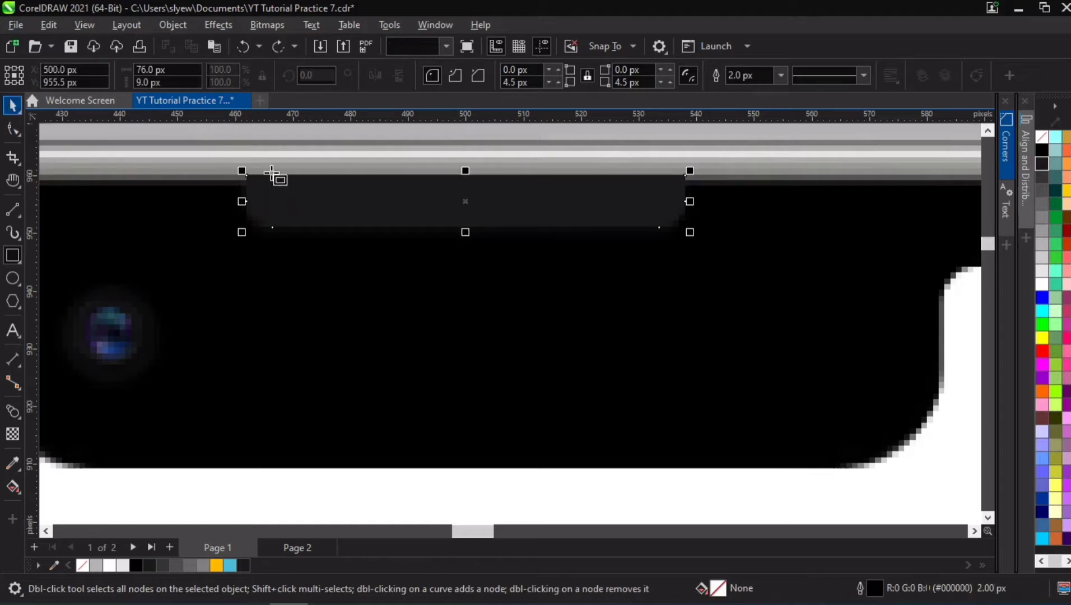
{"action": "left_click", "coordinate": [278, 46]}
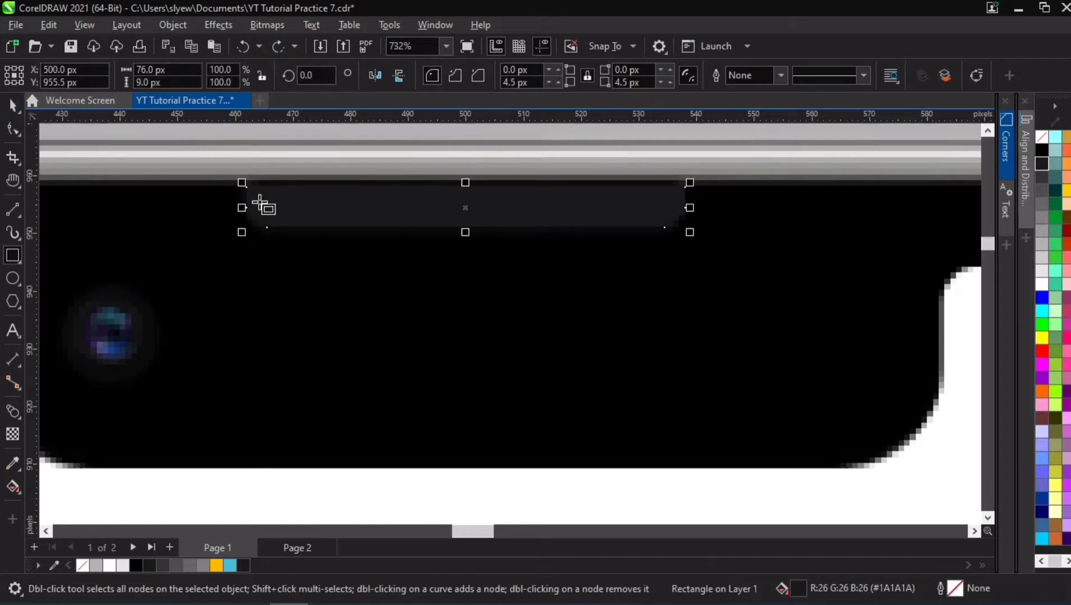
Step: Draw a 10 by 1 px dash near the left end of the speaker, filled with 80% Black (#333333) and without outline
{"action": "left_click_drag", "start_coordinate": [259, 199], "coordinate": [320, 204]}
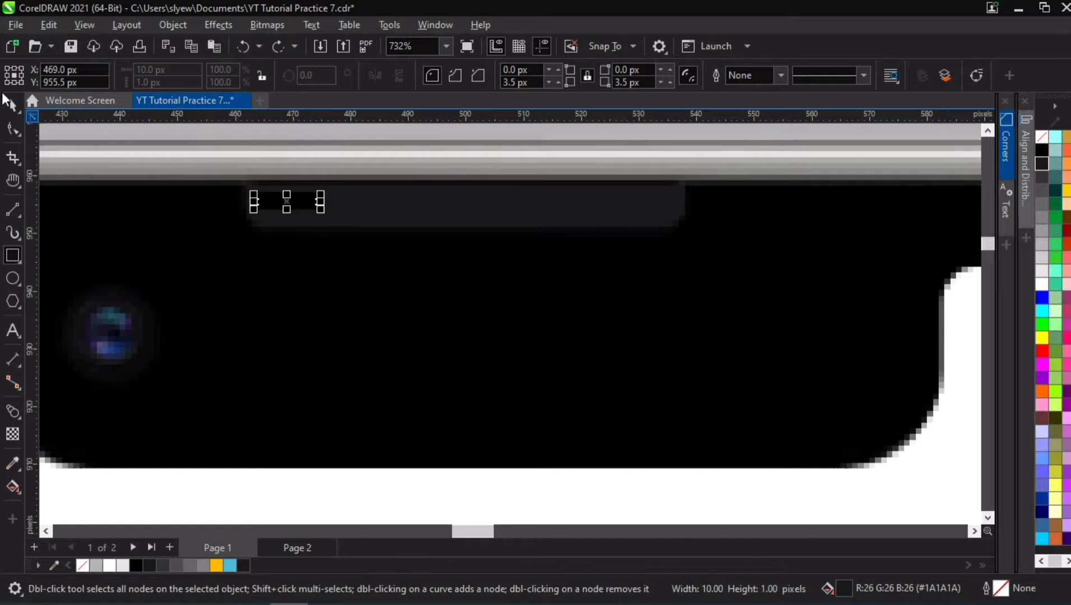
{"action": "left_click", "coordinate": [12, 104]}
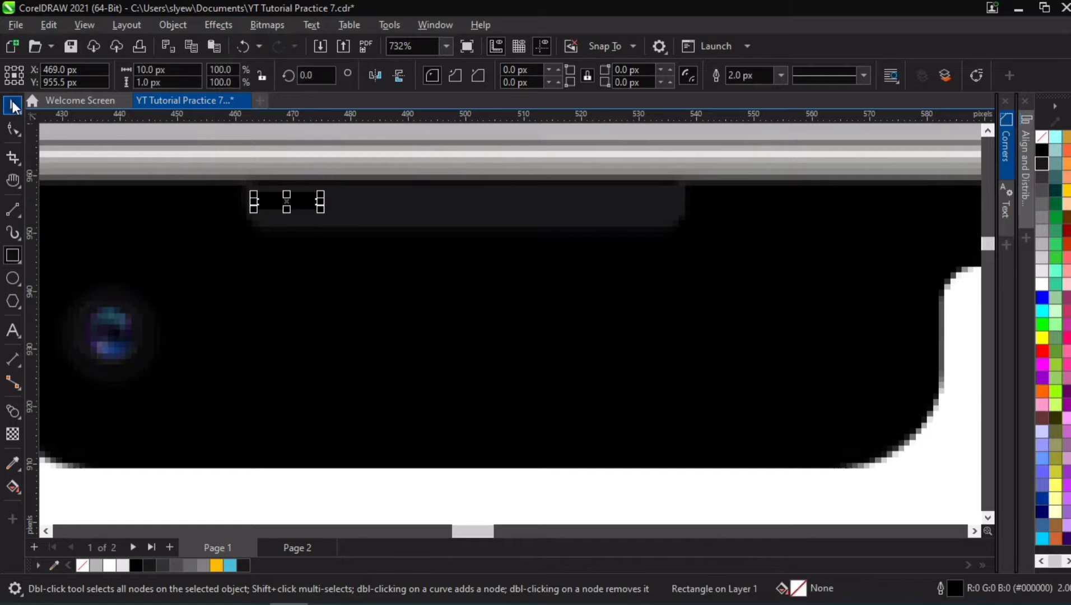
{"action": "left_click", "coordinate": [165, 566]}
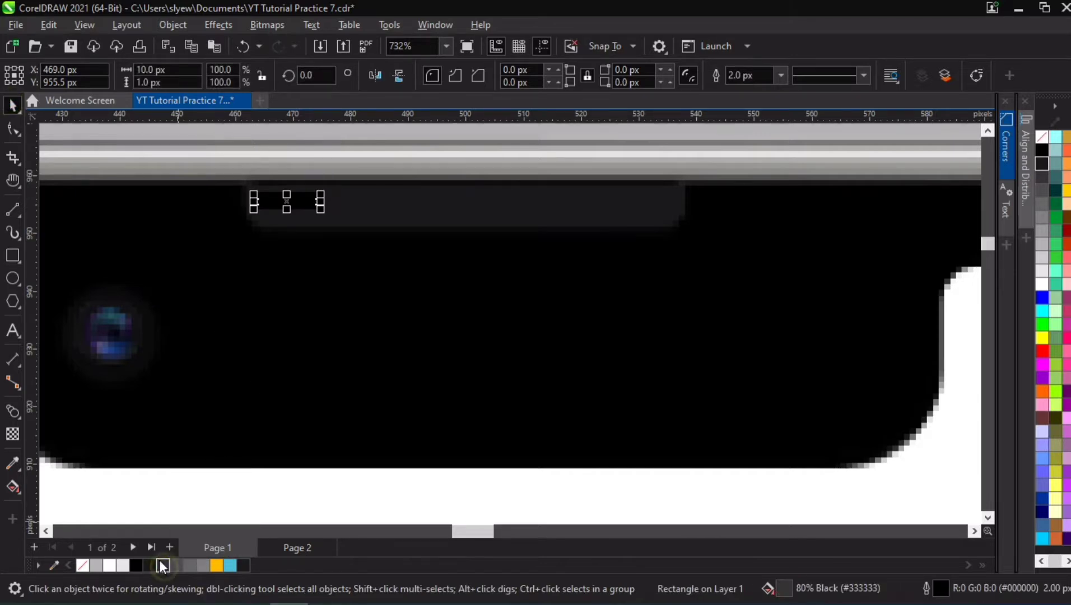
{"action": "right_click", "coordinate": [81, 562]}
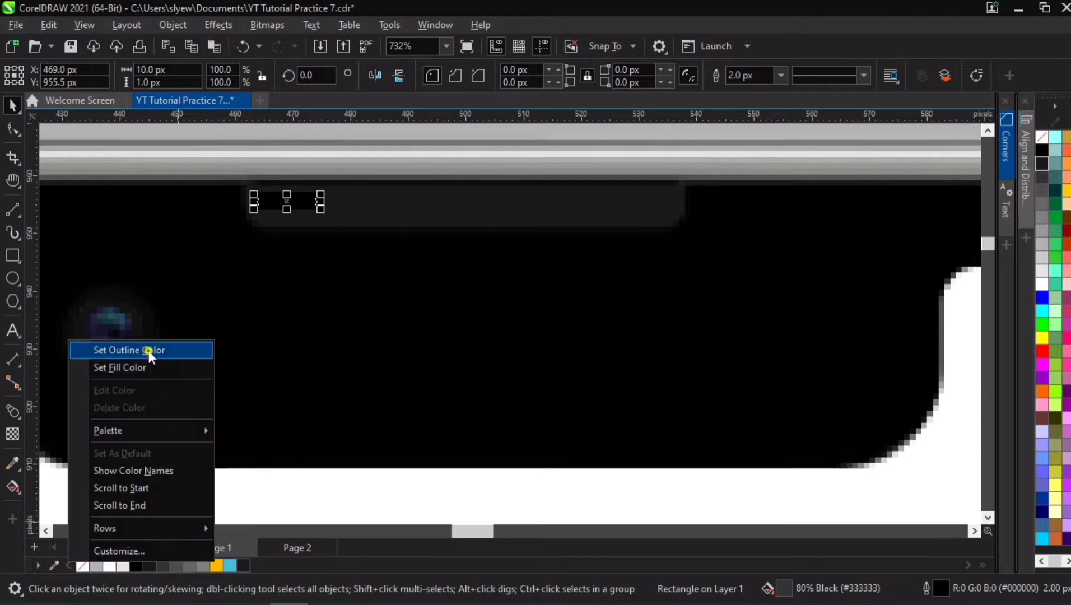
{"action": "left_click", "coordinate": [144, 350]}
{"action": "left_click", "coordinate": [104, 246]}
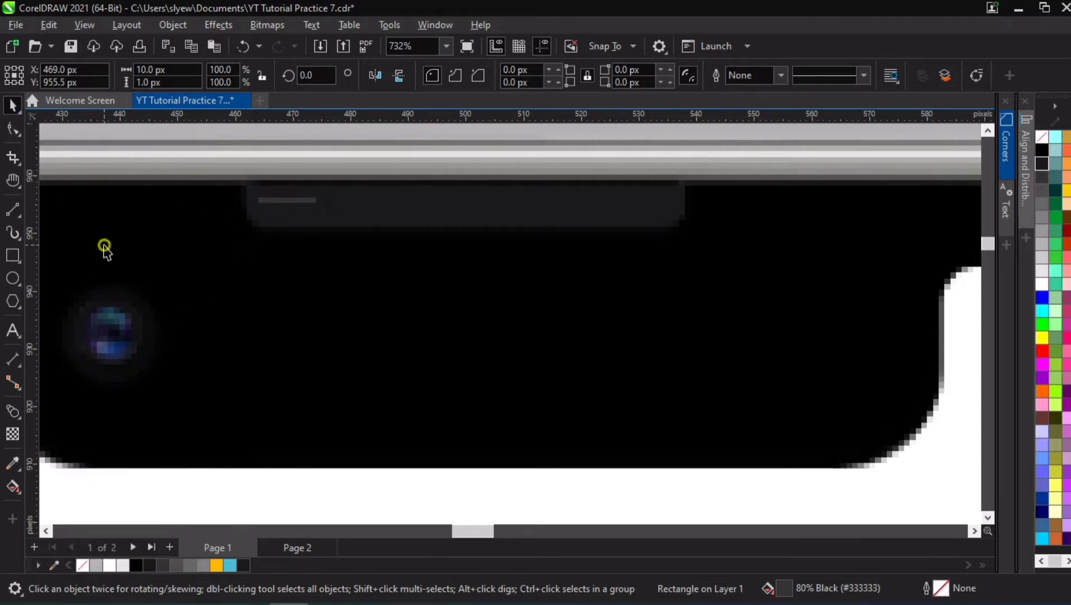
Step: Scale the dash to 70% and duplicate it rightward at equal spacing into a row of seven dashes along the speaker
{"action": "left_click", "coordinate": [310, 212]}
{"action": "left_click_drag", "start_coordinate": [310, 212], "coordinate": [366, 201]}
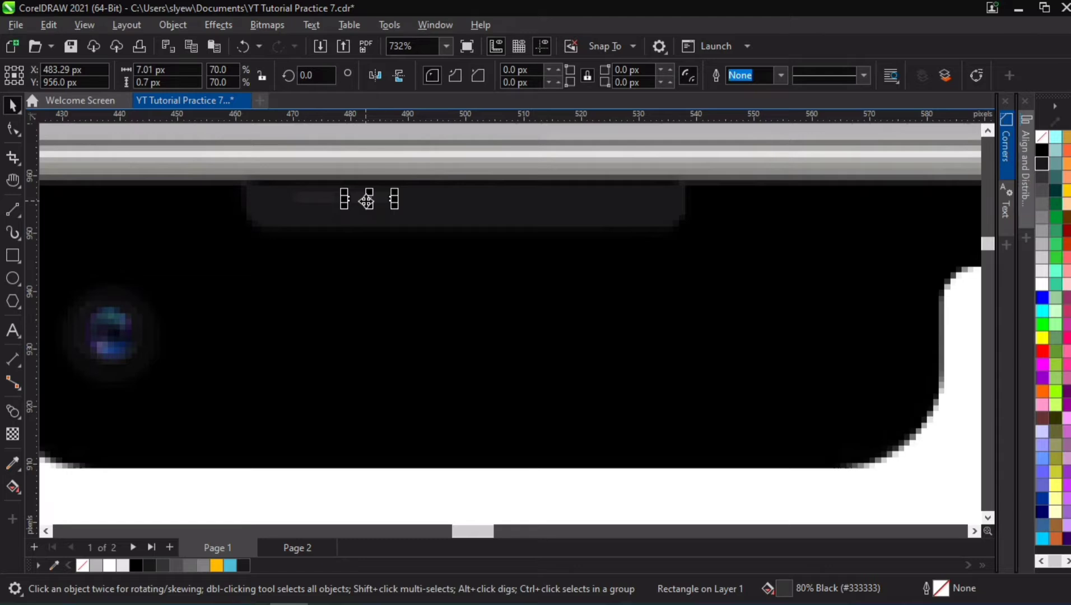
{"action": "key", "text": "Right"}
{"action": "key", "text": "Right"}
{"action": "key", "text": "Right"}
{"action": "key", "text": "Right"}
{"action": "key", "text": "Right"}
{"action": "key", "text": "Right"}
{"action": "key", "text": "Right"}
{"action": "key", "text": "Right"}
{"action": "key", "text": "Right"}
{"action": "key", "text": "Right"}
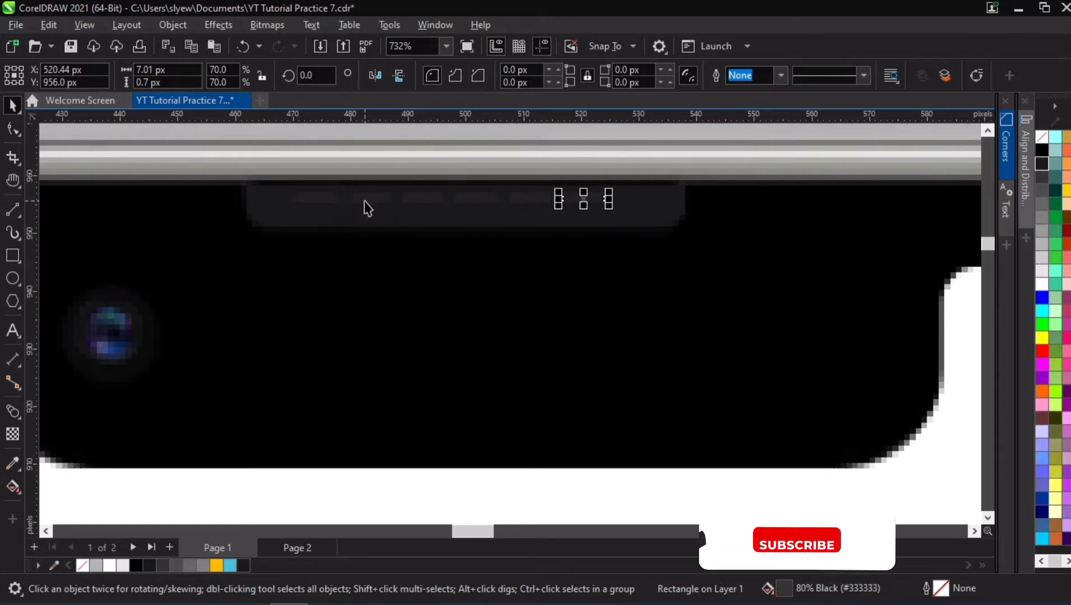
Step: Group the seven grille dashes on the speaker
{"action": "scroll", "coordinate": [498, 215], "scroll_direction": "down", "scroll_amount": 5}
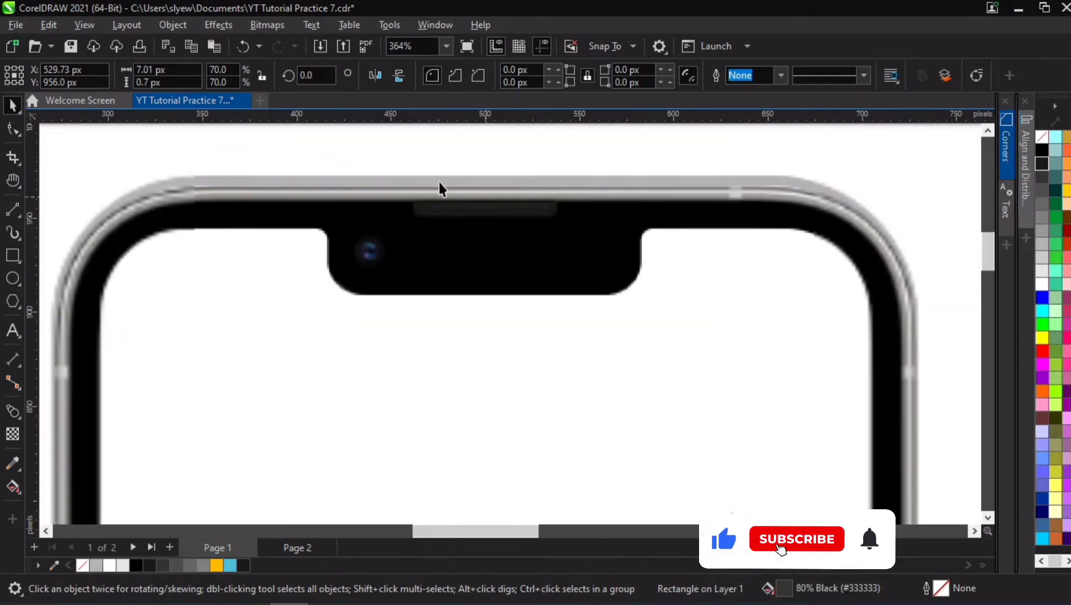
{"action": "left_click_drag", "start_coordinate": [381, 146], "coordinate": [554, 239]}
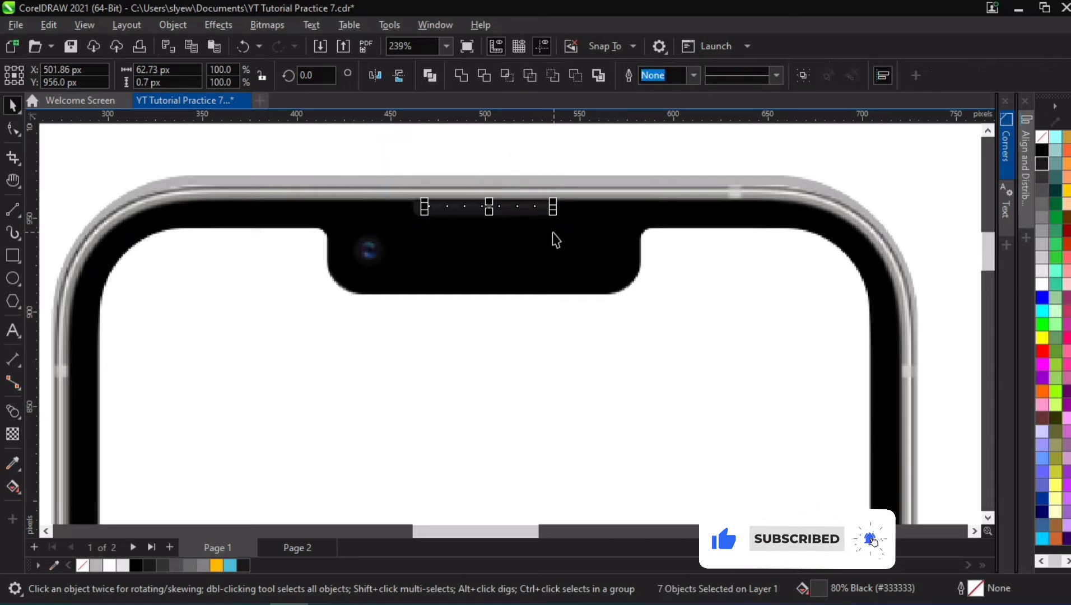
{"action": "key", "text": "ctrl+g"}
Step: Centre the dash group vertically and horizontally on the speaker rectangle
{"action": "left_click", "coordinate": [532, 215], "text": "shift"}
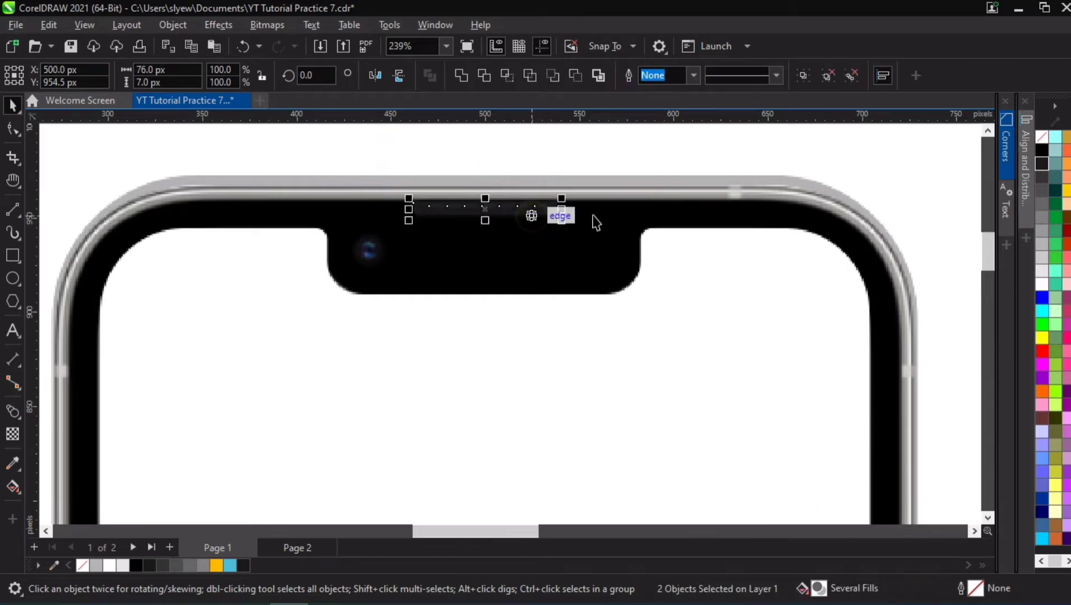
{"action": "left_click", "coordinate": [1024, 145]}
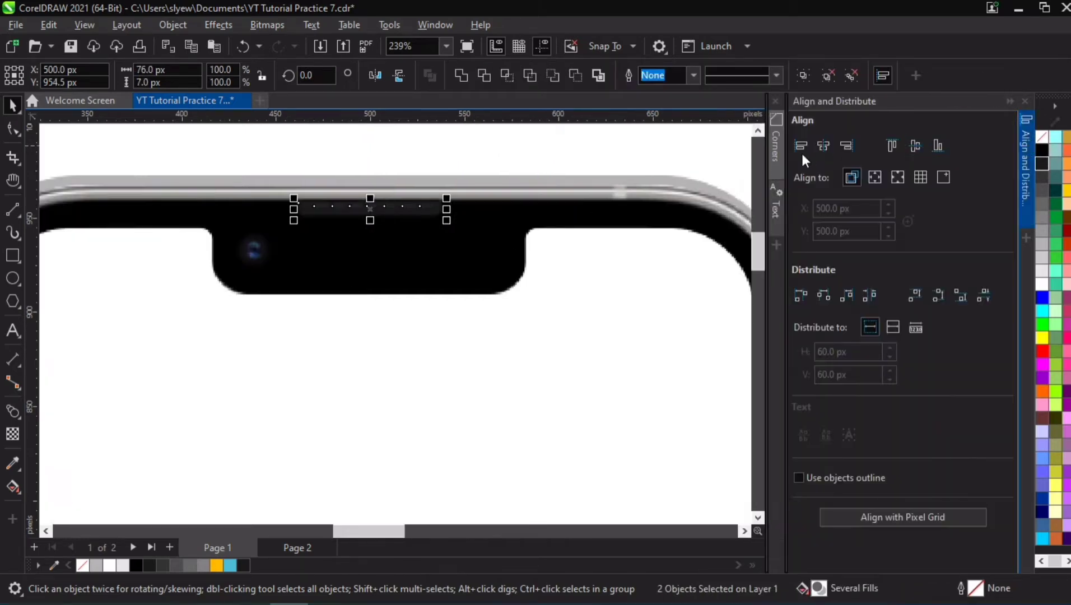
{"action": "left_click", "coordinate": [913, 146]}
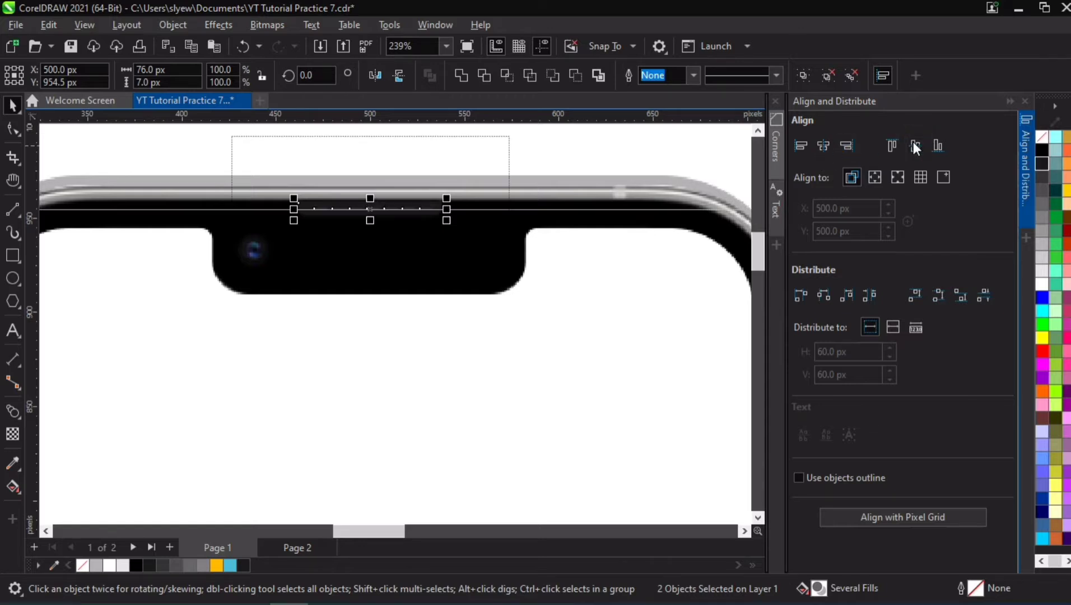
{"action": "left_click", "coordinate": [823, 145]}
{"action": "left_click", "coordinate": [652, 136]}
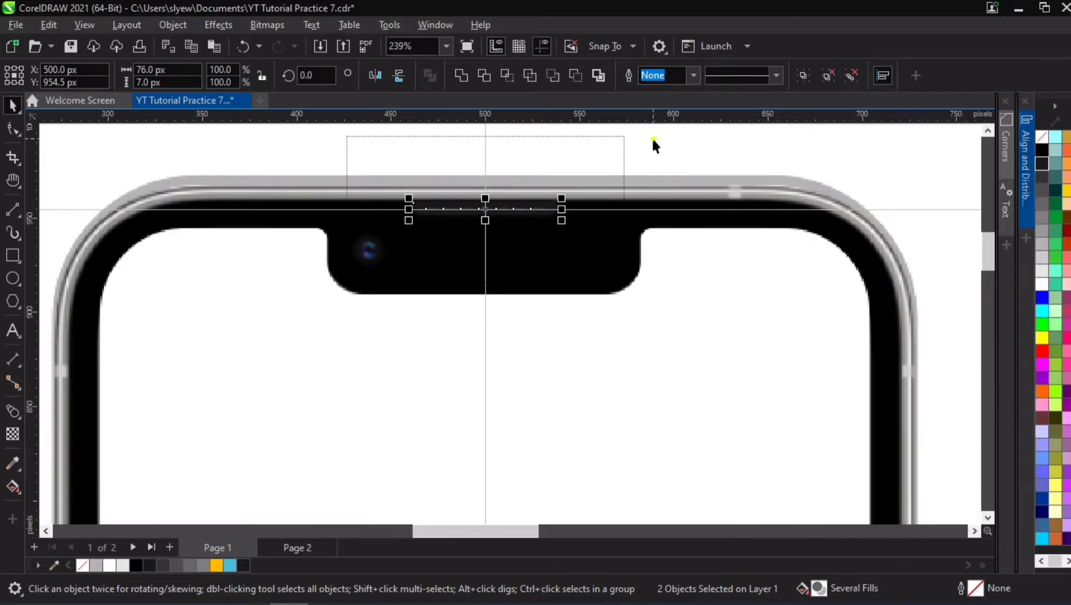
{"action": "left_click", "coordinate": [652, 136]}
Step: Group the row of dashes with the speaker rectangle
{"action": "scroll", "coordinate": [475, 221], "scroll_direction": "up", "scroll_amount": 5}
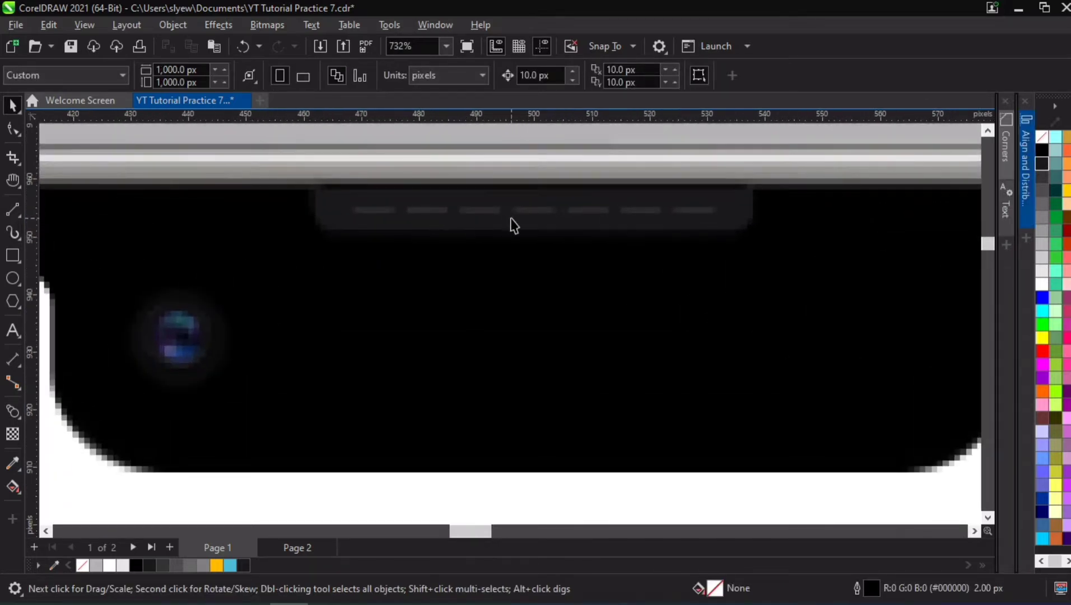
{"action": "scroll", "coordinate": [573, 214], "scroll_direction": "down", "scroll_amount": 9}
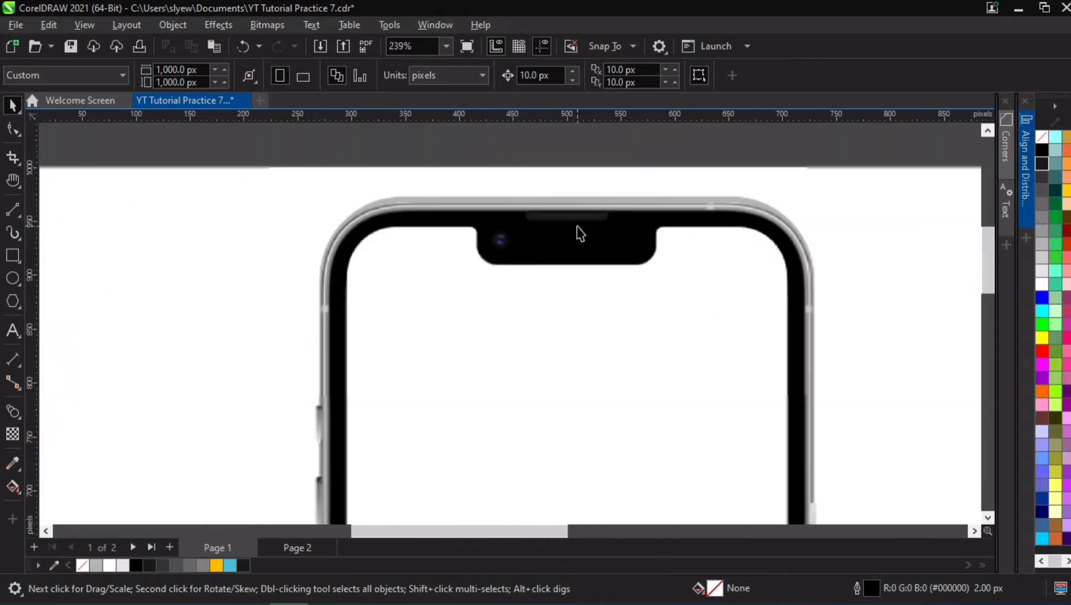
{"action": "scroll", "coordinate": [560, 214], "scroll_direction": "up", "scroll_amount": 6}
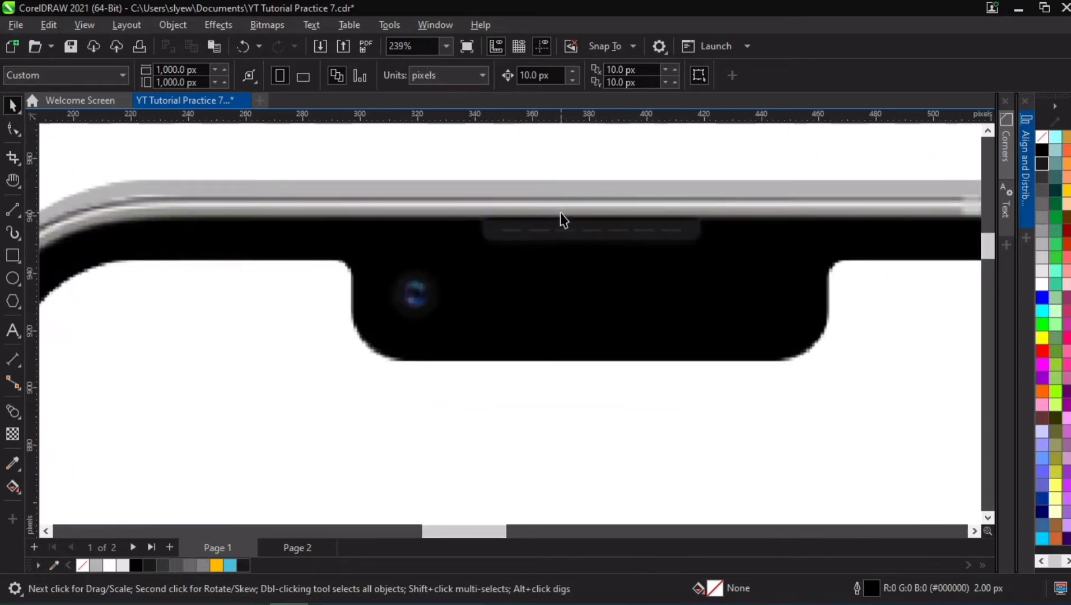
{"action": "left_click", "coordinate": [545, 230]}
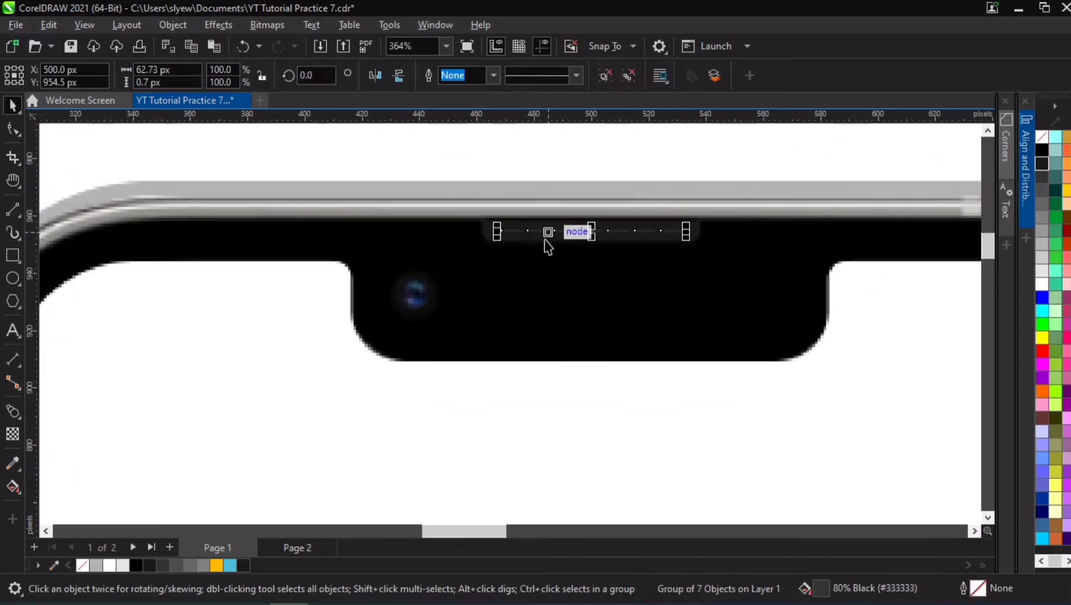
{"action": "left_click", "coordinate": [548, 241]}
{"action": "left_click", "coordinate": [531, 238]}
{"action": "left_click", "coordinate": [521, 247]}
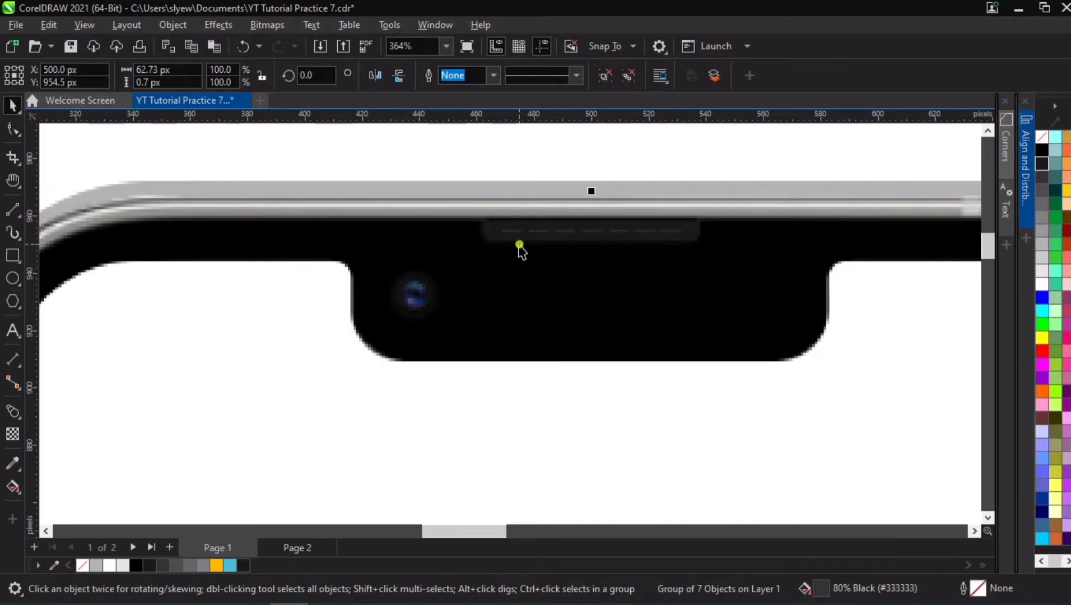
{"action": "left_click", "coordinate": [522, 249], "text": "shift"}
{"action": "left_click", "coordinate": [502, 239]}
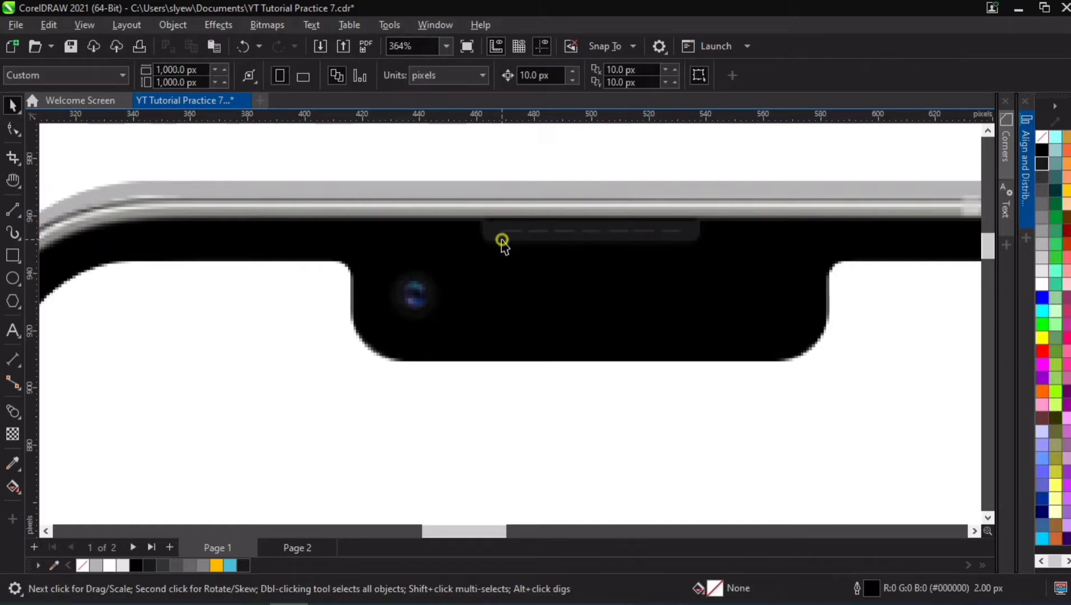
{"action": "left_click", "coordinate": [509, 237]}
{"action": "left_click", "coordinate": [510, 231], "text": "shift"}
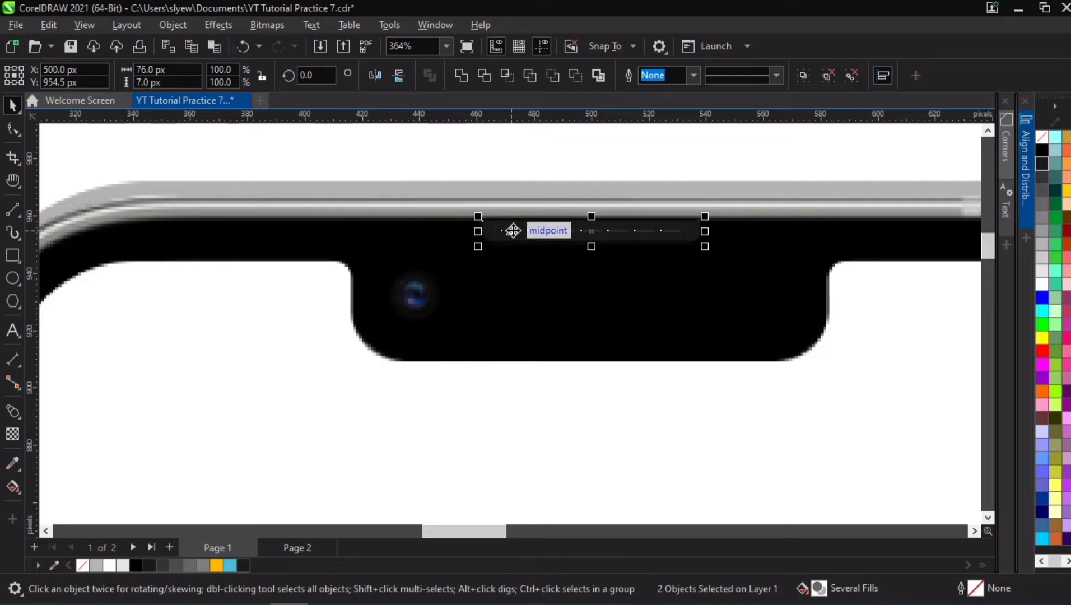
{"action": "key", "text": "ctrl+g"}
Step: Group the finished speaker with the phone's notched screen shape
{"action": "scroll", "coordinate": [557, 297], "scroll_direction": "down", "scroll_amount": 2}
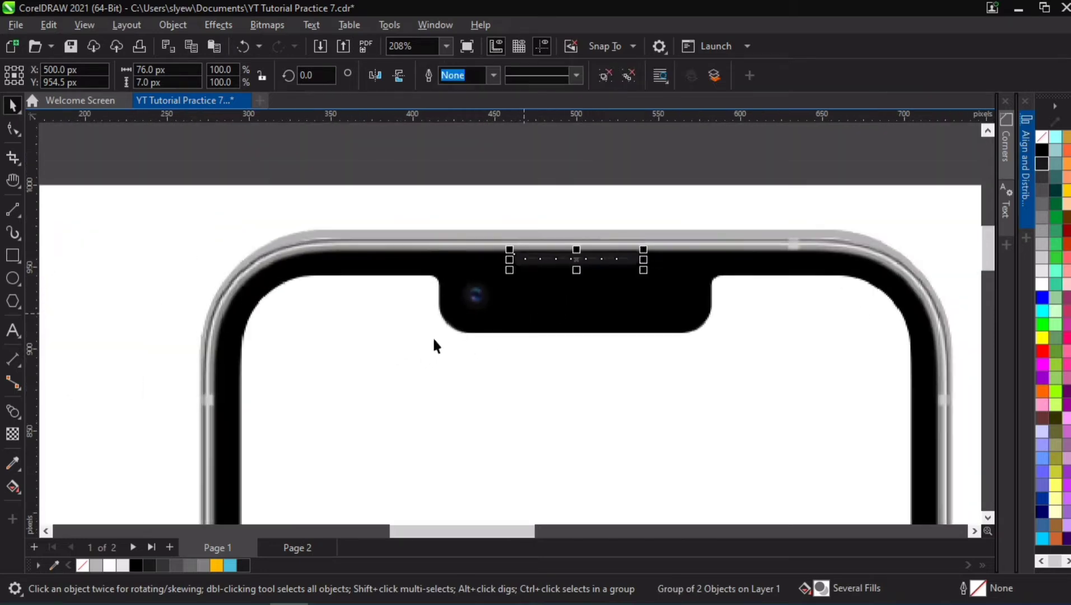
{"action": "left_click", "coordinate": [418, 325], "text": "shift"}
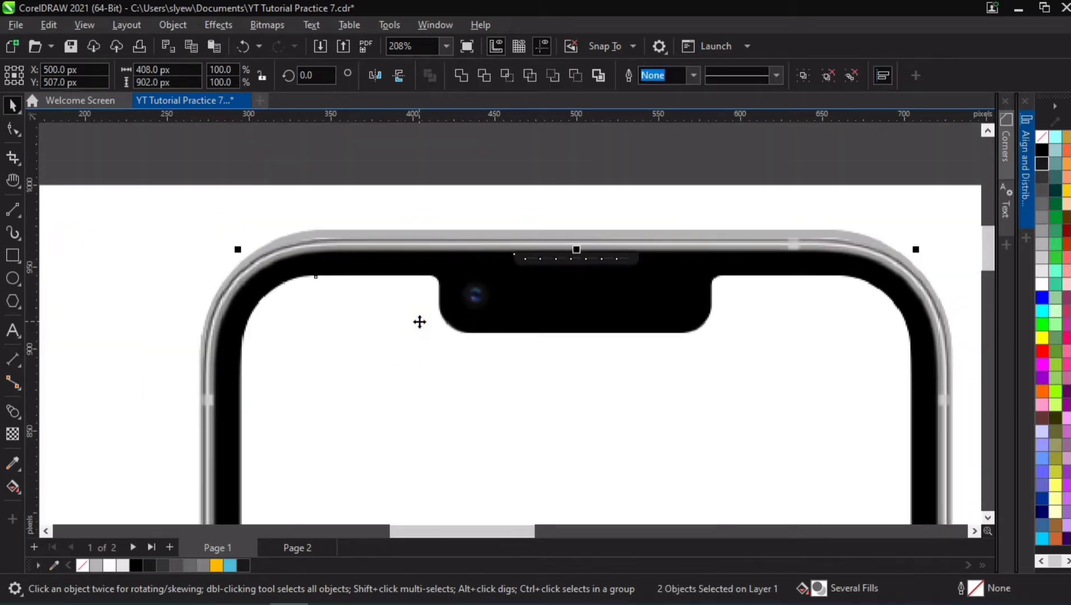
{"action": "key", "text": "ctrl+g"}
Step: Group the camera lens in the notch with the phone's screen and speaker group
{"action": "scroll", "coordinate": [569, 329], "scroll_direction": "down", "scroll_amount": 3}
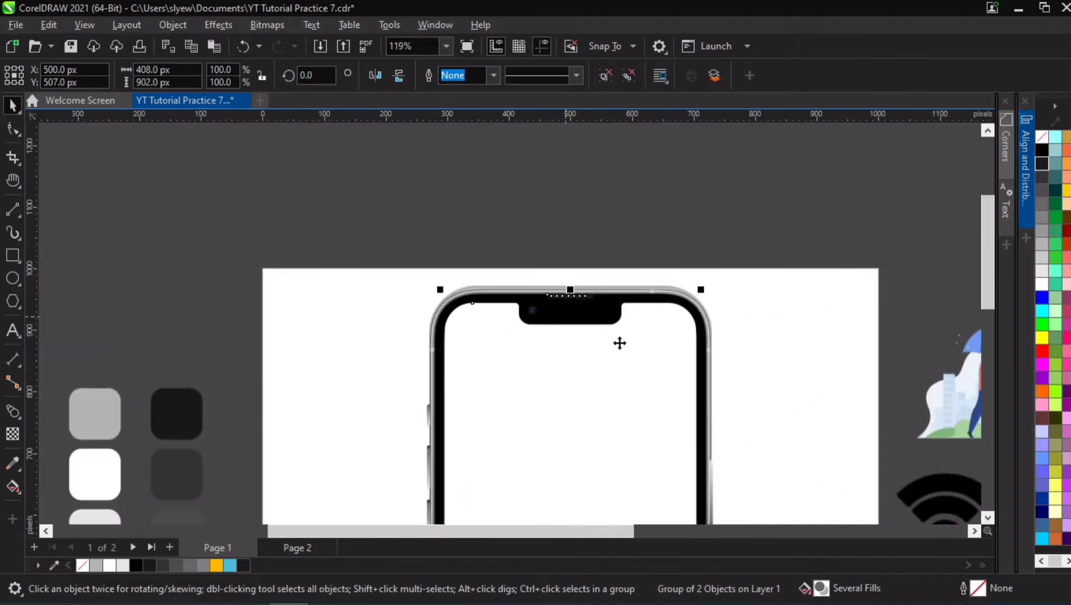
{"action": "left_click_drag", "start_coordinate": [573, 282], "coordinate": [537, 255]}
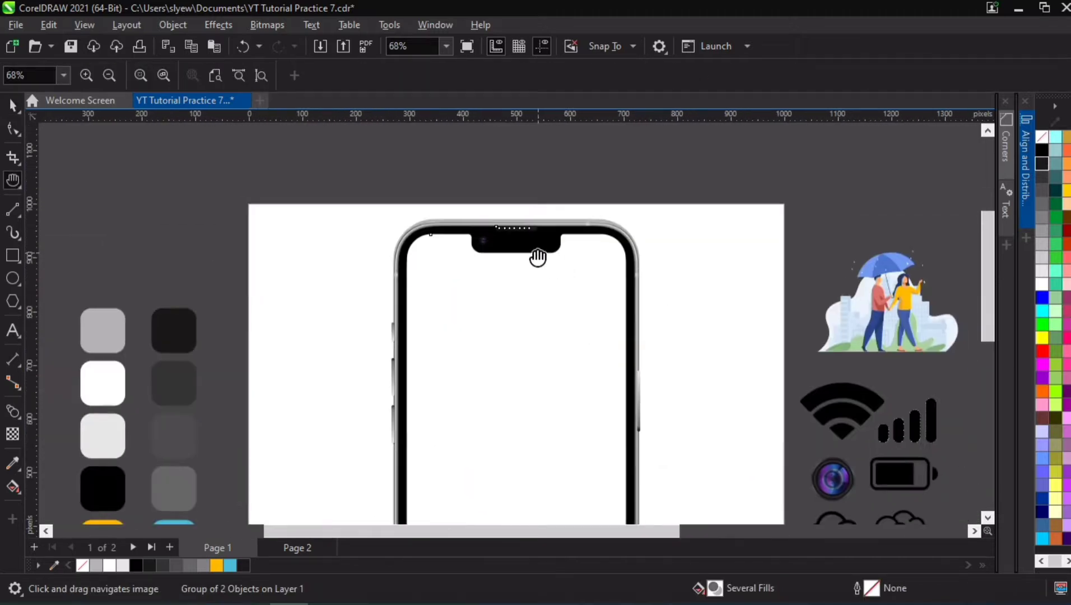
{"action": "left_click", "coordinate": [483, 240]}
{"action": "left_click", "coordinate": [511, 313], "text": "shift"}
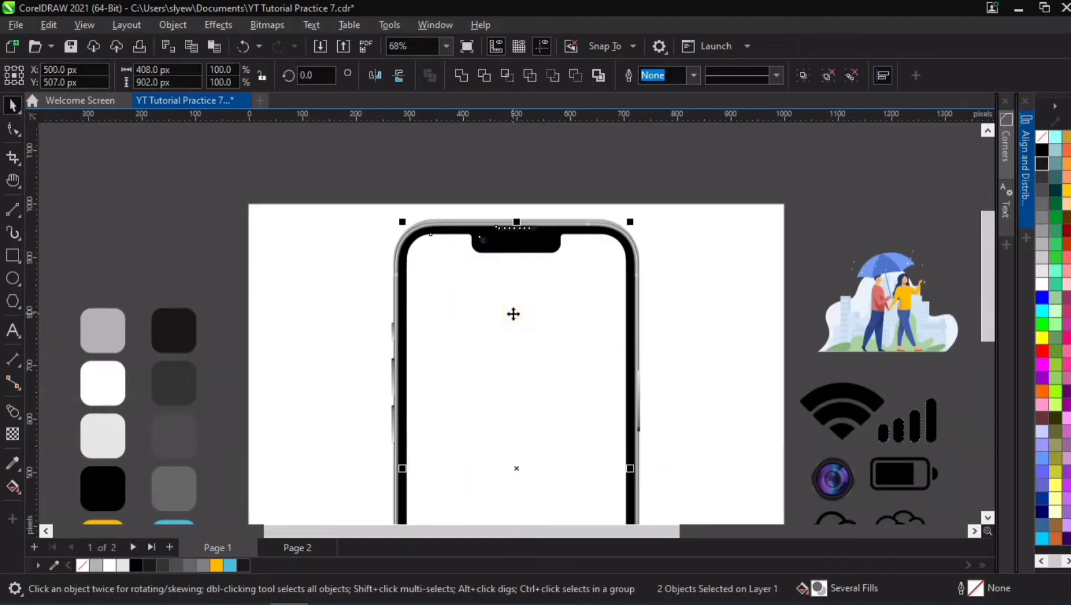
{"action": "key", "text": "ctrl+g"}
{"action": "scroll", "coordinate": [686, 284], "scroll_direction": "down", "scroll_amount": 2}
{"action": "scroll", "coordinate": [633, 402], "scroll_direction": "down", "scroll_amount": 1}
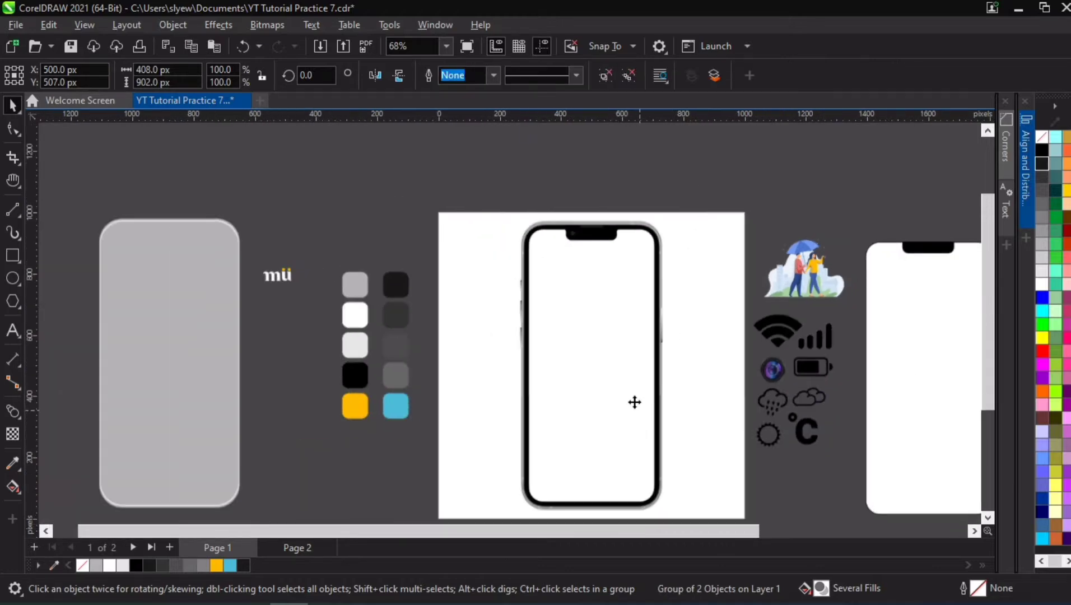
{"action": "scroll", "coordinate": [653, 341], "scroll_direction": "up", "scroll_amount": 2}
{"action": "scroll", "coordinate": [598, 167], "scroll_direction": "up", "scroll_amount": 2}
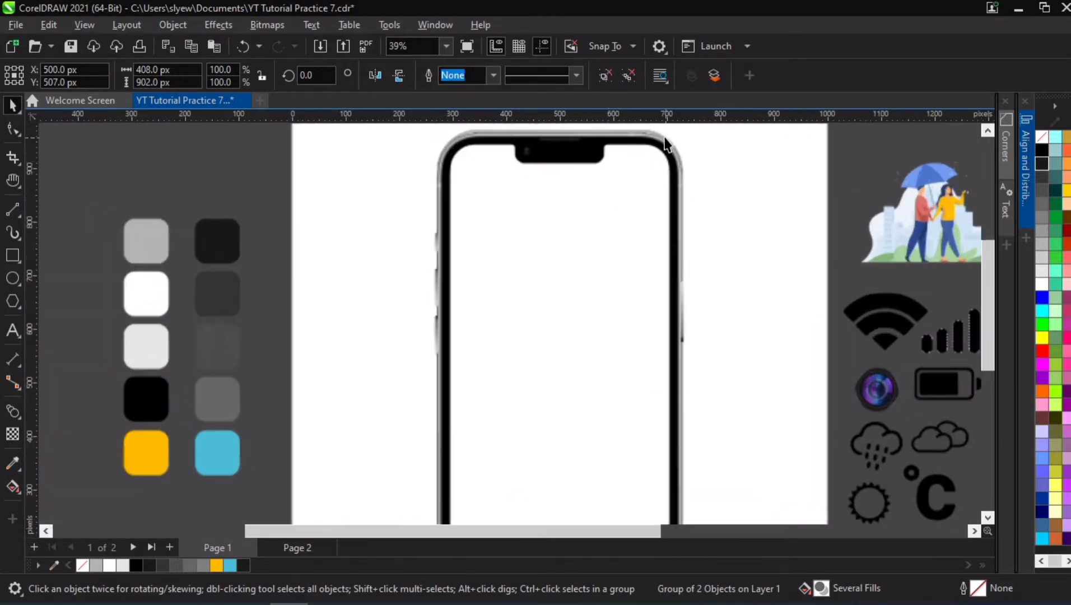
{"action": "scroll", "coordinate": [725, 159], "scroll_direction": "down", "scroll_amount": 2}
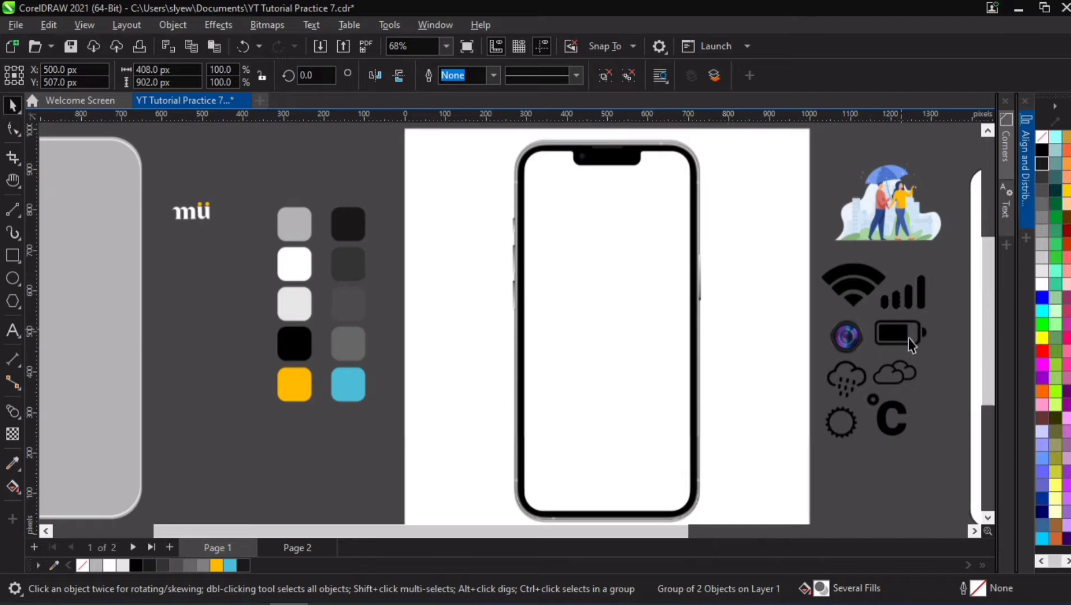
Step: Copy the battery, signal and Wi-Fi icons onto the upper phone screen and scale them to about 69 × 54 px
{"action": "scroll", "coordinate": [923, 293], "scroll_direction": "down", "scroll_amount": 1}
{"action": "left_click", "coordinate": [905, 328]}
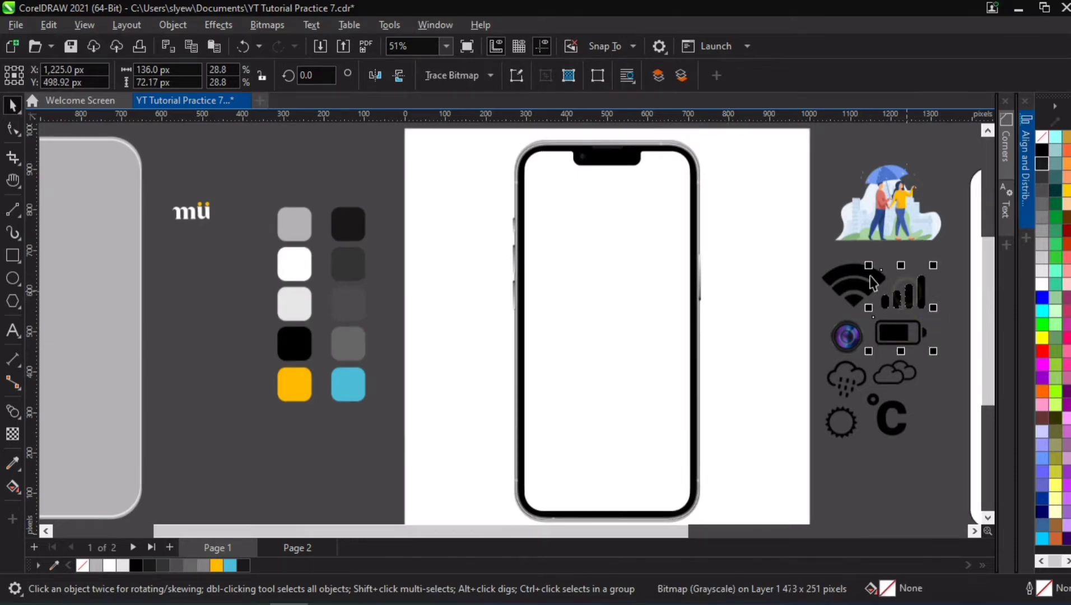
{"action": "left_click", "coordinate": [899, 291], "text": "shift"}
{"action": "left_click", "coordinate": [849, 280], "text": "shift"}
{"action": "left_click_drag", "start_coordinate": [902, 339], "coordinate": [686, 207]}
{"action": "scroll", "coordinate": [690, 160], "scroll_direction": "up", "scroll_amount": 2}
{"action": "left_click_drag", "start_coordinate": [690, 160], "coordinate": [704, 255]}
{"action": "left_click_drag", "start_coordinate": [581, 290], "coordinate": [592, 299]}
Step: Align the three copied status icons to each other by their horizontal and vertical centres
{"action": "left_click", "coordinate": [1025, 161]}
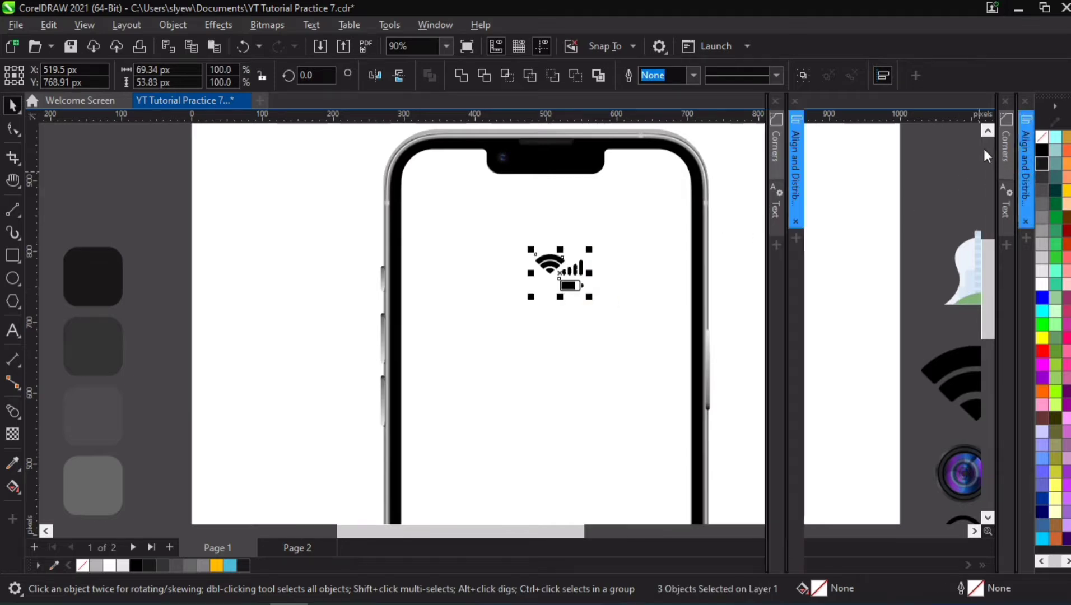
{"action": "left_click", "coordinate": [913, 147]}
{"action": "left_click", "coordinate": [823, 146]}
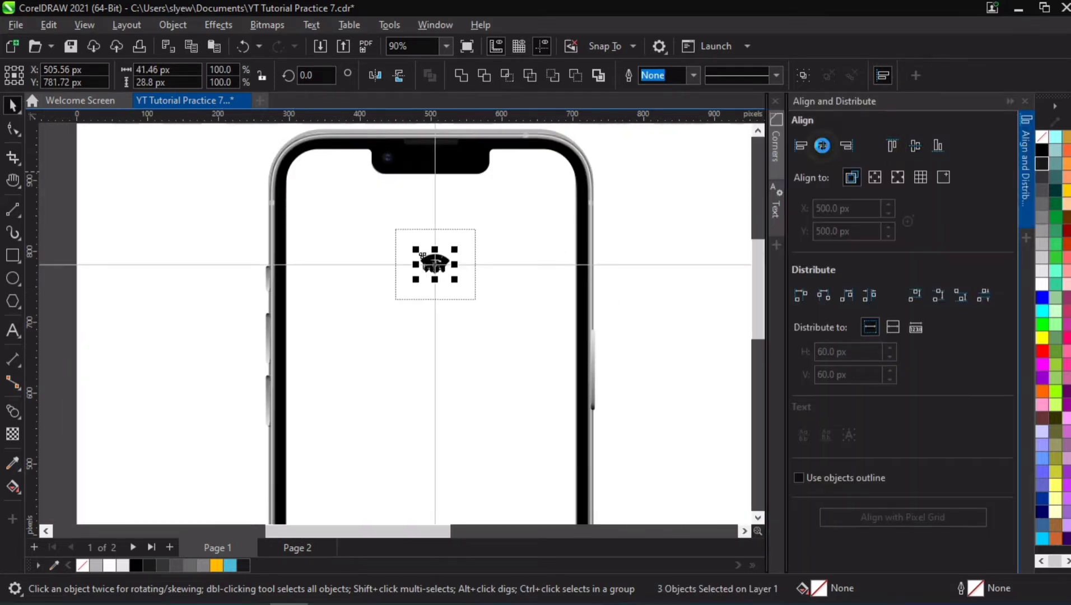
Step: Spread the stacked icons into a row with signal bars first, Wi-Fi in the middle and battery last
{"action": "scroll", "coordinate": [500, 261], "scroll_direction": "up", "scroll_amount": 5}
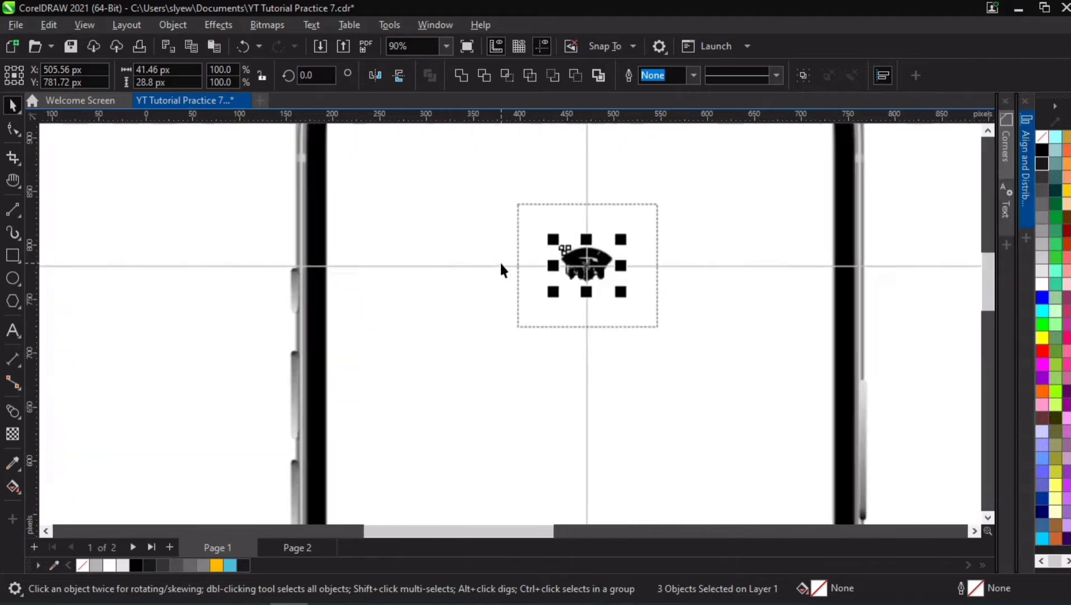
{"action": "left_click", "coordinate": [588, 305]}
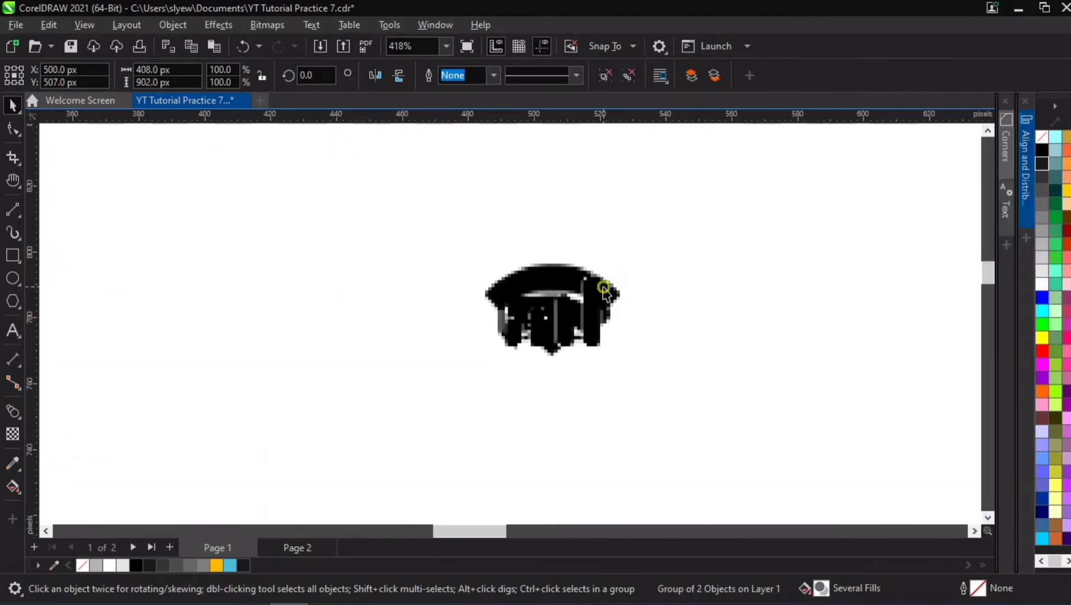
{"action": "left_click_drag", "start_coordinate": [588, 291], "coordinate": [465, 290]}
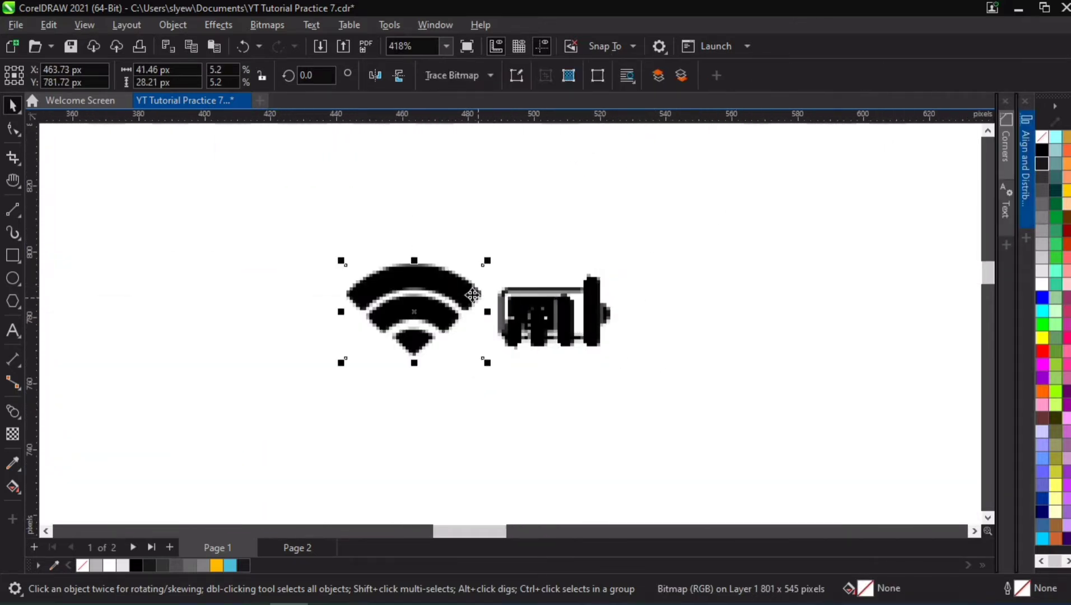
{"action": "left_click", "coordinate": [558, 316]}
{"action": "left_click_drag", "start_coordinate": [537, 321], "coordinate": [279, 326]}
{"action": "left_click", "coordinate": [544, 309]}
{"action": "left_click_drag", "start_coordinate": [543, 309], "coordinate": [553, 309]}
Step: Scale the signal and Wi-Fi icons together to about 72 × 26 px and shift them slightly toward the battery
{"action": "left_click", "coordinate": [472, 263]}
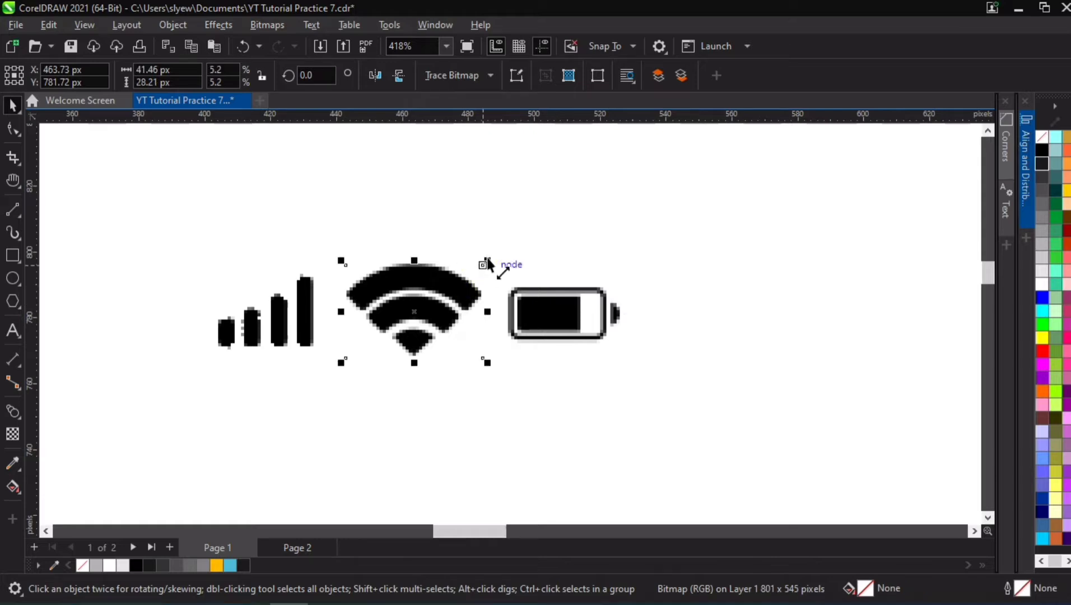
{"action": "left_click", "coordinate": [304, 303], "text": "shift"}
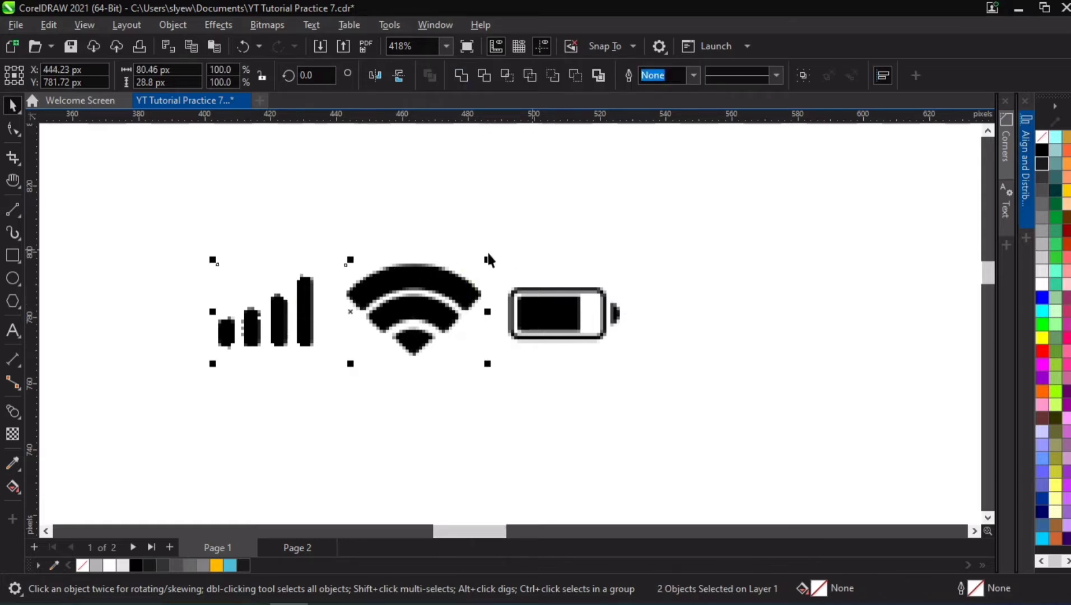
{"action": "left_click_drag", "start_coordinate": [488, 258], "coordinate": [482, 259]}
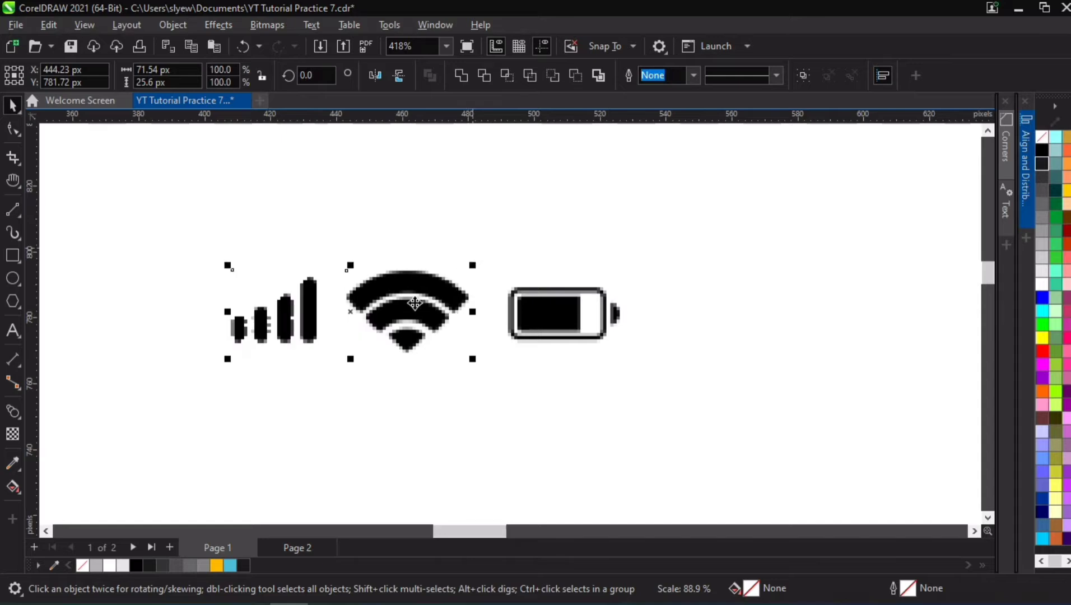
{"action": "left_click_drag", "start_coordinate": [418, 306], "coordinate": [423, 305]}
Step: Group the three status icons, shrink the group to about 81 × 18 px and place it to the right of the notch
{"action": "scroll", "coordinate": [586, 256], "scroll_direction": "down", "scroll_amount": 2}
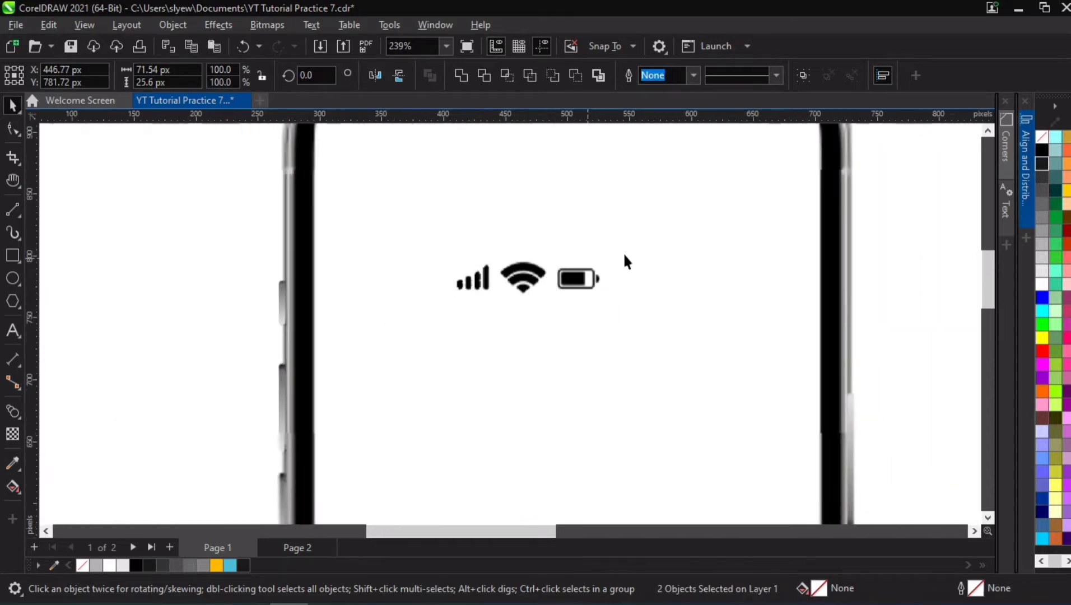
{"action": "left_click_drag", "start_coordinate": [896, 198], "coordinate": [432, 325]}
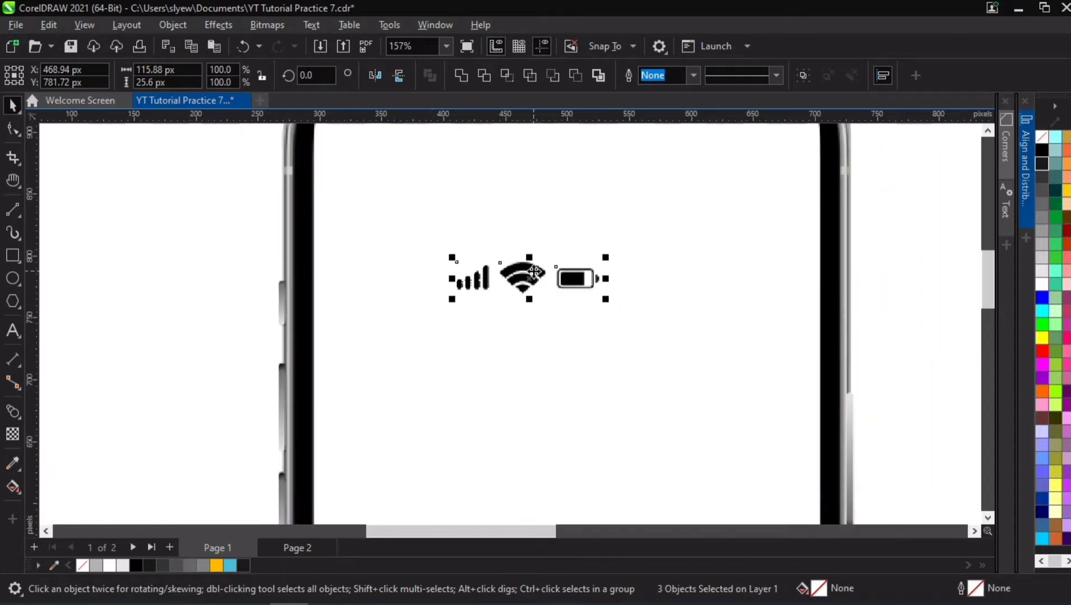
{"action": "key", "text": "ctrl+g"}
{"action": "left_click_drag", "start_coordinate": [535, 273], "coordinate": [671, 222]}
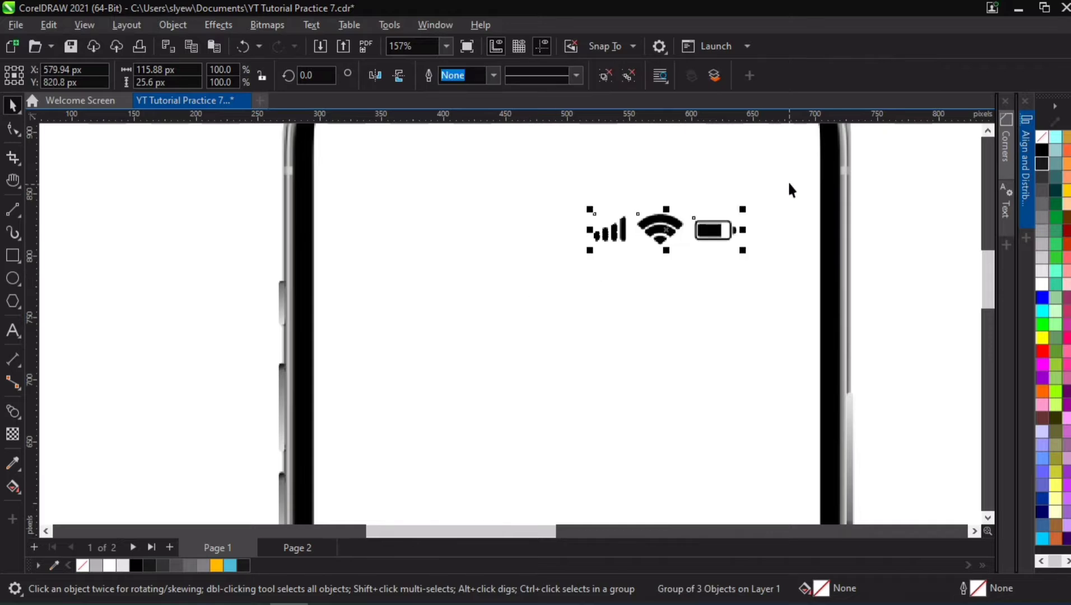
{"action": "scroll", "coordinate": [786, 180], "scroll_direction": "down", "scroll_amount": 2}
{"action": "scroll", "coordinate": [779, 182], "scroll_direction": "down", "scroll_amount": 1}
{"action": "scroll", "coordinate": [574, 306], "scroll_direction": "up", "scroll_amount": 3}
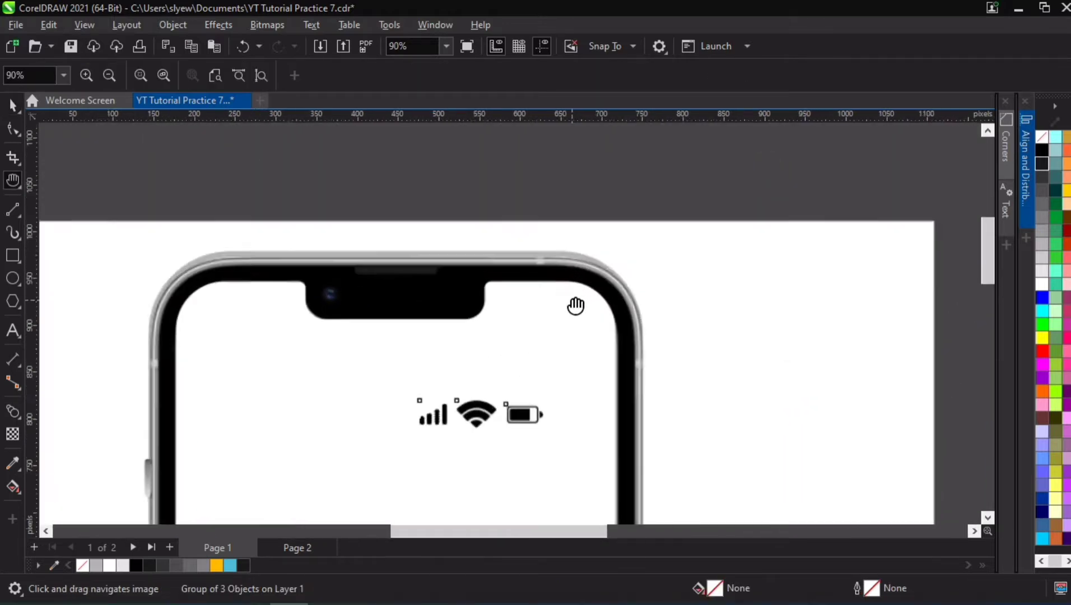
{"action": "left_click_drag", "start_coordinate": [483, 416], "coordinate": [616, 290]}
{"action": "scroll", "coordinate": [554, 329], "scroll_direction": "up", "scroll_amount": 1}
{"action": "left_click", "coordinate": [464, 344]}
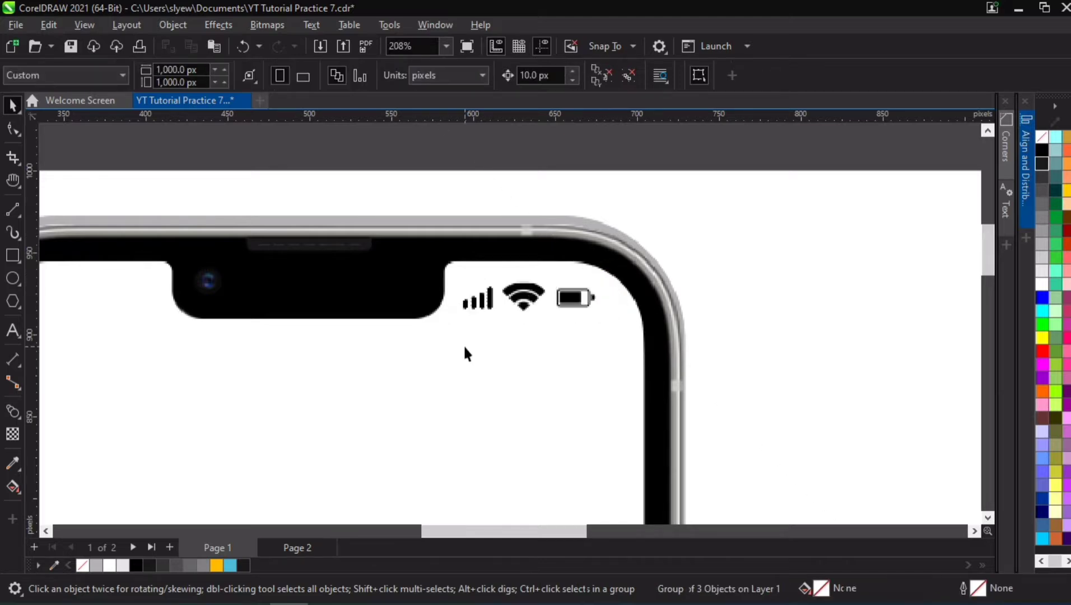
Step: Reduce the status icon group to about 75 × 17 px and recentre it in the space beside the notch
{"action": "scroll", "coordinate": [463, 345], "scroll_direction": "down", "scroll_amount": 3}
{"action": "scroll", "coordinate": [483, 332], "scroll_direction": "up", "scroll_amount": 5}
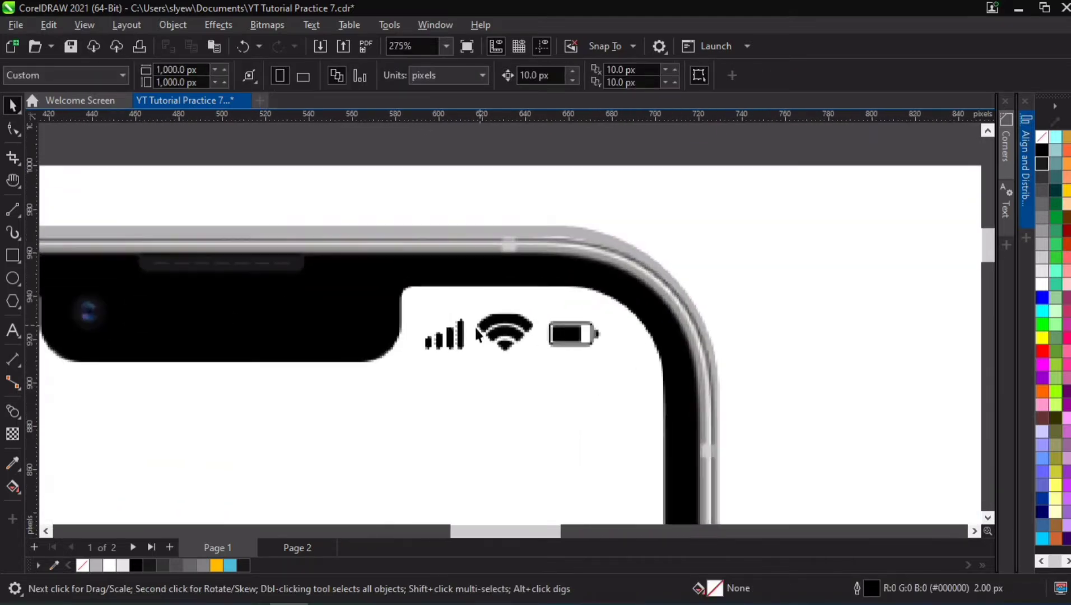
{"action": "left_click", "coordinate": [507, 331]}
{"action": "left_click_drag", "start_coordinate": [507, 332], "coordinate": [511, 336]}
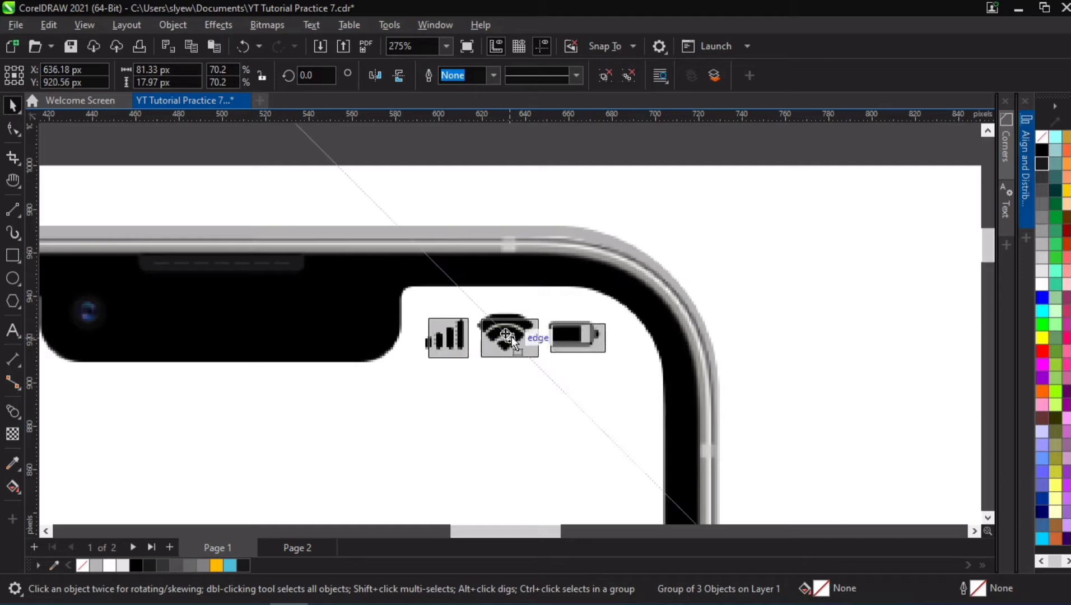
{"action": "left_click_drag", "start_coordinate": [609, 312], "coordinate": [600, 310]}
{"action": "left_click_drag", "start_coordinate": [507, 335], "coordinate": [521, 335]}
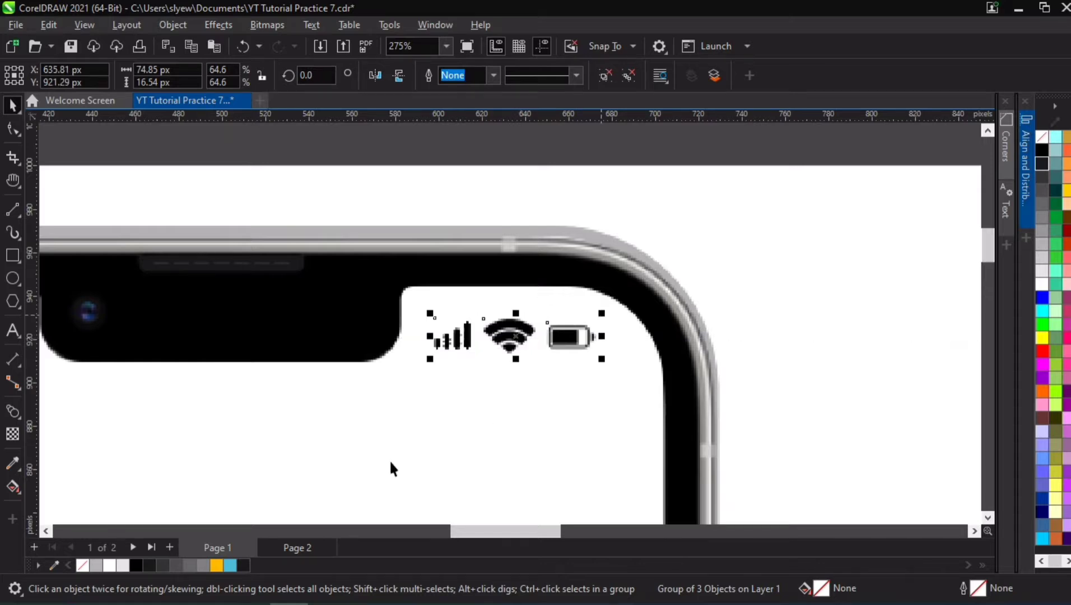
Step: Add the time text "10:57" beside the phone and set its font to Inter Bold
{"action": "scroll", "coordinate": [425, 432], "scroll_direction": "down", "scroll_amount": 5}
{"action": "key", "text": "h"}
{"action": "left_click_drag", "start_coordinate": [429, 460], "coordinate": [552, 263]}
{"action": "scroll", "coordinate": [487, 380], "scroll_direction": "down", "scroll_amount": 1}
{"action": "key", "text": "space"}
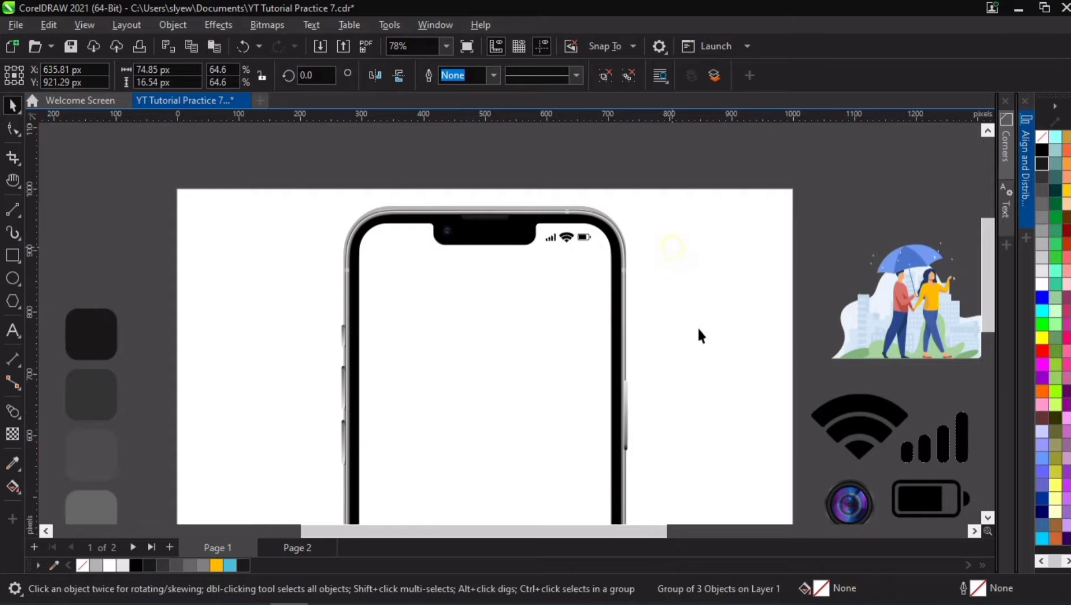
{"action": "left_click", "coordinate": [526, 388]}
{"action": "left_click_drag", "start_coordinate": [525, 419], "coordinate": [591, 359]}
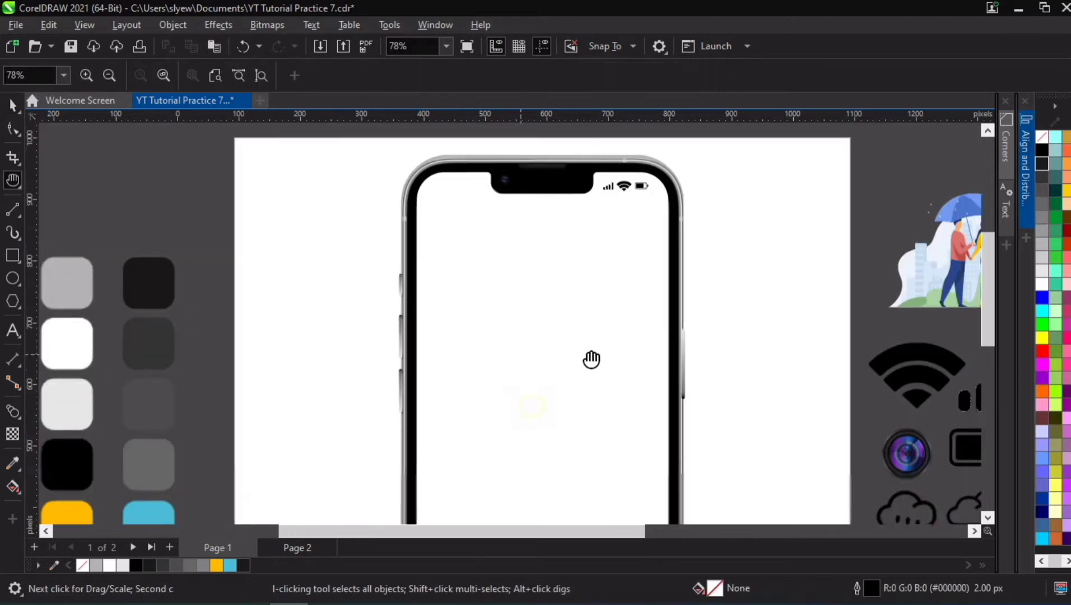
{"action": "key", "text": "space"}
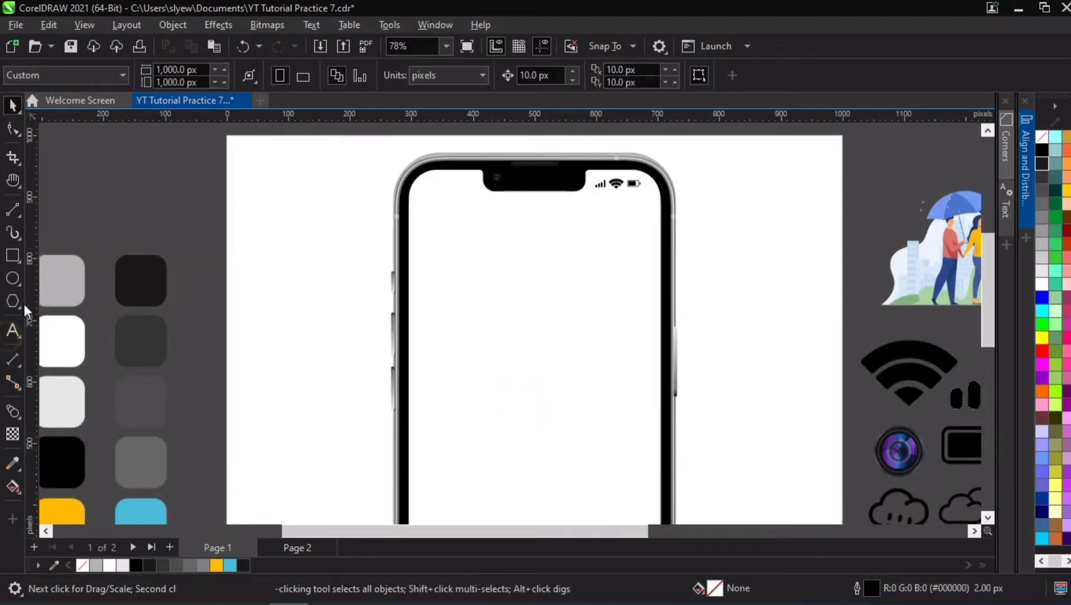
{"action": "left_click", "coordinate": [12, 331]}
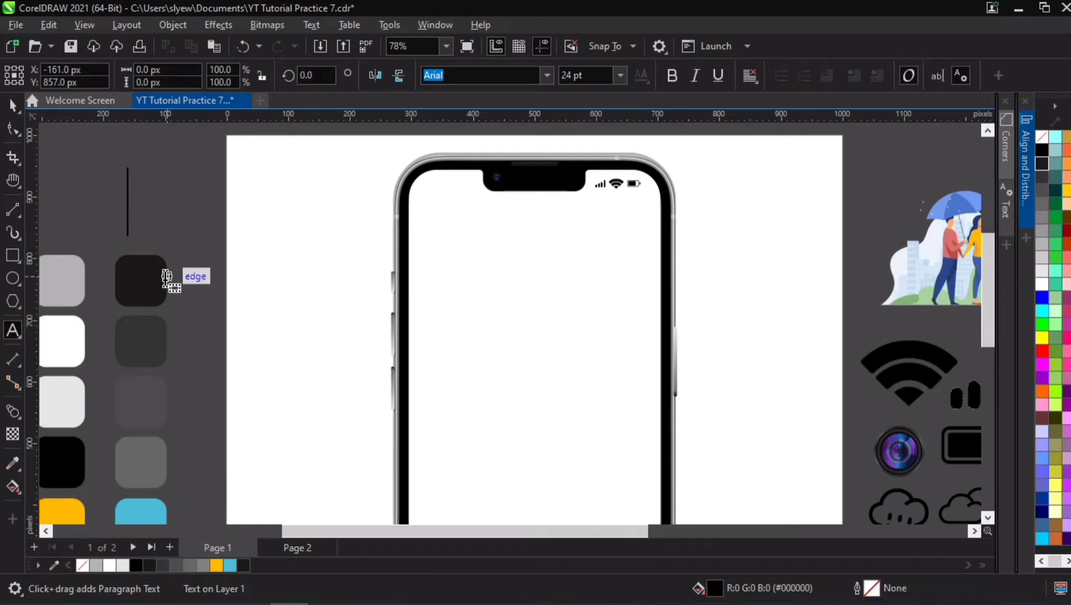
{"action": "type", "text": "10:"}
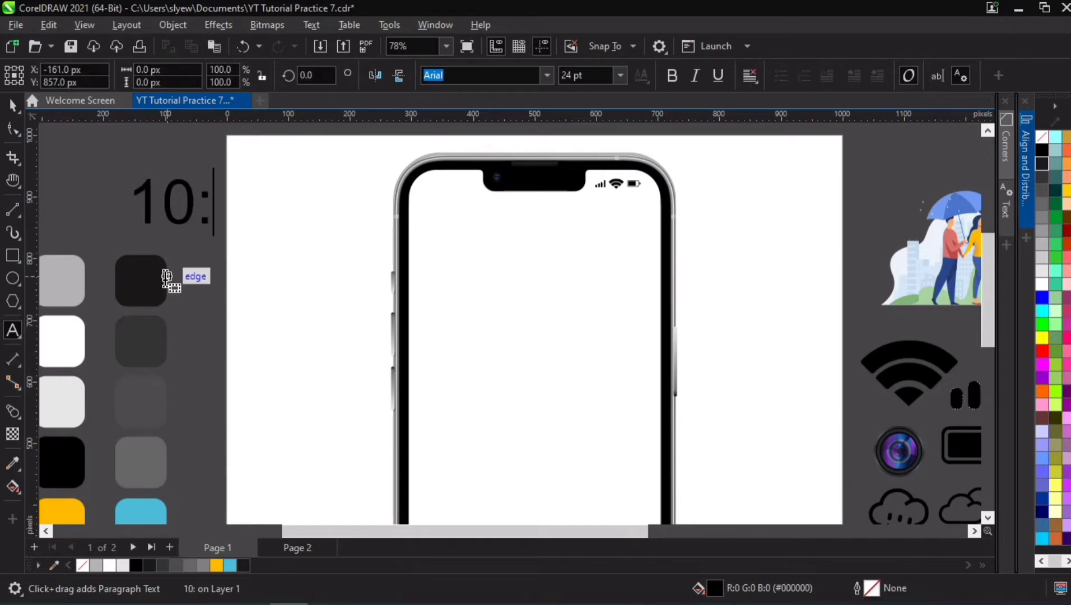
{"action": "key", "text": "Escape"}
{"action": "type", "text": ":57"}
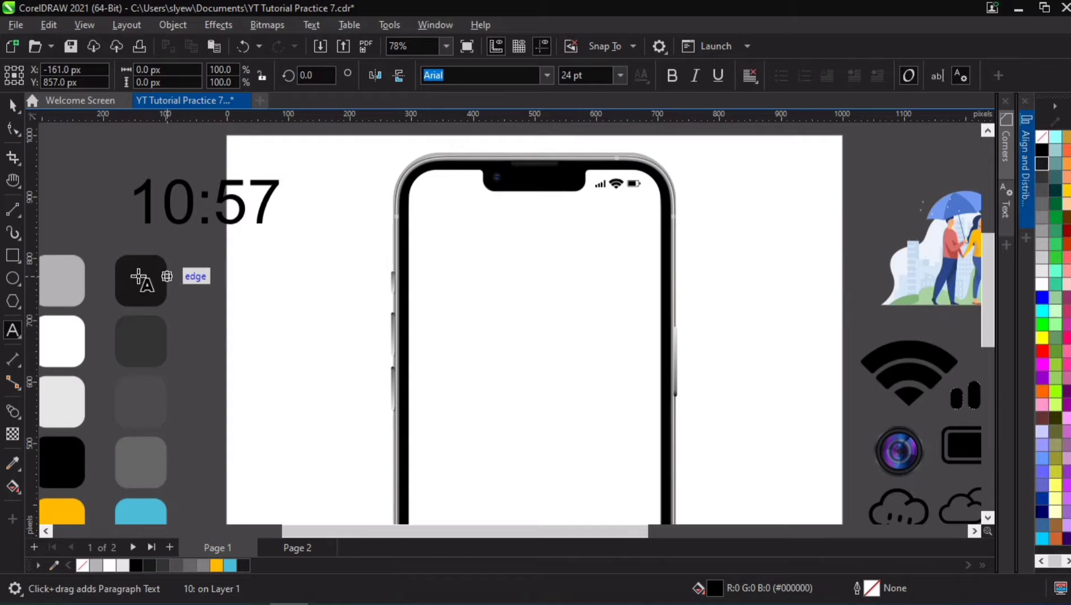
{"action": "key", "text": "F10"}
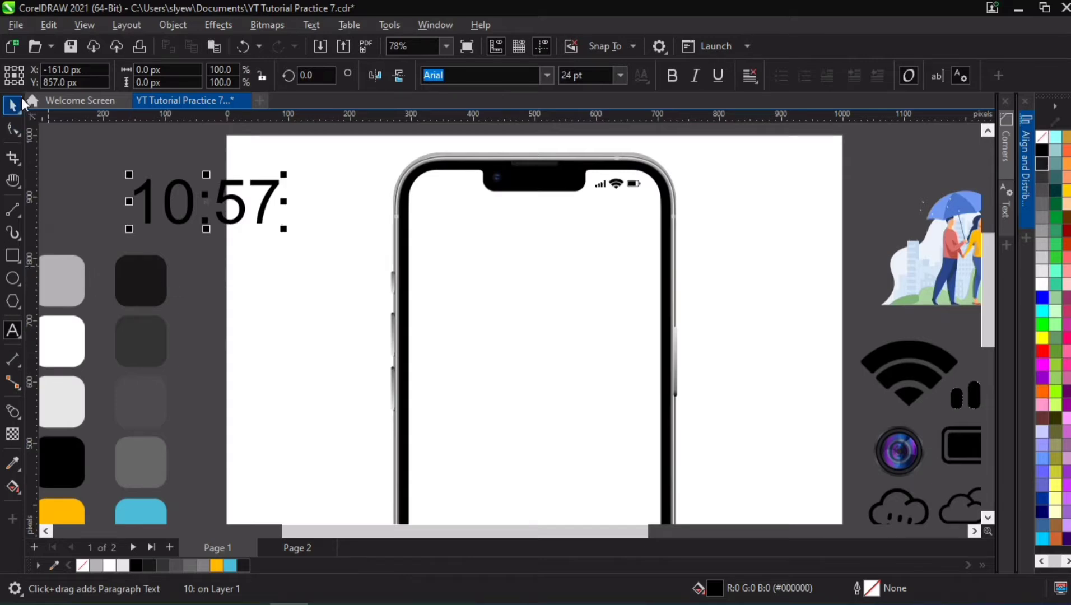
{"action": "key", "text": "space"}
{"action": "left_click", "coordinate": [546, 75]}
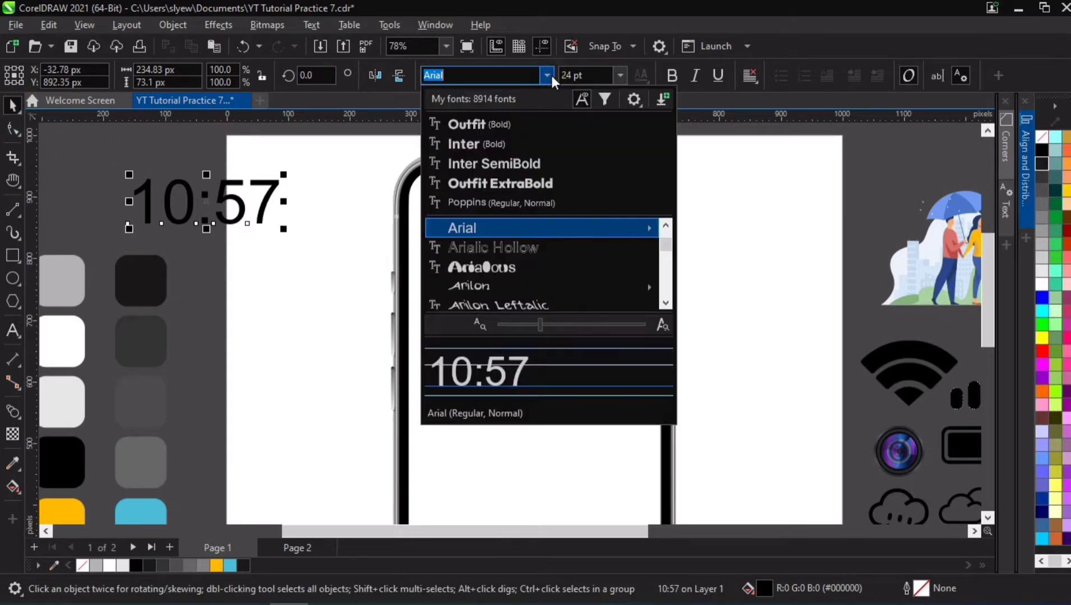
{"action": "left_click", "coordinate": [501, 144]}
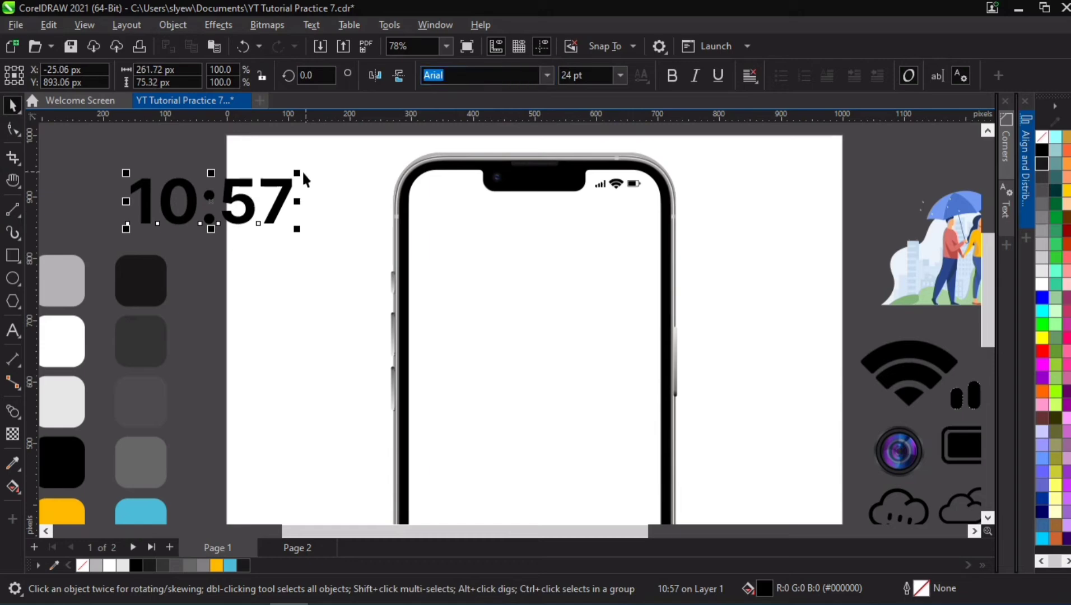
Step: Scale the time text down to about 48 × 14 px and place it on the phone screen left of the notch
{"action": "left_click_drag", "start_coordinate": [297, 173], "coordinate": [251, 169]}
{"action": "left_click_drag", "start_coordinate": [392, 188], "coordinate": [452, 182]}
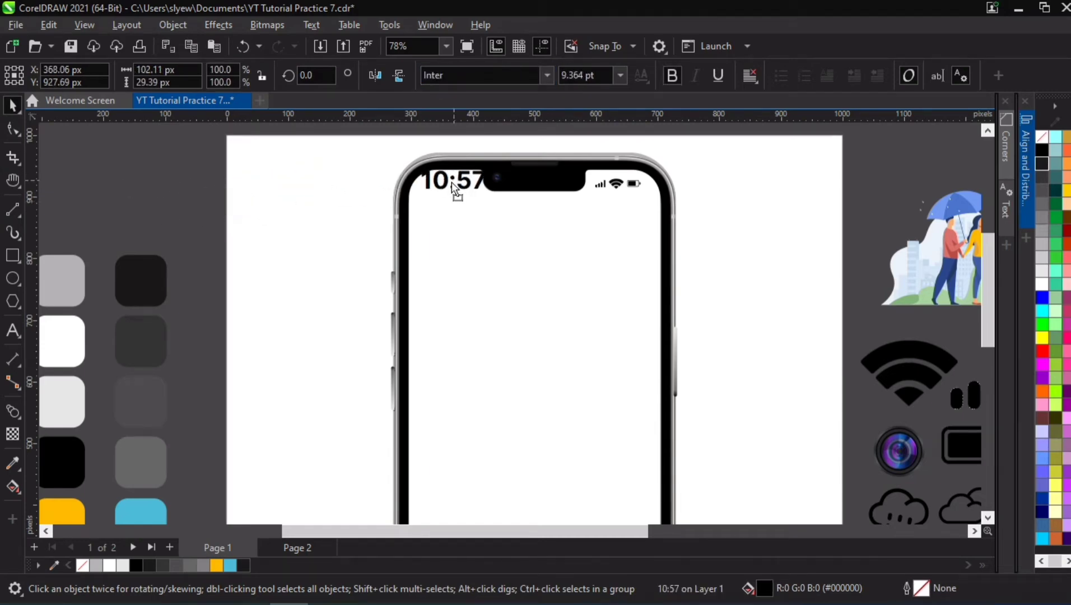
{"action": "scroll", "coordinate": [452, 183], "scroll_direction": "up", "scroll_amount": 3}
{"action": "left_click_drag", "start_coordinate": [525, 162], "coordinate": [487, 174]}
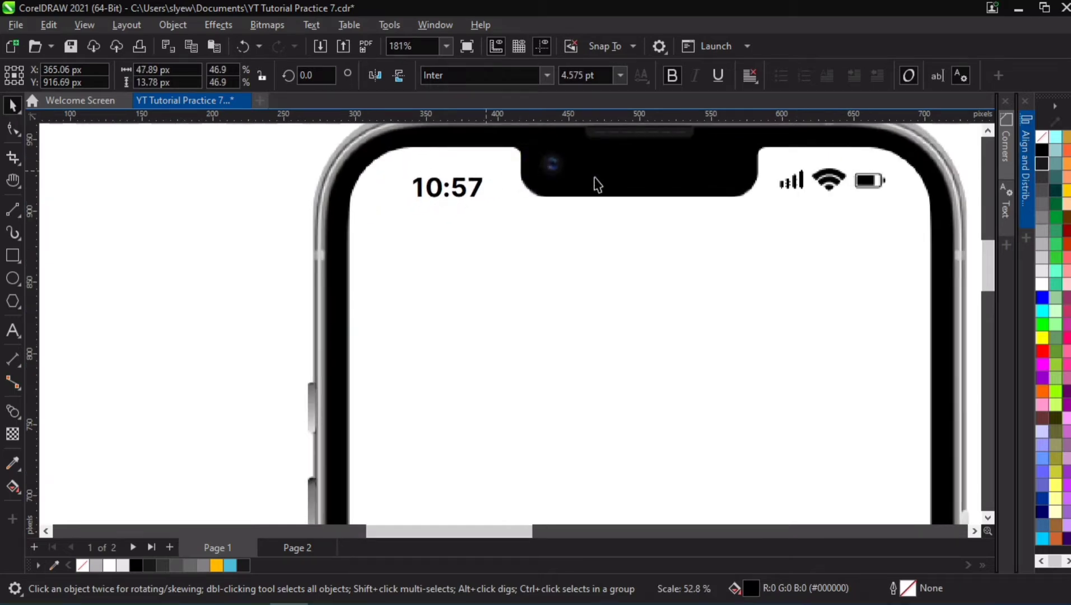
Step: Align the time text and the status icon group on their vertical centres
{"action": "left_click", "coordinate": [793, 181], "text": "shift"}
{"action": "left_click", "coordinate": [1021, 184]}
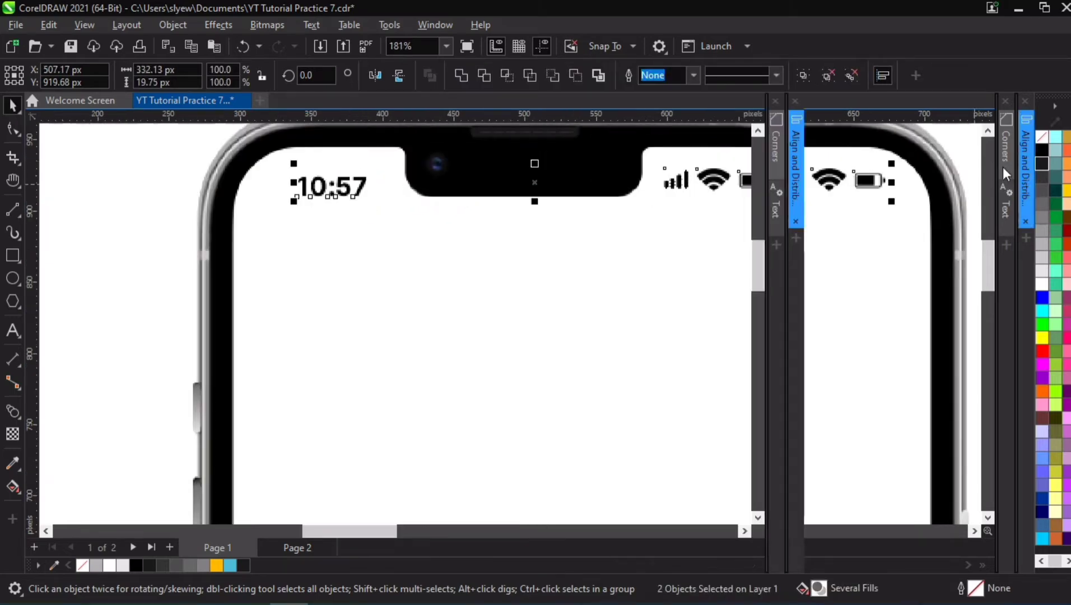
{"action": "left_click", "coordinate": [919, 147]}
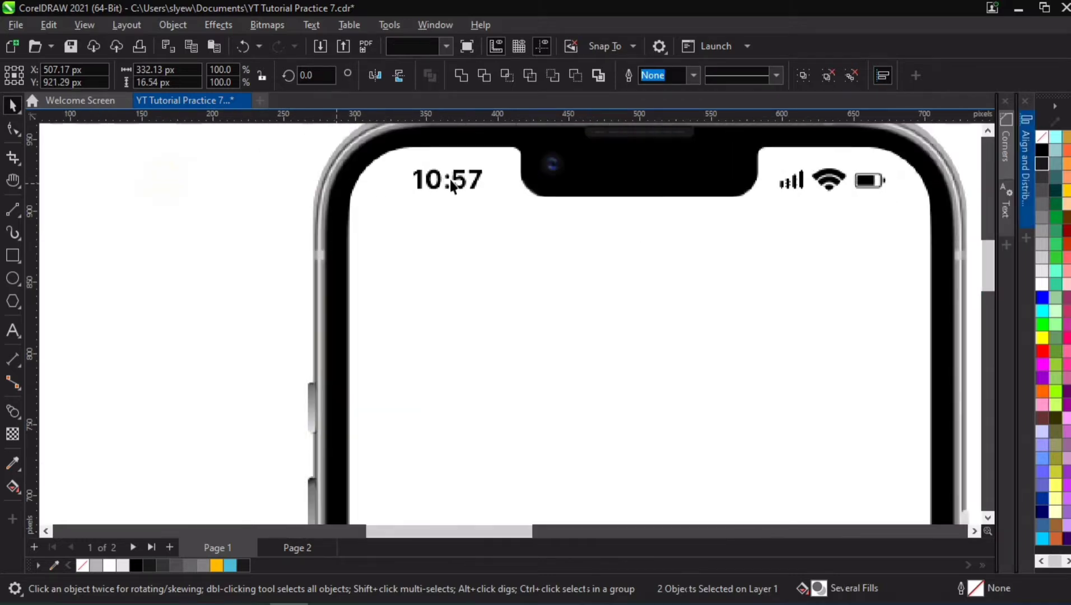
Step: Shrink the time text to about 40 × 12 px and fine-tune its position left of the notch
{"action": "left_click", "coordinate": [448, 180]}
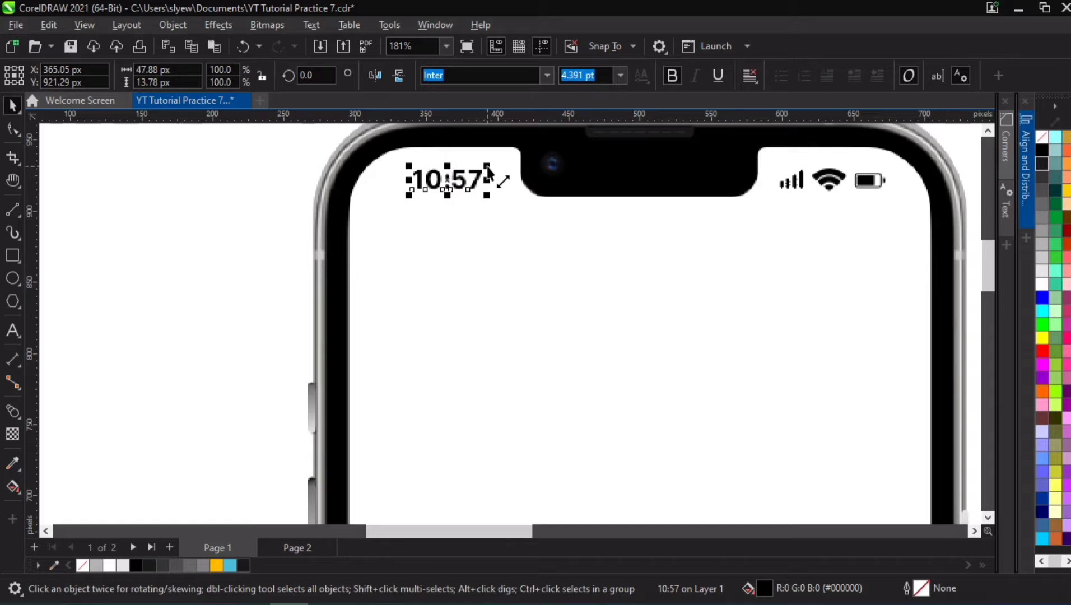
{"action": "left_click_drag", "start_coordinate": [487, 167], "coordinate": [453, 184]}
{"action": "scroll", "coordinate": [597, 254], "scroll_direction": "down", "scroll_amount": 4}
{"action": "left_click", "coordinate": [641, 286]}
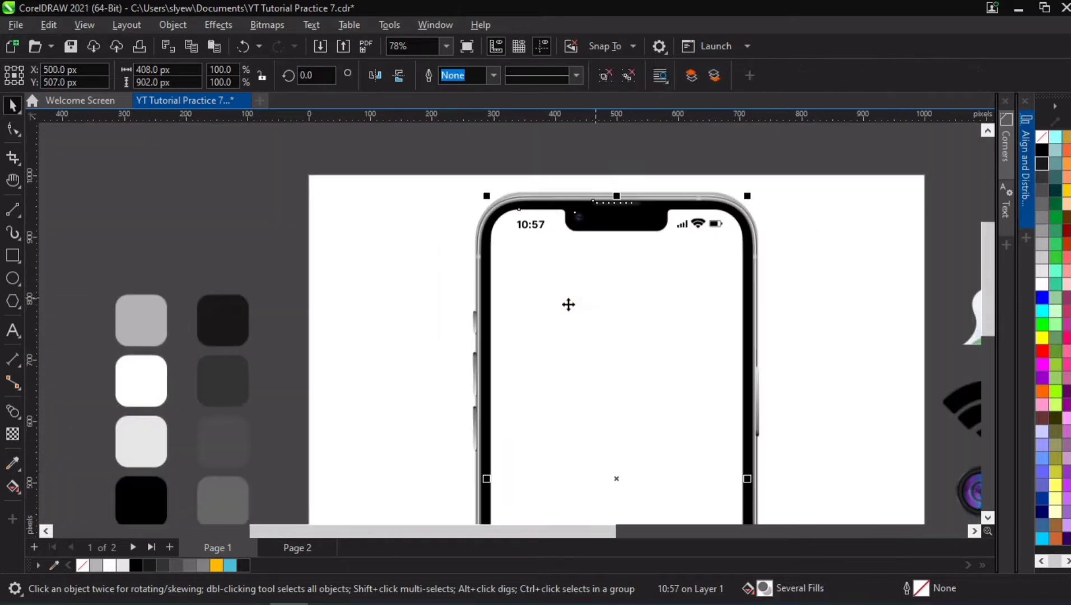
{"action": "key", "text": "Escape"}
{"action": "scroll", "coordinate": [565, 229], "scroll_direction": "up", "scroll_amount": 6}
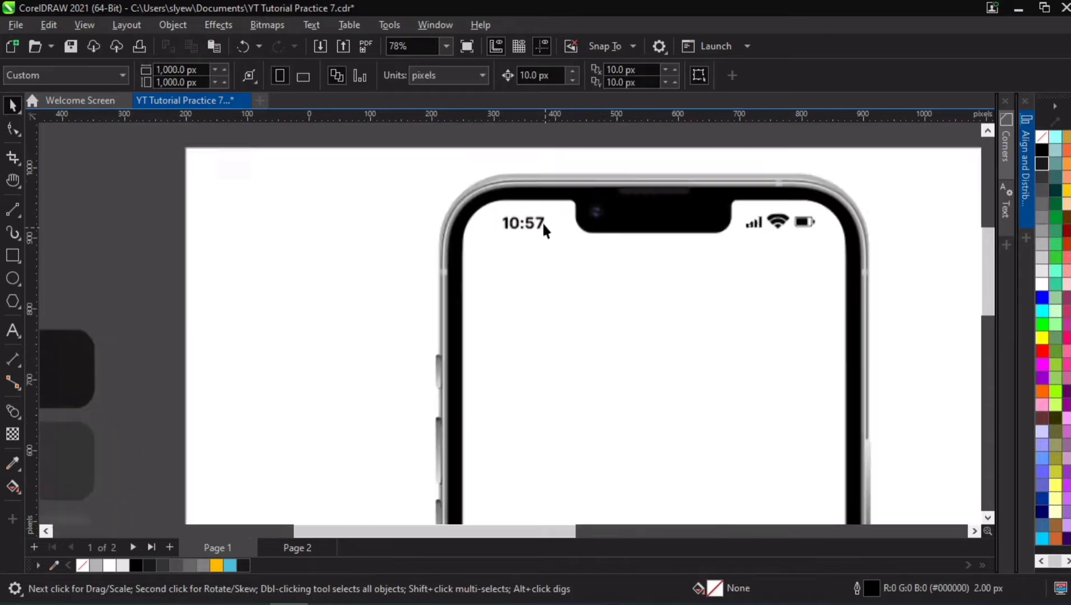
{"action": "left_click", "coordinate": [548, 210]}
{"action": "left_click_drag", "start_coordinate": [548, 203], "coordinate": [544, 196]}
{"action": "scroll", "coordinate": [596, 271], "scroll_direction": "down", "scroll_amount": 2}
{"action": "key", "text": "h"}
{"action": "scroll", "coordinate": [598, 275], "scroll_direction": "down", "scroll_amount": 7}
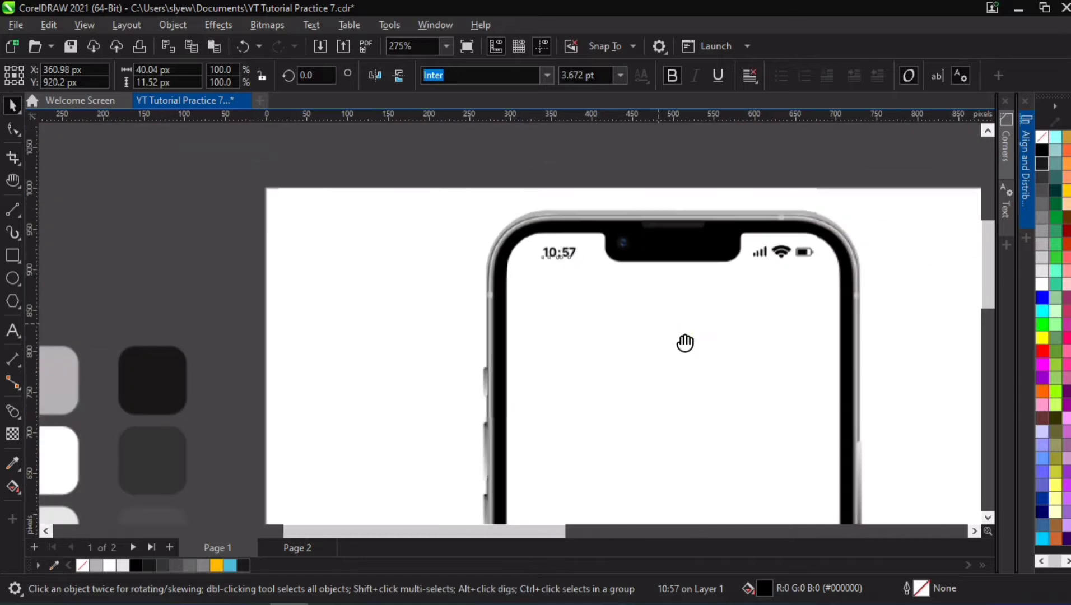
{"action": "scroll", "coordinate": [546, 294], "scroll_direction": "down", "scroll_amount": 2}
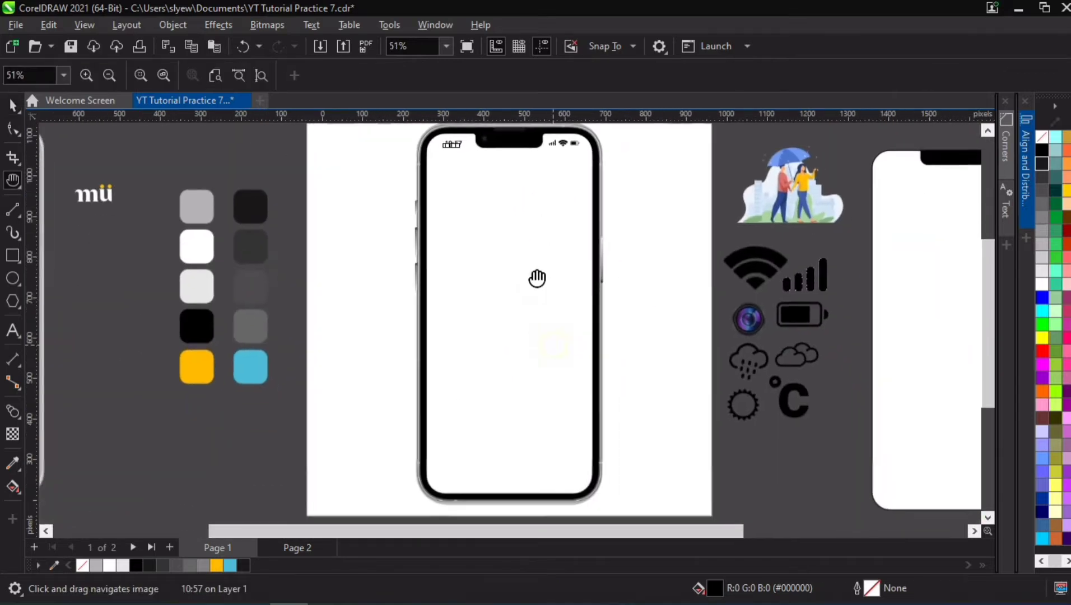
{"action": "key", "text": "space"}
{"action": "left_click", "coordinate": [532, 274]}
{"action": "left_click_drag", "start_coordinate": [533, 290], "coordinate": [387, 296]}
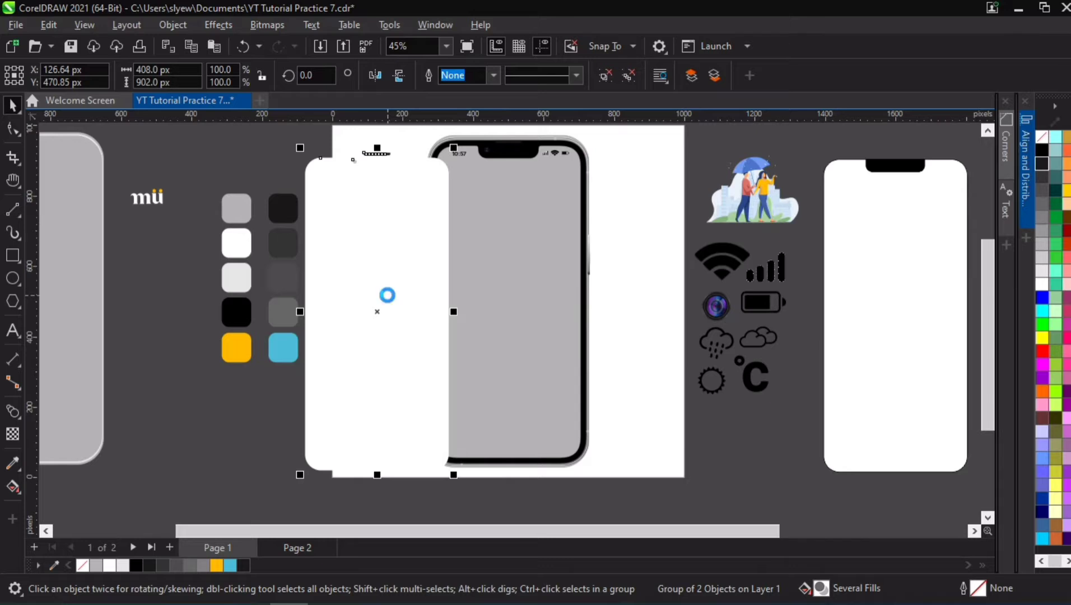
{"action": "key", "text": "ctrl+z"}
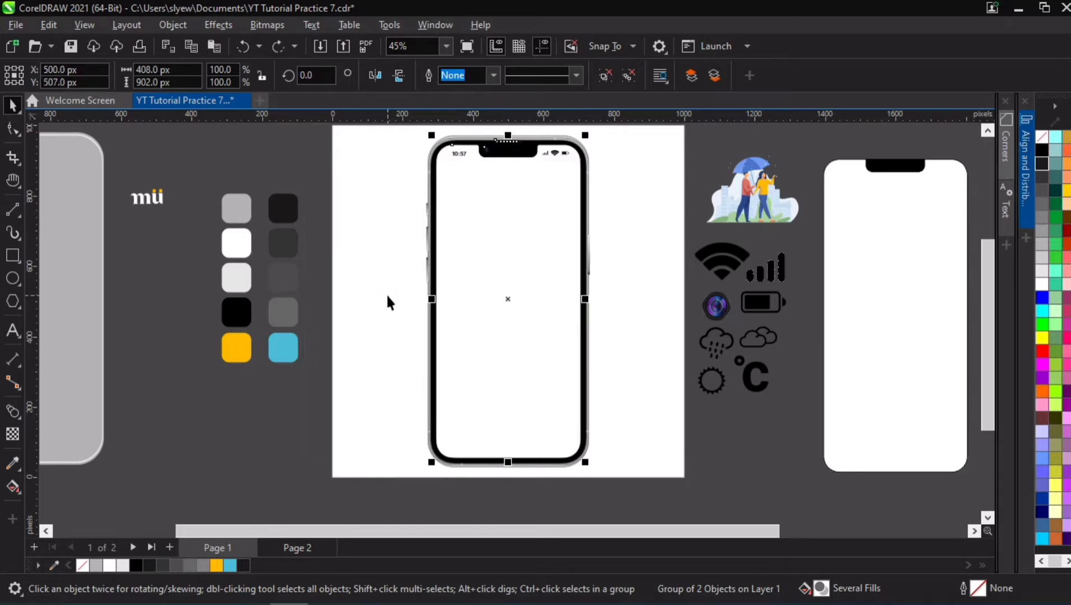
Step: Send the white screen group to the back and park the phone frame bitmap off the page at about X 2830, Y 536 px
{"action": "key", "text": "ctrl+v"}
{"action": "left_click", "coordinate": [455, 241]}
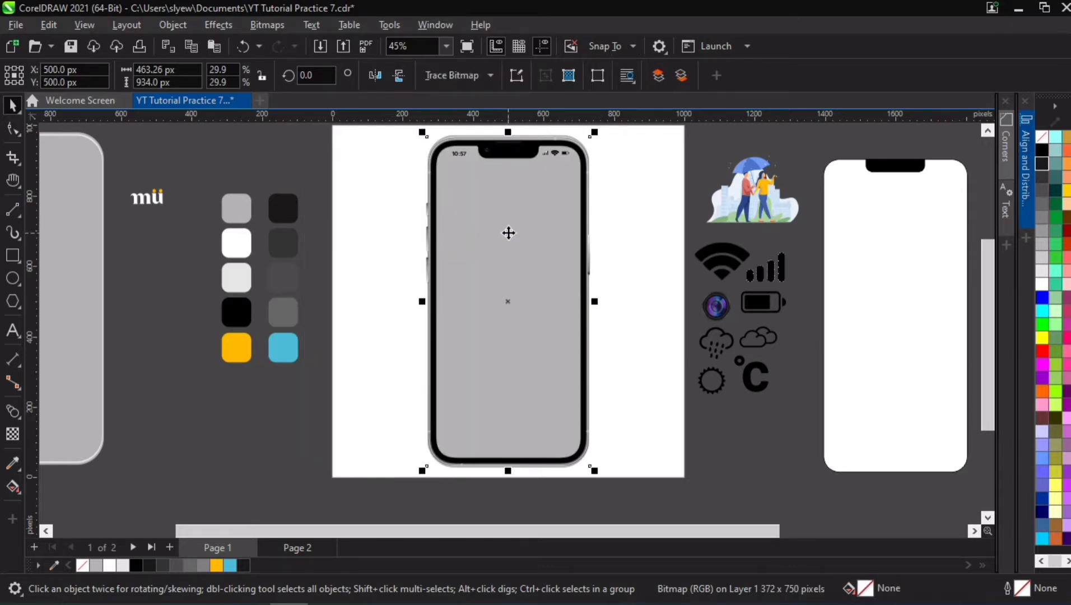
{"action": "left_click_drag", "start_coordinate": [507, 232], "coordinate": [305, 339]}
{"action": "left_click_drag", "start_coordinate": [354, 313], "coordinate": [249, 331]}
{"action": "scroll", "coordinate": [249, 331], "scroll_direction": "down", "scroll_amount": 2}
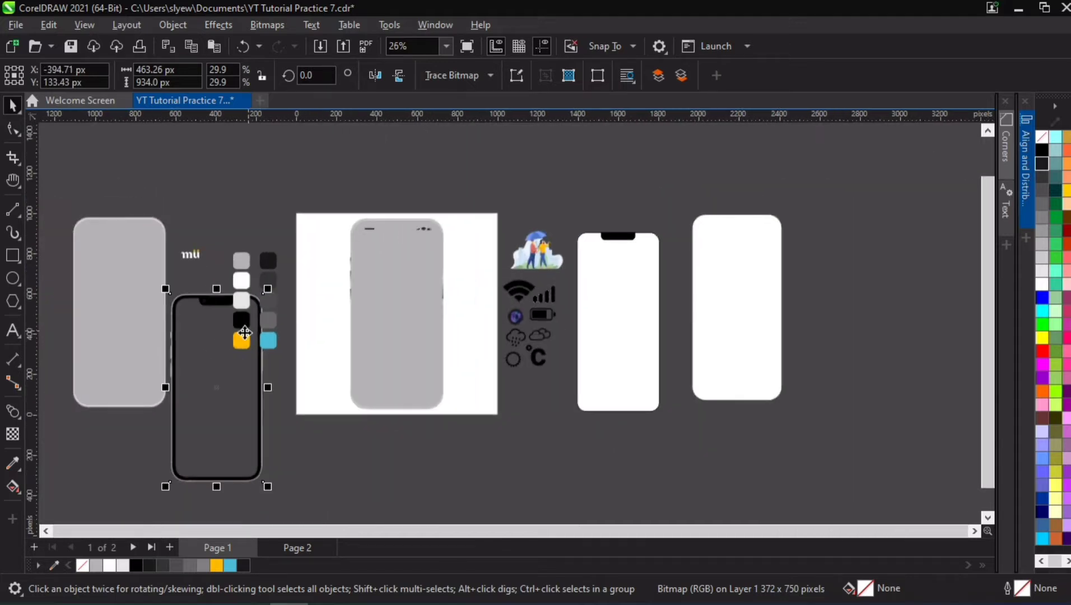
{"action": "left_click_drag", "start_coordinate": [192, 349], "coordinate": [836, 269]}
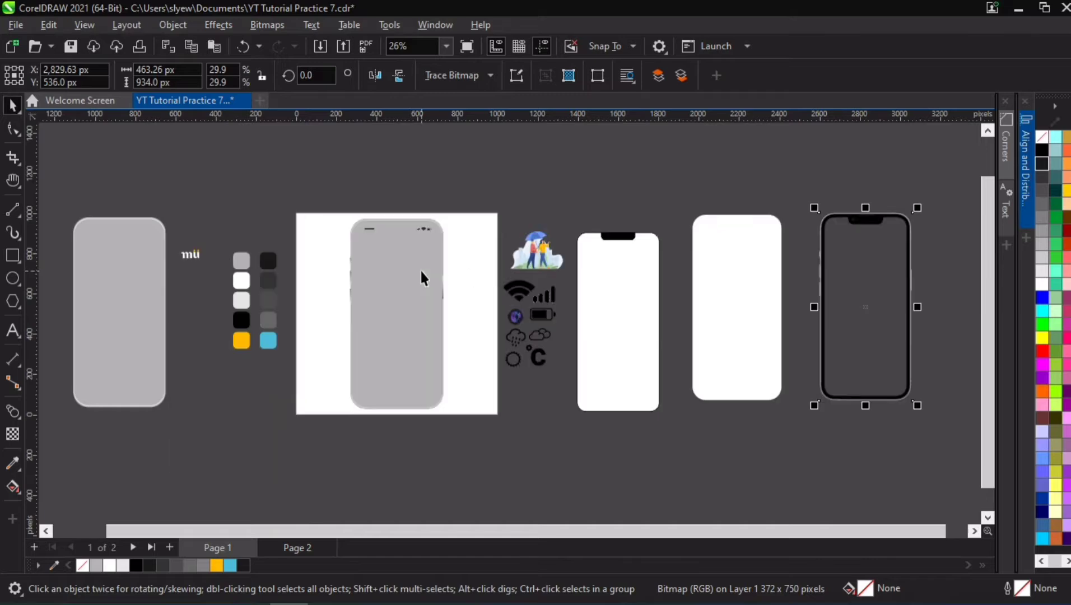
Step: Send the grey rounded rectangles covering the phone body to the back, one after another, behind the white screen shape
{"action": "scroll", "coordinate": [386, 275], "scroll_direction": "up", "scroll_amount": 1}
{"action": "scroll", "coordinate": [386, 275], "scroll_direction": "up", "scroll_amount": 2}
{"action": "left_click", "coordinate": [388, 276]}
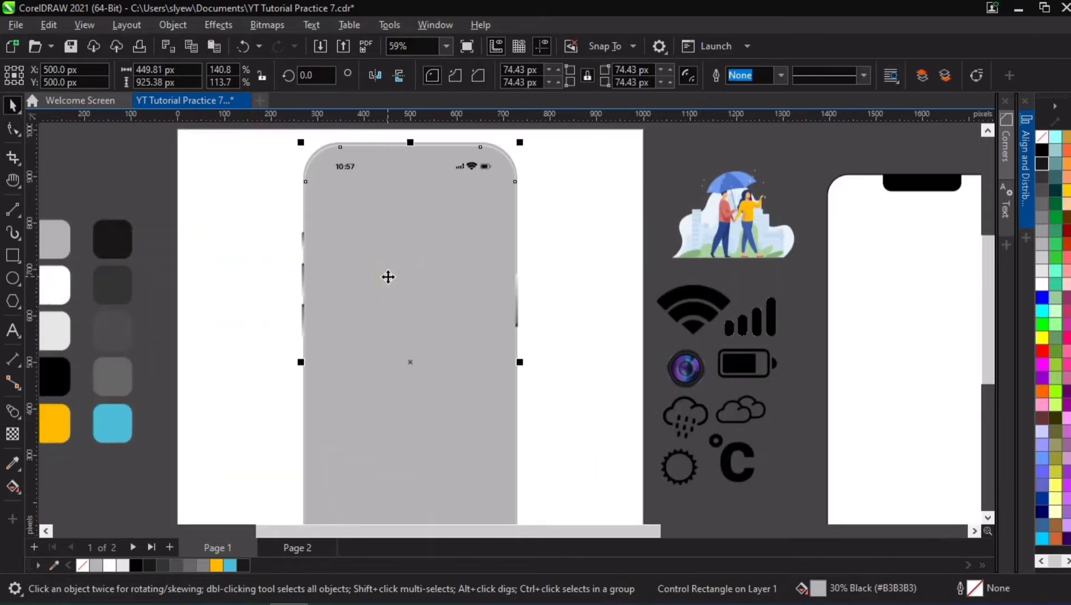
{"action": "key", "text": "shift+Page_Down"}
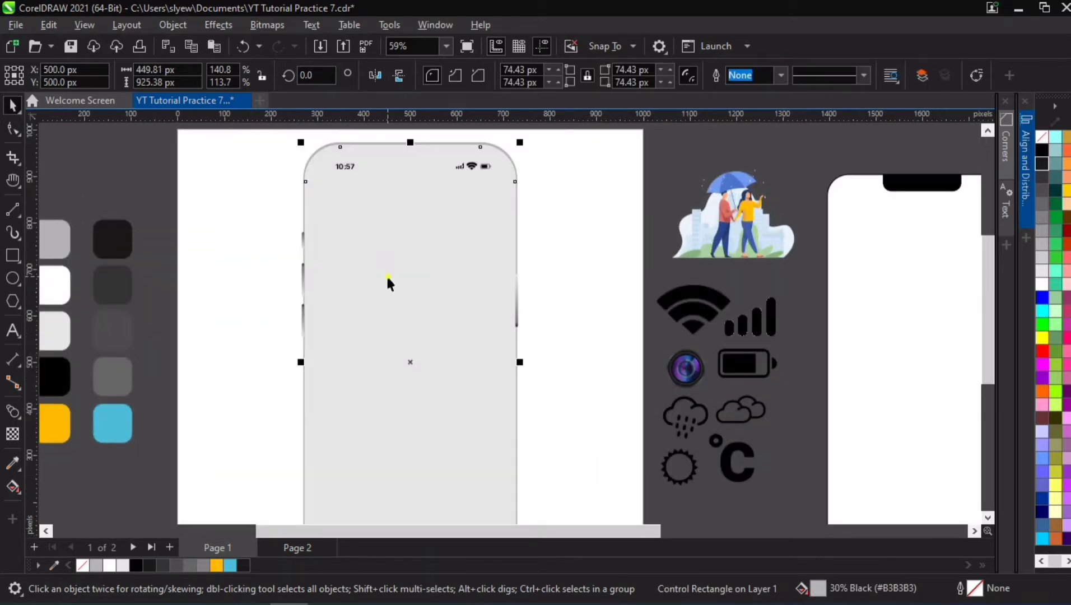
{"action": "left_click", "coordinate": [388, 276]}
{"action": "key", "text": "shift+Page_Down"}
{"action": "left_click", "coordinate": [388, 276]}
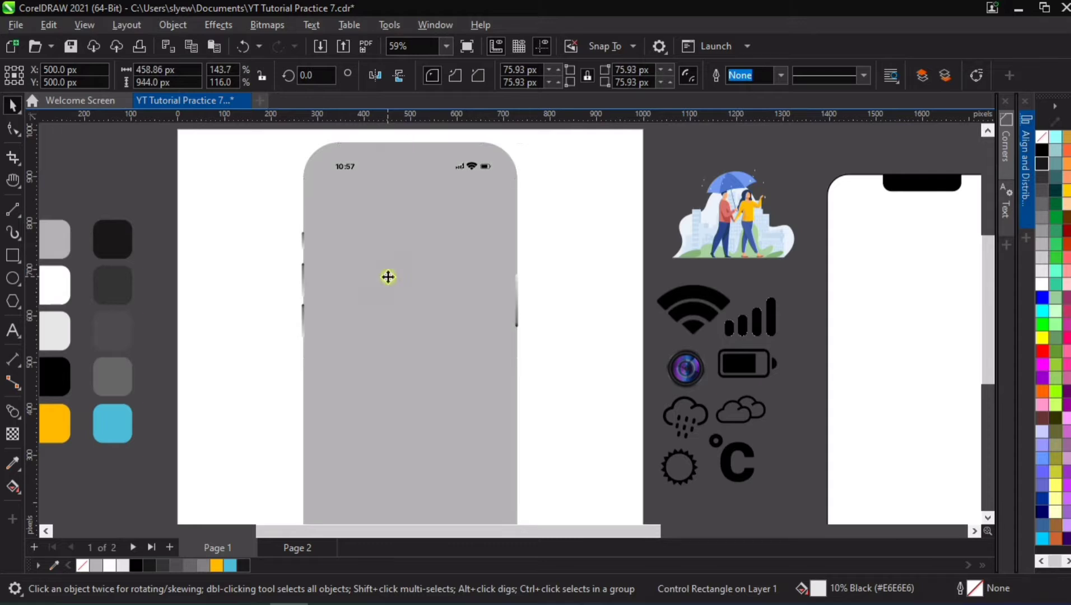
{"action": "key", "text": "shift+Page_Down"}
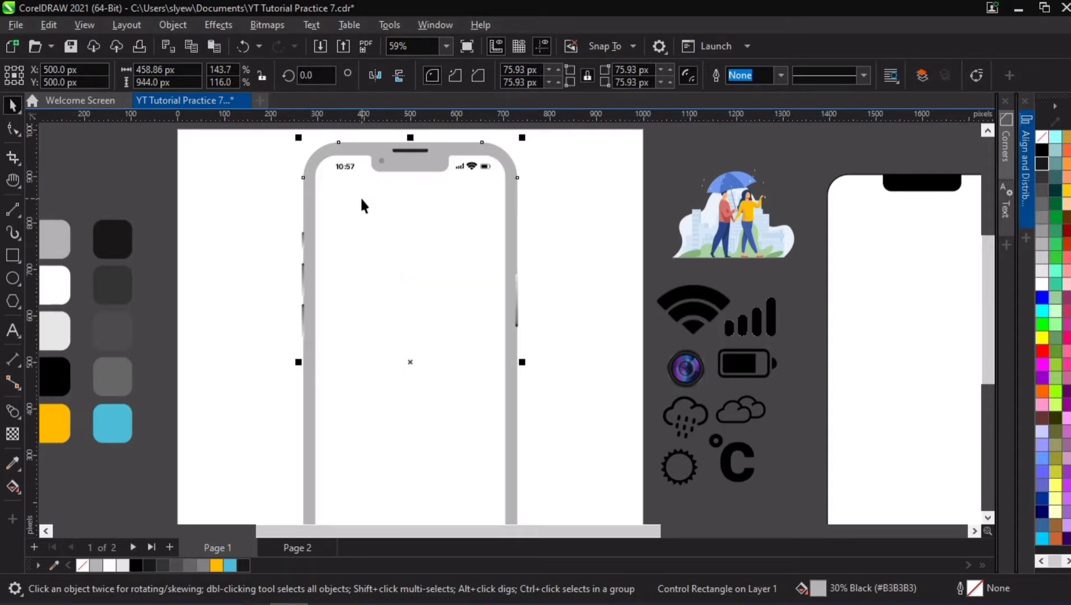
Step: Centre the parked phone frame bitmap on the page again, around the white screen
{"action": "scroll", "coordinate": [360, 196], "scroll_direction": "down", "scroll_amount": 1}
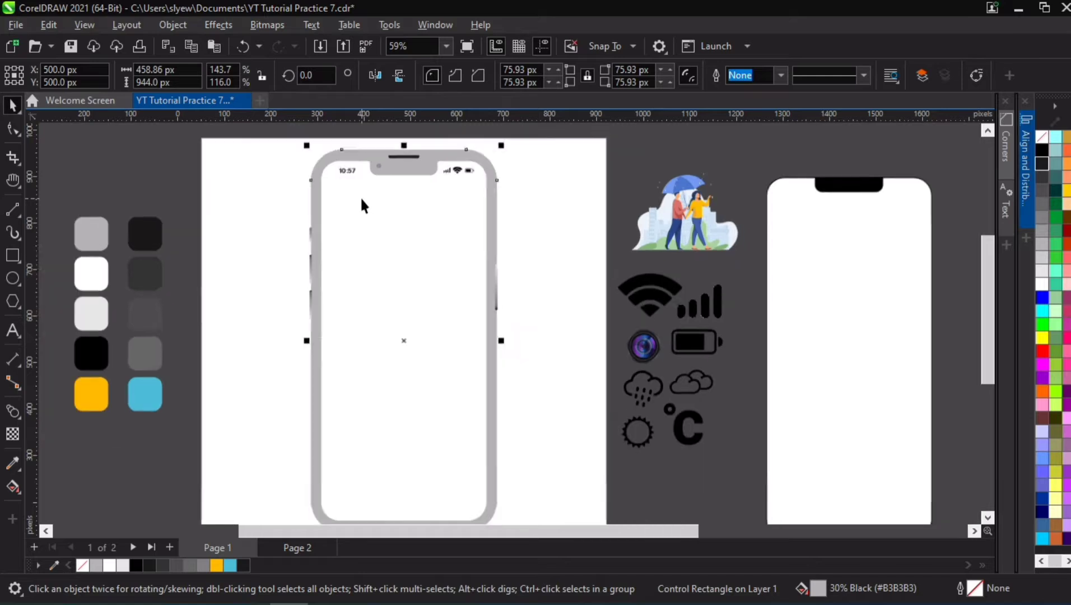
{"action": "left_click", "coordinate": [872, 189]}
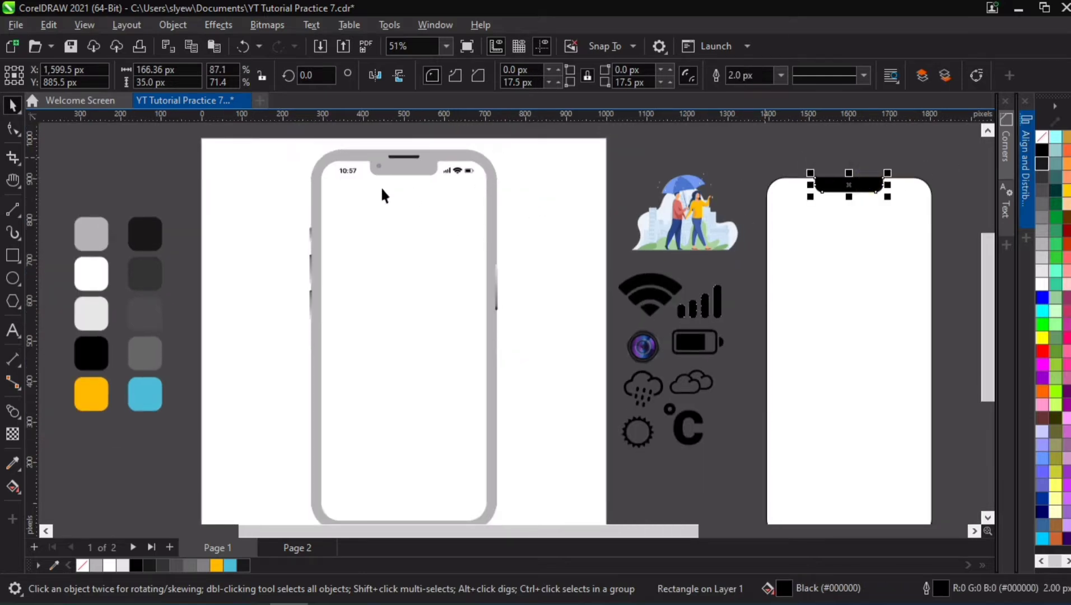
{"action": "scroll", "coordinate": [390, 168], "scroll_direction": "up", "scroll_amount": 5}
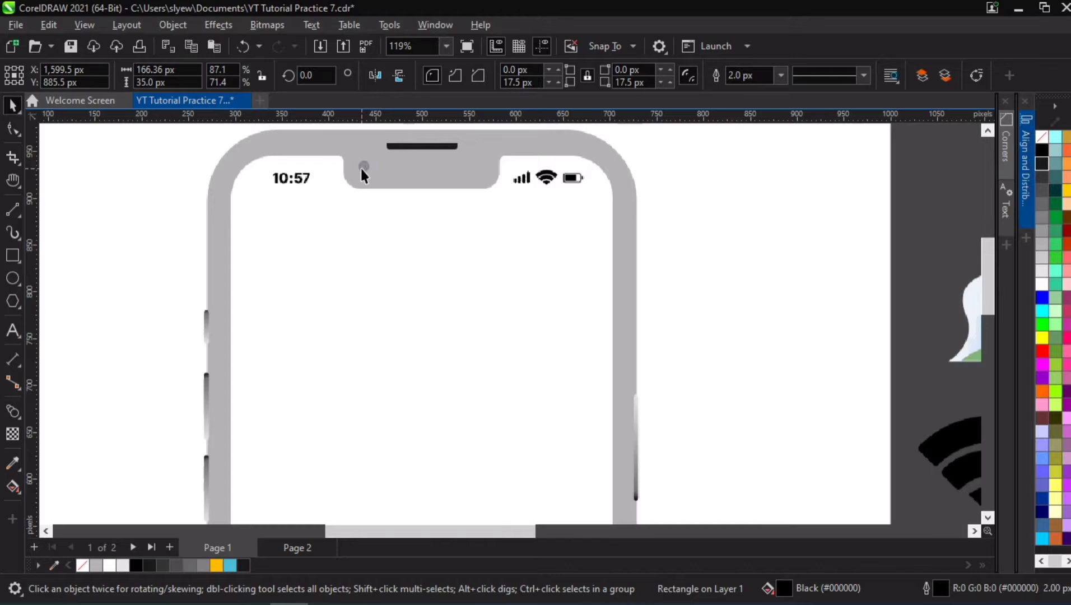
{"action": "scroll", "coordinate": [361, 169], "scroll_direction": "down", "scroll_amount": 5}
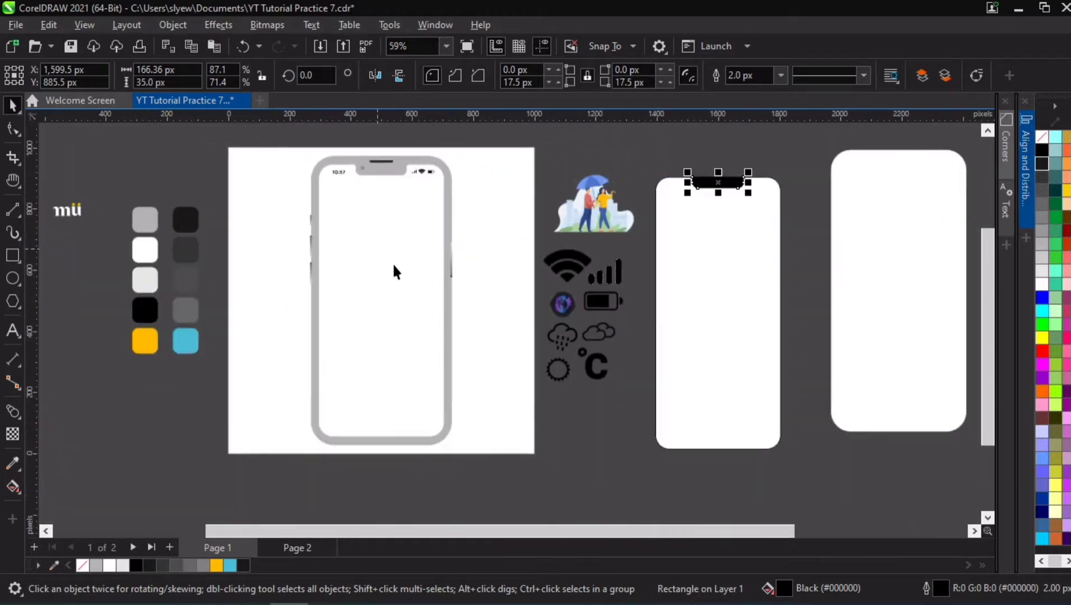
{"action": "scroll", "coordinate": [416, 235], "scroll_direction": "up", "scroll_amount": 2}
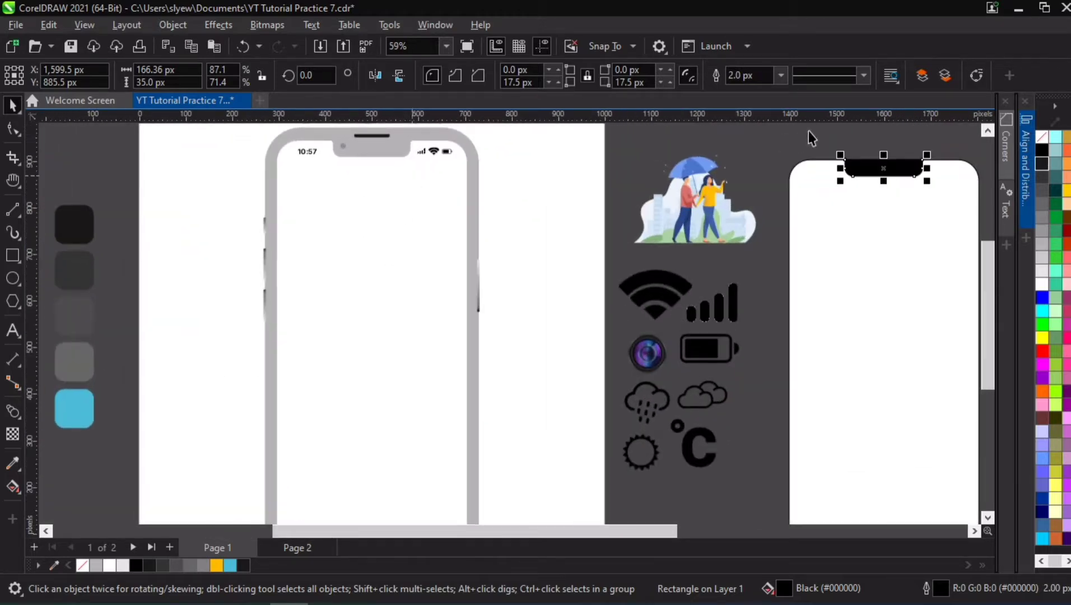
{"action": "scroll", "coordinate": [78, 312], "scroll_direction": "down", "scroll_amount": 3}
{"action": "left_click", "coordinate": [794, 275]}
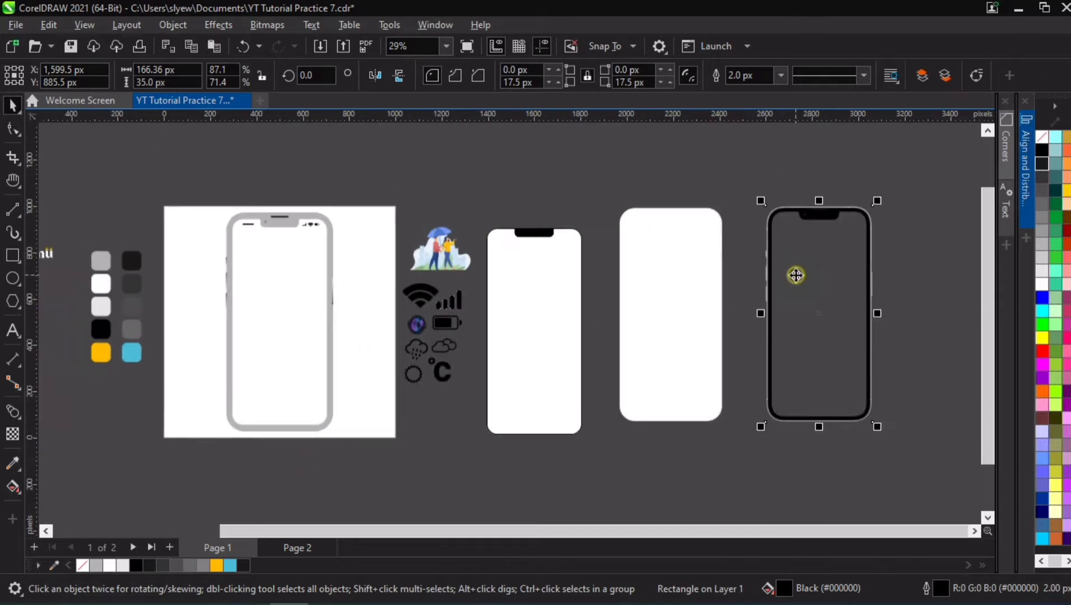
{"action": "key", "text": "p"}
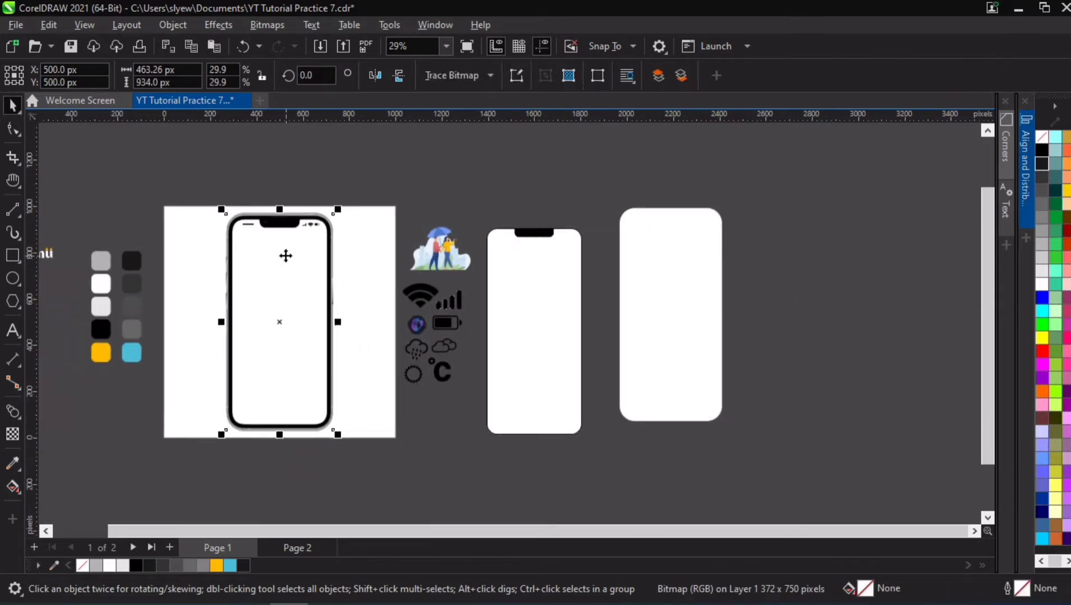
{"action": "scroll", "coordinate": [285, 256], "scroll_direction": "up", "scroll_amount": 3}
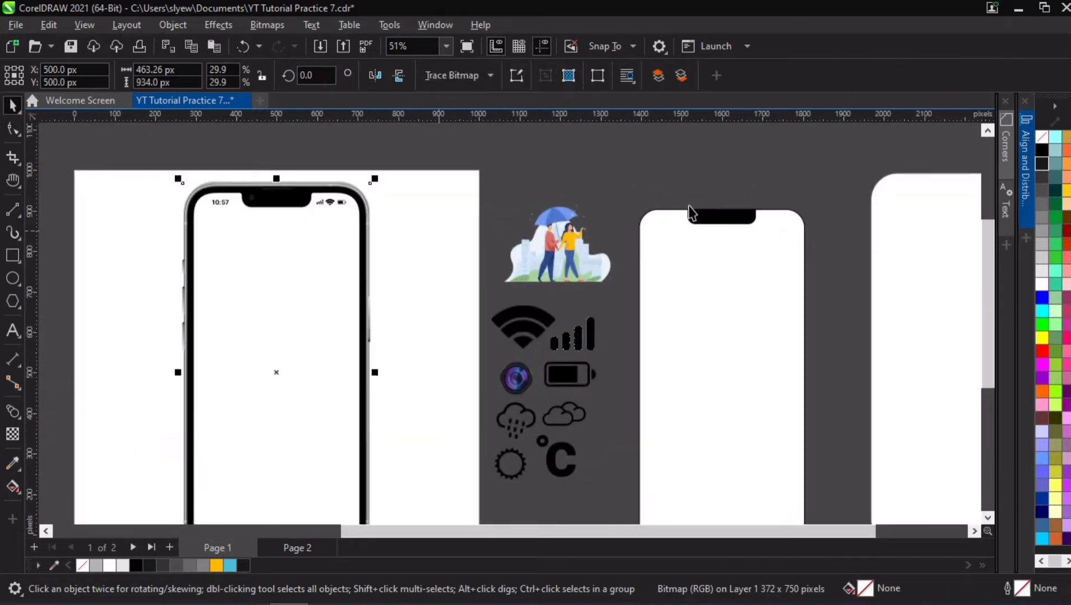
{"action": "left_click", "coordinate": [707, 218]}
{"action": "left_click", "coordinate": [662, 280]}
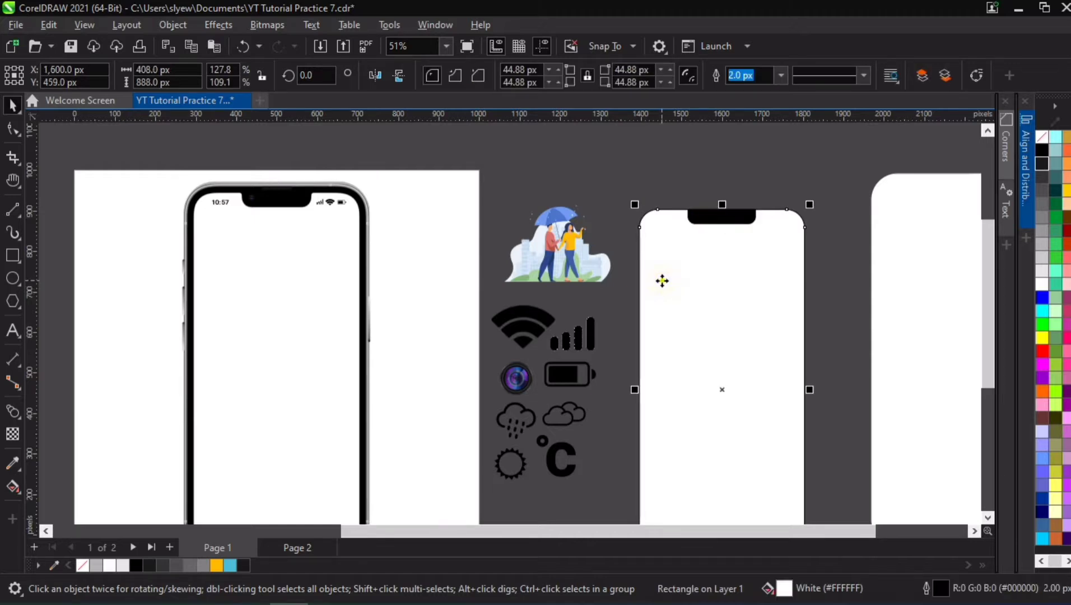
{"action": "mouse_move", "coordinate": [661, 280]}
{"action": "left_mouse_down"}
{"action": "mouse_move", "coordinate": [763, 283]}
{"action": "mouse_move", "coordinate": [667, 291]}
{"action": "left_mouse_up"}
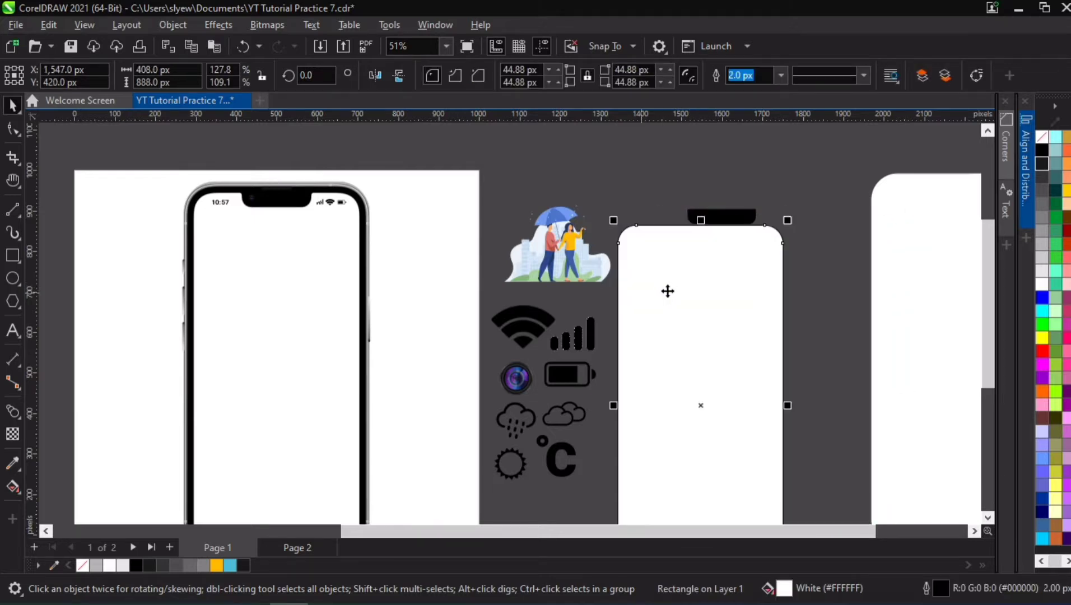
{"action": "key", "text": "ctrl+z"}
{"action": "key", "text": "ctrl+z"}
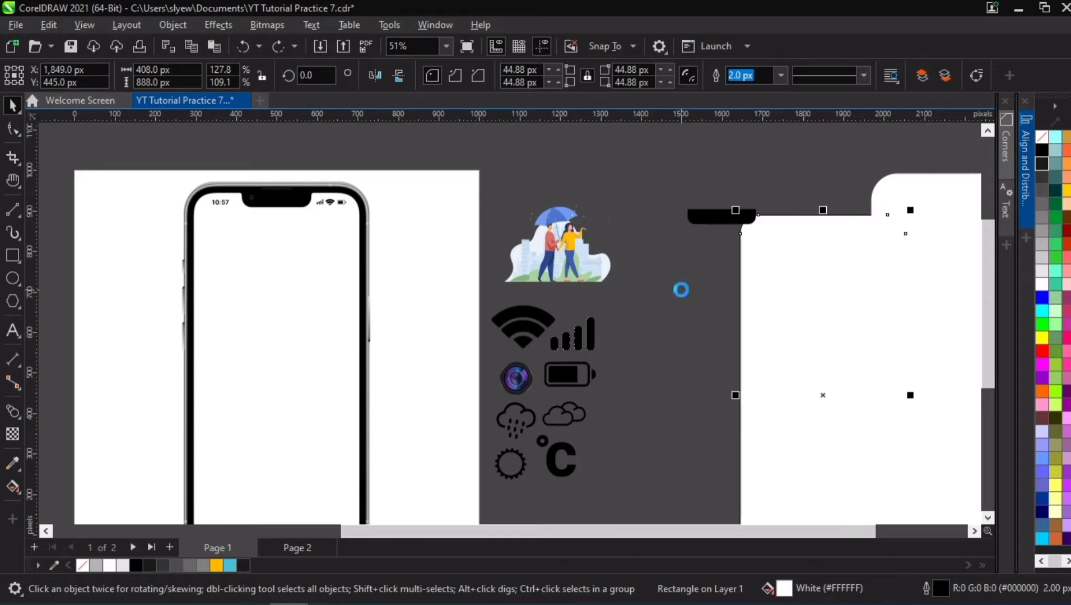
Step: Duplicate the selected 408 × 888 px white rounded rectangle beside the page and centre the copy on the page
{"action": "key", "text": "Right"}
{"action": "key", "text": "Up"}
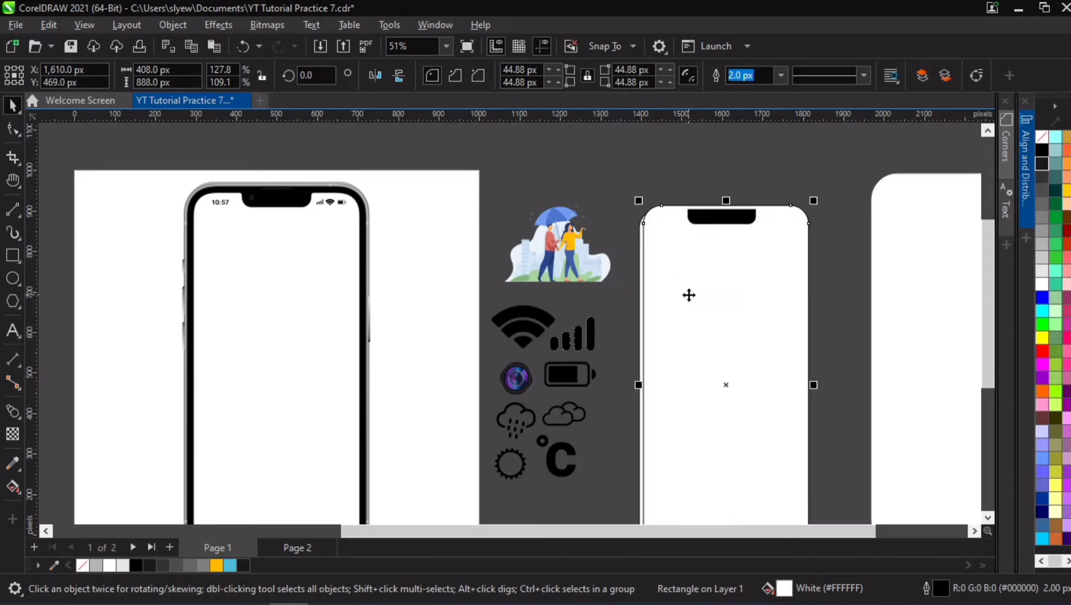
{"action": "key", "text": "p"}
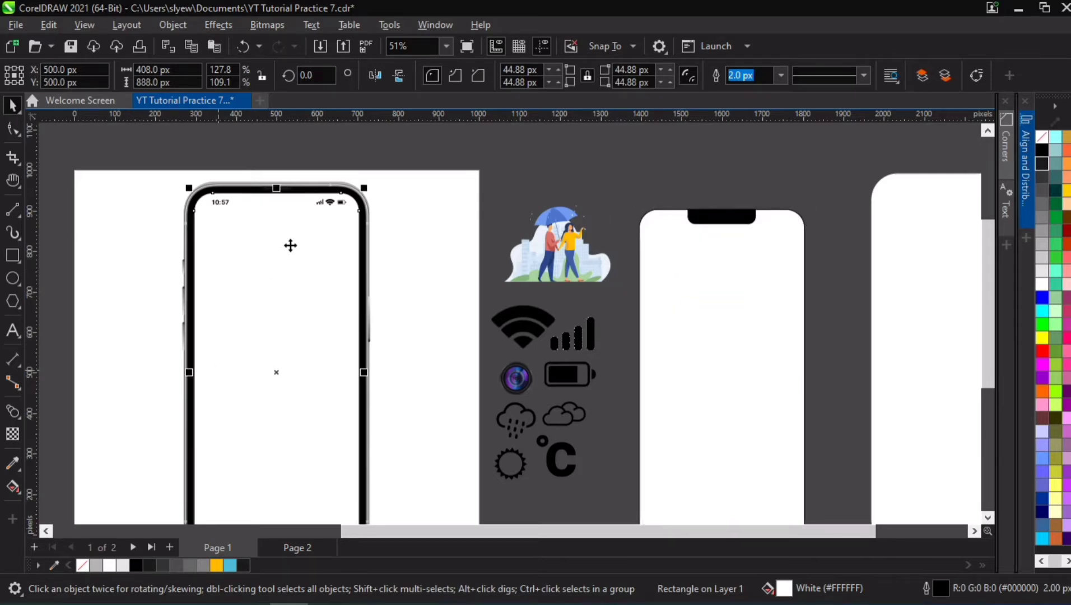
Step: Scale the white rectangle about its centre to about 420 × 914 px and extend its upper edge to a height of about 920 px
{"action": "scroll", "coordinate": [345, 189], "scroll_direction": "up", "scroll_amount": 2}
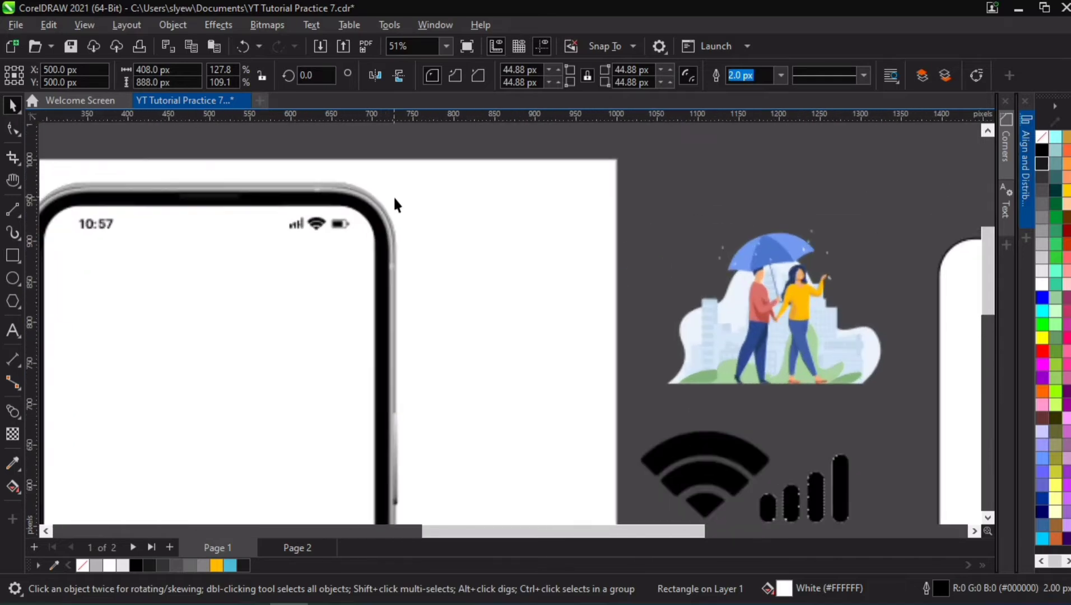
{"action": "mouse_move", "coordinate": [382, 201]}
{"action": "left_mouse_down"}
{"action": "mouse_move", "coordinate": [393, 202]}
{"action": "mouse_move", "coordinate": [388, 189]}
{"action": "left_mouse_up"}
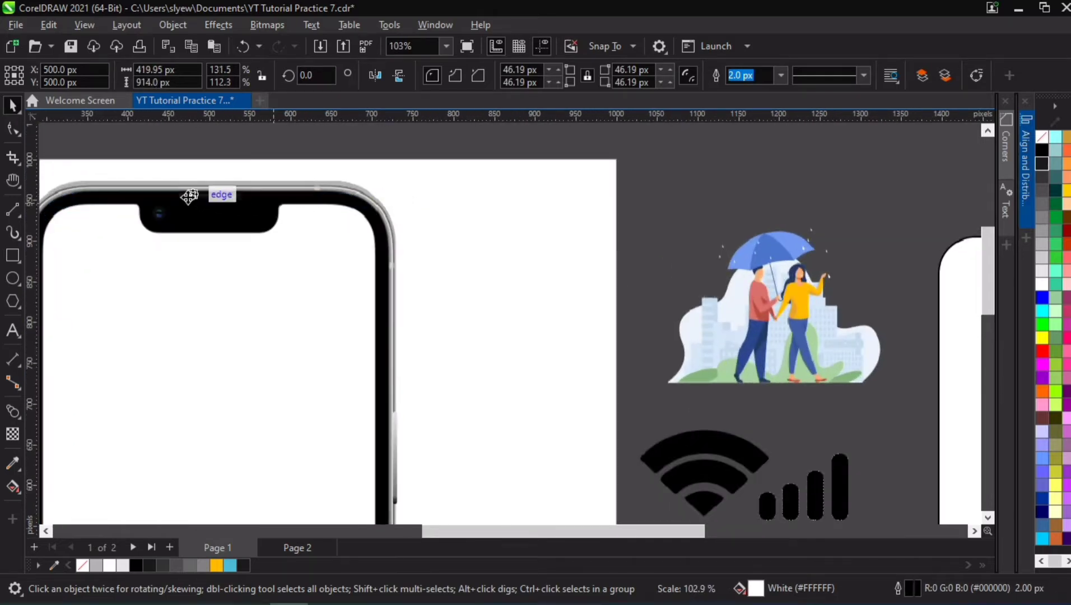
{"action": "left_click_drag", "start_coordinate": [206, 189], "coordinate": [205, 184]}
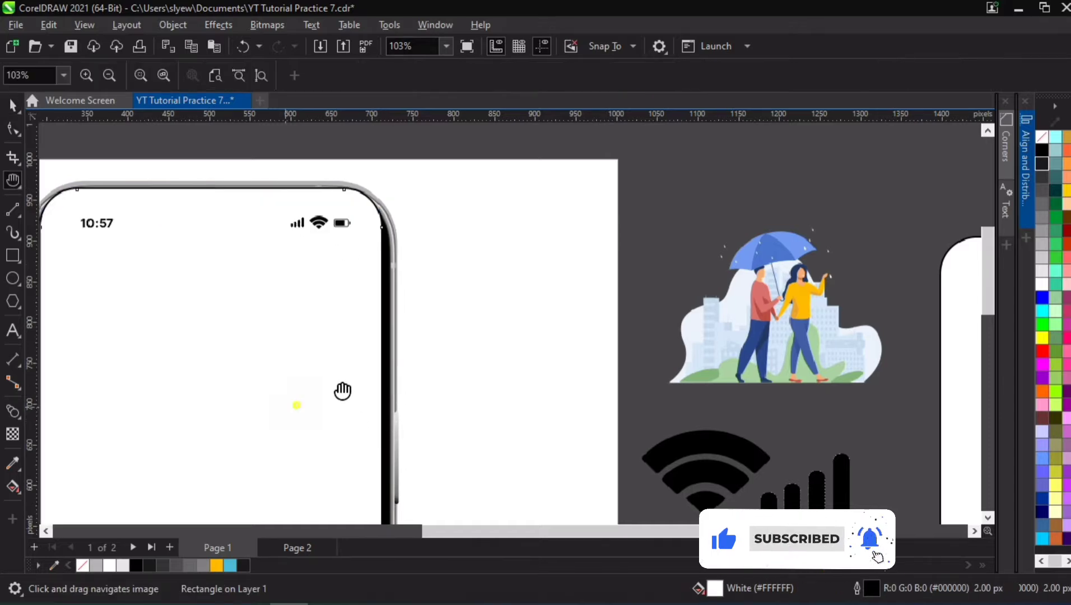
Step: Remove the white rectangle's outline and widen it symmetrically to 440 px so it reaches the phone's metal frame
{"action": "left_click_drag", "start_coordinate": [342, 387], "coordinate": [420, 230]}
{"action": "right_click", "coordinate": [80, 569]}
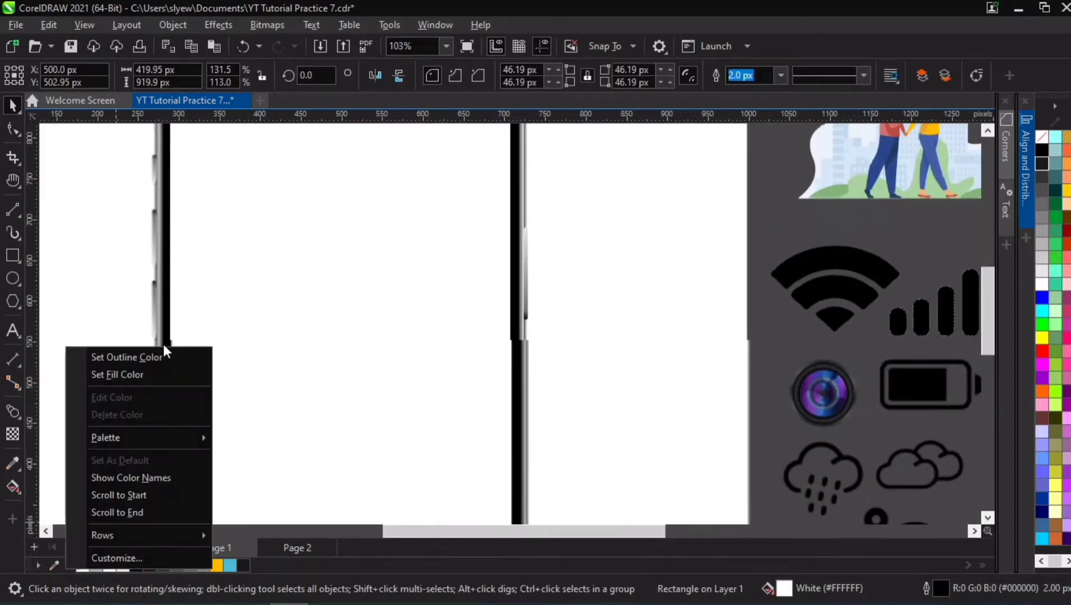
{"action": "left_click", "coordinate": [159, 356]}
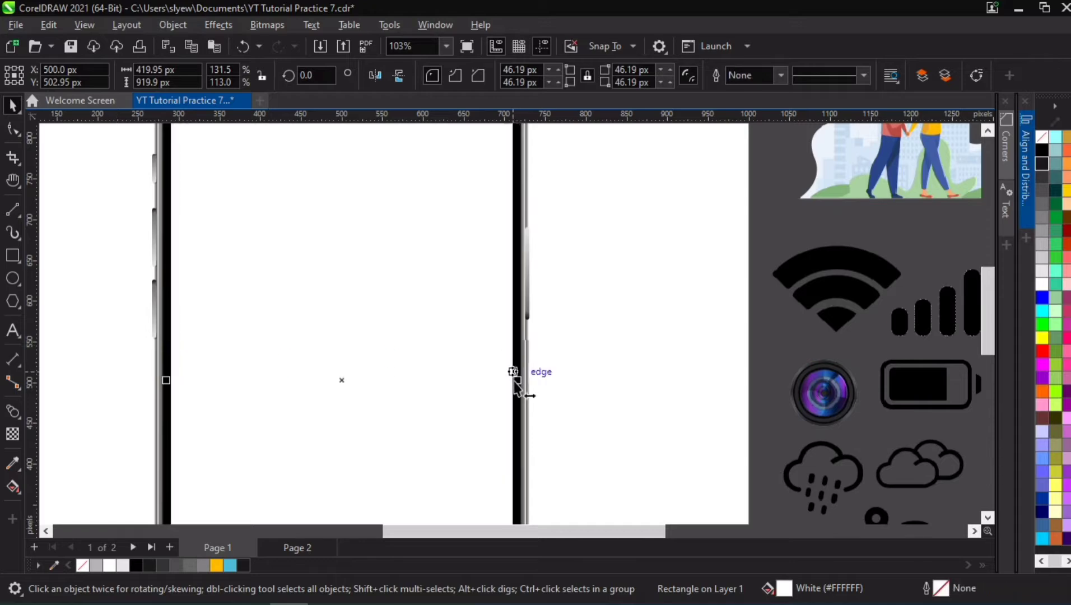
{"action": "left_click_drag", "start_coordinate": [517, 380], "coordinate": [525, 377]}
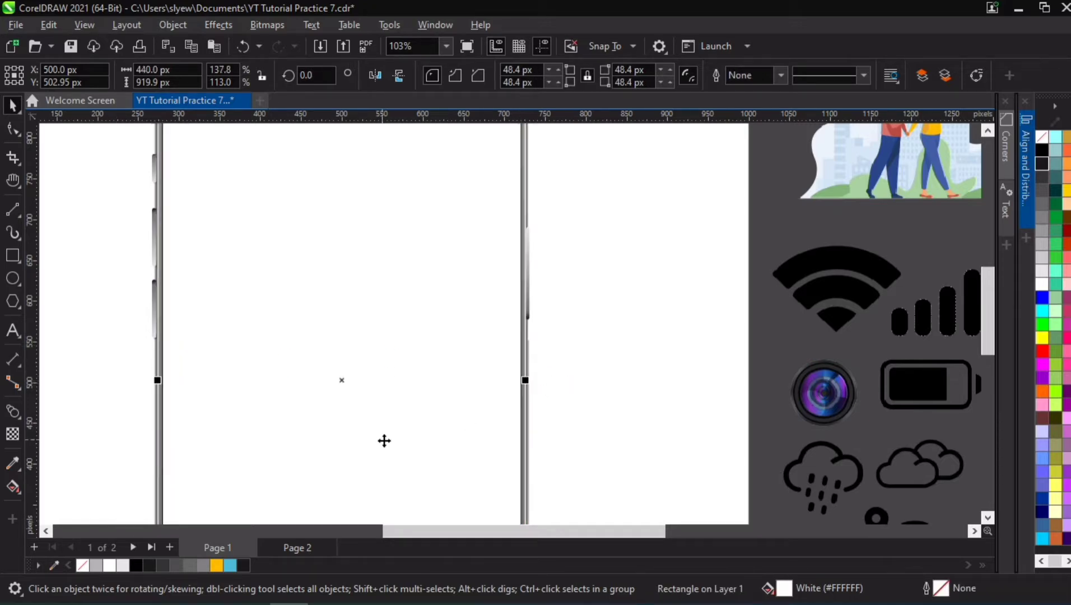
Step: Extend the white rectangle's lower edge slightly towards the phone frame, to a height of about 921 px
{"action": "key", "text": "h"}
{"action": "scroll", "coordinate": [418, 287], "scroll_direction": "down", "scroll_amount": 5}
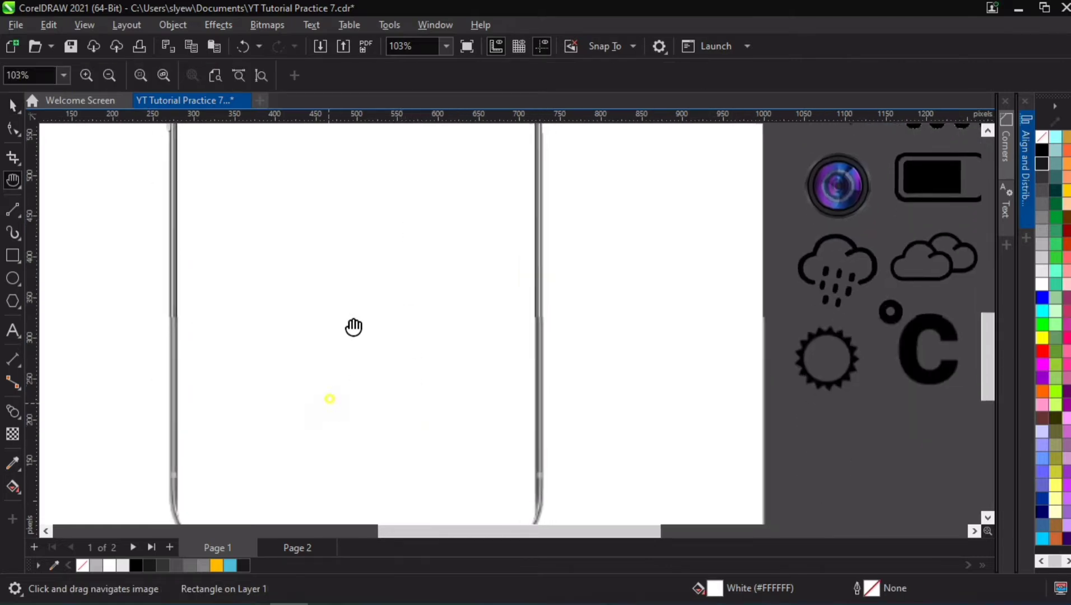
{"action": "key", "text": "space"}
{"action": "left_click", "coordinate": [399, 354]}
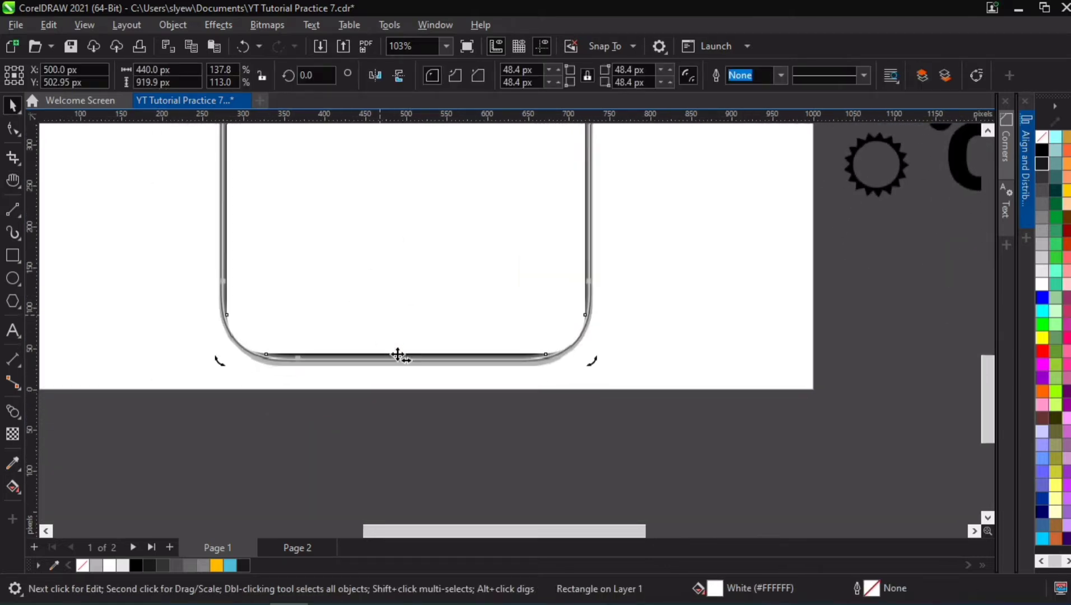
{"action": "scroll", "coordinate": [394, 345], "scroll_direction": "up", "scroll_amount": 3}
{"action": "left_click", "coordinate": [419, 291]}
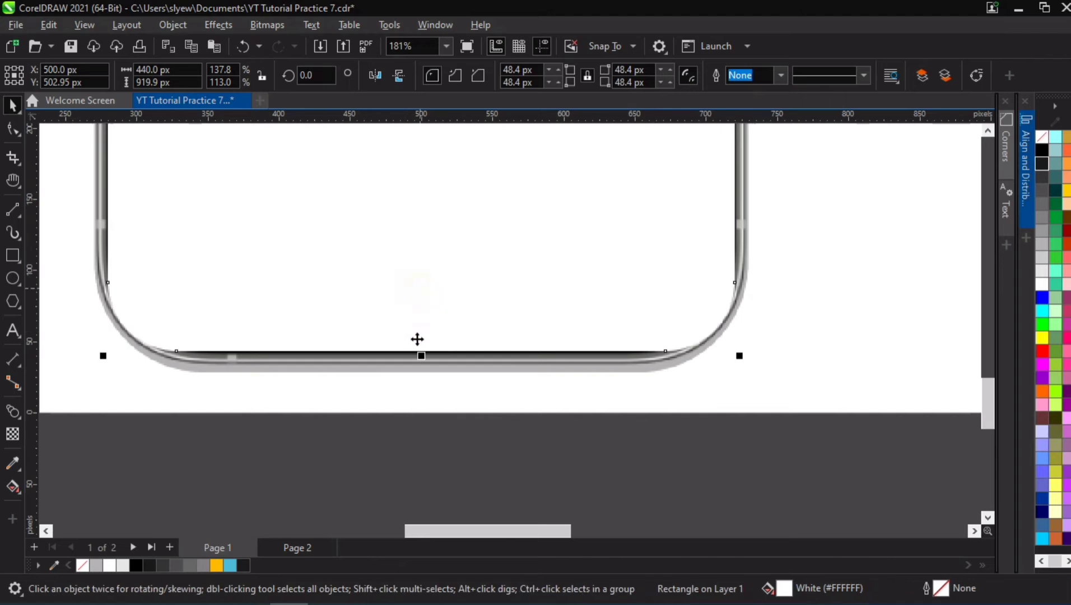
{"action": "mouse_move", "coordinate": [422, 358]}
{"action": "left_mouse_down"}
{"action": "mouse_move", "coordinate": [430, 364]}
{"action": "mouse_move", "coordinate": [392, 353]}
{"action": "mouse_move", "coordinate": [390, 303]}
{"action": "mouse_move", "coordinate": [420, 303]}
{"action": "mouse_move", "coordinate": [437, 347]}
{"action": "mouse_move", "coordinate": [425, 356]}
{"action": "left_mouse_up"}
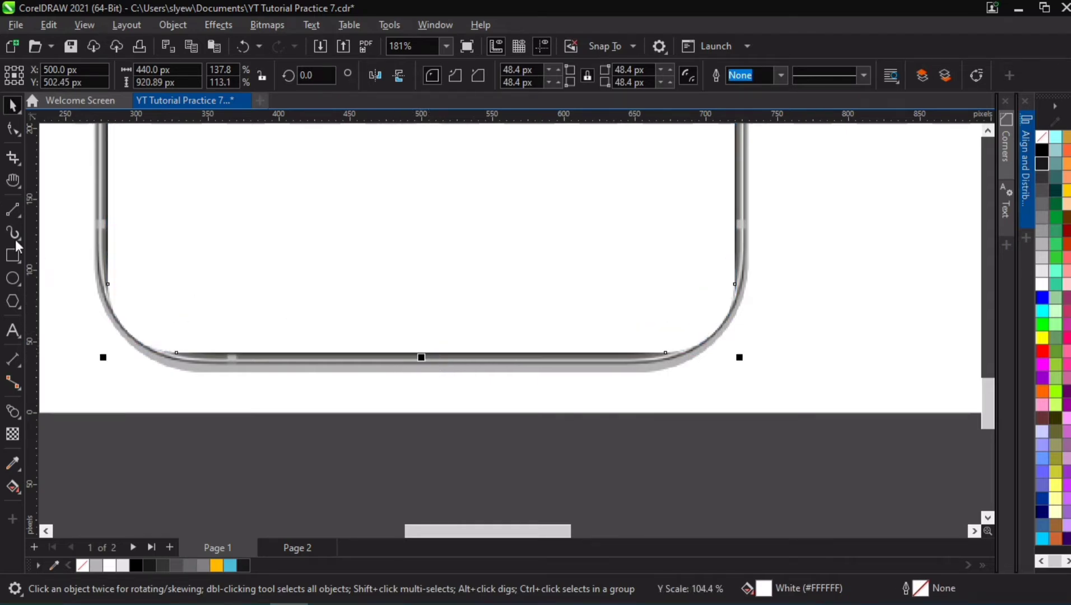
Step: Round the white rectangle's corners with the Shape tool to a radius of about 60 px, following the phone frame's curve
{"action": "left_click", "coordinate": [12, 128]}
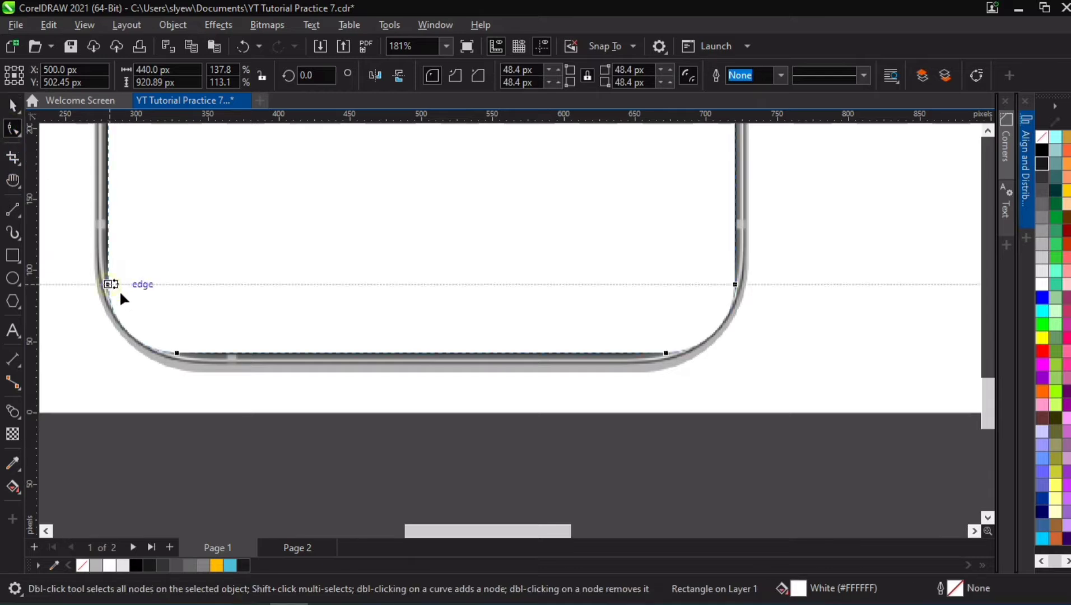
{"action": "left_click_drag", "start_coordinate": [110, 286], "coordinate": [89, 257]}
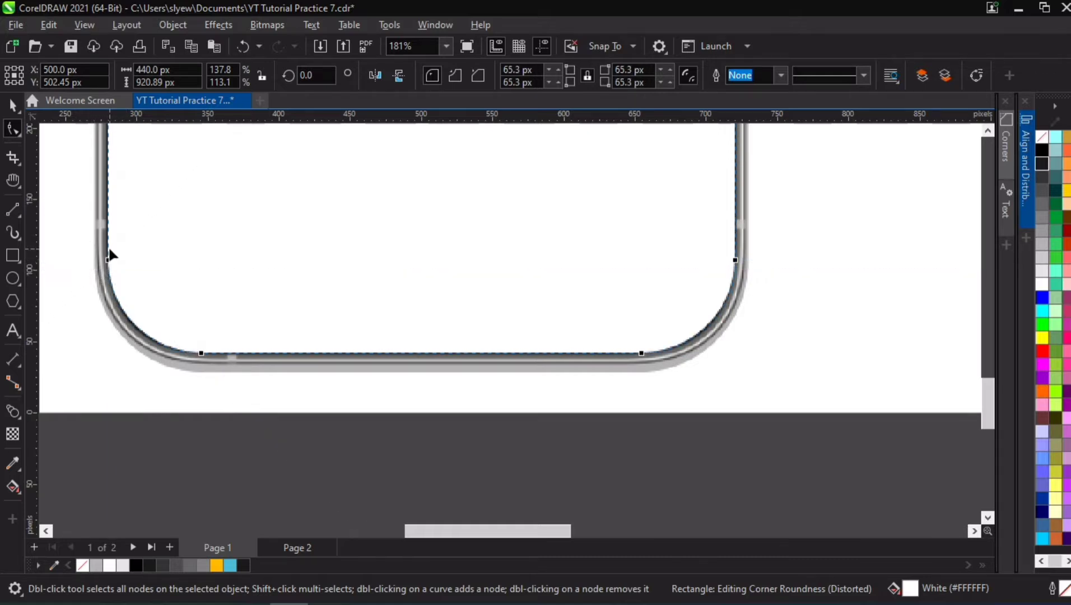
{"action": "left_click", "coordinate": [201, 354]}
{"action": "left_click_drag", "start_coordinate": [199, 352], "coordinate": [193, 353]}
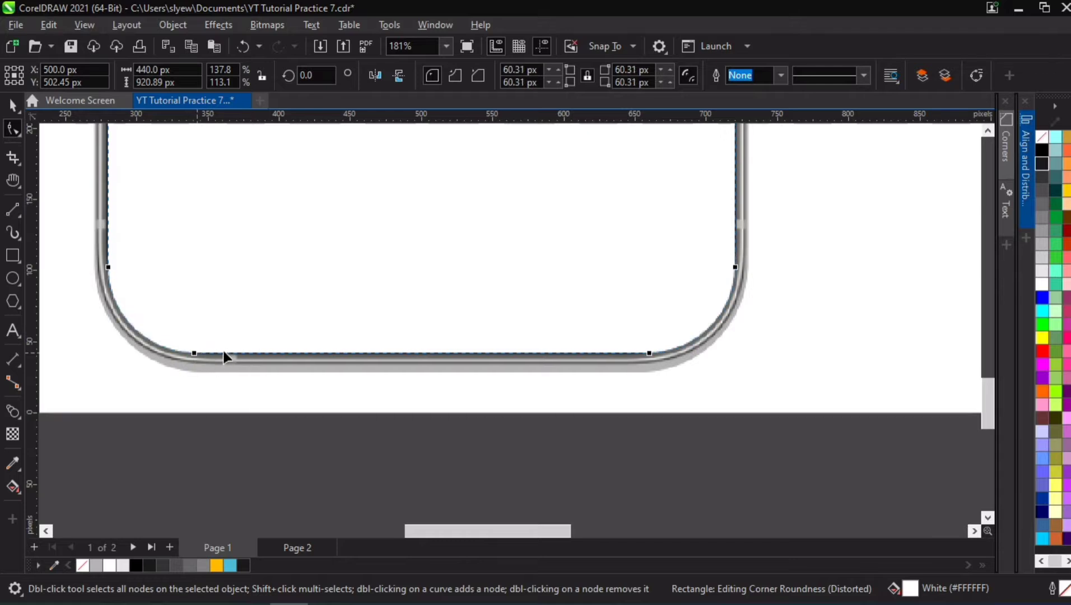
Step: Increase the white rectangle's corner radius to about 66 px with the Shape tool, matching the phone frame's curve
{"action": "scroll", "coordinate": [367, 261], "scroll_direction": "down", "scroll_amount": 2}
{"action": "key", "text": "h"}
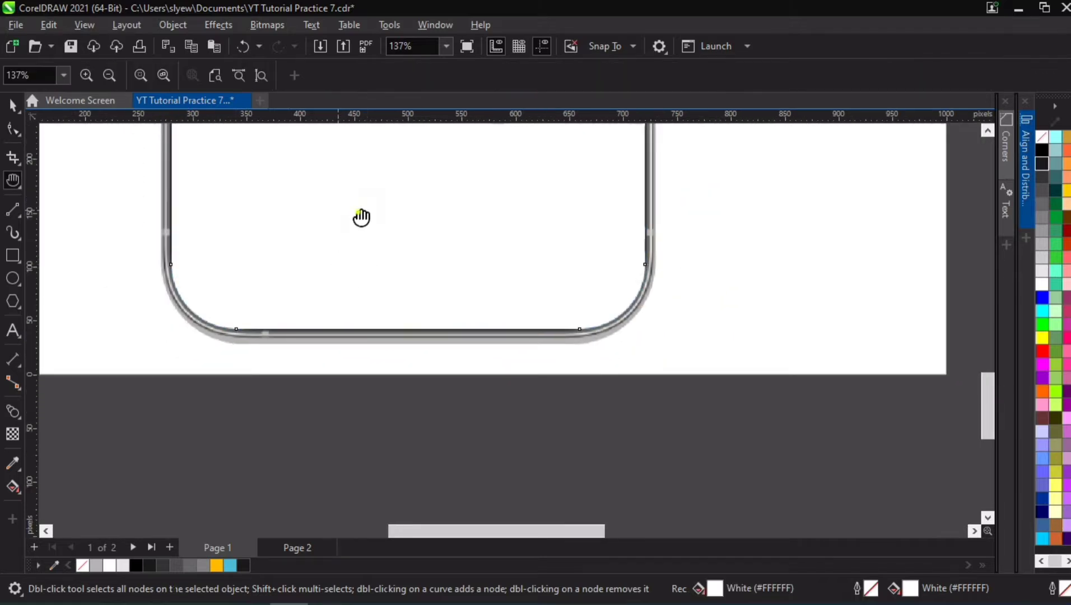
{"action": "left_click_drag", "start_coordinate": [361, 217], "coordinate": [401, 329]}
{"action": "scroll", "coordinate": [401, 330], "scroll_direction": "down", "scroll_amount": 2}
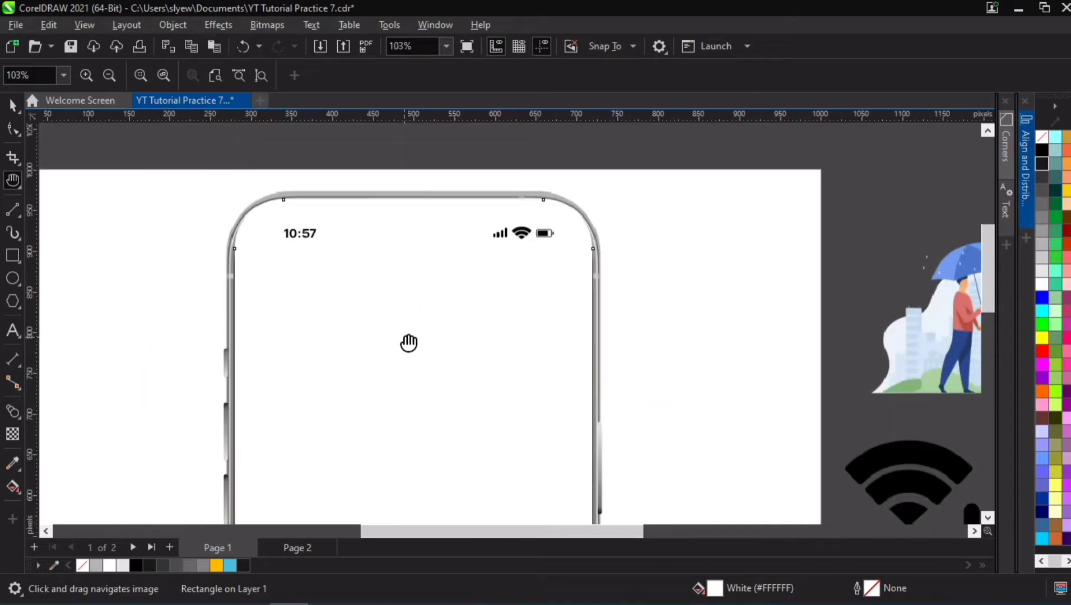
{"action": "key", "text": "space"}
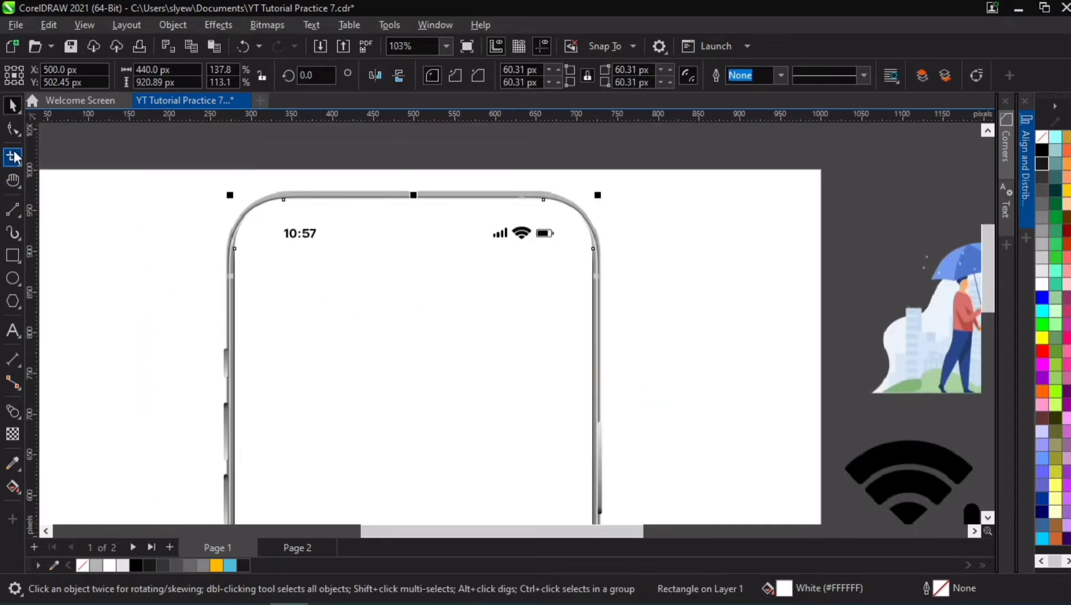
{"action": "left_click", "coordinate": [12, 129]}
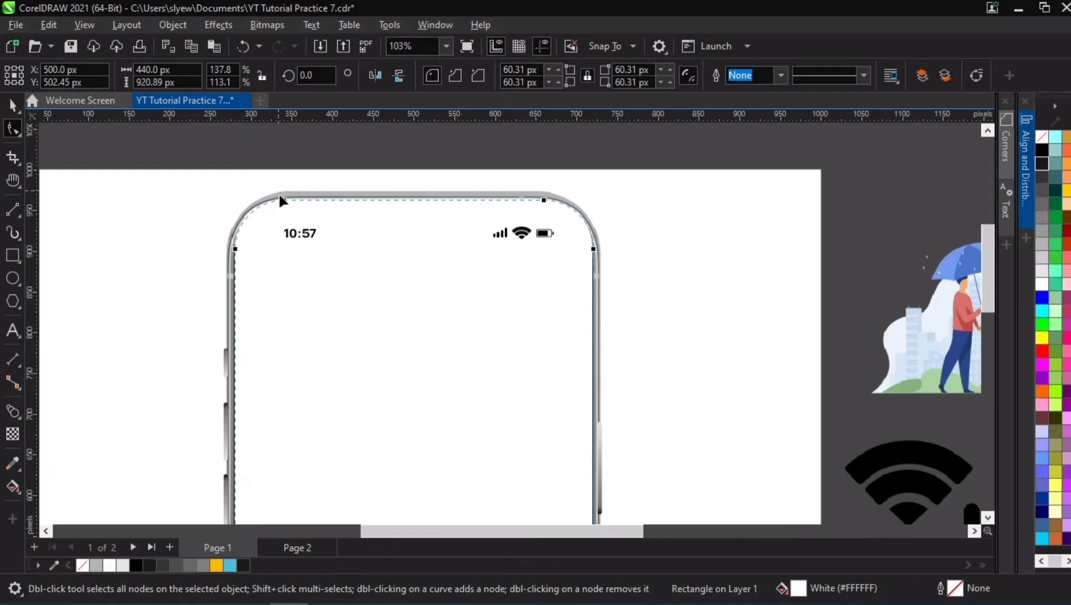
{"action": "left_click_drag", "start_coordinate": [283, 202], "coordinate": [288, 200]}
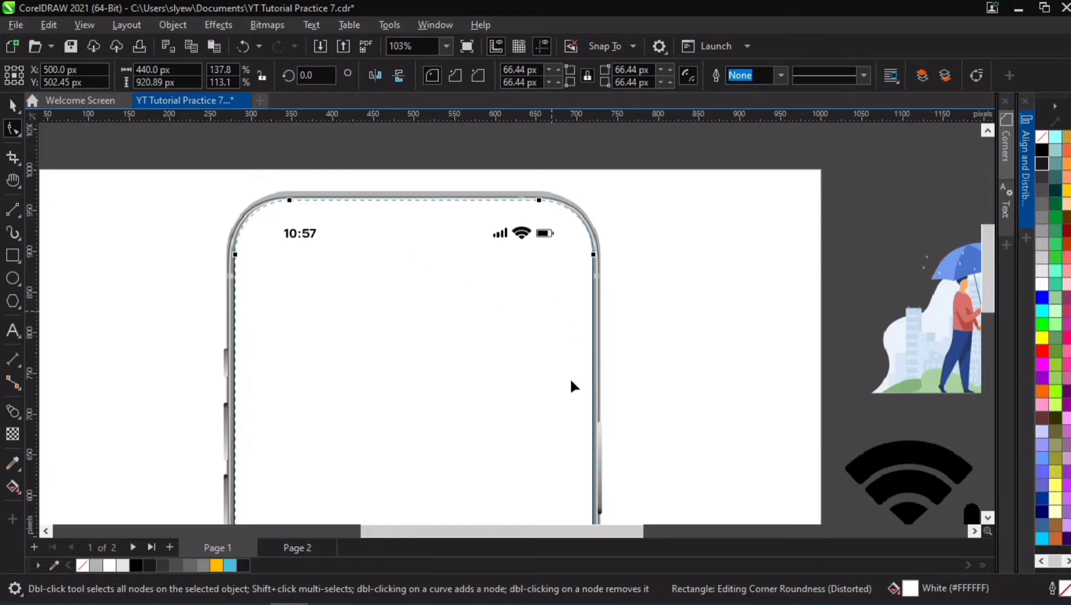
Step: Fill the rounded rectangle with black and send it to the back of the layer as the phone's bezel
{"action": "key", "text": "h"}
{"action": "left_click_drag", "start_coordinate": [547, 394], "coordinate": [586, 306]}
{"action": "scroll", "coordinate": [586, 306], "scroll_direction": "down", "scroll_amount": 4}
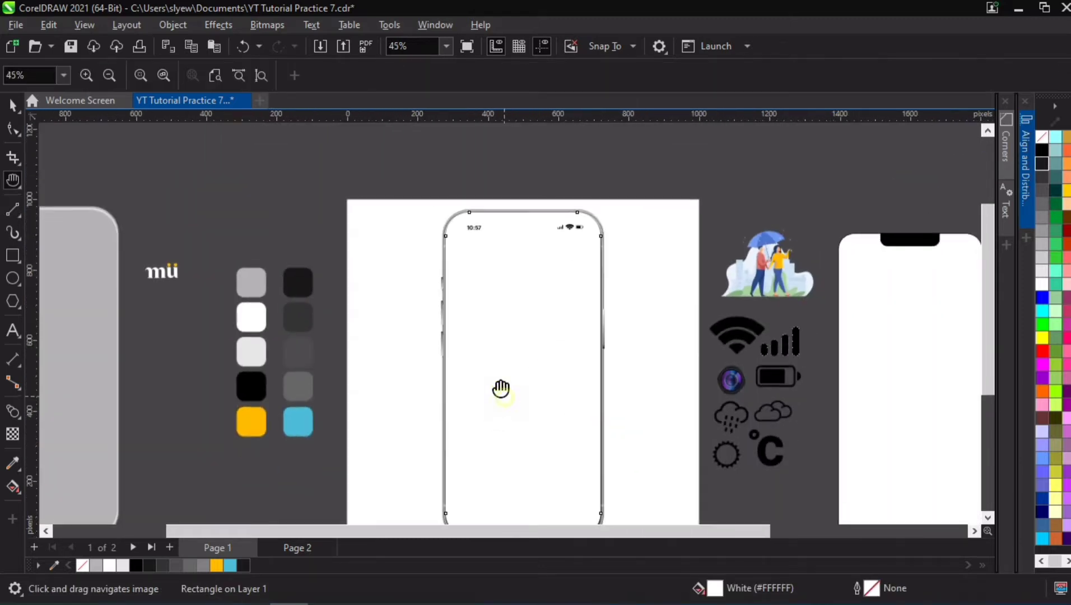
{"action": "left_click_drag", "start_coordinate": [500, 388], "coordinate": [485, 351]}
{"action": "key", "text": "space"}
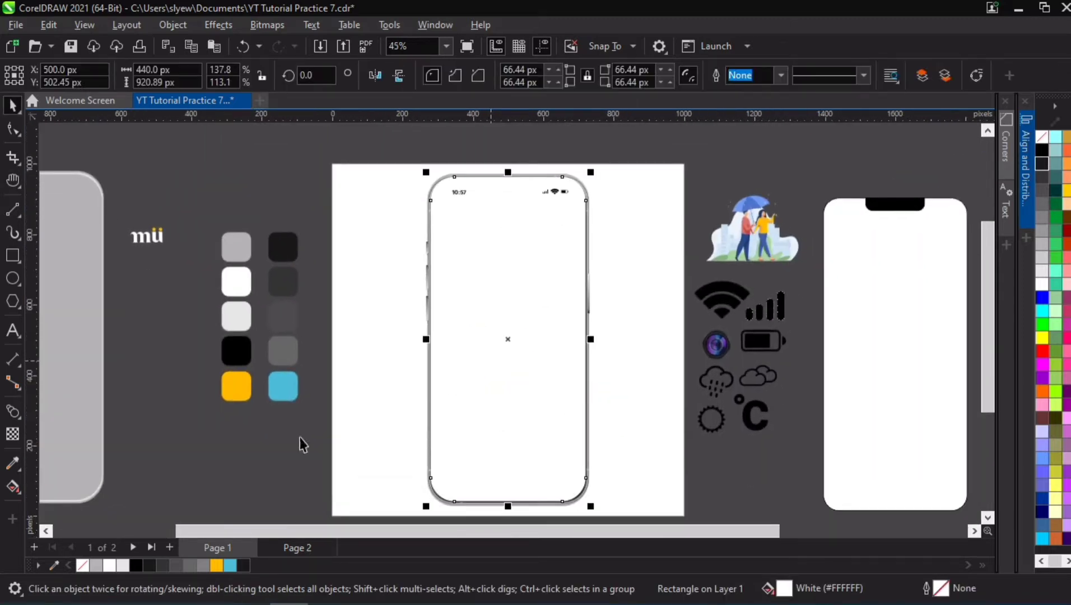
{"action": "left_click", "coordinate": [138, 564]}
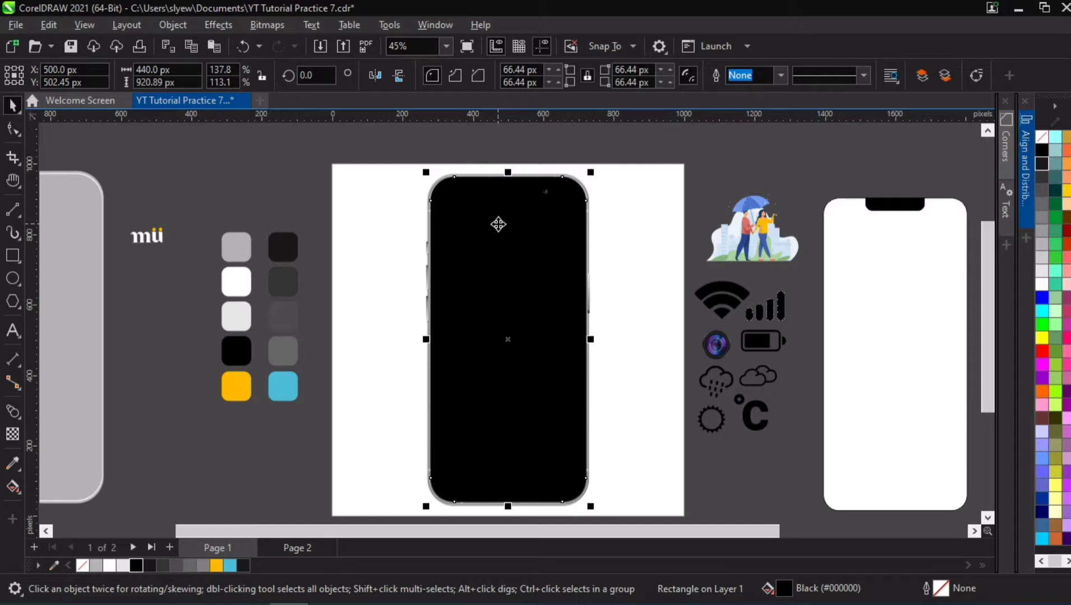
{"action": "key", "text": "shift+Page_Down"}
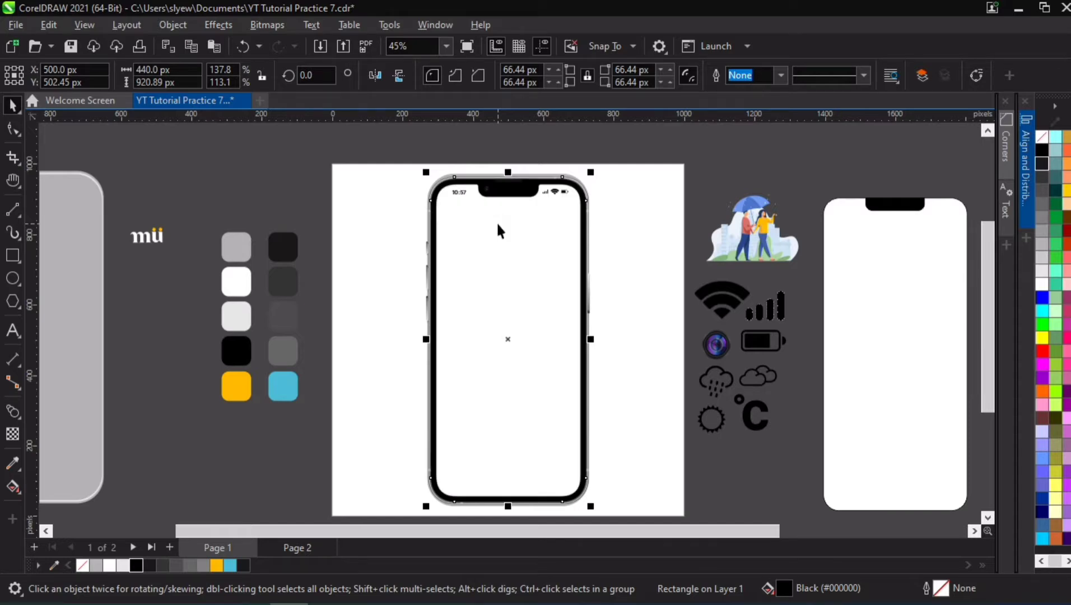
Step: Move the phone reference image off the page and send the inner 30% black frame rectangle to the back
{"action": "mouse_move", "coordinate": [496, 221]}
{"action": "left_mouse_down"}
{"action": "mouse_move", "coordinate": [524, 239]}
{"action": "mouse_move", "coordinate": [90, 376]}
{"action": "mouse_move", "coordinate": [101, 335]}
{"action": "left_mouse_up"}
{"action": "left_click", "coordinate": [484, 178]}
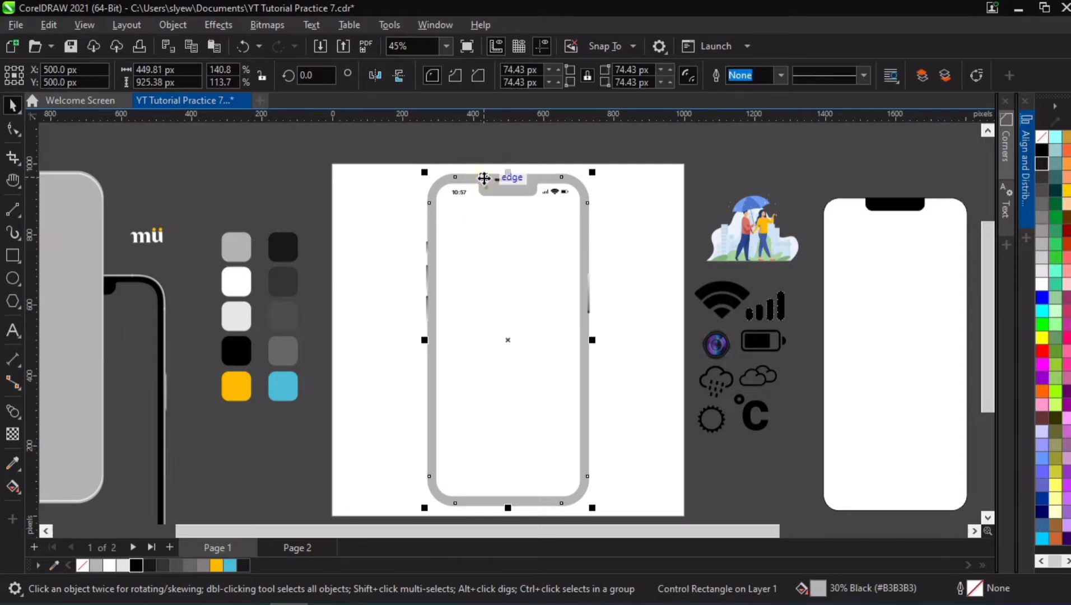
{"action": "key", "text": "shift+Page_Down"}
{"action": "left_click", "coordinate": [484, 178]}
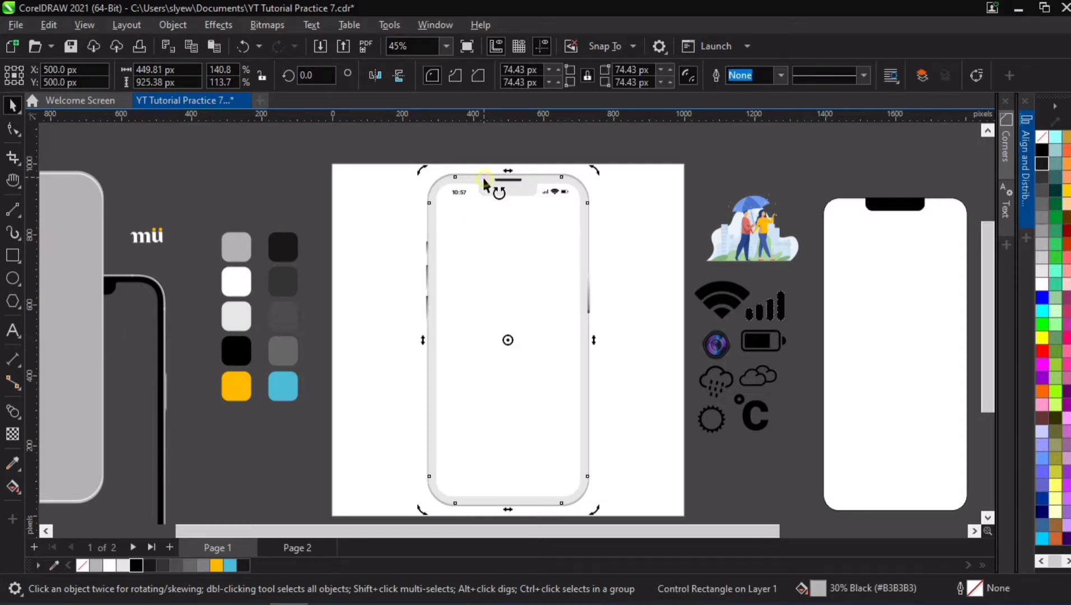
{"action": "left_click", "coordinate": [605, 125]}
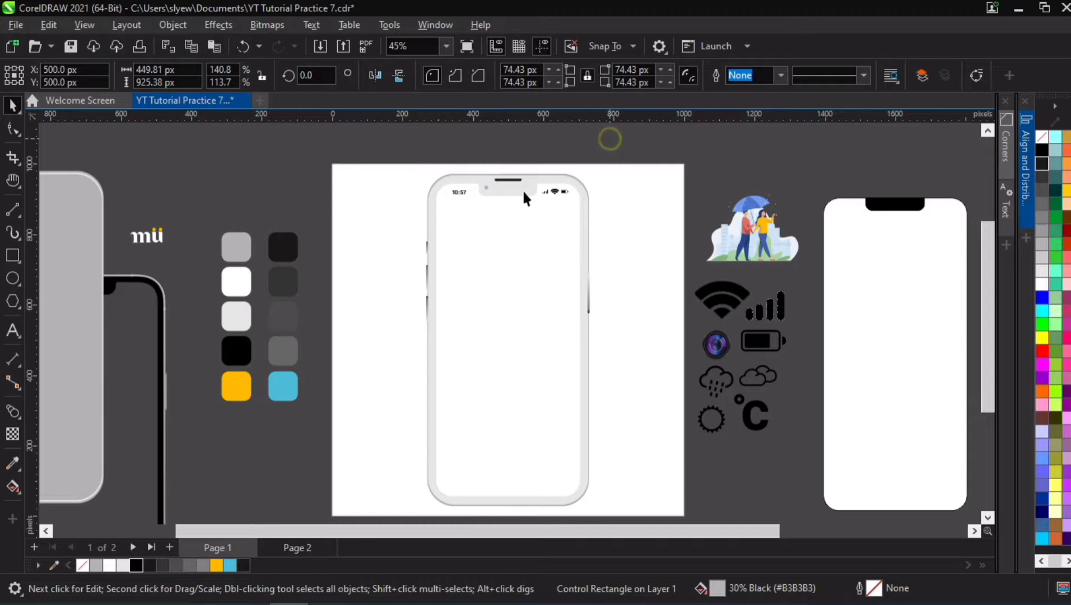
Step: Send the 10% black frame rectangle and then the outer 30% black rectangle to the back of the layer
{"action": "left_click", "coordinate": [520, 189]}
{"action": "key", "text": "shift+Page_Down"}
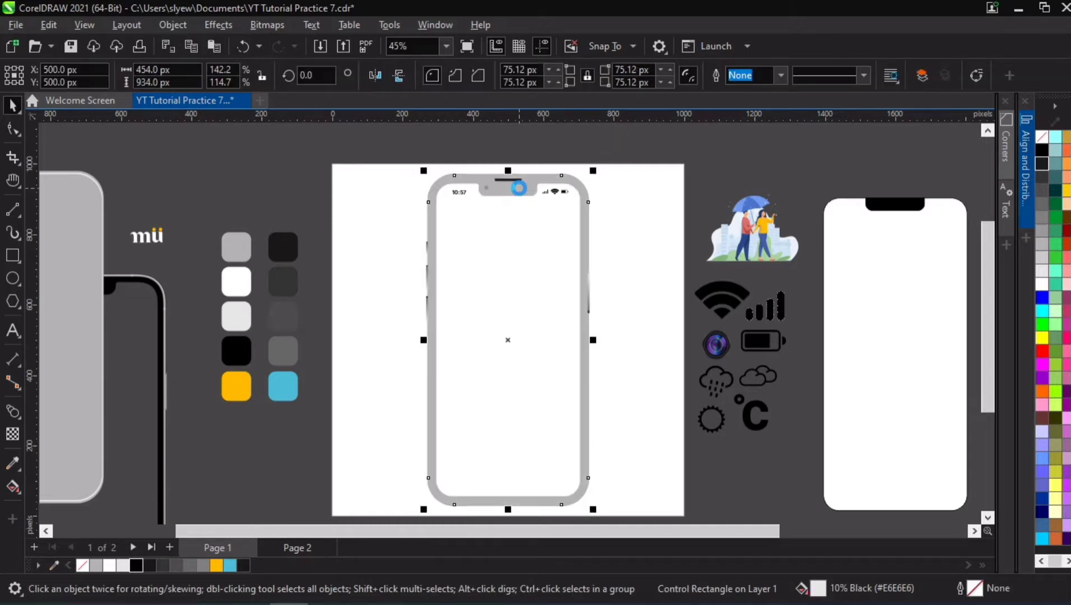
{"action": "left_click", "coordinate": [548, 147]}
{"action": "left_click", "coordinate": [529, 190]}
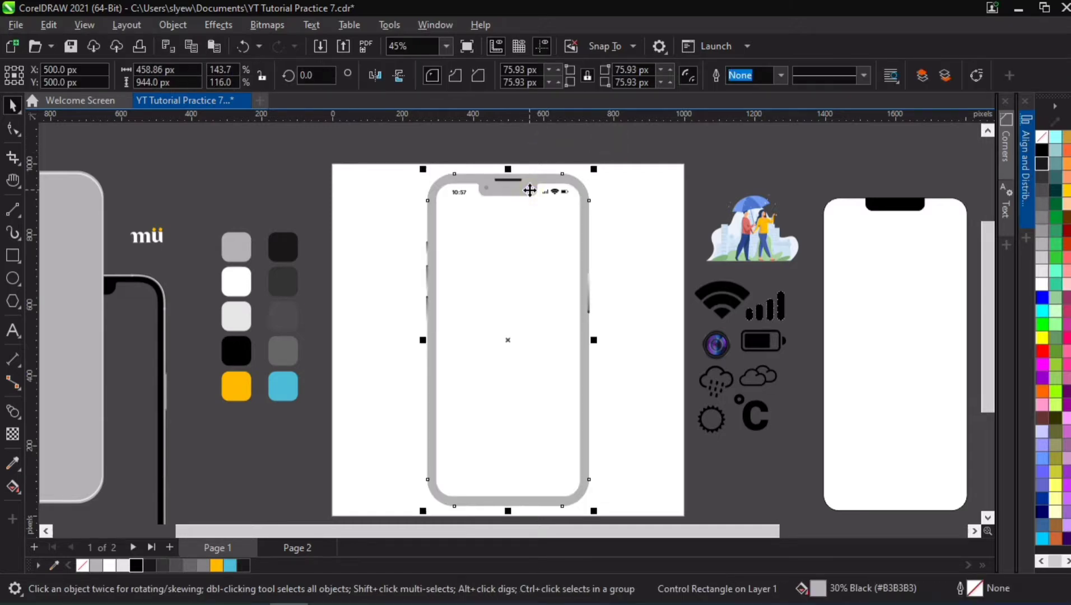
{"action": "key", "text": "shift+Page_Down"}
{"action": "left_click", "coordinate": [765, 136]}
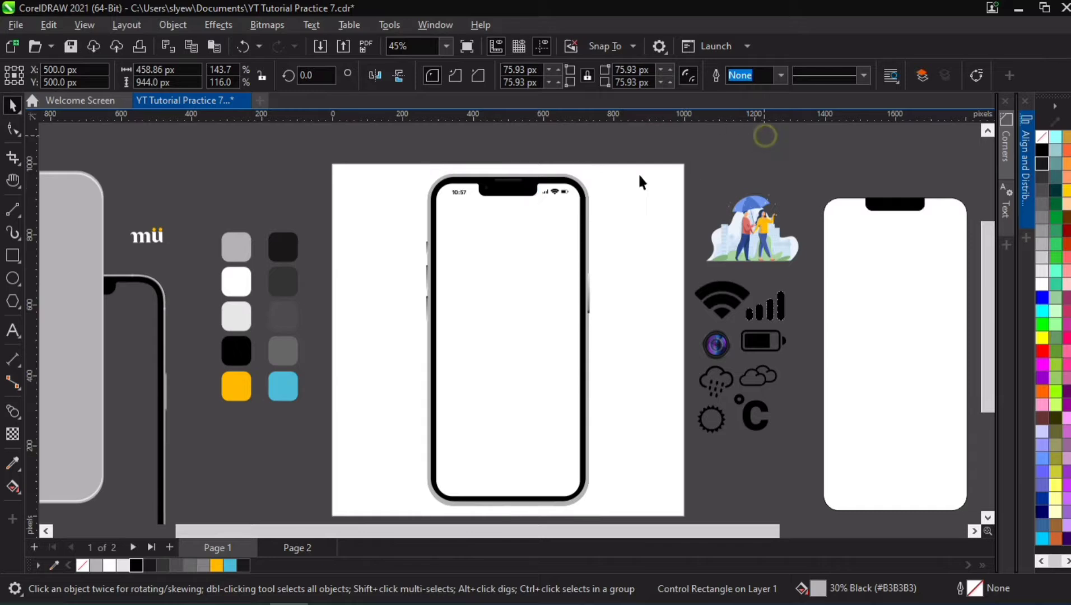
Step: Try moving the screen-and-notch group and centring it on the page, then restore its original placement
{"action": "left_click_drag", "start_coordinate": [383, 147], "coordinate": [556, 282]}
{"action": "left_click", "coordinate": [554, 233]}
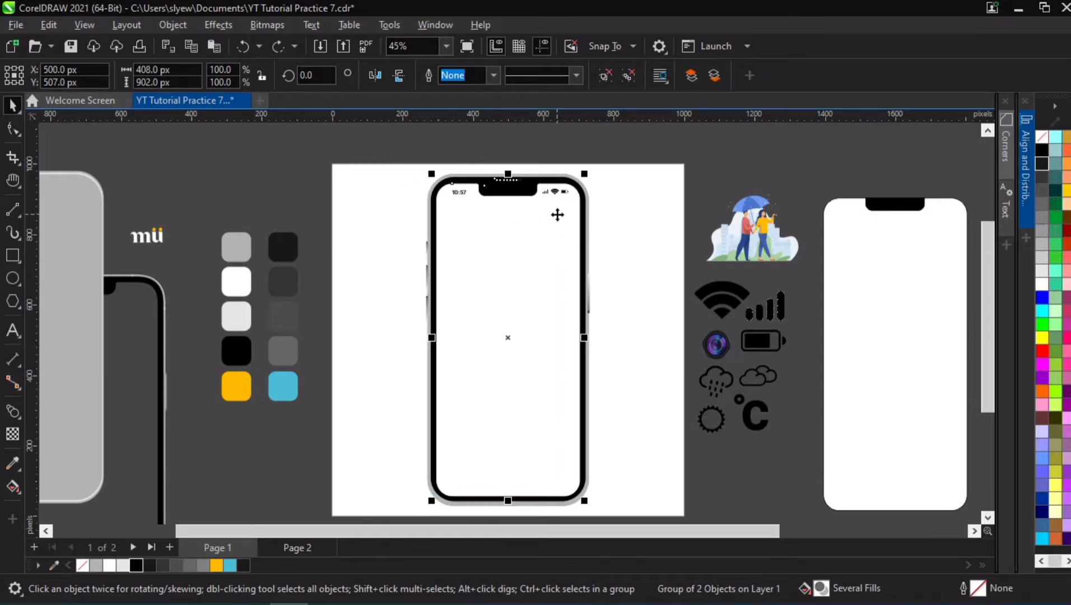
{"action": "mouse_move", "coordinate": [541, 252]}
{"action": "left_mouse_down"}
{"action": "mouse_move", "coordinate": [517, 272]}
{"action": "mouse_move", "coordinate": [535, 271]}
{"action": "left_mouse_up"}
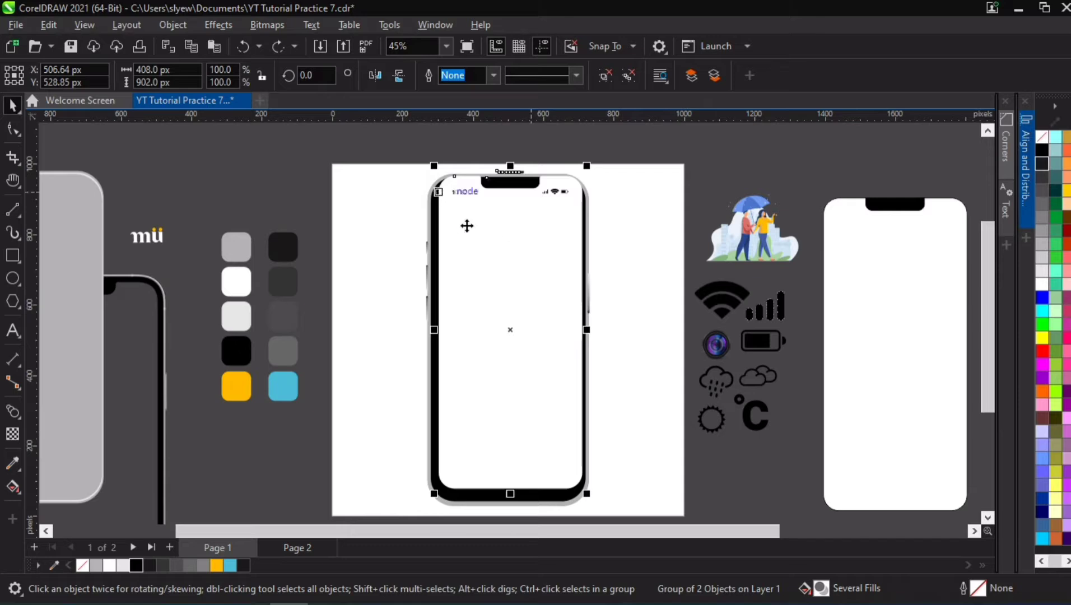
{"action": "key", "text": "ctrl+z"}
{"action": "key", "text": "p"}
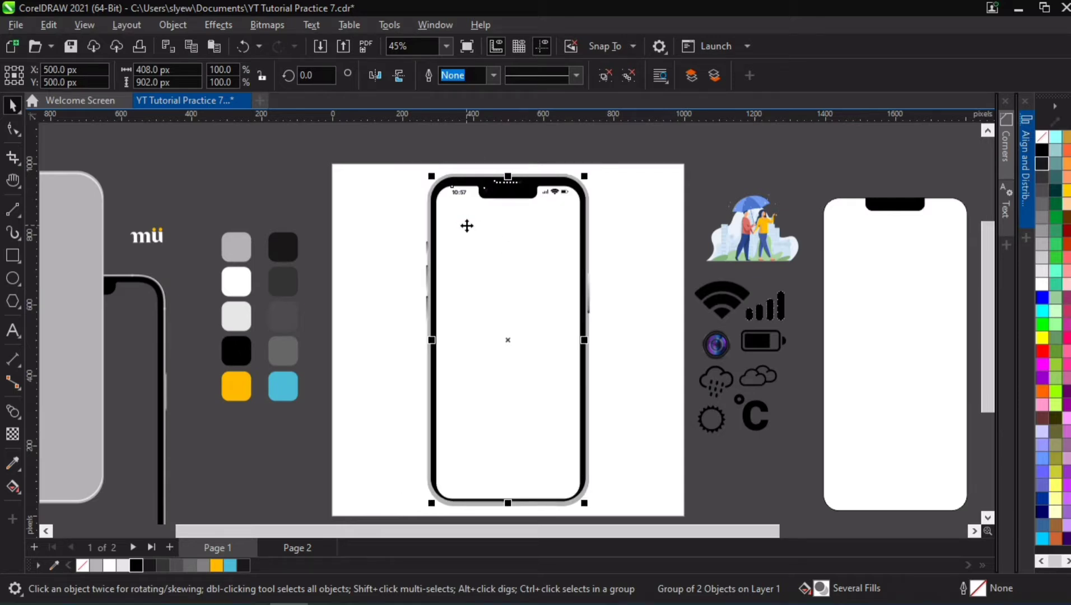
{"action": "key", "text": "ctrl+z"}
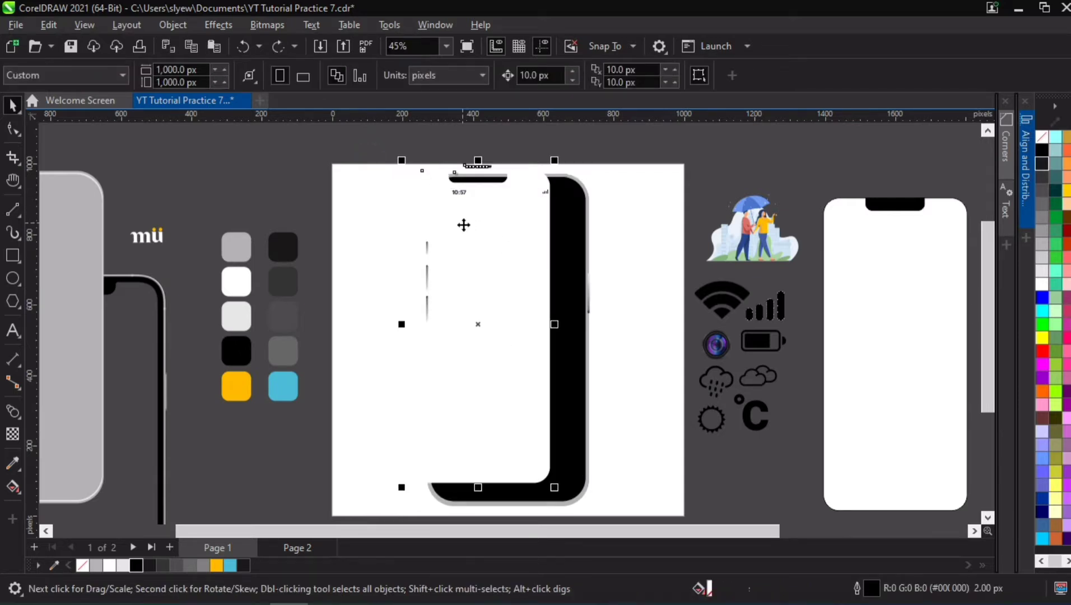
{"action": "left_click", "coordinate": [467, 227]}
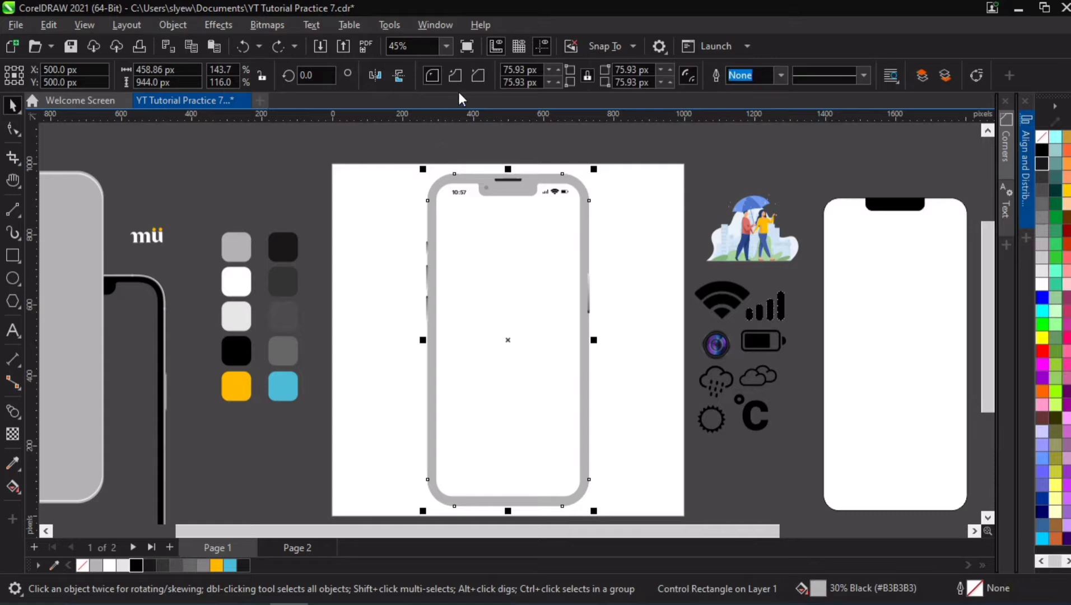
{"action": "left_click", "coordinate": [276, 47]}
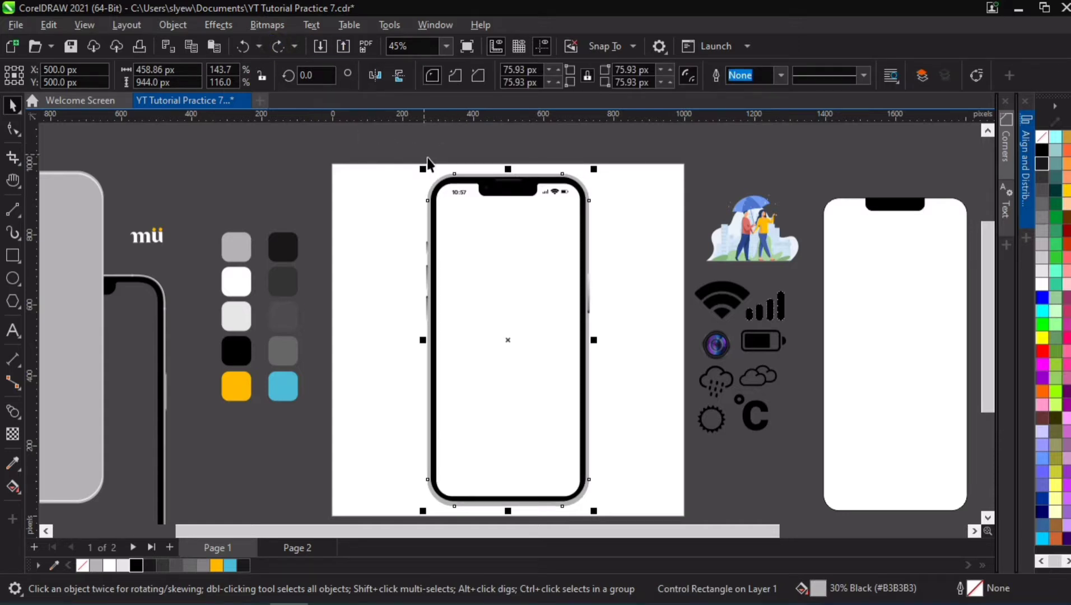
{"action": "left_click", "coordinate": [385, 147]}
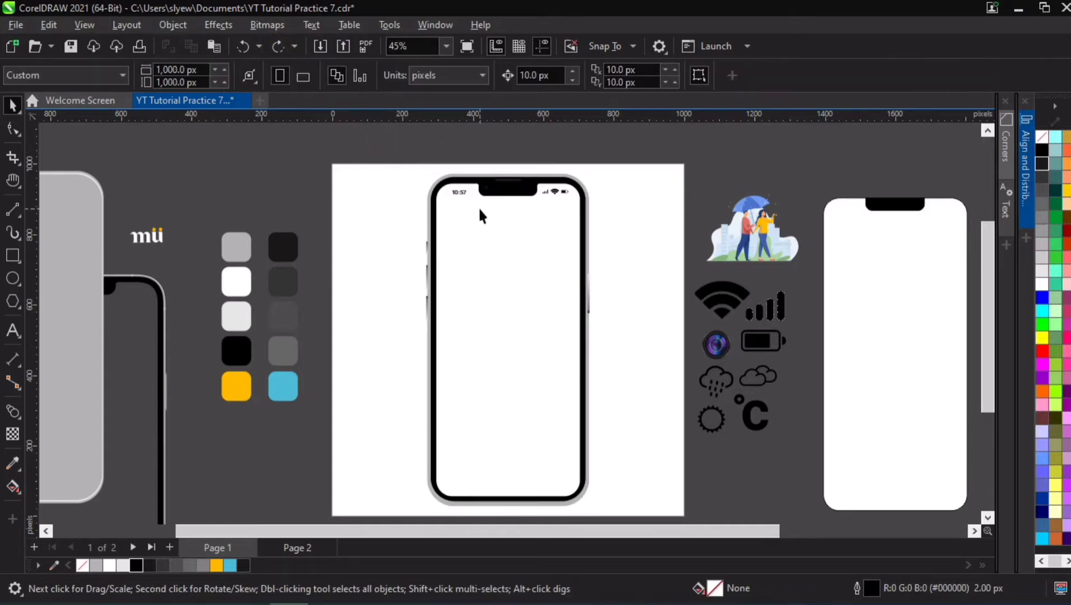
Step: Select all the parts of the phone mockup on the page and group them
{"action": "left_click_drag", "start_coordinate": [390, 140], "coordinate": [612, 505]}
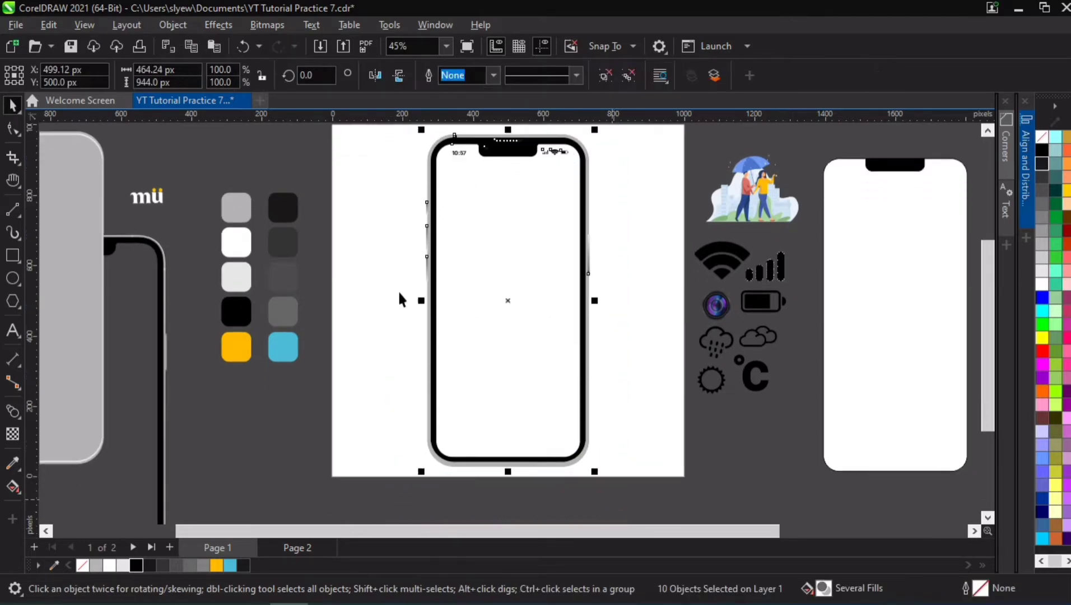
{"action": "key", "text": "ctrl+g"}
{"action": "key", "text": "h"}
{"action": "left_click_drag", "start_coordinate": [289, 176], "coordinate": [462, 209]}
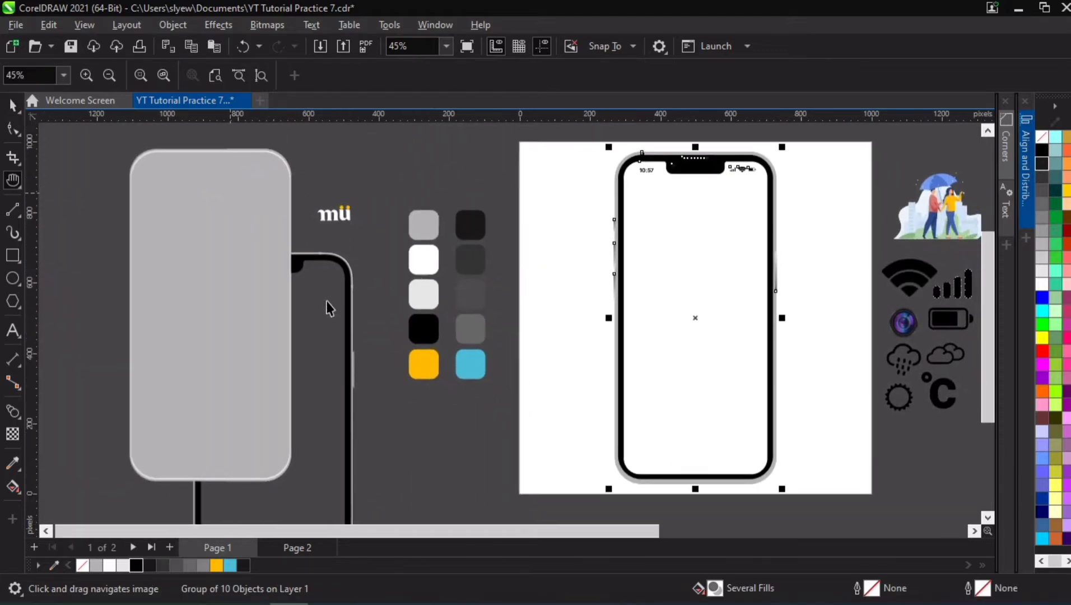
Step: Centre the phone reference image on the page, then move it horizontally beside the drawn phone for comparison
{"action": "key", "text": "space"}
{"action": "left_click_drag", "start_coordinate": [633, 258], "coordinate": [582, 218]}
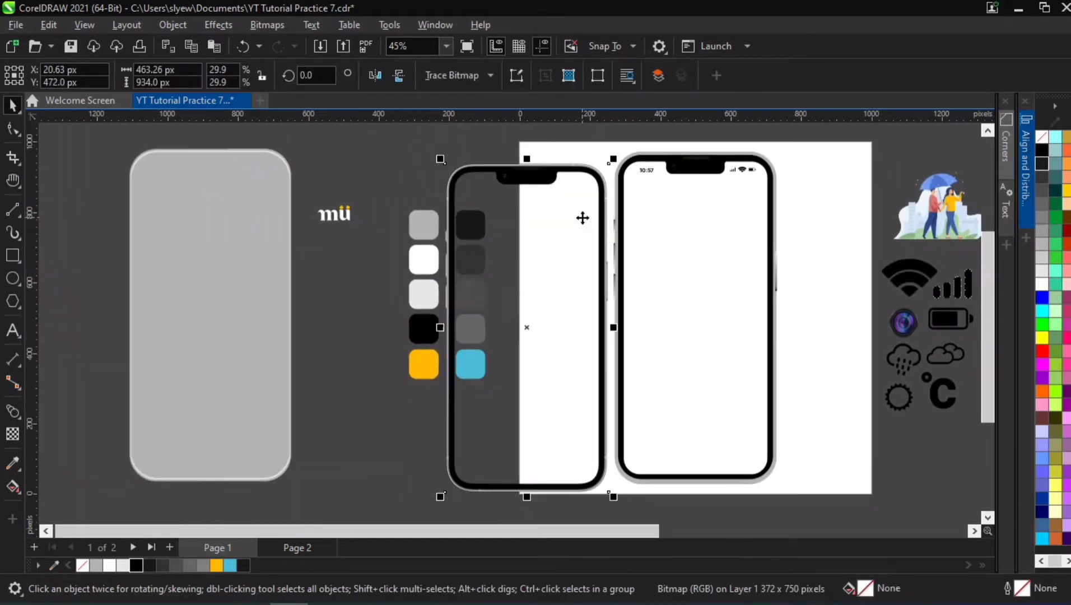
{"action": "key", "text": "p"}
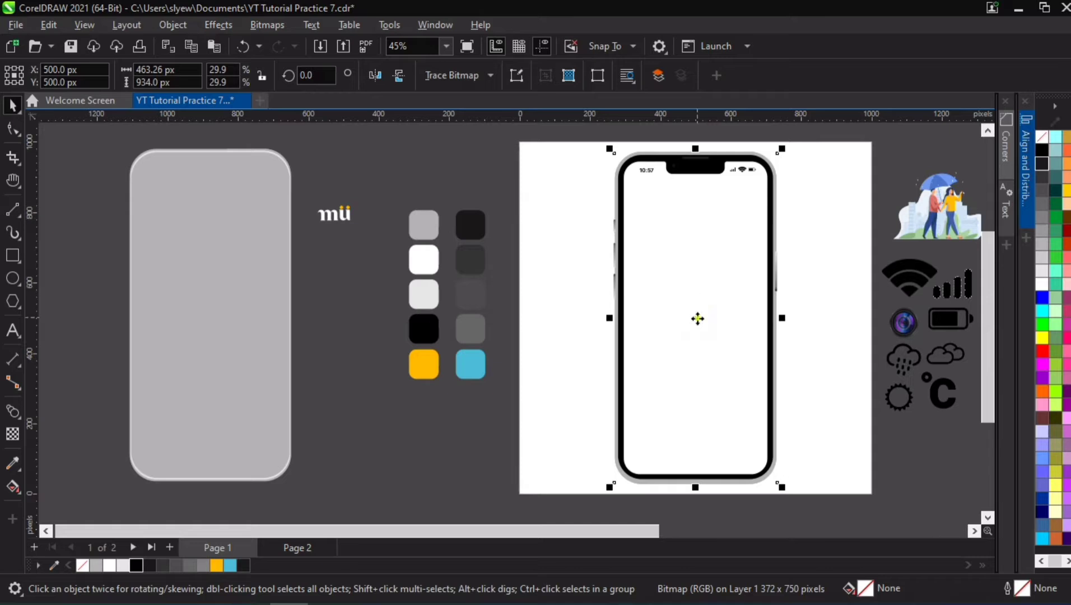
{"action": "left_click_drag", "start_coordinate": [697, 318], "coordinate": [529, 325]}
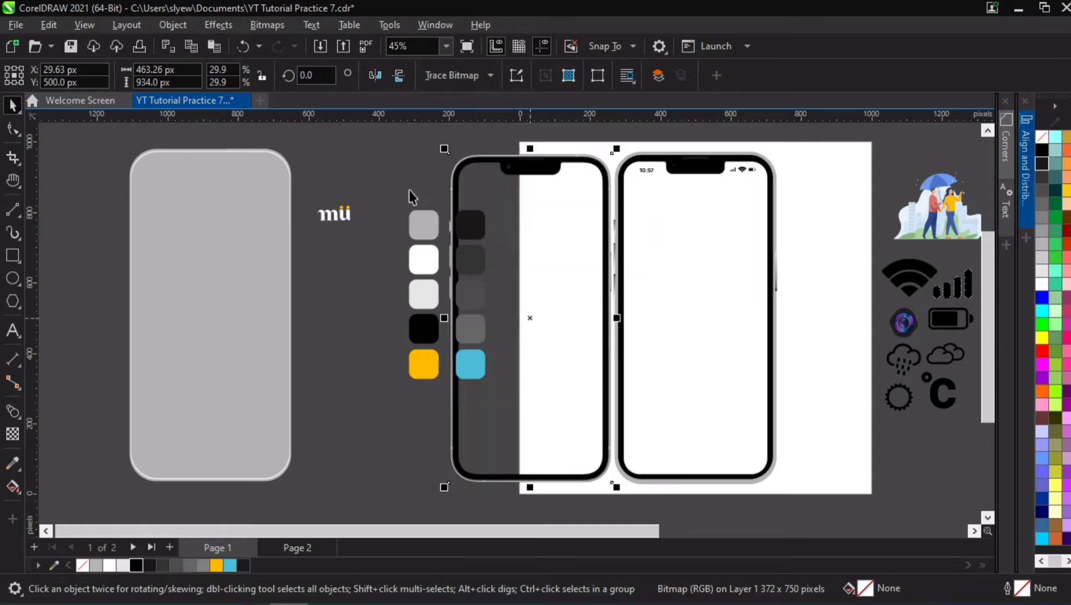
Step: Move the ten colour swatches off the reference phone, placing them beneath the logo
{"action": "left_click_drag", "start_coordinate": [394, 194], "coordinate": [526, 406]}
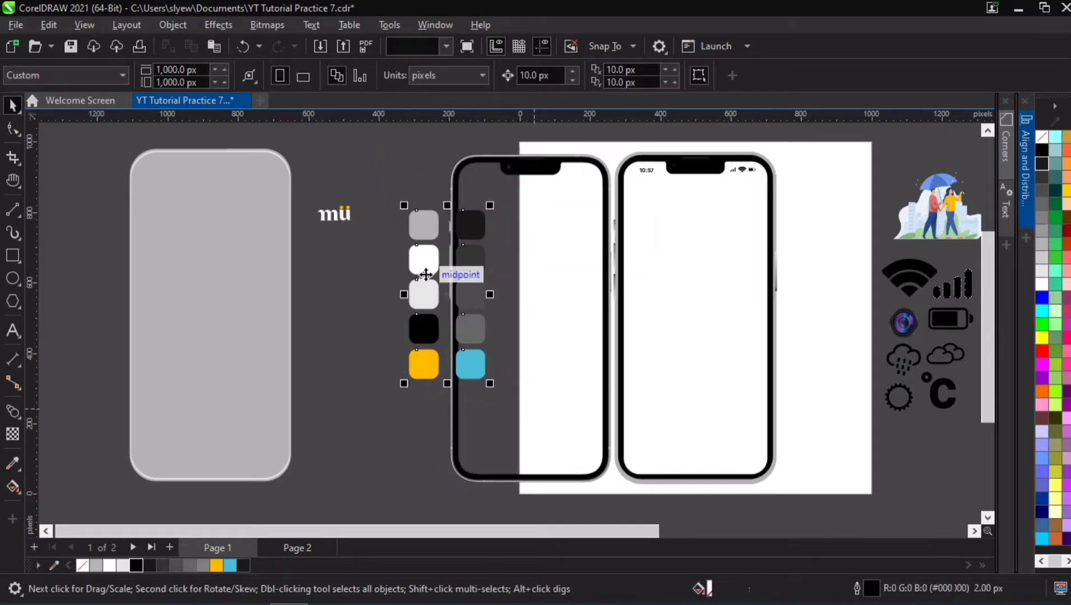
{"action": "left_click_drag", "start_coordinate": [425, 275], "coordinate": [335, 301]}
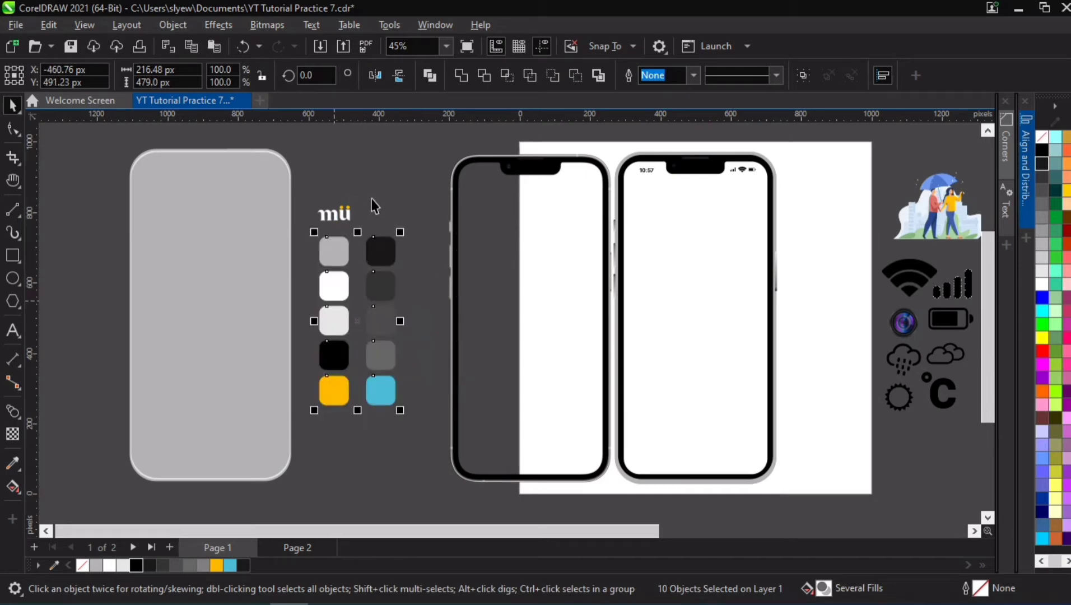
{"action": "left_click", "coordinate": [614, 203]}
Step: Set the transparency of the camera lens image in the drawn phone's notch to 50
{"action": "scroll", "coordinate": [686, 170], "scroll_direction": "up", "scroll_amount": 5}
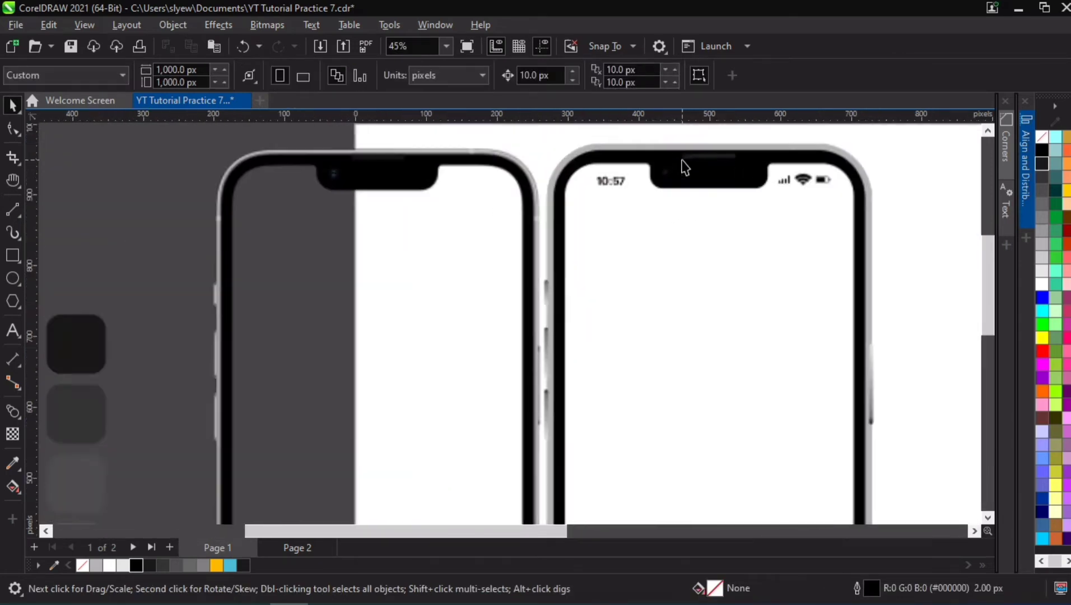
{"action": "left_click", "coordinate": [658, 176], "text": "ctrl"}
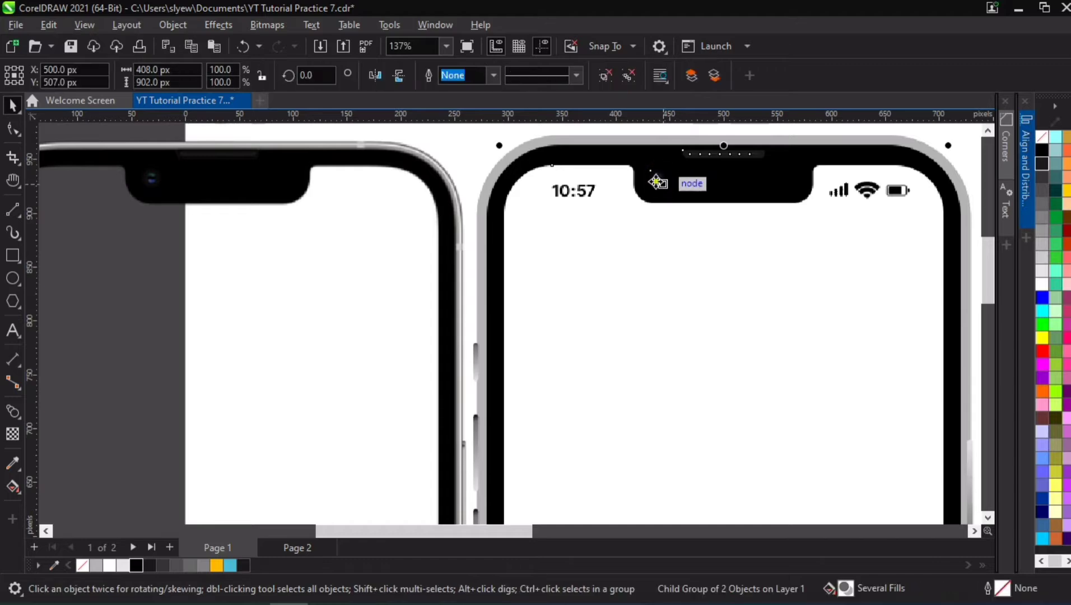
{"action": "left_click", "coordinate": [657, 179], "text": "ctrl"}
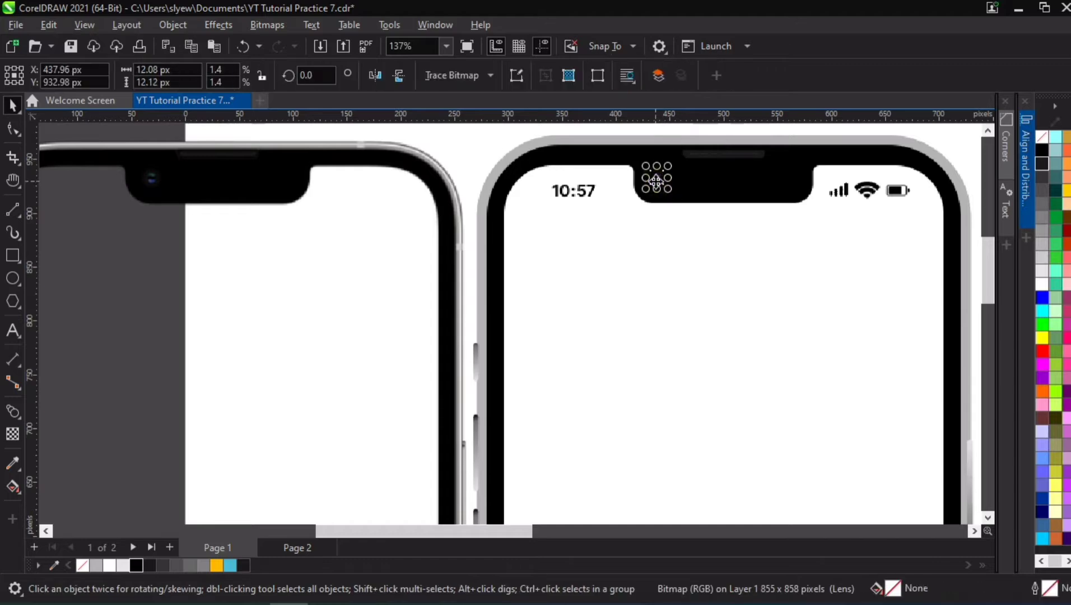
{"action": "left_click", "coordinate": [12, 433]}
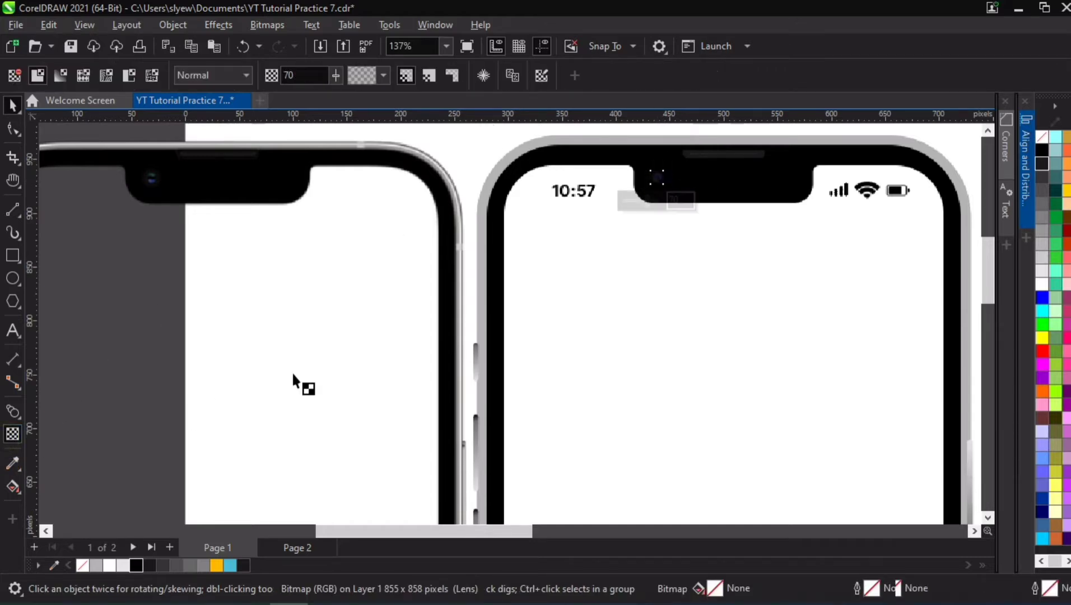
{"action": "left_click", "coordinate": [672, 202]}
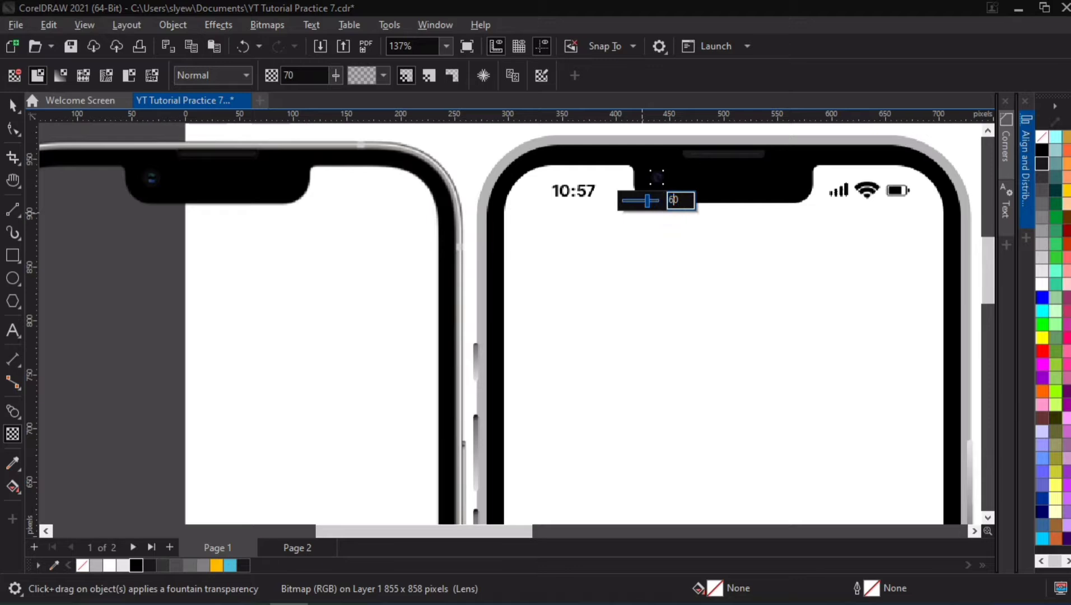
{"action": "type", "text": "60"}
{"action": "key", "text": "Return"}
{"action": "left_click", "coordinate": [673, 199]}
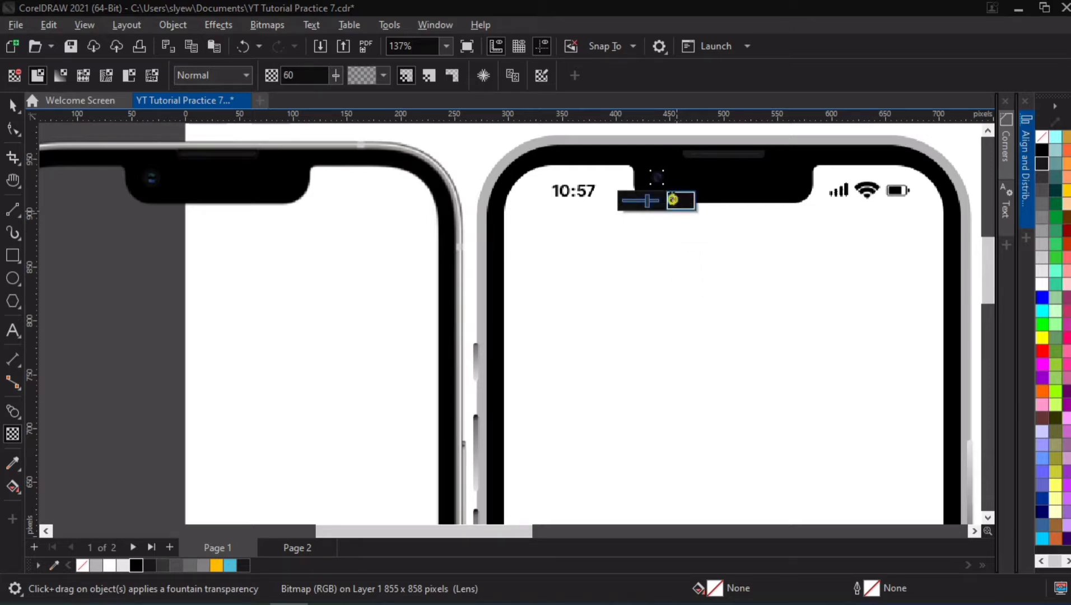
{"action": "key", "text": "Return"}
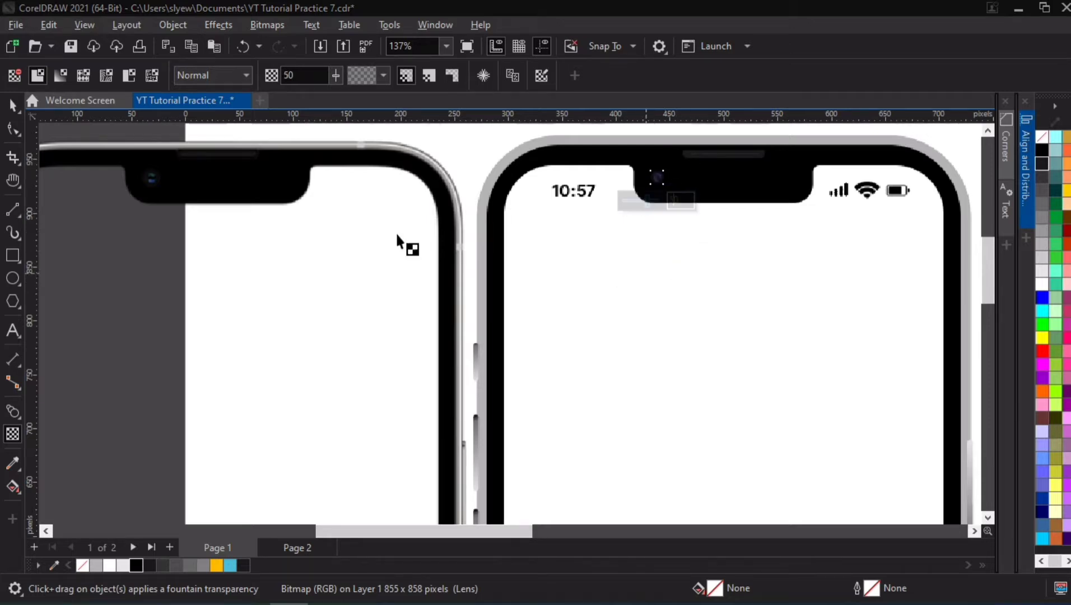
Step: Compare the drawn phone's frame and side keys with the reference phone beside it
{"action": "scroll", "coordinate": [371, 308], "scroll_direction": "down", "scroll_amount": 1}
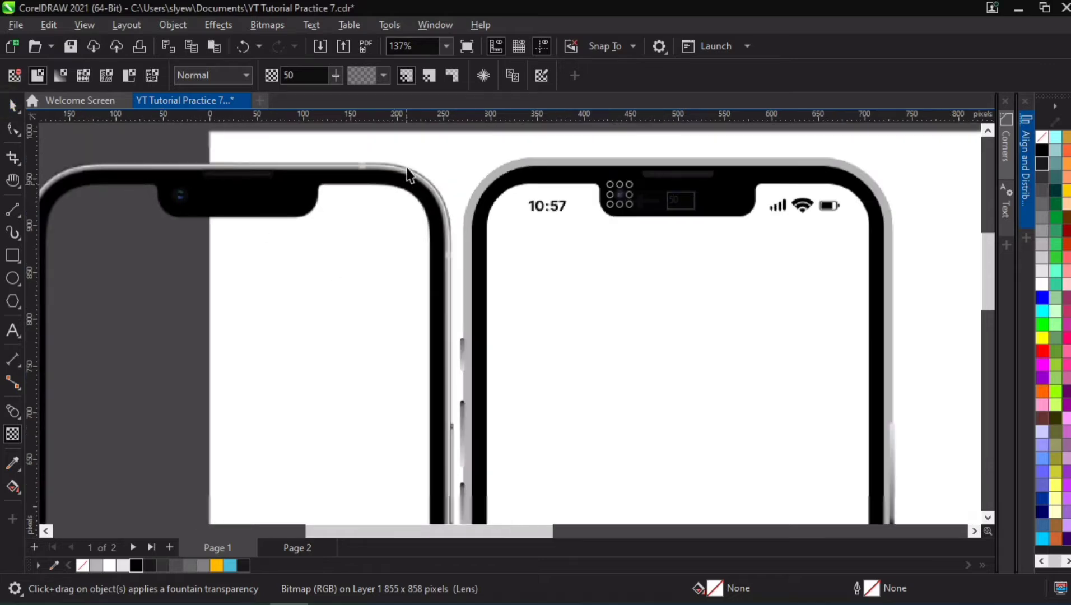
{"action": "left_click", "coordinate": [454, 397]}
{"action": "key", "text": "space"}
{"action": "scroll", "coordinate": [456, 297], "scroll_direction": "down", "scroll_amount": 3}
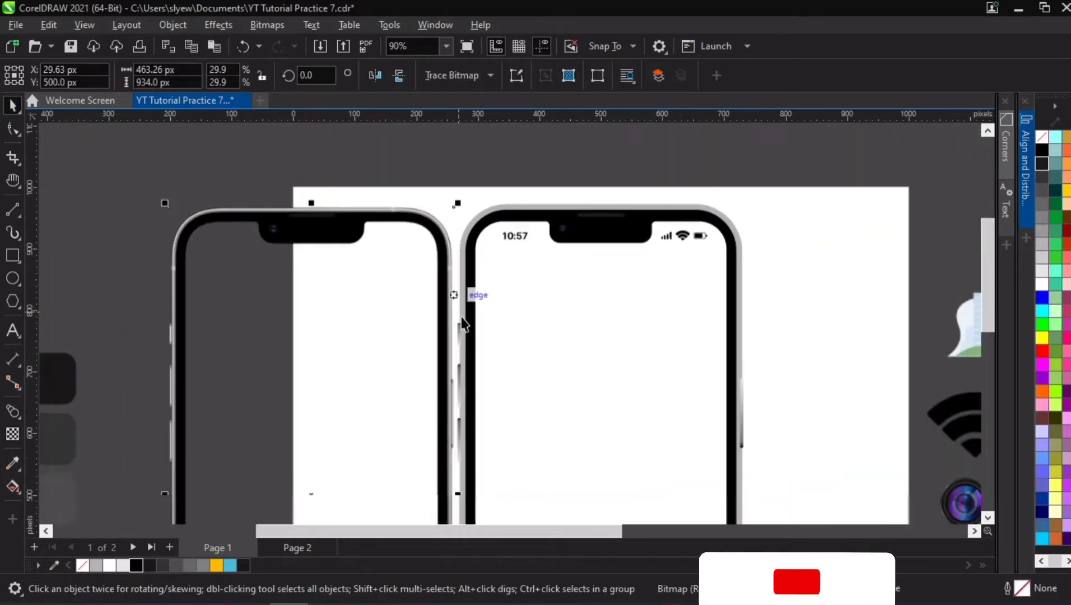
{"action": "key", "text": "h"}
{"action": "left_click_drag", "start_coordinate": [506, 404], "coordinate": [578, 320]}
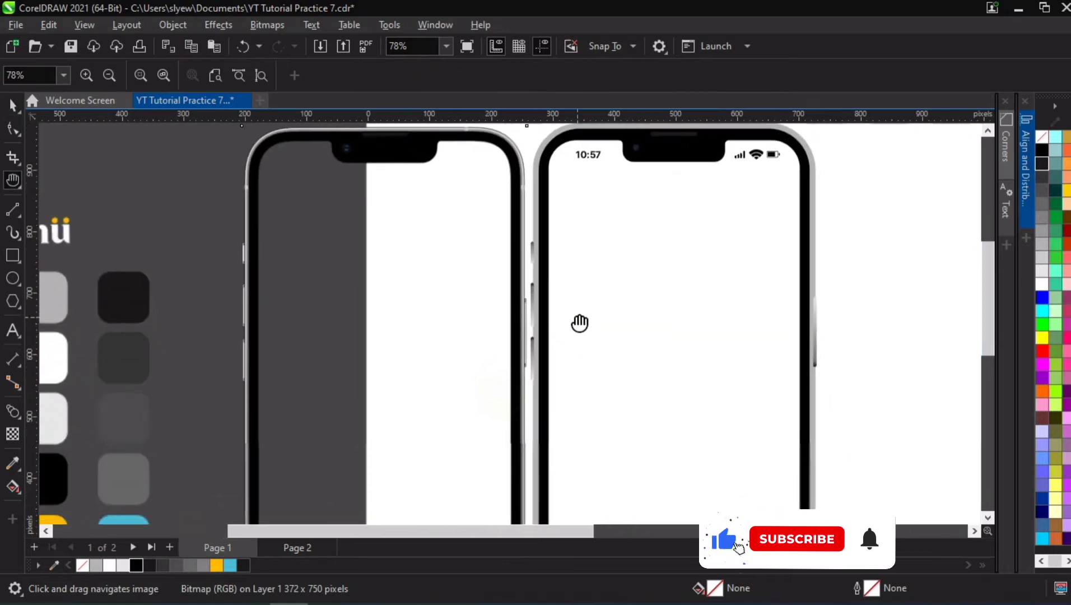
{"action": "scroll", "coordinate": [622, 363], "scroll_direction": "down", "scroll_amount": 2}
{"action": "left_click_drag", "start_coordinate": [621, 364], "coordinate": [615, 329]}
{"action": "scroll", "coordinate": [615, 329], "scroll_direction": "down", "scroll_amount": 1}
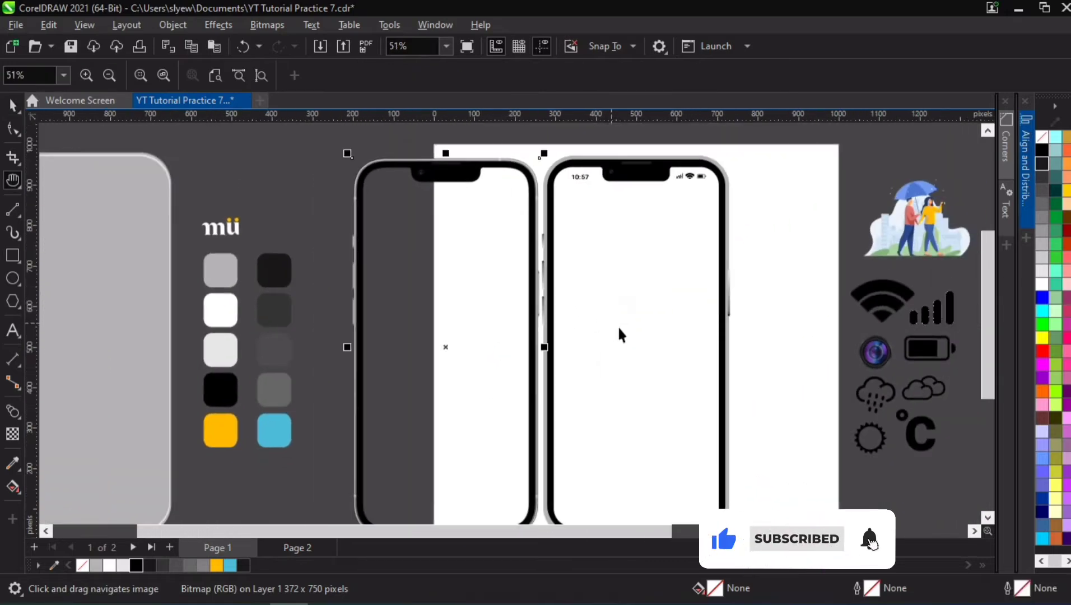
{"action": "key", "text": "space"}
{"action": "key", "text": "Escape"}
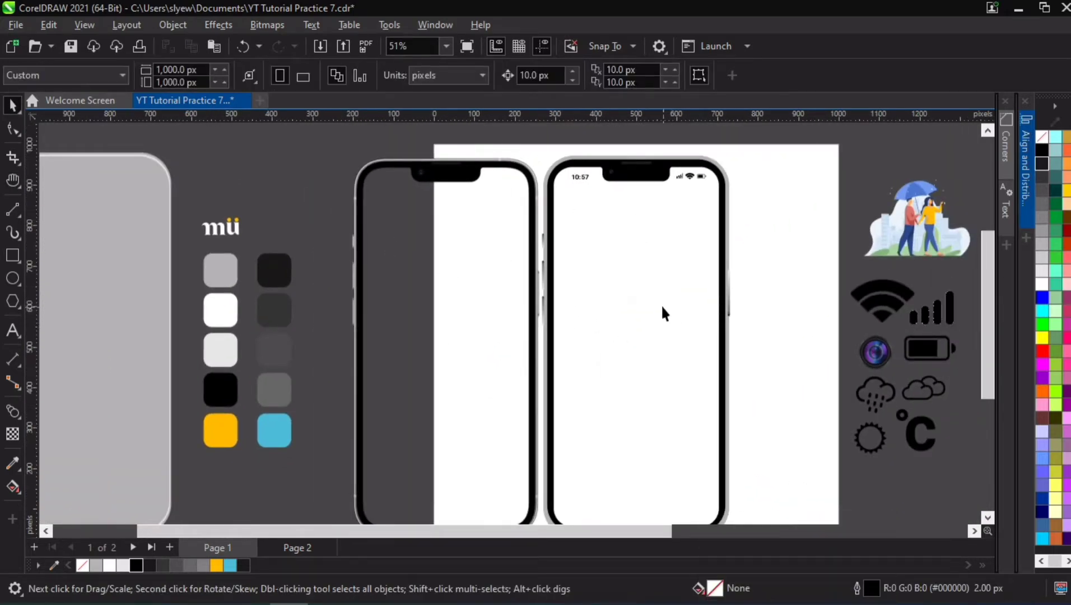
{"action": "scroll", "coordinate": [660, 306], "scroll_direction": "down", "scroll_amount": 1}
Step: Centre the reference phone image on the page over the drawn phone, and send the drawn phone group to the back
{"action": "left_click", "coordinate": [639, 275]}
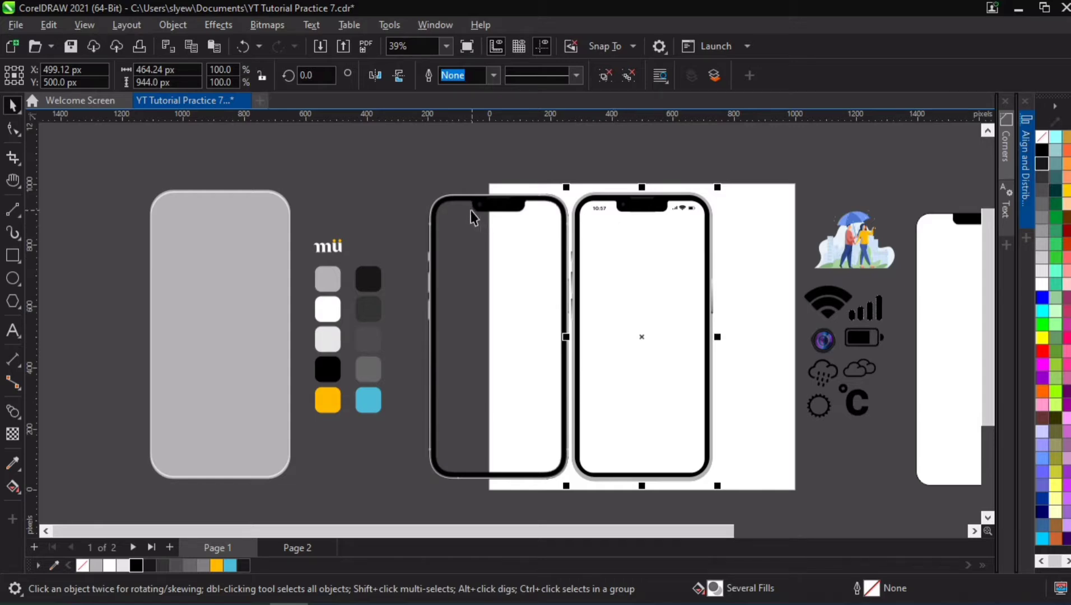
{"action": "left_click", "coordinate": [470, 231]}
{"action": "left_click_drag", "start_coordinate": [469, 230], "coordinate": [591, 235]}
{"action": "scroll", "coordinate": [608, 221], "scroll_direction": "up", "scroll_amount": 4}
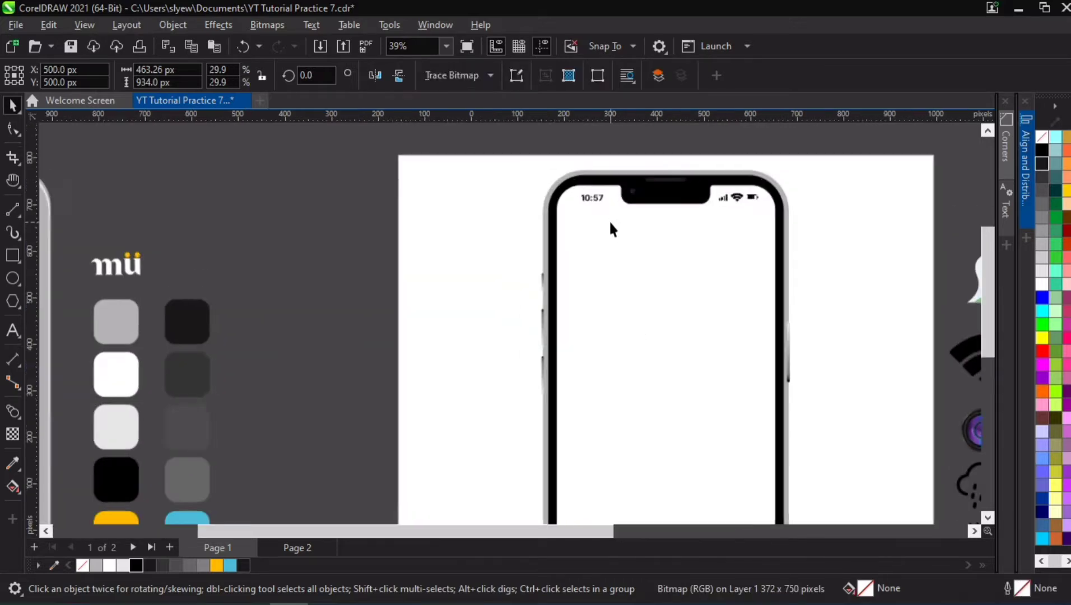
{"action": "left_click", "coordinate": [586, 211]}
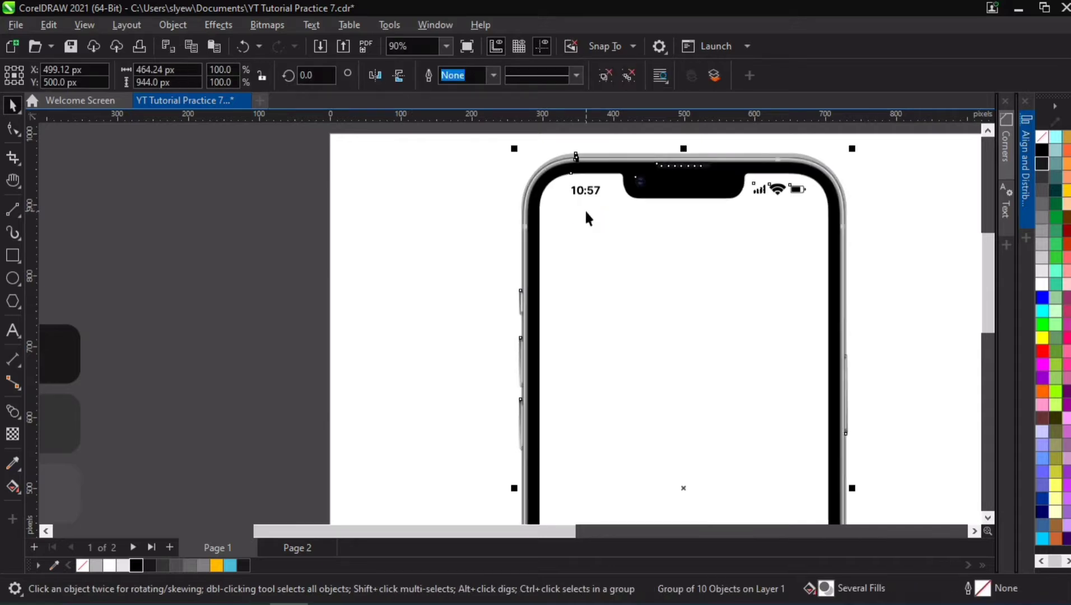
Step: Draw a rectangle about 8 by 7 px over the left frame's upper antenna band, without outline and filled with 10% Black
{"action": "scroll", "coordinate": [528, 225], "scroll_direction": "up", "scroll_amount": 4}
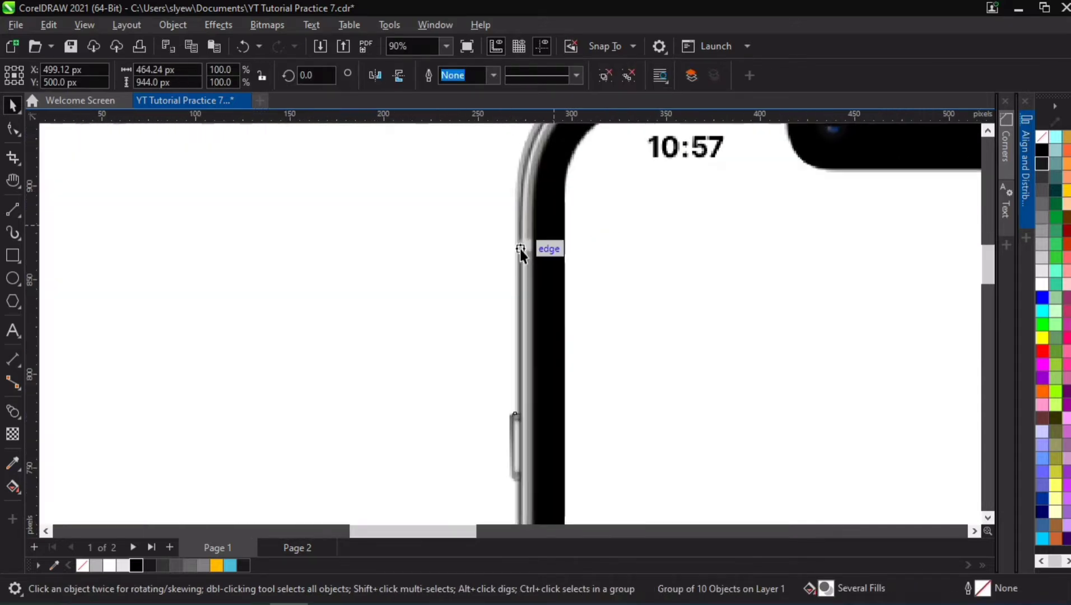
{"action": "left_click", "coordinate": [12, 255]}
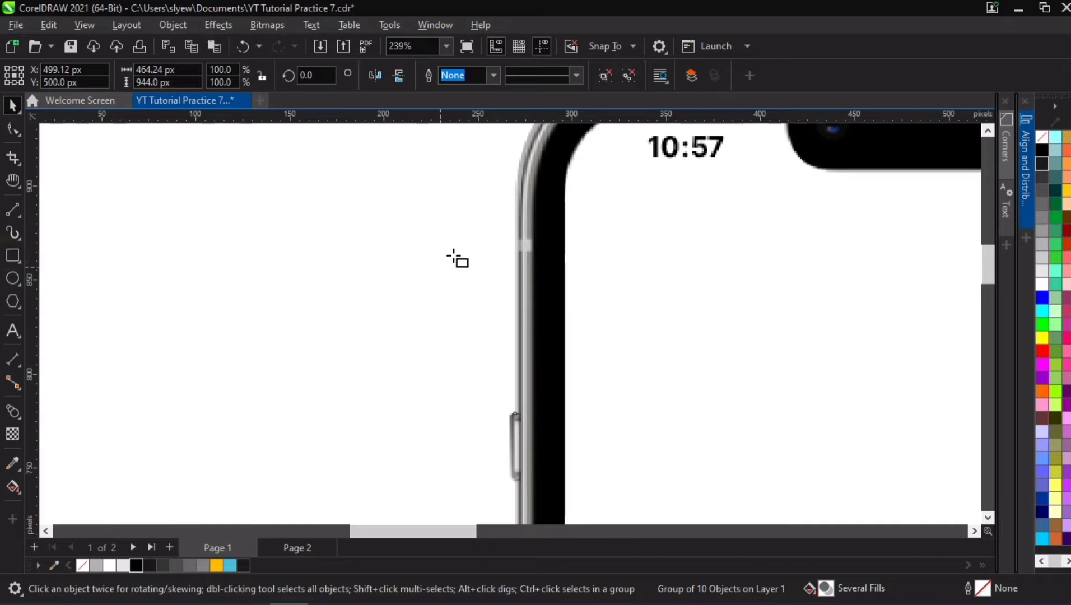
{"action": "scroll", "coordinate": [546, 241], "scroll_direction": "up", "scroll_amount": 2}
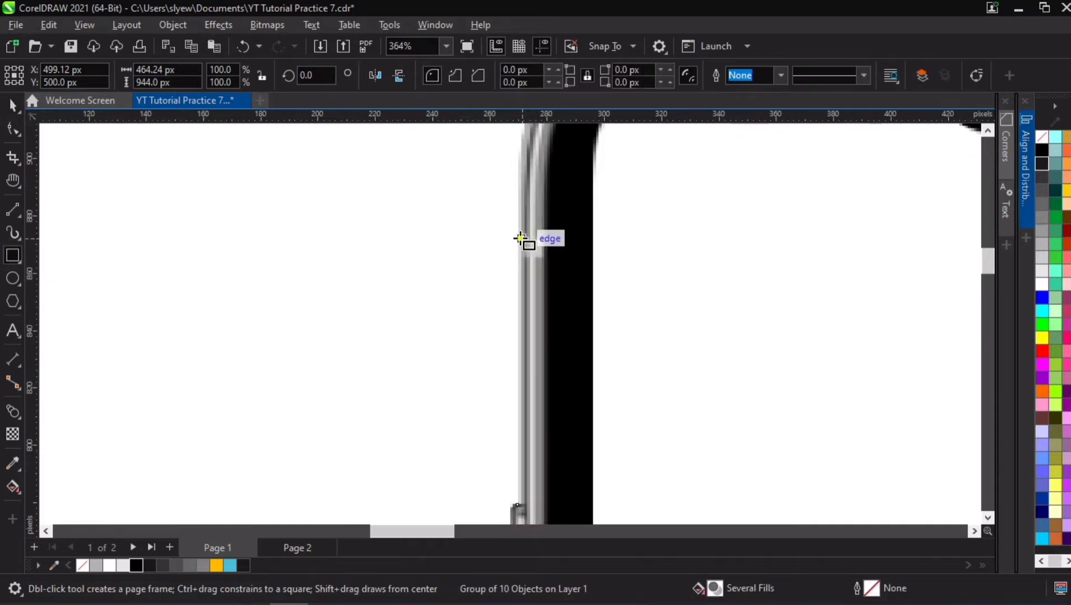
{"action": "left_click_drag", "start_coordinate": [521, 240], "coordinate": [544, 258]}
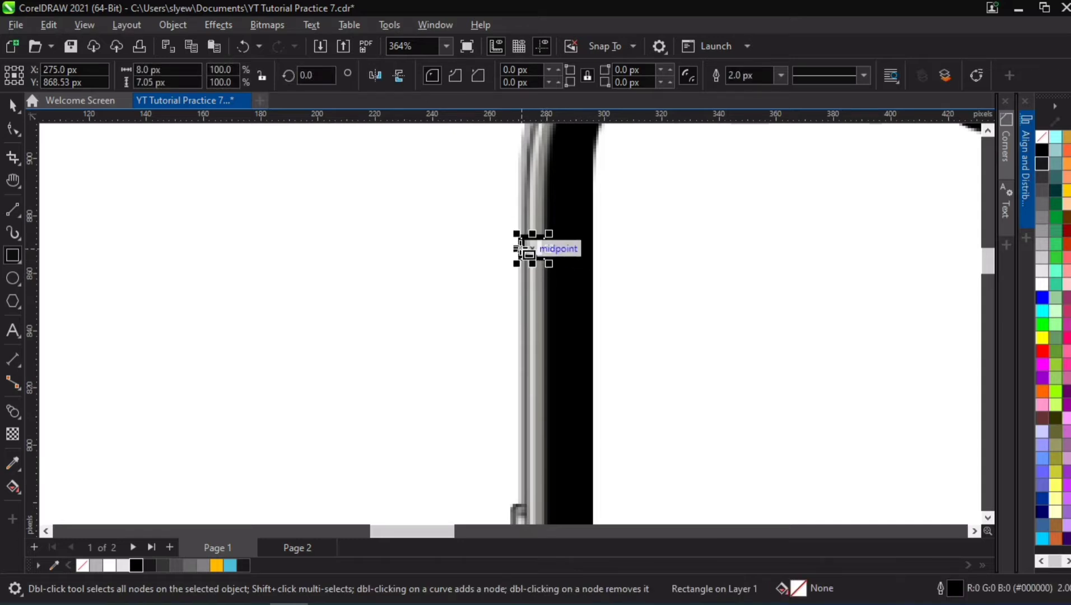
{"action": "right_click", "coordinate": [81, 563]}
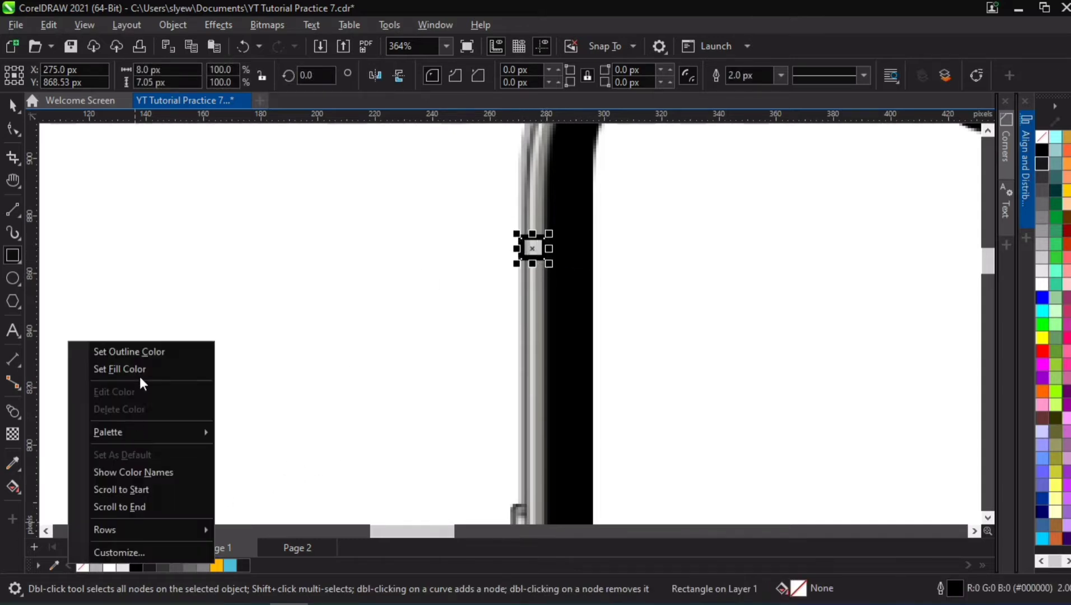
{"action": "left_click", "coordinate": [150, 350]}
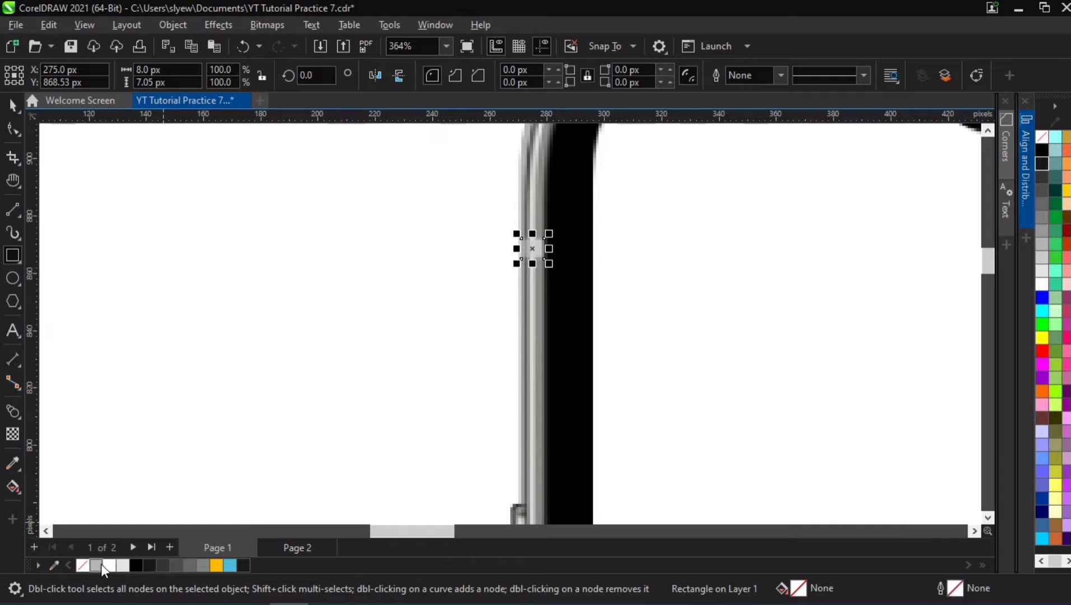
{"action": "left_click", "coordinate": [124, 565]}
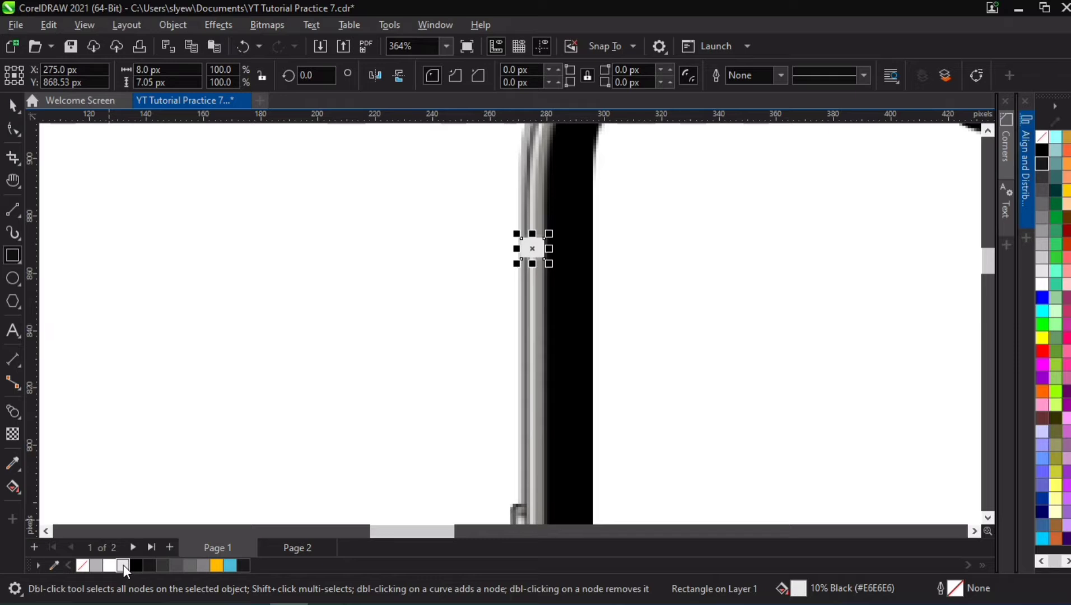
{"action": "left_click", "coordinate": [406, 270]}
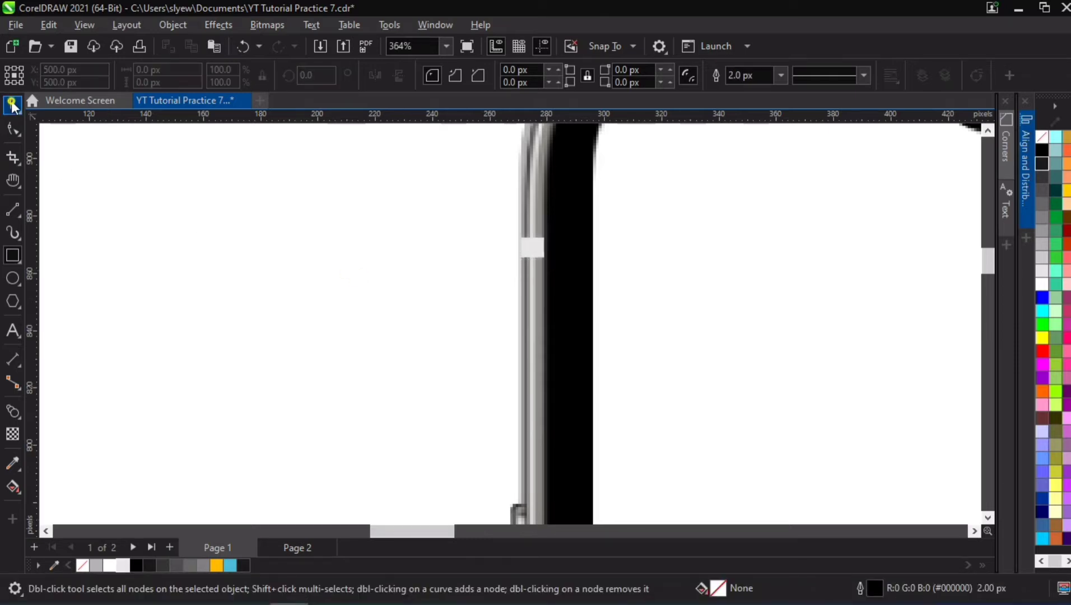
Step: Widen the antenna band rectangle outward to 9 px so that it spans the frame's edge
{"action": "left_click", "coordinate": [10, 104]}
{"action": "left_click", "coordinate": [532, 251]}
{"action": "scroll", "coordinate": [533, 251], "scroll_direction": "up", "scroll_amount": 1}
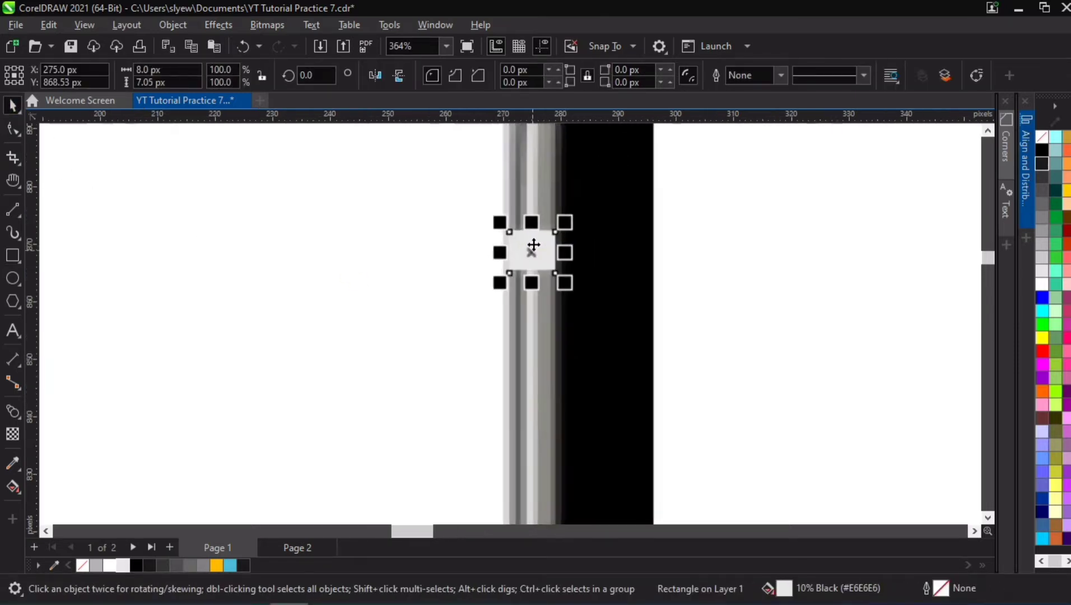
{"action": "mouse_move", "coordinate": [502, 258]}
{"action": "left_mouse_down"}
{"action": "mouse_move", "coordinate": [485, 246]}
{"action": "mouse_move", "coordinate": [498, 252]}
{"action": "left_mouse_up"}
{"action": "scroll", "coordinate": [622, 345], "scroll_direction": "down", "scroll_amount": 2}
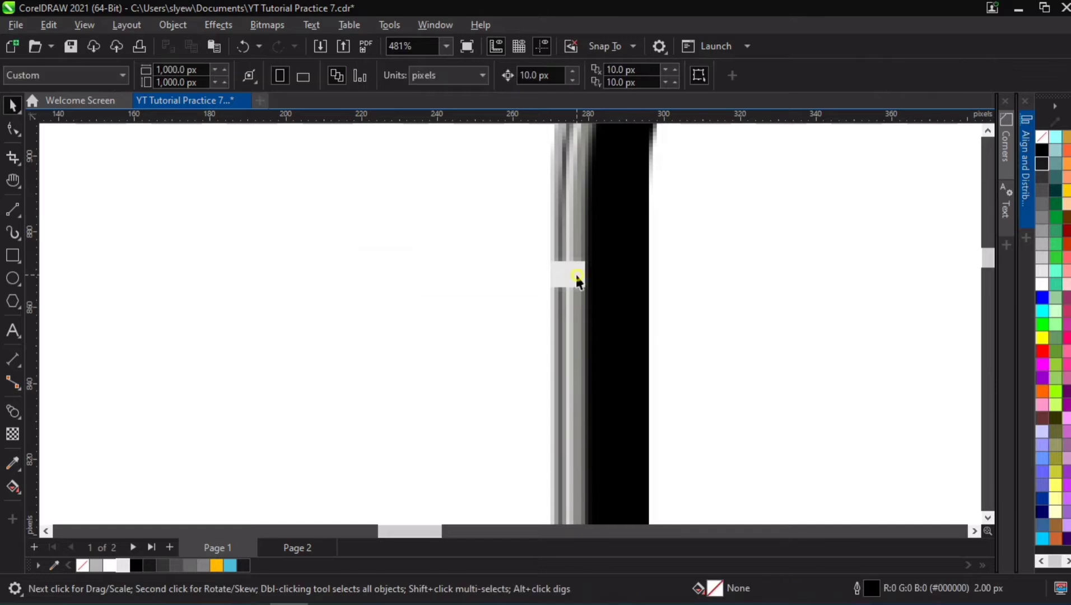
Step: Duplicate the antenna band rectangle and fit the copy over the matching band on the phone's right frame edge
{"action": "scroll", "coordinate": [672, 353], "scroll_direction": "down", "scroll_amount": 6}
{"action": "key", "text": "h"}
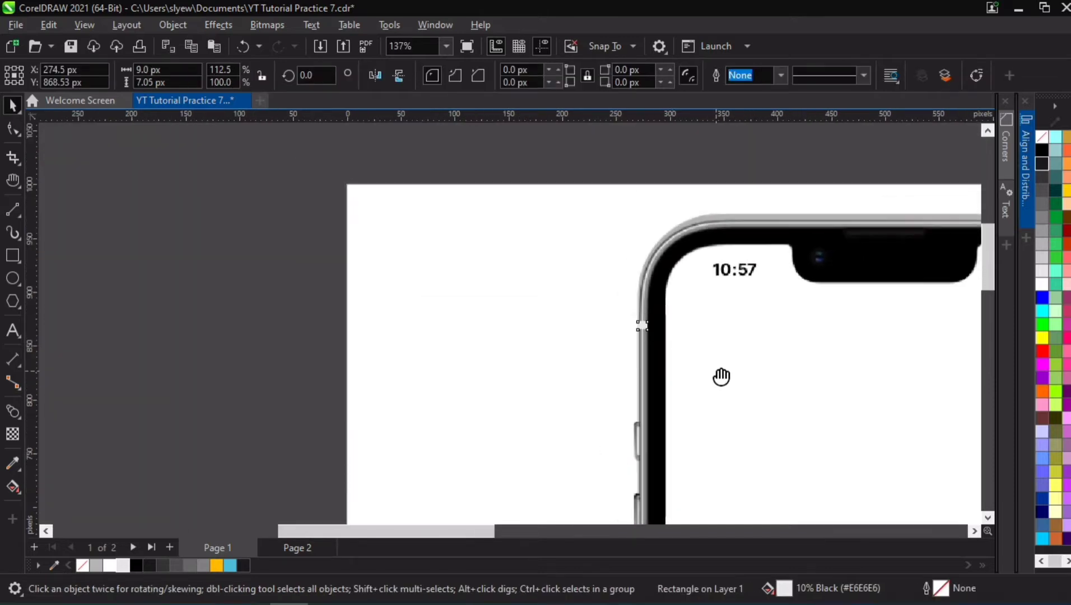
{"action": "left_click_drag", "start_coordinate": [722, 375], "coordinate": [521, 179]}
{"action": "scroll", "coordinate": [538, 210], "scroll_direction": "down", "scroll_amount": 2}
{"action": "key", "text": "space"}
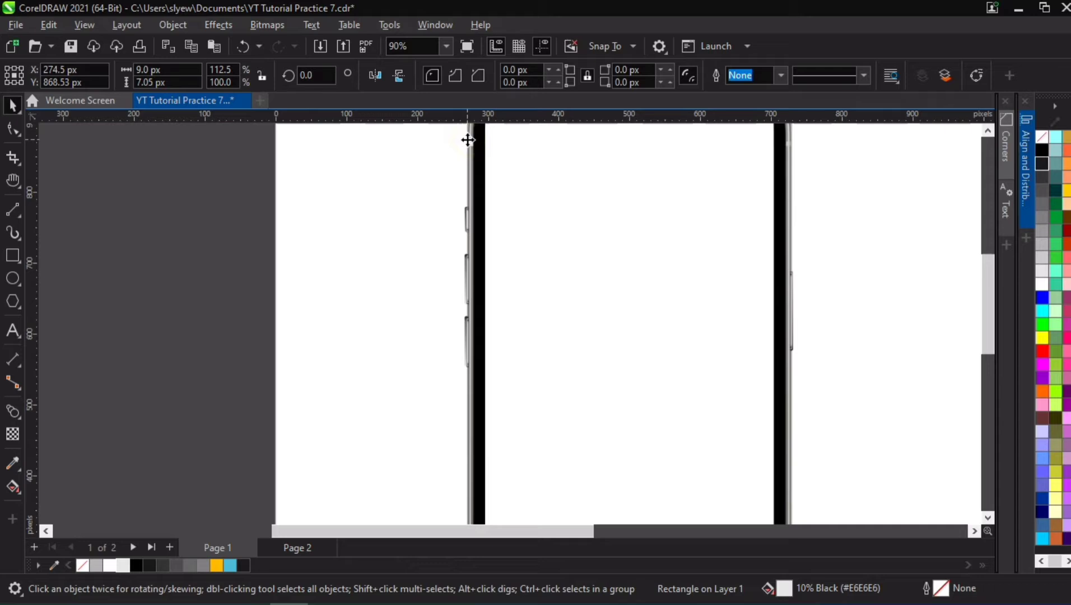
{"action": "mouse_move", "coordinate": [797, 148]}
{"action": "left_mouse_down"}
{"action": "mouse_move", "coordinate": [786, 146]}
{"action": "mouse_move", "coordinate": [795, 138]}
{"action": "left_mouse_up"}
{"action": "scroll", "coordinate": [794, 139], "scroll_direction": "up", "scroll_amount": 2}
{"action": "scroll", "coordinate": [744, 148], "scroll_direction": "up", "scroll_amount": 3}
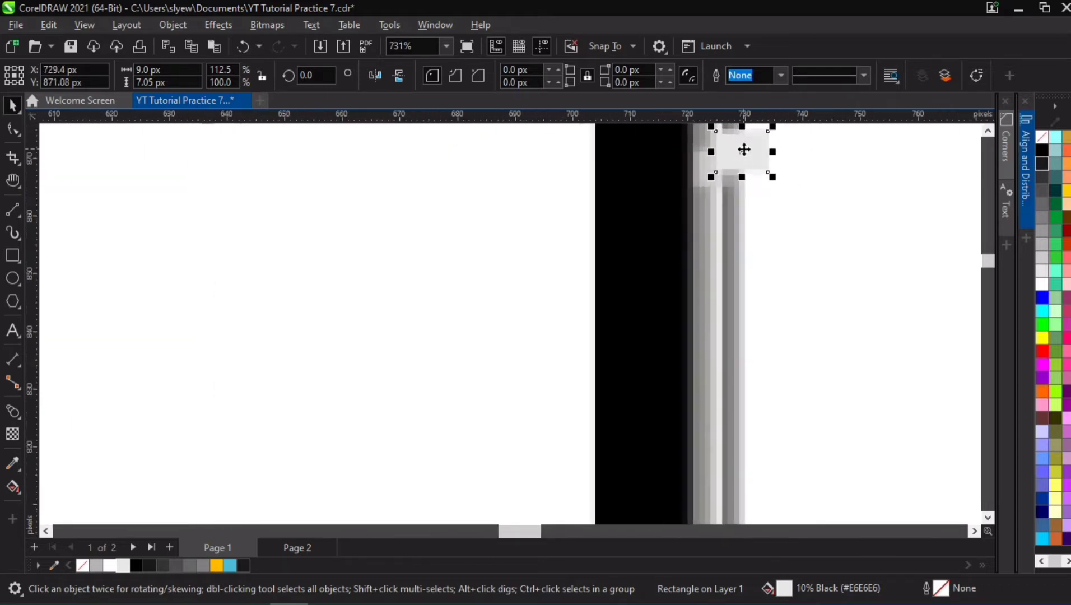
{"action": "mouse_move", "coordinate": [718, 162]}
{"action": "left_mouse_down"}
{"action": "mouse_move", "coordinate": [720, 171]}
{"action": "mouse_move", "coordinate": [719, 158]}
{"action": "left_mouse_up"}
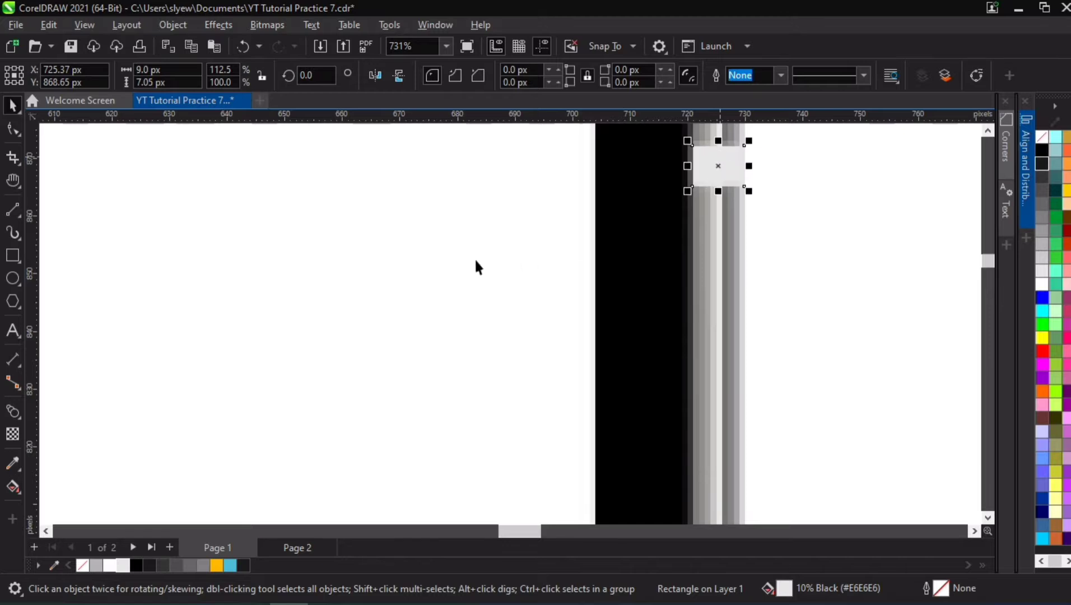
Step: Select both antenna band rectangles and align them with each other along their horizontal centre line
{"action": "scroll", "coordinate": [471, 258], "scroll_direction": "down", "scroll_amount": 4}
{"action": "key", "text": "h"}
{"action": "left_click_drag", "start_coordinate": [383, 280], "coordinate": [607, 299]}
{"action": "scroll", "coordinate": [596, 296], "scroll_direction": "down", "scroll_amount": 2}
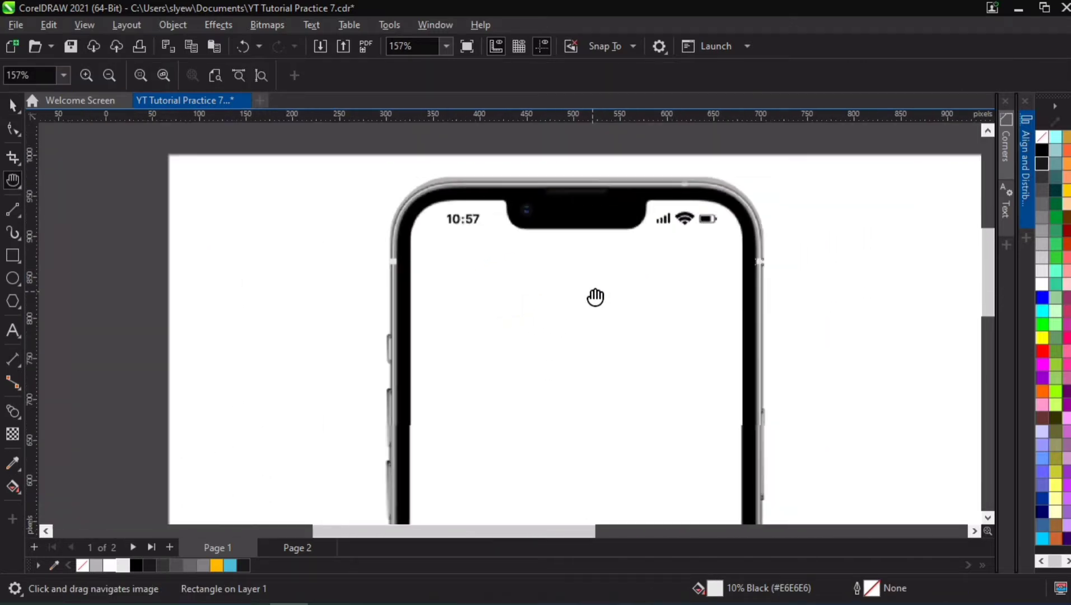
{"action": "key", "text": "space"}
{"action": "left_click", "coordinate": [394, 261], "text": "shift"}
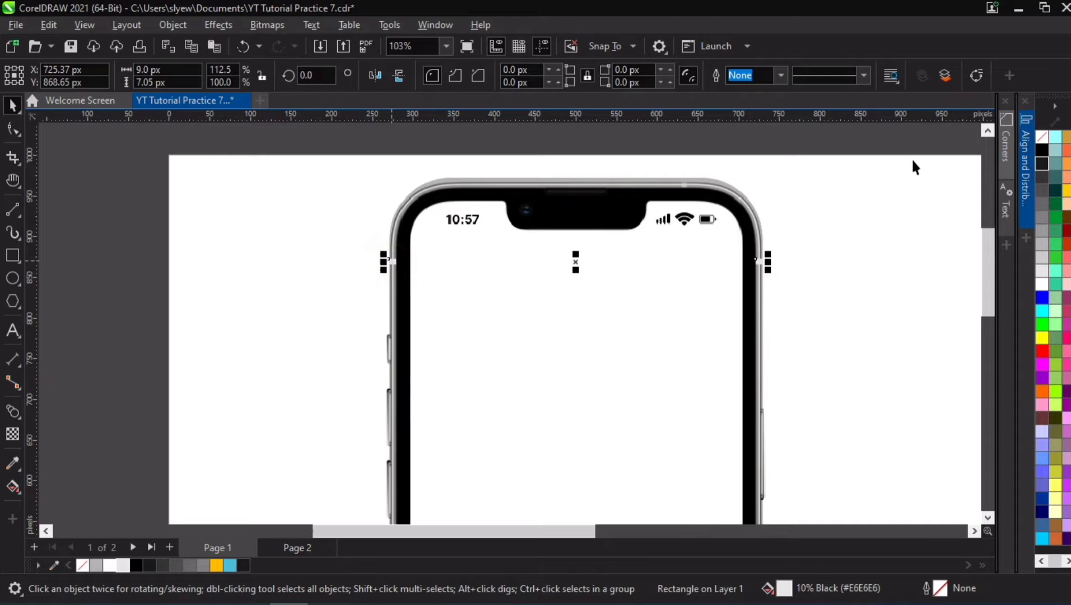
{"action": "left_click", "coordinate": [1022, 184]}
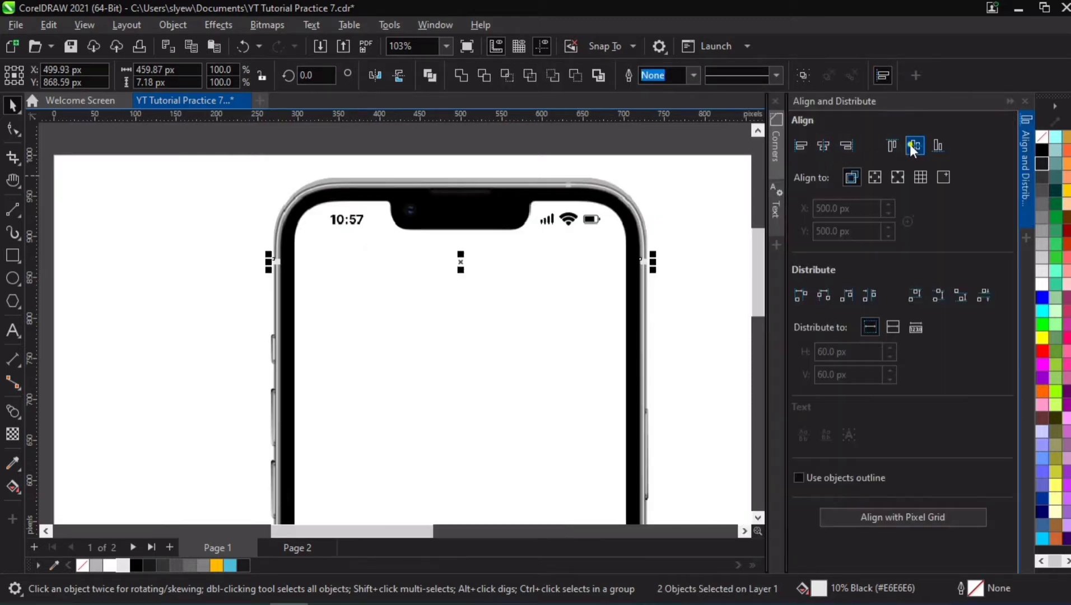
{"action": "left_click", "coordinate": [912, 145]}
{"action": "left_click", "coordinate": [1030, 172]}
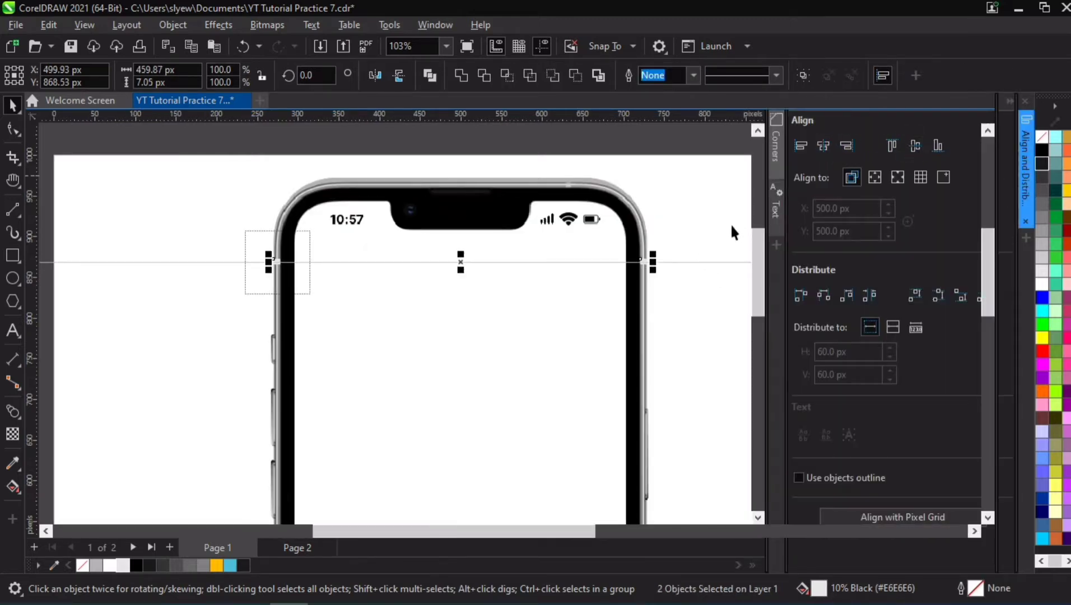
Step: Duplicate the aligned antenna band pair onto the lower part of the phone frame, centred at Y 132.53 px
{"action": "left_click", "coordinate": [728, 216]}
{"action": "left_click_drag", "start_coordinate": [832, 245], "coordinate": [349, 290]}
{"action": "key", "text": "h"}
{"action": "left_click_drag", "start_coordinate": [559, 393], "coordinate": [582, 274]}
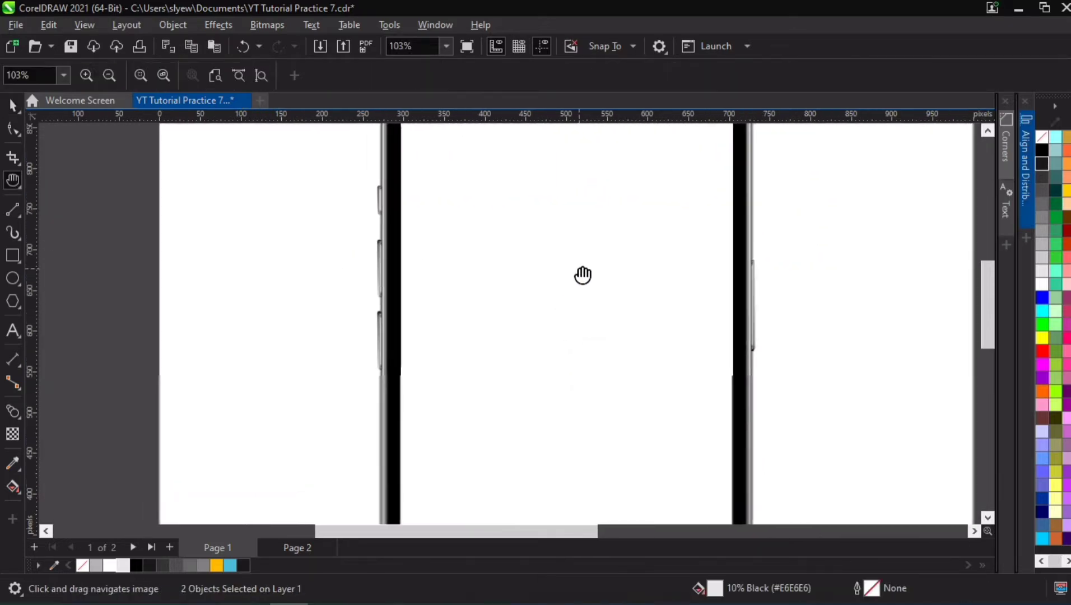
{"action": "scroll", "coordinate": [583, 274], "scroll_direction": "down", "scroll_amount": 3}
{"action": "key", "text": "space"}
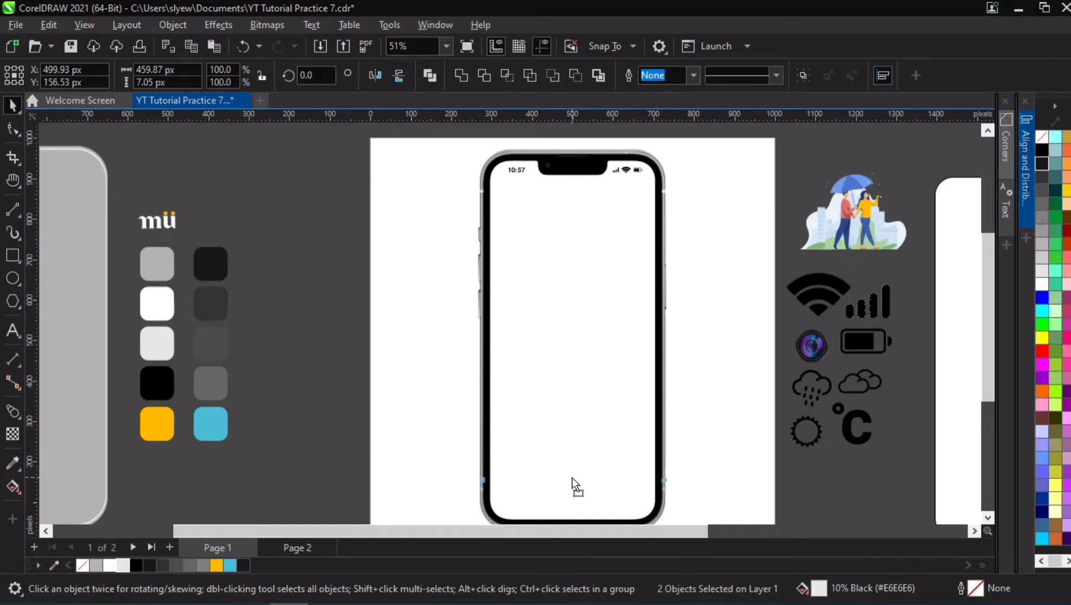
{"action": "left_click_drag", "start_coordinate": [571, 477], "coordinate": [578, 484]}
{"action": "left_click_drag", "start_coordinate": [574, 487], "coordinate": [572, 489]}
{"action": "left_click", "coordinate": [578, 487]}
{"action": "key", "text": "Escape"}
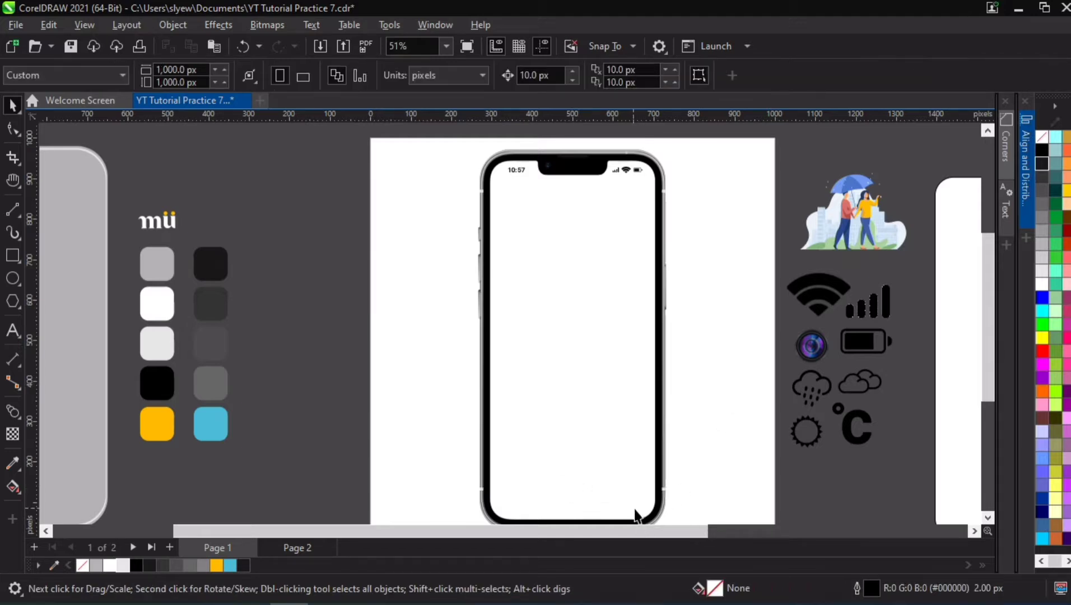
Step: Copy the lower right antenna band onto the left part of the frame's bottom edge and rotate the copy to 270°
{"action": "key", "text": "h"}
{"action": "left_click_drag", "start_coordinate": [614, 476], "coordinate": [617, 390]}
{"action": "scroll", "coordinate": [620, 350], "scroll_direction": "up", "scroll_amount": 3}
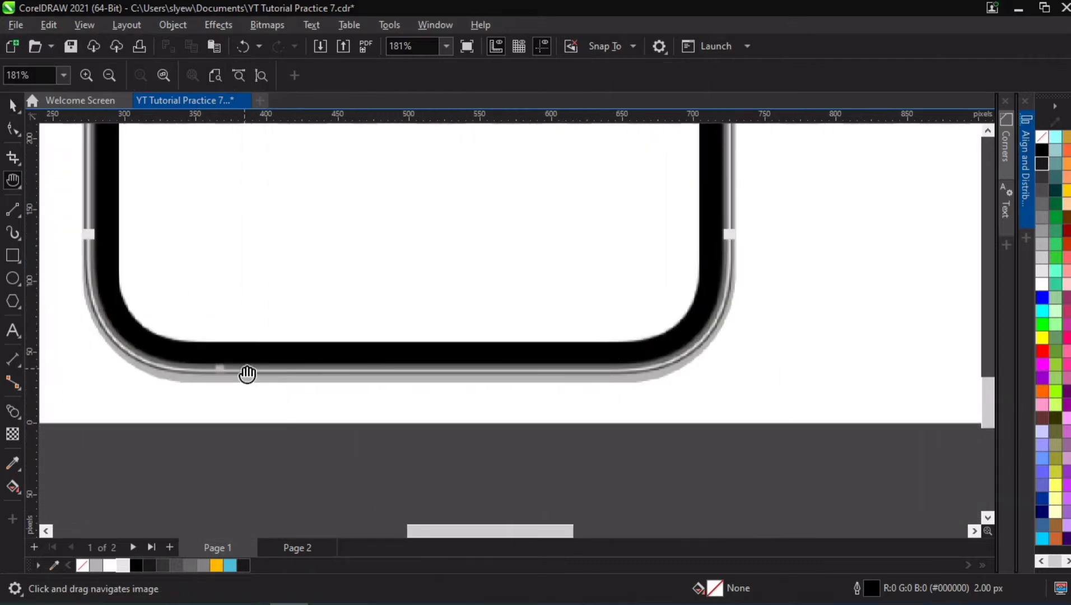
{"action": "key", "text": "space"}
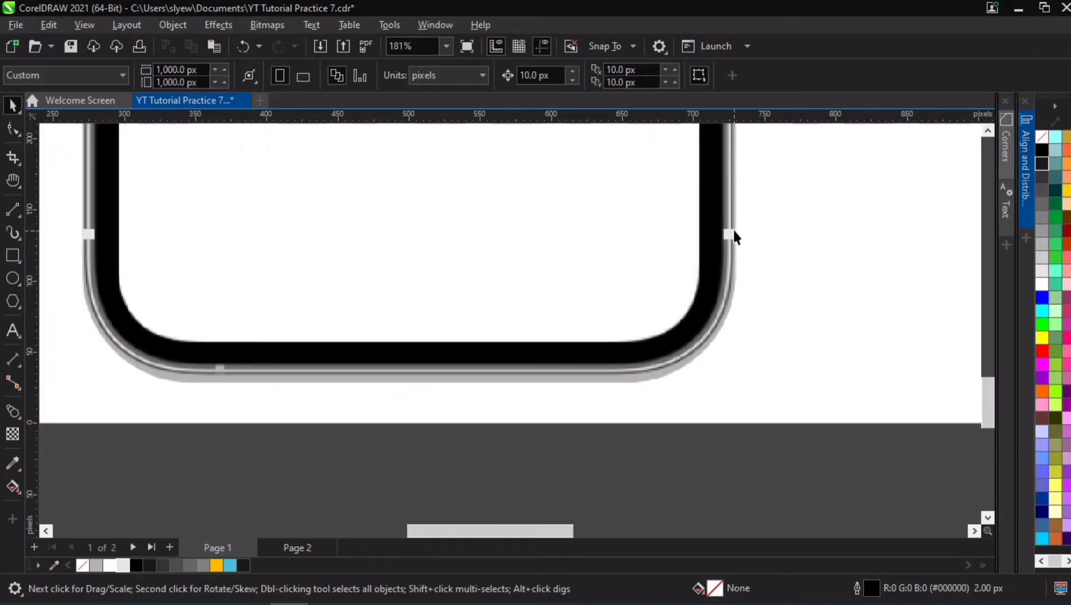
{"action": "left_click", "coordinate": [734, 231]}
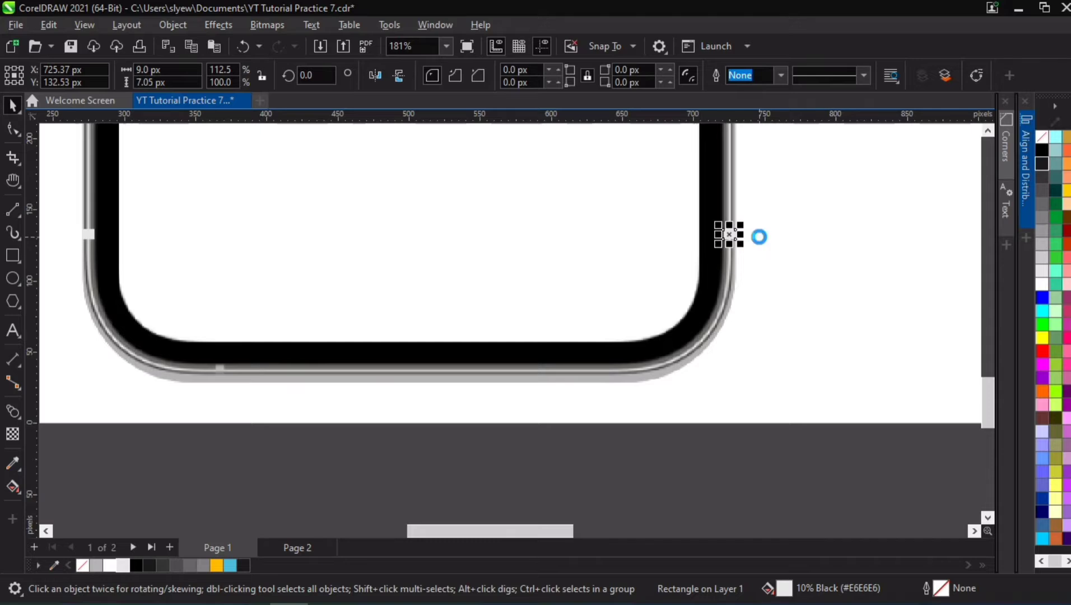
{"action": "left_click", "coordinate": [218, 367]}
{"action": "scroll", "coordinate": [219, 365], "scroll_direction": "up", "scroll_amount": 5}
{"action": "left_click", "coordinate": [218, 370]}
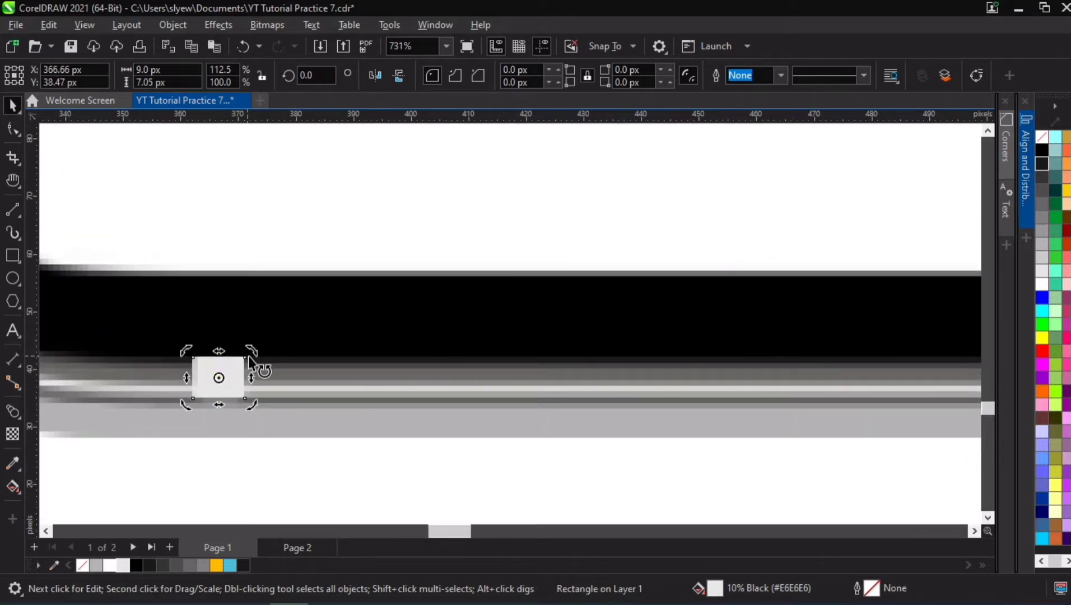
{"action": "left_click_drag", "start_coordinate": [253, 351], "coordinate": [242, 439]}
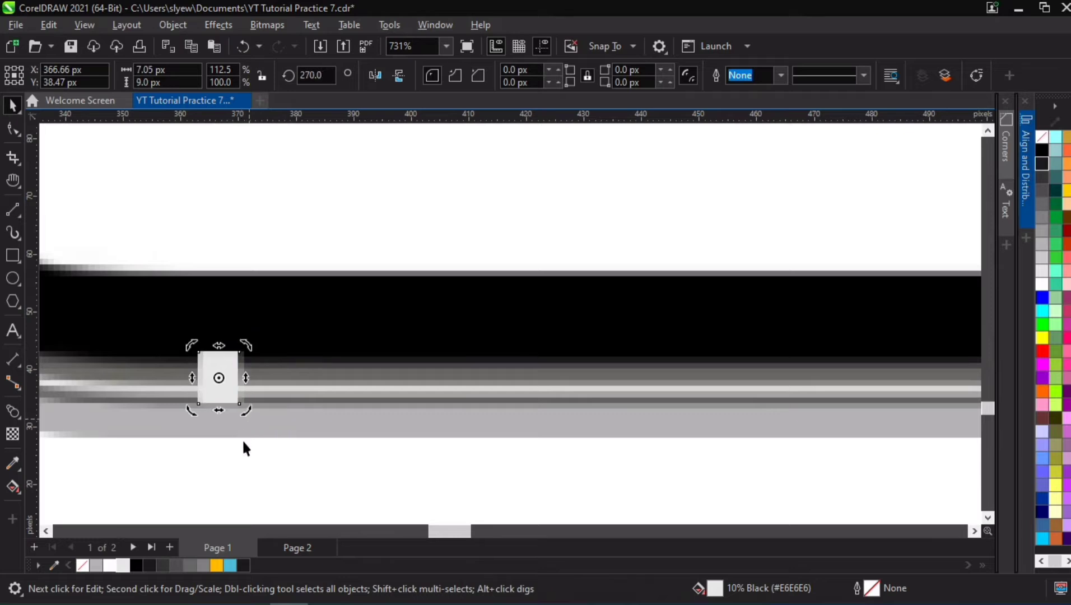
{"action": "left_click", "coordinate": [225, 364]}
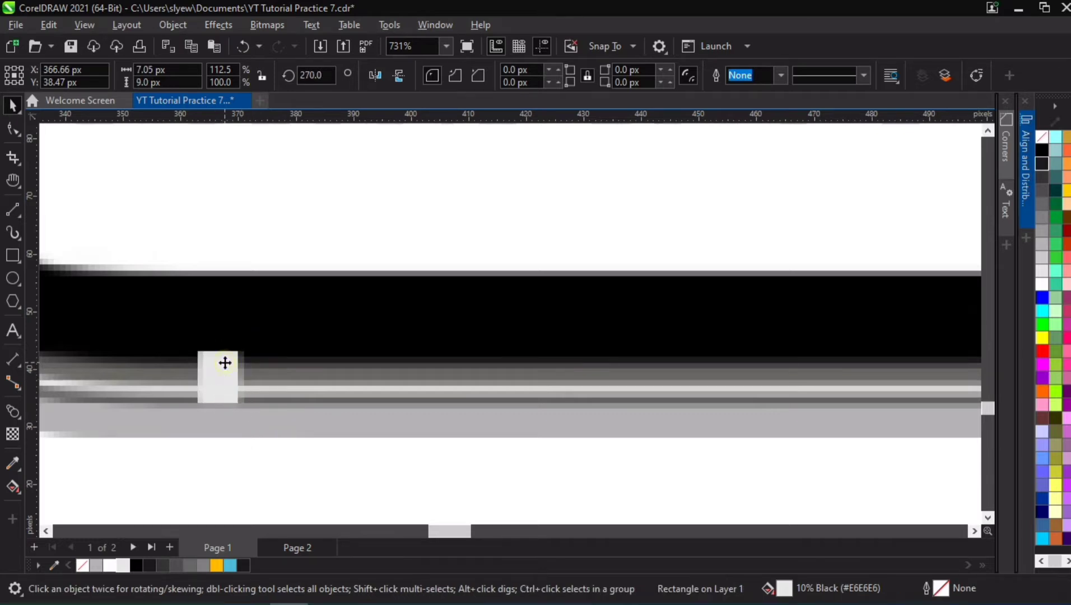
Step: Lower the rotated antenna band onto the bottom frame edge and stretch its height to 9.83 px
{"action": "left_click_drag", "start_coordinate": [220, 384], "coordinate": [215, 437]}
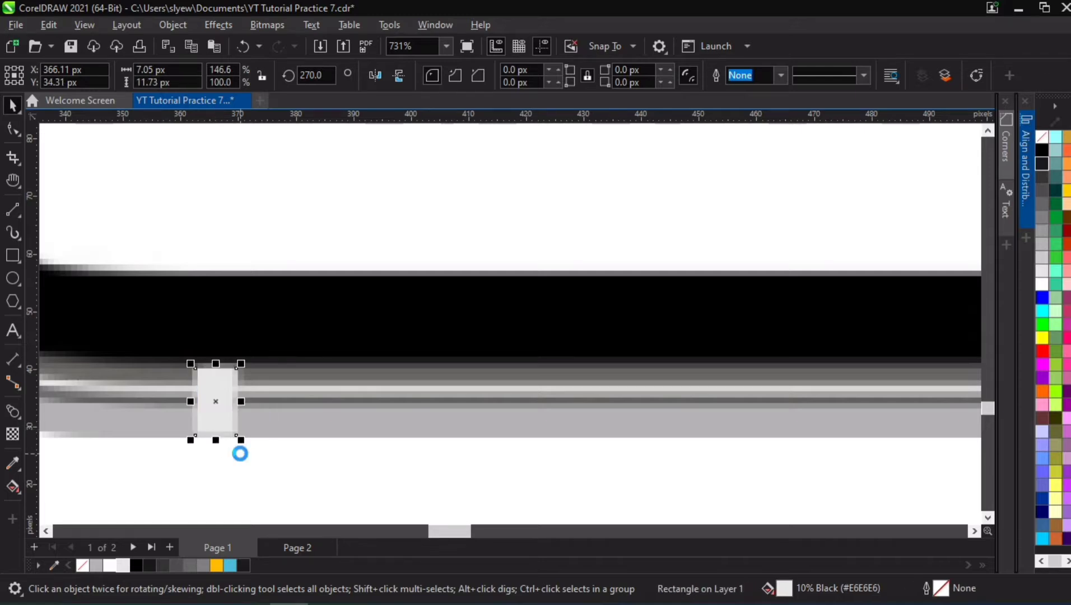
{"action": "left_click", "coordinate": [219, 438]}
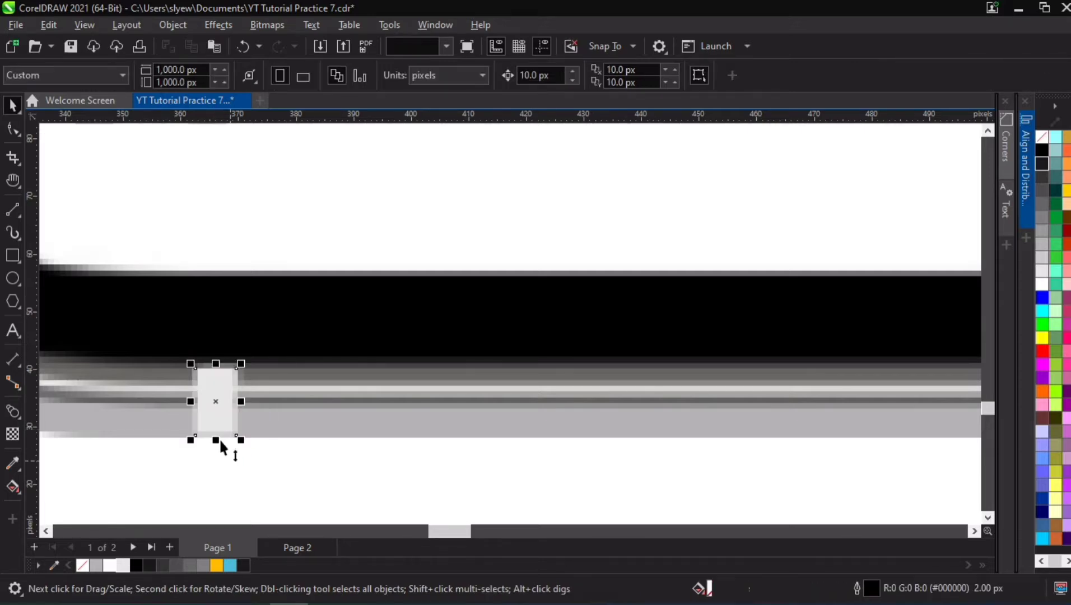
{"action": "left_click_drag", "start_coordinate": [216, 443], "coordinate": [213, 428]}
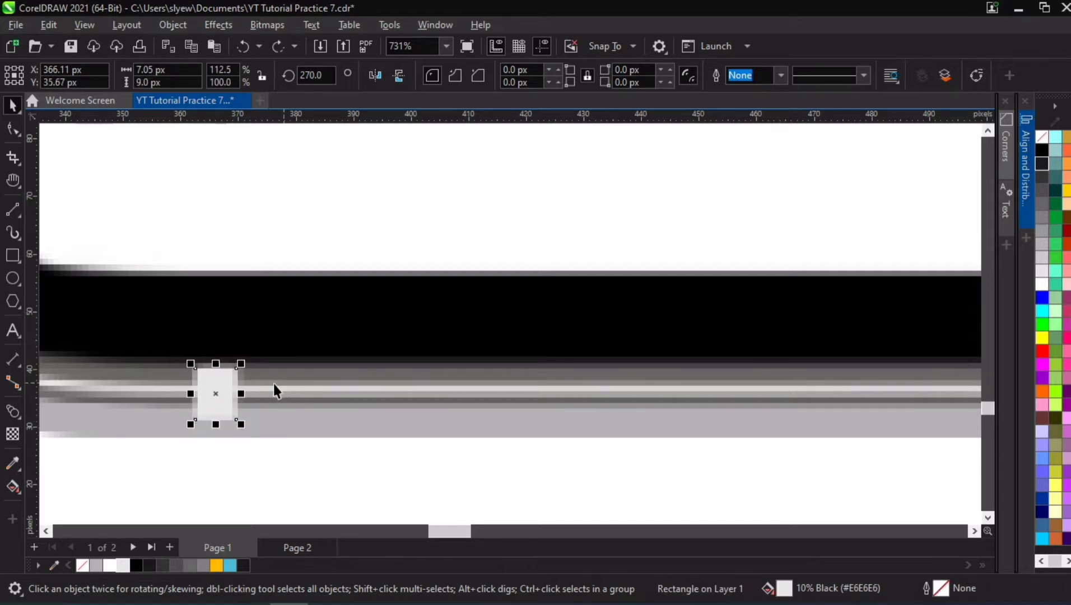
{"action": "left_click_drag", "start_coordinate": [215, 368], "coordinate": [211, 353]}
{"action": "scroll", "coordinate": [300, 376], "scroll_direction": "down", "scroll_amount": 5}
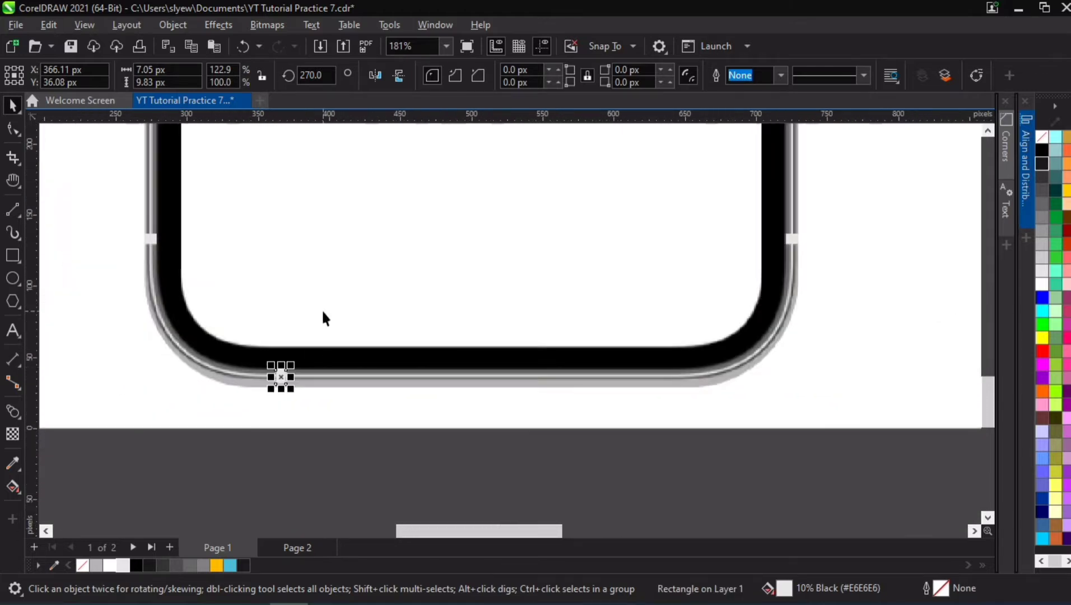
Step: Duplicate the bottom antenna band onto the right part of the frame's top edge, centred at about X 633, Y 965 px
{"action": "scroll", "coordinate": [322, 317], "scroll_direction": "down", "scroll_amount": 3}
{"action": "key", "text": "h"}
{"action": "left_click_drag", "start_coordinate": [370, 251], "coordinate": [378, 400]}
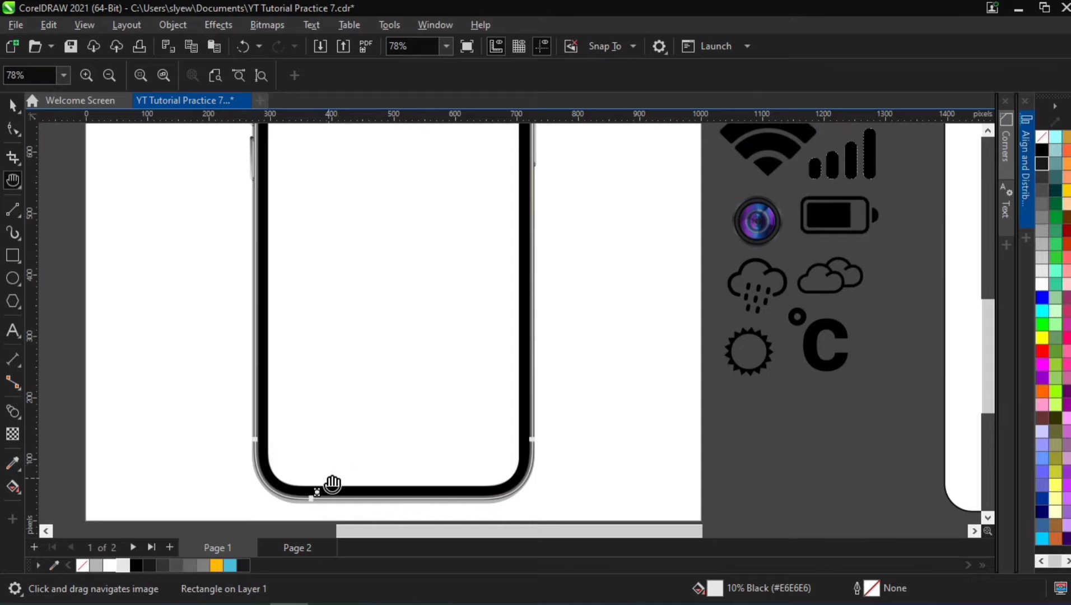
{"action": "key", "text": "space"}
{"action": "left_click_drag", "start_coordinate": [318, 492], "coordinate": [417, 197]}
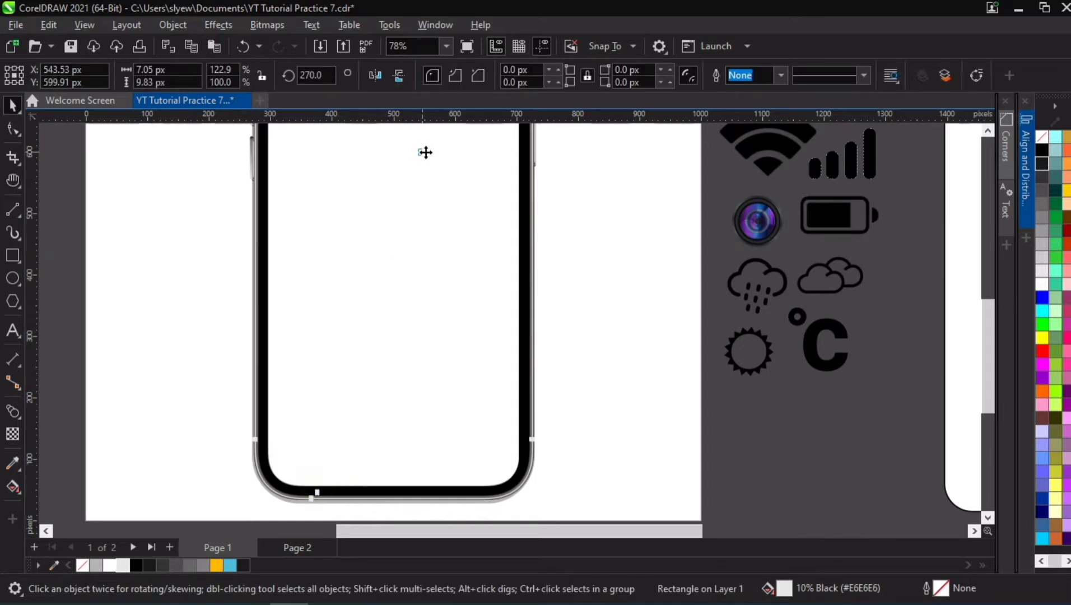
{"action": "left_click_drag", "start_coordinate": [426, 153], "coordinate": [456, 450]}
{"action": "key", "text": "h"}
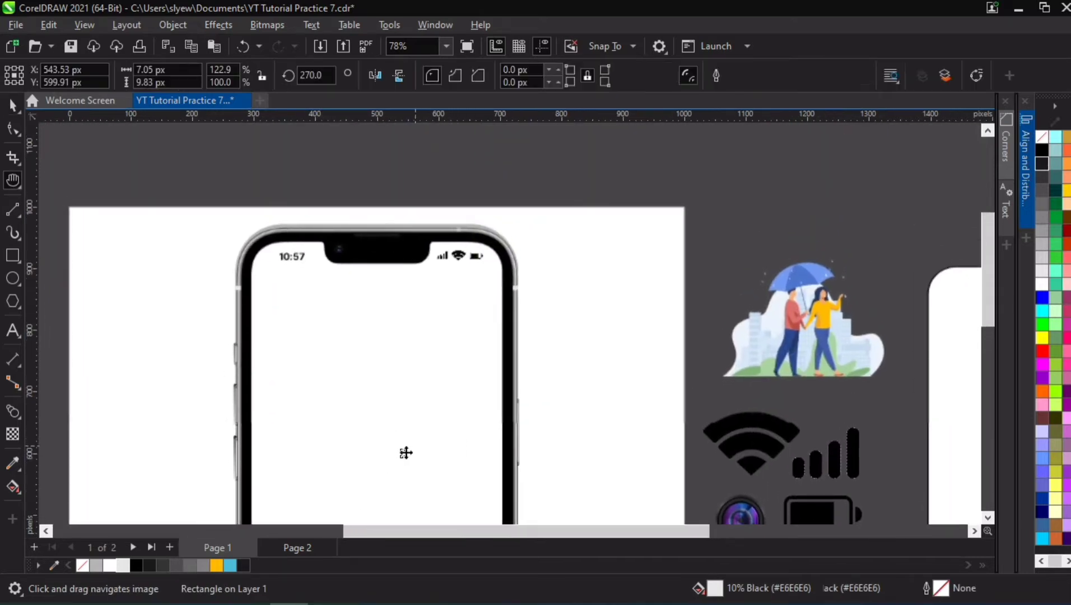
{"action": "key", "text": "space"}
{"action": "scroll", "coordinate": [461, 229], "scroll_direction": "up", "scroll_amount": 1}
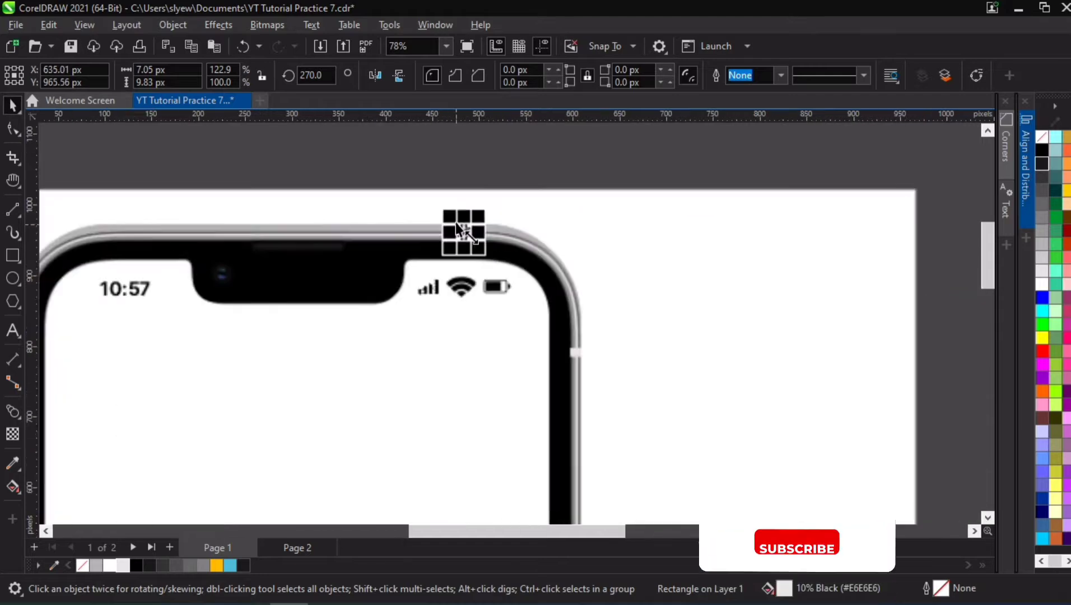
{"action": "scroll", "coordinate": [455, 222], "scroll_direction": "up", "scroll_amount": 5}
{"action": "left_click_drag", "start_coordinate": [484, 256], "coordinate": [466, 273]}
{"action": "scroll", "coordinate": [468, 277], "scroll_direction": "down", "scroll_amount": 3}
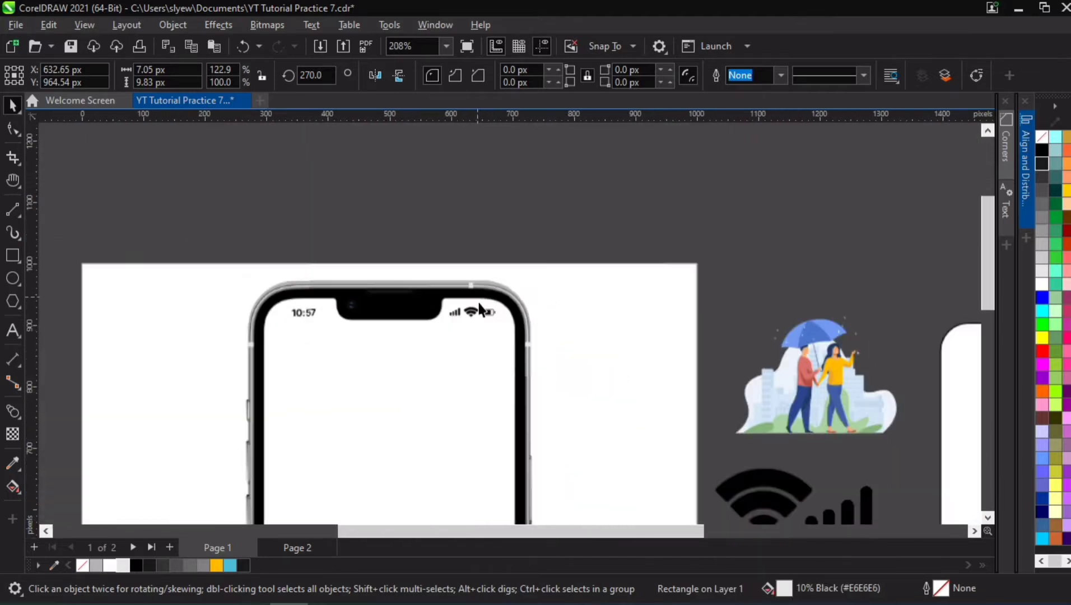
Step: Apply a uniform transparency of 60 to all six antenna bands and group them
{"action": "key", "text": "h"}
{"action": "scroll", "coordinate": [485, 358], "scroll_direction": "down", "scroll_amount": 5}
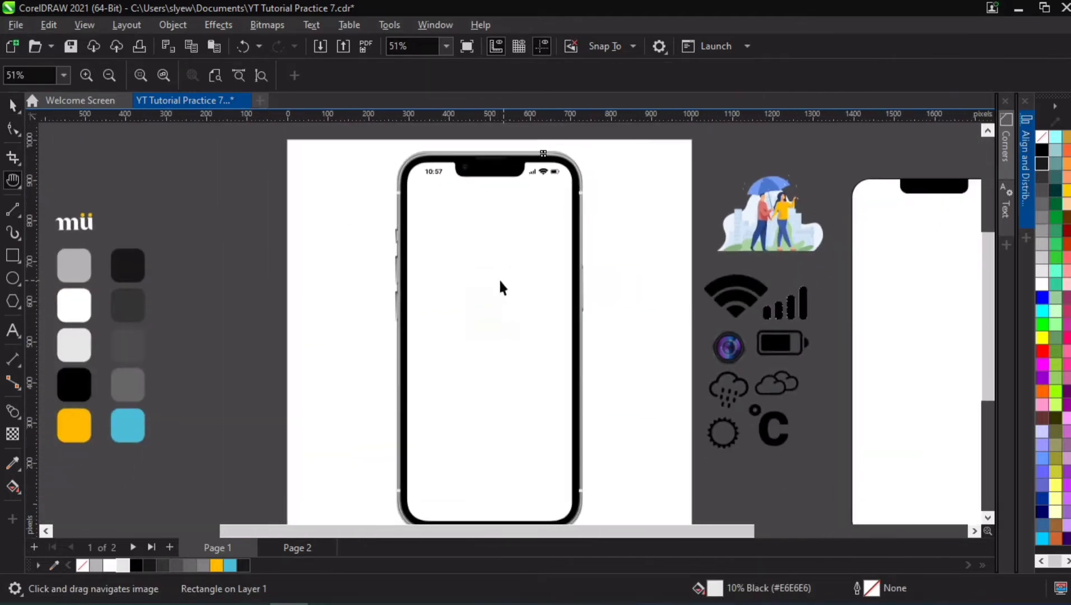
{"action": "key", "text": "space"}
{"action": "left_click_drag", "start_coordinate": [375, 183], "coordinate": [606, 207]}
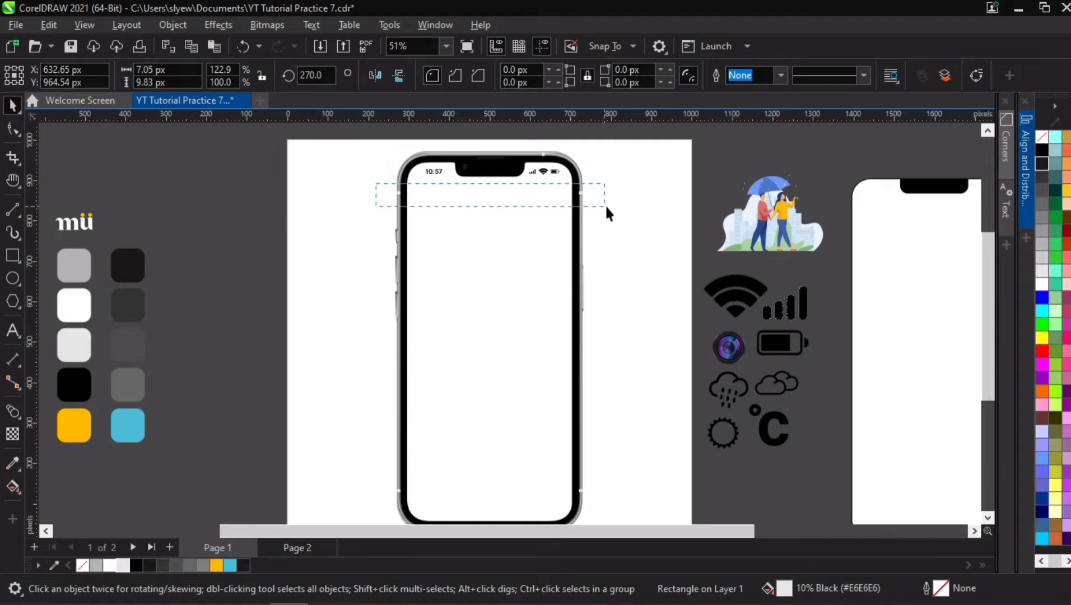
{"action": "left_click_drag", "start_coordinate": [622, 466], "coordinate": [342, 504]}
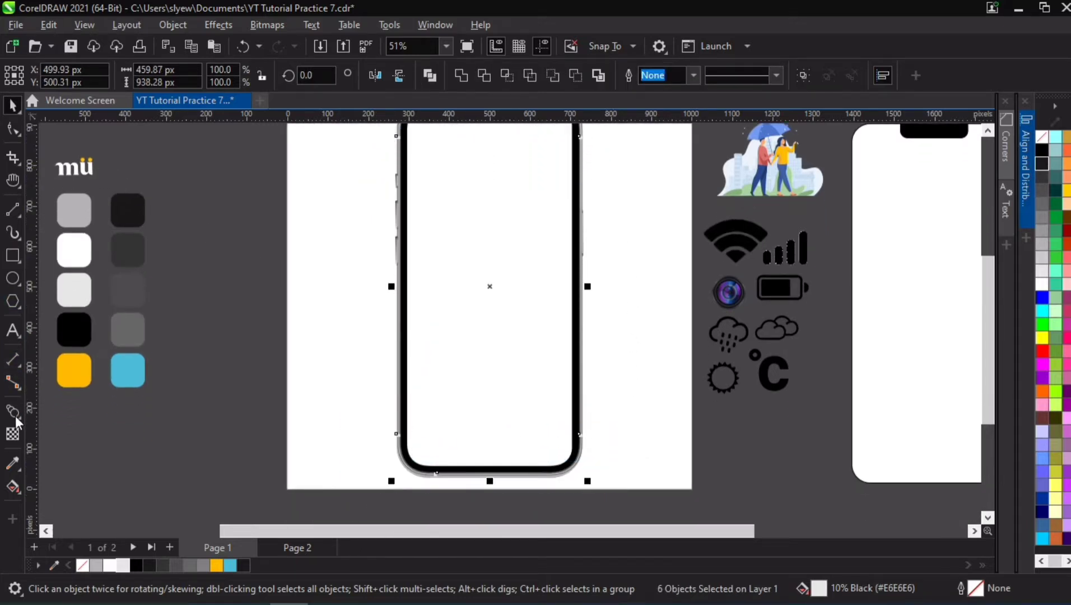
{"action": "left_click", "coordinate": [13, 434]}
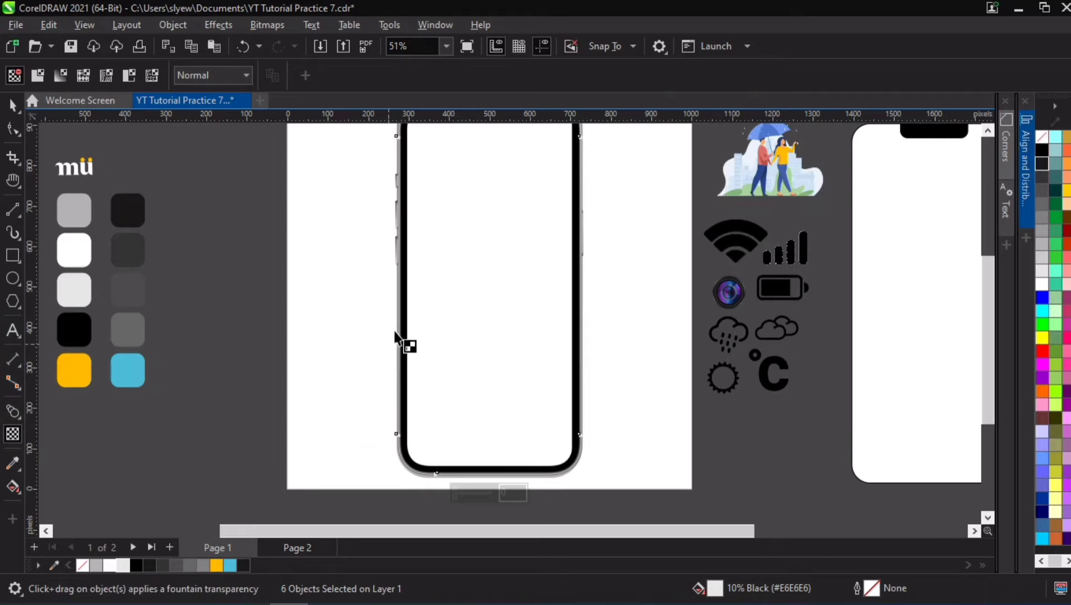
{"action": "left_click", "coordinate": [480, 494]}
{"action": "left_click", "coordinate": [512, 492]}
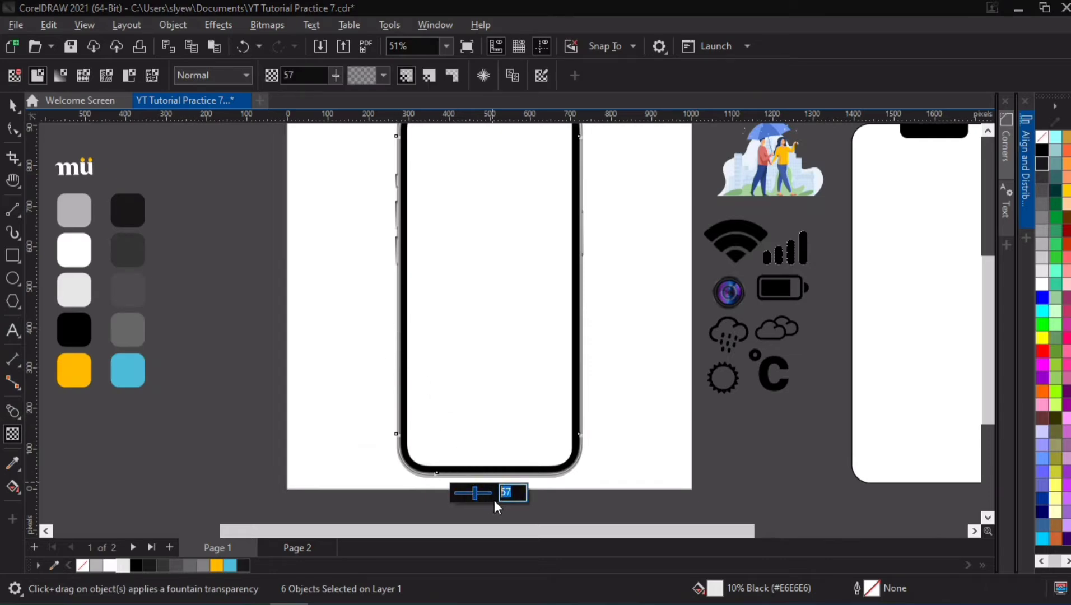
{"action": "type", "text": "60"}
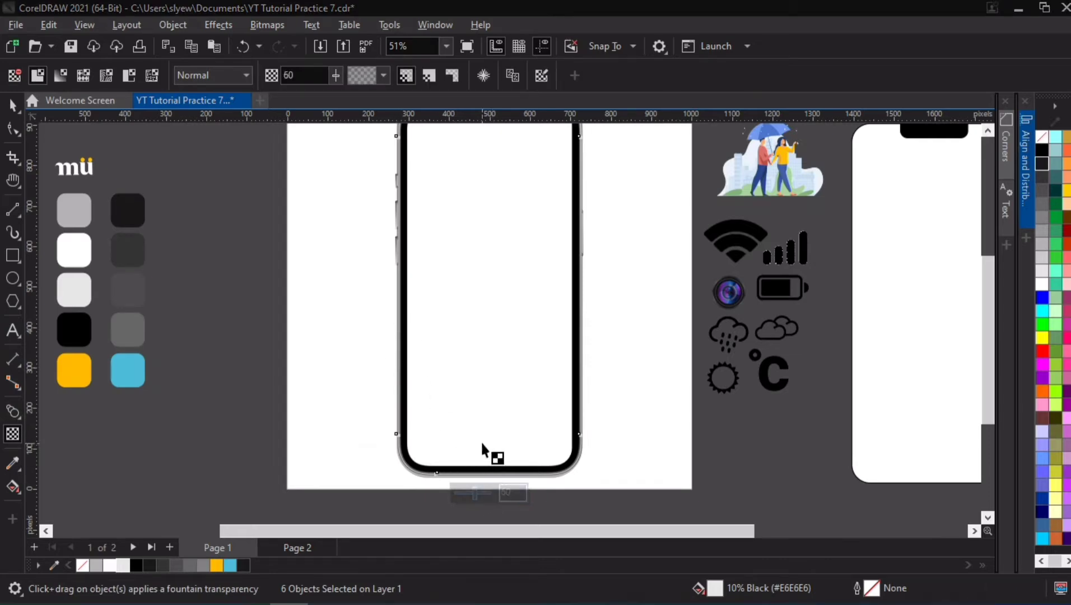
{"action": "left_click", "coordinate": [12, 104]}
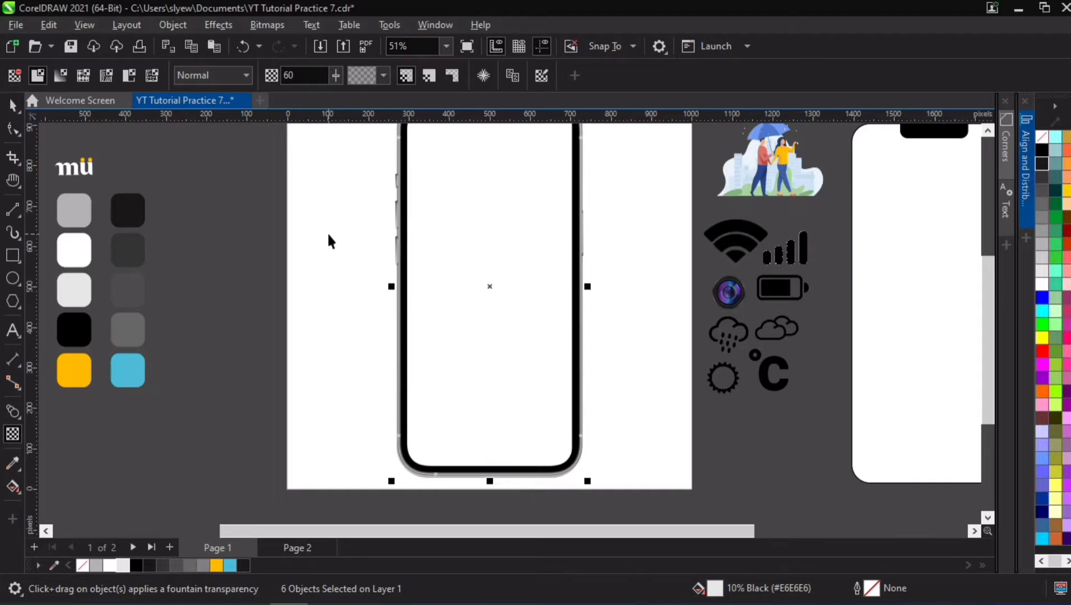
{"action": "key", "text": "ctrl+g"}
{"action": "left_click", "coordinate": [491, 252]}
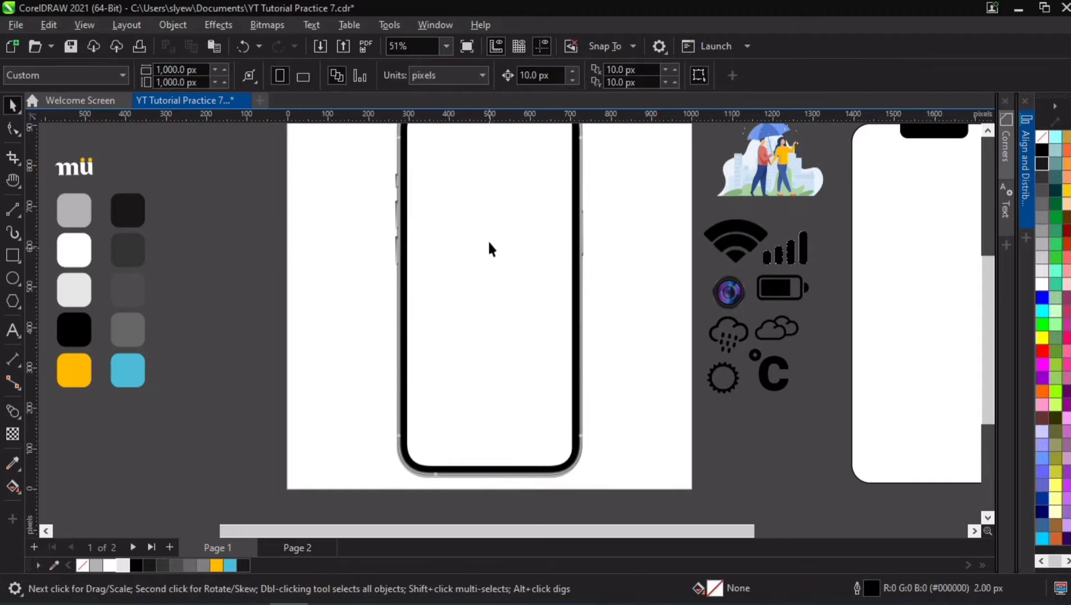
Step: Pull the reference phone image out of the mockup, compare their side buttons, and park the reference beyond the grey rounded rectangle on the pasteboard
{"action": "key", "text": "space"}
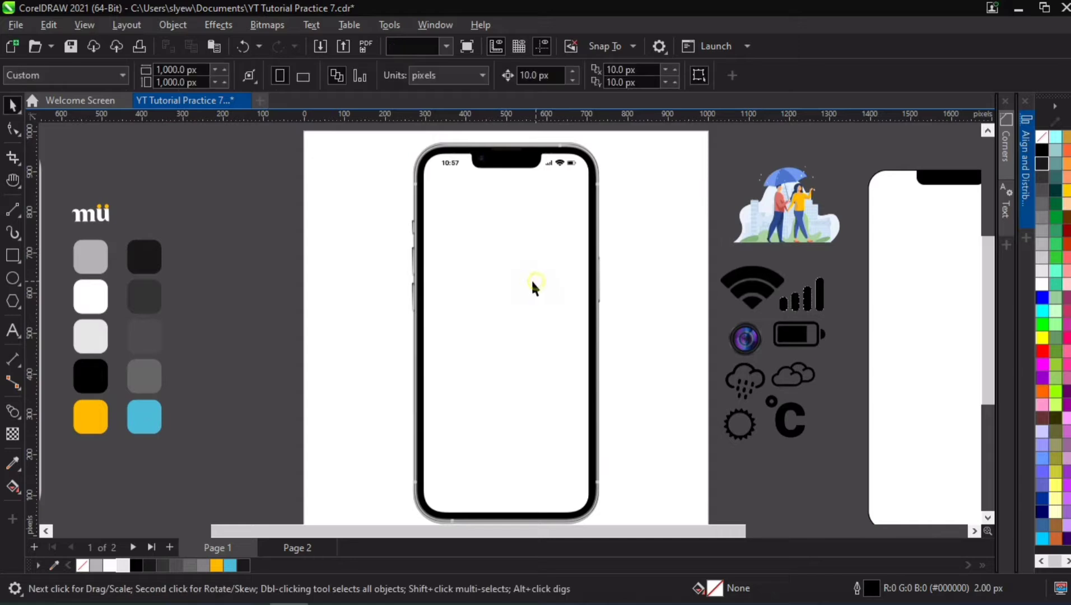
{"action": "left_click_drag", "start_coordinate": [531, 278], "coordinate": [337, 240]}
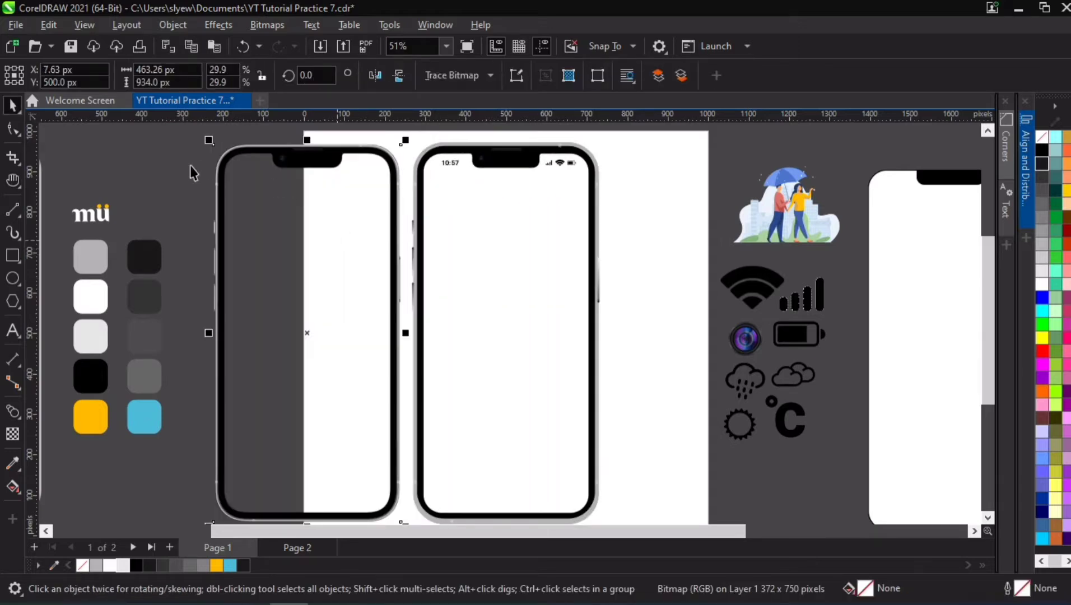
{"action": "left_click", "coordinate": [251, 232]}
{"action": "left_click", "coordinate": [279, 199]}
{"action": "scroll", "coordinate": [417, 323], "scroll_direction": "up", "scroll_amount": 4}
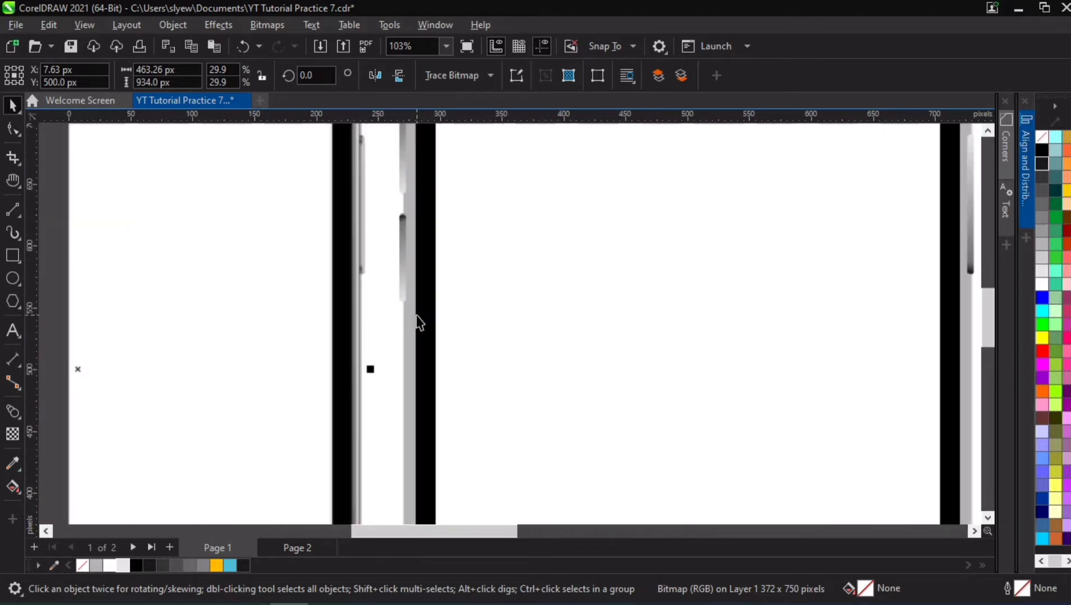
{"action": "scroll", "coordinate": [417, 323], "scroll_direction": "up", "scroll_amount": 1}
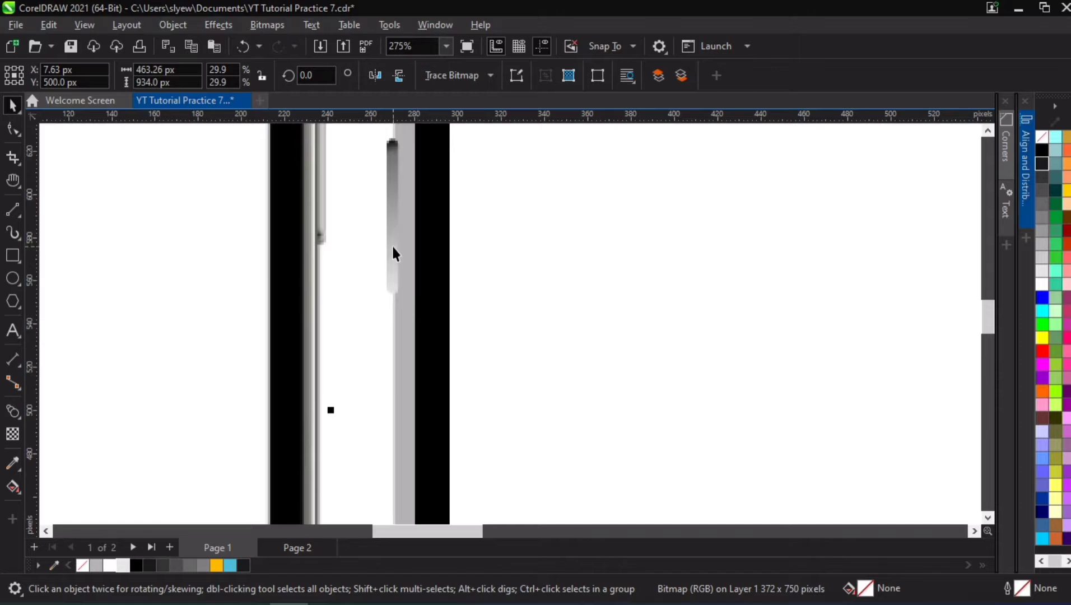
{"action": "scroll", "coordinate": [392, 253], "scroll_direction": "down", "scroll_amount": 8}
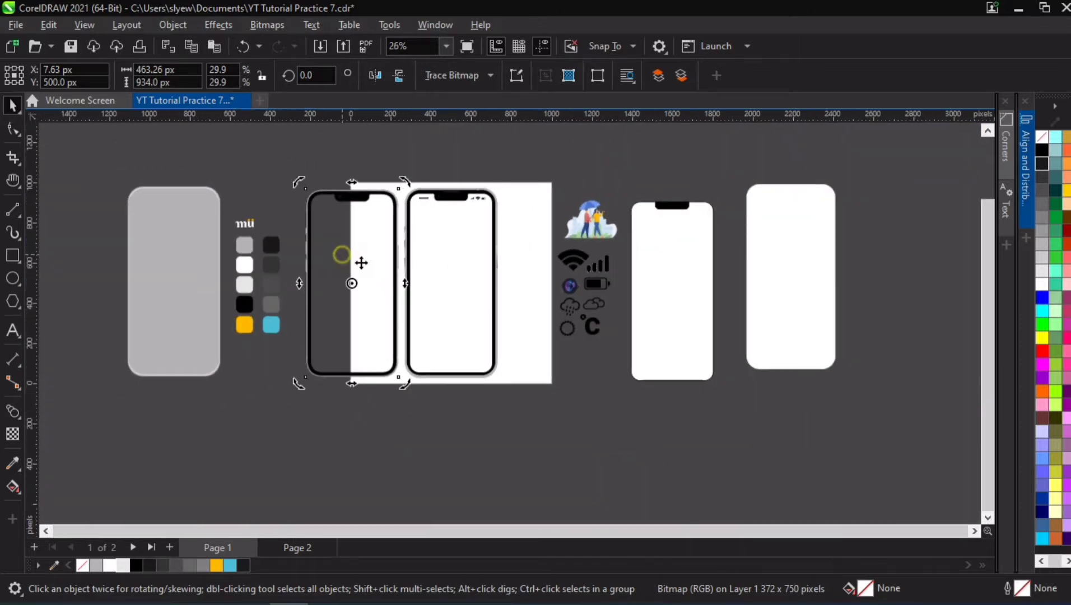
{"action": "left_click_drag", "start_coordinate": [361, 263], "coordinate": [70, 280]}
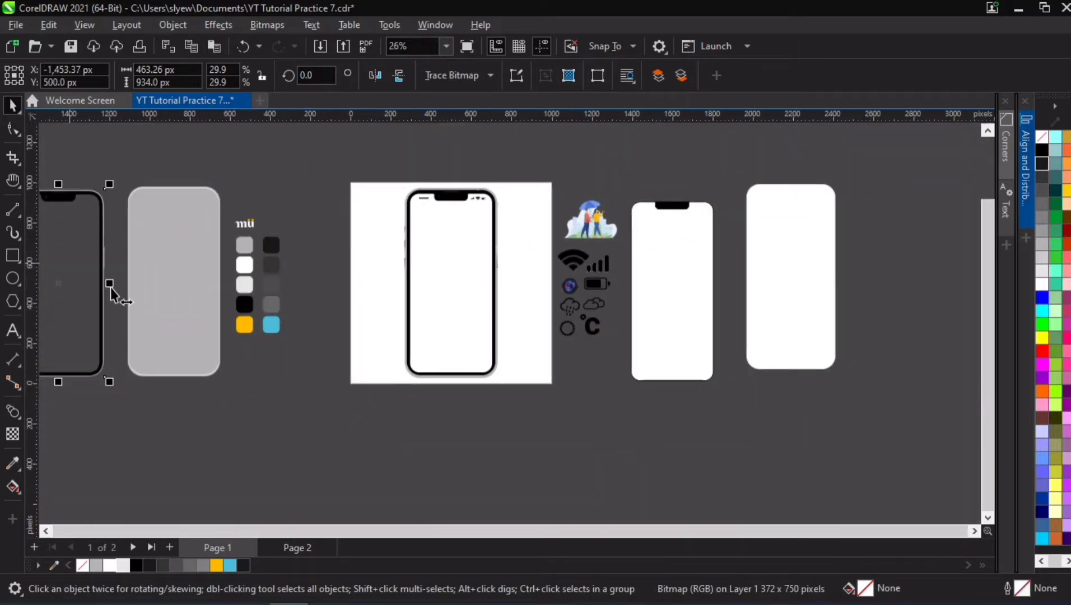
{"action": "left_click", "coordinate": [374, 169]}
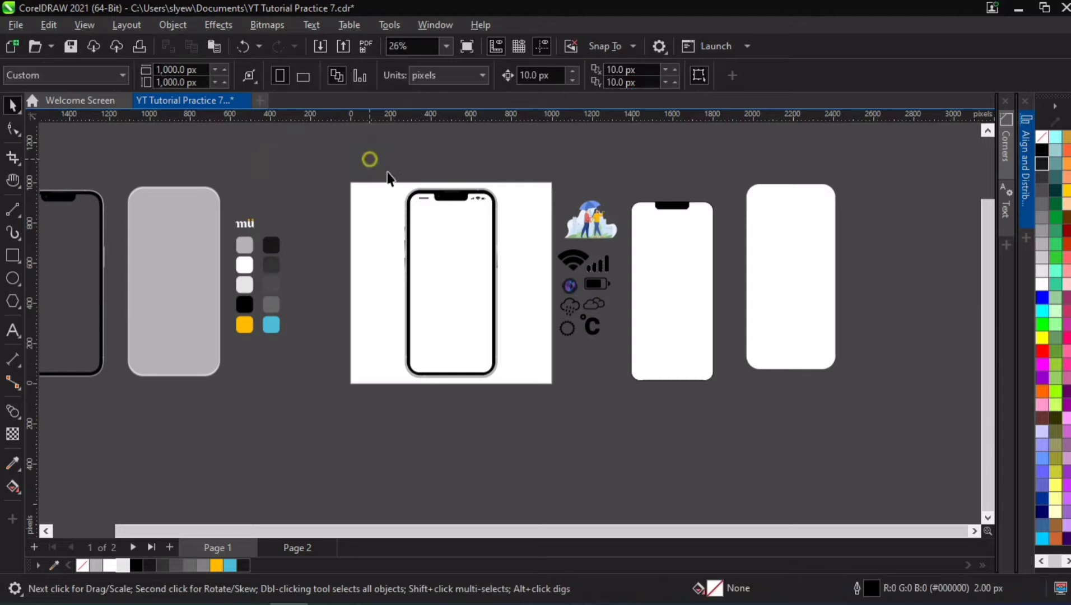
{"action": "left_click_drag", "start_coordinate": [390, 178], "coordinate": [514, 408]}
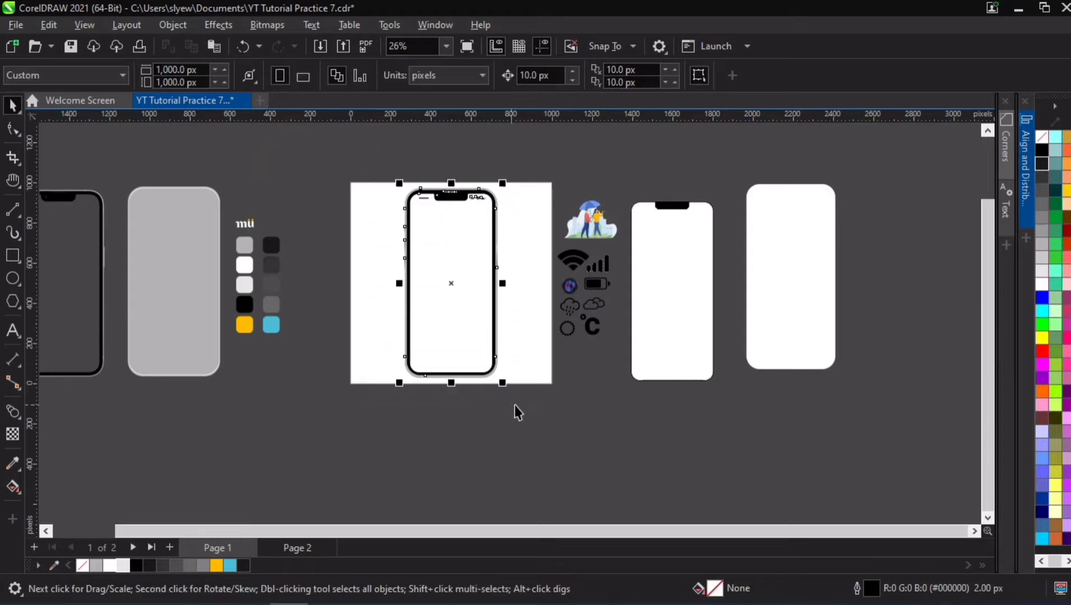
{"action": "left_click", "coordinate": [385, 175]}
{"action": "left_click_drag", "start_coordinate": [683, 260], "coordinate": [809, 232]}
{"action": "key", "text": "ctrl+z"}
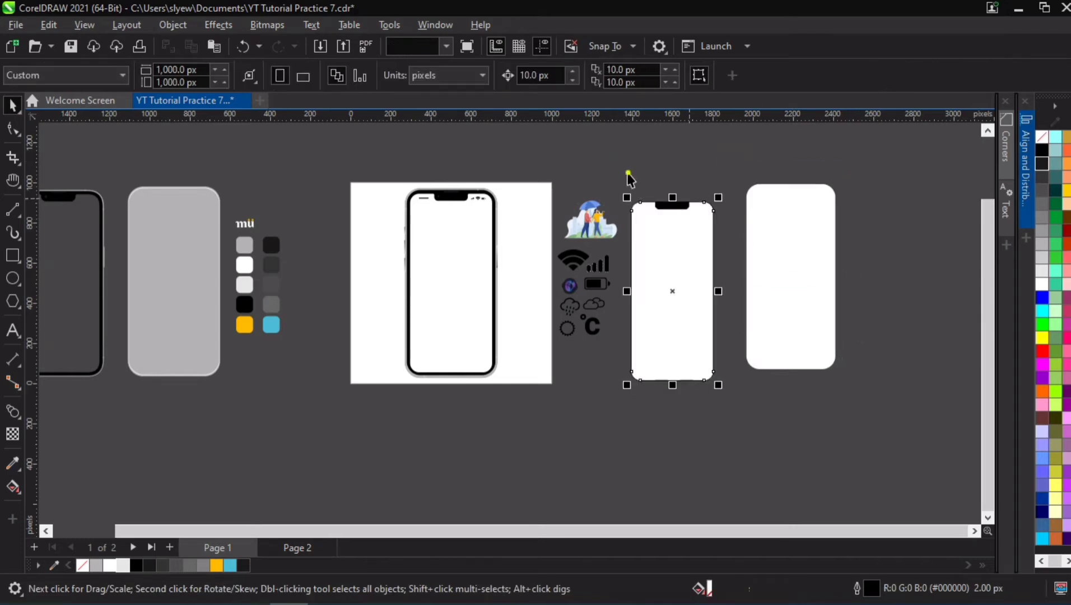
Step: Group the white notched screen shape and move it, together with the white rounded rectangle, farther from the page to about X 2,878 px
{"action": "key", "text": "ctrl+g"}
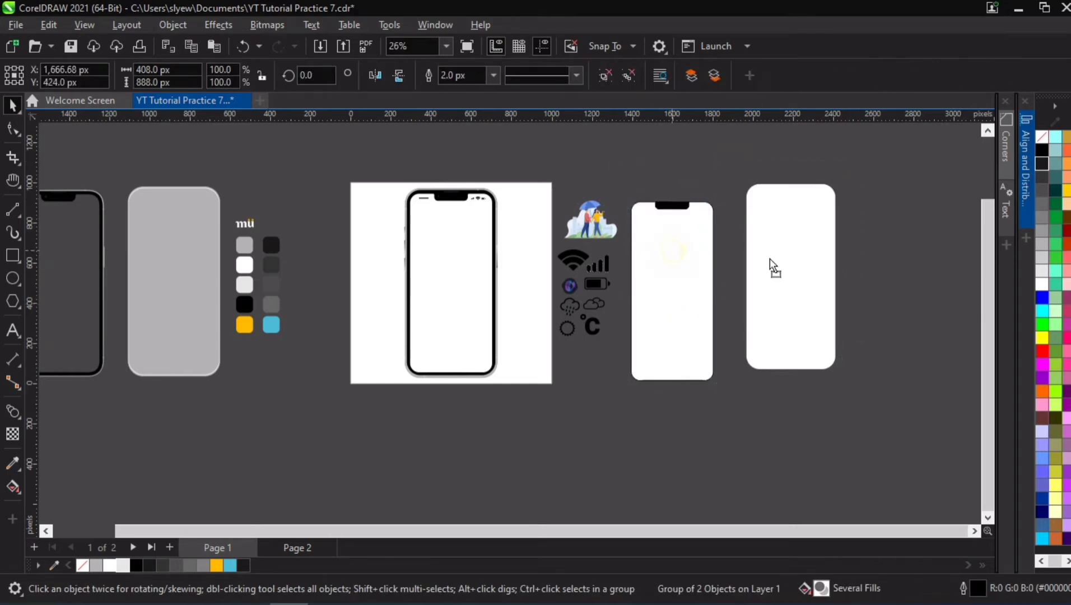
{"action": "left_click_drag", "start_coordinate": [674, 240], "coordinate": [876, 392]}
{"action": "left_click_drag", "start_coordinate": [784, 287], "coordinate": [916, 287]}
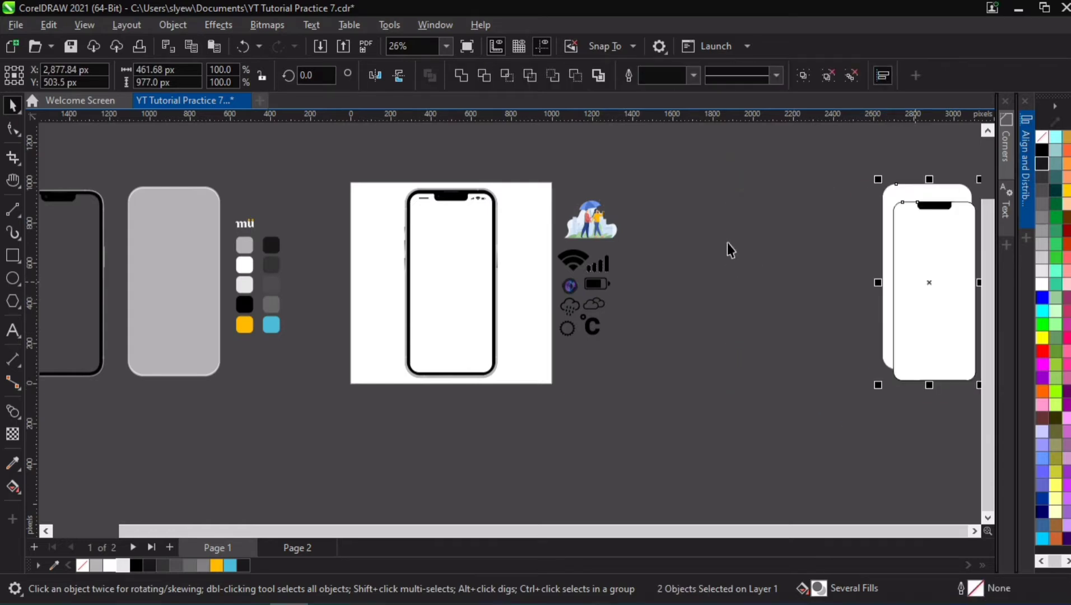
Step: Duplicate the phone mockup group onto the pasteboard at about X 2,332 px, Y 500 px, keeping the original on the page
{"action": "left_click", "coordinate": [430, 237]}
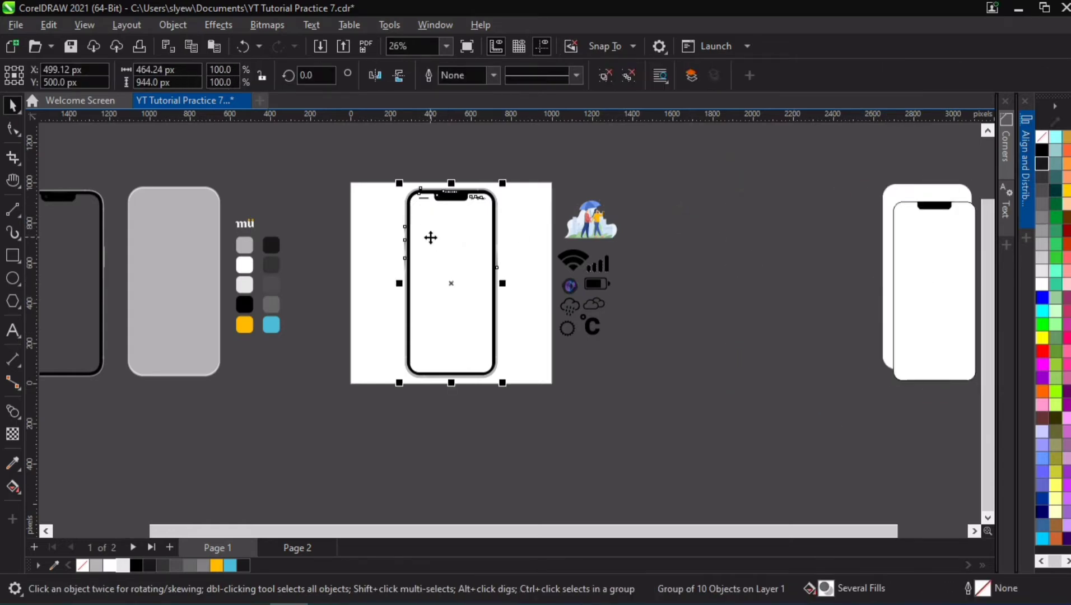
{"action": "left_click_drag", "start_coordinate": [430, 237], "coordinate": [743, 242]}
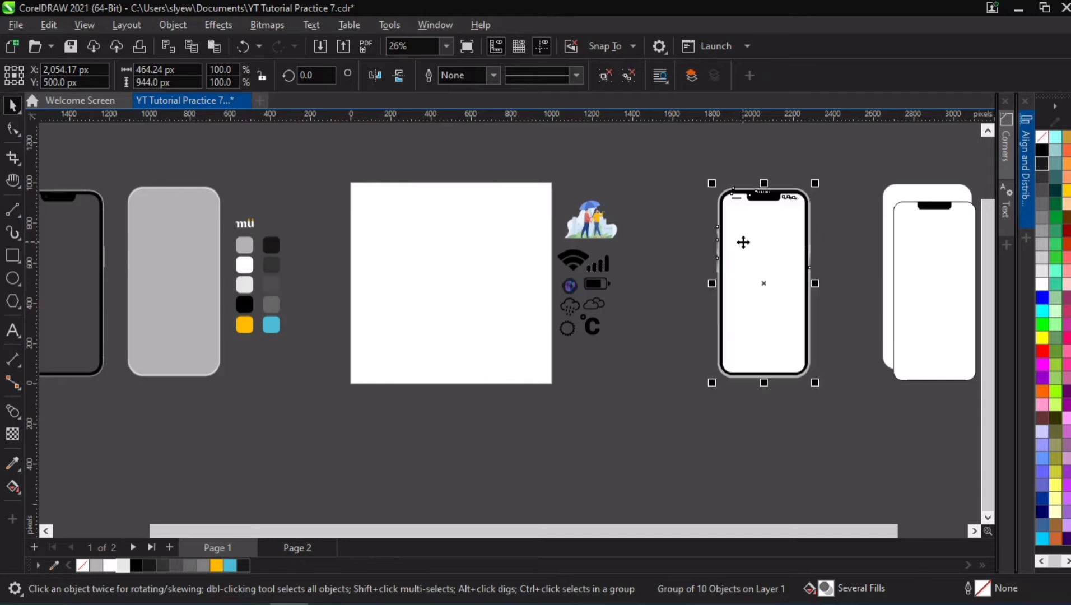
{"action": "key", "text": "ctrl+z"}
{"action": "left_click_drag", "start_coordinate": [494, 249], "coordinate": [809, 259]}
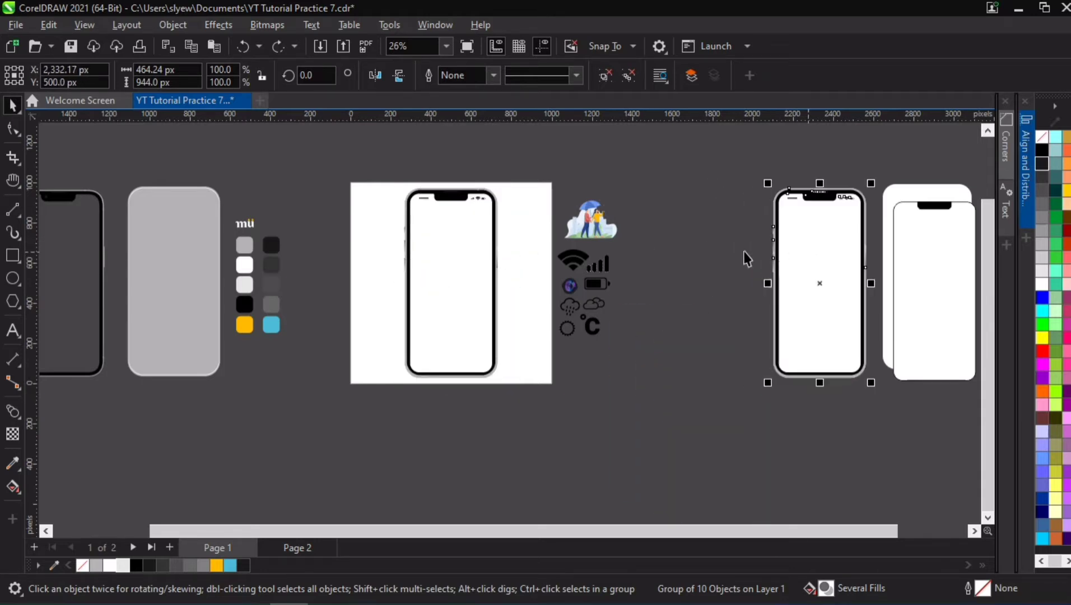
{"action": "left_click", "coordinate": [709, 228]}
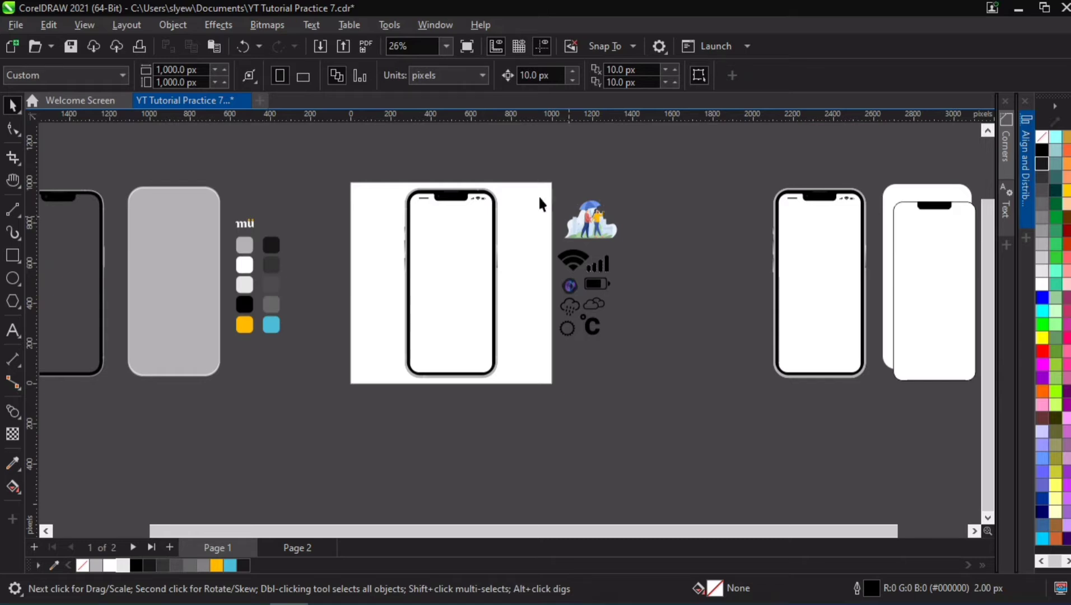
Step: Draw a tall rectangle about 277 by 805 px and centre it on the page over the phone mockup
{"action": "scroll", "coordinate": [425, 218], "scroll_direction": "up", "scroll_amount": 3}
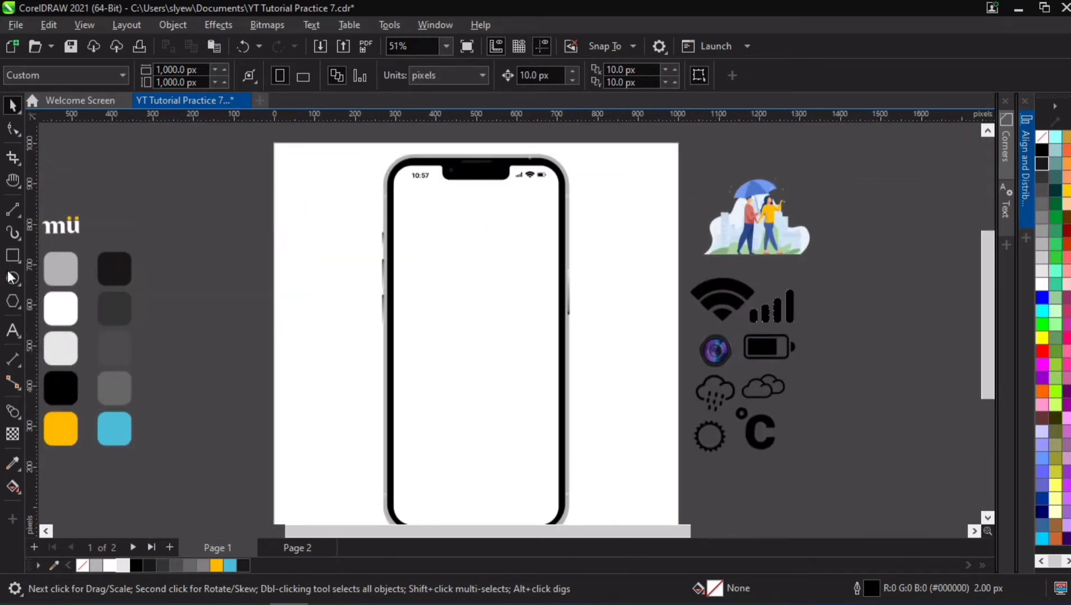
{"action": "left_click", "coordinate": [13, 255]}
{"action": "left_click_drag", "start_coordinate": [183, 171], "coordinate": [299, 499]}
{"action": "key", "text": "p"}
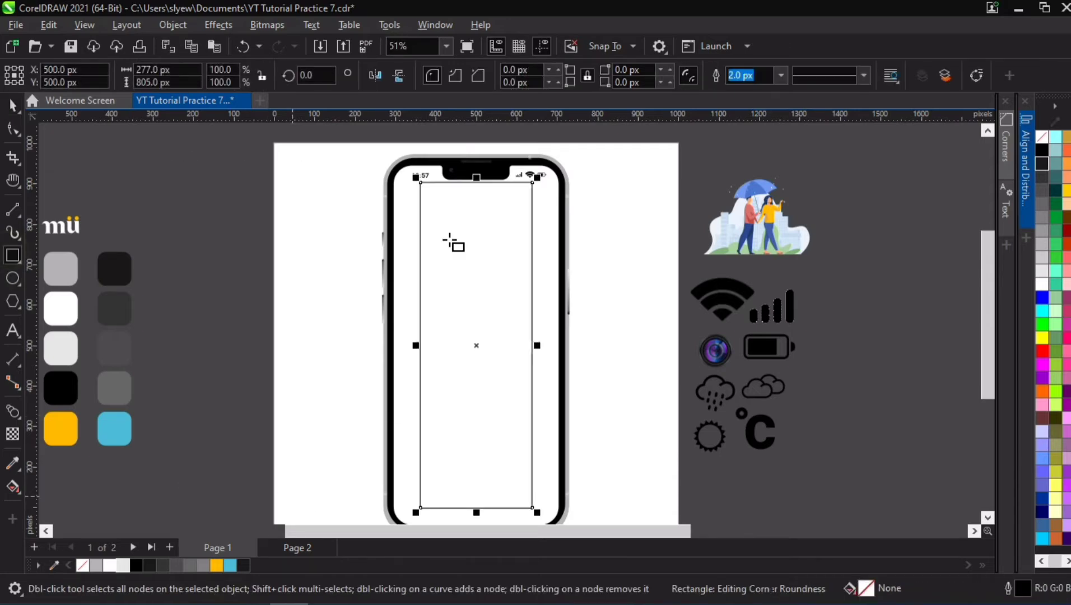
Step: Stretch the rectangle's top edge up into the phone's black upper bezel, for a height of about 848 px
{"action": "scroll", "coordinate": [452, 201], "scroll_direction": "up", "scroll_amount": 3}
{"action": "left_click_drag", "start_coordinate": [496, 164], "coordinate": [386, 199]}
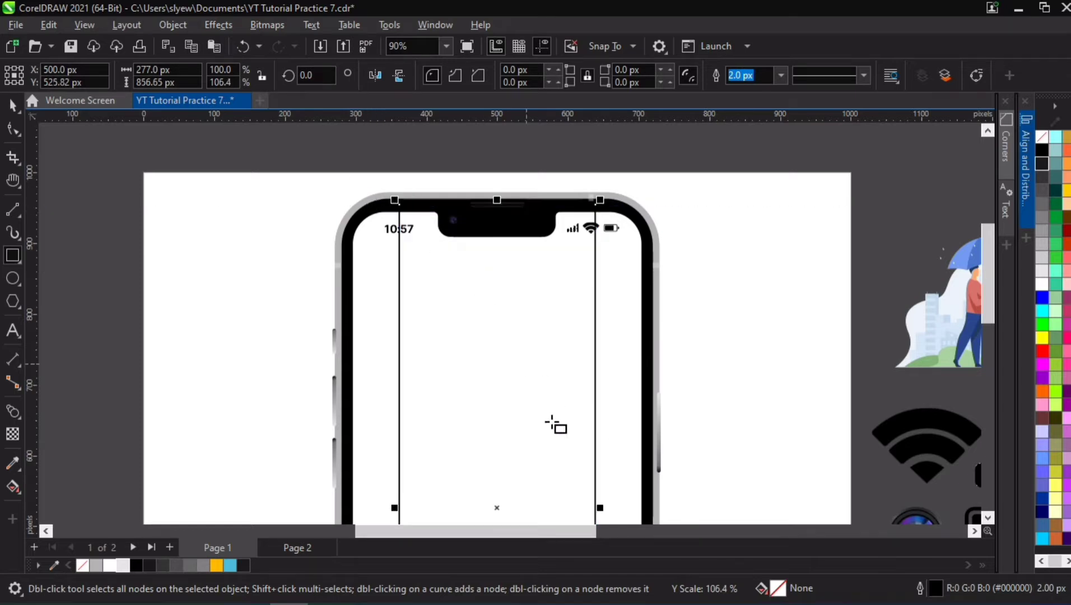
{"action": "key", "text": "h"}
{"action": "left_click_drag", "start_coordinate": [543, 426], "coordinate": [488, 282]}
{"action": "key", "text": "space"}
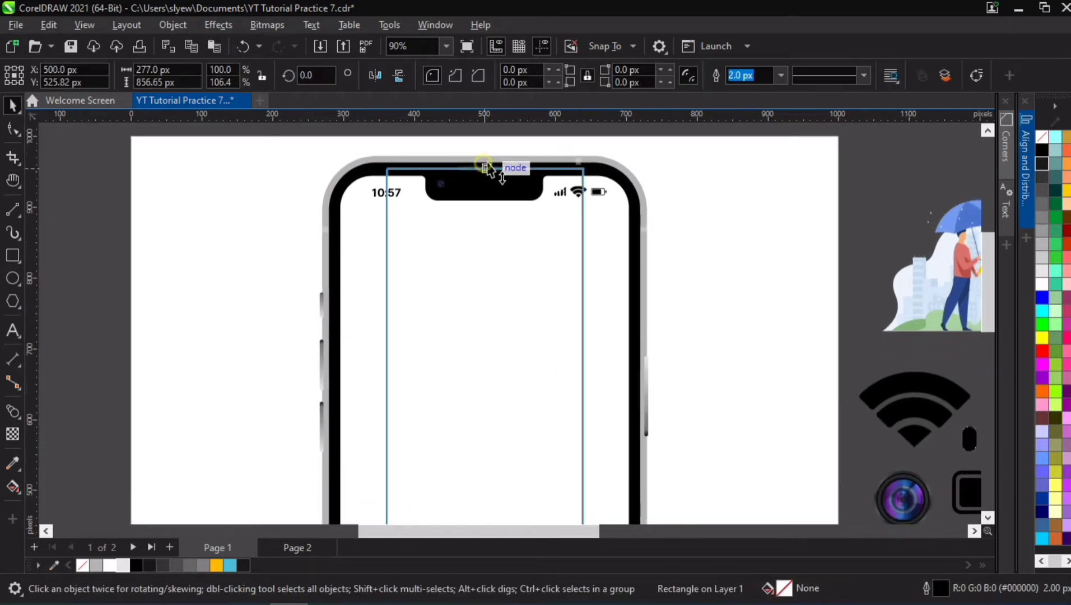
{"action": "mouse_move", "coordinate": [485, 166]}
{"action": "left_mouse_down"}
{"action": "mouse_move", "coordinate": [505, 172]}
{"action": "mouse_move", "coordinate": [483, 170]}
{"action": "left_mouse_up"}
Step: Extend the rectangle's bottom edge down into the phone's lower black bezel, for a height of about 897 px
{"action": "key", "text": "h"}
{"action": "left_click_drag", "start_coordinate": [519, 446], "coordinate": [545, 210]}
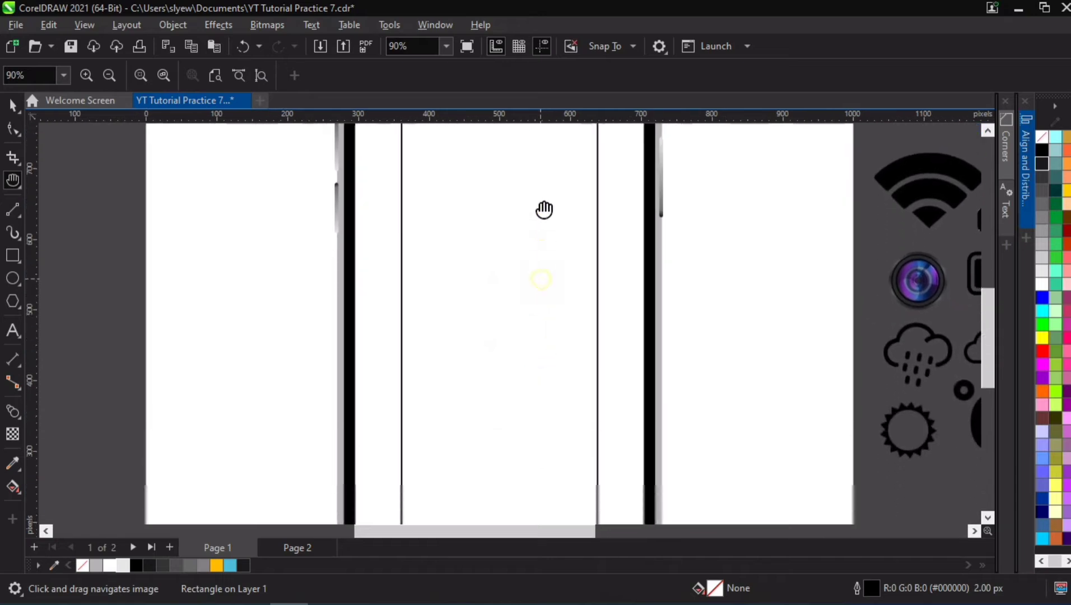
{"action": "left_click_drag", "start_coordinate": [520, 383], "coordinate": [520, 268]}
{"action": "key", "text": "space"}
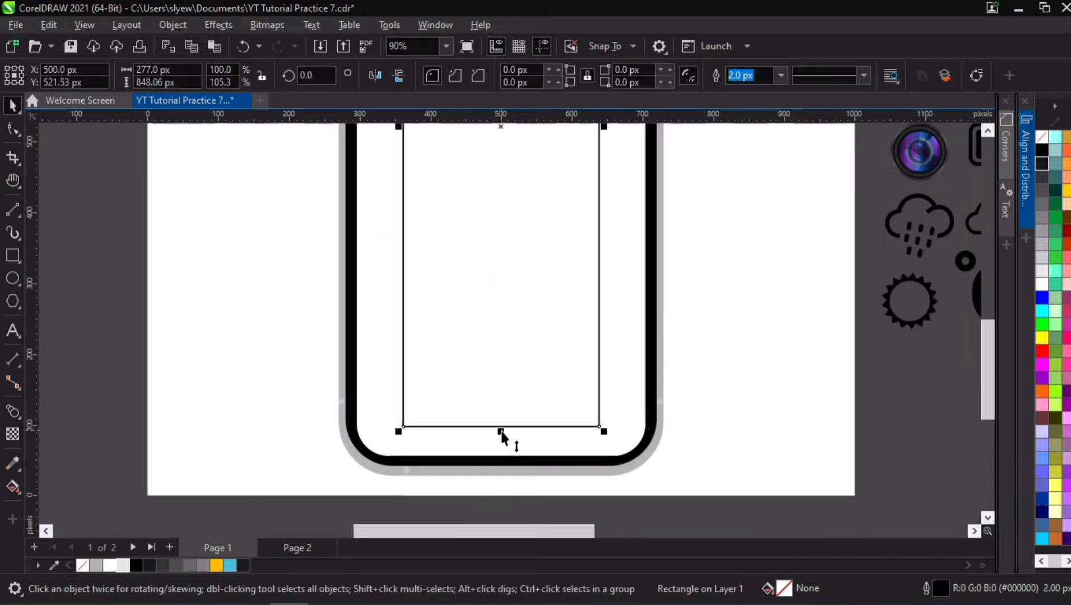
{"action": "left_click_drag", "start_coordinate": [502, 433], "coordinate": [537, 471]}
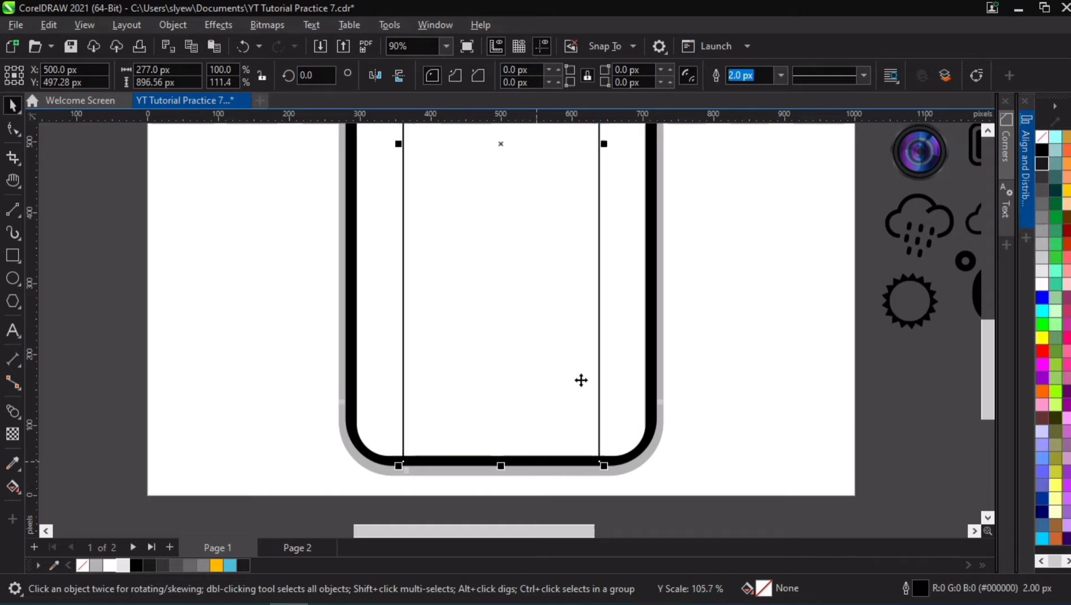
Step: Widen the rectangle symmetrically from its centre to 422 px so both sides reach the phone's black bezel
{"action": "key", "text": "h"}
{"action": "left_click_drag", "start_coordinate": [590, 184], "coordinate": [526, 299]}
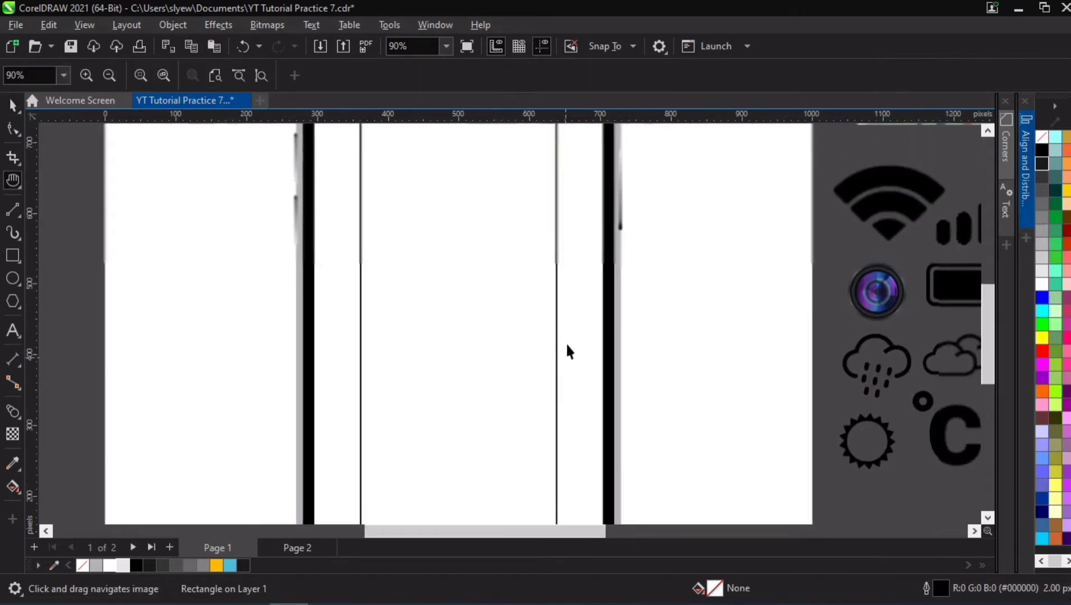
{"action": "key", "text": "space"}
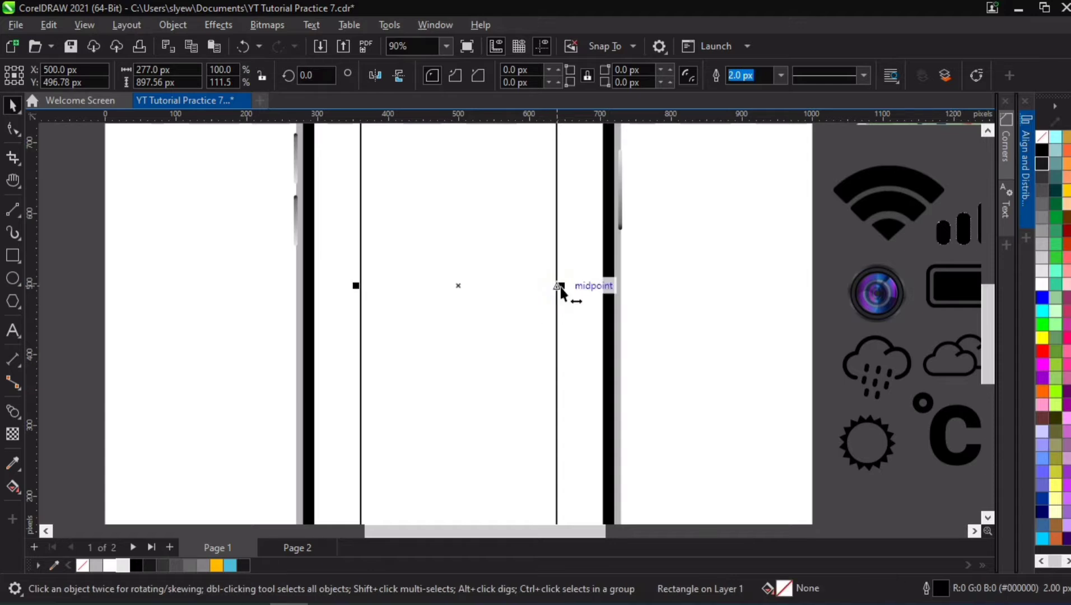
{"action": "left_click_drag", "start_coordinate": [557, 285], "coordinate": [610, 307]}
{"action": "scroll", "coordinate": [462, 323], "scroll_direction": "down", "scroll_amount": 3}
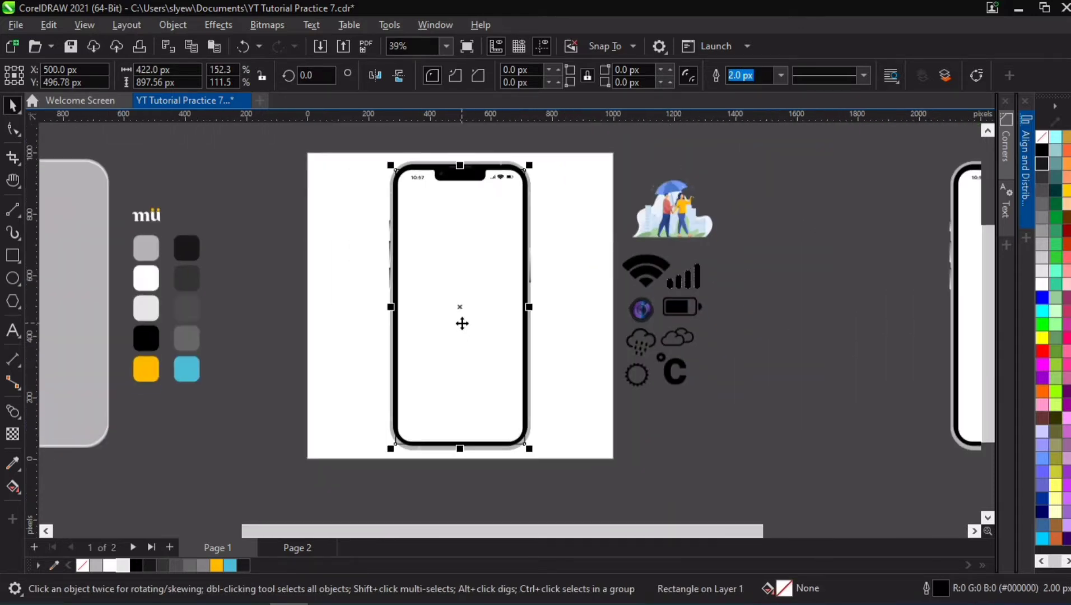
{"action": "left_click", "coordinate": [241, 229]}
Step: Slide the rectangle off the mockup and move the phone mockup group off the page to about X -299 px, over the colour swatches
{"action": "left_click", "coordinate": [457, 280]}
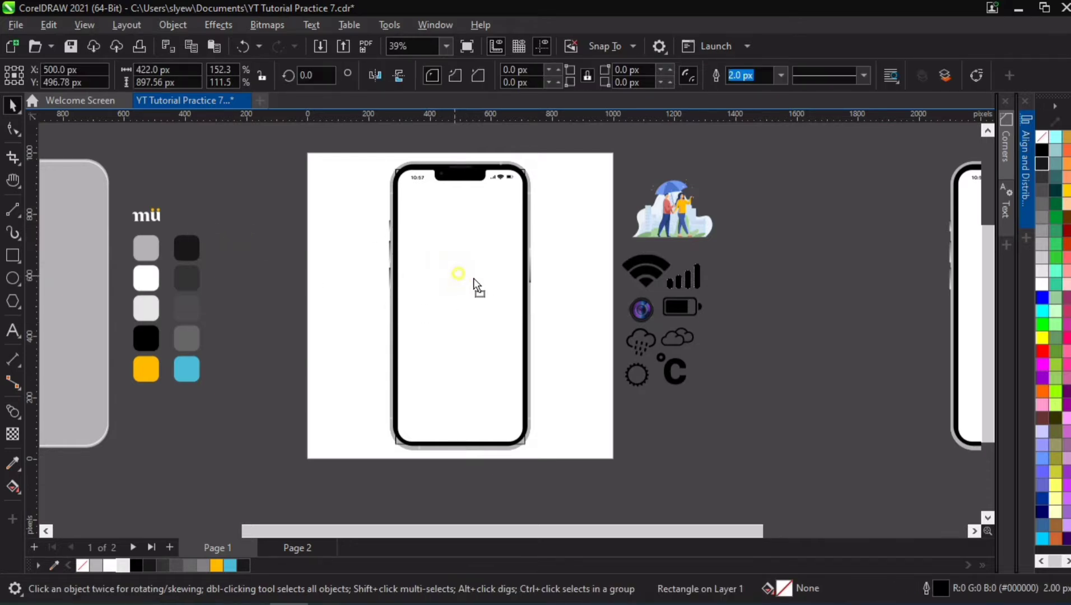
{"action": "left_click_drag", "start_coordinate": [476, 287], "coordinate": [608, 291]}
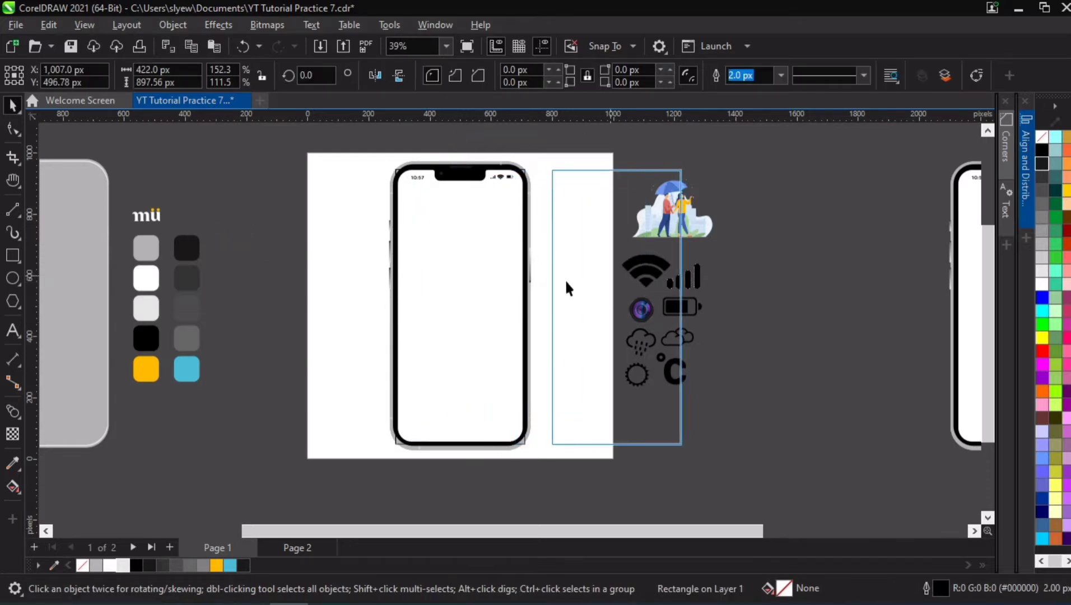
{"action": "left_click", "coordinate": [511, 277]}
{"action": "left_click_drag", "start_coordinate": [471, 272], "coordinate": [267, 264]}
{"action": "left_click_drag", "start_coordinate": [120, 226], "coordinate": [252, 410]}
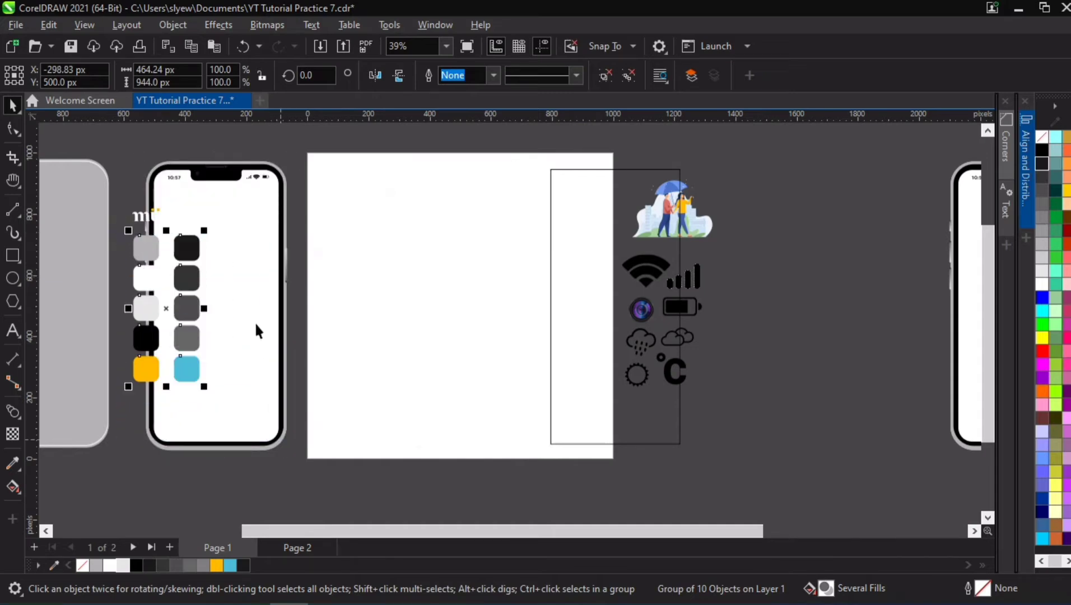
Step: Centre the tall outlined rectangle on the empty page
{"action": "left_click", "coordinate": [447, 249]}
{"action": "left_click", "coordinate": [558, 247]}
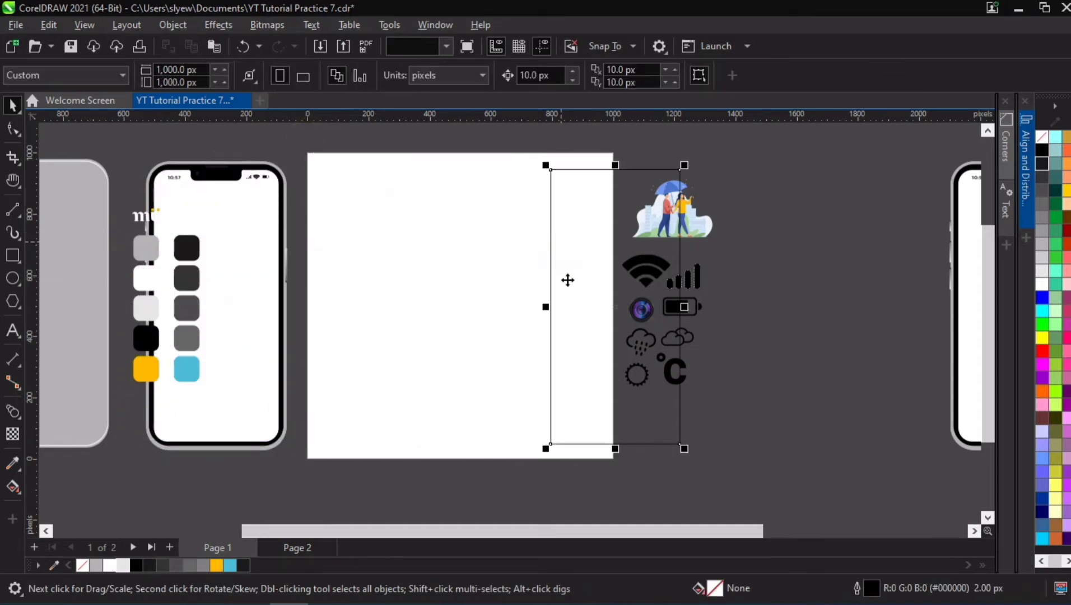
{"action": "key", "text": "p"}
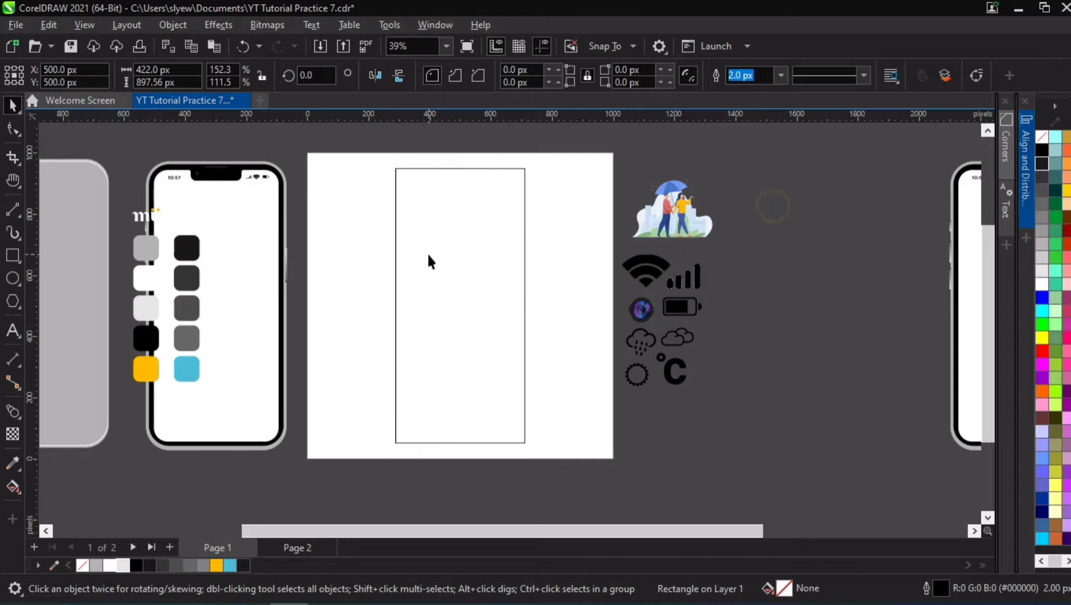
{"action": "left_click", "coordinate": [318, 253]}
Step: Add the artistic text "Benin City, NGN" across the upper part of the rectangle
{"action": "scroll", "coordinate": [495, 179], "scroll_direction": "up", "scroll_amount": 1}
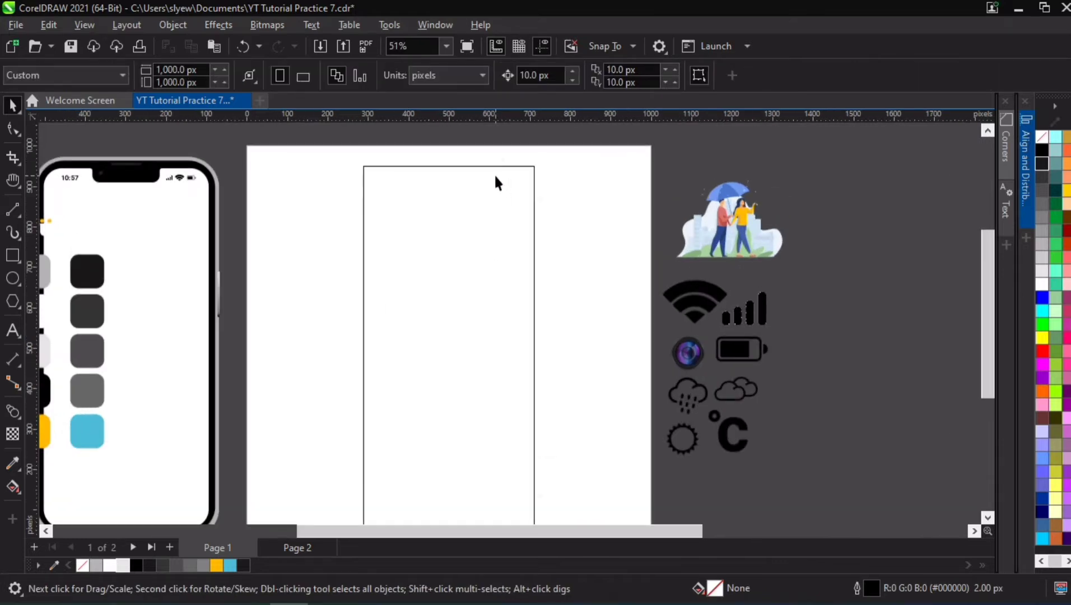
{"action": "left_click", "coordinate": [12, 331]}
{"action": "left_click", "coordinate": [310, 255]}
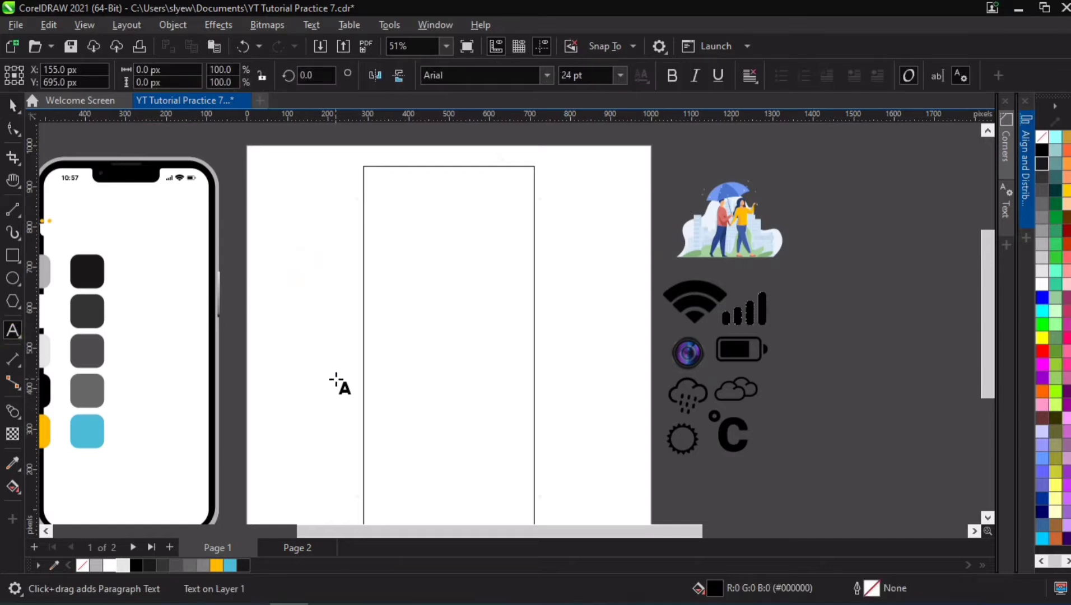
{"action": "type", "text": "Benin"}
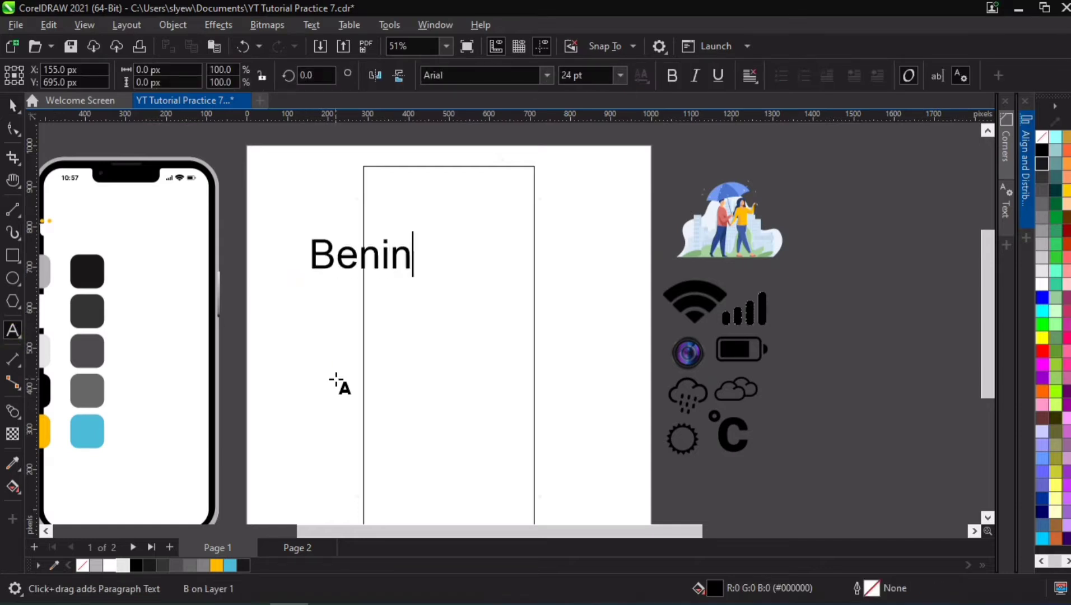
{"action": "type", "text": " City, "}
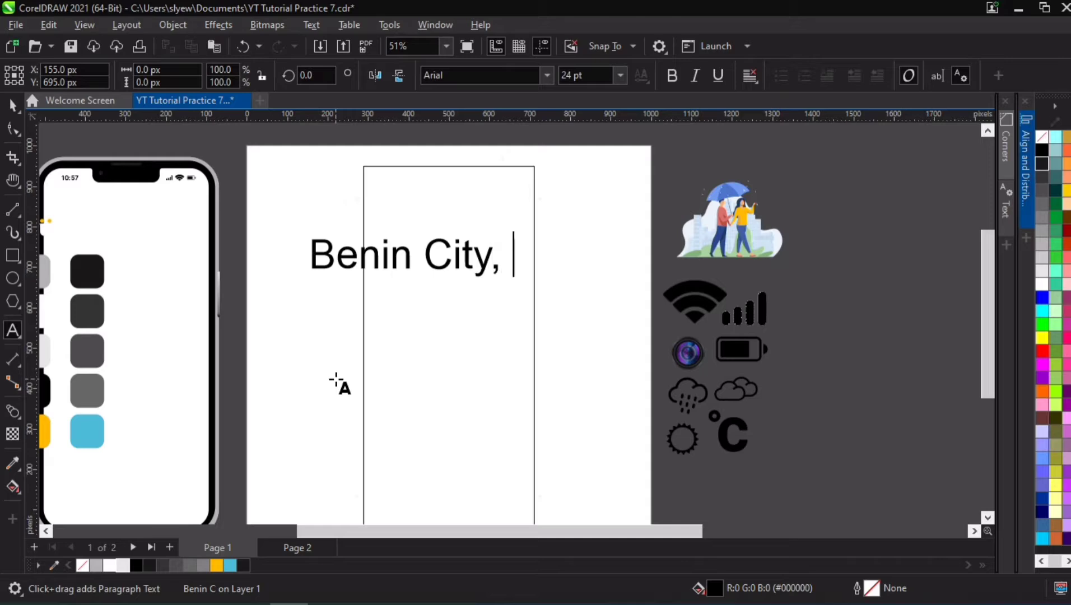
{"action": "type", "text": "NGN"}
{"action": "key", "text": "Escape"}
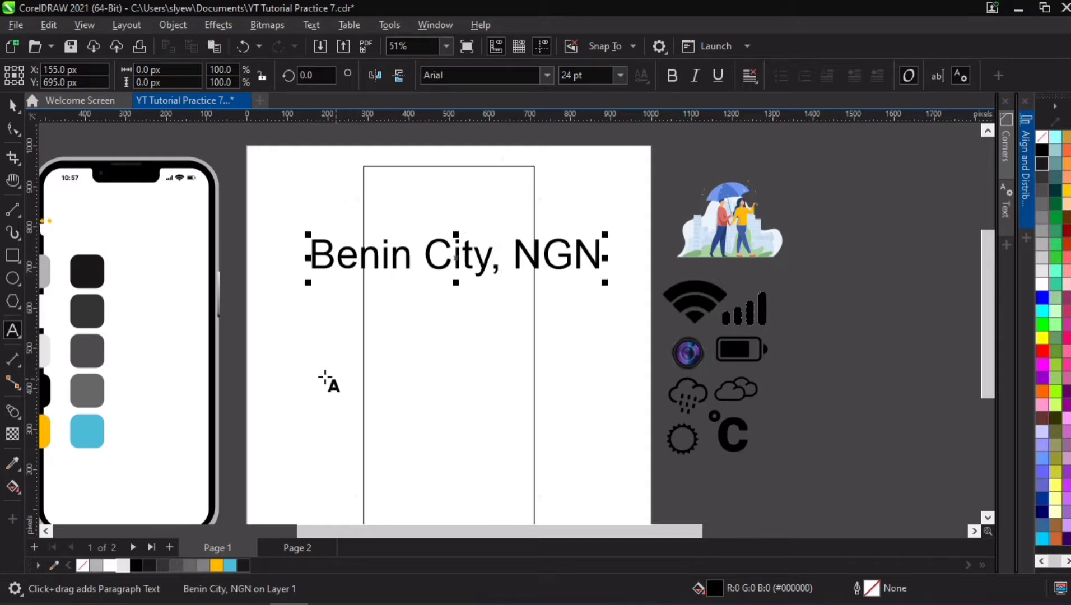
Step: Change the city text's font to Outfit in bold
{"action": "left_click", "coordinate": [12, 105]}
{"action": "left_click", "coordinate": [544, 74]}
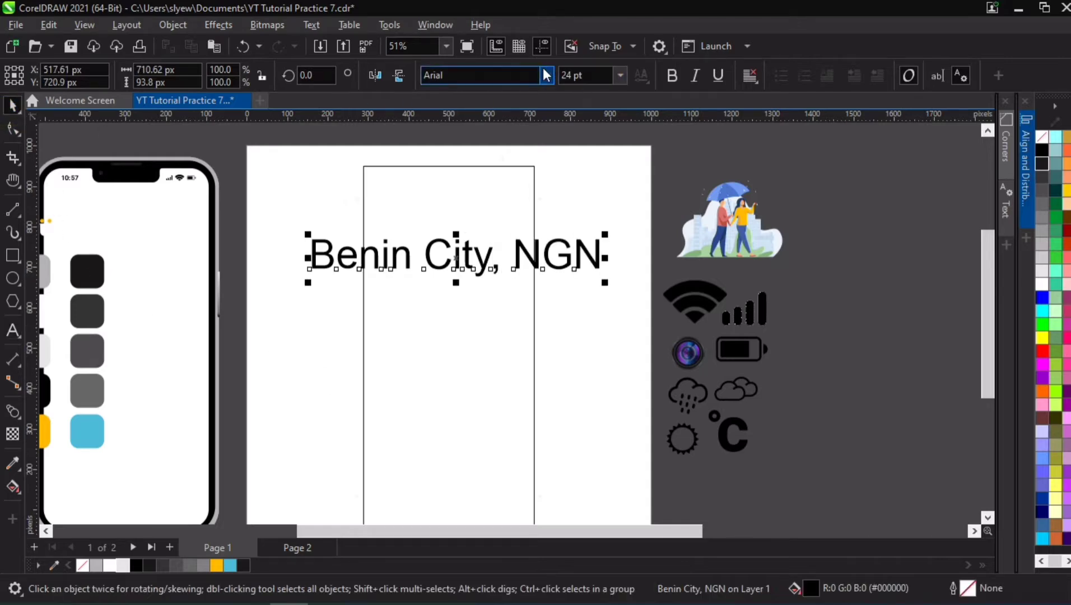
{"action": "left_click", "coordinate": [498, 146]}
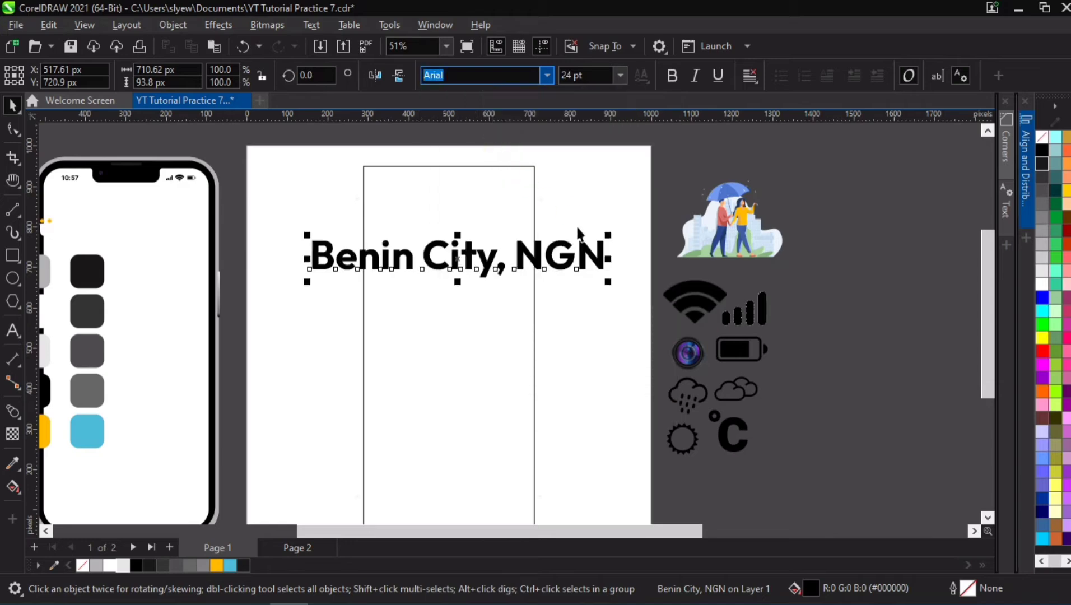
Step: Add a second line reading "Friday, March 18" beneath the city name in the same text object
{"action": "double_click", "coordinate": [600, 245]}
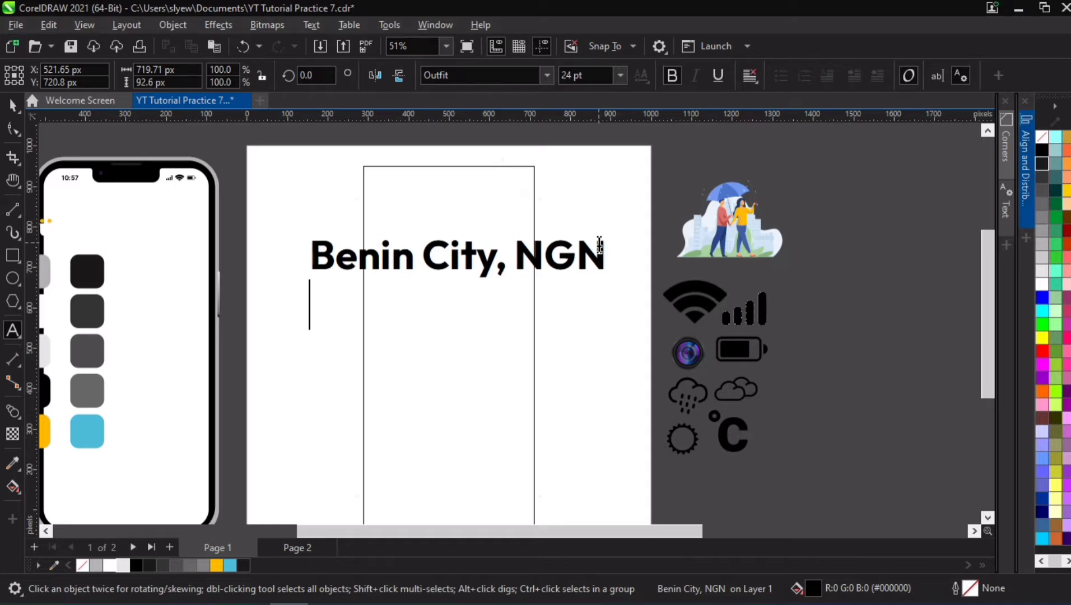
{"action": "type", "text": "Friday"}
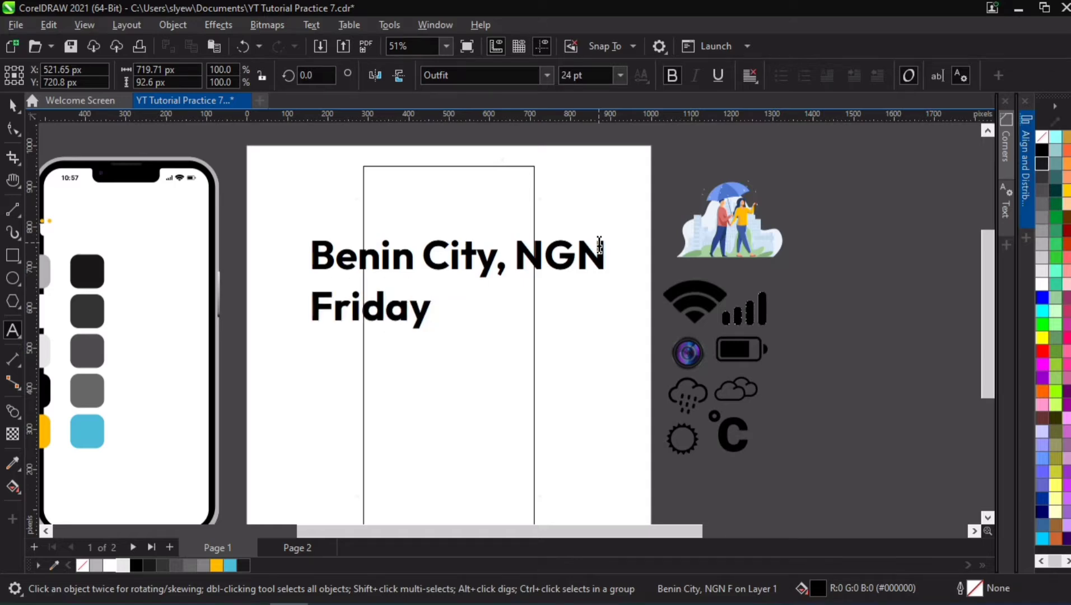
{"action": "type", "text": ", Mar"}
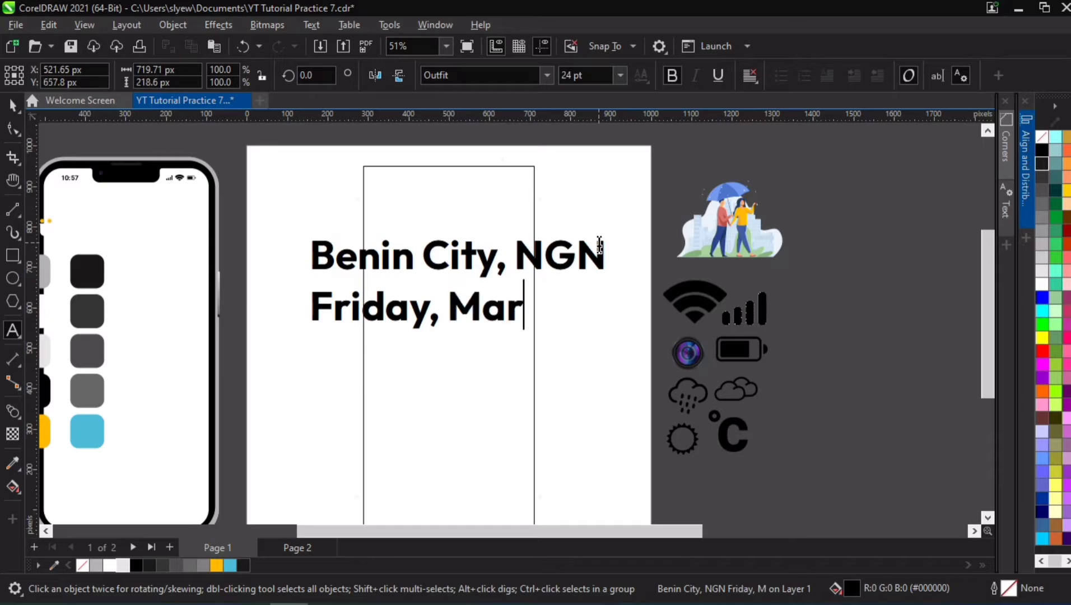
{"action": "type", "text": "ch"}
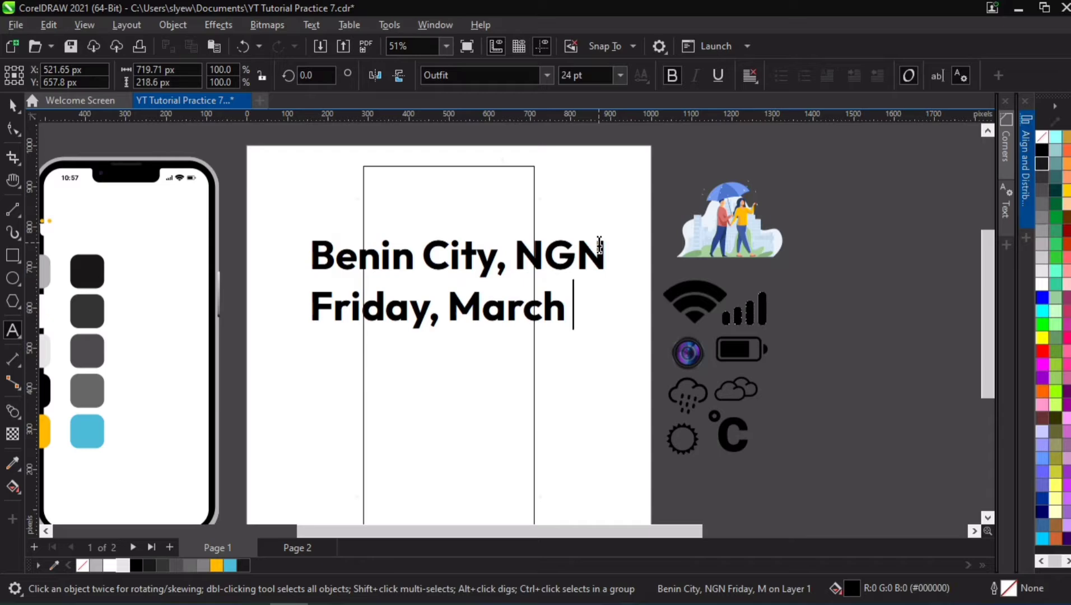
{"action": "key", "text": "Escape"}
{"action": "type", "text": "18"}
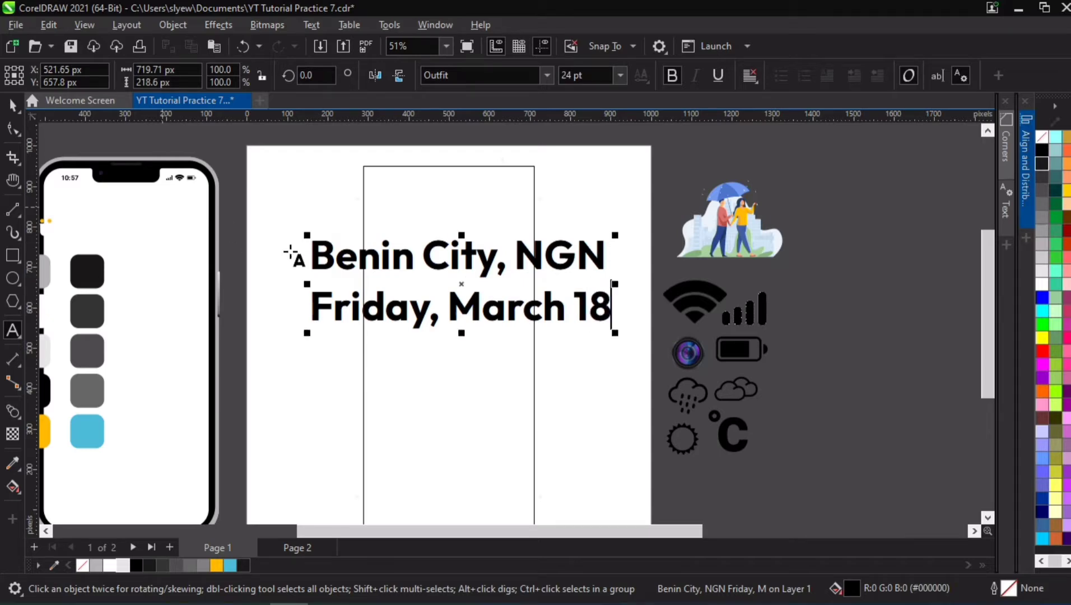
Step: Set the font size of the "Friday, March 18" line to 14 pt
{"action": "left_click_drag", "start_coordinate": [313, 309], "coordinate": [614, 319]}
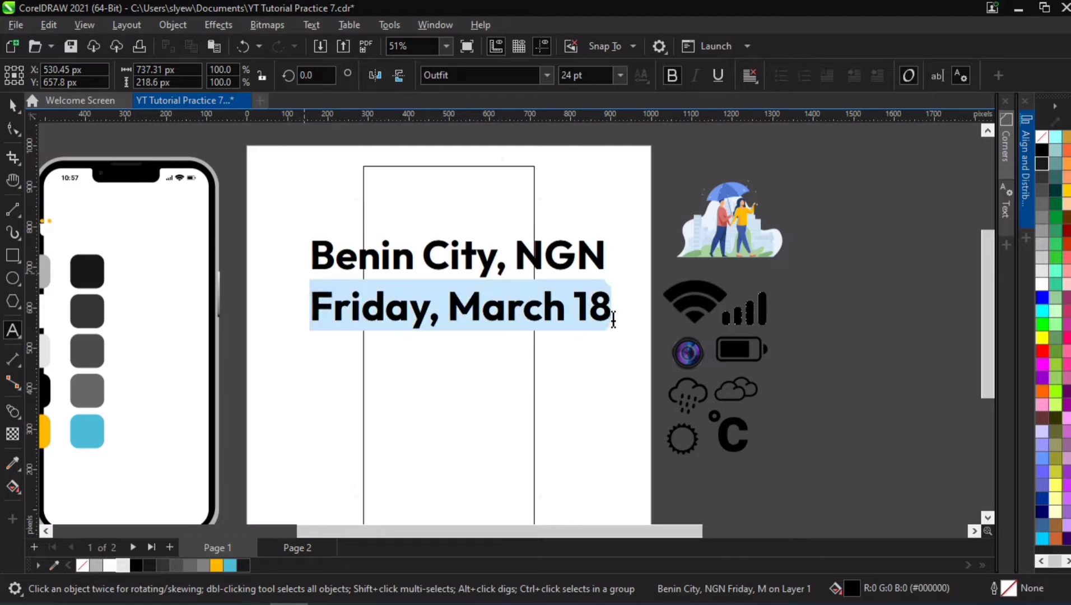
{"action": "left_click", "coordinate": [620, 74]}
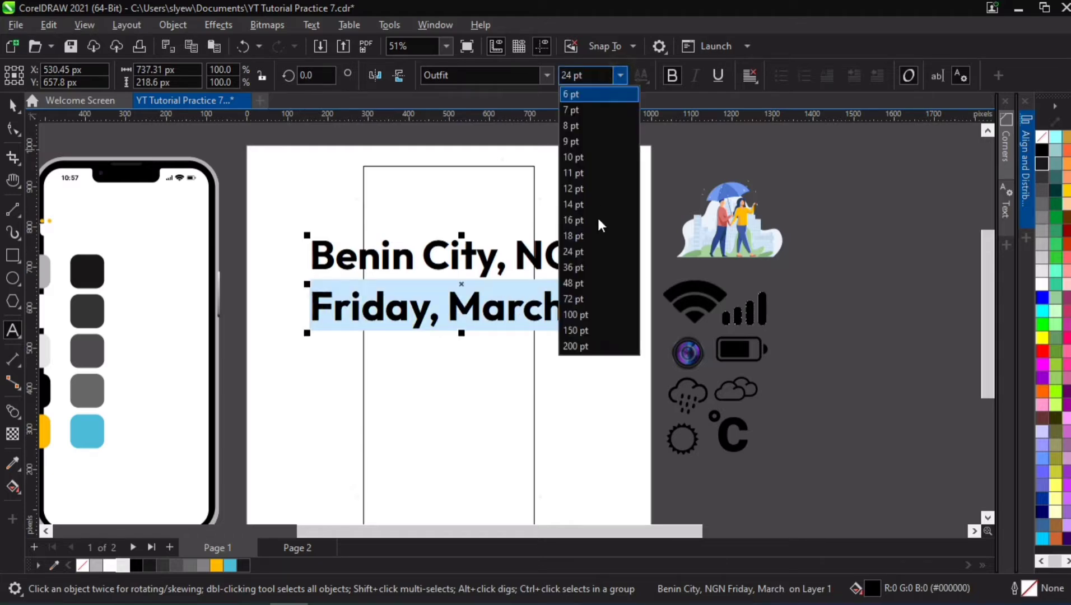
{"action": "left_click", "coordinate": [578, 205]}
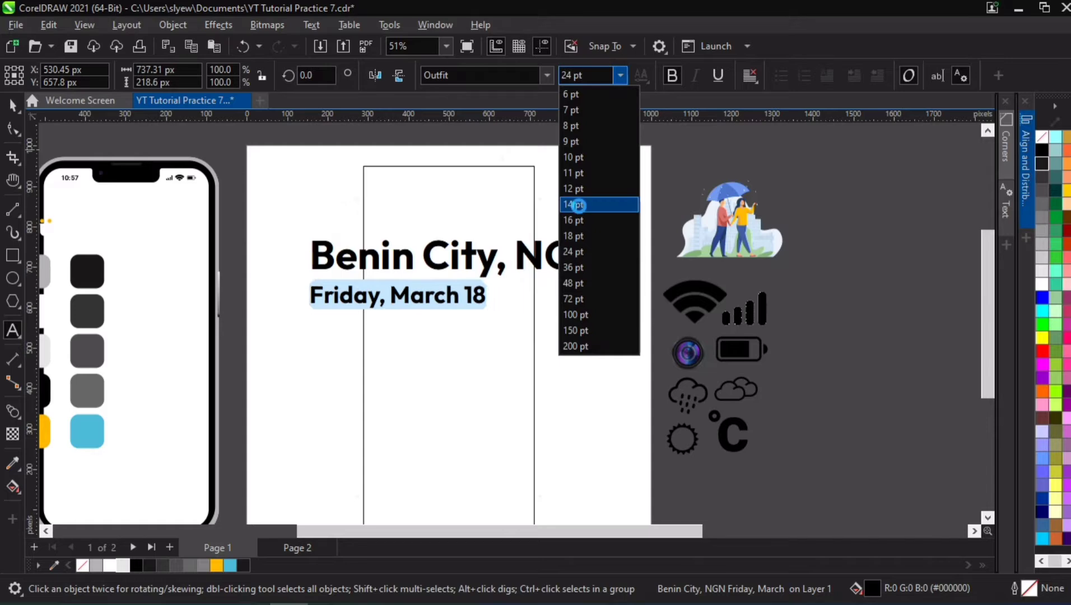
{"action": "left_click", "coordinate": [572, 190]}
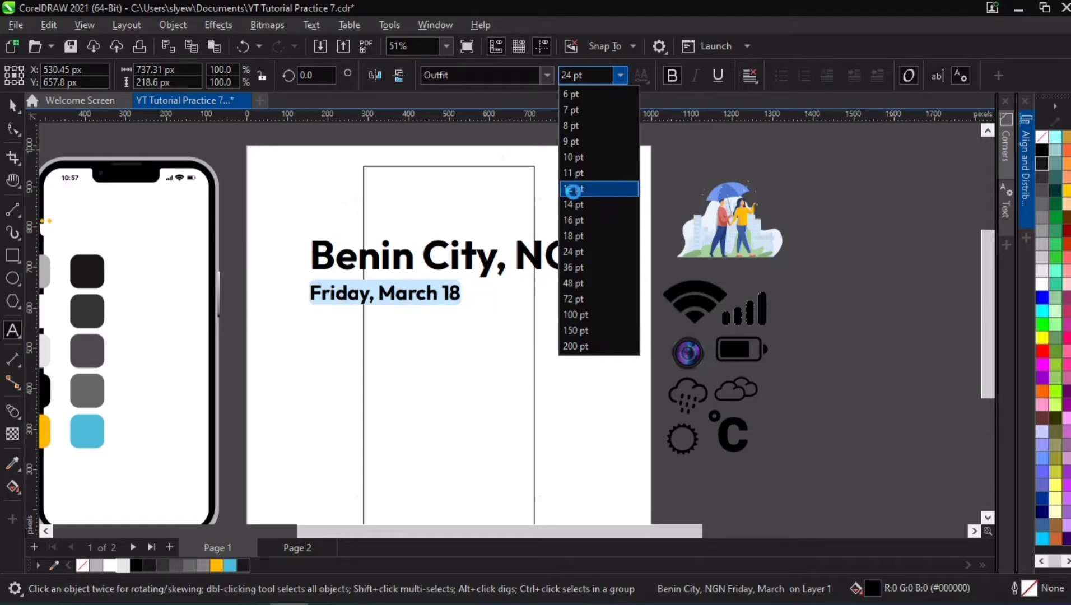
{"action": "left_click", "coordinate": [576, 199]}
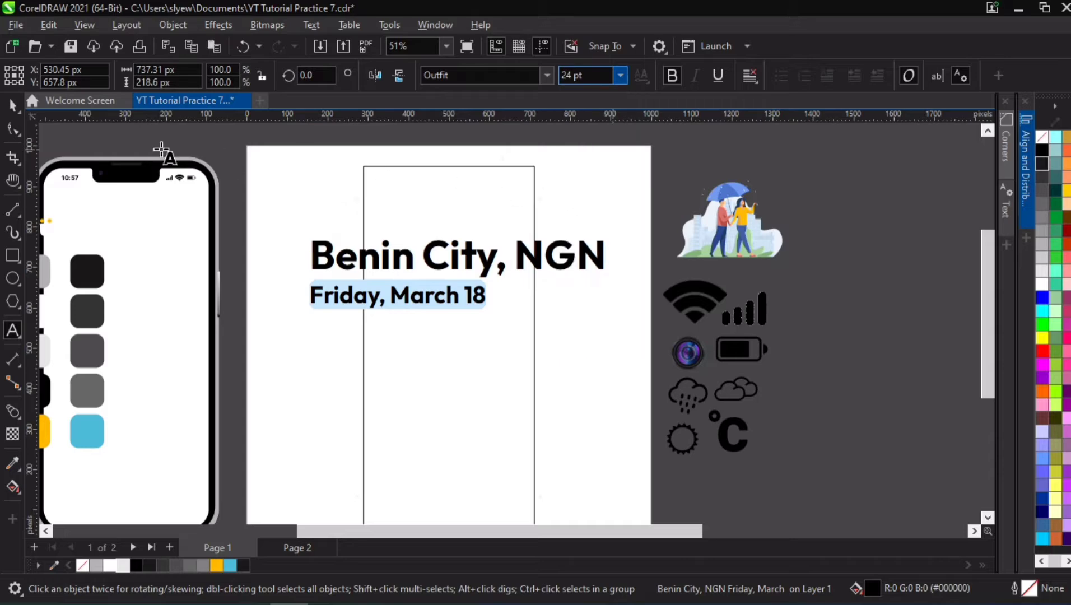
{"action": "left_click", "coordinate": [12, 157]}
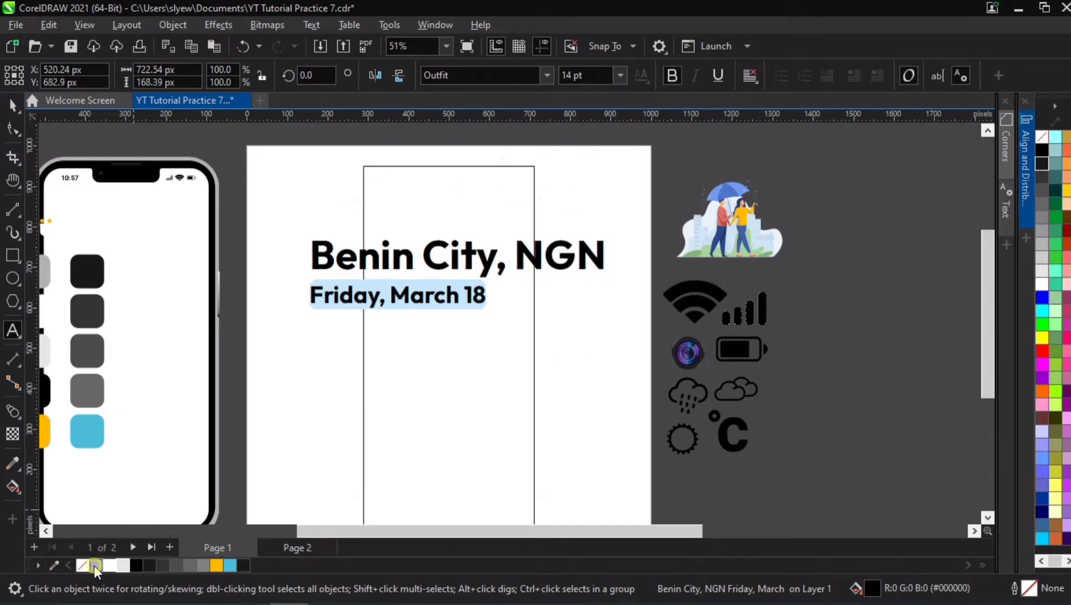
Step: Recolour the date line with 60% Black grey (#666666) after trying a lighter and a darker grey
{"action": "left_click", "coordinate": [95, 565]}
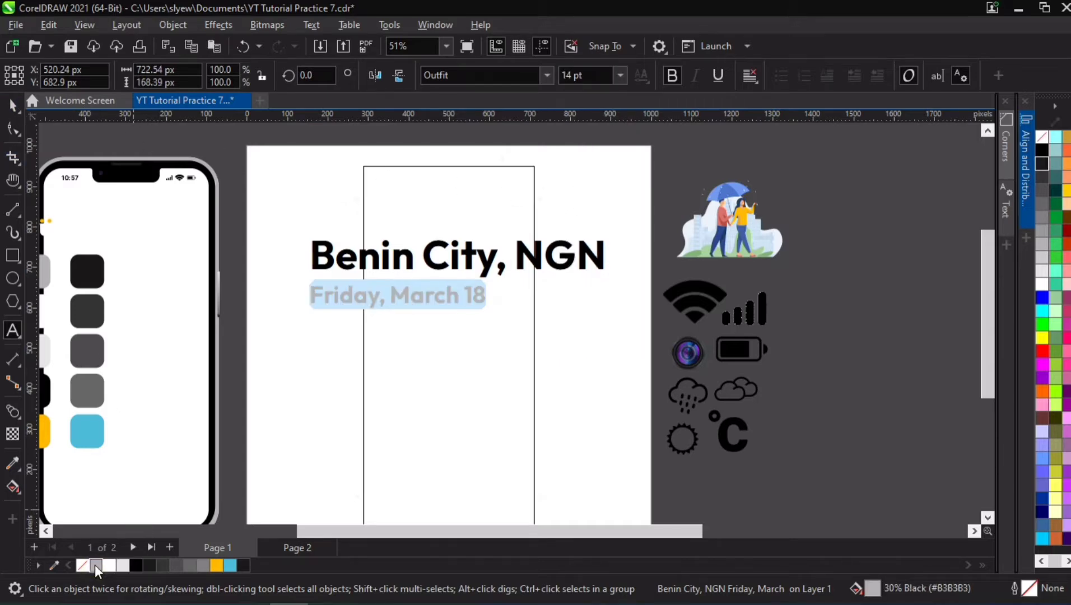
{"action": "left_click", "coordinate": [175, 566]}
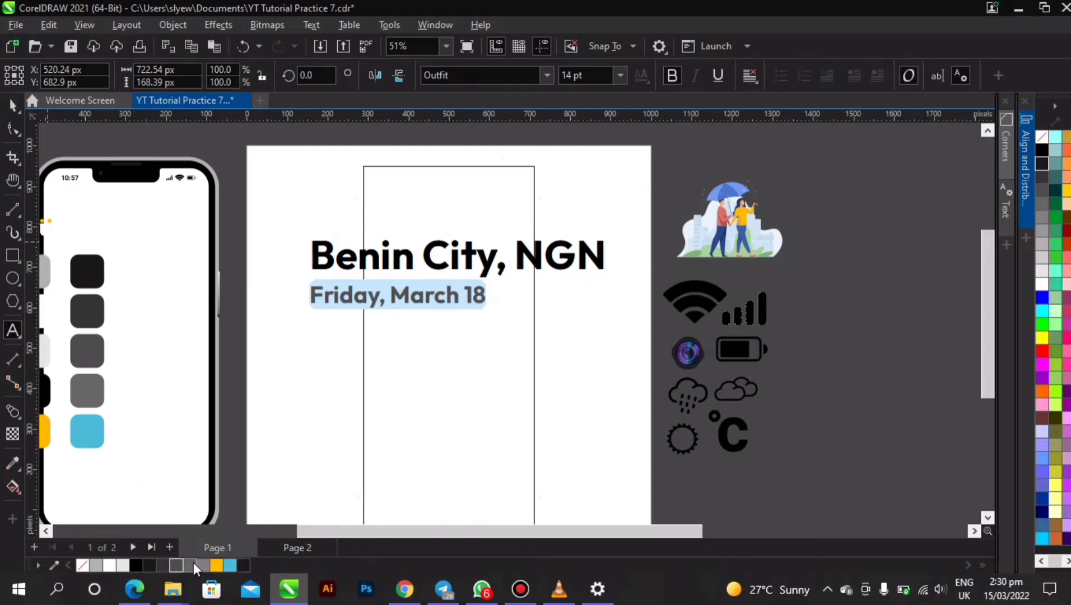
{"action": "left_click", "coordinate": [191, 562]}
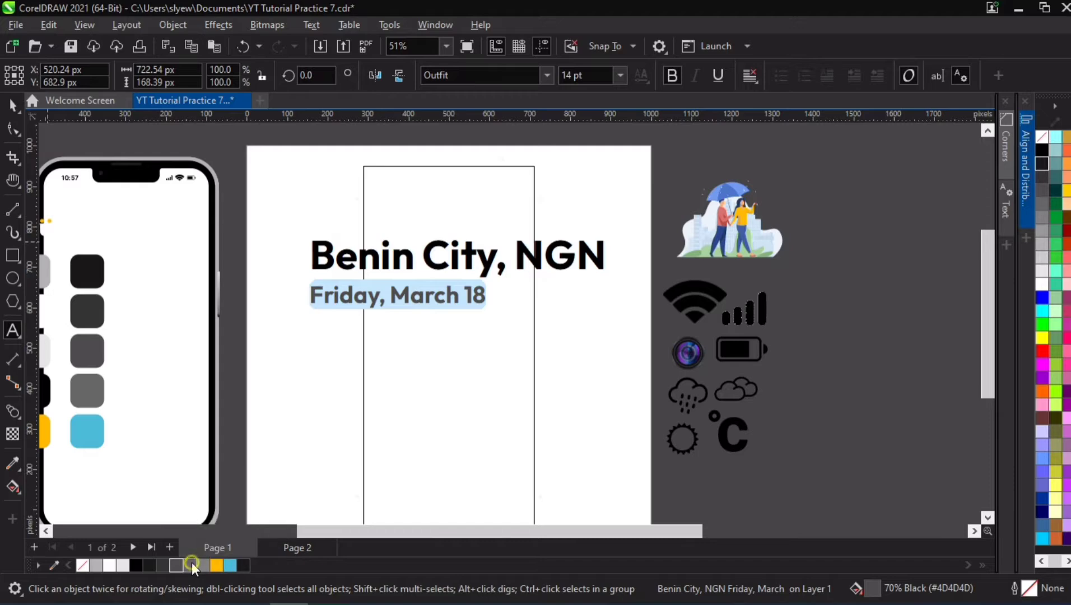
Step: Set the paragraph alignment of the city and date text object to Center
{"action": "left_click", "coordinate": [13, 107]}
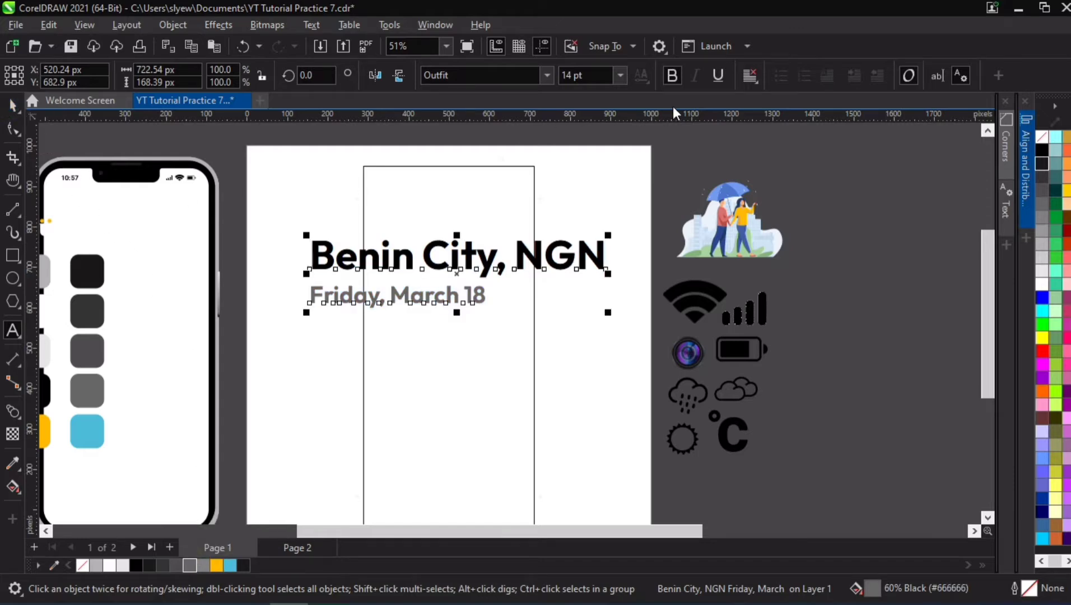
{"action": "left_click", "coordinate": [748, 75]}
{"action": "left_click", "coordinate": [773, 131]}
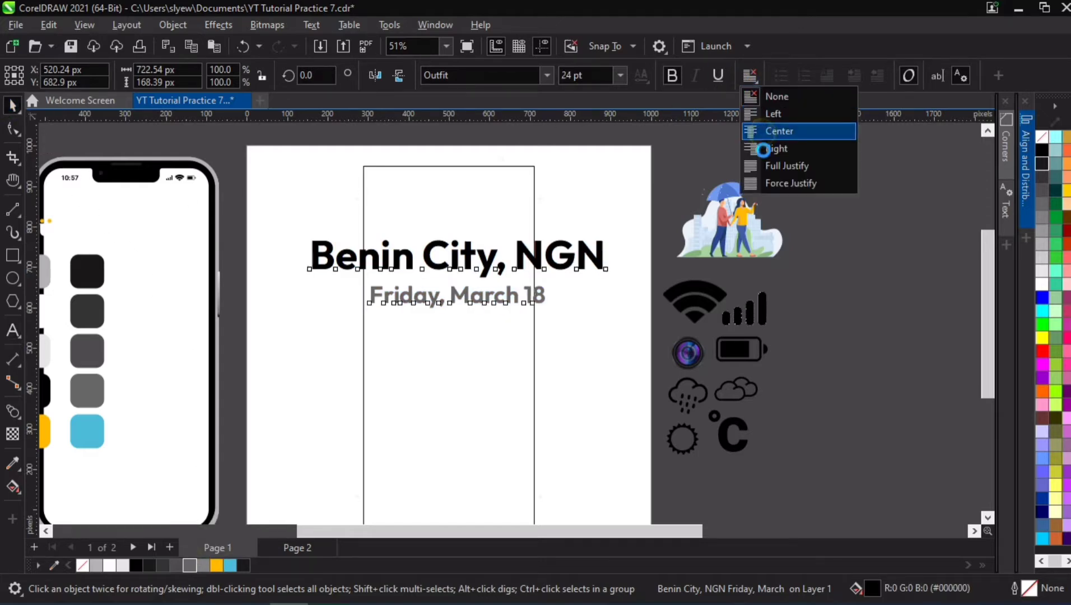
{"action": "left_click", "coordinate": [566, 263]}
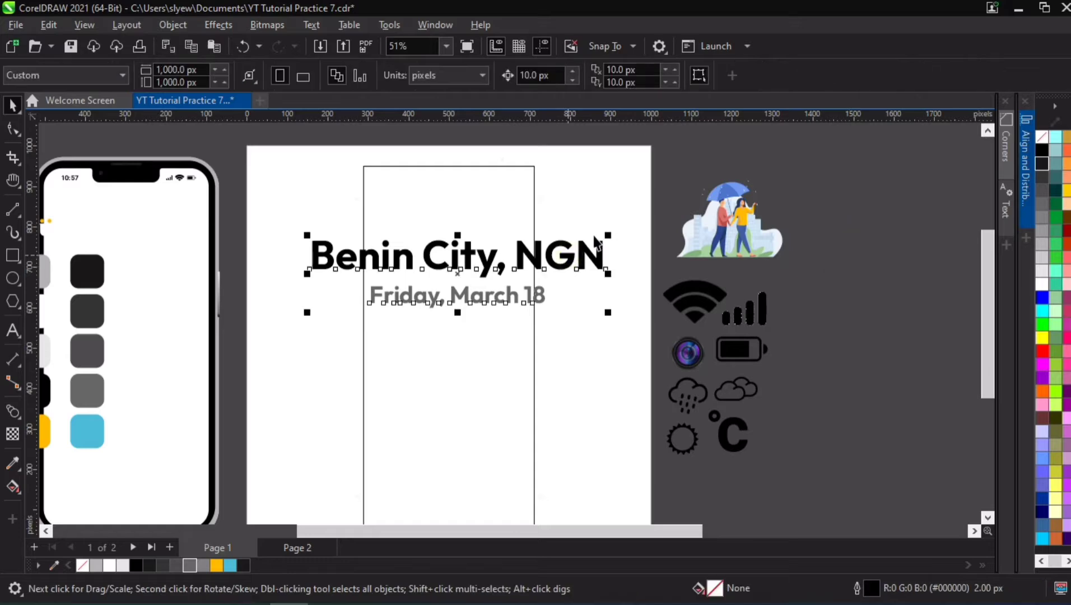
Step: Scale the city and date text down to about 233 px wide and place it inside the rectangle's lower part
{"action": "left_click_drag", "start_coordinate": [605, 237], "coordinate": [462, 489]}
{"action": "key", "text": "h"}
{"action": "left_click_drag", "start_coordinate": [486, 442], "coordinate": [495, 390]}
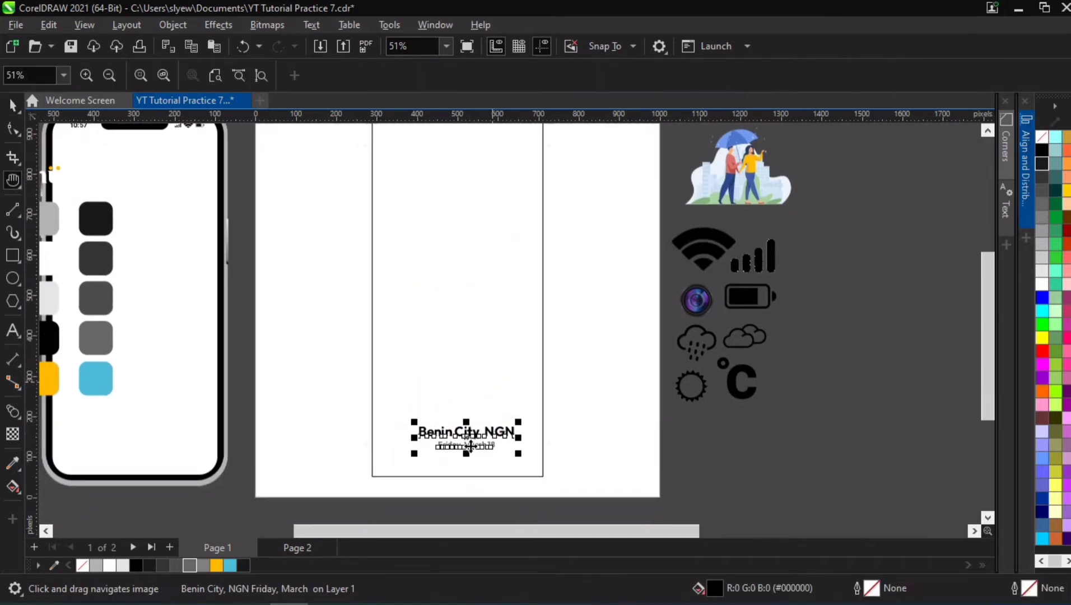
{"action": "key", "text": "space"}
{"action": "mouse_move", "coordinate": [468, 444]}
{"action": "left_mouse_down"}
{"action": "mouse_move", "coordinate": [453, 431]}
{"action": "mouse_move", "coordinate": [461, 439]}
{"action": "left_mouse_up"}
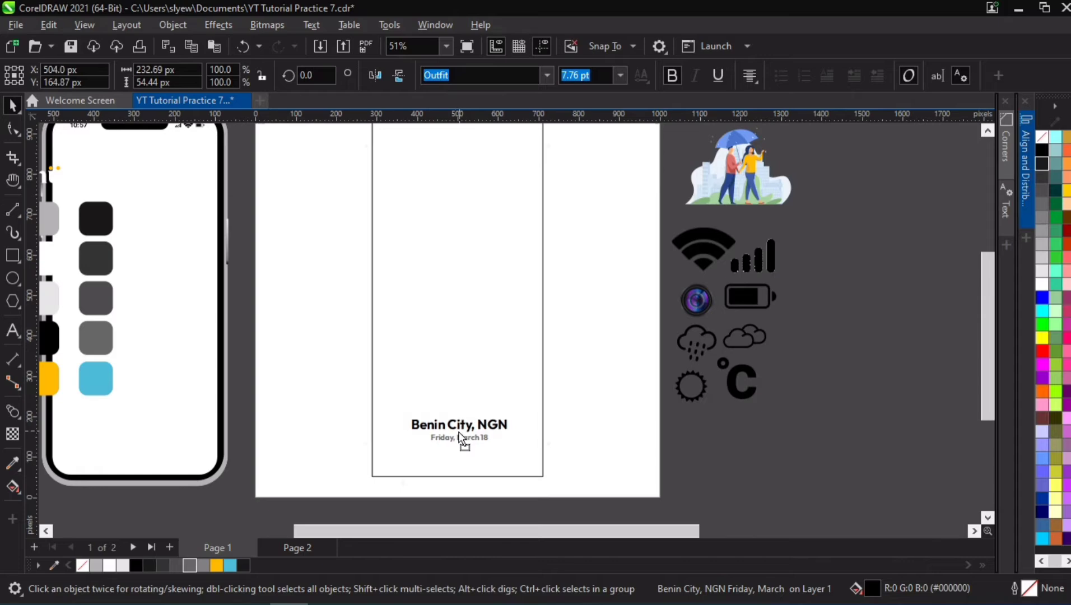
Step: Centre the text block horizontally in the tall rectangle, then raise it and enlarge it to about 268 px wide
{"action": "left_click", "coordinate": [1020, 167]}
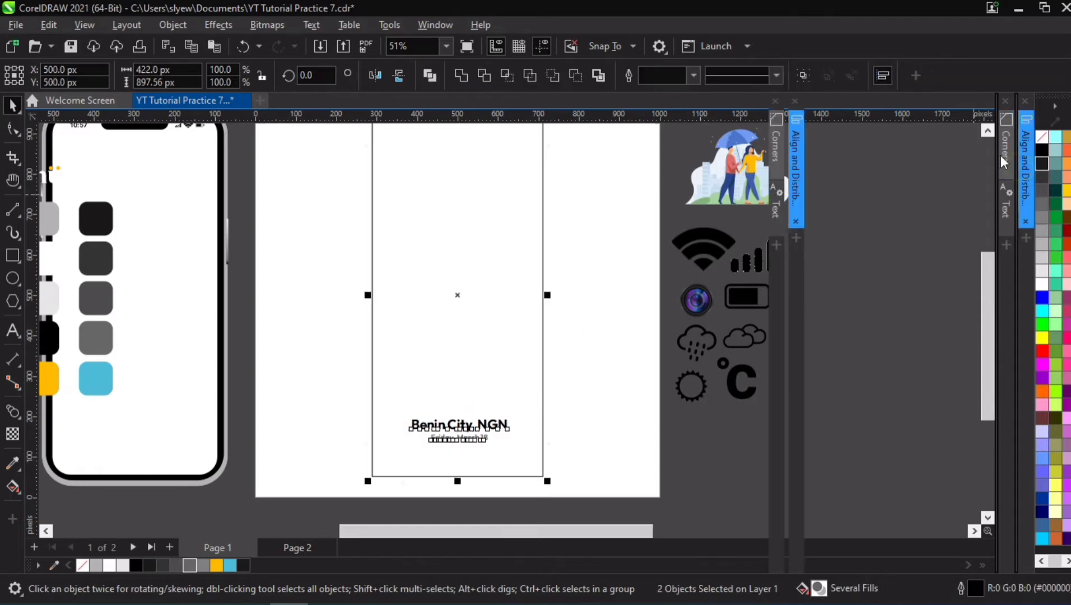
{"action": "left_click", "coordinate": [825, 146]}
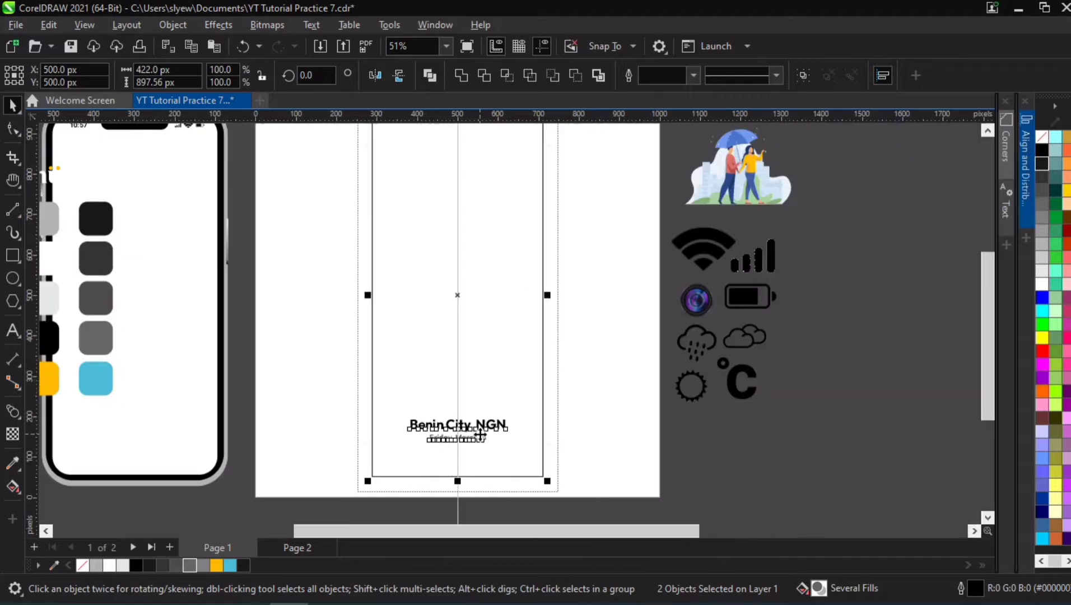
{"action": "left_click", "coordinate": [479, 432]}
{"action": "left_click_drag", "start_coordinate": [468, 428], "coordinate": [516, 387]}
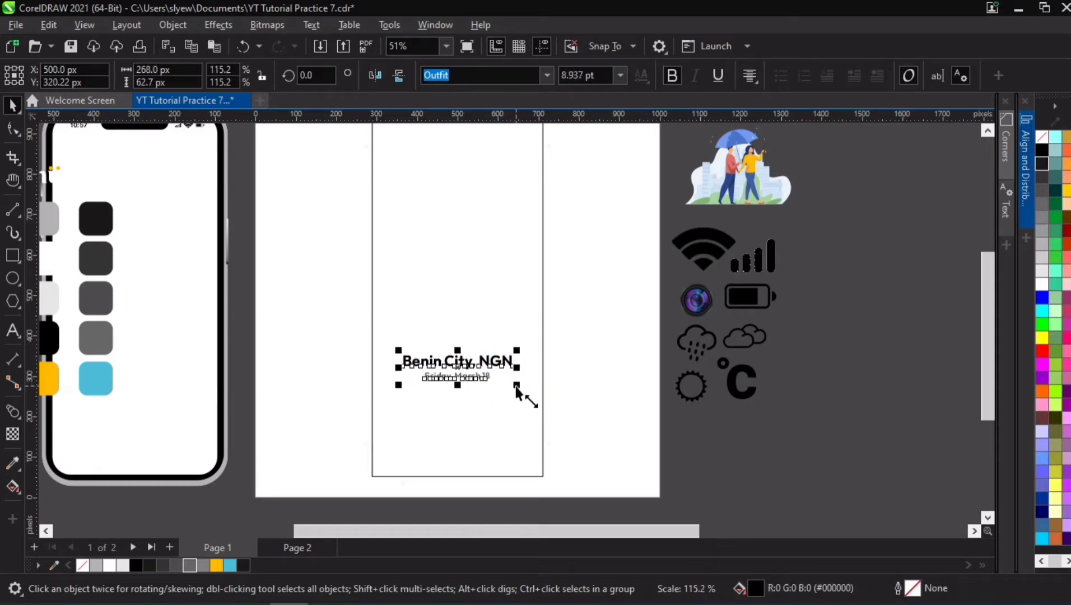
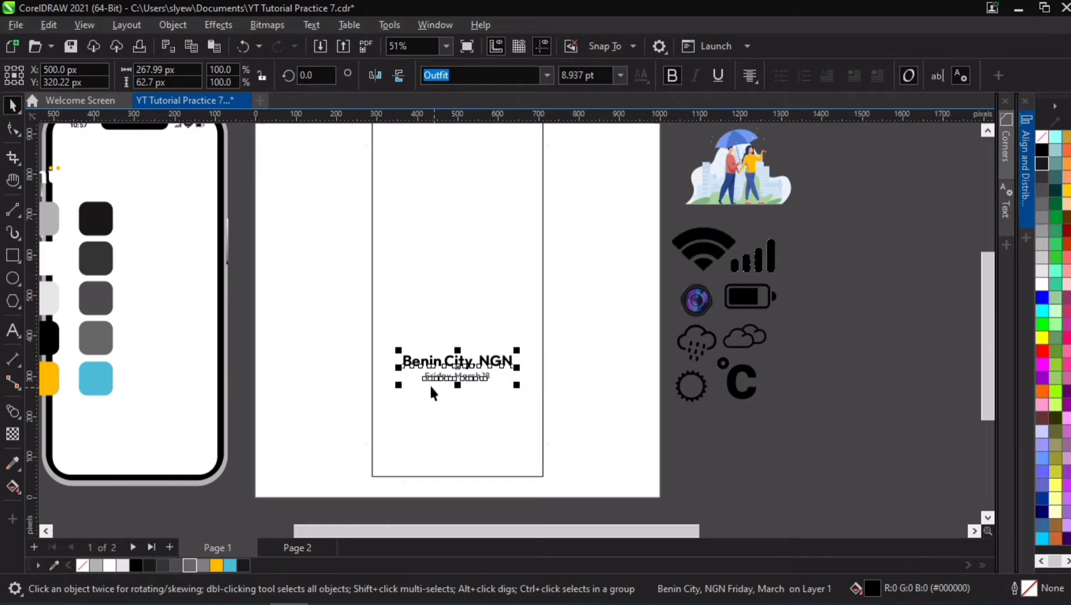
{"action": "left_click", "coordinate": [249, 334]}
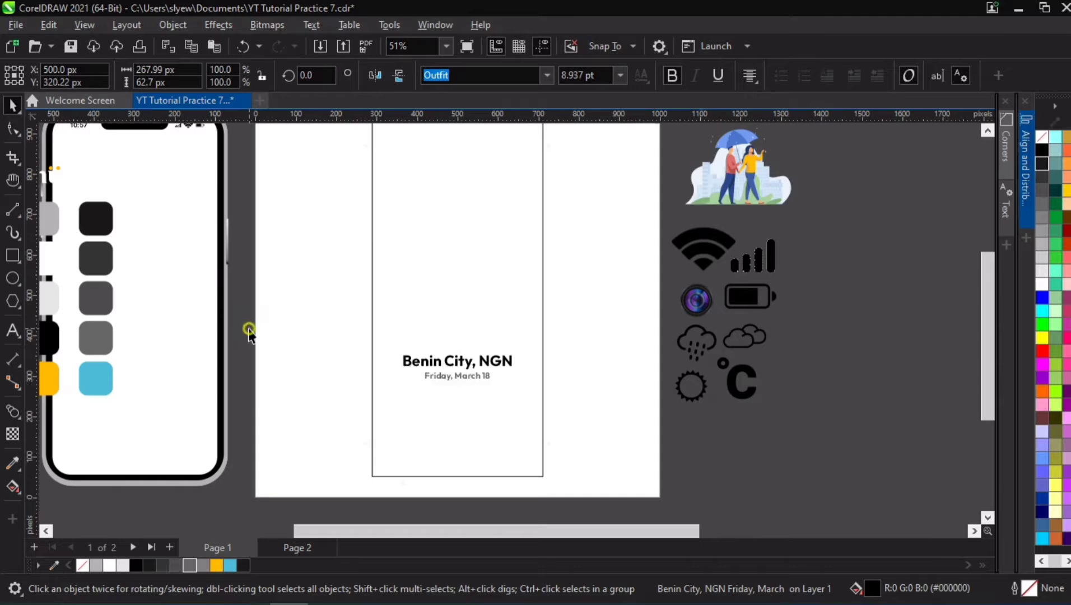
Step: Set the font size of the "Friday, March 18" line to 7 pt
{"action": "scroll", "coordinate": [454, 376], "scroll_direction": "up", "scroll_amount": 2}
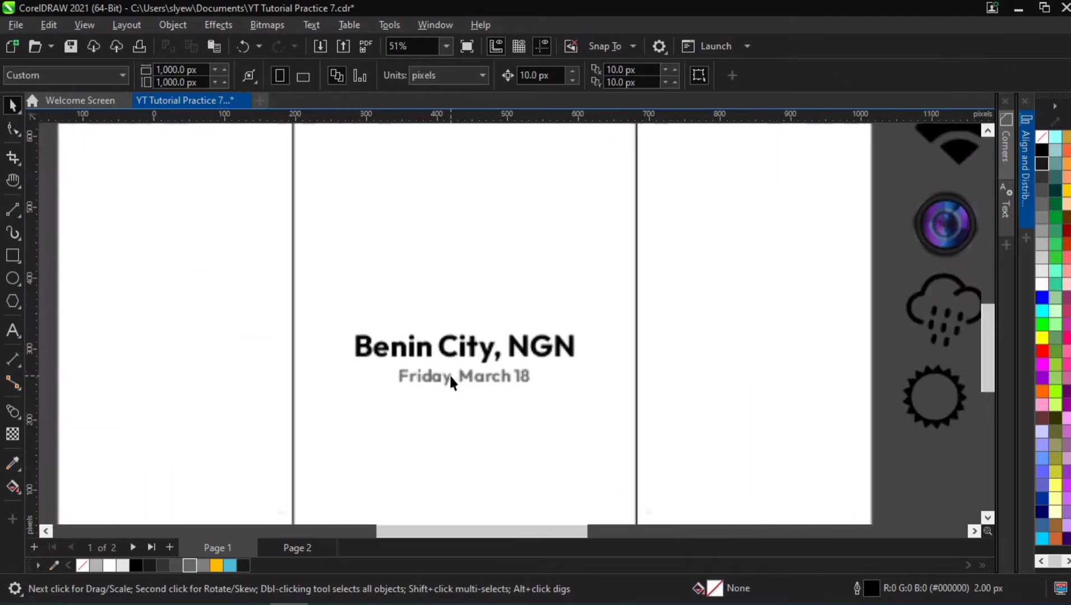
{"action": "double_click", "coordinate": [402, 367]}
{"action": "left_click_drag", "start_coordinate": [399, 376], "coordinate": [547, 388]}
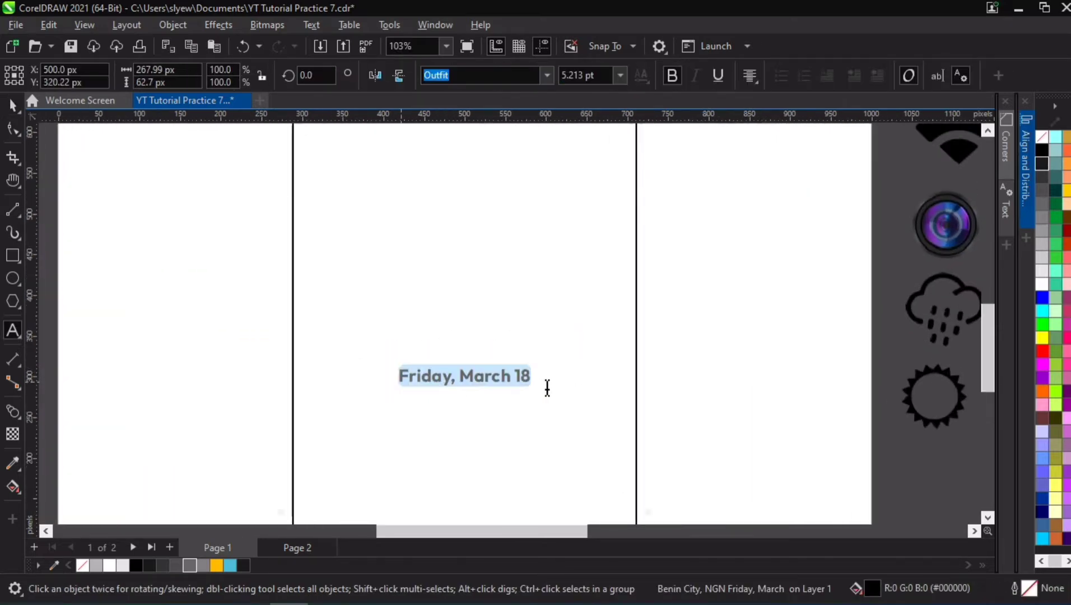
{"action": "left_click", "coordinate": [619, 74]}
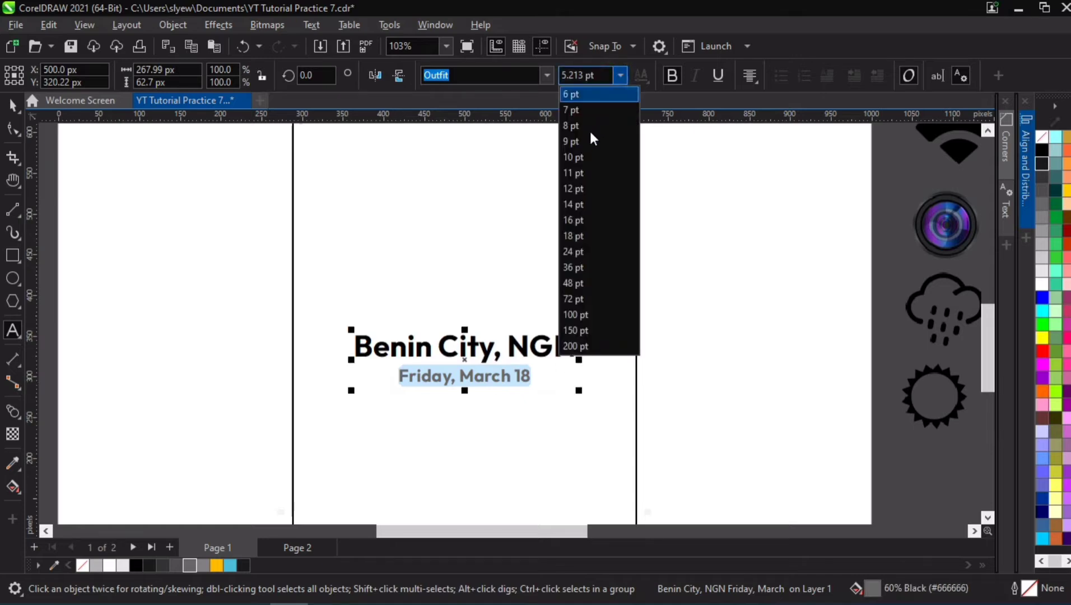
{"action": "left_click", "coordinate": [581, 112]}
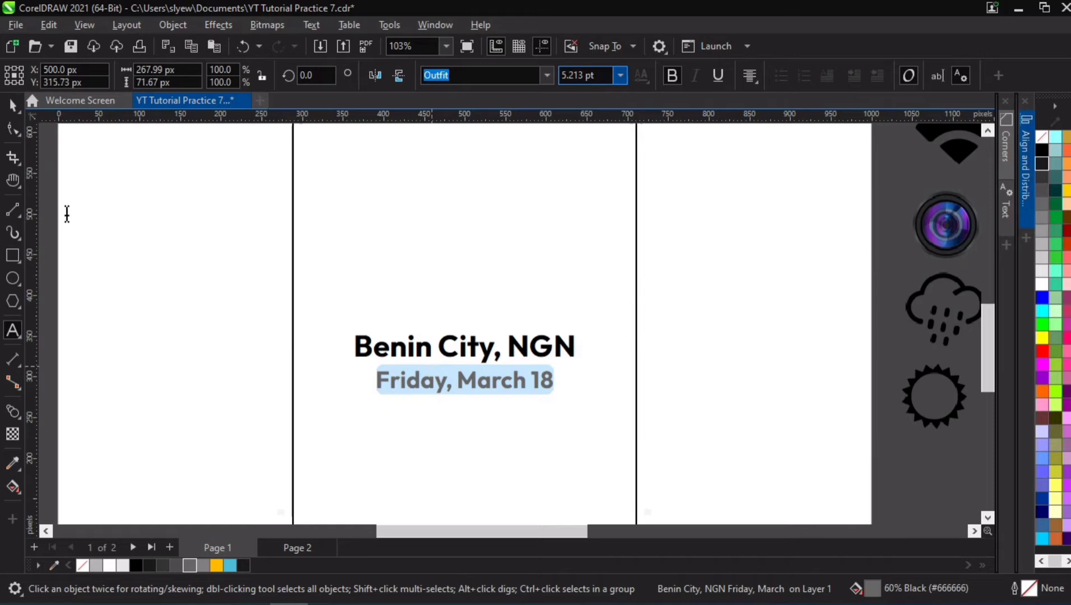
{"action": "left_click", "coordinate": [12, 104]}
{"action": "left_click", "coordinate": [401, 277]}
Step: Place a copy of the umbrella couple illustration above the city name and enlarge it to about 339 px wide
{"action": "scroll", "coordinate": [402, 282], "scroll_direction": "down", "scroll_amount": 2}
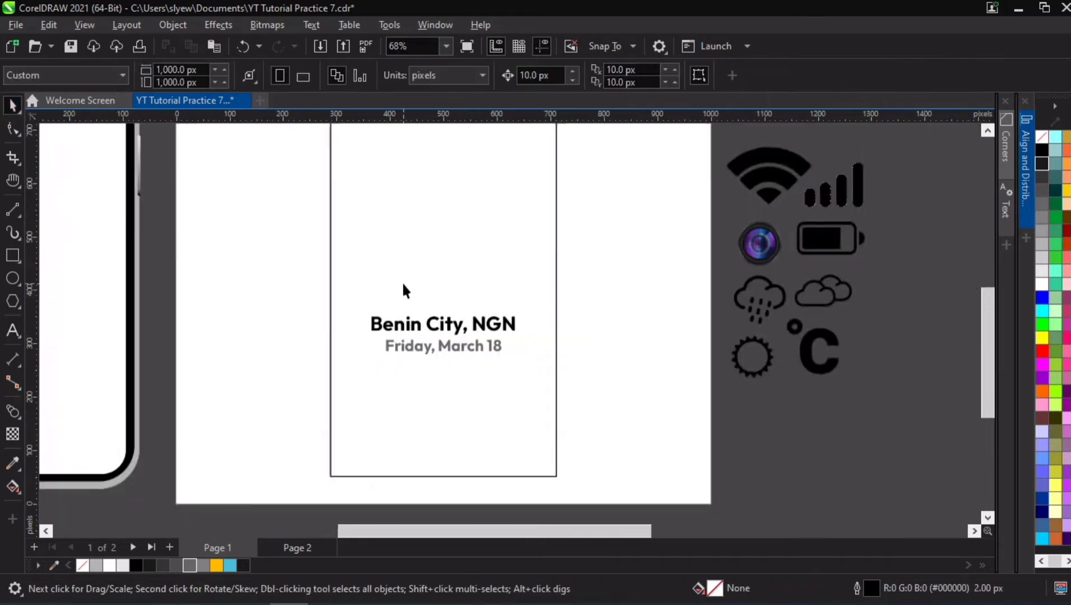
{"action": "scroll", "coordinate": [403, 290], "scroll_direction": "down", "scroll_amount": 1}
{"action": "key", "text": "h"}
{"action": "left_click_drag", "start_coordinate": [419, 280], "coordinate": [449, 331]}
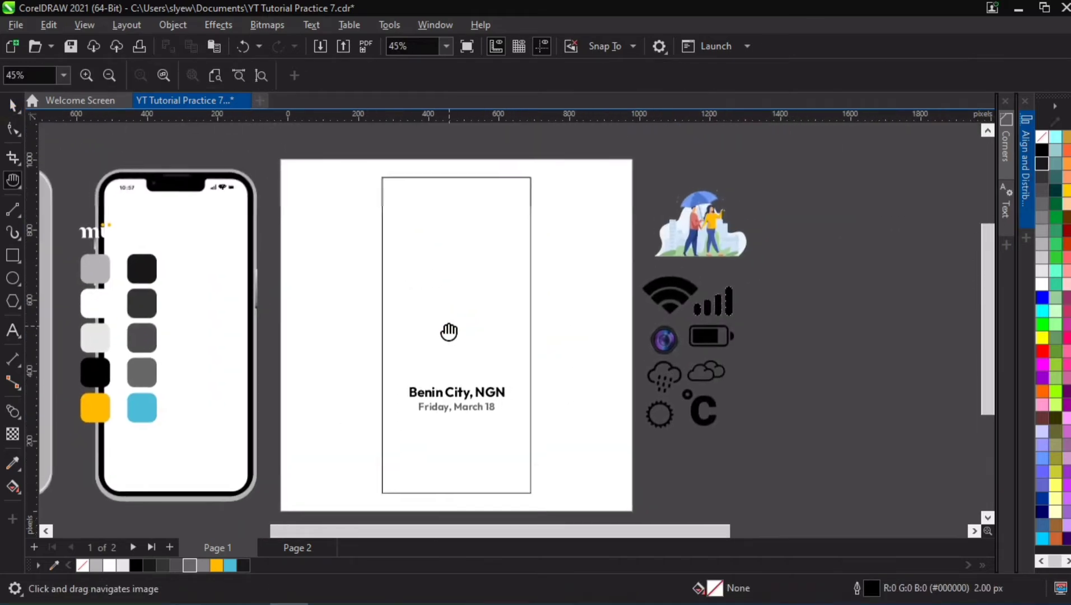
{"action": "key", "text": "space"}
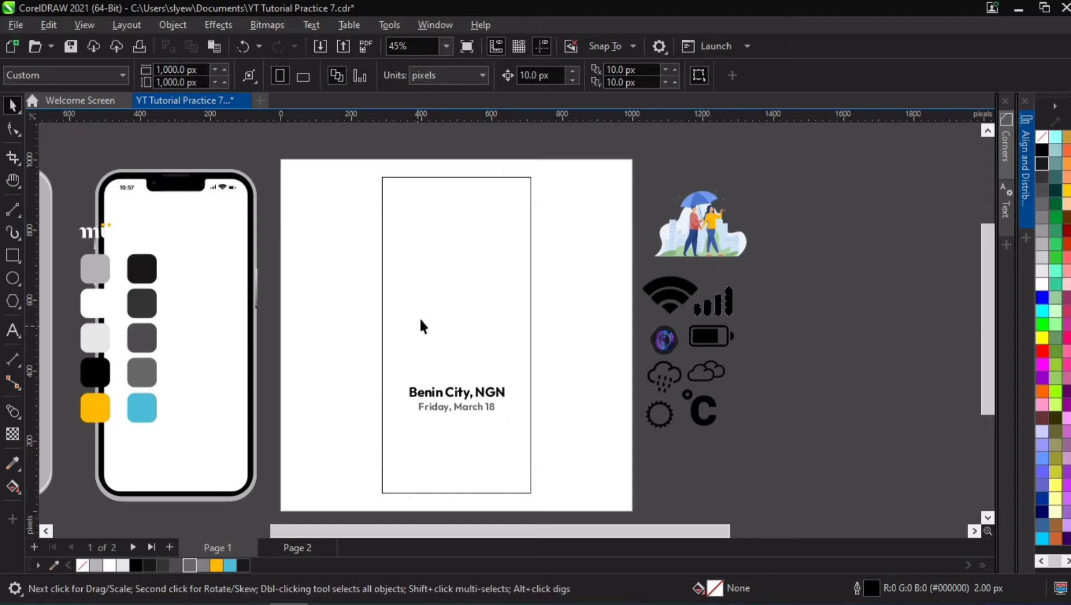
{"action": "left_click_drag", "start_coordinate": [702, 241], "coordinate": [749, 212]}
{"action": "left_click", "coordinate": [464, 301]}
{"action": "left_click_drag", "start_coordinate": [514, 341], "coordinate": [532, 357]}
{"action": "left_click", "coordinate": [496, 224]}
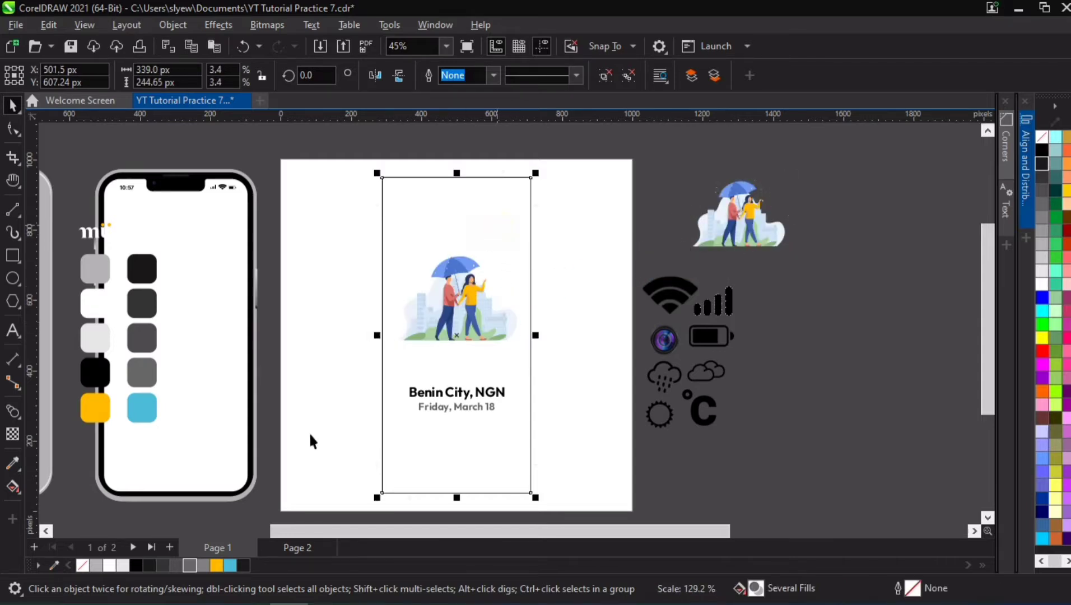
{"action": "left_click", "coordinate": [110, 566]}
{"action": "left_click", "coordinate": [460, 432]}
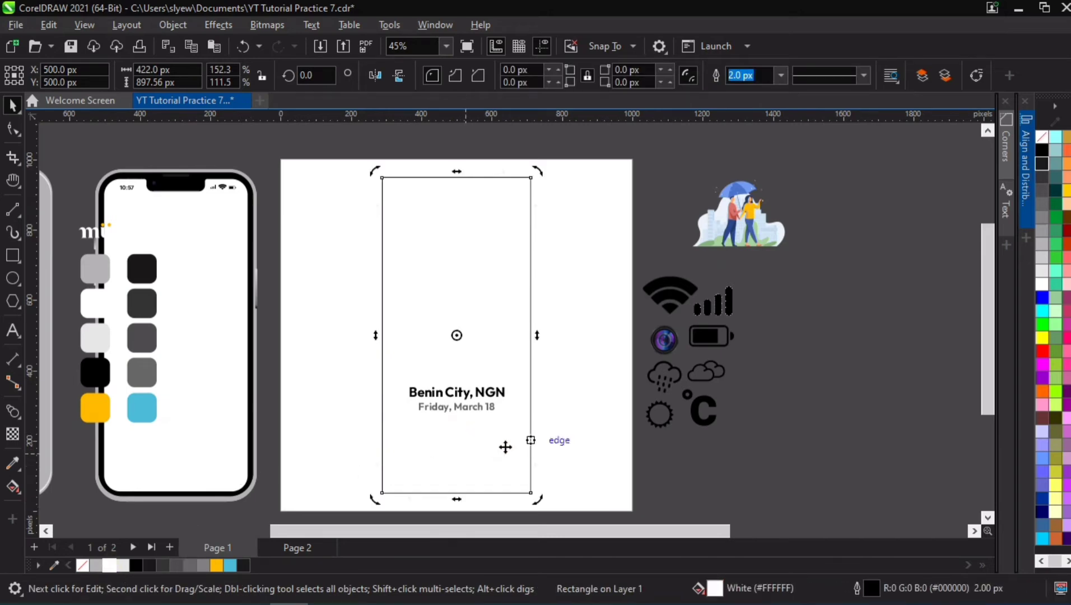
{"action": "key", "text": "ctrl+z"}
Step: Fill the tall outlined rectangle with white and send it behind the illustration and text
{"action": "left_click", "coordinate": [453, 459]}
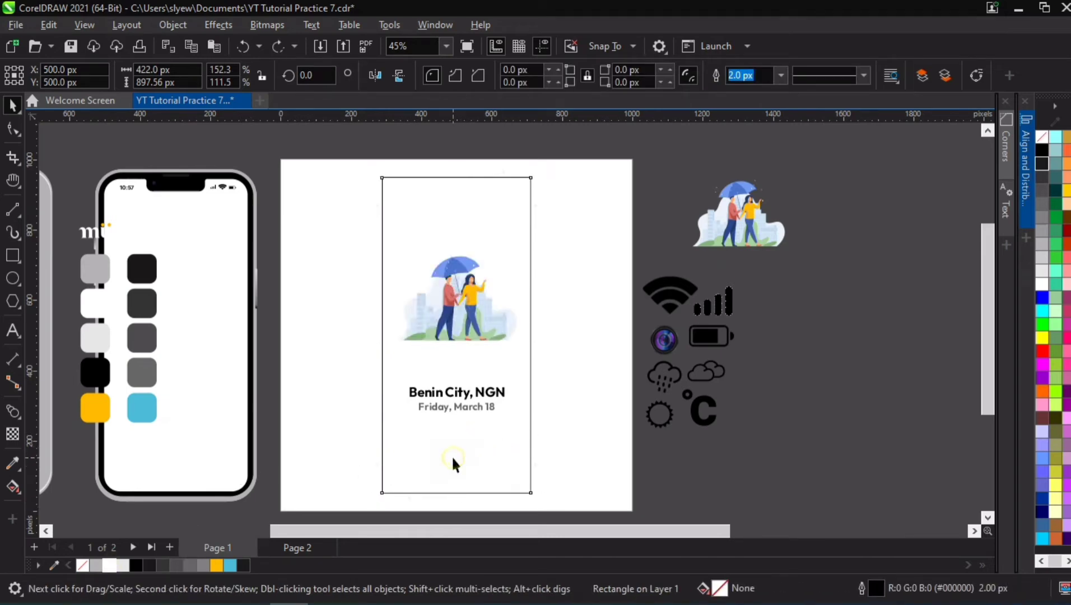
{"action": "left_click", "coordinate": [407, 457]}
{"action": "left_click", "coordinate": [112, 566]}
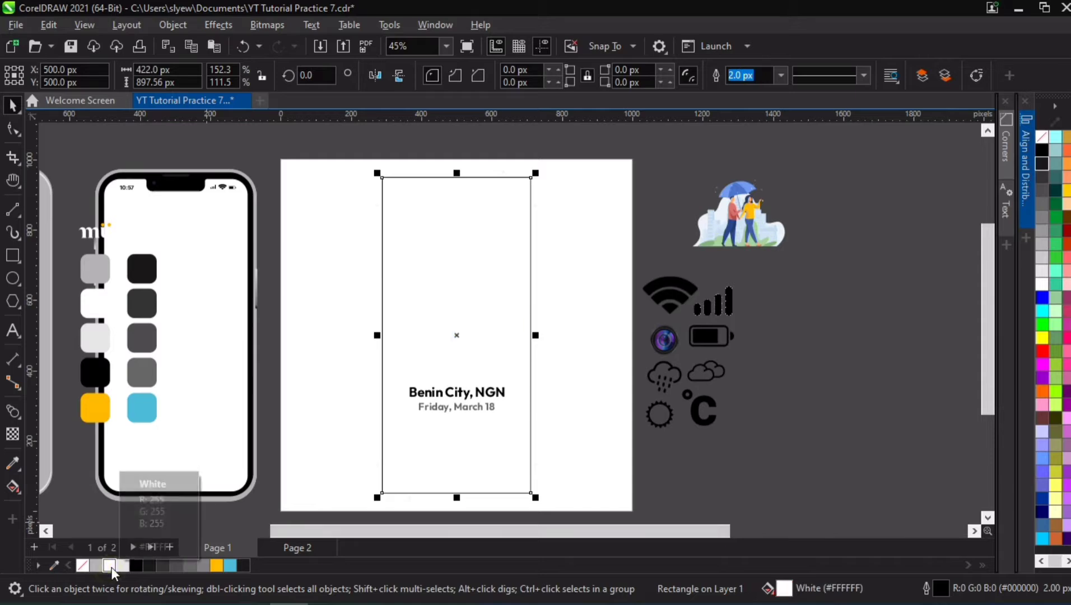
{"action": "key", "text": "shift+Page_Down"}
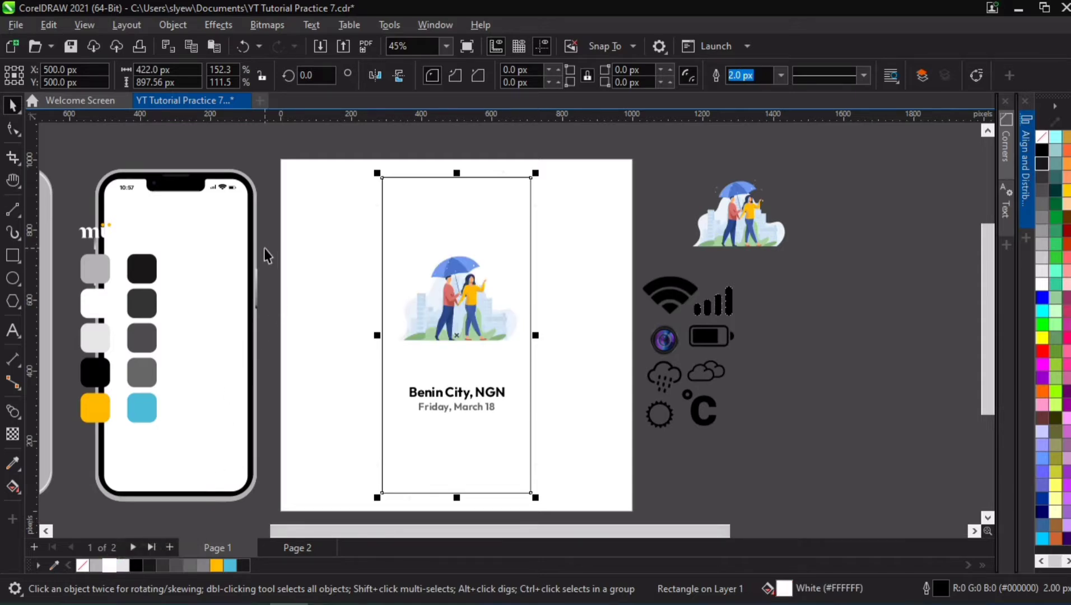
Step: Enlarge the umbrella couple illustration inside the screen to about 371 px wide
{"action": "left_click", "coordinate": [464, 318]}
{"action": "mouse_move", "coordinate": [522, 346]}
{"action": "left_mouse_down"}
{"action": "mouse_move", "coordinate": [536, 366]}
{"action": "mouse_move", "coordinate": [526, 351]}
{"action": "left_mouse_up"}
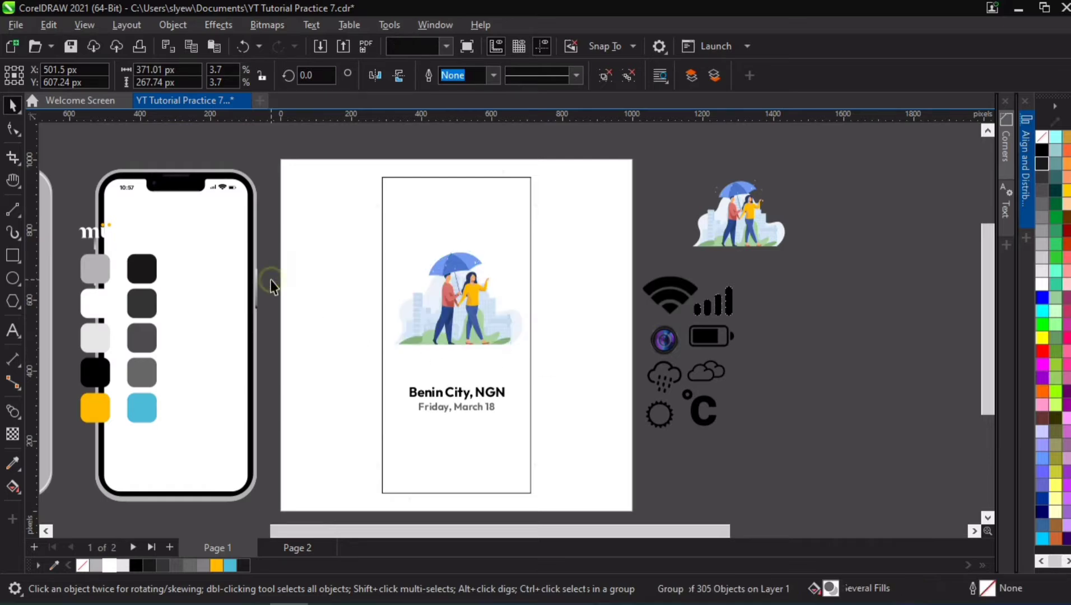
{"action": "left_click", "coordinate": [345, 224]}
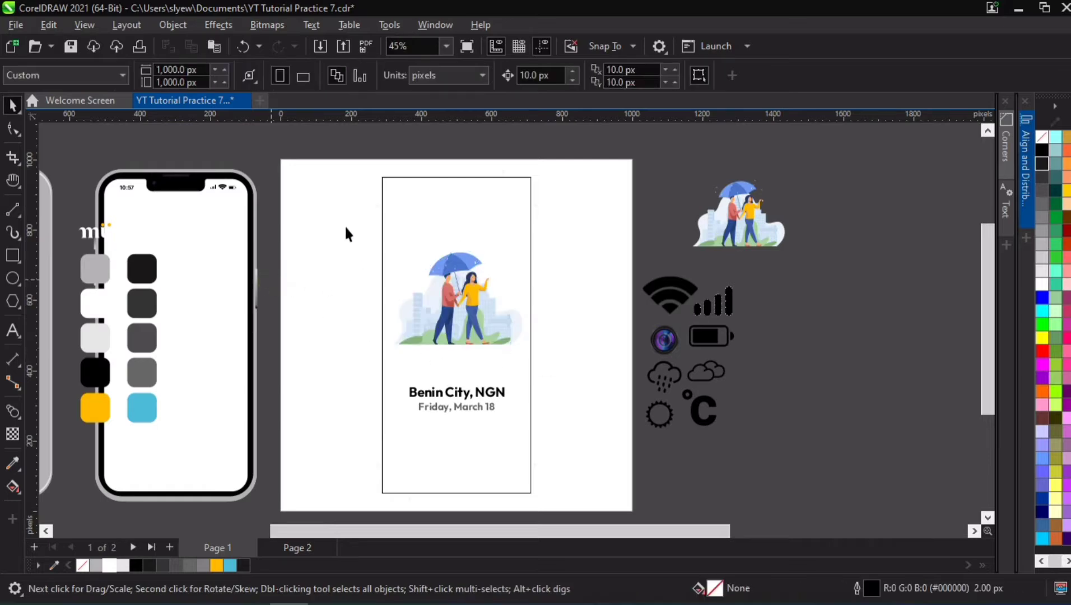
Step: Draw a small rectangle about 54 by 16 px inside the tall rectangle's upper right corner
{"action": "left_click", "coordinate": [13, 255]}
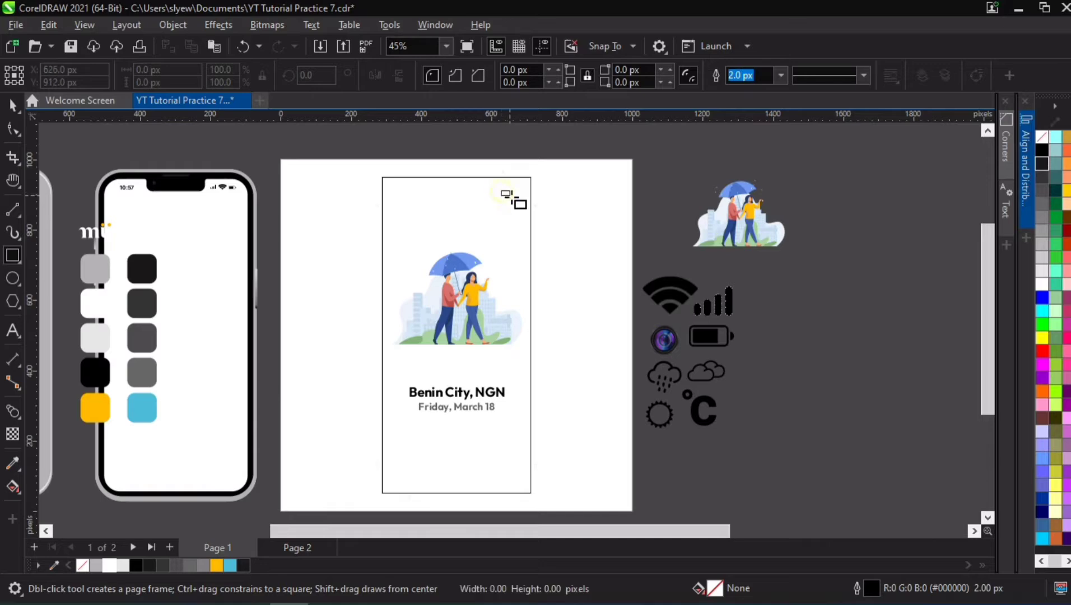
{"action": "left_click_drag", "start_coordinate": [501, 192], "coordinate": [519, 197]}
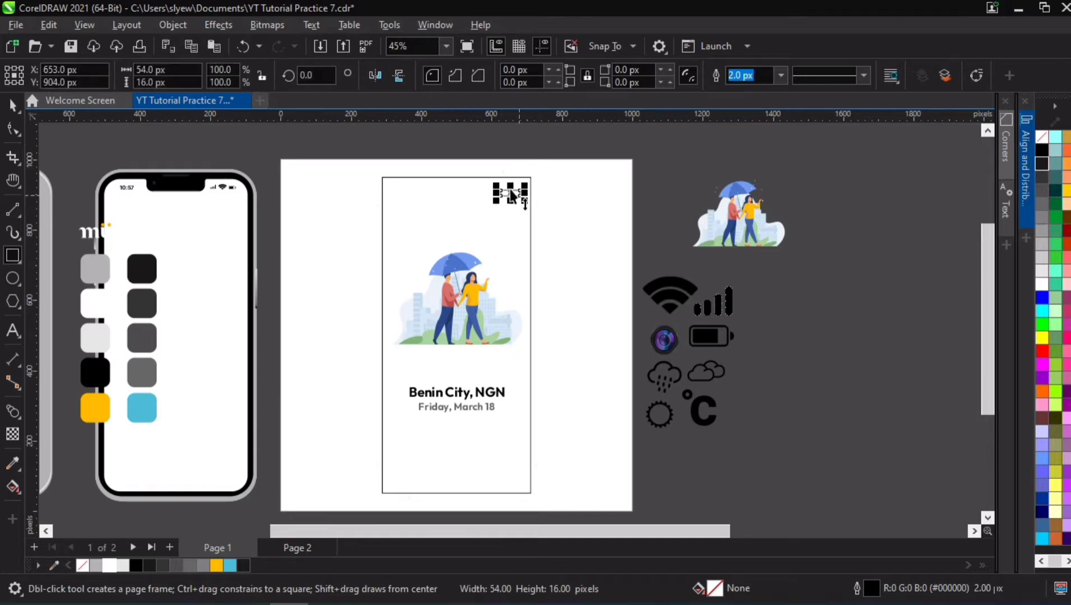
Step: Round all four corners of the small rectangle with an 8 px radius
{"action": "scroll", "coordinate": [509, 197], "scroll_direction": "up", "scroll_amount": 5}
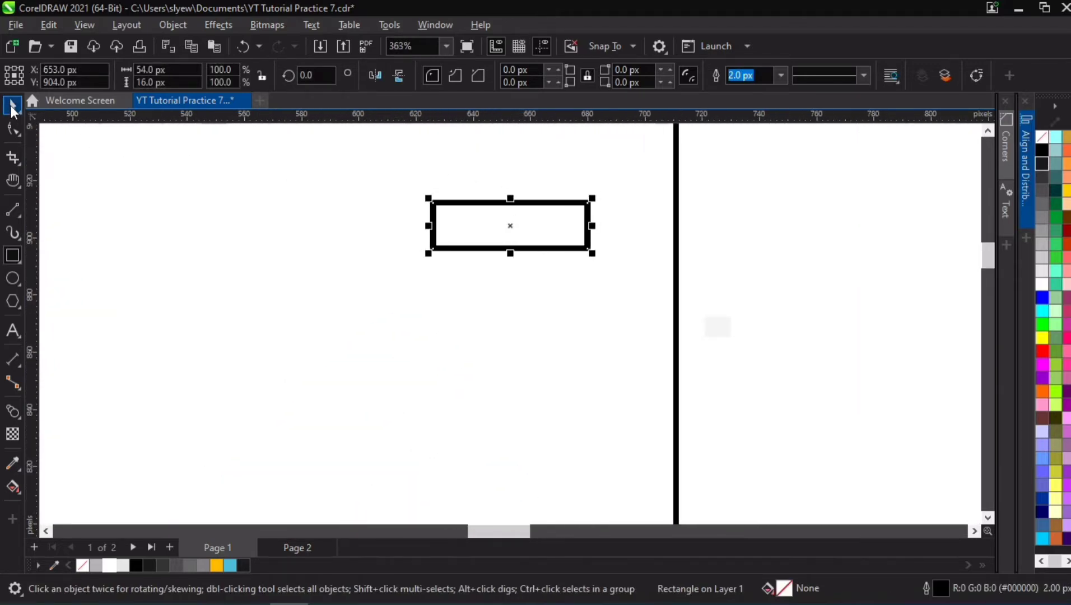
{"action": "left_click", "coordinate": [13, 128]}
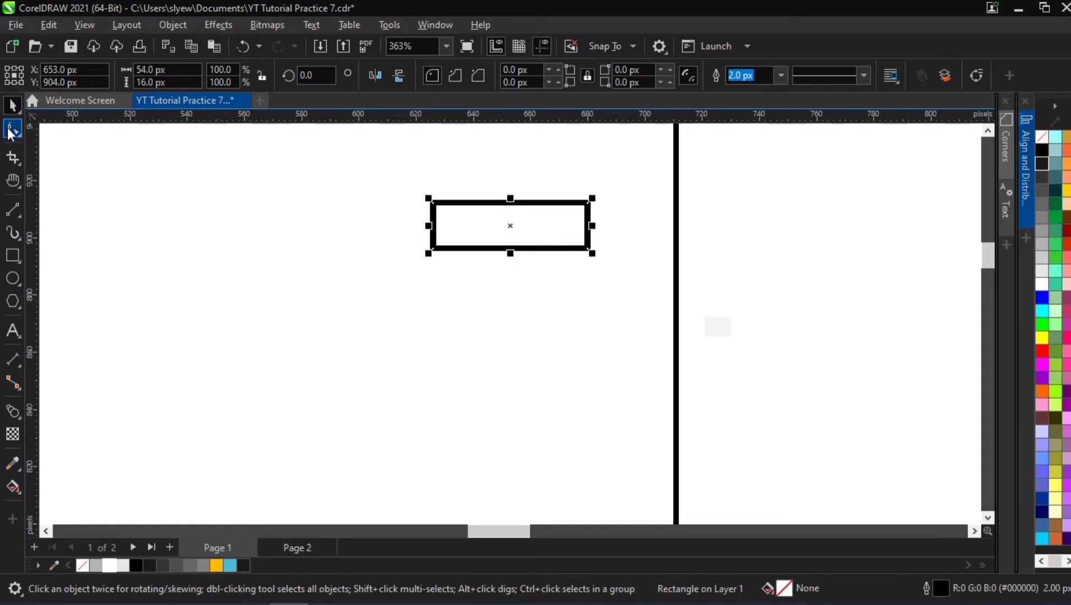
{"action": "left_click_drag", "start_coordinate": [434, 203], "coordinate": [457, 203]}
{"action": "left_click", "coordinate": [10, 106]}
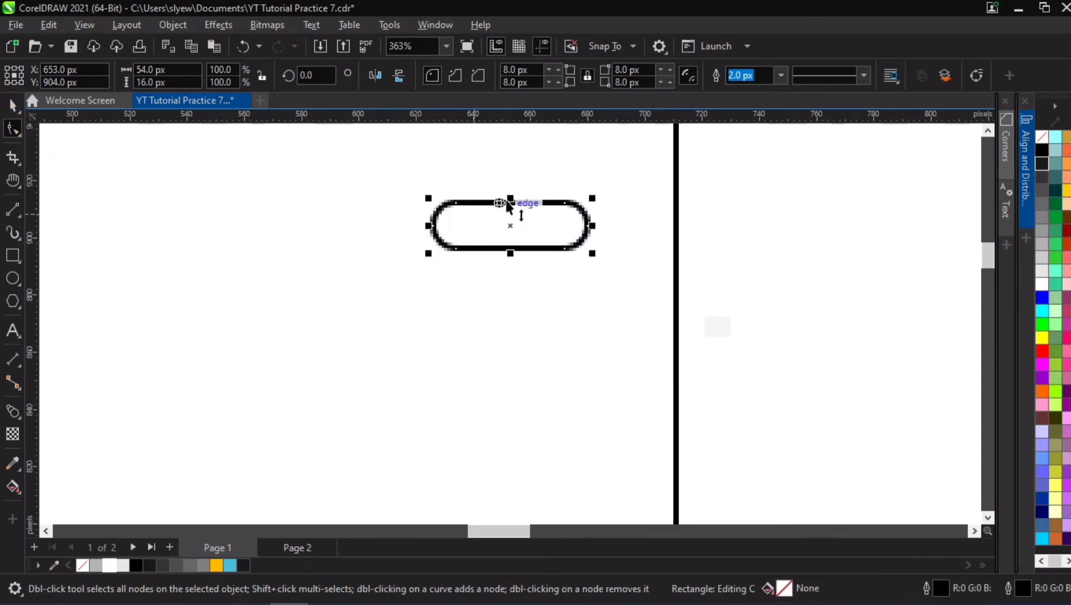
Step: Flatten the rounded rectangle to 8 px high and copy it twice below itself to form three evenly stacked bars
{"action": "left_click_drag", "start_coordinate": [516, 196], "coordinate": [498, 266]}
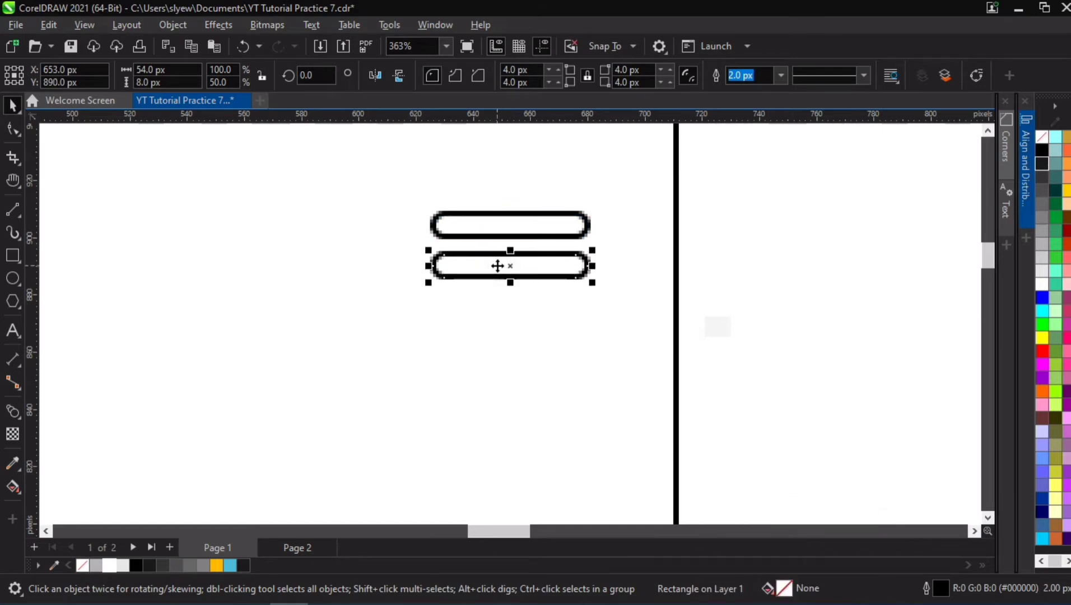
{"action": "key", "text": "ctrl+r"}
Step: Fill the three stacked bars with the light blue #4DBBD7 and remove their outlines
{"action": "left_click", "coordinate": [519, 265]}
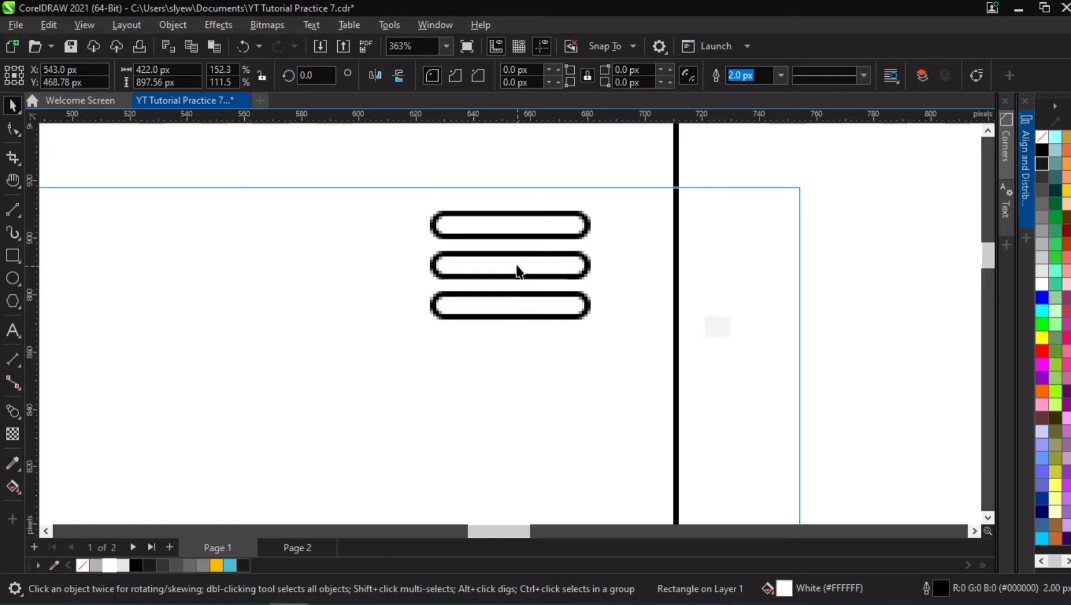
{"action": "left_click_drag", "start_coordinate": [516, 265], "coordinate": [850, 188]}
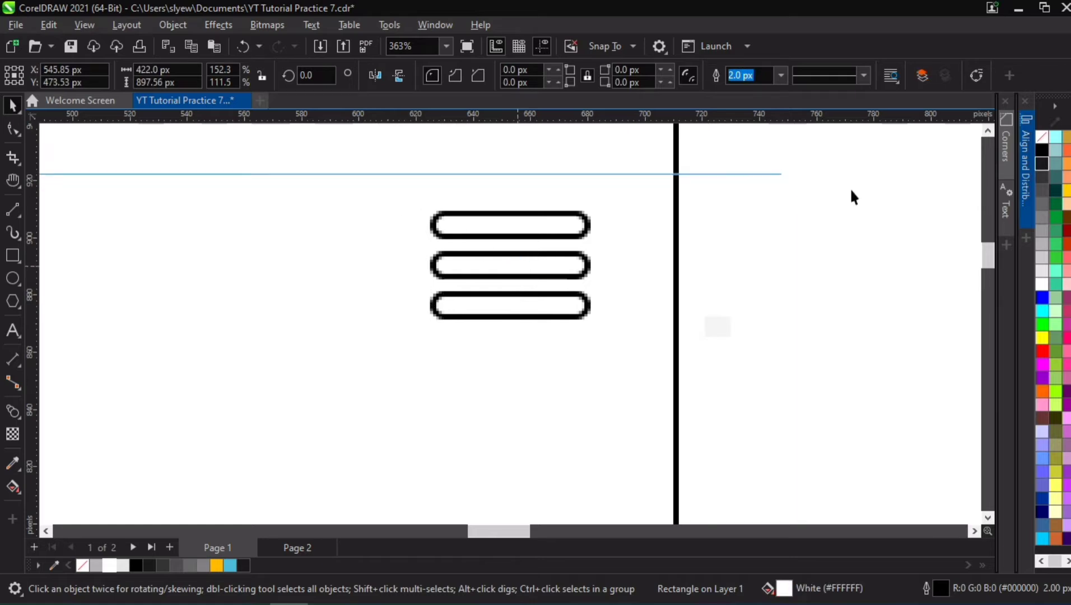
{"action": "left_click", "coordinate": [230, 566]}
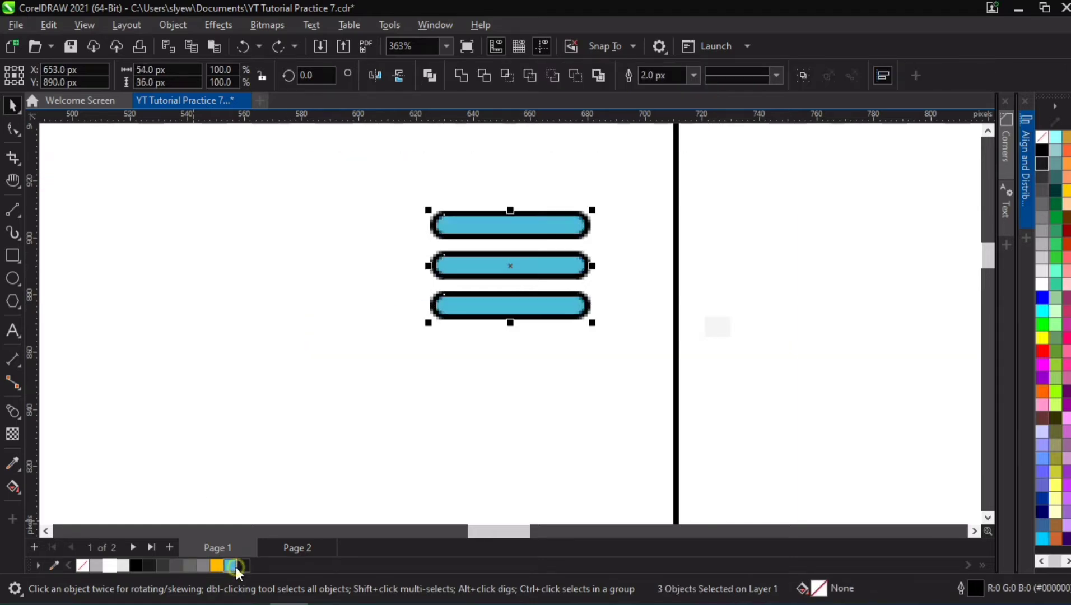
{"action": "right_click", "coordinate": [83, 565]}
{"action": "left_click", "coordinate": [168, 354]}
{"action": "left_click", "coordinate": [220, 235]}
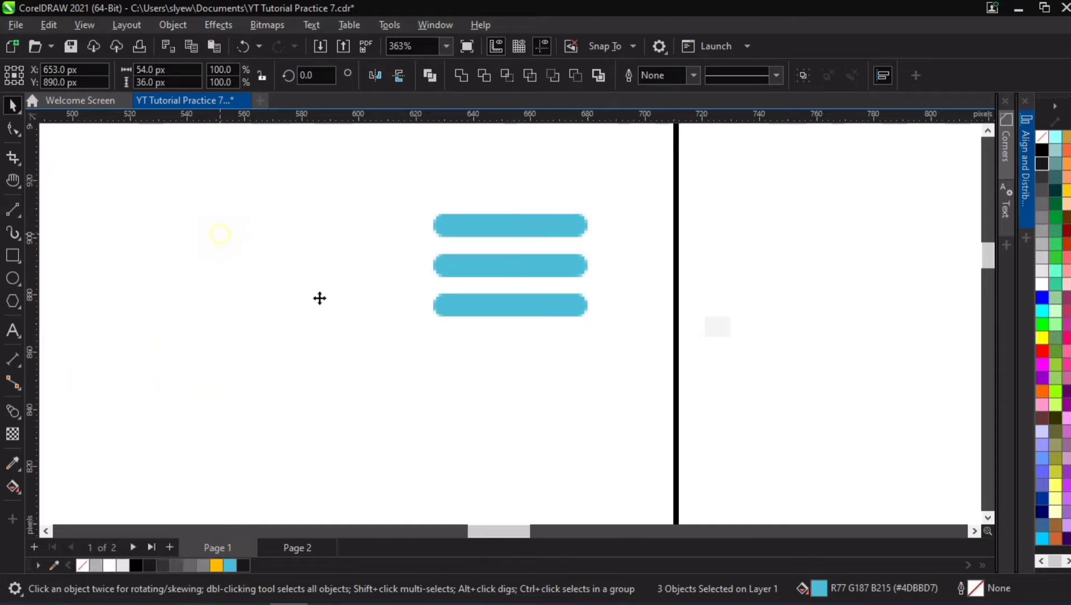
Step: Narrow the three-bar menu icon and scale it down to about 38 by 27 px
{"action": "left_click", "coordinate": [532, 225]}
{"action": "left_click", "coordinate": [528, 300], "text": "shift"}
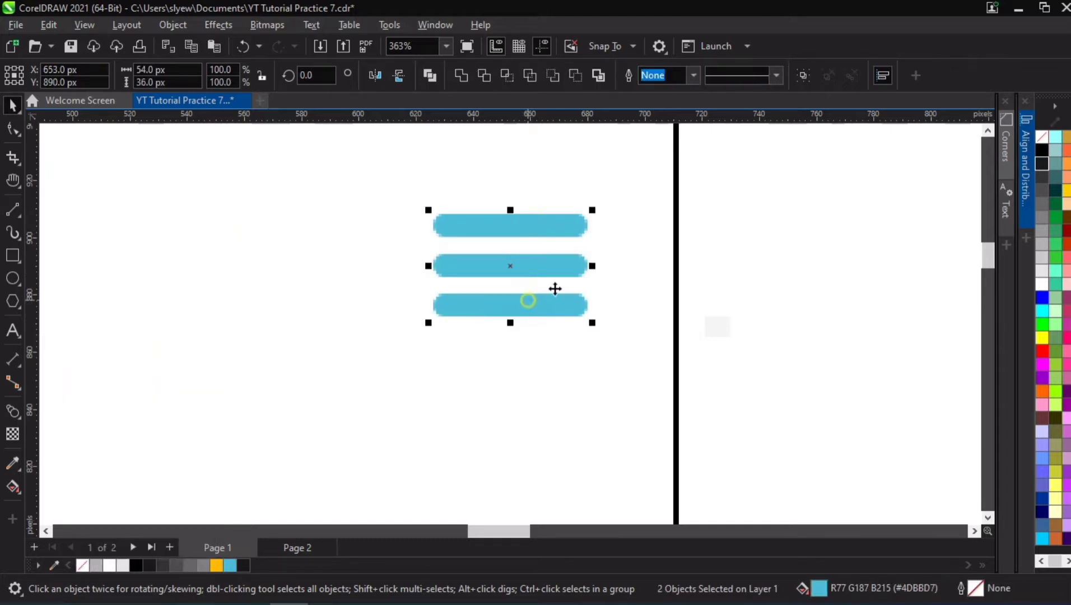
{"action": "left_click_drag", "start_coordinate": [591, 264], "coordinate": [575, 266]}
{"action": "scroll", "coordinate": [352, 343], "scroll_direction": "down", "scroll_amount": 5}
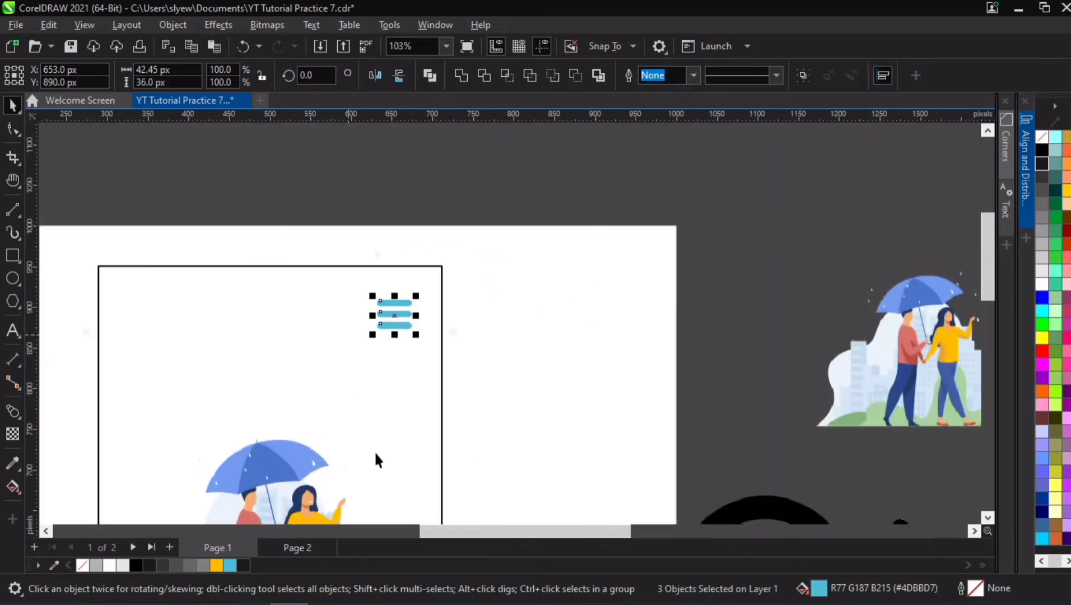
{"action": "scroll", "coordinate": [387, 325], "scroll_direction": "up", "scroll_amount": 3}
{"action": "left_click_drag", "start_coordinate": [437, 286], "coordinate": [433, 306]}
{"action": "scroll", "coordinate": [398, 298], "scroll_direction": "up", "scroll_amount": 4}
{"action": "scroll", "coordinate": [407, 351], "scroll_direction": "down", "scroll_amount": 3}
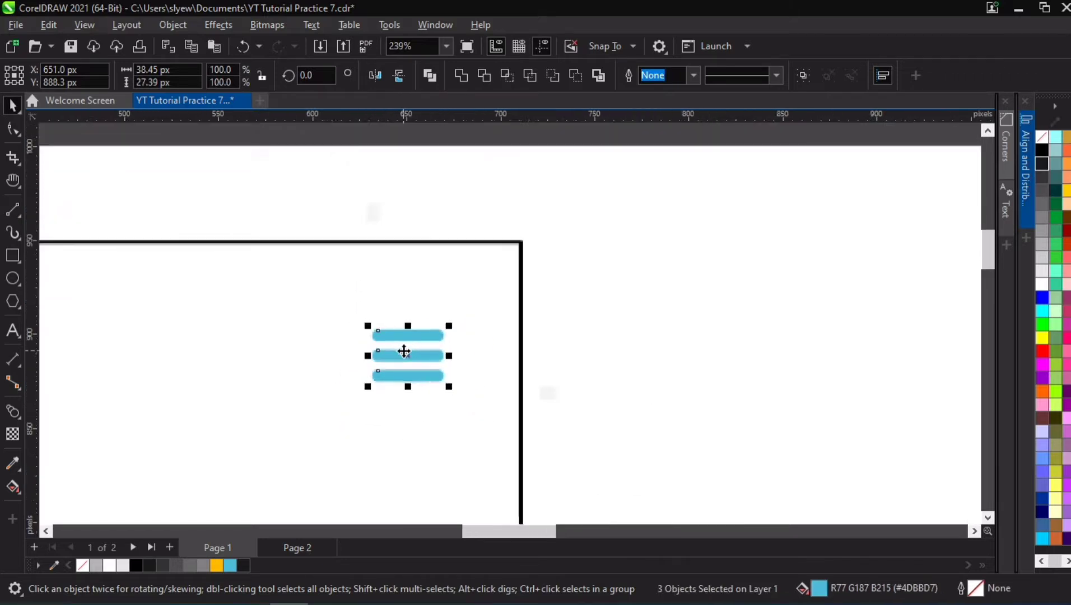
{"action": "scroll", "coordinate": [404, 351], "scroll_direction": "down", "scroll_amount": 2}
Step: Draw a circle 378 px in diameter and centre it on the page
{"action": "key", "text": "h"}
{"action": "left_click_drag", "start_coordinate": [336, 440], "coordinate": [481, 304]}
{"action": "scroll", "coordinate": [480, 304], "scroll_direction": "down", "scroll_amount": 2}
{"action": "scroll", "coordinate": [478, 369], "scroll_direction": "down", "scroll_amount": 4}
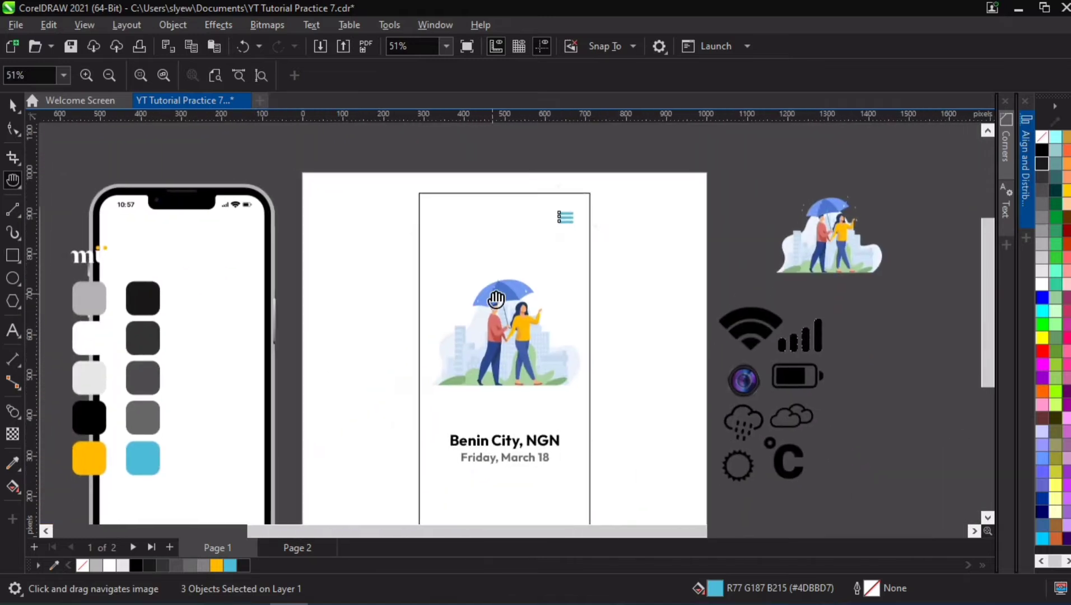
{"action": "key", "text": "space"}
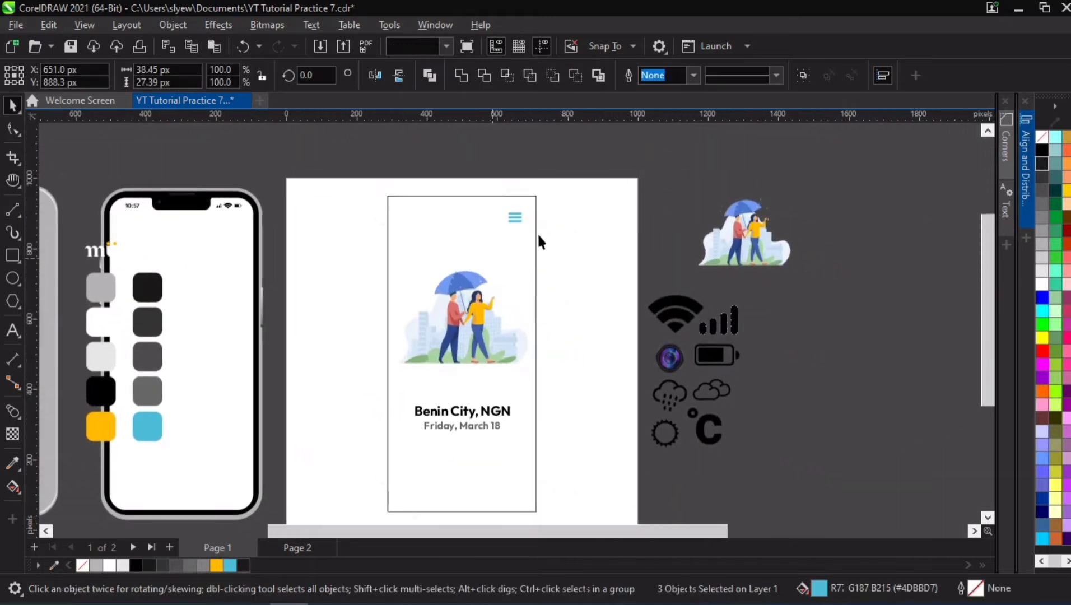
{"action": "key", "text": "Escape"}
{"action": "left_click", "coordinate": [422, 238]}
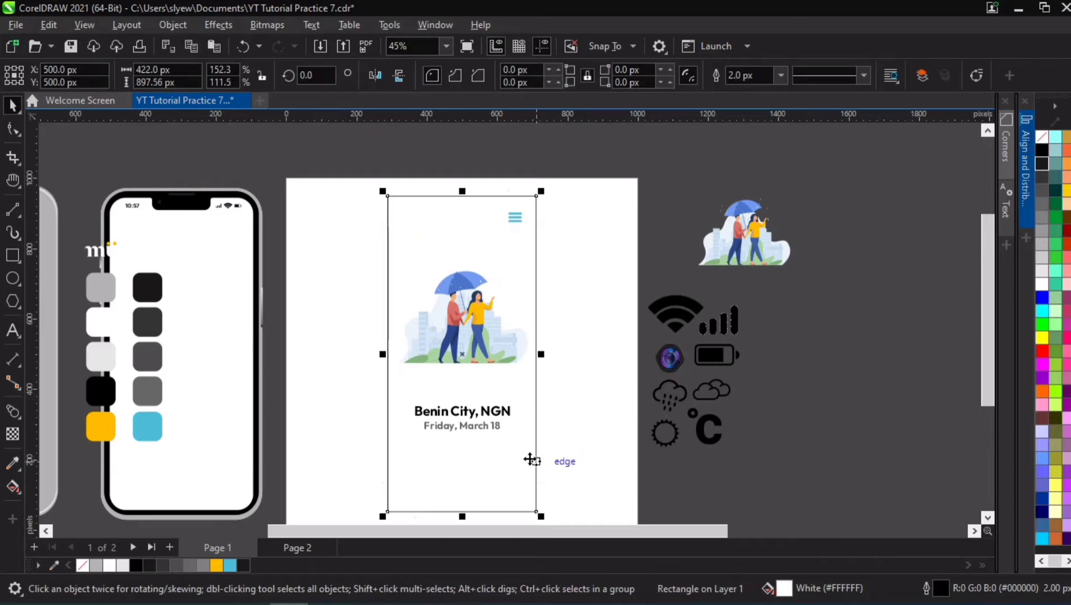
{"action": "key", "text": "space"}
{"action": "left_click_drag", "start_coordinate": [529, 458], "coordinate": [527, 320]}
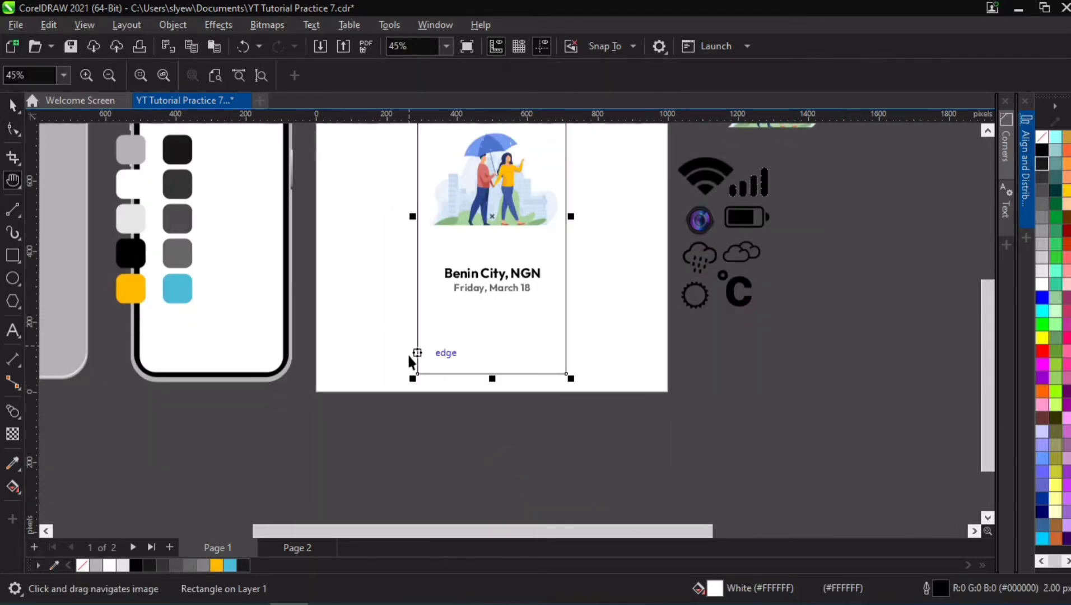
{"action": "key", "text": "space"}
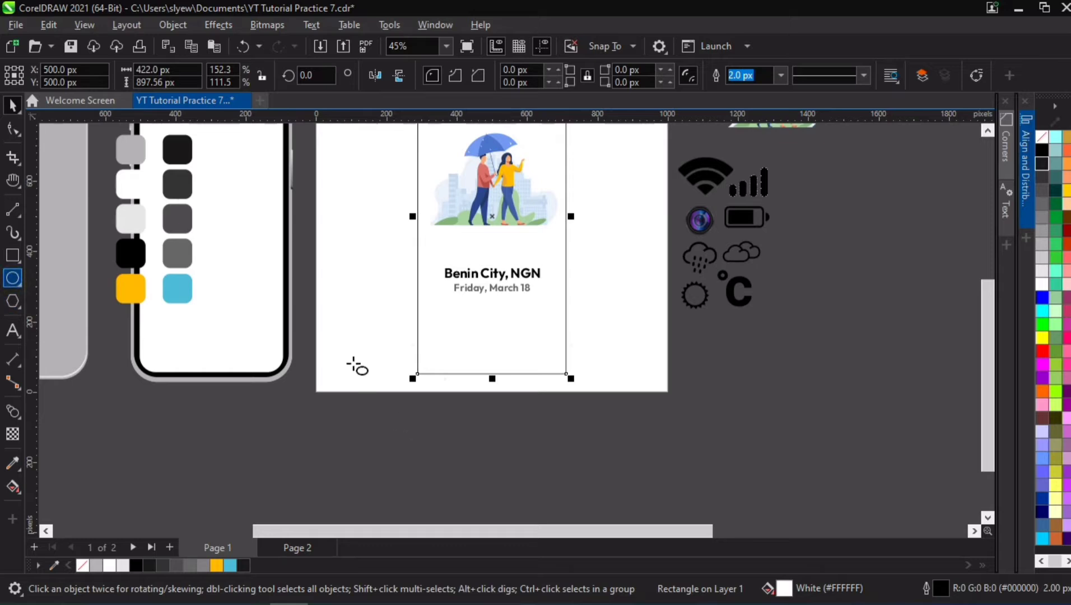
{"action": "left_click", "coordinate": [330, 322]}
{"action": "left_click_drag", "start_coordinate": [384, 374], "coordinate": [463, 440]}
{"action": "key", "text": "p"}
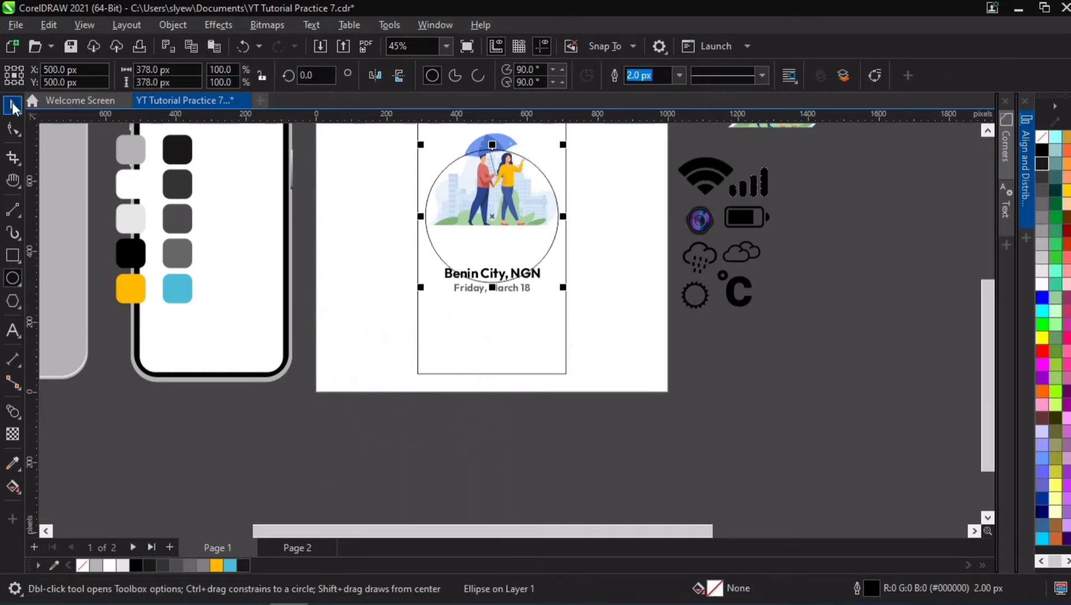
Step: Move the circle down so its centre sits on the tall rectangle's lower edge and enlarge it to 424 px
{"action": "left_click_drag", "start_coordinate": [506, 200], "coordinate": [485, 399]}
{"action": "key", "text": "ctrl+z"}
{"action": "left_click", "coordinate": [464, 266]}
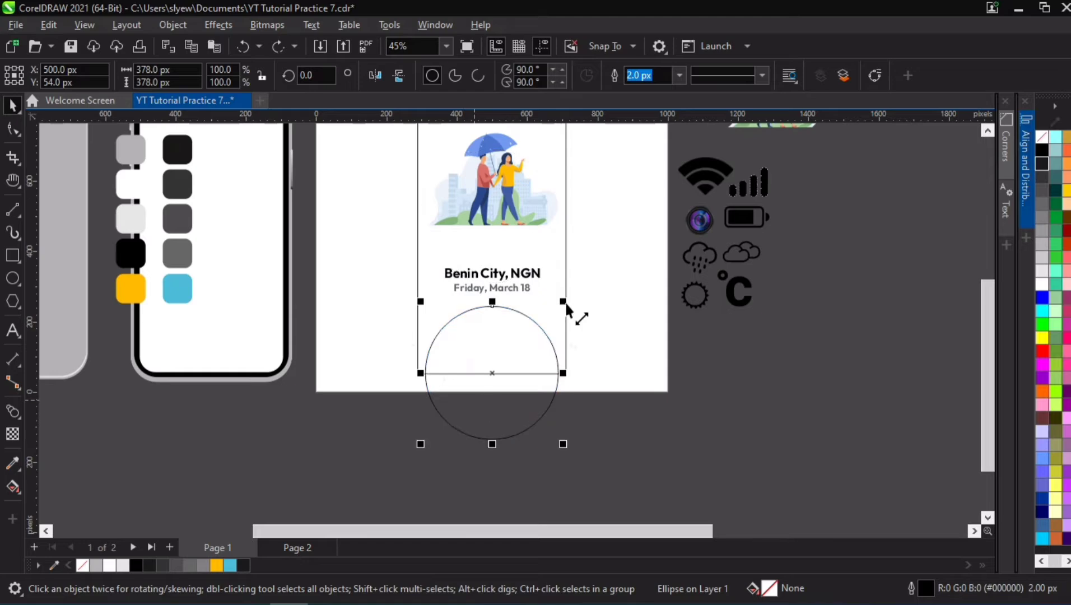
{"action": "left_click_drag", "start_coordinate": [563, 302], "coordinate": [598, 295]}
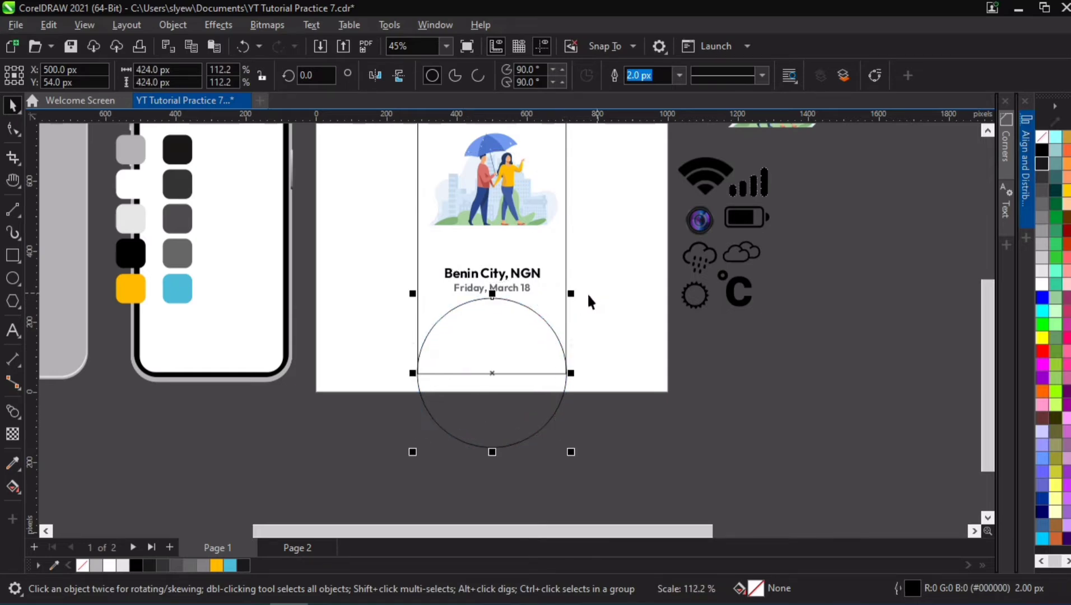
Step: Fill the circle with the yellow-orange #FFB900 and remove its outline
{"action": "left_click", "coordinate": [216, 565]}
{"action": "right_click", "coordinate": [84, 564]}
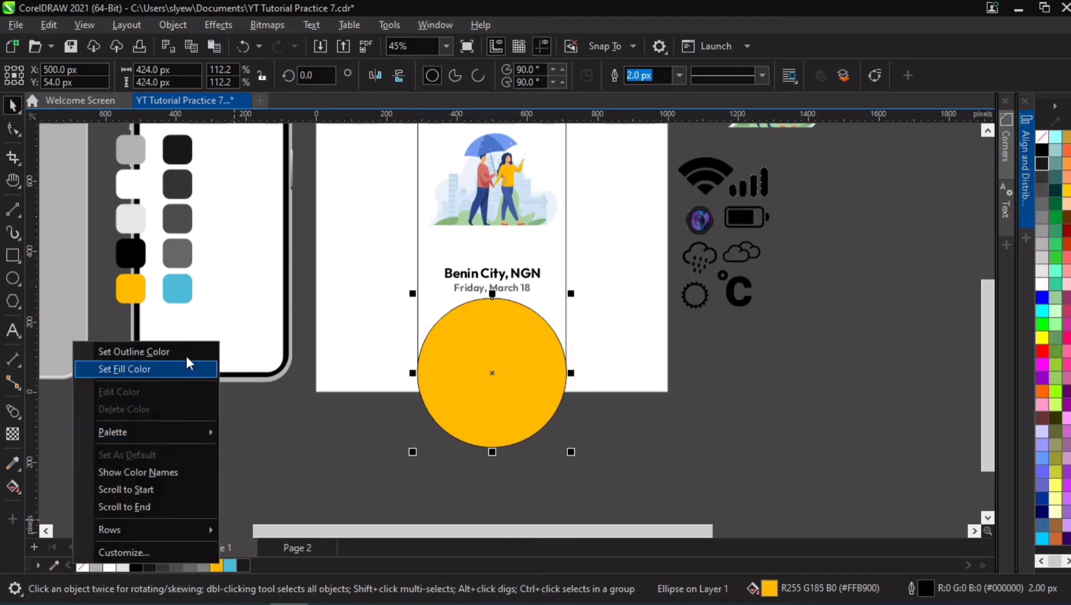
{"action": "left_click", "coordinate": [168, 350]}
{"action": "left_click", "coordinate": [458, 255]}
Step: Copy the city and date text into the circle's upper part and replace its wording with "BEAUTIFUL DAY"
{"action": "scroll", "coordinate": [507, 279], "scroll_direction": "up", "scroll_amount": 2}
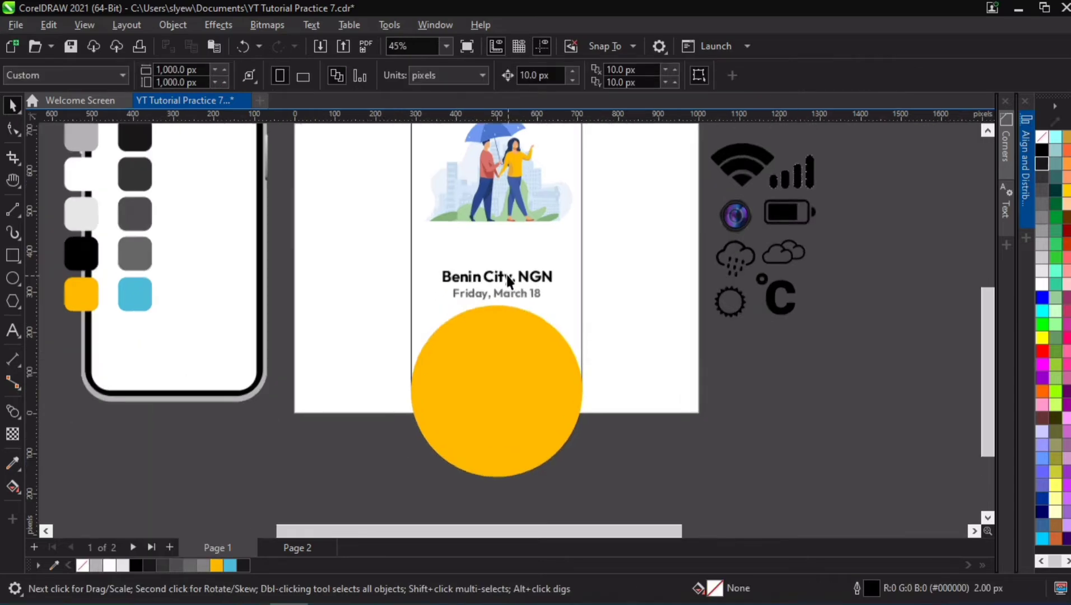
{"action": "left_click_drag", "start_coordinate": [502, 277], "coordinate": [501, 364]}
{"action": "double_click", "coordinate": [500, 364]}
{"action": "key", "text": "ctrl+a"}
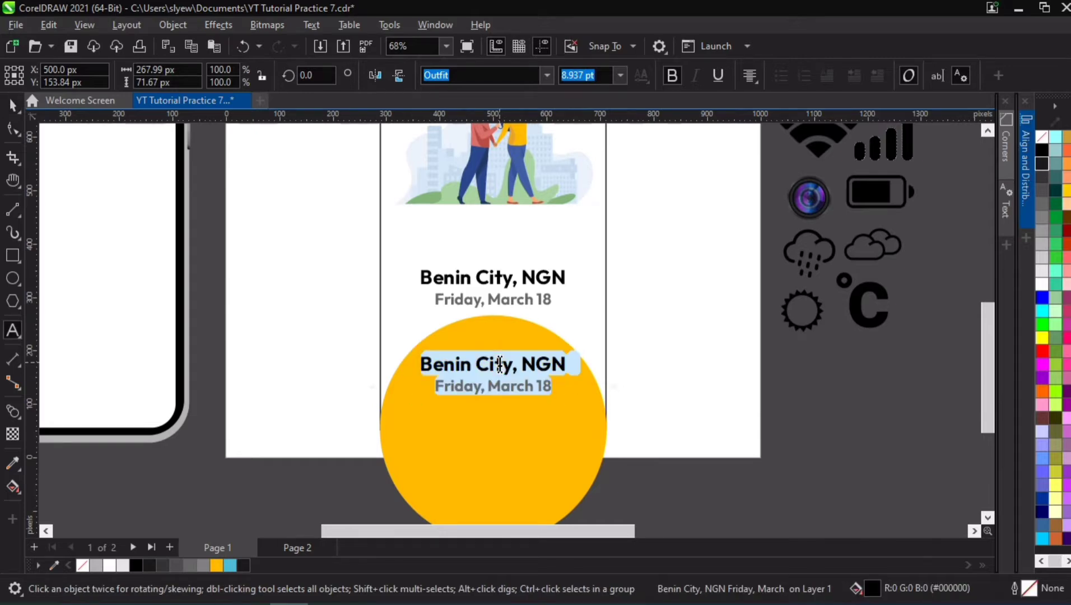
{"action": "type", "text": "BEAUTIFU:"}
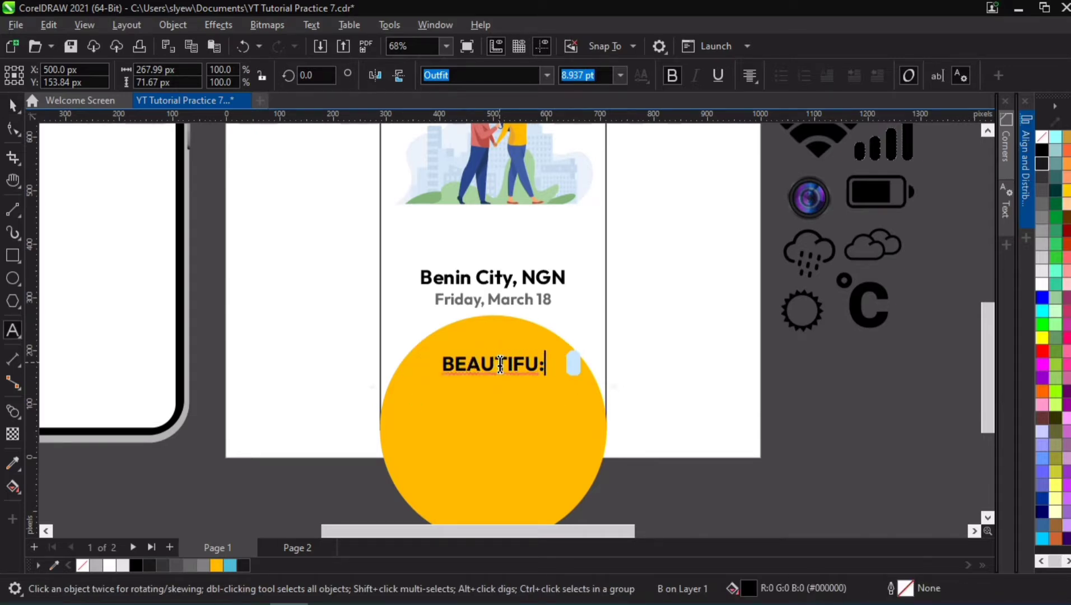
{"action": "key", "text": "BackSpace"}
{"action": "type", "text": "L DAY"}
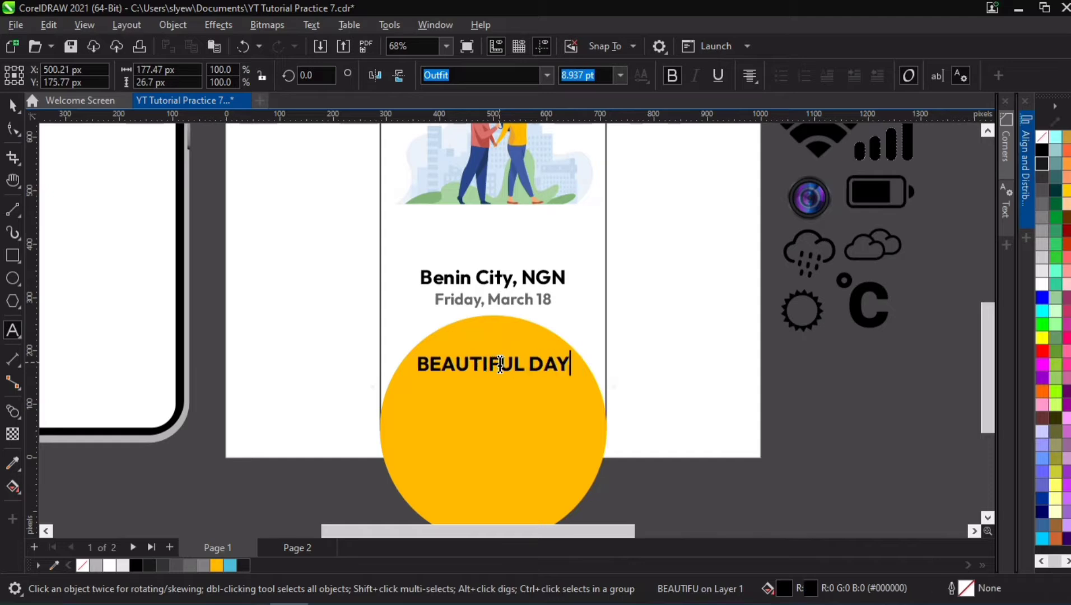
{"action": "key", "text": "Escape"}
Step: Colour the "BEAUTIFUL DAY" text white and shrink it to about 154 px wide
{"action": "left_click", "coordinate": [14, 111]}
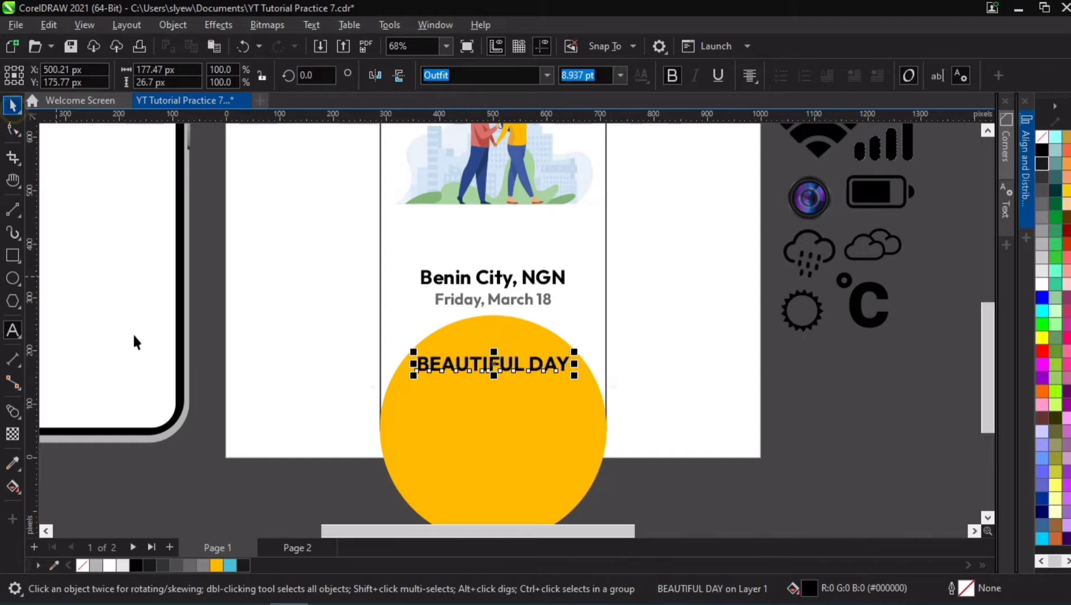
{"action": "left_click", "coordinate": [123, 565]}
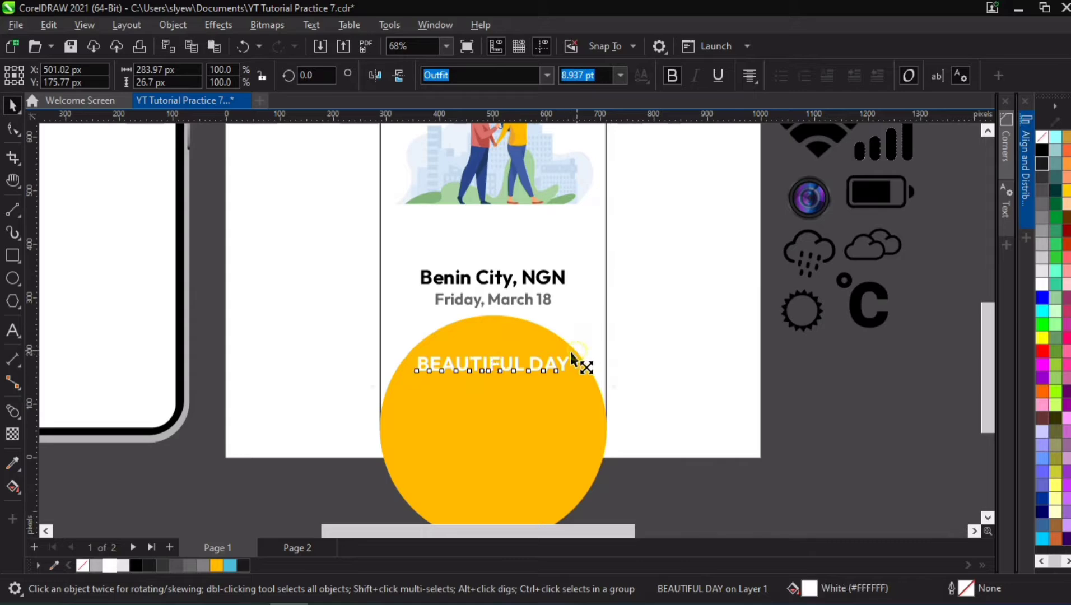
{"action": "mouse_move", "coordinate": [575, 353]}
{"action": "left_mouse_down"}
{"action": "mouse_move", "coordinate": [574, 363]}
{"action": "mouse_move", "coordinate": [566, 354]}
{"action": "left_mouse_up"}
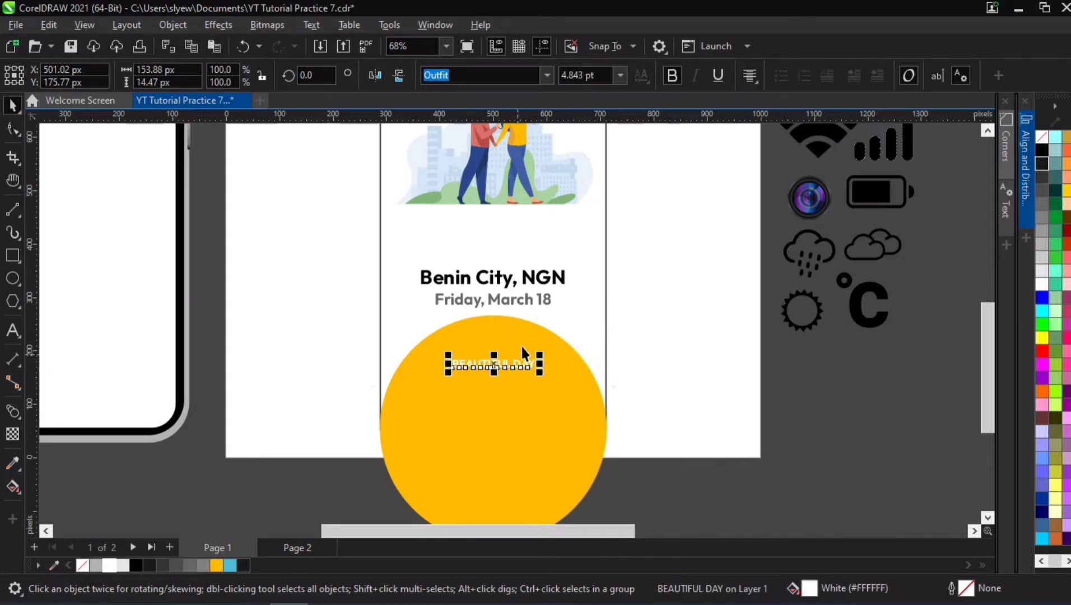
Step: Align the "BEAUTIFUL DAY" text horizontally to the centre of the tall rectangle
{"action": "left_click", "coordinate": [577, 296], "text": "shift"}
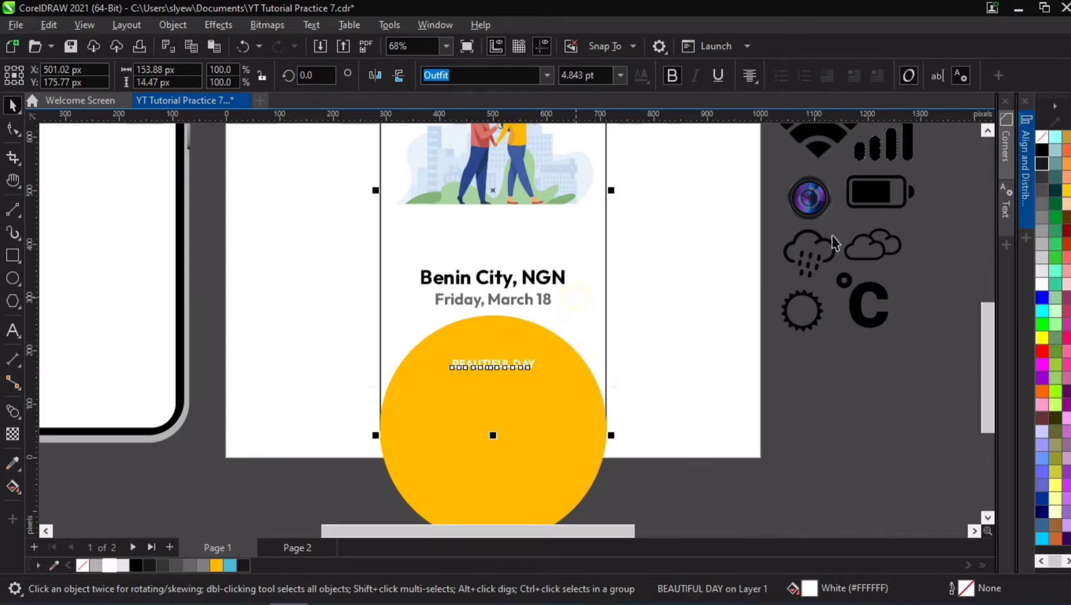
{"action": "left_click", "coordinate": [1028, 183]}
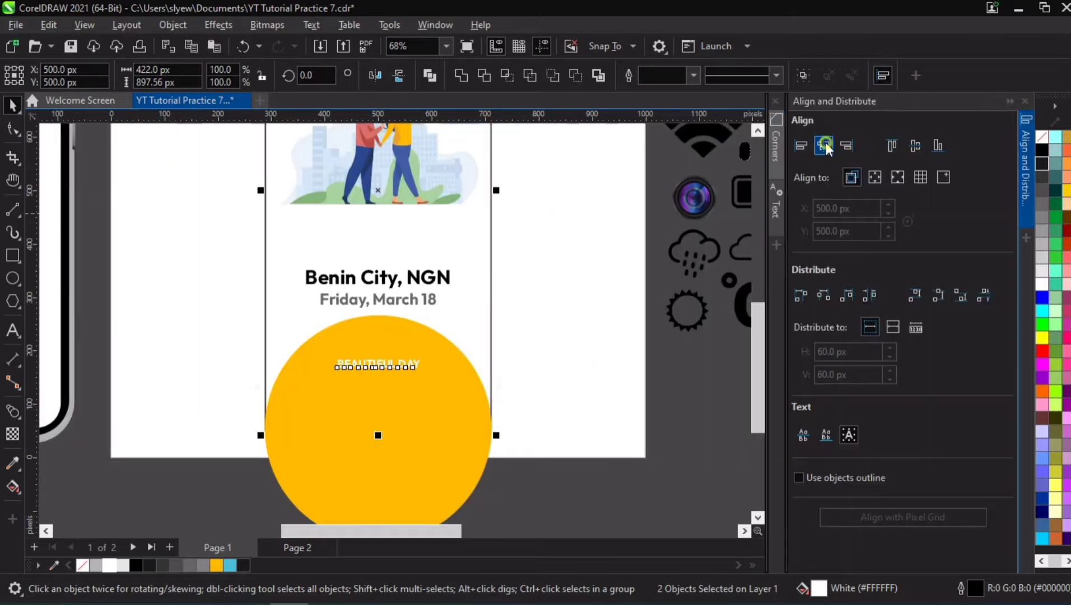
{"action": "left_click", "coordinate": [825, 142]}
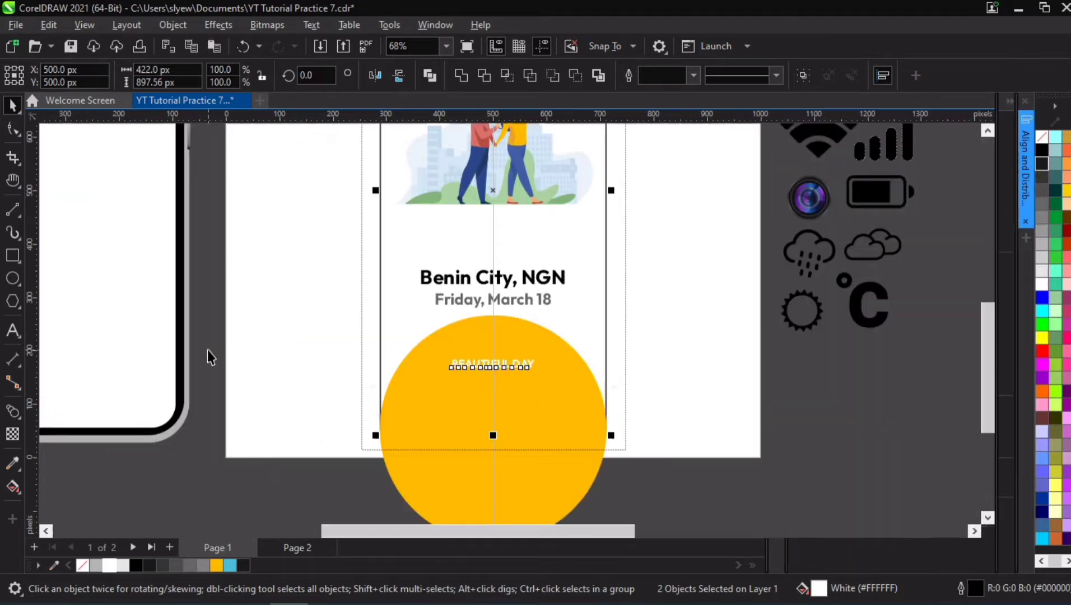
{"action": "left_click", "coordinate": [205, 356]}
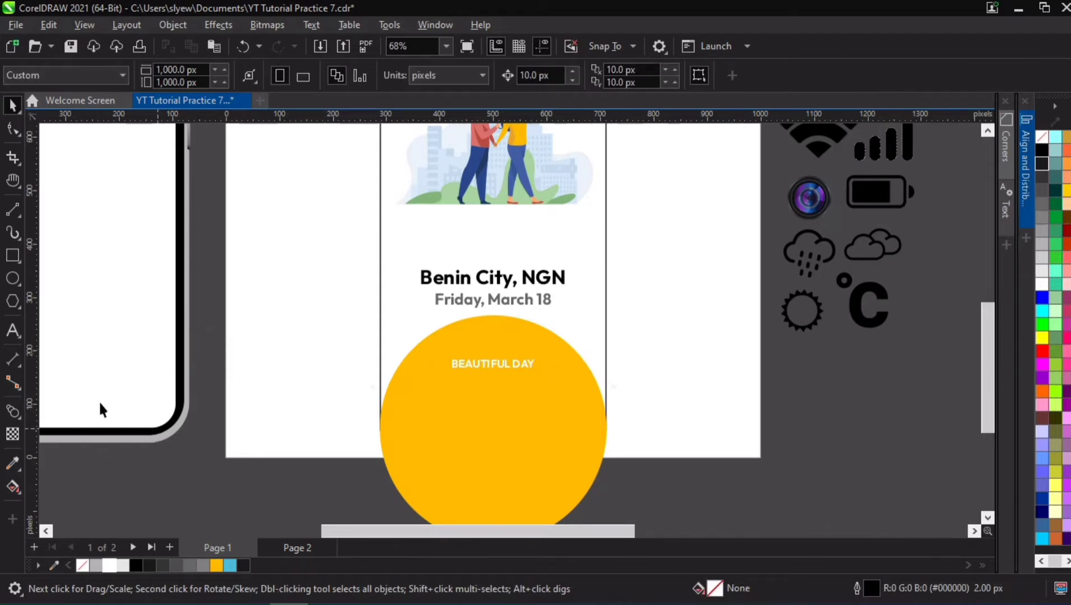
Step: PowerClip the yellow circle and the "BEAUTIFUL DAY" text inside the tall screen rectangle
{"action": "key", "text": "h"}
{"action": "left_click_drag", "start_coordinate": [281, 440], "coordinate": [306, 423]}
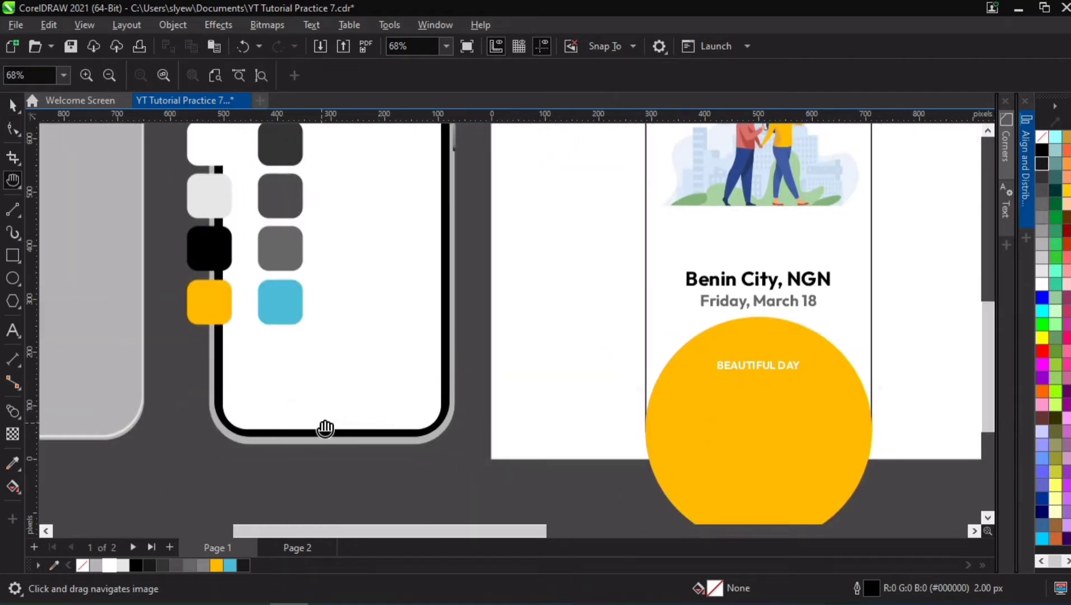
{"action": "key", "text": "space"}
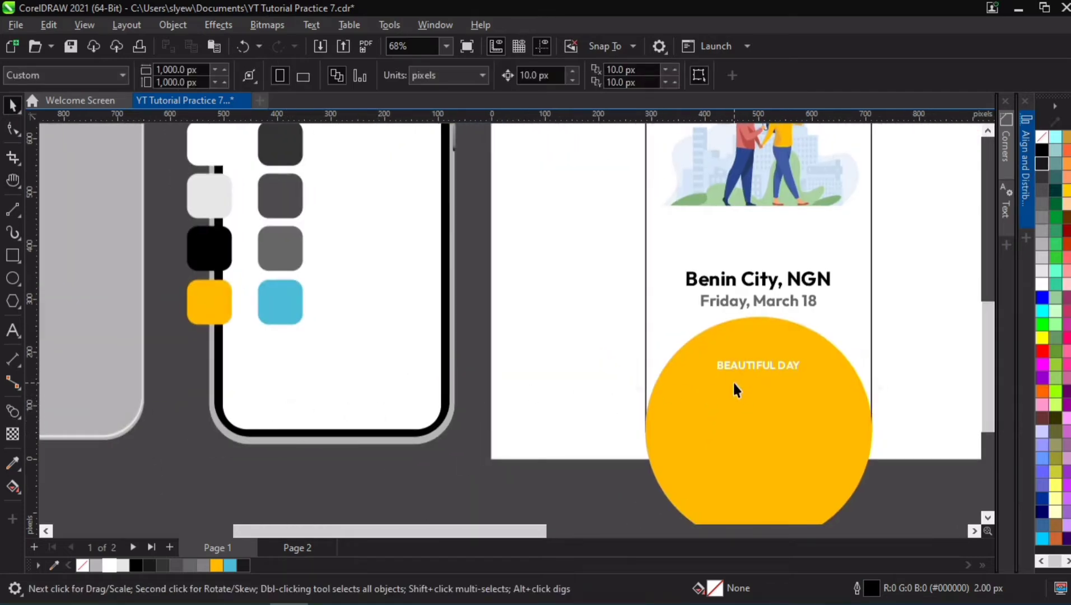
{"action": "key", "text": "space"}
{"action": "left_click_drag", "start_coordinate": [739, 407], "coordinate": [585, 376]}
{"action": "key", "text": "space"}
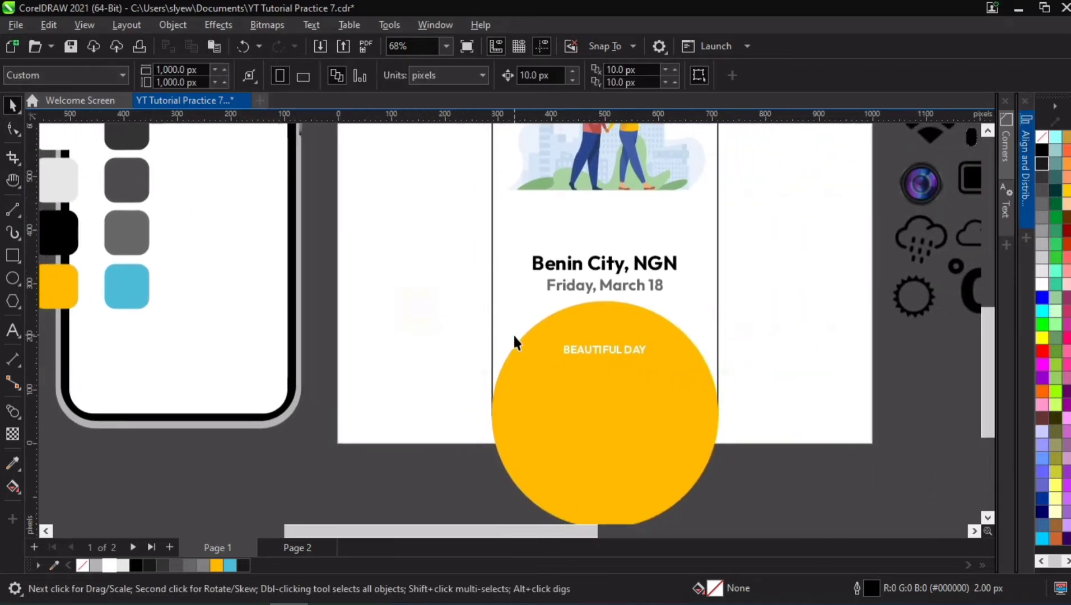
{"action": "left_click", "coordinate": [607, 349]}
{"action": "left_click", "coordinate": [627, 402], "text": "shift"}
{"action": "right_click", "coordinate": [693, 397]}
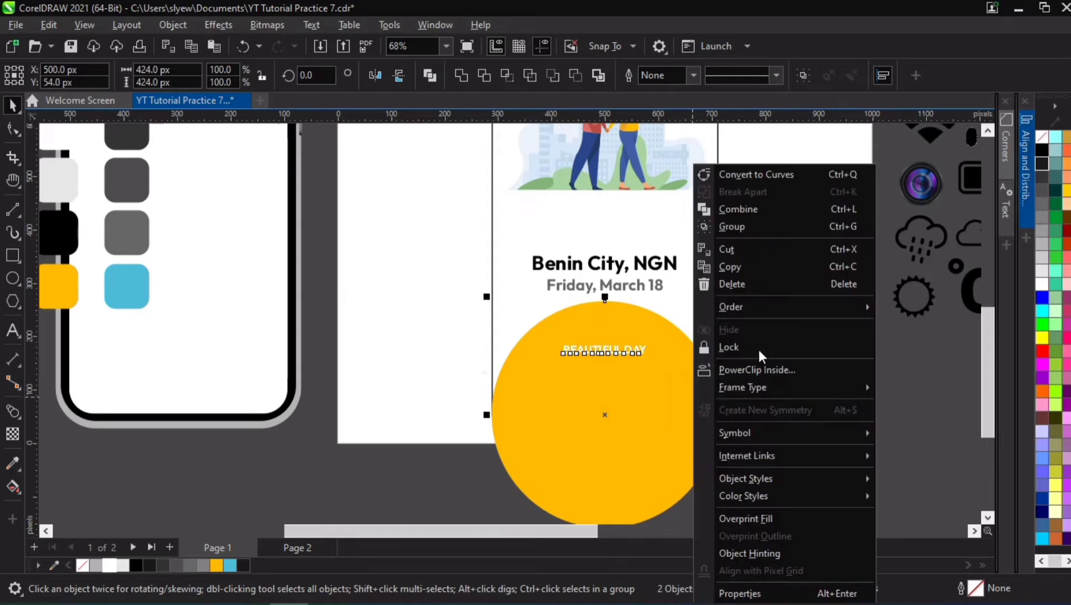
{"action": "left_click", "coordinate": [753, 368]}
{"action": "left_click", "coordinate": [497, 335]}
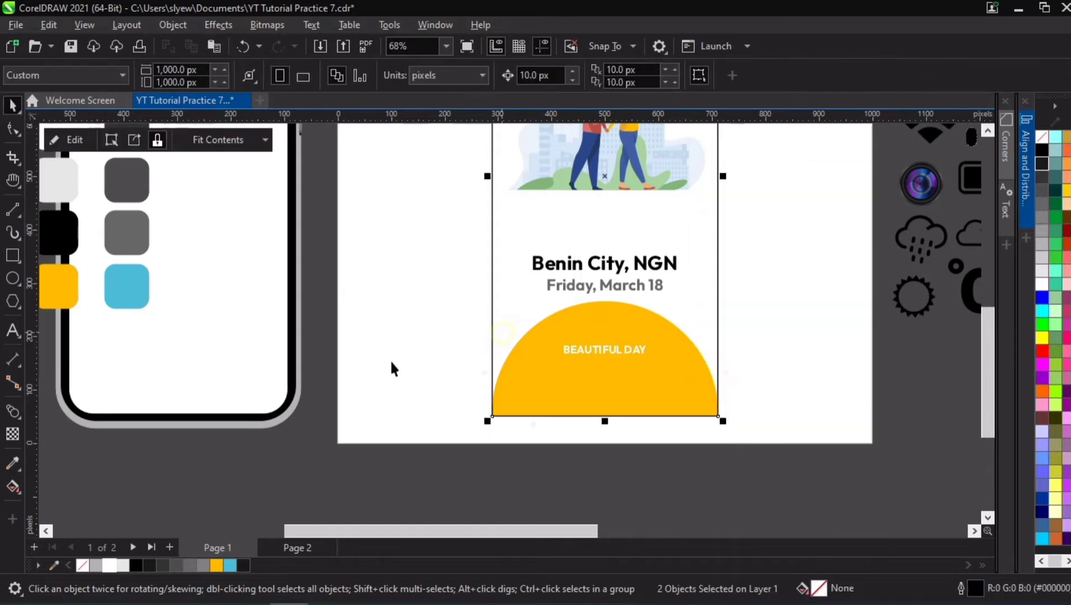
{"action": "left_click", "coordinate": [270, 440]}
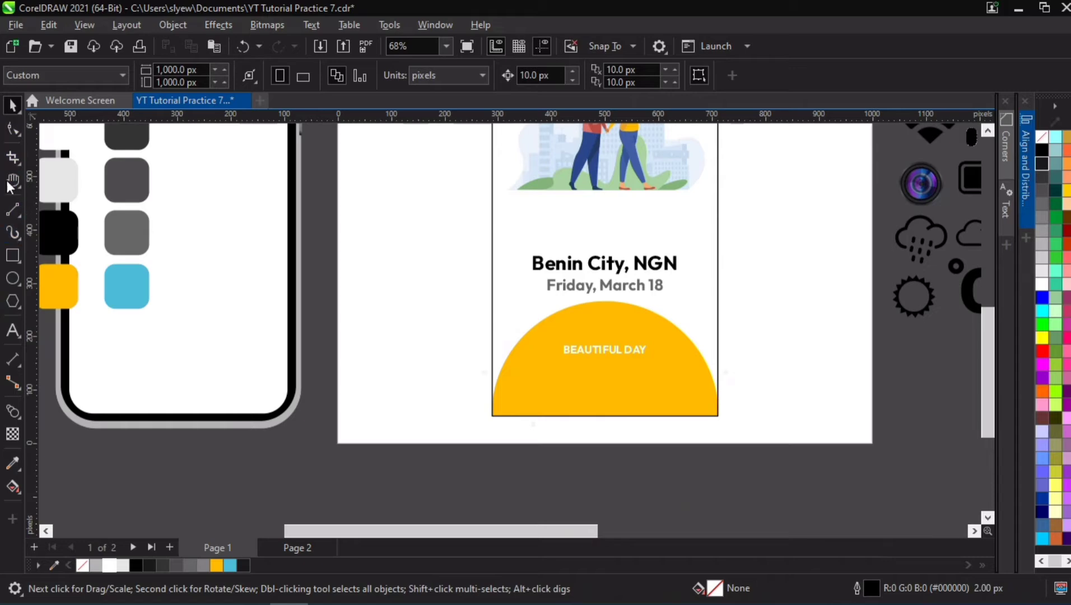
Step: Draw a thin horizontal bar about 137 × 8 px near the bottom of the yellow shape, filled white without an outline
{"action": "scroll", "coordinate": [578, 401], "scroll_direction": "up", "scroll_amount": 3}
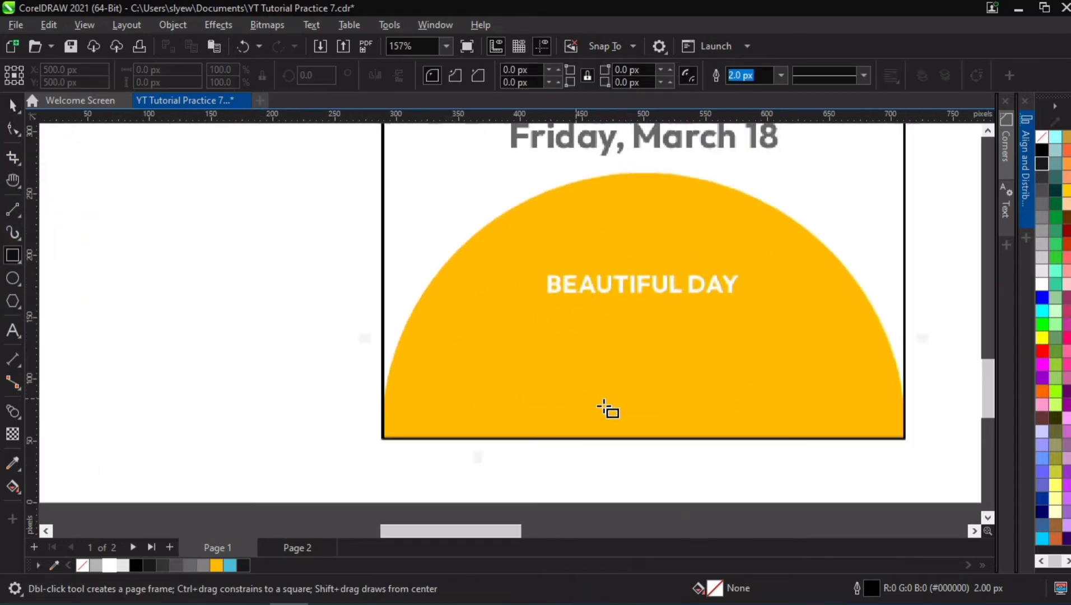
{"action": "left_click_drag", "start_coordinate": [563, 387], "coordinate": [735, 396]}
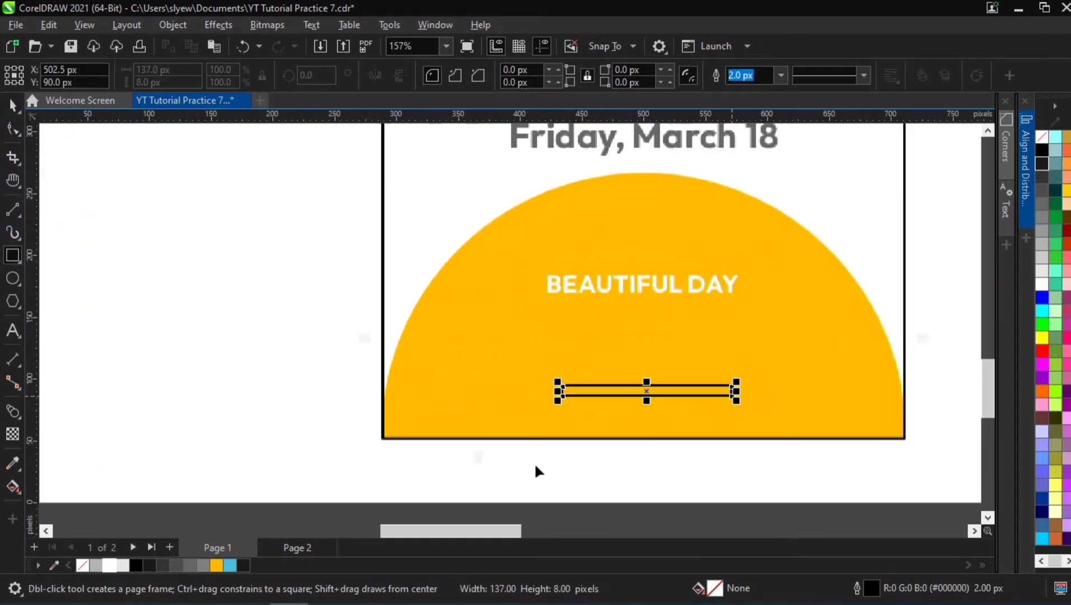
{"action": "left_click", "coordinate": [107, 564]}
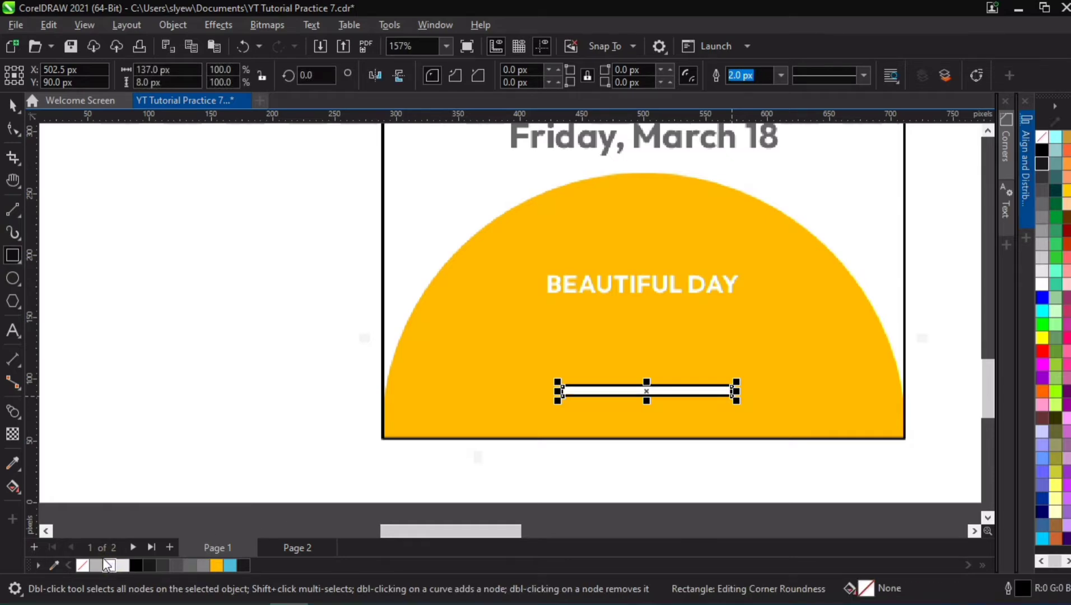
{"action": "right_click", "coordinate": [78, 568]}
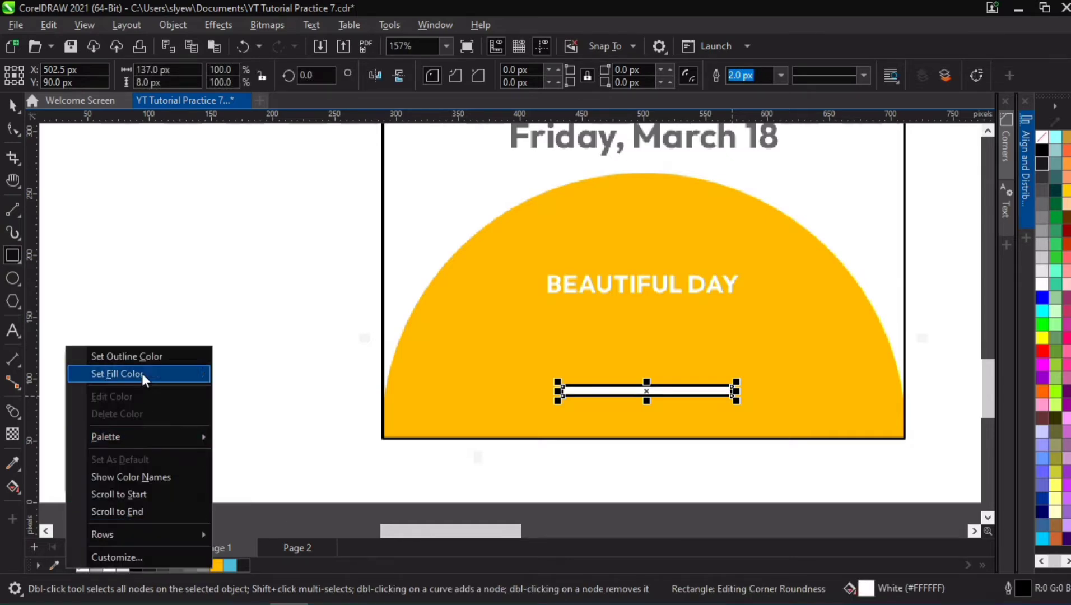
{"action": "left_click", "coordinate": [144, 356]}
Step: Round the ends of the white bar fully with a 4 px corner radius
{"action": "left_click", "coordinate": [12, 129]}
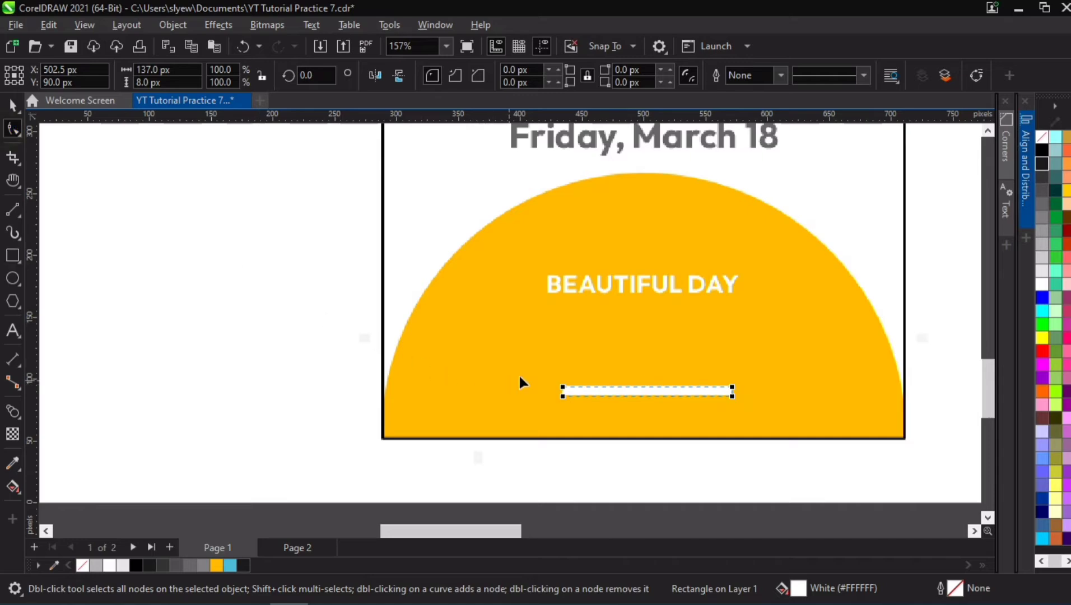
{"action": "left_click_drag", "start_coordinate": [563, 387], "coordinate": [708, 378]}
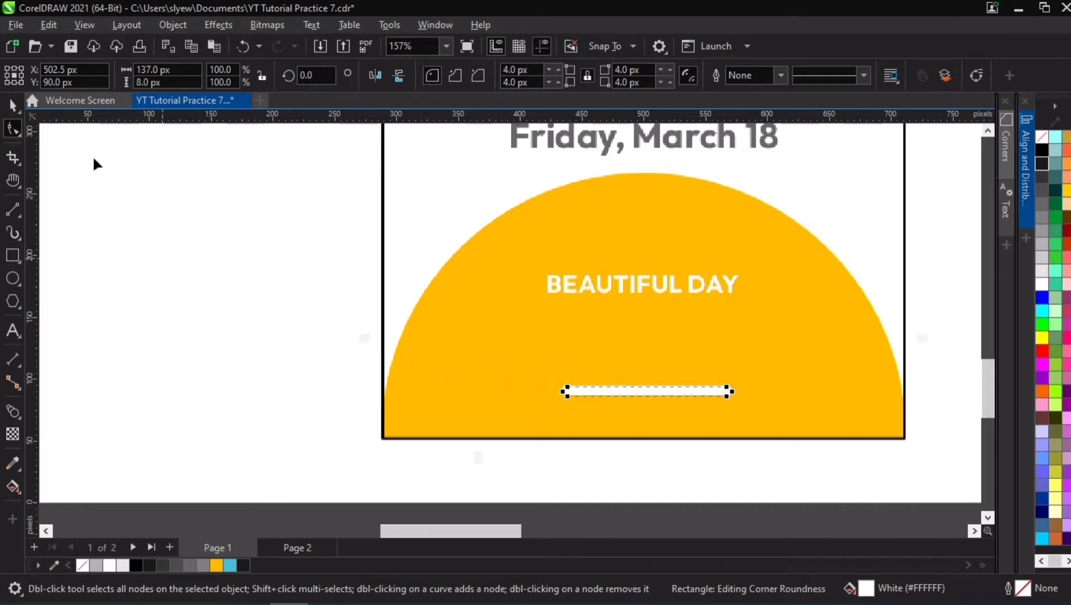
{"action": "left_click", "coordinate": [13, 105]}
{"action": "left_click", "coordinate": [160, 243]}
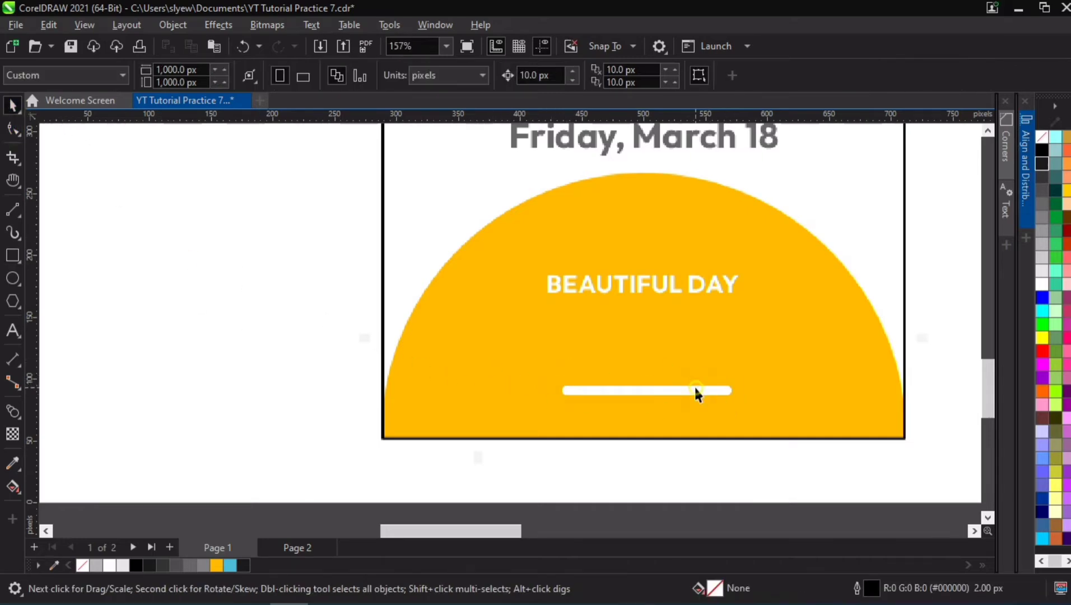
Step: Reduce the white bar's height to 4 px while keeping its width
{"action": "left_click", "coordinate": [647, 397]}
{"action": "scroll", "coordinate": [647, 397], "scroll_direction": "up", "scroll_amount": 2}
{"action": "mouse_move", "coordinate": [652, 367]}
{"action": "left_mouse_down"}
{"action": "mouse_move", "coordinate": [678, 372]}
{"action": "mouse_move", "coordinate": [634, 383]}
{"action": "mouse_move", "coordinate": [654, 381]}
{"action": "left_mouse_up"}
{"action": "scroll", "coordinate": [665, 374], "scroll_direction": "up", "scroll_amount": 2}
{"action": "scroll", "coordinate": [638, 378], "scroll_direction": "down", "scroll_amount": 4}
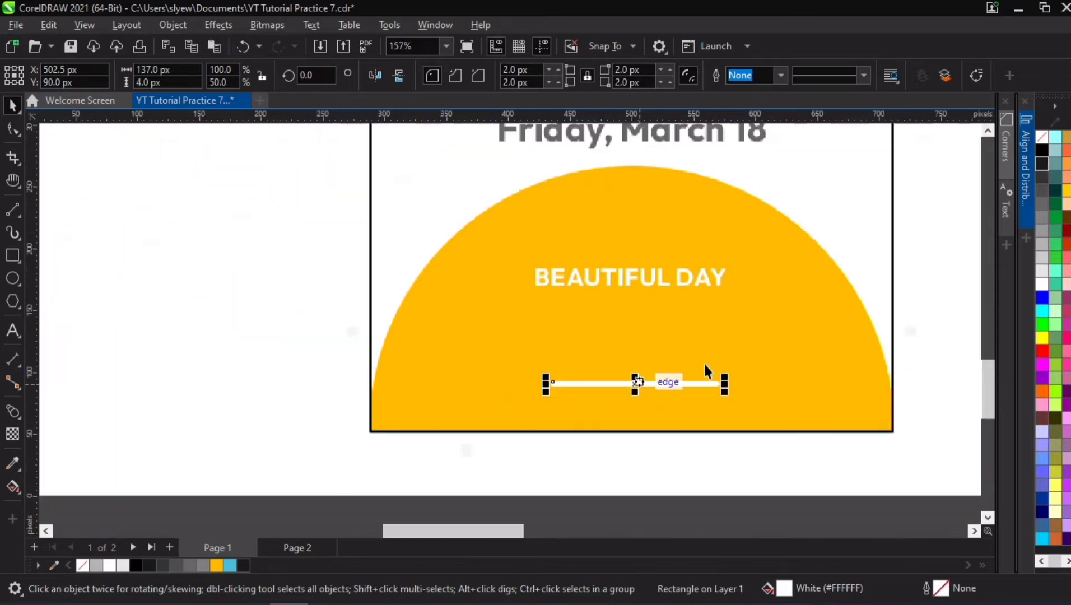
Step: Align the white bar horizontally to the centre of the tall rectangle
{"action": "left_click", "coordinate": [851, 177]}
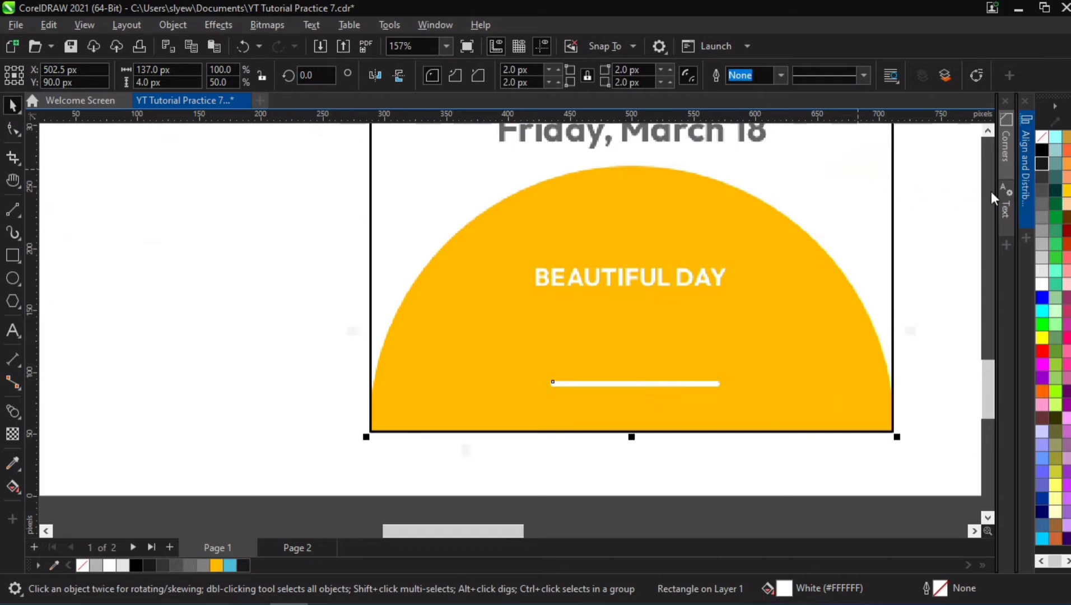
{"action": "left_click", "coordinate": [1029, 190]}
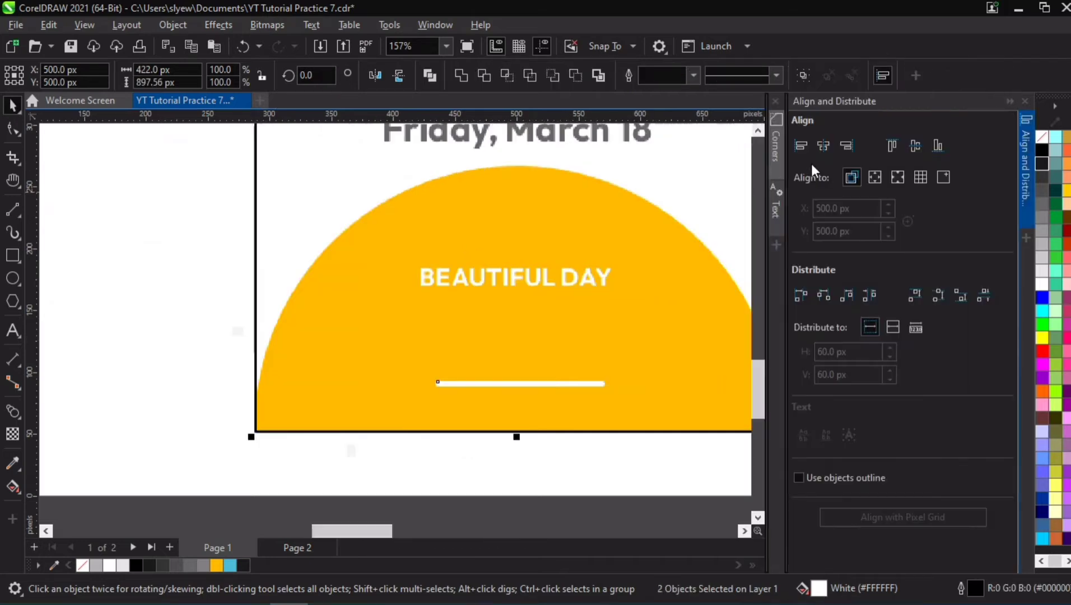
{"action": "left_click", "coordinate": [823, 147]}
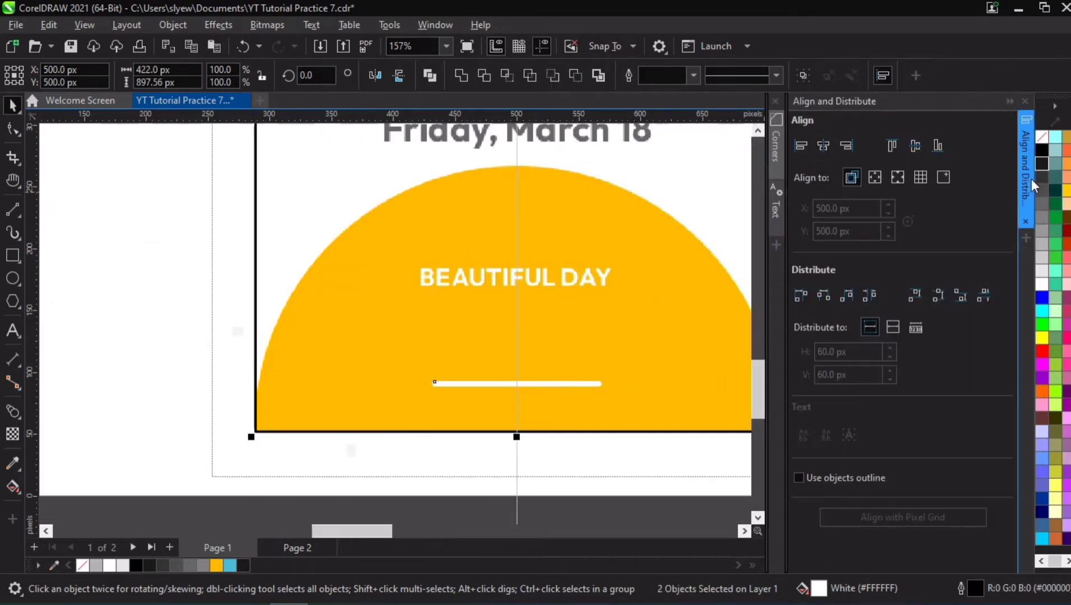
{"action": "scroll", "coordinate": [686, 303], "scroll_direction": "down", "scroll_amount": 1}
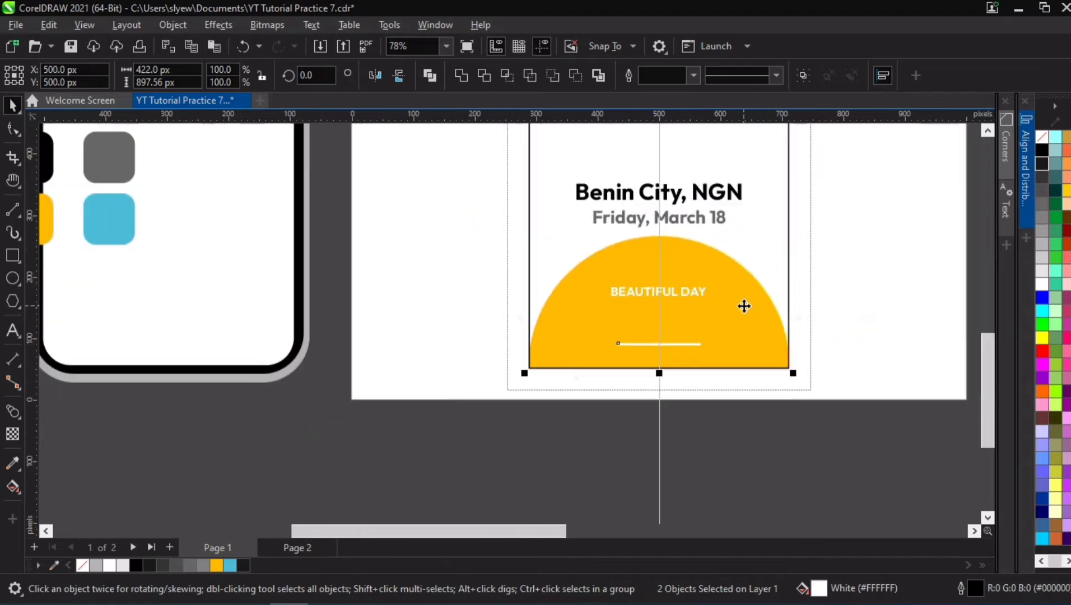
{"action": "left_click_drag", "start_coordinate": [742, 305], "coordinate": [546, 342]}
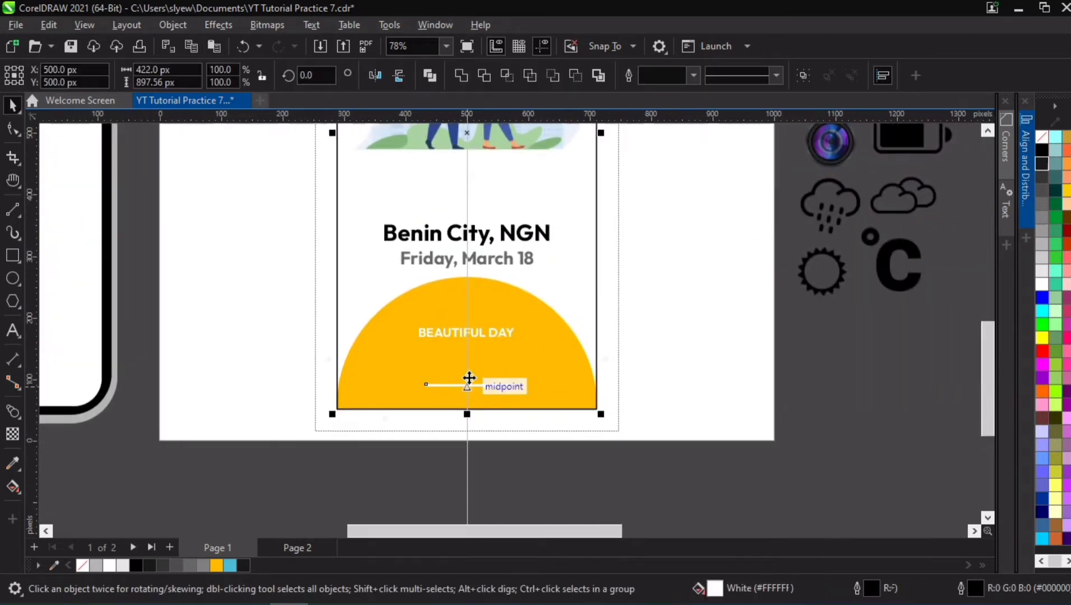
Step: Widen the white bar symmetrically to 174 px and move it down to Y 70 px, close to the screen's bottom edge
{"action": "scroll", "coordinate": [491, 391], "scroll_direction": "up", "scroll_amount": 1}
{"action": "left_click", "coordinate": [473, 396]}
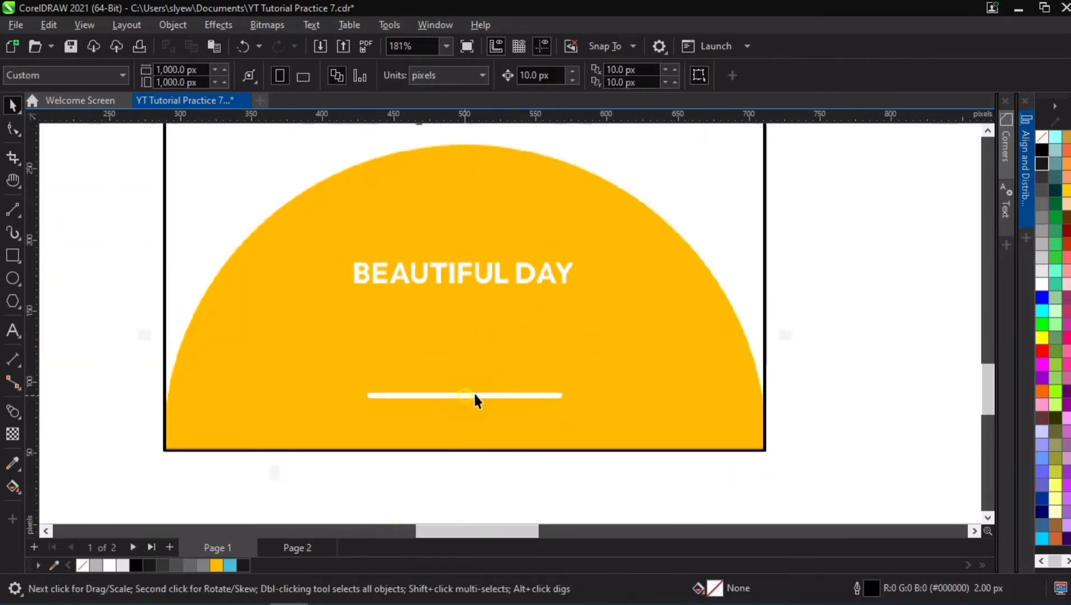
{"action": "left_click_drag", "start_coordinate": [572, 397], "coordinate": [595, 397]}
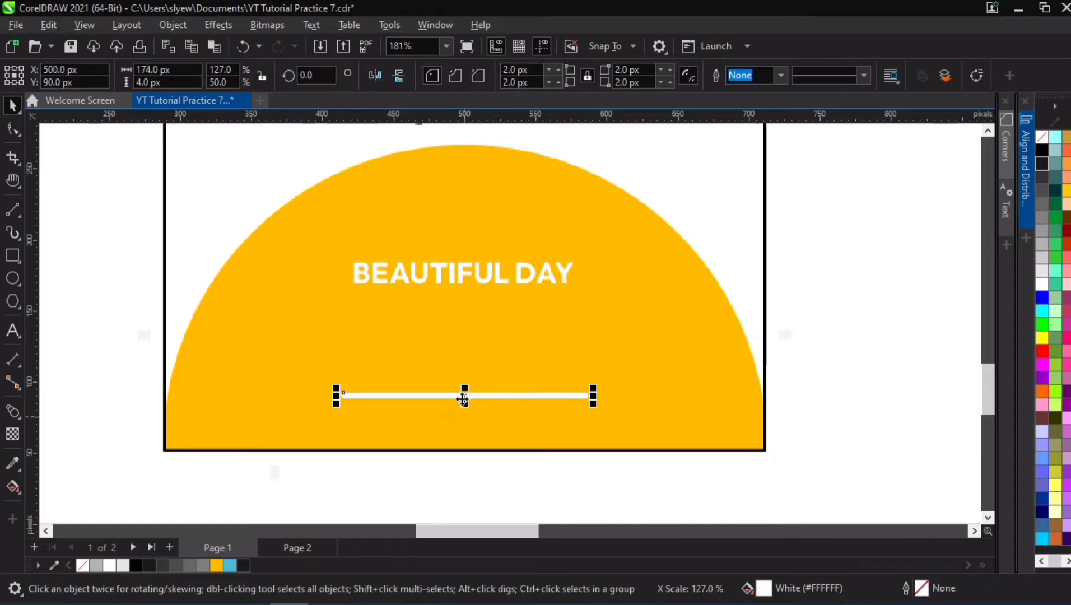
{"action": "mouse_move", "coordinate": [464, 414]}
{"action": "left_mouse_down"}
{"action": "mouse_move", "coordinate": [461, 431]}
{"action": "mouse_move", "coordinate": [465, 419]}
{"action": "left_mouse_up"}
{"action": "left_click_drag", "start_coordinate": [467, 427], "coordinate": [493, 435]}
Step: Thicken the white bar to 6 px
{"action": "scroll", "coordinate": [465, 426], "scroll_direction": "up", "scroll_amount": 3}
{"action": "scroll", "coordinate": [446, 419], "scroll_direction": "up", "scroll_amount": 2}
{"action": "scroll", "coordinate": [487, 409], "scroll_direction": "up", "scroll_amount": 5}
{"action": "scroll", "coordinate": [489, 434], "scroll_direction": "down", "scroll_amount": 5}
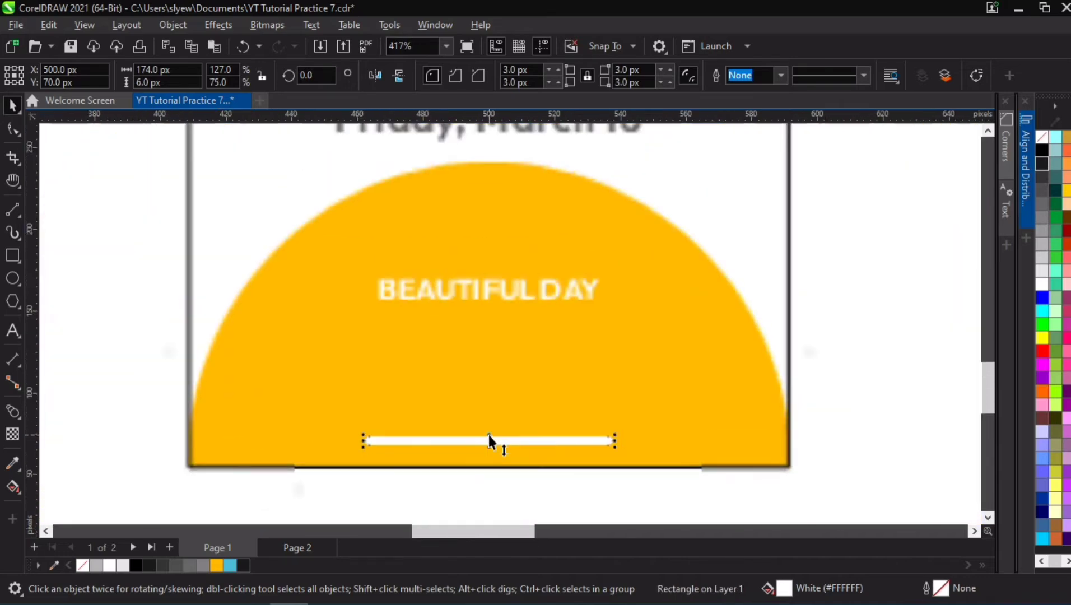
{"action": "scroll", "coordinate": [488, 441], "scroll_direction": "down", "scroll_amount": 6}
{"action": "left_click", "coordinate": [262, 416]}
{"action": "scroll", "coordinate": [489, 383], "scroll_direction": "down", "scroll_amount": 2}
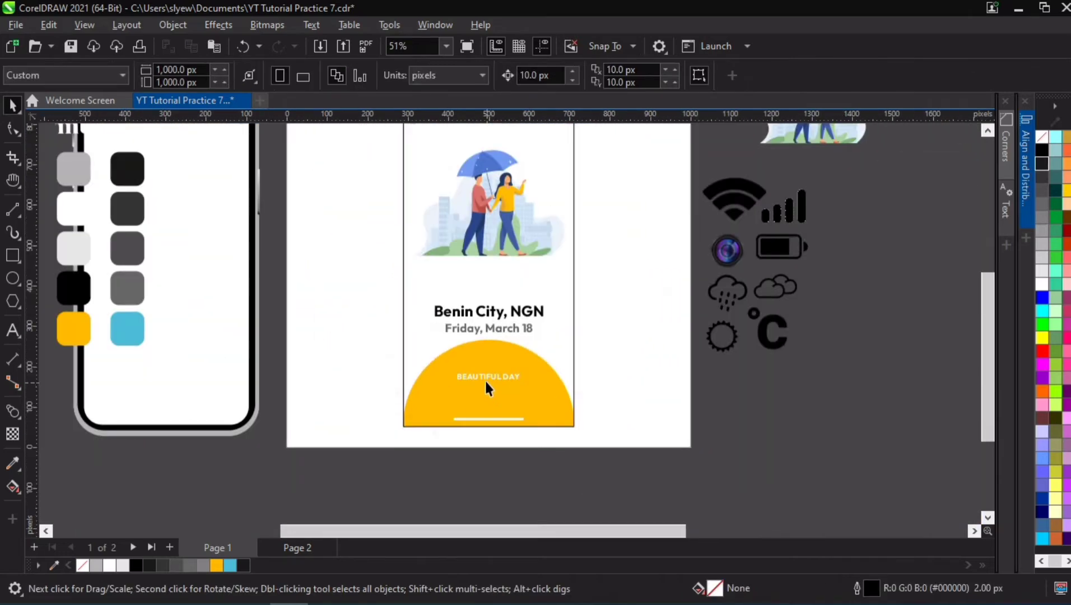
Step: Shrink the city and date text to about 240 px wide and move it slightly up from the yellow shape
{"action": "scroll", "coordinate": [493, 280], "scroll_direction": "down", "scroll_amount": 3}
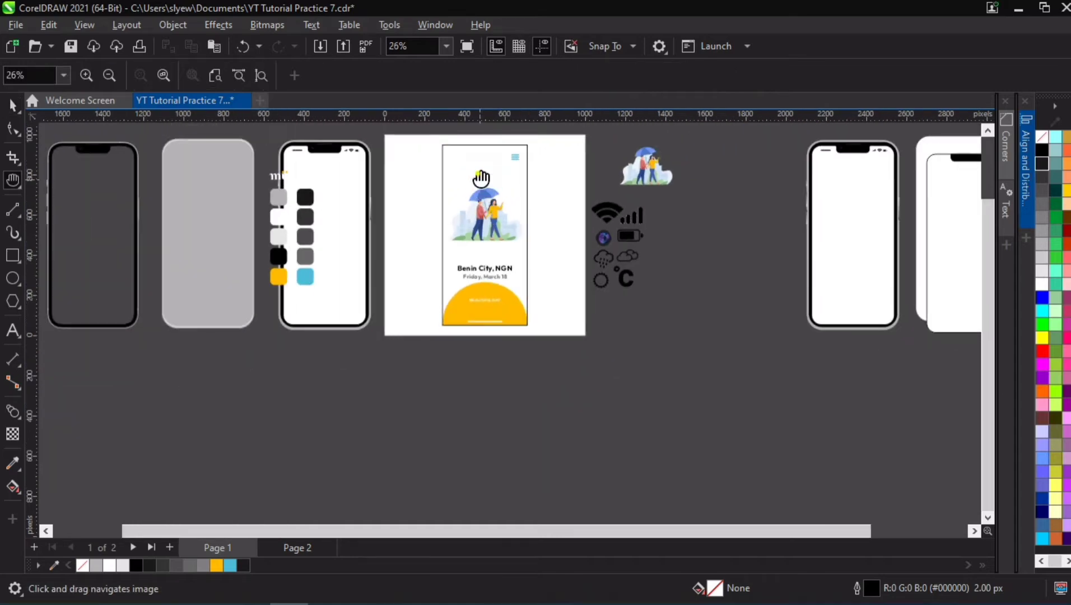
{"action": "scroll", "coordinate": [474, 254], "scroll_direction": "up", "scroll_amount": 2}
{"action": "scroll", "coordinate": [475, 254], "scroll_direction": "down", "scroll_amount": 1}
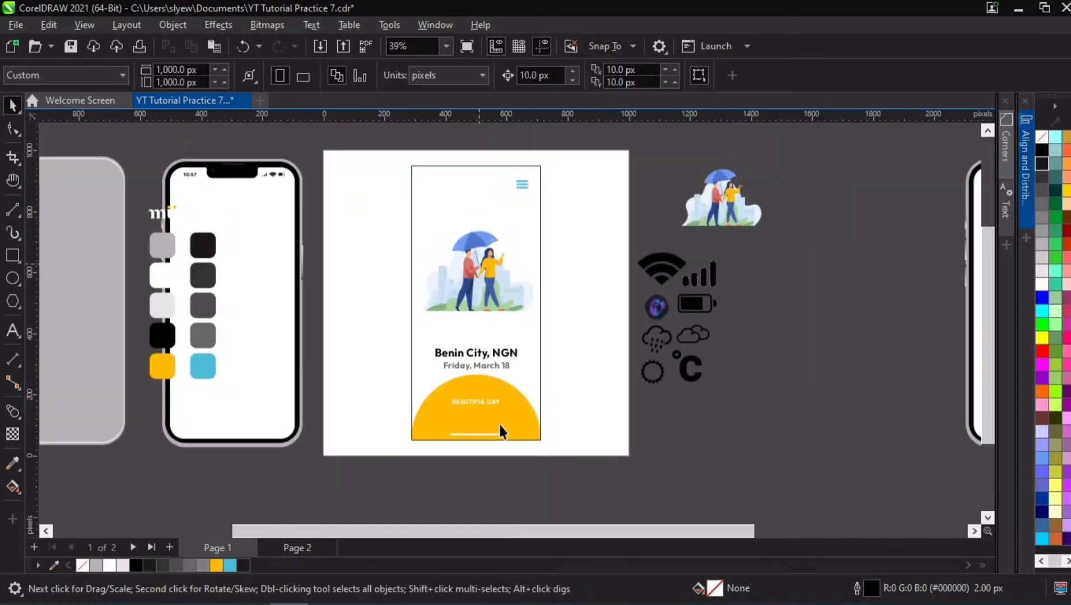
{"action": "left_click", "coordinate": [469, 358]}
{"action": "left_click_drag", "start_coordinate": [527, 343], "coordinate": [481, 347]}
{"action": "key", "text": "ctrl+z"}
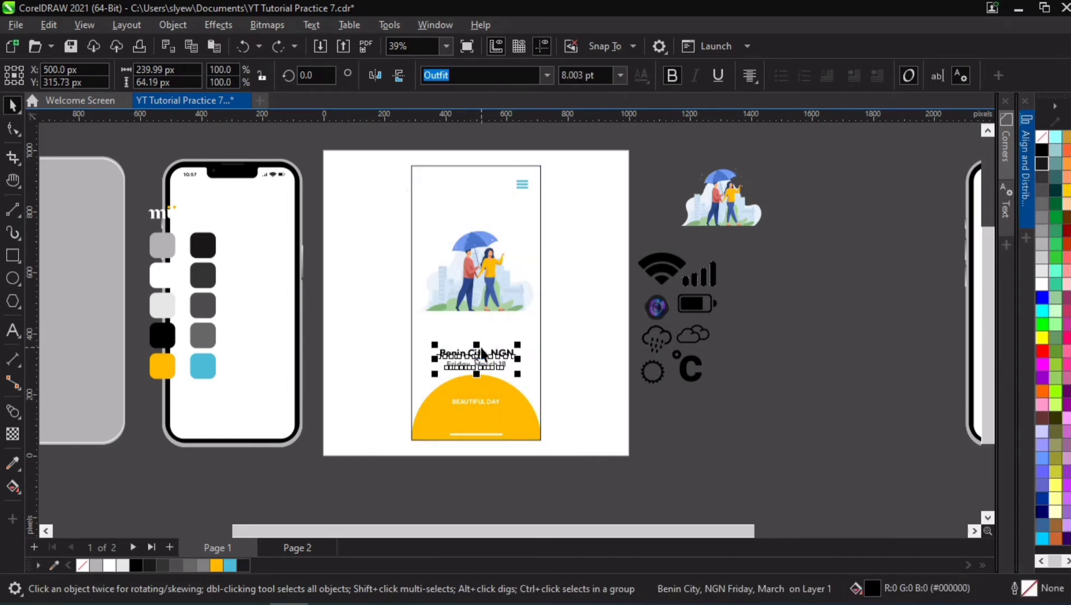
{"action": "key", "text": "ctrl+z"}
{"action": "key", "text": "ctrl+z"}
Step: Align the city and date text horizontally to the centre of the tall rectangle
{"action": "left_click", "coordinate": [496, 324], "text": "shift"}
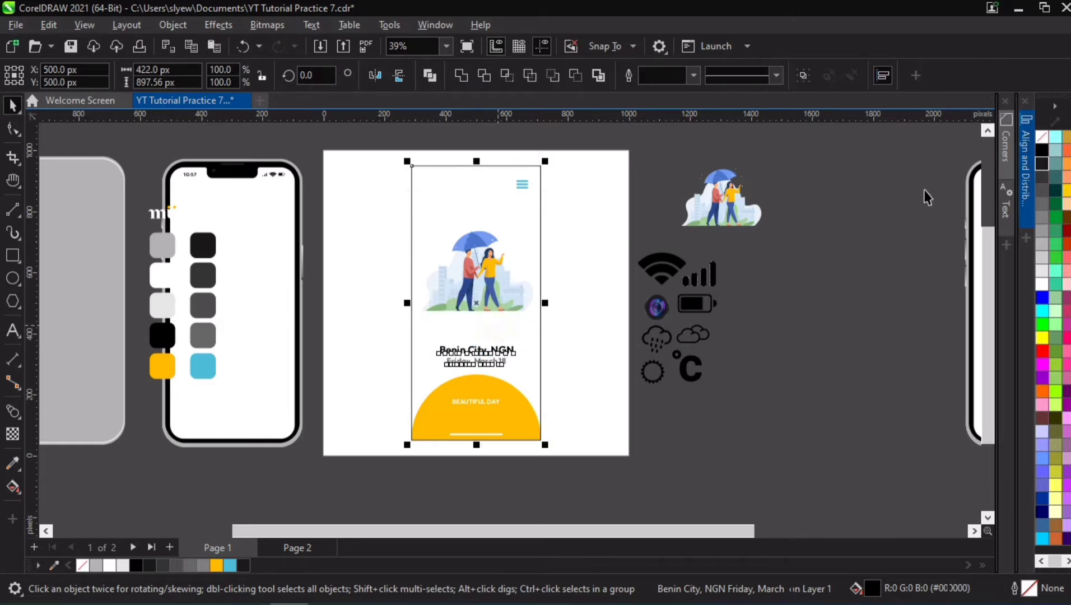
{"action": "left_click", "coordinate": [1025, 162]}
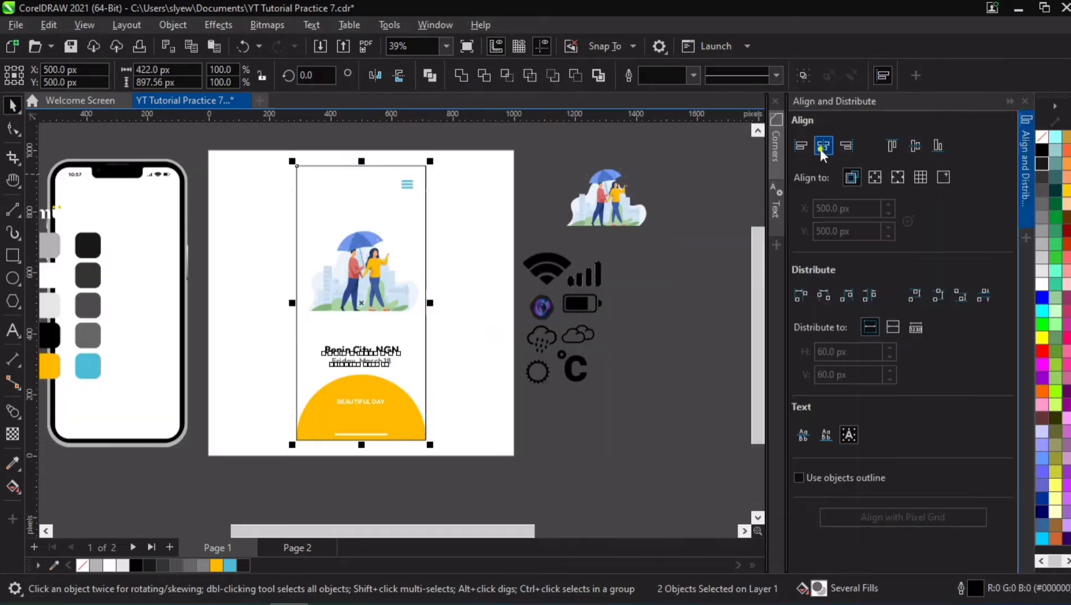
{"action": "left_click", "coordinate": [663, 275]}
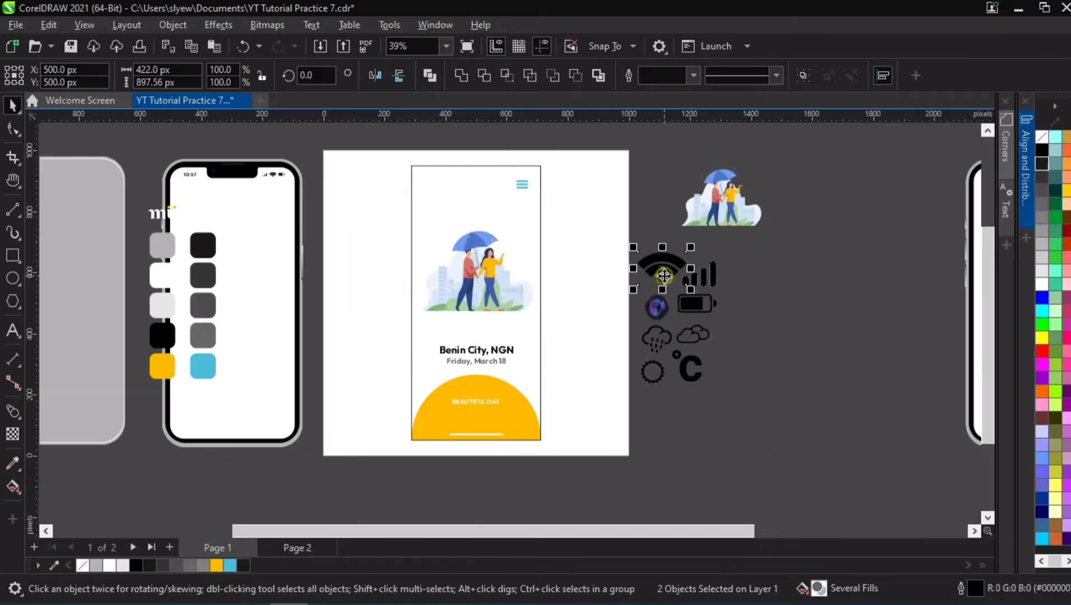
{"action": "key", "text": "Escape"}
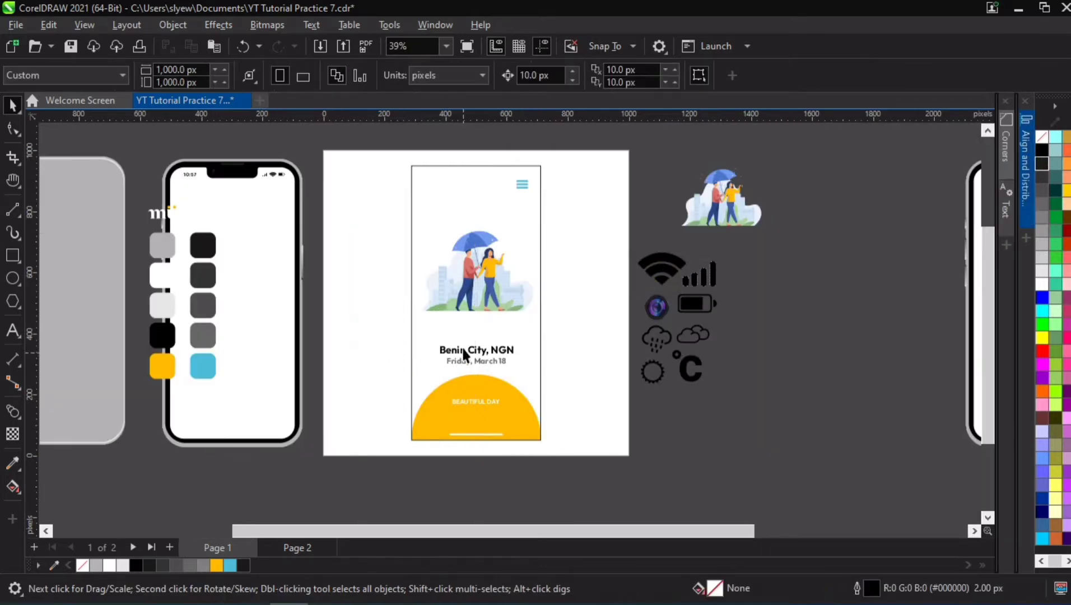
Step: PowerClip the menu icon, illustration, city and date text, and white bar together with the yellow shape inside the tall rectangle
{"action": "left_click", "coordinate": [462, 353]}
{"action": "left_click_drag", "start_coordinate": [568, 142], "coordinate": [485, 224]}
{"action": "left_click", "coordinate": [459, 433], "text": "shift"}
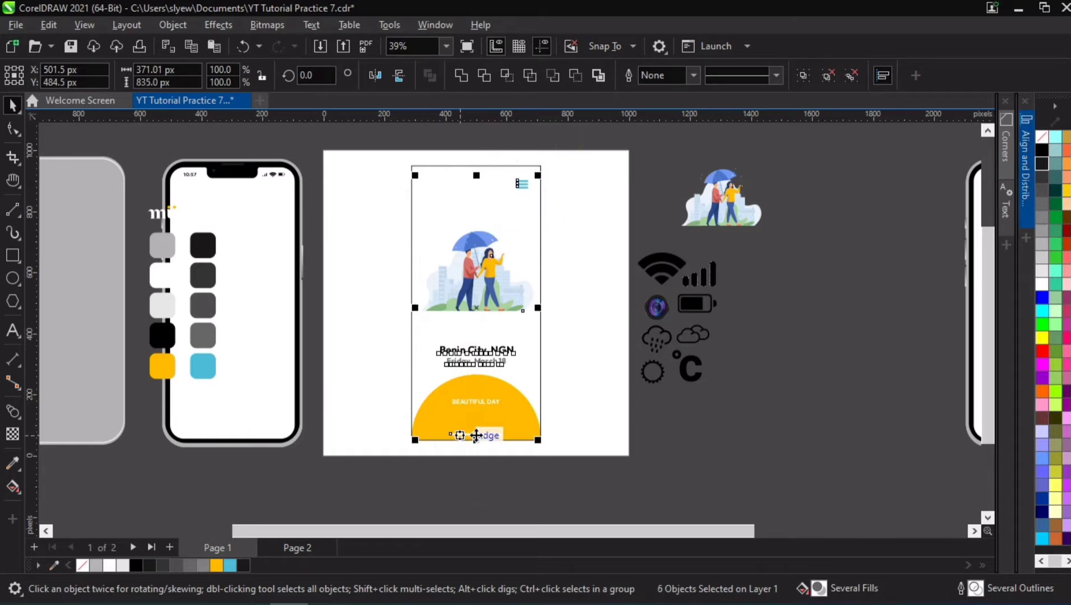
{"action": "right_click", "coordinate": [477, 434]}
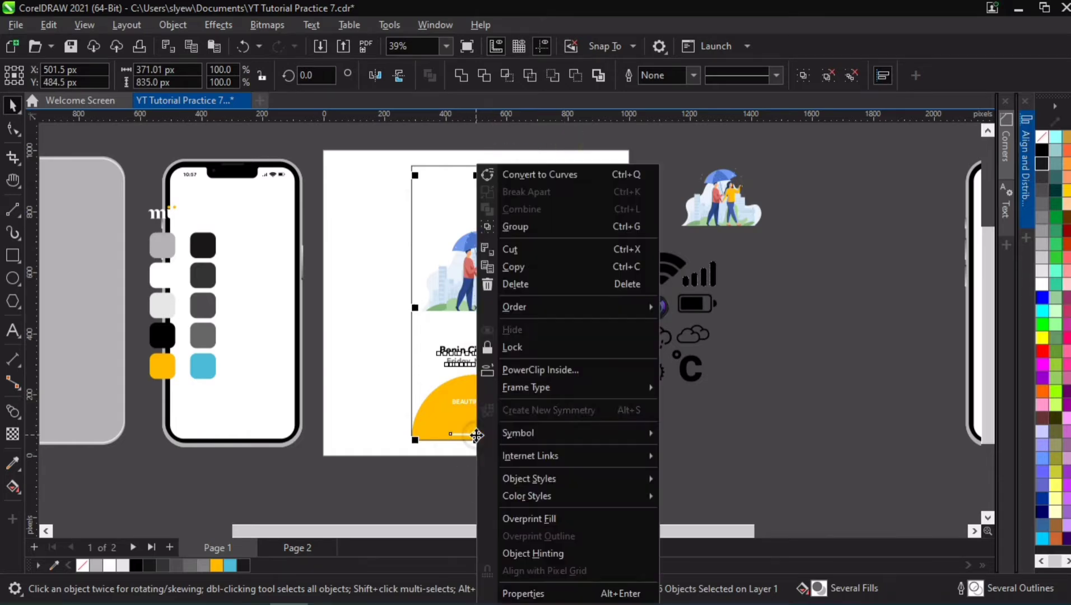
{"action": "left_click", "coordinate": [559, 370]}
{"action": "left_click", "coordinate": [429, 336]}
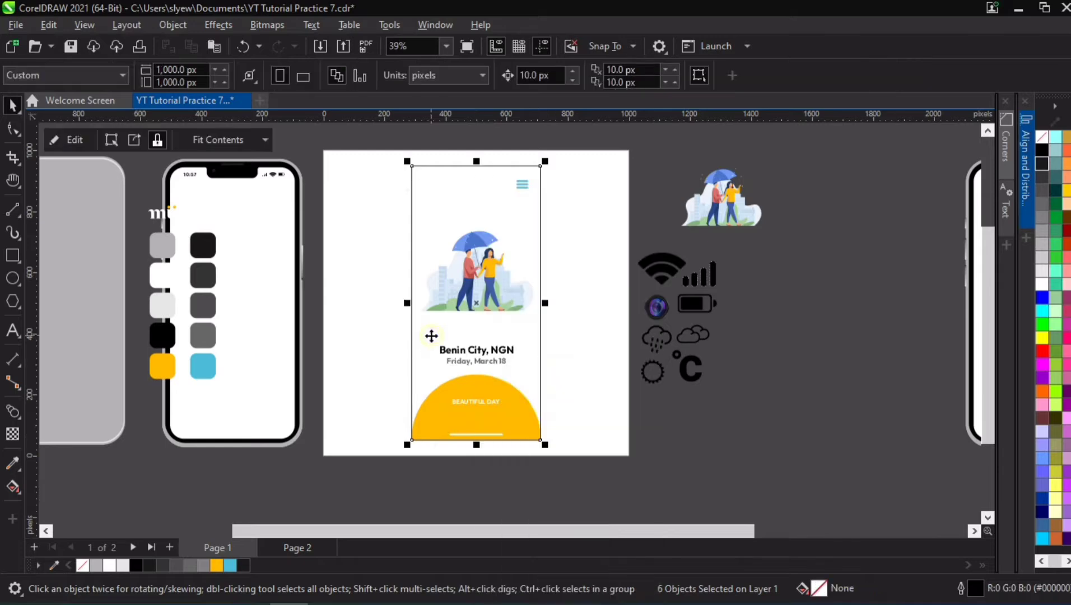
Step: Move the clipped screen to about X 432, Y 526 px and remove its outline
{"action": "left_click", "coordinate": [460, 323]}
{"action": "left_click_drag", "start_coordinate": [524, 351], "coordinate": [476, 325]}
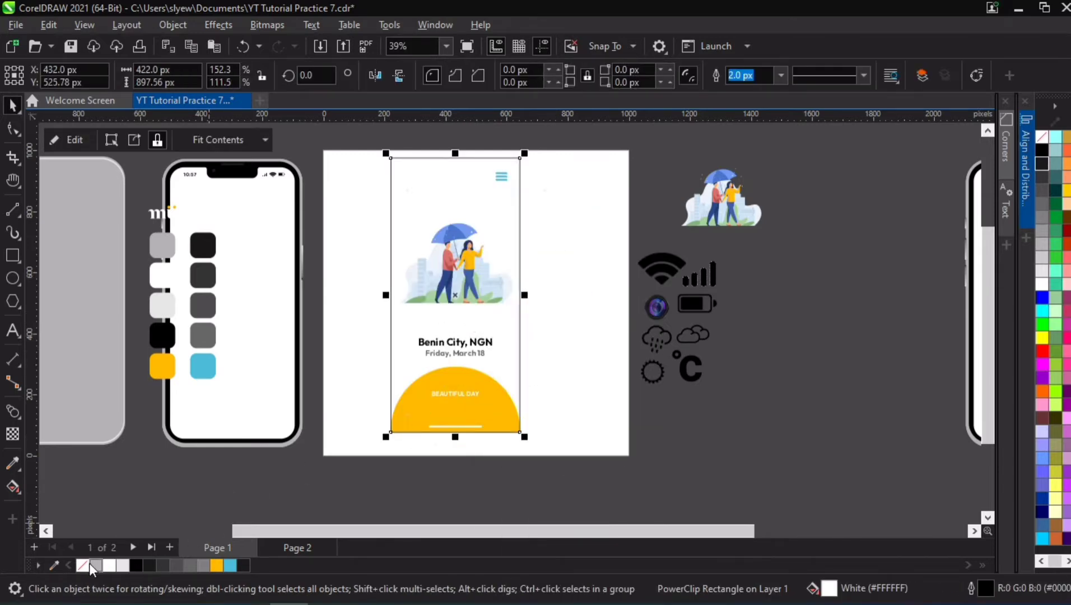
{"action": "right_click", "coordinate": [89, 564]}
{"action": "left_click", "coordinate": [178, 351]}
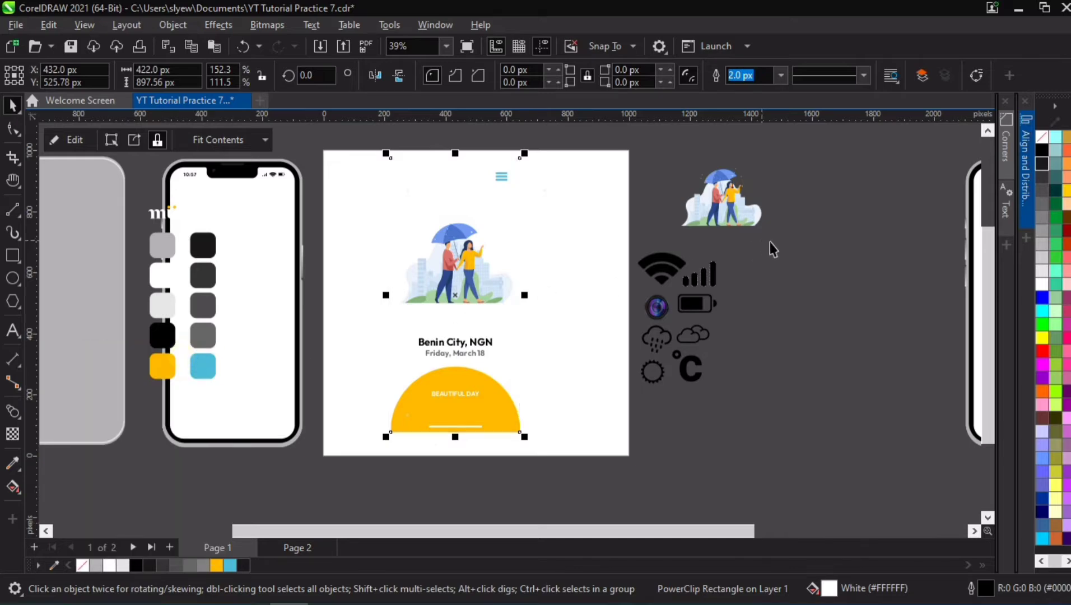
Step: Inside the clipped screen, duplicate the city and date text above the umbrella illustration at about X 432, Y 838 px
{"action": "left_click", "coordinate": [449, 274]}
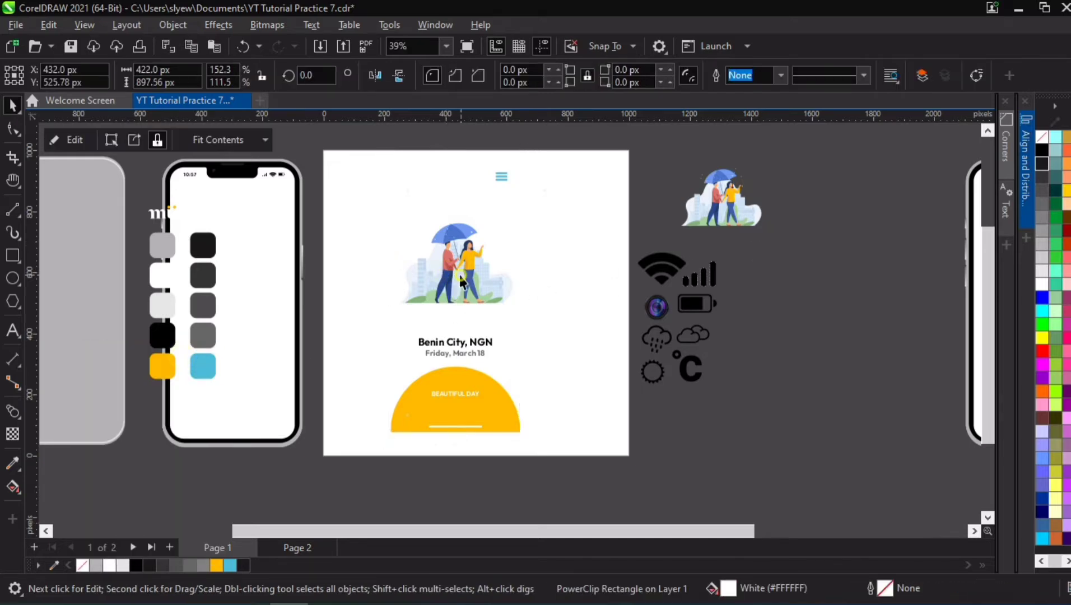
{"action": "key", "text": "Escape"}
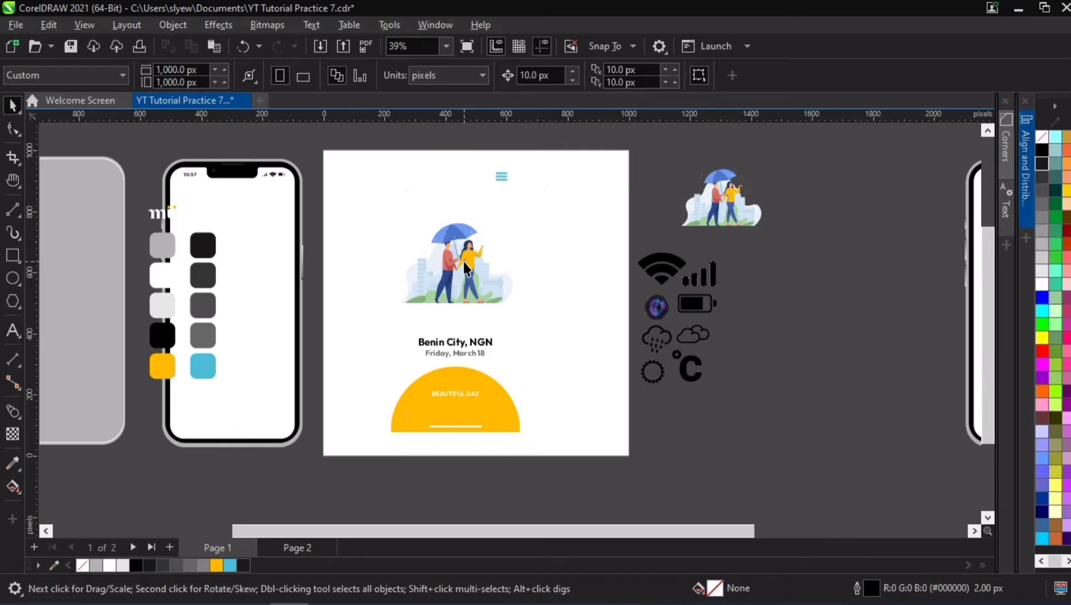
{"action": "scroll", "coordinate": [458, 215], "scroll_direction": "up", "scroll_amount": 4}
{"action": "left_click", "coordinate": [476, 297]}
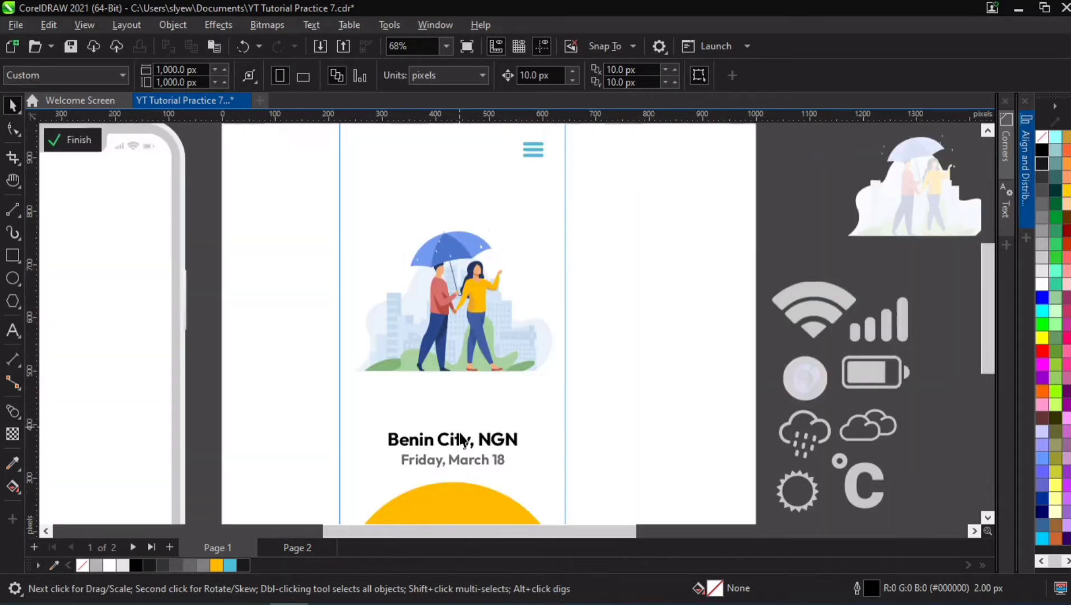
{"action": "left_click", "coordinate": [461, 440]}
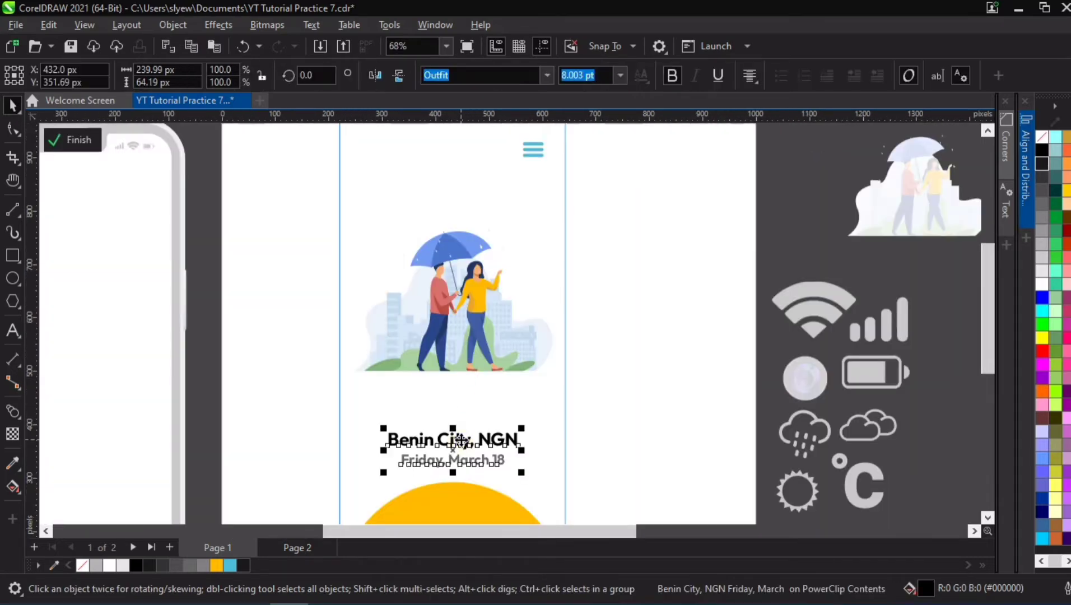
{"action": "left_click_drag", "start_coordinate": [460, 441], "coordinate": [459, 434]}
{"action": "left_click_drag", "start_coordinate": [455, 325], "coordinate": [455, 174]}
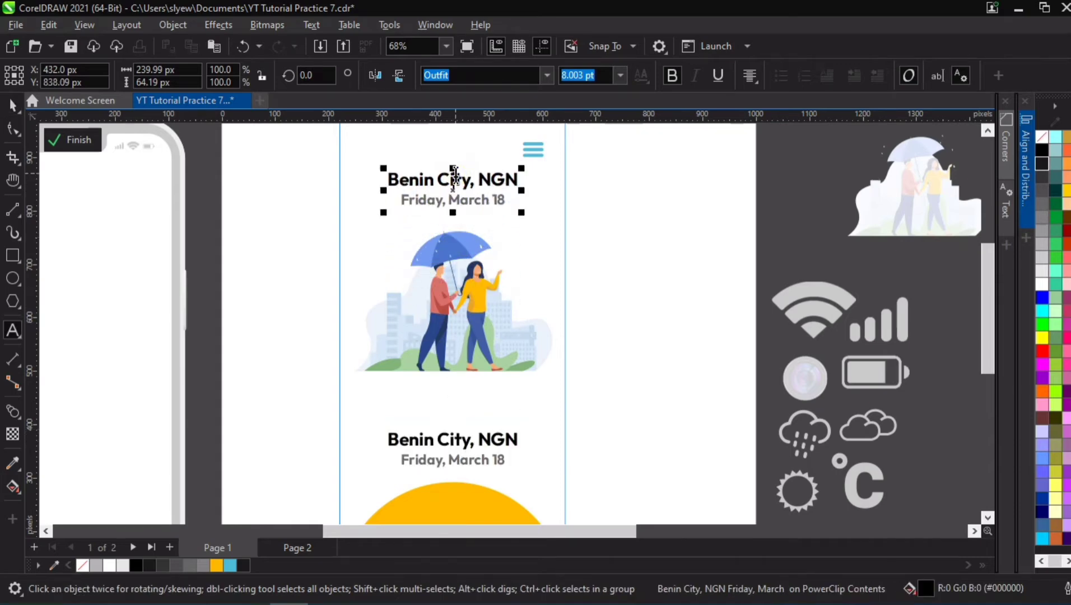
Step: Replace the duplicated text with "TODAY'S WEATHER" and scale it down to about 264 px wide
{"action": "double_click", "coordinate": [455, 174]}
{"action": "type", "text": "TODAYS"}
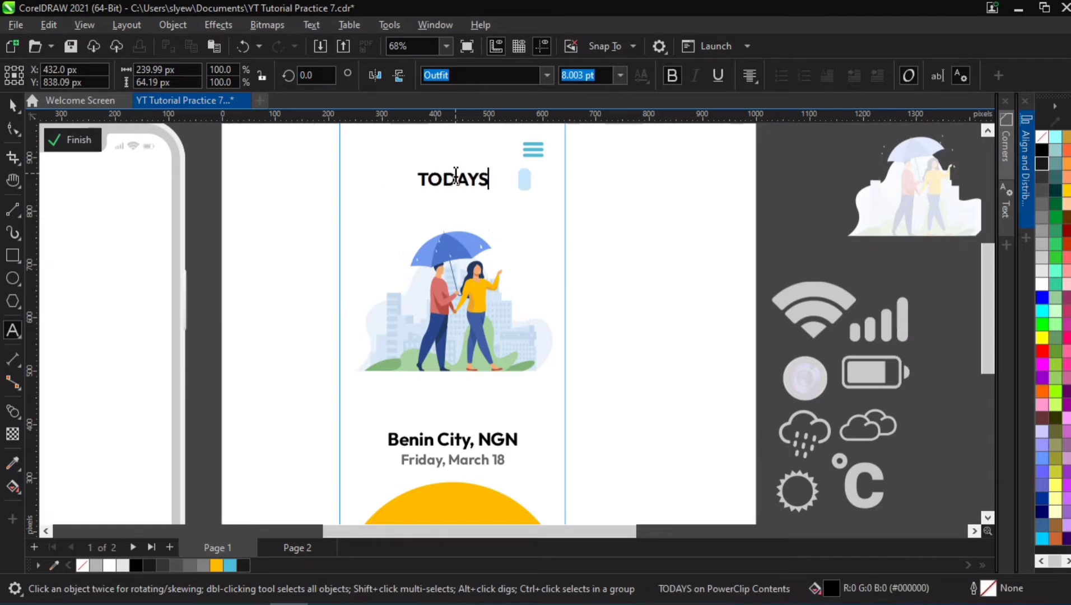
{"action": "key", "text": "BackSpace"}
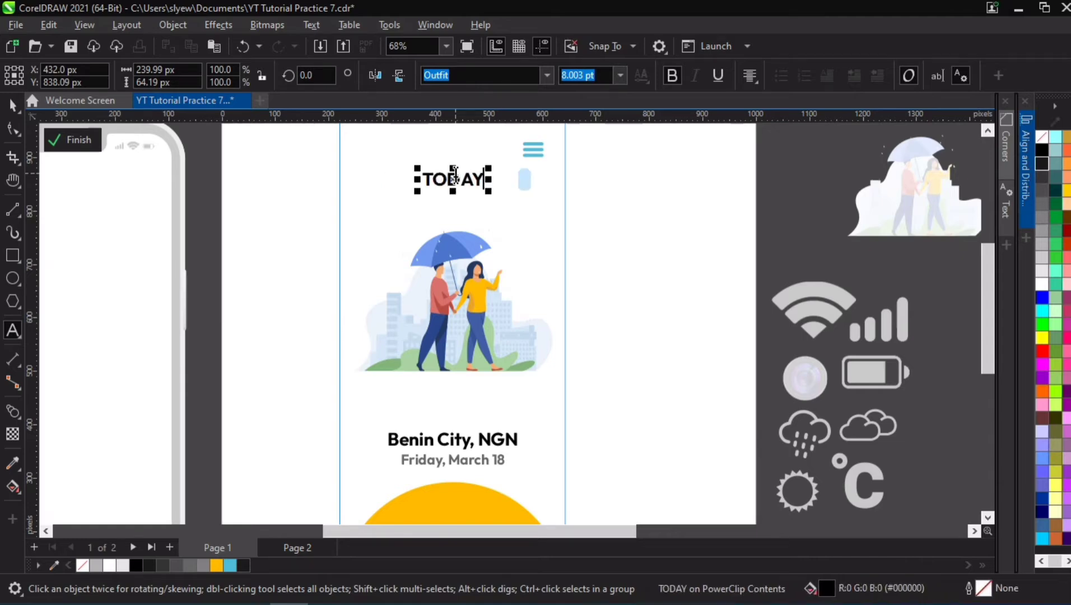
{"action": "type", "text": "'S W"}
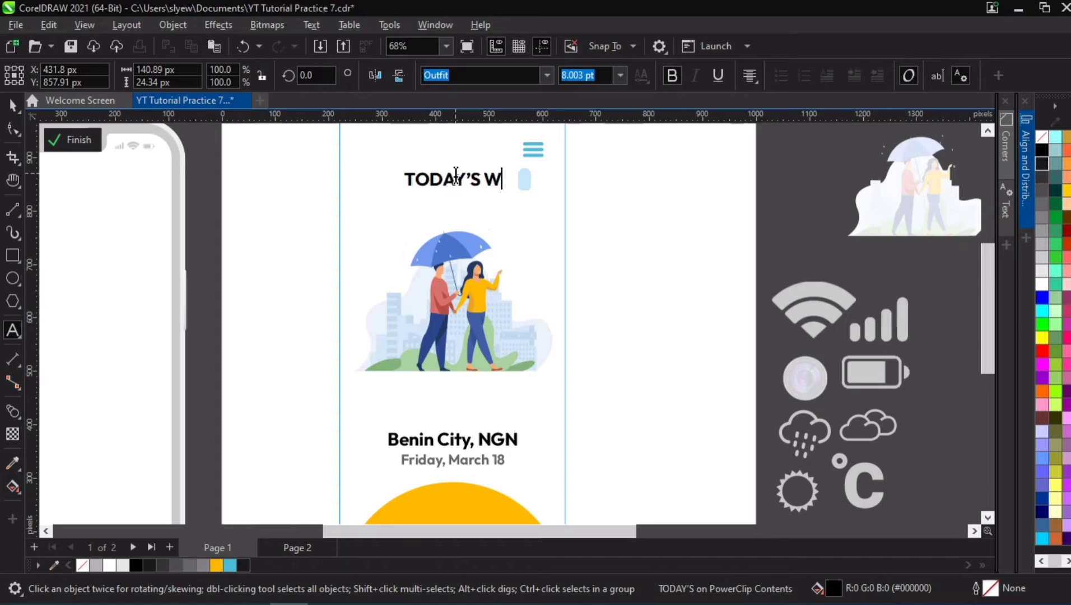
{"action": "type", "text": "EATHER"}
{"action": "key", "text": "Escape"}
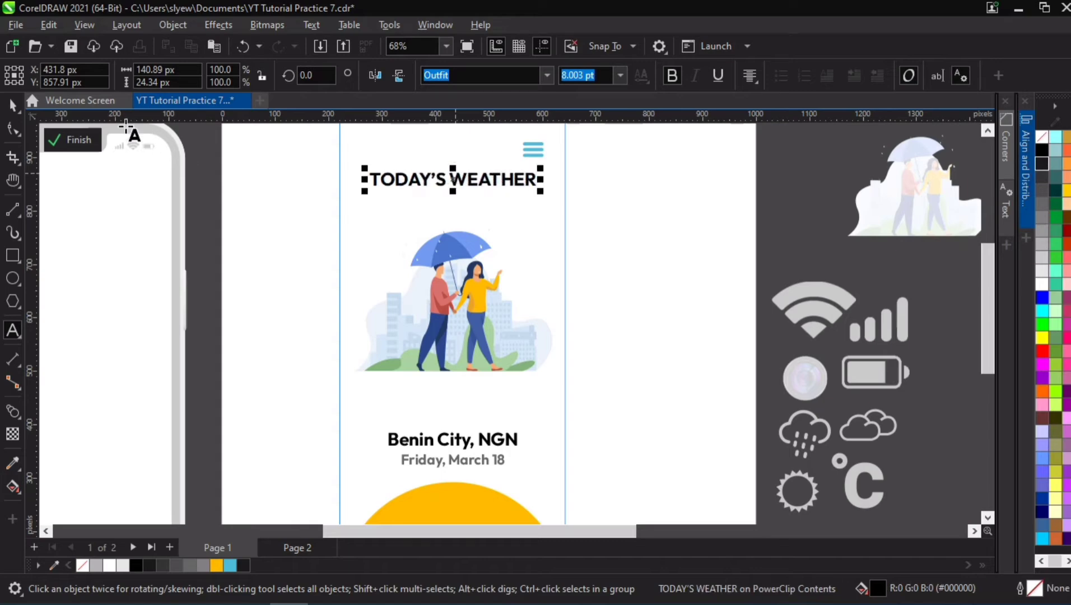
{"action": "left_click", "coordinate": [14, 124]}
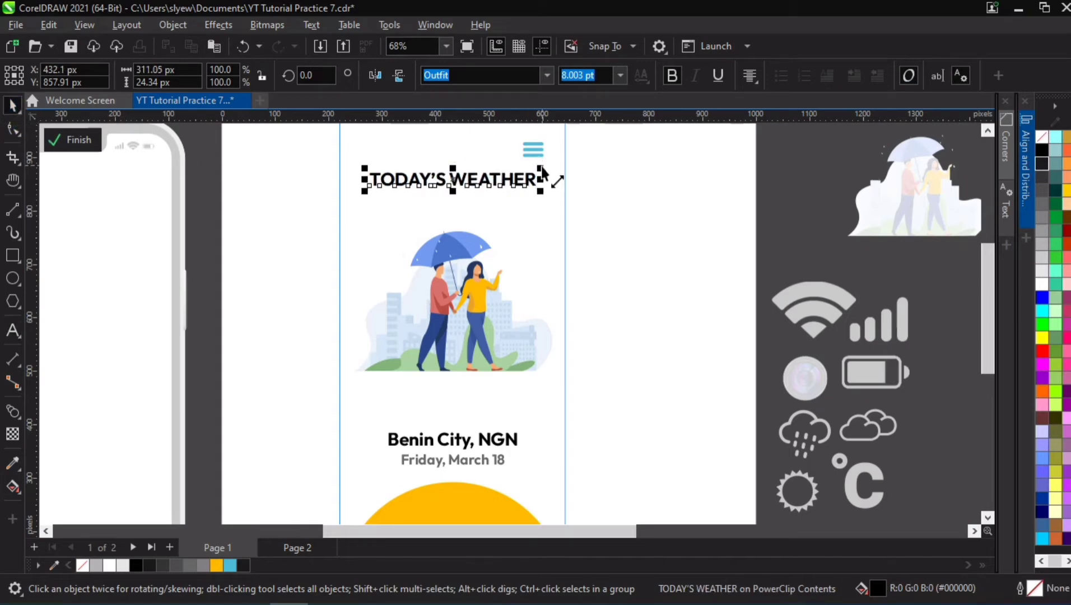
{"action": "mouse_move", "coordinate": [540, 168]}
{"action": "left_mouse_down"}
{"action": "mouse_move", "coordinate": [524, 169]}
{"action": "mouse_move", "coordinate": [529, 182]}
{"action": "left_mouse_up"}
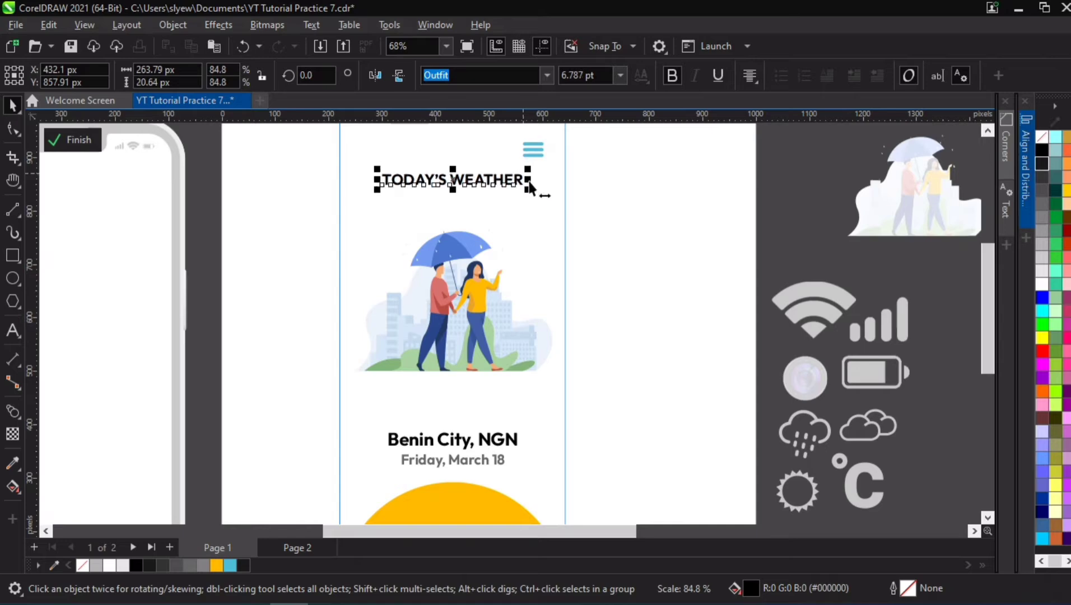
Step: Finish editing the clipped contents and centre the clipped screen on the page
{"action": "left_click", "coordinate": [577, 221], "text": "ctrl"}
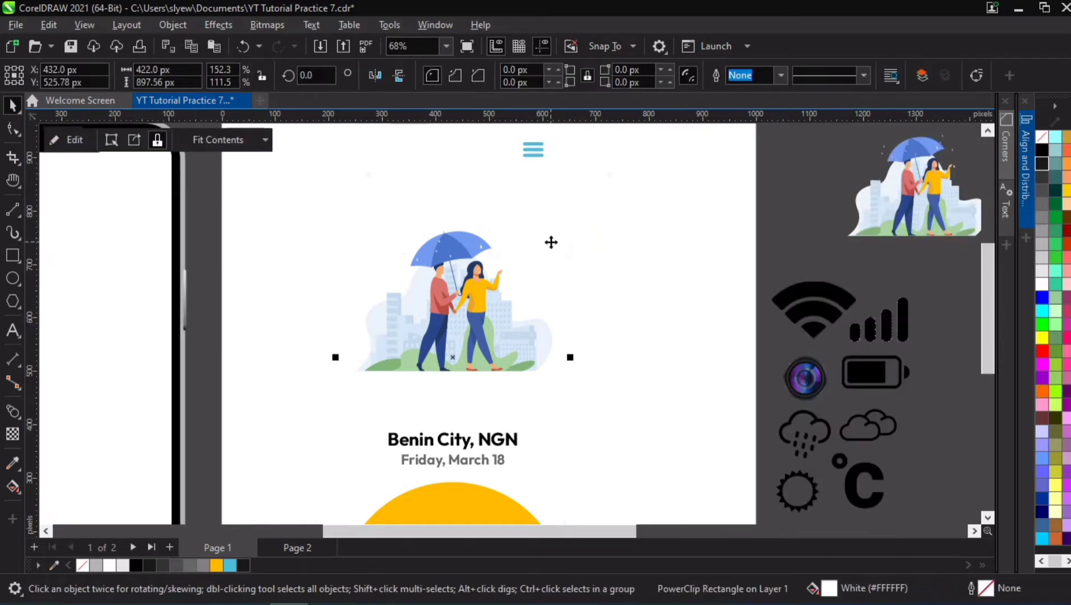
{"action": "key", "text": "p"}
{"action": "key", "text": "ctrl+z"}
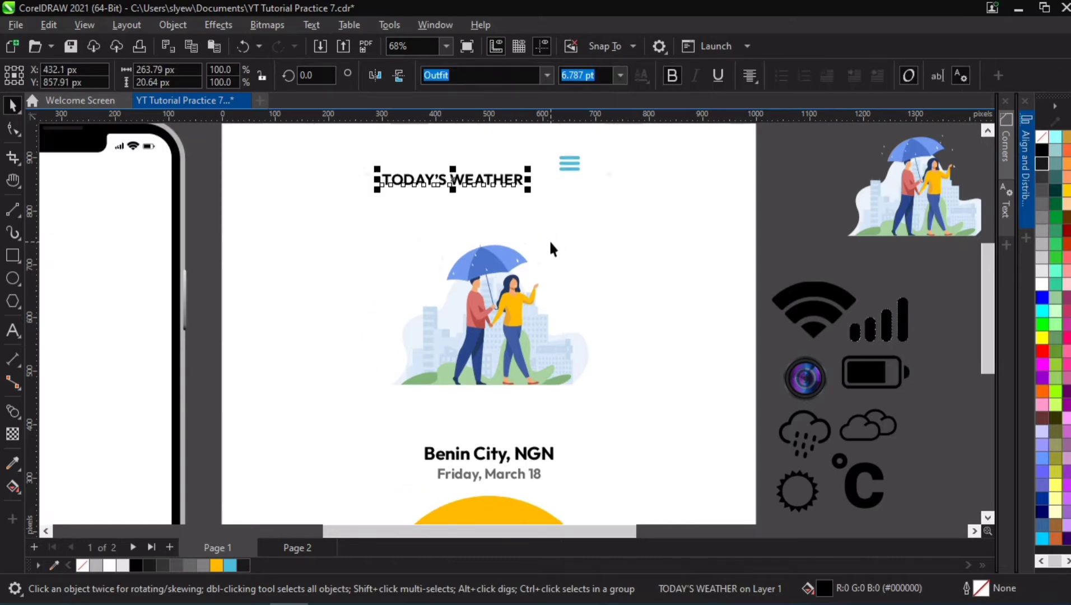
Step: Place the TODAY'S WEATHER heading inside the clipped screen above the illustration, about 252 px wide at X 500, Y 806 px
{"action": "key", "text": "p"}
{"action": "left_click_drag", "start_coordinate": [507, 372], "coordinate": [485, 201]}
{"action": "left_click", "coordinate": [485, 202], "text": "ctrl"}
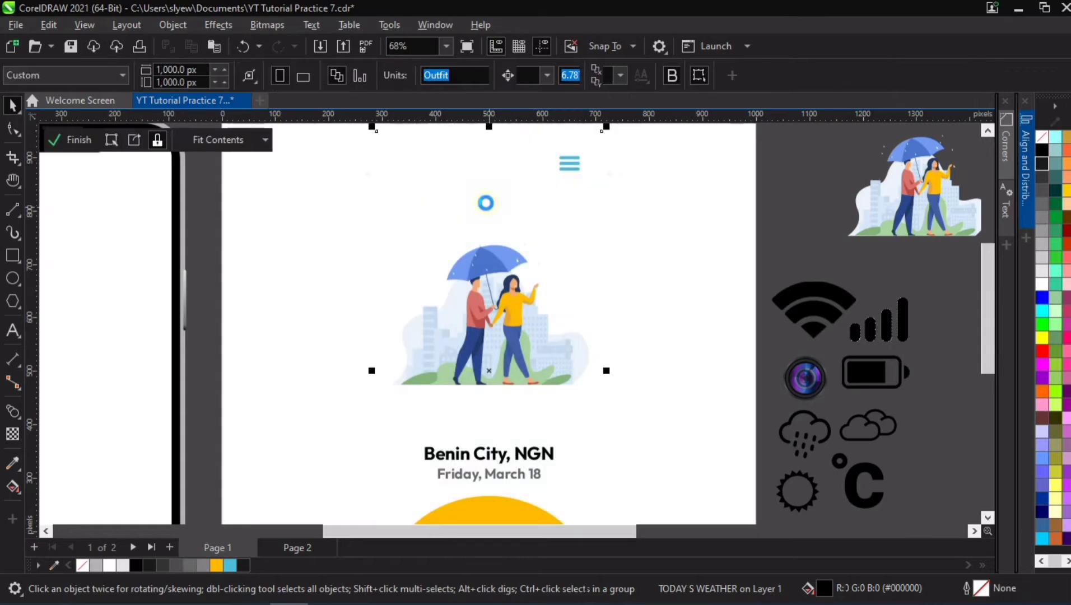
{"action": "left_click_drag", "start_coordinate": [566, 198], "coordinate": [562, 223]}
{"action": "scroll", "coordinate": [520, 285], "scroll_direction": "down", "scroll_amount": 2}
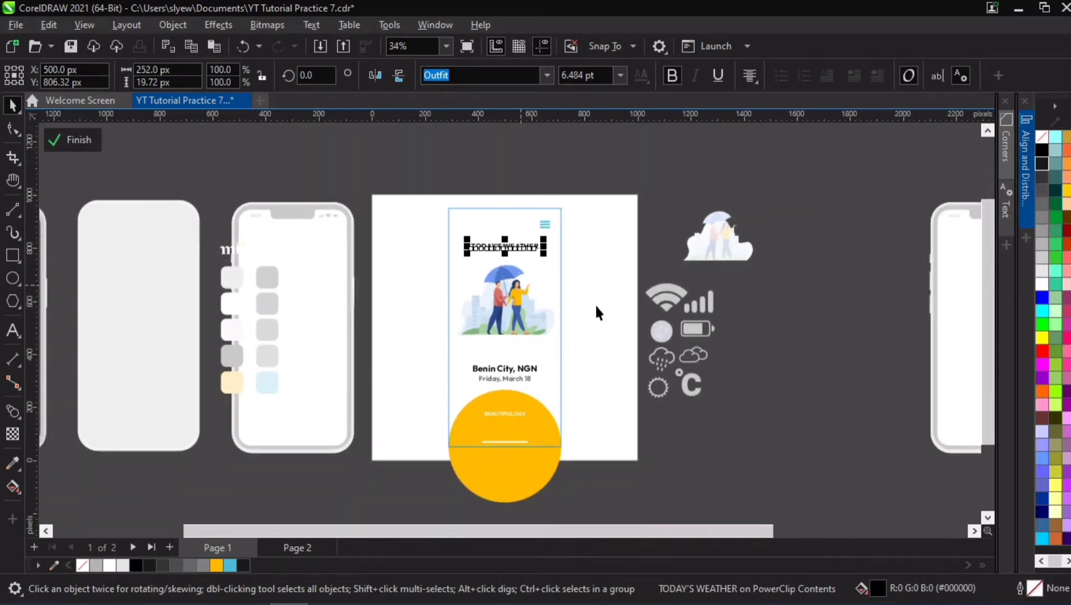
{"action": "left_click", "coordinate": [594, 295], "text": "ctrl"}
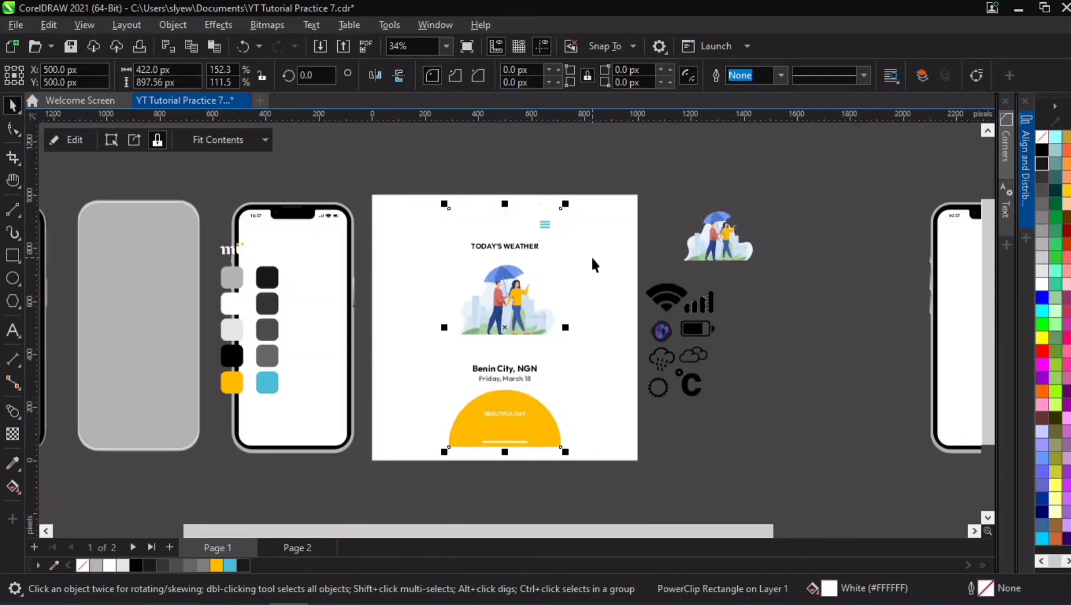
Step: Move the spare illustration and icons away to the far side of the mockups and duplicate the clipped screen at about X 1315, Y 500 px
{"action": "left_click_drag", "start_coordinate": [588, 137], "coordinate": [795, 448]}
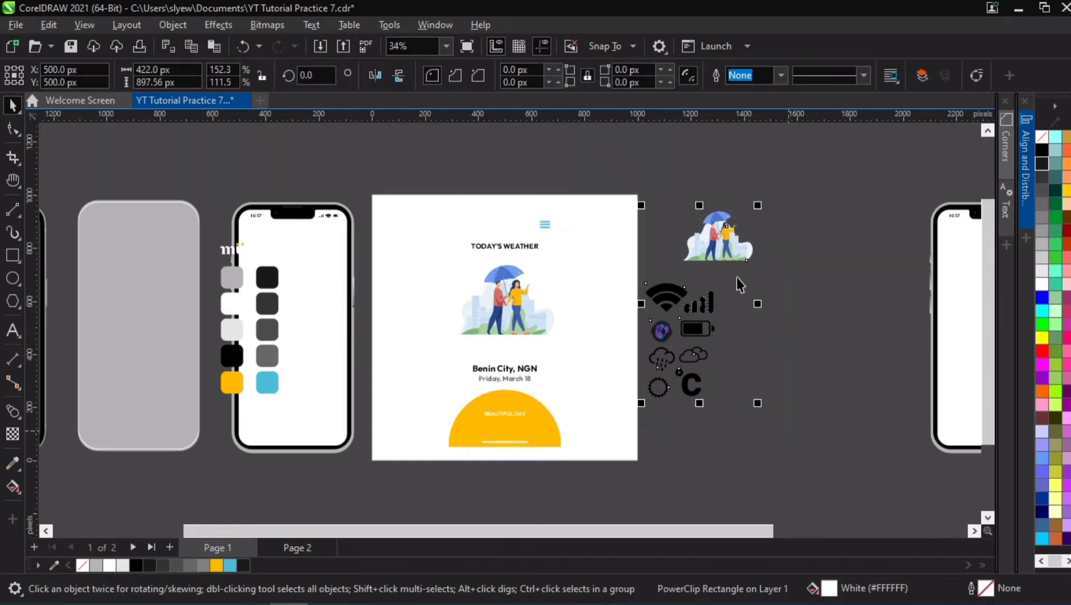
{"action": "left_click_drag", "start_coordinate": [722, 244], "coordinate": [68, 167]}
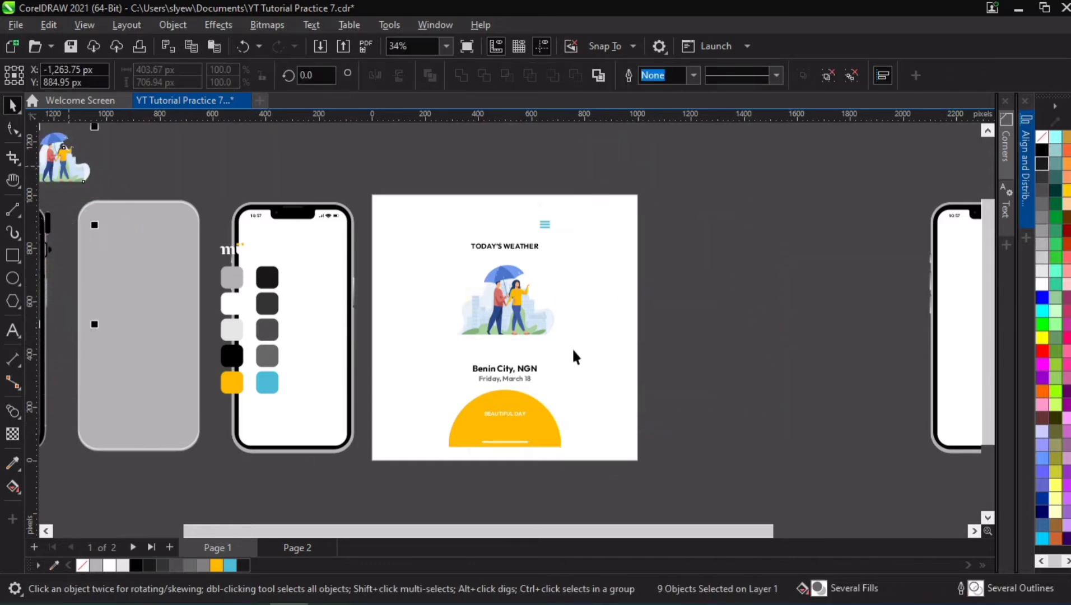
{"action": "left_click", "coordinate": [516, 317]}
{"action": "left_click", "coordinate": [713, 305]}
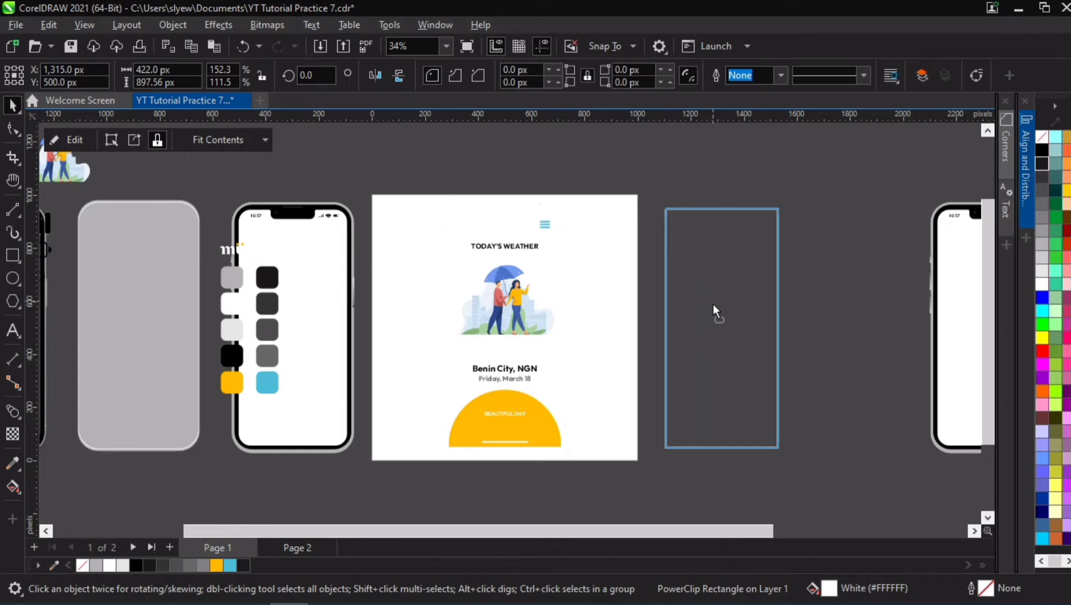
{"action": "key", "text": "ctrl+v"}
{"action": "left_click", "coordinate": [532, 287]}
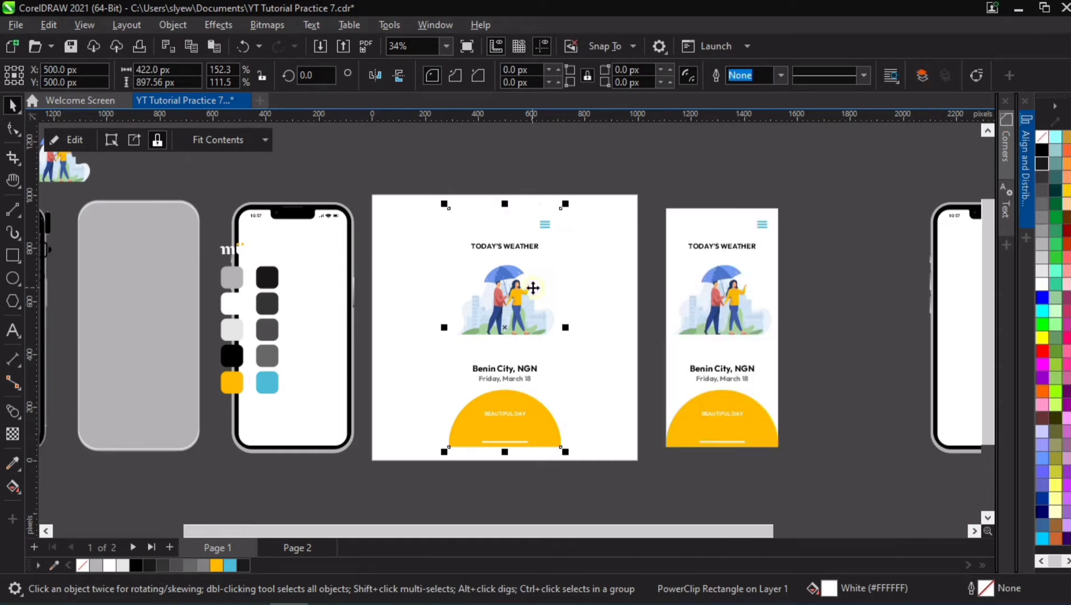
{"action": "scroll", "coordinate": [519, 240], "scroll_direction": "up", "scroll_amount": 1}
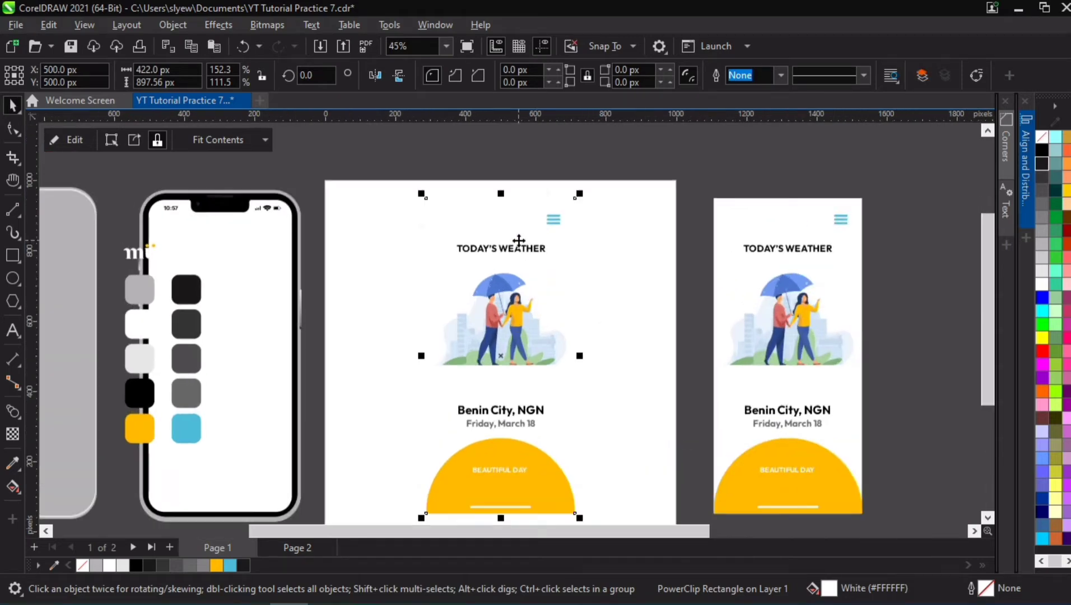
{"action": "left_click", "coordinate": [515, 241], "text": "ctrl"}
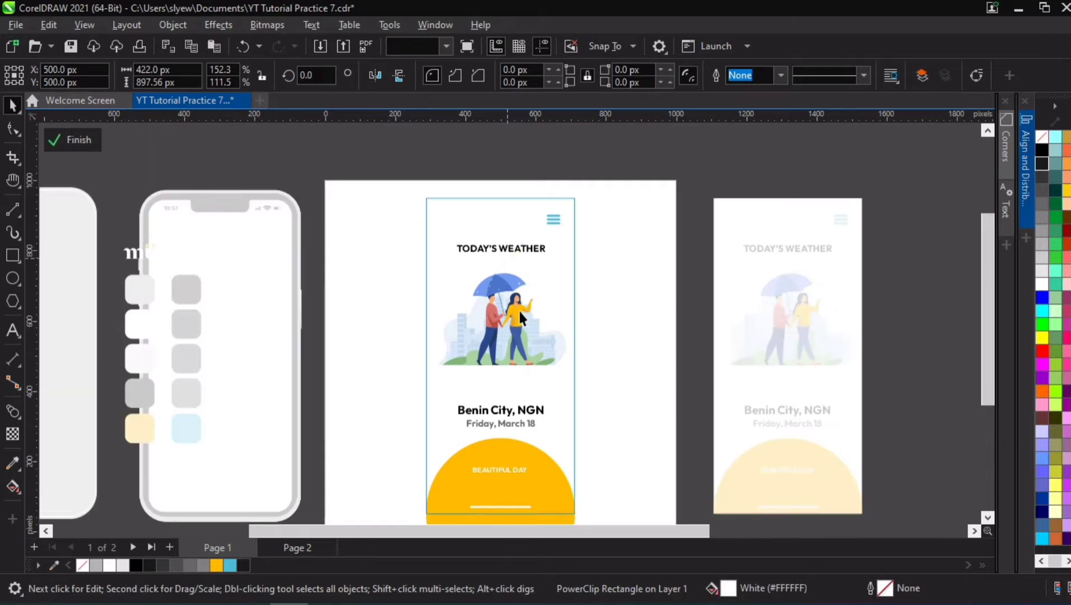
{"action": "scroll", "coordinate": [501, 358], "scroll_direction": "down", "scroll_amount": 3}
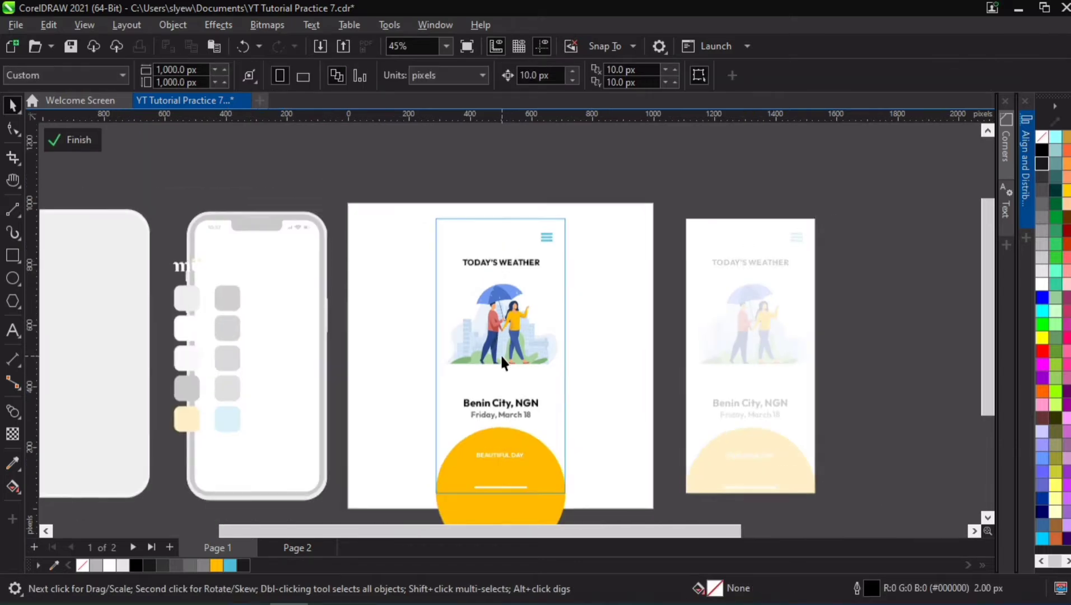
{"action": "left_click", "coordinate": [512, 358]}
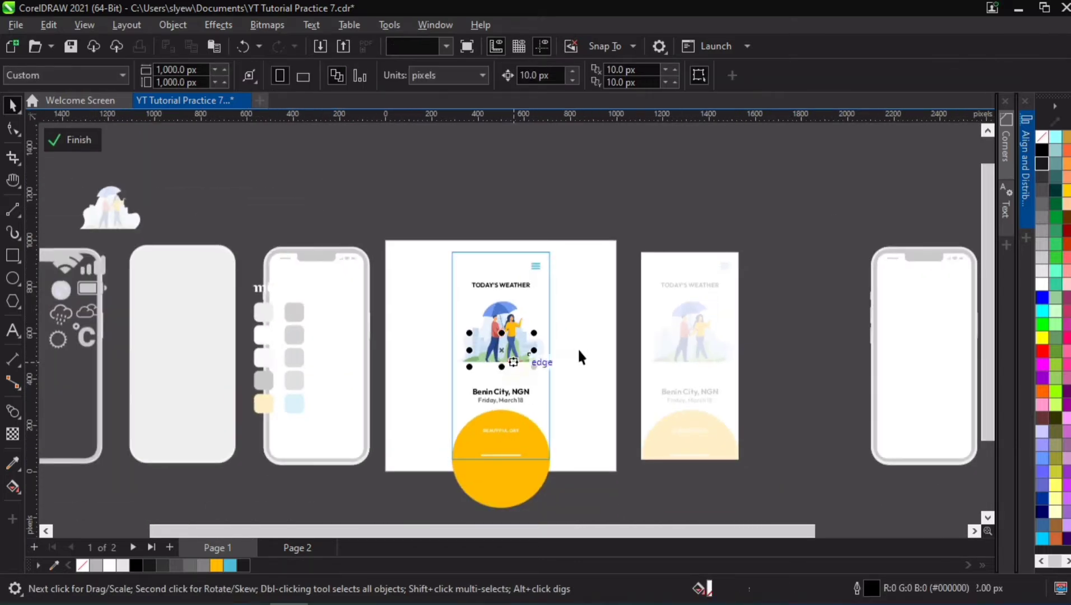
{"action": "left_click", "coordinate": [577, 347], "text": "ctrl"}
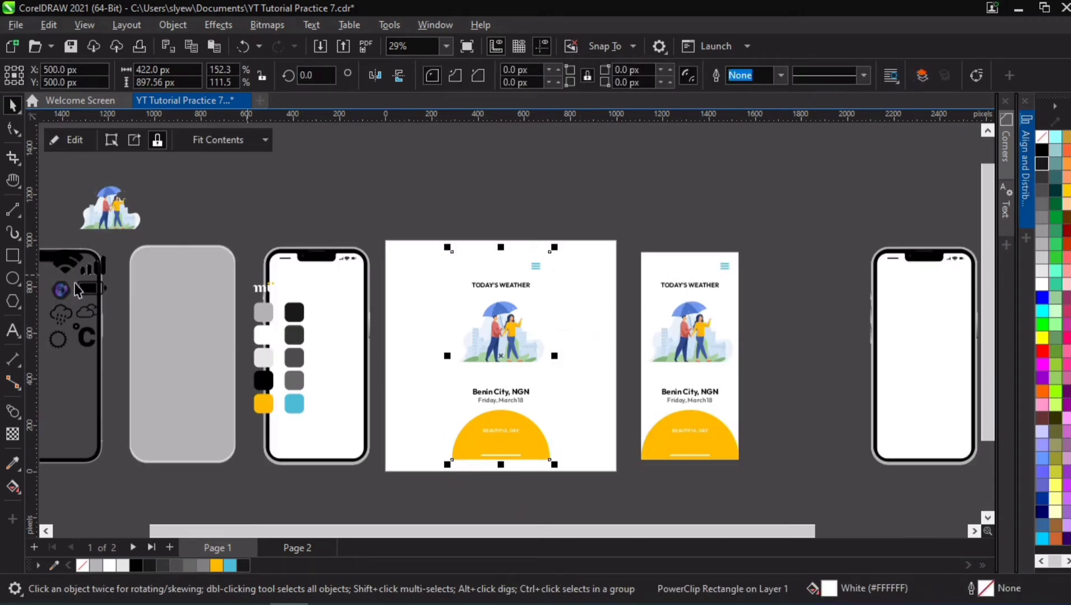
Step: Move the black phone frame bitmap off the icons to about X -338, Y 1206 px and select the four weather icons
{"action": "left_click", "coordinate": [57, 322]}
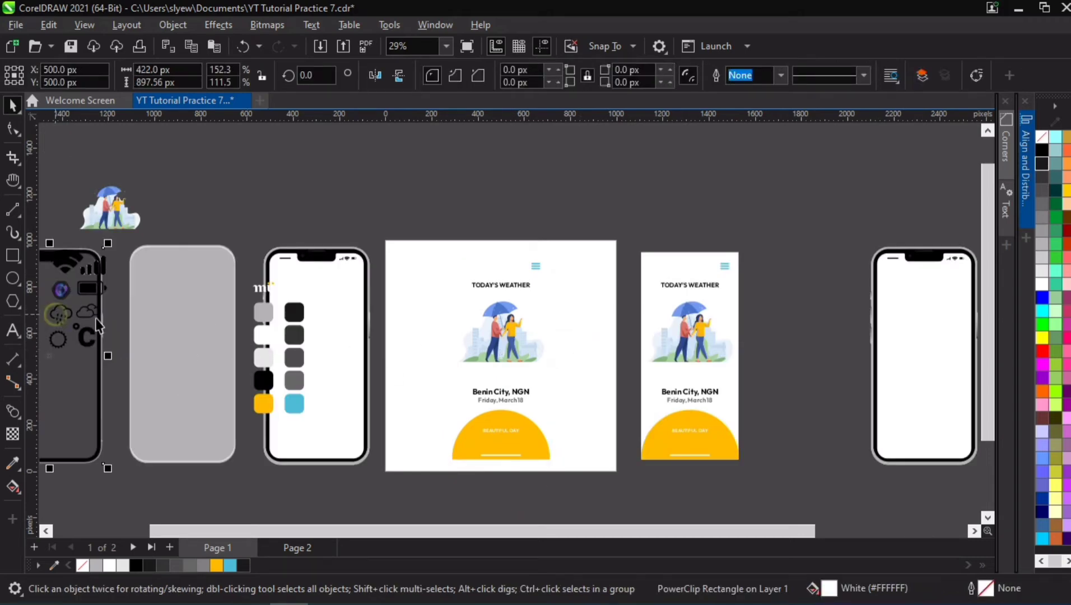
{"action": "left_click_drag", "start_coordinate": [40, 390], "coordinate": [298, 239]}
{"action": "scroll", "coordinate": [55, 325], "scroll_direction": "left", "scroll_amount": 3}
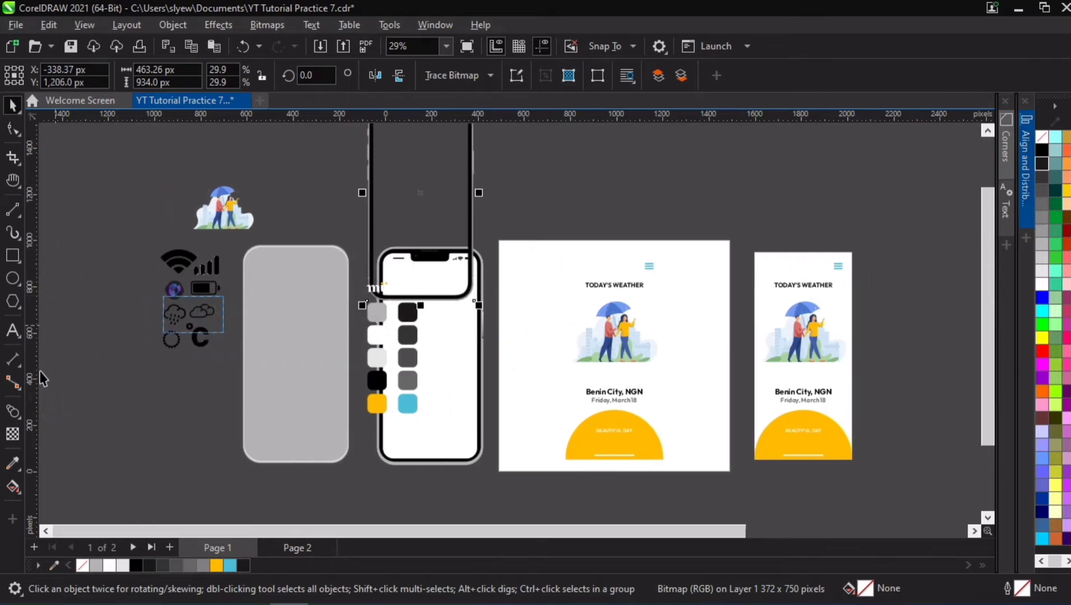
{"action": "left_click_drag", "start_coordinate": [242, 296], "coordinate": [106, 401]}
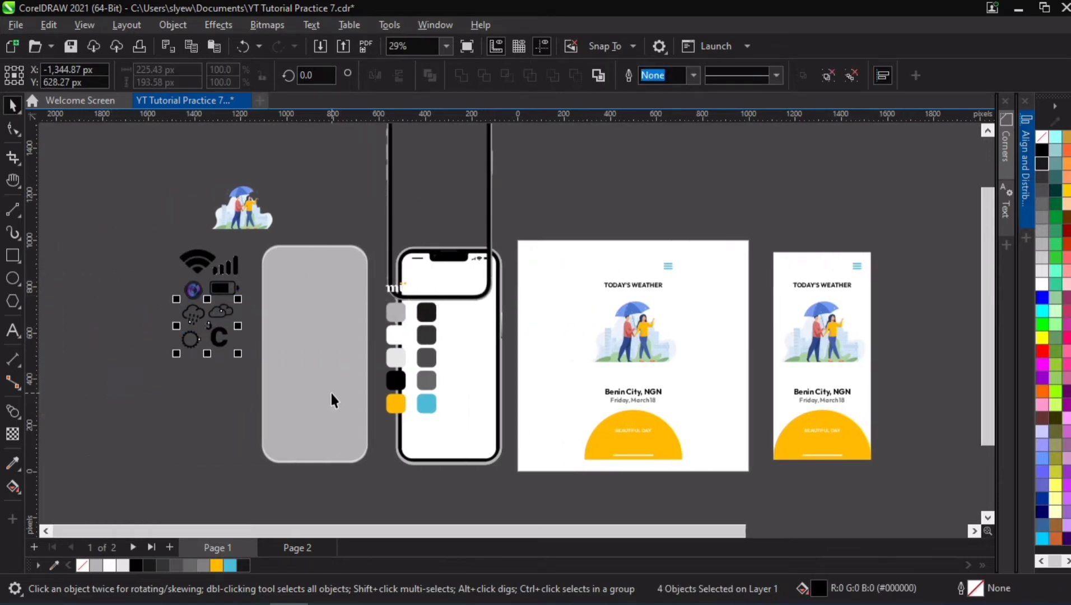
Step: In the page's clipped screen, delete the umbrella illustration and move the TODAY'S WEATHER heading out to about X 2, Y 666 px
{"action": "left_click", "coordinate": [637, 317]}
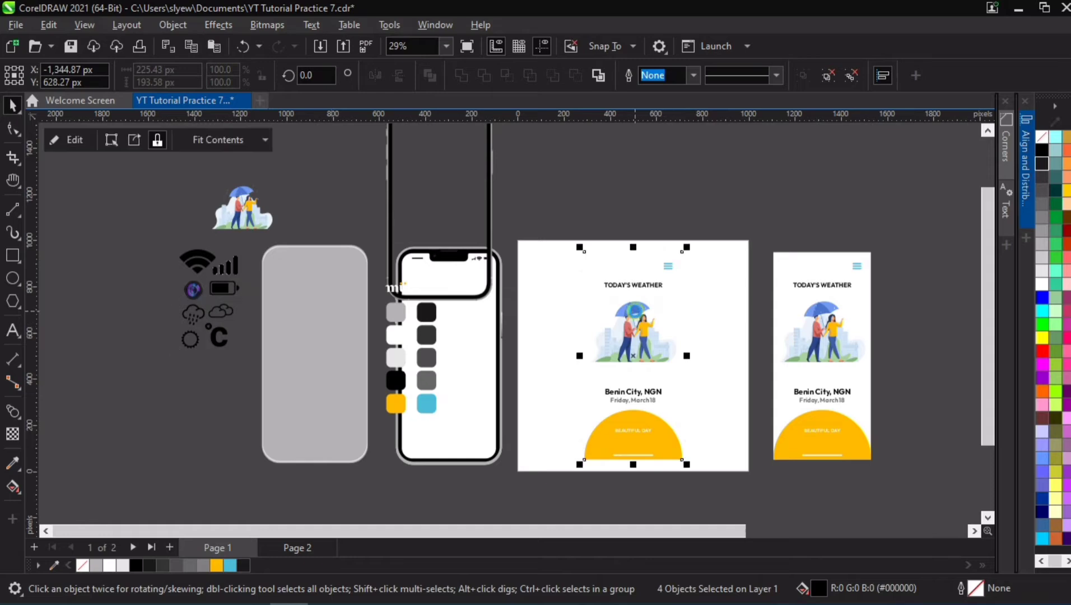
{"action": "double_click", "coordinate": [653, 291]}
{"action": "scroll", "coordinate": [653, 291], "scroll_direction": "up", "scroll_amount": 1}
{"action": "left_click_drag", "start_coordinate": [650, 294], "coordinate": [531, 263]}
{"action": "left_click", "coordinate": [514, 275]}
{"action": "scroll", "coordinate": [514, 275], "scroll_direction": "up", "scroll_amount": 1}
{"action": "scroll", "coordinate": [514, 275], "scroll_direction": "up", "scroll_amount": 1}
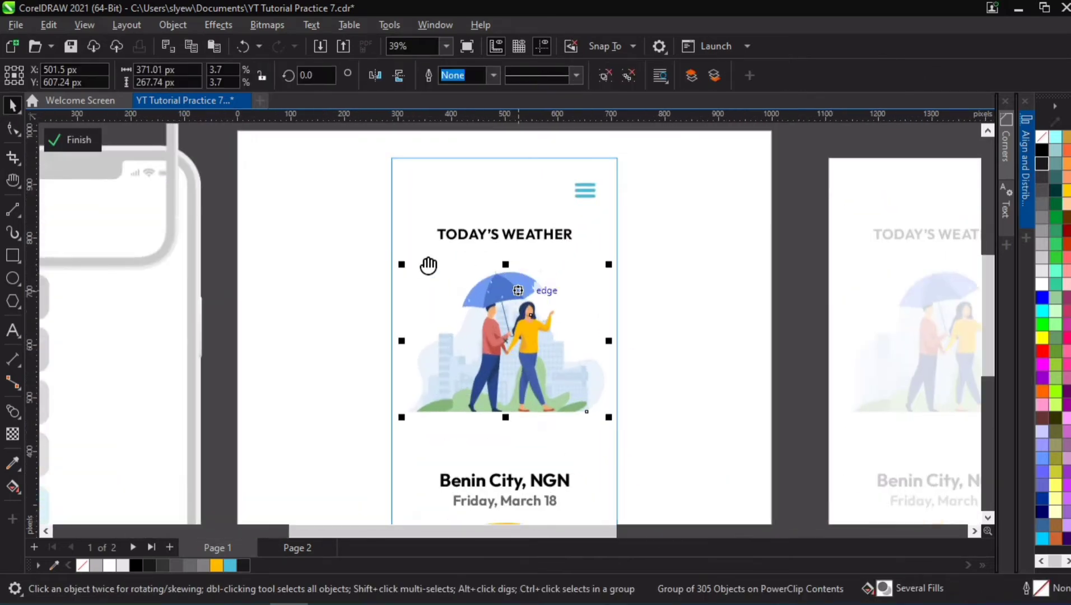
{"action": "left_click", "coordinate": [501, 289]}
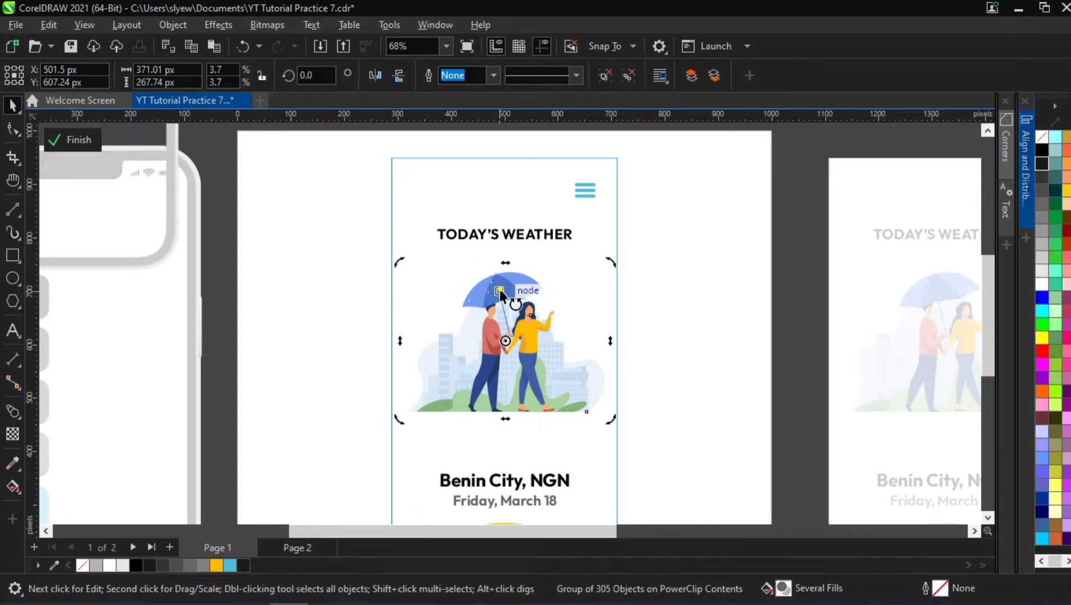
{"action": "left_click_drag", "start_coordinate": [500, 291], "coordinate": [631, 251]}
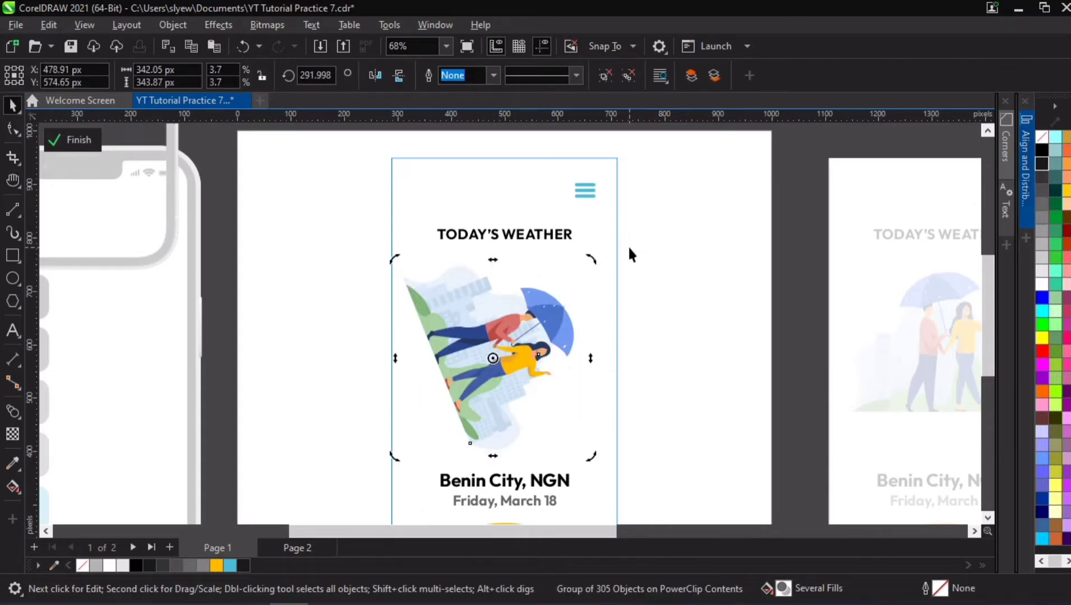
{"action": "key", "text": "Delete"}
{"action": "left_click", "coordinate": [509, 232]}
{"action": "left_click_drag", "start_coordinate": [509, 231], "coordinate": [267, 311]}
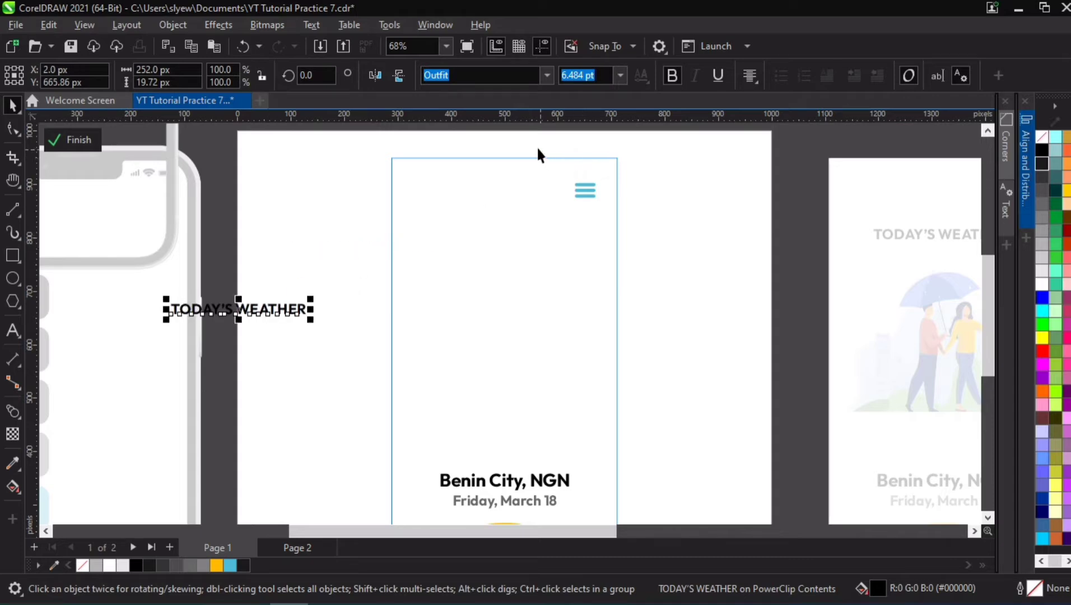
{"action": "left_click_drag", "start_coordinate": [537, 149], "coordinate": [648, 235]}
{"action": "key", "text": "Delete"}
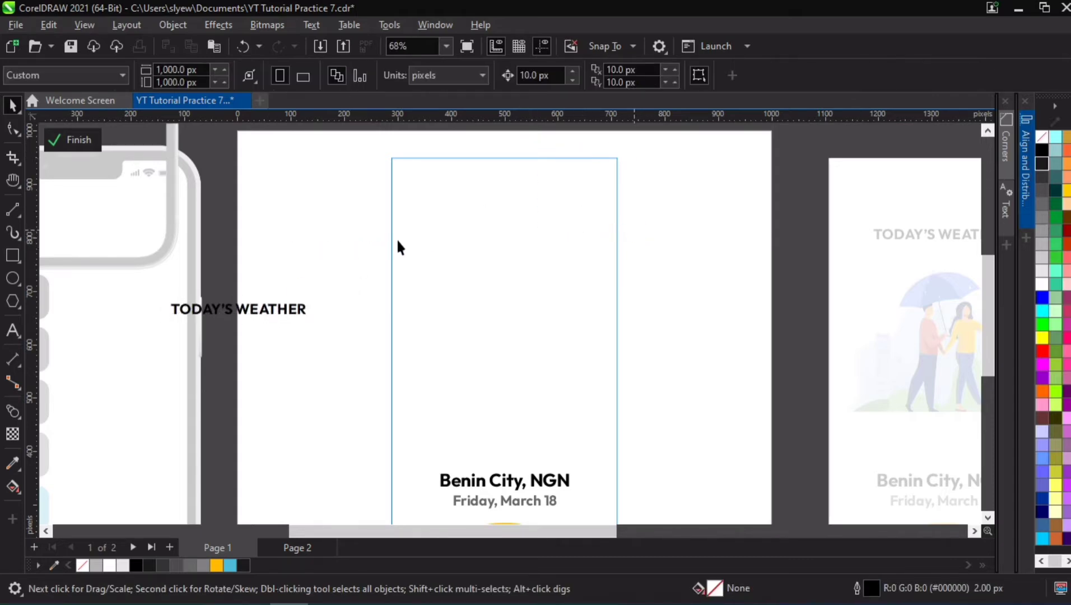
{"action": "key", "text": "ctrl+z"}
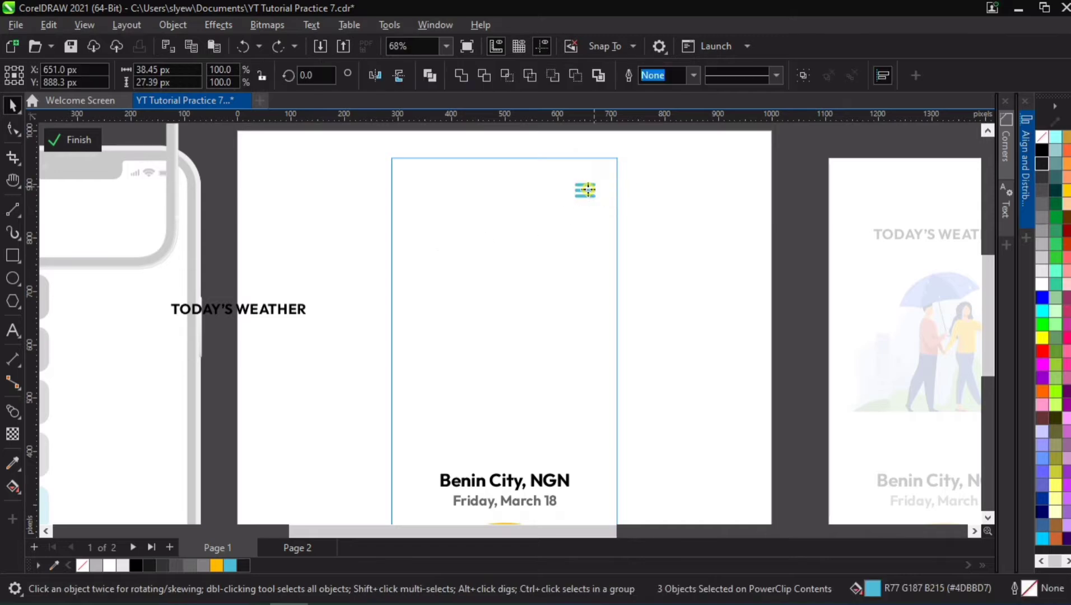
Step: Move one bar of the menu icon outside the screen, just above the heading text, and delete the other two bars
{"action": "left_click", "coordinate": [583, 191]}
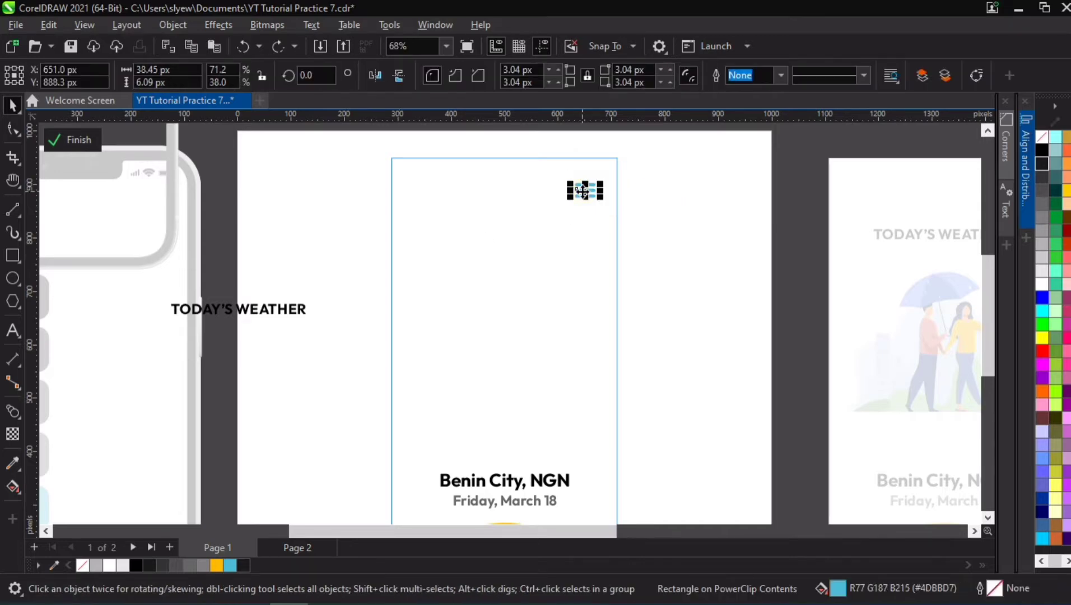
{"action": "left_click_drag", "start_coordinate": [582, 191], "coordinate": [277, 260]}
{"action": "left_click", "coordinate": [352, 251]}
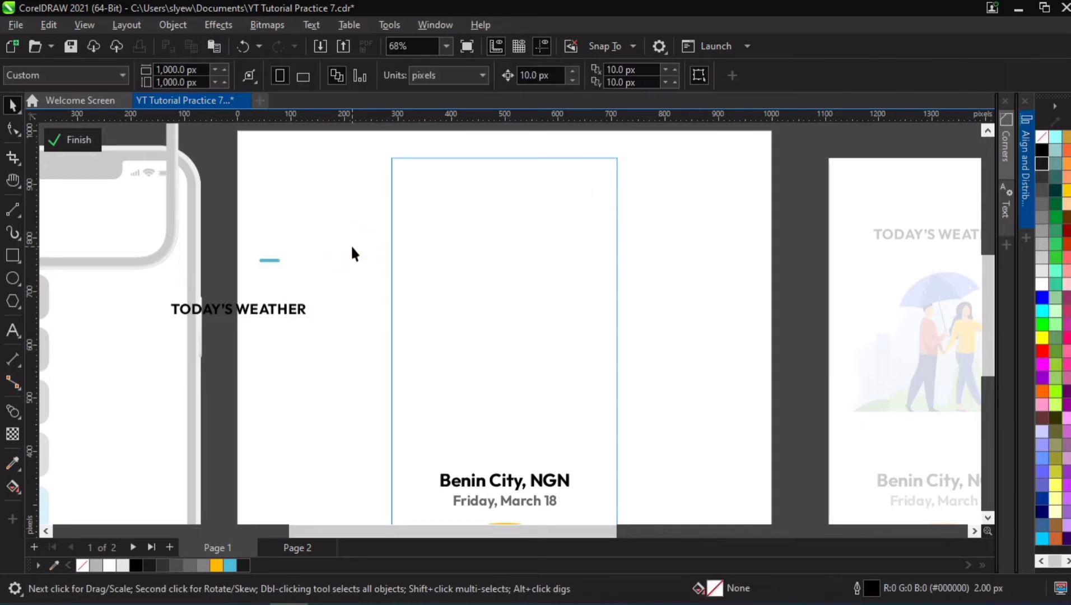
Step: Place a copy of the rain, cloud, sun and °C icons beside the screen frame's upper right
{"action": "left_click", "coordinate": [306, 286]}
{"action": "scroll", "coordinate": [306, 287], "scroll_direction": "down", "scroll_amount": 4}
{"action": "scroll", "coordinate": [268, 297], "scroll_direction": "down", "scroll_amount": 2}
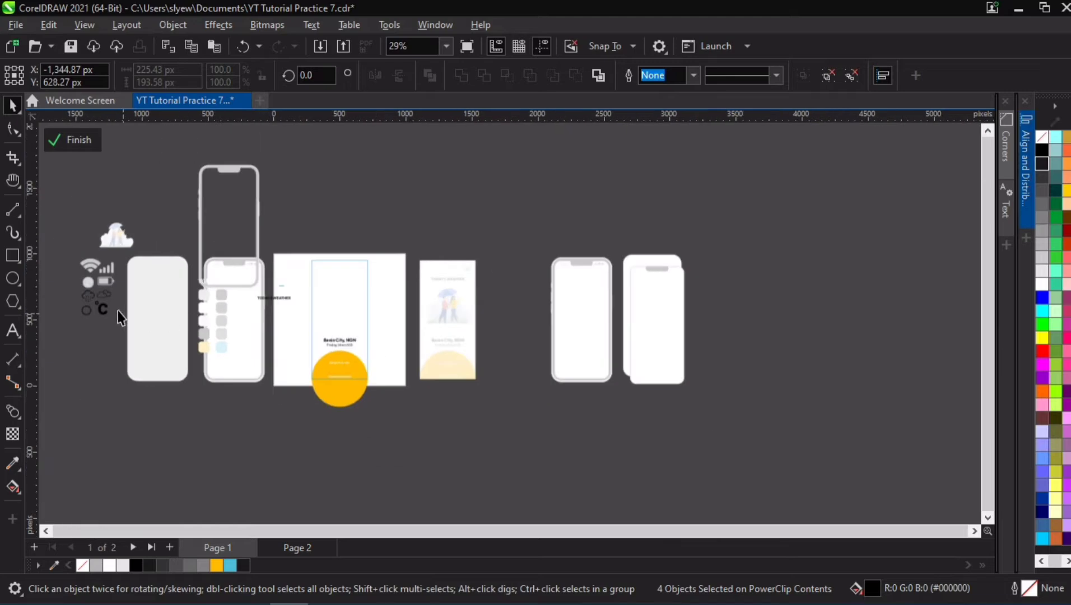
{"action": "left_click_drag", "start_coordinate": [118, 310], "coordinate": [395, 283]}
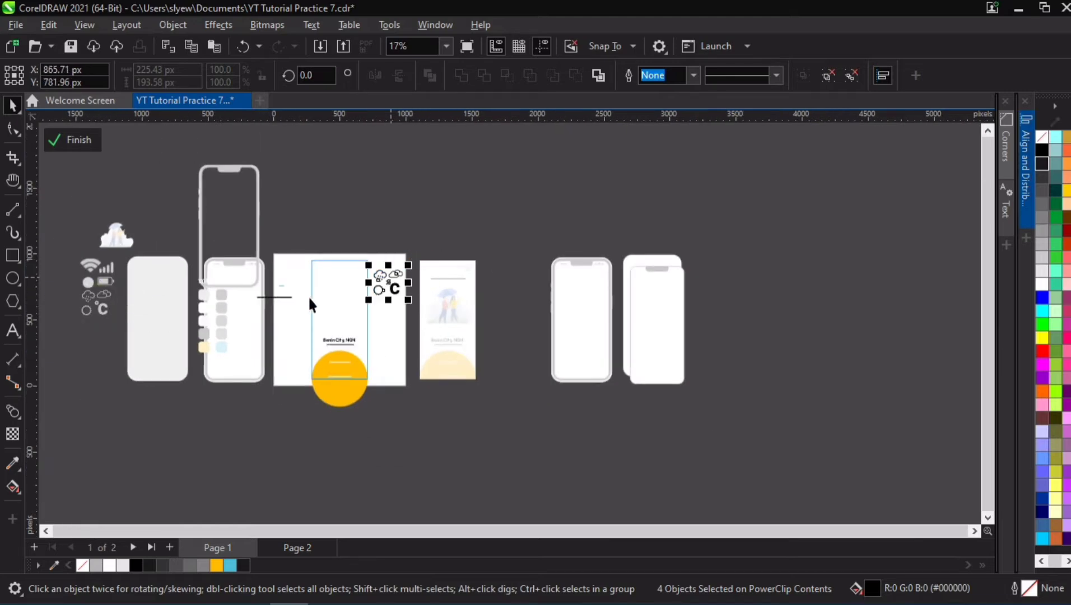
{"action": "scroll", "coordinate": [310, 304], "scroll_direction": "up", "scroll_amount": 6}
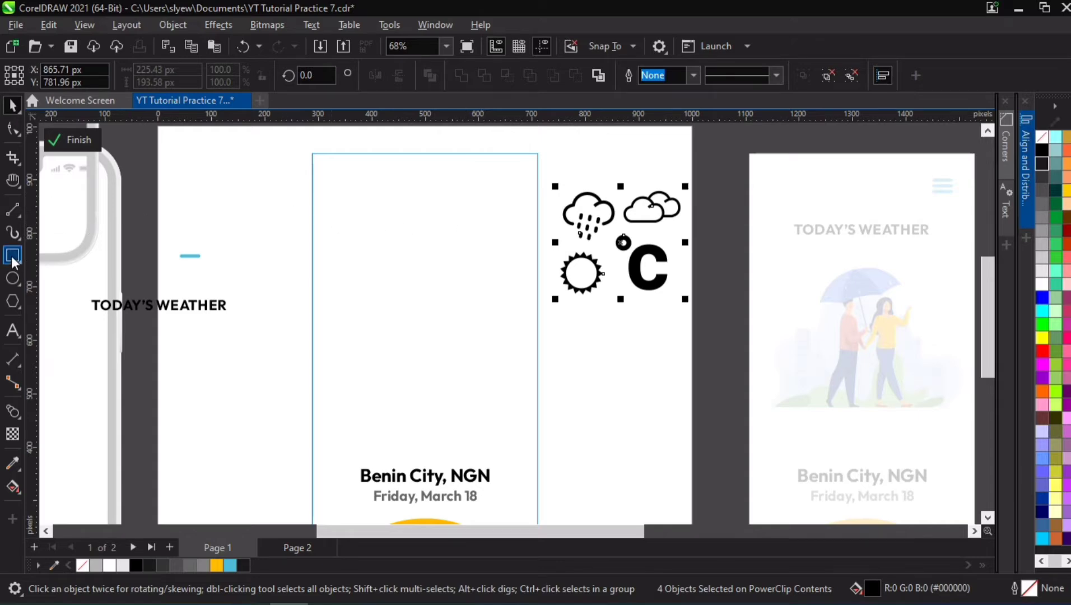
Step: Draw a rectangle about 454 by 505 px over the upper part of the screen frame and convert it to curves
{"action": "left_click_drag", "start_coordinate": [302, 141], "coordinate": [548, 417]}
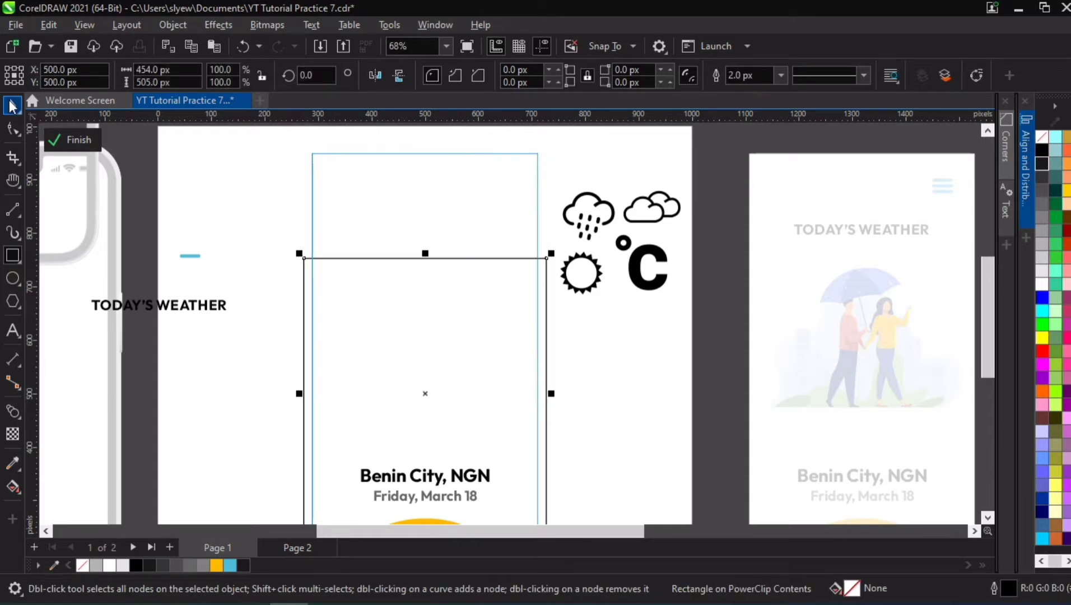
{"action": "key", "text": "space"}
{"action": "left_click_drag", "start_coordinate": [460, 355], "coordinate": [461, 305]}
{"action": "left_click", "coordinate": [12, 129]}
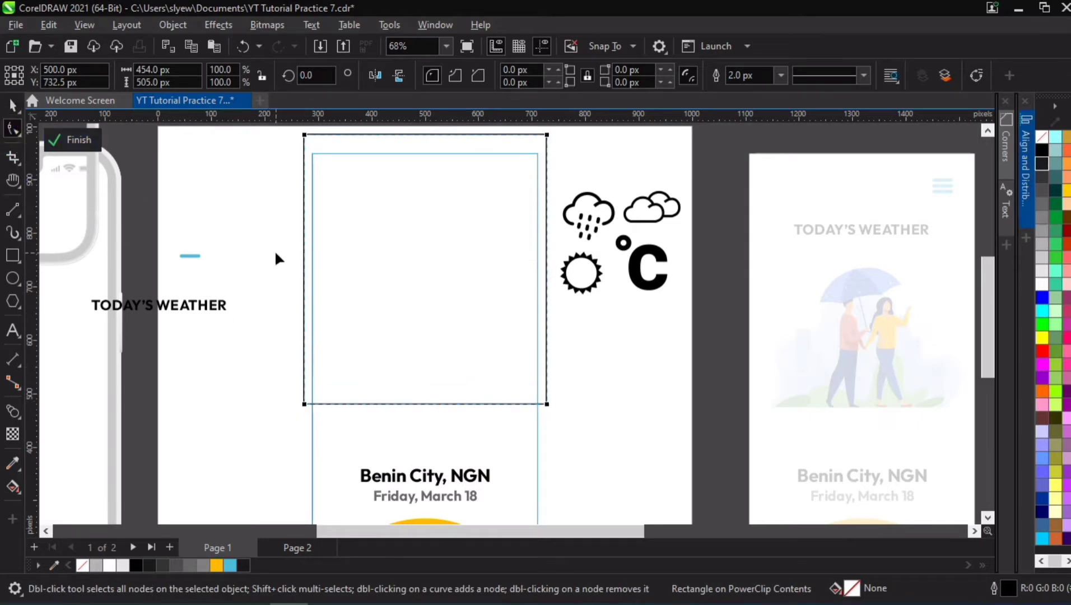
{"action": "key", "text": "ctrl+q"}
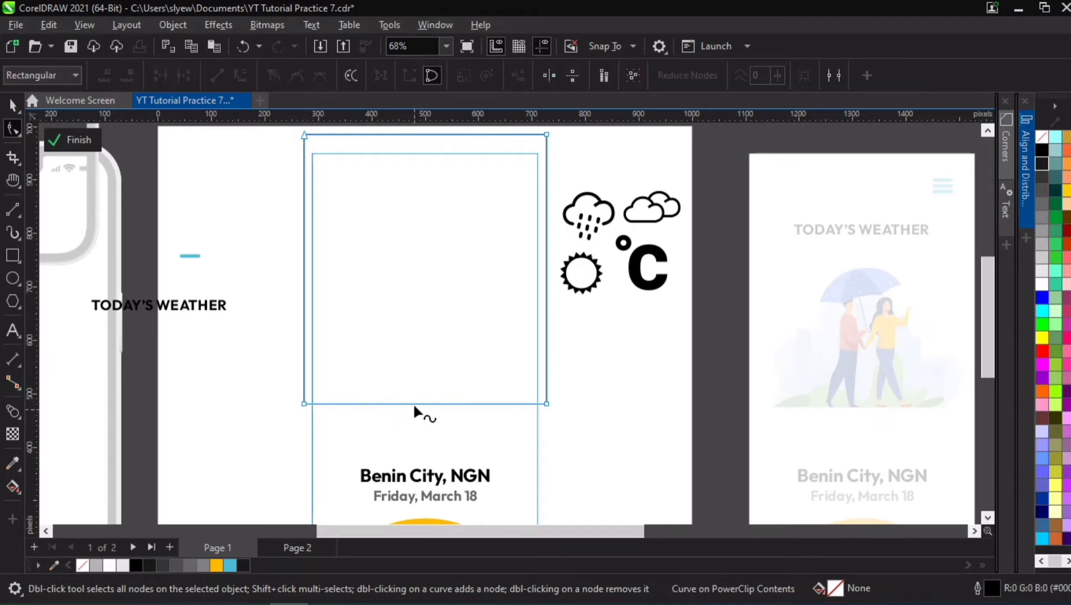
{"action": "left_click_drag", "start_coordinate": [423, 405], "coordinate": [426, 445]}
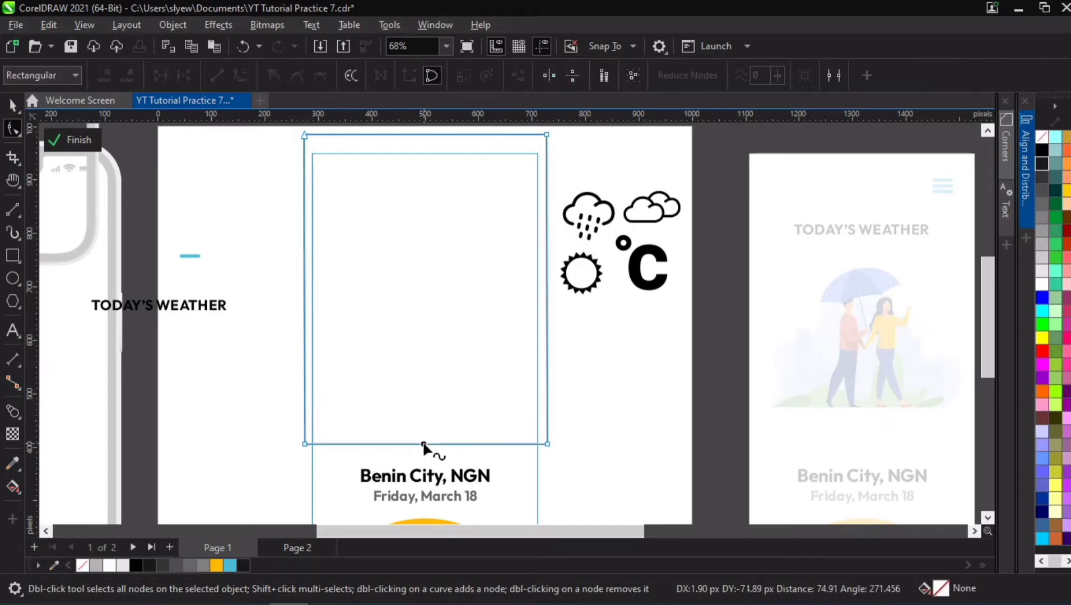
{"action": "key", "text": "ctrl+z"}
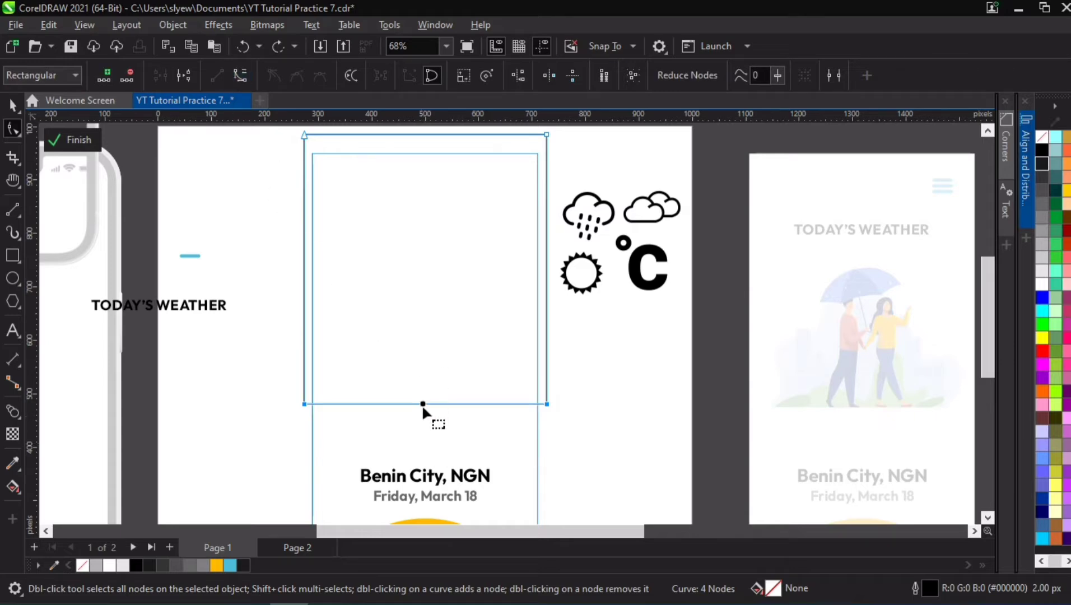
{"action": "left_click", "coordinate": [307, 426]}
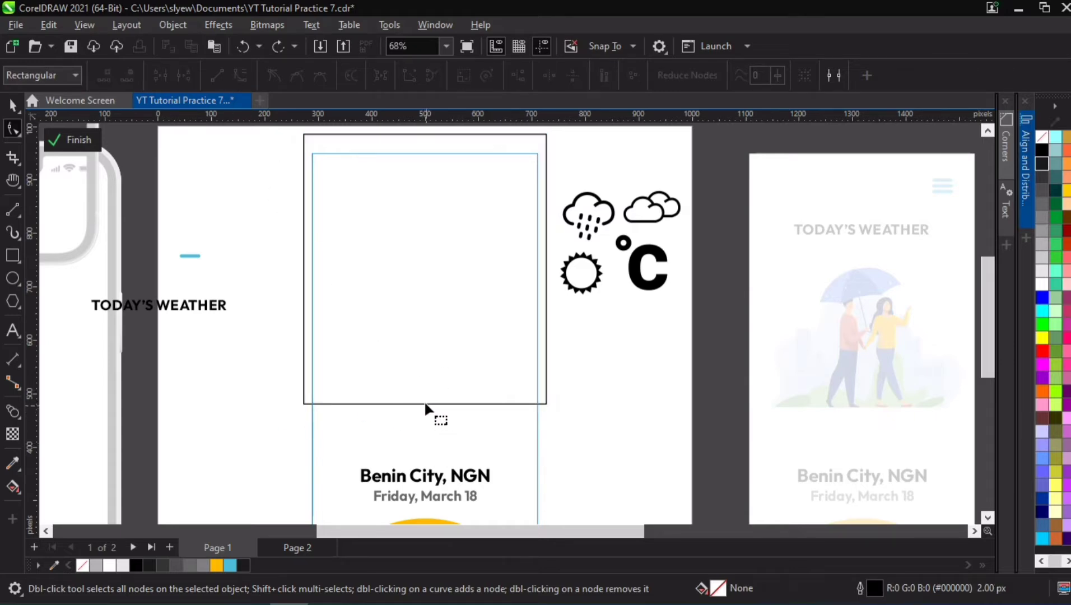
Step: Convert the rectangle's bottom edge to a curve and bow it downward toward the Benin City text
{"action": "left_click", "coordinate": [417, 405]}
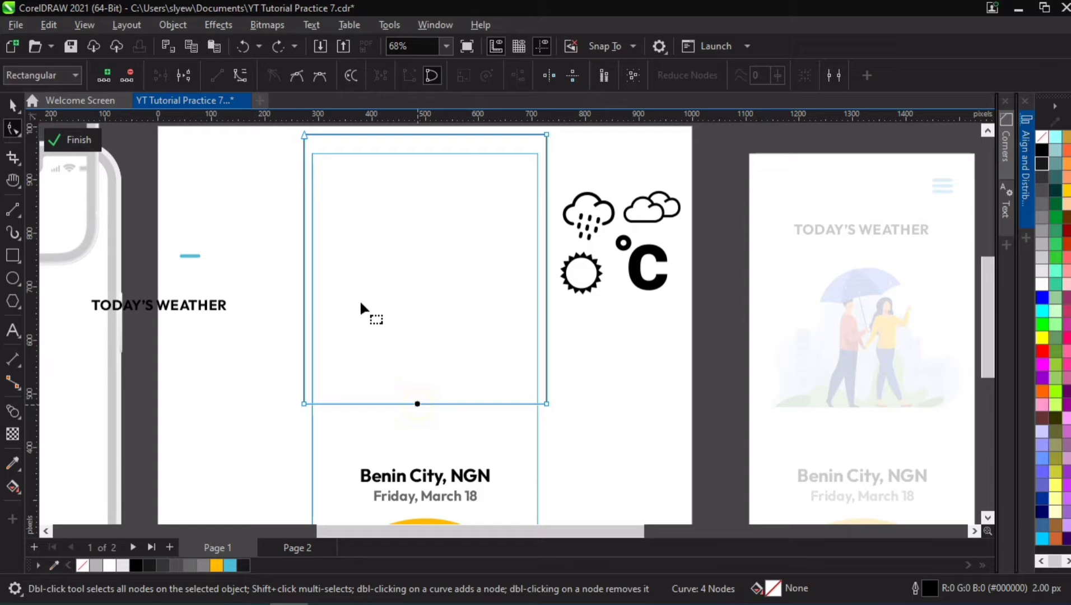
{"action": "left_click", "coordinate": [241, 77]}
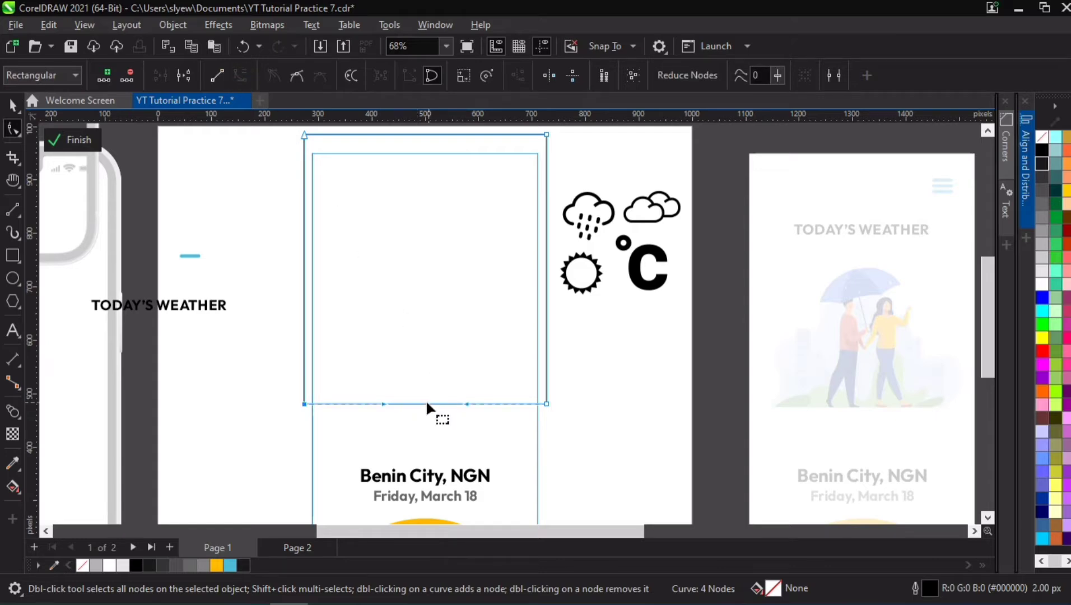
{"action": "left_click_drag", "start_coordinate": [424, 402], "coordinate": [421, 447]}
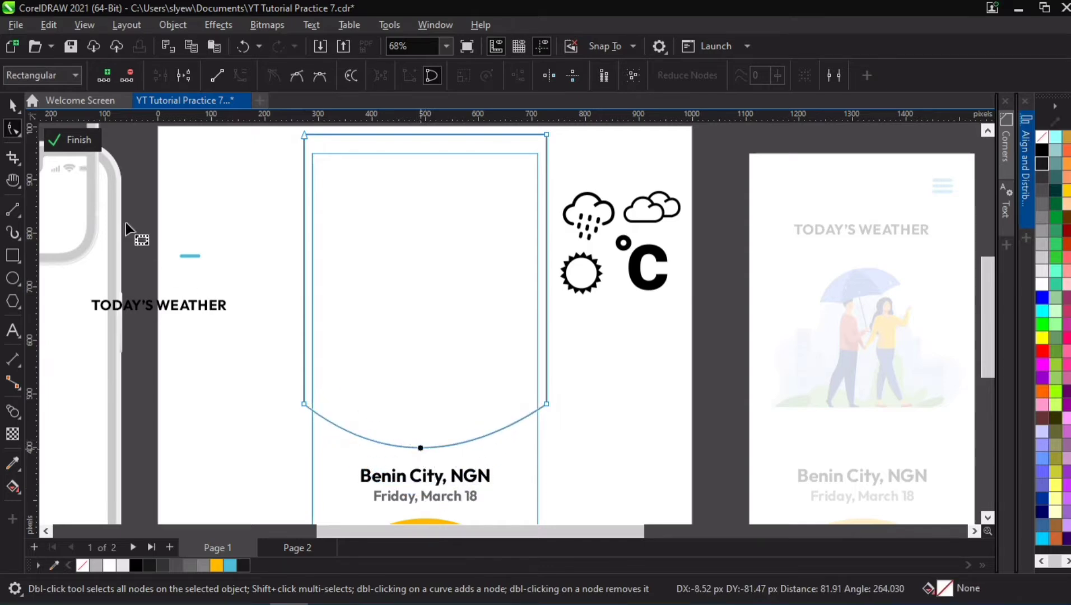
Step: Shorten the curved-bottom shape from below so it sits well above the Benin City text
{"action": "left_click", "coordinate": [15, 102]}
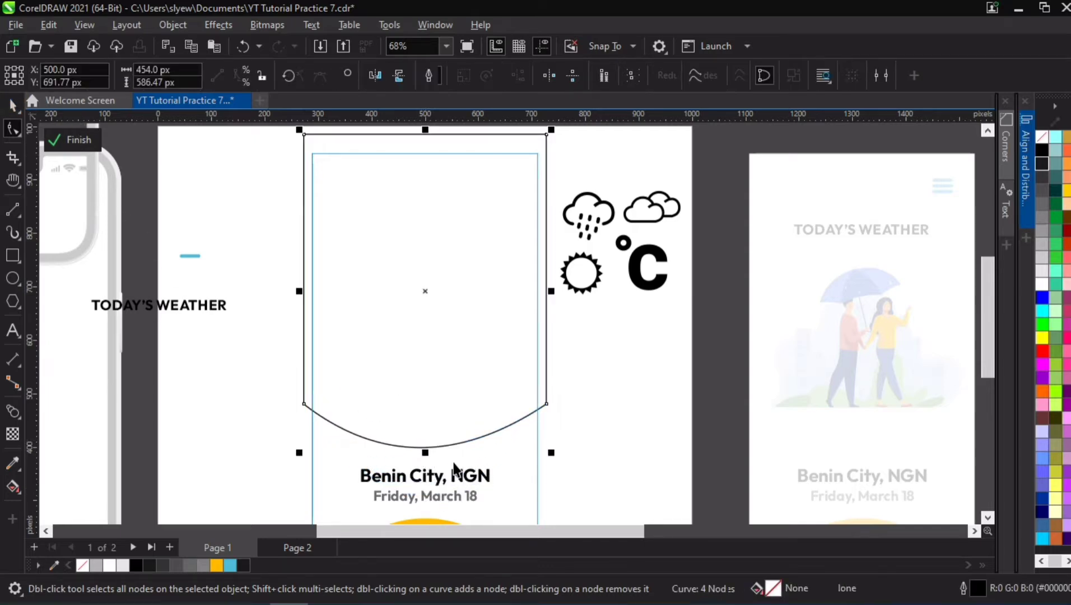
{"action": "left_click_drag", "start_coordinate": [426, 421], "coordinate": [432, 385]}
{"action": "left_click", "coordinate": [591, 156]}
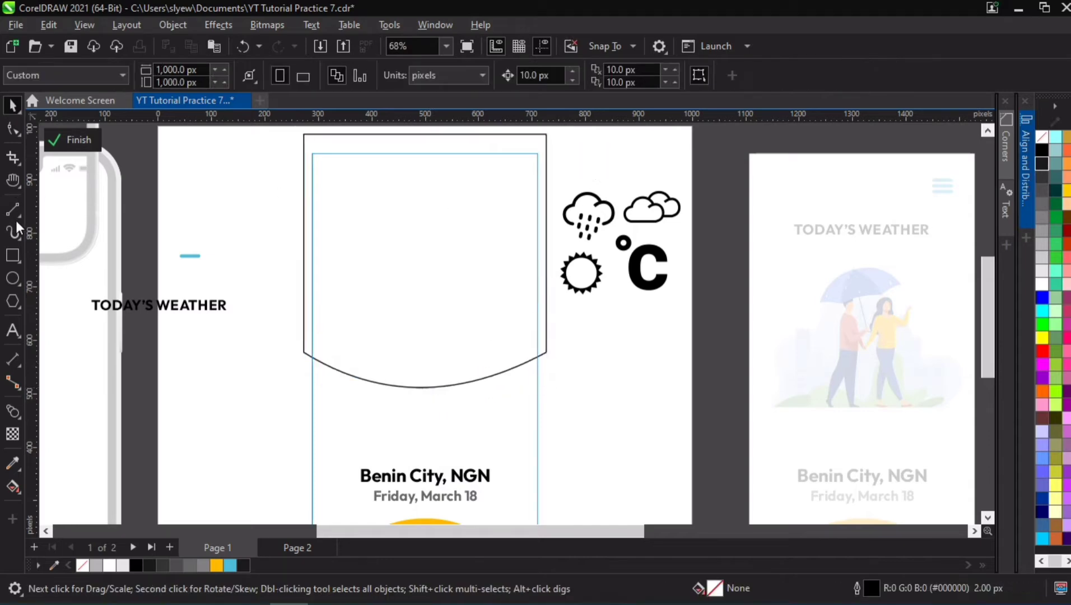
Step: Draw a square of about 94 px over the upper-right corner of the curved-bottom shape
{"action": "left_click", "coordinate": [13, 256]}
{"action": "left_click_drag", "start_coordinate": [522, 143], "coordinate": [566, 187]}
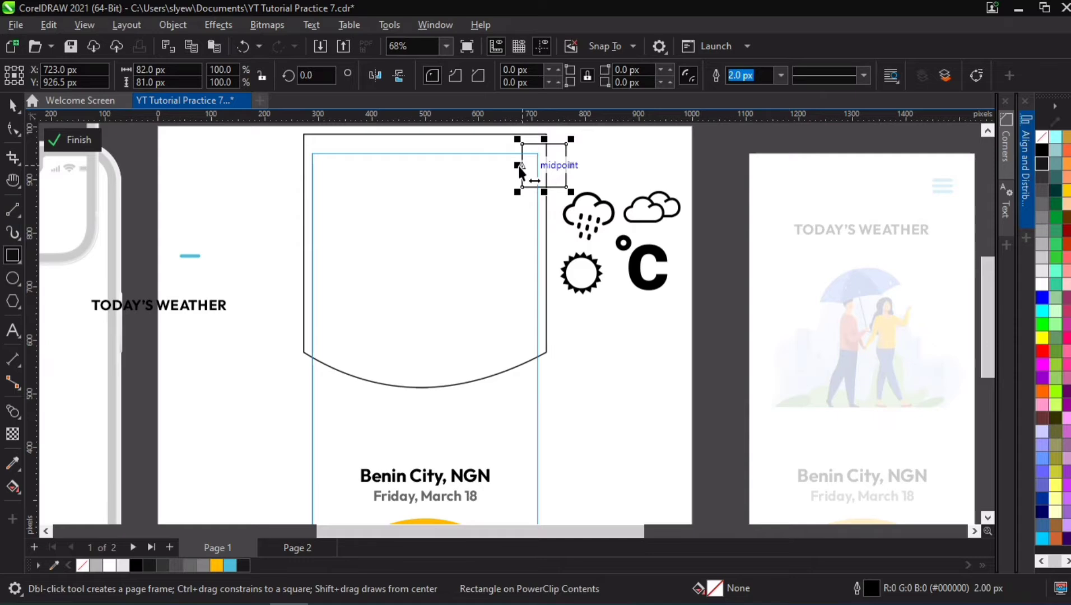
{"action": "left_click_drag", "start_coordinate": [497, 148], "coordinate": [547, 197]}
{"action": "left_click", "coordinate": [12, 104]}
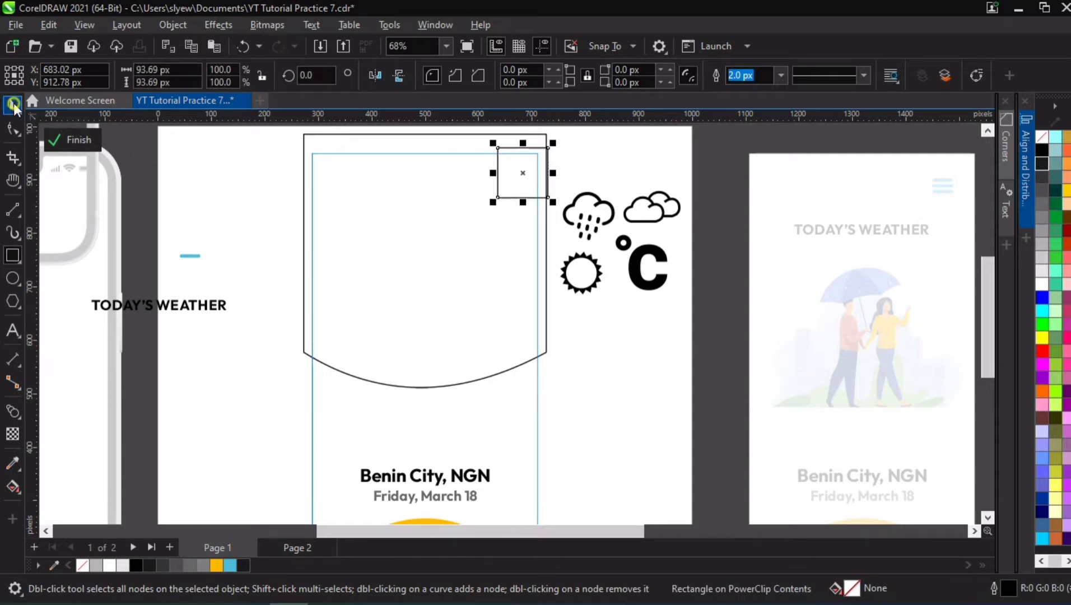
Step: Round only the small square's lower-left corner to about 46.84 px and move the square slightly up and right
{"action": "left_click", "coordinate": [12, 132]}
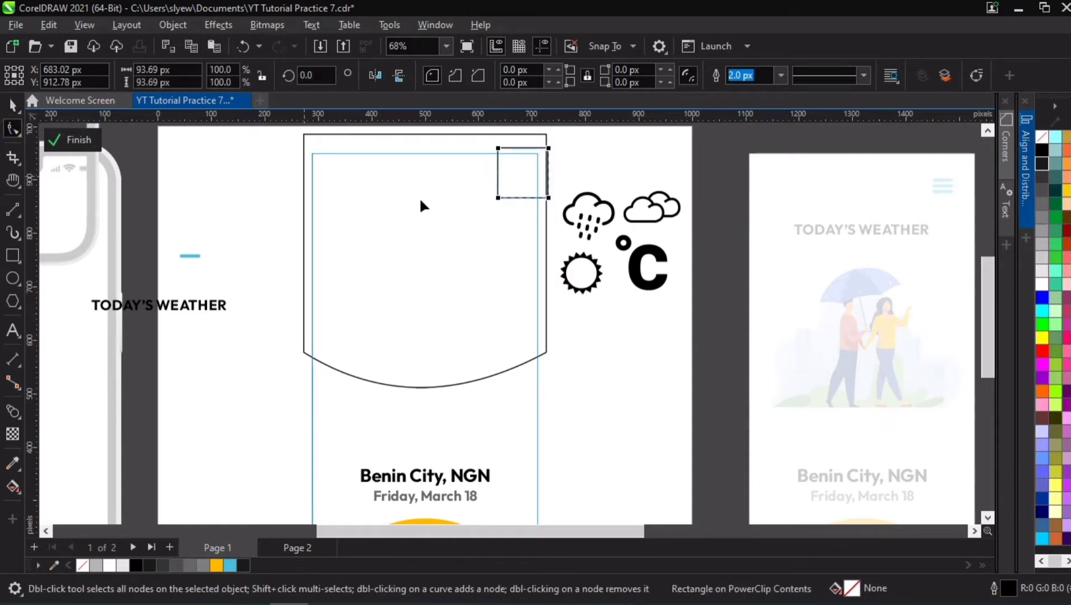
{"action": "left_click", "coordinate": [498, 198]}
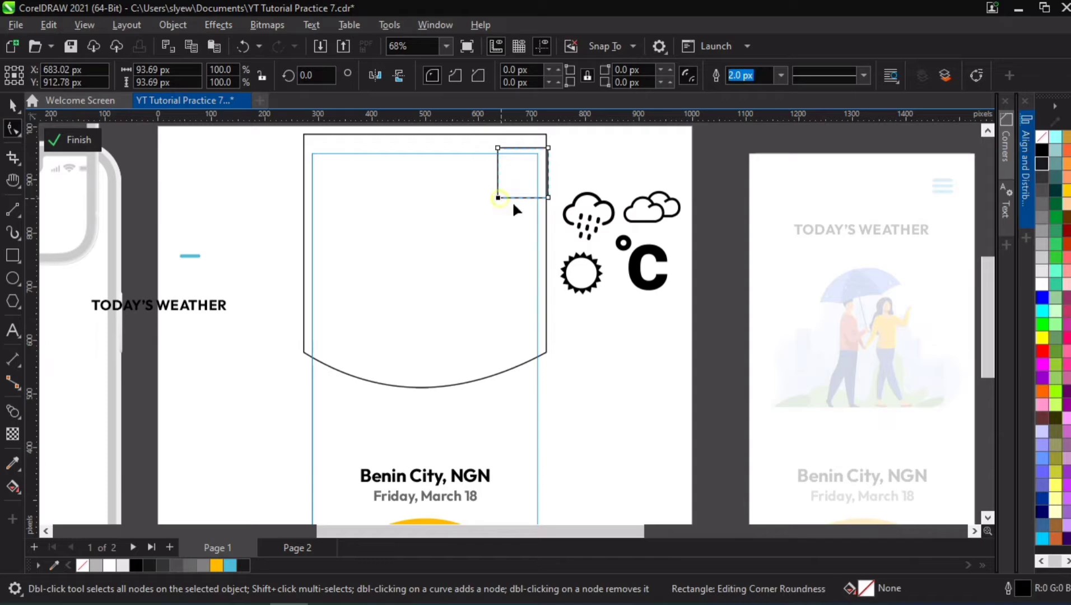
{"action": "left_click_drag", "start_coordinate": [512, 205], "coordinate": [616, 232]}
{"action": "left_click", "coordinate": [12, 106]}
{"action": "left_click", "coordinate": [578, 146]}
{"action": "left_click", "coordinate": [528, 167]}
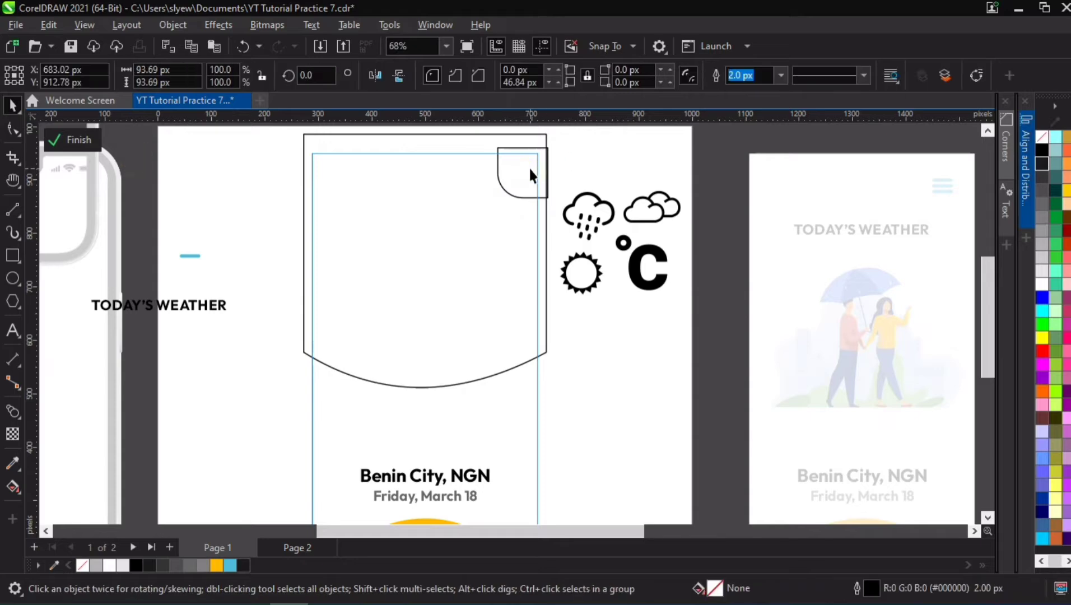
{"action": "left_click_drag", "start_coordinate": [533, 159], "coordinate": [536, 147]}
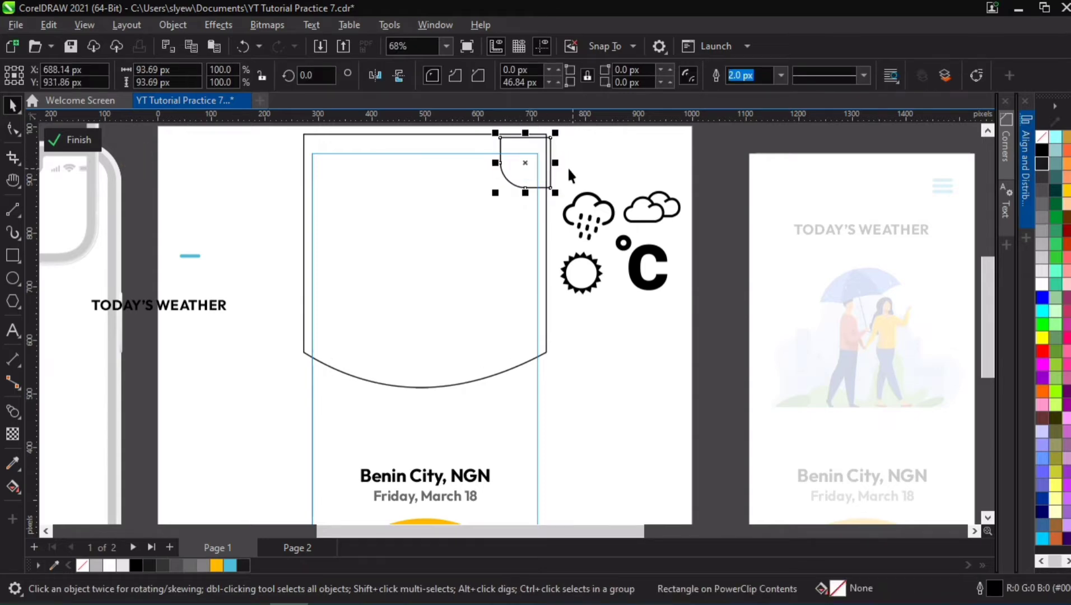
Step: Take all the contents out of the PowerClip frame and paste them directly onto the page
{"action": "scroll", "coordinate": [549, 288], "scroll_direction": "down", "scroll_amount": 3}
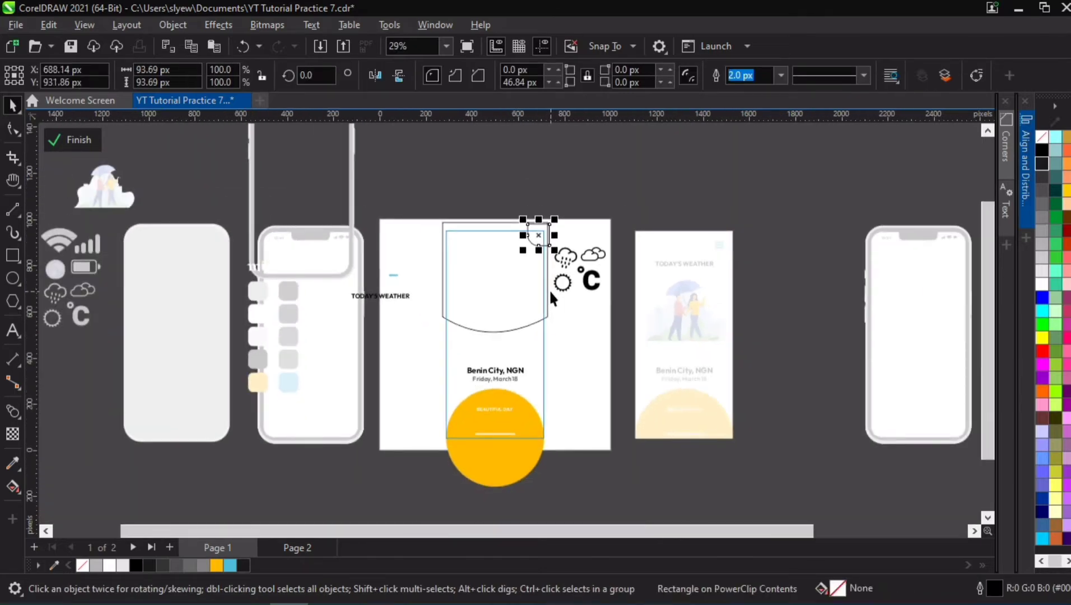
{"action": "key", "text": "ctrl+a"}
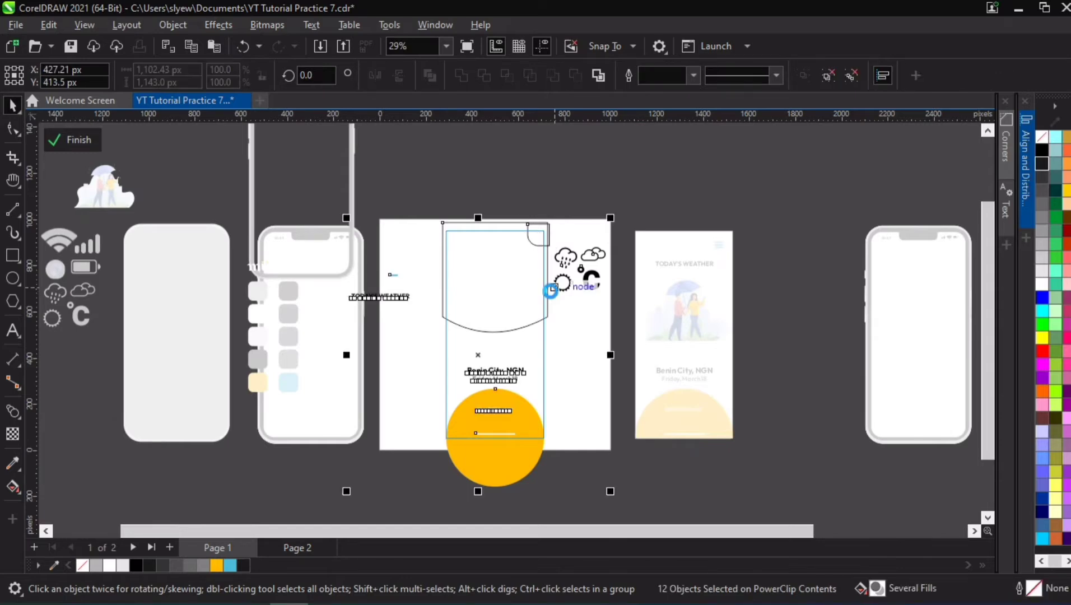
{"action": "key", "text": "Delete"}
{"action": "left_click", "coordinate": [567, 290], "text": "ctrl"}
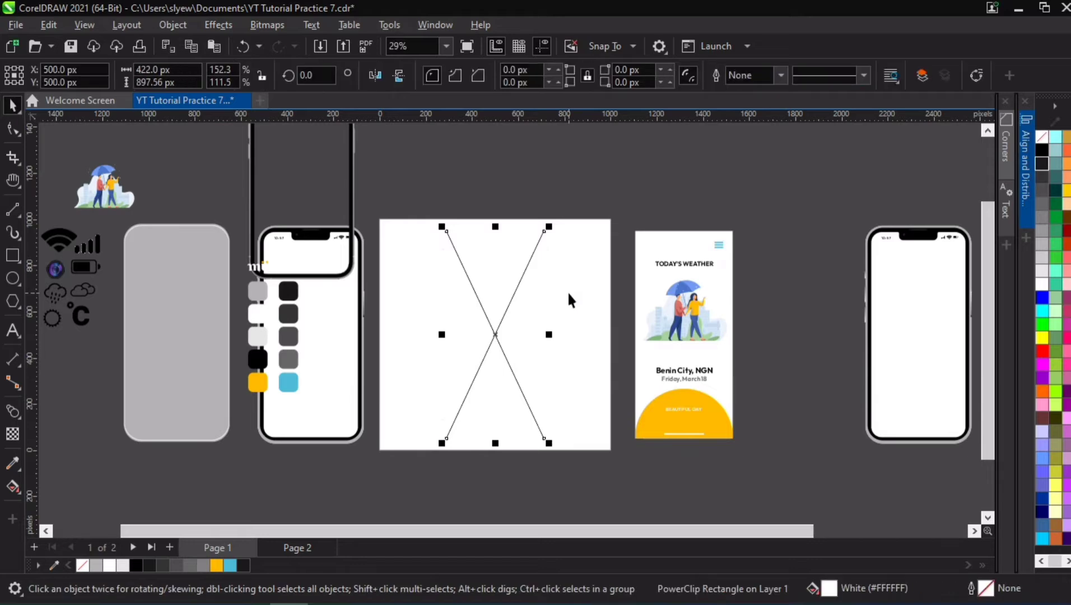
{"action": "key", "text": "ctrl+z"}
{"action": "left_click", "coordinate": [564, 168]}
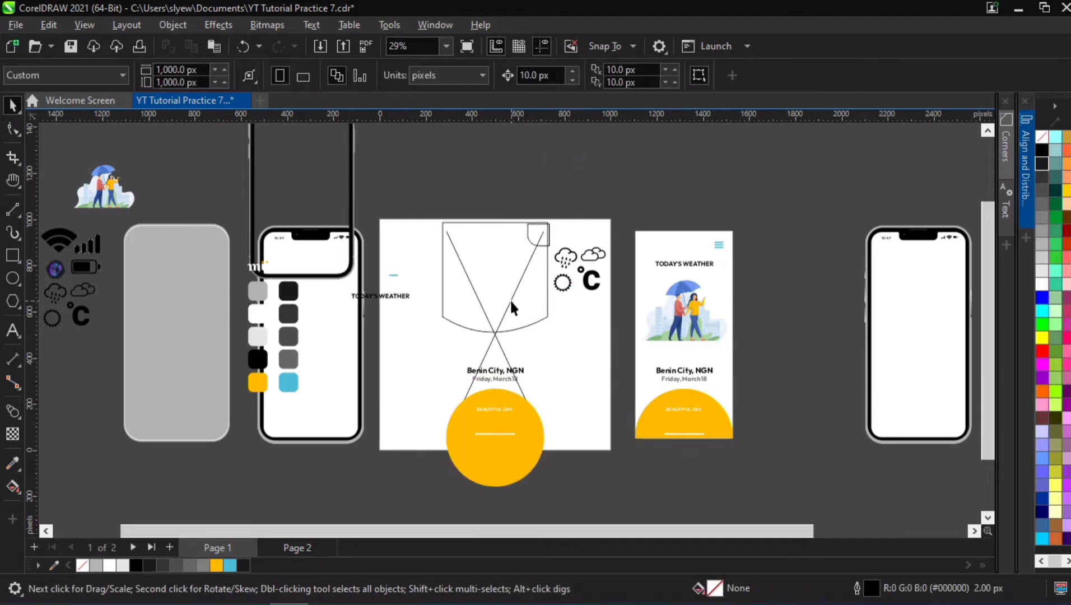
{"action": "left_click", "coordinate": [562, 288]}
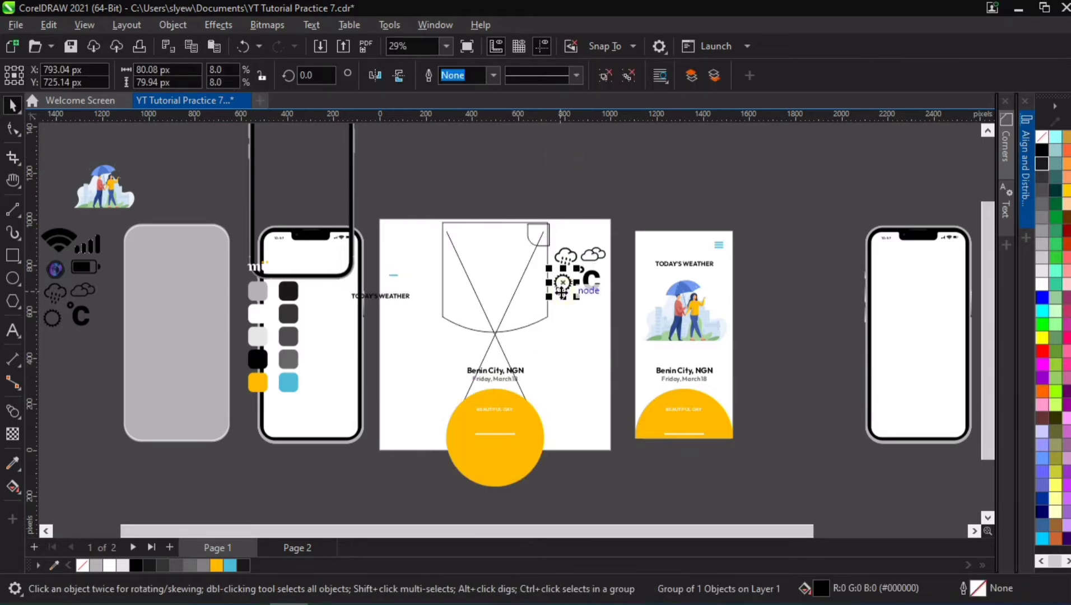
{"action": "double_click", "coordinate": [521, 348]}
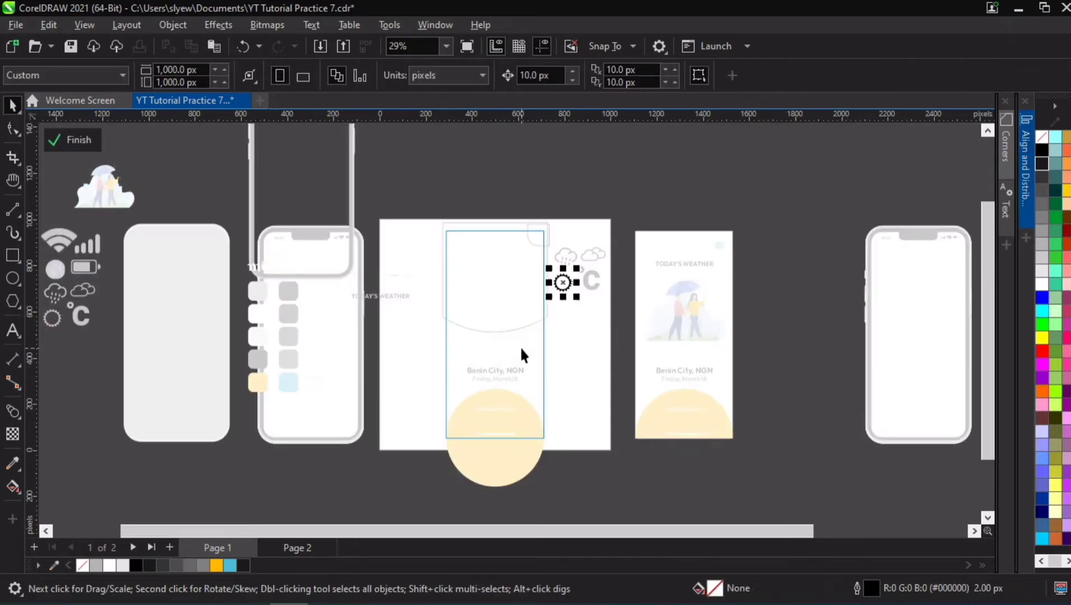
{"action": "left_click", "coordinate": [589, 330]}
Step: Give the empty PowerClip screen frame a black outline
{"action": "scroll", "coordinate": [511, 273], "scroll_direction": "up", "scroll_amount": 2}
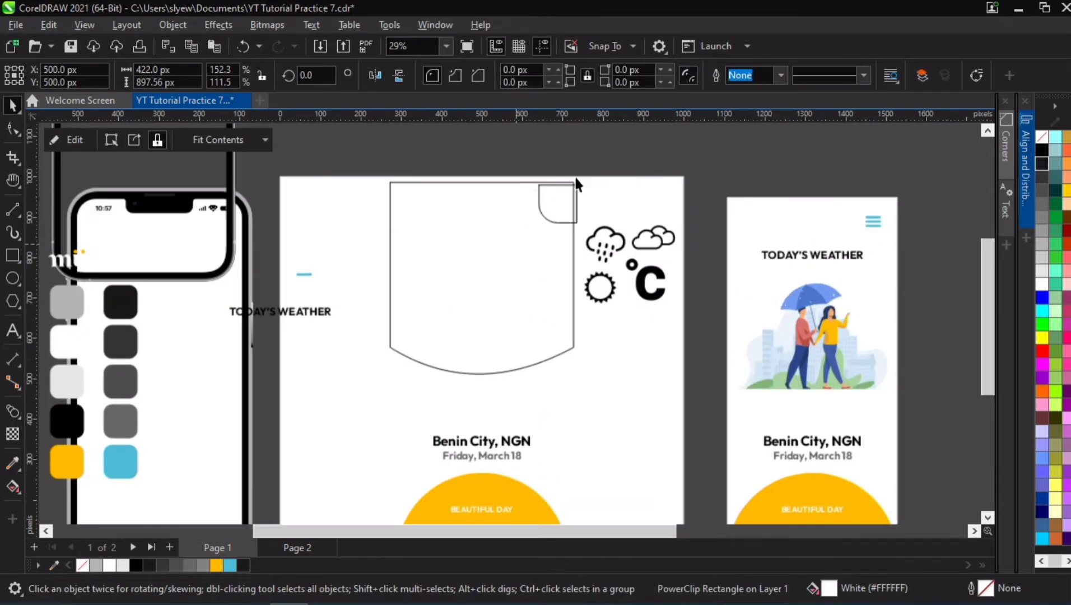
{"action": "scroll", "coordinate": [572, 180], "scroll_direction": "up", "scroll_amount": 1}
{"action": "left_click", "coordinate": [592, 159]}
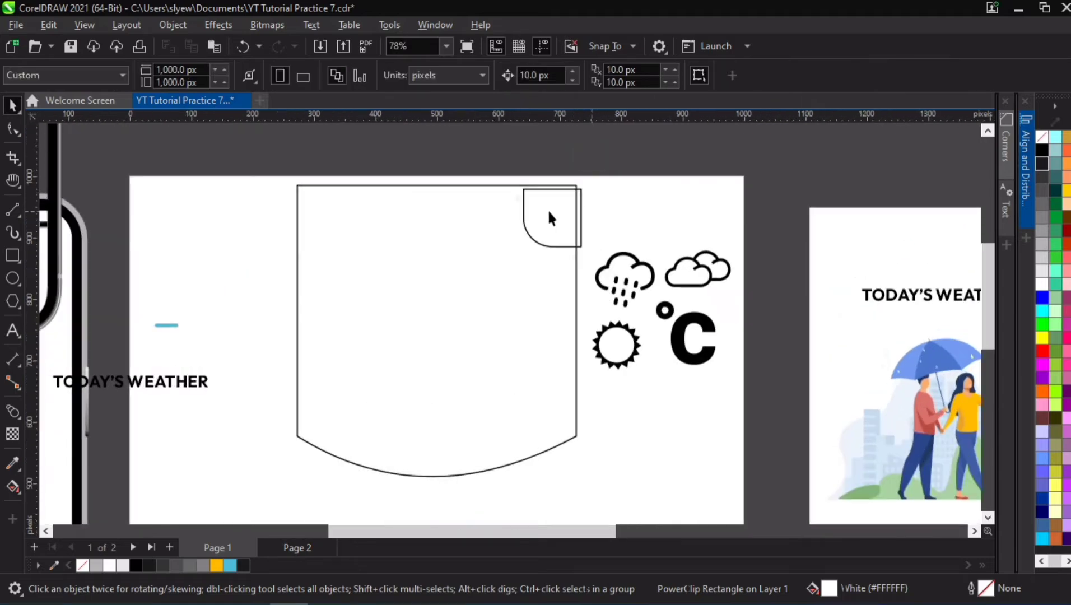
{"action": "left_click", "coordinate": [548, 208]}
{"action": "left_click", "coordinate": [313, 463]}
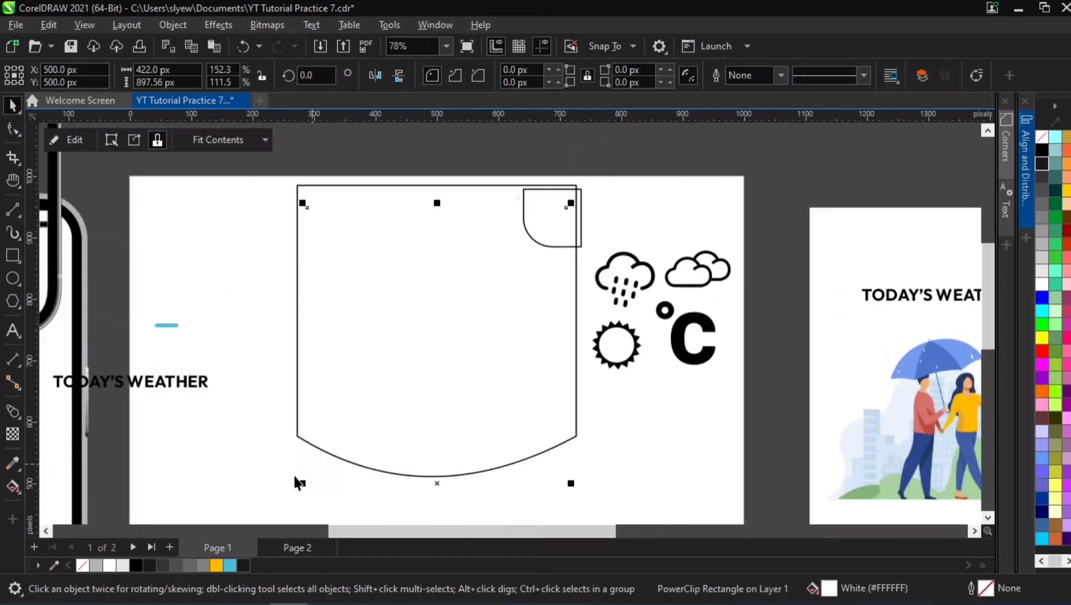
{"action": "right_click", "coordinate": [139, 563]}
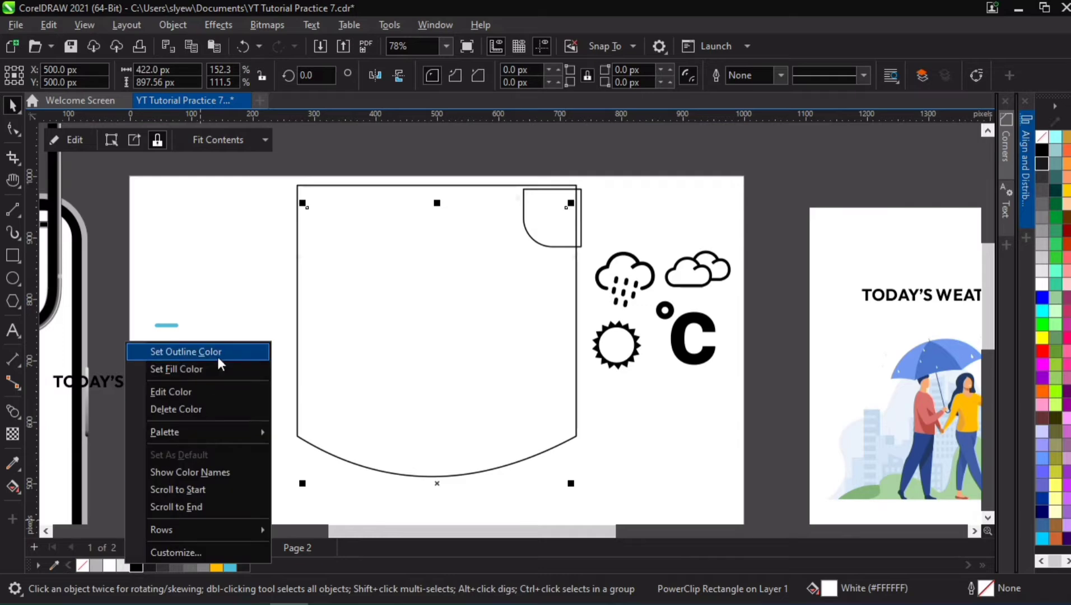
{"action": "left_click", "coordinate": [218, 356]}
{"action": "left_click", "coordinate": [207, 263]}
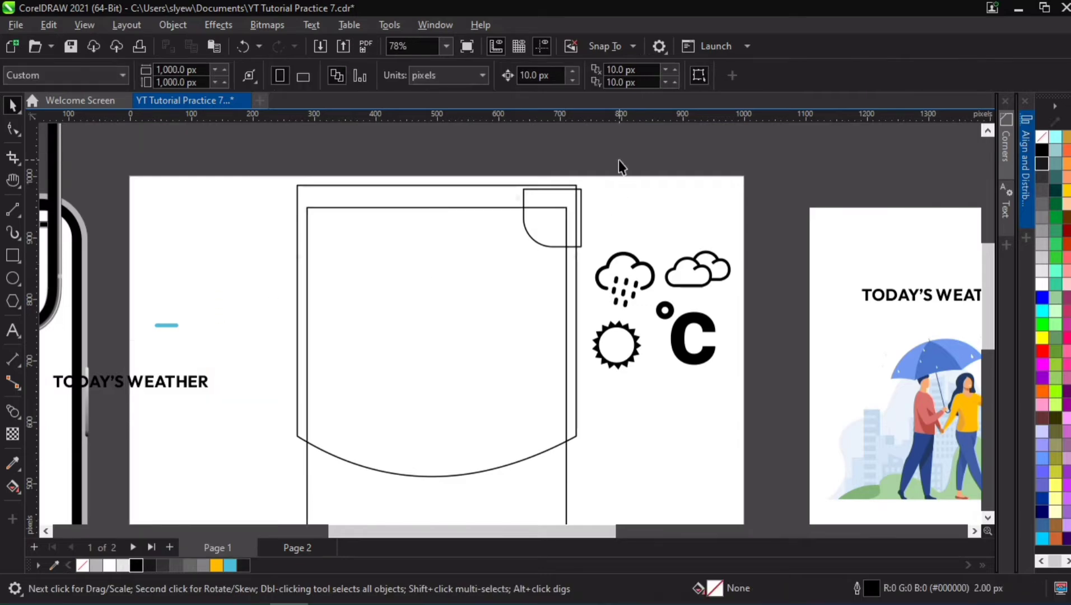
Step: Move the corner-rounded square onto the frame's upper-right corner and scale it to about 90.69 px
{"action": "left_click", "coordinate": [539, 235]}
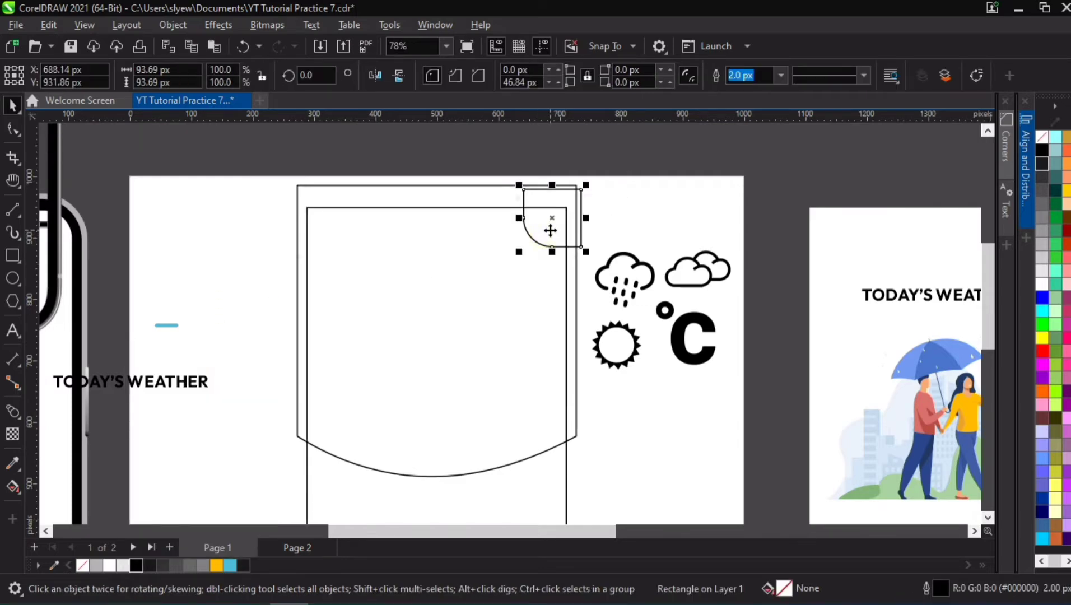
{"action": "left_click_drag", "start_coordinate": [550, 230], "coordinate": [550, 230]}
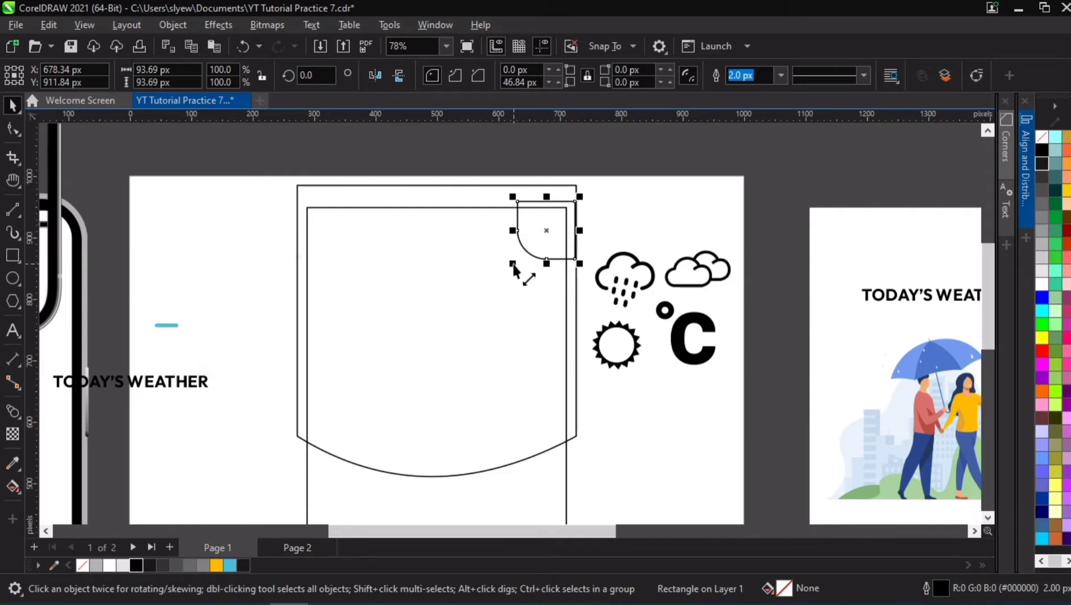
{"action": "left_click_drag", "start_coordinate": [512, 263], "coordinate": [512, 265]}
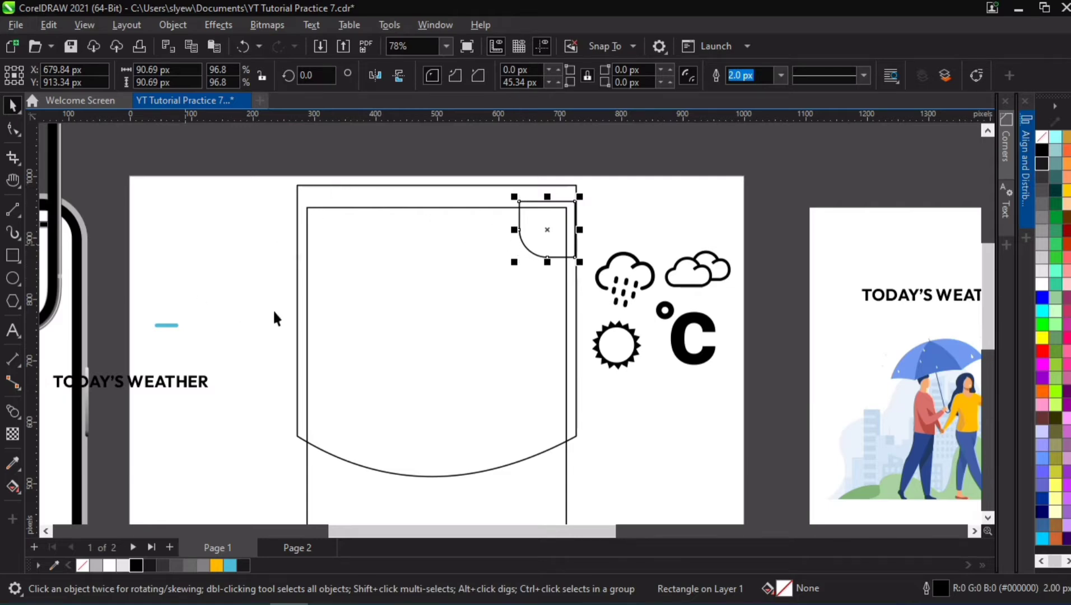
{"action": "scroll", "coordinate": [616, 346], "scroll_direction": "down", "scroll_amount": 2}
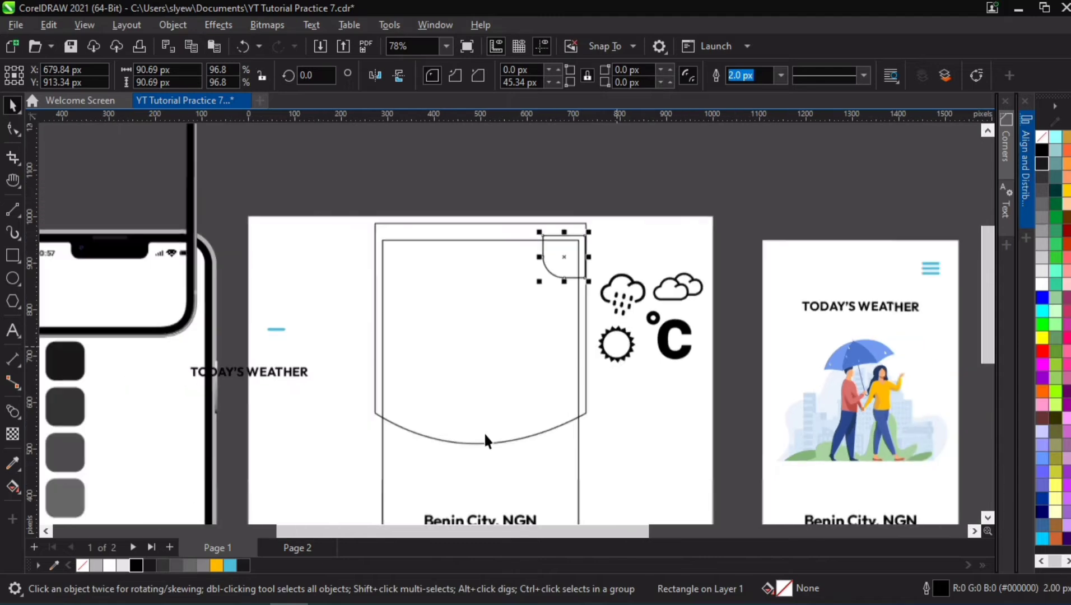
Step: Move the TODAY'S WEATHER text into the lower part of the curved header shape, centred between its sides
{"action": "left_click_drag", "start_coordinate": [473, 447], "coordinate": [478, 385]}
{"action": "left_click_drag", "start_coordinate": [256, 315], "coordinate": [479, 326]}
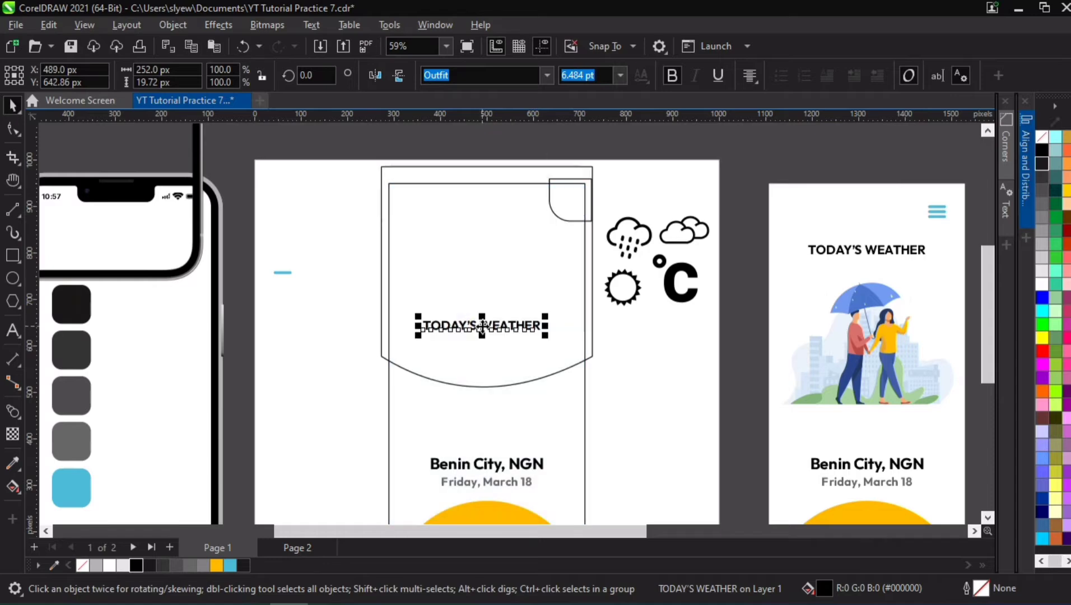
{"action": "scroll", "coordinate": [479, 328], "scroll_direction": "up", "scroll_amount": 3}
{"action": "left_click", "coordinate": [465, 325]}
{"action": "double_click", "coordinate": [466, 324]}
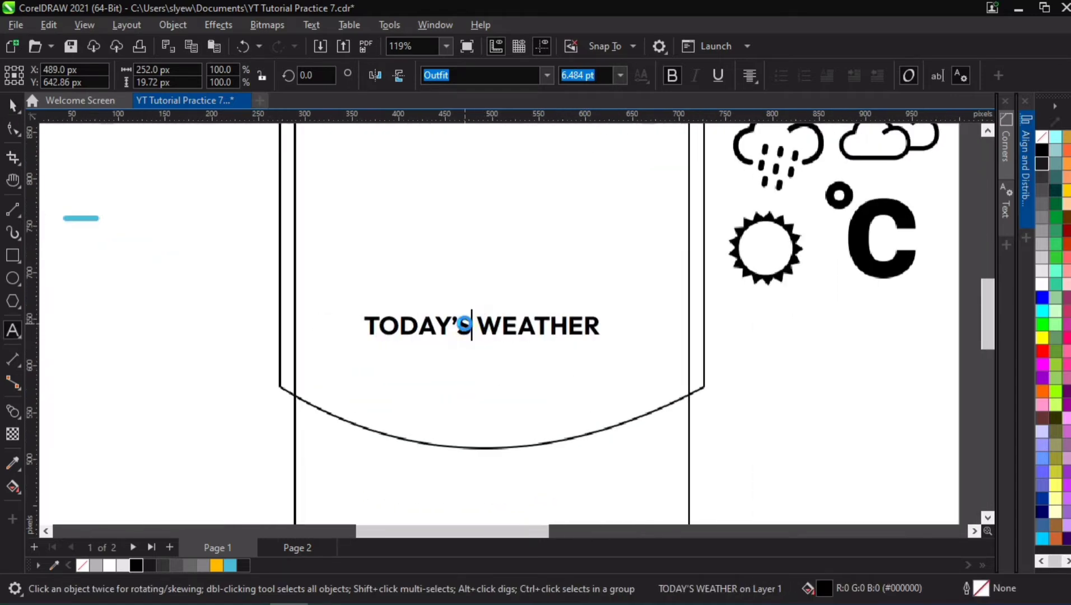
{"action": "key", "text": "ctrl+a"}
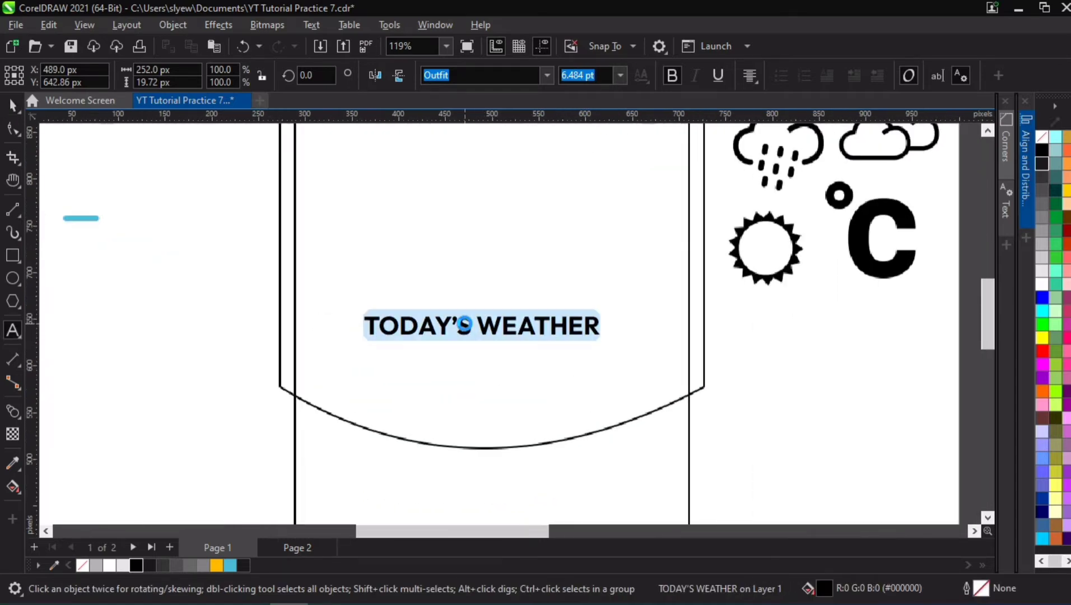
{"action": "scroll", "coordinate": [466, 325], "scroll_direction": "down", "scroll_amount": 2}
{"action": "key", "text": "Escape"}
{"action": "left_click", "coordinate": [9, 106]}
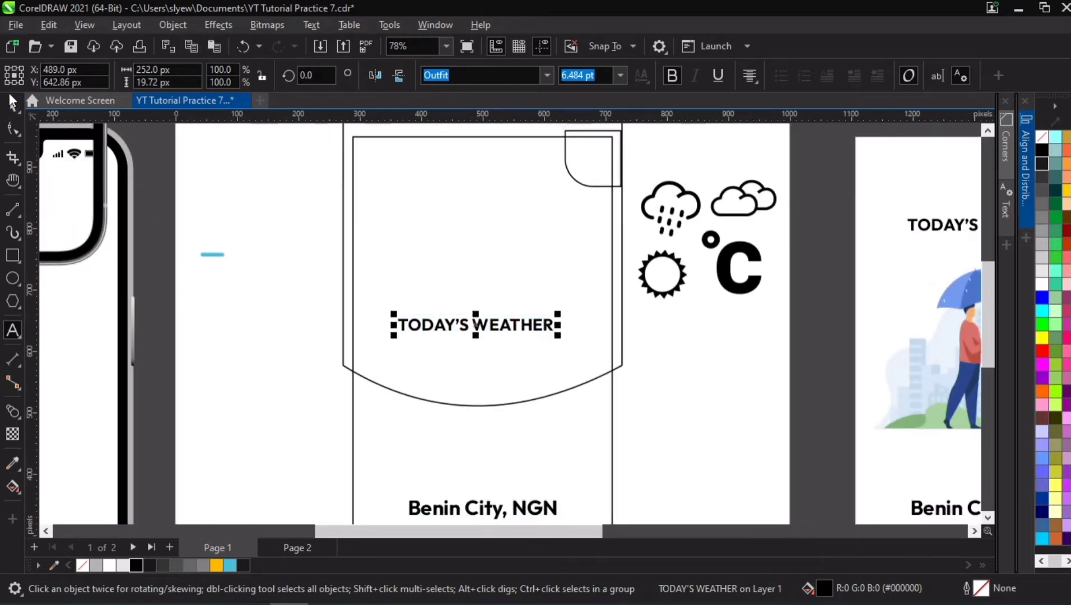
{"action": "left_click", "coordinate": [13, 107]}
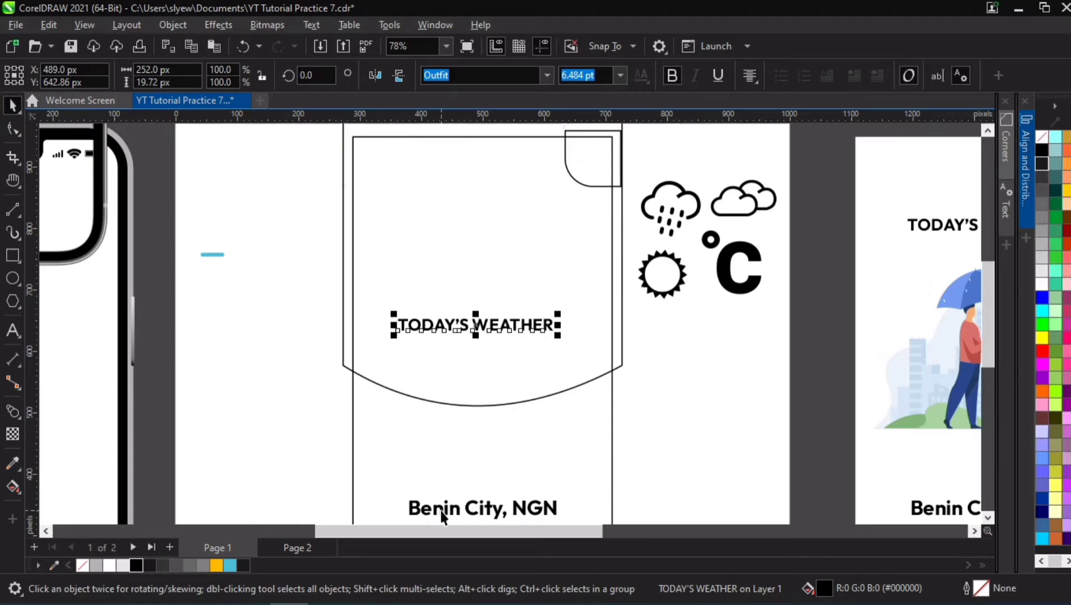
Step: Copy the Benin City, NGN and Friday, March 18 text to the header's upper-left area and left-align the copy
{"action": "left_click_drag", "start_coordinate": [440, 510], "coordinate": [394, 174]}
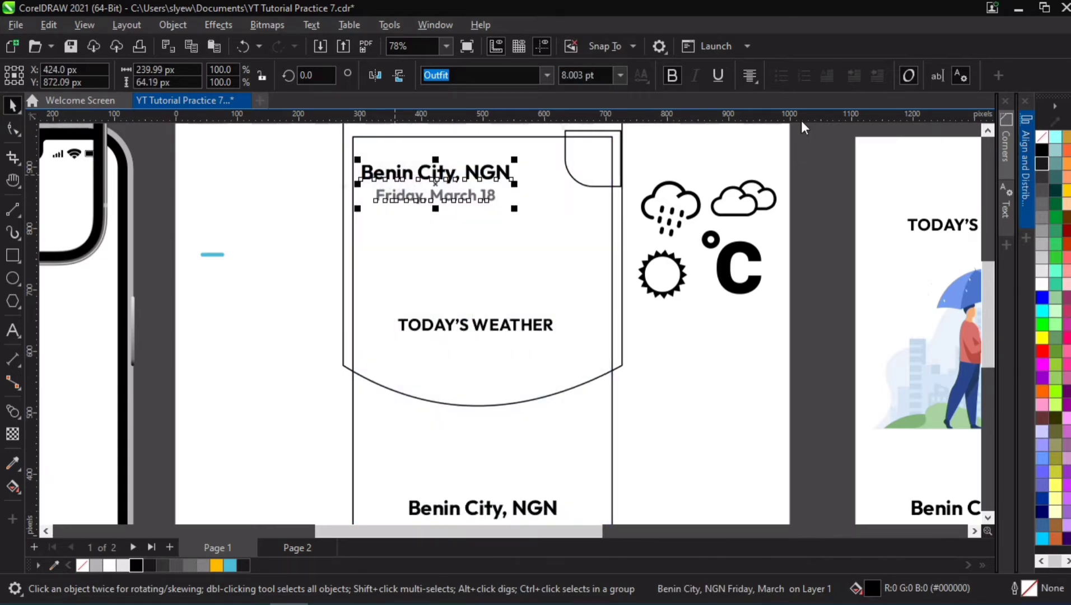
{"action": "left_click", "coordinate": [751, 75]}
{"action": "left_click", "coordinate": [758, 113]}
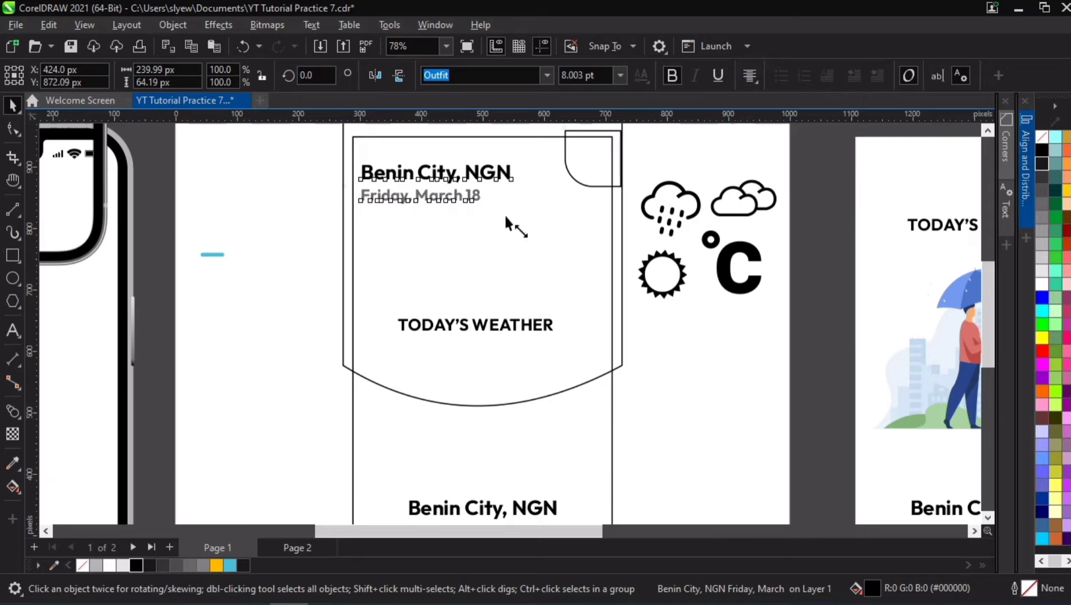
Step: Scale the copied city and date text down to about 163 by 43.5 px in the header's upper-left area
{"action": "left_click_drag", "start_coordinate": [514, 209], "coordinate": [498, 200]}
{"action": "left_click_drag", "start_coordinate": [423, 175], "coordinate": [477, 168]}
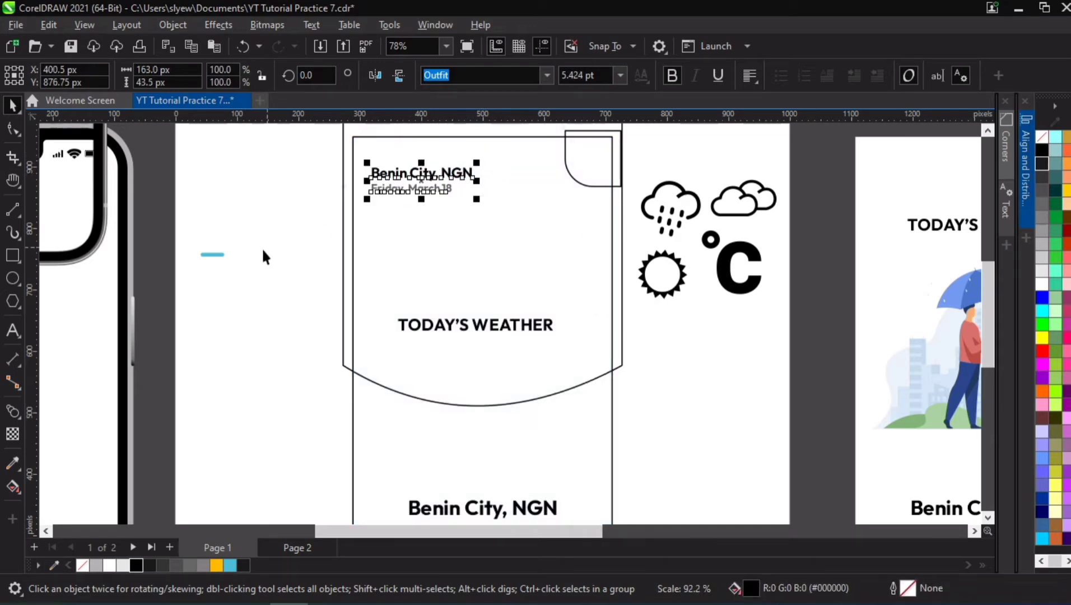
{"action": "left_click", "coordinate": [263, 253]}
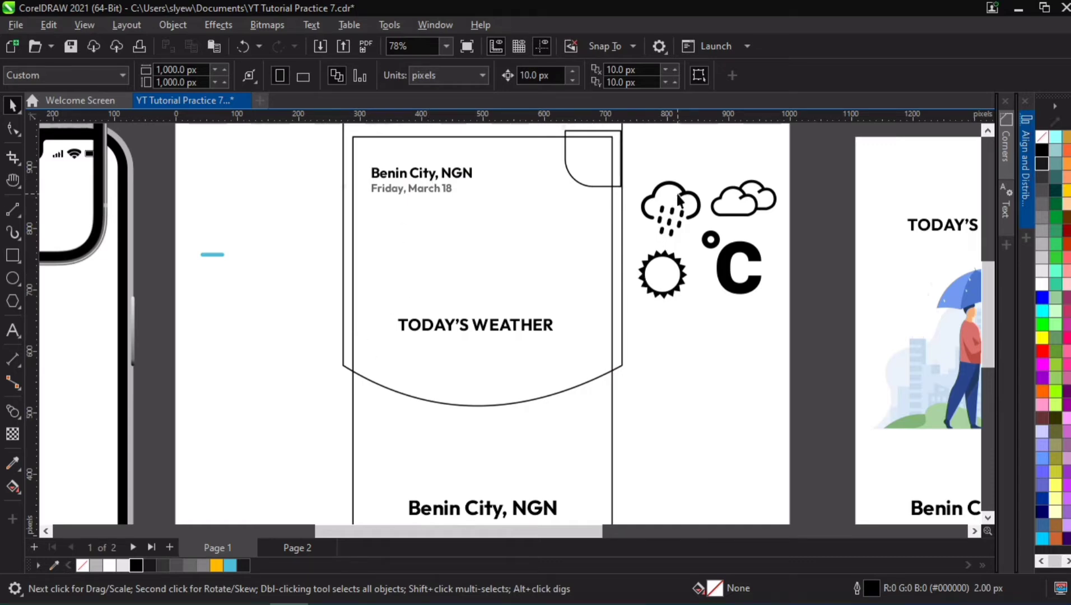
Step: Draw a circle about 133 px in diameter on the blank page area beside the header, below the short blue line
{"action": "left_click", "coordinate": [12, 278]}
{"action": "left_click_drag", "start_coordinate": [214, 295], "coordinate": [296, 377]}
{"action": "left_click", "coordinate": [12, 105]}
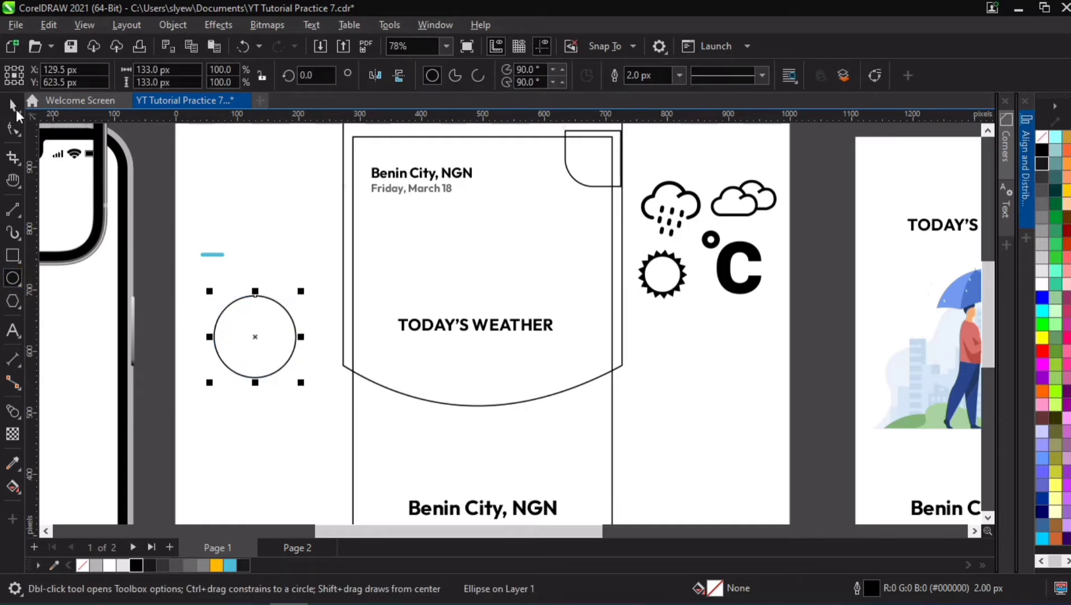
Step: Centre the circle horizontally and vertically on the rain cloud icon
{"action": "left_click", "coordinate": [645, 208], "text": "shift"}
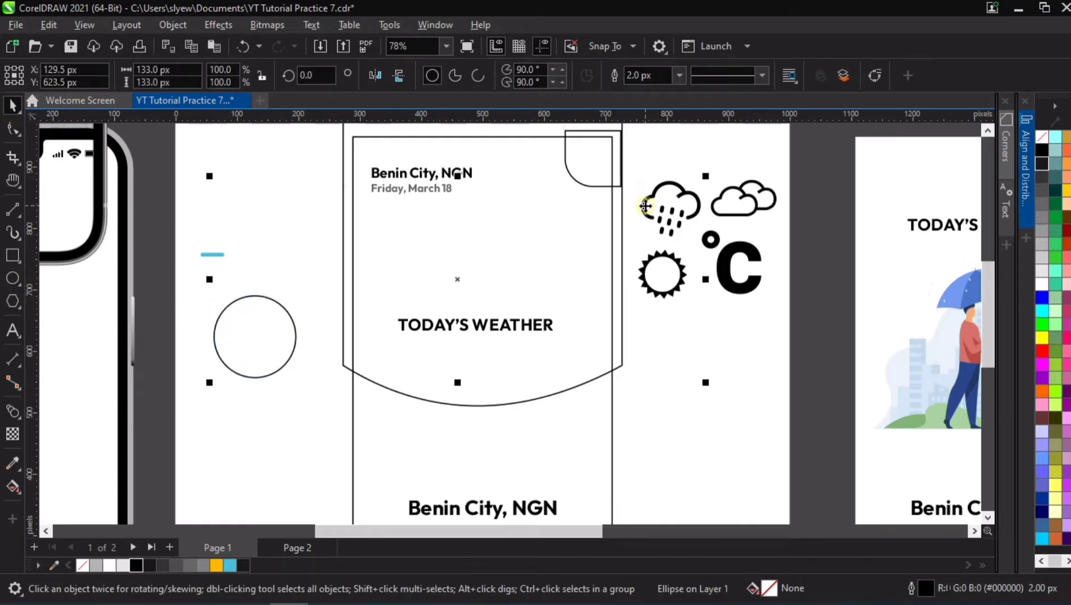
{"action": "left_click", "coordinate": [1026, 158]}
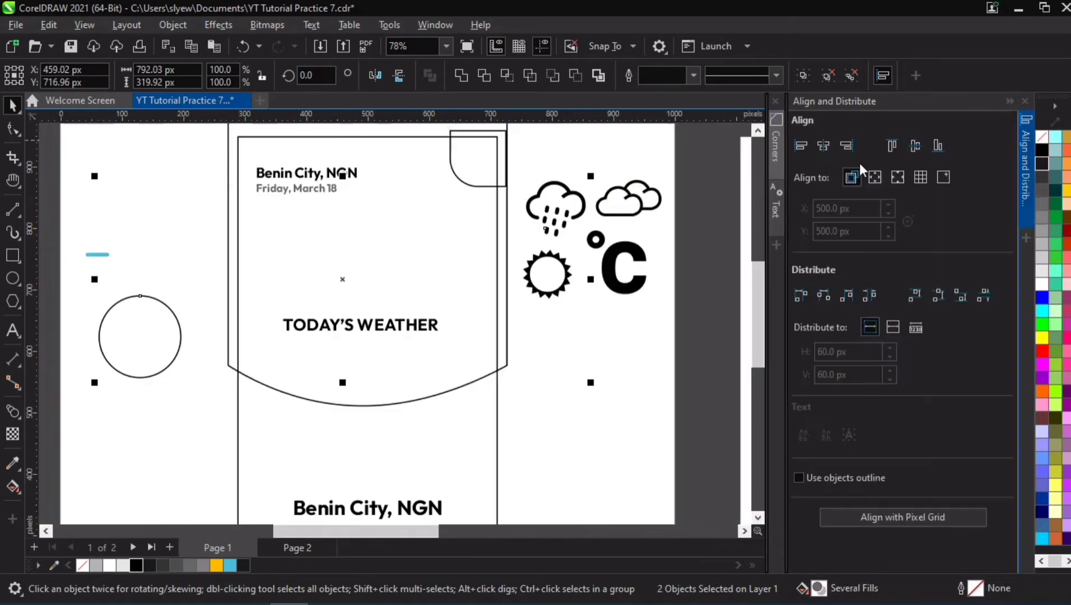
{"action": "left_click", "coordinate": [823, 145]}
{"action": "left_click", "coordinate": [915, 145]}
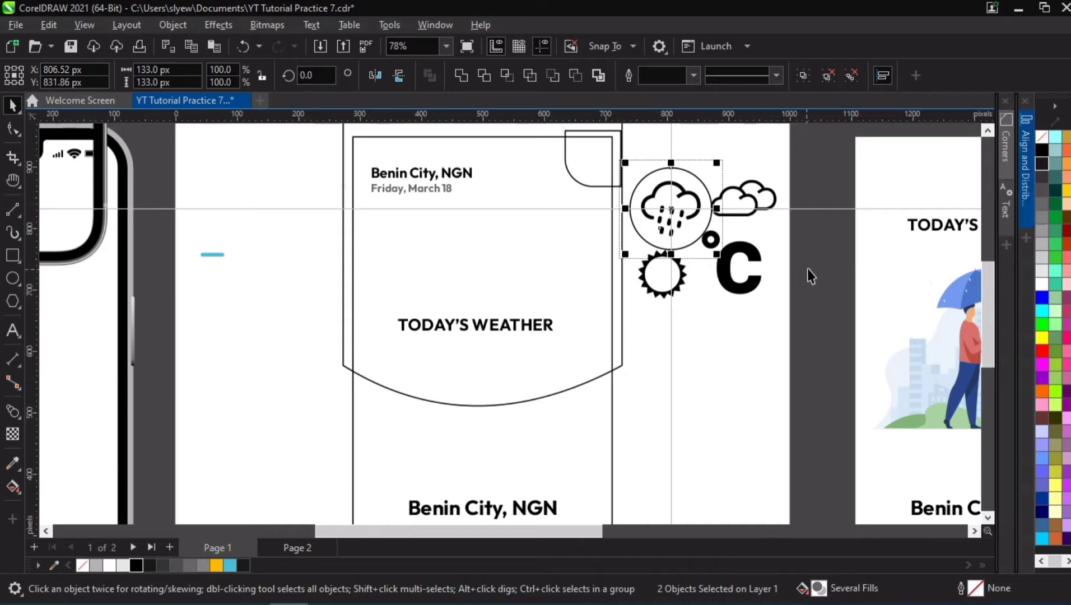
{"action": "left_click", "coordinate": [637, 168]}
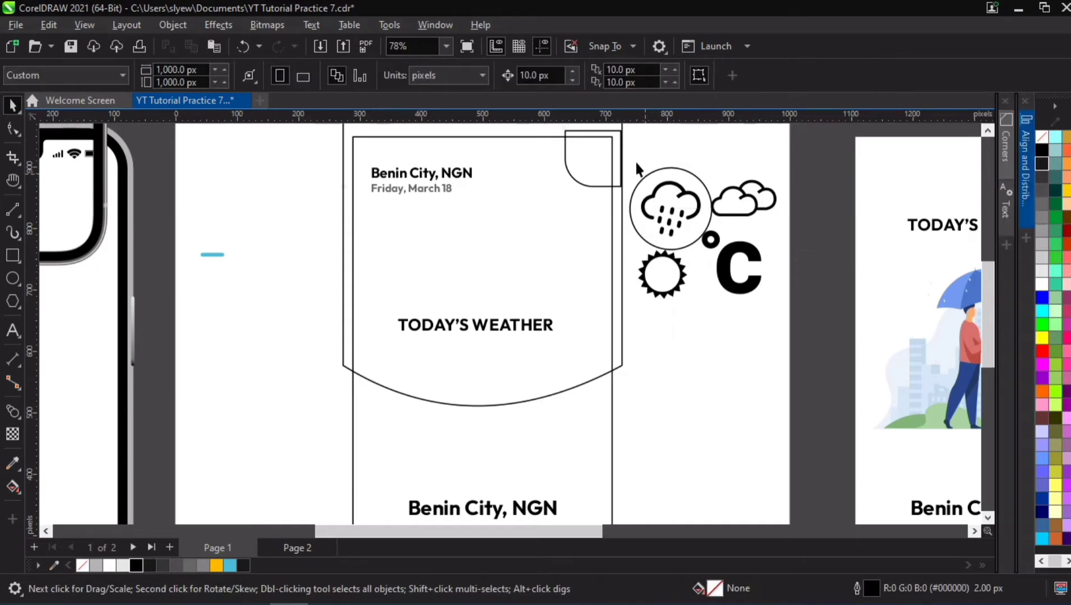
{"action": "left_click", "coordinate": [691, 194]}
{"action": "left_click_drag", "start_coordinate": [691, 193], "coordinate": [502, 223]}
{"action": "key", "text": "ctrl+z"}
Step: Move the double-cloud, °C and sun icons away from the circled rain cloud, towards the page's right edge
{"action": "left_click_drag", "start_coordinate": [744, 198], "coordinate": [814, 294]}
{"action": "left_click_drag", "start_coordinate": [748, 294], "coordinate": [811, 384]}
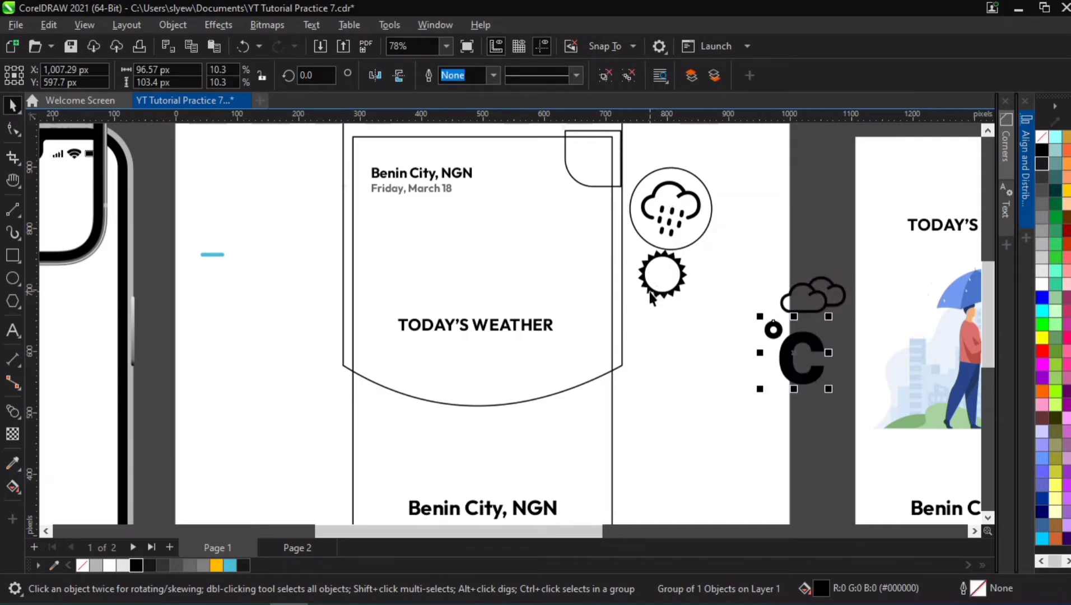
{"action": "left_click_drag", "start_coordinate": [651, 297], "coordinate": [739, 405]}
Step: Move the circle and rain cloud together under the header's date text and scale them to about 119.88 px
{"action": "left_click_drag", "start_coordinate": [820, 145], "coordinate": [615, 266]}
{"action": "left_click_drag", "start_coordinate": [661, 211], "coordinate": [404, 251]}
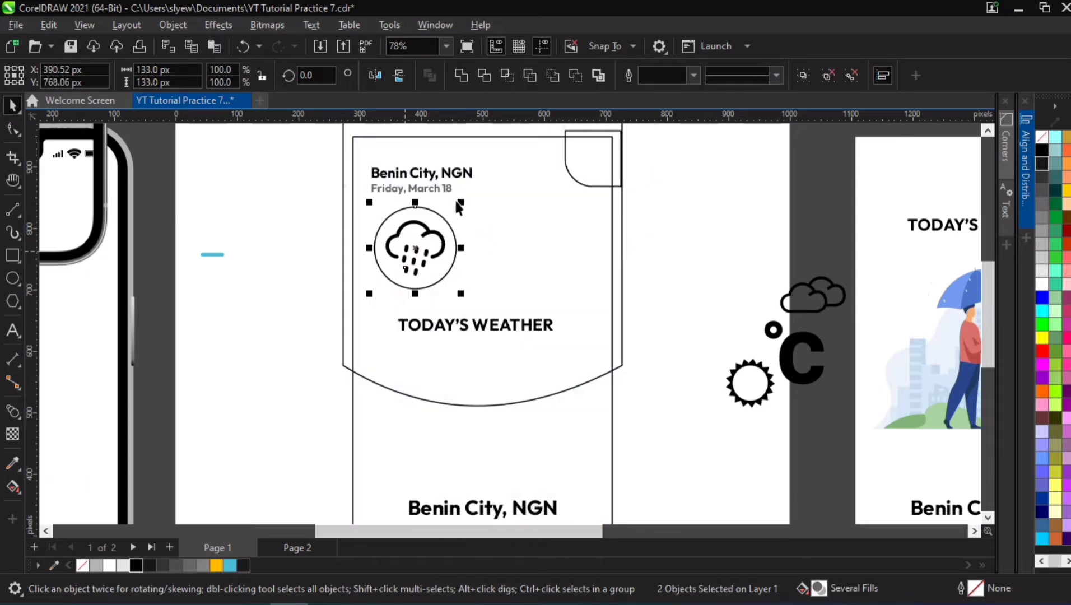
{"action": "left_click_drag", "start_coordinate": [460, 203], "coordinate": [433, 236]}
Step: Resize the rain cloud icon about its centre to about 88.42 by 82.12 px inside the circle
{"action": "scroll", "coordinate": [433, 236], "scroll_direction": "up", "scroll_amount": 3}
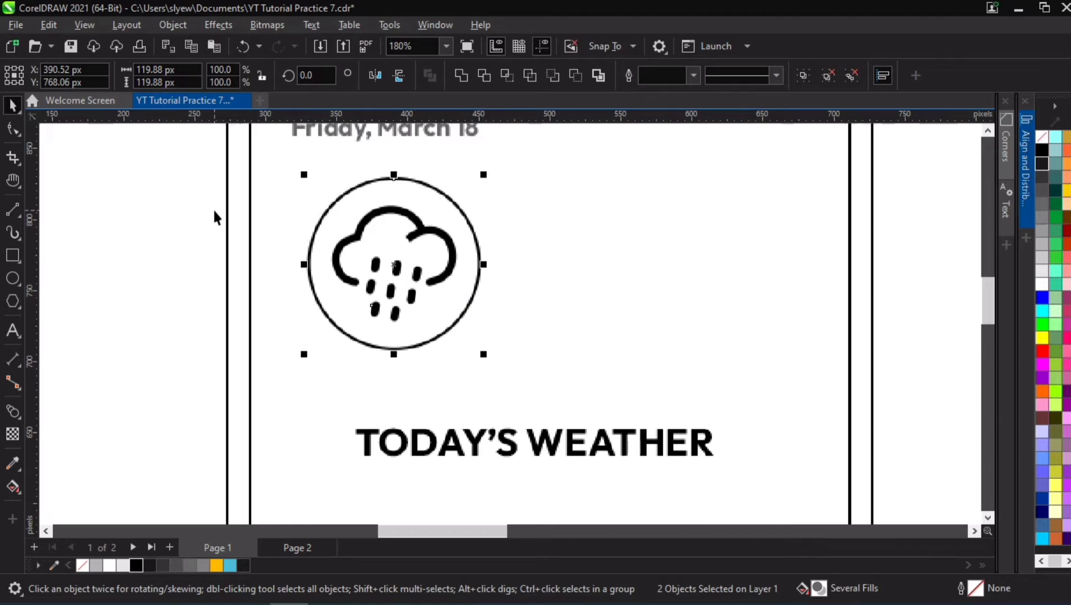
{"action": "key", "text": "Escape"}
{"action": "left_click", "coordinate": [379, 213]}
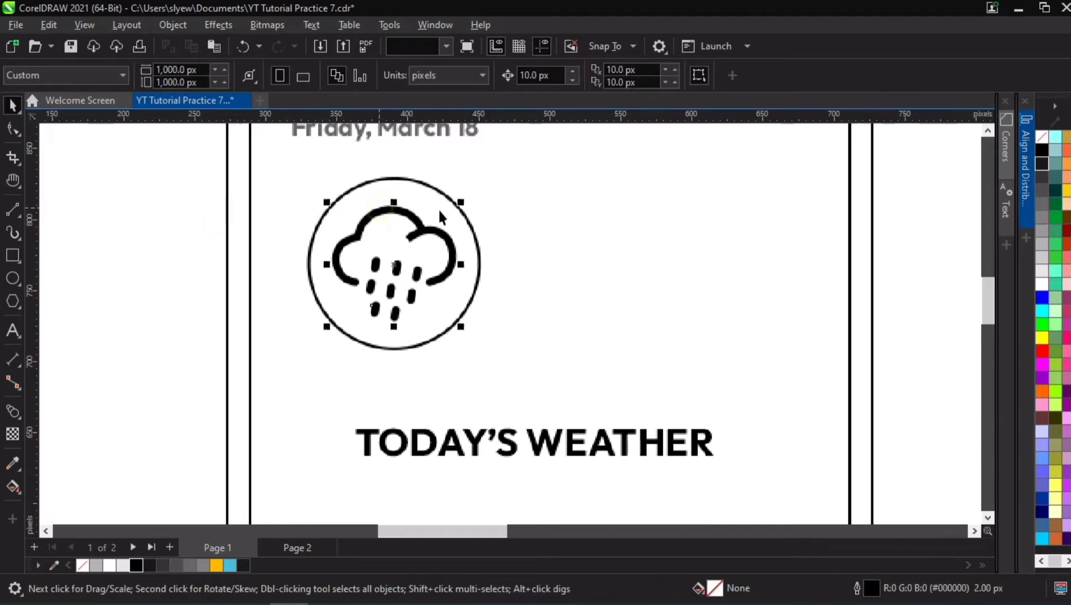
{"action": "left_click_drag", "start_coordinate": [454, 200], "coordinate": [426, 240]}
{"action": "scroll", "coordinate": [425, 241], "scroll_direction": "down", "scroll_amount": 2}
{"action": "scroll", "coordinate": [427, 249], "scroll_direction": "down", "scroll_amount": 1}
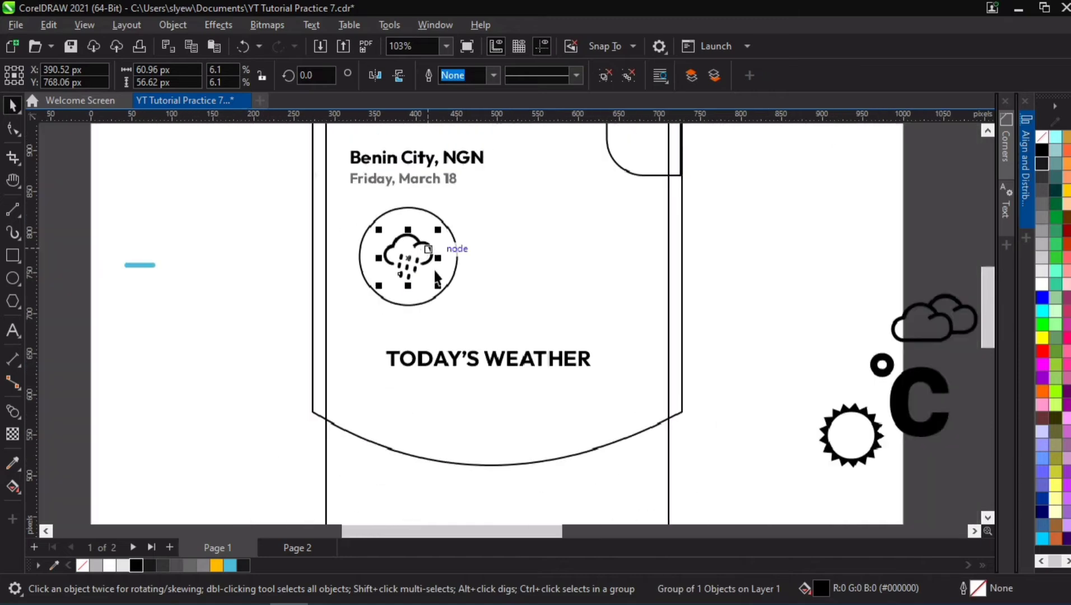
{"action": "left_click_drag", "start_coordinate": [438, 285], "coordinate": [457, 297]}
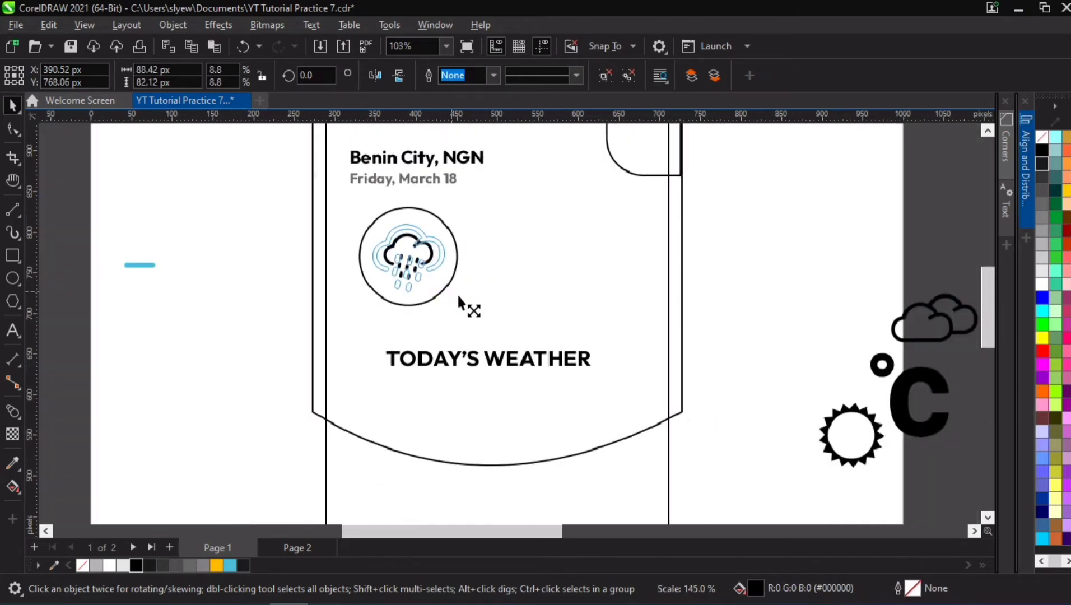
{"action": "left_click", "coordinate": [304, 248]}
{"action": "scroll", "coordinate": [421, 247], "scroll_direction": "up", "scroll_amount": 1}
{"action": "scroll", "coordinate": [419, 241], "scroll_direction": "down", "scroll_amount": 1}
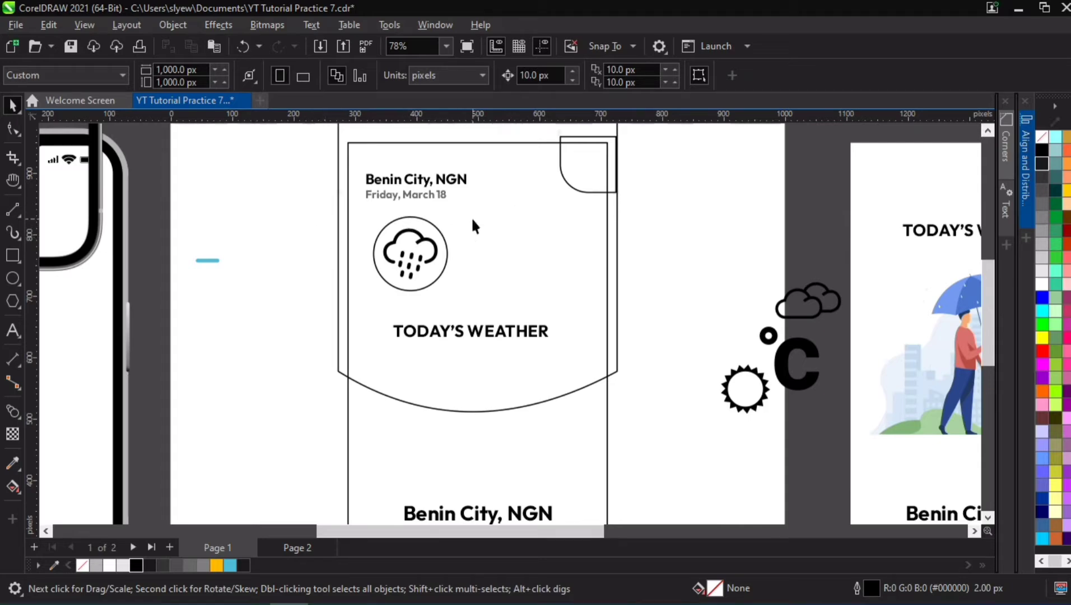
Step: Fill the curved header shape with the document's blue, #4DBBD7
{"action": "left_click", "coordinate": [571, 253]}
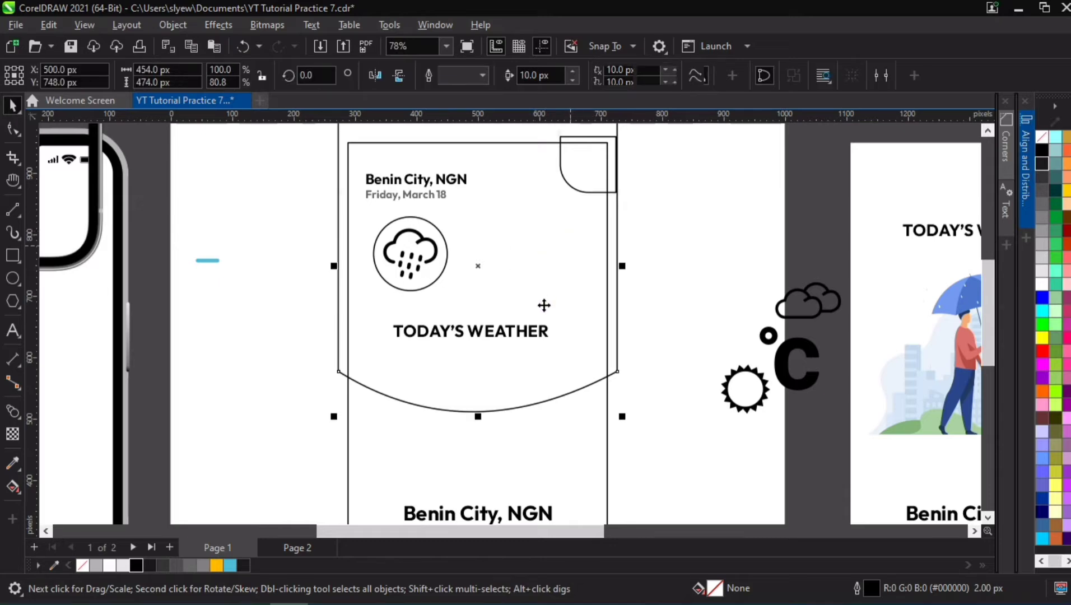
{"action": "left_click", "coordinate": [229, 566]}
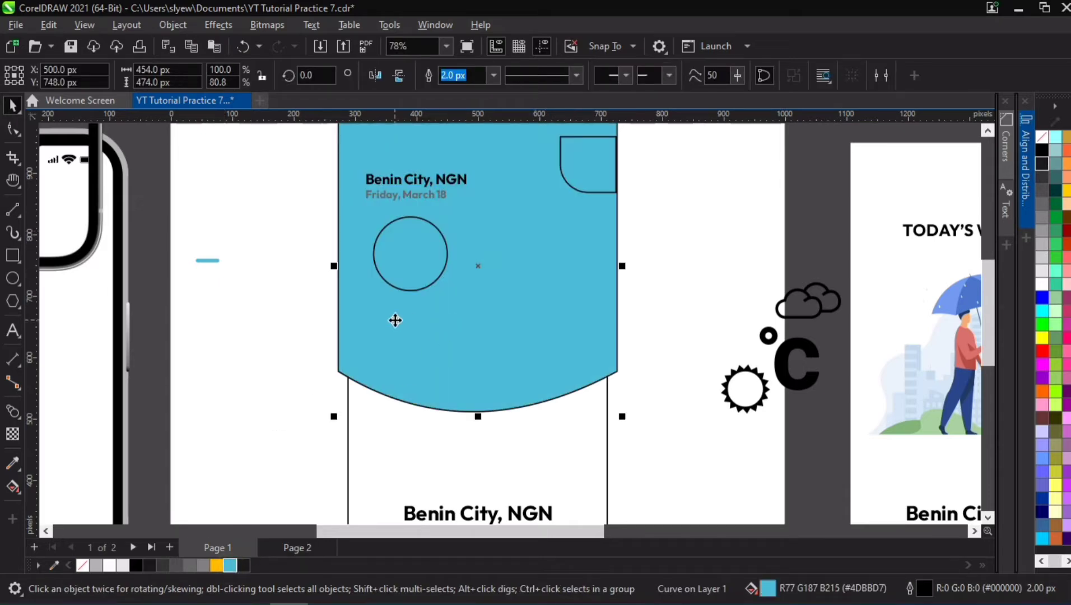
{"action": "key", "text": "ctrl+z"}
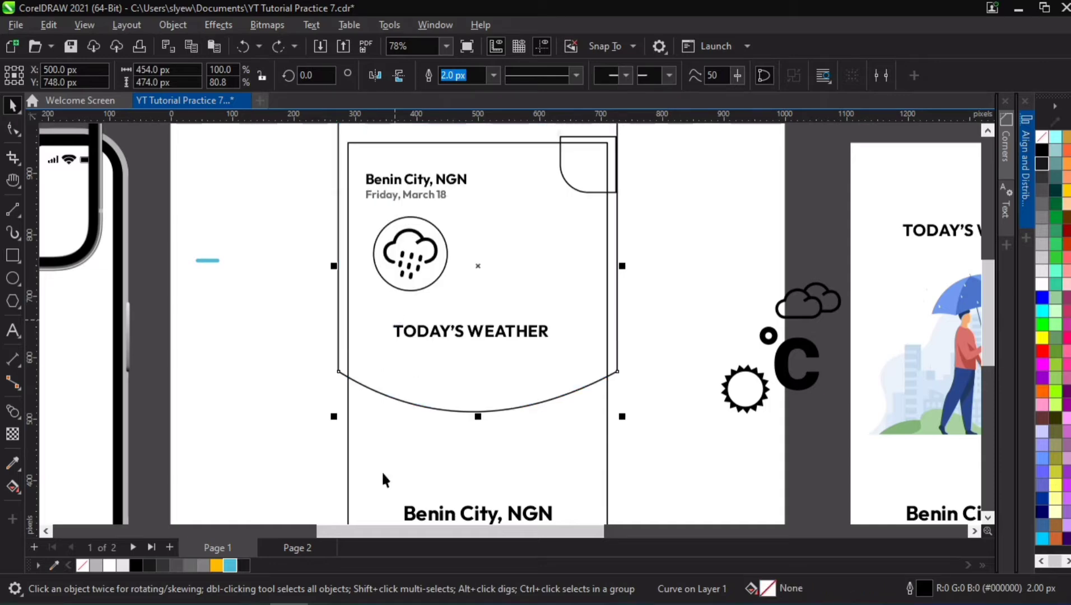
{"action": "left_click", "coordinate": [230, 565]}
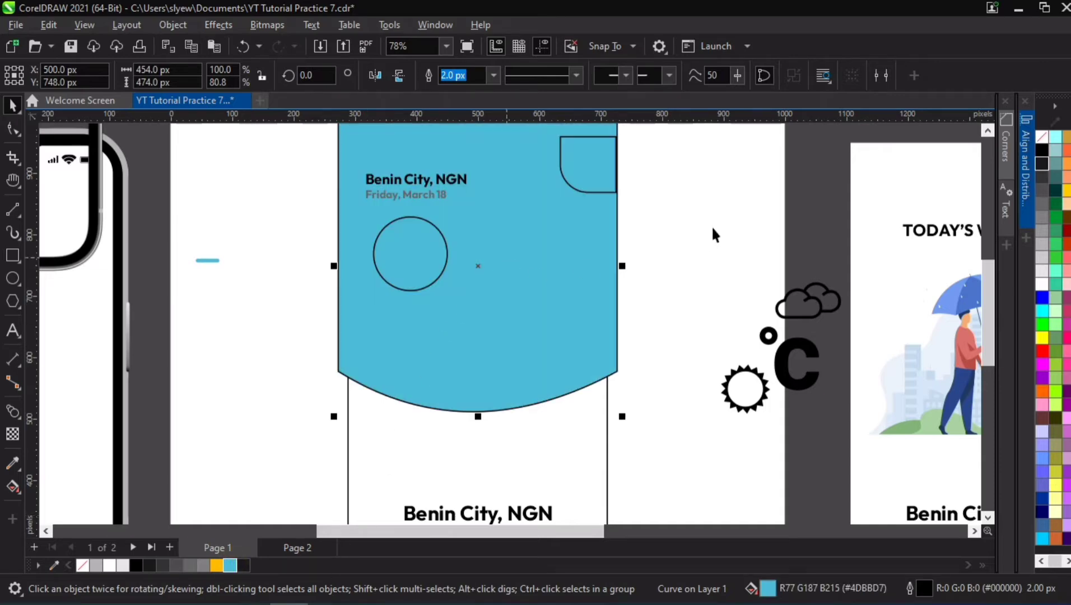
Step: Bring the circle, rain cloud icon and TODAY'S WEATHER text in front of the blue header shape
{"action": "left_click", "coordinate": [728, 216]}
{"action": "left_click_drag", "start_coordinate": [288, 385], "coordinate": [199, 404]}
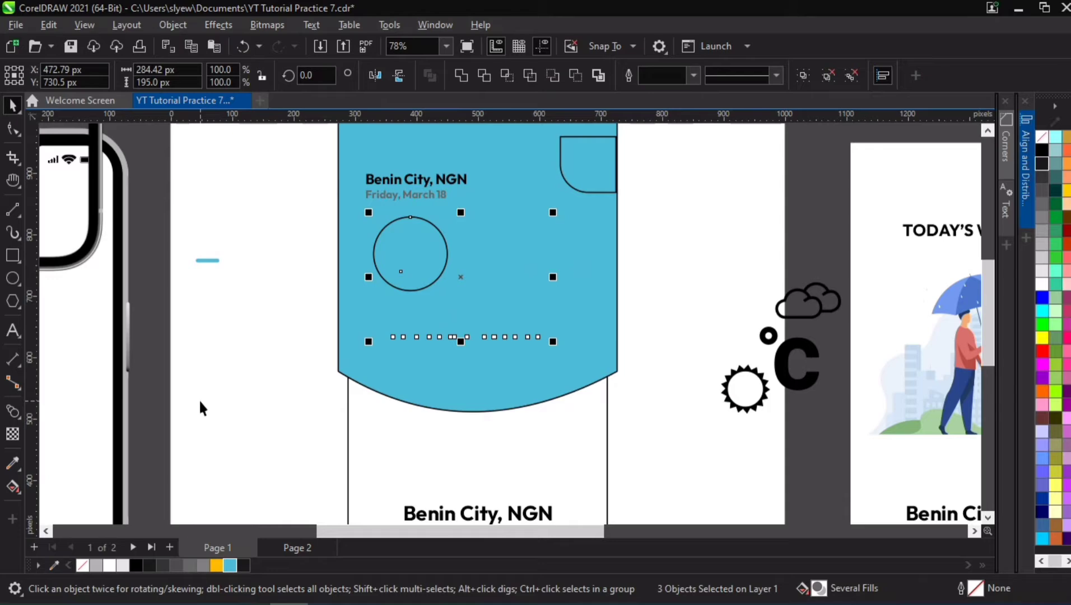
{"action": "key", "text": "shift+Page_Up"}
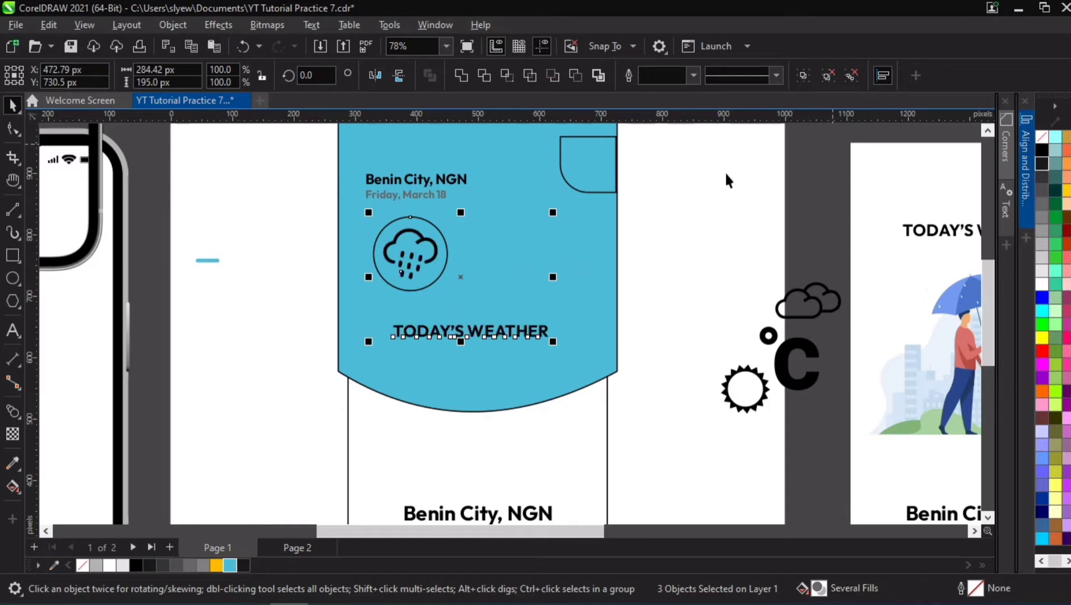
Step: Fill the header's corner tile with a light tint of the document blue, #9BD8E9
{"action": "left_click", "coordinate": [594, 159]}
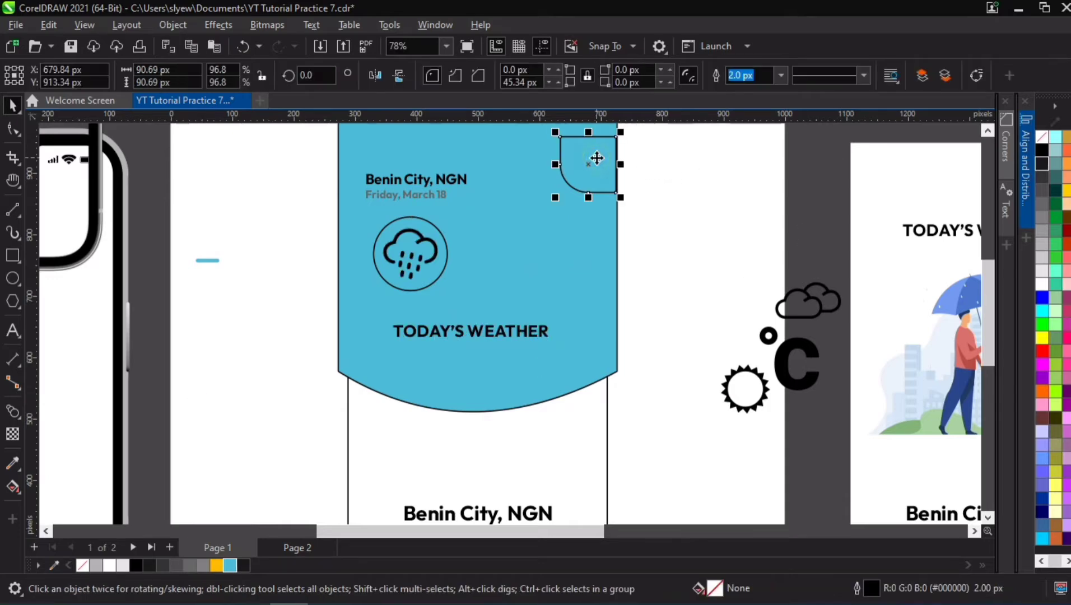
{"action": "left_click", "coordinate": [232, 564]}
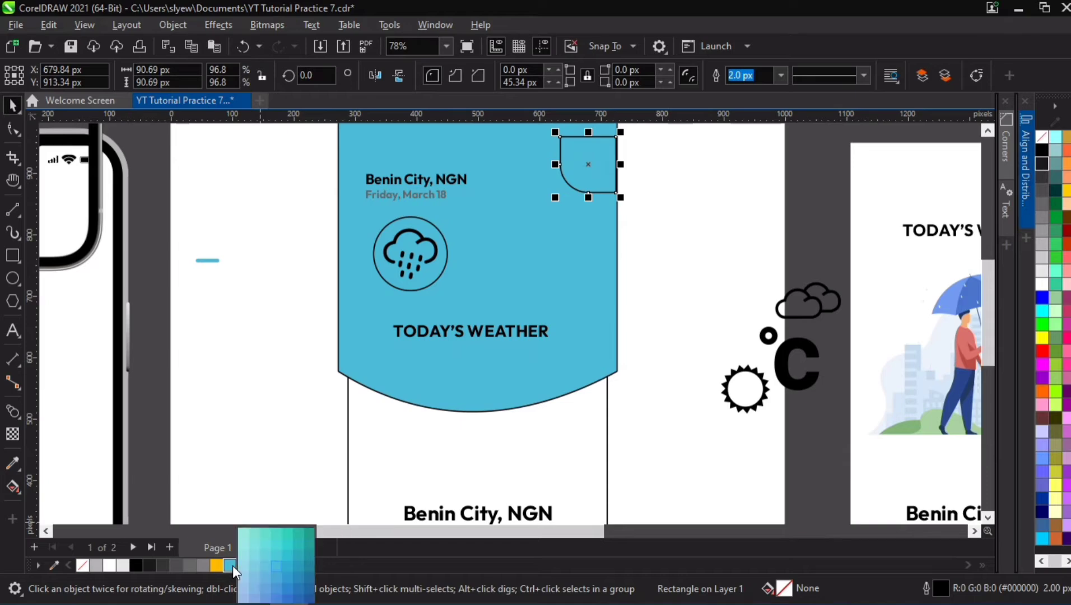
{"action": "left_click", "coordinate": [254, 566]}
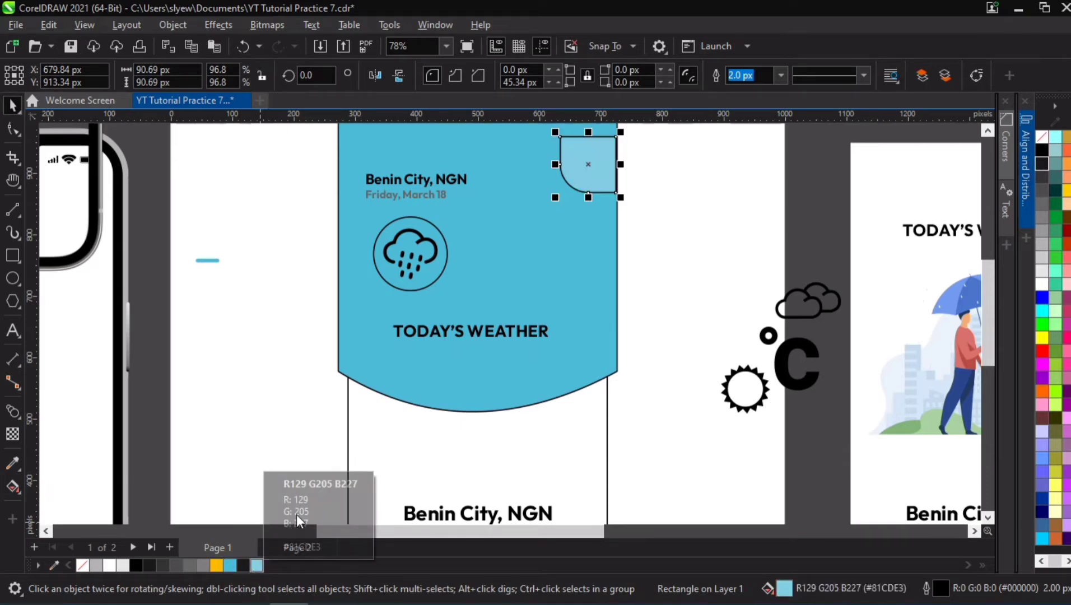
{"action": "left_click", "coordinate": [261, 564]}
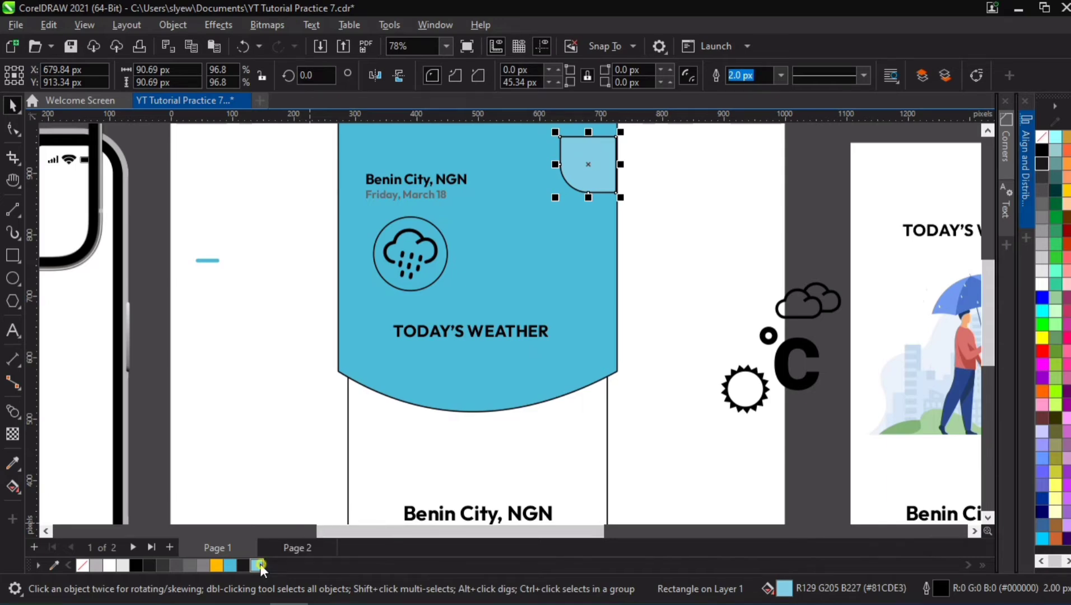
{"action": "left_click", "coordinate": [232, 566]}
{"action": "left_click", "coordinate": [242, 565]}
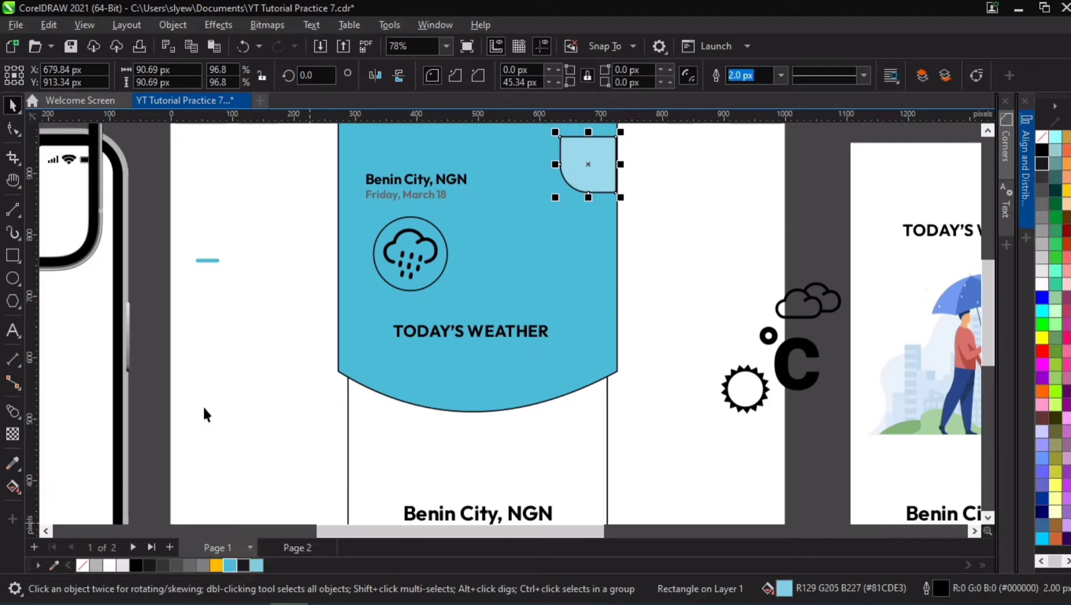
{"action": "left_click", "coordinate": [202, 405]}
{"action": "left_click", "coordinate": [594, 173]}
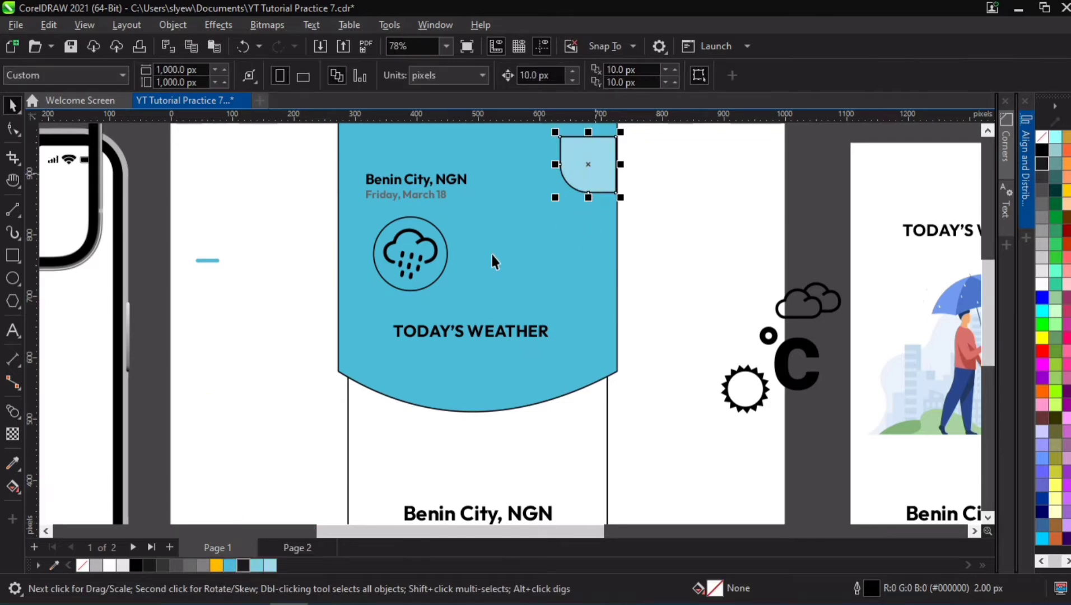
Step: Fill the circle around the weather icon with the light blue tint #9BD8E9 and remove its outline
{"action": "left_click", "coordinate": [390, 233]}
{"action": "left_click", "coordinate": [270, 566]}
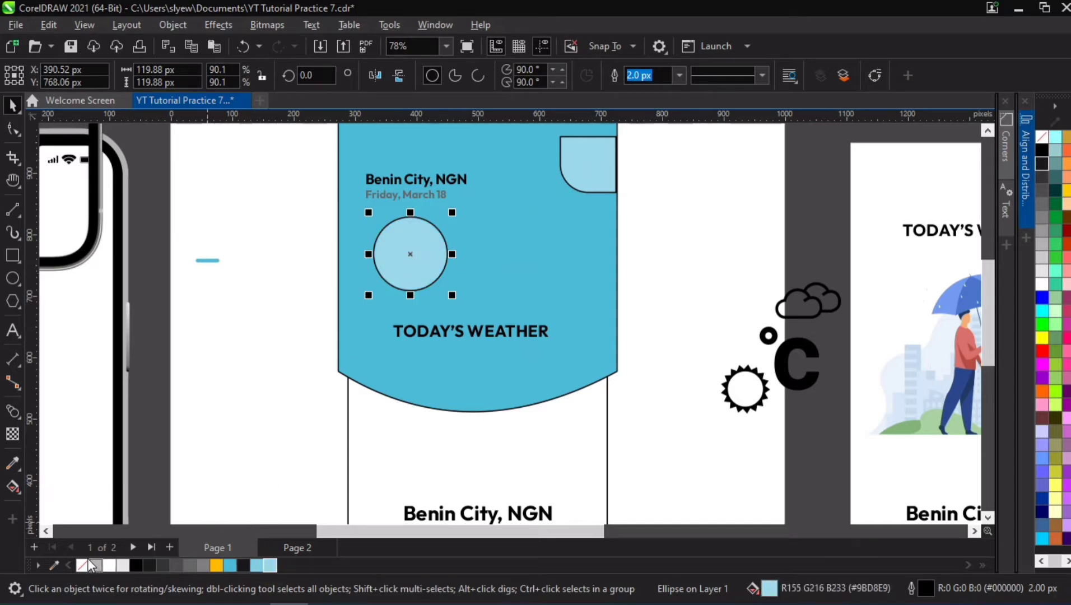
{"action": "right_click", "coordinate": [75, 570]}
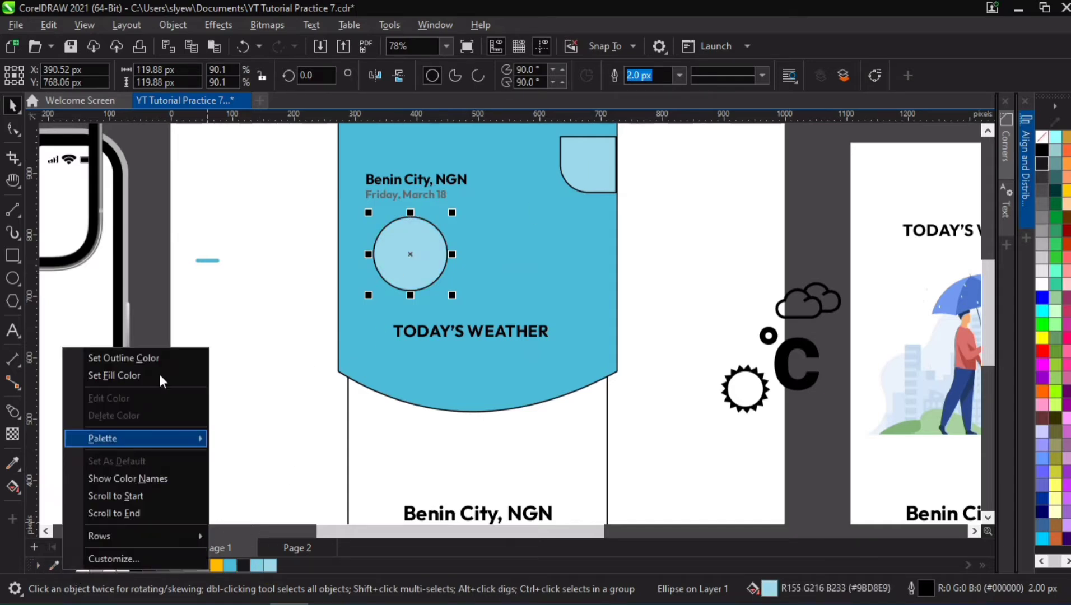
{"action": "left_click", "coordinate": [162, 354]}
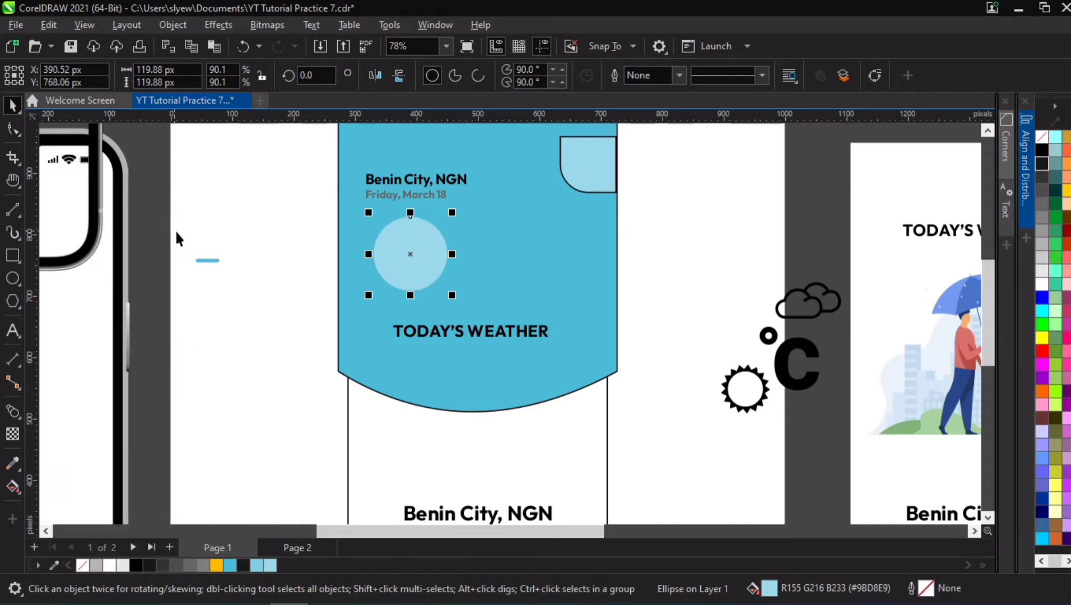
Step: Bring the rain cloud icon back in front of the light blue circle and fill it white
{"action": "left_click_drag", "start_coordinate": [211, 259], "coordinate": [244, 203]}
{"action": "left_click_drag", "start_coordinate": [160, 216], "coordinate": [450, 292]}
{"action": "key", "text": "ctrl+v"}
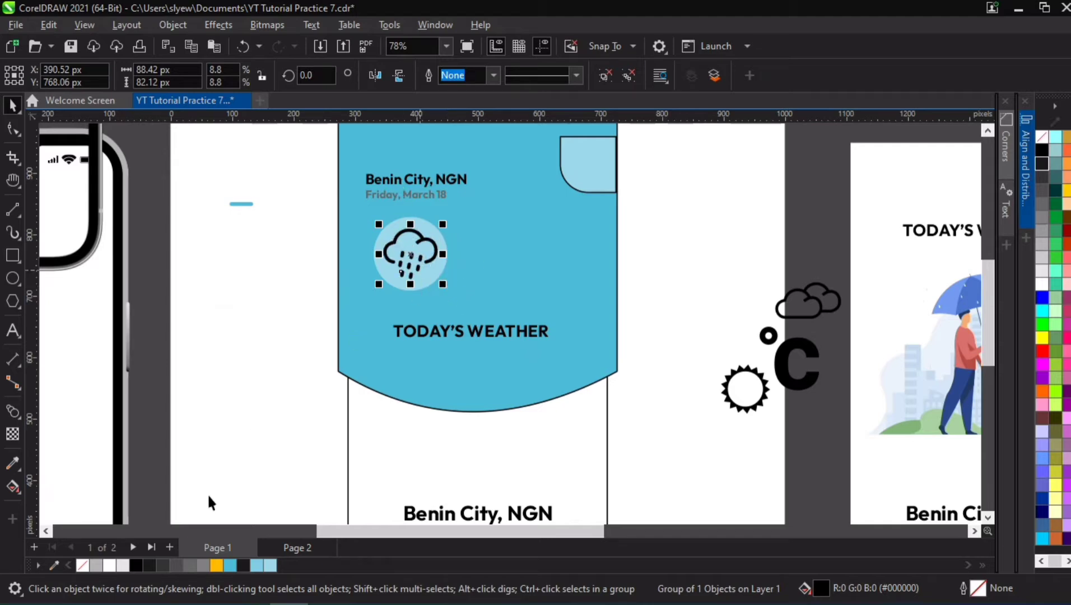
{"action": "left_click", "coordinate": [109, 565]}
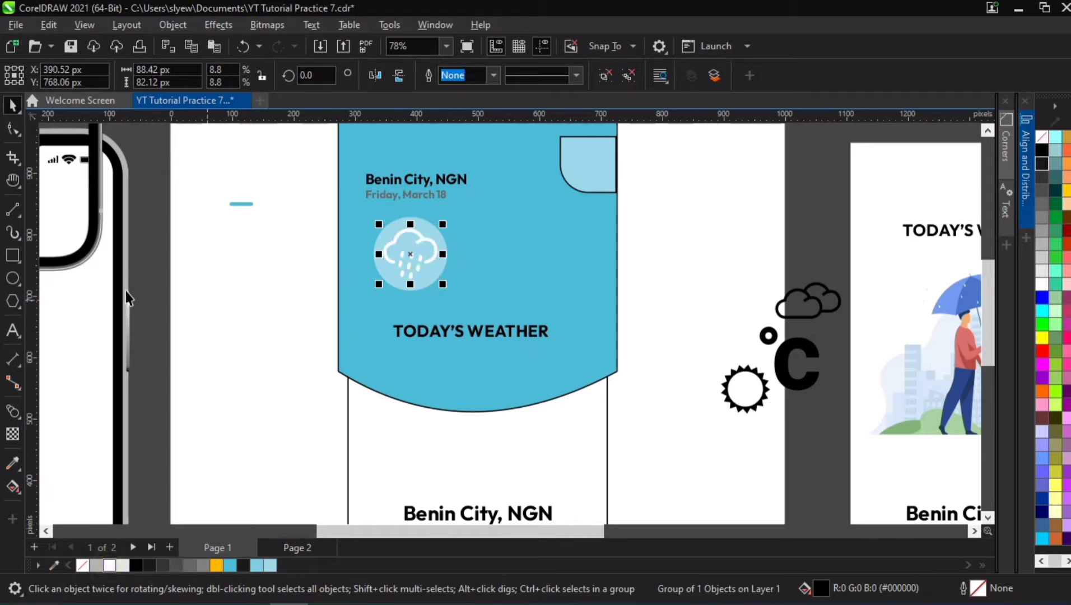
{"action": "left_click", "coordinate": [154, 299]}
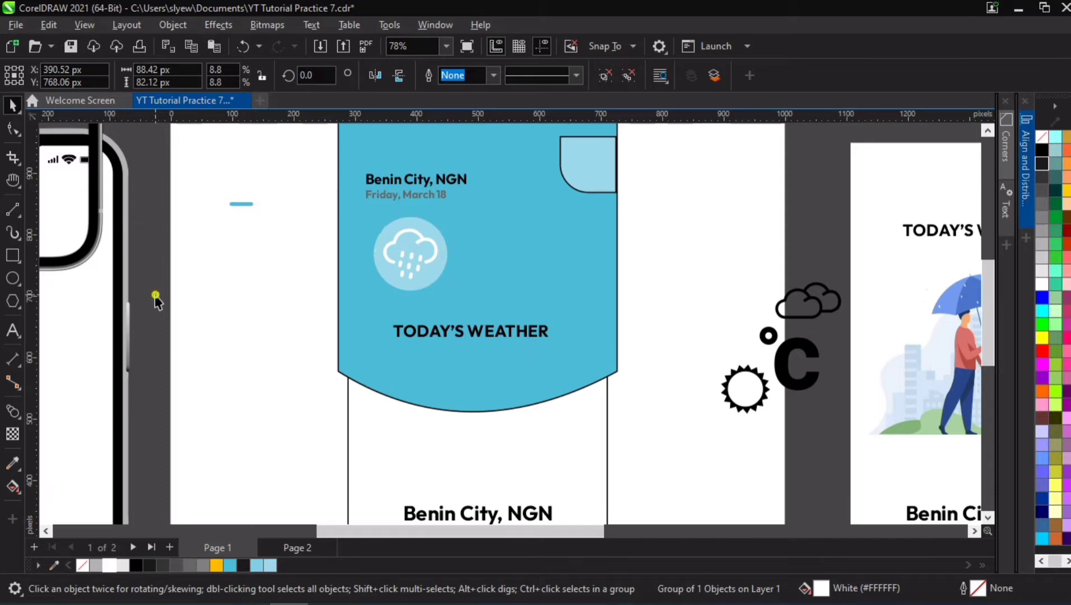
Step: Shrink the rain cloud icon about its centre to about 75.05 by 69.71 px inside the circle
{"action": "left_click", "coordinate": [433, 242]}
{"action": "scroll", "coordinate": [434, 242], "scroll_direction": "up", "scroll_amount": 1}
{"action": "mouse_move", "coordinate": [446, 219]}
{"action": "left_mouse_down"}
{"action": "mouse_move", "coordinate": [454, 231]}
{"action": "mouse_move", "coordinate": [450, 220]}
{"action": "left_mouse_up"}
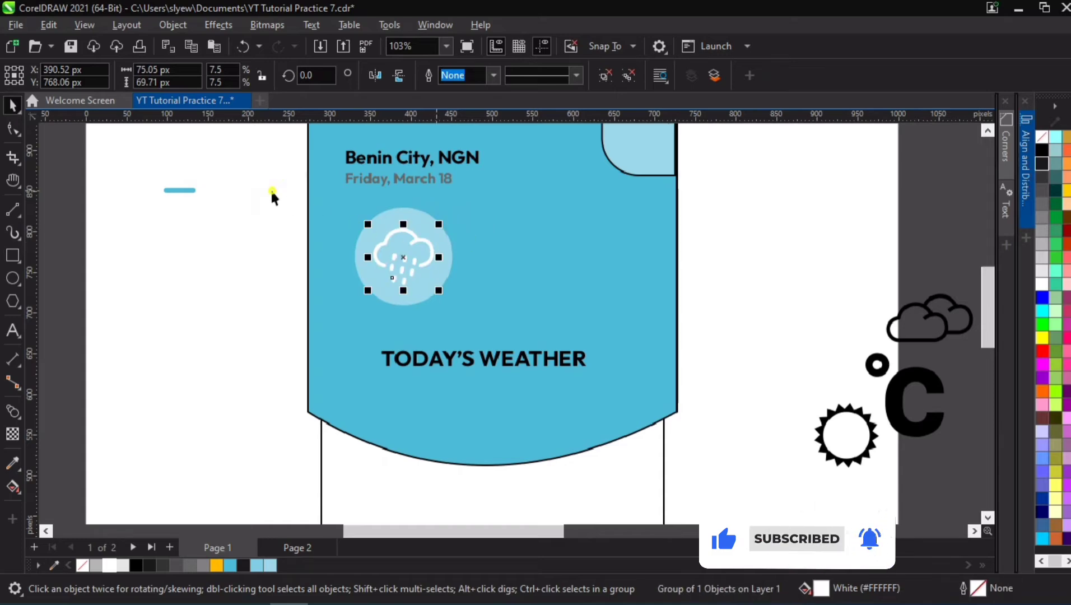
Step: Group the circle with its rain cloud icon, scaling the group to about 59.88 px square and placing it just below the date
{"action": "left_click_drag", "start_coordinate": [270, 190], "coordinate": [523, 336]}
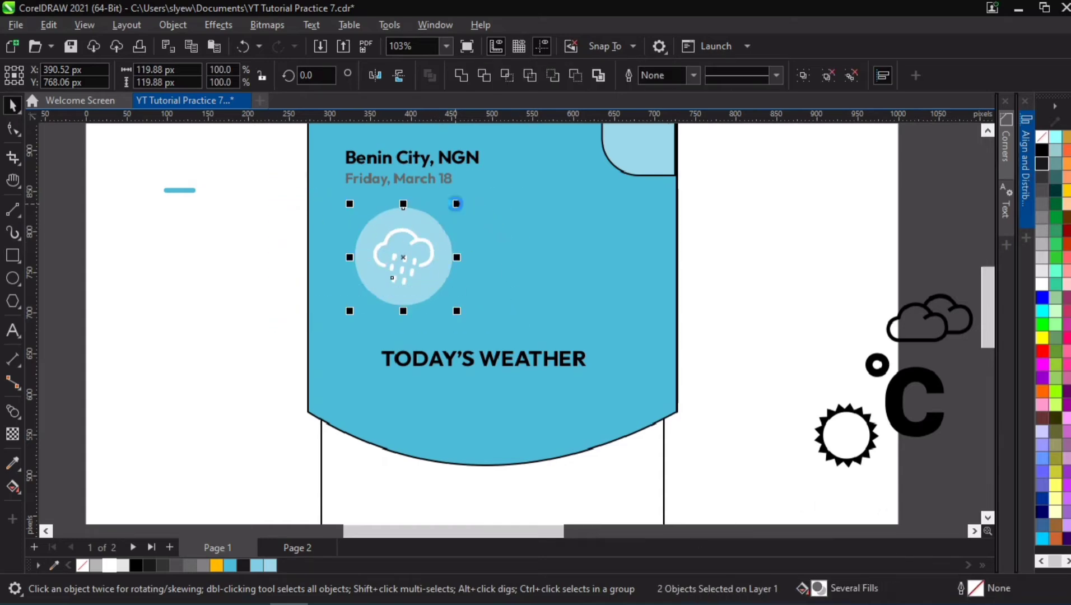
{"action": "key", "text": "ctrl+g"}
{"action": "left_click_drag", "start_coordinate": [456, 204], "coordinate": [477, 224]}
{"action": "mouse_move", "coordinate": [502, 239]}
{"action": "left_mouse_down"}
{"action": "mouse_move", "coordinate": [507, 247]}
{"action": "mouse_move", "coordinate": [490, 230]}
{"action": "left_mouse_up"}
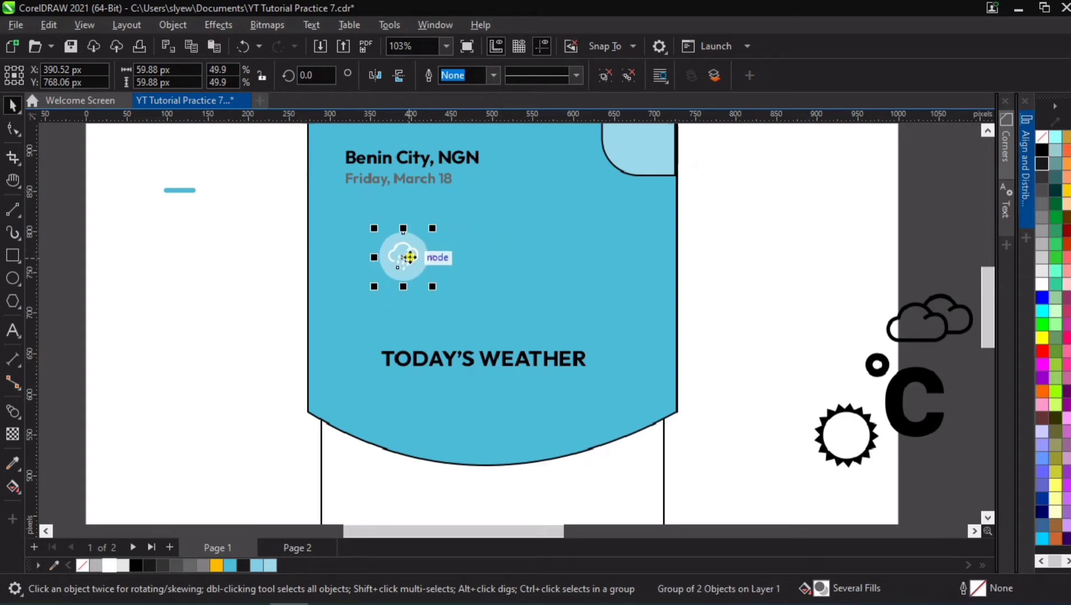
{"action": "left_click_drag", "start_coordinate": [411, 256], "coordinate": [387, 185]}
Step: Colour the header's Benin City, NGN text white and its Friday, March 18 line 10% Black (#E6E6E6)
{"action": "left_click", "coordinate": [386, 181]}
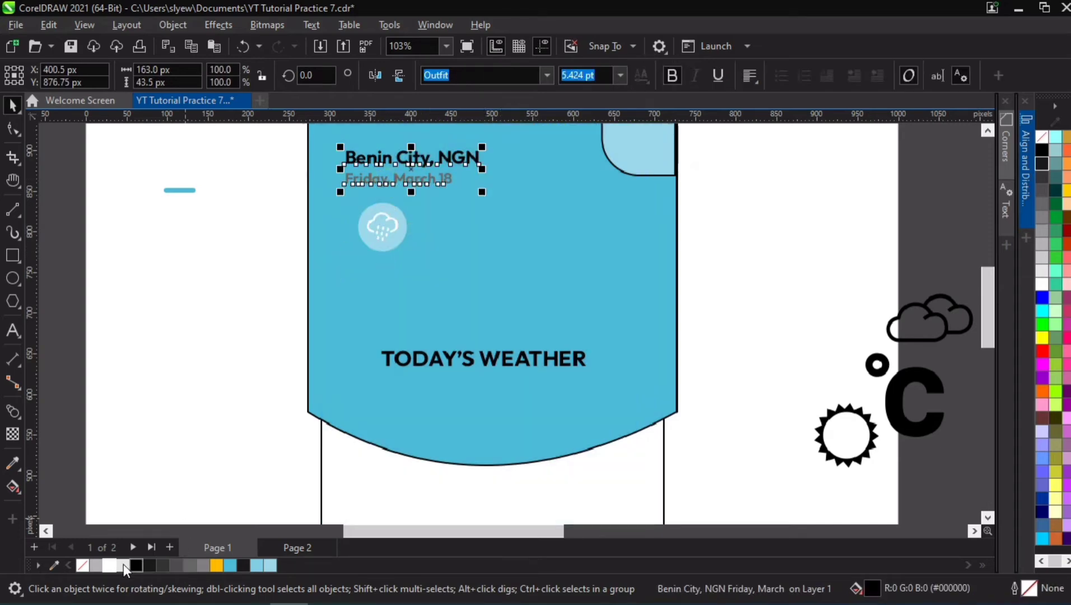
{"action": "left_click", "coordinate": [109, 566]}
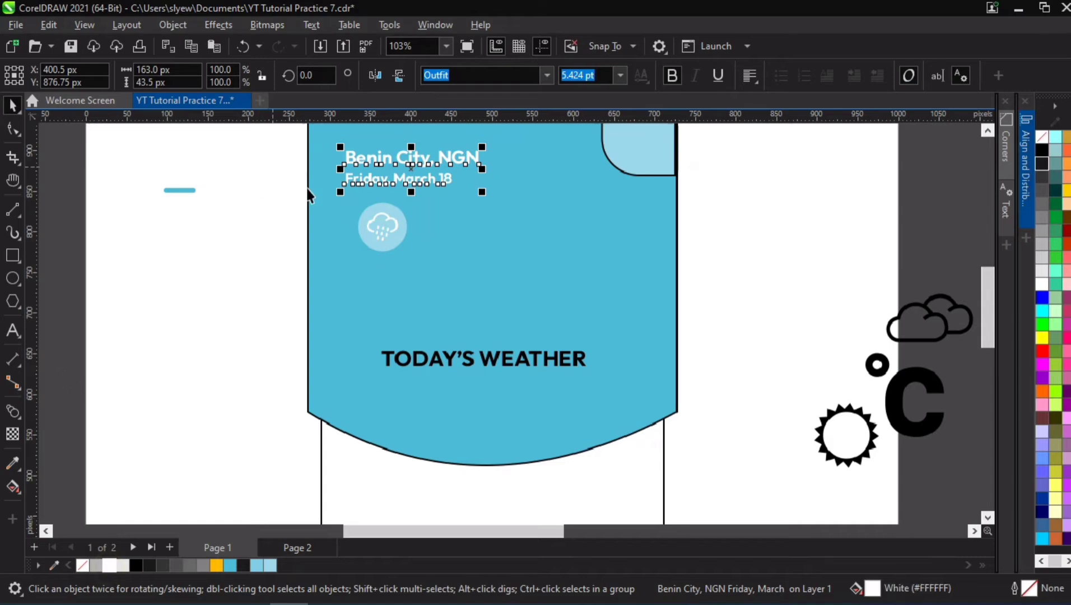
{"action": "left_click_drag", "start_coordinate": [342, 181], "coordinate": [347, 177]}
{"action": "left_click", "coordinate": [348, 178]}
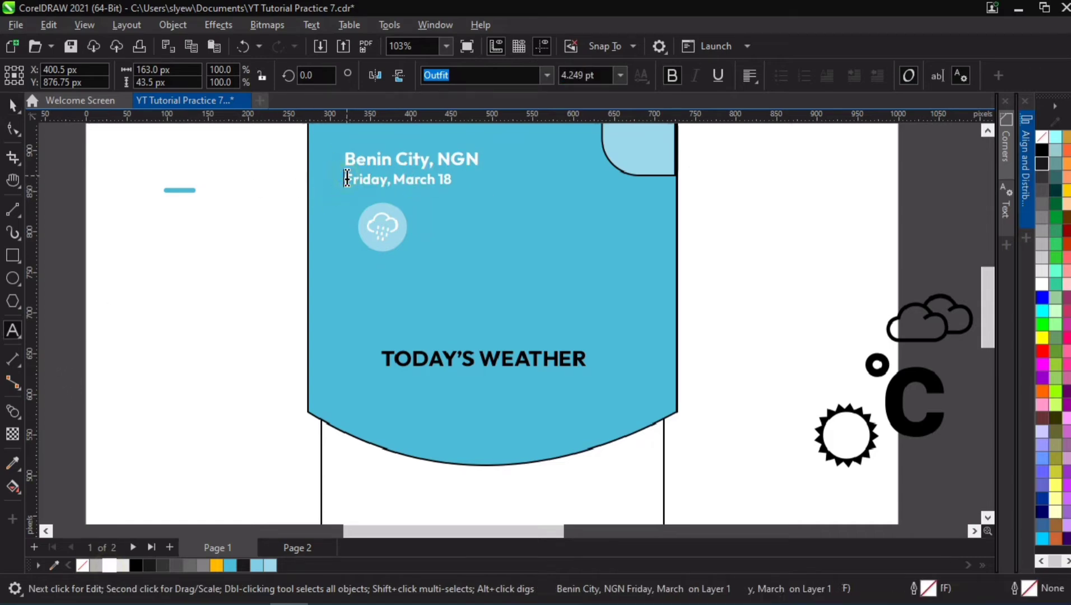
{"action": "triple_click", "coordinate": [491, 180]}
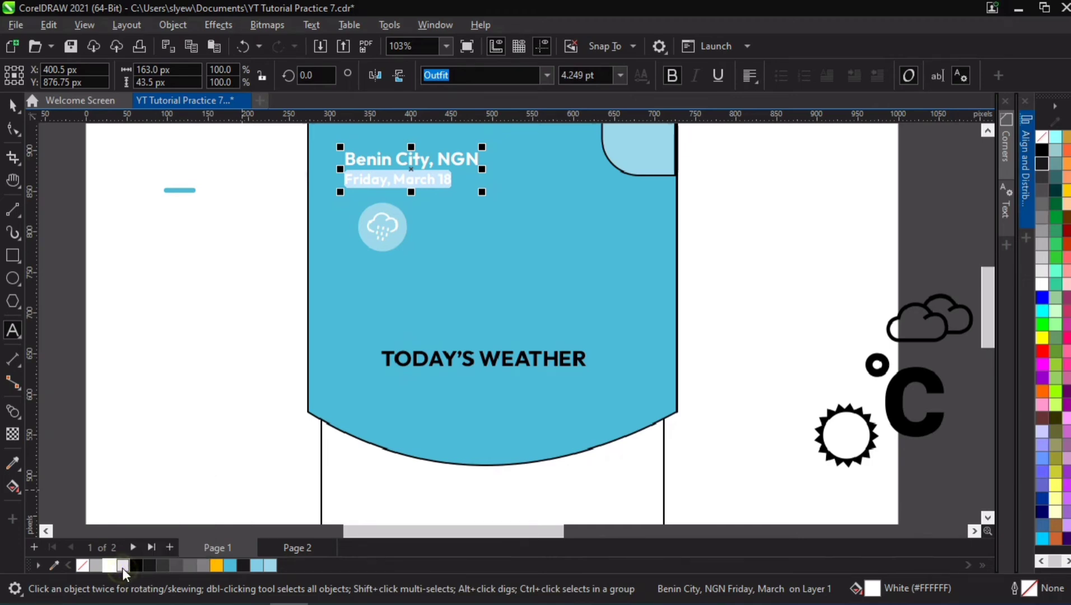
{"action": "left_click", "coordinate": [122, 566]}
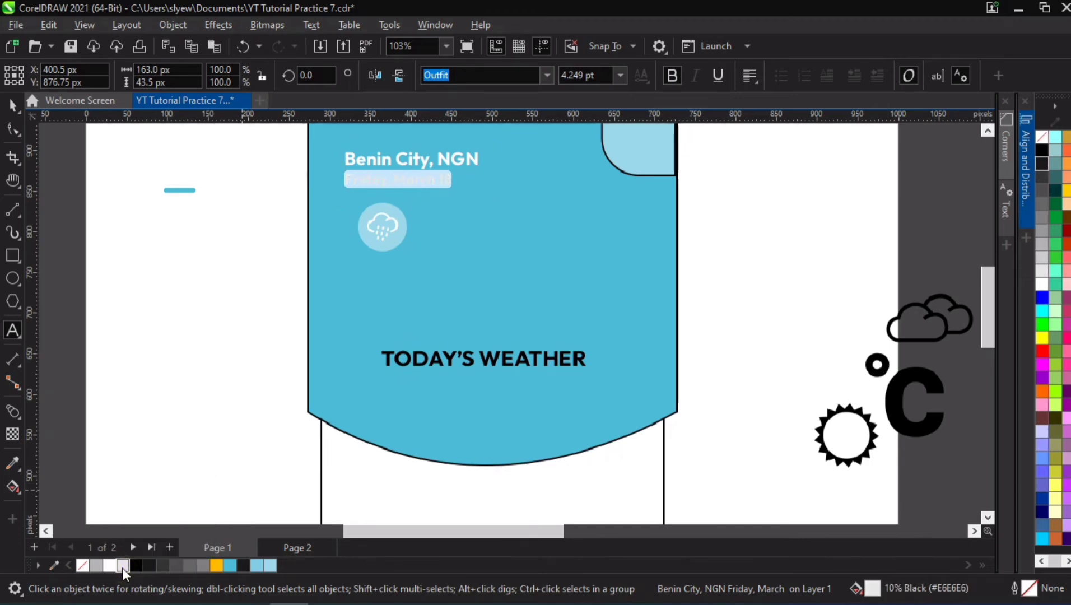
{"action": "left_click", "coordinate": [12, 105]}
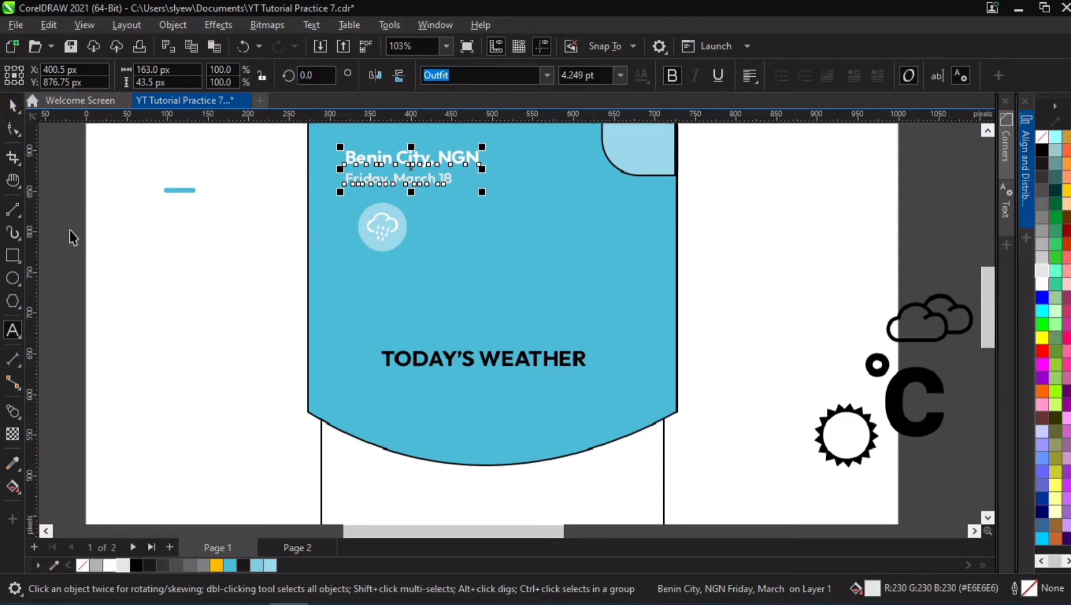
{"action": "left_click", "coordinate": [69, 230]}
Step: Draw a horizontal 2-Point Line about 56.79 px long across the header's corner tile, with an open arrowhead at its right end
{"action": "scroll", "coordinate": [442, 238], "scroll_direction": "down", "scroll_amount": 2}
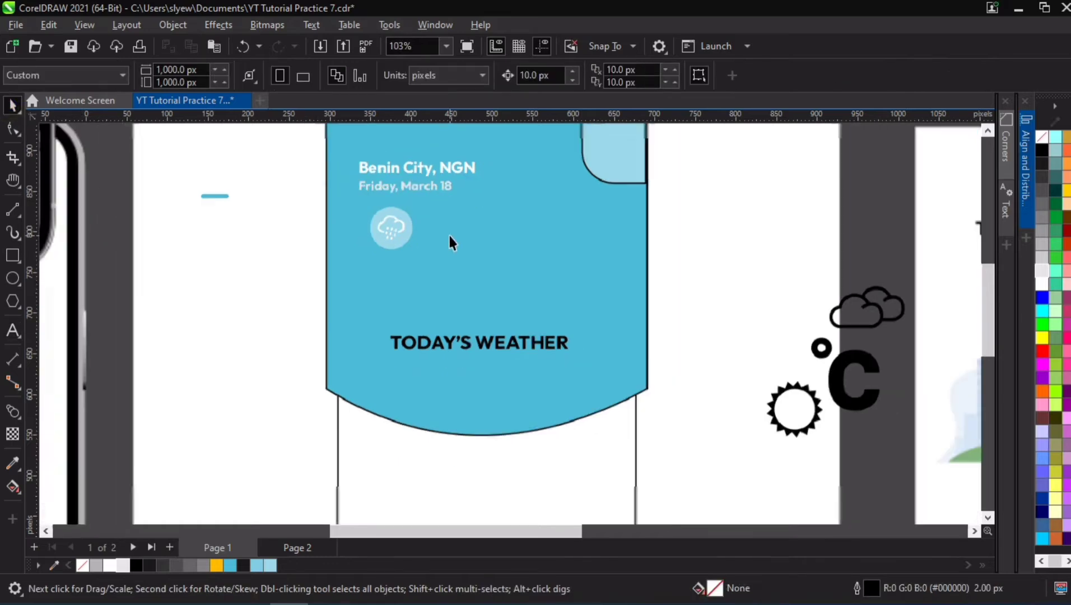
{"action": "left_click", "coordinate": [571, 217]}
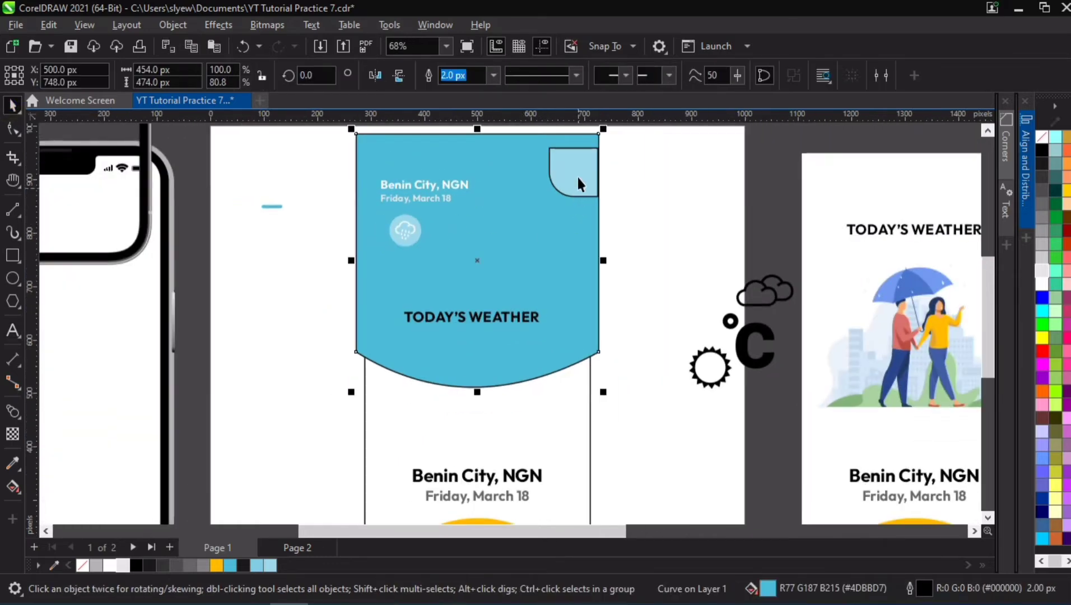
{"action": "scroll", "coordinate": [578, 173], "scroll_direction": "up", "scroll_amount": 2}
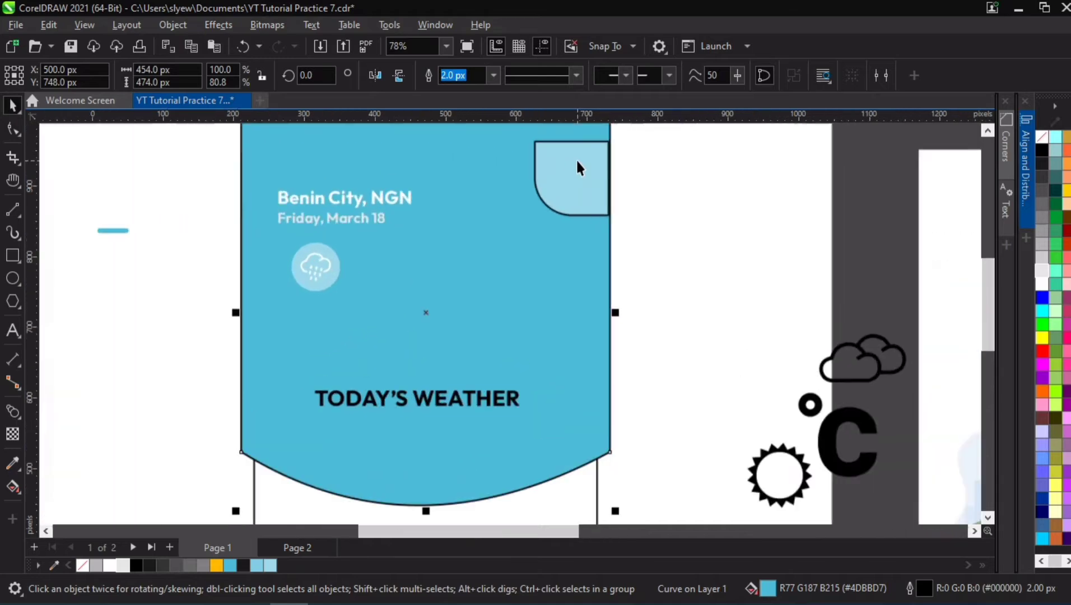
{"action": "scroll", "coordinate": [577, 167], "scroll_direction": "up", "scroll_amount": 1}
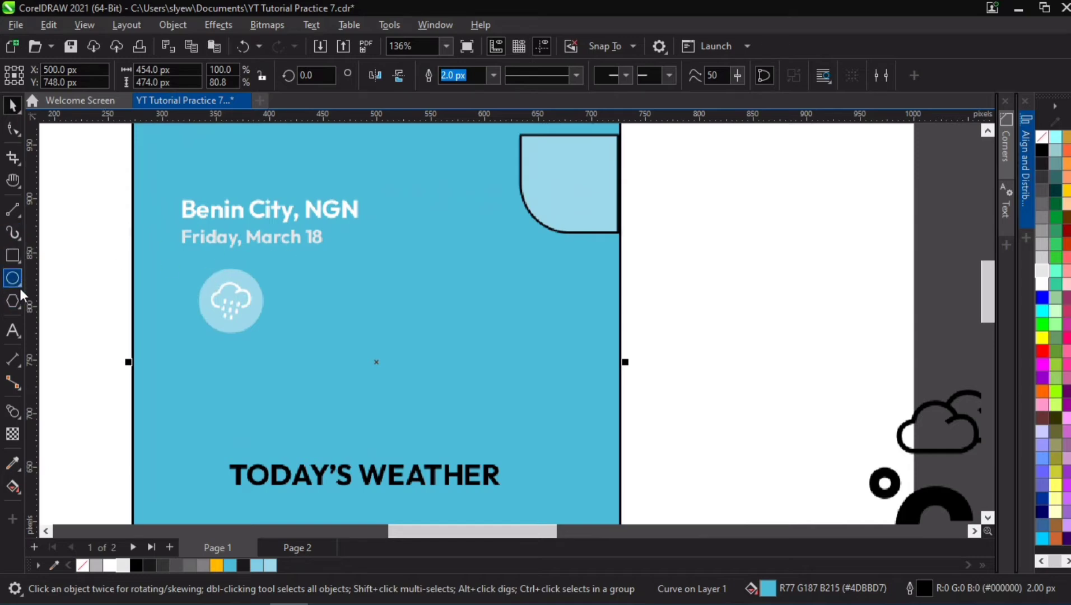
{"action": "left_click", "coordinate": [12, 216]}
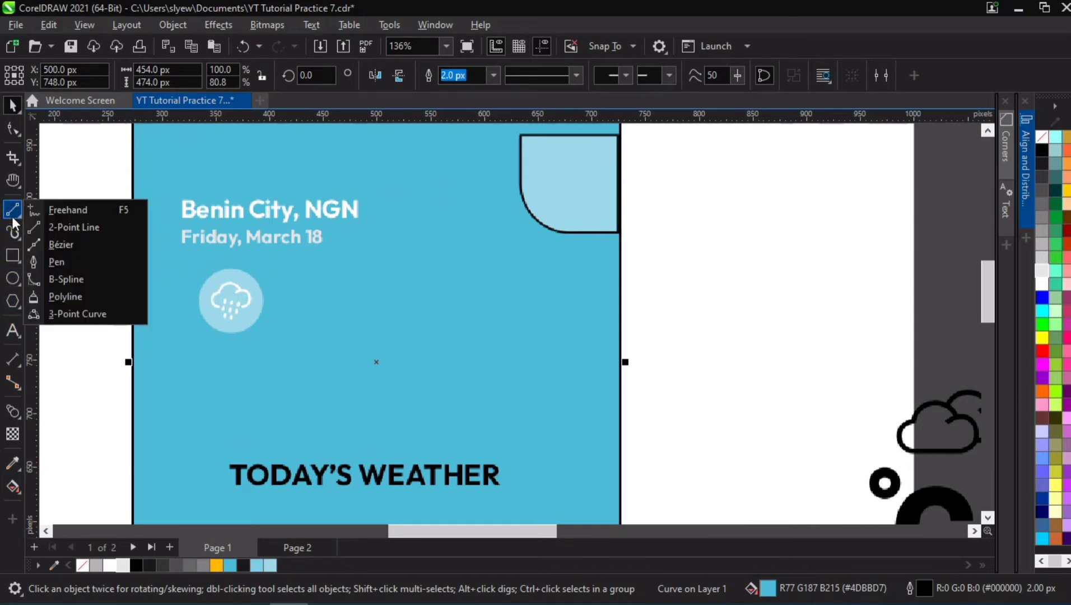
{"action": "left_click", "coordinate": [66, 227]}
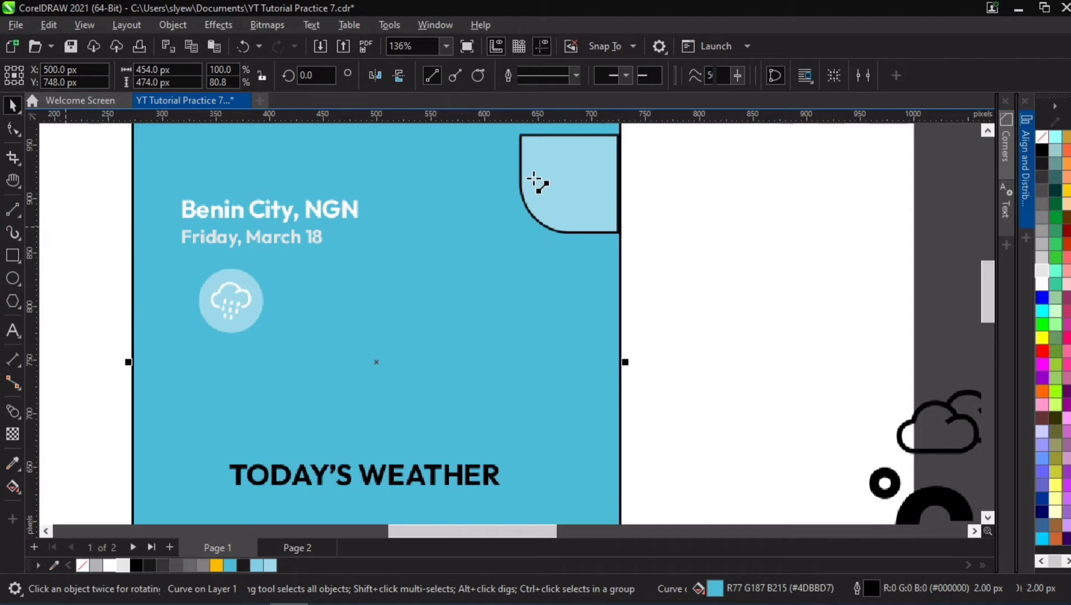
{"action": "left_click_drag", "start_coordinate": [592, 181], "coordinate": [601, 176]}
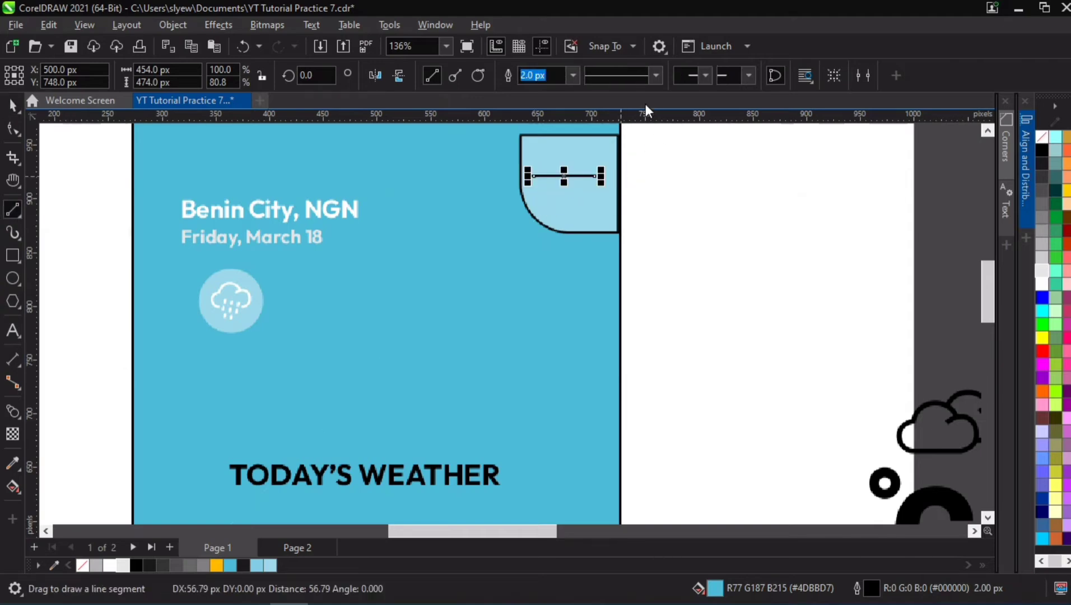
{"action": "left_click", "coordinate": [748, 76]}
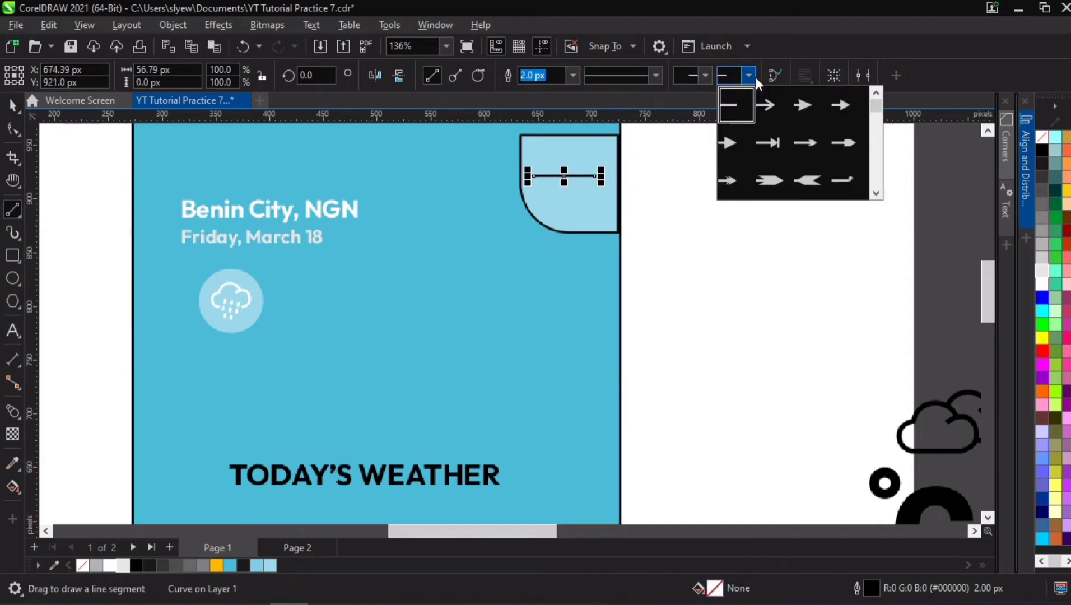
{"action": "left_click", "coordinate": [776, 106]}
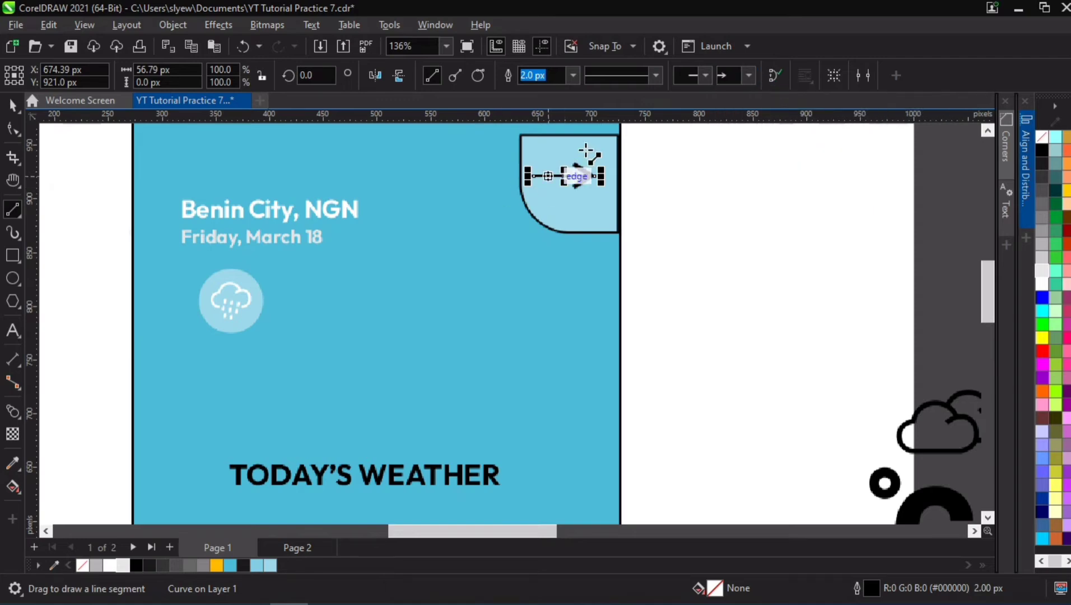
Step: Set the arrow's outline width to 5 px and its outline colour to white
{"action": "left_click", "coordinate": [573, 76]}
{"action": "left_click", "coordinate": [541, 144]}
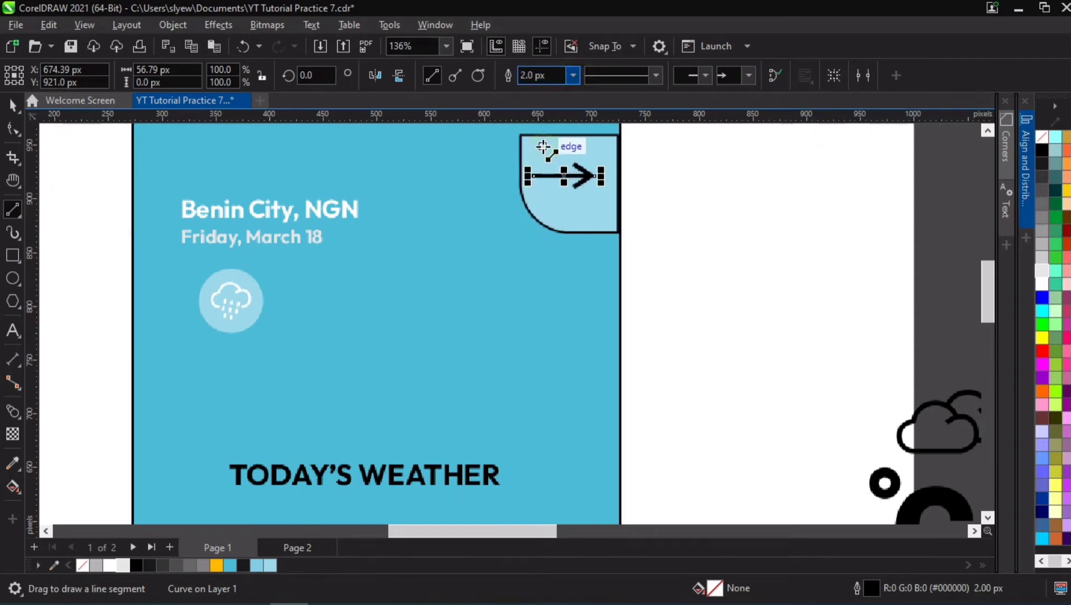
{"action": "left_click", "coordinate": [572, 77]}
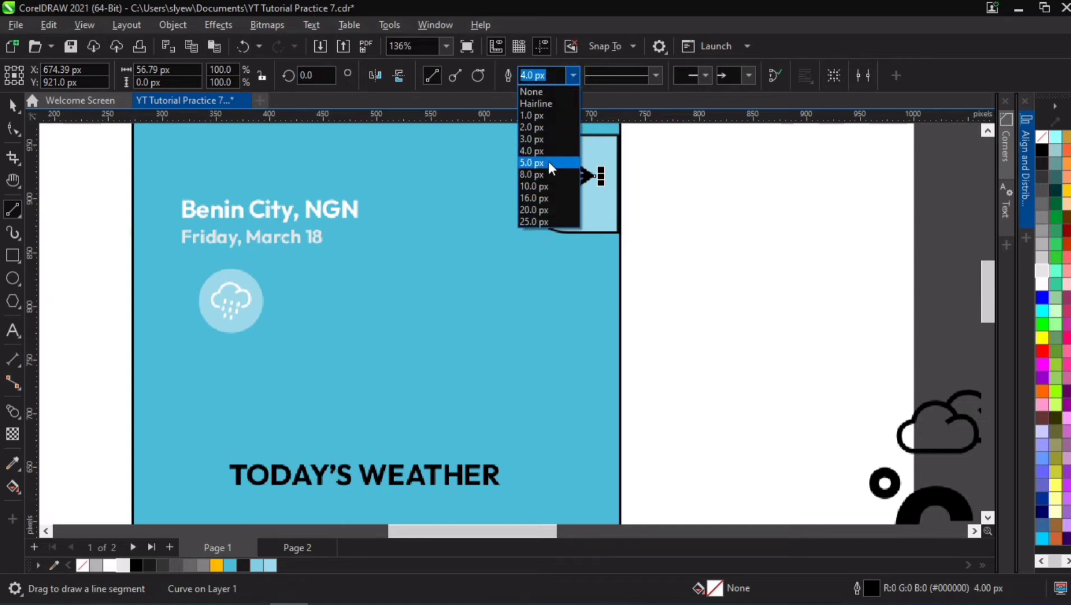
{"action": "left_click", "coordinate": [547, 162]}
{"action": "left_click", "coordinate": [5, 105]}
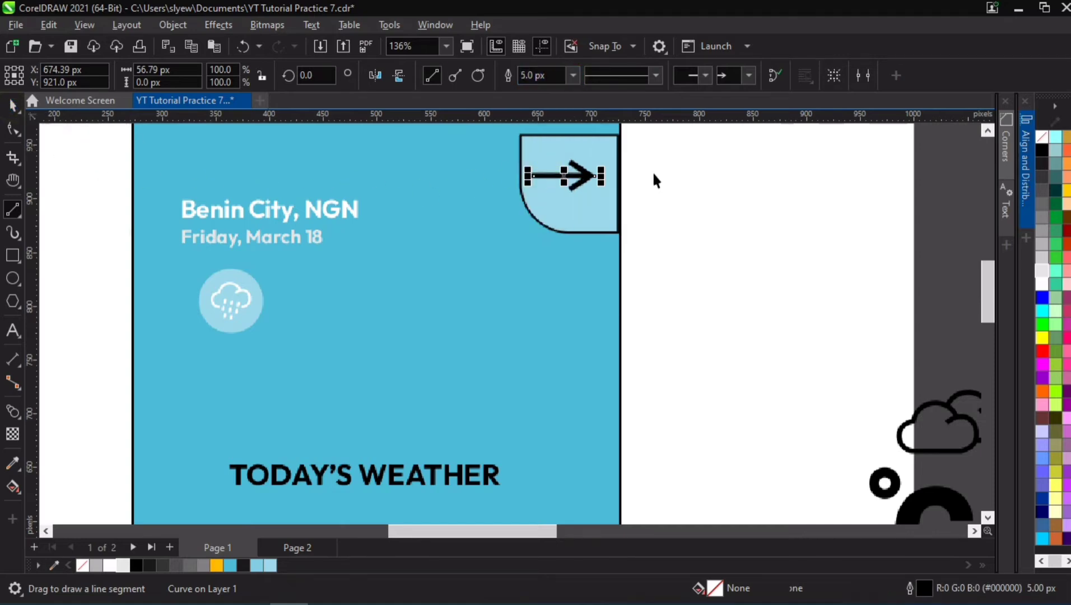
{"action": "right_click", "coordinate": [115, 562]}
{"action": "left_click", "coordinate": [209, 352]}
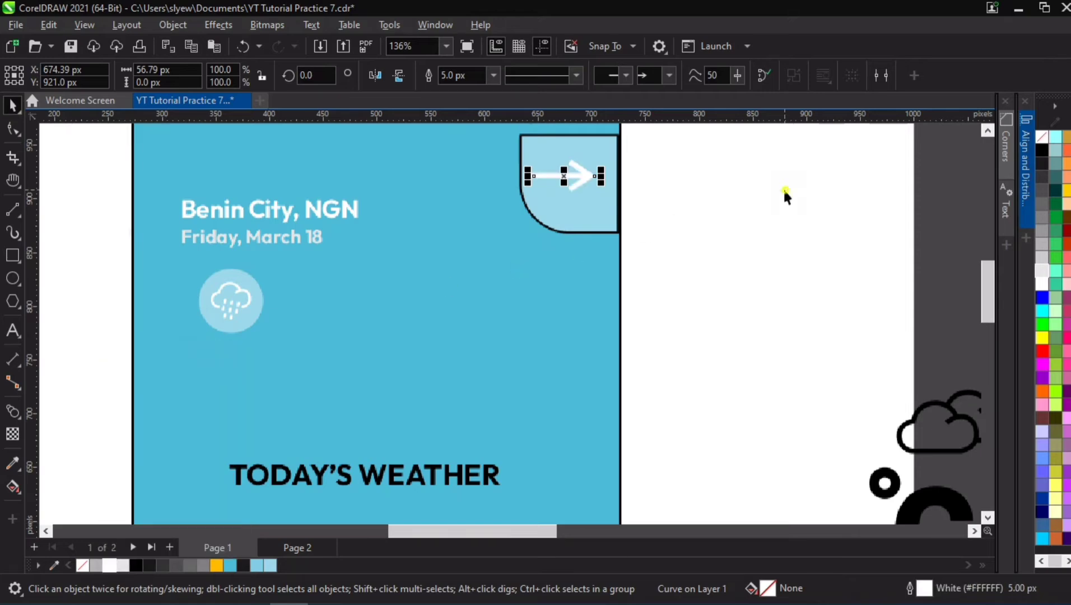
Step: Centre the white arrow horizontally and vertically within the light blue corner tile
{"action": "left_click", "coordinate": [579, 209], "text": "shift"}
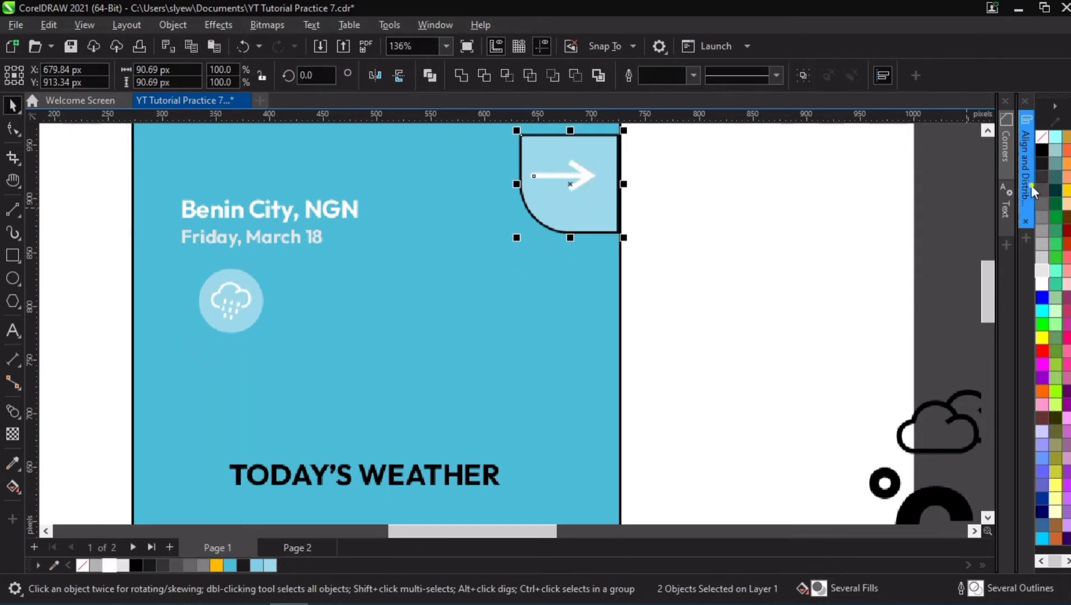
{"action": "left_click", "coordinate": [1031, 185]}
{"action": "left_click", "coordinate": [817, 146]}
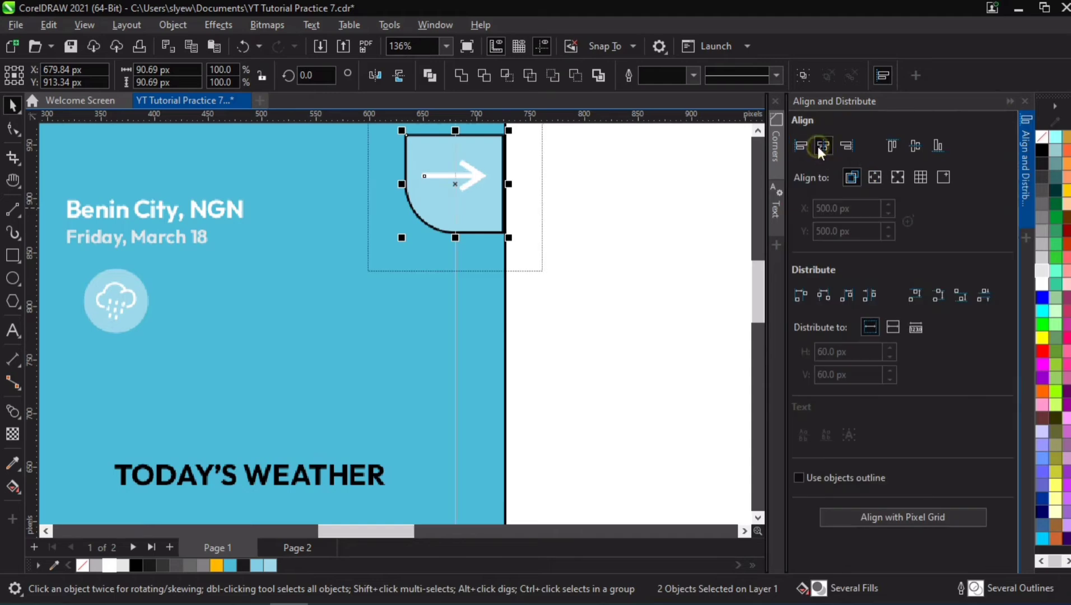
{"action": "left_click", "coordinate": [916, 149]}
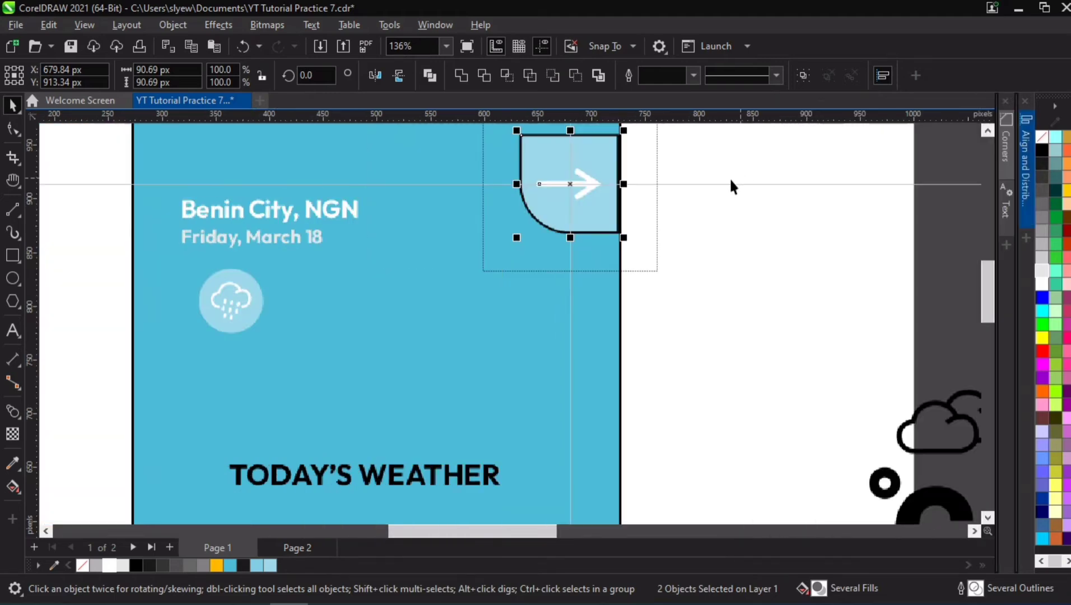
{"action": "left_click", "coordinate": [749, 178]}
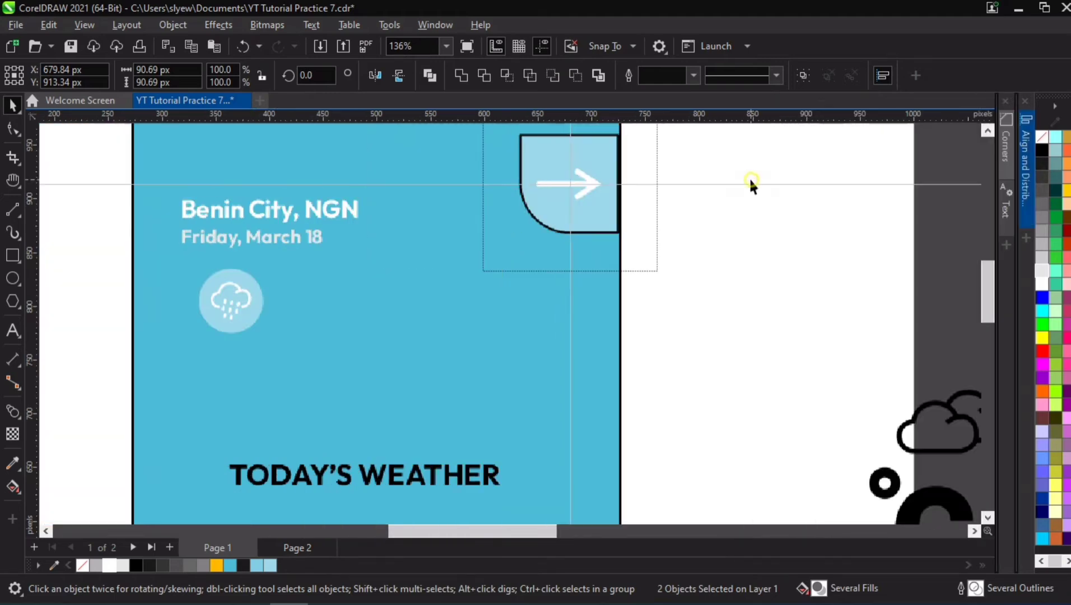
Step: Convert the white arrow's outline to an object
{"action": "left_click", "coordinate": [612, 161]}
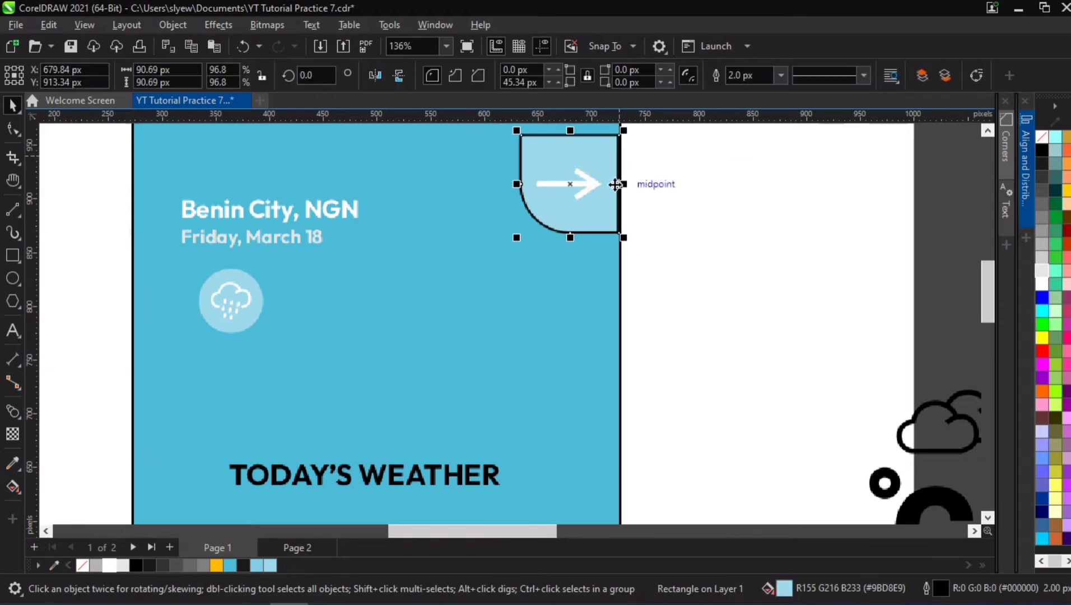
{"action": "left_click_drag", "start_coordinate": [702, 154], "coordinate": [470, 212]}
{"action": "key", "text": "ctrl+shift+q"}
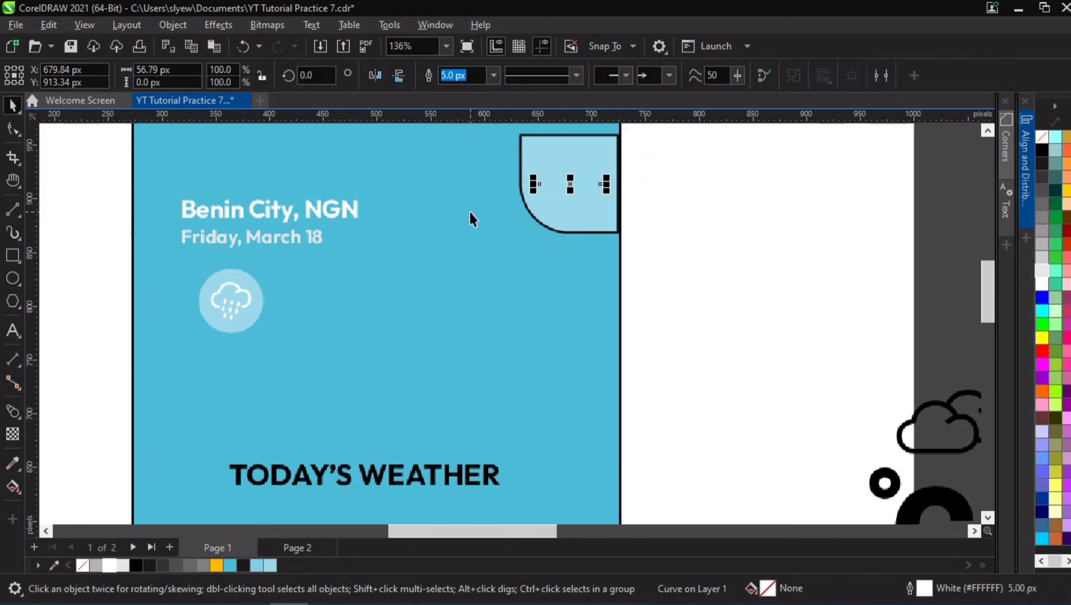
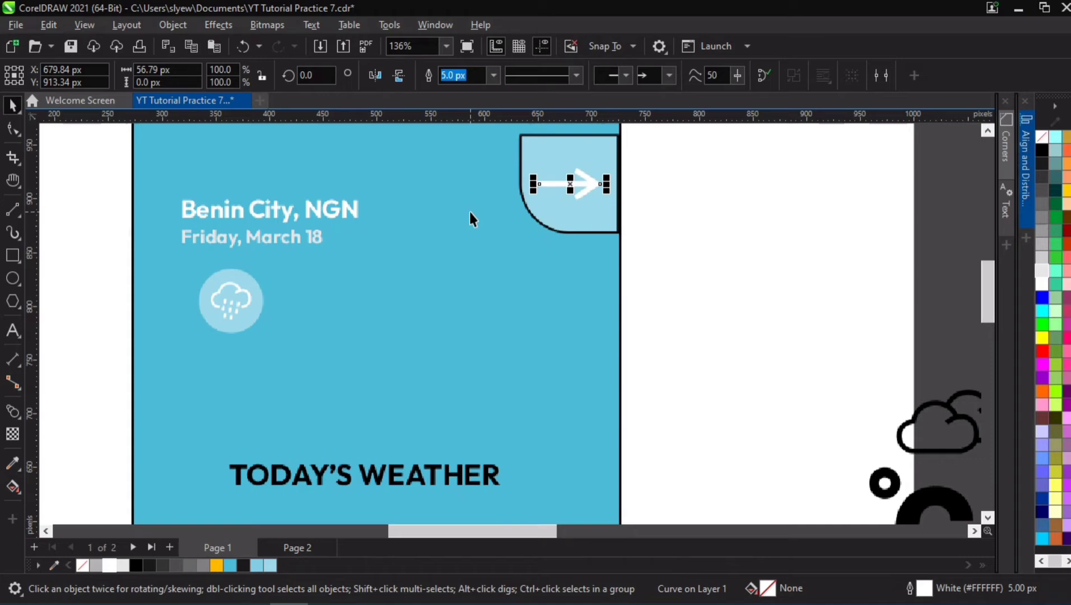
Step: Try to scale the white arrow down about its centre within the light blue corner tile
{"action": "mouse_move", "coordinate": [612, 180]}
{"action": "left_mouse_down"}
{"action": "mouse_move", "coordinate": [594, 183]}
{"action": "mouse_move", "coordinate": [602, 173]}
{"action": "left_mouse_up"}
{"action": "key", "text": "ctrl+z"}
{"action": "scroll", "coordinate": [566, 185], "scroll_direction": "up", "scroll_amount": 3}
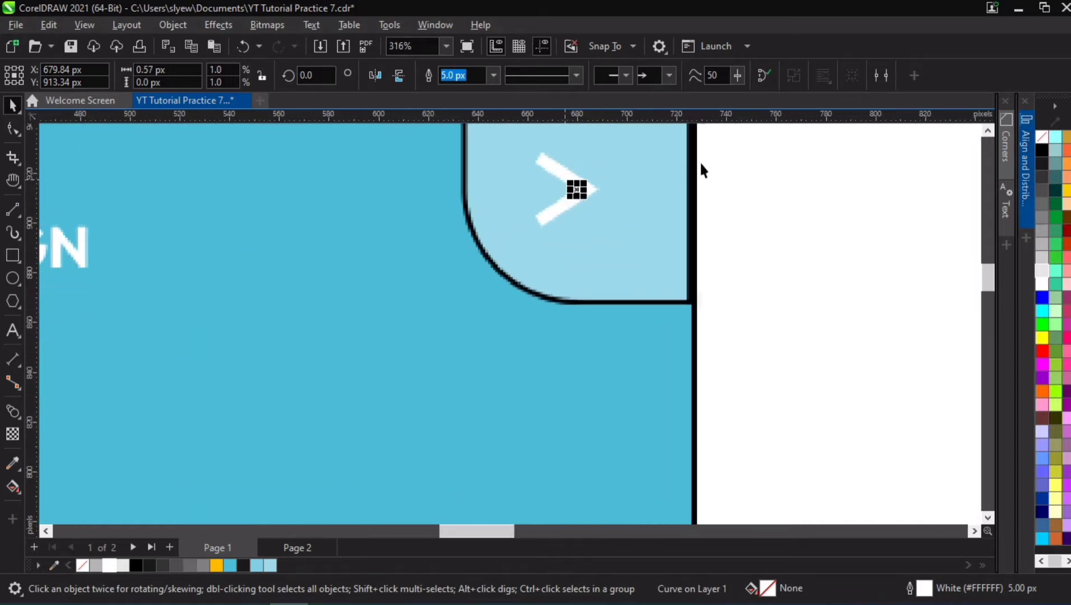
{"action": "key", "text": "ctrl+z"}
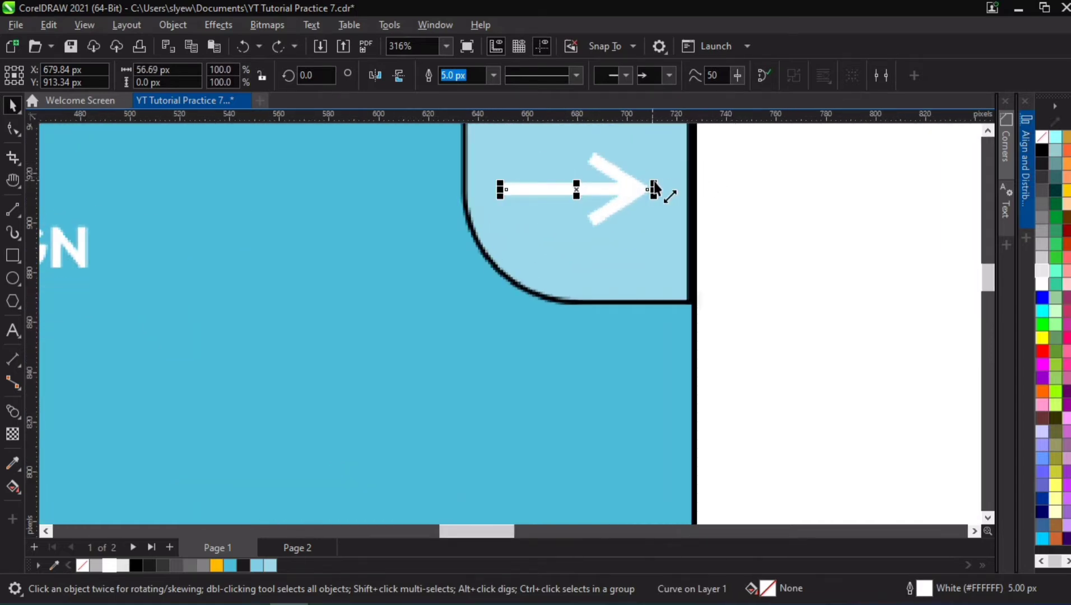
{"action": "key", "text": "Escape"}
{"action": "left_click", "coordinate": [610, 166]}
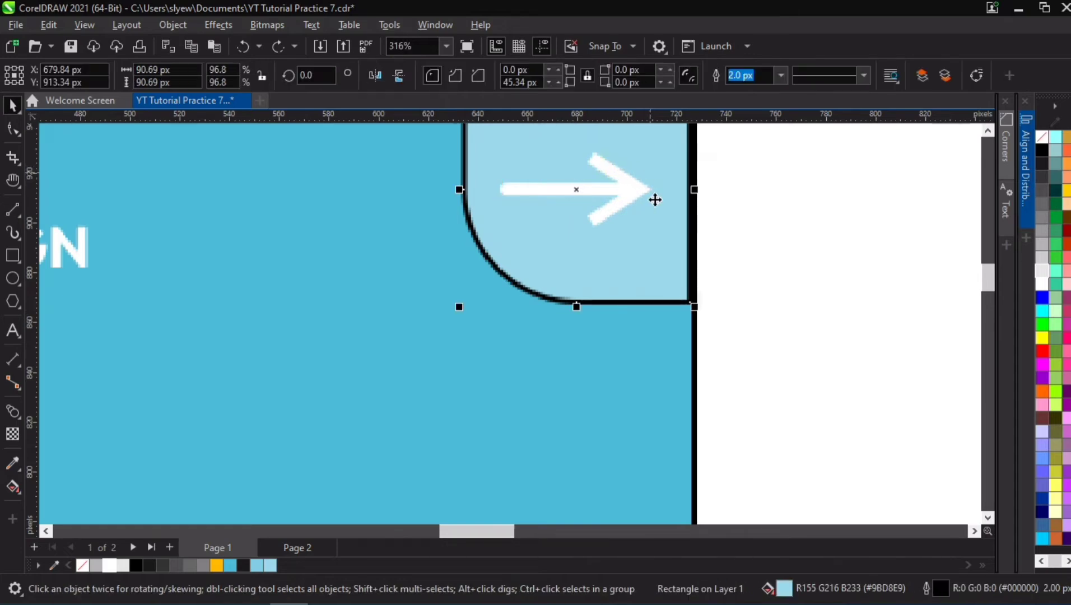
{"action": "left_click", "coordinate": [606, 211]}
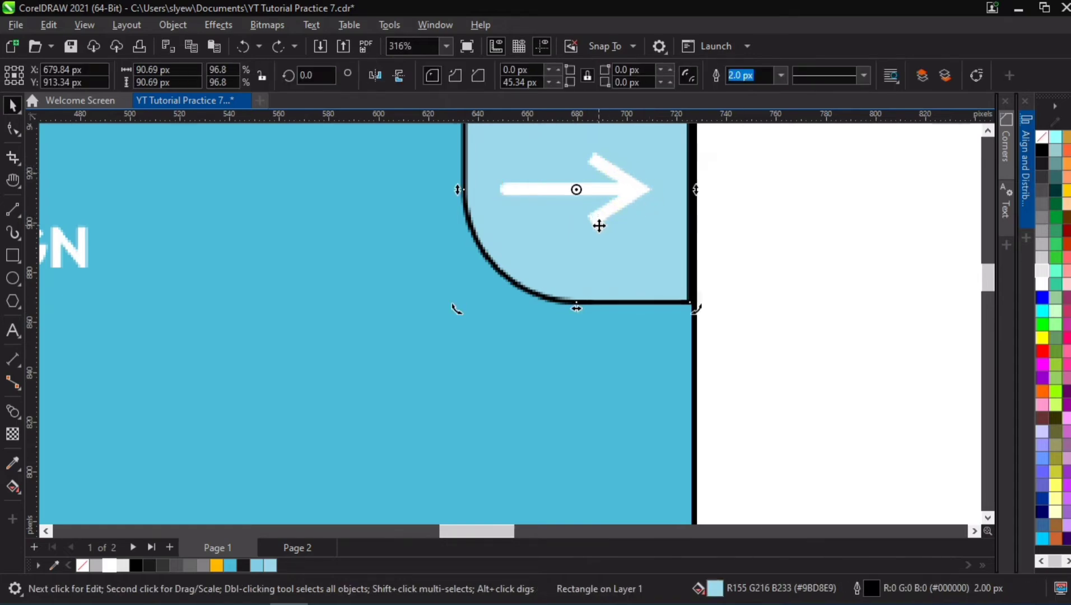
{"action": "left_click", "coordinate": [616, 186]}
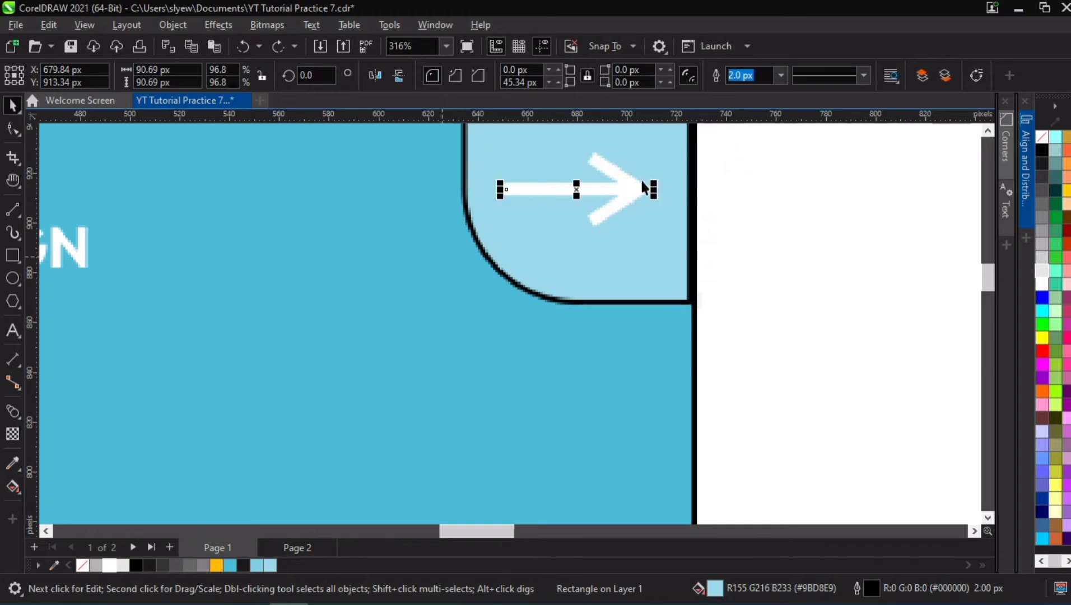
{"action": "left_click", "coordinate": [603, 164]}
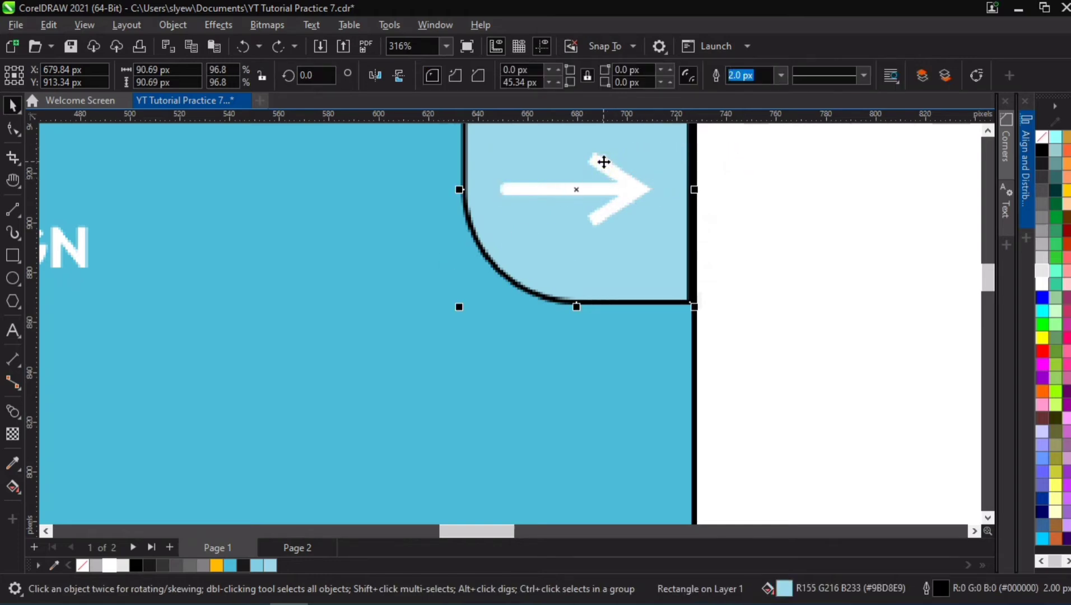
{"action": "left_click", "coordinate": [603, 162]}
{"action": "key", "text": "Up"}
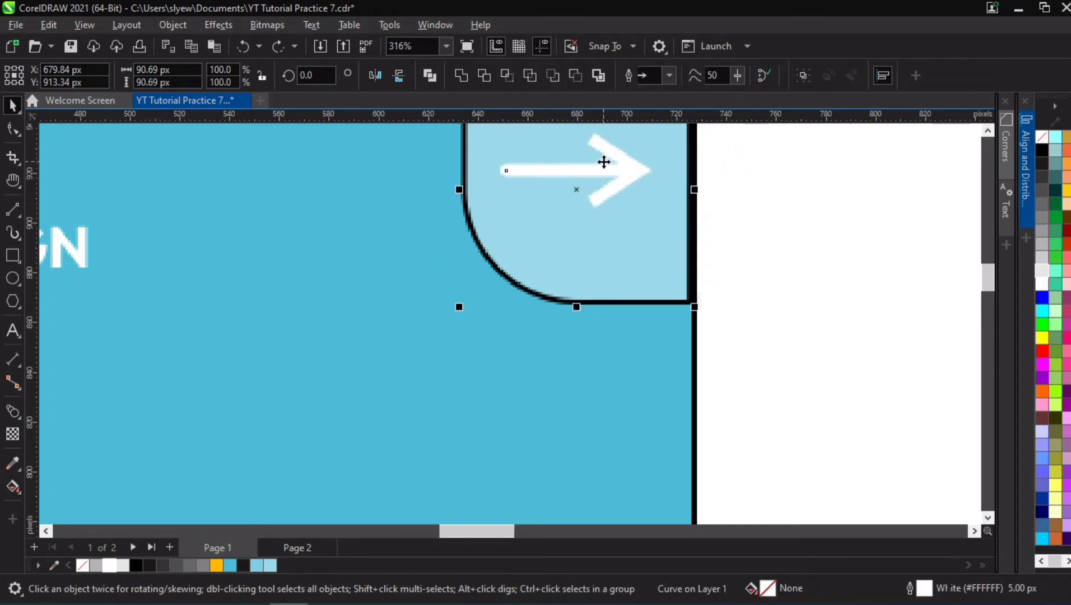
{"action": "left_click", "coordinate": [603, 162], "text": "shift"}
{"action": "left_click_drag", "start_coordinate": [638, 179], "coordinate": [638, 175]}
{"action": "left_click", "coordinate": [611, 166]}
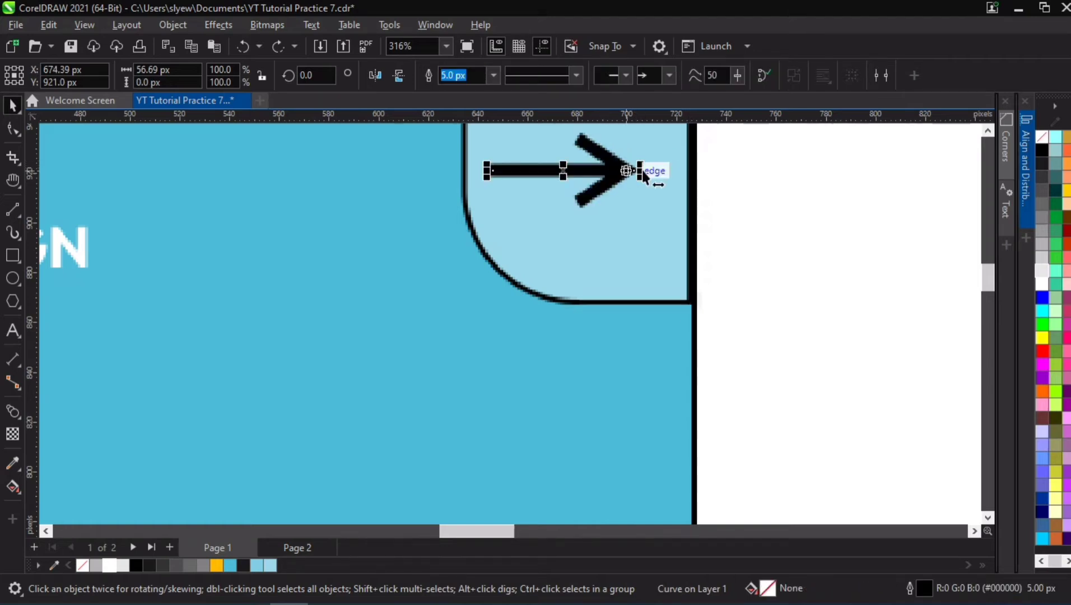
{"action": "left_click", "coordinate": [280, 46]}
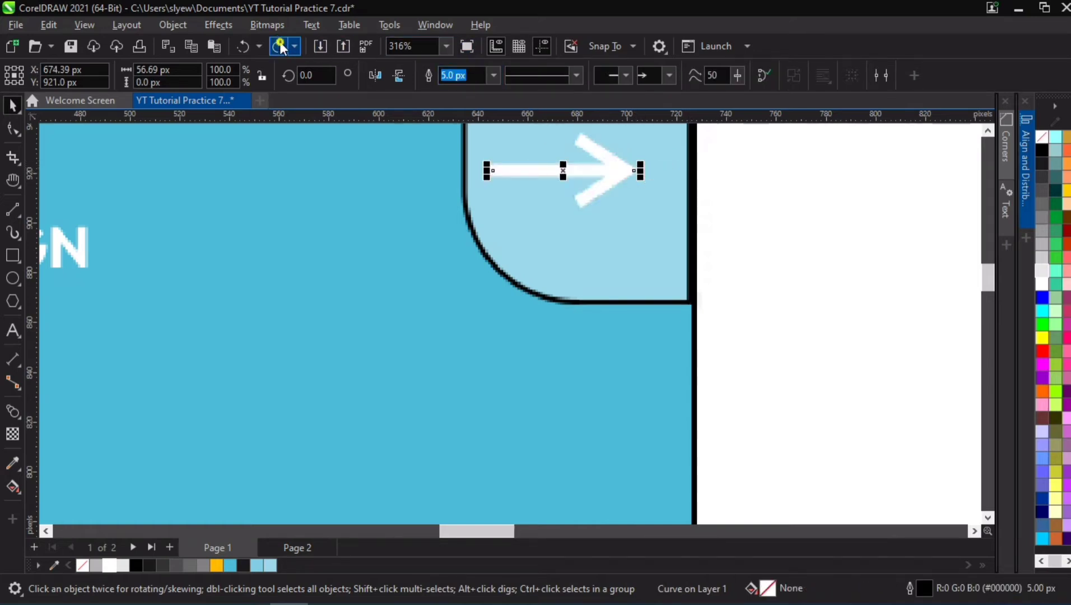
{"action": "left_click", "coordinate": [280, 46]}
{"action": "left_click", "coordinate": [280, 46]}
{"action": "left_click", "coordinate": [280, 44]}
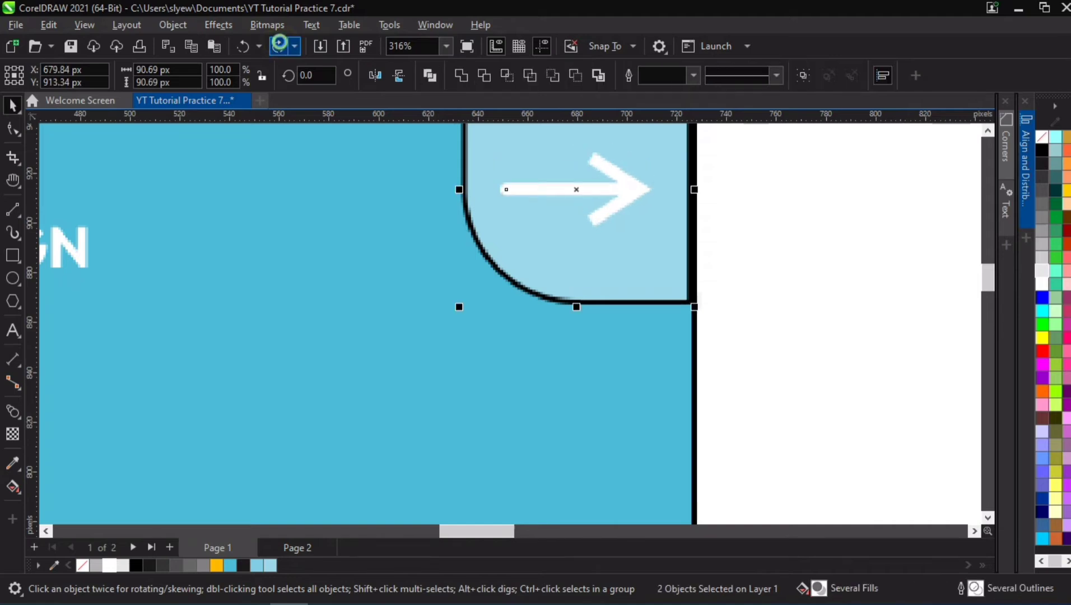
{"action": "left_click", "coordinate": [280, 45]}
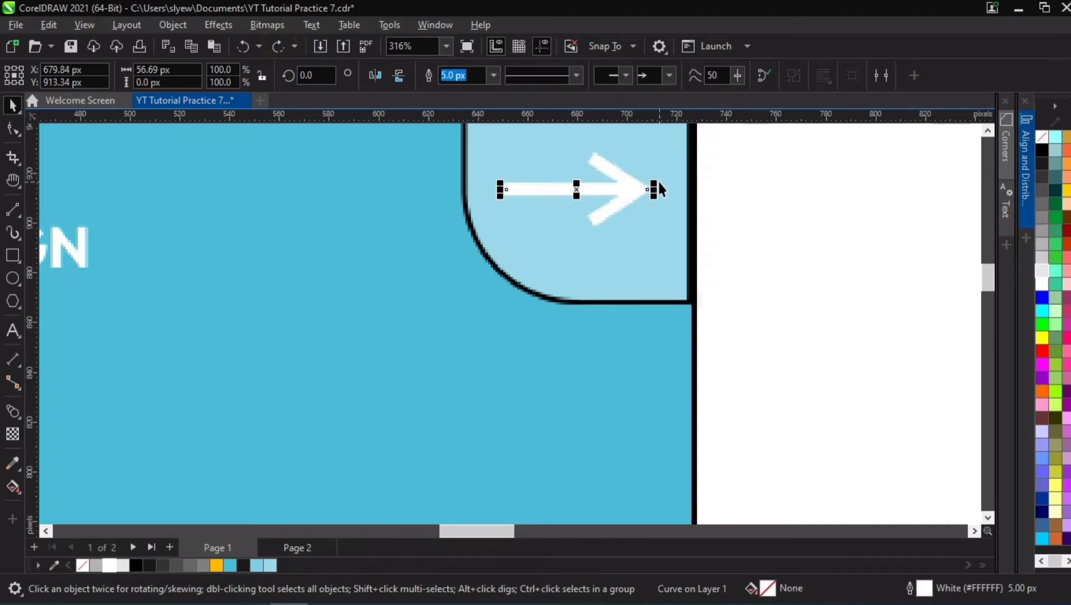
{"action": "left_click_drag", "start_coordinate": [654, 182], "coordinate": [649, 178]}
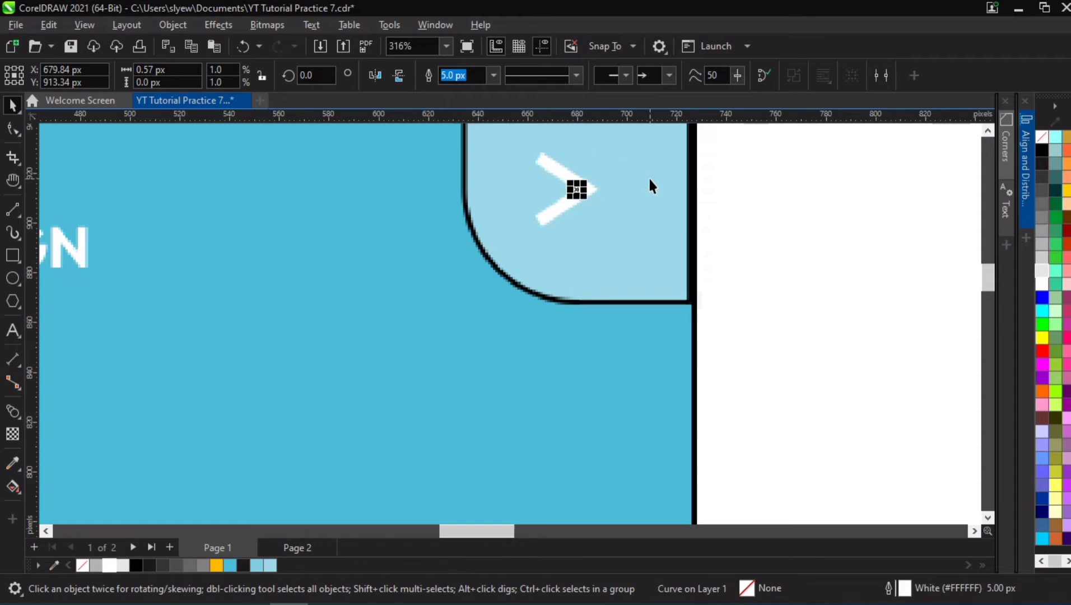
{"action": "key", "text": "ctrl+z"}
Step: Remove the white line's end arrowhead and shorten the line about its centre to about 49.32 px
{"action": "left_click", "coordinate": [664, 78]}
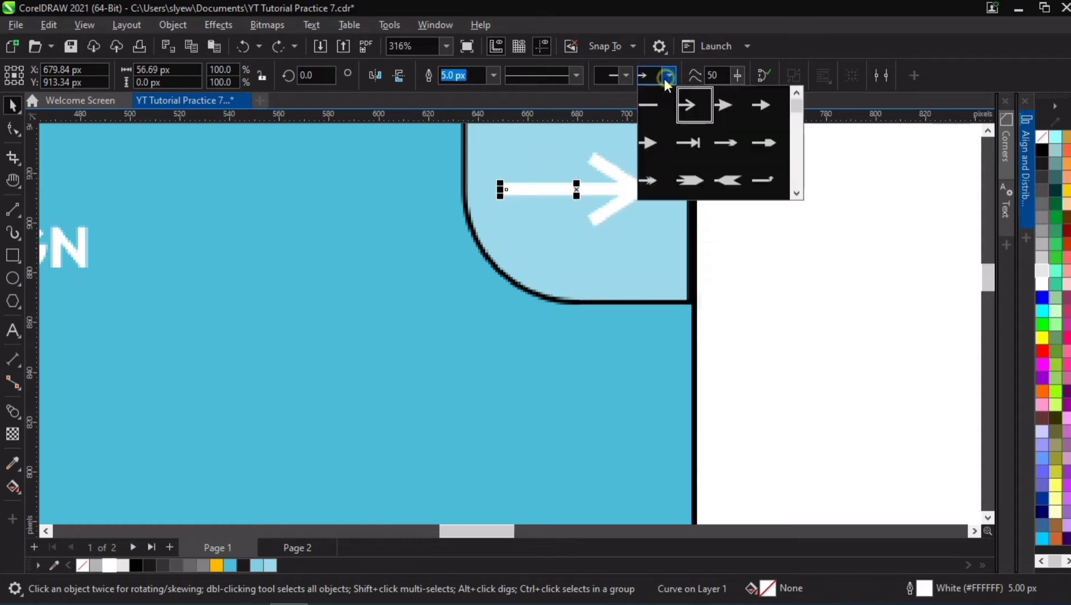
{"action": "left_click", "coordinate": [650, 104]}
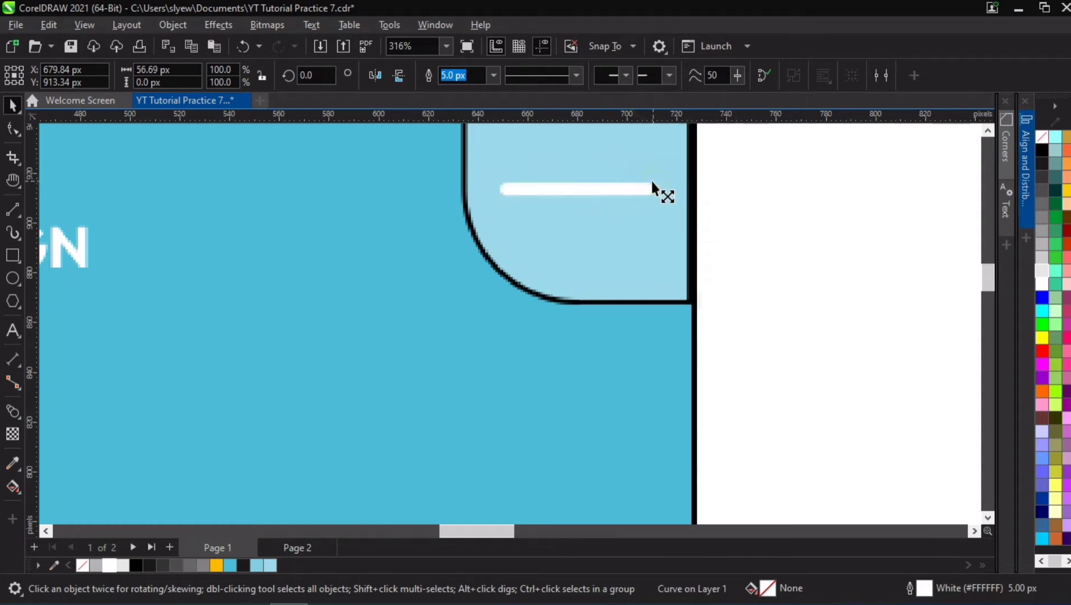
{"action": "left_click_drag", "start_coordinate": [651, 180], "coordinate": [645, 176]}
{"action": "scroll", "coordinate": [610, 180], "scroll_direction": "up", "scroll_amount": 2}
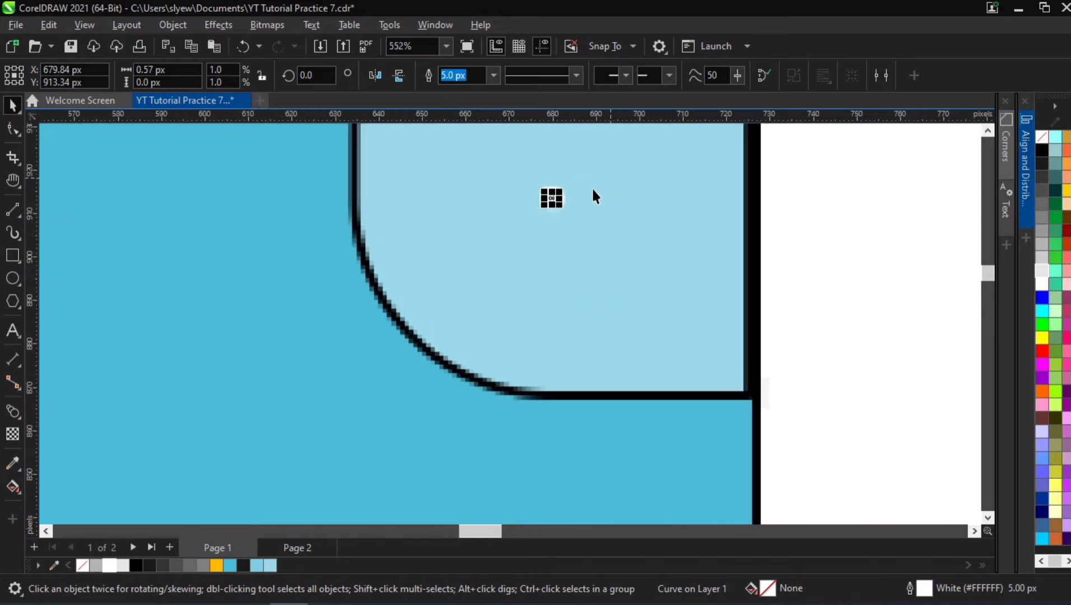
{"action": "left_click_drag", "start_coordinate": [556, 204], "coordinate": [662, 231]}
Step: Reapply the open arrowhead to the white line's right end and shorten its tail so the line is about 44.14 px long
{"action": "left_click", "coordinate": [667, 78]}
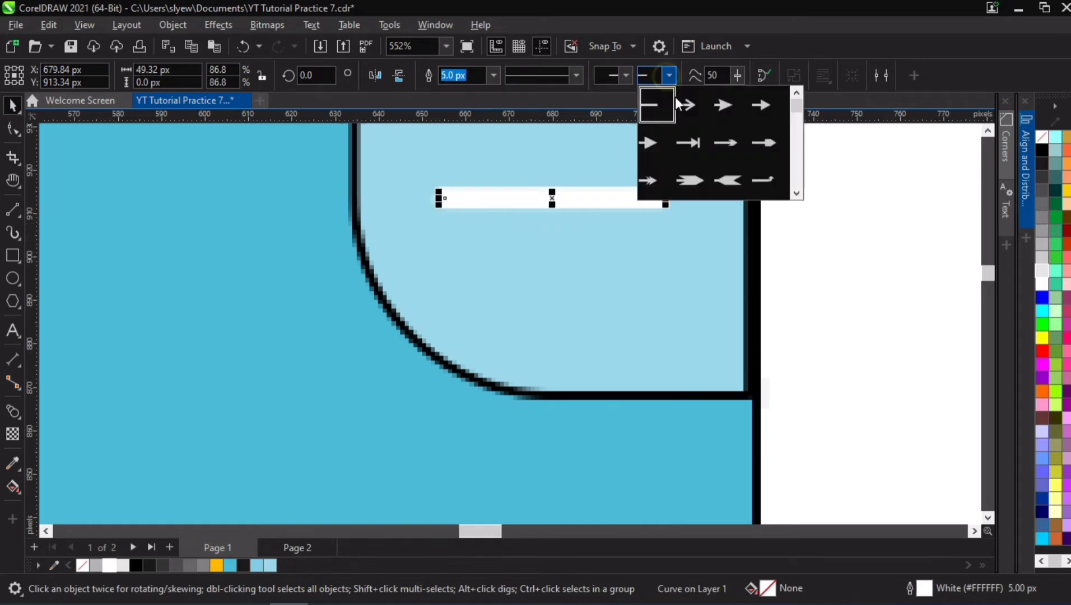
{"action": "left_click", "coordinate": [689, 108]}
{"action": "scroll", "coordinate": [804, 209], "scroll_direction": "down", "scroll_amount": 5}
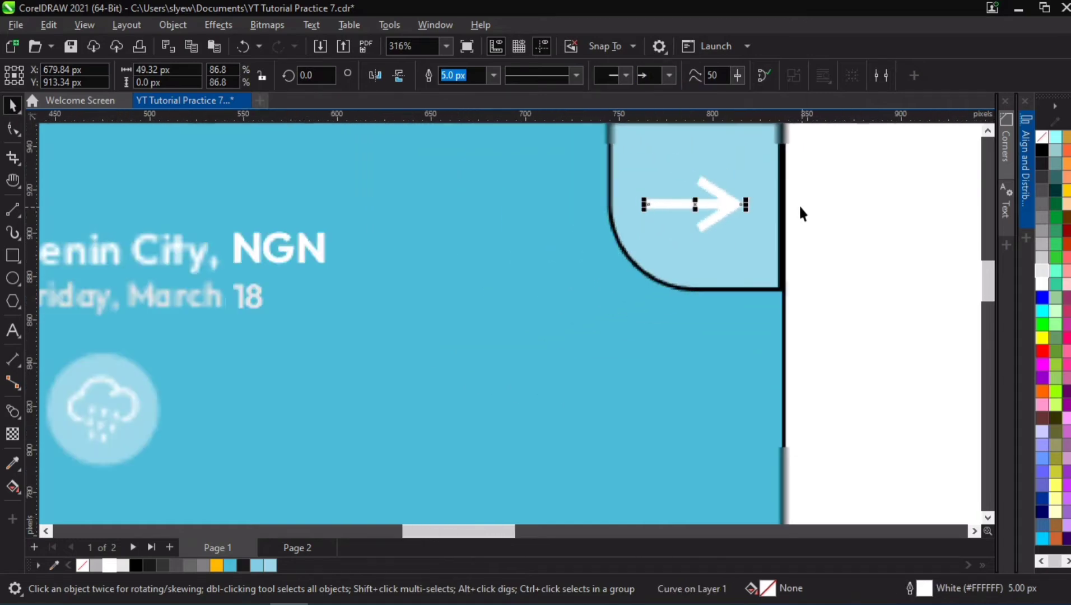
{"action": "key", "text": "h"}
{"action": "left_click_drag", "start_coordinate": [648, 300], "coordinate": [438, 326]}
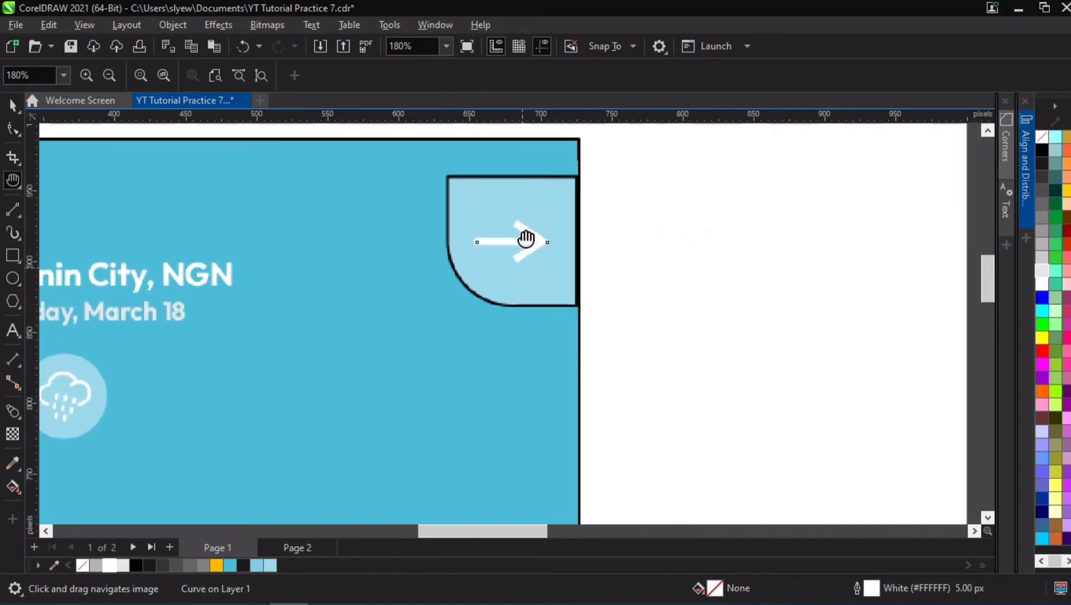
{"action": "key", "text": "space"}
{"action": "left_click", "coordinate": [527, 241]}
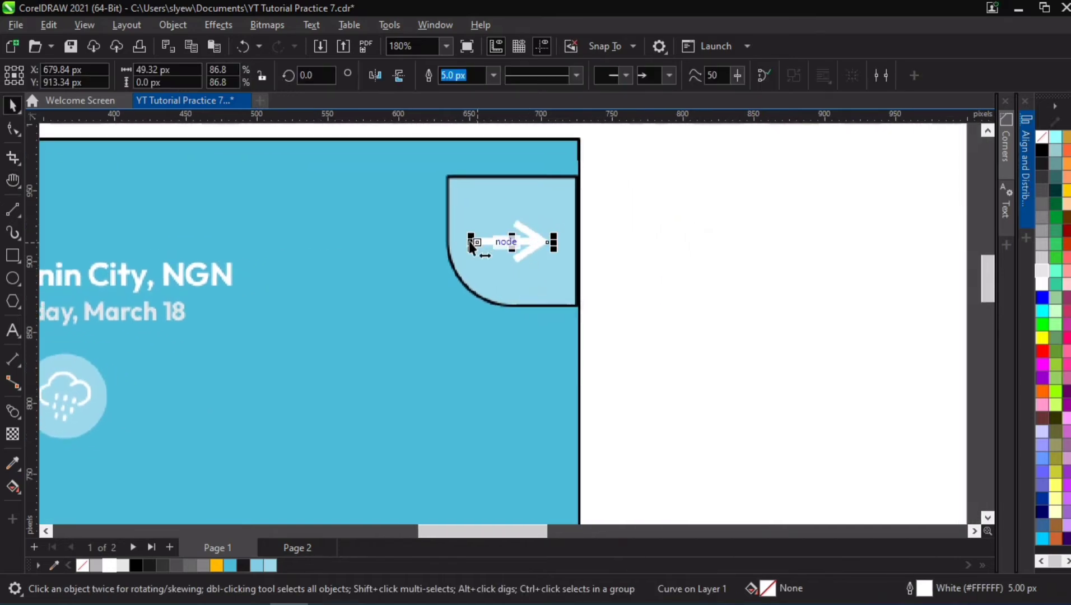
{"action": "left_click_drag", "start_coordinate": [471, 242], "coordinate": [476, 245]}
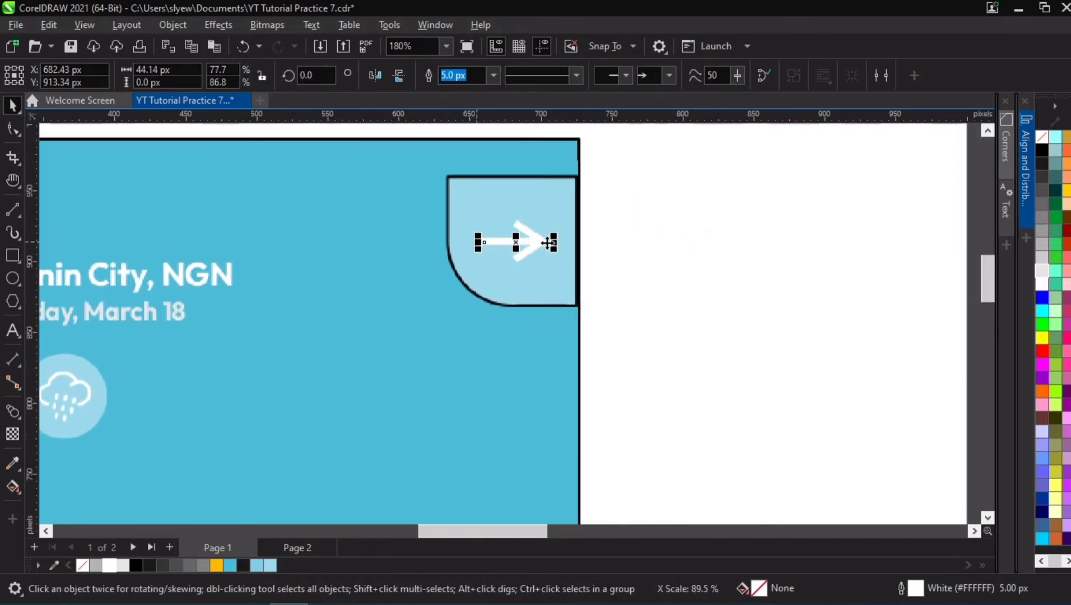
Step: Centre the shortened white arrow horizontally and vertically within the light blue corner tile
{"action": "left_click", "coordinate": [547, 203]}
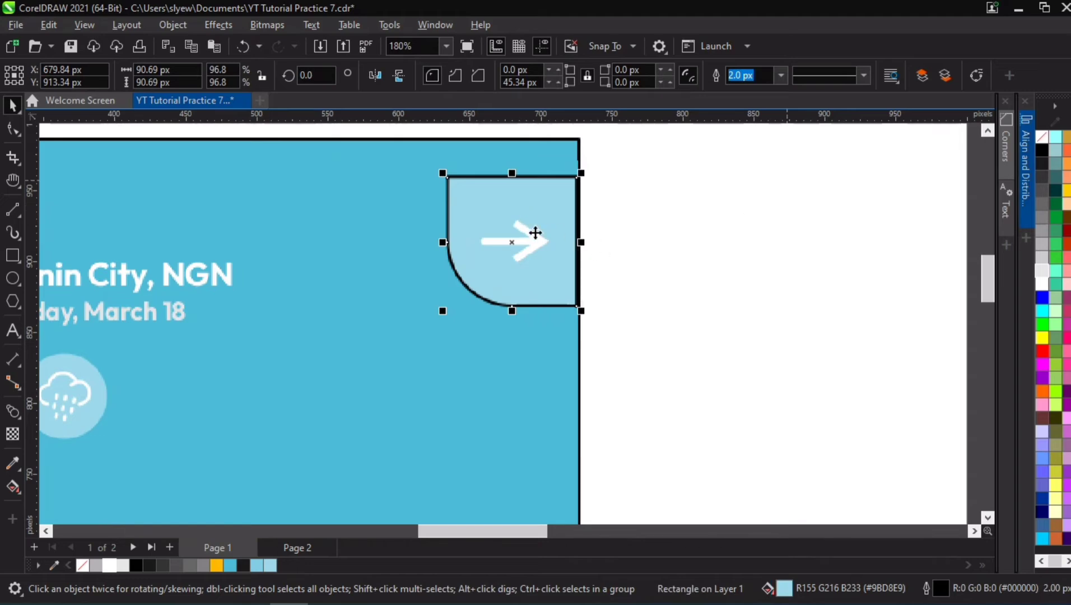
{"action": "left_click", "coordinate": [445, 277]}
{"action": "left_click", "coordinate": [493, 242]}
{"action": "left_click", "coordinate": [526, 182], "text": "shift"}
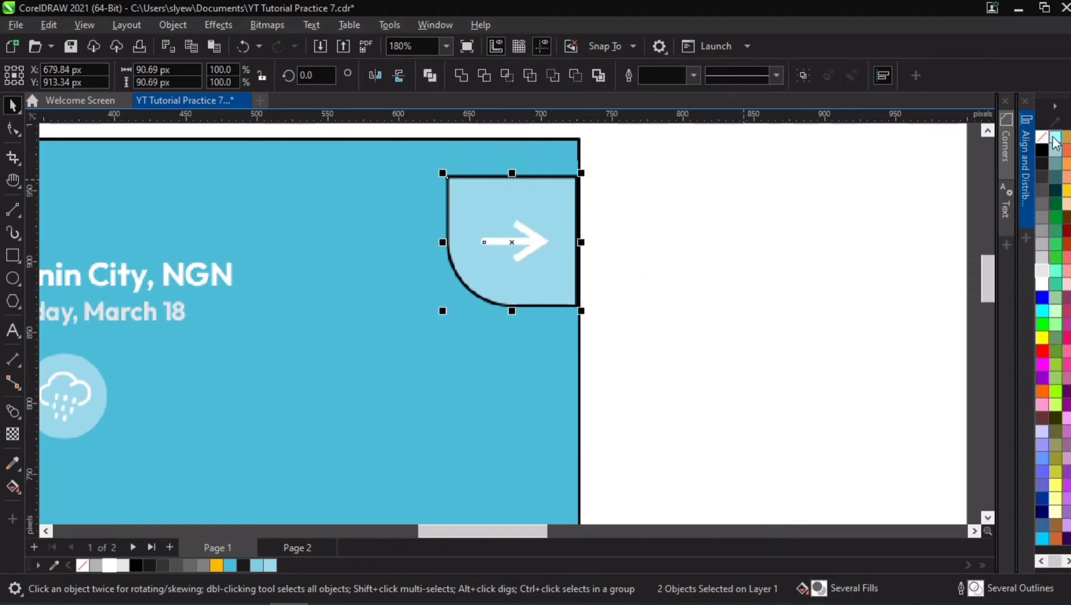
{"action": "left_click", "coordinate": [1026, 168]}
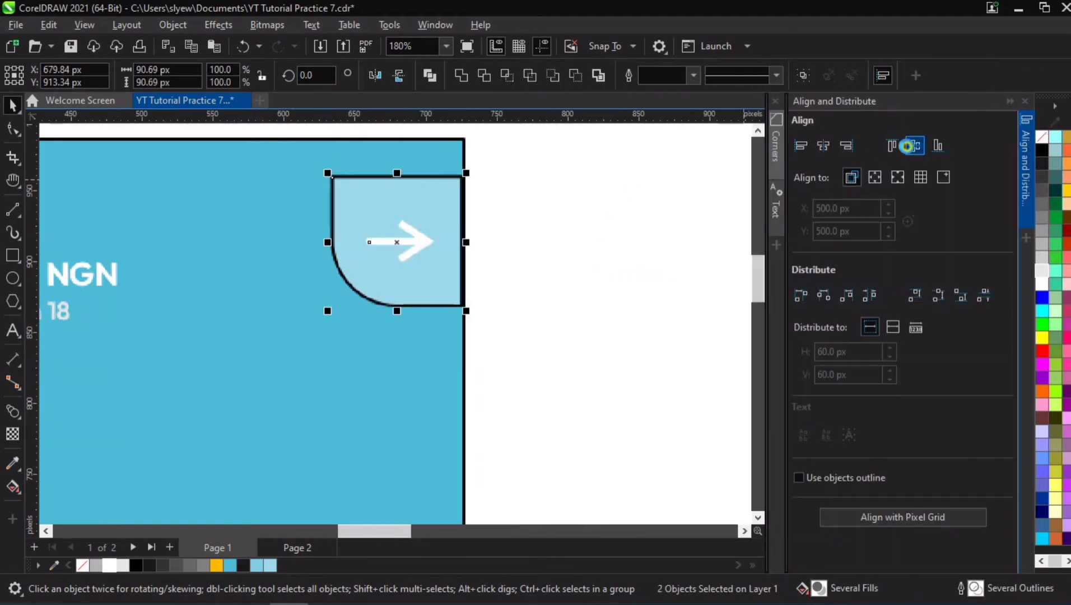
{"action": "left_click", "coordinate": [612, 225]}
{"action": "scroll", "coordinate": [242, 345], "scroll_direction": "down", "scroll_amount": 1}
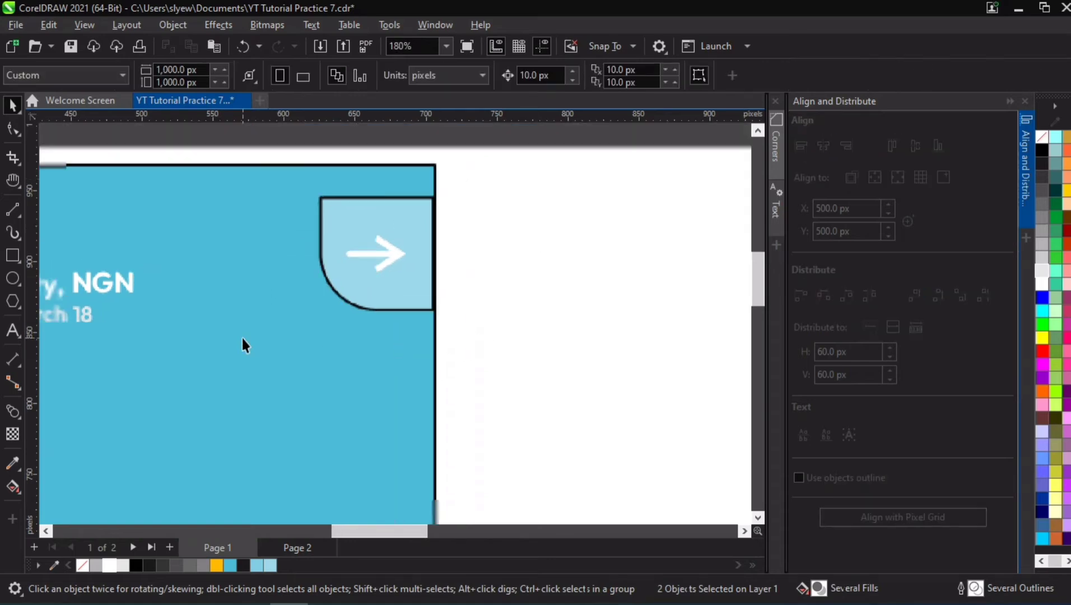
{"action": "scroll", "coordinate": [242, 345], "scroll_direction": "down", "scroll_amount": 2}
{"action": "key", "text": "h"}
{"action": "left_click_drag", "start_coordinate": [237, 357], "coordinate": [466, 289]}
{"action": "scroll", "coordinate": [466, 289], "scroll_direction": "down", "scroll_amount": 1}
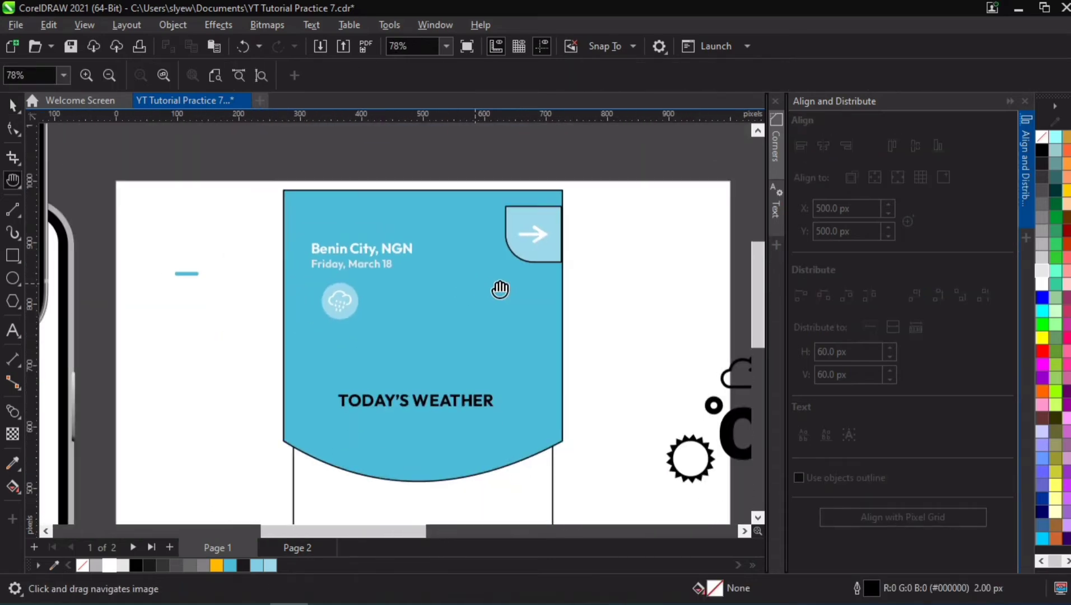
{"action": "key", "text": "space"}
{"action": "left_click", "coordinate": [1026, 168]}
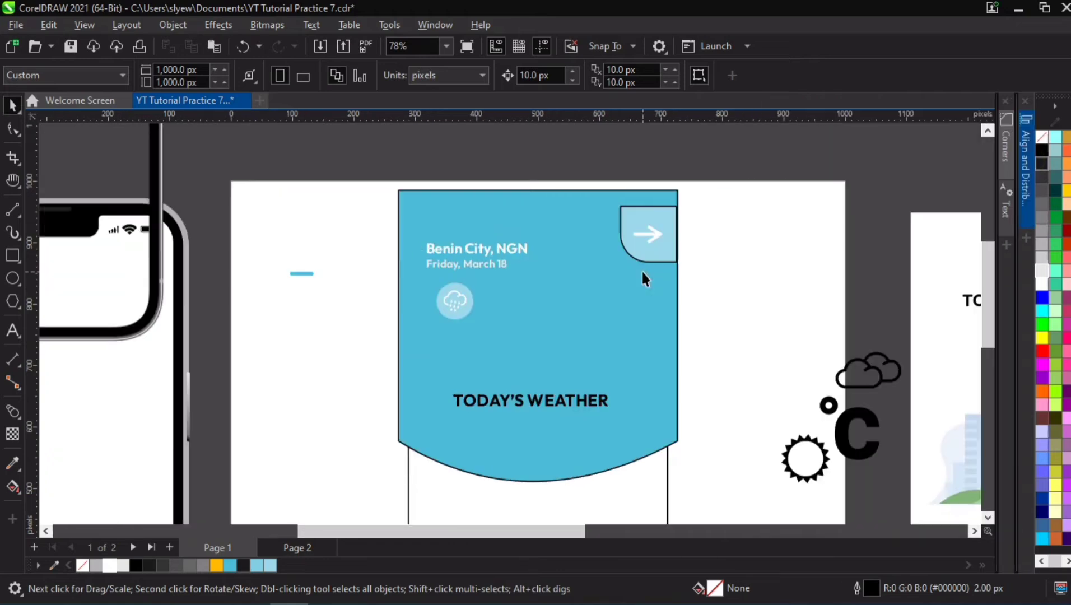
{"action": "scroll", "coordinate": [523, 296], "scroll_direction": "down", "scroll_amount": 2}
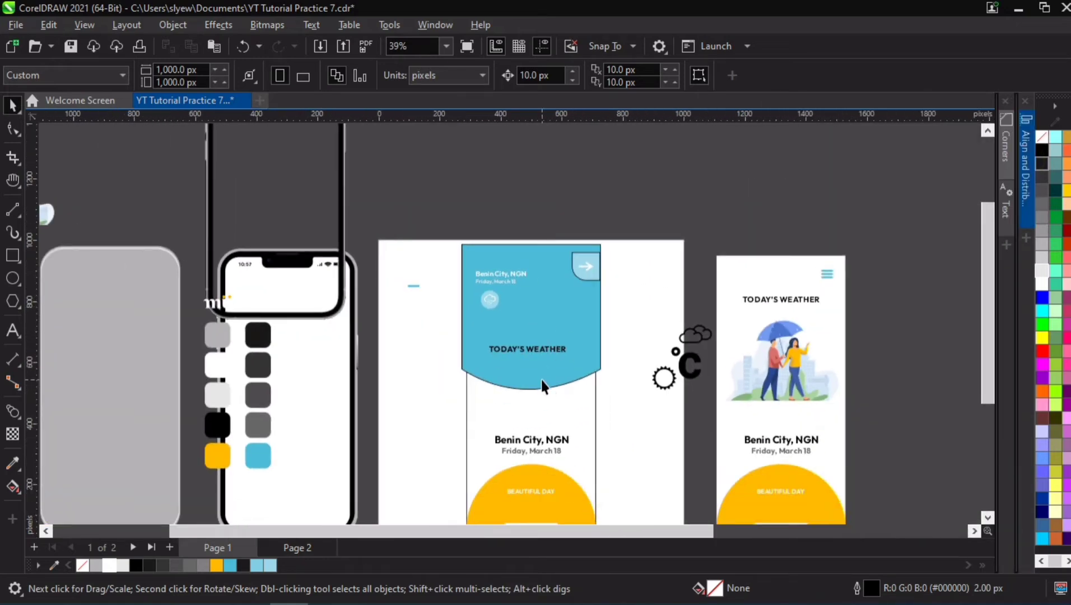
{"action": "left_click", "coordinate": [539, 320]}
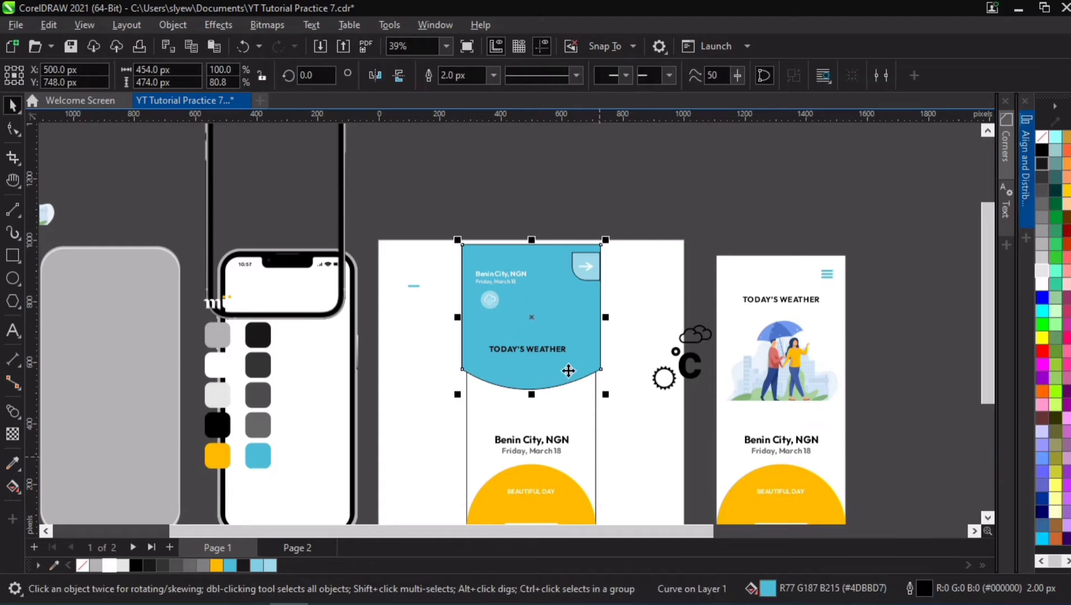
{"action": "right_click", "coordinate": [564, 349]}
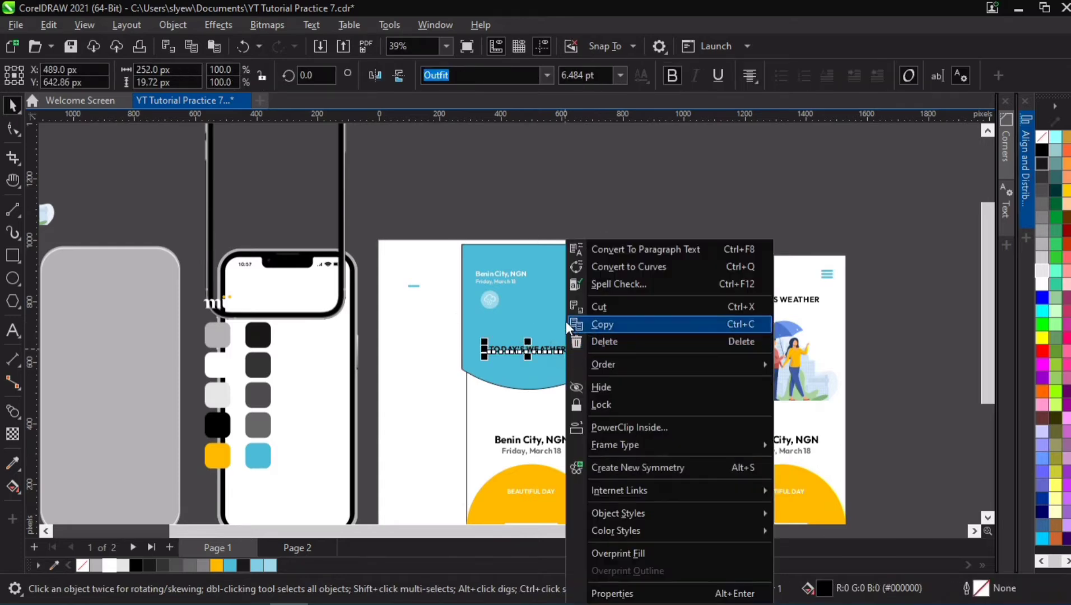
{"action": "left_click", "coordinate": [364, 331]}
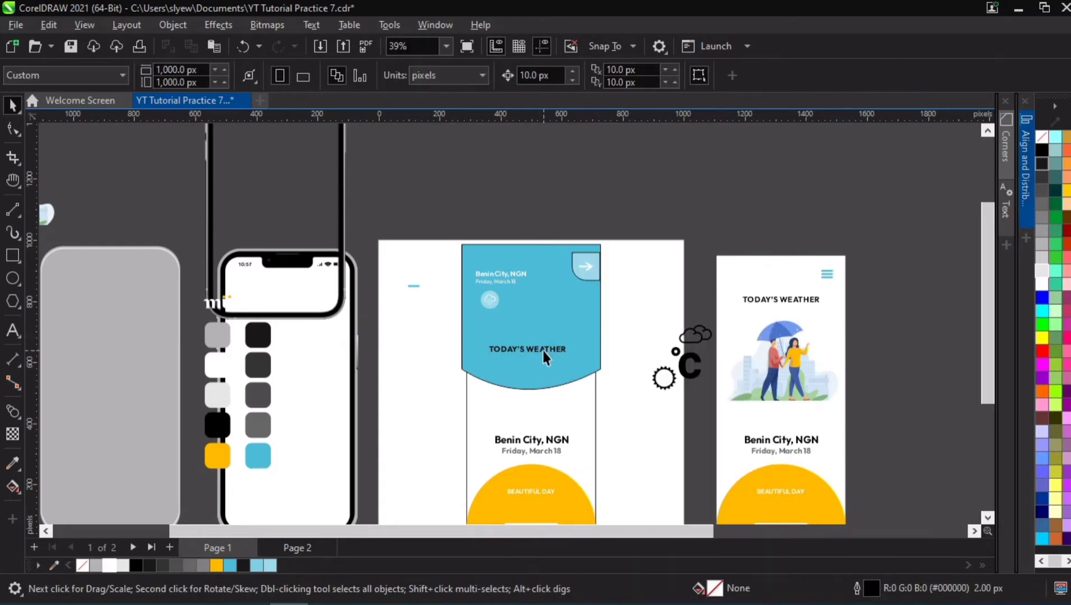
Step: Replace the header's TODAY'S WEATHER text with 18 and enlarge it about its centre to about 49.132 pt
{"action": "scroll", "coordinate": [543, 350], "scroll_direction": "up", "scroll_amount": 2}
{"action": "left_click", "coordinate": [542, 350]}
{"action": "double_click", "coordinate": [542, 349]}
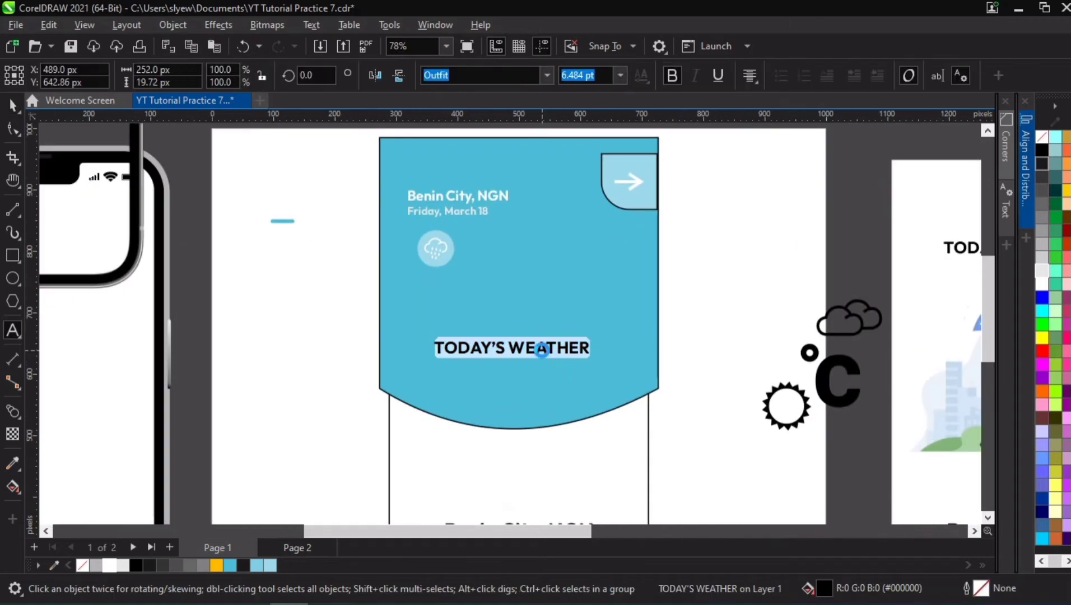
{"action": "type", "text": "18"}
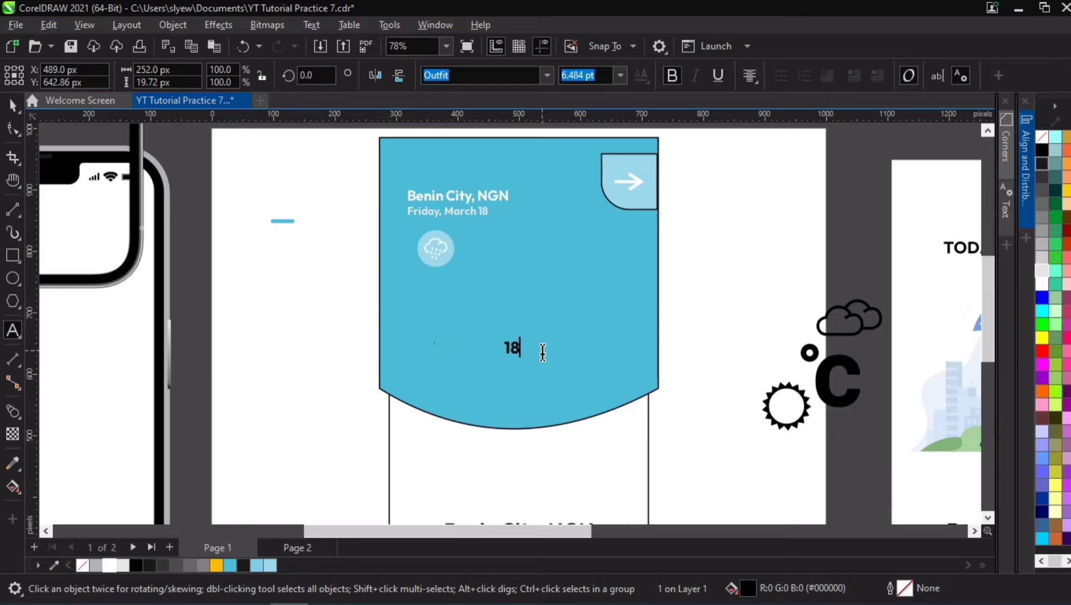
{"action": "key", "text": "Escape"}
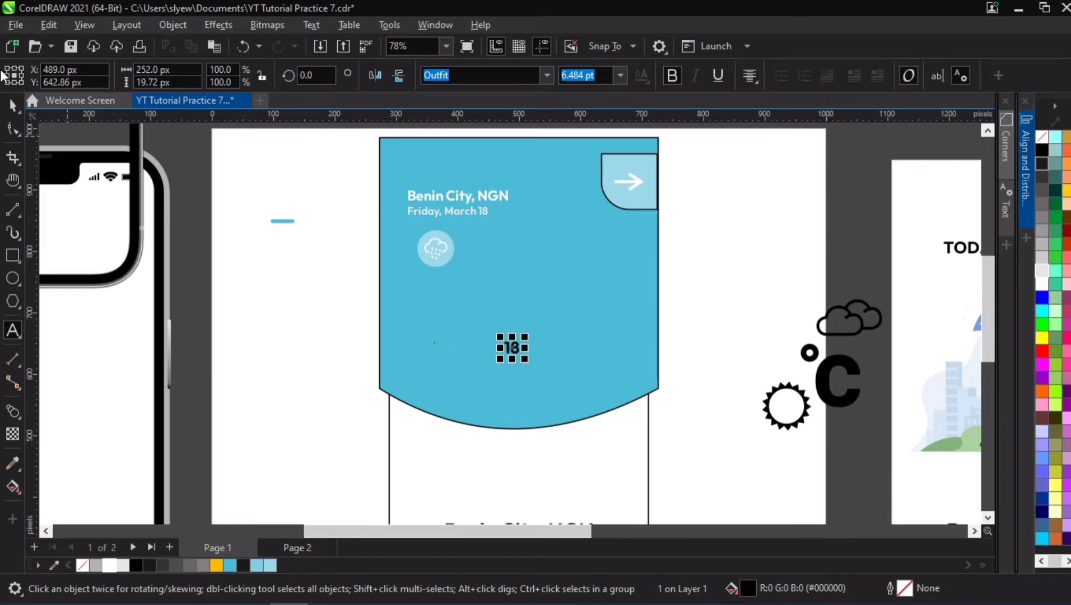
{"action": "left_click", "coordinate": [13, 105]}
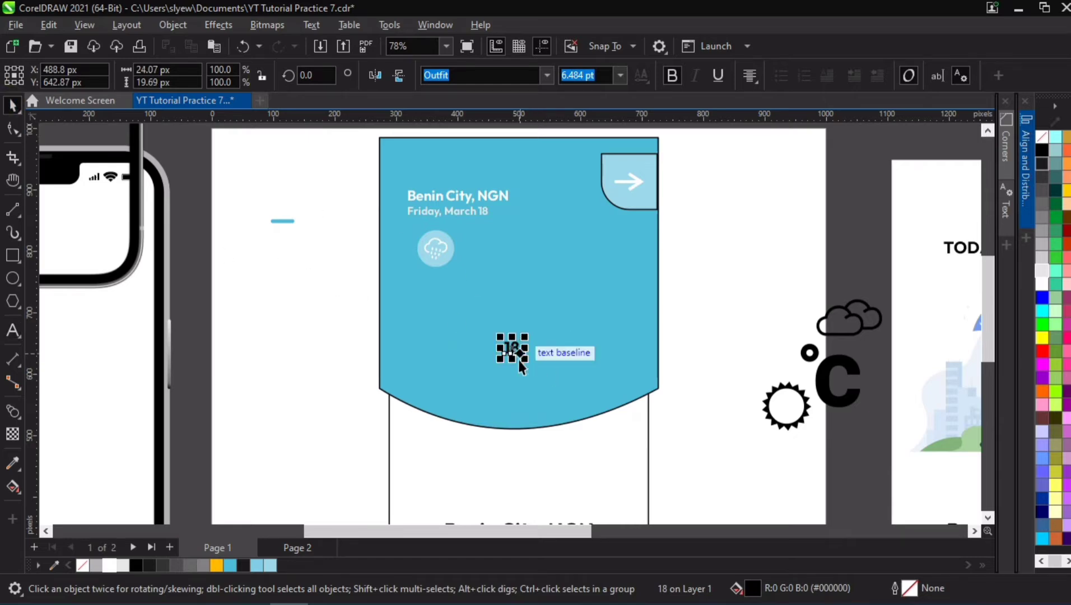
{"action": "left_click_drag", "start_coordinate": [523, 362], "coordinate": [573, 421]}
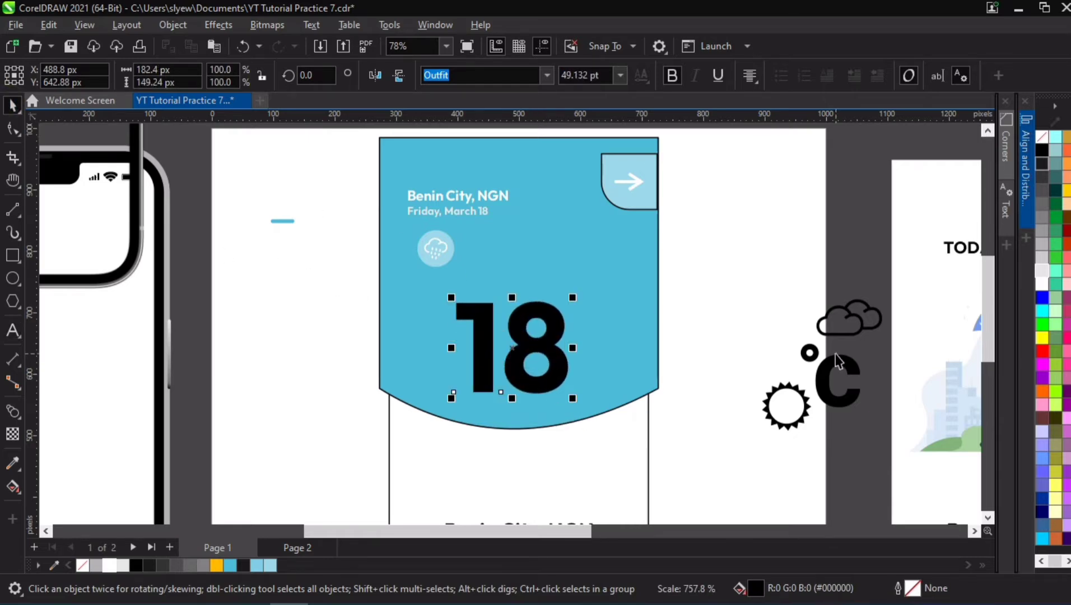
Step: Raise the 18 in the blue header and place the °C symbol at its upper right, scaled to about 61.95 px wide
{"action": "left_click_drag", "start_coordinate": [548, 352], "coordinate": [550, 310]}
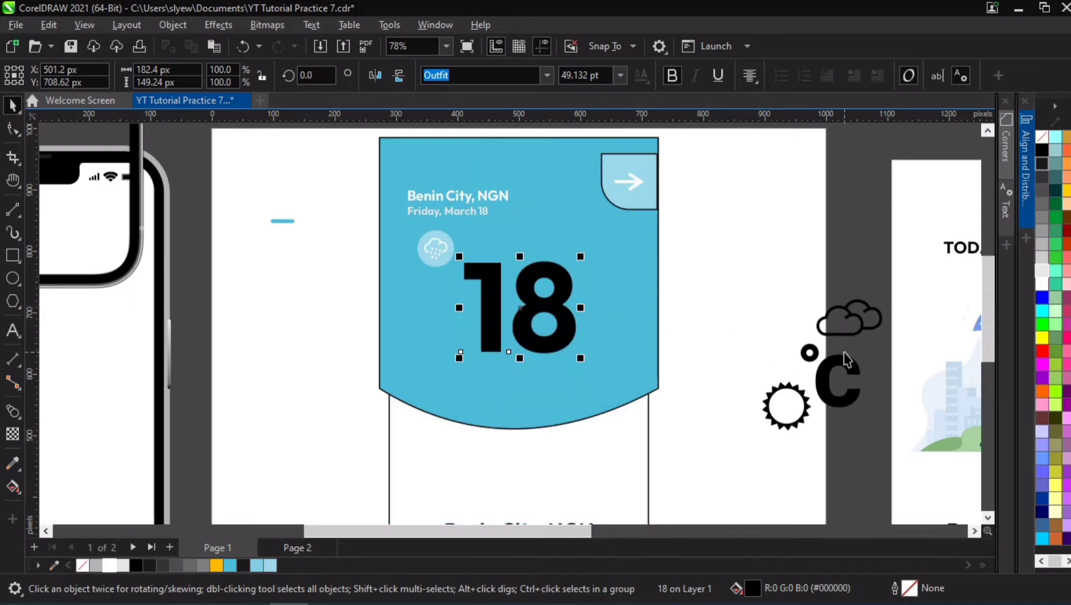
{"action": "left_click_drag", "start_coordinate": [847, 360], "coordinate": [628, 271]}
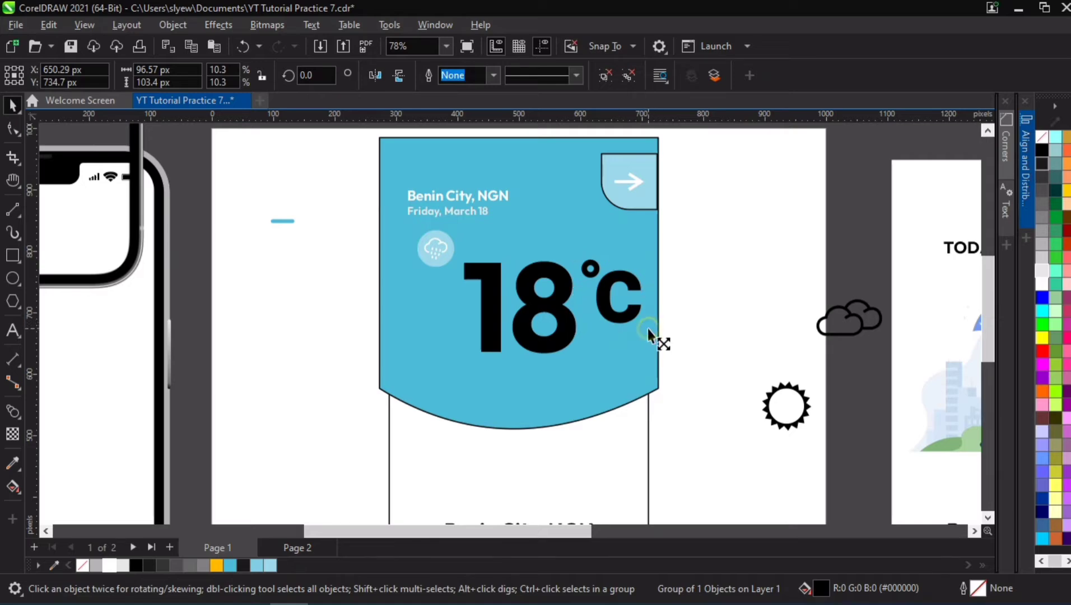
{"action": "left_click_drag", "start_coordinate": [647, 330], "coordinate": [625, 317]}
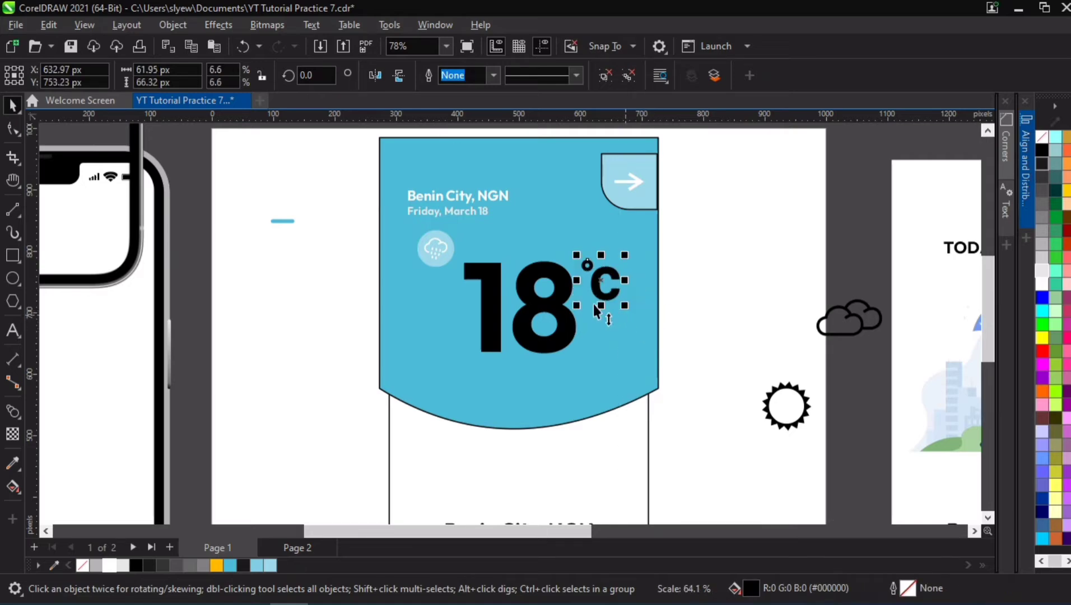
Step: Fill the 18 and the °C symbol with white and group them
{"action": "left_click", "coordinate": [560, 286]}
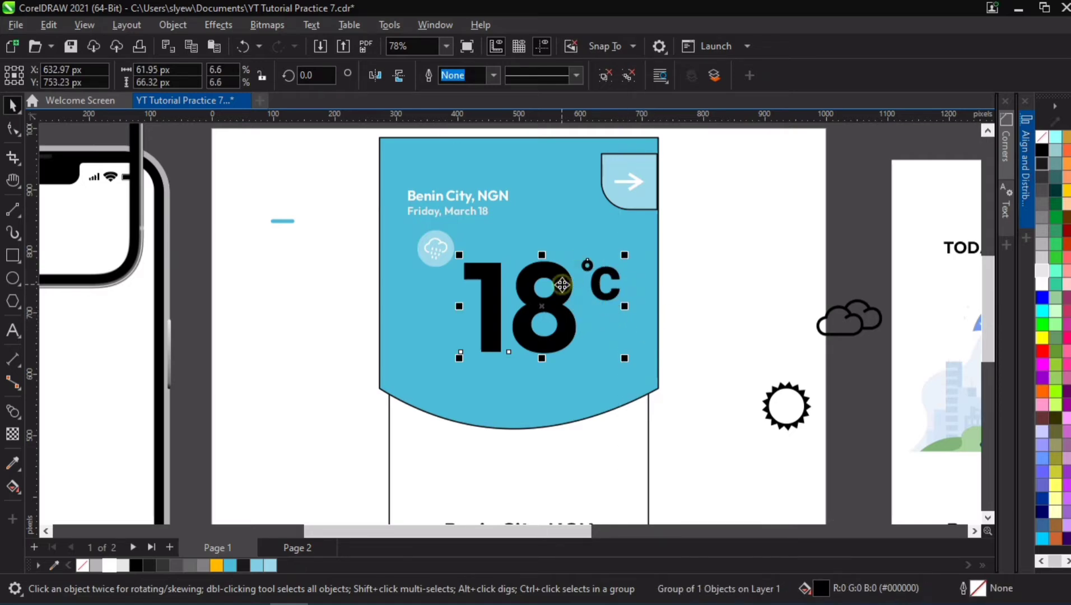
{"action": "left_click", "coordinate": [109, 565]}
{"action": "key", "text": "ctrl+g"}
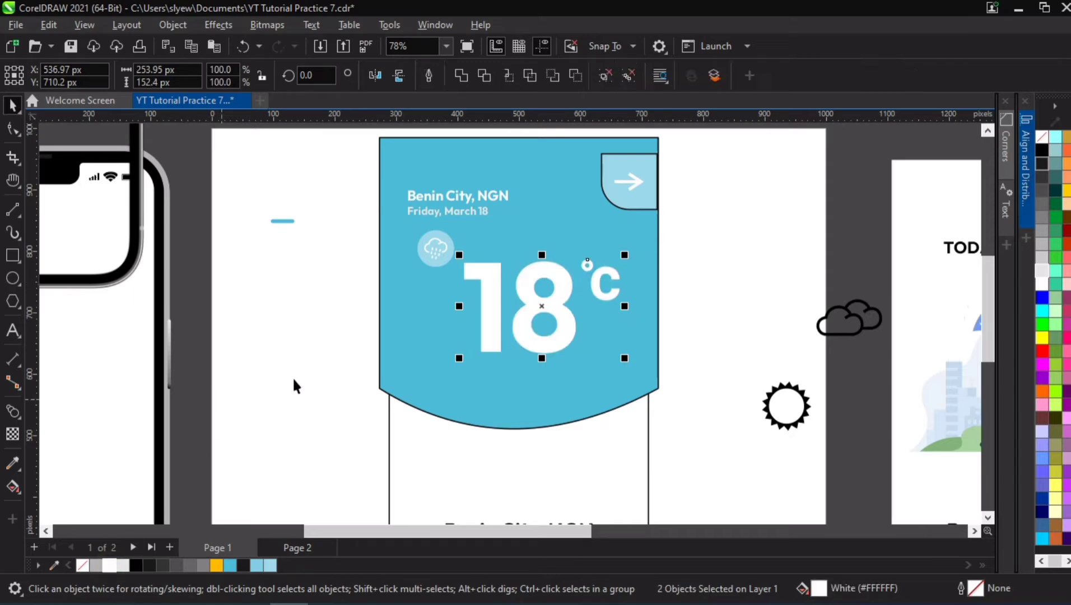
Step: Resize the temperature group to about 210 px wide and position it horizontally centred in the middle of the blue header
{"action": "key", "text": "p"}
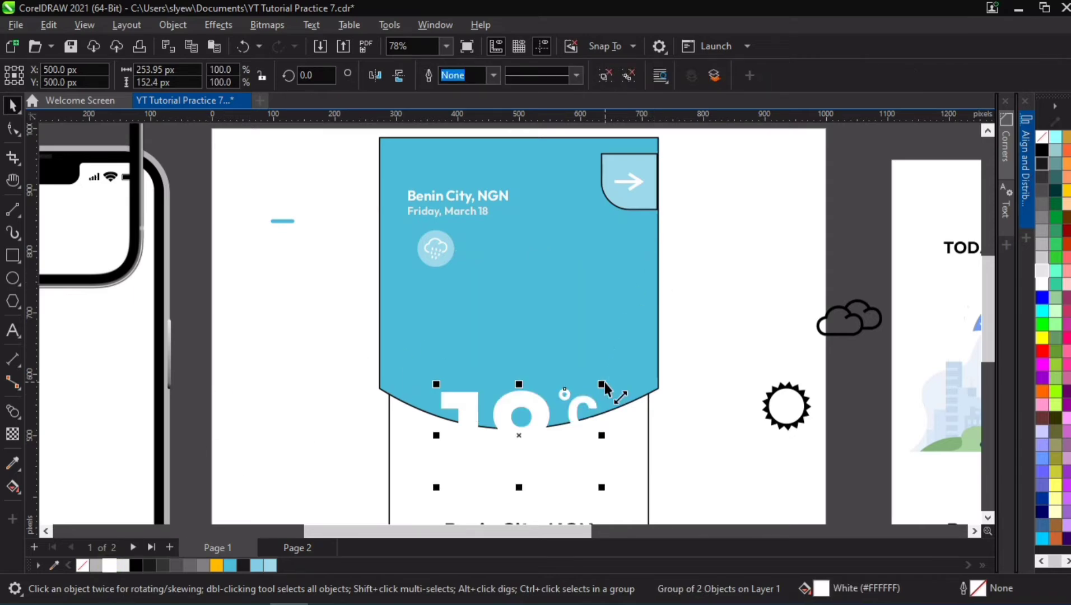
{"action": "mouse_move", "coordinate": [602, 385]}
{"action": "left_mouse_down"}
{"action": "mouse_move", "coordinate": [616, 409]}
{"action": "mouse_move", "coordinate": [553, 414]}
{"action": "left_mouse_up"}
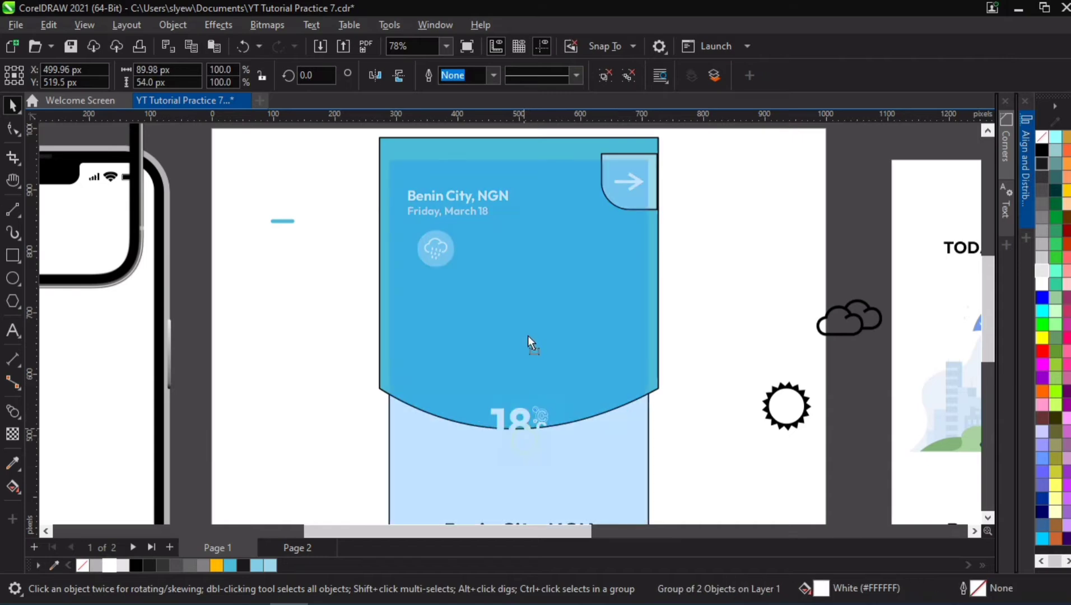
{"action": "left_click_drag", "start_coordinate": [528, 336], "coordinate": [586, 359]}
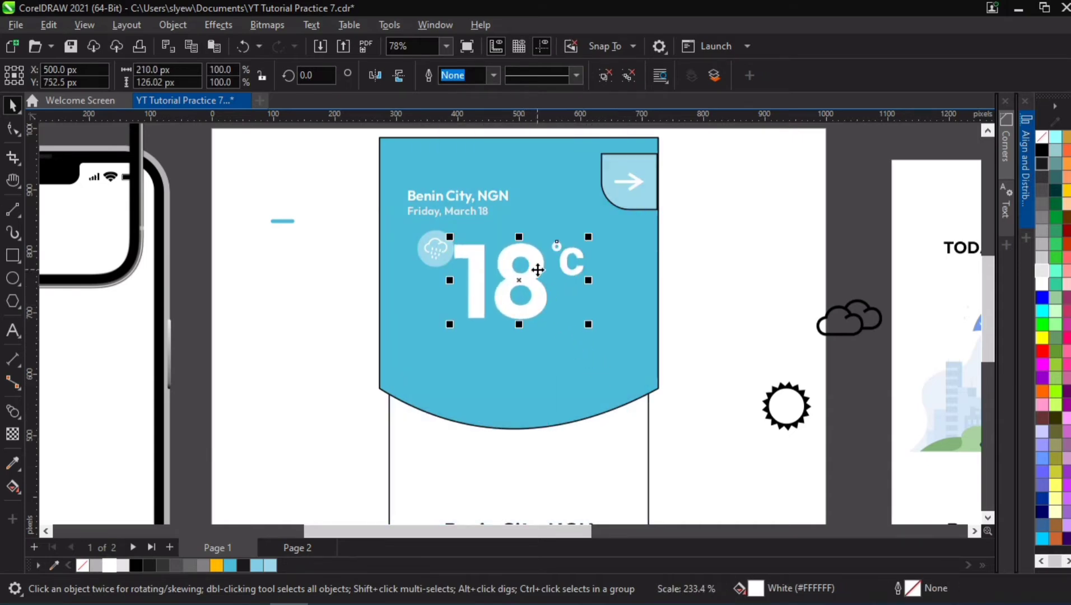
{"action": "left_click_drag", "start_coordinate": [537, 270], "coordinate": [539, 289]}
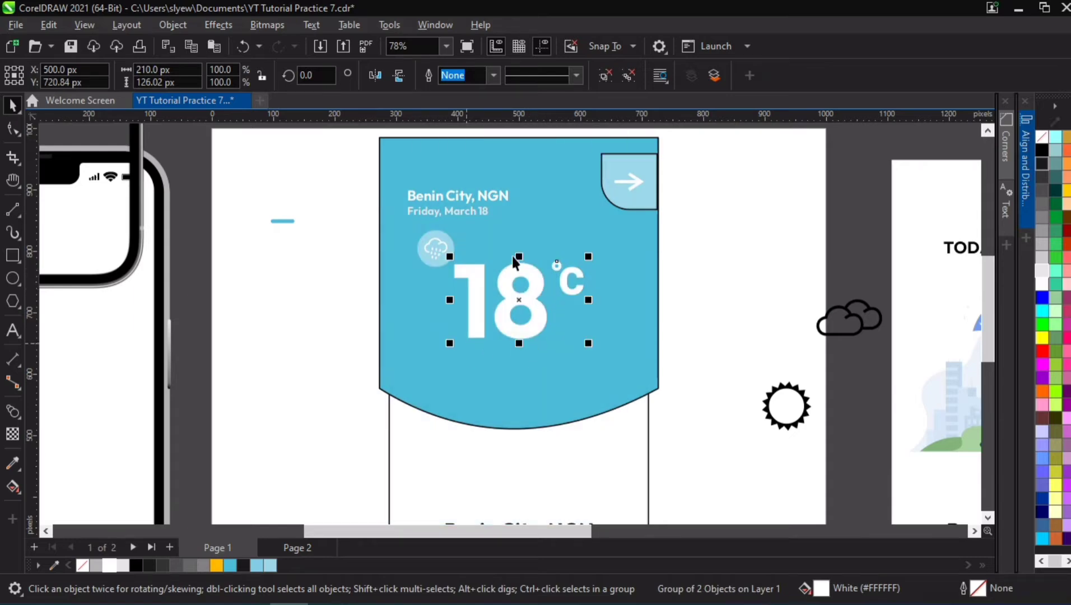
Step: Duplicate the city and date text below the temperature and replace the copy's wording with Mostly Raining
{"action": "left_click_drag", "start_coordinate": [471, 203], "coordinate": [521, 362]}
{"action": "key", "text": "Escape"}
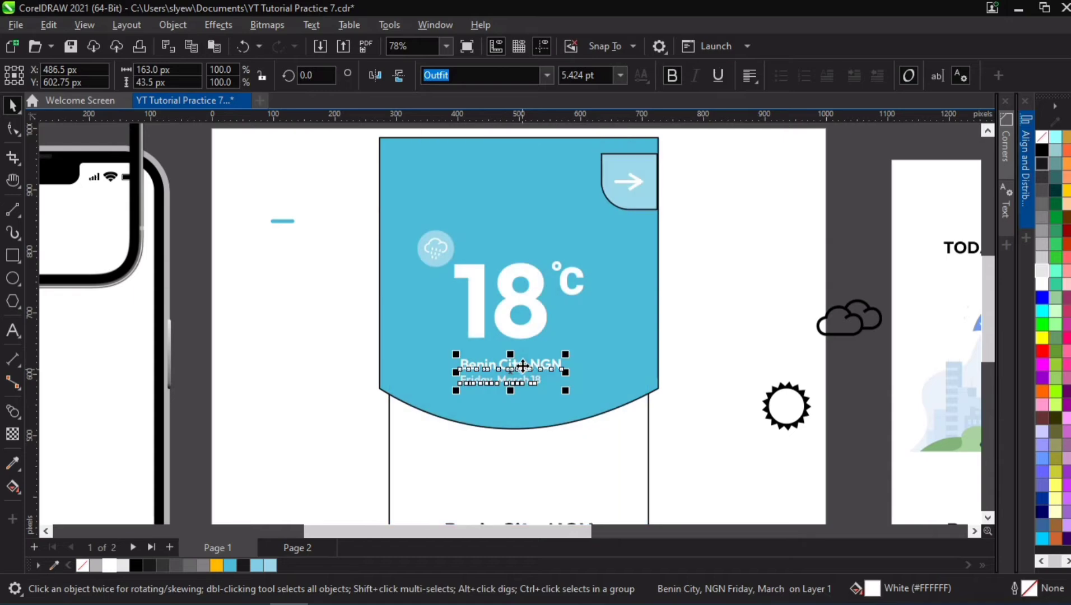
{"action": "left_click_drag", "start_coordinate": [478, 199], "coordinate": [536, 367]}
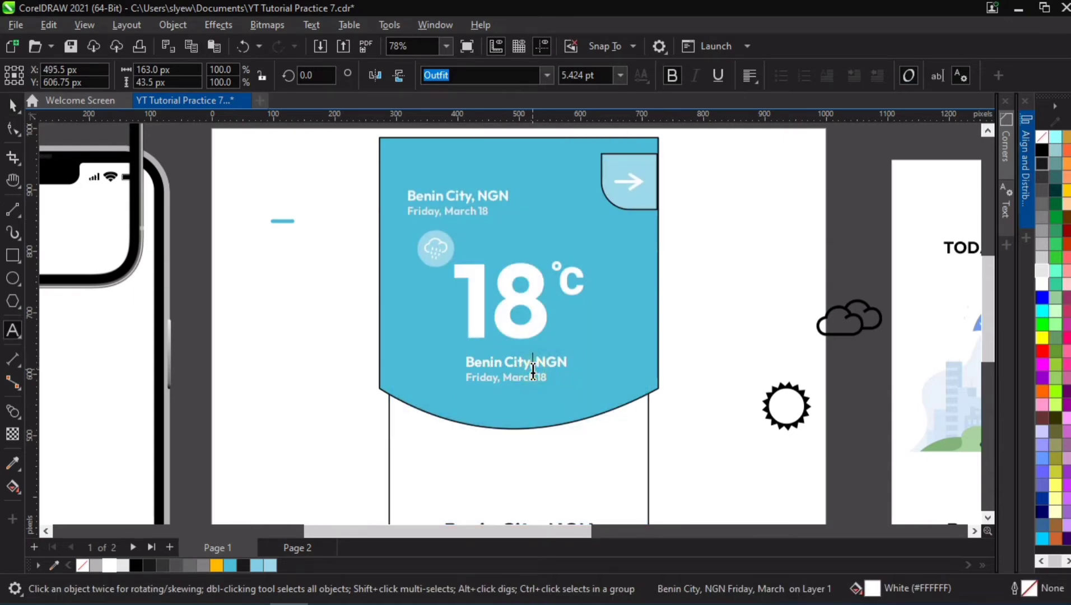
{"action": "double_click", "coordinate": [533, 372]}
{"action": "type", "text": "Most"}
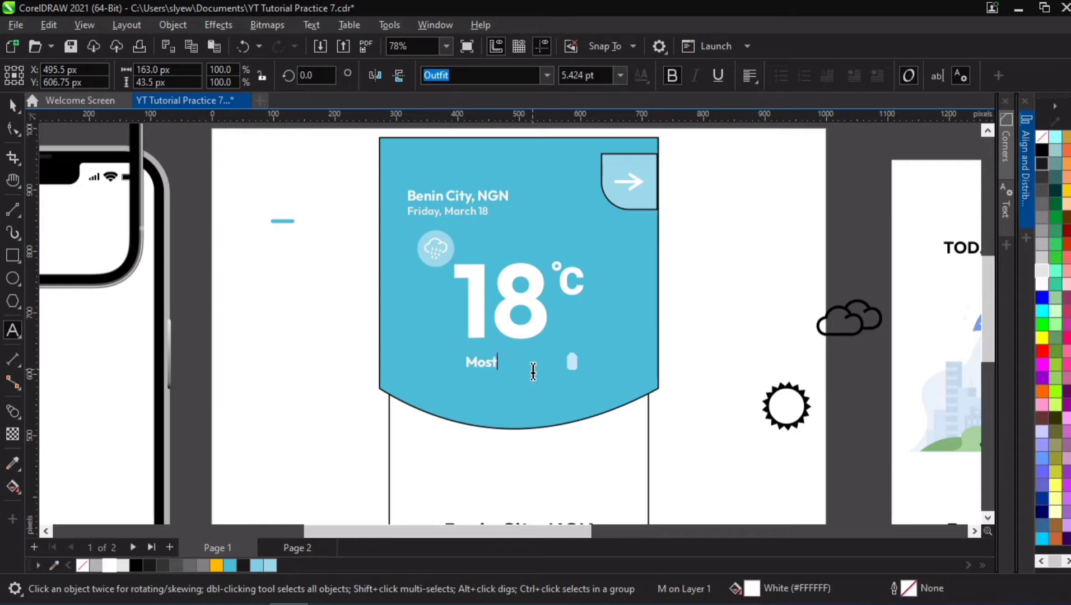
{"action": "type", "text": "ly Raining"}
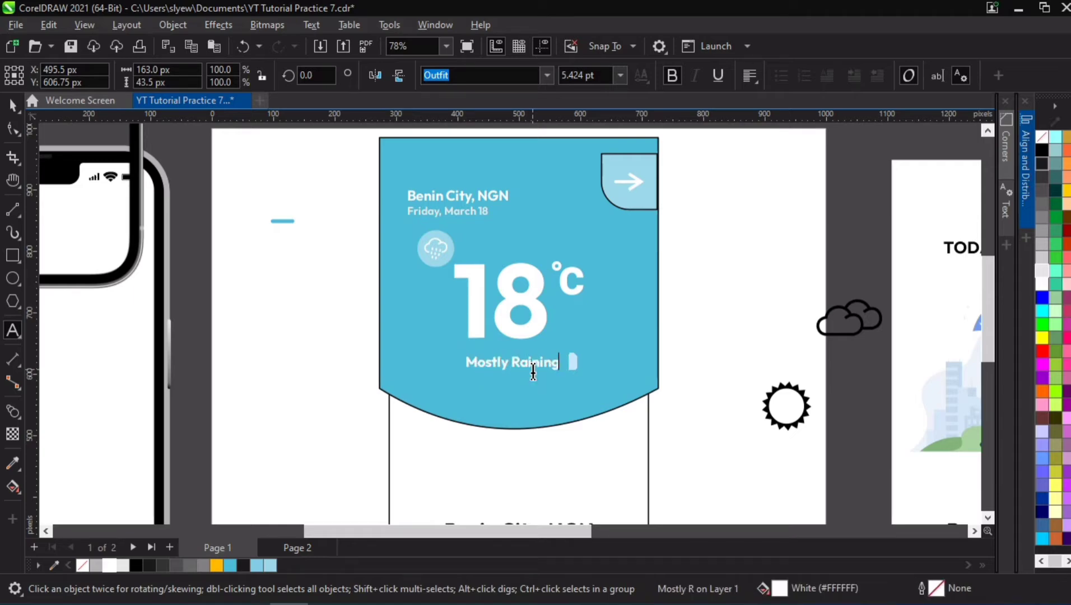
{"action": "key", "text": "Escape"}
{"action": "left_click", "coordinate": [12, 105]}
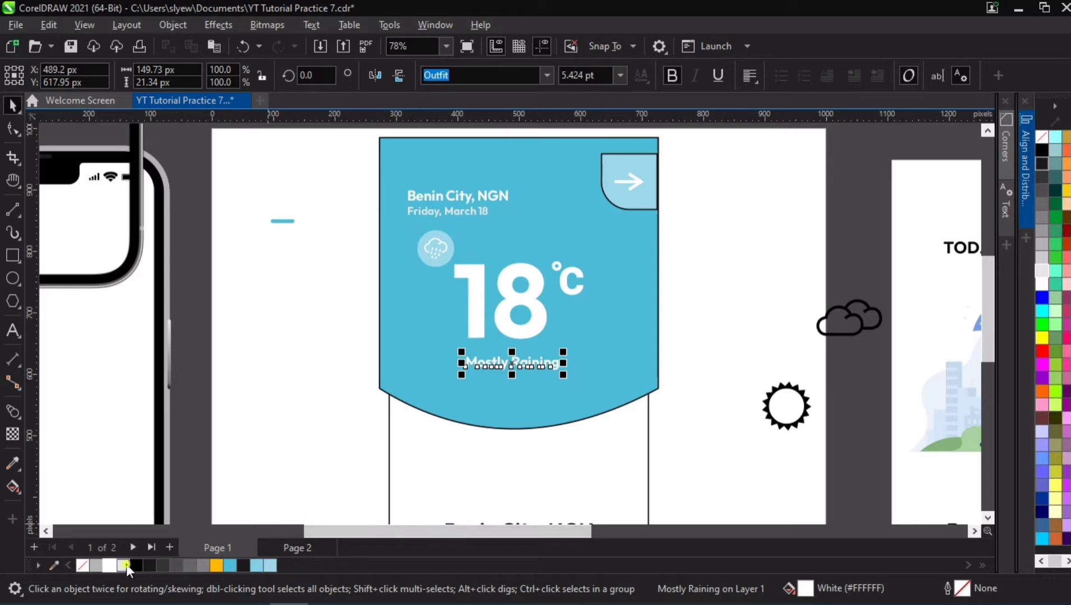
Step: Style the Mostly Raining text as 10% Black at about 4.55 pt and centre it horizontally on the blue header
{"action": "left_click_drag", "start_coordinate": [563, 378], "coordinate": [552, 374]}
{"action": "scroll", "coordinate": [525, 371], "scroll_direction": "up", "scroll_amount": 2}
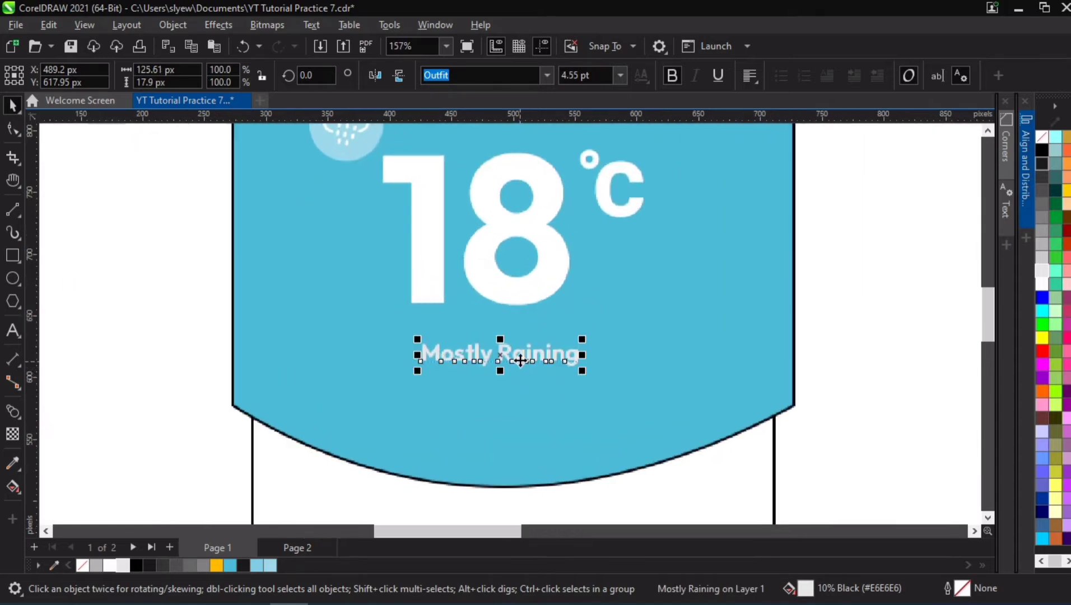
{"action": "left_click", "coordinate": [1030, 158]}
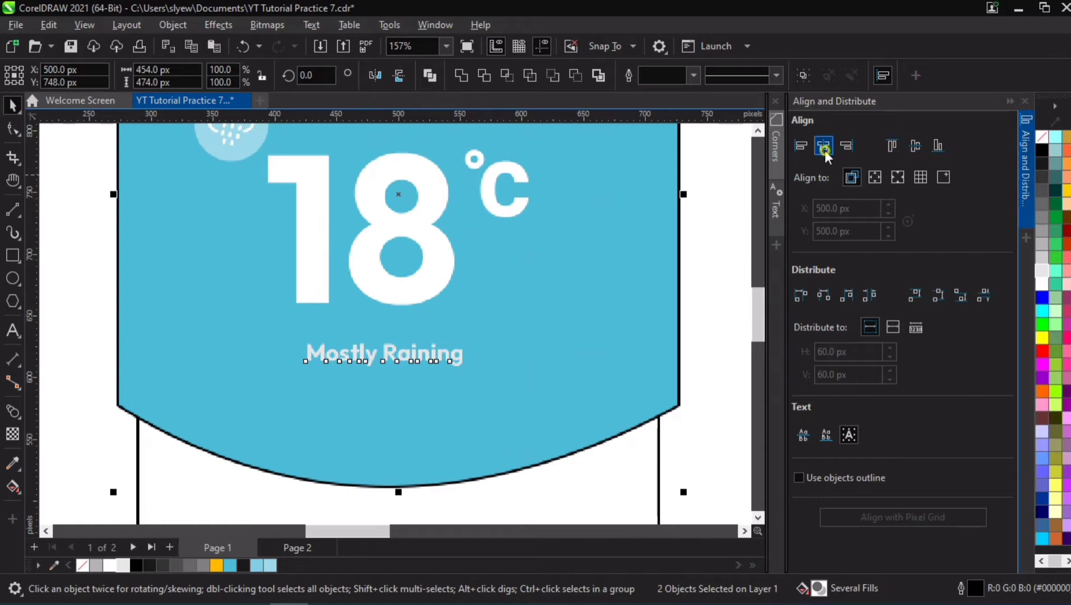
{"action": "left_click", "coordinate": [823, 148]}
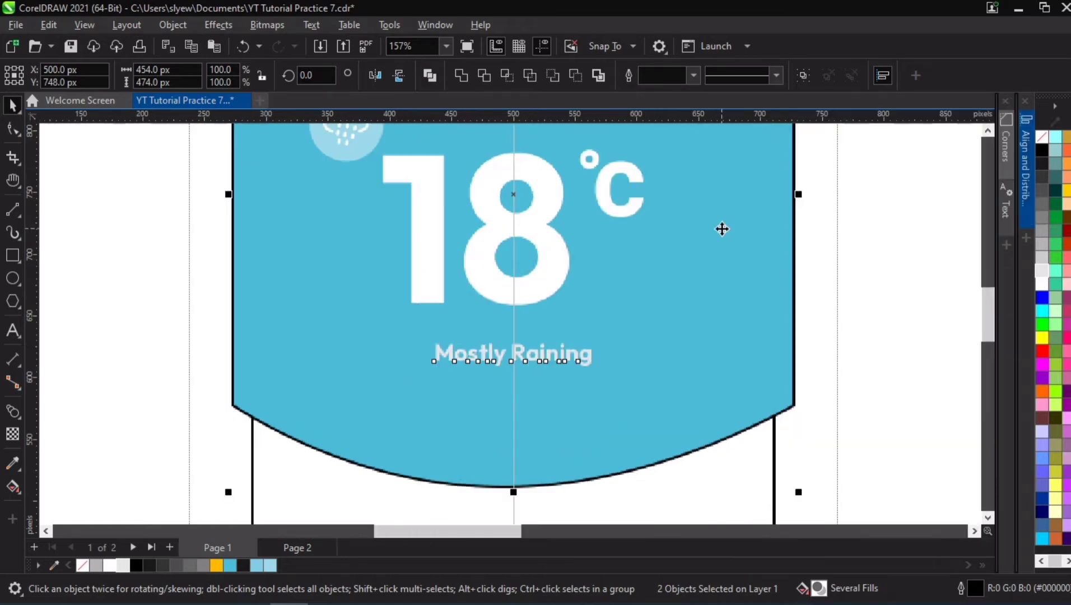
{"action": "scroll", "coordinate": [722, 228], "scroll_direction": "down", "scroll_amount": 2}
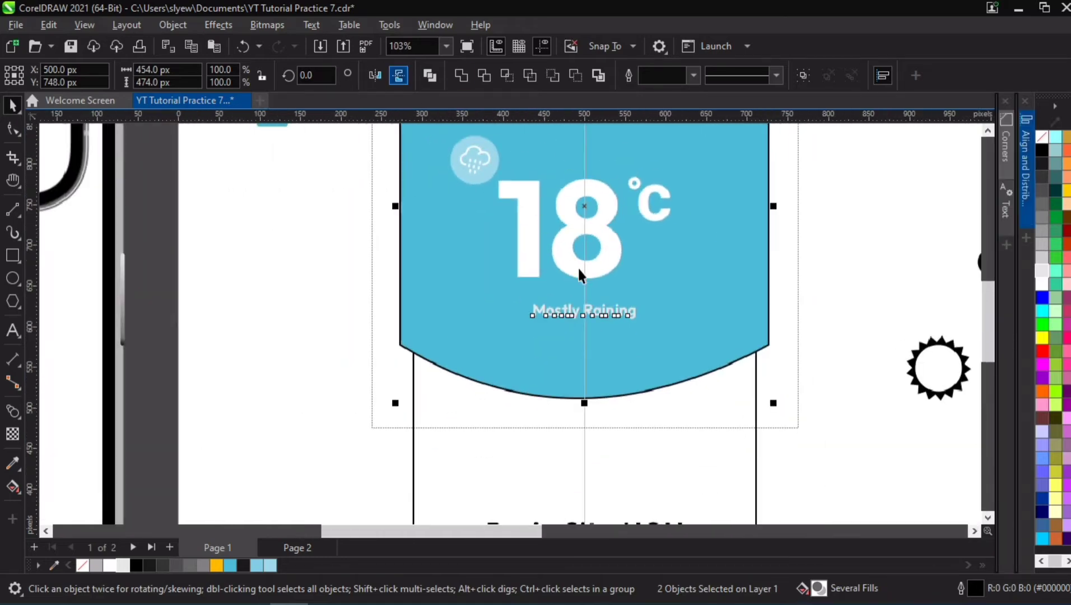
Step: Change the Mostly Raining text to a lighter weight of the Outfit font
{"action": "left_click", "coordinate": [569, 309]}
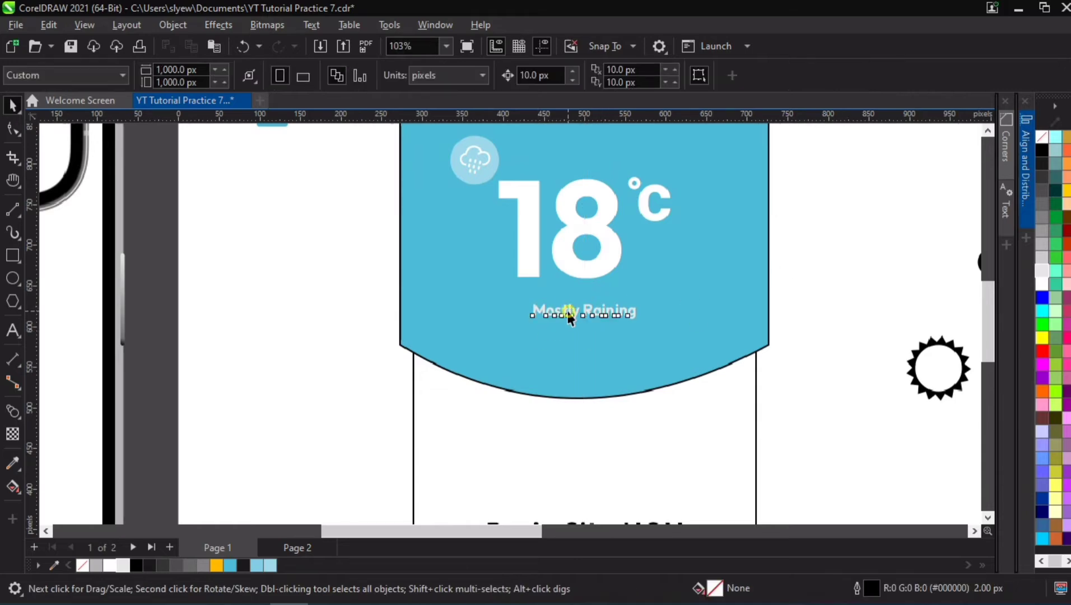
{"action": "left_click", "coordinate": [551, 76]}
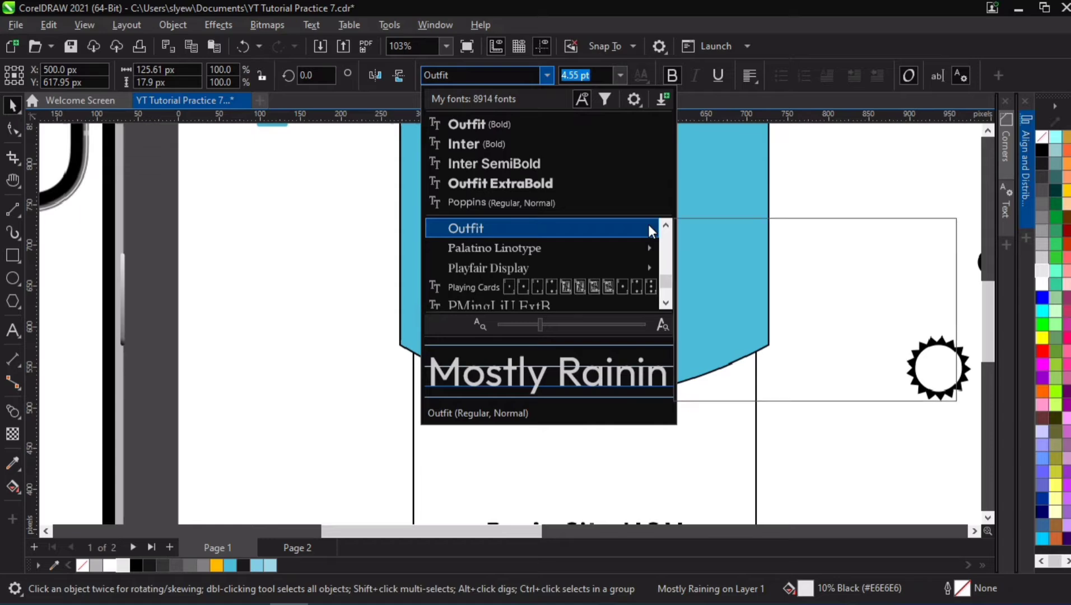
{"action": "mouse_move", "coordinate": [648, 228]}
{"action": "left_click", "coordinate": [739, 248]}
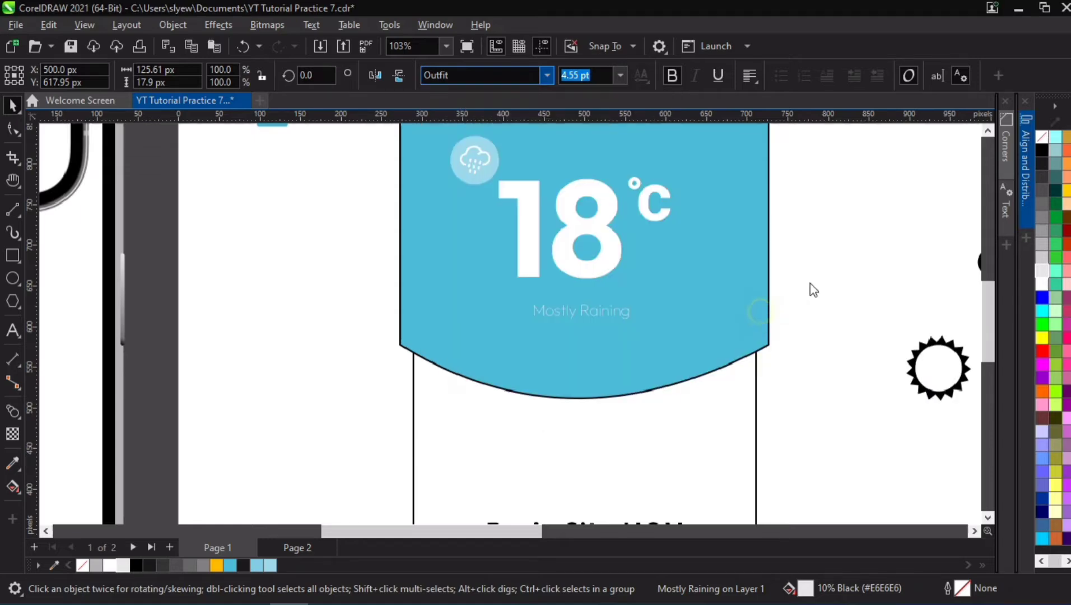
{"action": "left_click", "coordinate": [894, 215]}
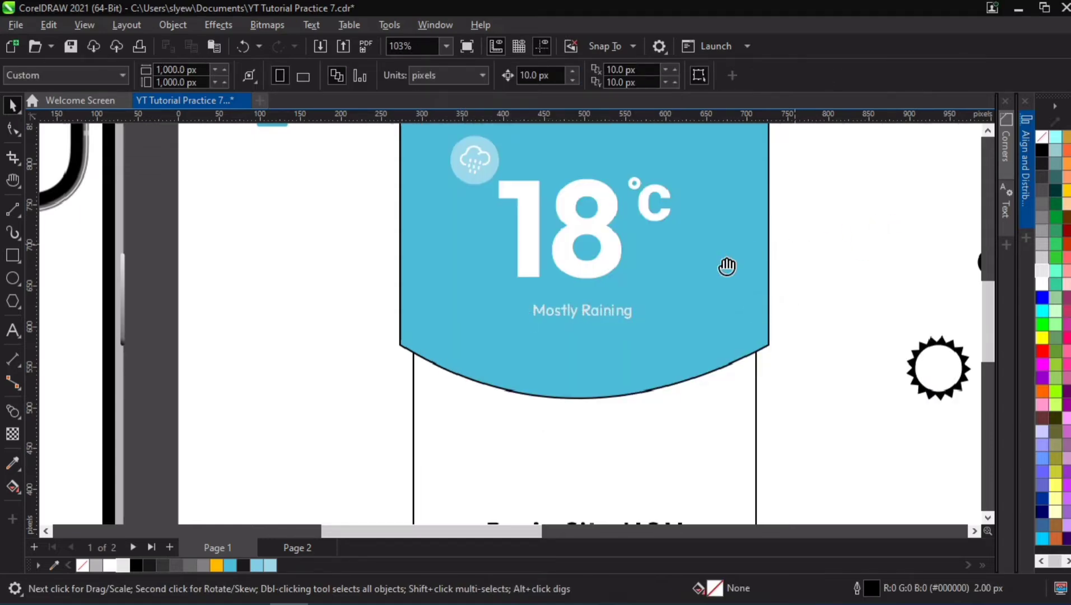
Step: Remove the black outline from the curved blue header shape
{"action": "key", "text": "h"}
{"action": "scroll", "coordinate": [518, 388], "scroll_direction": "down", "scroll_amount": 3}
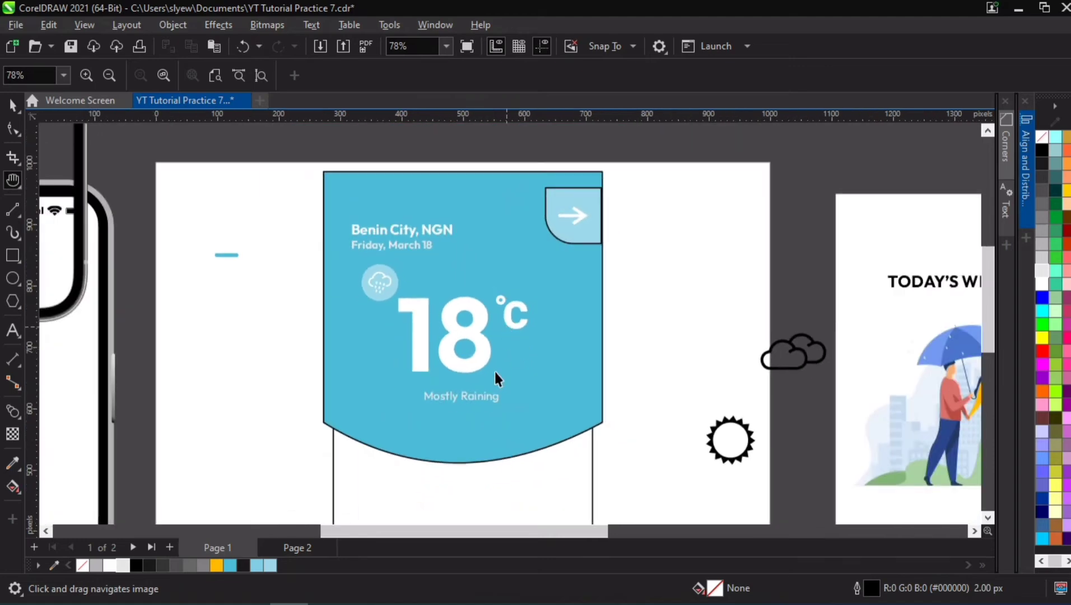
{"action": "key", "text": "space"}
{"action": "left_click", "coordinate": [451, 400]}
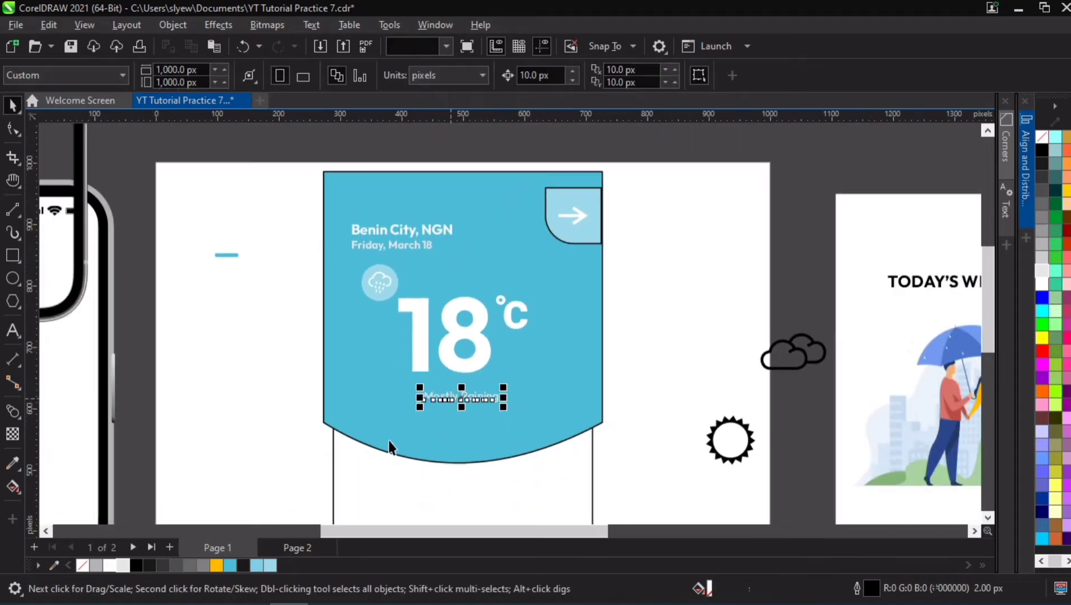
{"action": "left_click", "coordinate": [319, 258]}
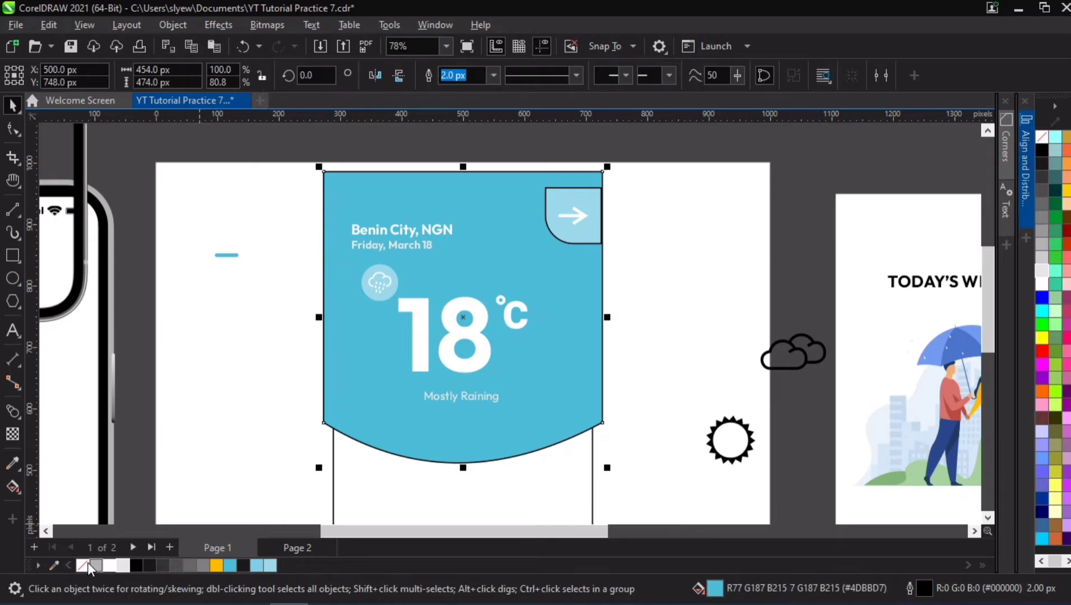
{"action": "right_click", "coordinate": [69, 562]}
{"action": "left_click", "coordinate": [164, 348]}
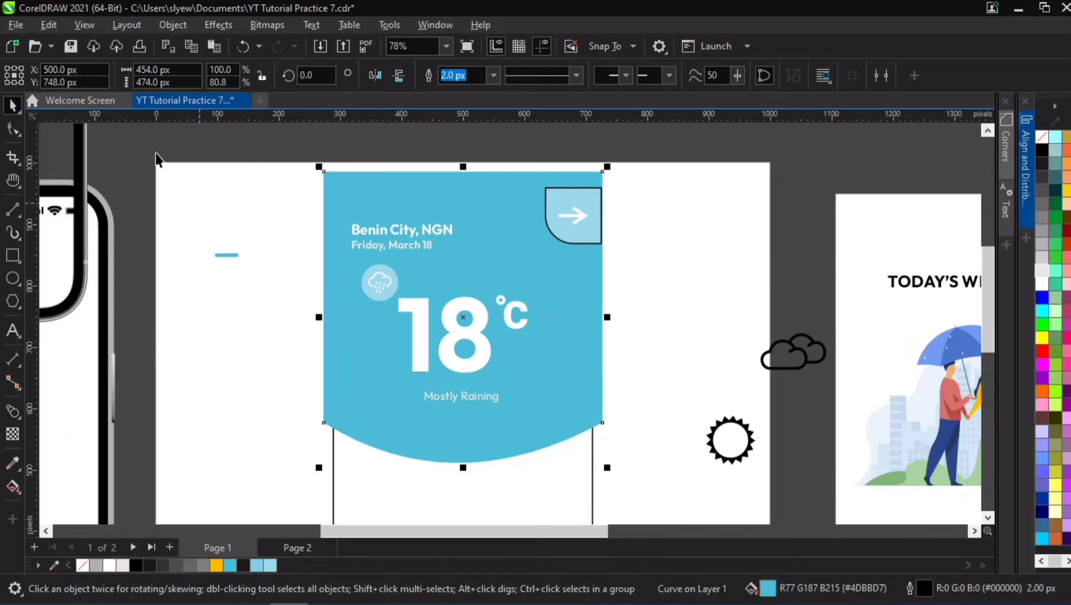
Step: Remove the black outline from the light blue arrow tile, keeping its fill
{"action": "left_click", "coordinate": [555, 197]}
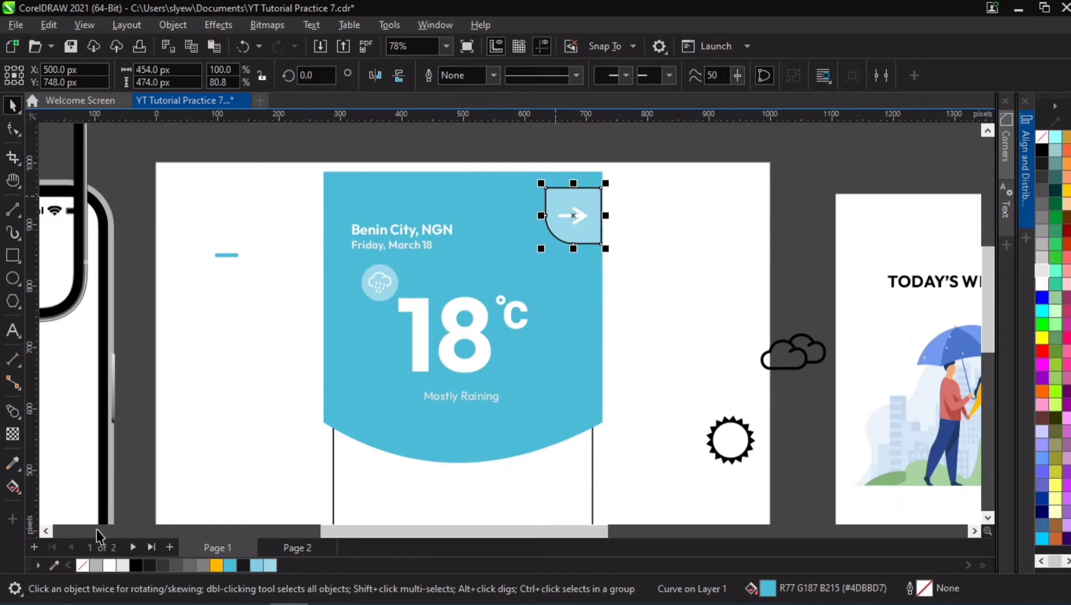
{"action": "left_click", "coordinate": [84, 565]}
{"action": "key", "text": "ctrl+z"}
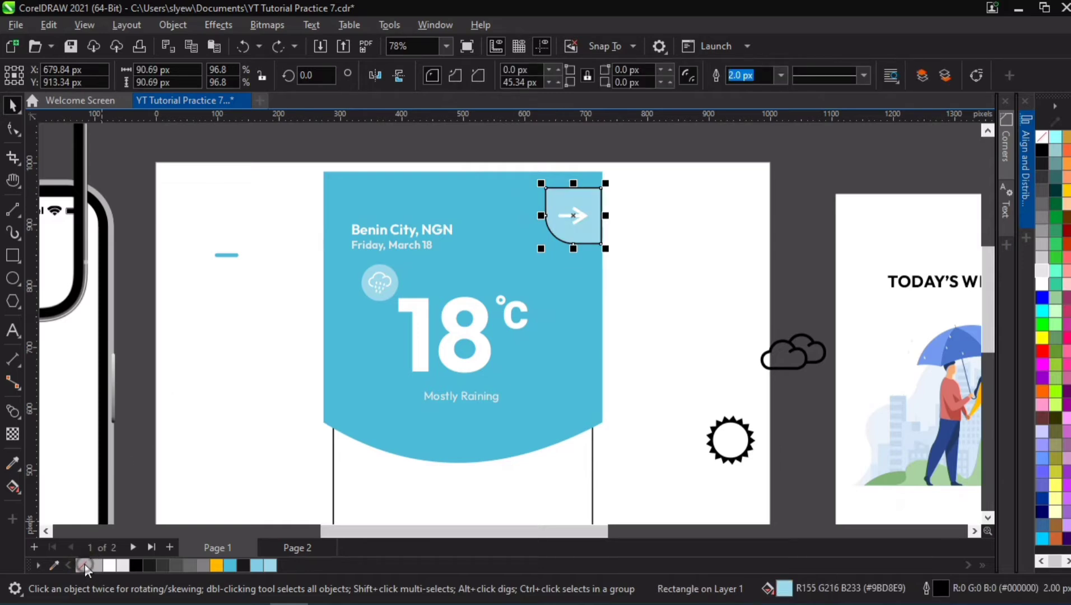
{"action": "right_click", "coordinate": [85, 564]}
{"action": "left_click", "coordinate": [151, 356]}
{"action": "left_click", "coordinate": [670, 170]}
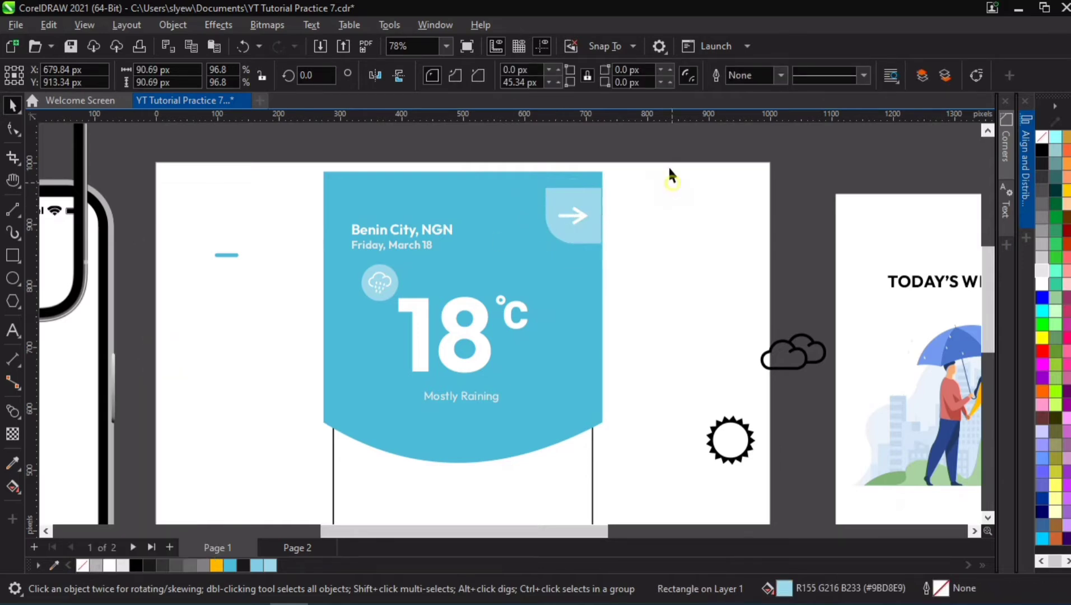
Step: Group the white arrow with its light blue tile and PowerClip the group inside the phone screen rectangle
{"action": "left_click_drag", "start_coordinate": [491, 266], "coordinate": [616, 174]}
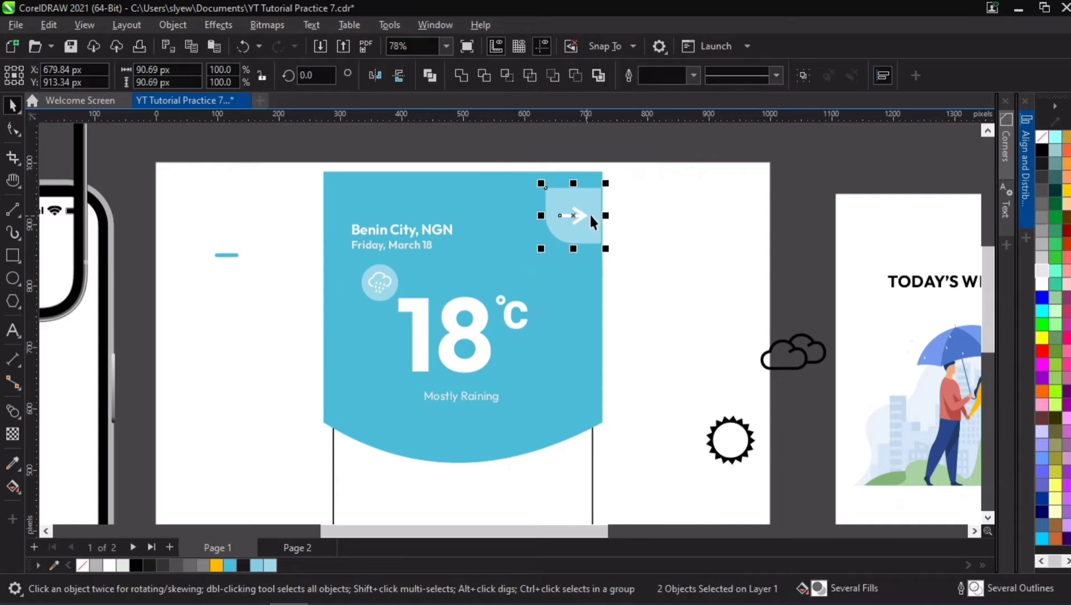
{"action": "key", "text": "ctrl+g"}
{"action": "right_click", "coordinate": [591, 215]}
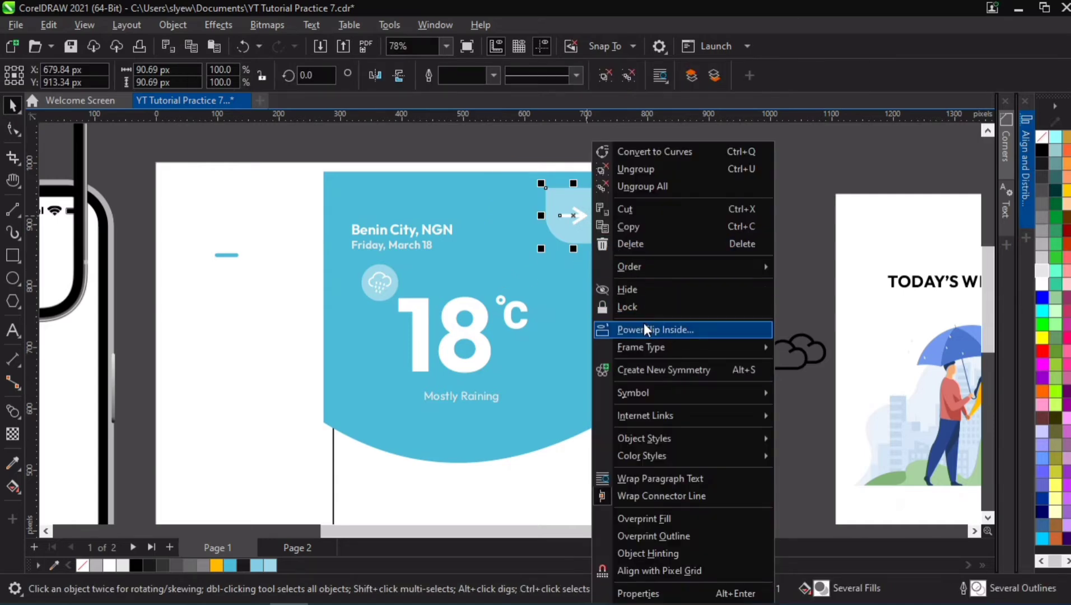
{"action": "left_click", "coordinate": [643, 329]}
{"action": "left_click", "coordinate": [562, 468]}
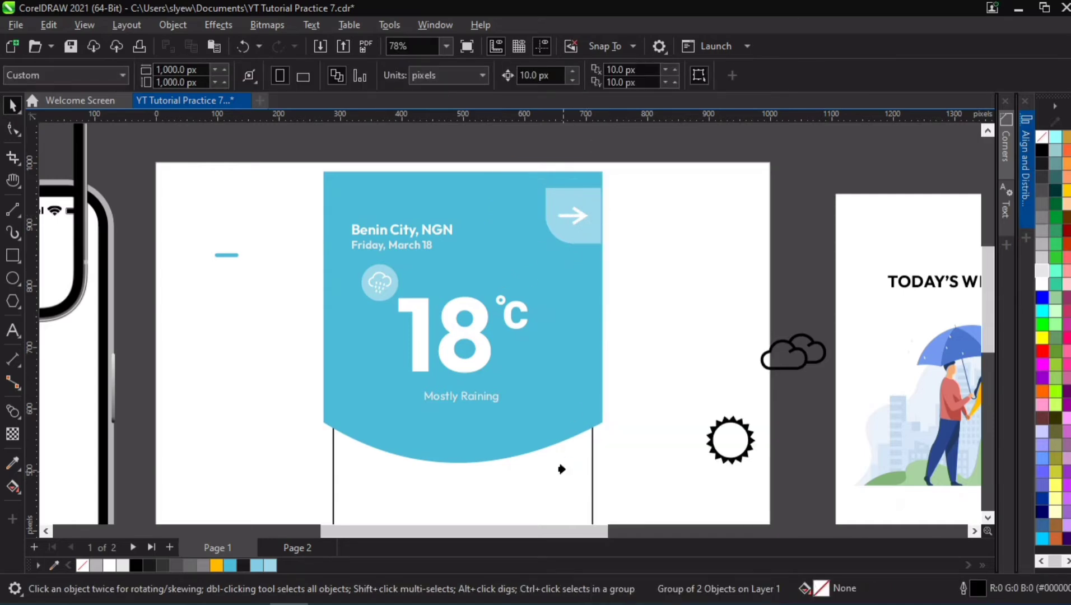
Step: PowerClip the curved blue header shape inside the phone screen rectangle
{"action": "left_click", "coordinate": [563, 318]}
{"action": "right_click", "coordinate": [564, 314]}
{"action": "left_click", "coordinate": [580, 331]}
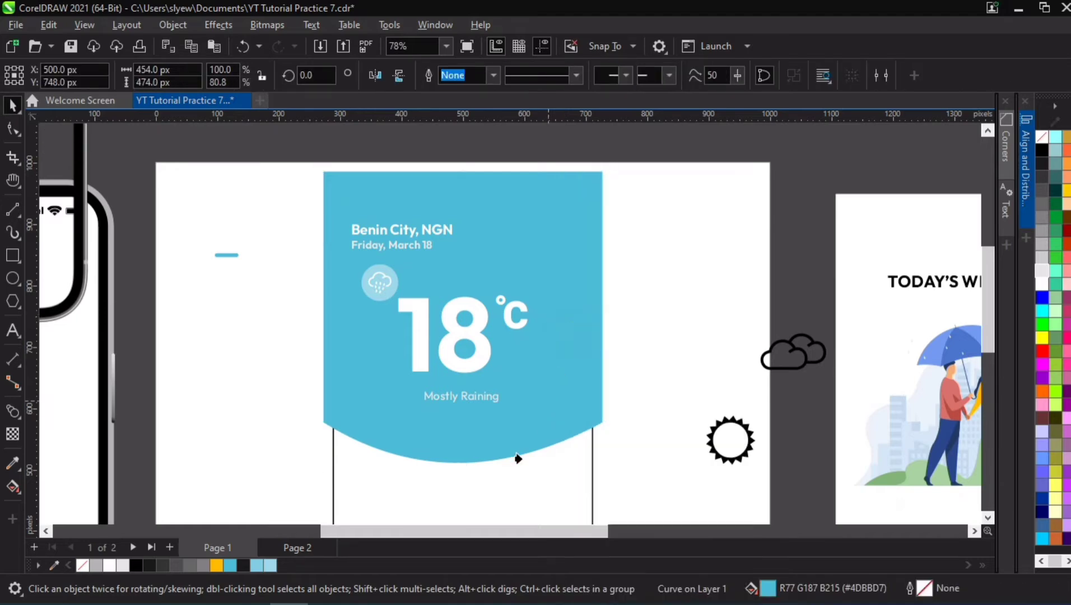
{"action": "left_click", "coordinate": [518, 458]}
Step: Place the arrow tile group in front of the curved blue header inside the screen rectangle's PowerClip and finish editing
{"action": "double_click", "coordinate": [579, 302]}
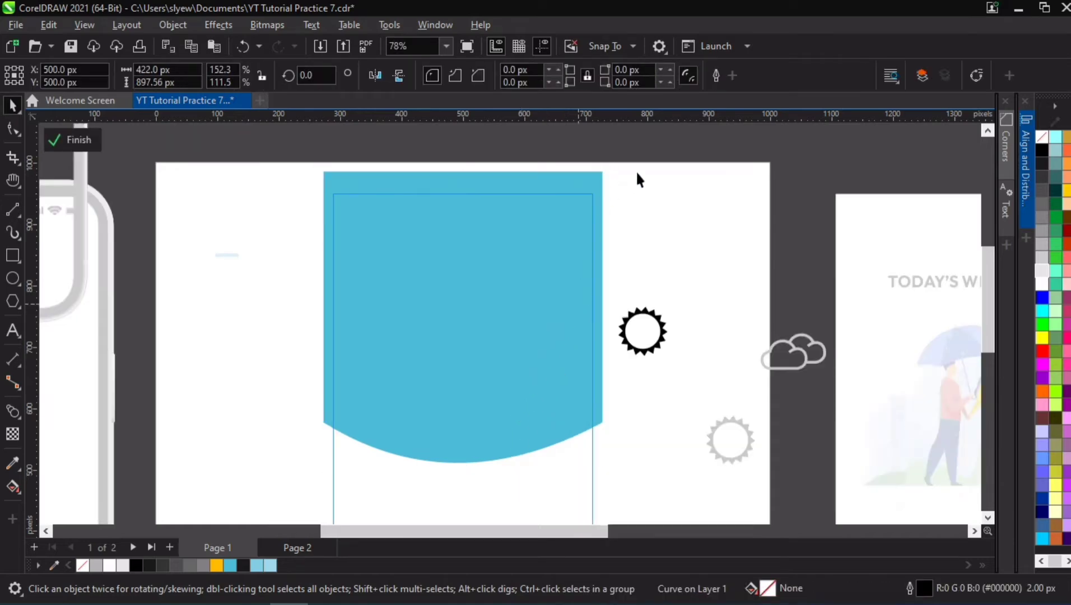
{"action": "left_click_drag", "start_coordinate": [660, 162], "coordinate": [455, 303]}
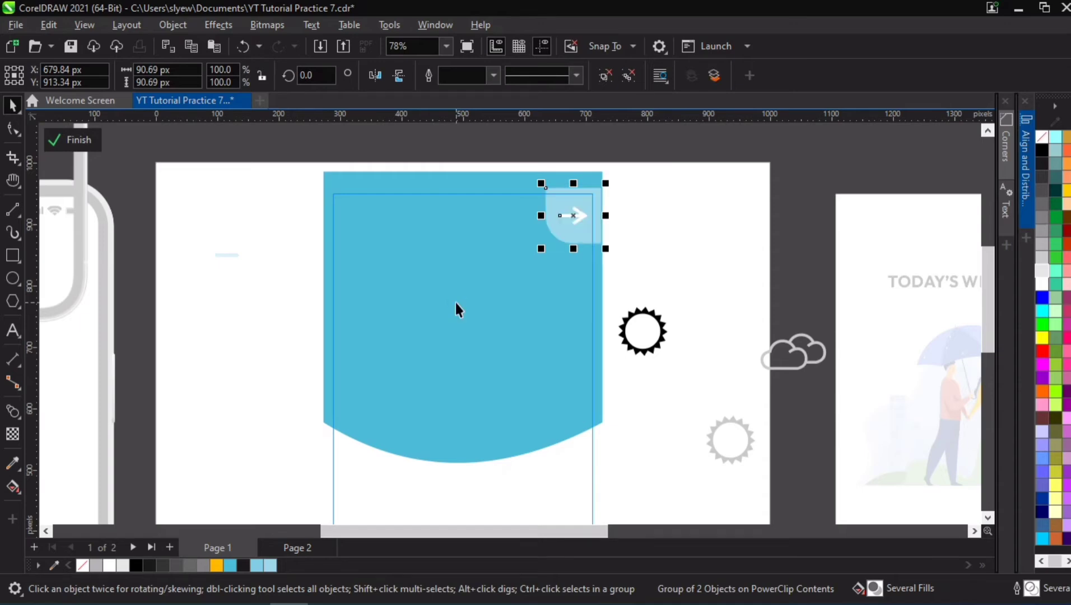
{"action": "left_click", "coordinate": [234, 266]}
{"action": "left_click", "coordinate": [692, 232]}
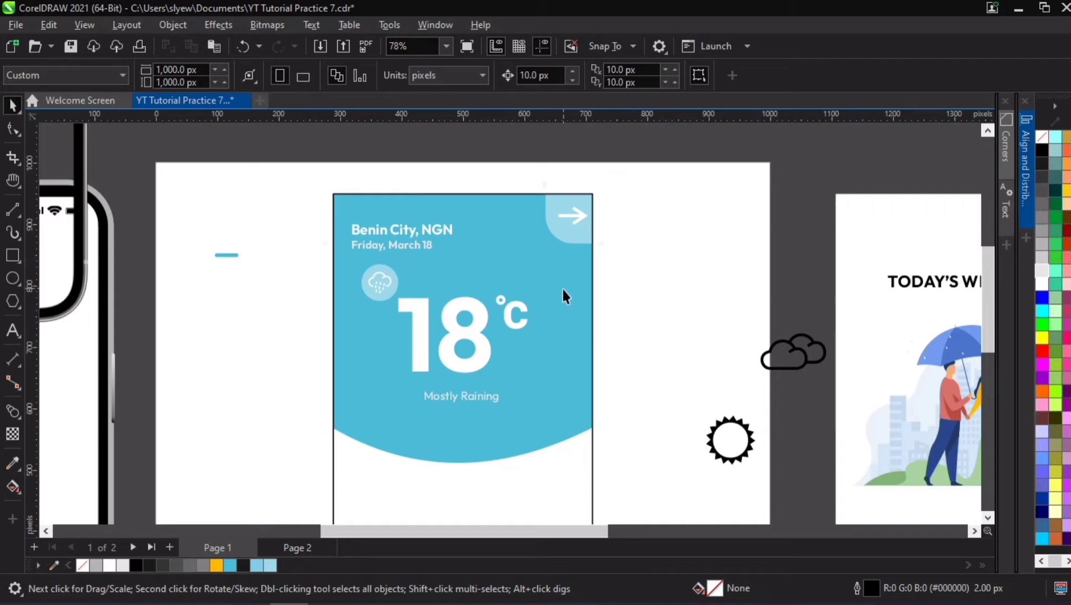
Step: Shorten the white arrow inside the PowerClipped tile group to about 35 px, keeping it centred, and exit the PowerClip
{"action": "scroll", "coordinate": [562, 288], "scroll_direction": "down", "scroll_amount": 1}
{"action": "scroll", "coordinate": [567, 238], "scroll_direction": "up", "scroll_amount": 6}
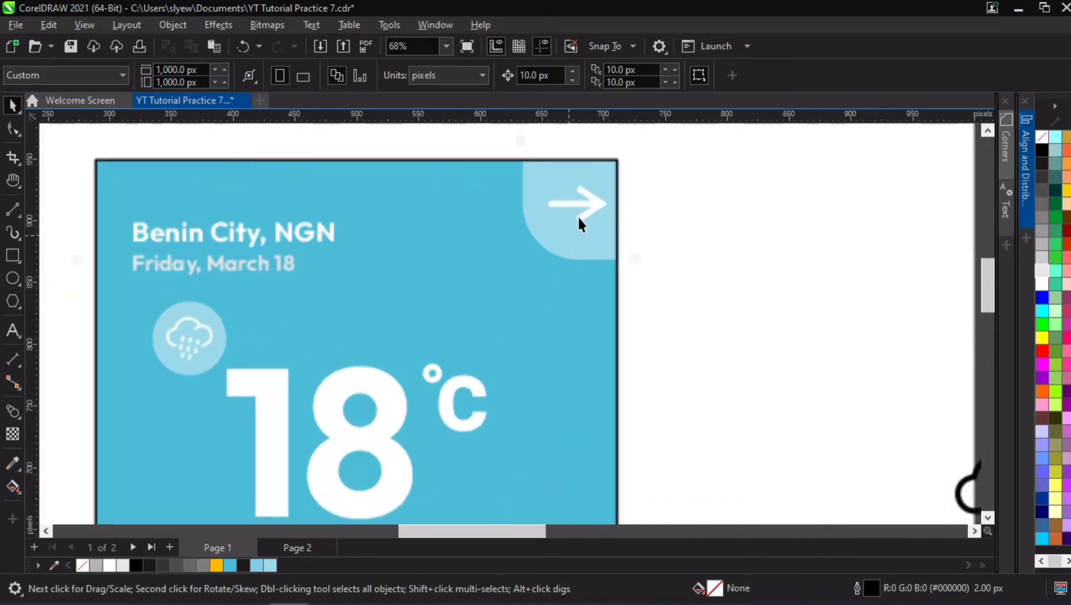
{"action": "left_click", "coordinate": [577, 215]}
{"action": "double_click", "coordinate": [583, 203]}
{"action": "left_click", "coordinate": [583, 203]}
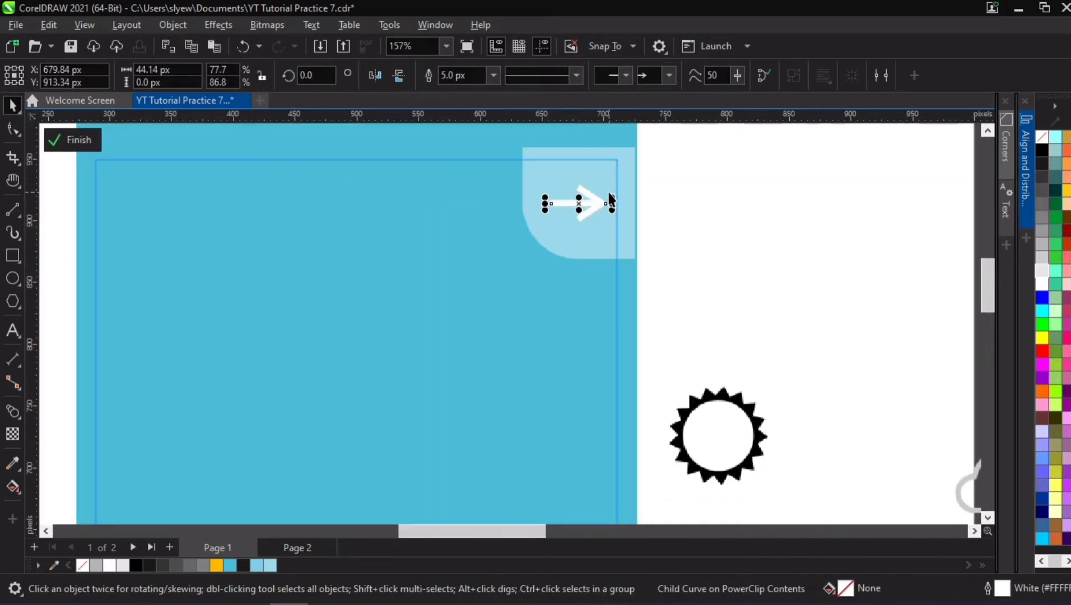
{"action": "scroll", "coordinate": [610, 203], "scroll_direction": "up", "scroll_amount": 8}
{"action": "mouse_move", "coordinate": [602, 238]}
{"action": "left_mouse_down"}
{"action": "mouse_move", "coordinate": [615, 231]}
{"action": "mouse_move", "coordinate": [588, 235]}
{"action": "left_mouse_up"}
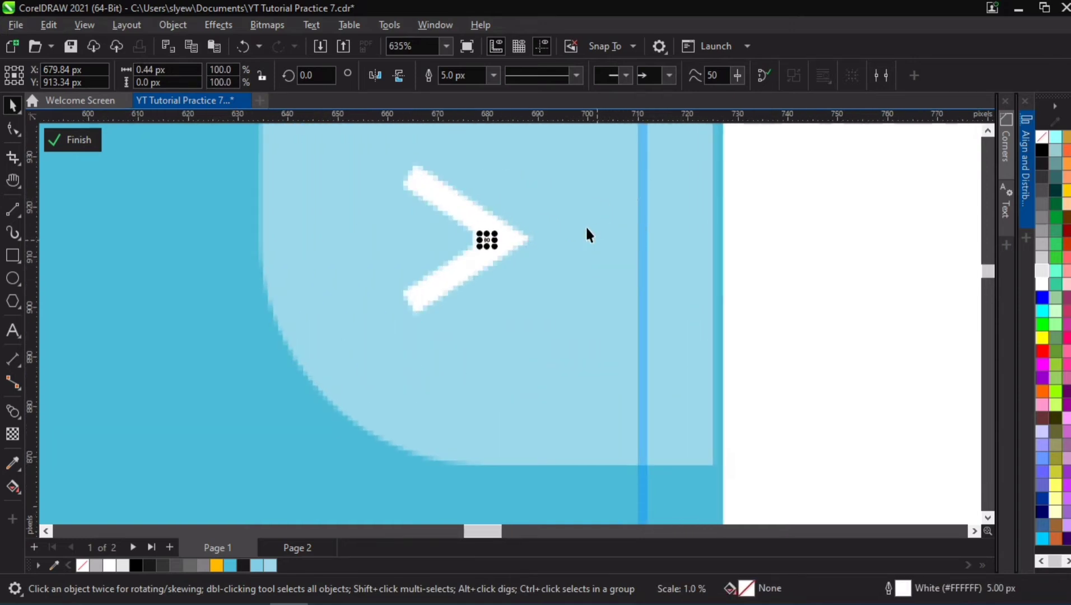
{"action": "scroll", "coordinate": [560, 224], "scroll_direction": "up", "scroll_amount": 5}
{"action": "left_click_drag", "start_coordinate": [402, 288], "coordinate": [547, 320]}
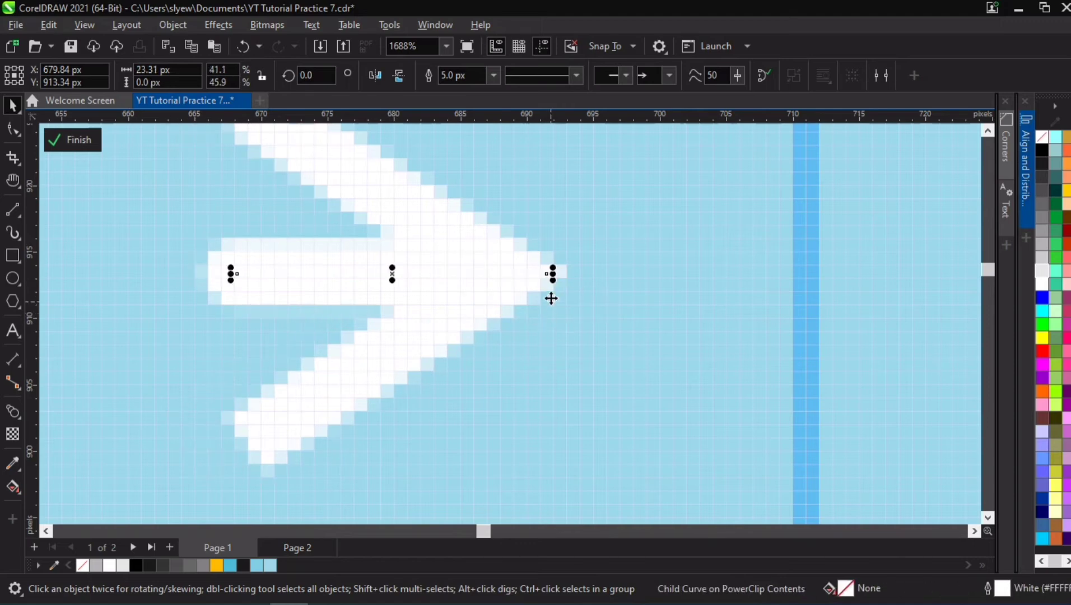
{"action": "left_click_drag", "start_coordinate": [554, 284], "coordinate": [631, 313]}
{"action": "scroll", "coordinate": [624, 294], "scroll_direction": "down", "scroll_amount": 5}
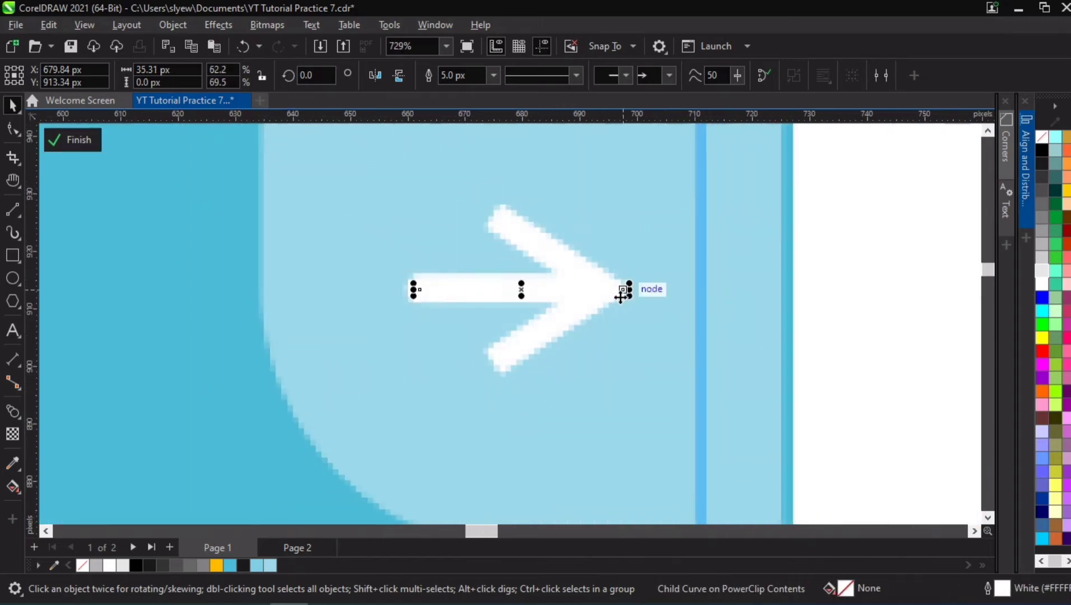
{"action": "scroll", "coordinate": [619, 297], "scroll_direction": "down", "scroll_amount": 1}
{"action": "key", "text": "Escape"}
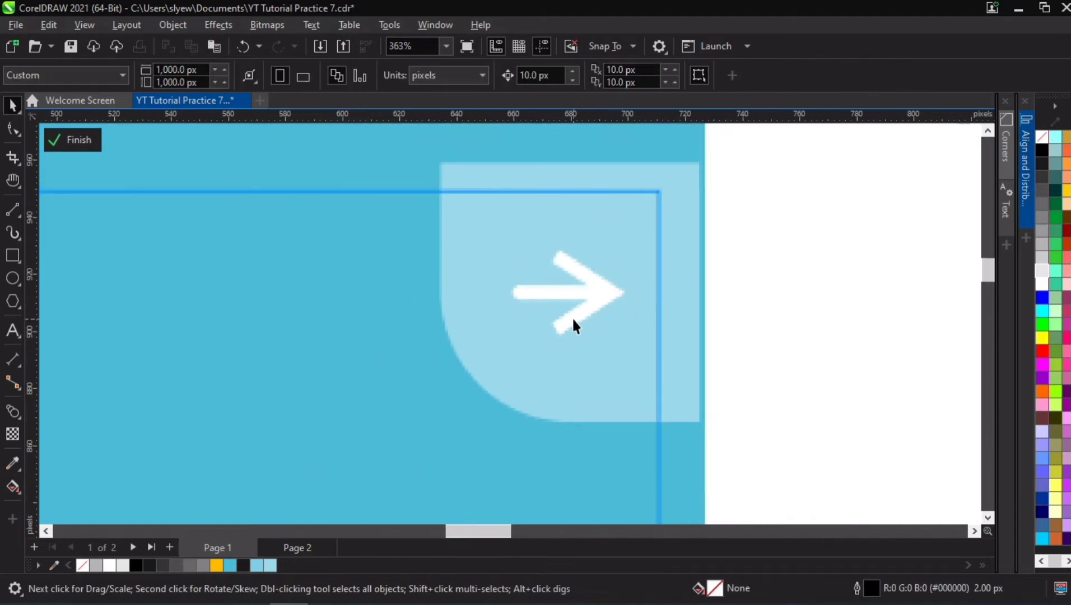
{"action": "scroll", "coordinate": [573, 319], "scroll_direction": "down", "scroll_amount": 4}
{"action": "left_click", "coordinate": [579, 364], "text": "ctrl"}
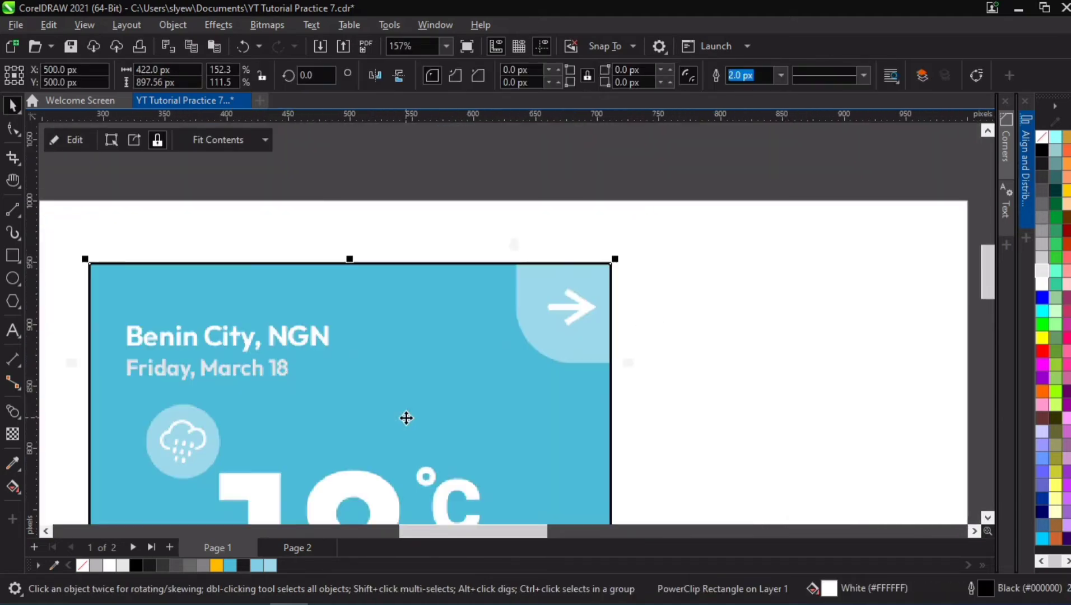
Step: Reopen the PowerClip contents and extend the arrow's tail leftward to a total length of about 43 px
{"action": "scroll", "coordinate": [600, 311], "scroll_direction": "up", "scroll_amount": 2}
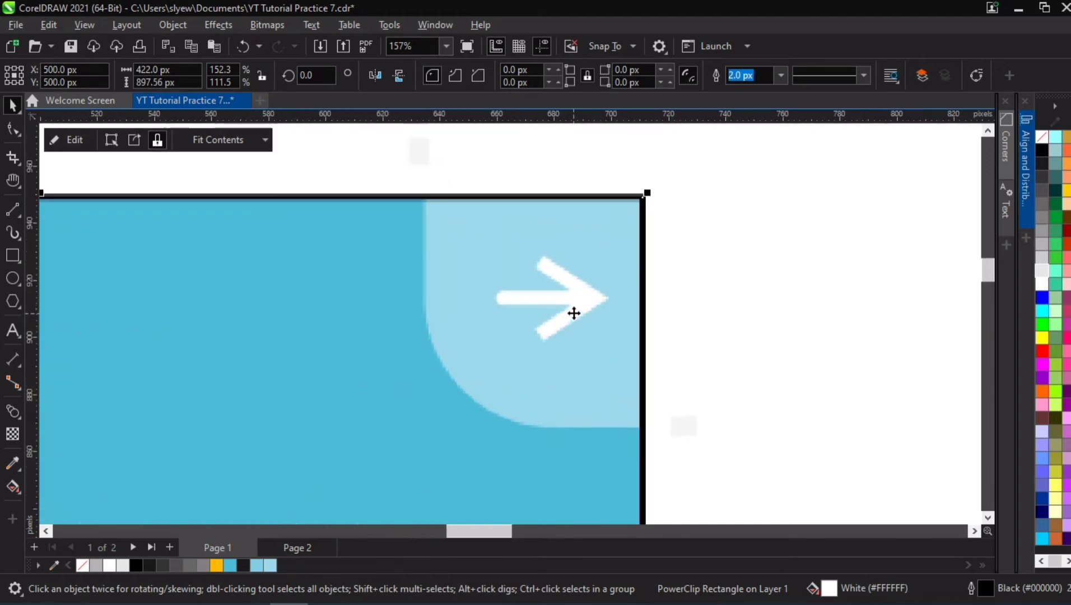
{"action": "left_click", "coordinate": [540, 292], "text": "ctrl"}
{"action": "left_click", "coordinate": [529, 296]}
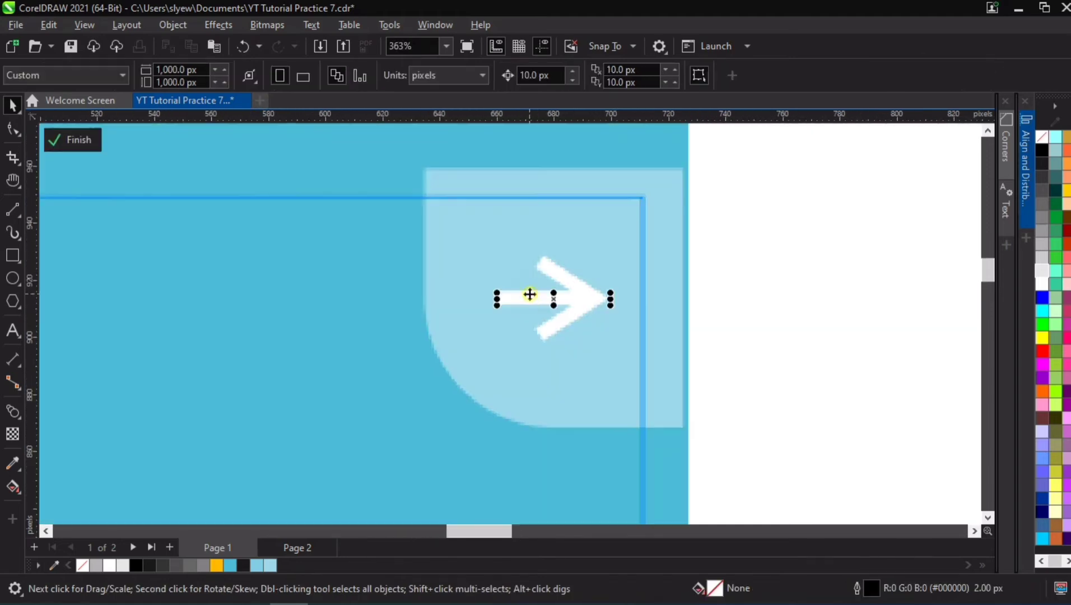
{"action": "left_click_drag", "start_coordinate": [498, 301], "coordinate": [478, 305]}
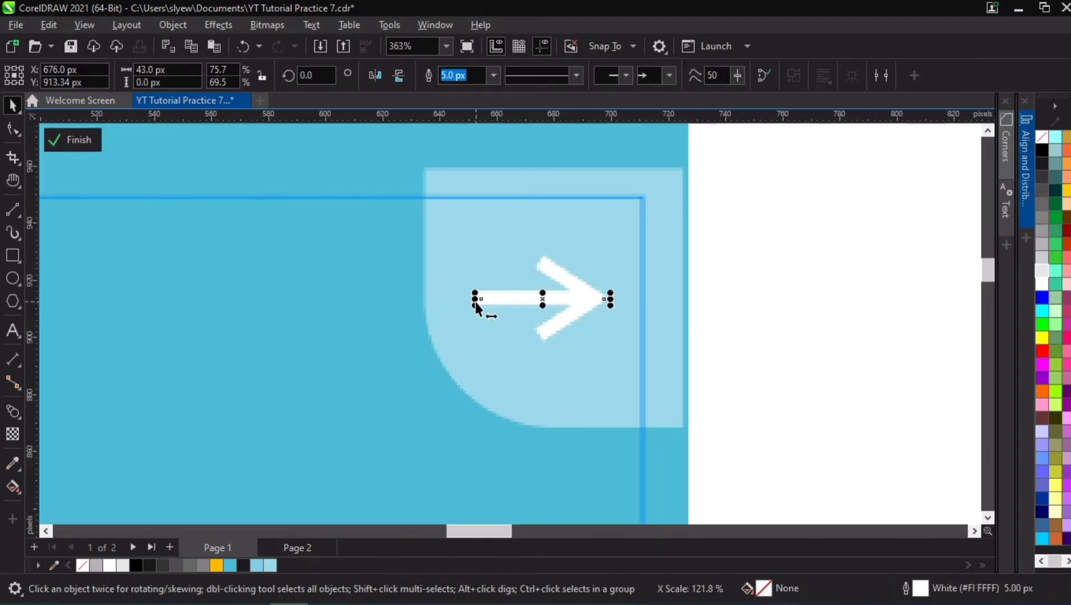
{"action": "left_click", "coordinate": [801, 229]}
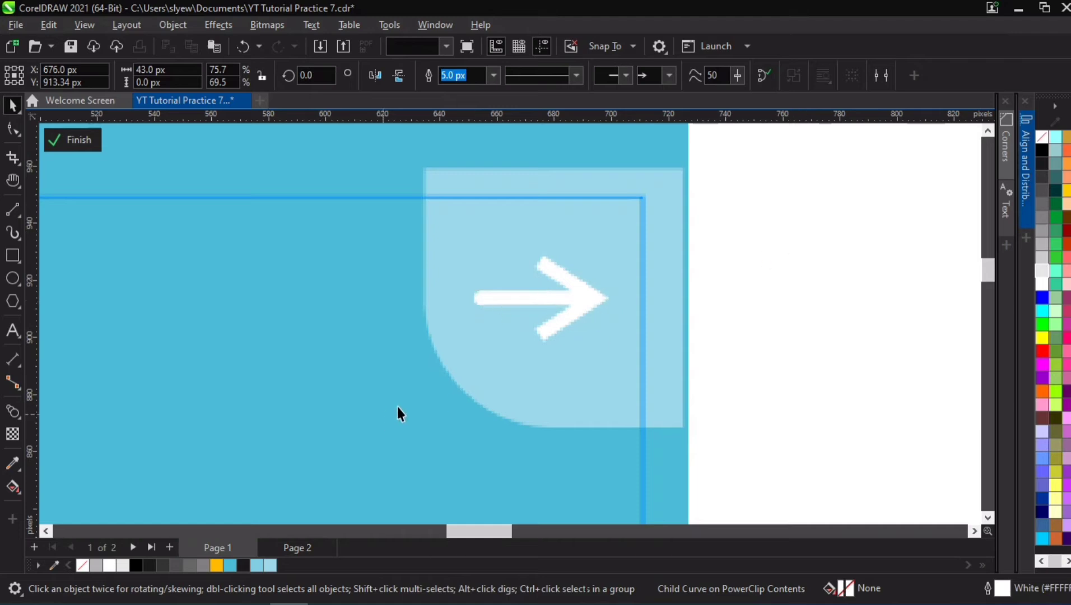
Step: Ungroup the arrow and its light blue tile inside the PowerClip and finish editing the contents
{"action": "left_click", "coordinate": [567, 314]}
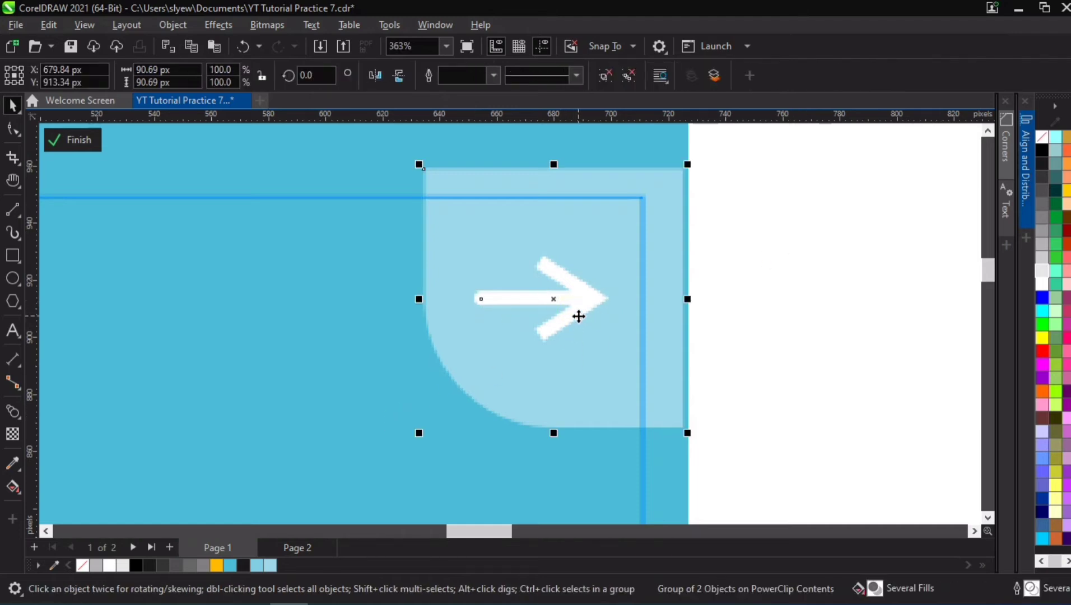
{"action": "key", "text": "ctrl+u"}
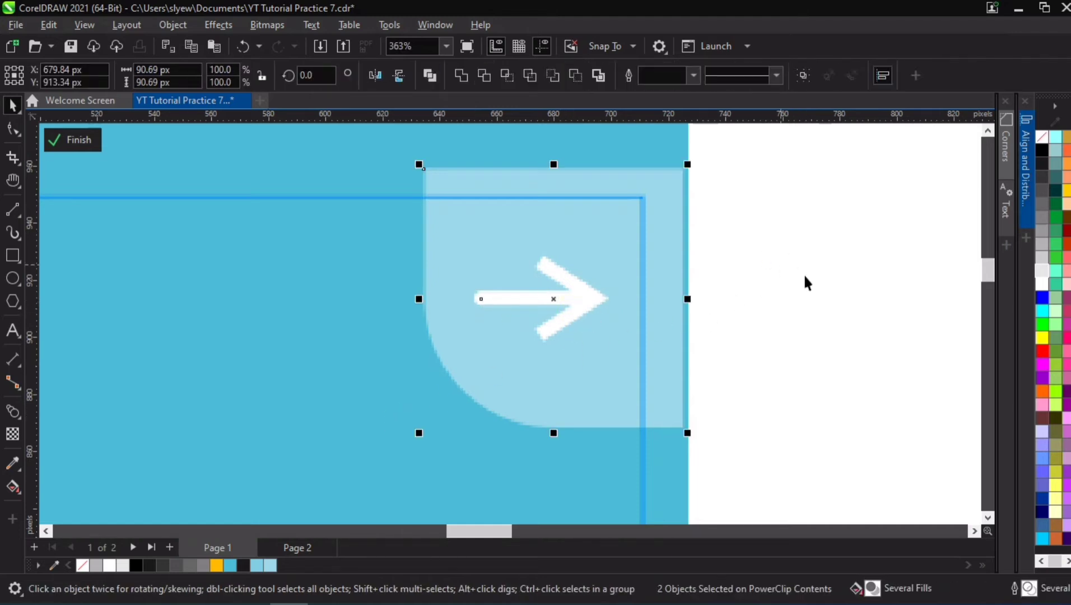
{"action": "scroll", "coordinate": [607, 398], "scroll_direction": "down", "scroll_amount": 6}
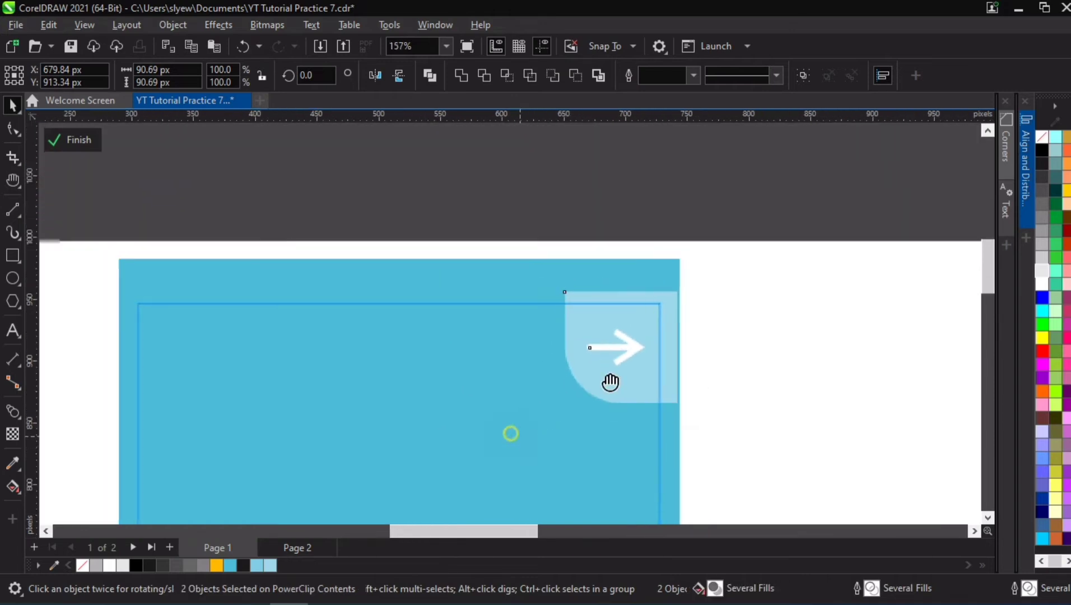
{"action": "scroll", "coordinate": [610, 382], "scroll_direction": "down", "scroll_amount": 4}
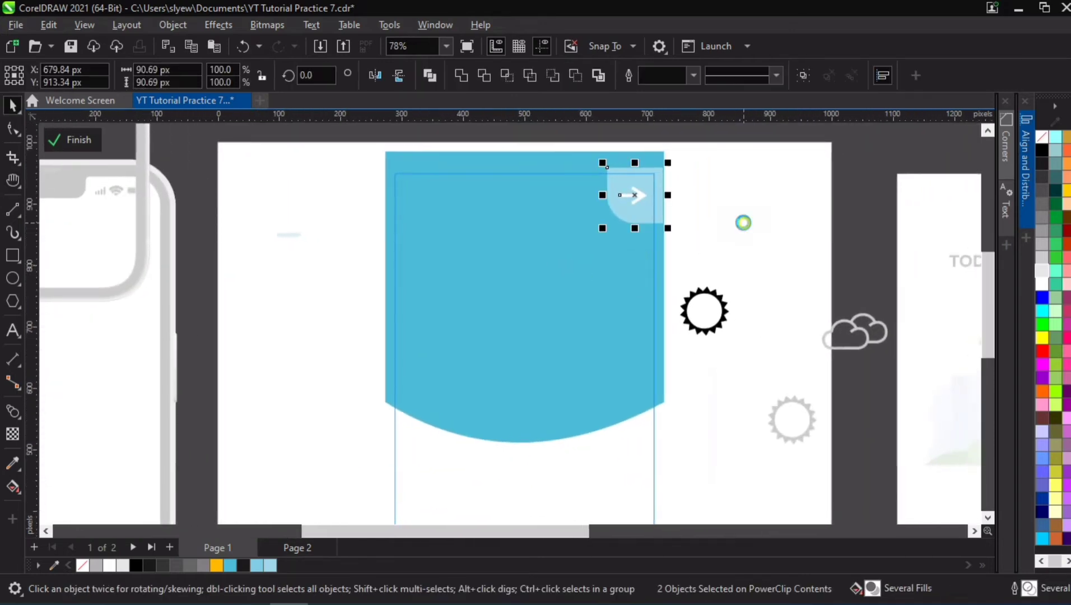
{"action": "left_click", "coordinate": [736, 281], "text": "ctrl"}
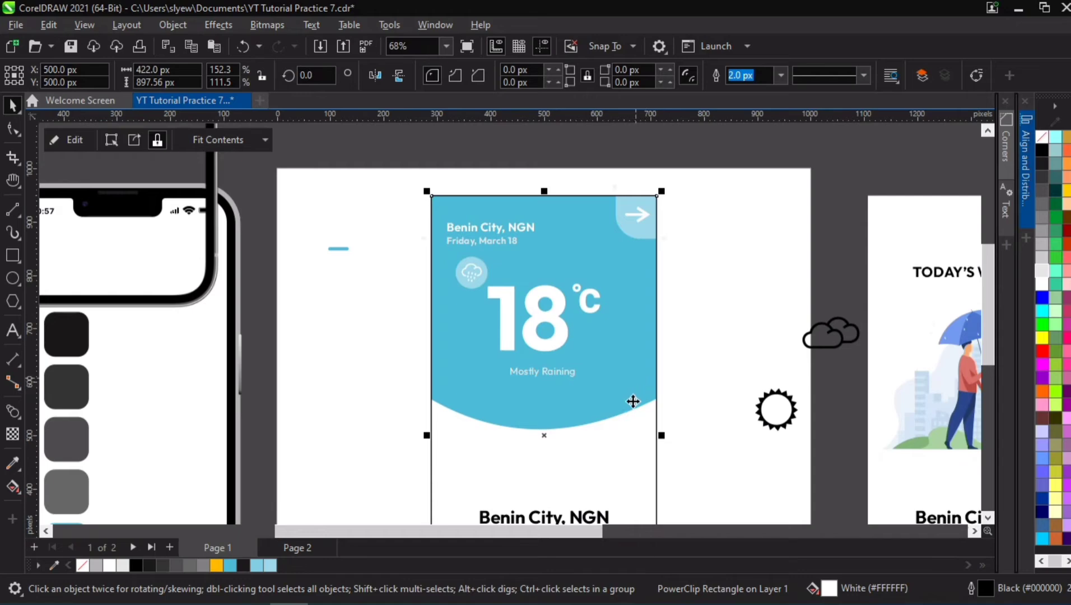
Step: Change the font of the large "18" temperature text to Outfit SemiBold
{"action": "scroll", "coordinate": [573, 357], "scroll_direction": "down", "scroll_amount": 1}
{"action": "left_click", "coordinate": [546, 284], "text": "ctrl"}
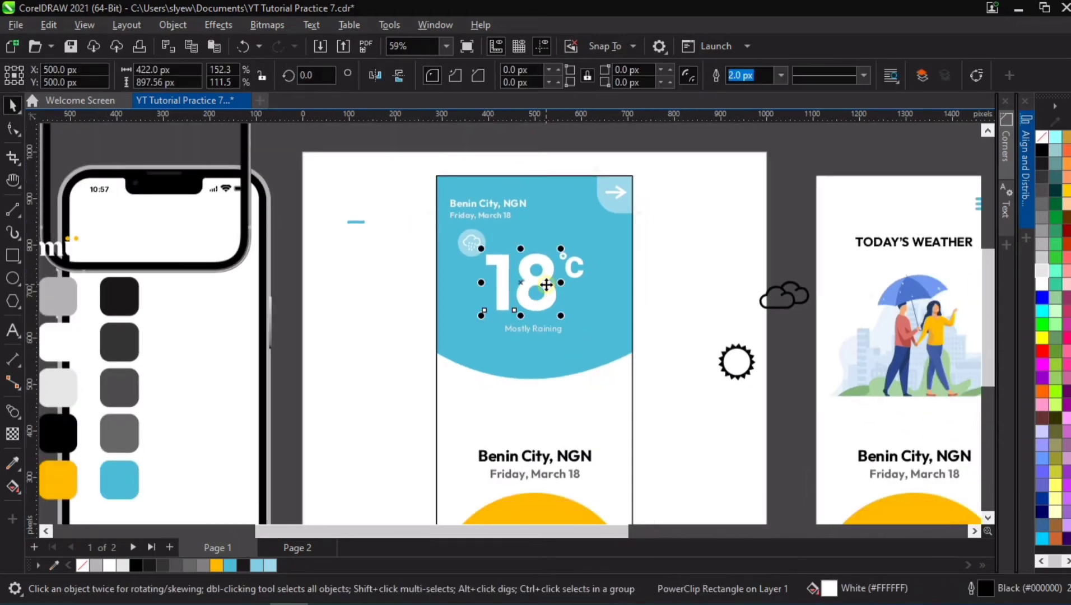
{"action": "left_click", "coordinate": [546, 78]}
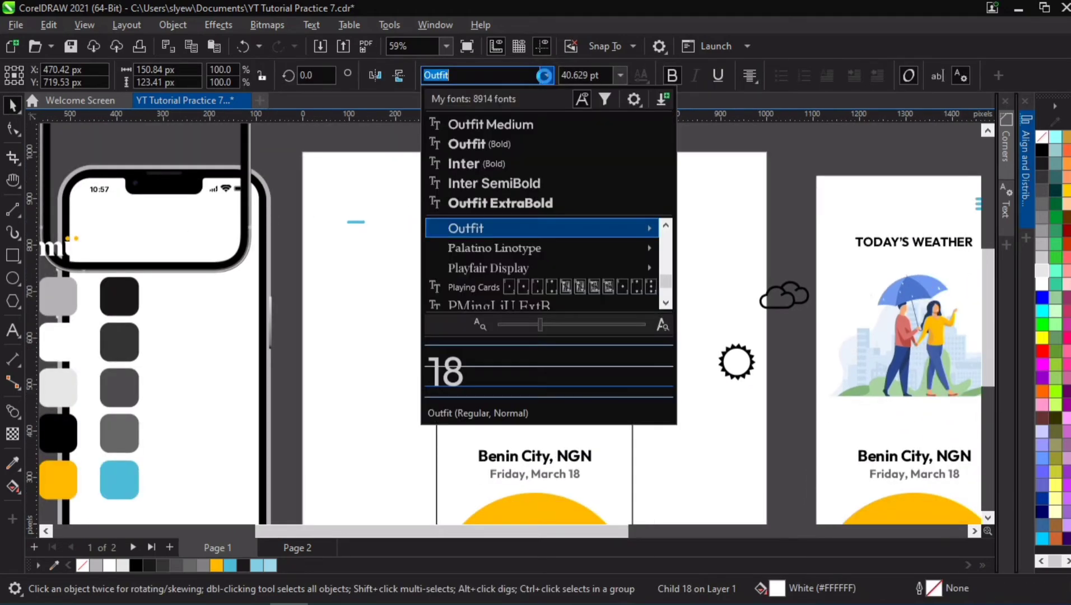
{"action": "mouse_move", "coordinate": [638, 226]}
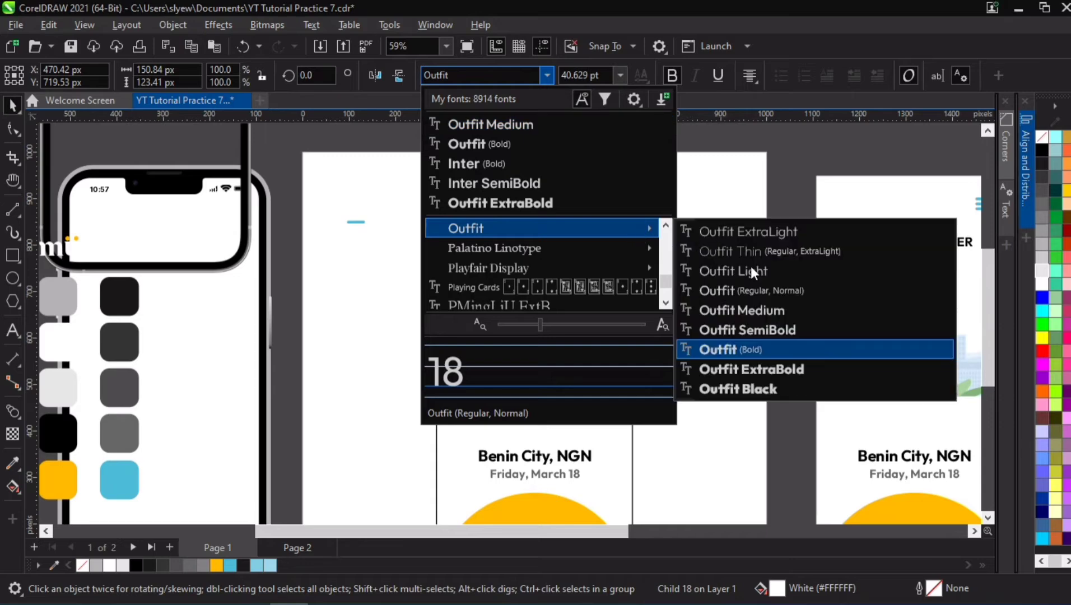
{"action": "left_click", "coordinate": [762, 327]}
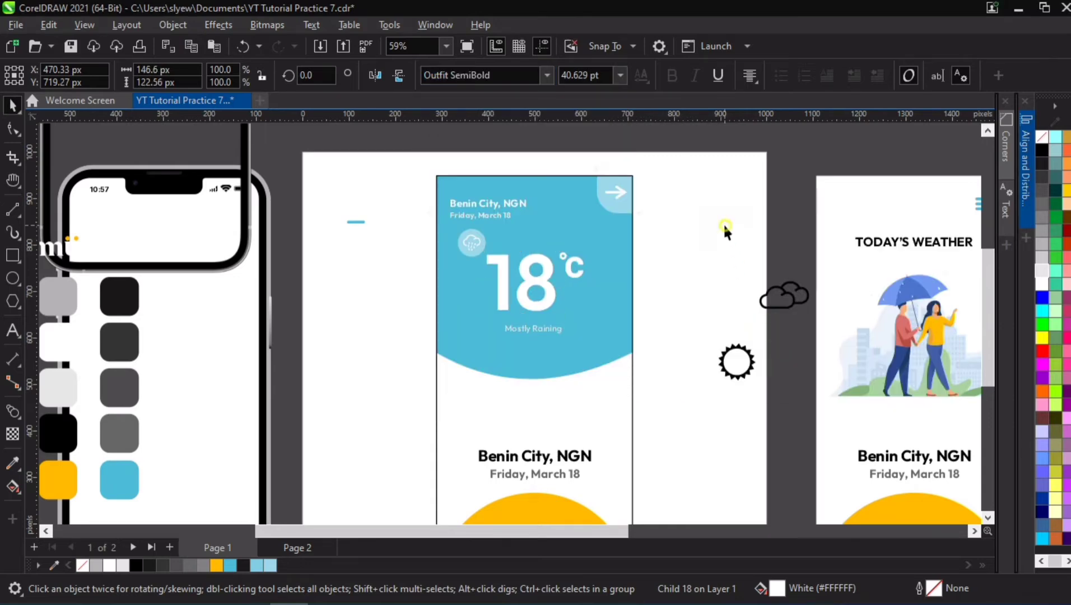
{"action": "left_click", "coordinate": [723, 224]}
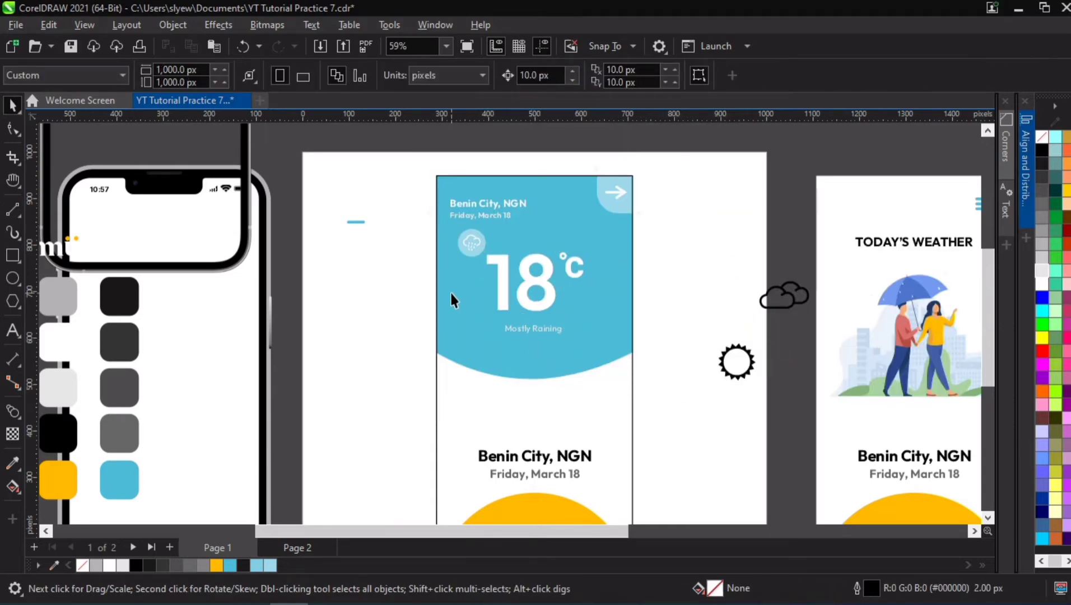
Step: Enlarge the header's city and date text to about 180 px wide and shrink the rain icon badge to about 51.5 px
{"action": "left_click", "coordinate": [506, 212]}
{"action": "mouse_move", "coordinate": [542, 229]}
{"action": "left_mouse_down"}
{"action": "mouse_move", "coordinate": [552, 234]}
{"action": "mouse_move", "coordinate": [540, 228]}
{"action": "left_mouse_up"}
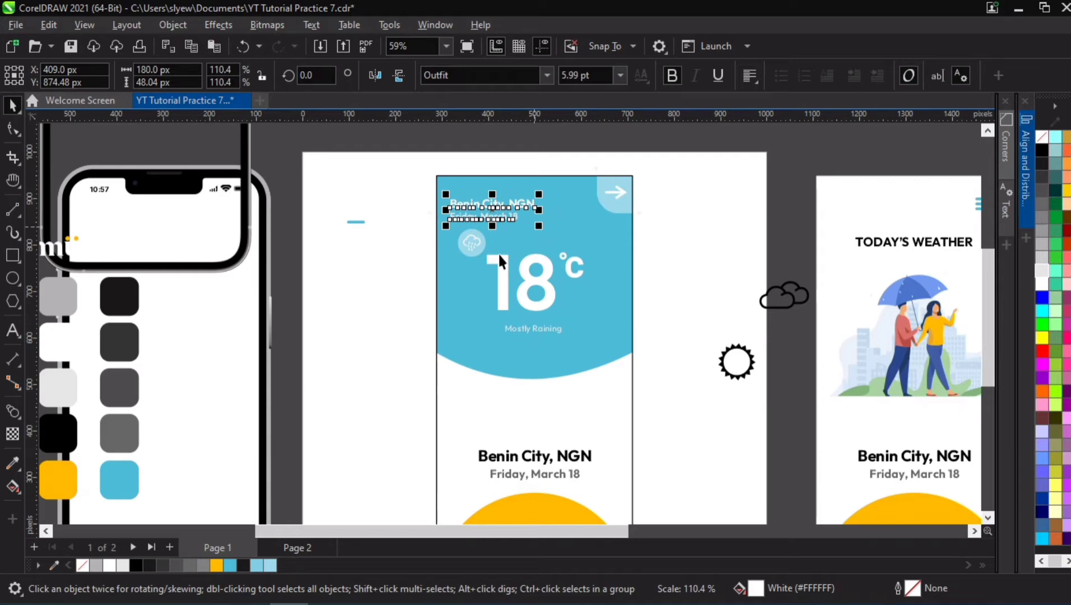
{"action": "left_click", "coordinate": [470, 244]}
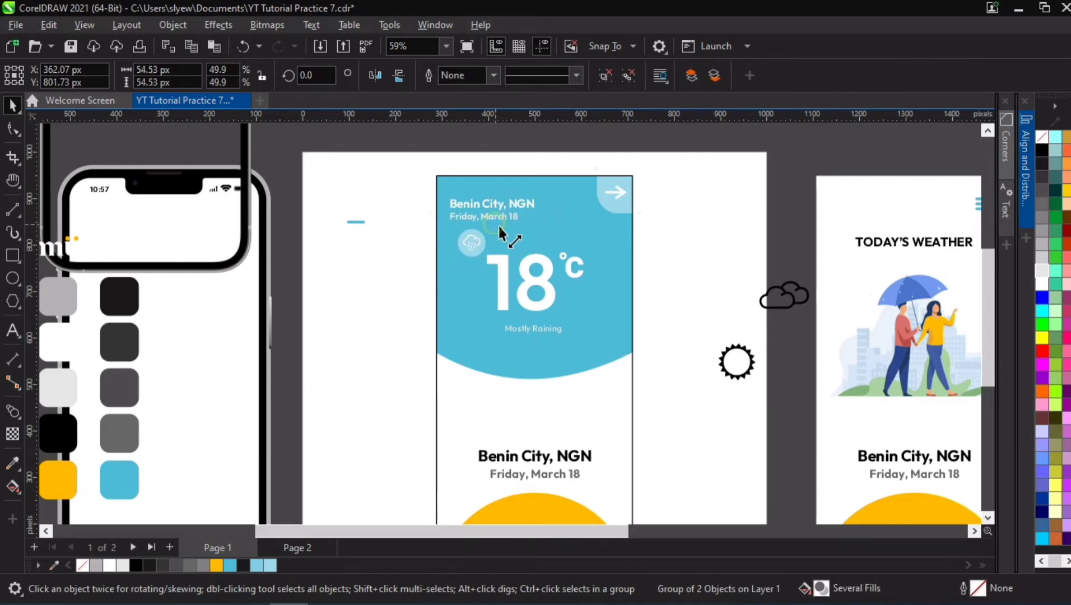
{"action": "left_click_drag", "start_coordinate": [499, 228], "coordinate": [512, 231]}
{"action": "key", "text": "h"}
{"action": "scroll", "coordinate": [554, 390], "scroll_direction": "down", "scroll_amount": 1}
{"action": "left_click_drag", "start_coordinate": [554, 390], "coordinate": [519, 271]}
{"action": "key", "text": "space"}
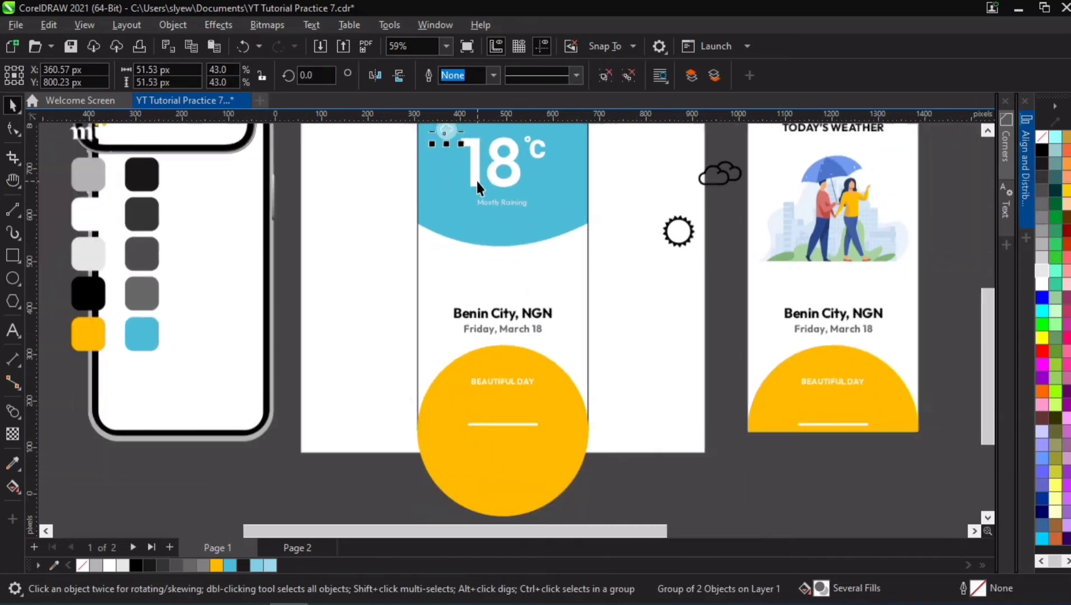
{"action": "left_click", "coordinate": [476, 179]}
{"action": "mouse_move", "coordinate": [475, 216]}
{"action": "left_mouse_down"}
{"action": "mouse_move", "coordinate": [456, 223]}
{"action": "mouse_move", "coordinate": [465, 232]}
{"action": "left_mouse_up"}
{"action": "key", "text": "ctrl+z"}
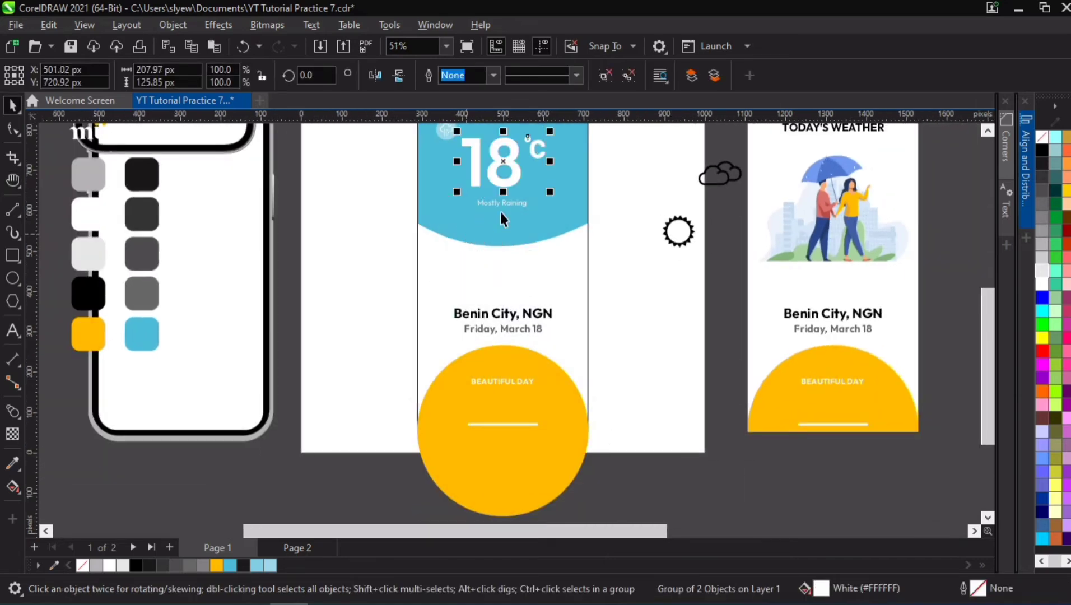
Step: Duplicate the rain icon badge and place the copy below and left of the "Mostly Raining" text
{"action": "key", "text": "space"}
{"action": "left_click_drag", "start_coordinate": [515, 187], "coordinate": [512, 237]}
{"action": "key", "text": "space"}
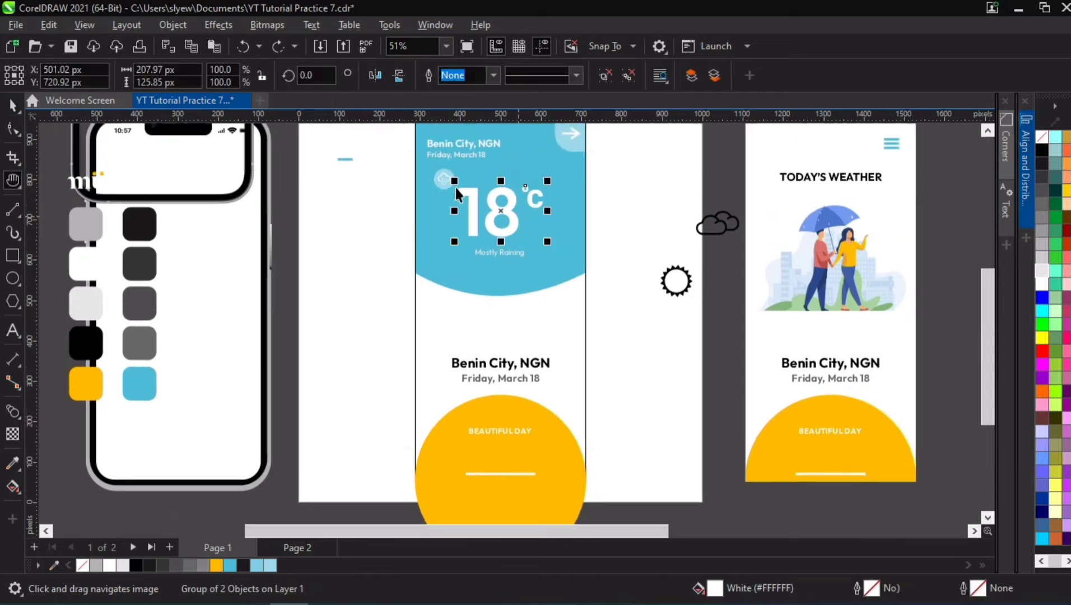
{"action": "left_click", "coordinate": [442, 179]}
{"action": "left_click_drag", "start_coordinate": [444, 181], "coordinate": [462, 272]}
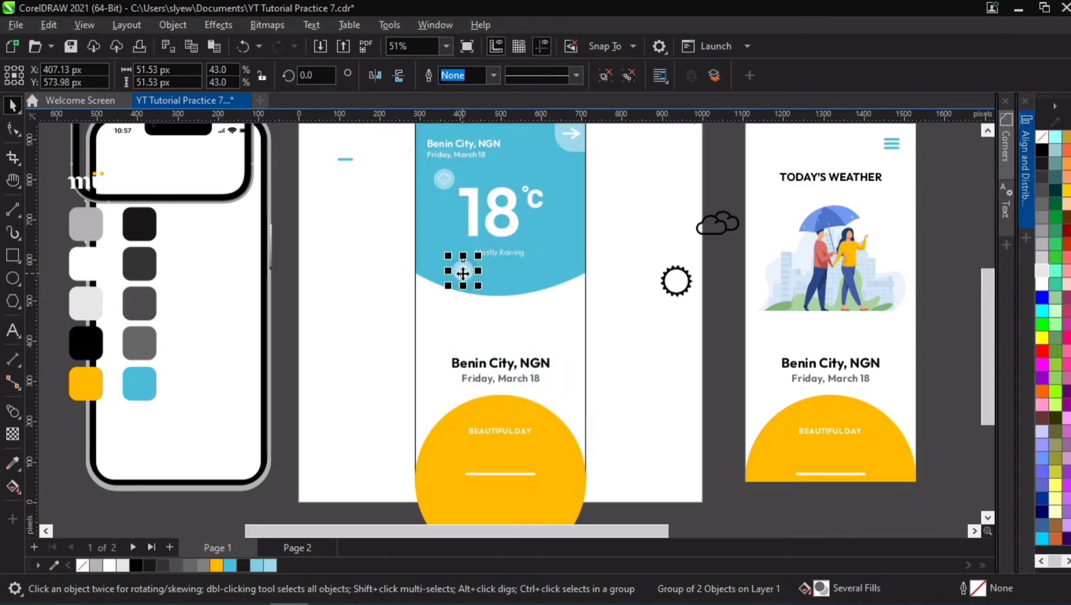
Step: Move the black double-cloud icon from beside the page onto the duplicated badge and colour it white
{"action": "scroll", "coordinate": [462, 273], "scroll_direction": "up", "scroll_amount": 4}
{"action": "scroll", "coordinate": [461, 273], "scroll_direction": "down", "scroll_amount": 3}
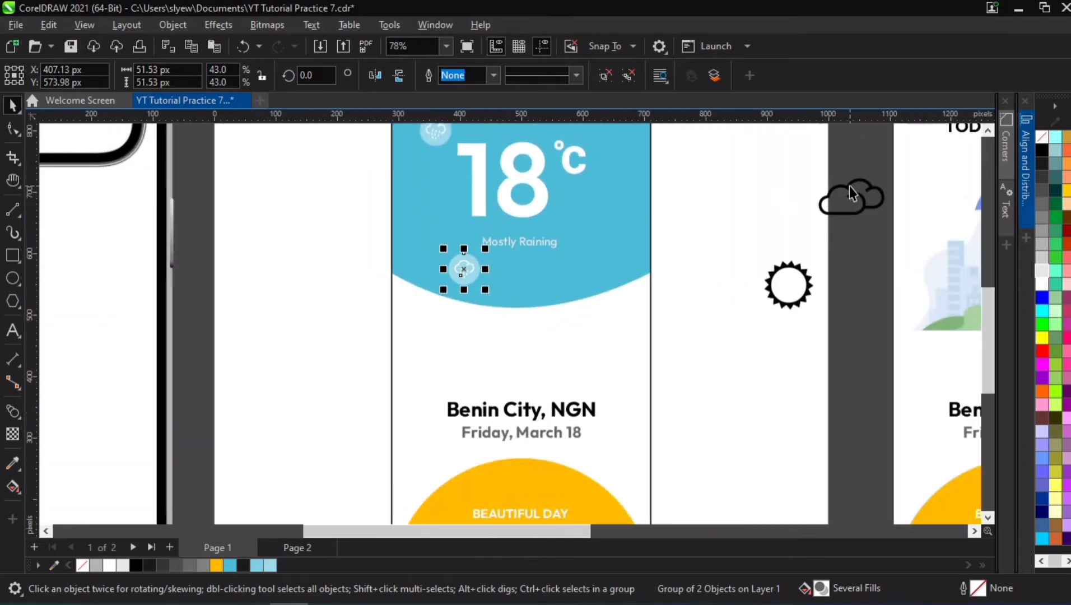
{"action": "left_click_drag", "start_coordinate": [849, 186], "coordinate": [471, 261]}
{"action": "scroll", "coordinate": [471, 261], "scroll_direction": "up", "scroll_amount": 3}
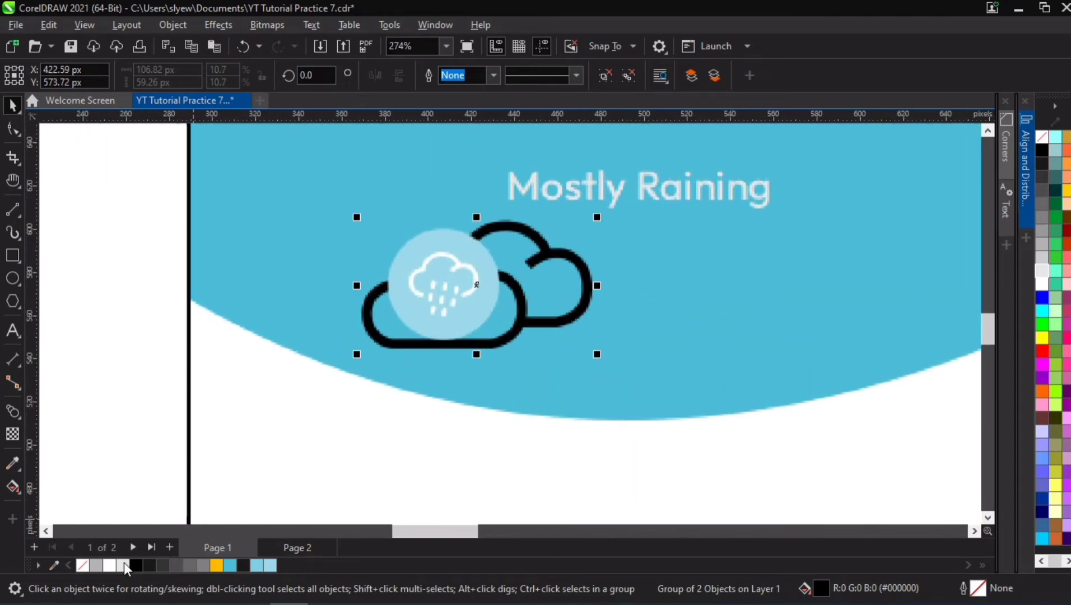
{"action": "right_click", "coordinate": [110, 567]}
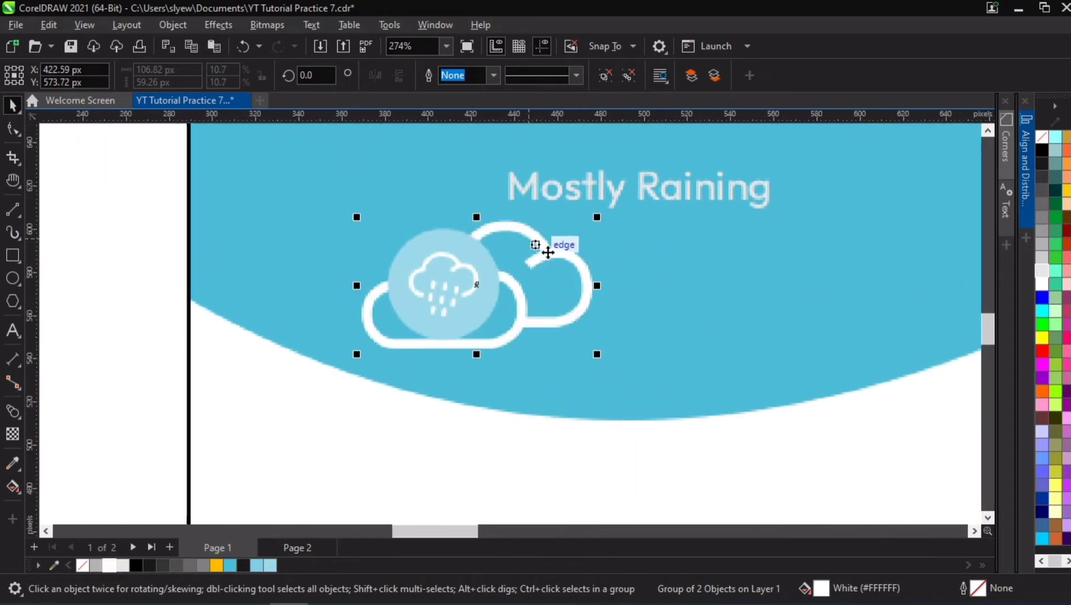
Step: Scale the double-cloud icon down to about 41 by 23 px and centre it on the duplicated badge's circle
{"action": "left_click_drag", "start_coordinate": [599, 216], "coordinate": [636, 255]}
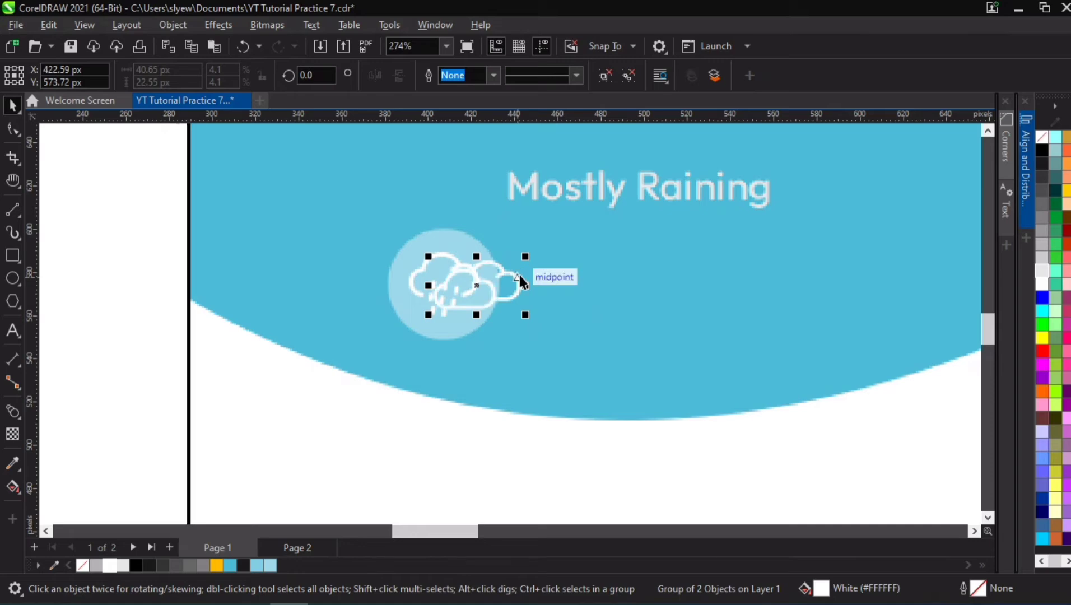
{"action": "left_click_drag", "start_coordinate": [520, 276], "coordinate": [474, 274]}
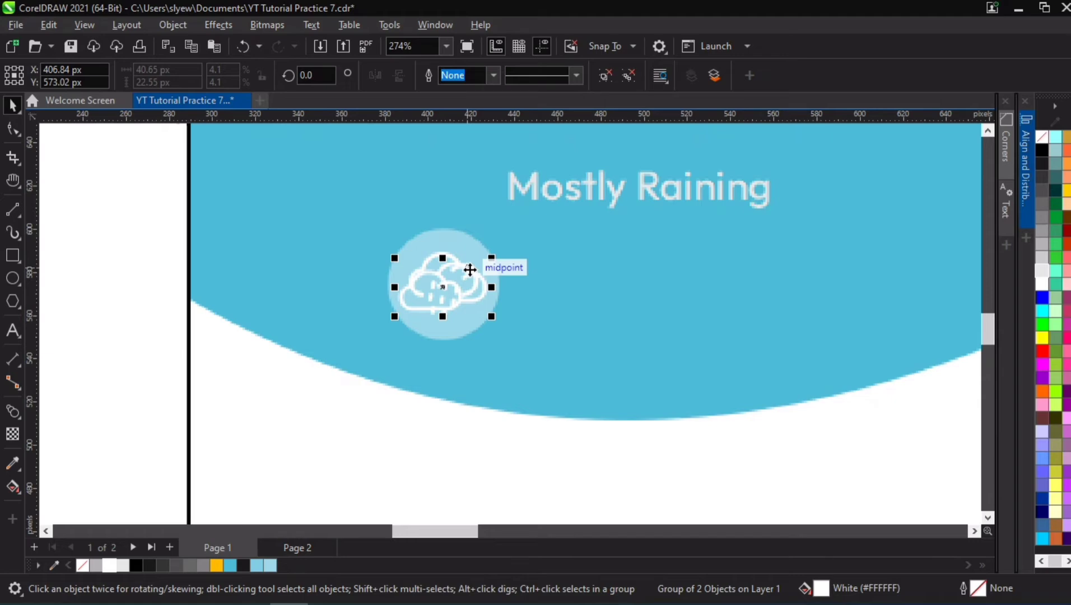
Step: Remove the leftover rain icon from the duplicated badge, keeping only the white double-cloud icon on its circle
{"action": "key", "text": "Escape"}
{"action": "left_click", "coordinate": [459, 265]}
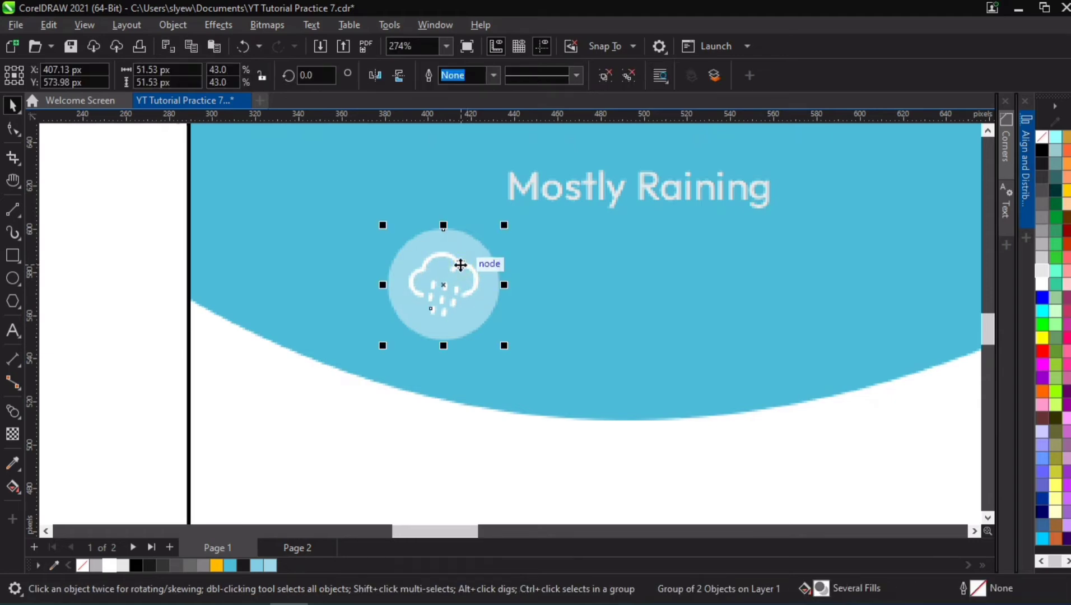
{"action": "left_click", "coordinate": [304, 227]}
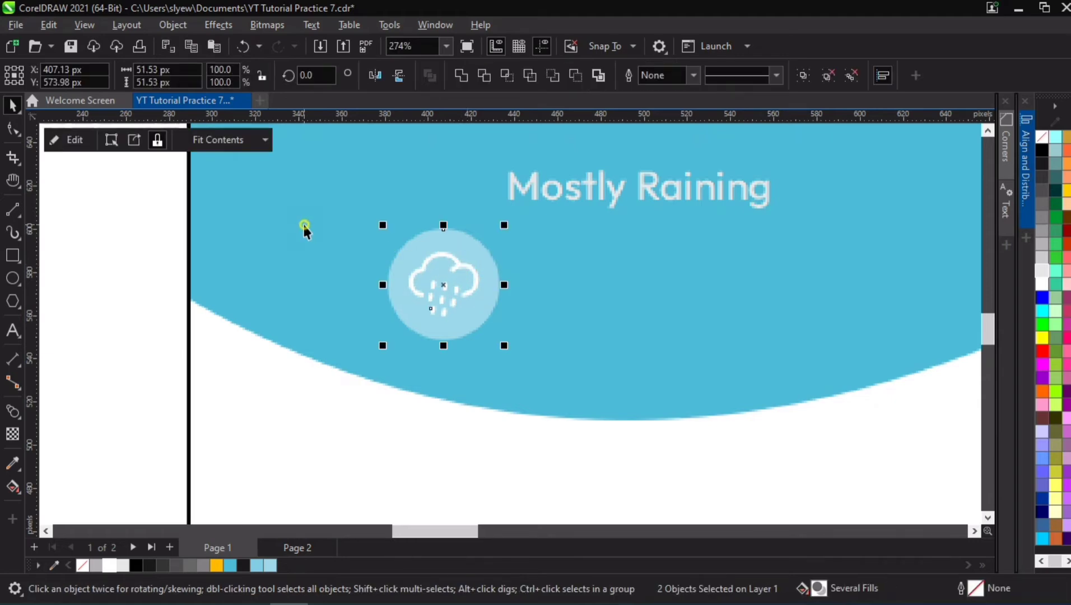
{"action": "left_click", "coordinate": [425, 267]}
{"action": "left_click", "coordinate": [417, 260]}
{"action": "key", "text": "Delete"}
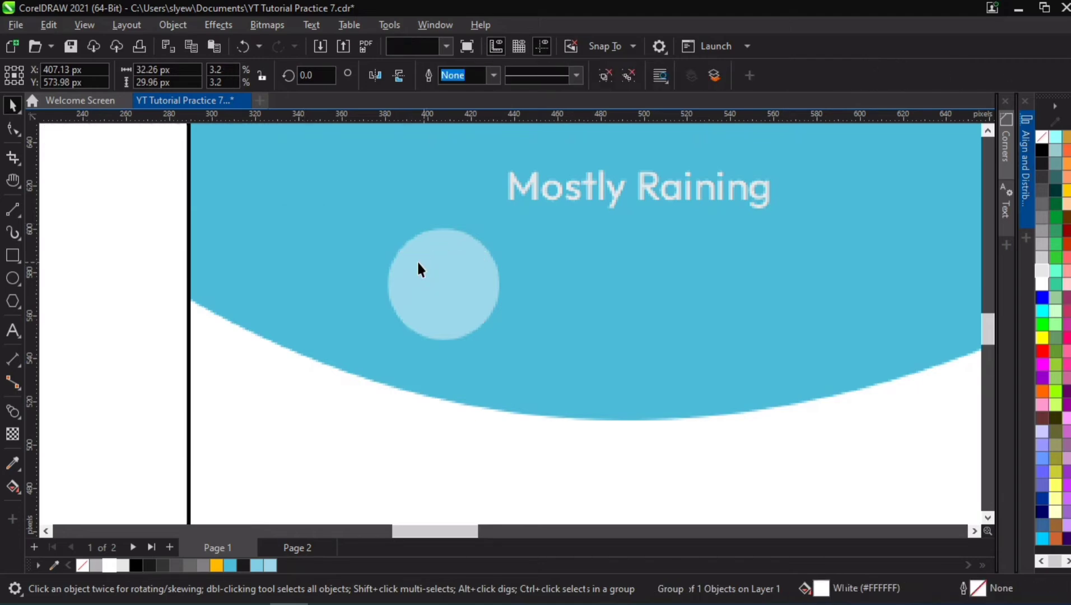
{"action": "key", "text": "ctrl+v"}
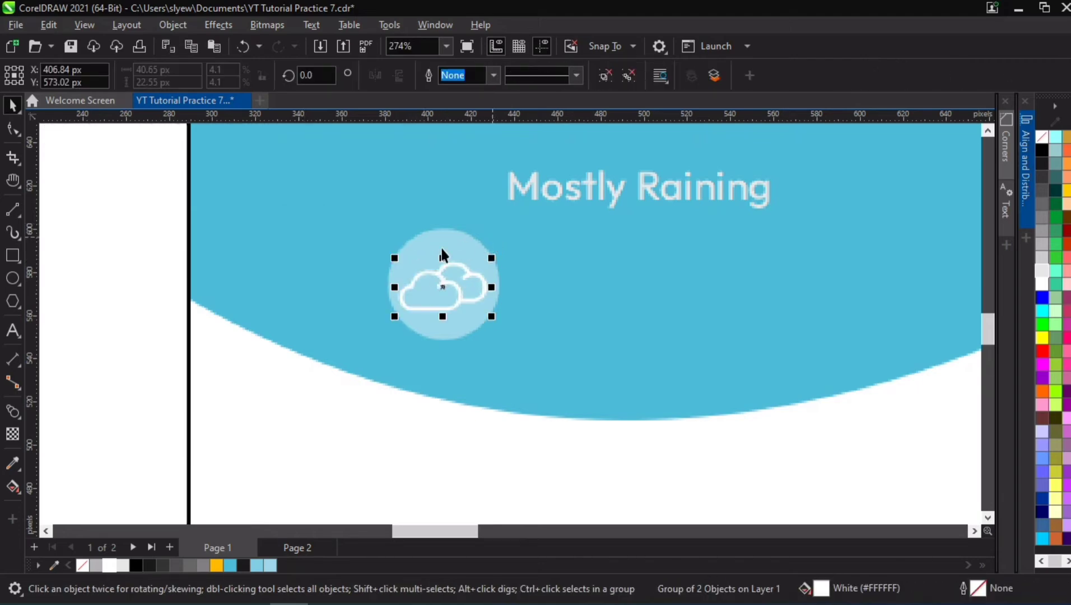
Step: Align the double-cloud icon with the centre of its badge circle both horizontally and vertically
{"action": "left_click", "coordinate": [443, 254], "text": "shift"}
{"action": "left_click", "coordinate": [1026, 165]}
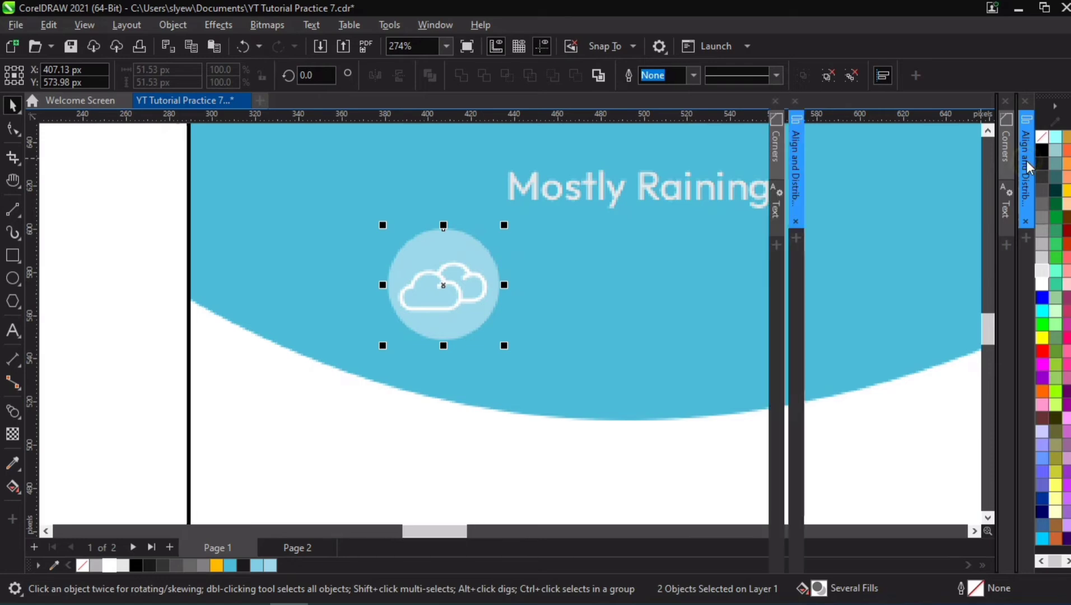
{"action": "left_click", "coordinate": [823, 146]}
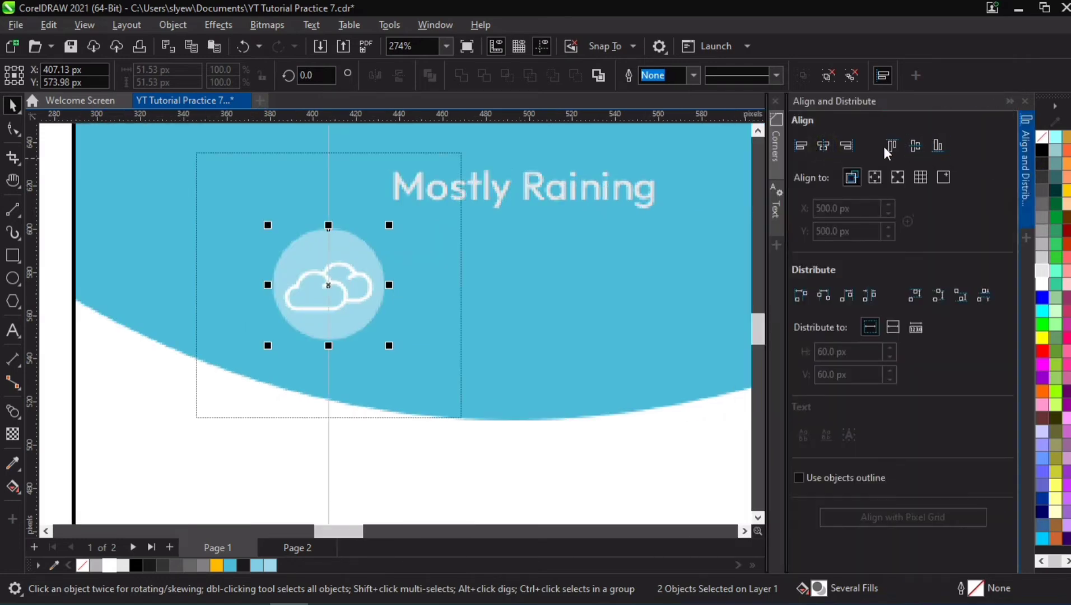
{"action": "left_click", "coordinate": [915, 145]}
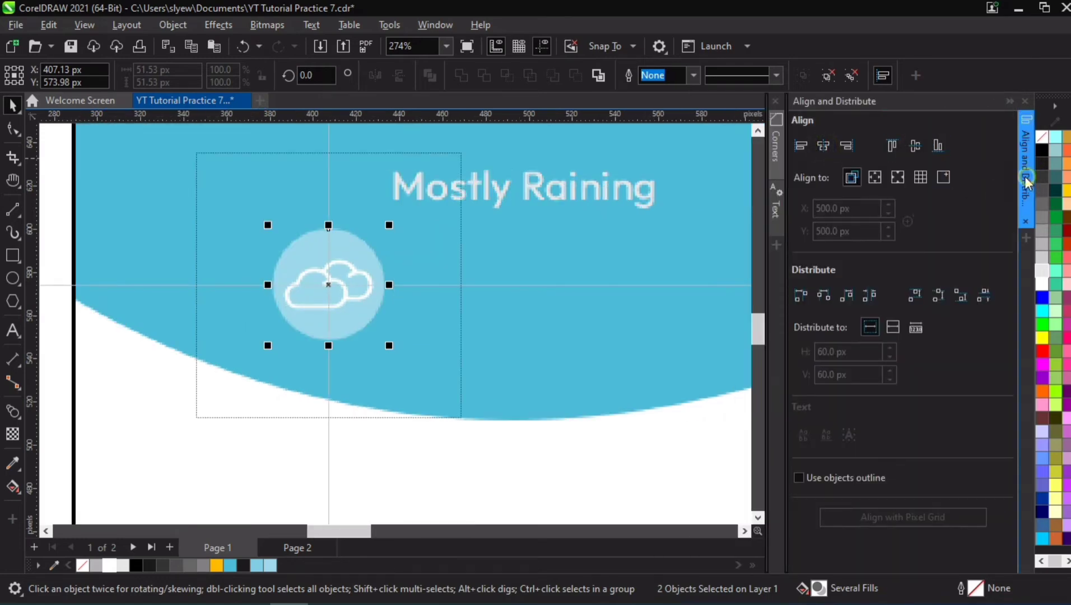
{"action": "left_click", "coordinate": [1029, 179]}
{"action": "left_click", "coordinate": [622, 281]}
{"action": "left_click", "coordinate": [161, 200]}
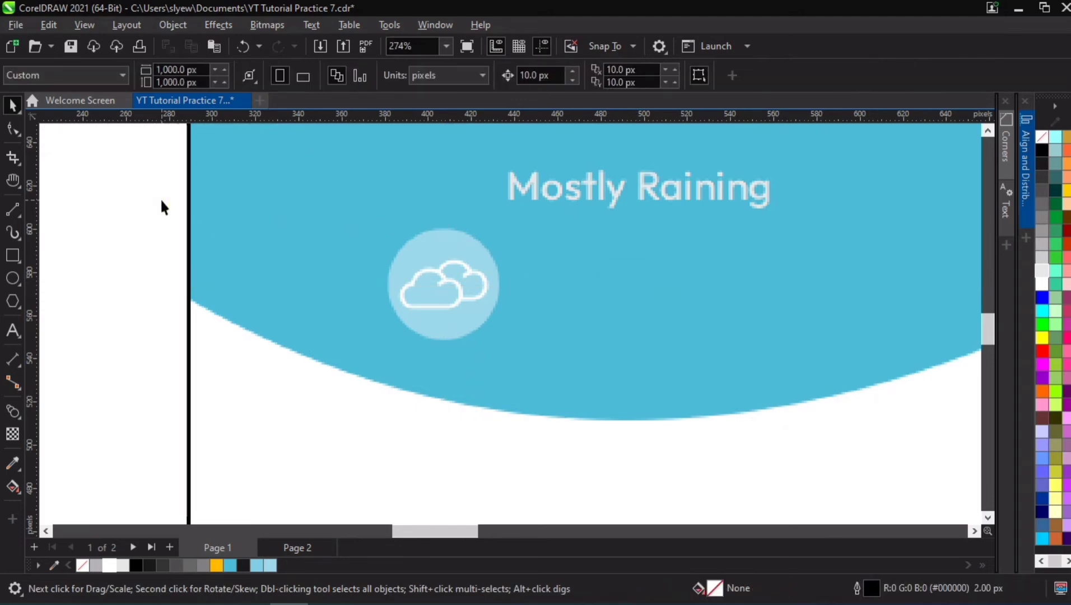
{"action": "mouse_move", "coordinate": [648, 7]}
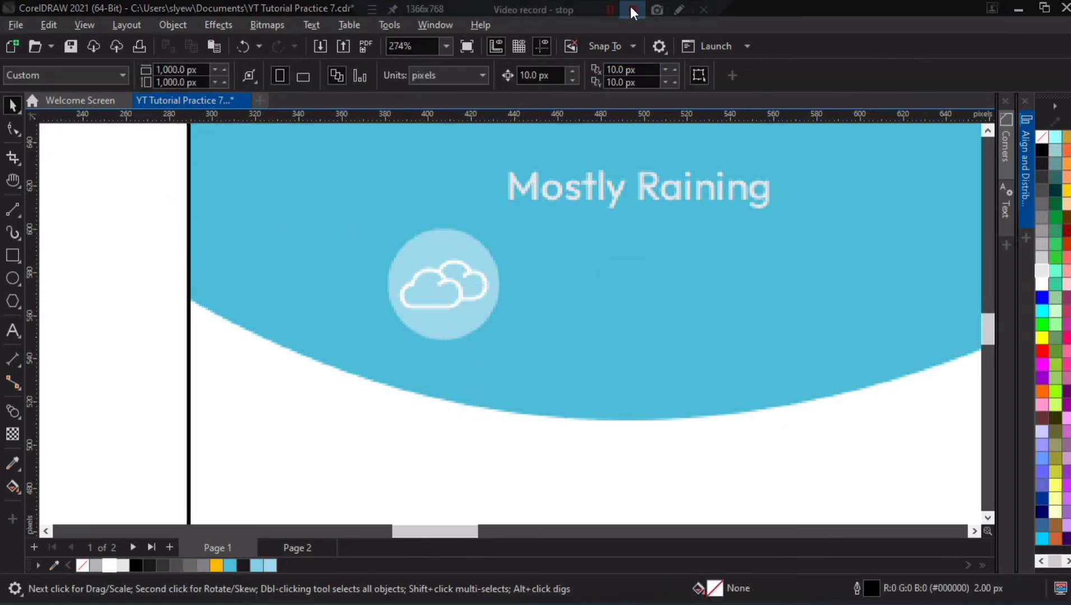
{"action": "left_click", "coordinate": [605, 8]}
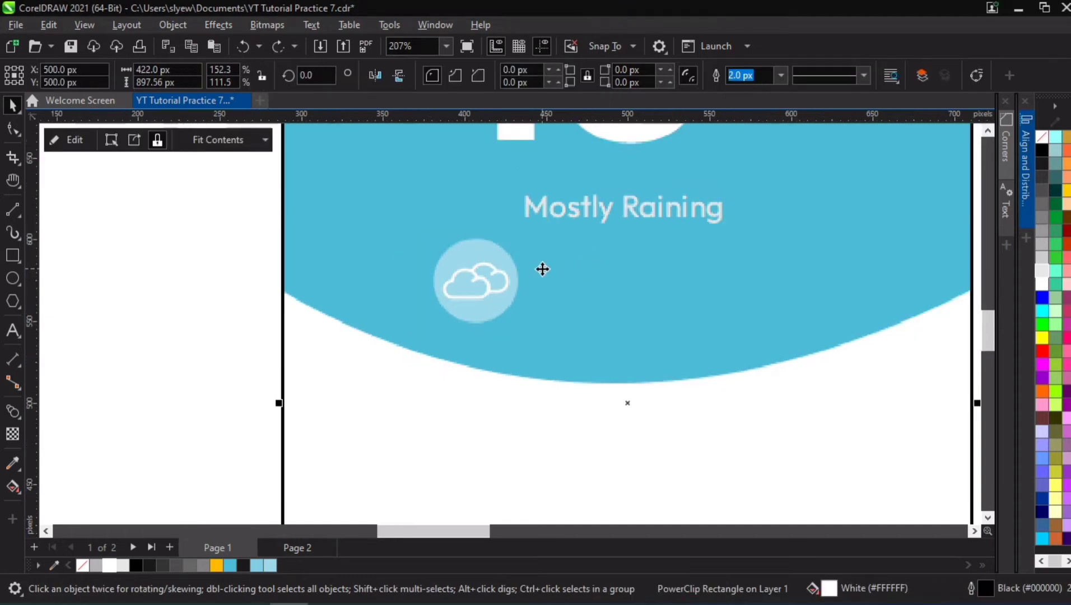
Step: Duplicate the double-cloud badge and place the copy level with it on the right, centred at about X 560.8 px
{"action": "left_click", "coordinate": [490, 274]}
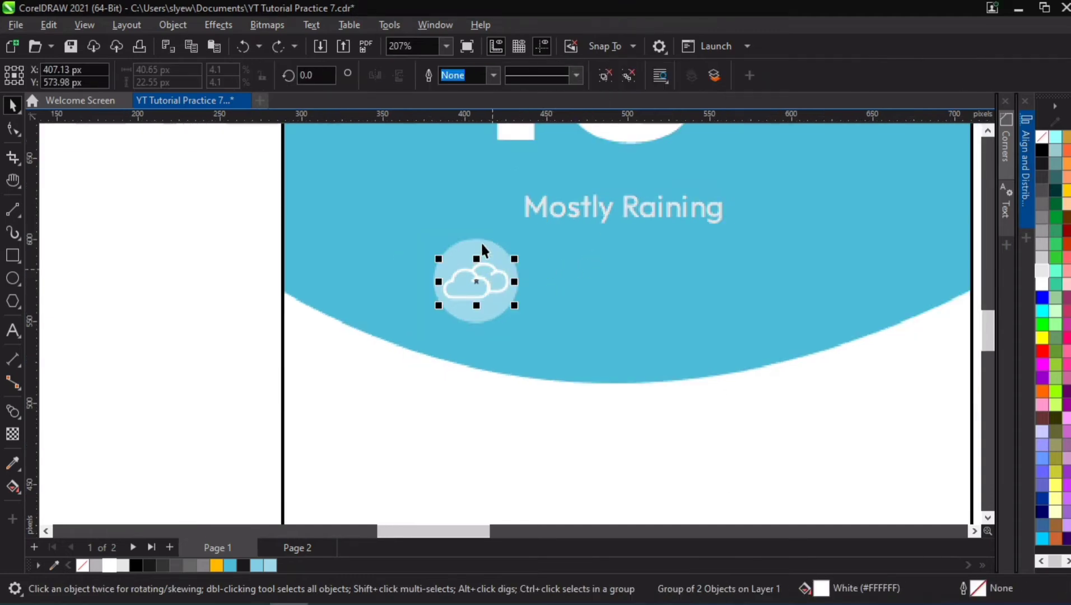
{"action": "key", "text": "ctrl+u"}
{"action": "left_click_drag", "start_coordinate": [488, 278], "coordinate": [730, 281]}
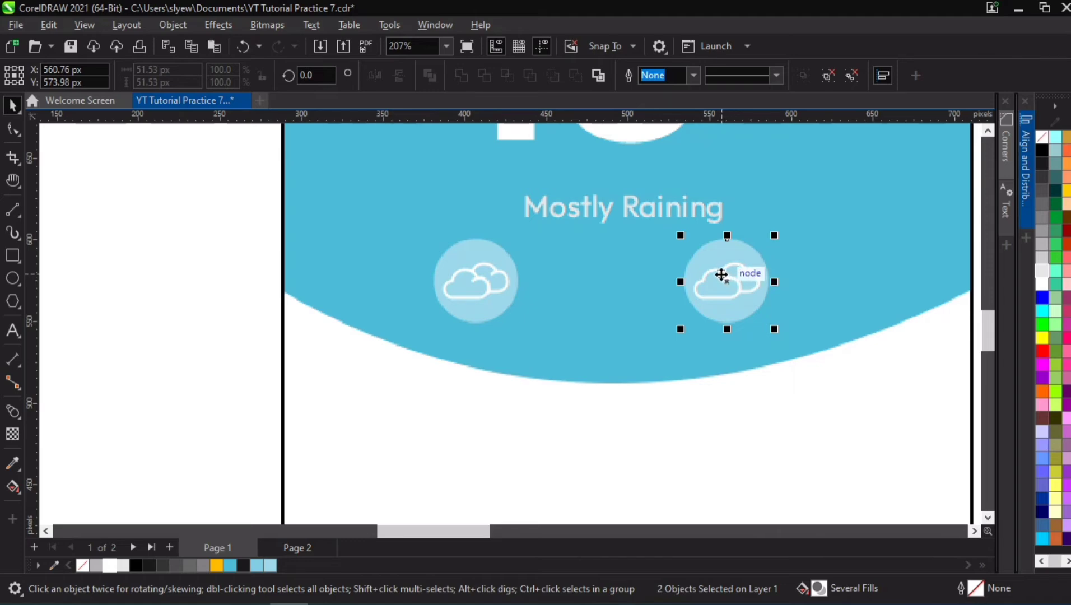
{"action": "scroll", "coordinate": [722, 274], "scroll_direction": "down", "scroll_amount": 1}
{"action": "key", "text": "h"}
{"action": "left_click_drag", "start_coordinate": [770, 246], "coordinate": [712, 250]}
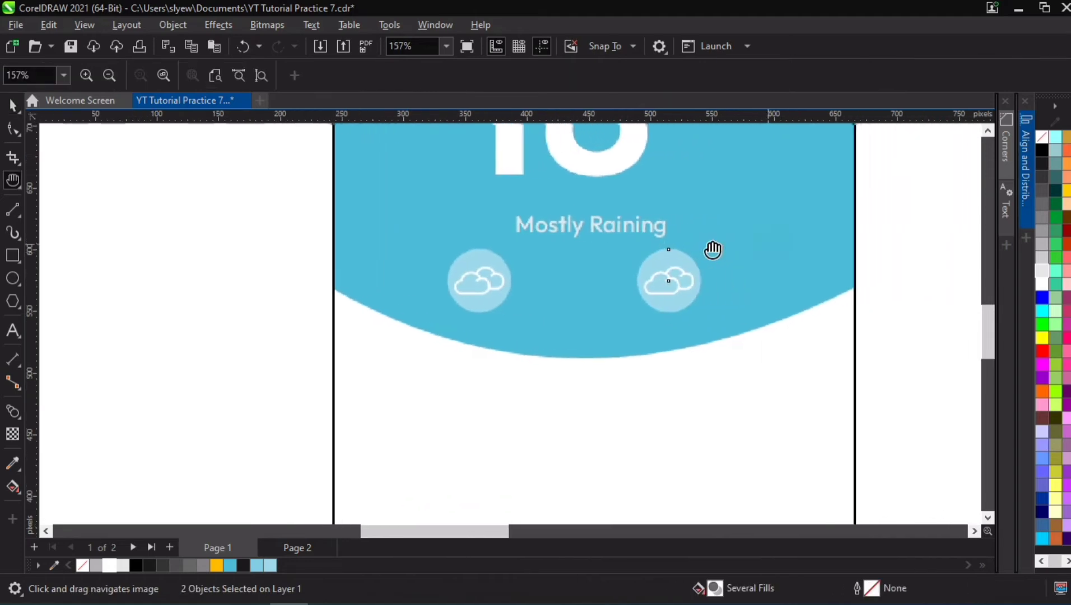
{"action": "scroll", "coordinate": [717, 251], "scroll_direction": "up", "scroll_amount": 1}
{"action": "key", "text": "space"}
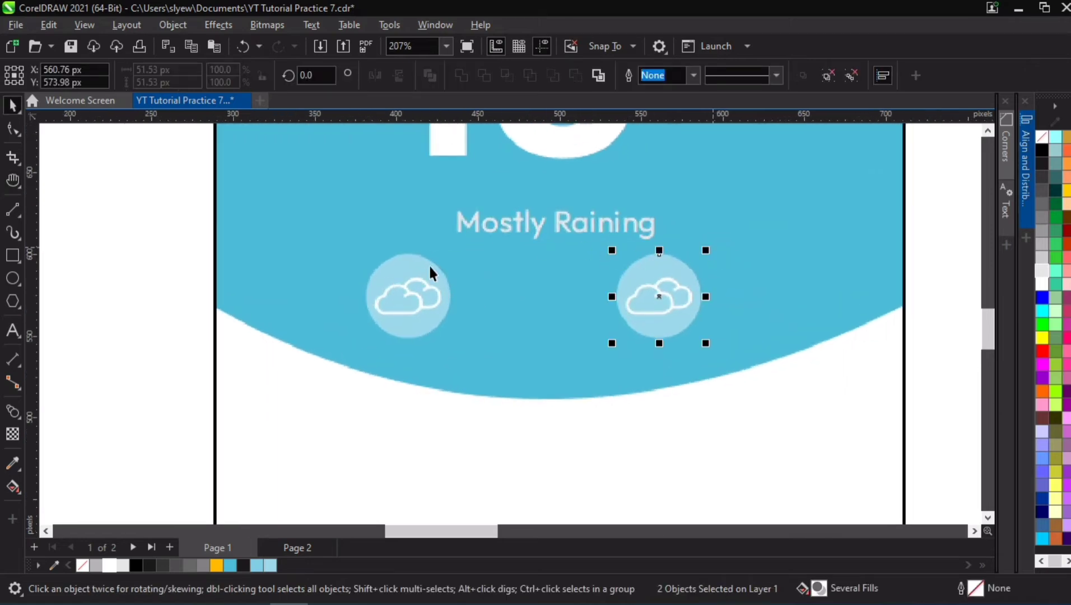
Step: Colour the left badge's double-cloud icon black and its circle white
{"action": "left_click", "coordinate": [411, 289]}
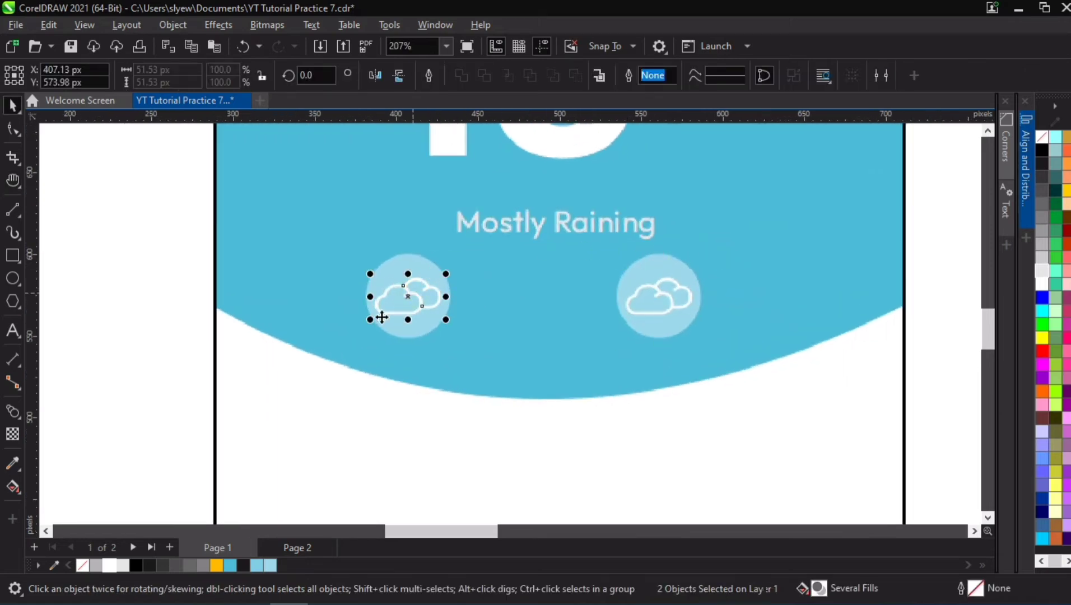
{"action": "left_click", "coordinate": [137, 565]}
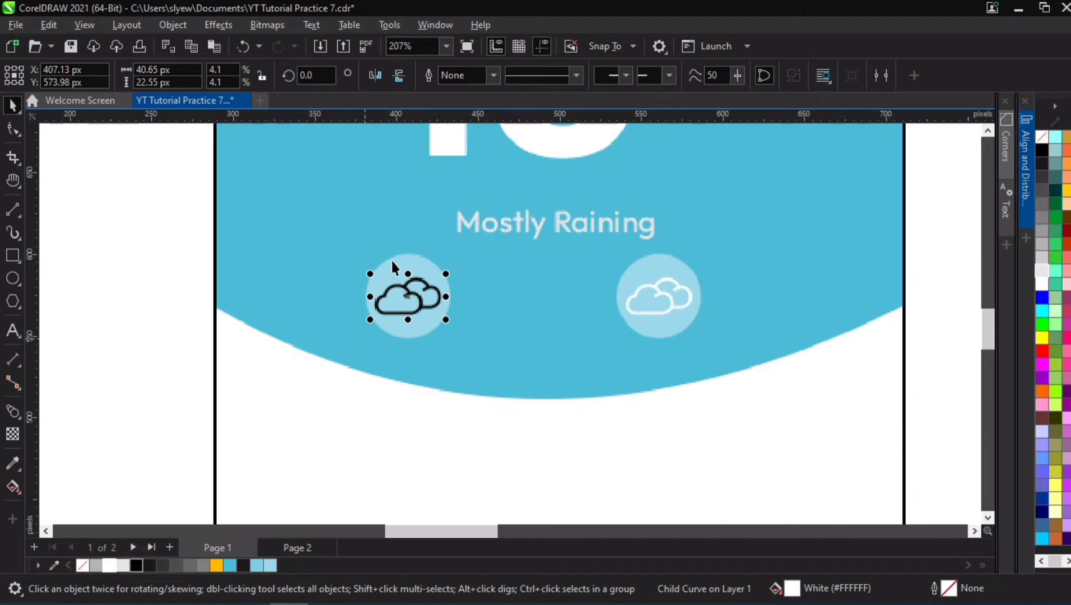
{"action": "key", "text": "Tab"}
{"action": "left_click", "coordinate": [123, 565]}
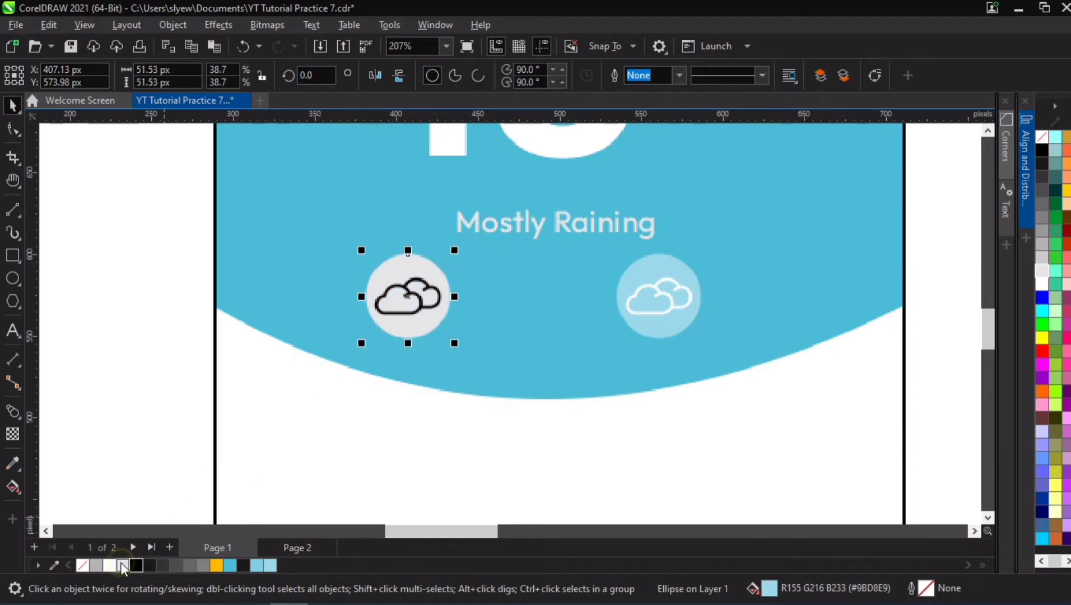
{"action": "left_click", "coordinate": [109, 564]}
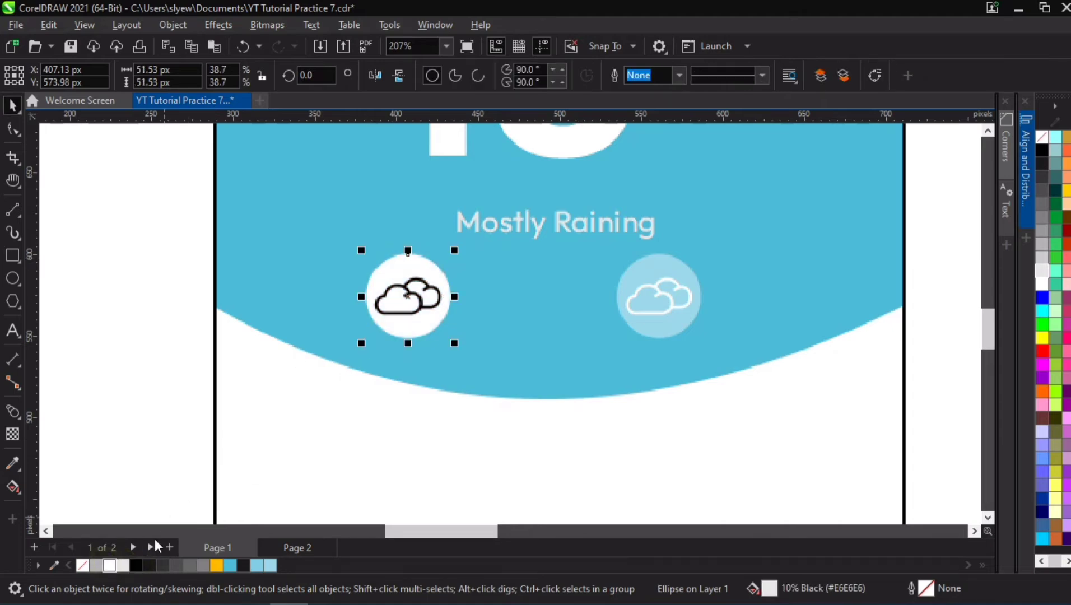
Step: Colour the right badge's double-cloud icon black and fill its circle with white
{"action": "left_click", "coordinate": [677, 295]}
{"action": "key", "text": "Tab"}
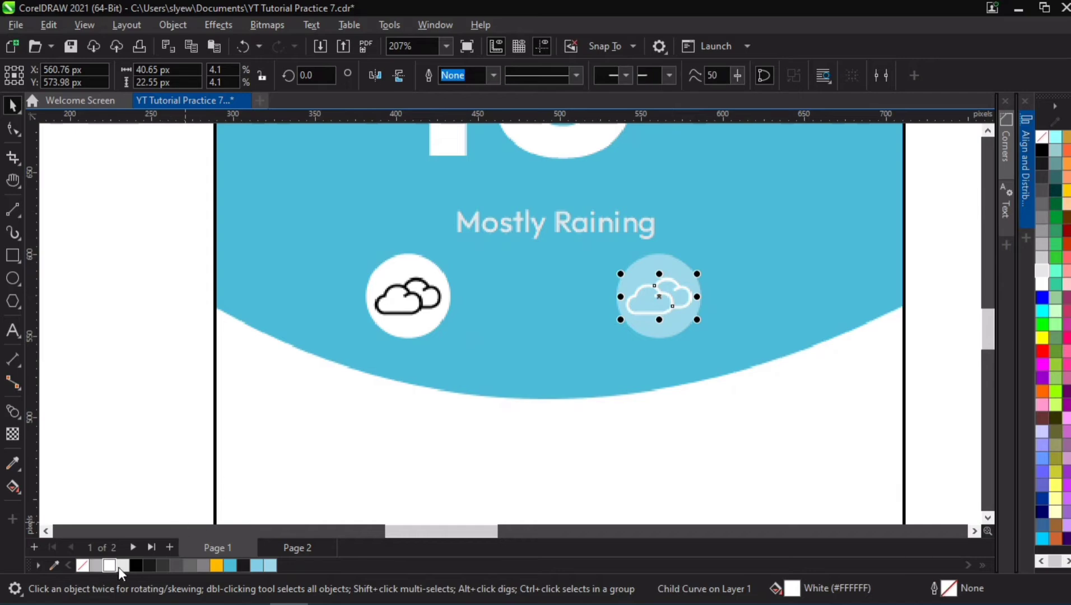
{"action": "left_click", "coordinate": [136, 568]}
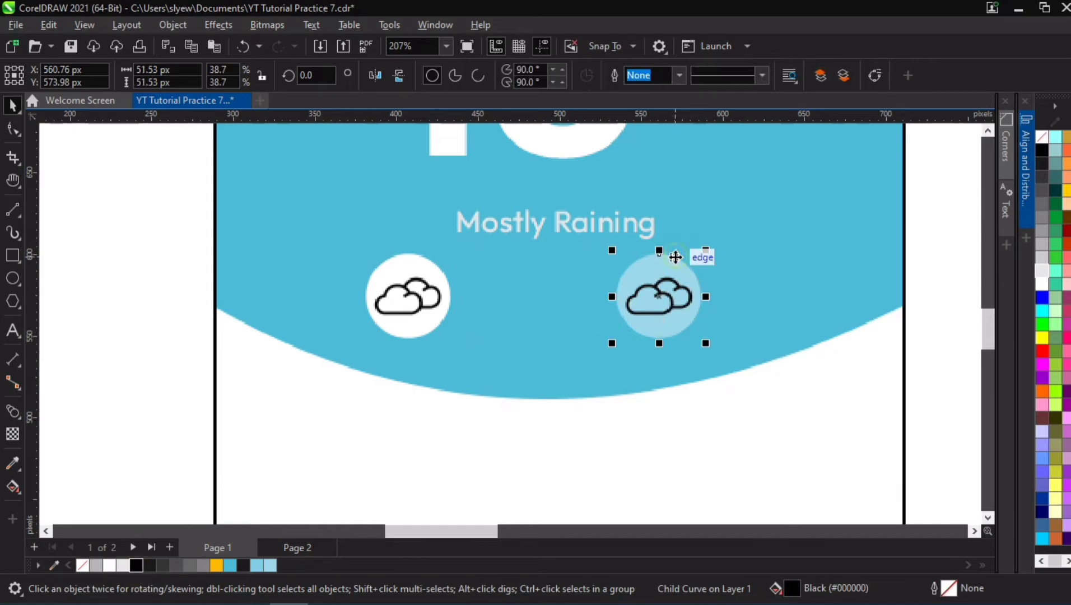
{"action": "left_click", "coordinate": [677, 255]}
{"action": "left_click", "coordinate": [676, 255]}
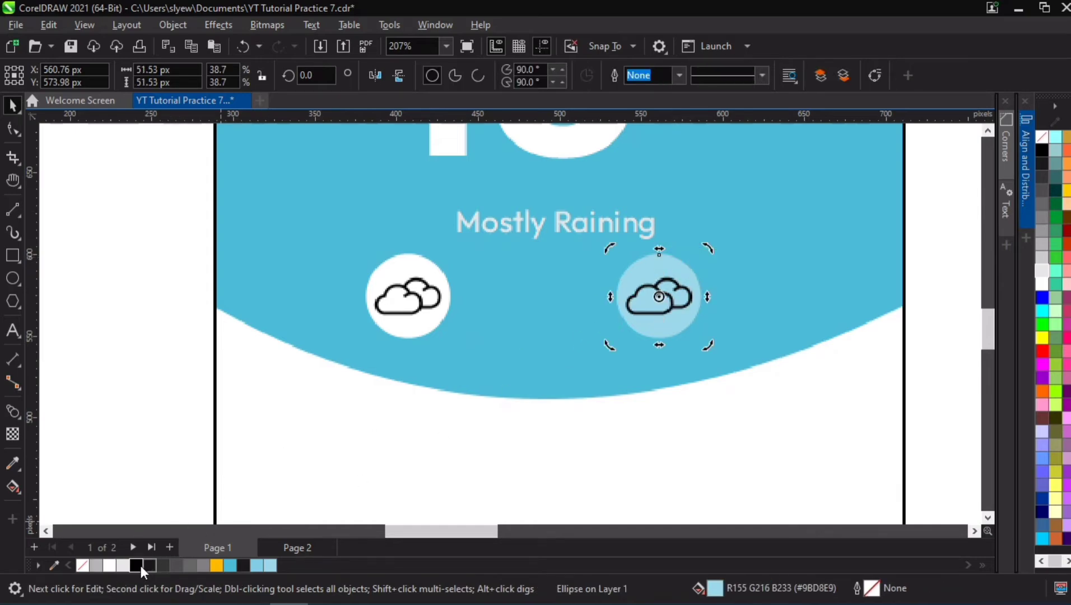
{"action": "left_click", "coordinate": [111, 564]}
{"action": "left_click", "coordinate": [948, 255]}
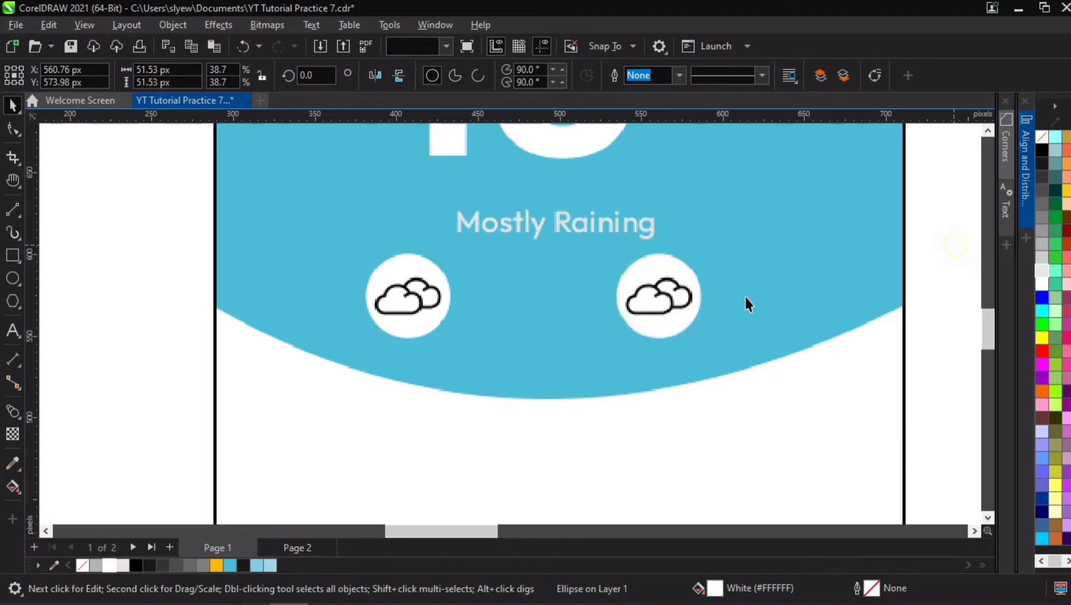
Step: Combine the right badge's cloud shapes into one curve and group it with the white circle
{"action": "left_click", "coordinate": [662, 302]}
{"action": "left_click", "coordinate": [670, 261], "text": "shift"}
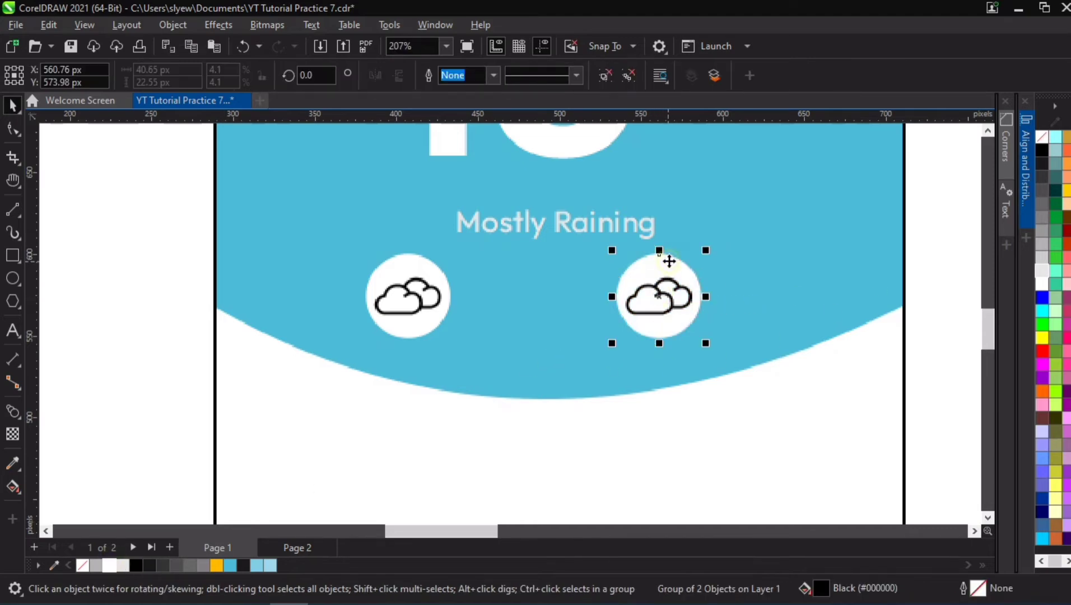
{"action": "left_click_drag", "start_coordinate": [688, 283], "coordinate": [680, 280]}
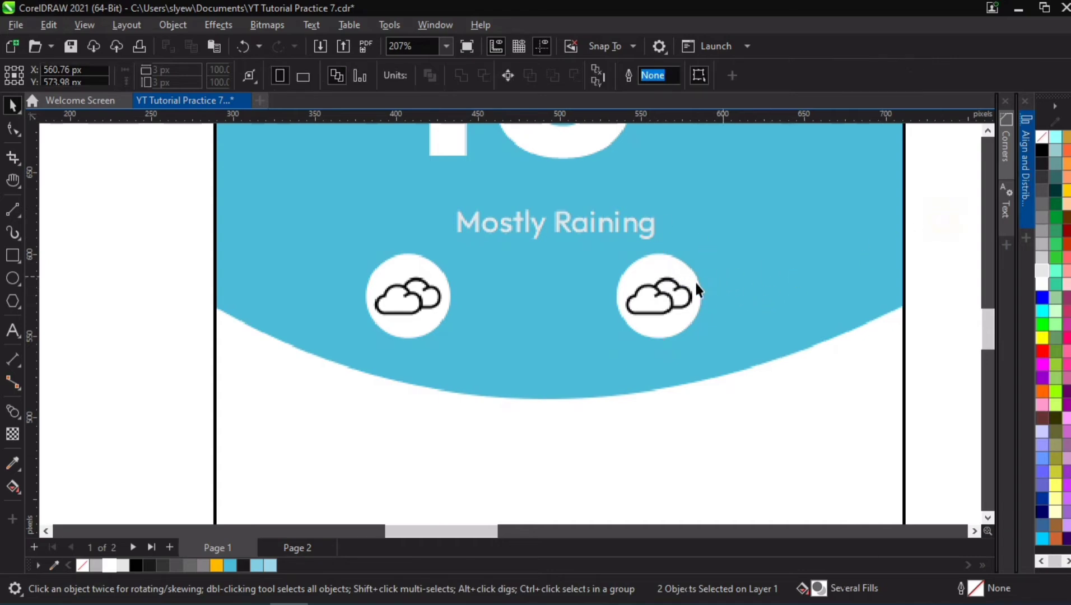
{"action": "left_click", "coordinate": [682, 287]}
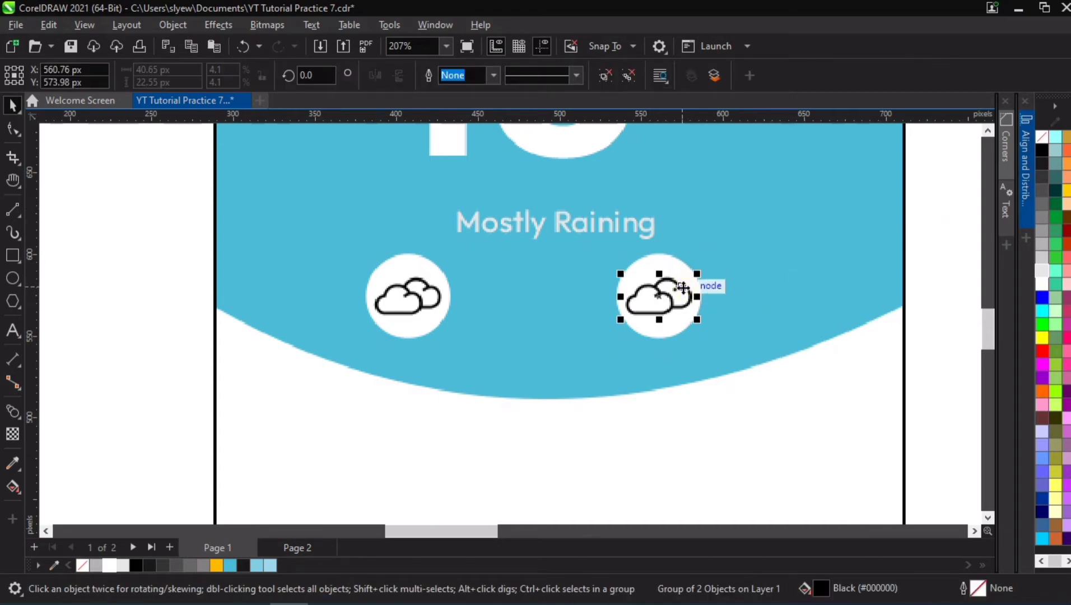
{"action": "left_click", "coordinate": [683, 287], "text": "ctrl"}
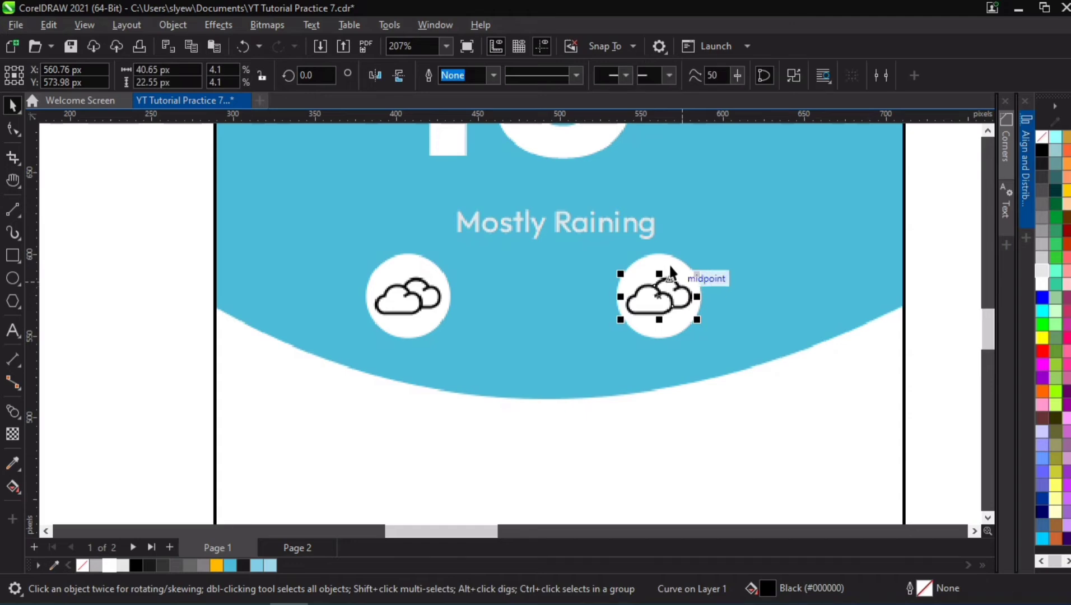
{"action": "left_click", "coordinate": [670, 266], "text": "shift"}
{"action": "key", "text": "ctrl+g"}
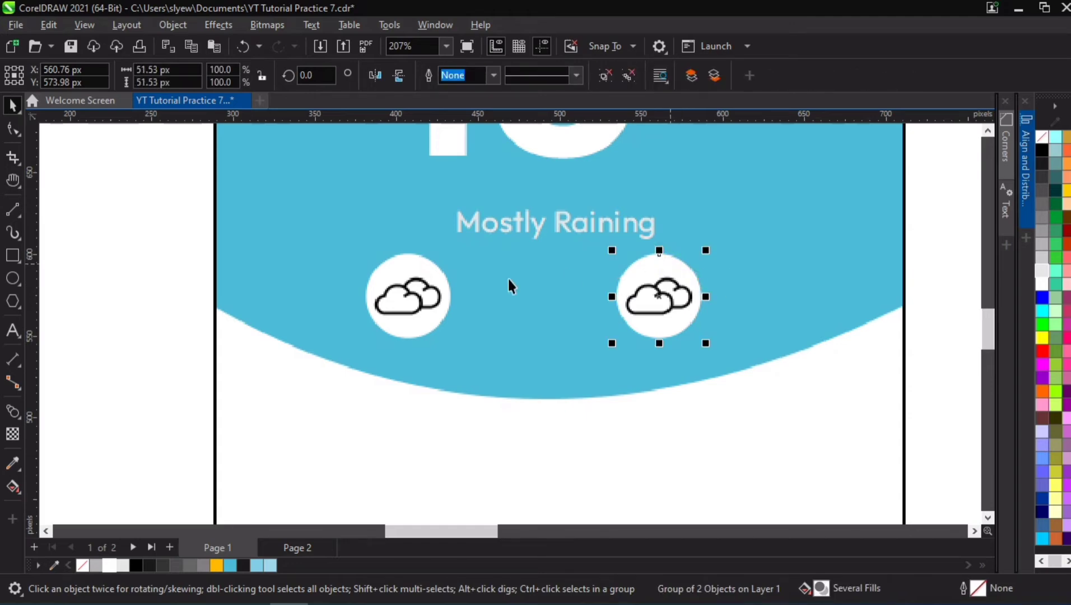
Step: Combine the left badge's cloud shapes into a single curve and group it with its white circle
{"action": "left_click", "coordinate": [433, 289]}
{"action": "left_click", "coordinate": [430, 289], "text": "ctrl"}
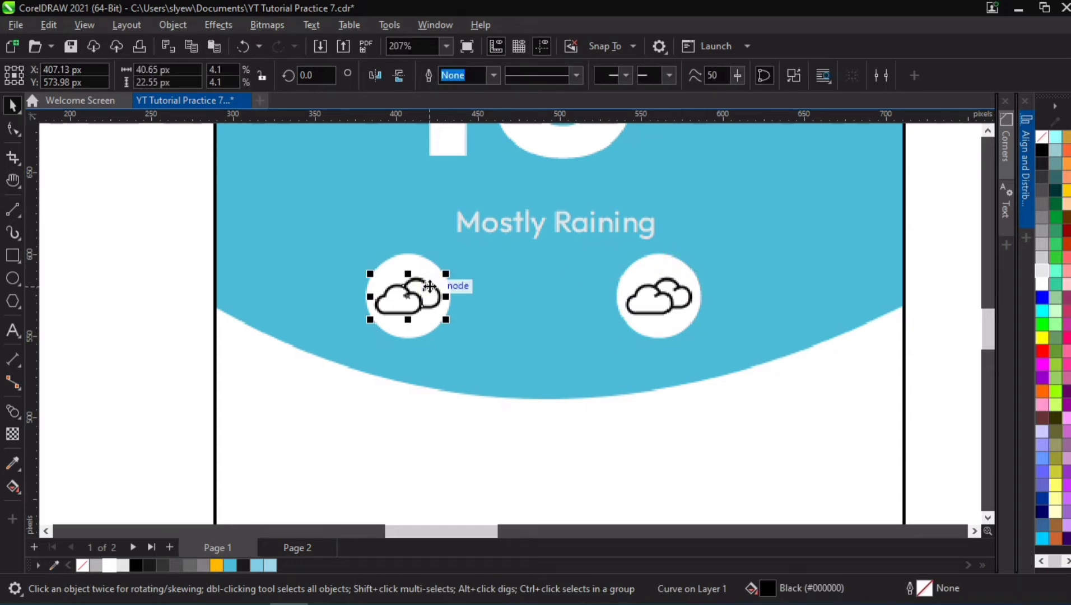
{"action": "left_click", "coordinate": [426, 267], "text": "shift"}
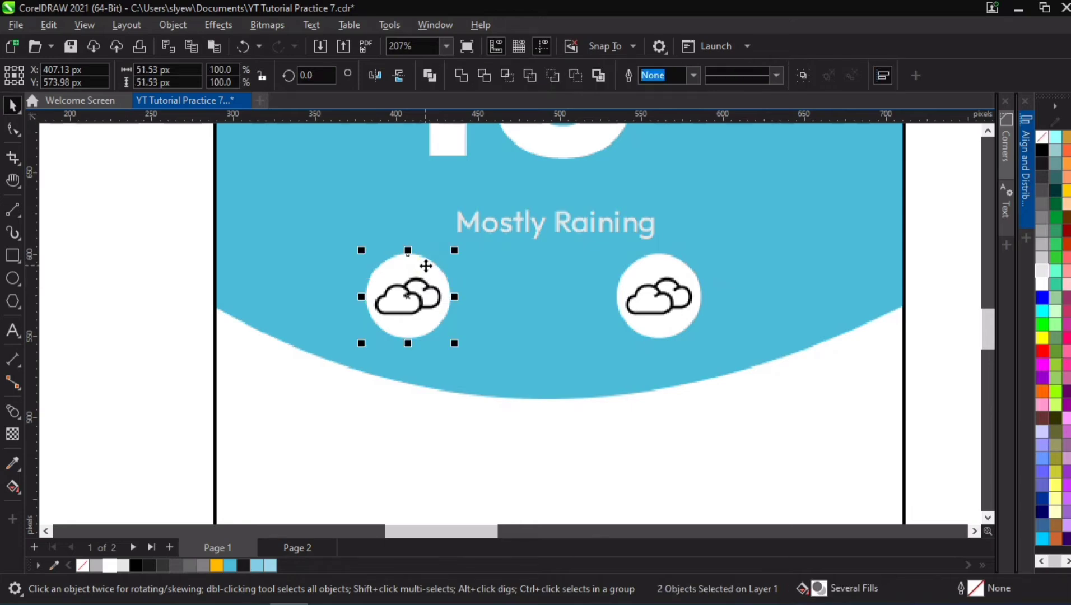
{"action": "key", "text": "ctrl+g"}
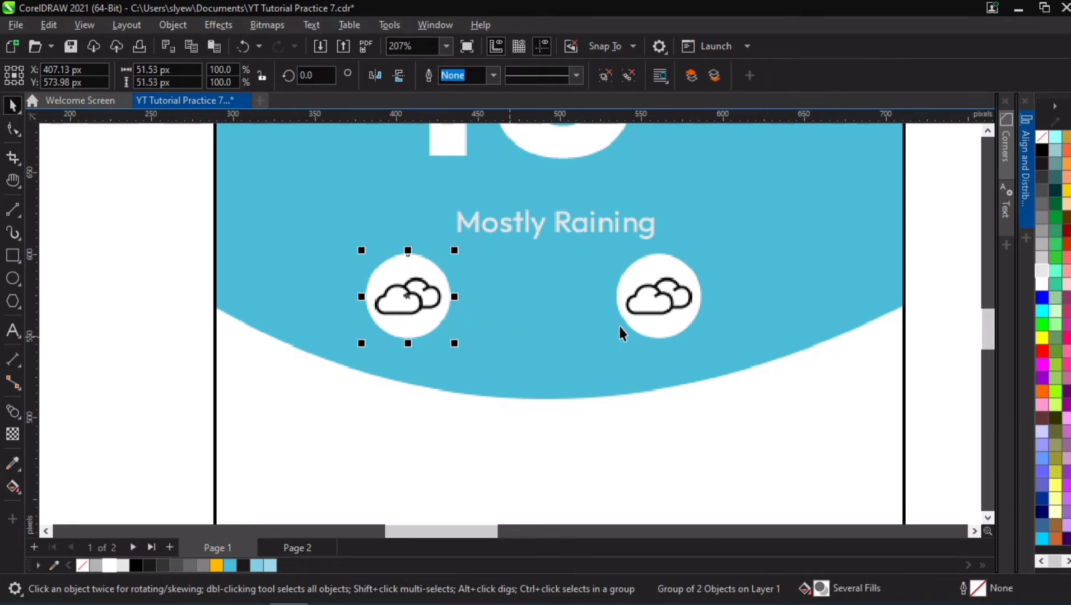
Step: Move the "Mostly Raining" text up closer to the temperature and centre it horizontally on the phone screen rectangle
{"action": "scroll", "coordinate": [662, 301], "scroll_direction": "down", "scroll_amount": 4}
{"action": "left_click", "coordinate": [629, 267]}
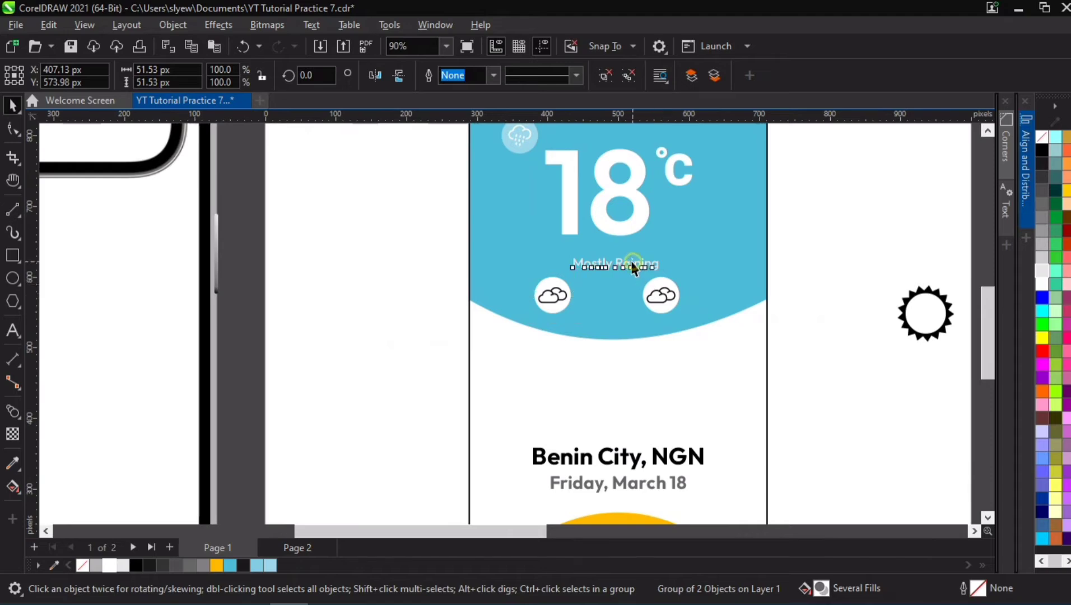
{"action": "left_click_drag", "start_coordinate": [629, 267], "coordinate": [627, 252]}
{"action": "left_click", "coordinate": [670, 242], "text": "shift"}
{"action": "left_click", "coordinate": [1025, 146]}
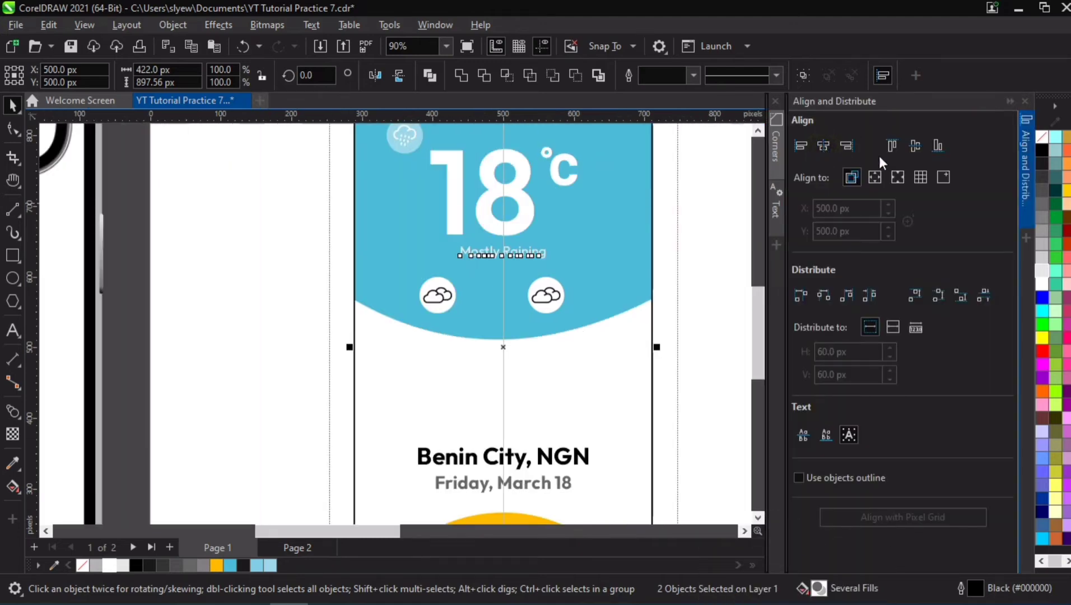
{"action": "left_click", "coordinate": [1025, 165]}
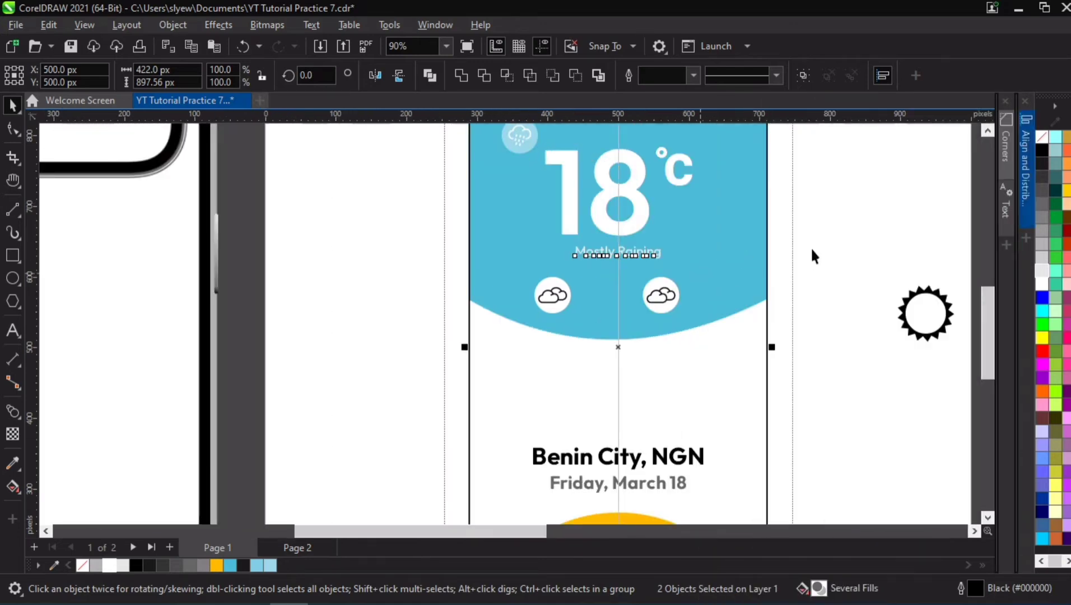
{"action": "key", "text": "h"}
{"action": "scroll", "coordinate": [555, 274], "scroll_direction": "up", "scroll_amount": 2}
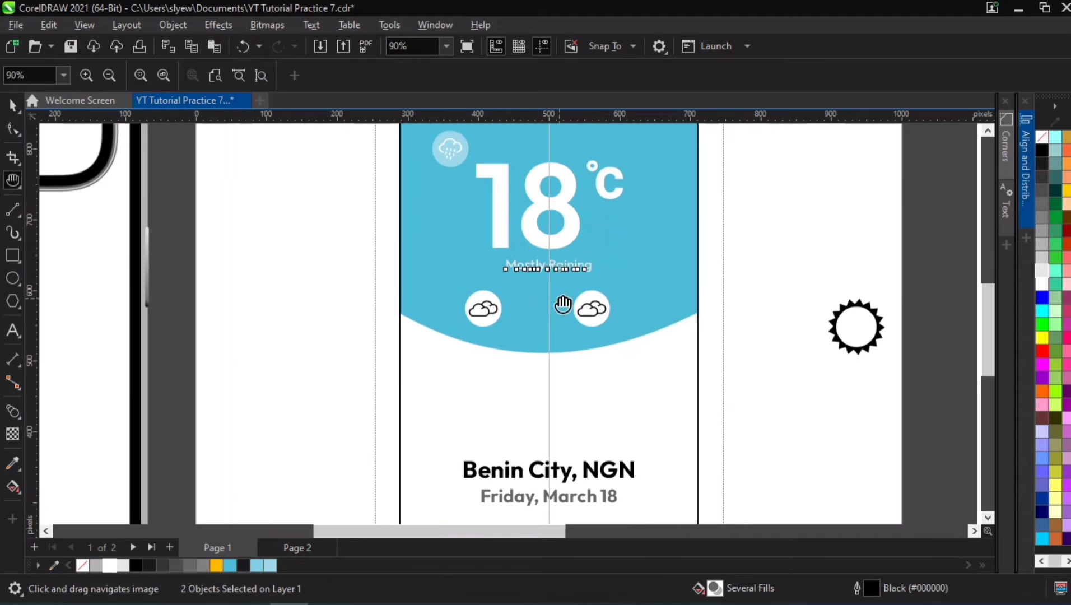
{"action": "key", "text": "space"}
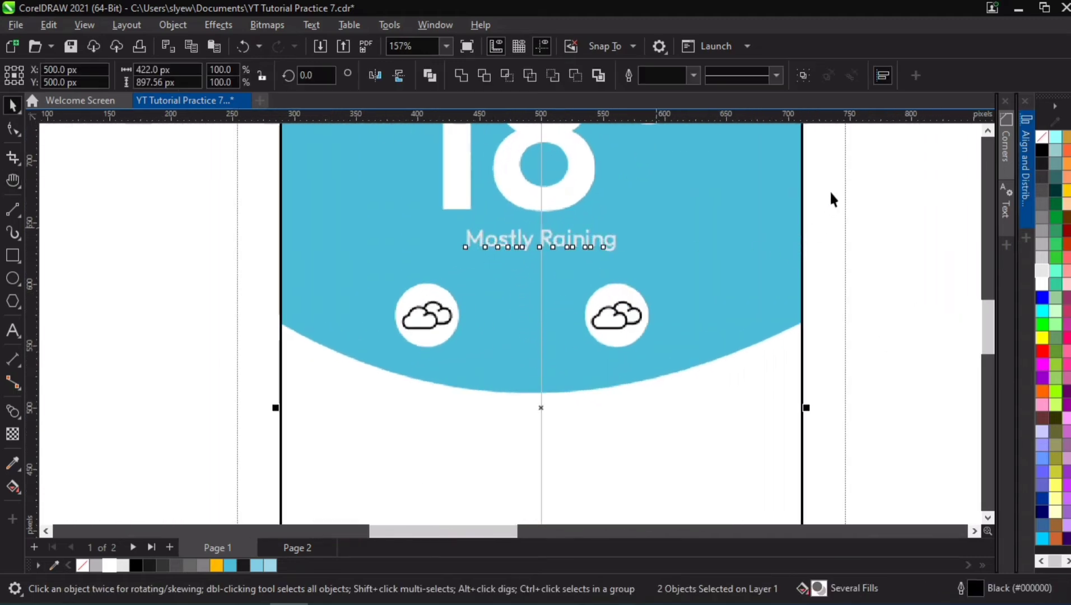
Step: Place a copy of the "Mostly Raining" text between the two cloud badges and move the left badge outward to make room
{"action": "left_click", "coordinate": [552, 238]}
{"action": "left_click_drag", "start_coordinate": [552, 238], "coordinate": [478, 318]}
{"action": "left_click", "coordinate": [437, 310], "text": "shift"}
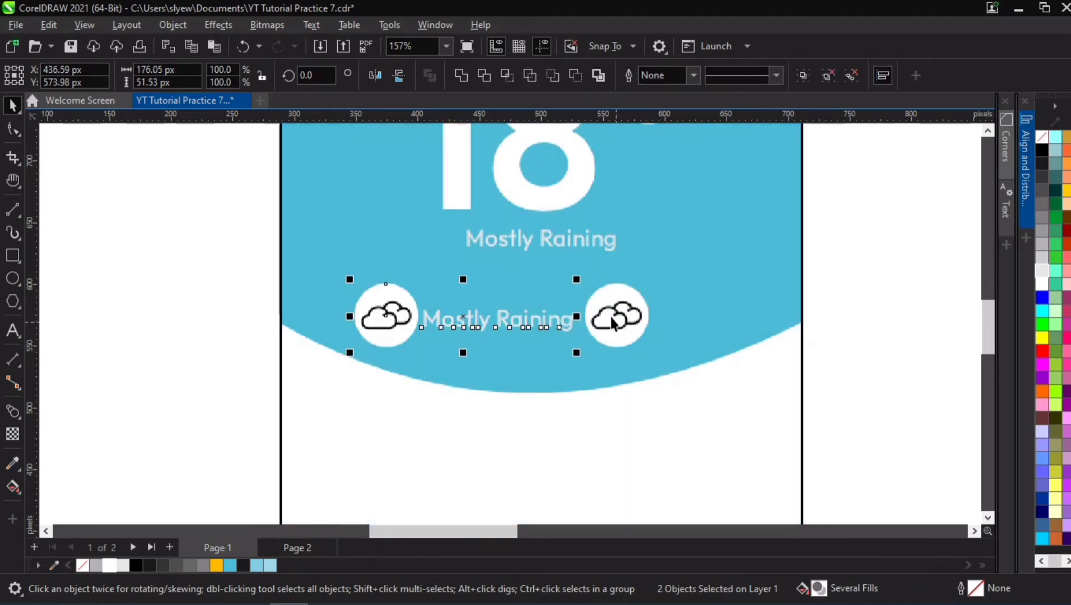
Step: Replace the copied text beside the left badge with "09:30"
{"action": "left_click", "coordinate": [472, 324]}
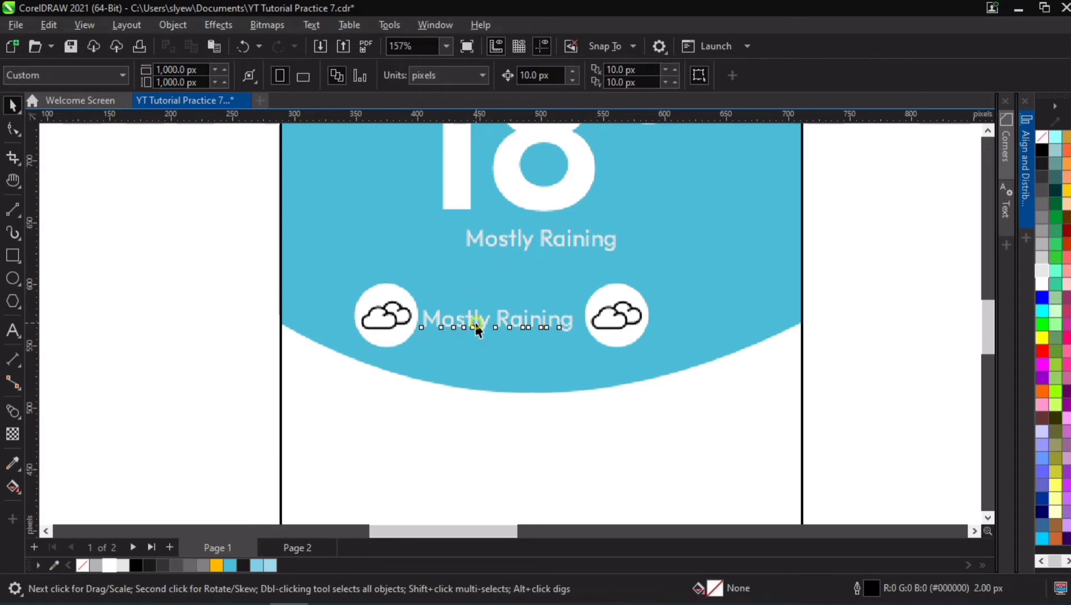
{"action": "double_click", "coordinate": [478, 325]}
{"action": "key", "text": "ctrl+a"}
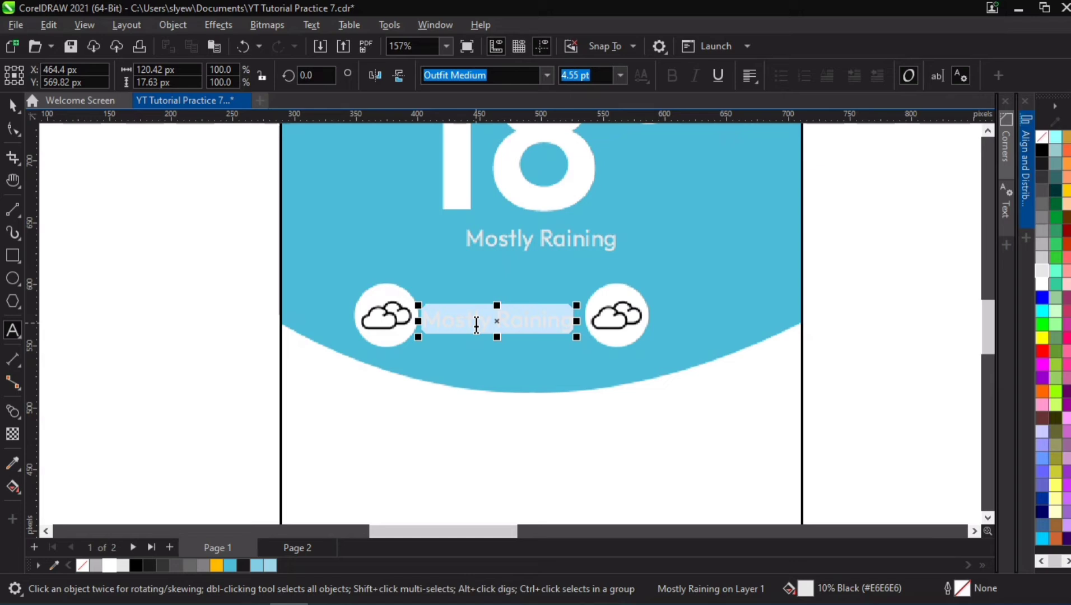
{"action": "type", "text": "9:"}
{"action": "key", "text": "Escape"}
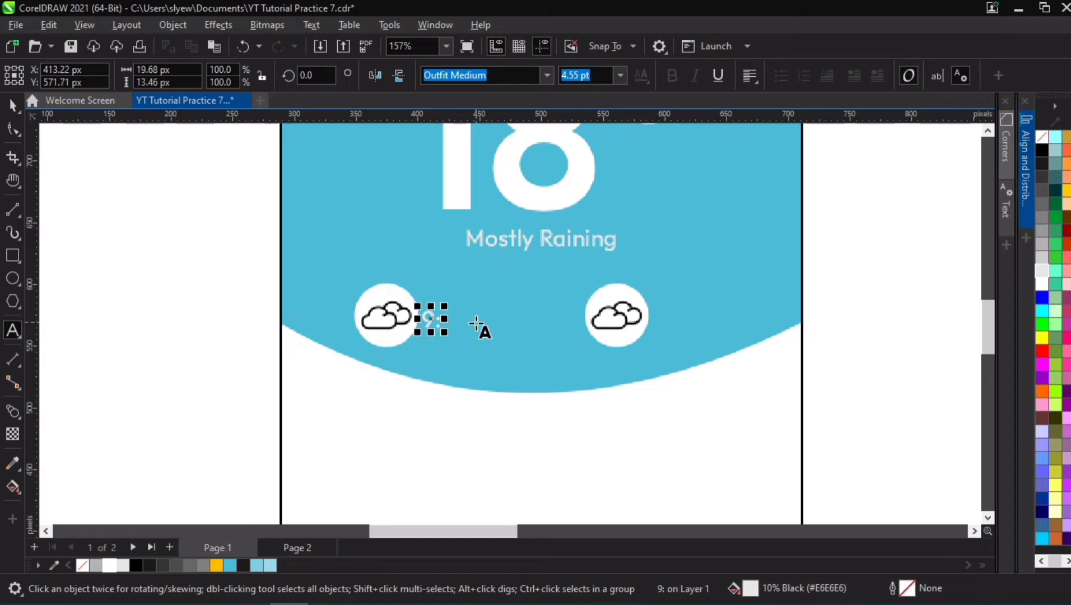
{"action": "key", "text": "F8"}
{"action": "type", "text": "0"}
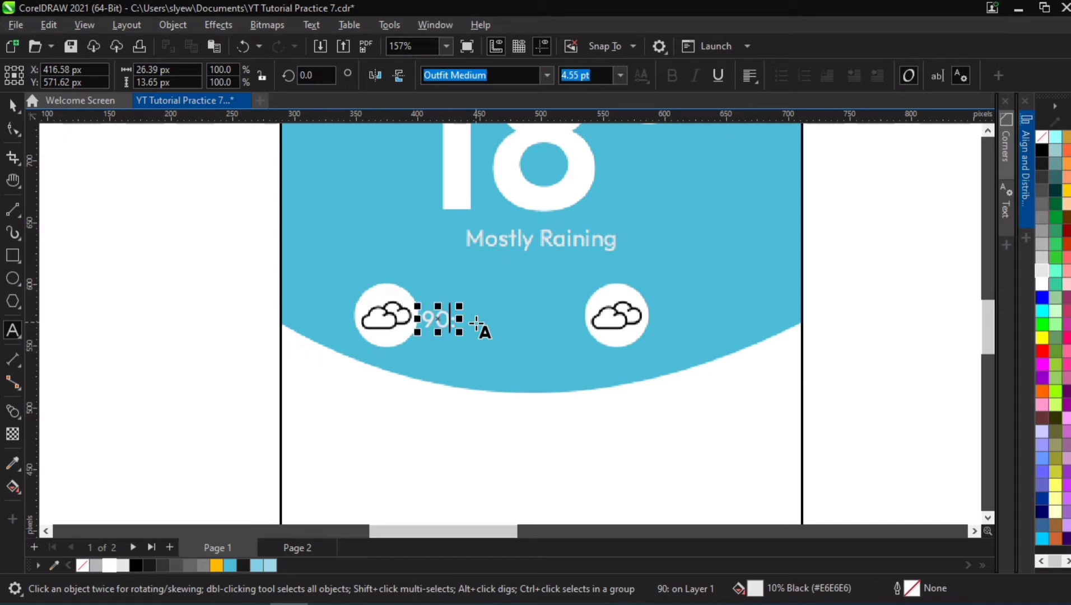
{"action": "key", "text": "BackSpace"}
{"action": "key", "text": "BackSpace"}
{"action": "type", "text": "0"}
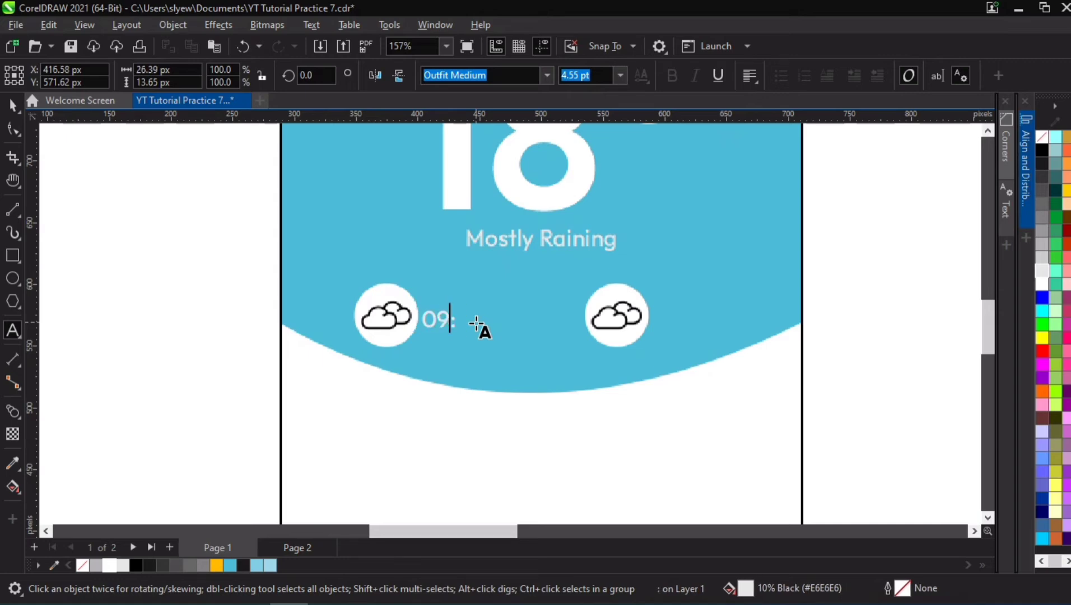
{"action": "key", "text": "Right"}
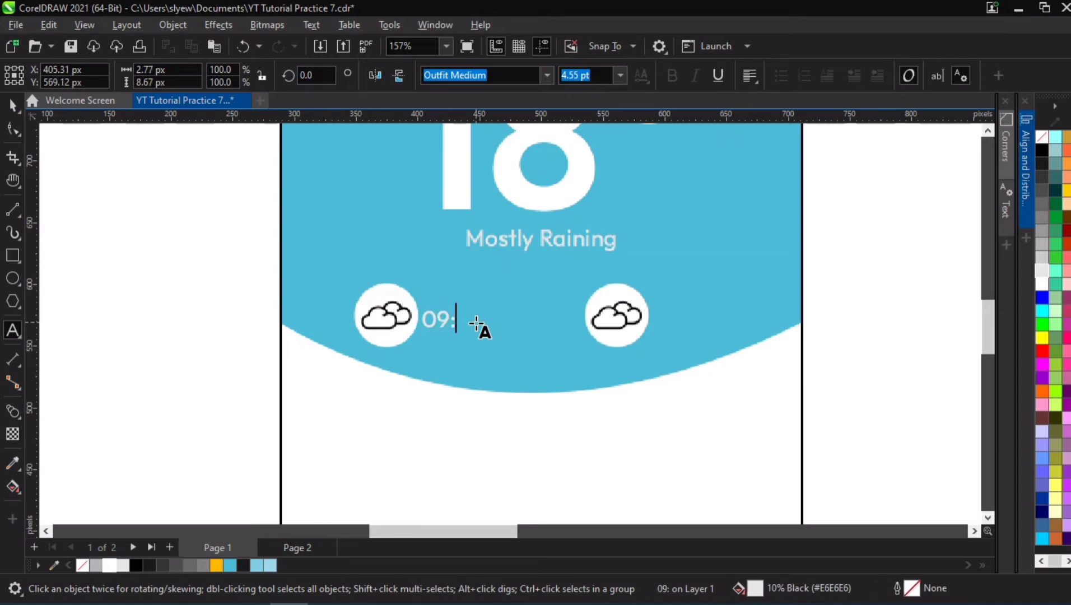
{"action": "type", "text": "30"}
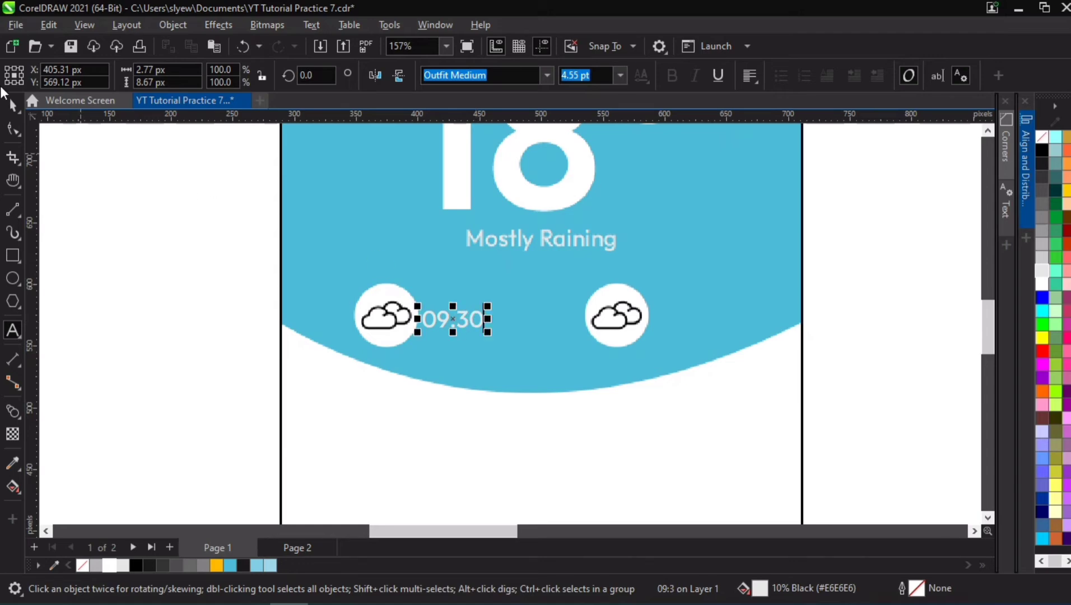
{"action": "left_click", "coordinate": [12, 104]}
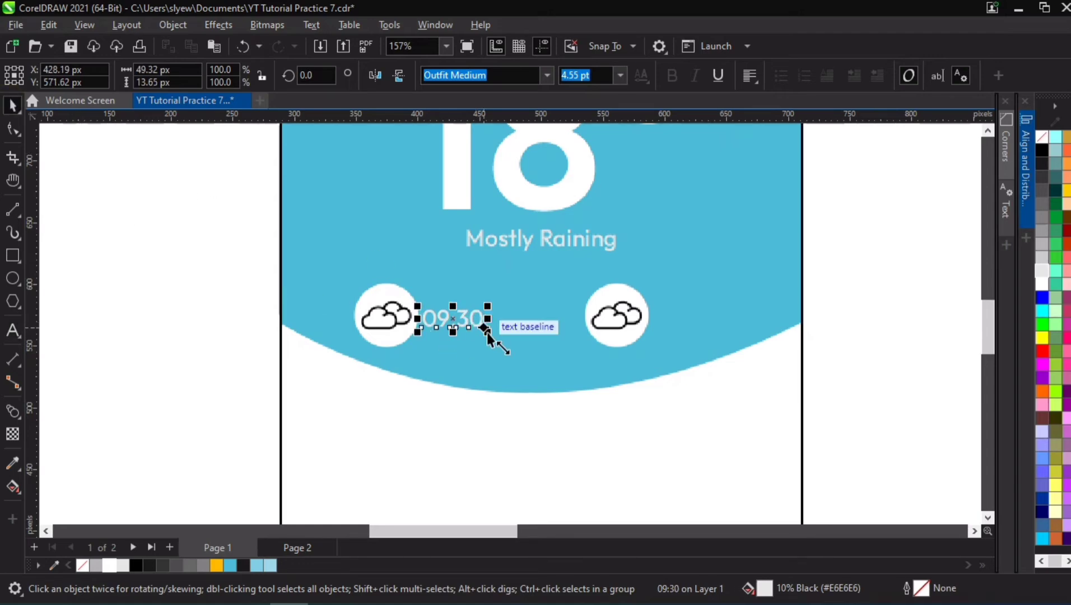
Step: Enlarge the "09:30" text to about 6.6 pt, leave a gap beside the left badge and align their vertical centres
{"action": "mouse_move", "coordinate": [488, 332]}
{"action": "left_mouse_down"}
{"action": "mouse_move", "coordinate": [503, 344]}
{"action": "mouse_move", "coordinate": [461, 318]}
{"action": "mouse_move", "coordinate": [484, 323]}
{"action": "left_mouse_up"}
{"action": "left_click", "coordinate": [405, 316], "text": "shift"}
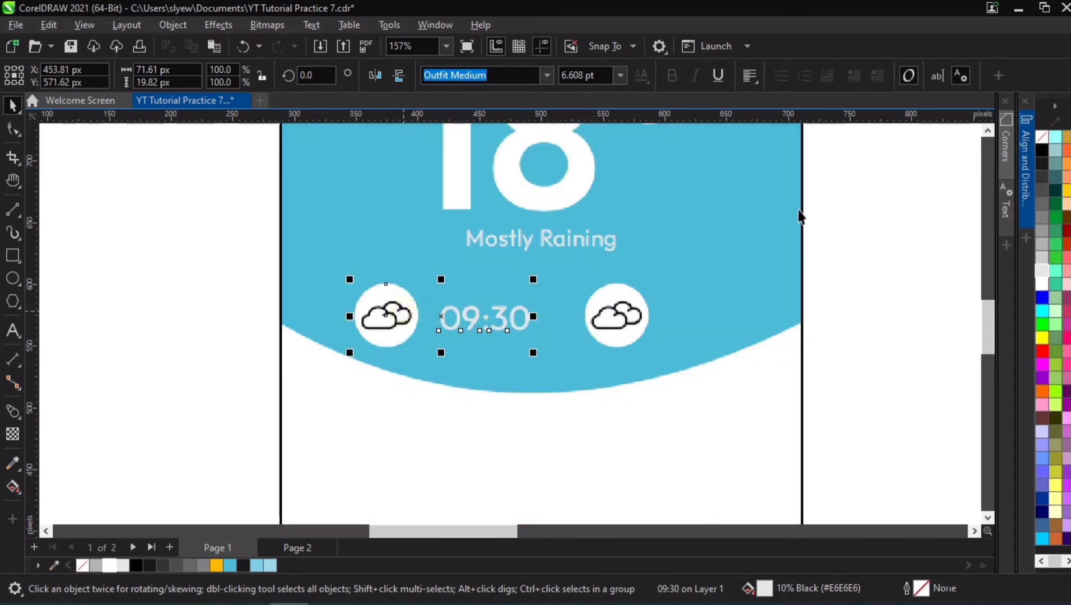
{"action": "left_click", "coordinate": [1021, 190]}
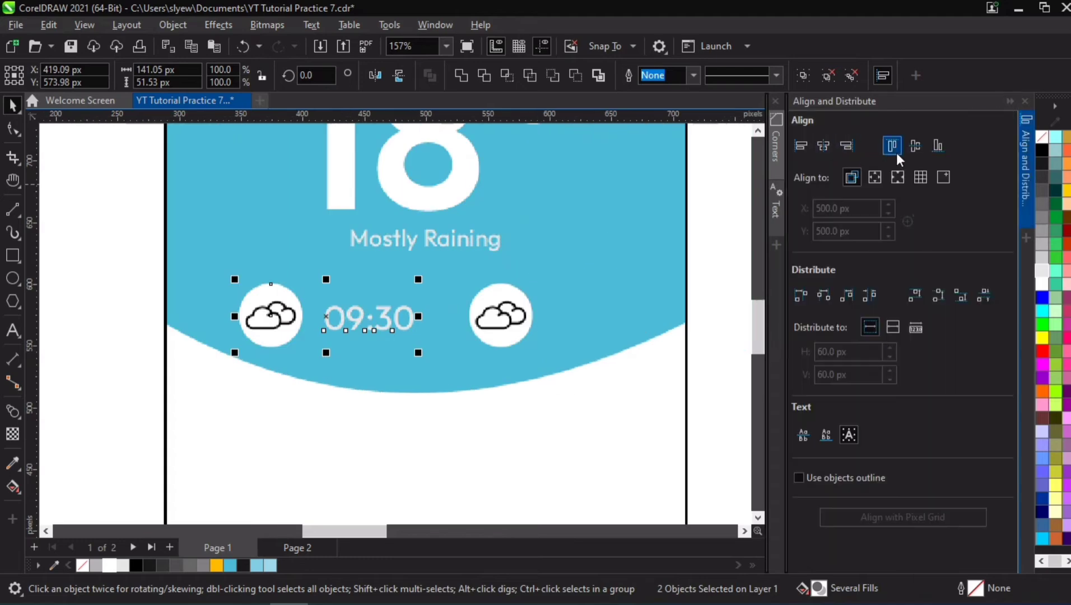
{"action": "left_click", "coordinate": [913, 146]}
{"action": "left_click", "coordinate": [707, 238]}
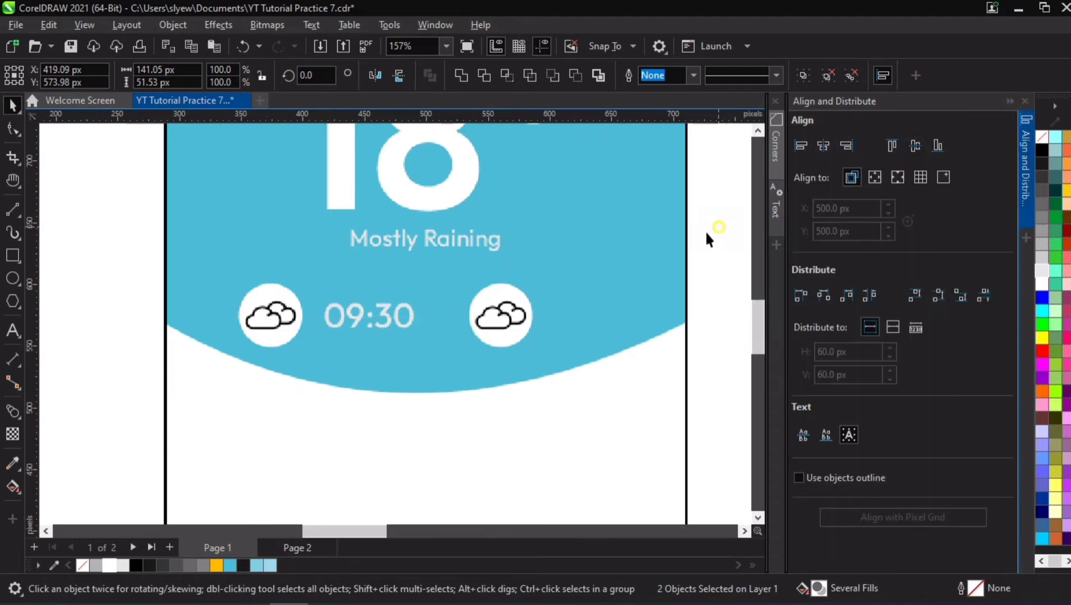
Step: Duplicate the "09:30" text to the right of the right badge and change the copy to "12:30"
{"action": "left_click", "coordinate": [373, 318]}
{"action": "left_click_drag", "start_coordinate": [367, 317], "coordinate": [593, 312]}
{"action": "right_click", "coordinate": [592, 309]}
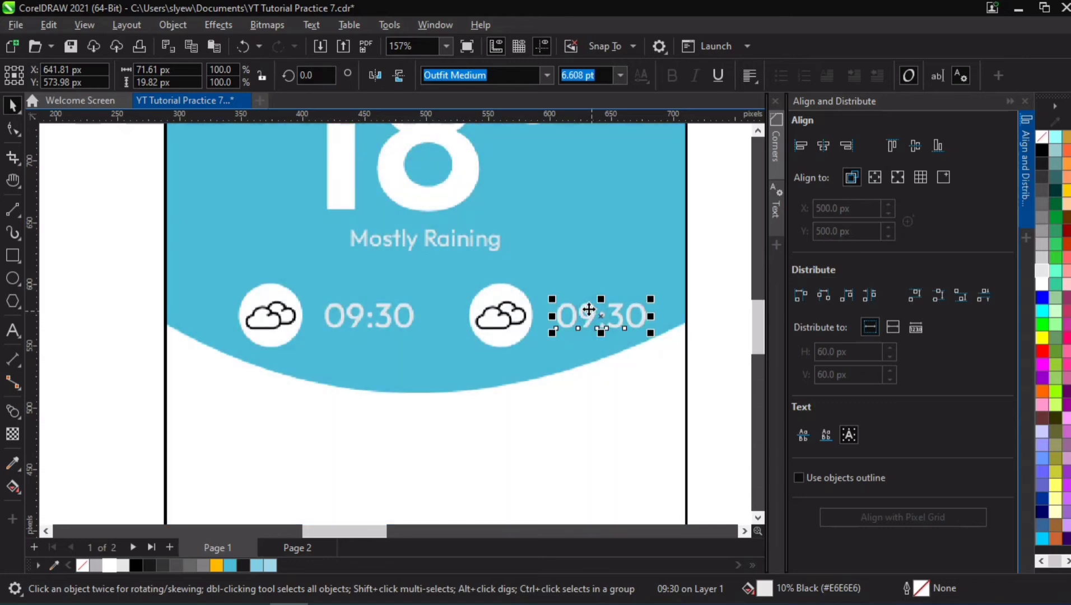
{"action": "double_click", "coordinate": [589, 311]}
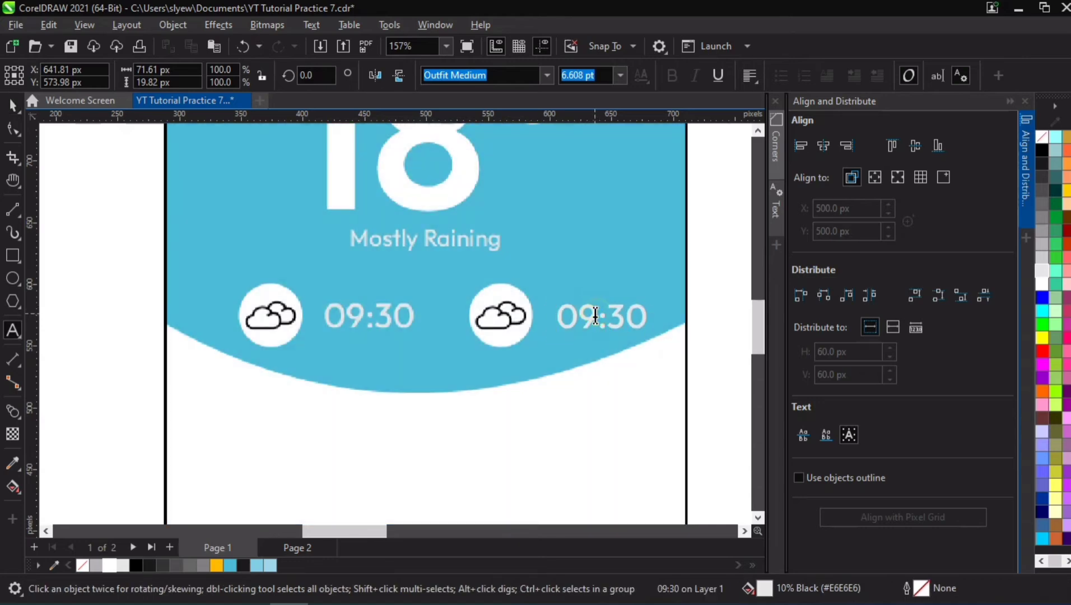
{"action": "left_click_drag", "start_coordinate": [597, 316], "coordinate": [637, 319]}
{"action": "type", "text": "12"}
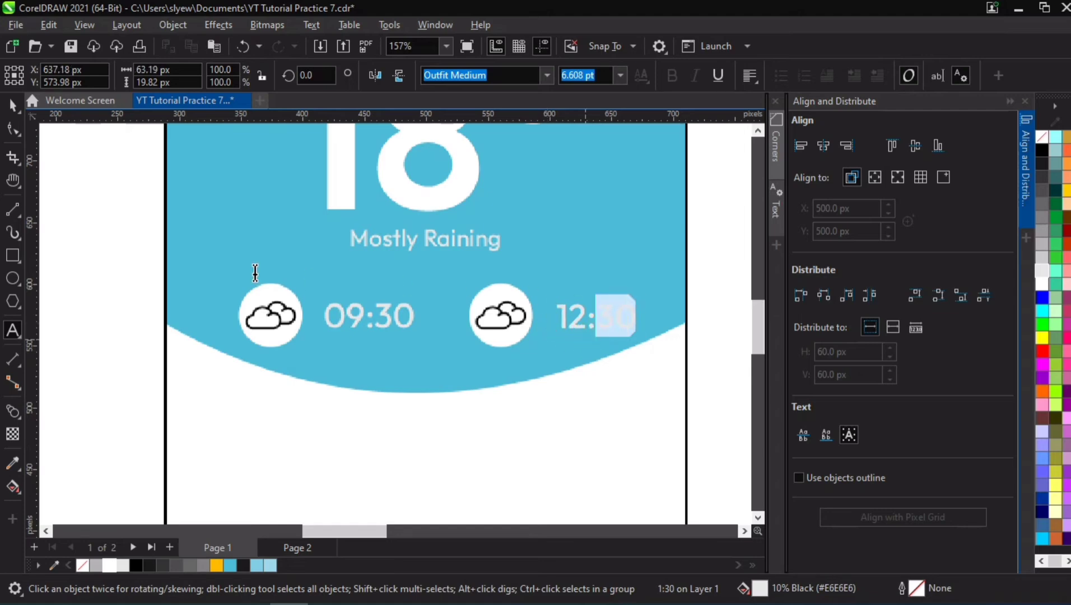
{"action": "left_click", "coordinate": [13, 103]}
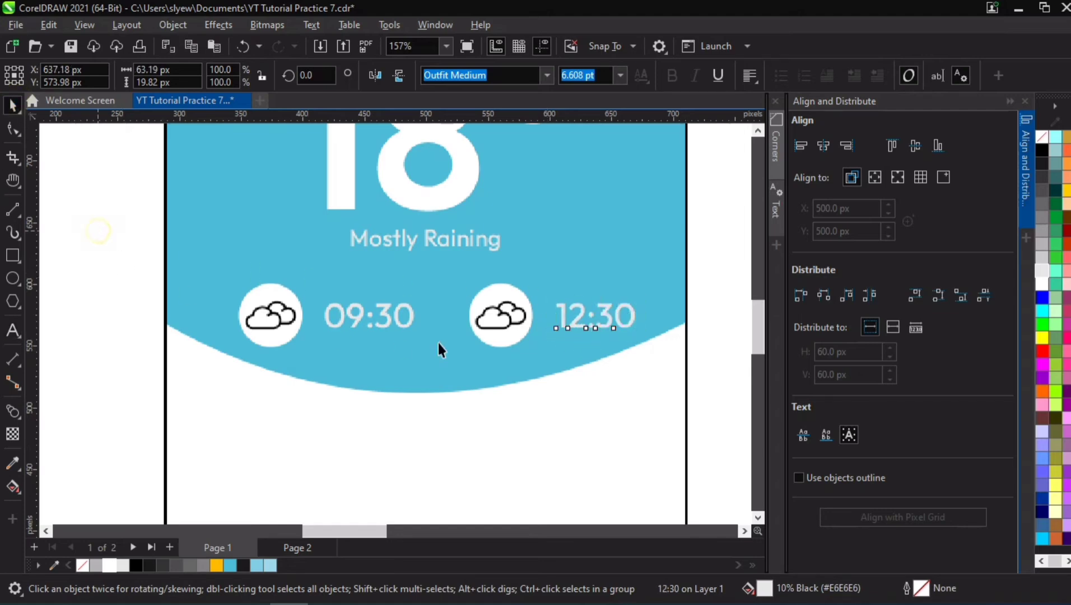
Step: Group both badges with their time texts and scale the group down around its centre to about 251 px wide
{"action": "key", "text": "Tab"}
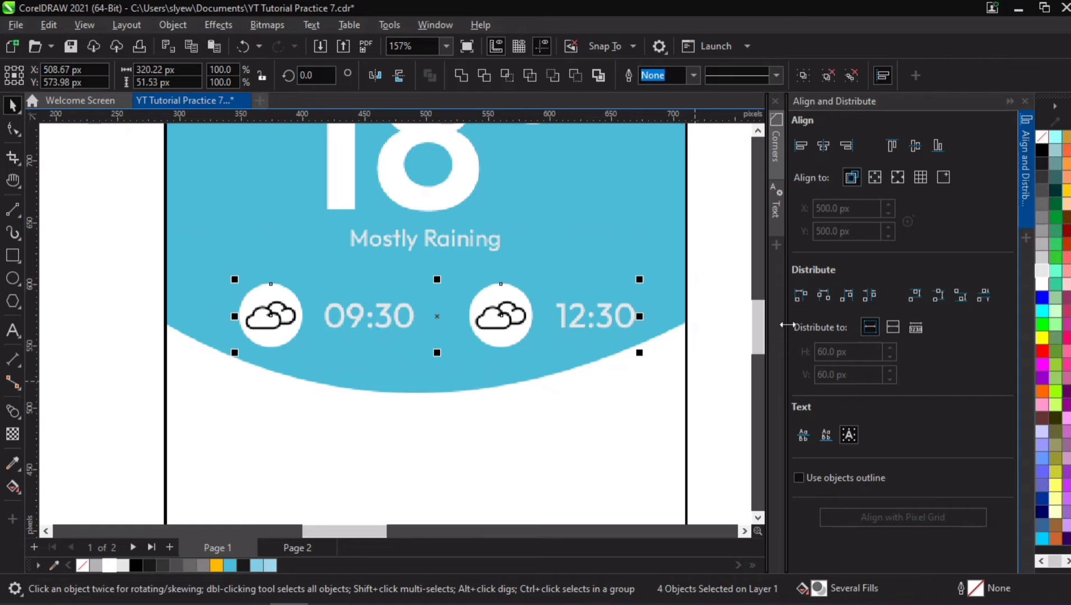
{"action": "left_click", "coordinate": [823, 147]}
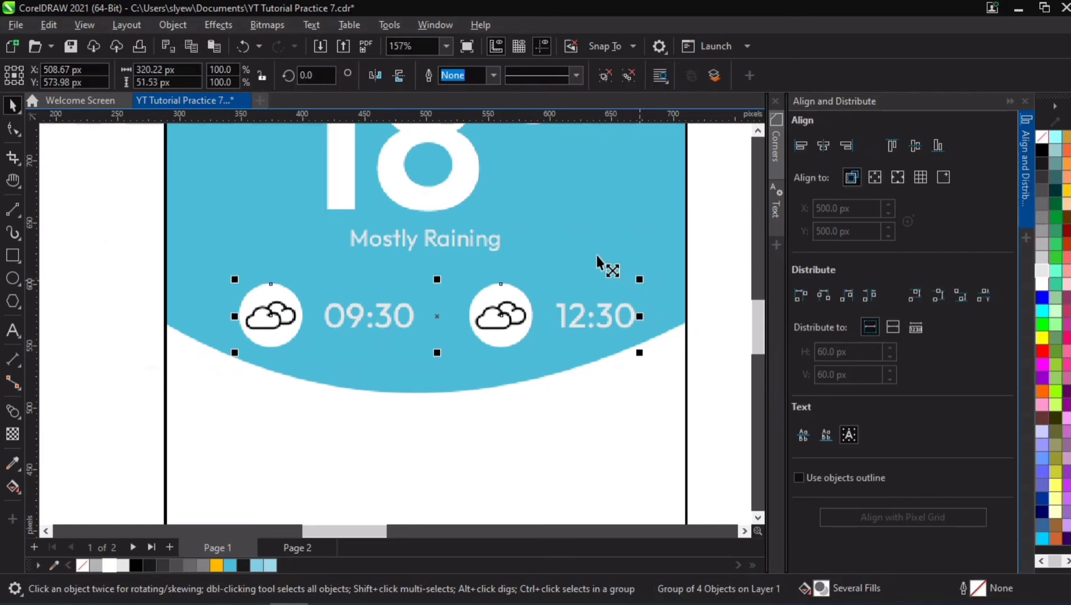
{"action": "left_click_drag", "start_coordinate": [597, 257], "coordinate": [595, 253]}
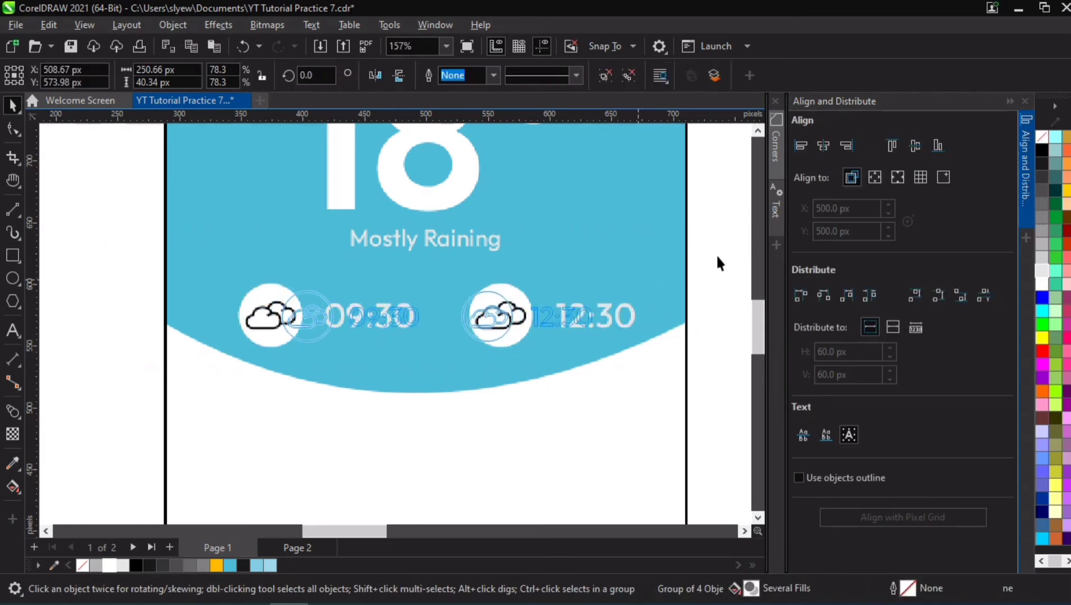
{"action": "left_click_drag", "start_coordinate": [717, 257], "coordinate": [717, 256]}
Step: Ungroup the badge row and fill the "09:30" and "12:30" texts with white
{"action": "left_click", "coordinate": [488, 315], "text": "ctrl"}
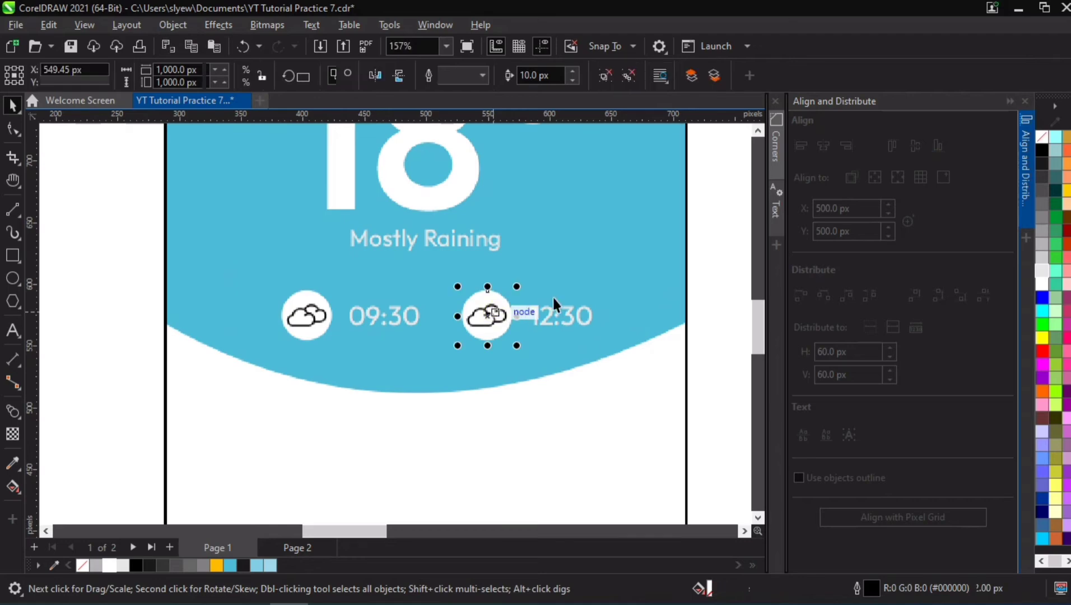
{"action": "left_click", "coordinate": [566, 315]}
{"action": "key", "text": "ctrl+u"}
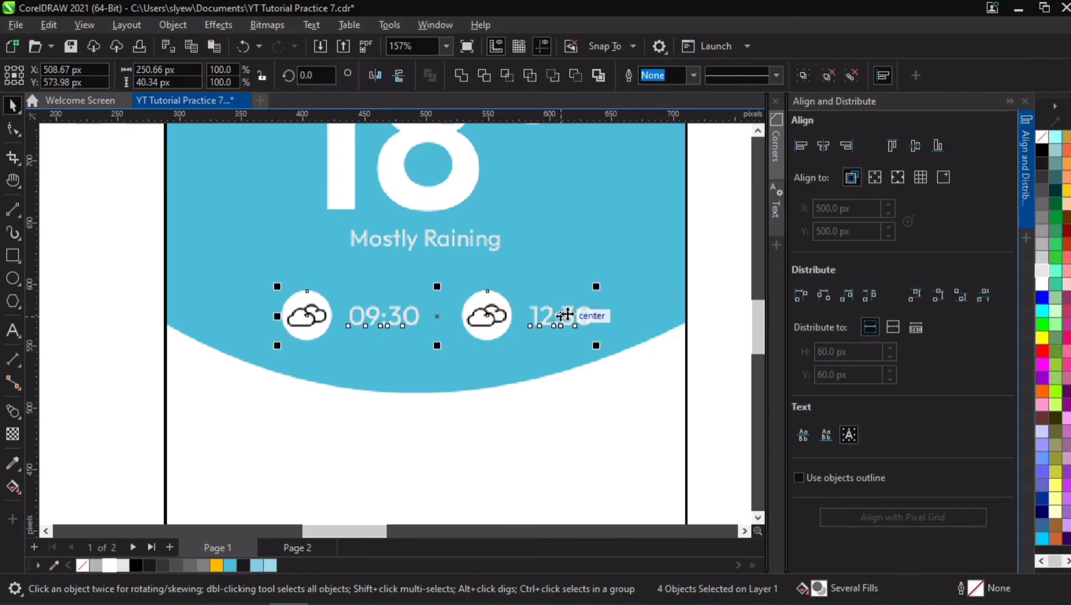
{"action": "left_click", "coordinate": [723, 258]}
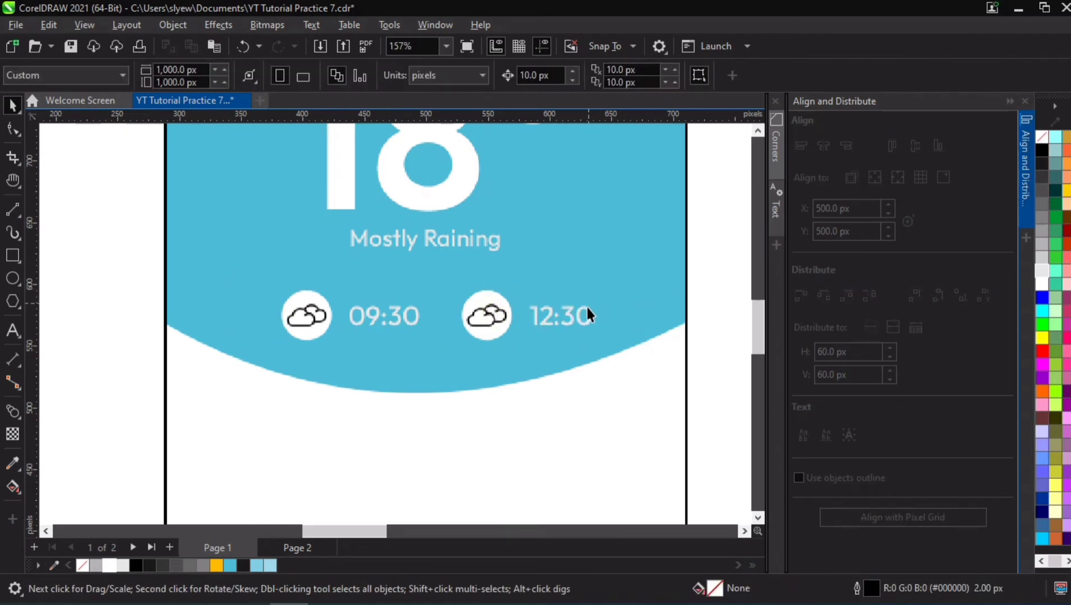
{"action": "left_click", "coordinate": [586, 309]}
{"action": "left_click", "coordinate": [418, 315], "text": "shift"}
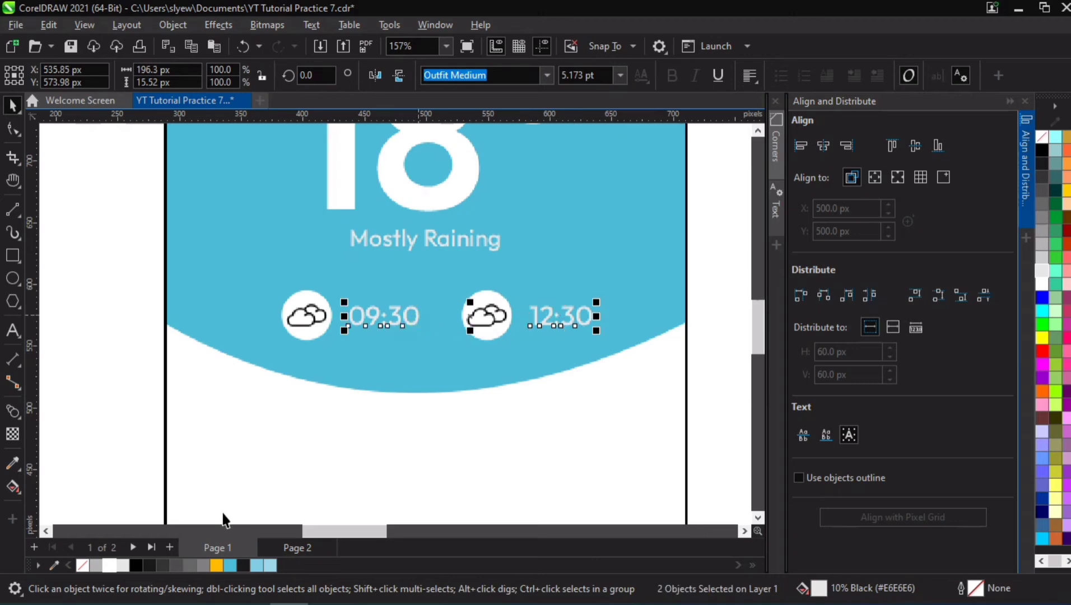
{"action": "left_click", "coordinate": [110, 565]}
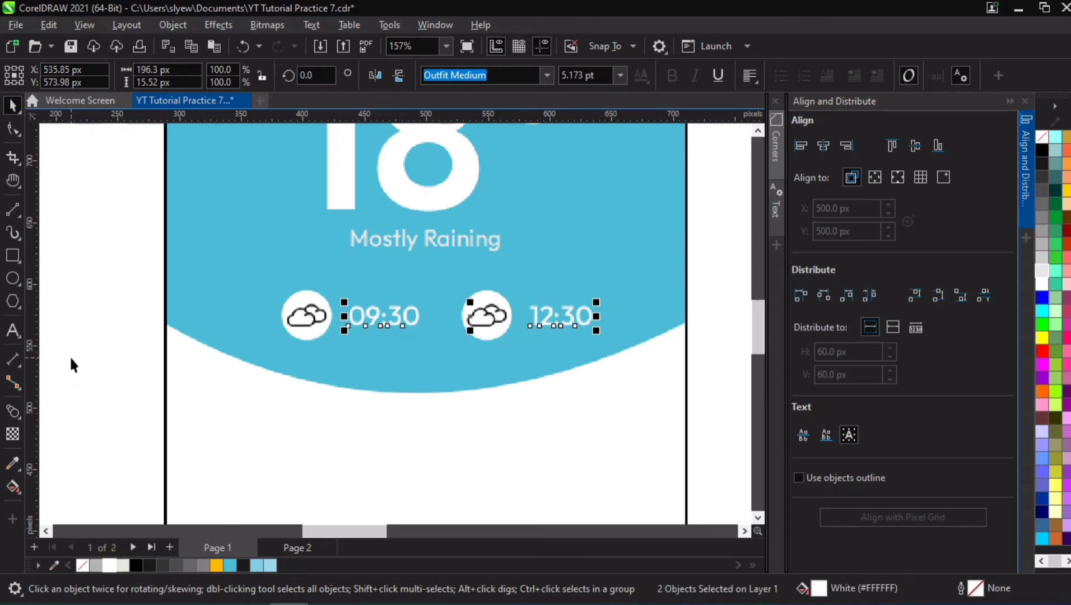
{"action": "left_click", "coordinate": [69, 354]}
Step: Group each cloud badge with its time text and move the "09:30" pair slightly outward to the left
{"action": "key", "text": "Tab"}
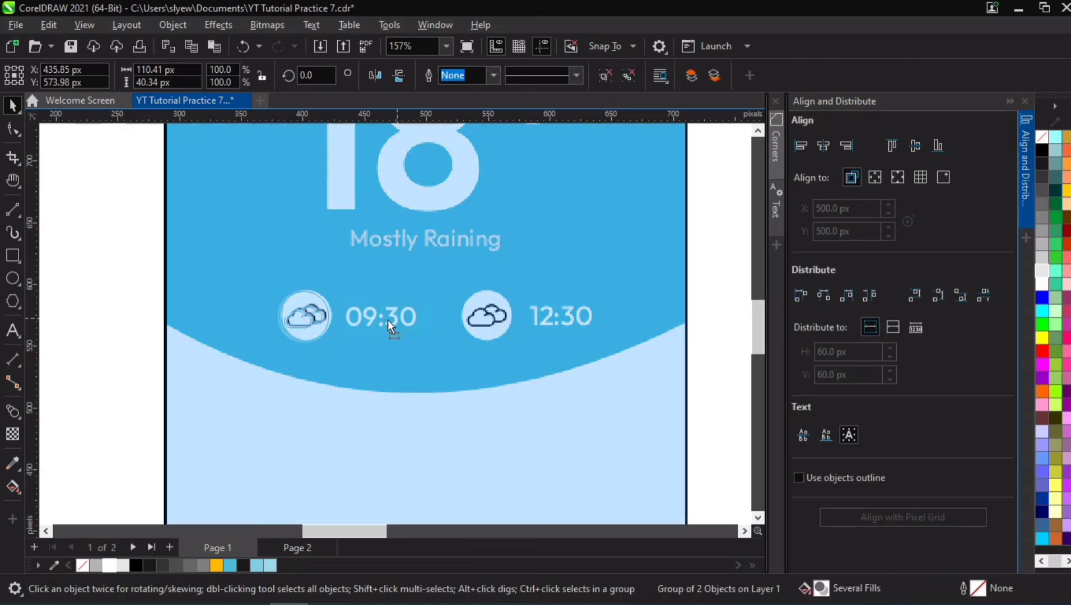
{"action": "left_click_drag", "start_coordinate": [390, 326], "coordinate": [376, 325]}
{"action": "left_click", "coordinate": [486, 322]}
{"action": "left_click", "coordinate": [545, 317], "text": "shift"}
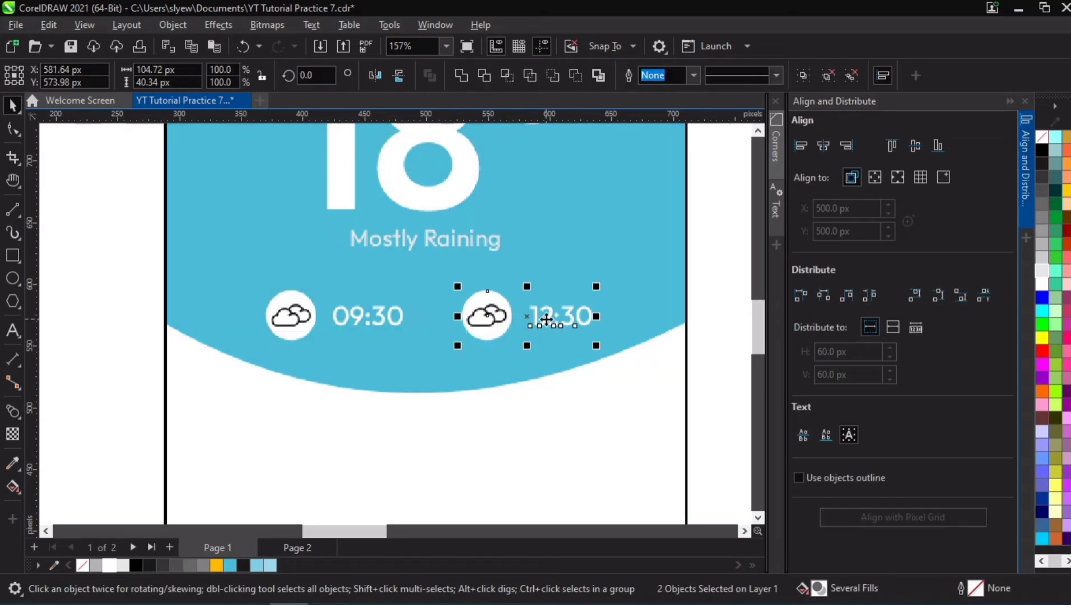
{"action": "key", "text": "ctrl+g"}
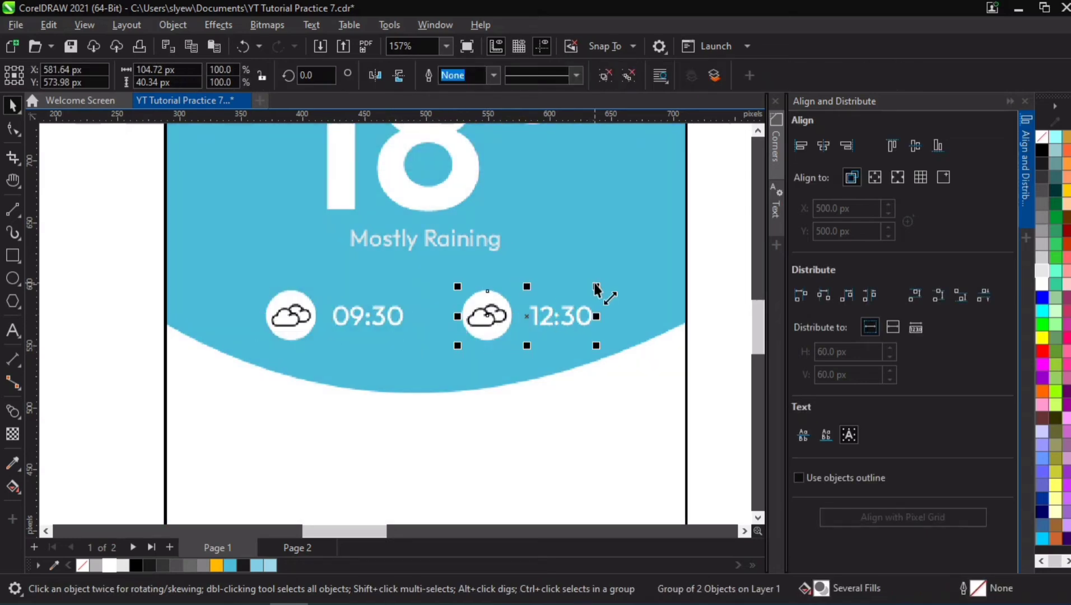
Step: Scale both badge-and-time pairs down together around their centre to about 36 px high
{"action": "left_click", "coordinate": [382, 320], "text": "shift"}
{"action": "left_click_drag", "start_coordinate": [596, 287], "coordinate": [577, 299]}
{"action": "left_click", "coordinate": [710, 249]}
Step: Move the "12:30" pair farther right so the row spans about 262 px, and group both pairs
{"action": "left_click", "coordinate": [501, 323]}
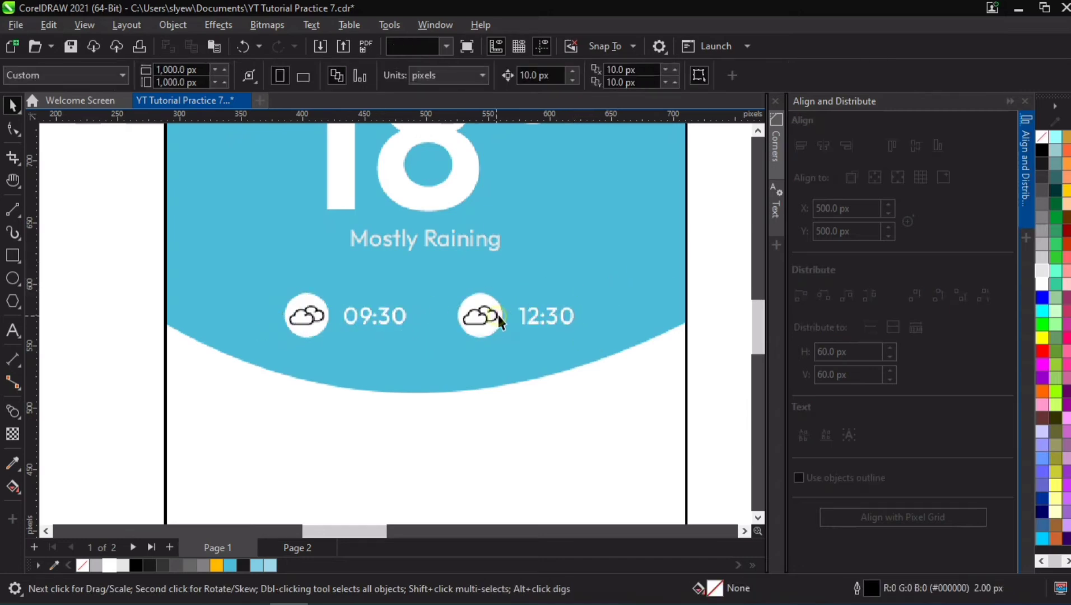
{"action": "left_click_drag", "start_coordinate": [501, 323], "coordinate": [525, 316]}
{"action": "key", "text": "ctrl+z"}
{"action": "left_click", "coordinate": [349, 326], "text": "shift"}
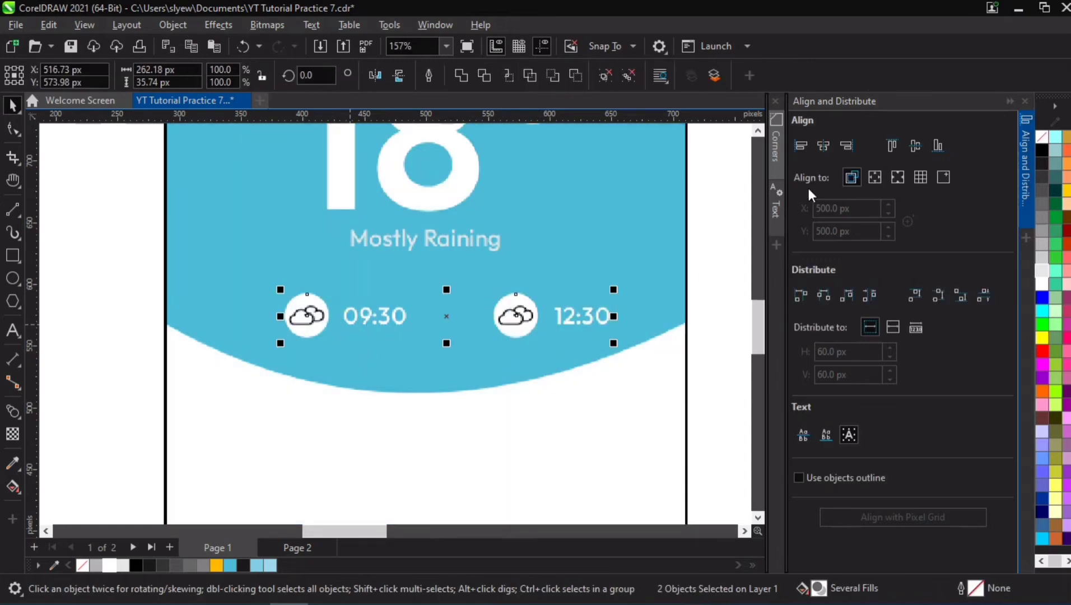
{"action": "key", "text": "ctrl+g"}
{"action": "left_click", "coordinate": [821, 147]}
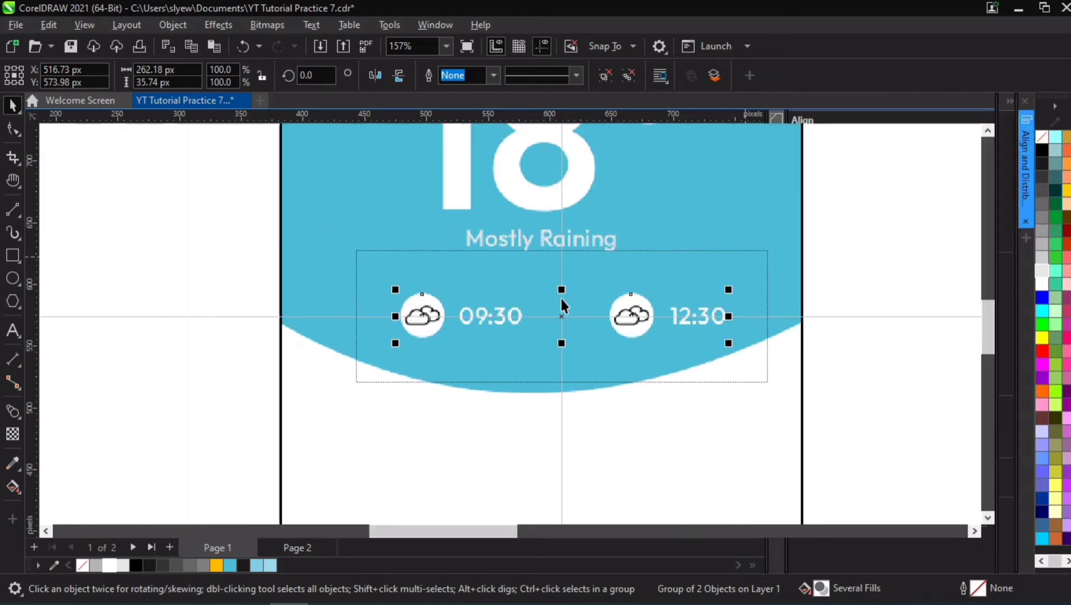
Step: PowerClip the city and date text, rain badge, 18°C temperature, condition text and timed badge row inside the phone screen rectangle
{"action": "scroll", "coordinate": [559, 296], "scroll_direction": "down", "scroll_amount": 3}
{"action": "left_click", "coordinate": [777, 251]}
{"action": "scroll", "coordinate": [574, 257], "scroll_direction": "down", "scroll_amount": 2}
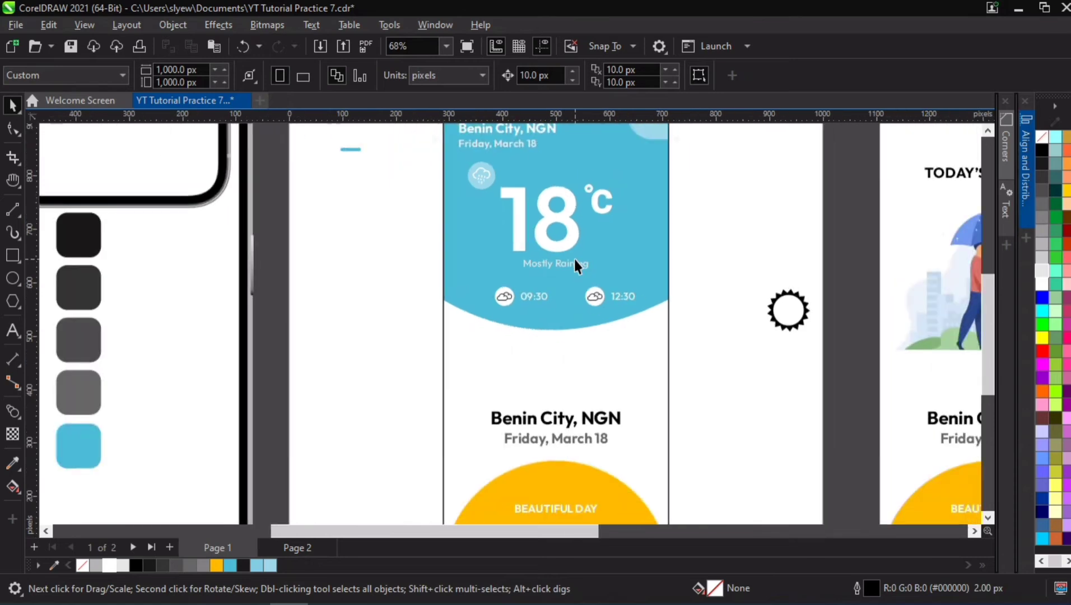
{"action": "key", "text": "h"}
{"action": "left_click_drag", "start_coordinate": [553, 301], "coordinate": [428, 385]}
{"action": "key", "text": "space"}
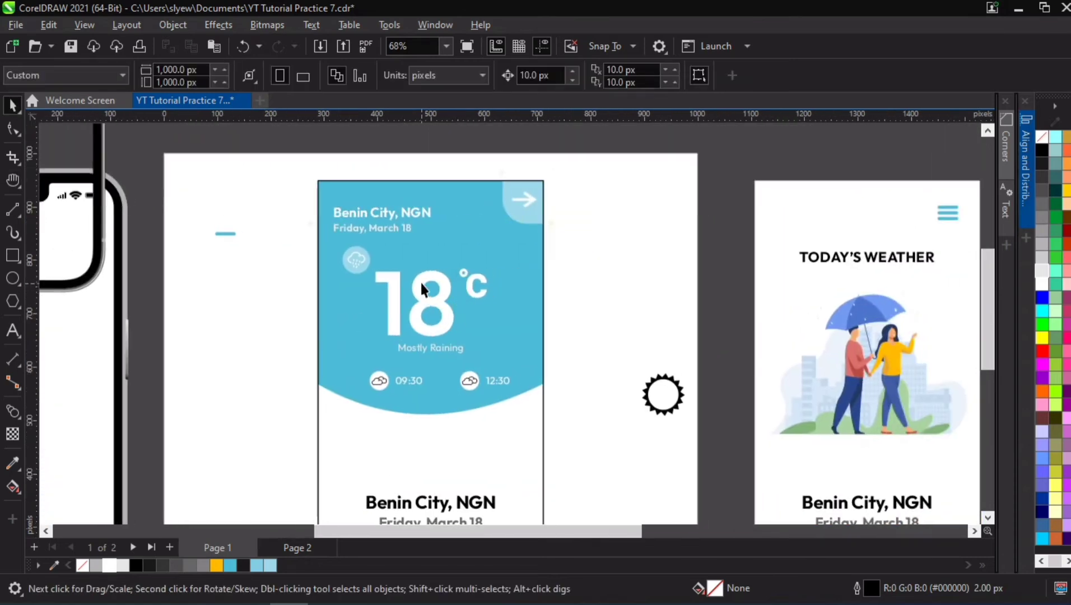
{"action": "left_click", "coordinate": [421, 283]}
{"action": "left_click", "coordinate": [354, 260]}
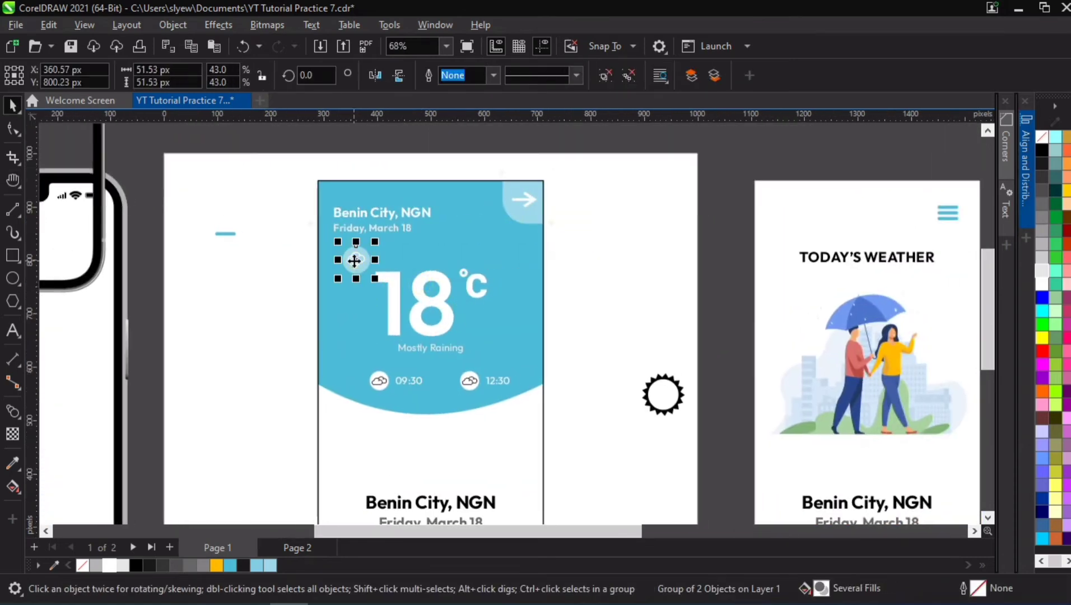
{"action": "left_click", "coordinate": [398, 233]}
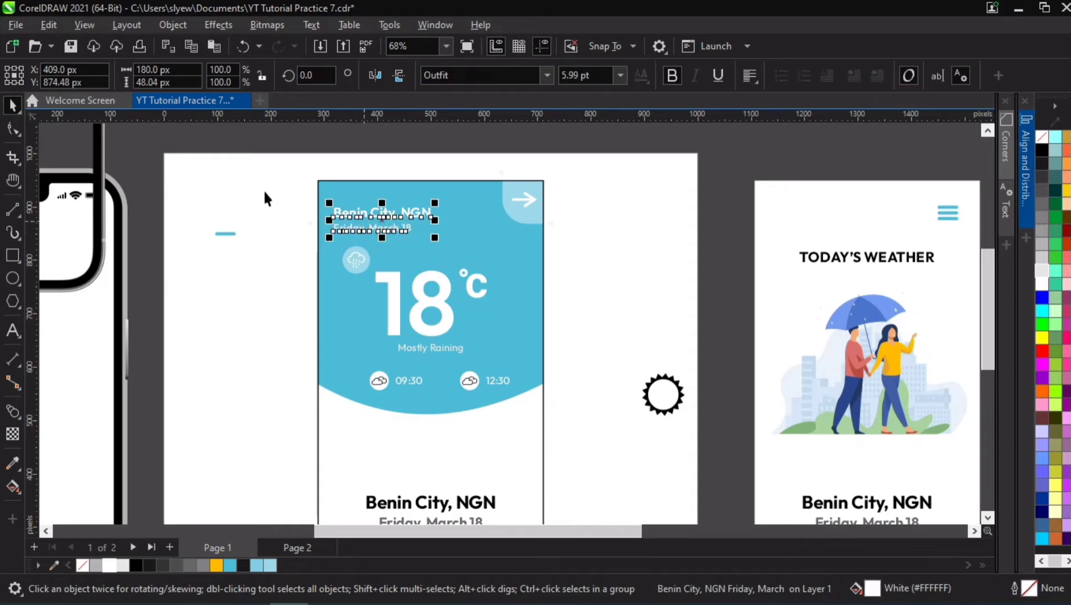
{"action": "left_click_drag", "start_coordinate": [263, 188], "coordinate": [391, 245]}
{"action": "left_click_drag", "start_coordinate": [540, 410], "coordinate": [541, 412]}
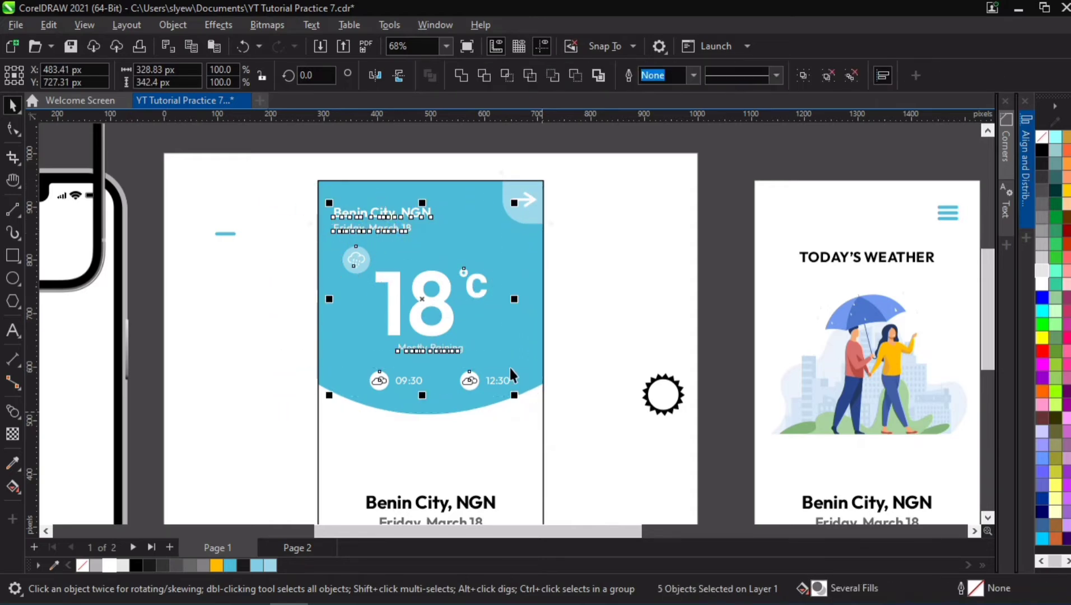
{"action": "right_click", "coordinate": [445, 295]}
{"action": "left_click", "coordinate": [500, 369]}
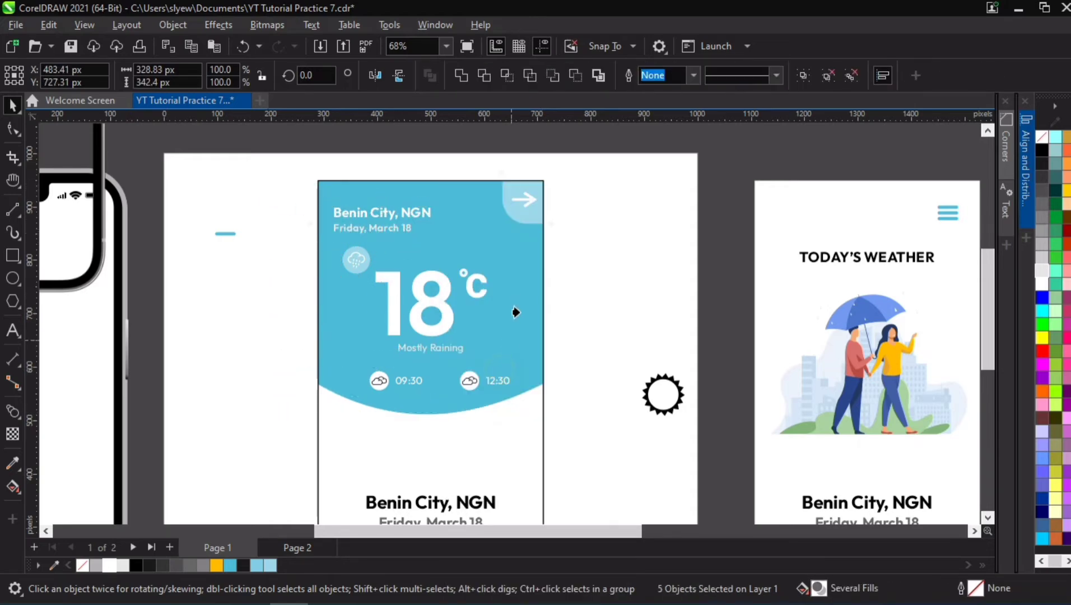
{"action": "left_click", "coordinate": [514, 310]}
Step: Open the screen rectangle's PowerClip contents, copy the round rain badge beside the temperature, and finish editing
{"action": "key", "text": "h"}
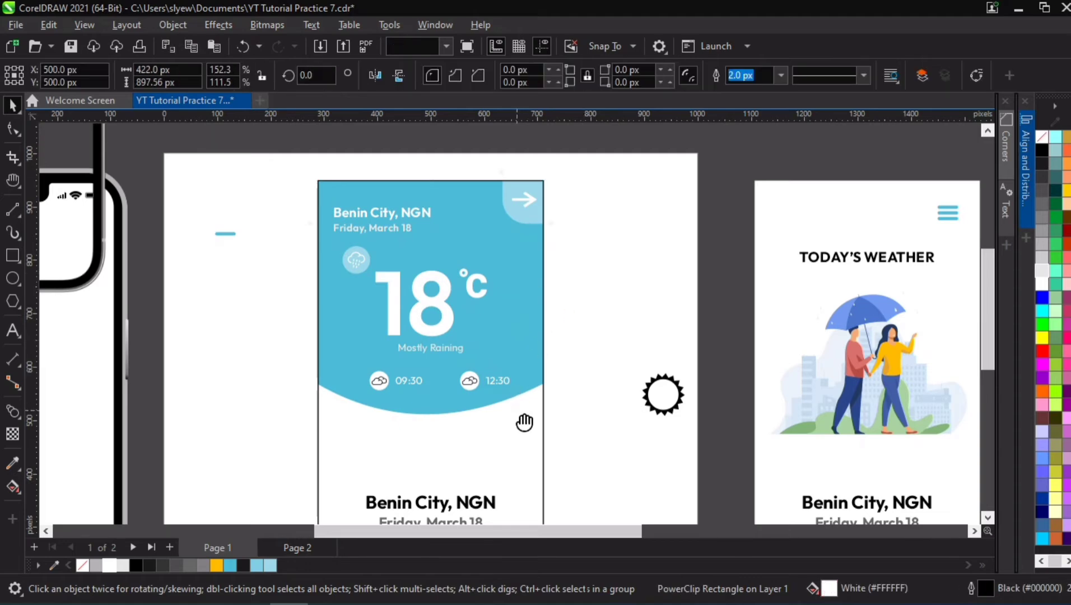
{"action": "scroll", "coordinate": [513, 387], "scroll_direction": "down", "scroll_amount": 3}
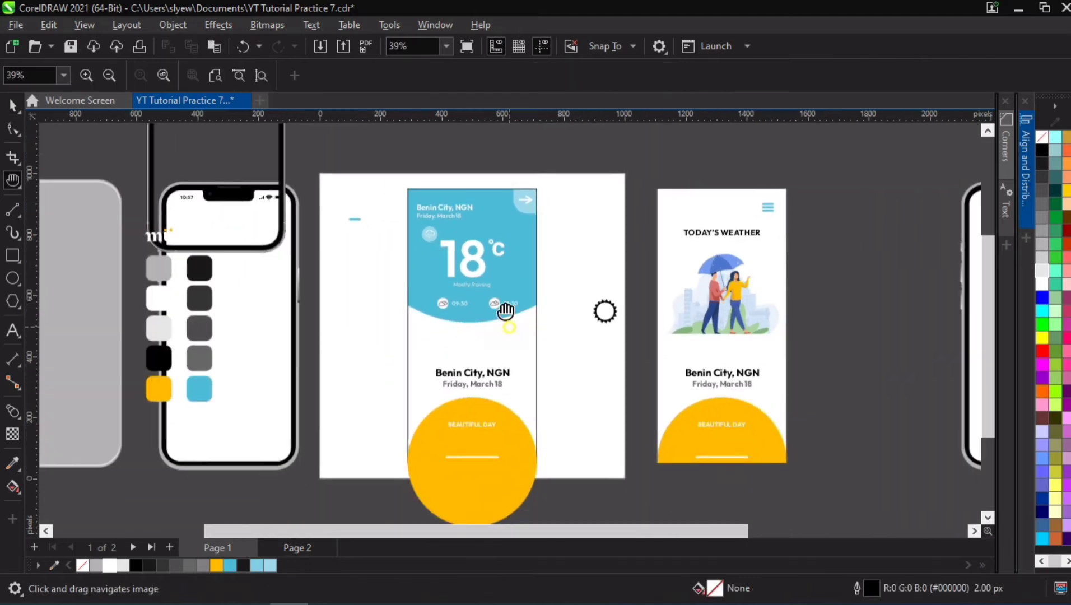
{"action": "left_click_drag", "start_coordinate": [506, 309], "coordinate": [498, 299]}
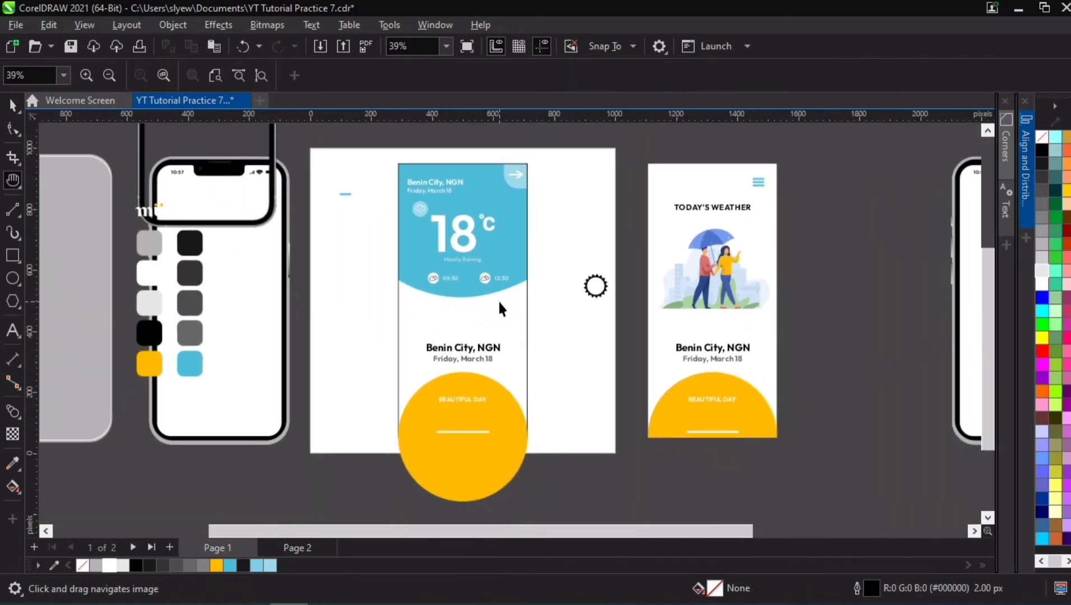
{"action": "key", "text": "space"}
{"action": "scroll", "coordinate": [483, 328], "scroll_direction": "up", "scroll_amount": 2}
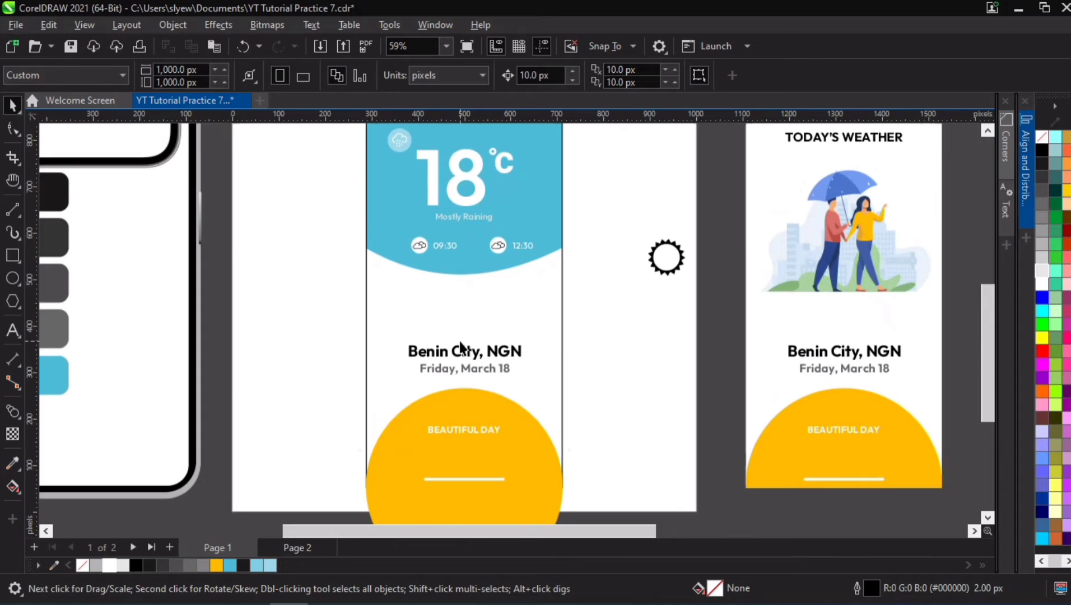
{"action": "scroll", "coordinate": [459, 350], "scroll_direction": "down", "scroll_amount": 1}
{"action": "left_click", "coordinate": [484, 147]}
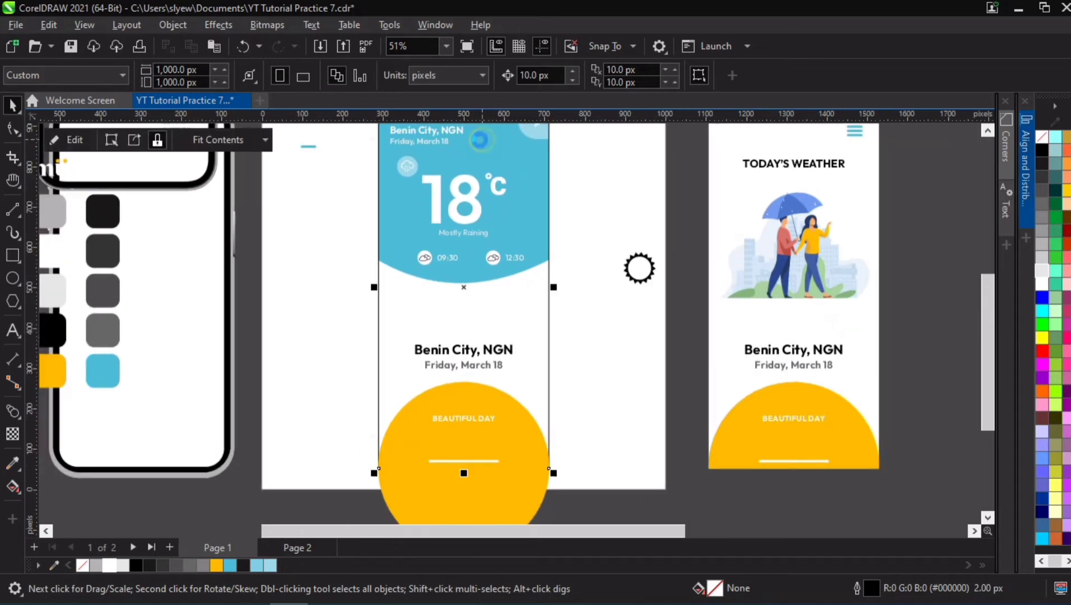
{"action": "left_click", "coordinate": [67, 136]}
{"action": "left_click", "coordinate": [410, 162]}
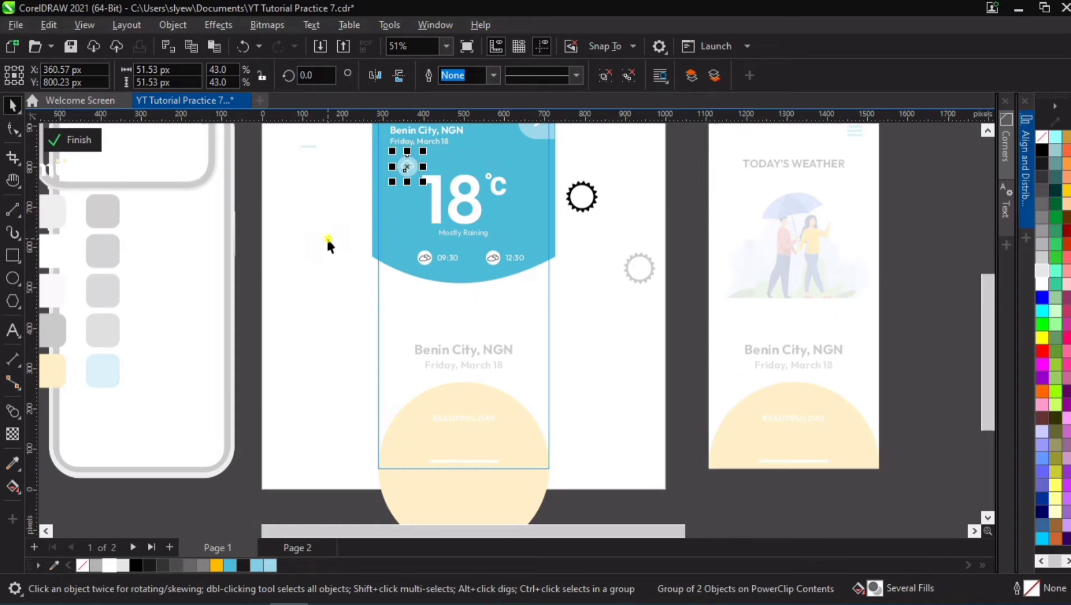
{"action": "left_click", "coordinate": [521, 406]}
Step: Paste the rain badge copy and move it into the white area below the blue header, near the screen's right edge
{"action": "scroll", "coordinate": [502, 406], "scroll_direction": "up", "scroll_amount": 3}
{"action": "scroll", "coordinate": [511, 375], "scroll_direction": "down", "scroll_amount": 1}
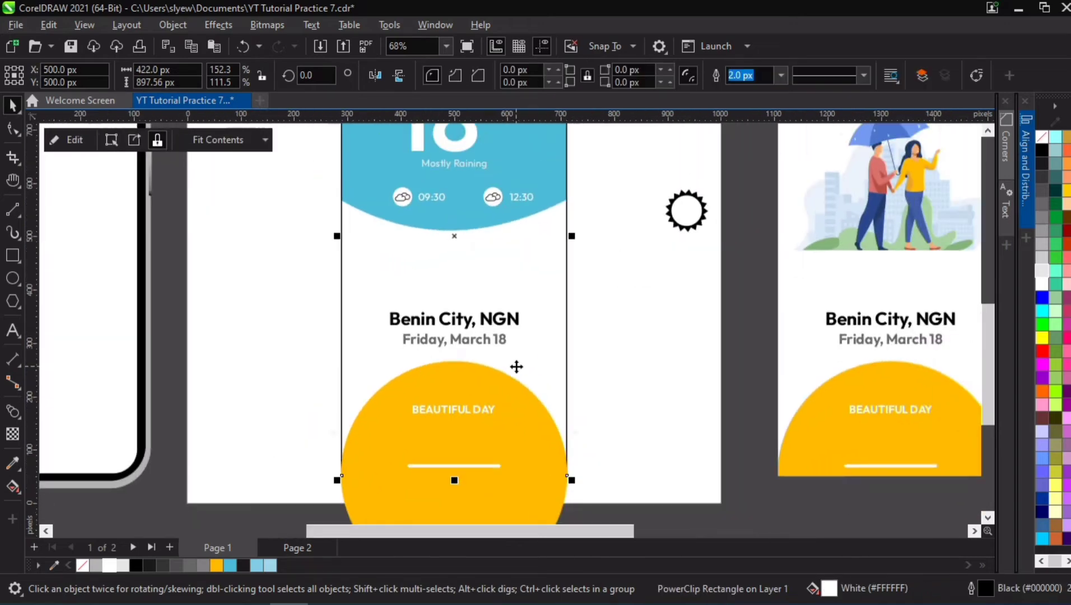
{"action": "key", "text": "Tab"}
{"action": "scroll", "coordinate": [438, 254], "scroll_direction": "down", "scroll_amount": 2}
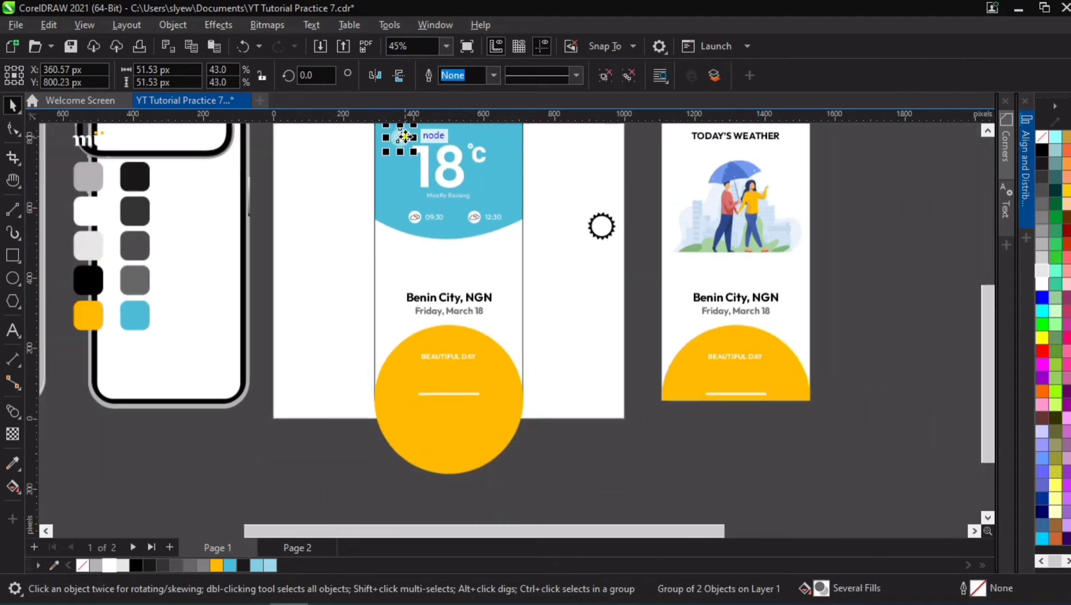
{"action": "left_click_drag", "start_coordinate": [404, 136], "coordinate": [510, 273]}
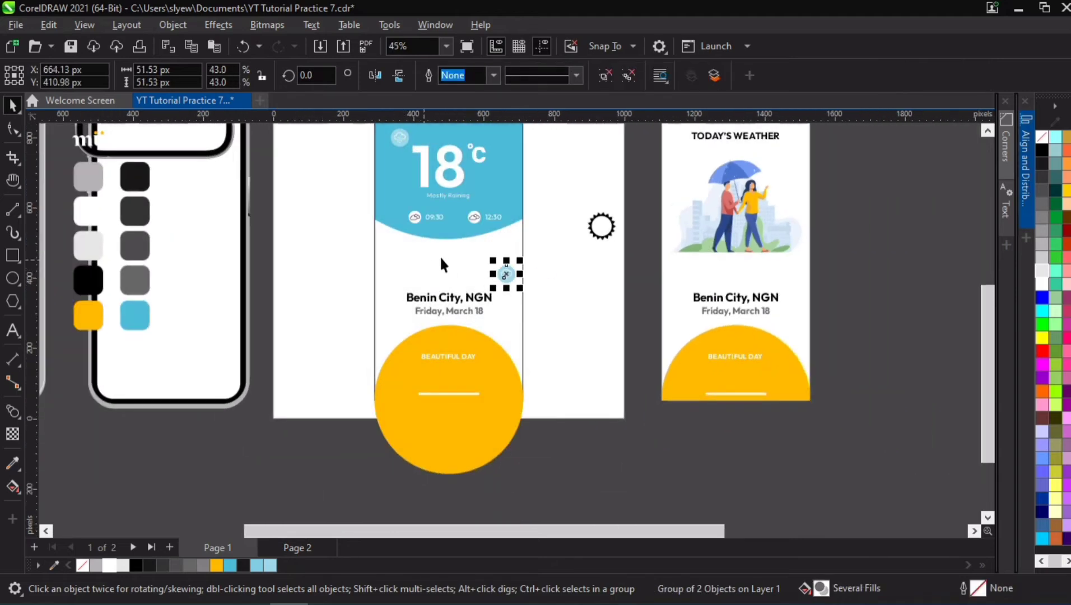
Step: Delete the yellow circle at the bottom of the phone screen and fill the white home bar with black
{"action": "left_click", "coordinate": [442, 255]}
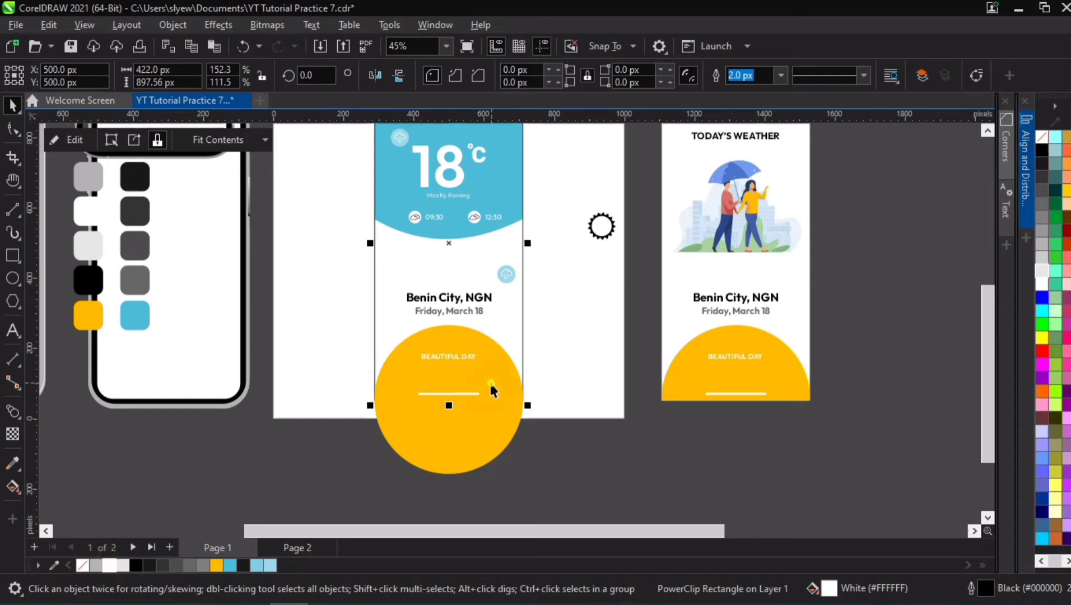
{"action": "left_click_drag", "start_coordinate": [490, 389], "coordinate": [490, 378]}
{"action": "left_click", "coordinate": [470, 374]}
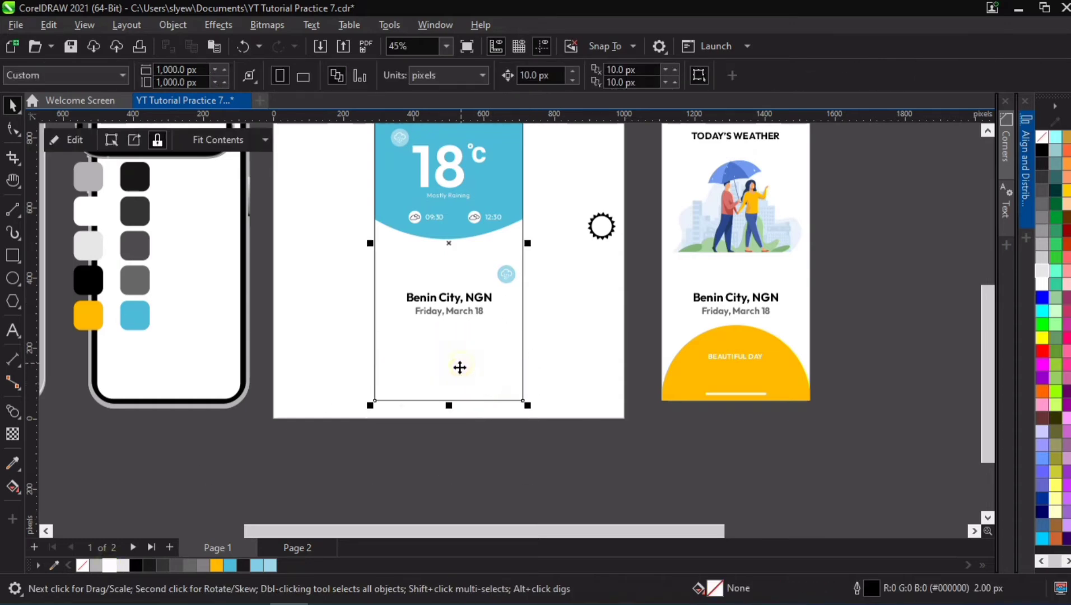
{"action": "left_click_drag", "start_coordinate": [306, 374], "coordinate": [522, 421]}
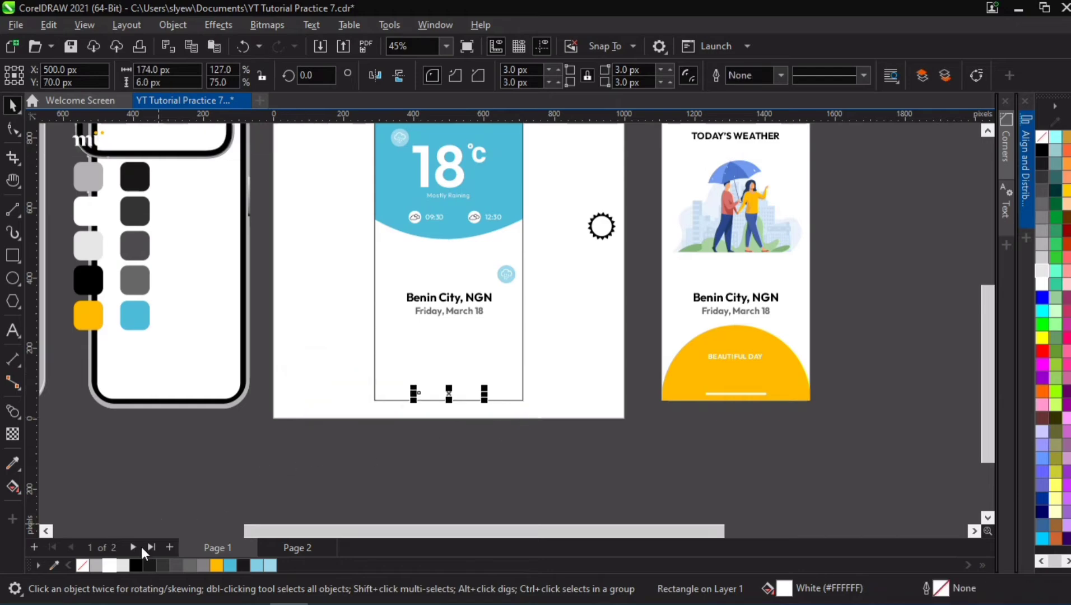
{"action": "left_click_drag", "start_coordinate": [265, 316], "coordinate": [559, 375]}
{"action": "left_click", "coordinate": [559, 374]}
Step: Move the black "Benin City, NGN" date text out to the left of the phone screen and fill the copied badge's circle with orange-yellow
{"action": "scroll", "coordinate": [462, 249], "scroll_direction": "up", "scroll_amount": 2}
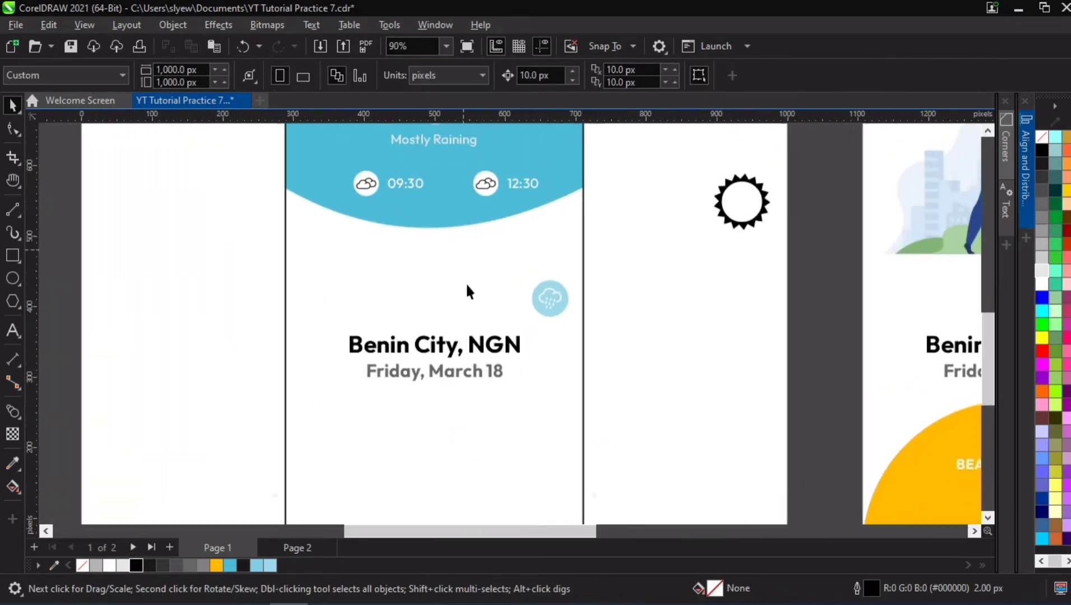
{"action": "left_click_drag", "start_coordinate": [448, 352], "coordinate": [147, 212]}
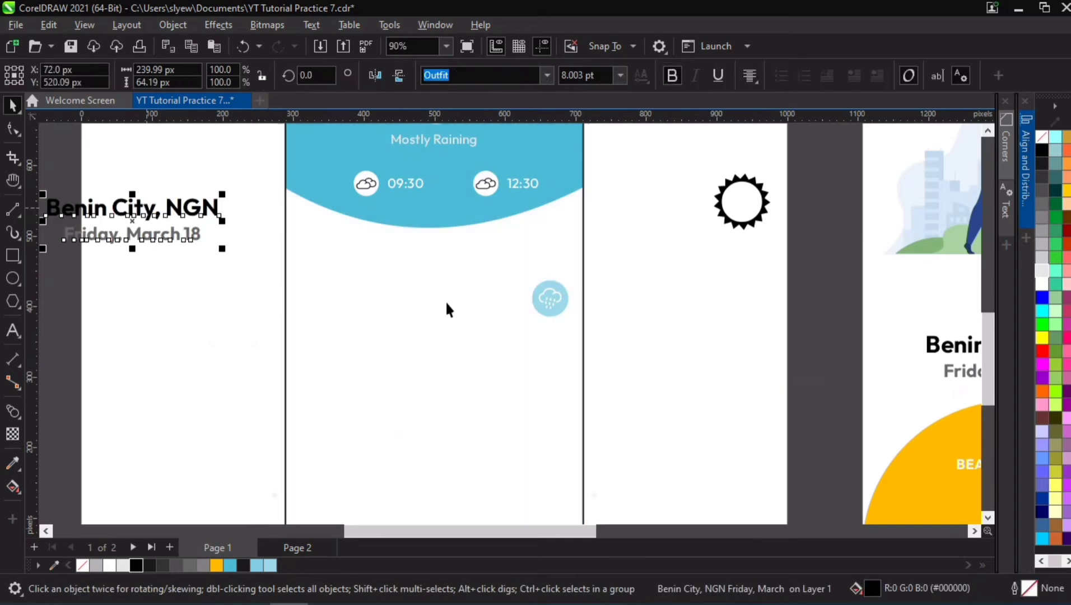
{"action": "left_click", "coordinate": [563, 288], "text": "ctrl"}
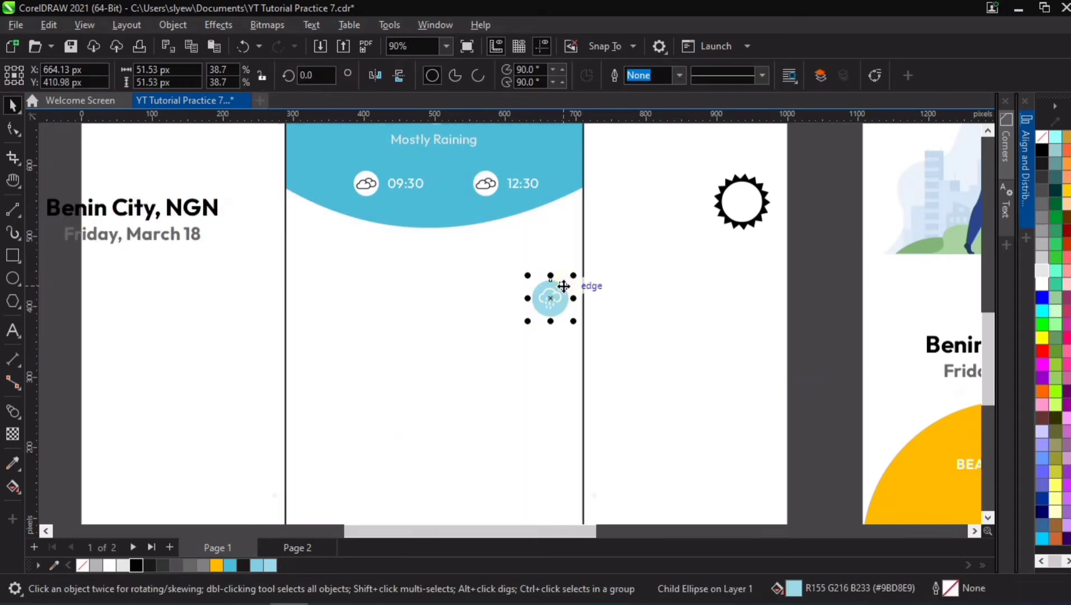
{"action": "left_click", "coordinate": [221, 564]}
{"action": "left_click", "coordinate": [62, 323]}
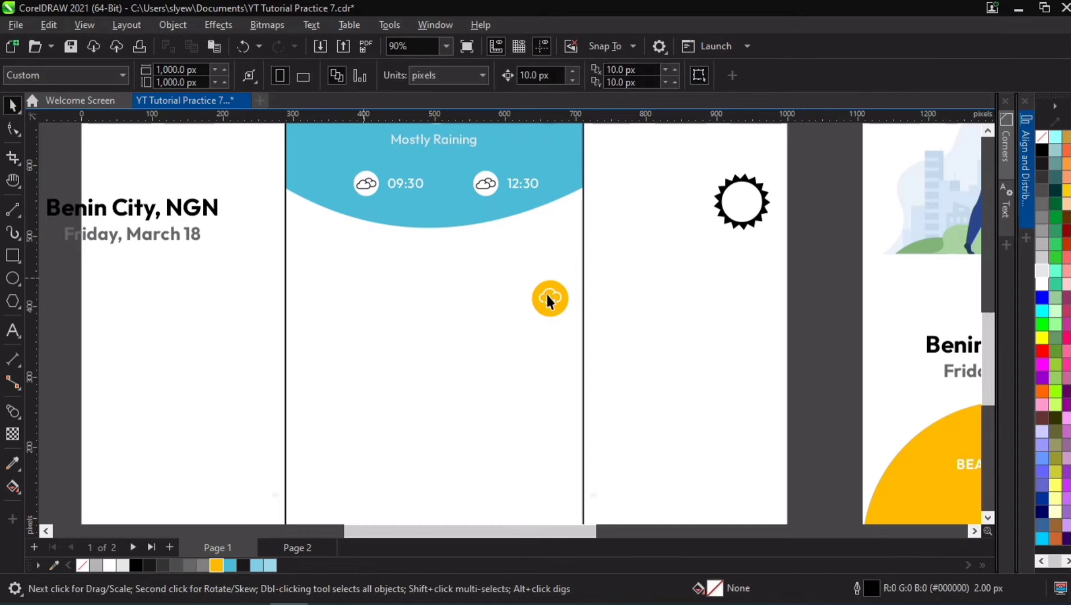
Step: Draw a rectangle about 501 px wide and 123 px high around the orange-yellow badge and centre it on the page
{"action": "left_click", "coordinate": [15, 253]}
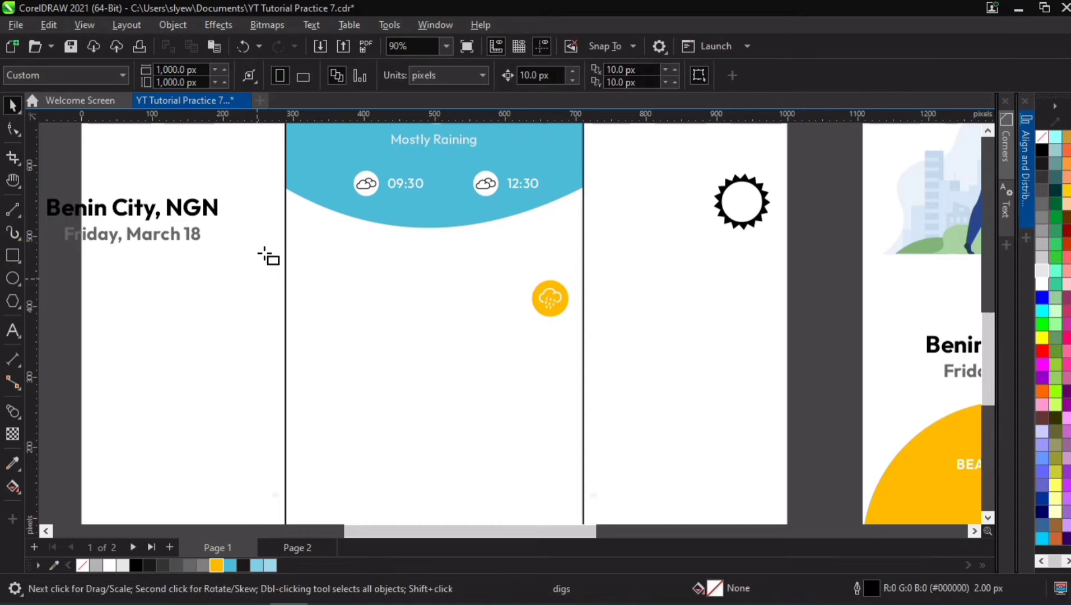
{"action": "left_click_drag", "start_coordinate": [263, 252], "coordinate": [617, 340]}
{"action": "left_click", "coordinate": [12, 105]}
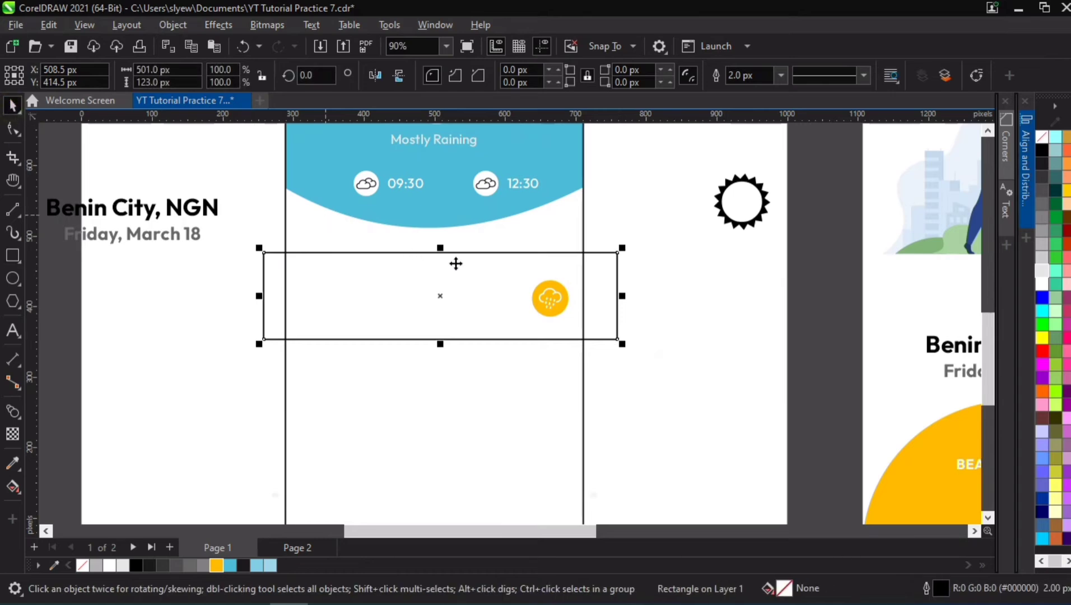
{"action": "left_click_drag", "start_coordinate": [475, 339], "coordinate": [469, 279]}
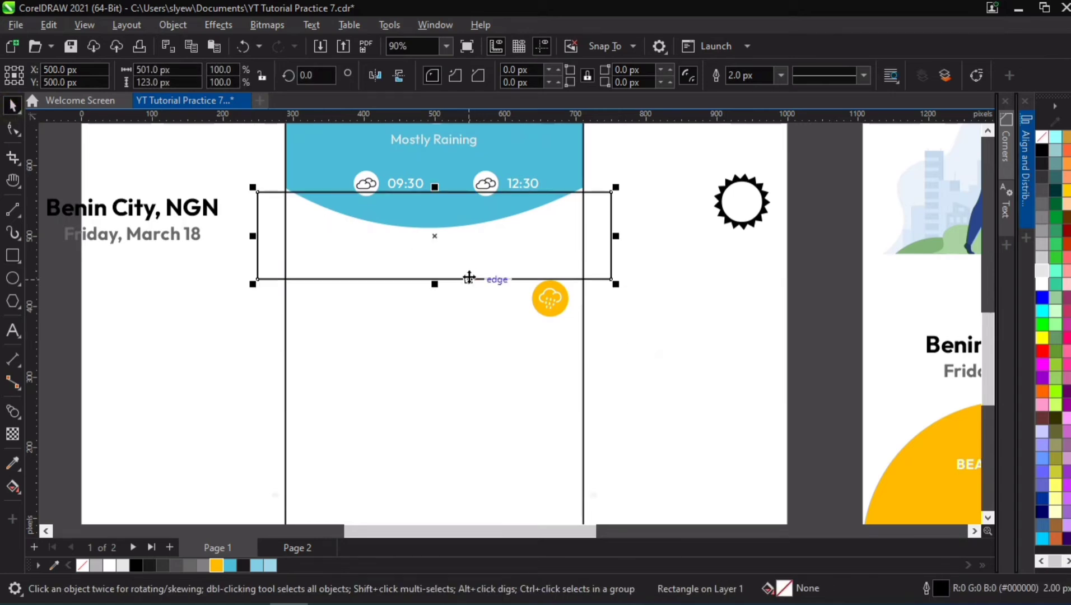
Step: Move the rectangle down around the badge below the header, and add two evenly spaced copies beneath it
{"action": "left_click", "coordinate": [450, 238]}
{"action": "left_click_drag", "start_coordinate": [450, 238], "coordinate": [456, 367]}
{"action": "left_click", "coordinate": [453, 256]}
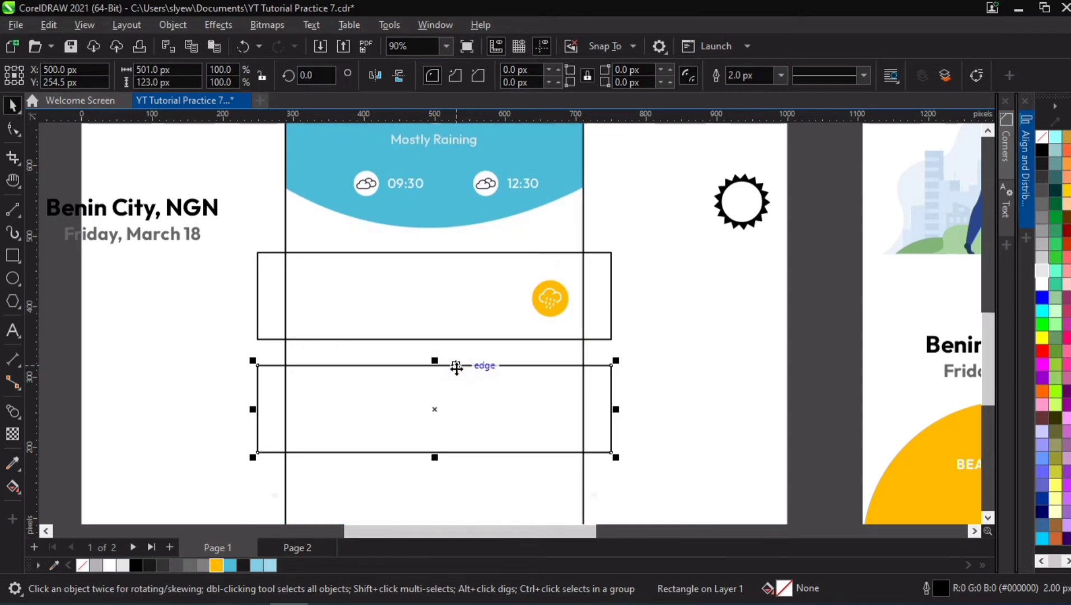
{"action": "key", "text": "ctrl+d"}
{"action": "key", "text": "h"}
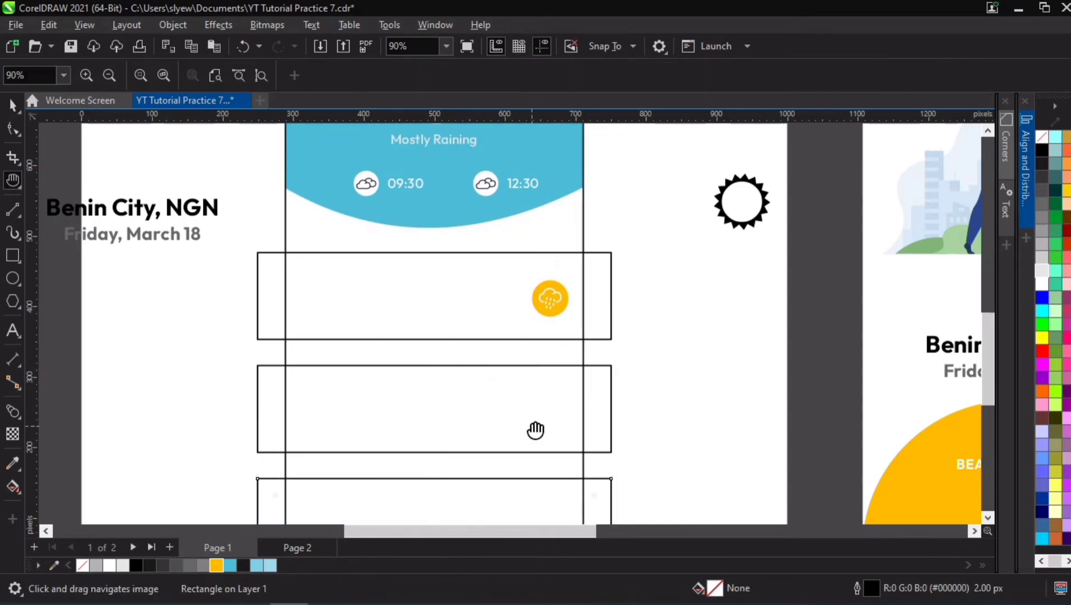
{"action": "scroll", "coordinate": [528, 432], "scroll_direction": "down", "scroll_amount": 3}
{"action": "left_click_drag", "start_coordinate": [528, 433], "coordinate": [526, 387]}
{"action": "key", "text": "space"}
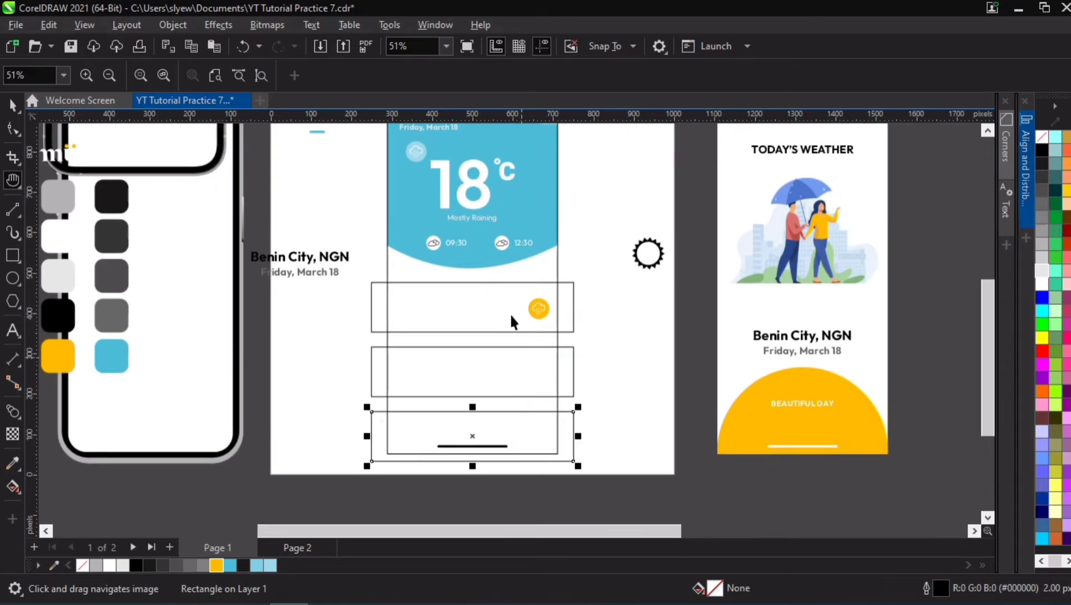
Step: Scale the three rectangles together vertically to 399 px, centre them on the page, and move them down to just below the header
{"action": "left_click", "coordinate": [501, 379]}
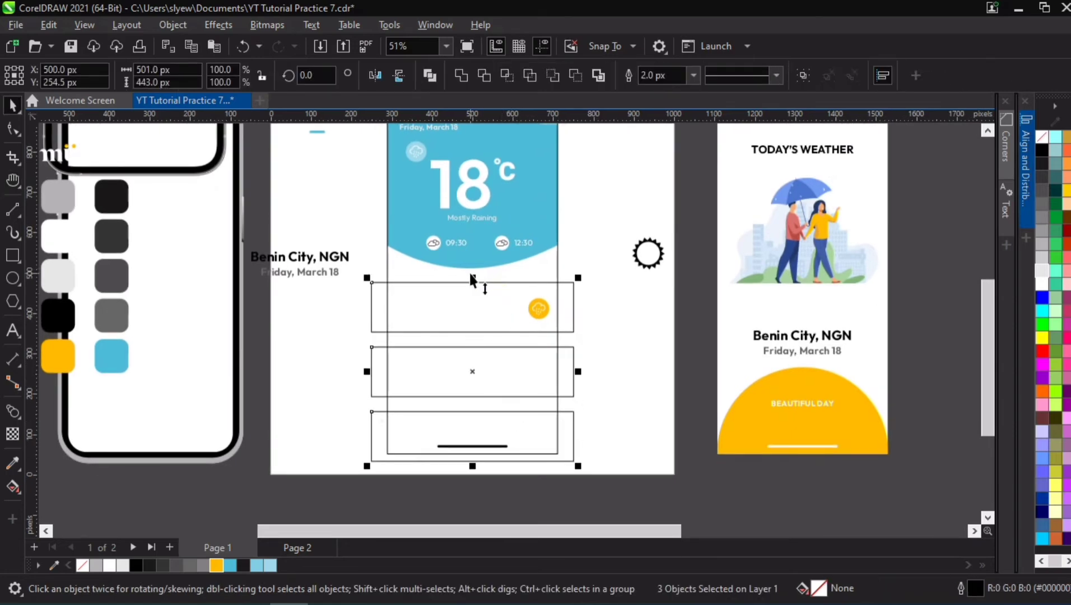
{"action": "left_click_drag", "start_coordinate": [474, 279], "coordinate": [491, 287]}
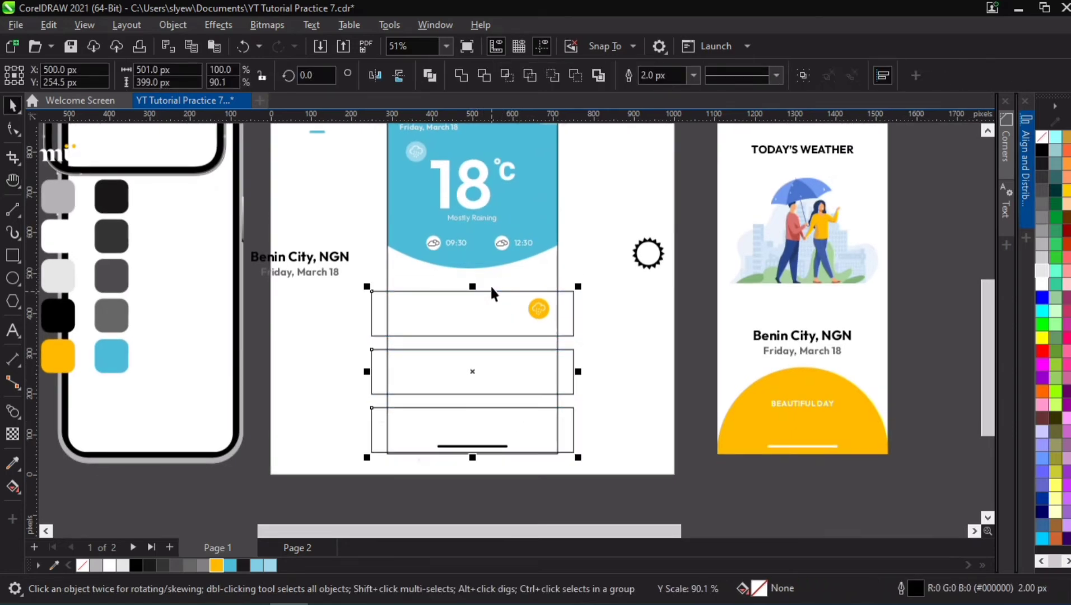
{"action": "key", "text": "ctrl+g"}
{"action": "key", "text": "p"}
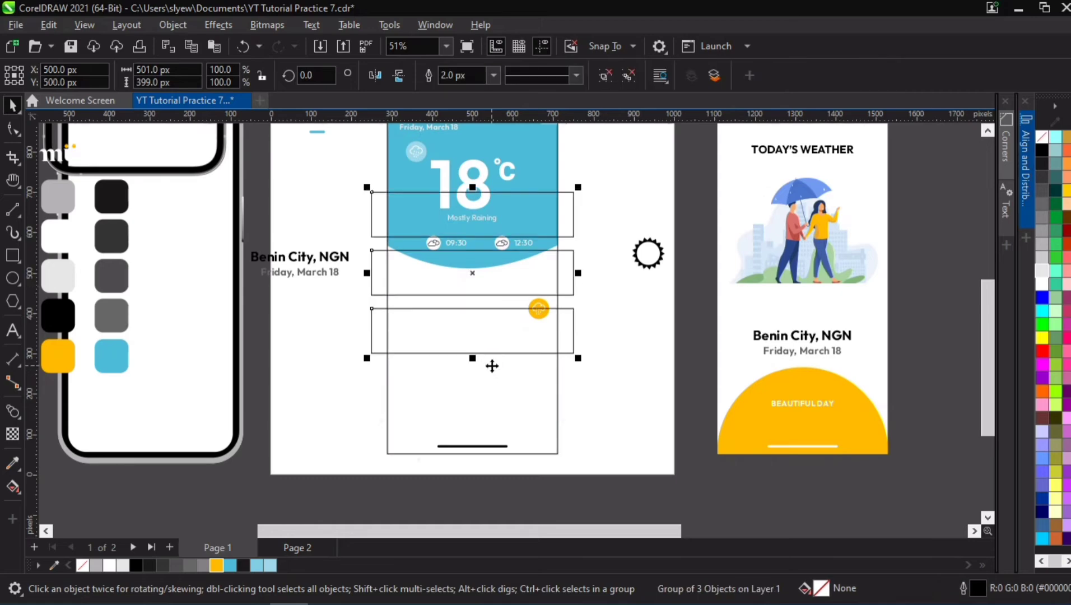
{"action": "left_click_drag", "start_coordinate": [493, 212], "coordinate": [525, 307]}
{"action": "key", "text": "ctrl+u"}
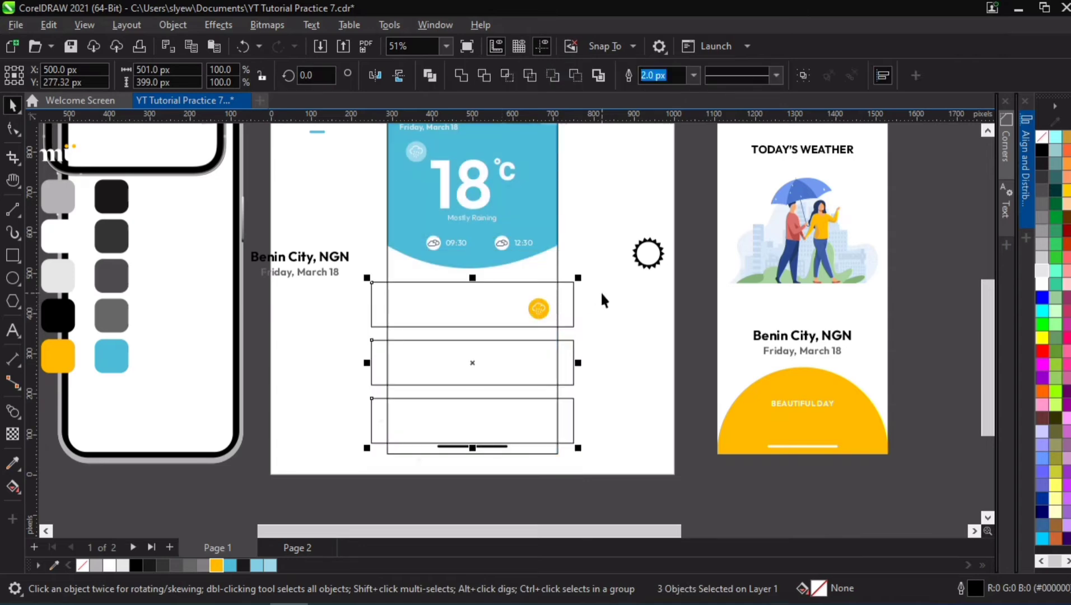
{"action": "left_click", "coordinate": [602, 295]}
Step: Align the orange-yellow rain badge with the vertical centre of the first rectangle
{"action": "left_click", "coordinate": [540, 308]}
{"action": "left_click", "coordinate": [497, 289], "text": "shift"}
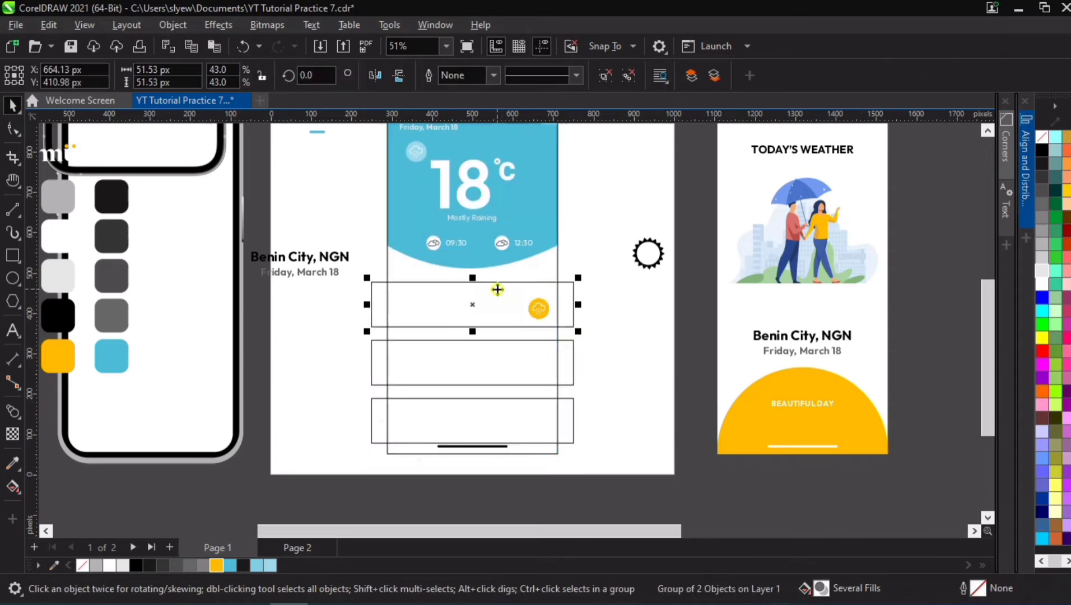
{"action": "left_click", "coordinate": [1028, 158]}
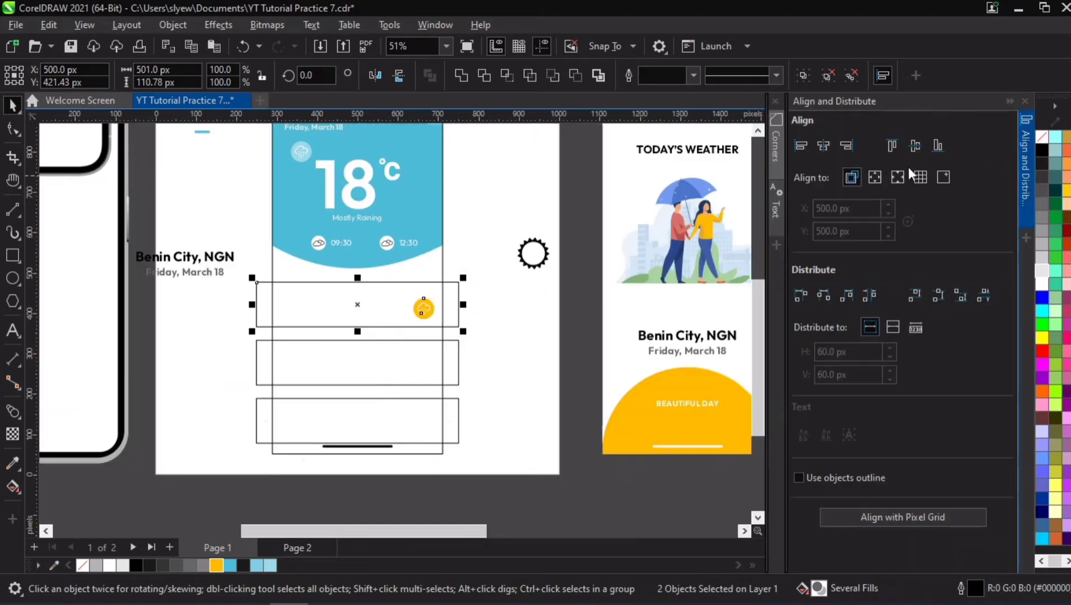
{"action": "left_click", "coordinate": [914, 146]}
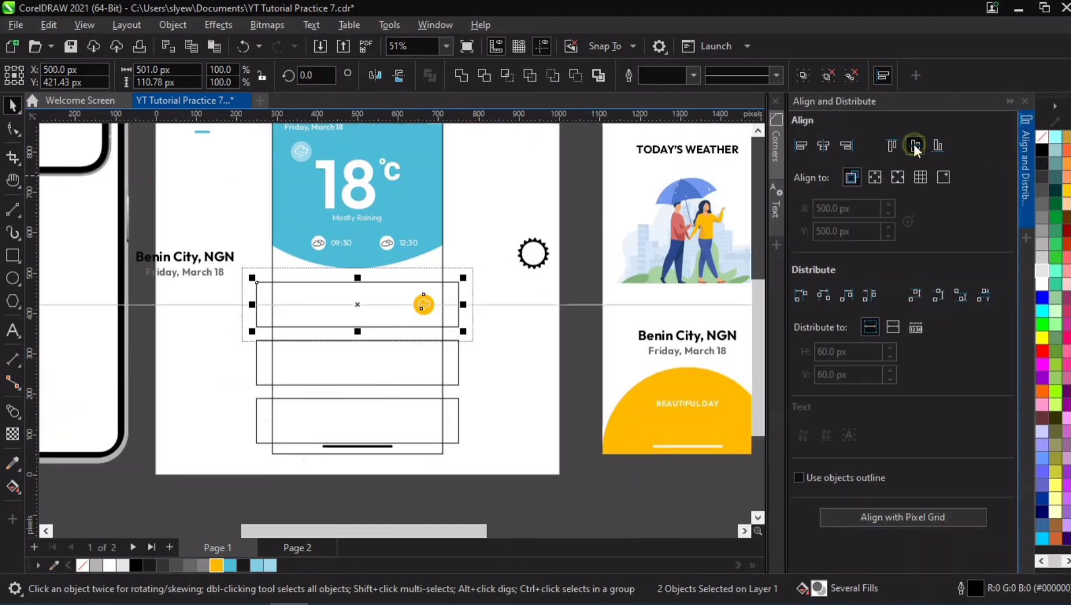
Step: Move the Benin City and Friday, March 18 text into the first row rectangle and left-align its lines
{"action": "left_click", "coordinate": [583, 311]}
{"action": "scroll", "coordinate": [283, 335], "scroll_direction": "up", "scroll_amount": 4}
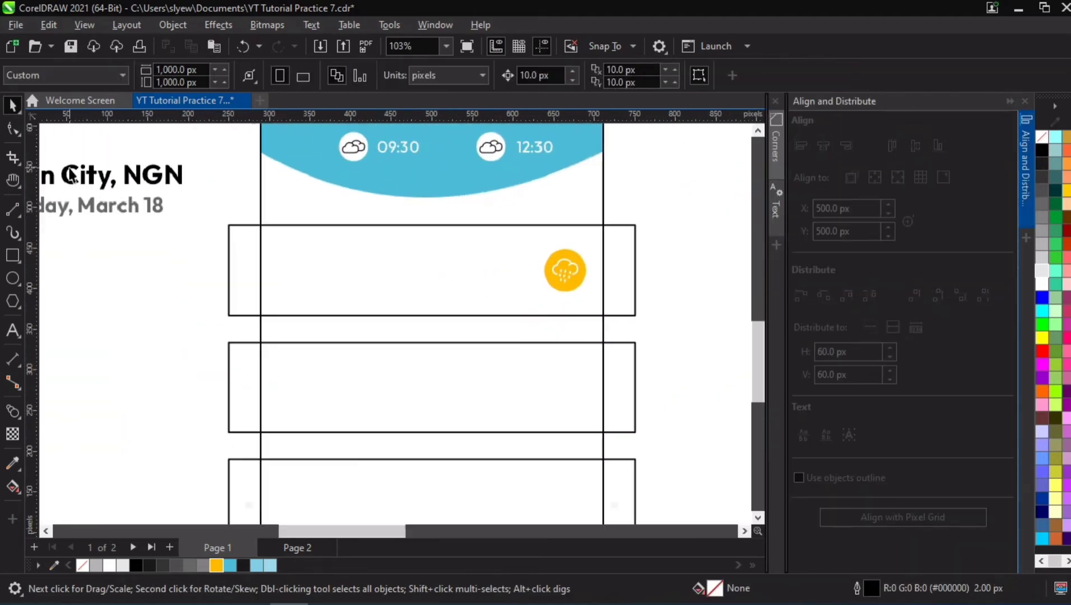
{"action": "left_click_drag", "start_coordinate": [71, 174], "coordinate": [367, 255]}
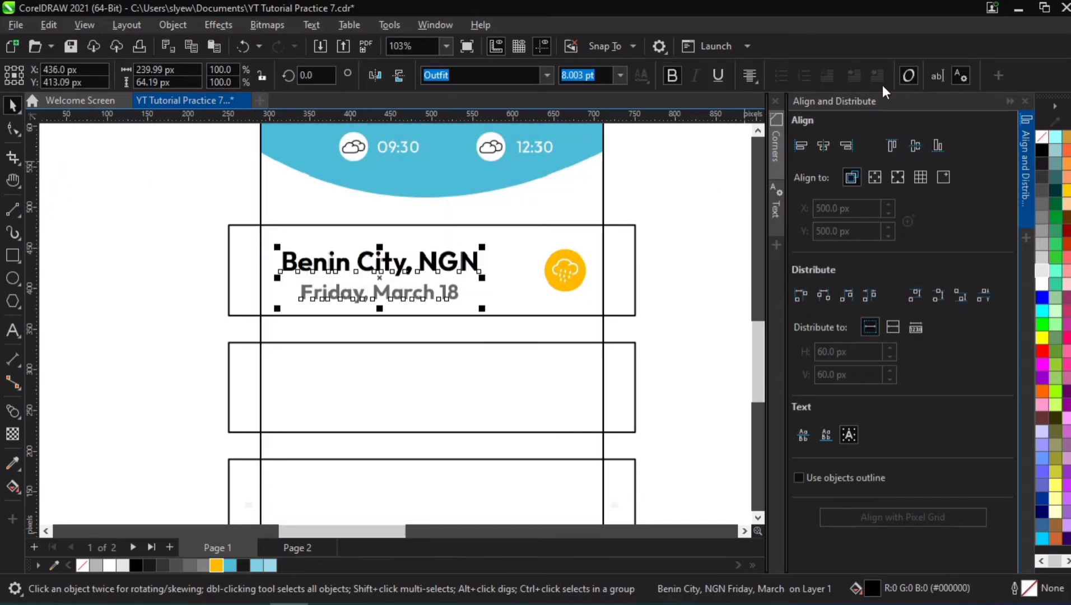
{"action": "left_click", "coordinate": [751, 75]}
{"action": "left_click", "coordinate": [778, 112]}
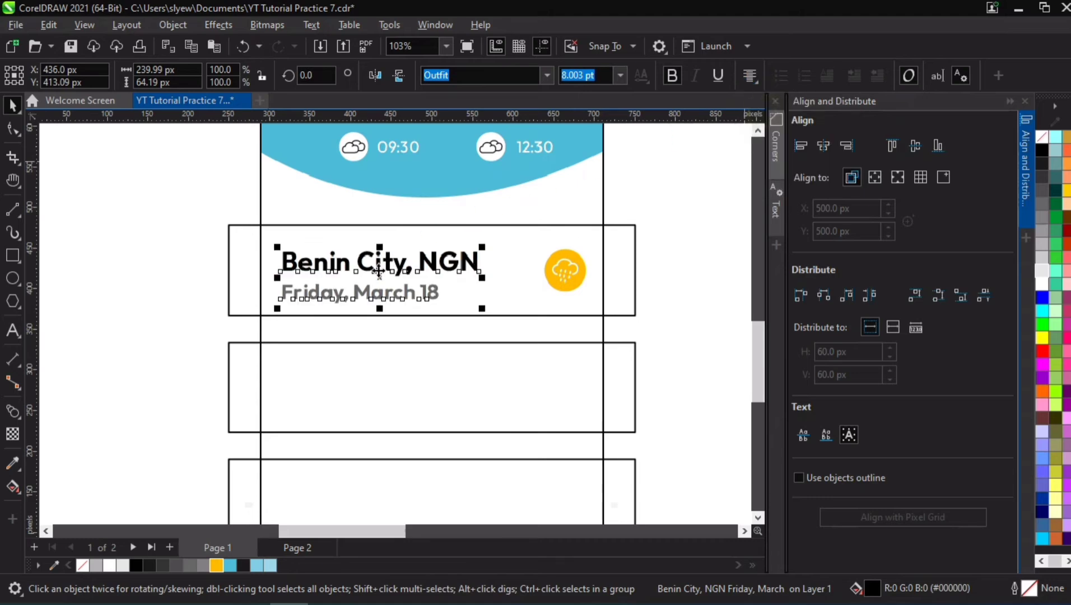
Step: Replace the whole row text with "Ghana", scale it down to about 5 pt, and place a copy beside it
{"action": "double_click", "coordinate": [334, 262]}
{"action": "key", "text": "Escape"}
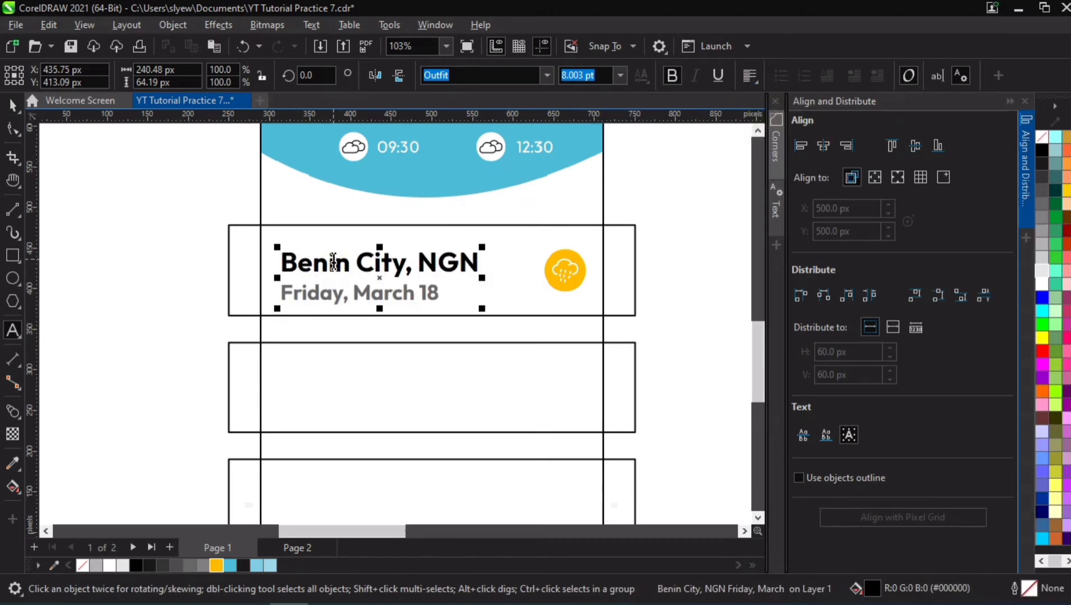
{"action": "key", "text": "ctrl+a"}
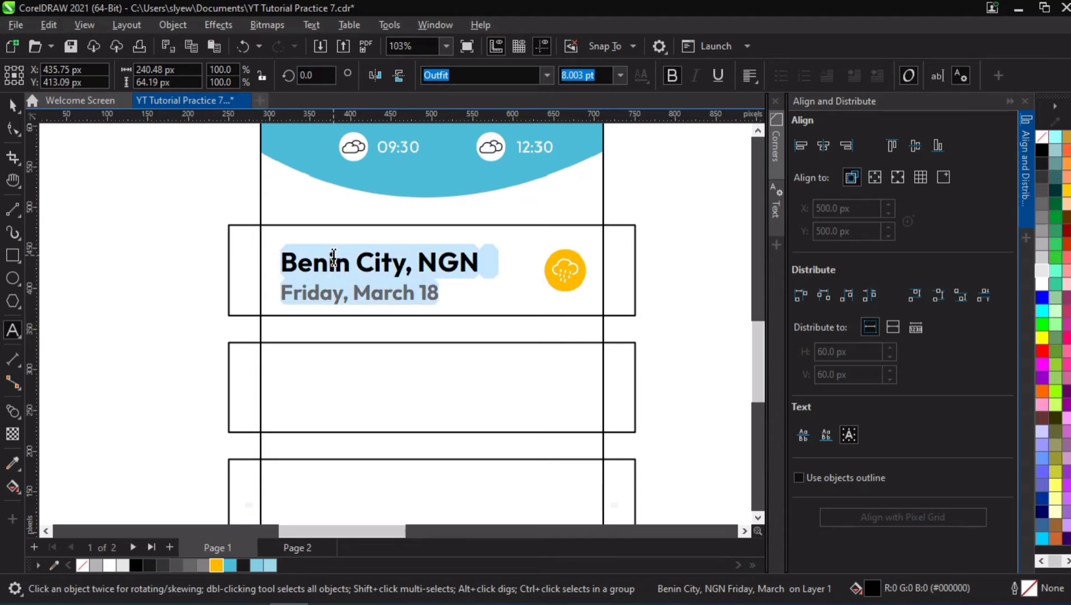
{"action": "type", "text": "Ghana"}
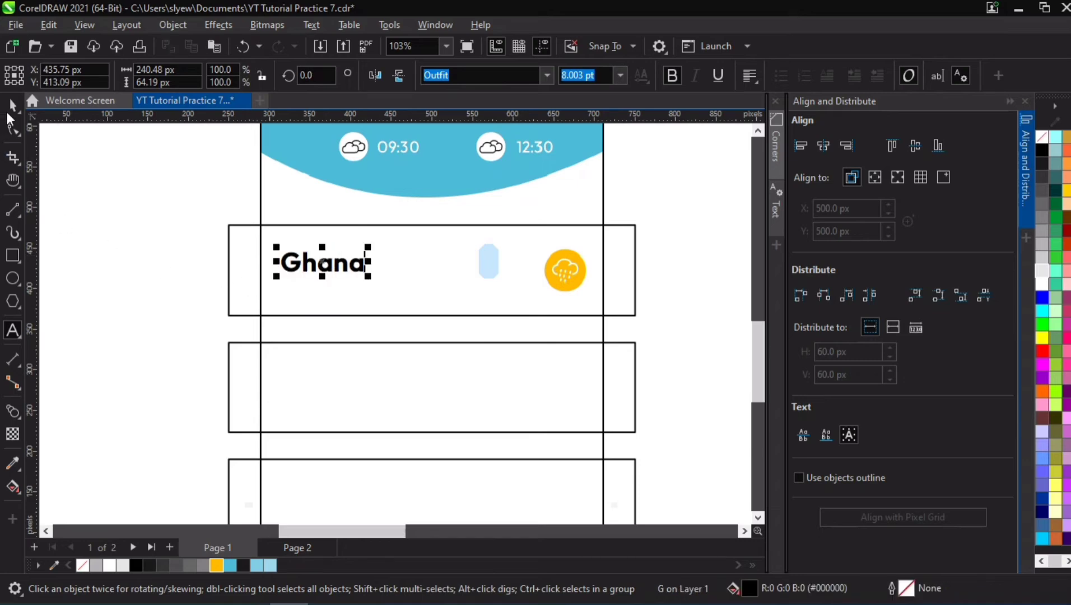
{"action": "left_click", "coordinate": [14, 104]}
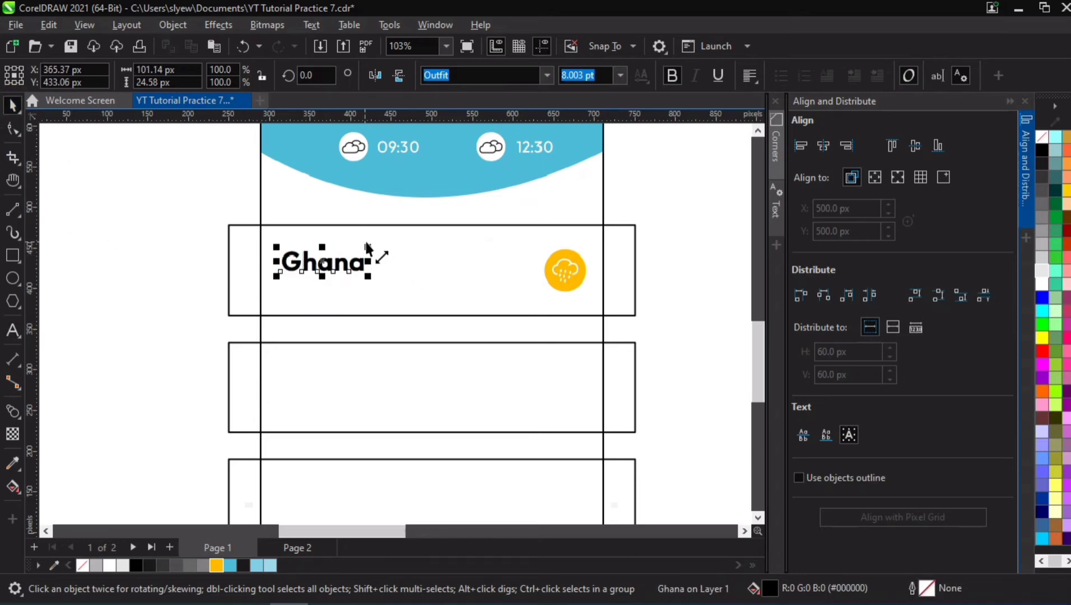
{"action": "left_click", "coordinate": [371, 246]}
{"action": "left_click_drag", "start_coordinate": [371, 246], "coordinate": [315, 273]}
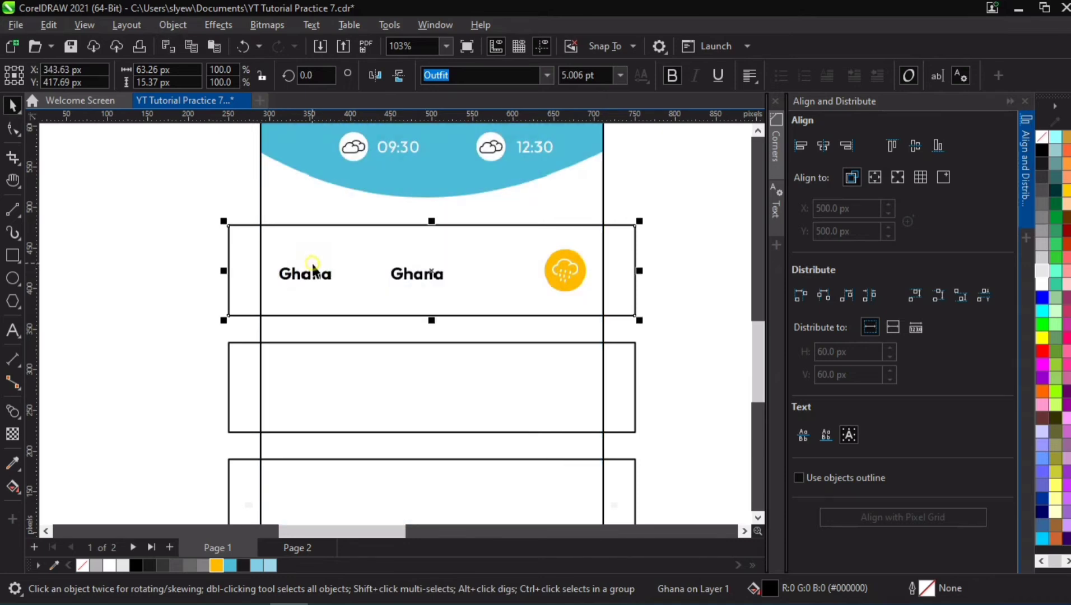
Step: Change the Ghana text nearest the row's left edge to "09:20"
{"action": "double_click", "coordinate": [312, 273]}
{"action": "double_click", "coordinate": [317, 278]}
{"action": "type", "text": "0"}
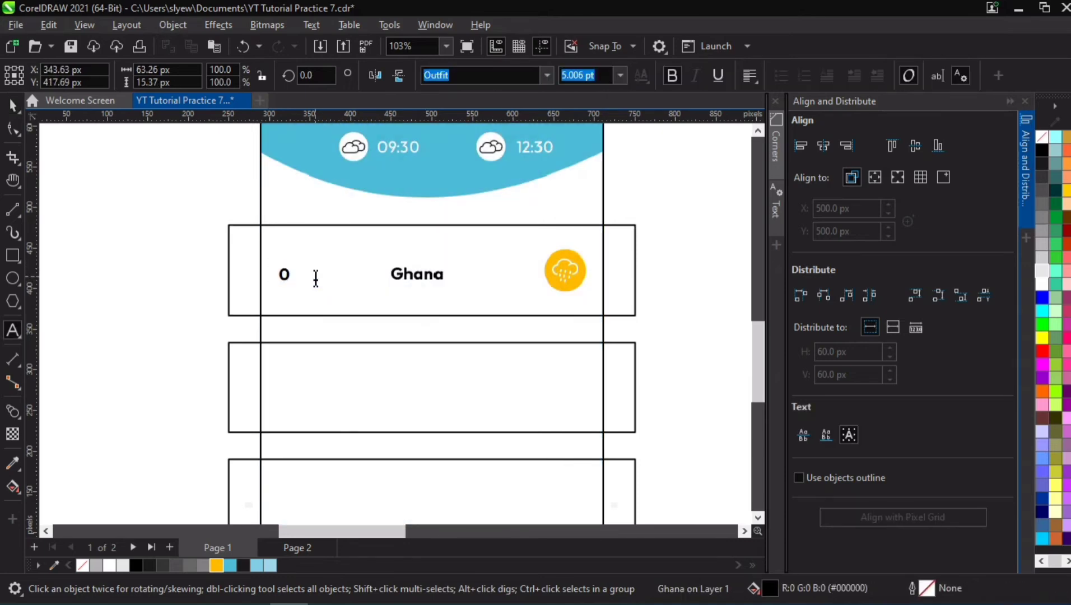
{"action": "type", "text": "9:"}
{"action": "key", "text": "Escape"}
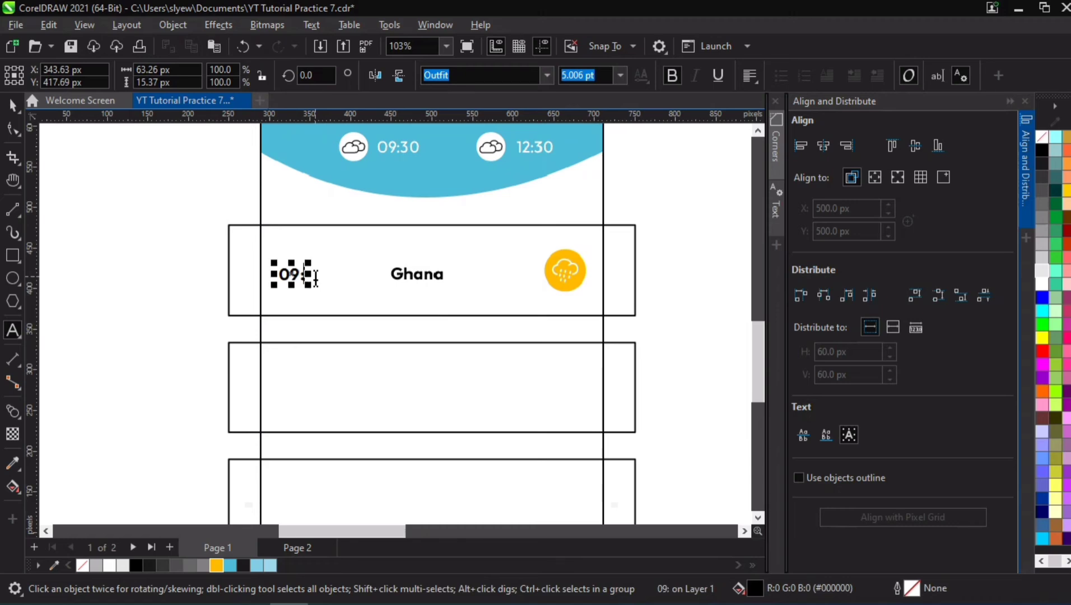
{"action": "left_click", "coordinate": [316, 278]}
{"action": "type", "text": "20"}
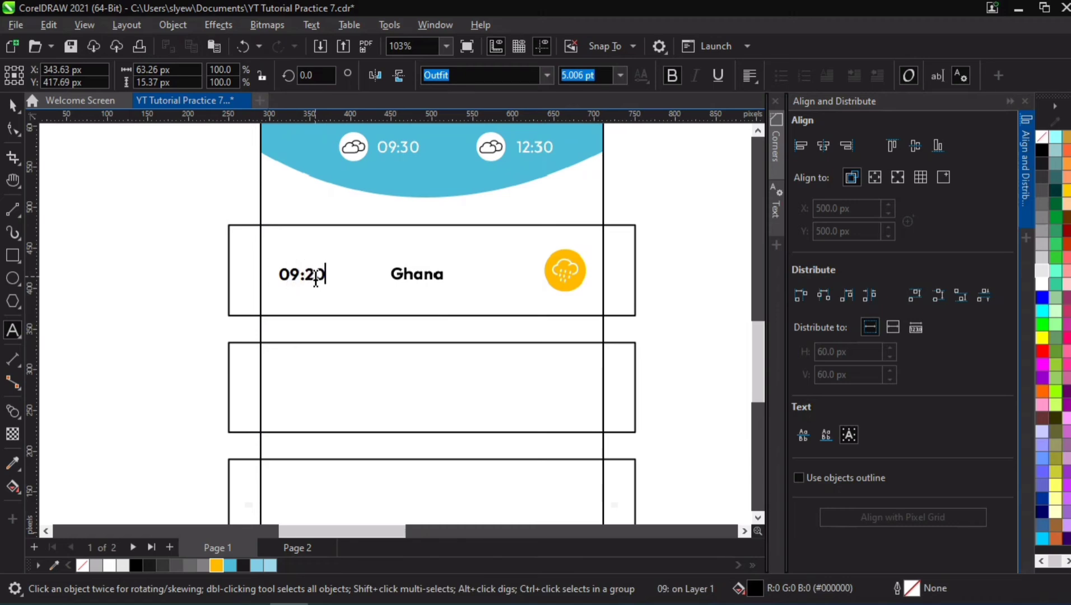
{"action": "left_click", "coordinate": [13, 104]}
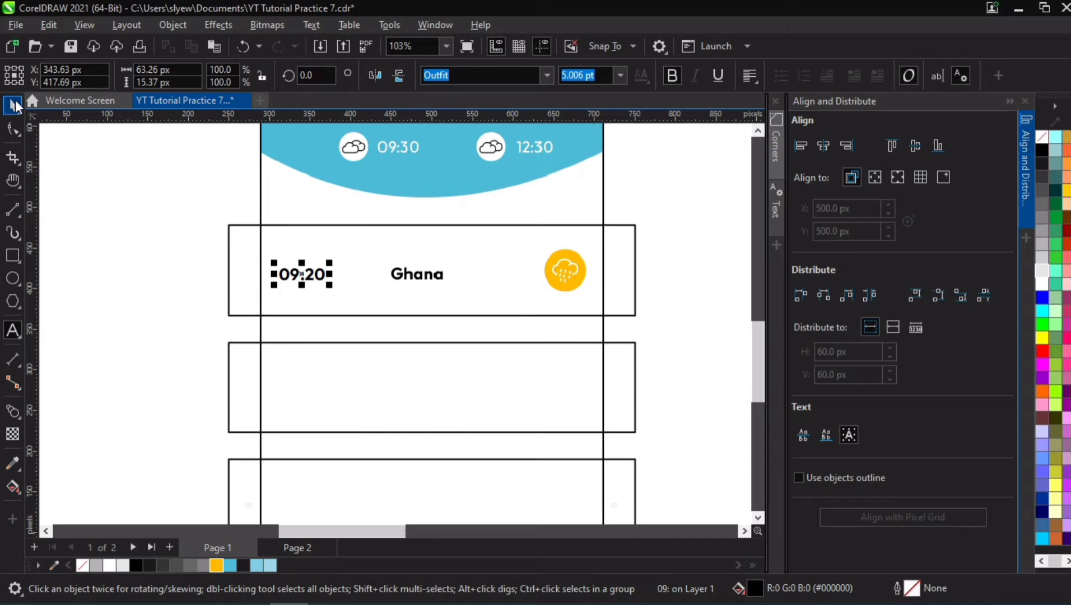
Step: Delete the two empty rectangles below the first forecast row
{"action": "left_click", "coordinate": [314, 401]}
{"action": "left_click", "coordinate": [331, 463], "text": "shift"}
{"action": "key", "text": "Delete"}
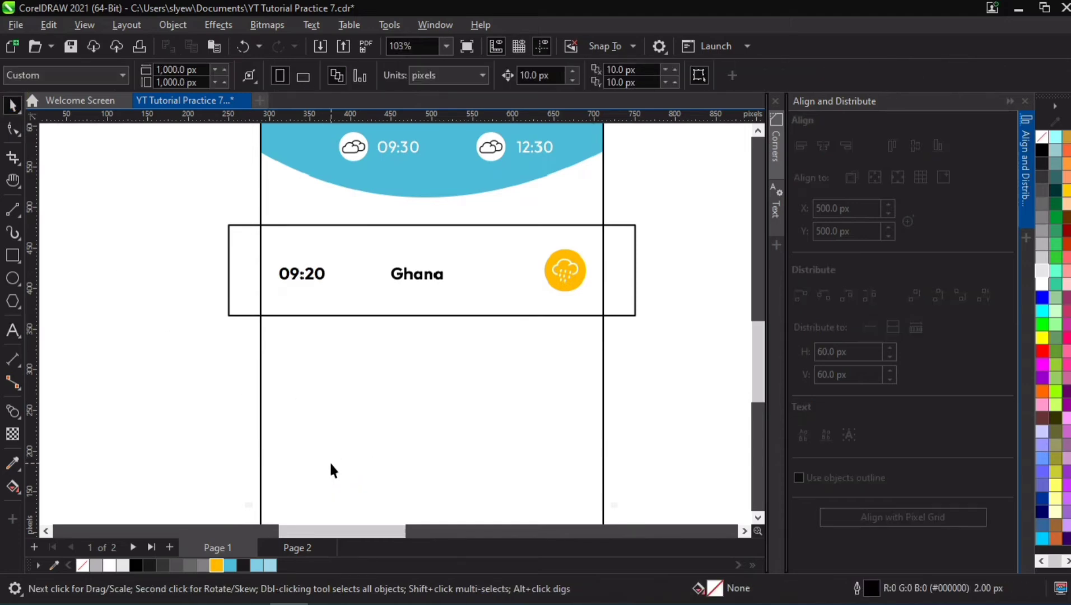
Step: Fill the 09:20 text with 10% Black
{"action": "left_click", "coordinate": [293, 283]}
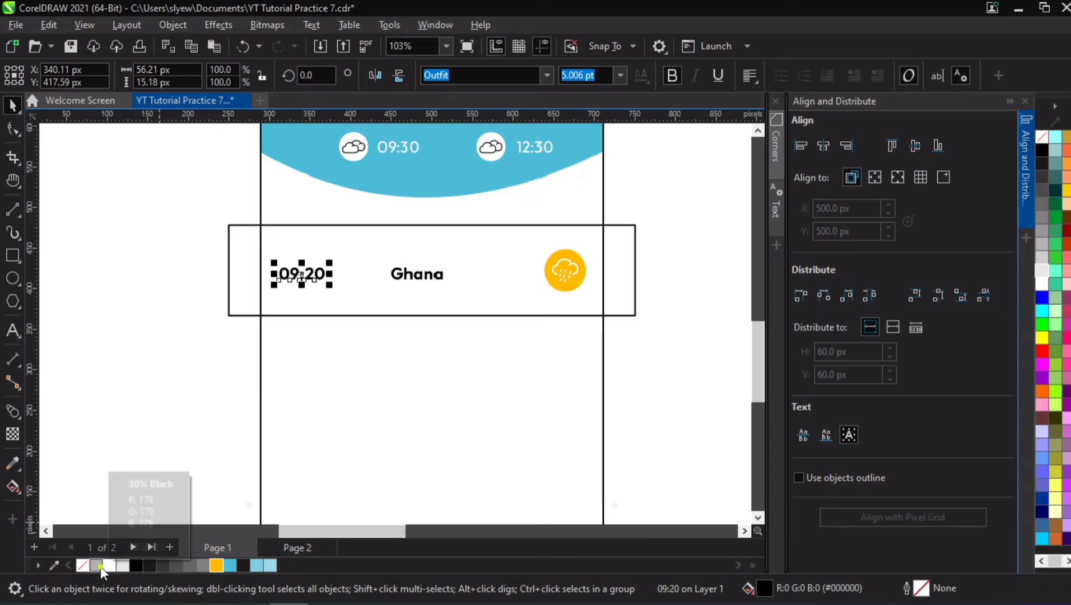
{"action": "left_click", "coordinate": [101, 566]}
{"action": "left_click", "coordinate": [124, 566]}
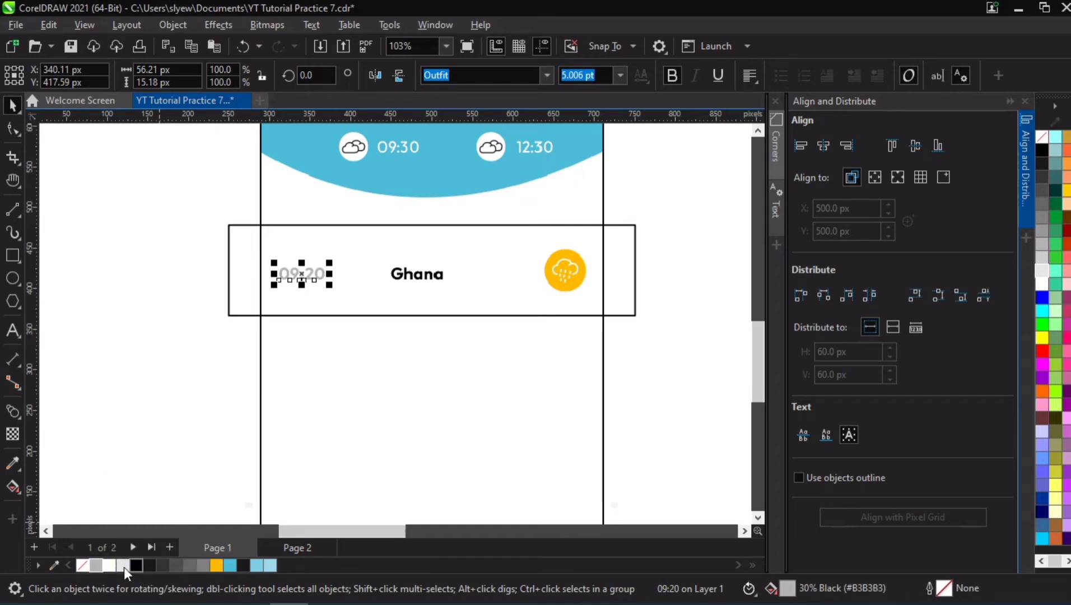
{"action": "left_click", "coordinate": [108, 429]}
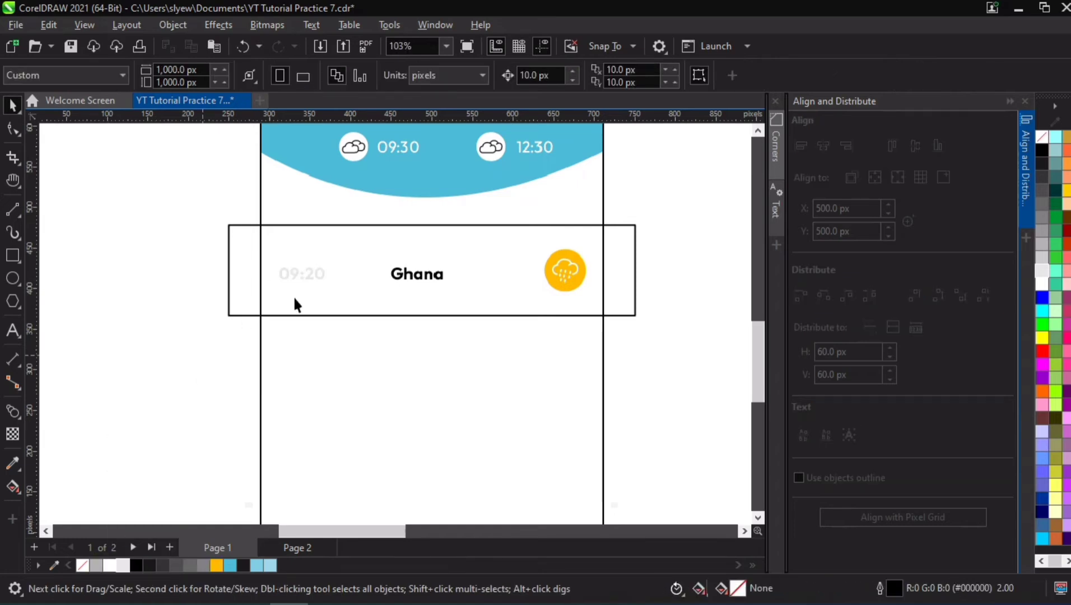
Step: Fill the row rectangle with white and bring the 09:20 text, Ghana text and rain badge to the front
{"action": "left_click", "coordinate": [288, 315]}
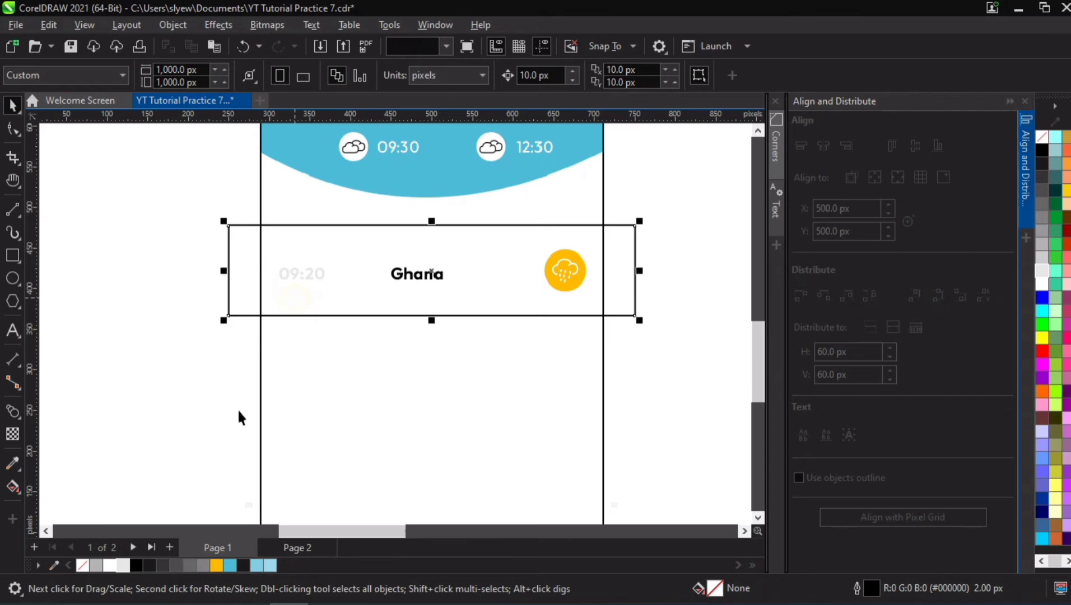
{"action": "left_click", "coordinate": [111, 566]}
{"action": "left_click", "coordinate": [135, 420]}
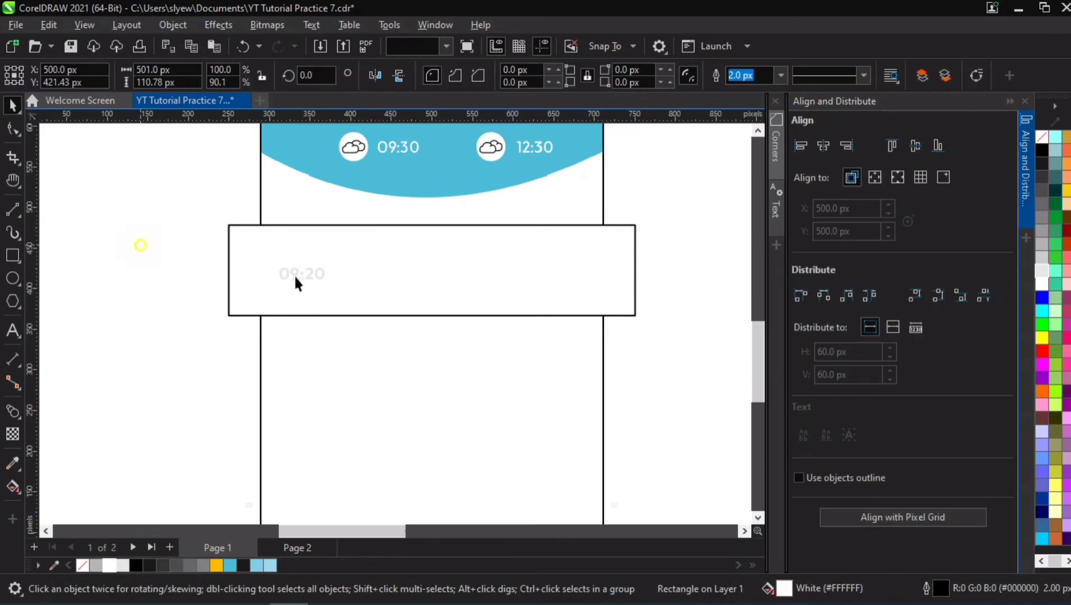
{"action": "left_click_drag", "start_coordinate": [141, 245], "coordinate": [739, 327]}
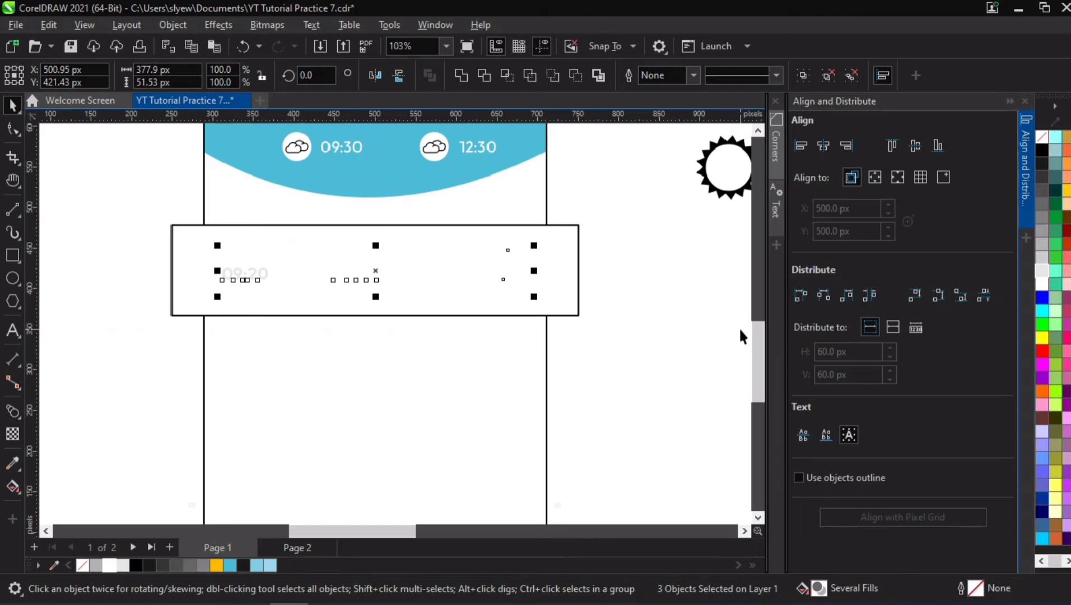
{"action": "key", "text": "shift+Page_Up"}
{"action": "left_click_drag", "start_coordinate": [125, 247], "coordinate": [294, 304]}
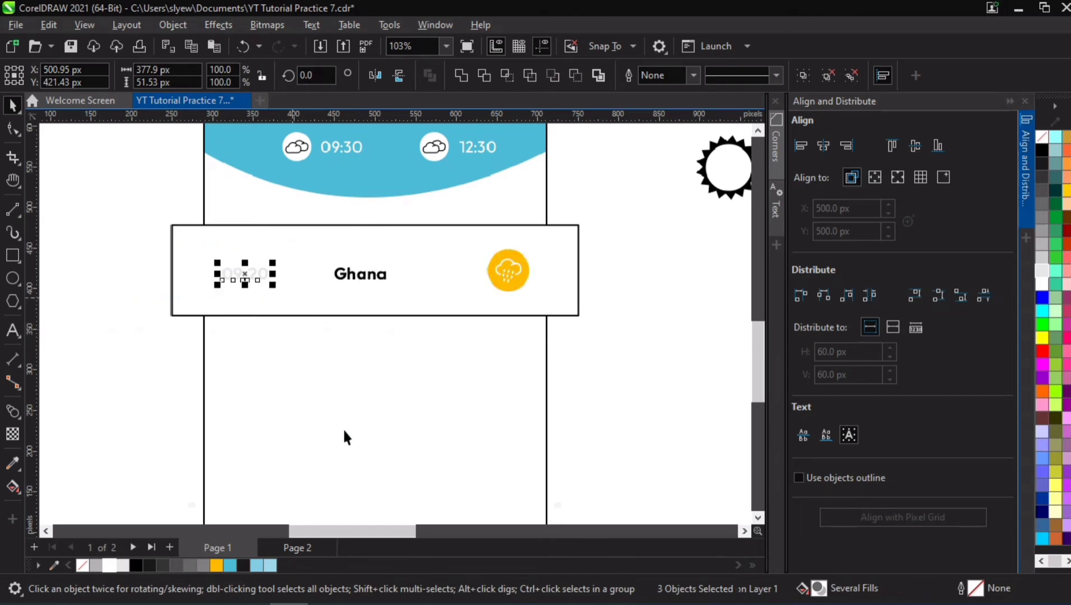
Step: Fill the forecast row rectangle with light grey #CCCCCC
{"action": "left_click", "coordinate": [289, 306]}
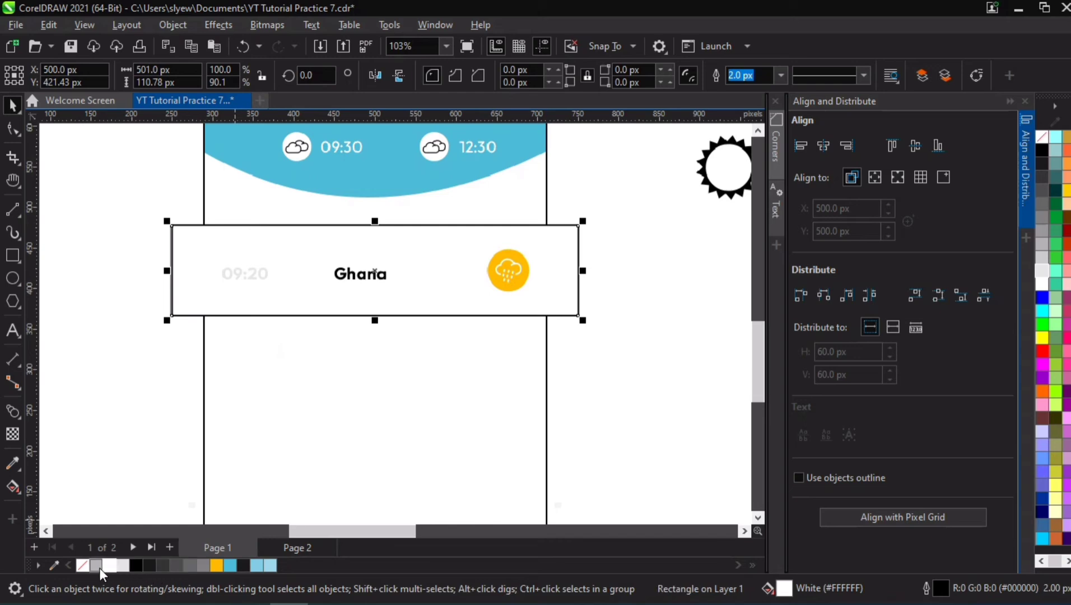
{"action": "left_click", "coordinate": [98, 567]}
{"action": "left_click", "coordinate": [124, 245]}
{"action": "left_click_drag", "start_coordinate": [125, 246], "coordinate": [267, 284]}
{"action": "left_click", "coordinate": [288, 297]}
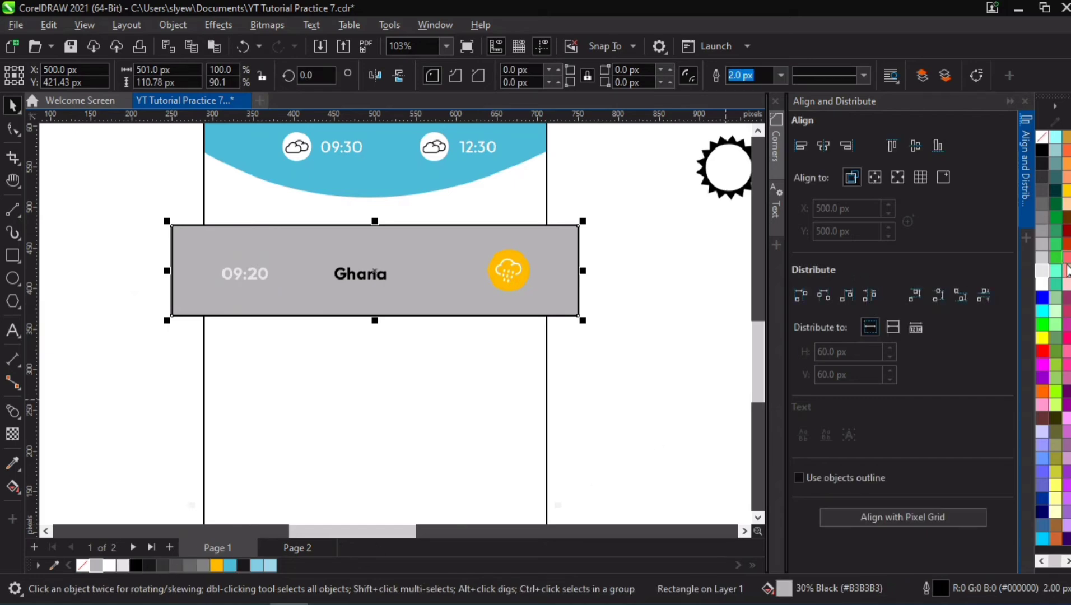
{"action": "left_click", "coordinate": [1041, 258]}
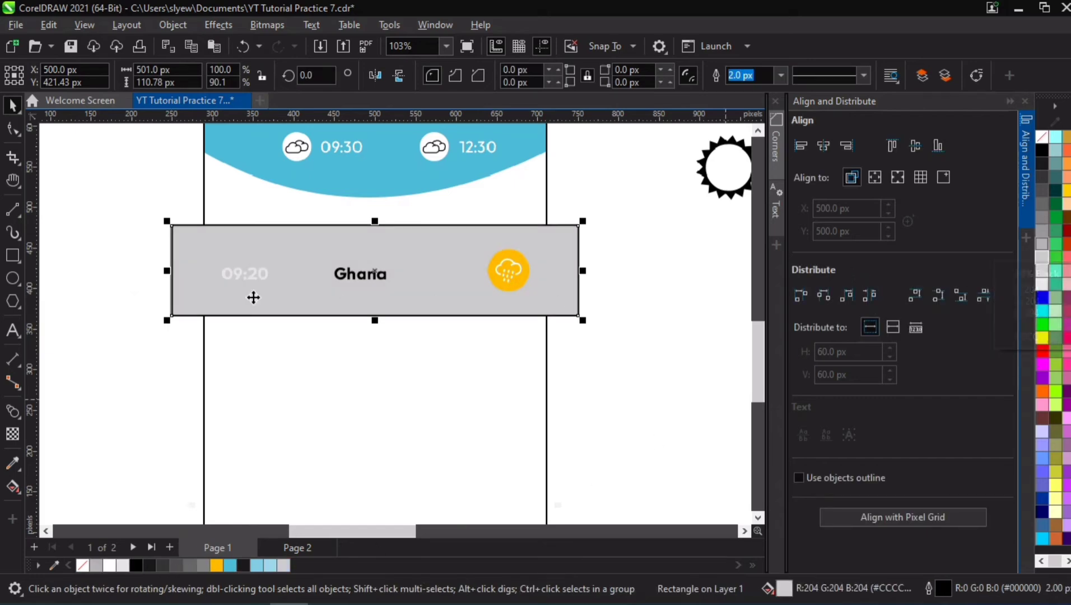
Step: Fill the 09:20 text with 60% Black so it contrasts with the grey row
{"action": "left_click", "coordinate": [232, 275]}
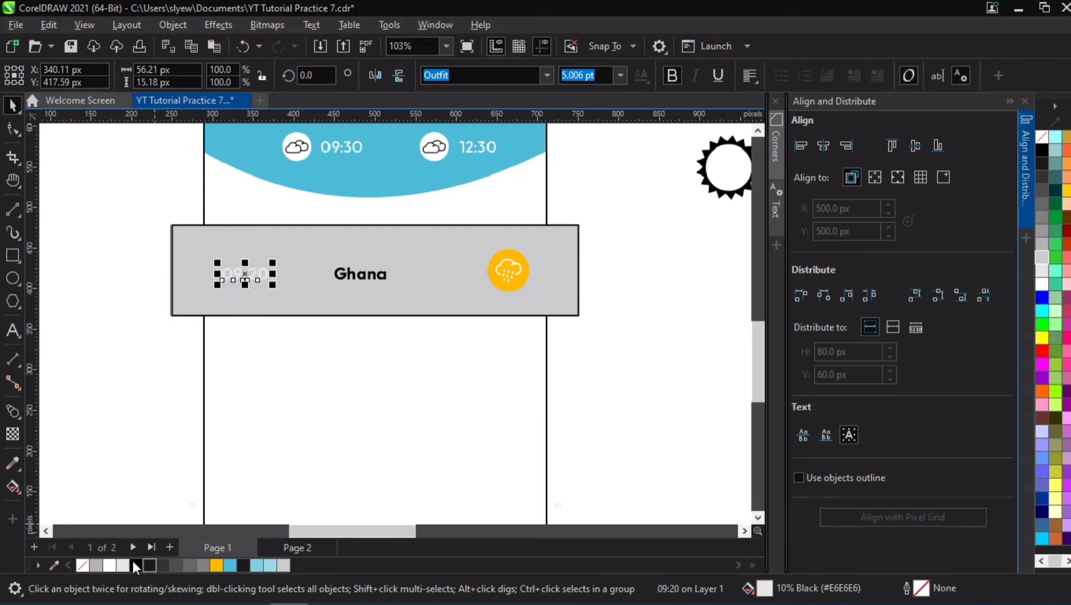
{"action": "left_click", "coordinate": [187, 562]}
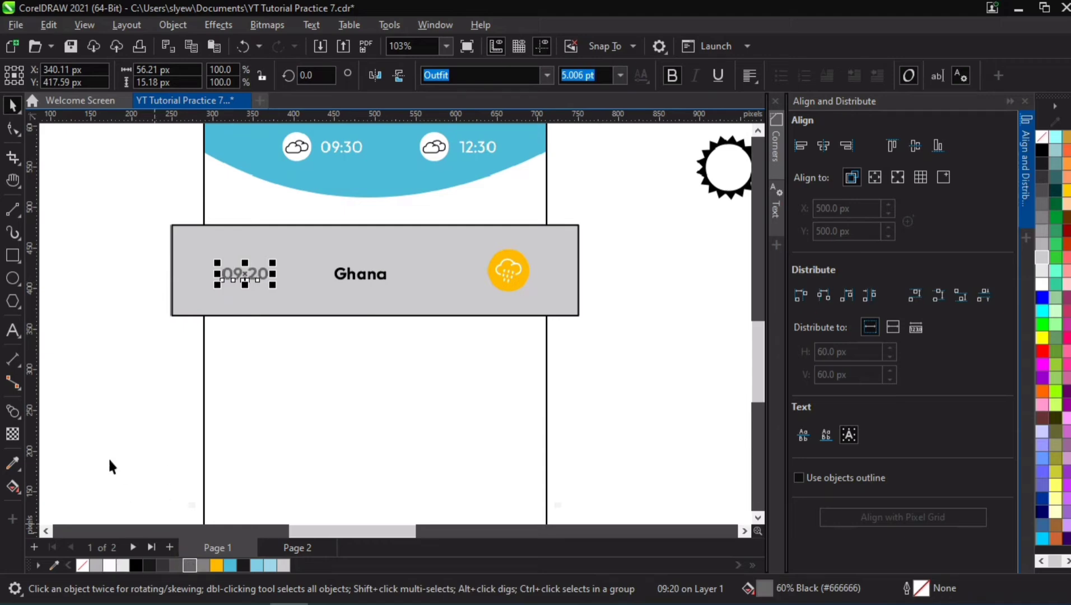
{"action": "left_click", "coordinate": [108, 457]}
{"action": "left_click", "coordinate": [367, 274]}
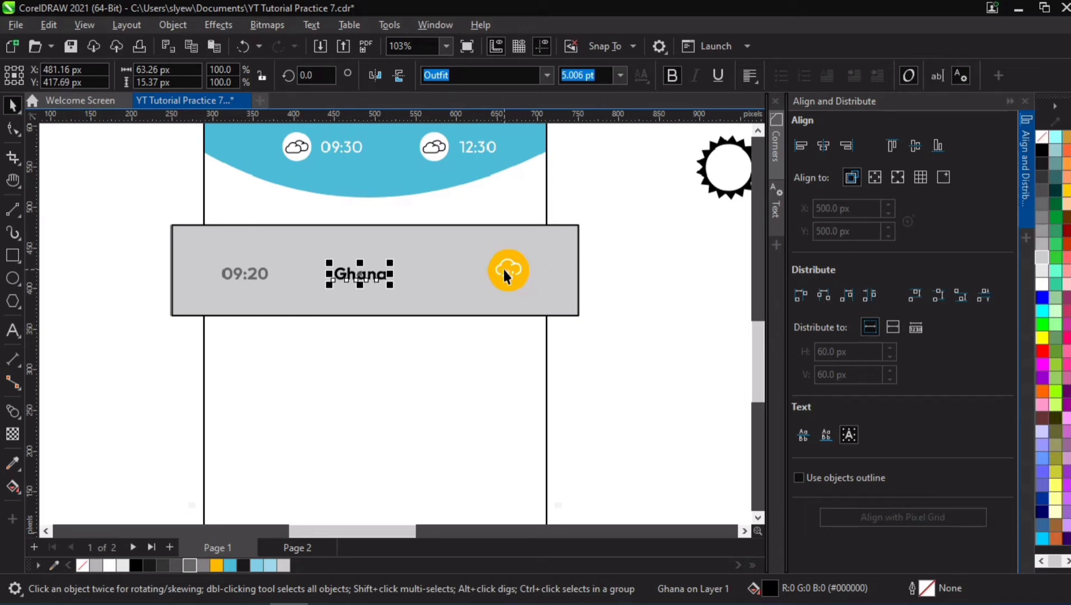
{"action": "left_click_drag", "start_coordinate": [376, 282], "coordinate": [465, 280]}
{"action": "double_click", "coordinate": [466, 280]}
{"action": "double_click", "coordinate": [466, 280]}
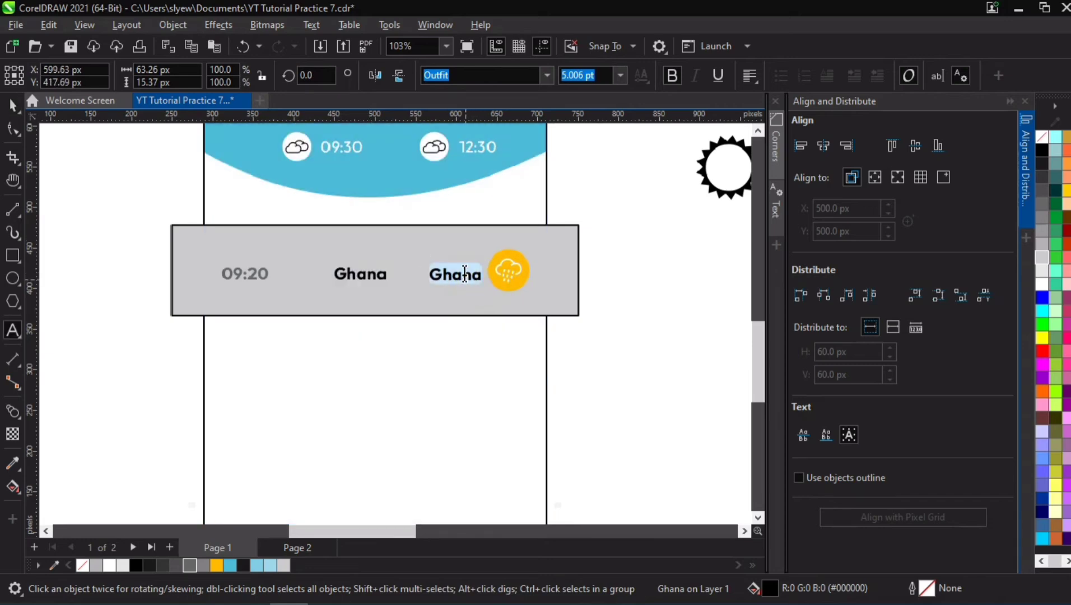
{"action": "type", "text": "20"}
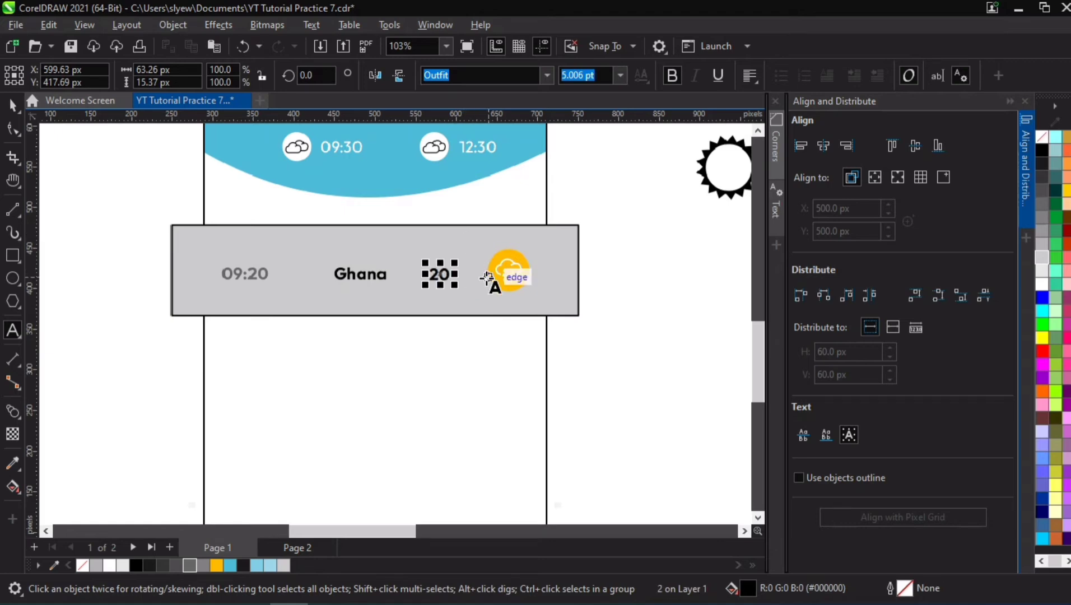
{"action": "key", "text": "BackSpace"}
{"action": "key", "text": "BackSpace"}
{"action": "left_click", "coordinate": [13, 103]}
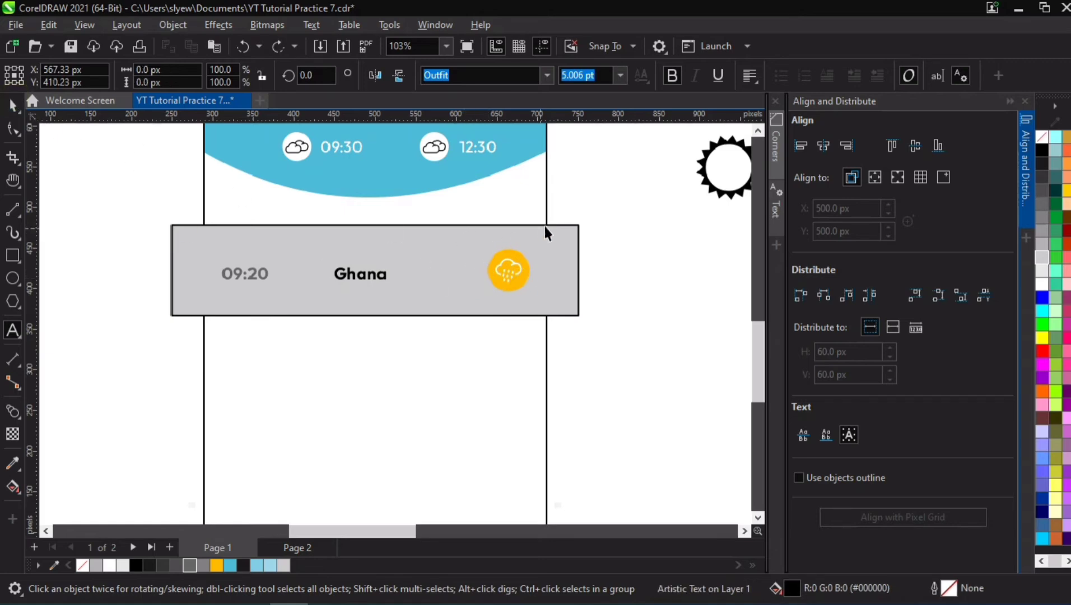
{"action": "left_click", "coordinate": [601, 221]}
Step: Open the blue header's clipped contents, select the 18°C temperature group, and leave the clipped contents
{"action": "scroll", "coordinate": [598, 227], "scroll_direction": "down", "scroll_amount": 2}
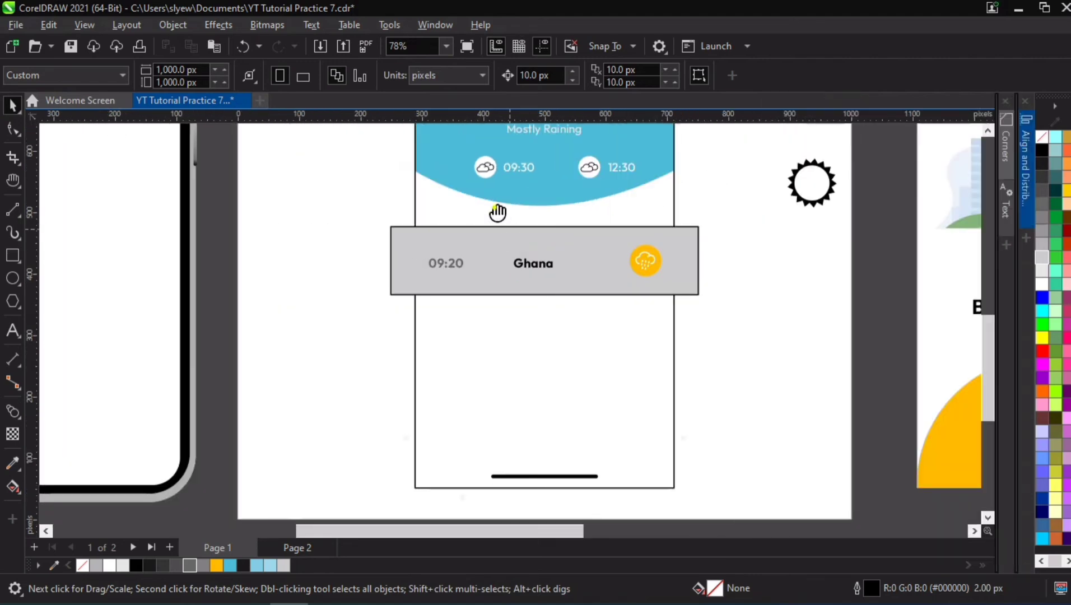
{"action": "left_click_drag", "start_coordinate": [497, 212], "coordinate": [394, 327]}
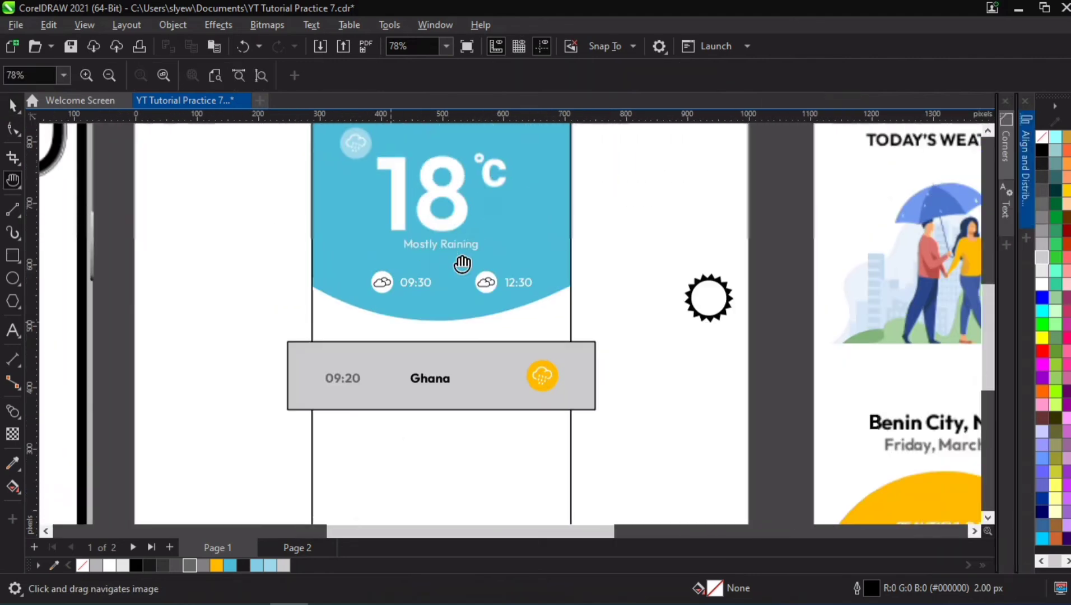
{"action": "double_click", "coordinate": [456, 195]}
{"action": "left_click", "coordinate": [456, 194]}
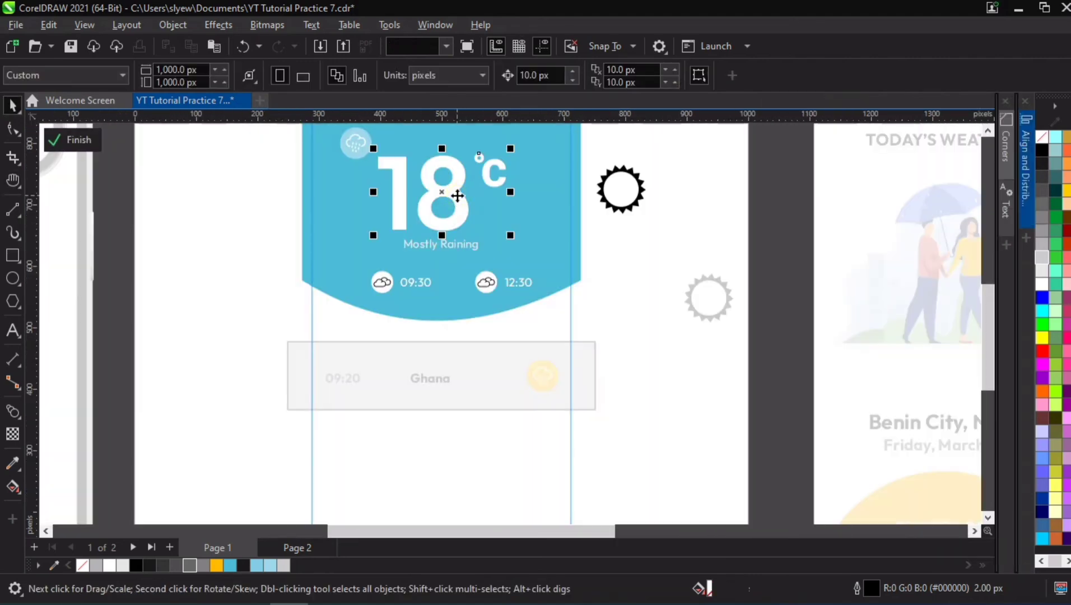
{"action": "double_click", "coordinate": [222, 268]}
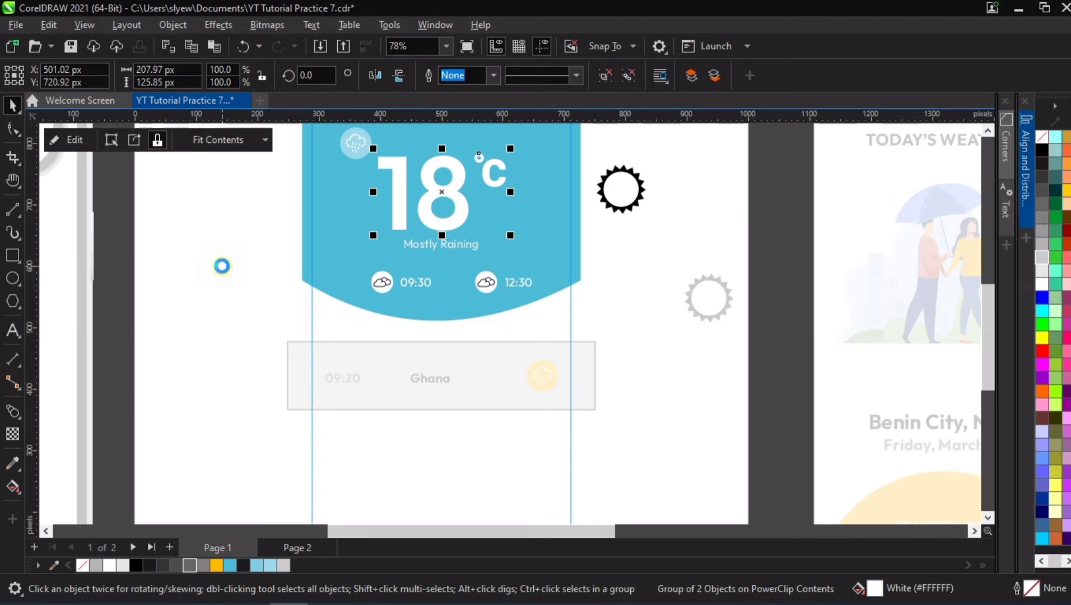
Step: Place a copy of the large 18°C text in the grey Ghana bar beside the rain icon, scaled to about 22.6%, and fill it black
{"action": "left_click", "coordinate": [474, 227]}
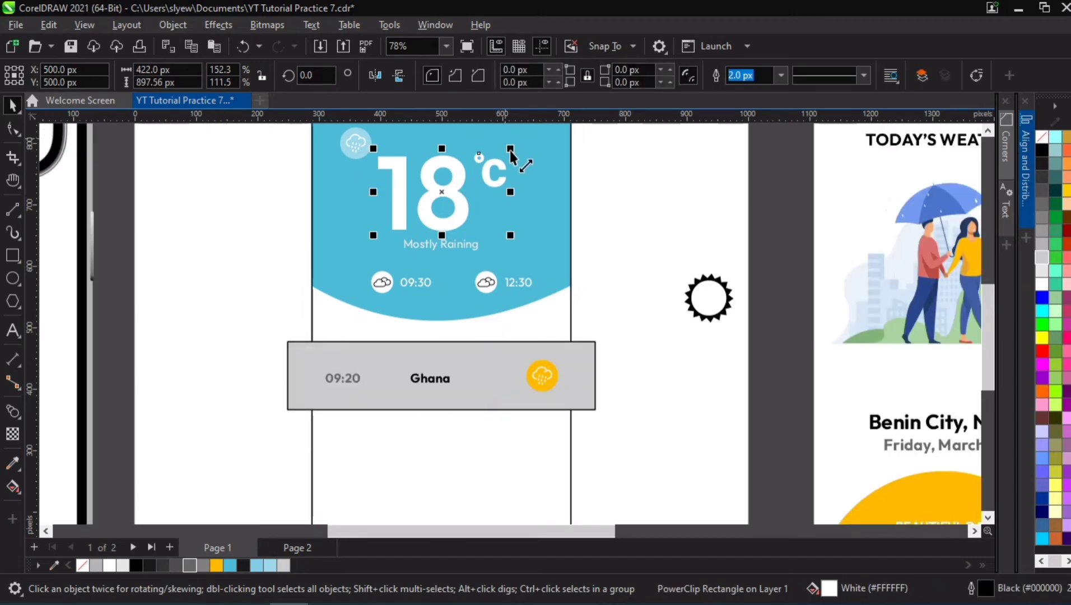
{"action": "left_click_drag", "start_coordinate": [512, 156], "coordinate": [545, 171]}
{"action": "left_click_drag", "start_coordinate": [449, 186], "coordinate": [508, 376]}
{"action": "scroll", "coordinate": [507, 376], "scroll_direction": "up", "scroll_amount": 3}
{"action": "left_click_drag", "start_coordinate": [550, 334], "coordinate": [514, 382]}
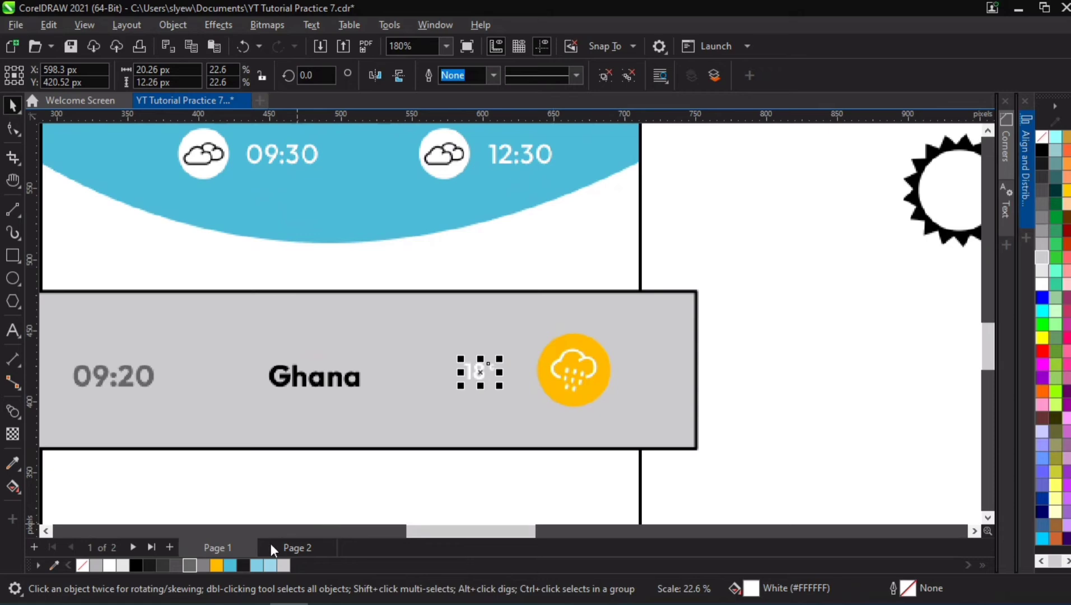
{"action": "left_click", "coordinate": [138, 565]}
Step: Change the number in the copied temperature text in the grey bar to 25
{"action": "double_click", "coordinate": [485, 374]}
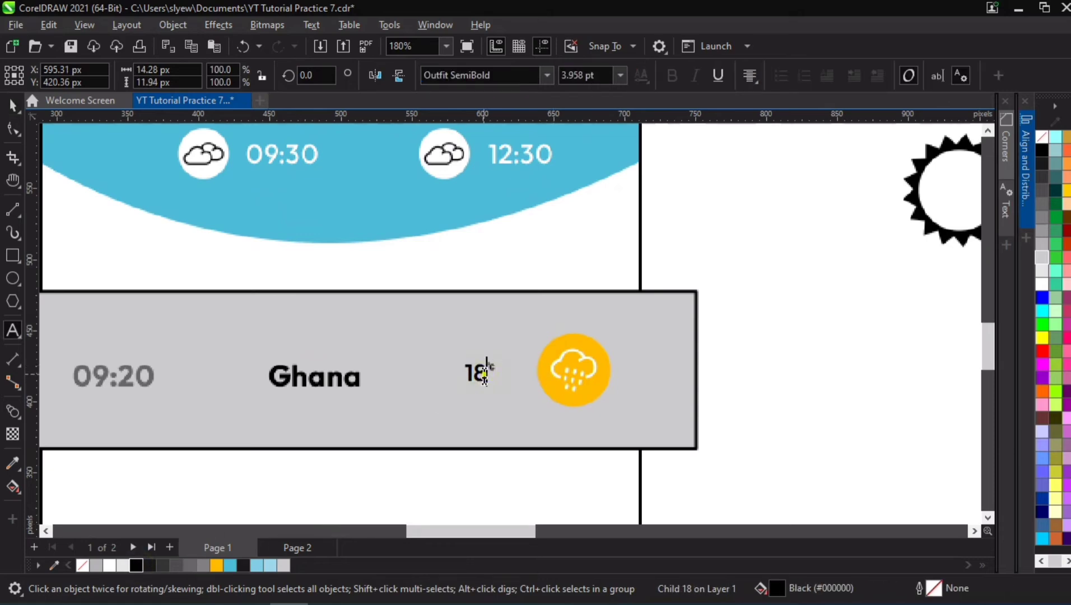
{"action": "left_click_drag", "start_coordinate": [485, 374], "coordinate": [449, 373]}
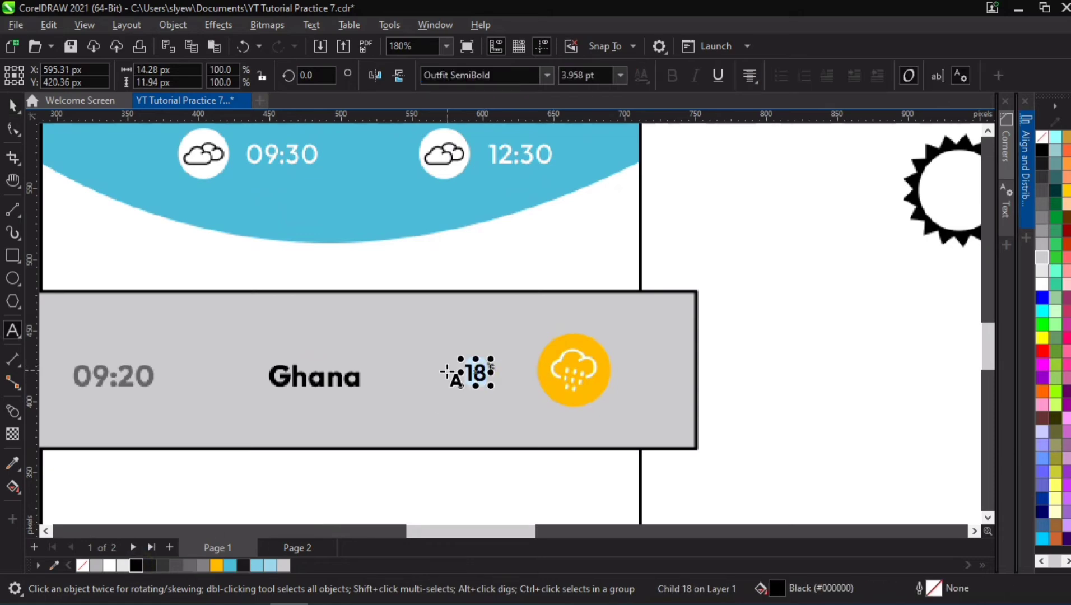
{"action": "type", "text": "25"}
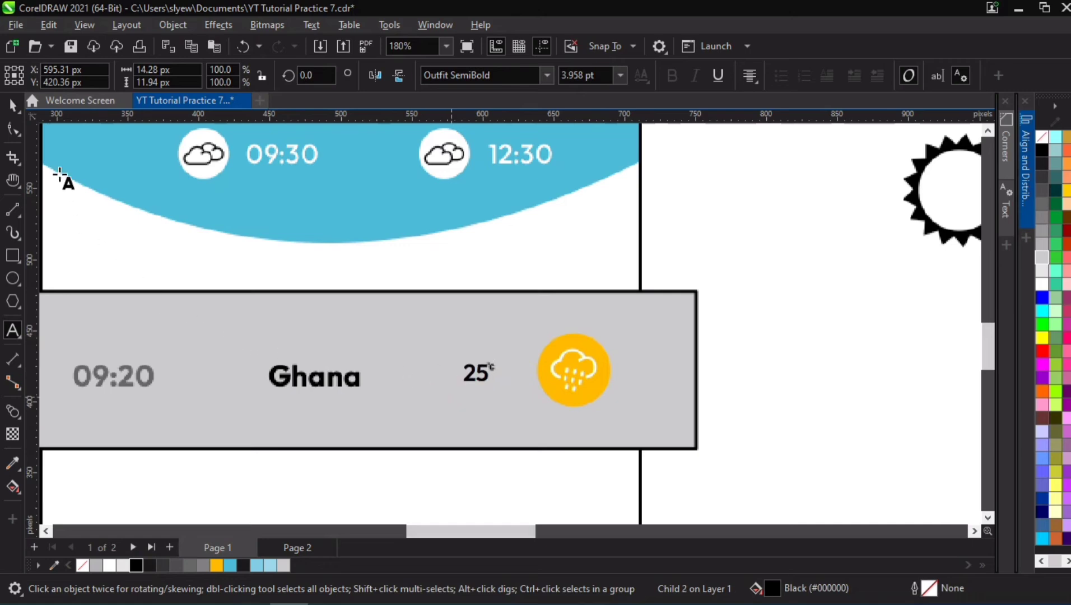
{"action": "left_click", "coordinate": [13, 103]}
Step: Enlarge the 25°C text to about 144% and align it to the vertical centre of the grey bar
{"action": "left_click", "coordinate": [486, 376]}
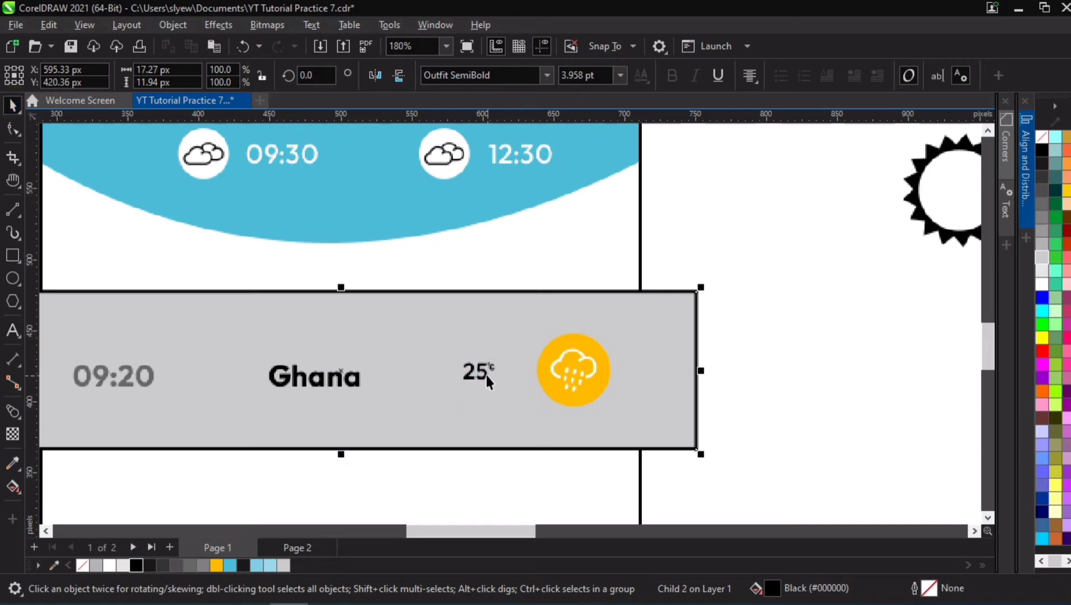
{"action": "left_click", "coordinate": [486, 376], "text": "ctrl"}
{"action": "left_click_drag", "start_coordinate": [498, 392], "coordinate": [514, 395]}
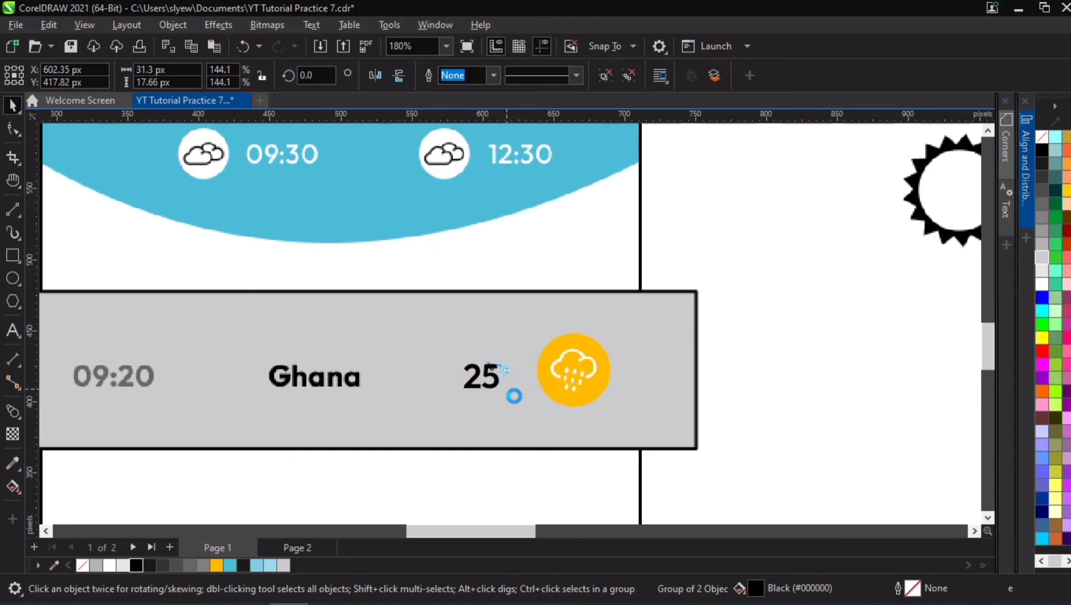
{"action": "left_click", "coordinate": [432, 400]}
{"action": "key", "text": "ctrl+u"}
{"action": "left_click", "coordinate": [1027, 194]}
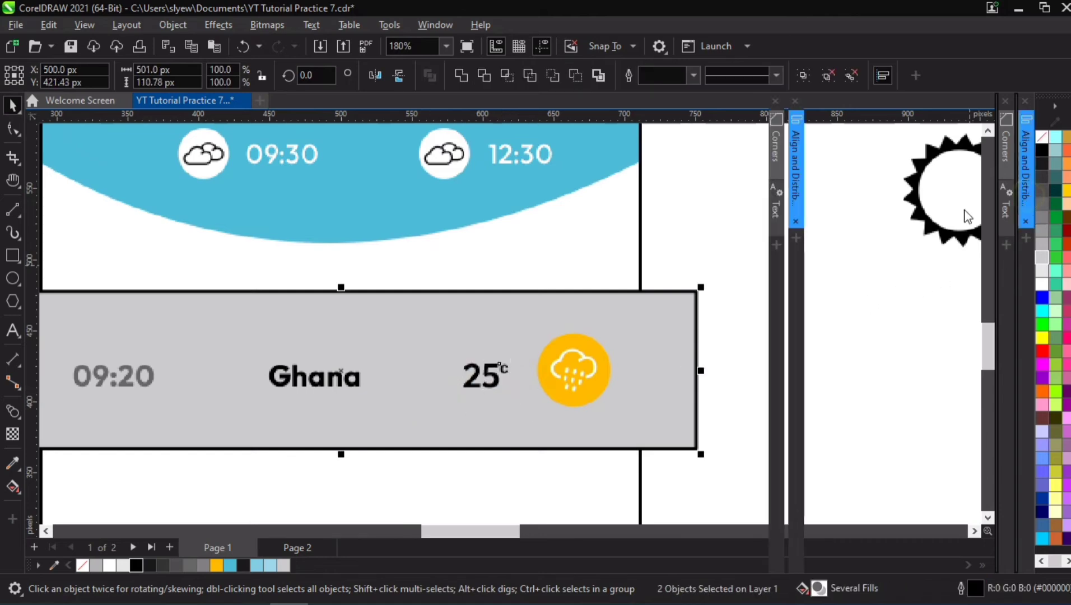
{"action": "left_click", "coordinate": [913, 147]}
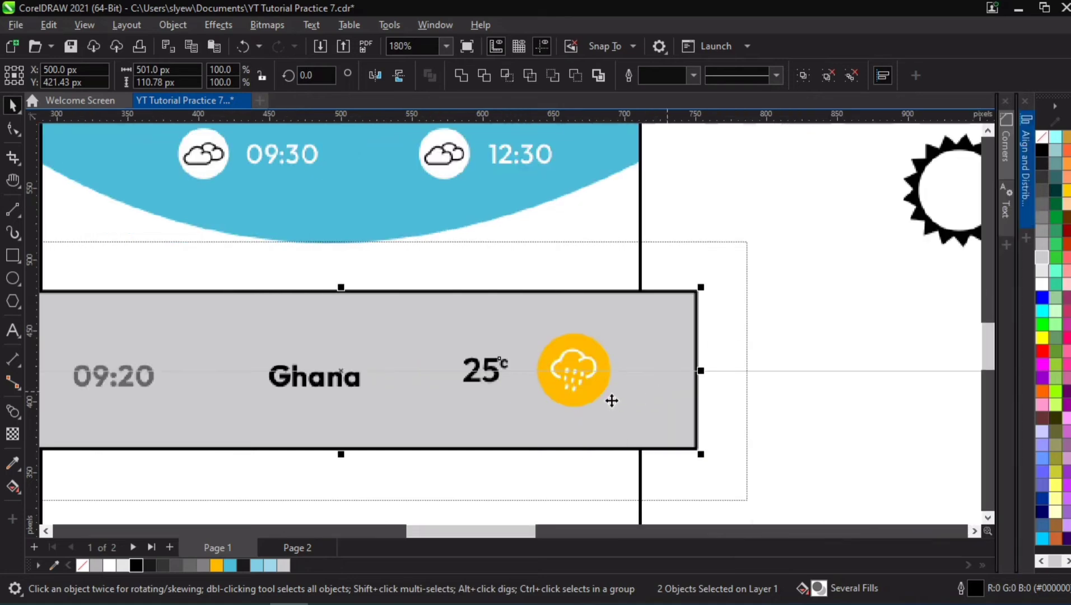
Step: Group the 09:20 and Ghana texts and align the group to the vertical centre of the grey bar
{"action": "left_click_drag", "start_coordinate": [540, 384], "coordinate": [569, 311]}
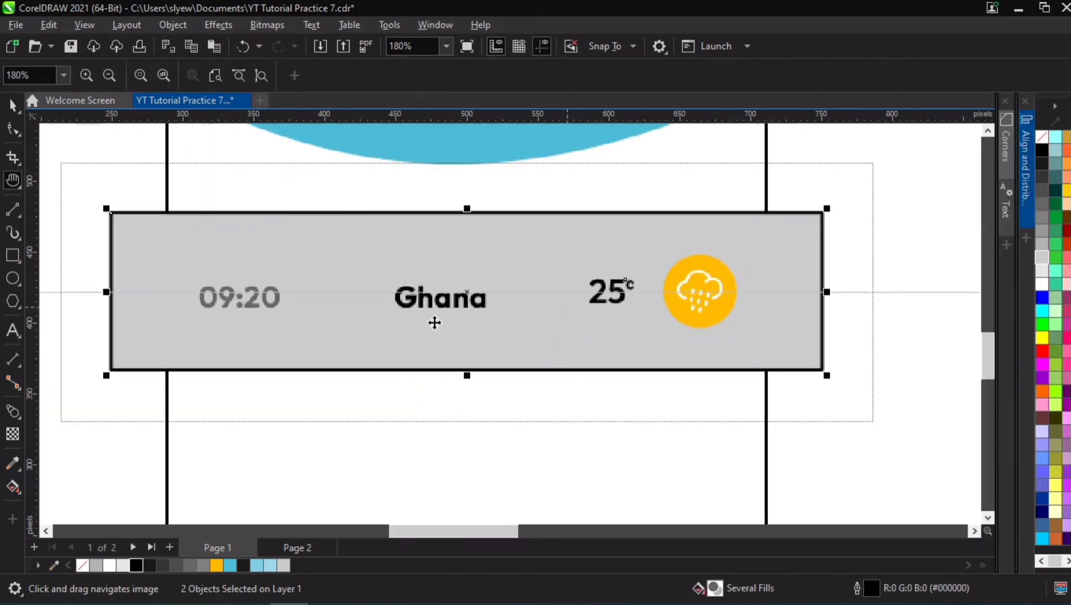
{"action": "left_click", "coordinate": [445, 307]}
{"action": "left_click", "coordinate": [280, 299], "text": "shift"}
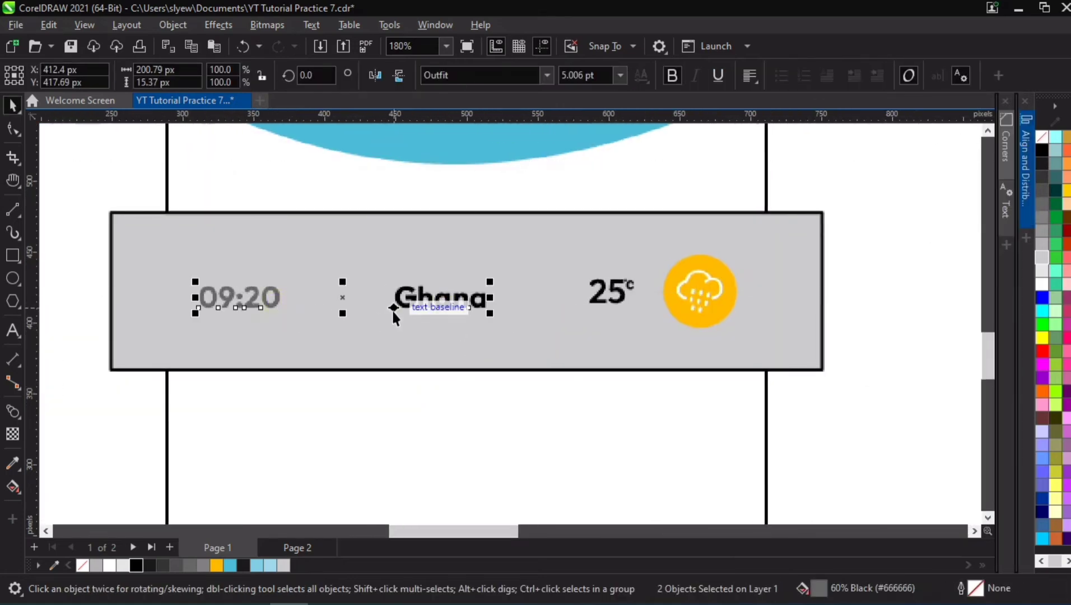
{"action": "left_click", "coordinate": [440, 331]}
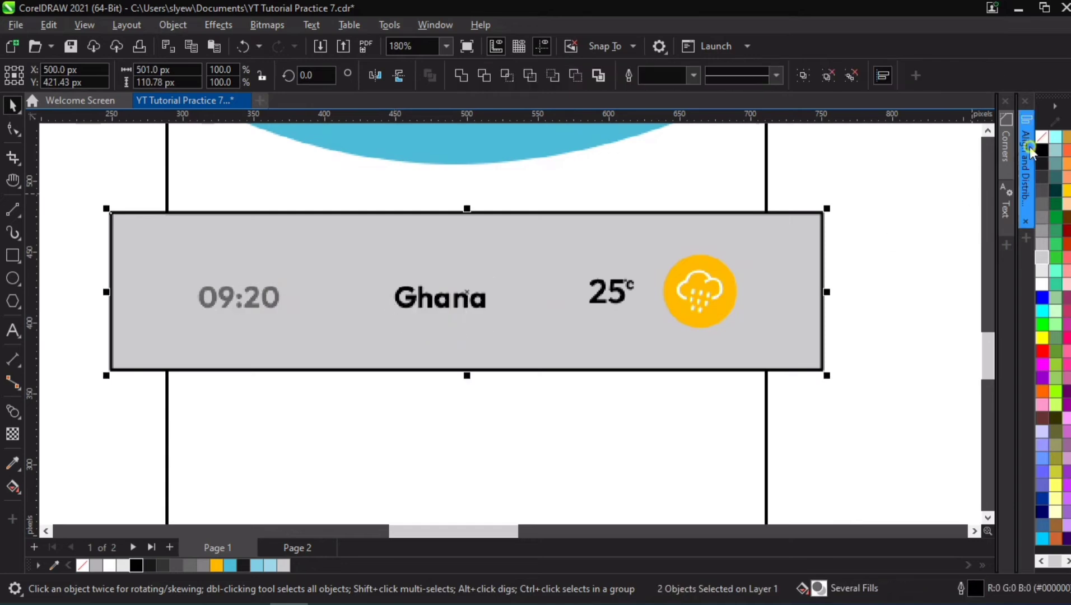
{"action": "left_click", "coordinate": [1028, 151]}
{"action": "left_click", "coordinate": [908, 146]}
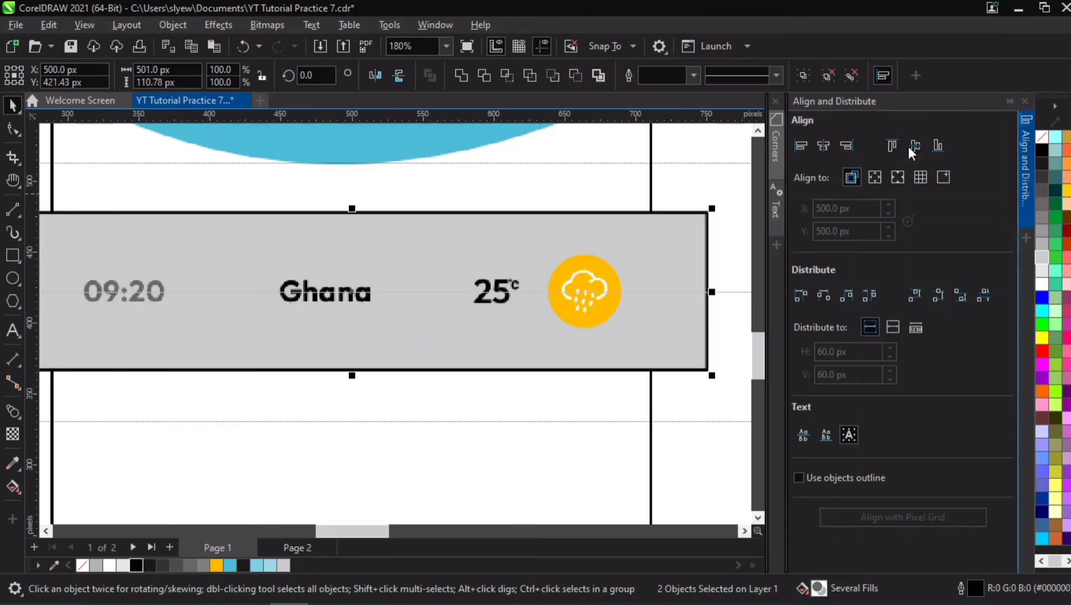
{"action": "left_click", "coordinate": [1027, 169]}
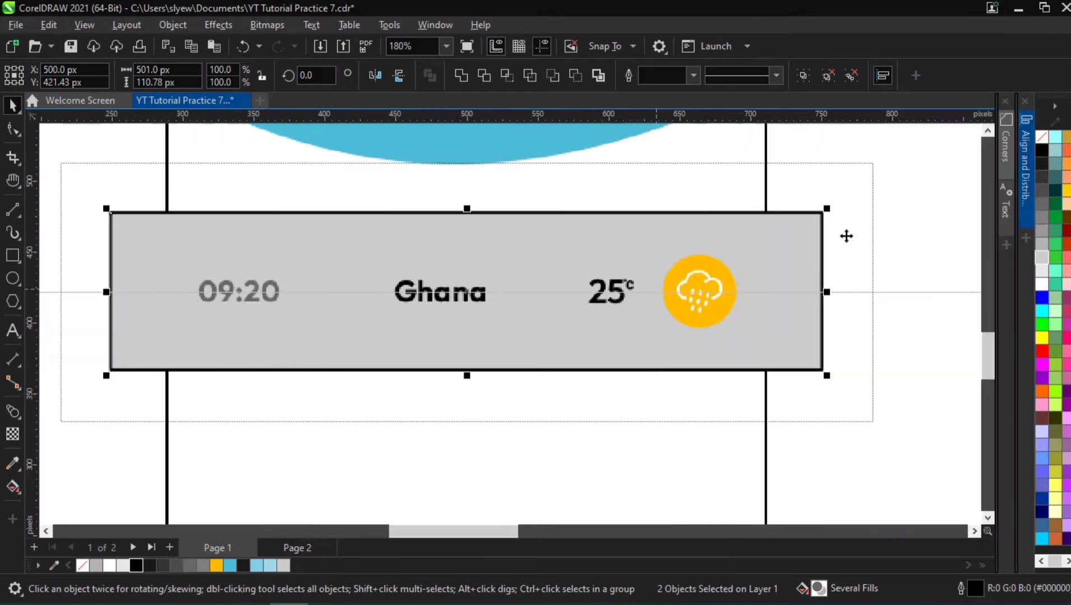
{"action": "left_click", "coordinate": [884, 252]}
Step: Shrink the yellow rain icon to about 37 px and move the 25°C text left, away from it
{"action": "left_click", "coordinate": [716, 289]}
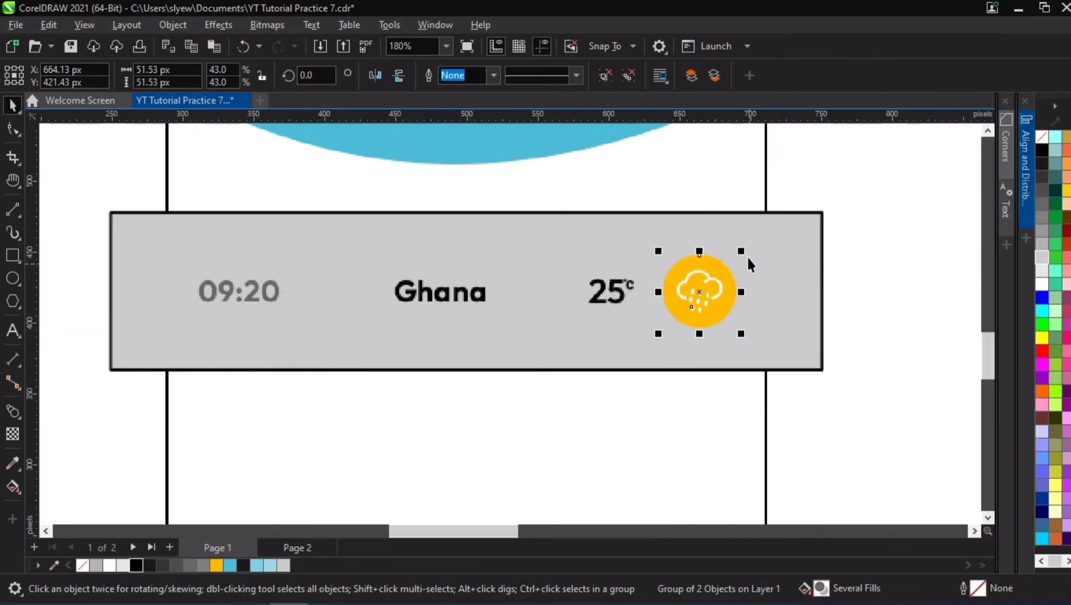
{"action": "left_click_drag", "start_coordinate": [743, 247], "coordinate": [727, 285]}
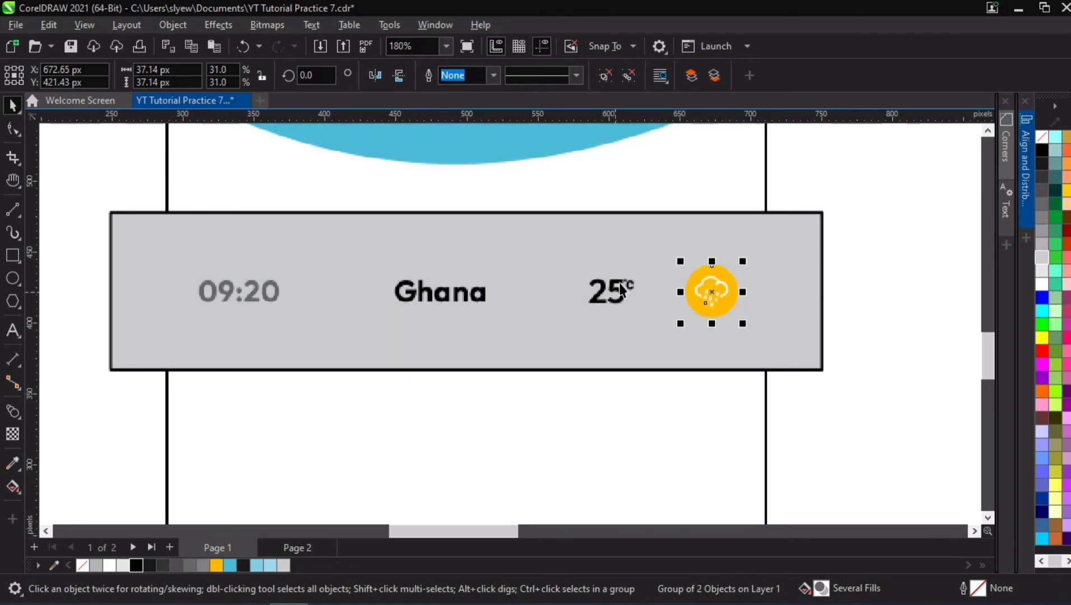
{"action": "left_click", "coordinate": [621, 292]}
{"action": "left_click_drag", "start_coordinate": [620, 291], "coordinate": [598, 293]}
Step: Move the Ghana text left, closer to 09:20, and ungroup the two texts
{"action": "left_click", "coordinate": [441, 293]}
{"action": "left_click", "coordinate": [465, 292], "text": "ctrl"}
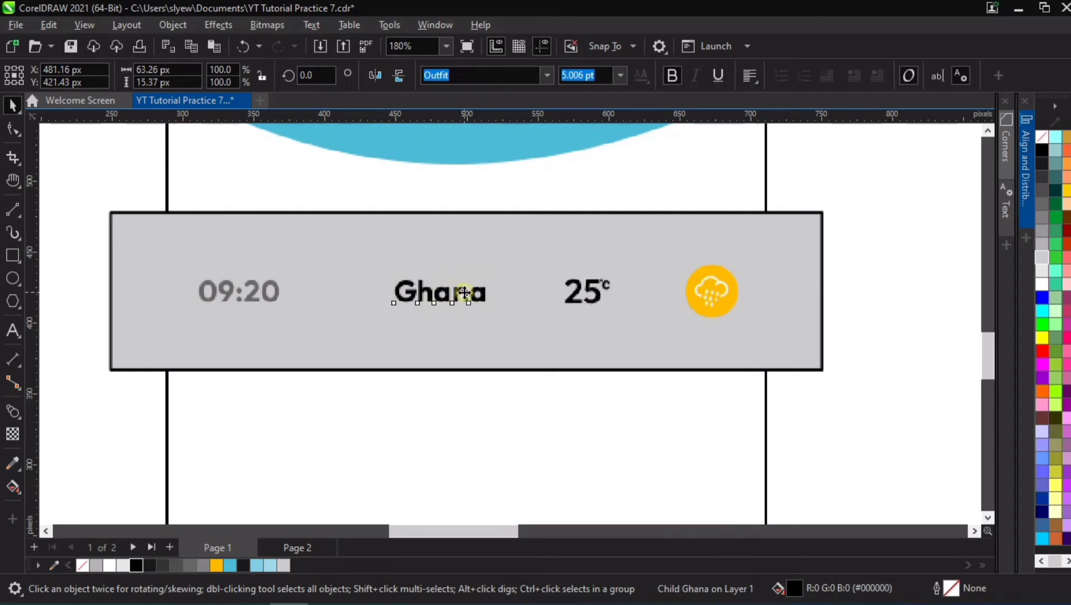
{"action": "left_click_drag", "start_coordinate": [465, 292], "coordinate": [430, 295]}
{"action": "left_click", "coordinate": [269, 297]}
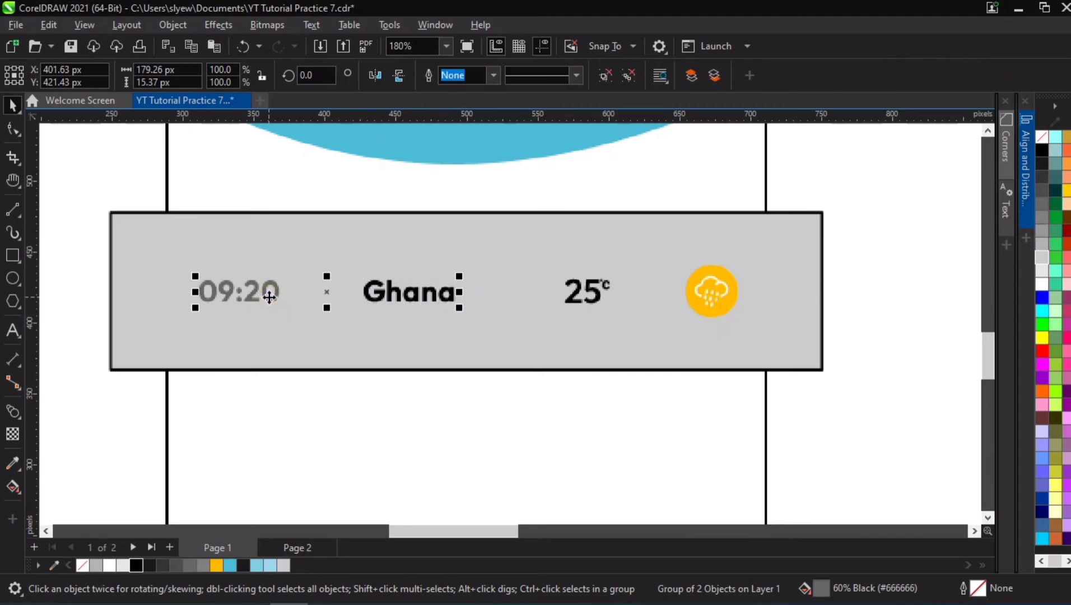
{"action": "key", "text": "ctrl+u"}
{"action": "left_click", "coordinate": [430, 359]}
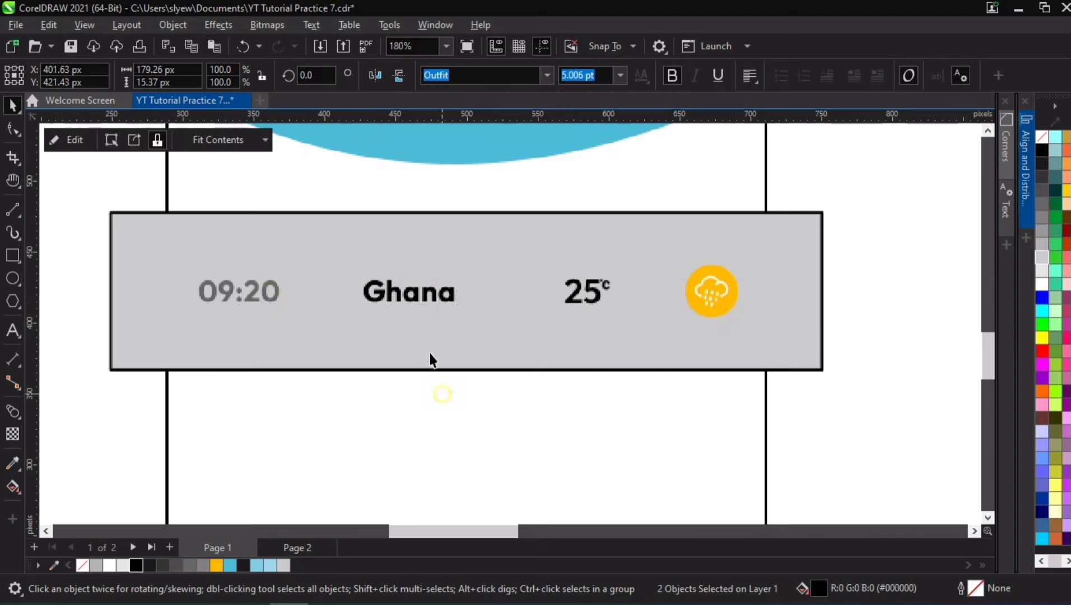
Step: Align the Ghana text, the 09:20 text, the temperature and the rain icon to the vertical centre of the grey bar
{"action": "left_click", "coordinate": [442, 291]}
{"action": "left_click", "coordinate": [807, 347], "text": "shift"}
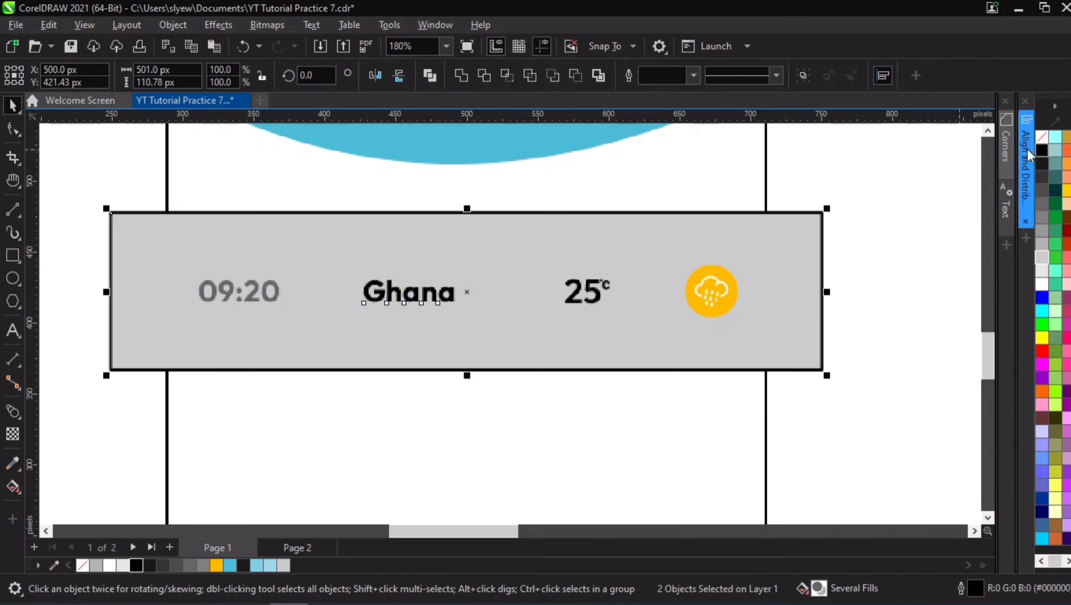
{"action": "left_click", "coordinate": [1025, 162]}
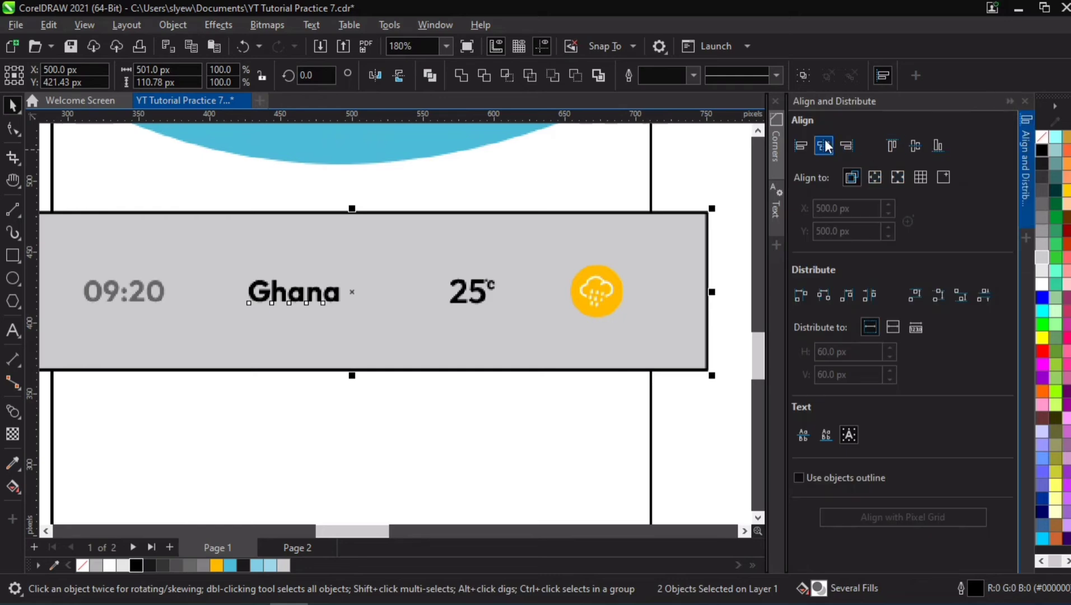
{"action": "left_click", "coordinate": [168, 288]}
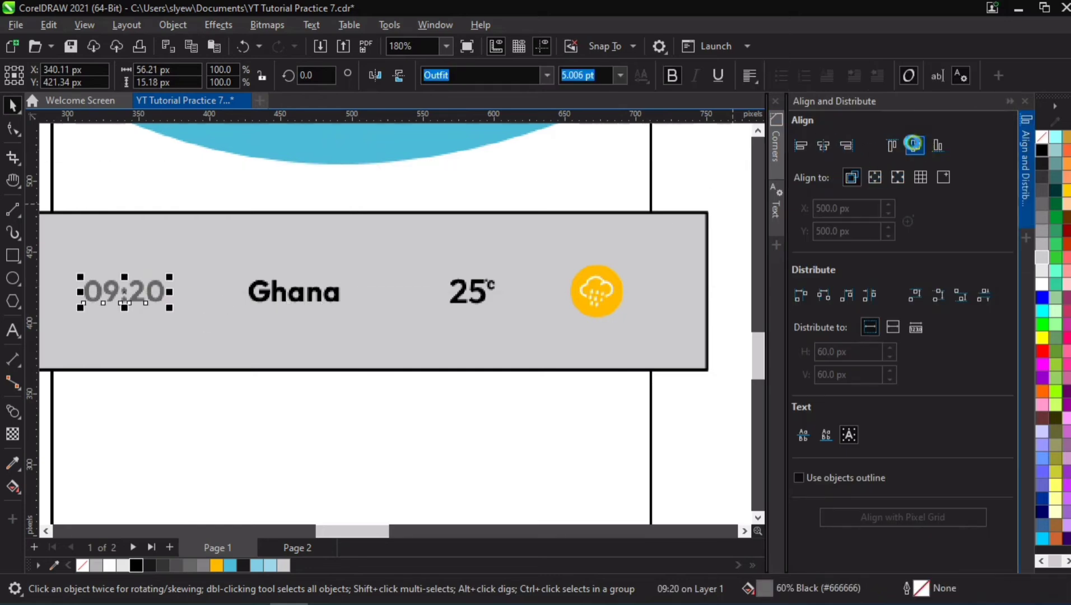
{"action": "left_click", "coordinate": [485, 299]}
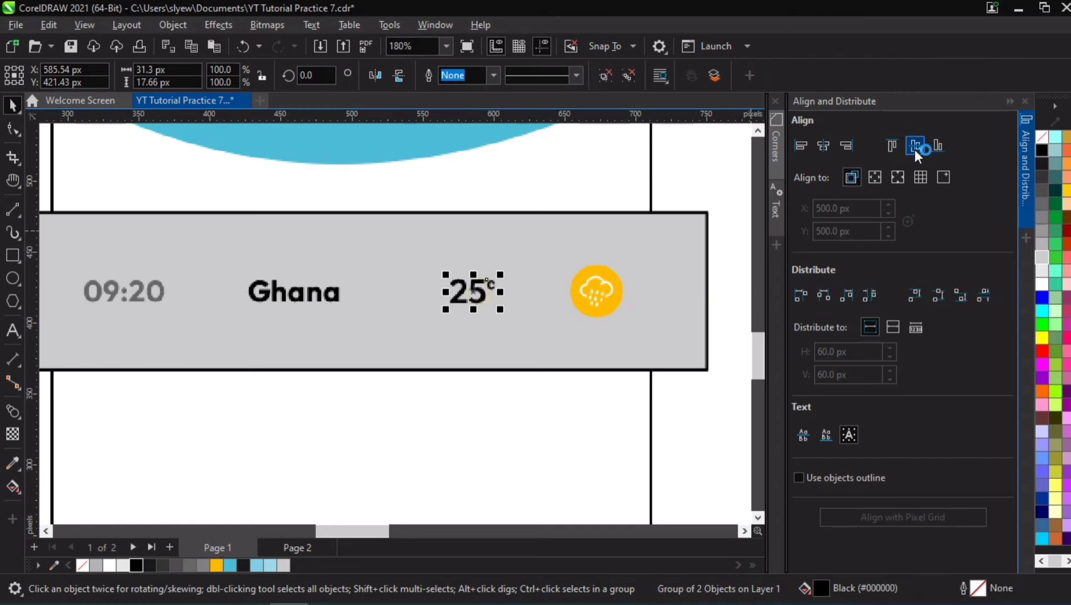
{"action": "key", "text": "Tab"}
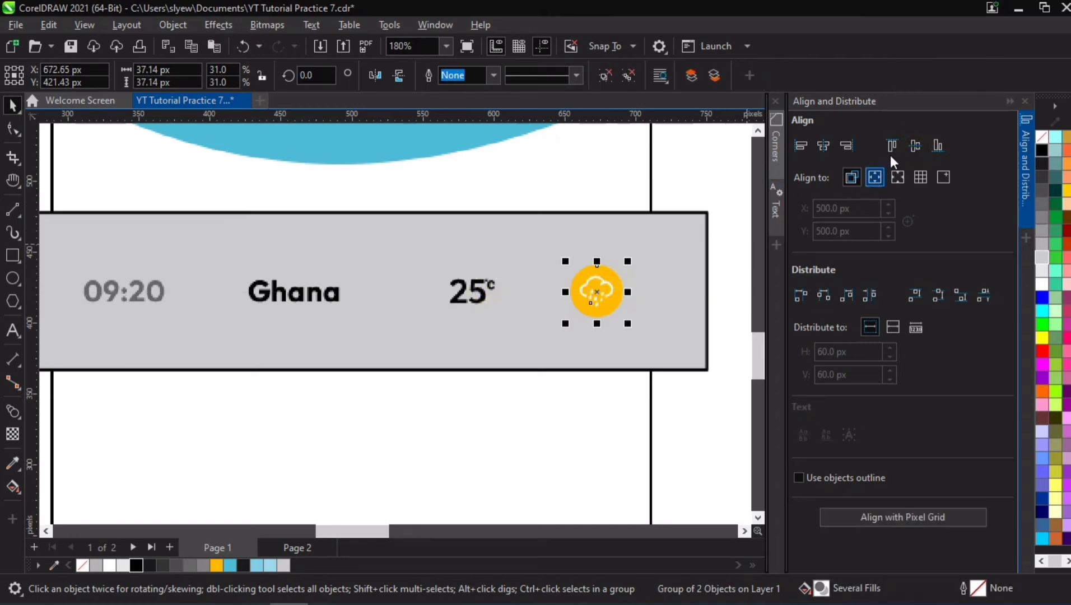
Step: Group the time, country, temperature and rain icon, centre the group on the page, and move it down onto the grey bar
{"action": "left_click", "coordinate": [720, 257]}
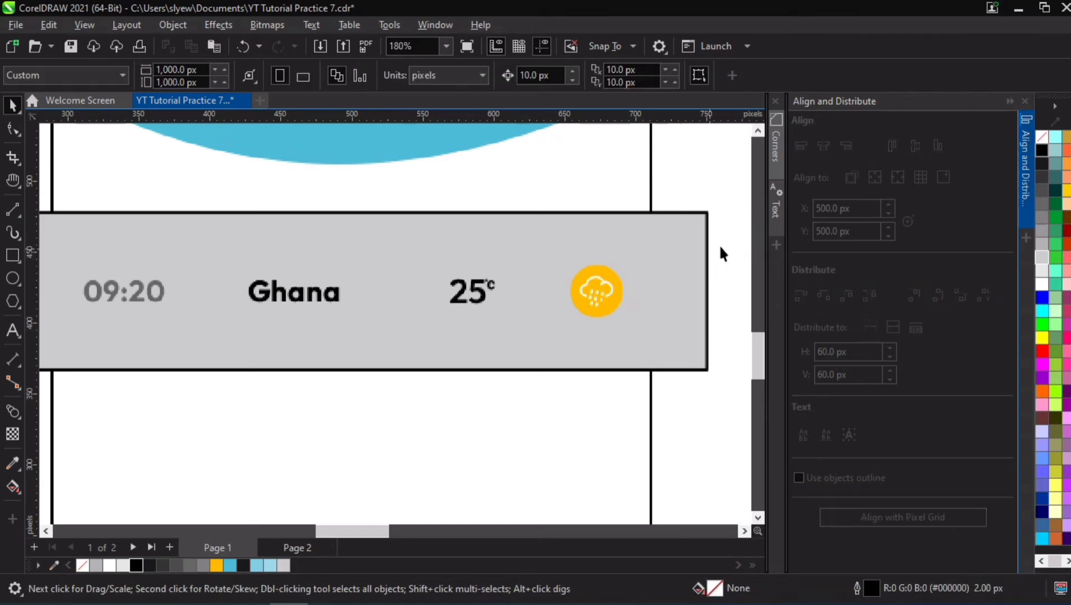
{"action": "left_click_drag", "start_coordinate": [45, 392], "coordinate": [45, 383]}
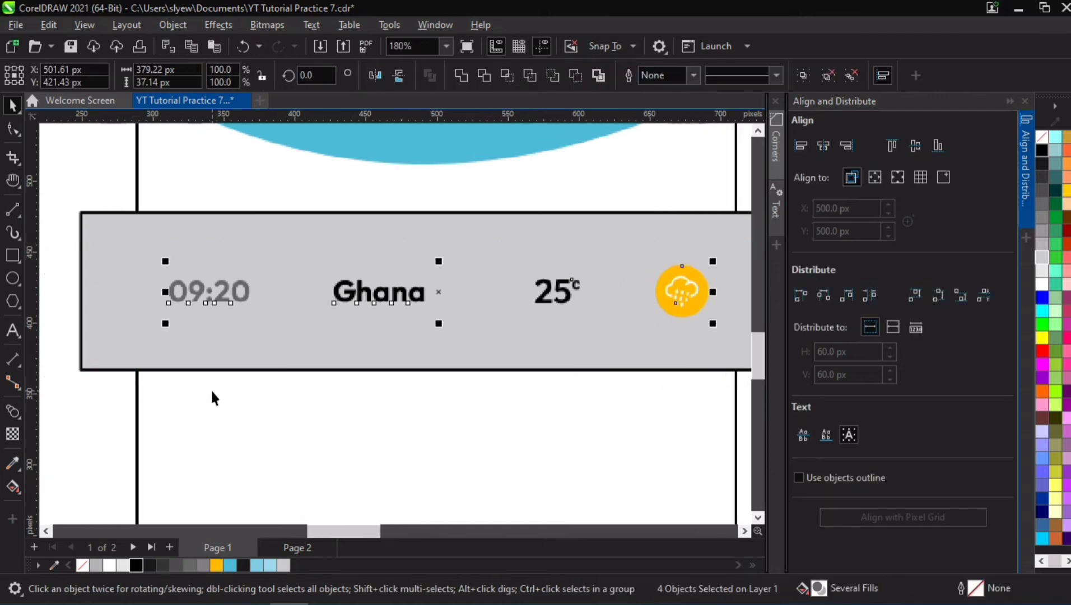
{"action": "key", "text": "p"}
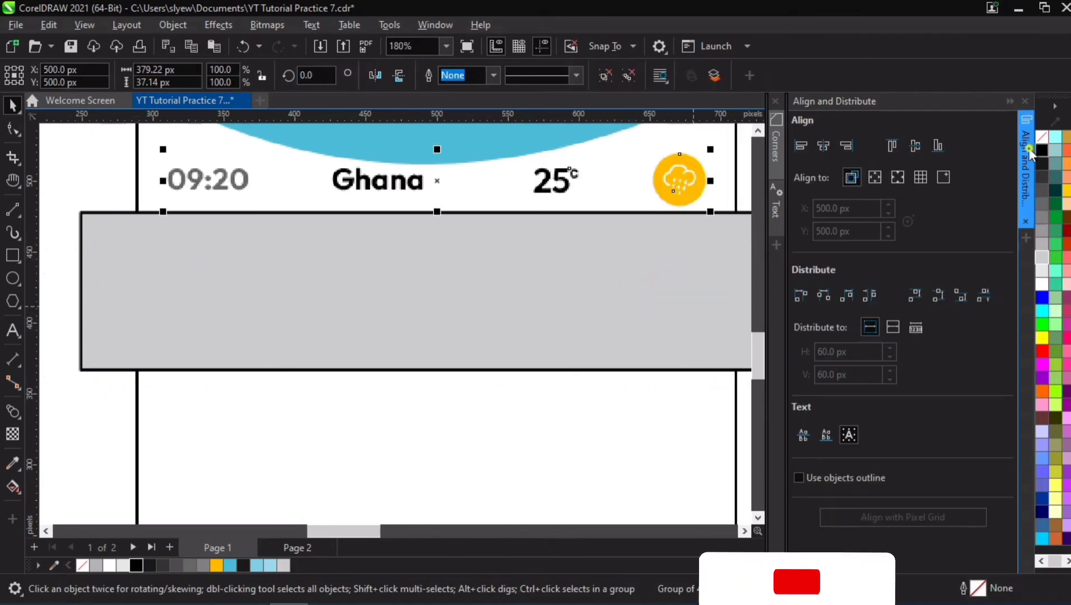
{"action": "left_click", "coordinate": [1027, 148]}
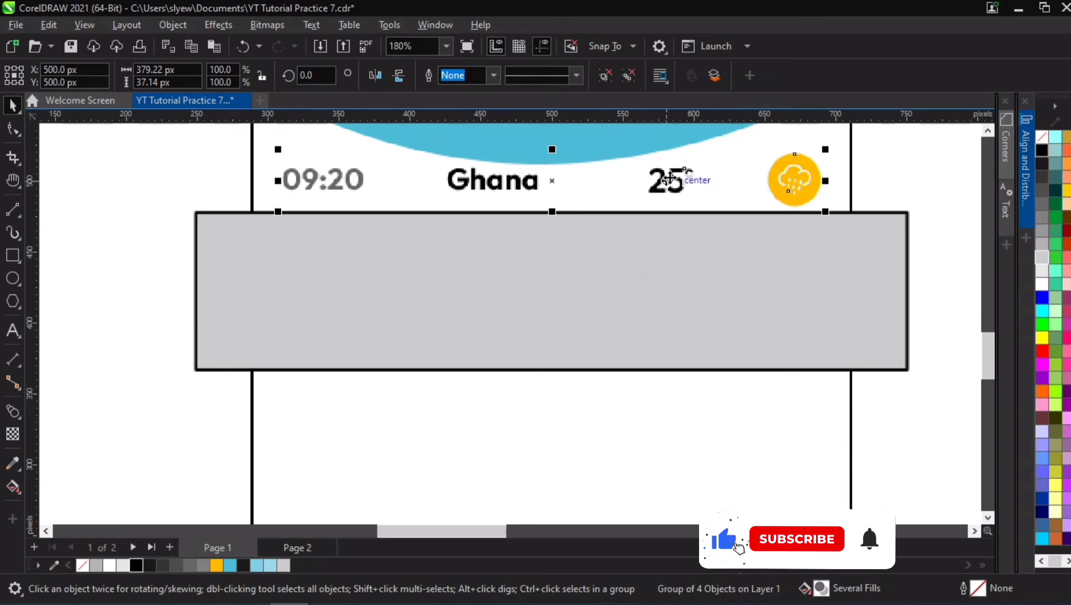
{"action": "left_click_drag", "start_coordinate": [668, 181], "coordinate": [671, 296]}
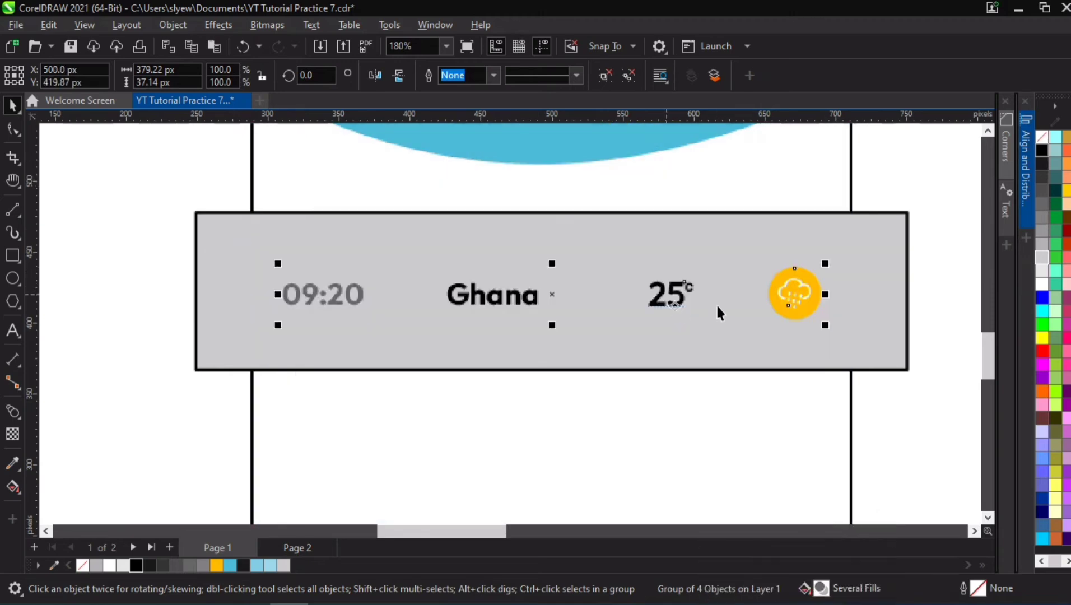
Step: Duplicate the grey bar with its contents twice downwards at equal spacing to make three stacked forecast rows
{"action": "scroll", "coordinate": [662, 318], "scroll_direction": "down", "scroll_amount": 3}
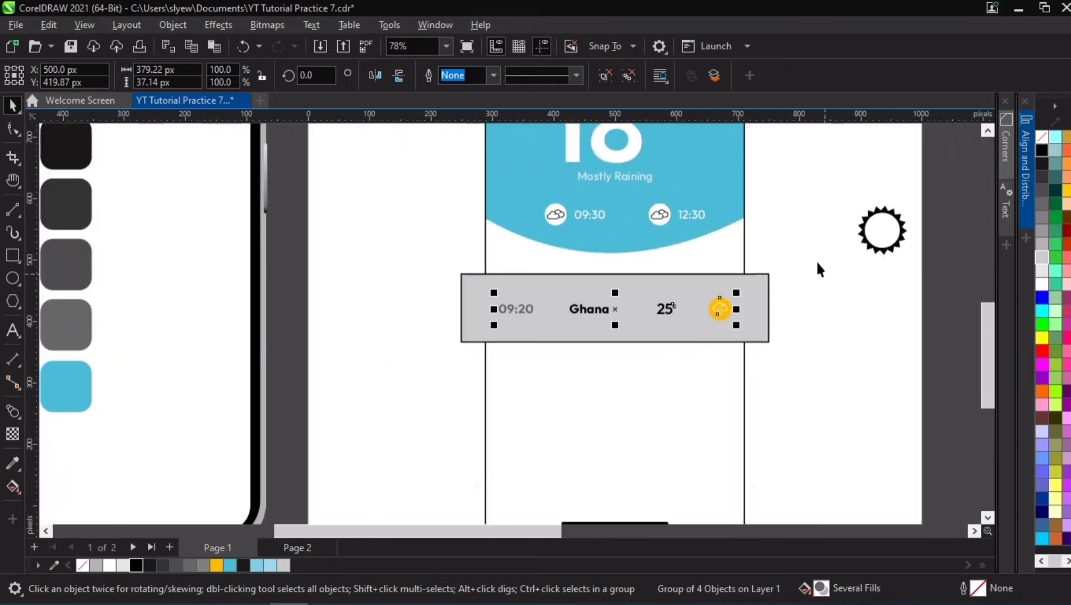
{"action": "left_click_drag", "start_coordinate": [811, 253], "coordinate": [424, 360]}
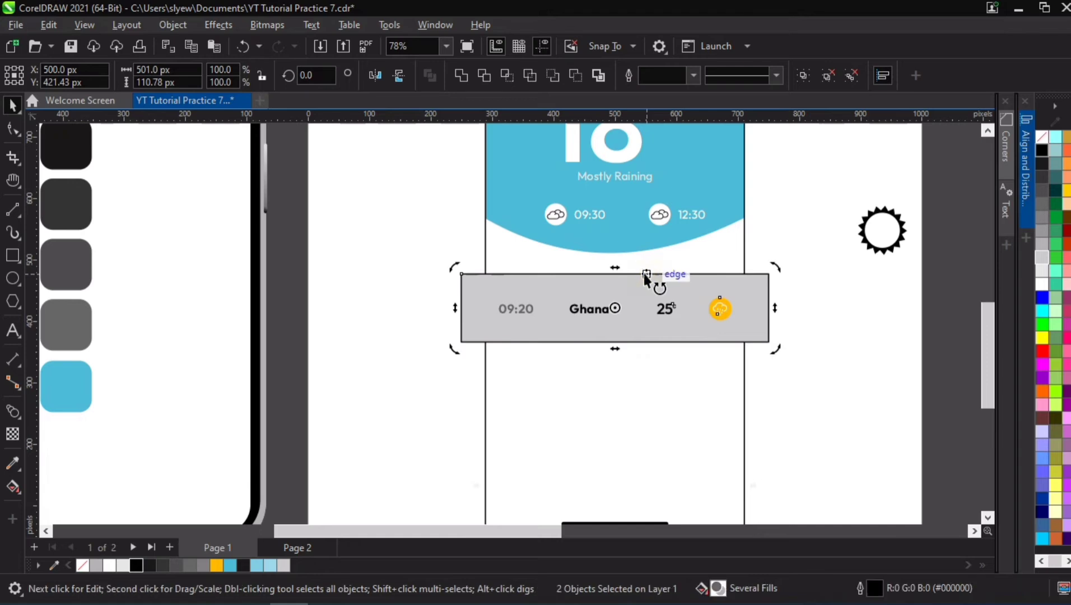
{"action": "left_click_drag", "start_coordinate": [630, 275], "coordinate": [636, 355]}
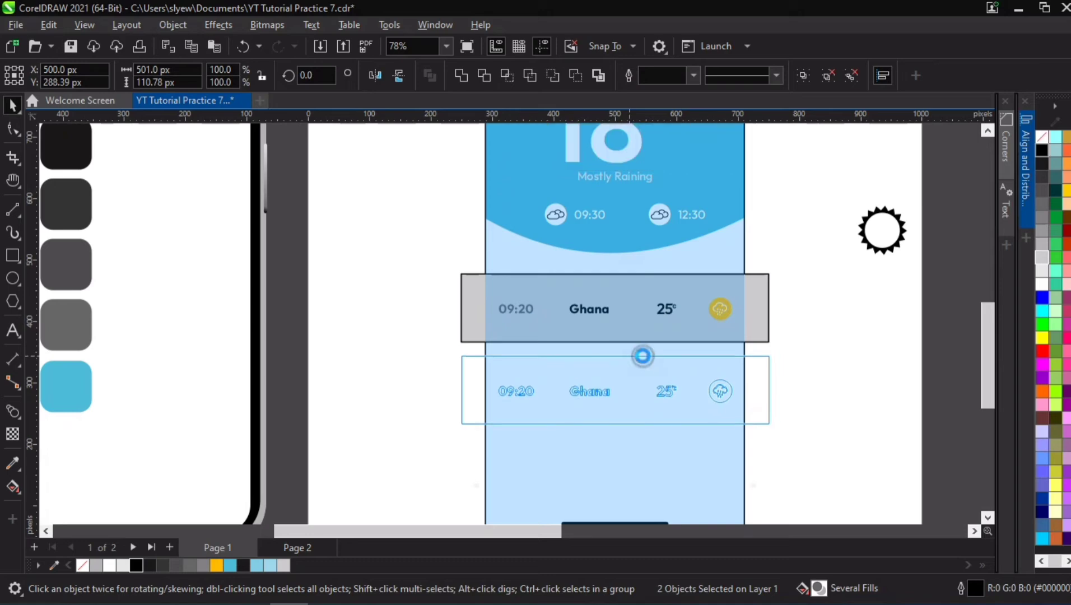
{"action": "key", "text": "ctrl+r"}
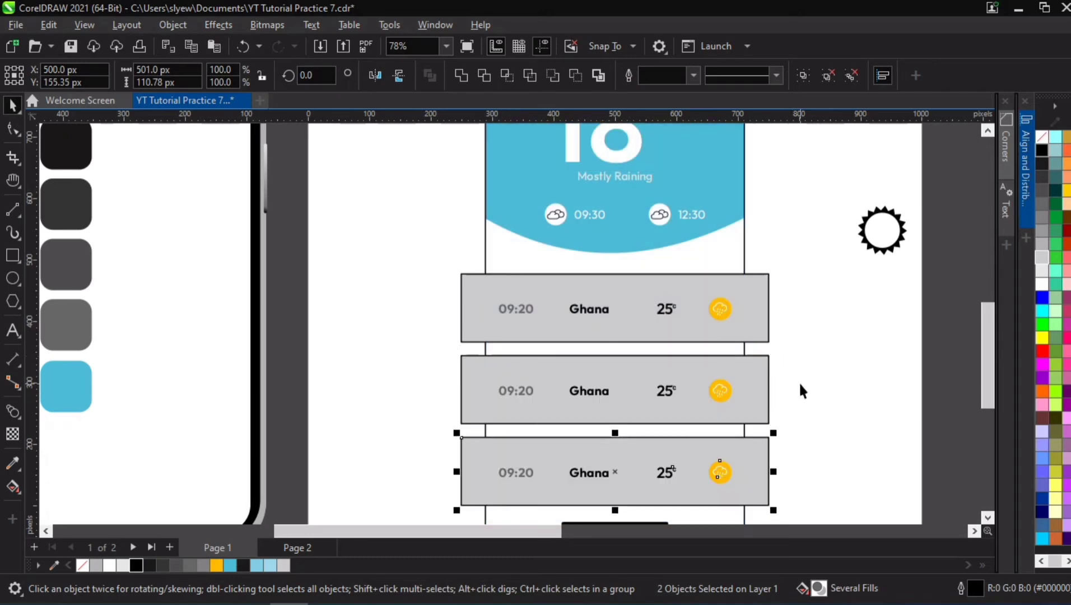
{"action": "key", "text": "h"}
{"action": "left_click_drag", "start_coordinate": [622, 272], "coordinate": [559, 208]}
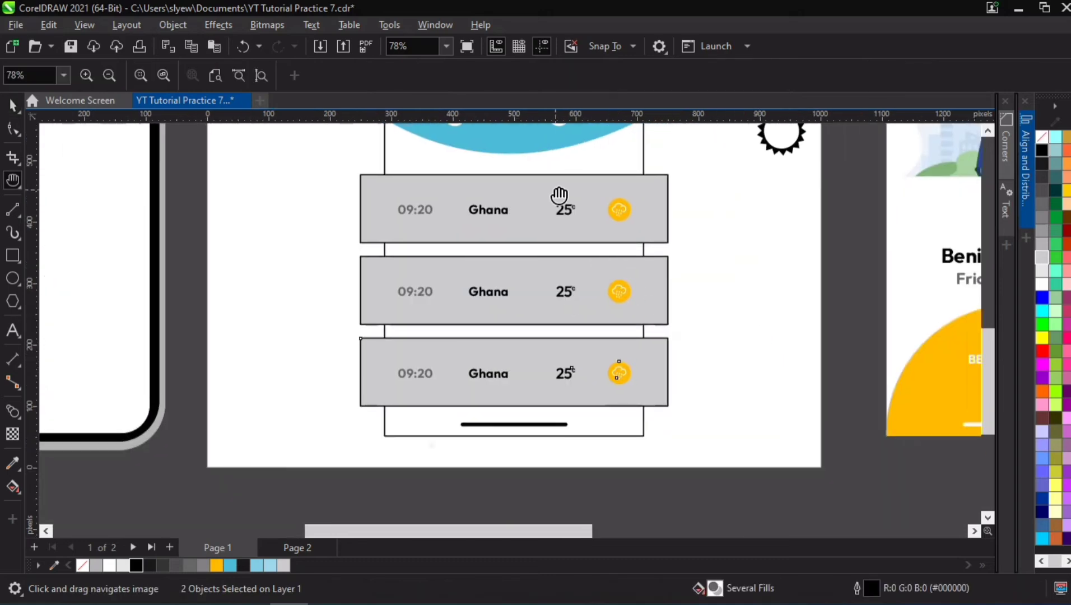
{"action": "scroll", "coordinate": [560, 182], "scroll_direction": "up", "scroll_amount": 2}
{"action": "key", "text": "space"}
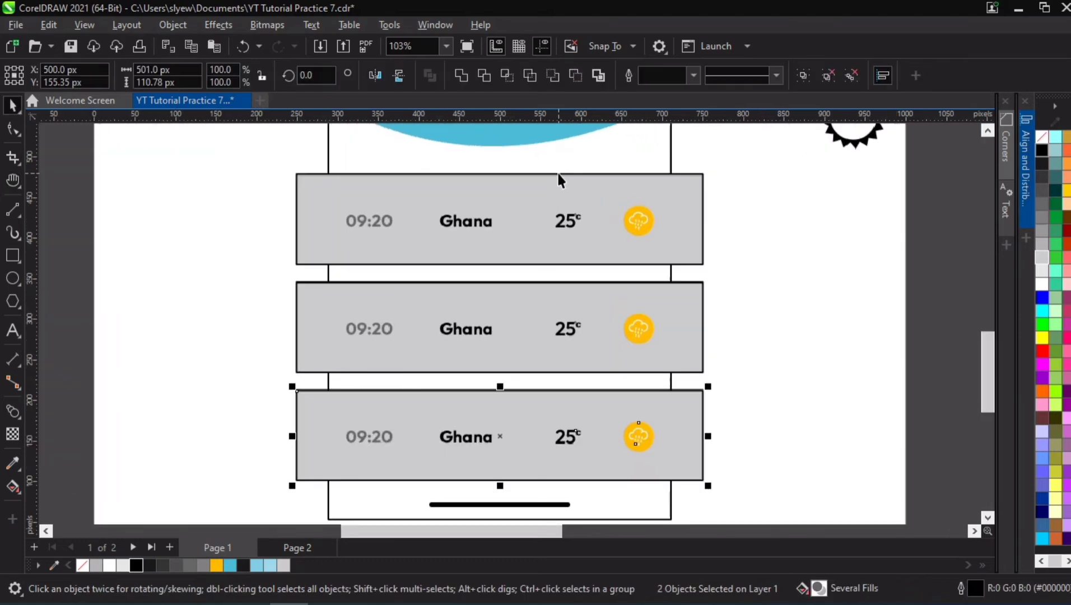
Step: Fill the middle forecast row's bar with white
{"action": "left_click", "coordinate": [777, 220]}
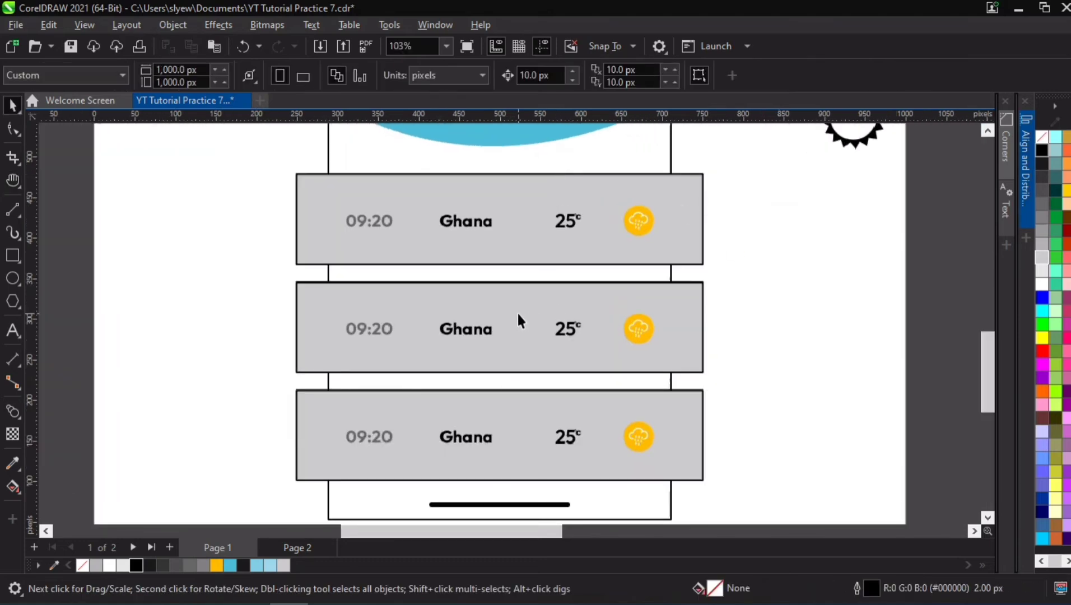
{"action": "left_click", "coordinate": [415, 306]}
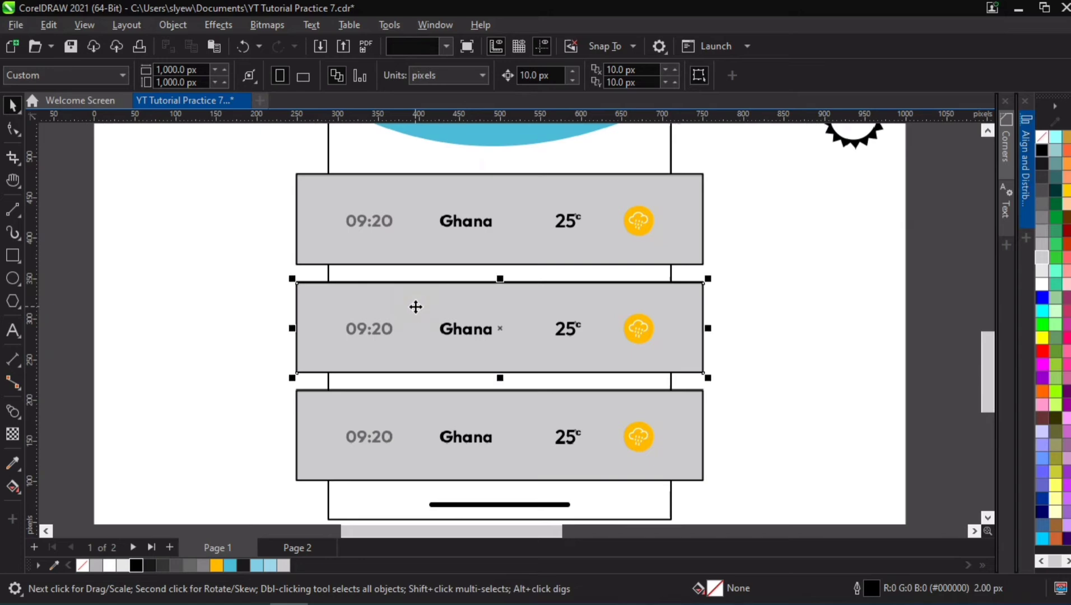
{"action": "left_click", "coordinate": [109, 564]}
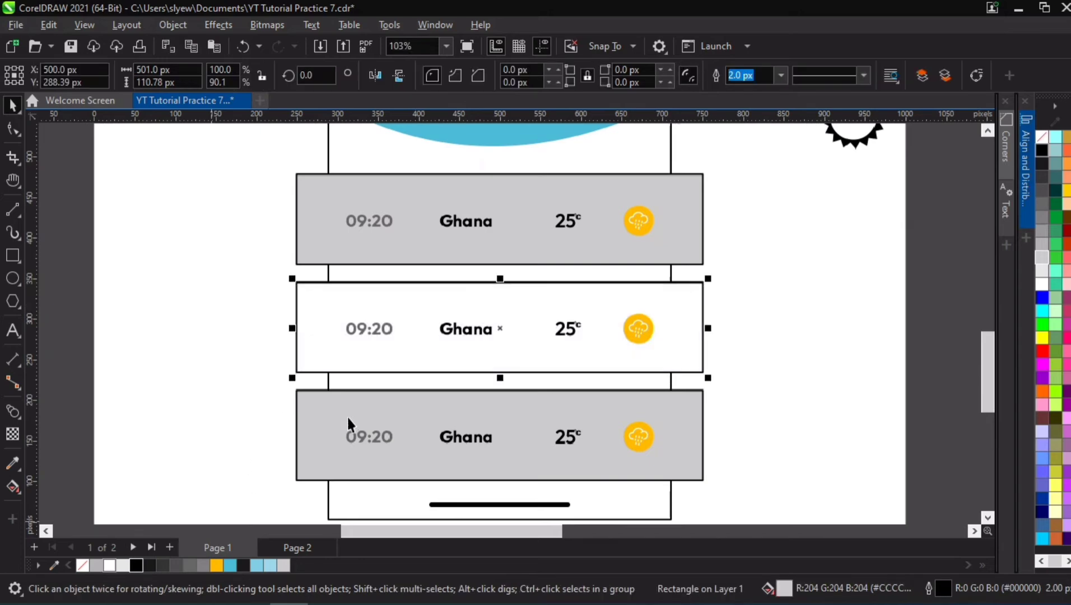
Step: Try removing the outline of the middle row's bar, and undo that change
{"action": "right_click", "coordinate": [85, 564]}
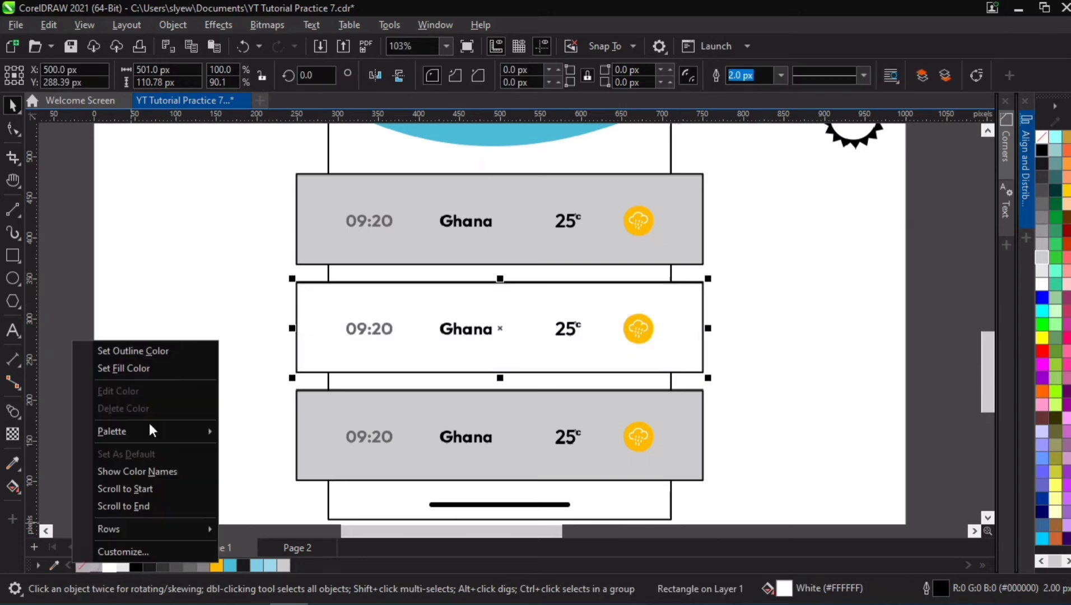
{"action": "left_click", "coordinate": [169, 352]}
{"action": "key", "text": "ctrl+z"}
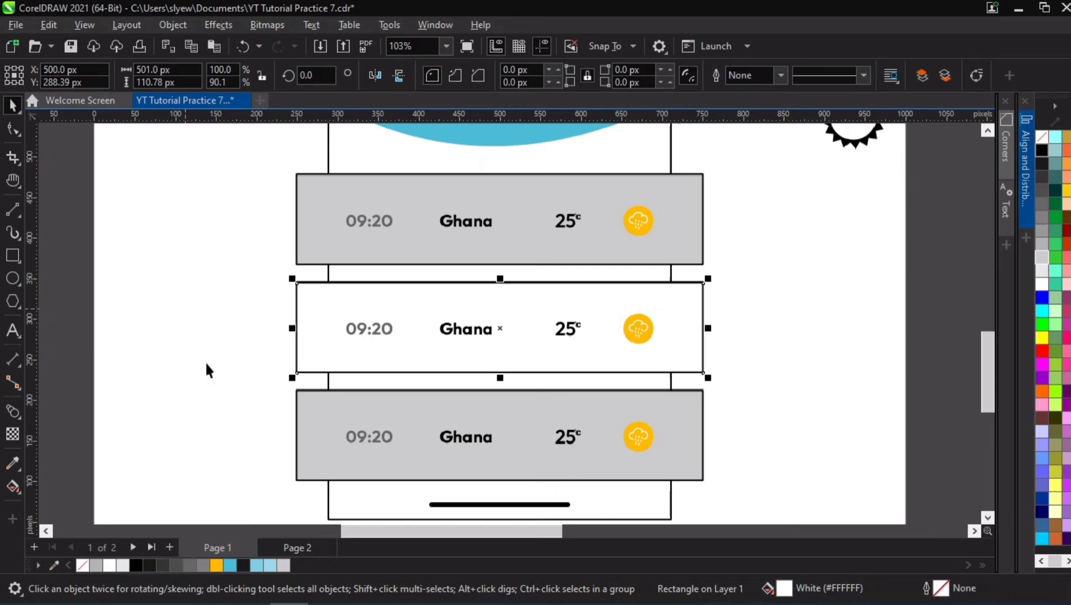
{"action": "left_click", "coordinate": [316, 421]}
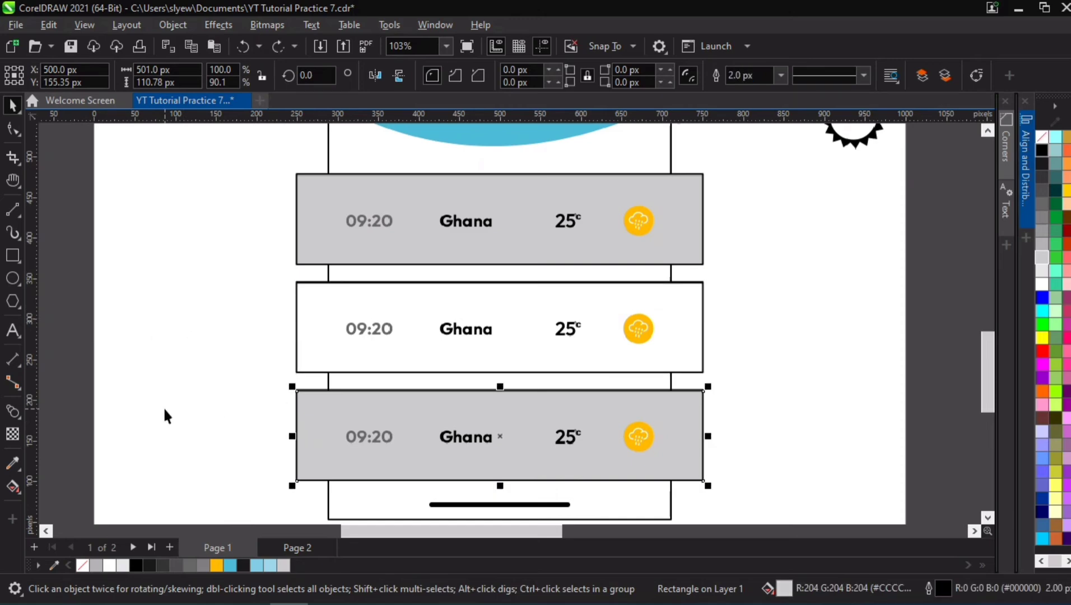
Step: Replace the country name in the middle white row with London
{"action": "left_click", "coordinate": [446, 335]}
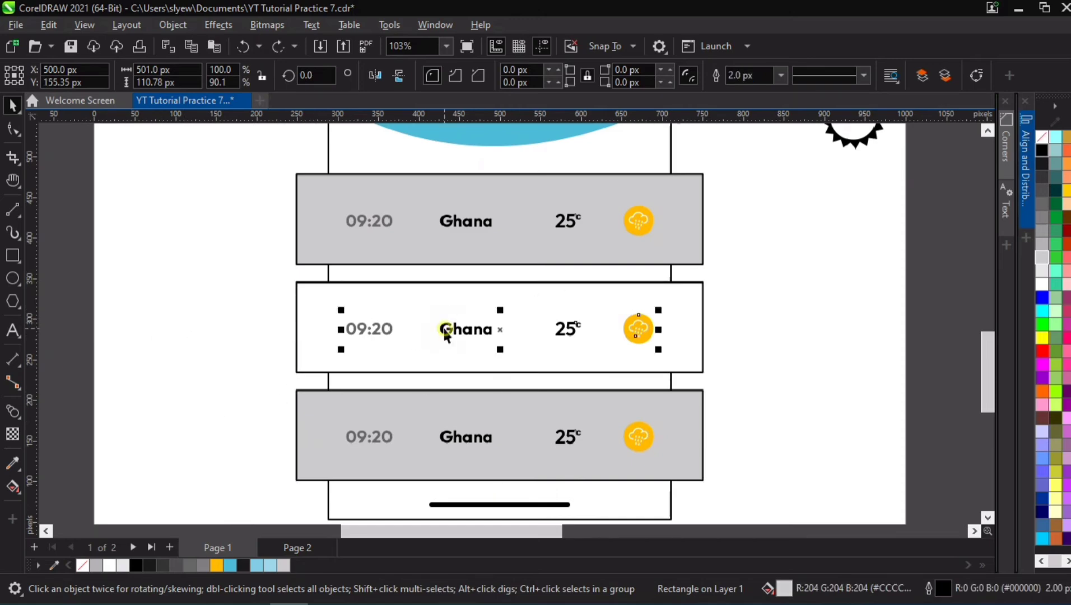
{"action": "left_click", "coordinate": [444, 334]}
{"action": "left_click", "coordinate": [443, 333]}
{"action": "double_click", "coordinate": [443, 333]}
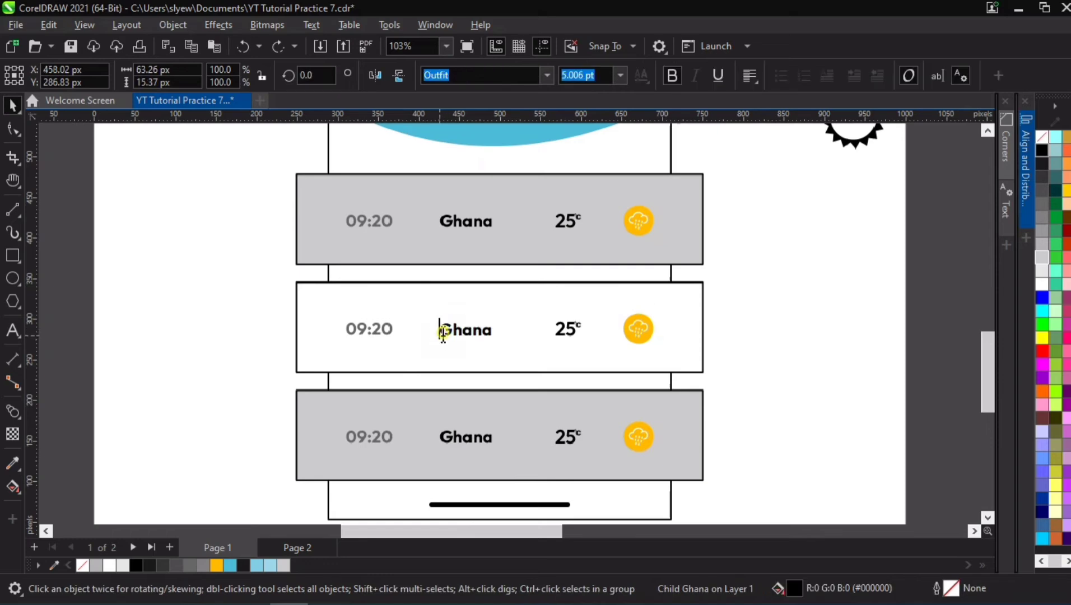
{"action": "left_click_drag", "start_coordinate": [451, 329], "coordinate": [423, 325]}
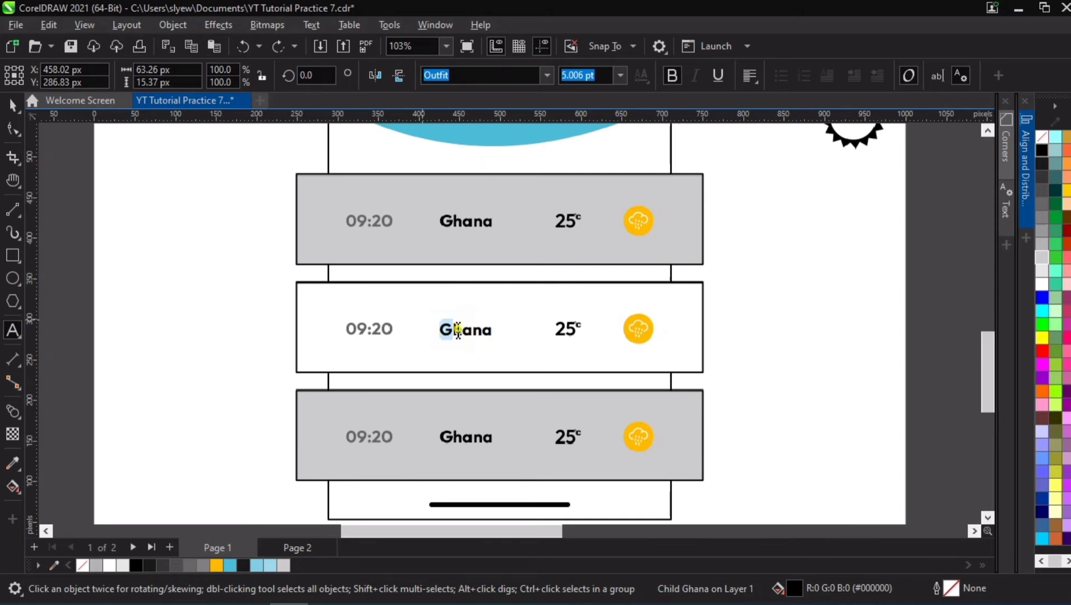
{"action": "left_click", "coordinate": [470, 330]}
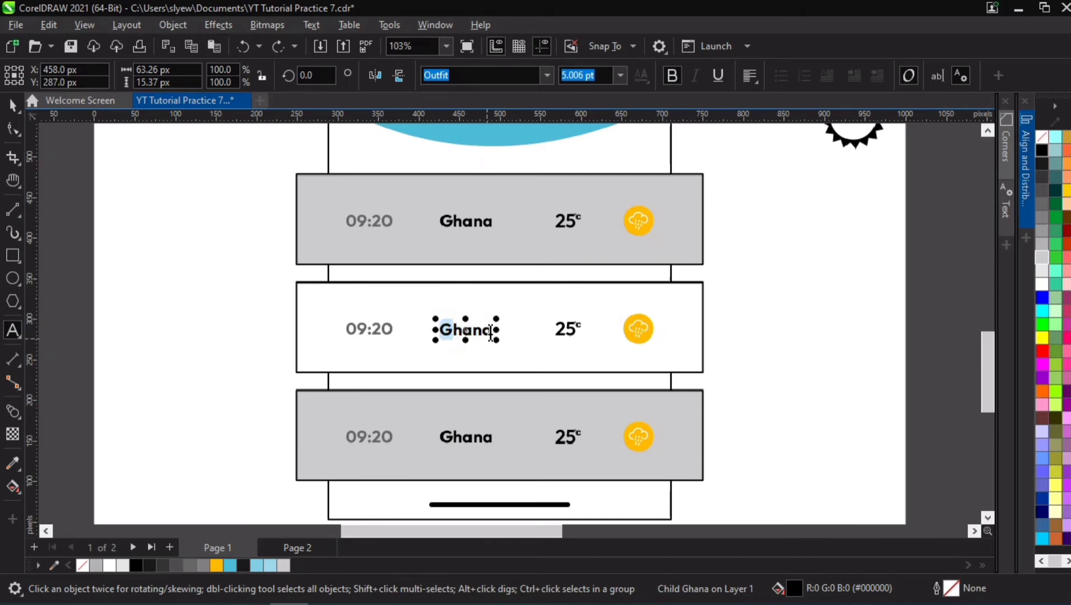
{"action": "left_click_drag", "start_coordinate": [491, 331], "coordinate": [426, 331]}
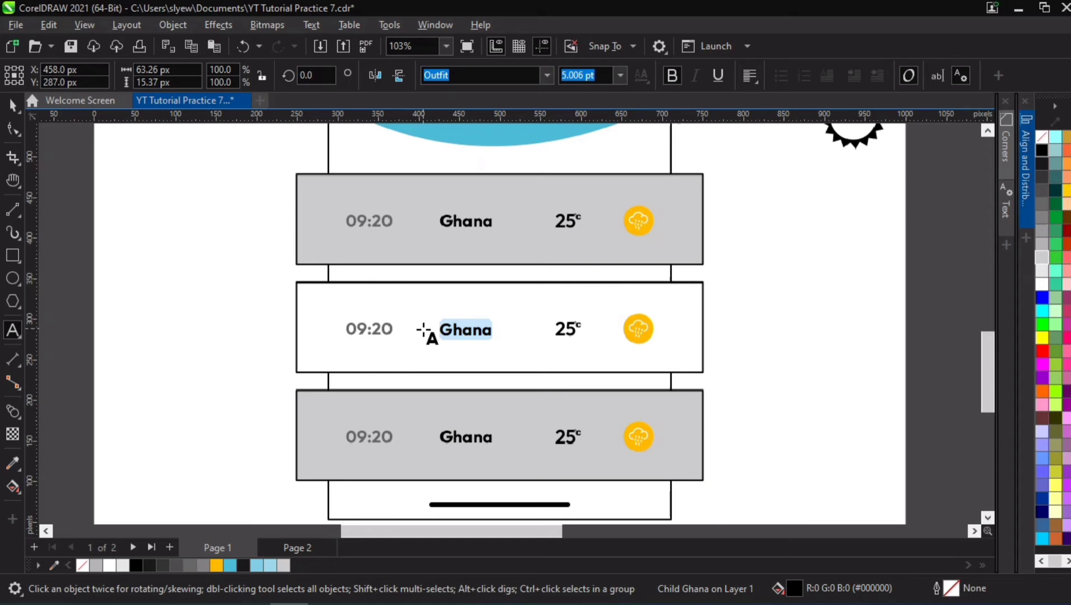
{"action": "type", "text": "London"}
{"action": "key", "text": "Escape"}
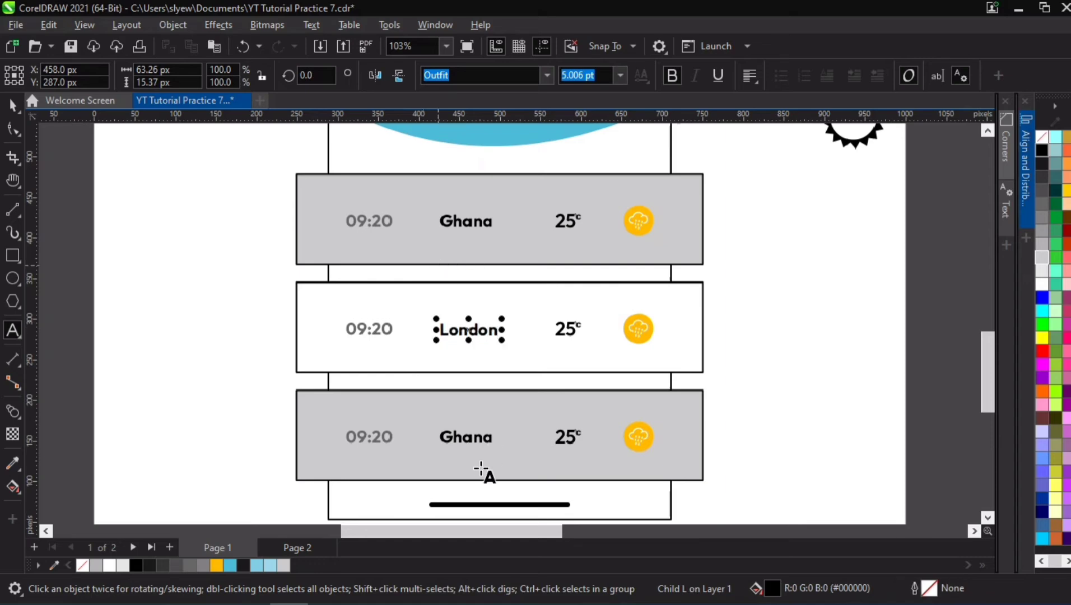
Step: Replace the country name in the lowest forecast row with Texas
{"action": "left_click", "coordinate": [455, 438]}
{"action": "double_click", "coordinate": [457, 440]}
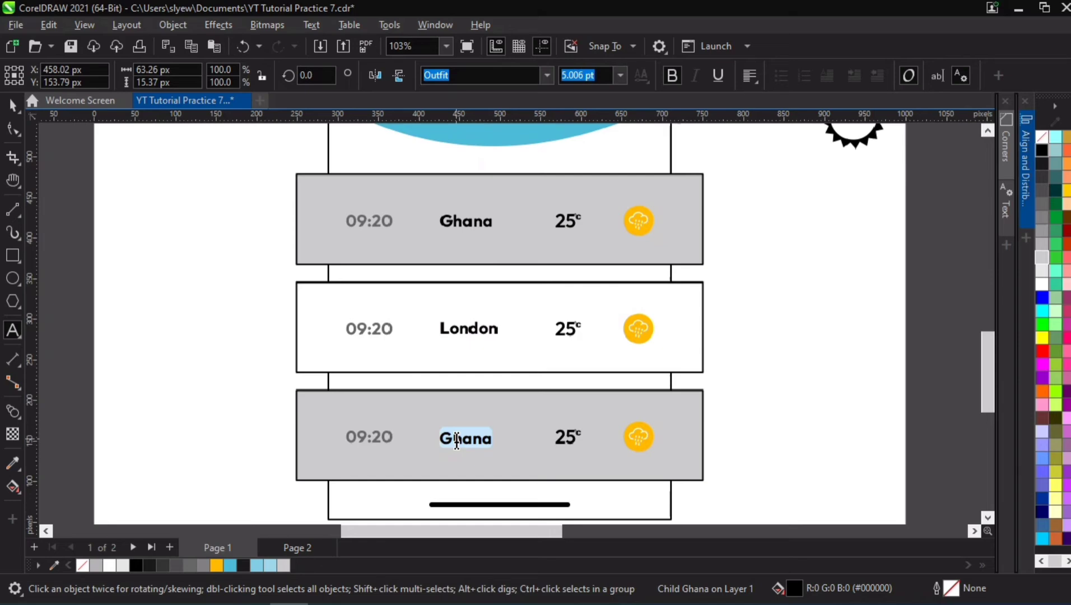
{"action": "type", "text": "Texas"}
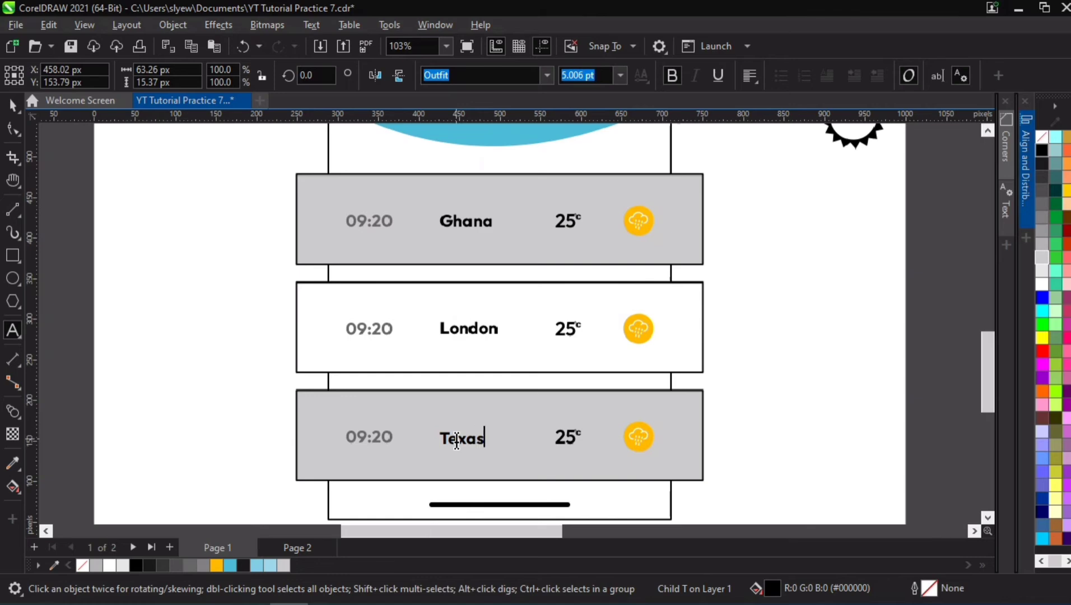
Step: Change the temperature number in the Texas row to 15
{"action": "left_click", "coordinate": [566, 437]}
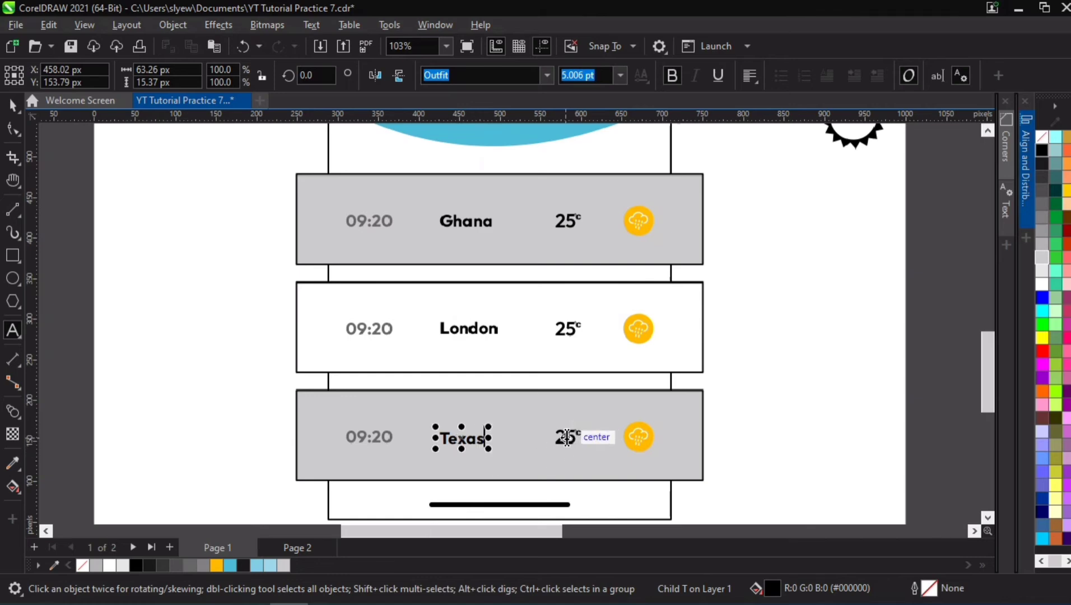
{"action": "double_click", "coordinate": [566, 437]}
{"action": "scroll", "coordinate": [566, 437], "scroll_direction": "up", "scroll_amount": 2}
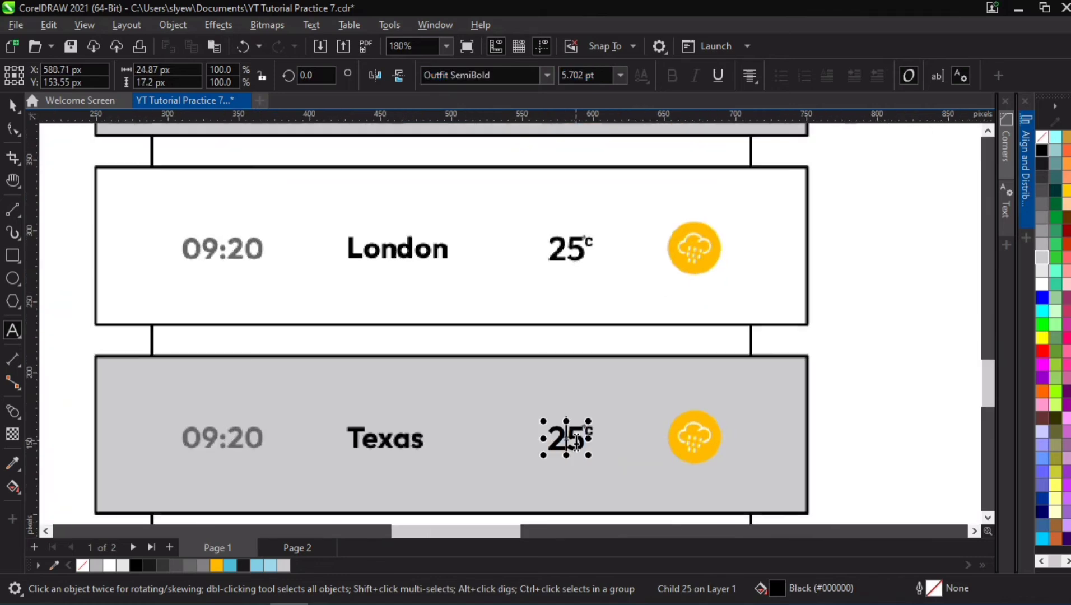
{"action": "left_click", "coordinate": [566, 437]}
{"action": "left_click", "coordinate": [542, 445], "text": "shift"}
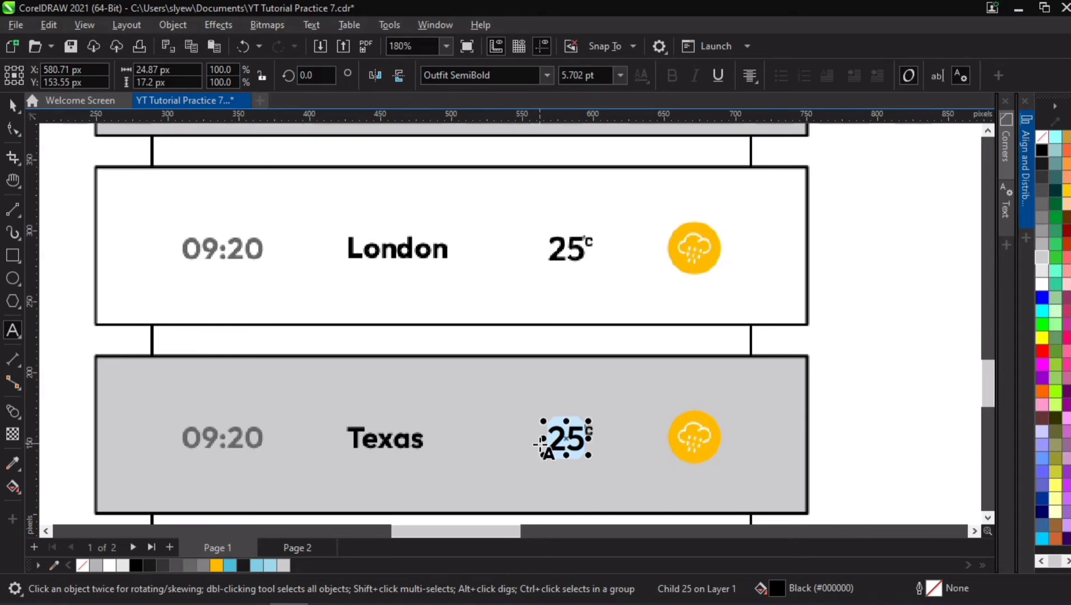
{"action": "type", "text": "15"}
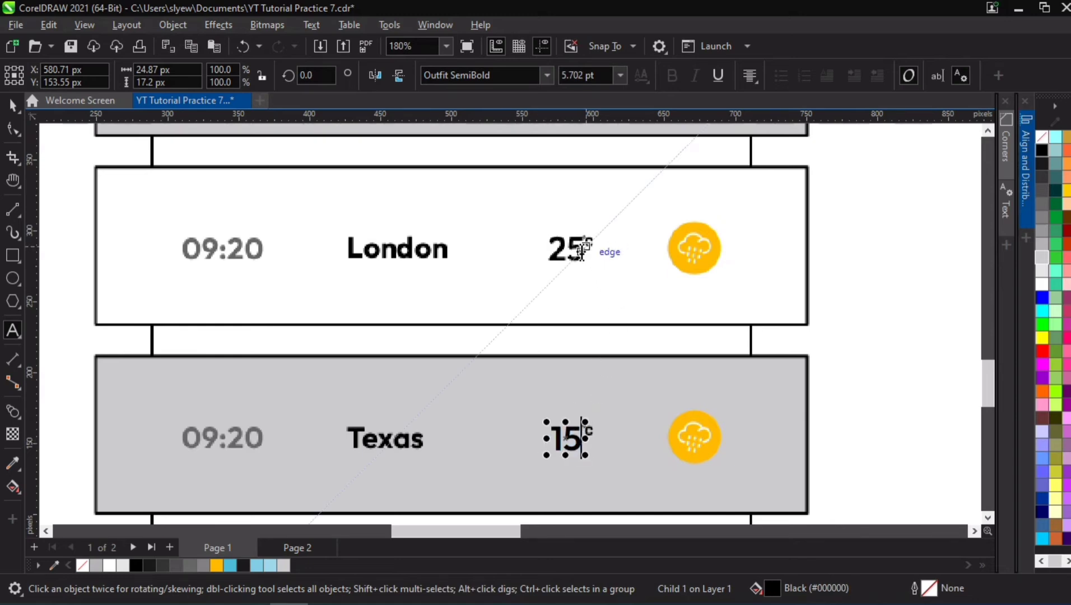
Step: Set the Texas row's temperature number to 30
{"action": "left_click", "coordinate": [583, 249]}
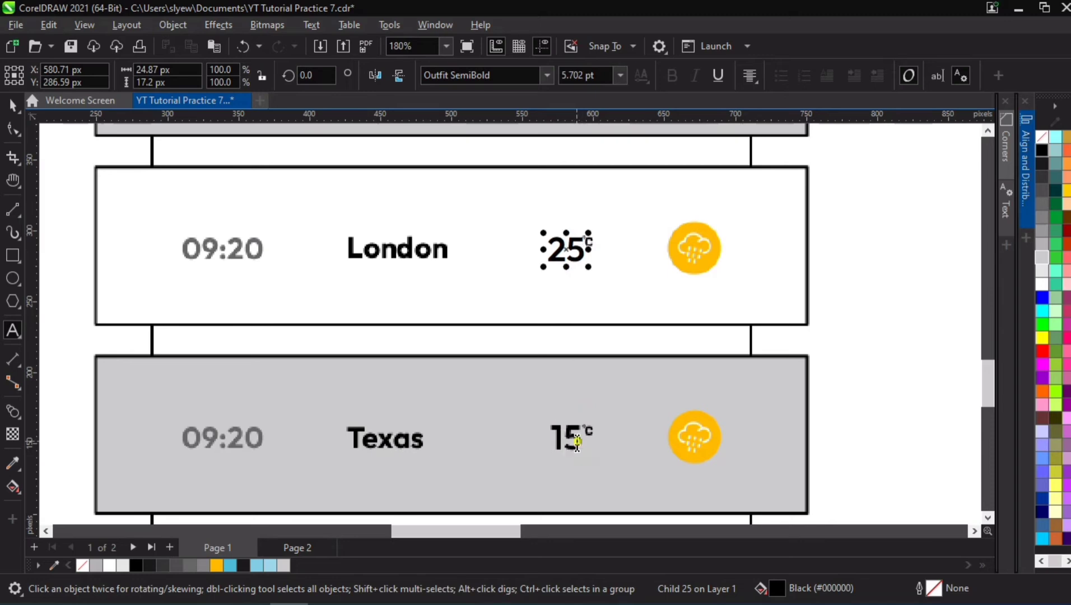
{"action": "left_click", "coordinate": [582, 436]}
{"action": "left_click_drag", "start_coordinate": [582, 437], "coordinate": [535, 438]}
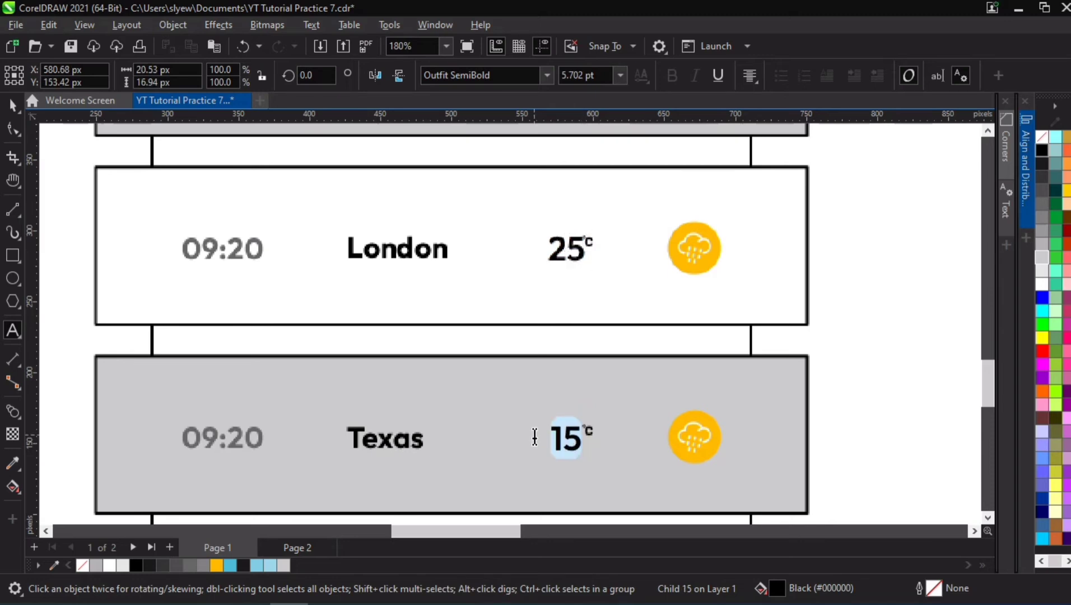
{"action": "type", "text": "30"}
{"action": "key", "text": "Escape"}
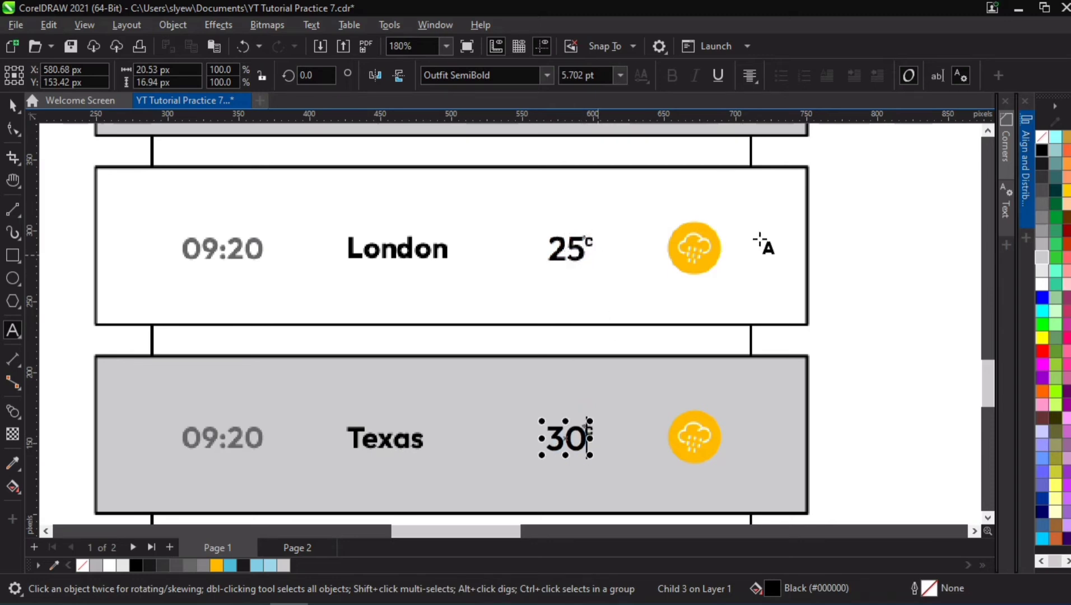
Step: Set the London row's temperature number to 17 and finish the text editing
{"action": "left_click_drag", "start_coordinate": [584, 248], "coordinate": [532, 277]}
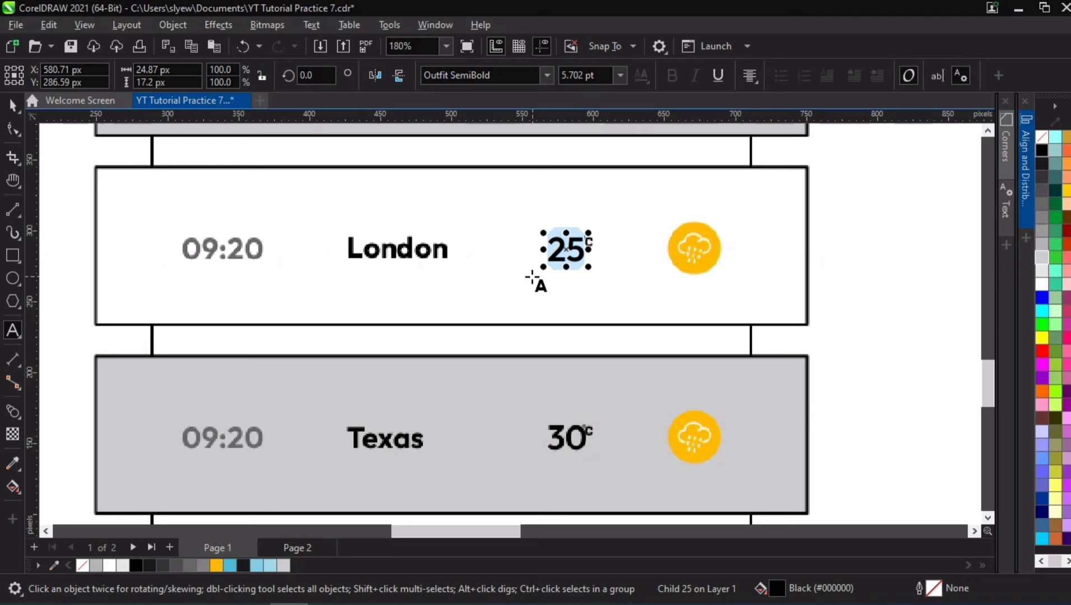
{"action": "type", "text": "18"}
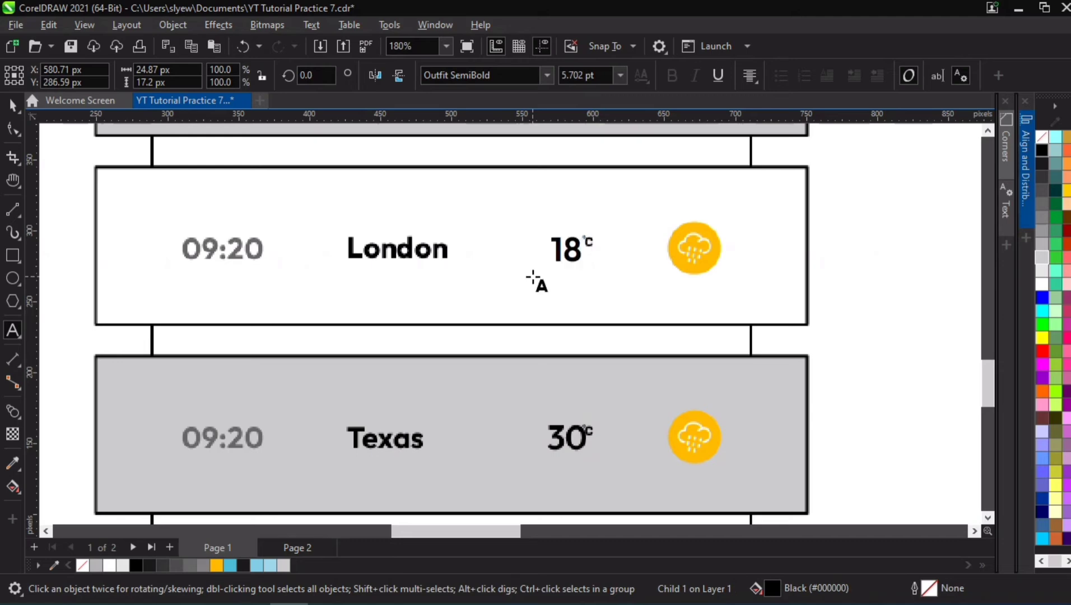
{"action": "key", "text": "BackSpace"}
{"action": "type", "text": "7"}
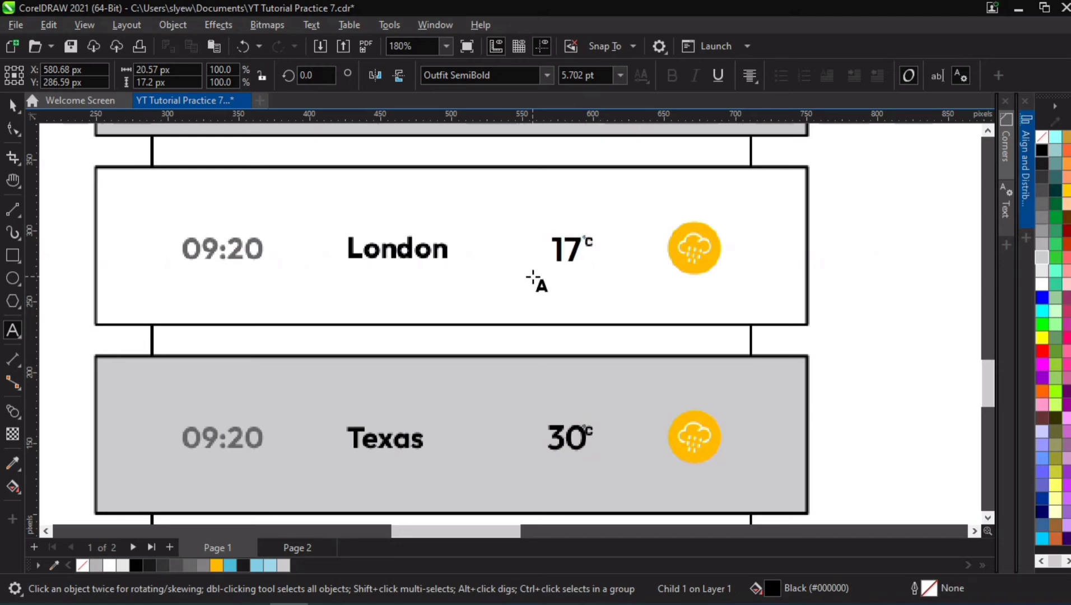
{"action": "scroll", "coordinate": [532, 277], "scroll_direction": "down", "scroll_amount": 3}
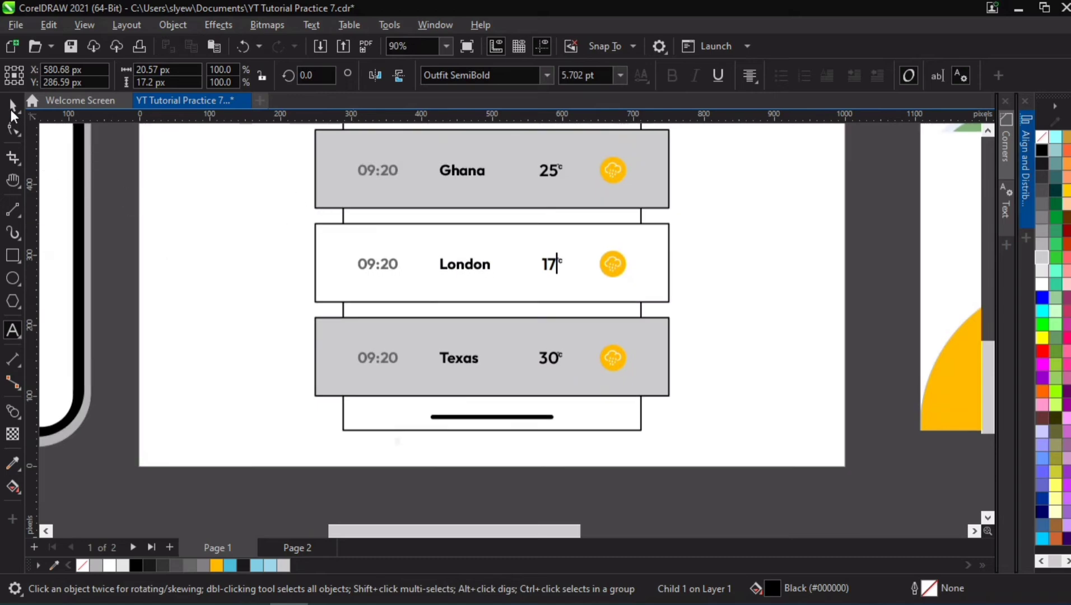
{"action": "left_click", "coordinate": [13, 105]}
{"action": "key", "text": "Escape"}
Step: Move the black sun shape from beside the phone screen onto the rain icon in the Texas row
{"action": "scroll", "coordinate": [651, 248], "scroll_direction": "down", "scroll_amount": 1}
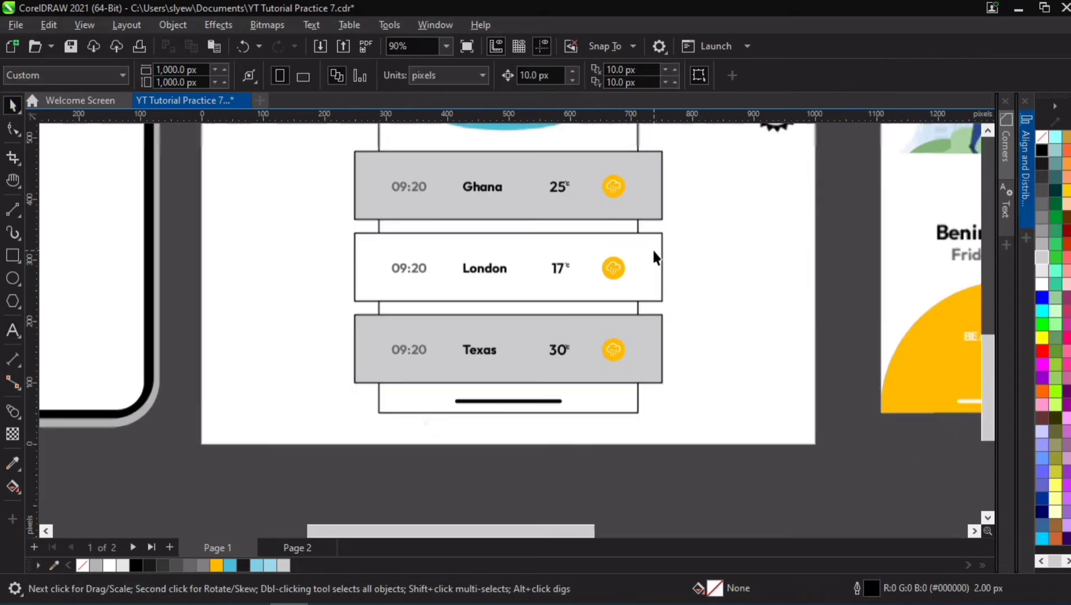
{"action": "key", "text": "h"}
{"action": "scroll", "coordinate": [550, 299], "scroll_direction": "down", "scroll_amount": 2}
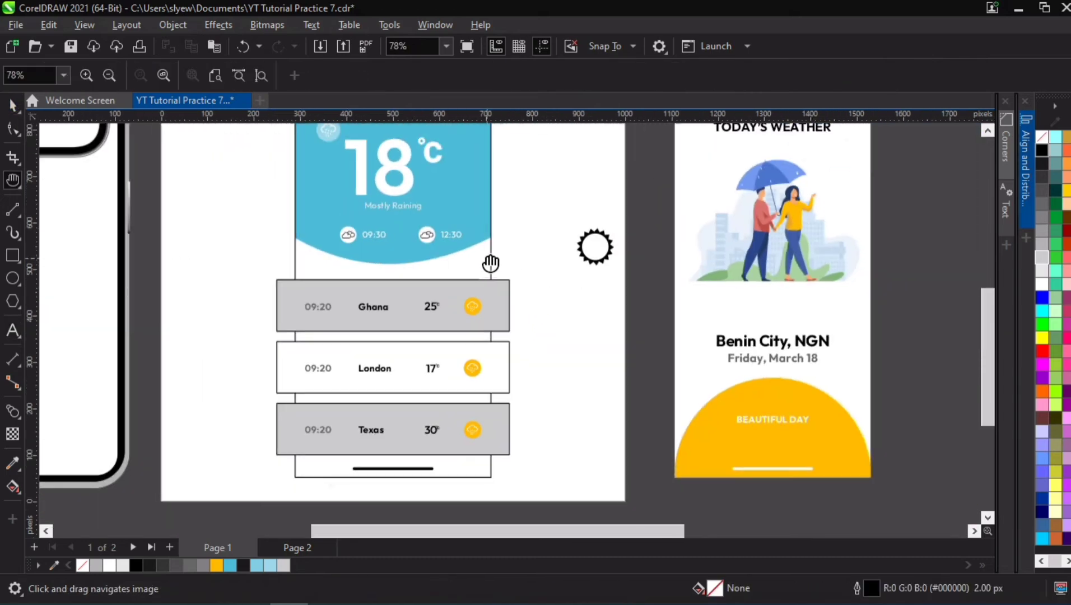
{"action": "scroll", "coordinate": [456, 411], "scroll_direction": "up", "scroll_amount": 2}
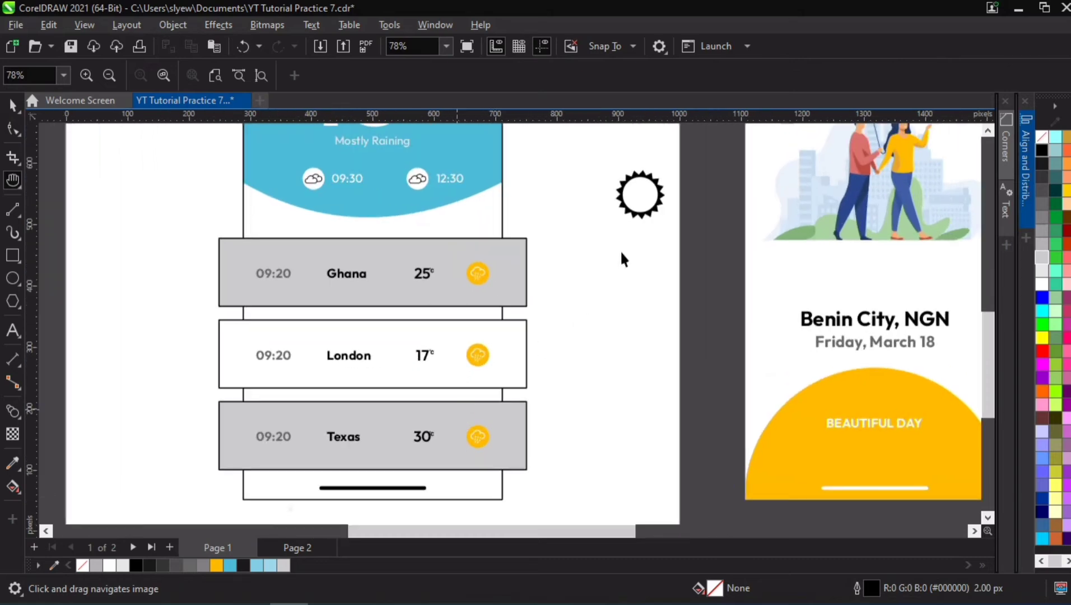
{"action": "key", "text": "space"}
{"action": "left_click", "coordinate": [485, 434]}
{"action": "mouse_move", "coordinate": [485, 434]}
{"action": "left_mouse_down"}
{"action": "mouse_move", "coordinate": [464, 454]}
{"action": "mouse_move", "coordinate": [470, 430]}
{"action": "left_mouse_up"}
{"action": "scroll", "coordinate": [485, 440], "scroll_direction": "up", "scroll_amount": 3}
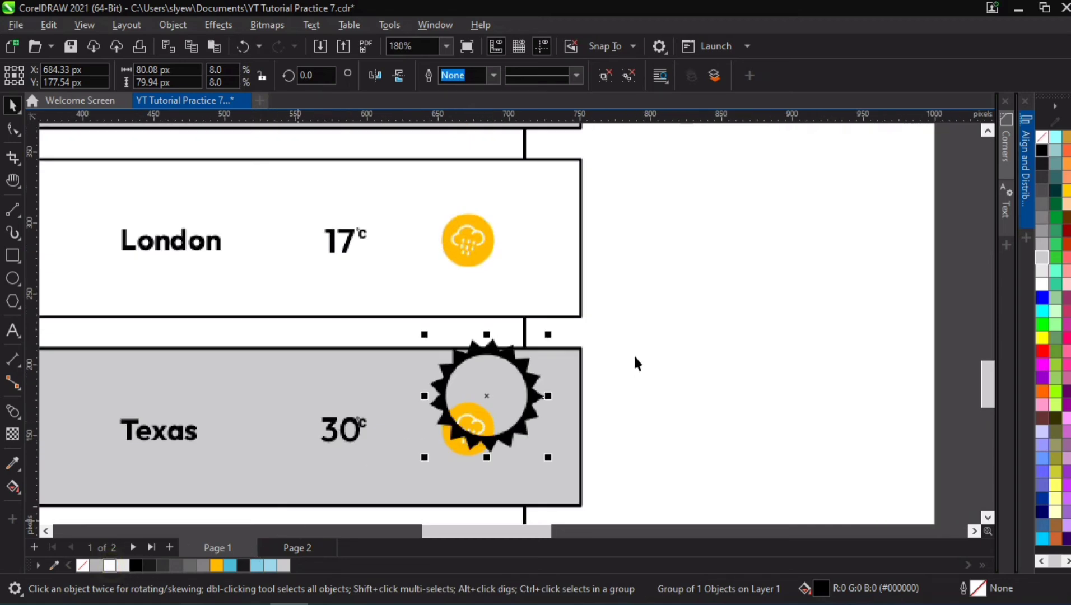
Step: Make the sun white, shrink it to about 25 px inside the yellow circle, and delete the rain cloud behind it
{"action": "left_click_drag", "start_coordinate": [552, 341], "coordinate": [590, 426]}
{"action": "scroll", "coordinate": [467, 462], "scroll_direction": "up", "scroll_amount": 3}
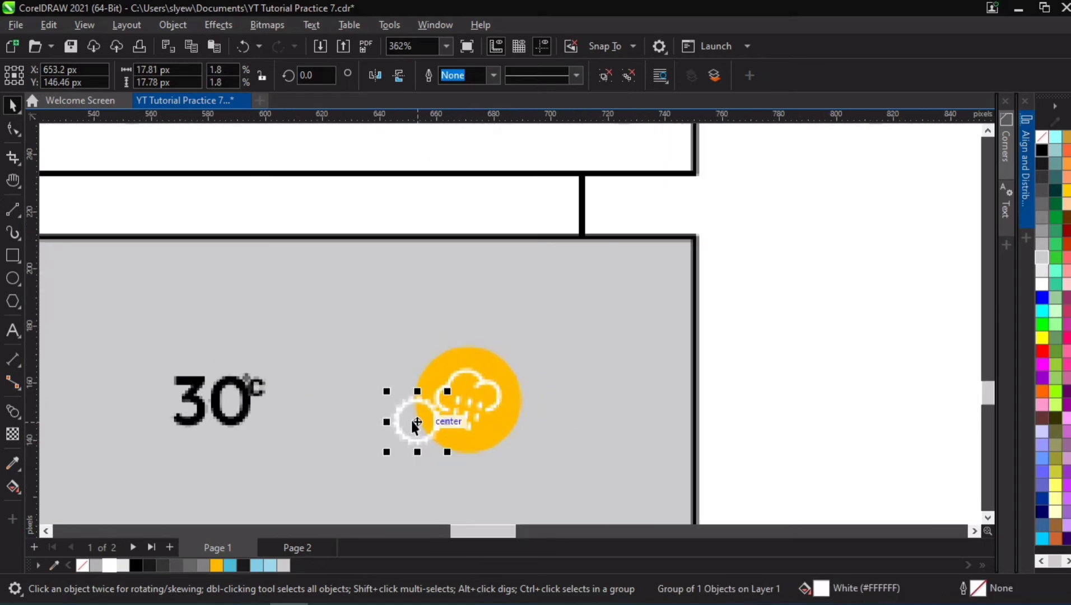
{"action": "left_click_drag", "start_coordinate": [415, 423], "coordinate": [513, 437]}
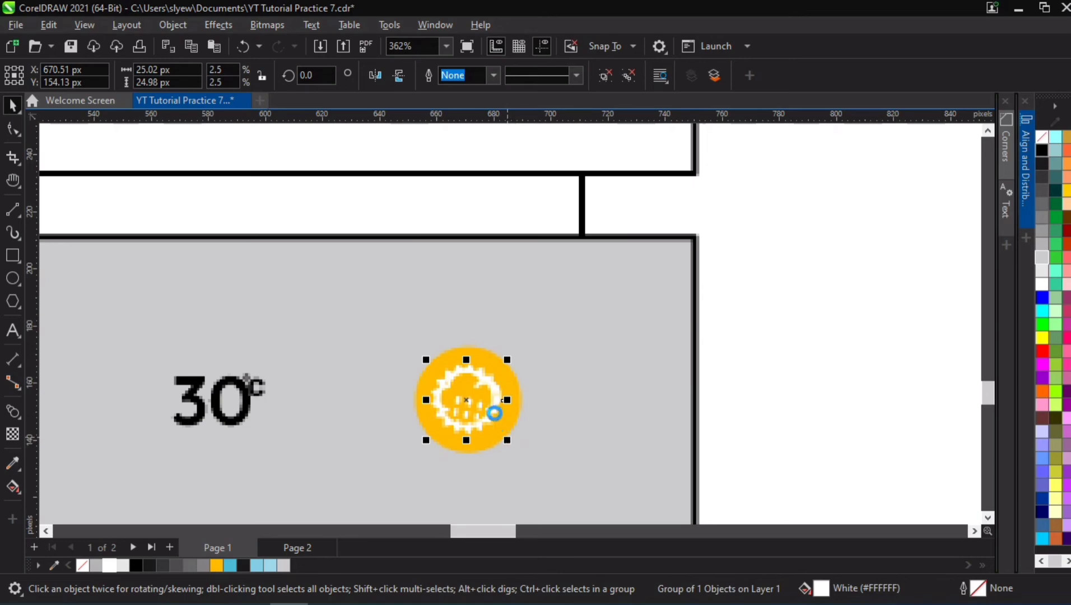
{"action": "left_click", "coordinate": [493, 387], "text": "ctrl"}
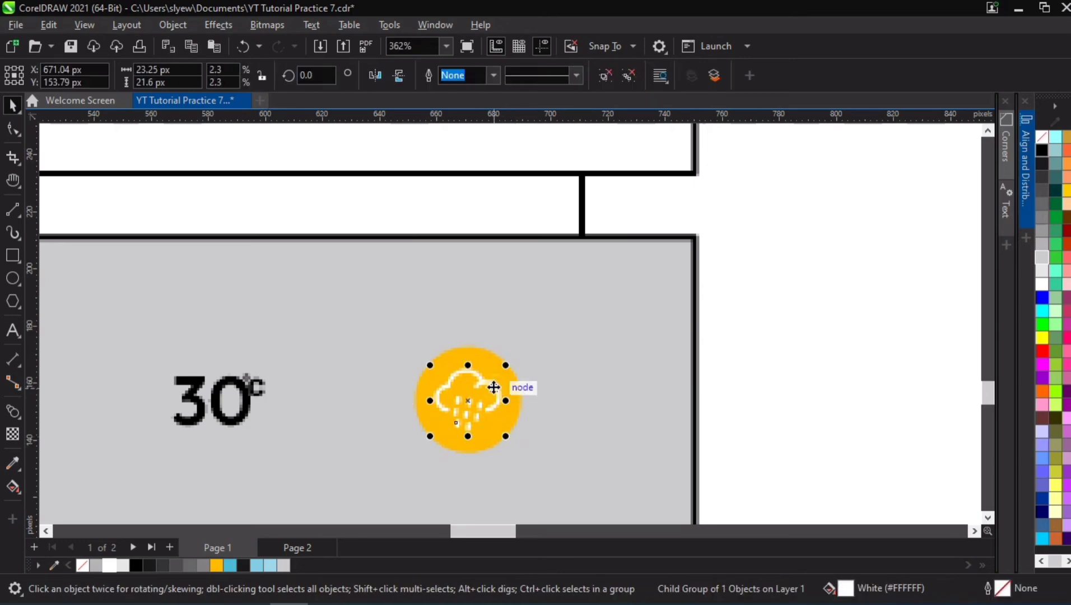
{"action": "key", "text": "Delete"}
{"action": "left_click", "coordinate": [494, 386]}
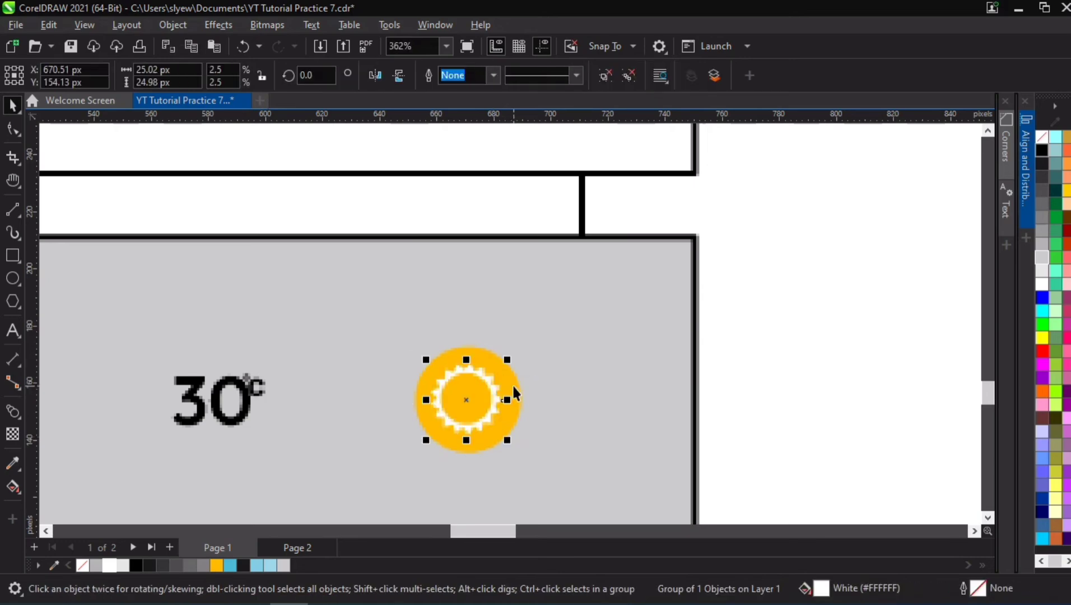
{"action": "left_click", "coordinate": [514, 386], "text": "shift"}
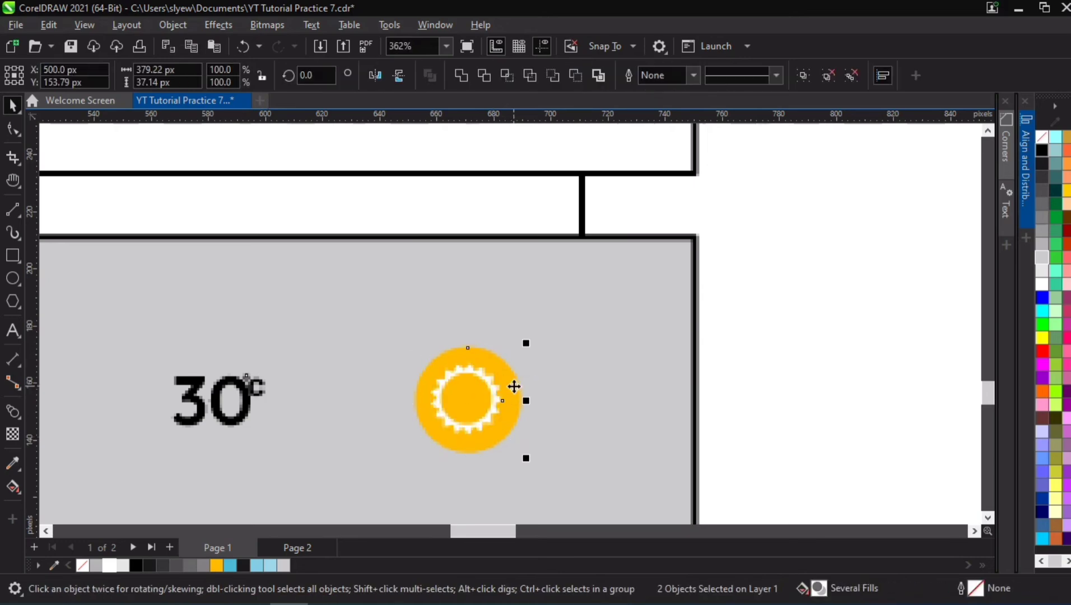
{"action": "left_click", "coordinate": [1027, 183]}
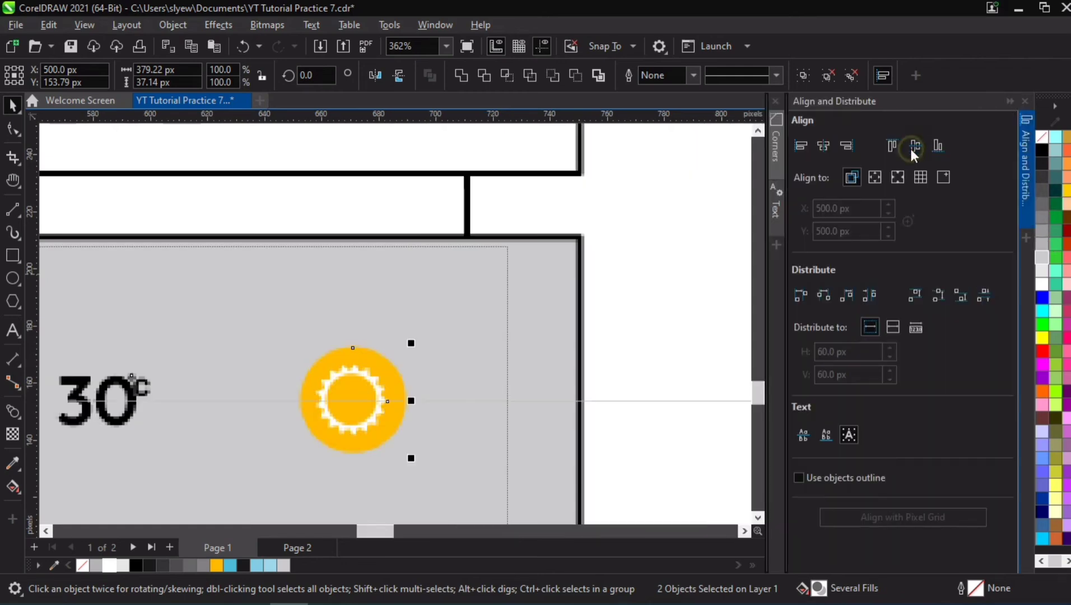
{"action": "left_click", "coordinate": [823, 147]}
{"action": "key", "text": "ctrl+z"}
{"action": "key", "text": "Escape"}
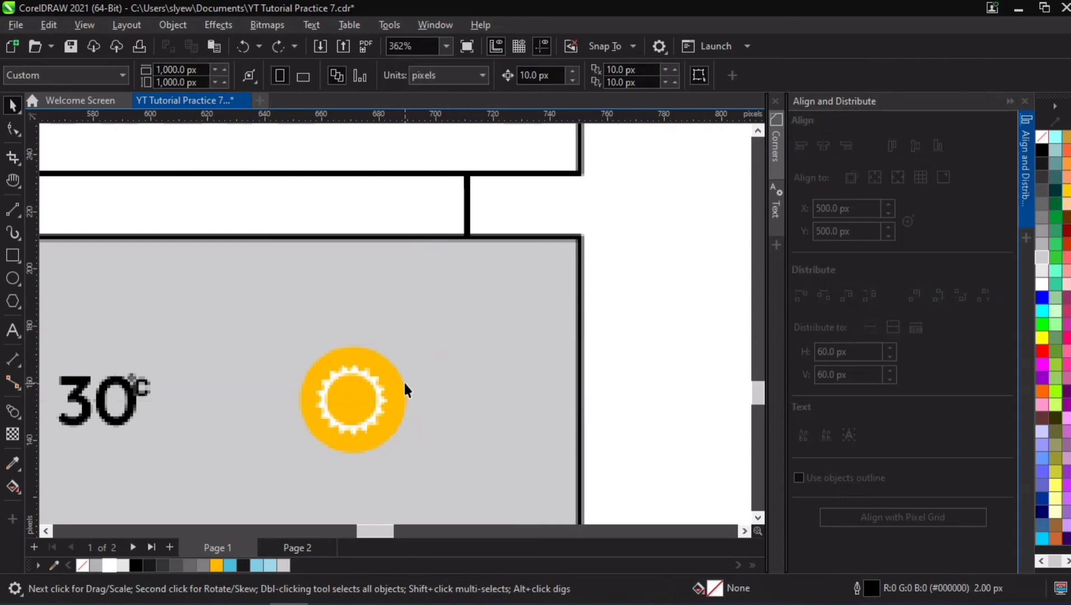
Step: Ungroup the Texas row's contents and centre the white sun horizontally with its yellow circle
{"action": "left_click", "coordinate": [404, 384]}
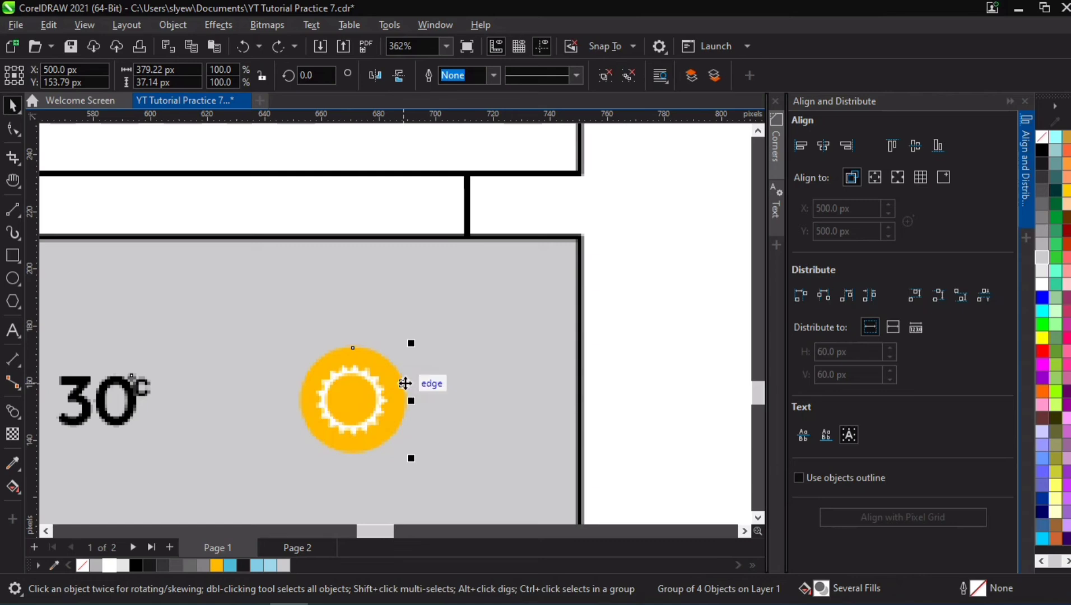
{"action": "key", "text": "ctrl+u"}
{"action": "key", "text": "Escape"}
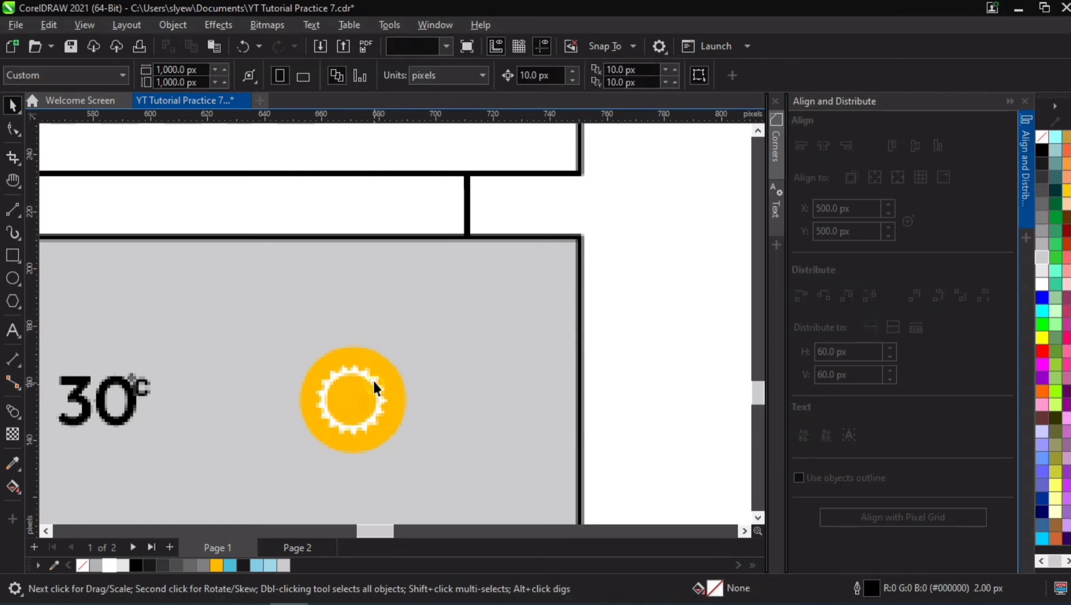
{"action": "left_click", "coordinate": [372, 380]}
{"action": "left_click", "coordinate": [372, 354], "text": "shift"}
{"action": "left_click", "coordinate": [824, 147]}
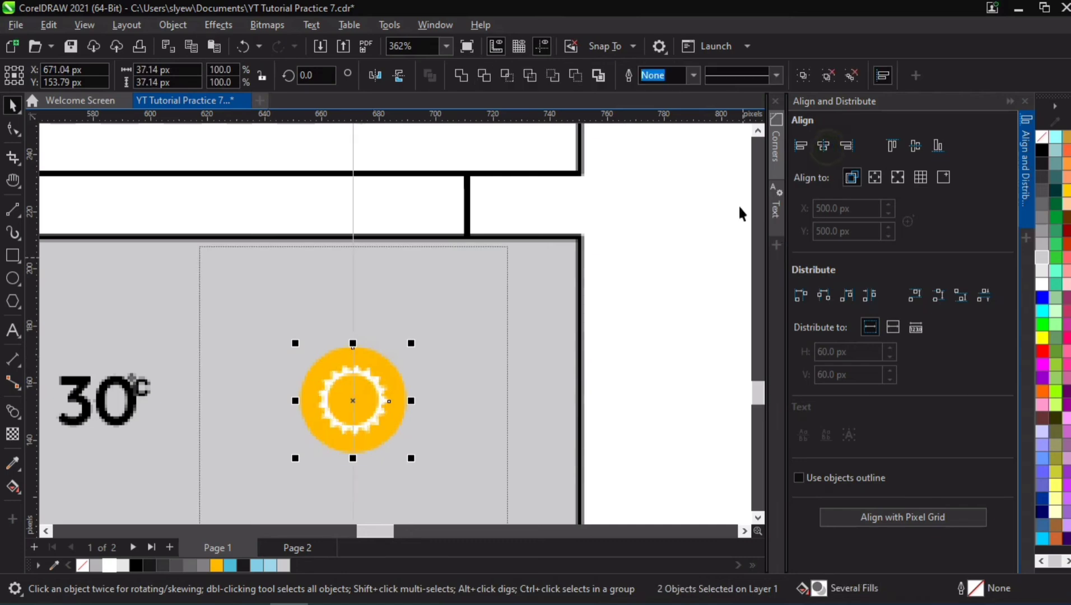
{"action": "left_click", "coordinate": [492, 369]}
Step: Group the white sun and the yellow circle in the Texas row
{"action": "scroll", "coordinate": [492, 373], "scroll_direction": "down", "scroll_amount": 1}
{"action": "scroll", "coordinate": [491, 379], "scroll_direction": "down", "scroll_amount": 2}
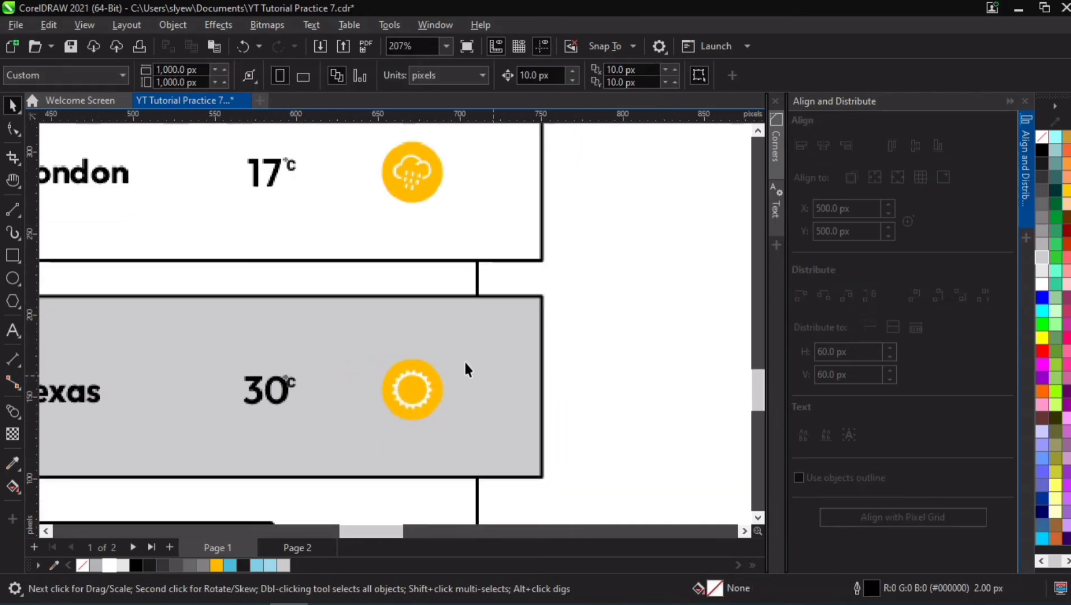
{"action": "left_click_drag", "start_coordinate": [377, 440], "coordinate": [366, 449]}
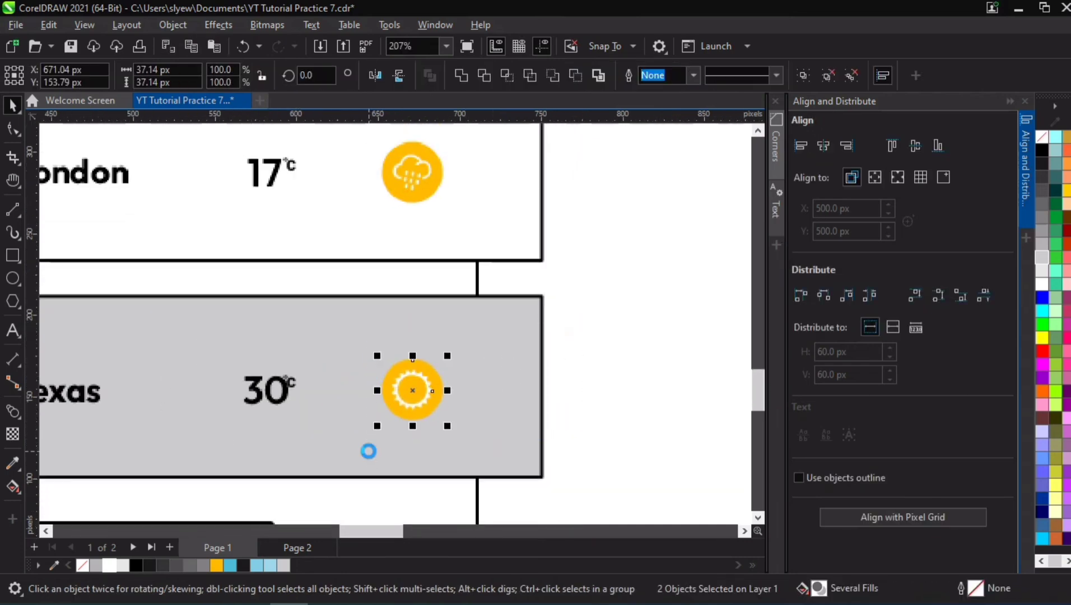
{"action": "key", "text": "ctrl+g"}
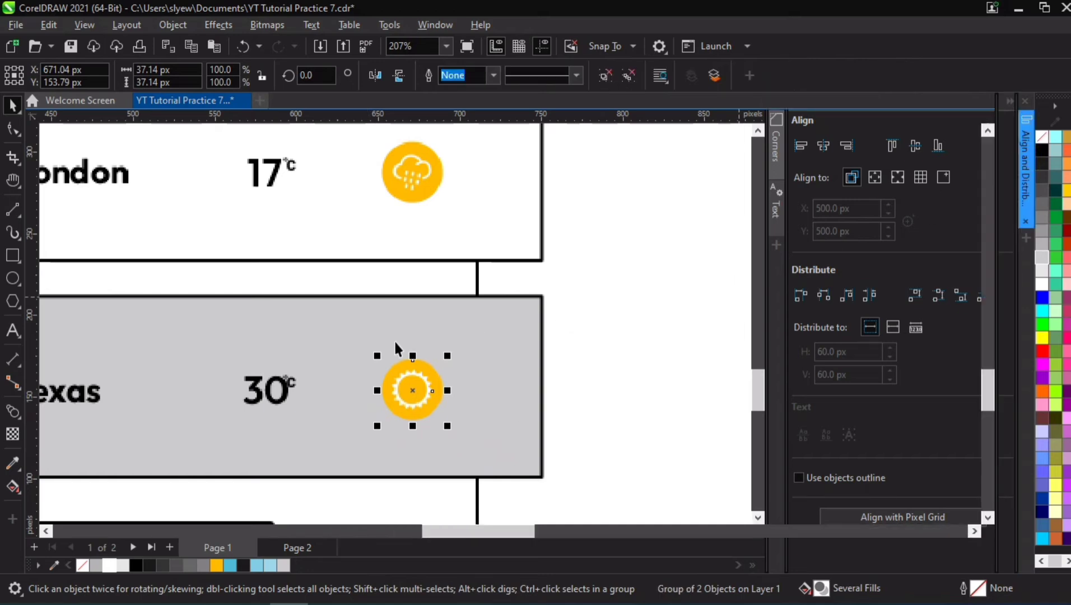
Step: Add a drop shadow to the Ghana row's rectangle with the Shadow tool, offset about 11 px straight down
{"action": "scroll", "coordinate": [394, 339], "scroll_direction": "down", "scroll_amount": 2}
{"action": "key", "text": "h"}
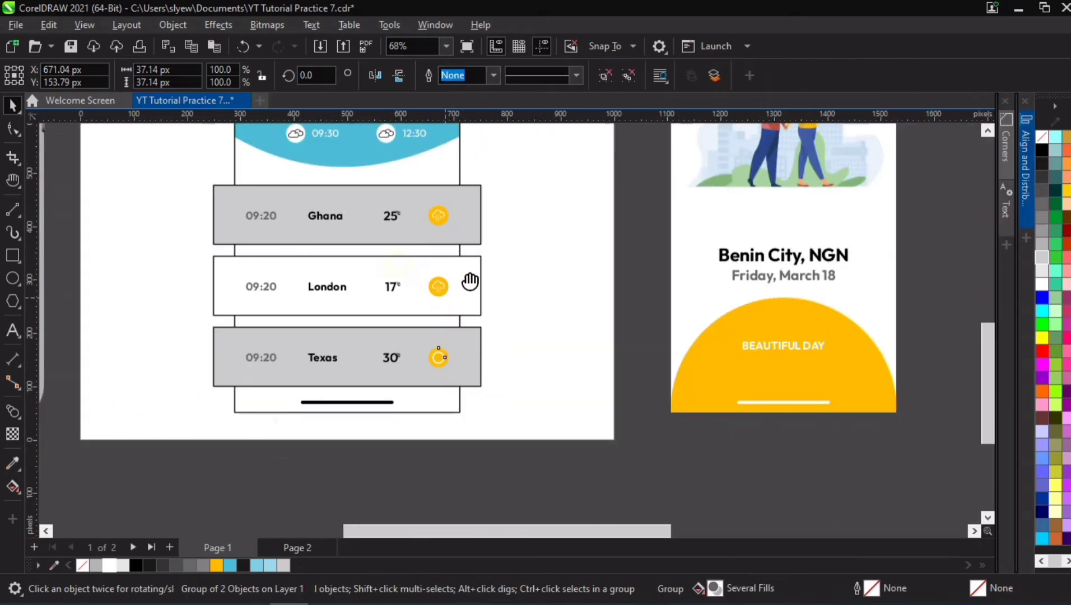
{"action": "left_click_drag", "start_coordinate": [406, 251], "coordinate": [480, 265]}
{"action": "key", "text": "space"}
{"action": "left_click", "coordinate": [434, 205]}
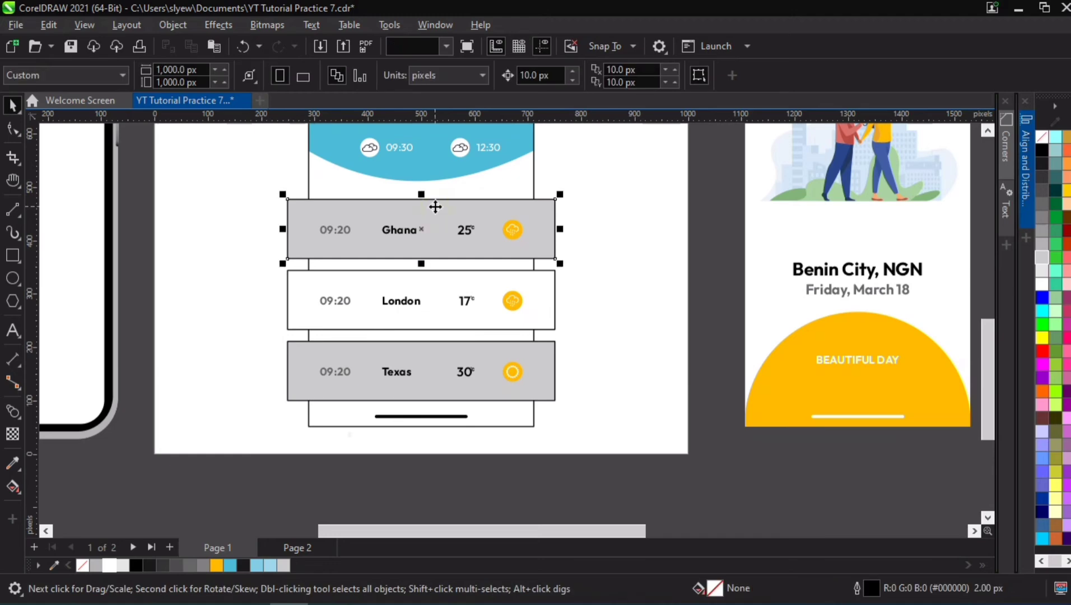
{"action": "left_click", "coordinate": [18, 414]}
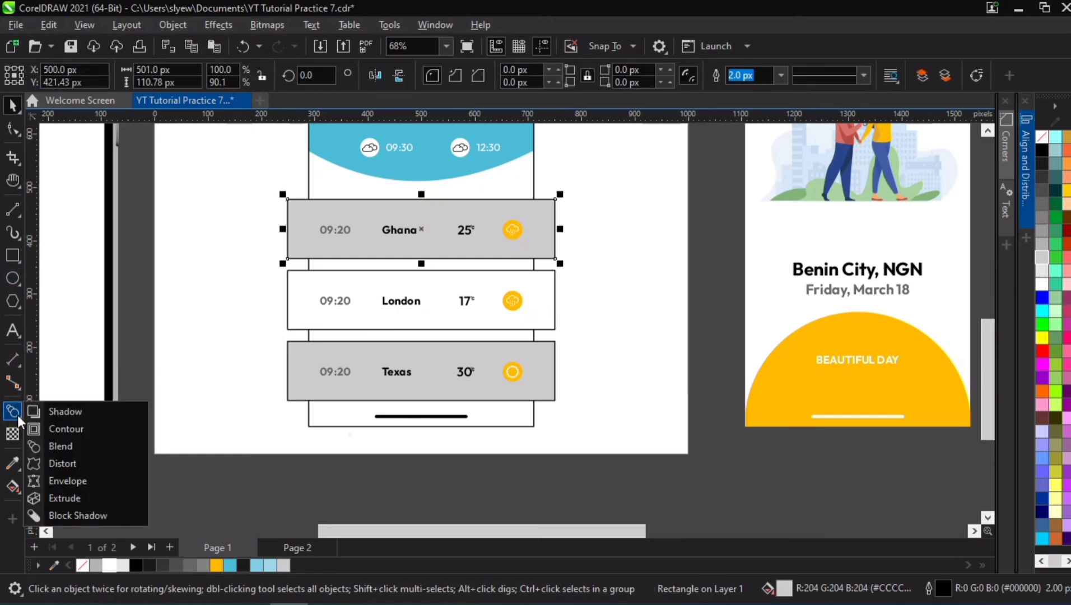
{"action": "left_click", "coordinate": [48, 408]}
{"action": "scroll", "coordinate": [351, 247], "scroll_direction": "up", "scroll_amount": 2}
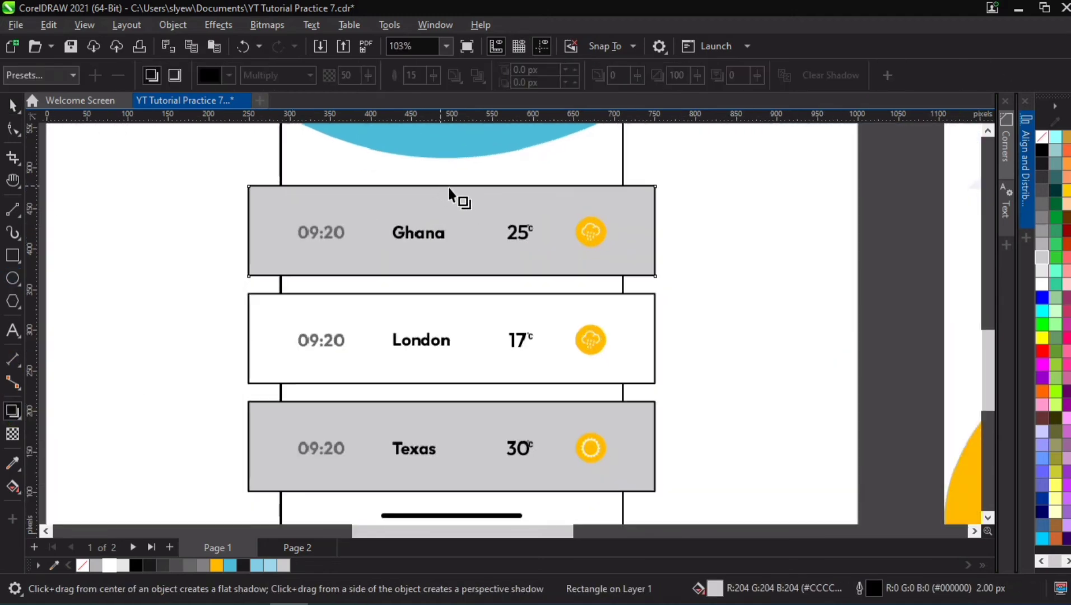
{"action": "left_click_drag", "start_coordinate": [452, 184], "coordinate": [454, 278]}
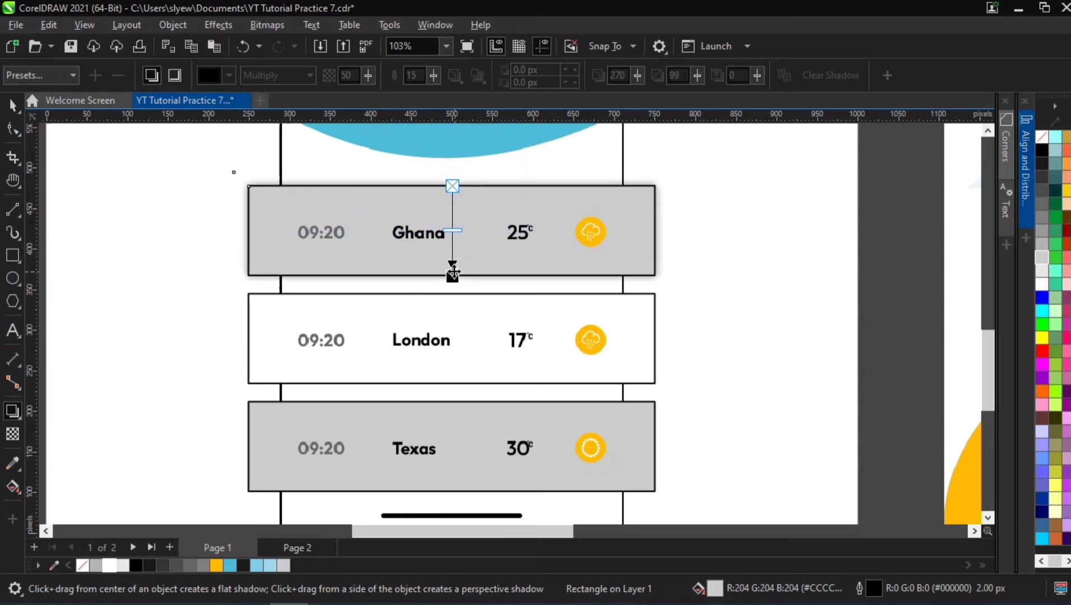
{"action": "scroll", "coordinate": [452, 266], "scroll_direction": "up", "scroll_amount": 2}
{"action": "left_click_drag", "start_coordinate": [451, 215], "coordinate": [457, 298]}
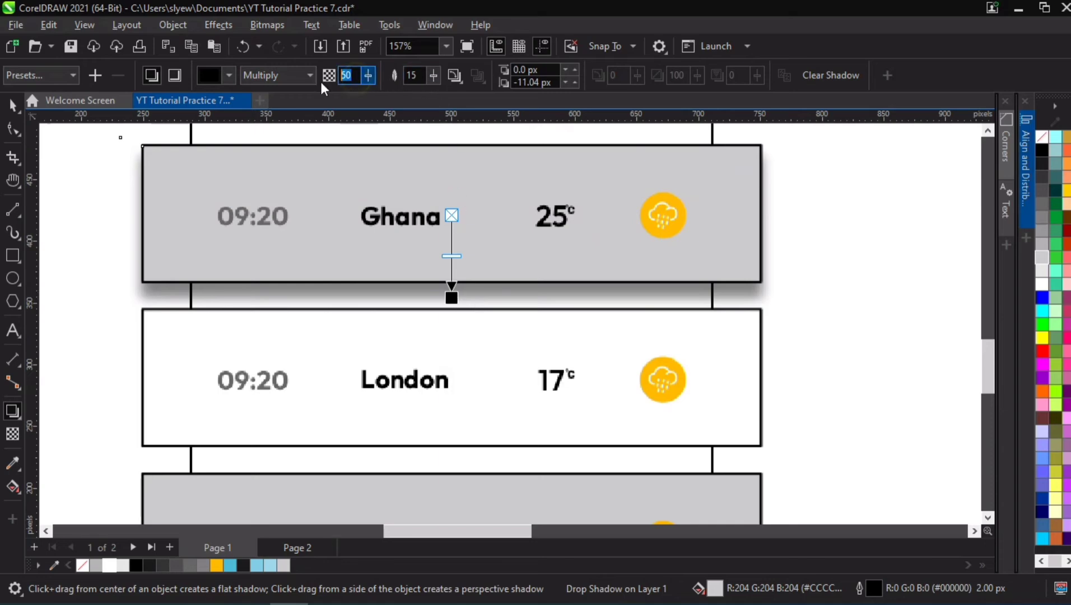
Step: Set the Ghana row's shadow opacity to 20 and its feathering to 50
{"action": "type", "text": "2"}
{"action": "key", "text": "Return"}
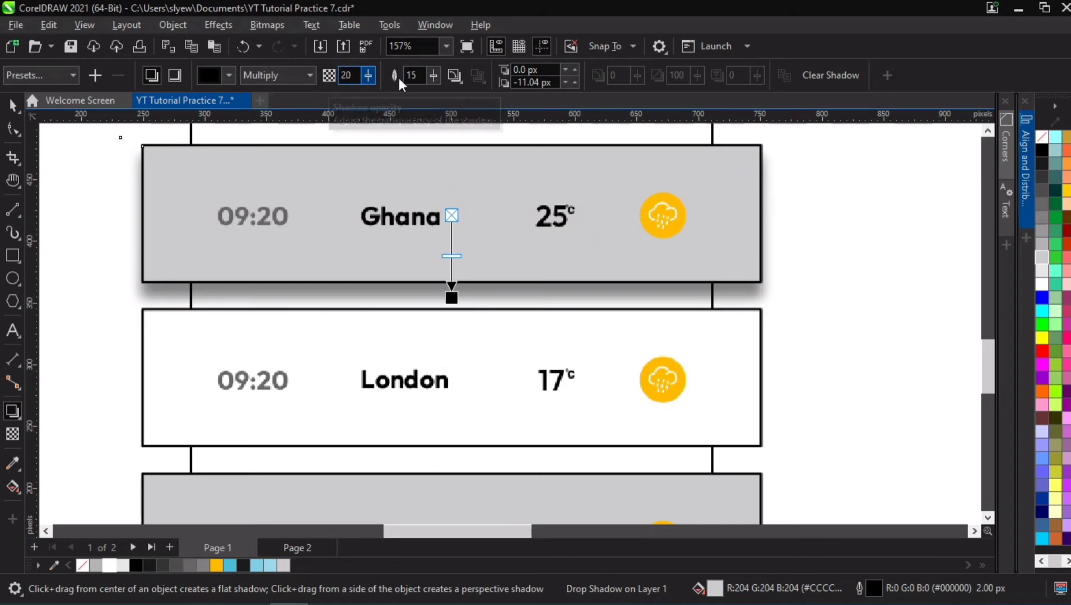
{"action": "double_click", "coordinate": [424, 76]}
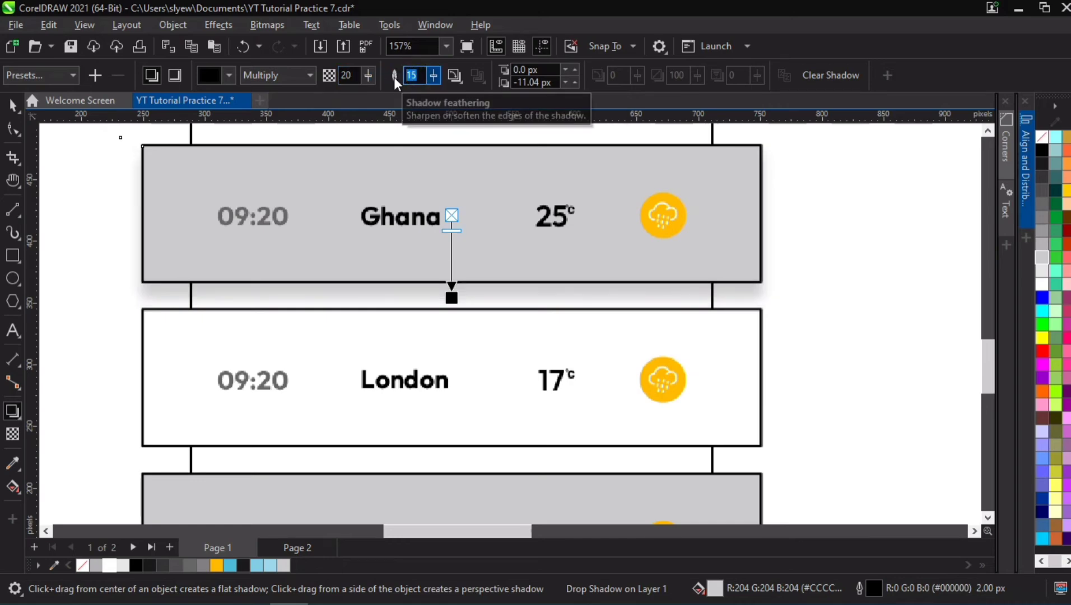
{"action": "type", "text": "50"}
{"action": "key", "text": "Return"}
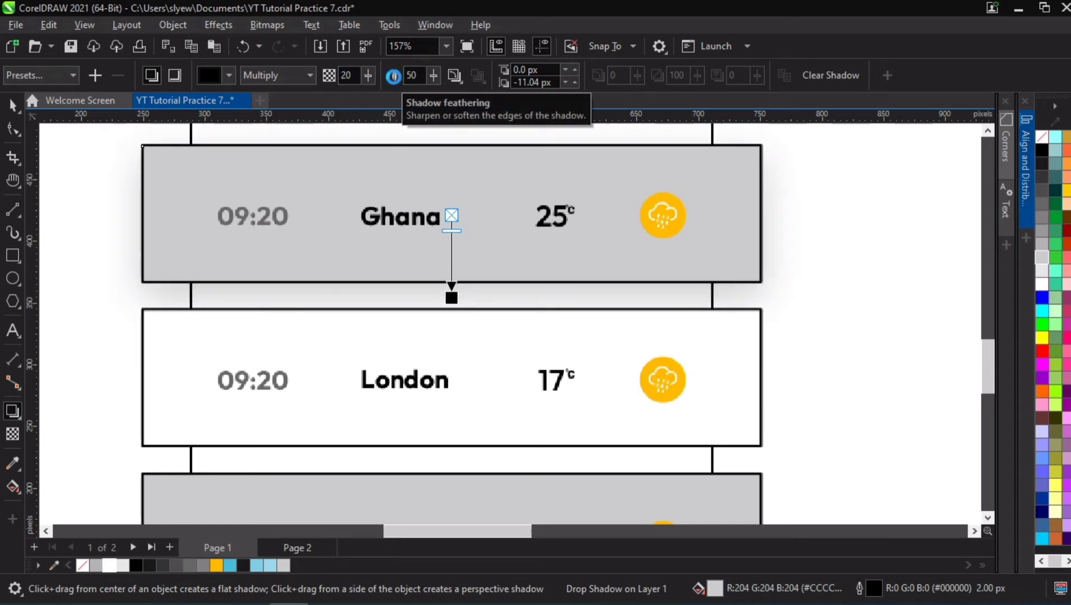
Step: Add a drop shadow to the London row's rectangle, starting at its centre and offset about 11 px straight down
{"action": "left_click", "coordinate": [439, 337]}
{"action": "left_click_drag", "start_coordinate": [450, 308], "coordinate": [451, 446]}
{"action": "left_click_drag", "start_coordinate": [452, 310], "coordinate": [453, 379]}
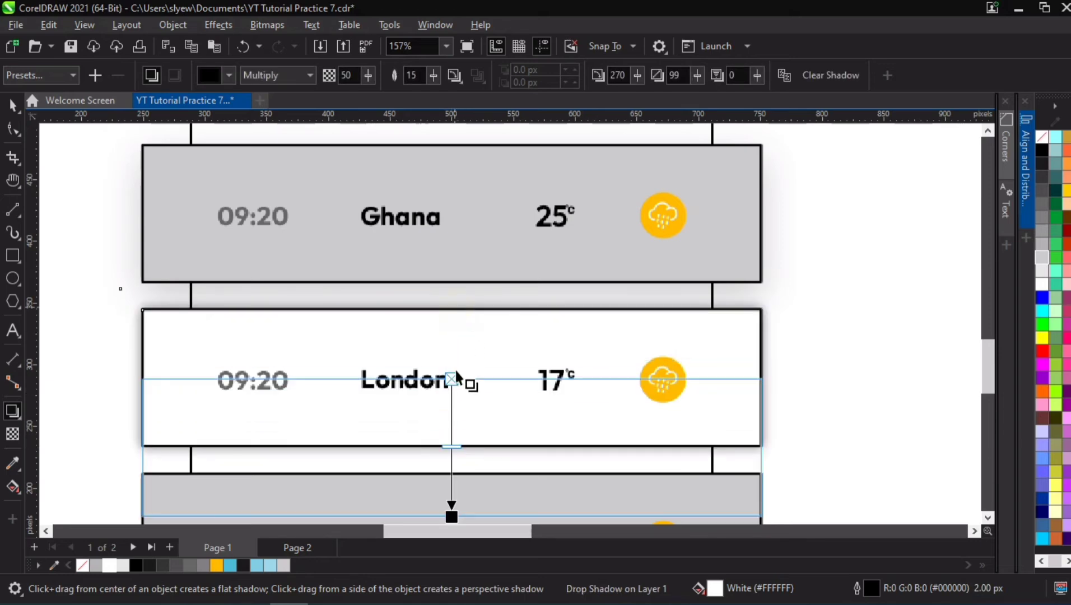
{"action": "left_click_drag", "start_coordinate": [452, 515], "coordinate": [450, 462]}
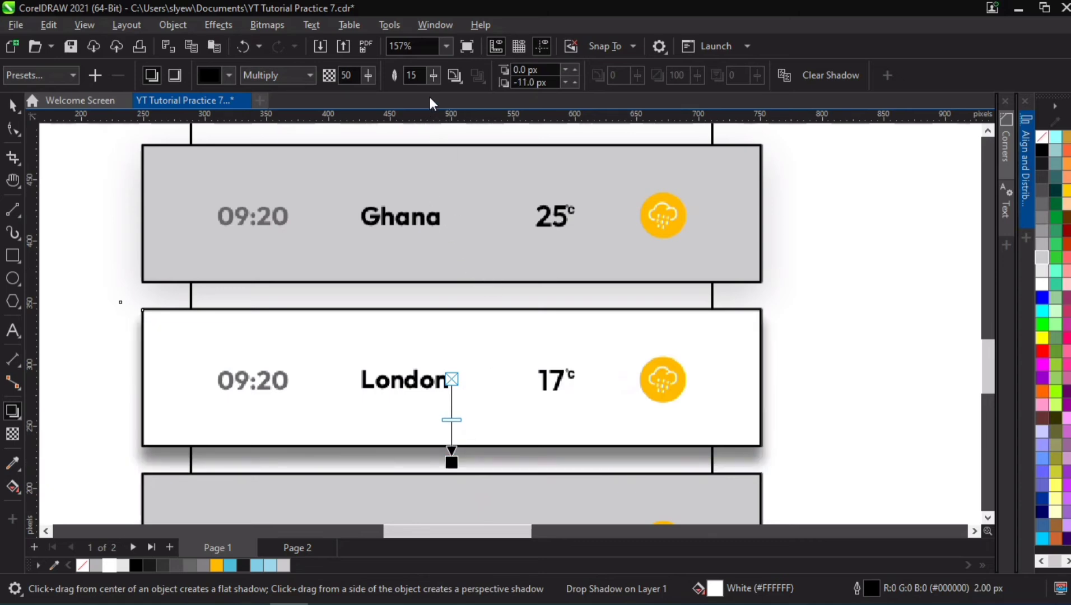
Step: Set the London row's shadow opacity to 20 and its feathering to 50
{"action": "left_click", "coordinate": [342, 74]}
{"action": "key", "text": "BackSpace"}
{"action": "key", "text": "BackSpace"}
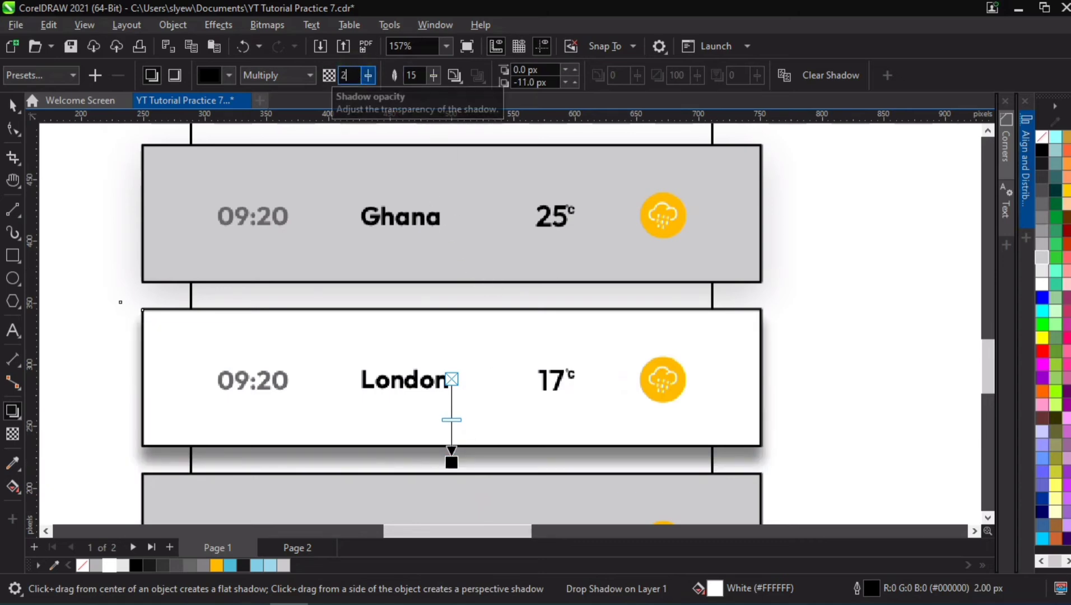
{"action": "type", "text": "20"}
{"action": "key", "text": "Tab"}
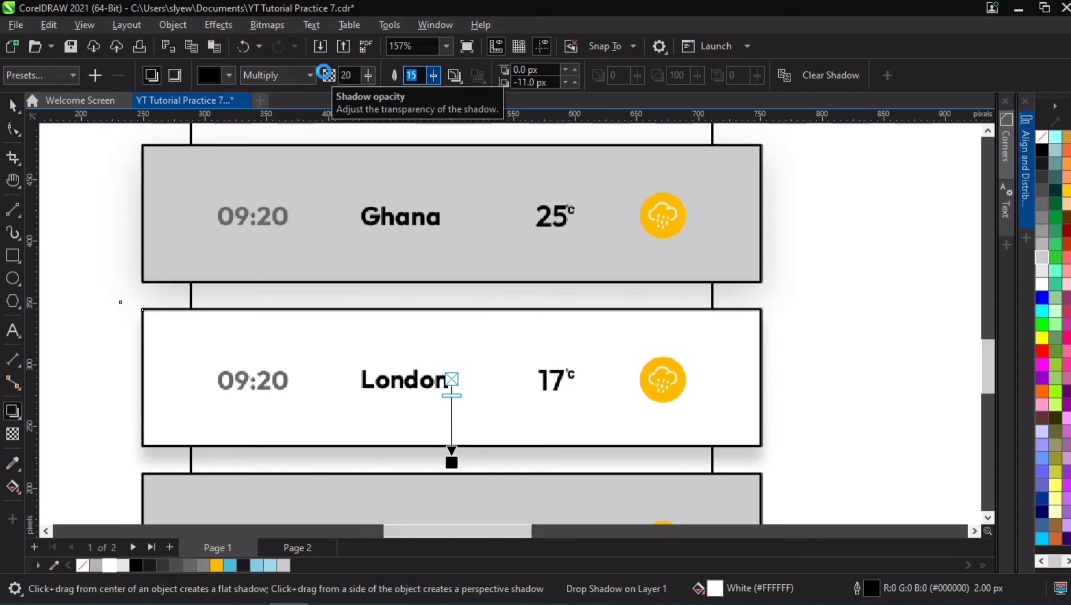
{"action": "type", "text": "50"}
{"action": "key", "text": "Return"}
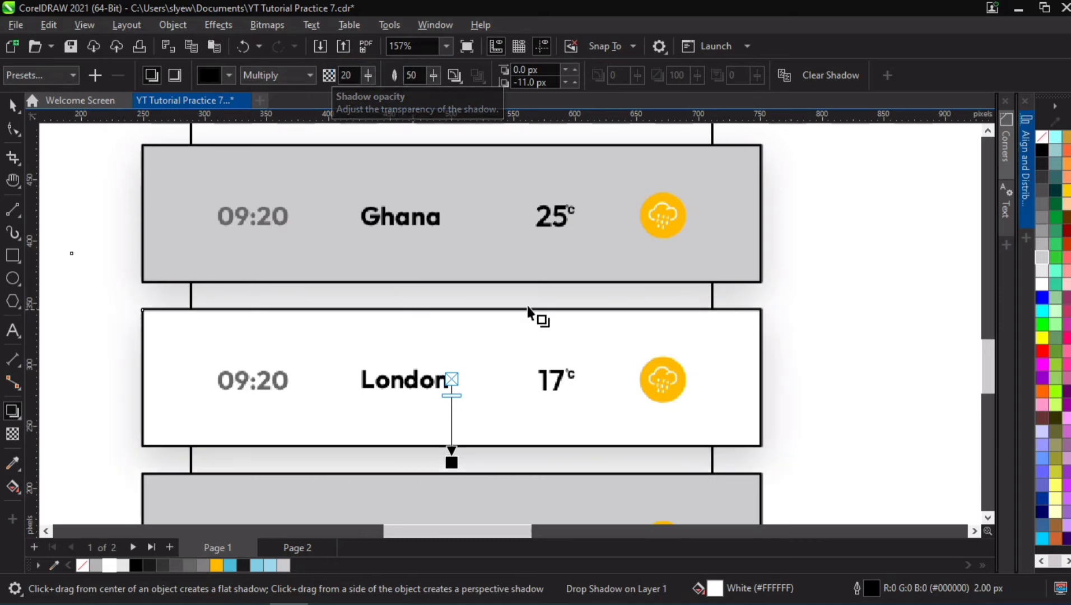
Step: Add a drop shadow to the Texas row's rectangle, starting at its centre and offset about 9 px straight down
{"action": "left_click_drag", "start_coordinate": [989, 358], "coordinate": [988, 400]}
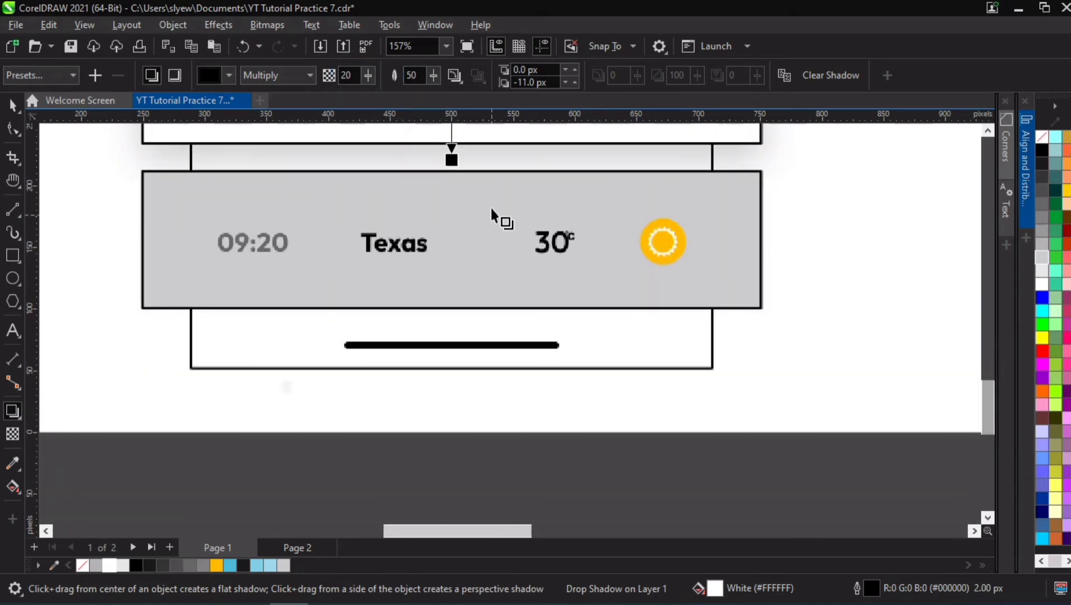
{"action": "left_click", "coordinate": [455, 171]}
{"action": "left_click_drag", "start_coordinate": [456, 220], "coordinate": [452, 310]}
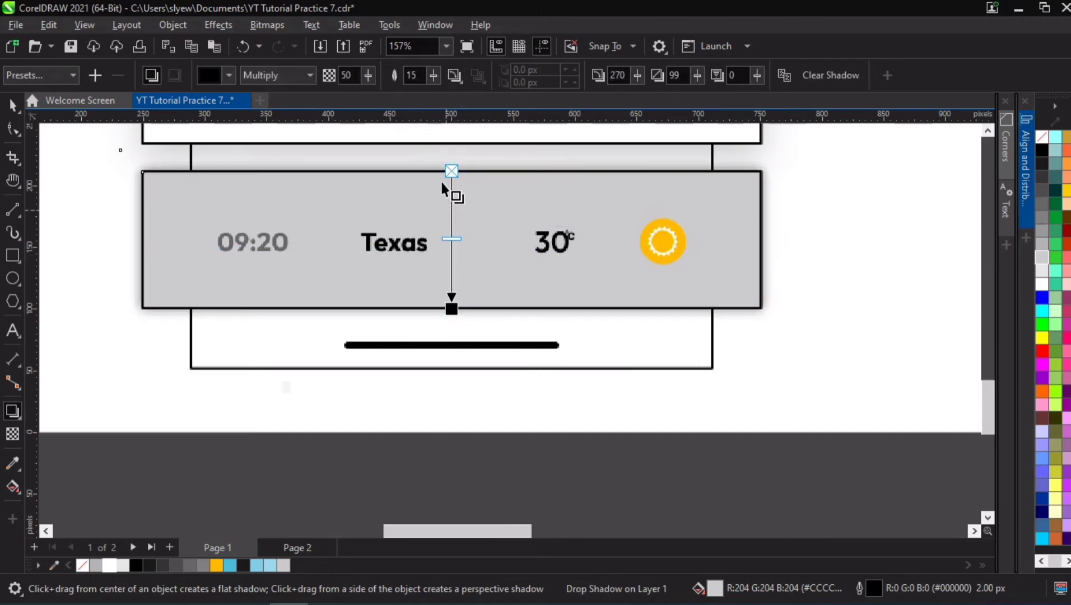
{"action": "left_click_drag", "start_coordinate": [452, 172], "coordinate": [451, 242]}
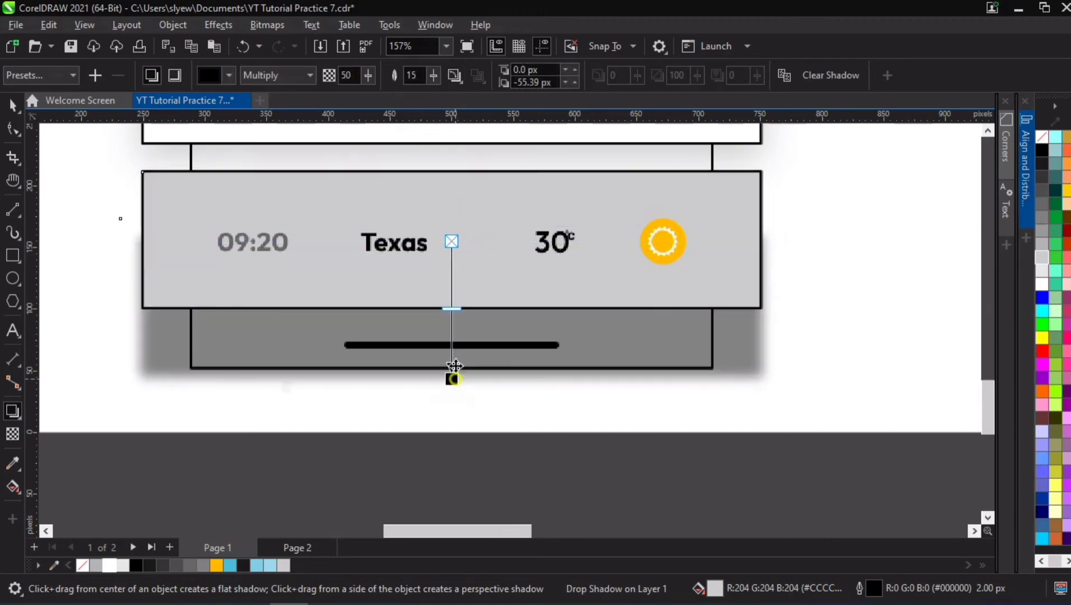
{"action": "left_click_drag", "start_coordinate": [454, 367], "coordinate": [452, 321]}
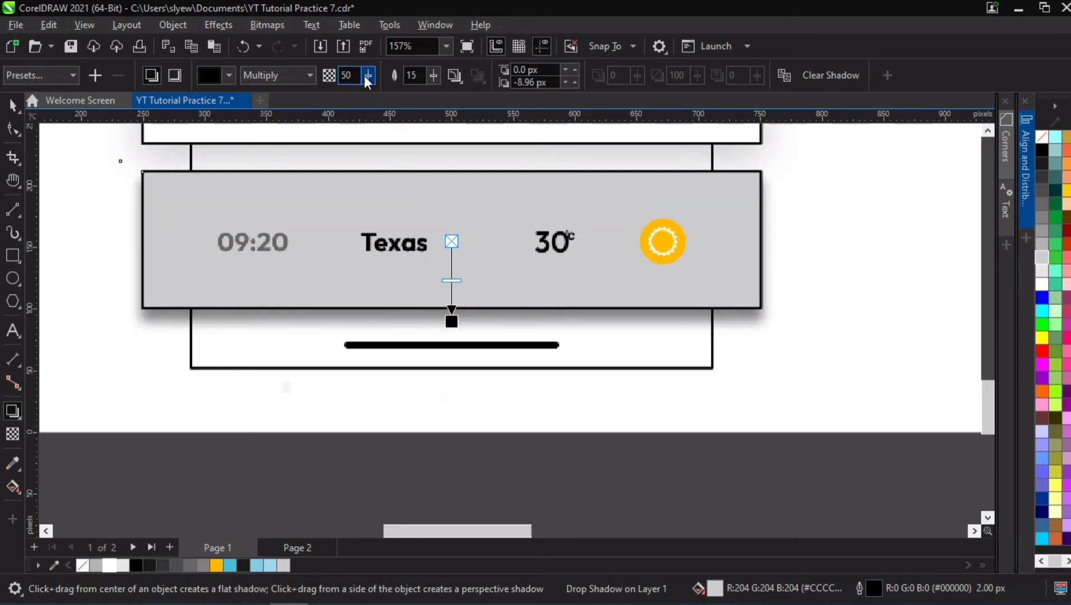
Step: Set the Texas row's shadow opacity to 20 and its feathering to 50
{"action": "type", "text": "20"}
{"action": "key", "text": "Tab"}
{"action": "type", "text": "50"}
{"action": "key", "text": "Return"}
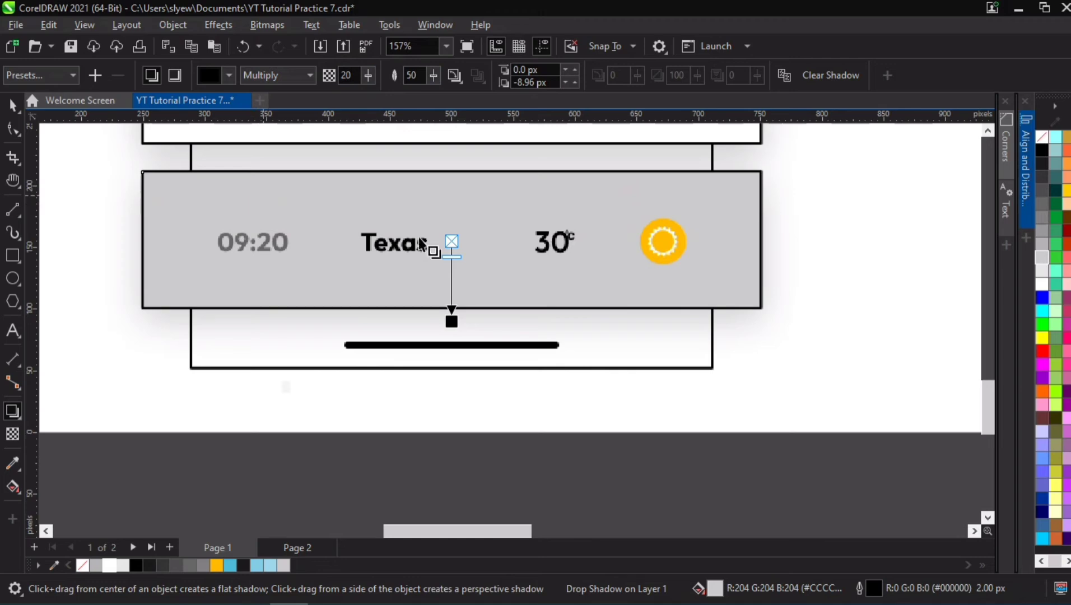
Step: Remove the outlines from the Ghana, London and Texas forecast rows
{"action": "scroll", "coordinate": [449, 325], "scroll_direction": "up", "scroll_amount": 4}
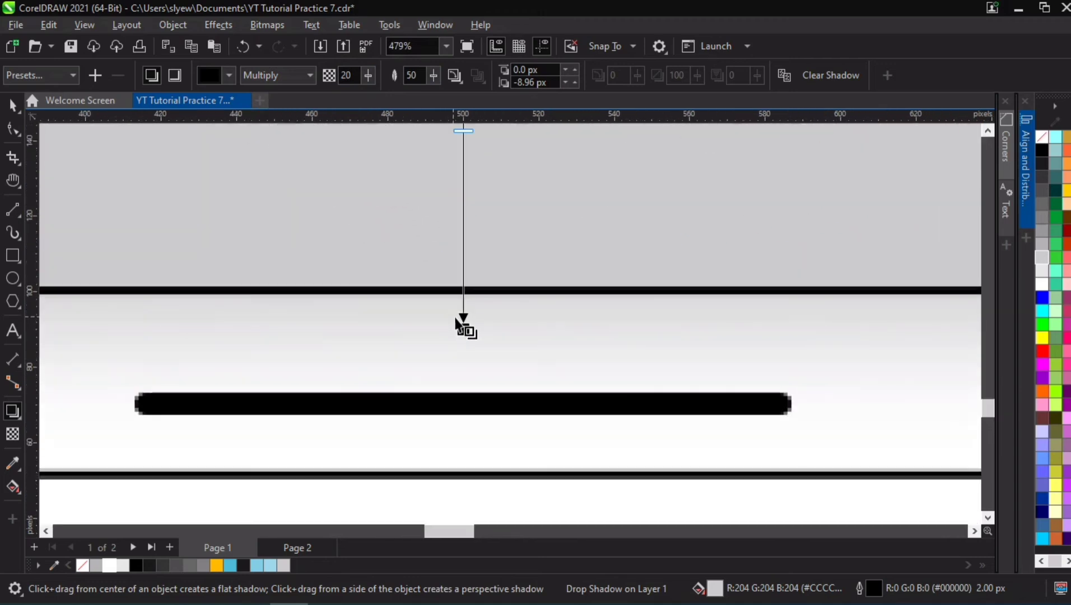
{"action": "scroll", "coordinate": [462, 329], "scroll_direction": "down", "scroll_amount": 4}
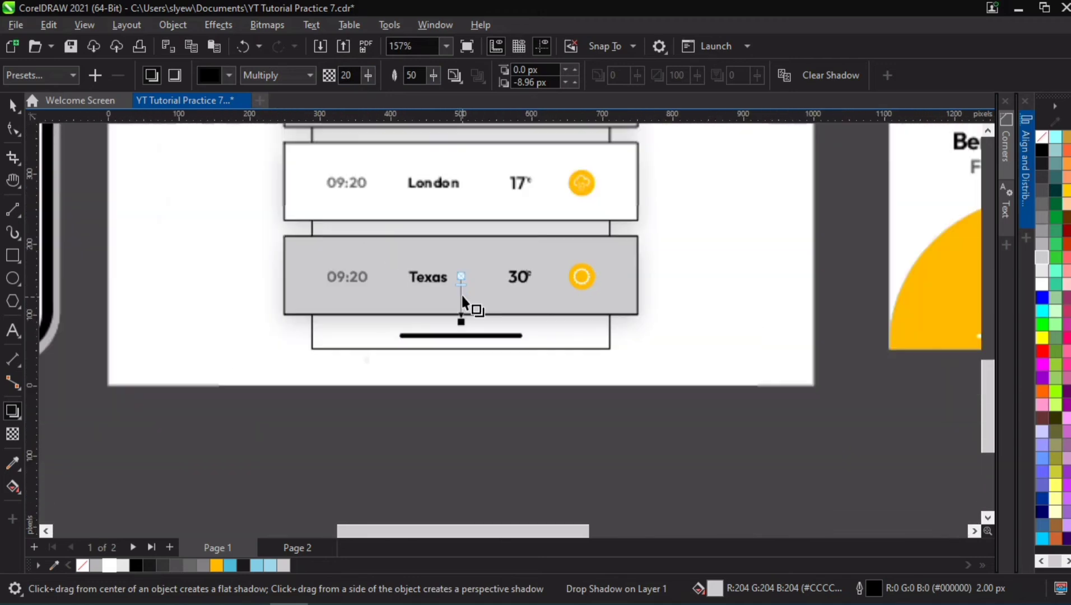
{"action": "scroll", "coordinate": [473, 161], "scroll_direction": "down", "scroll_amount": 5}
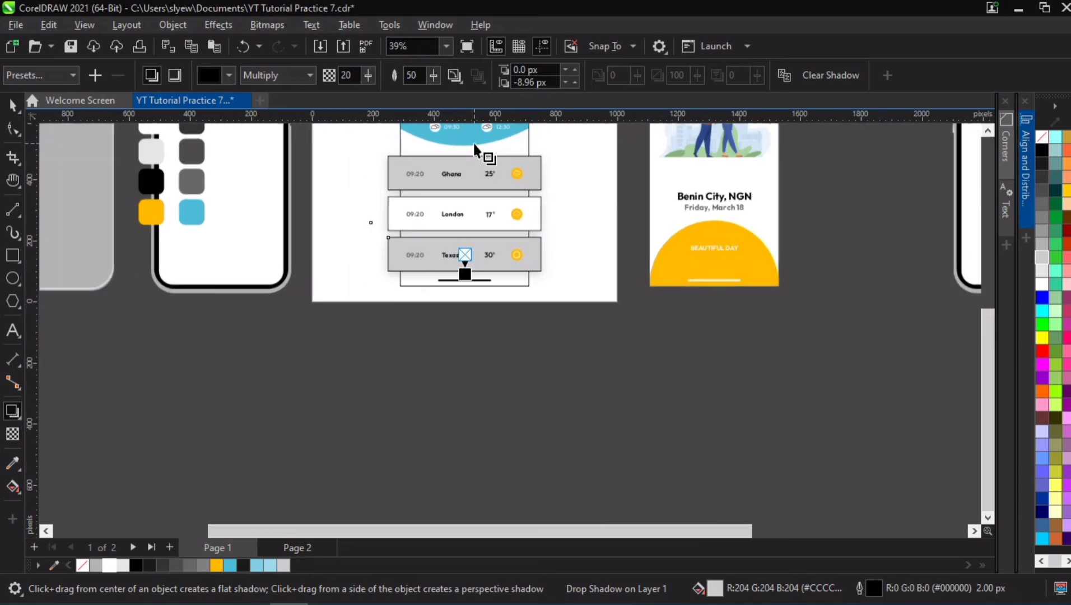
{"action": "key", "text": "h"}
{"action": "scroll", "coordinate": [487, 129], "scroll_direction": "up", "scroll_amount": 2}
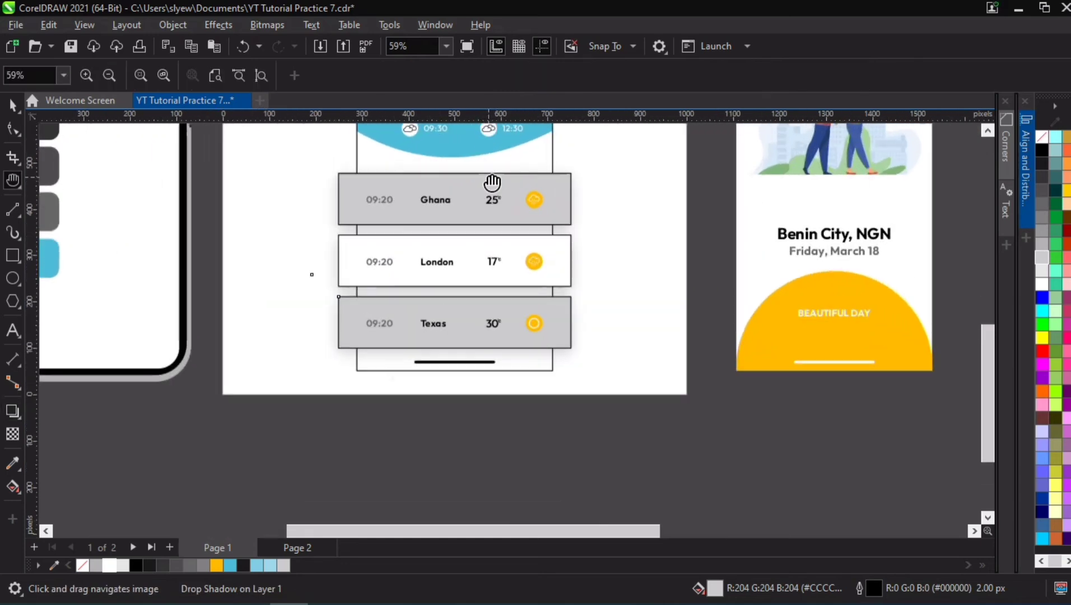
{"action": "key", "text": "space"}
{"action": "left_click", "coordinate": [242, 143]}
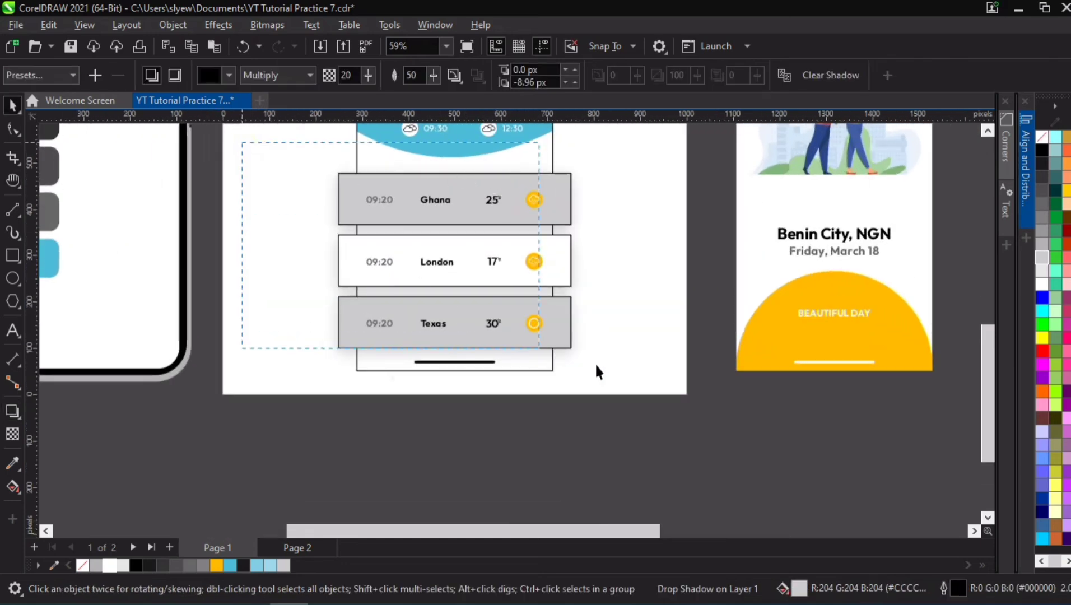
{"action": "left_click_drag", "start_coordinate": [597, 366], "coordinate": [601, 360]}
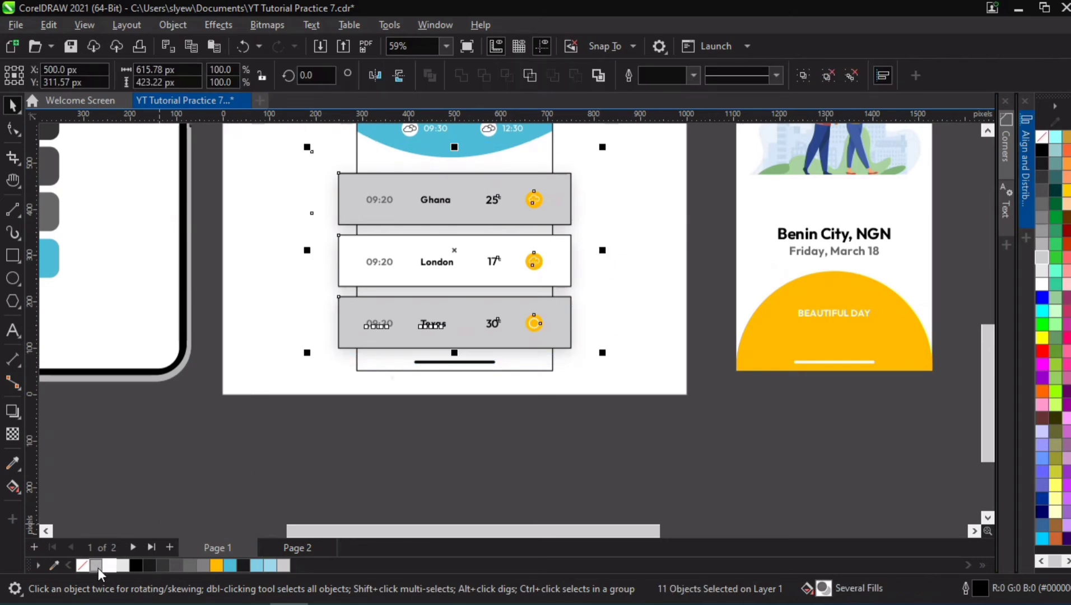
{"action": "right_click", "coordinate": [85, 568]}
{"action": "left_click", "coordinate": [176, 354]}
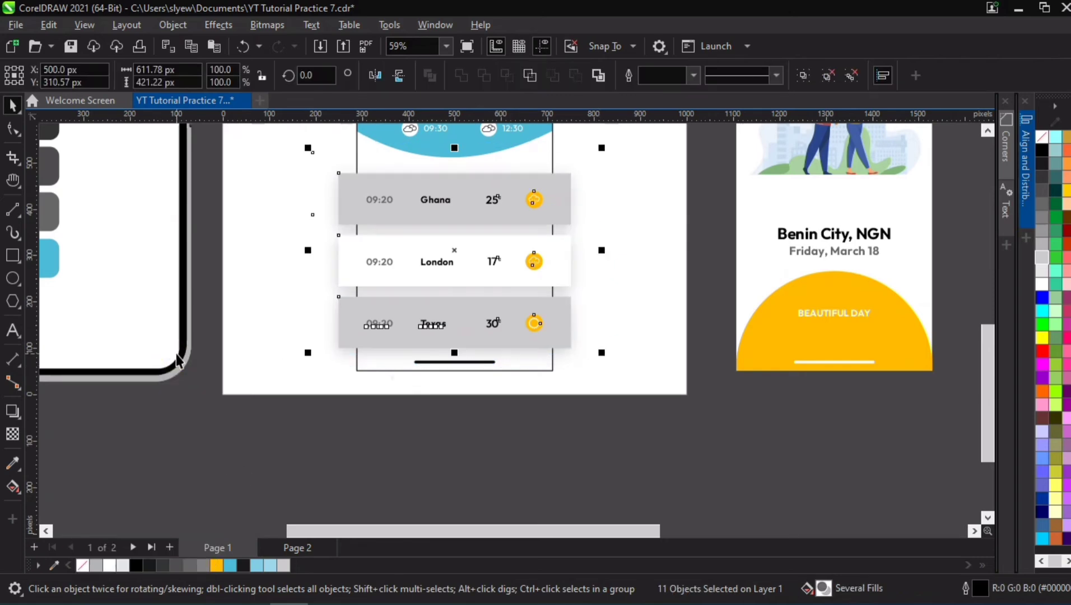
Step: PowerClip the three forecast rows, their contents and the black home bar inside the 18°C weather screen's frame rectangle
{"action": "left_click", "coordinate": [357, 439]}
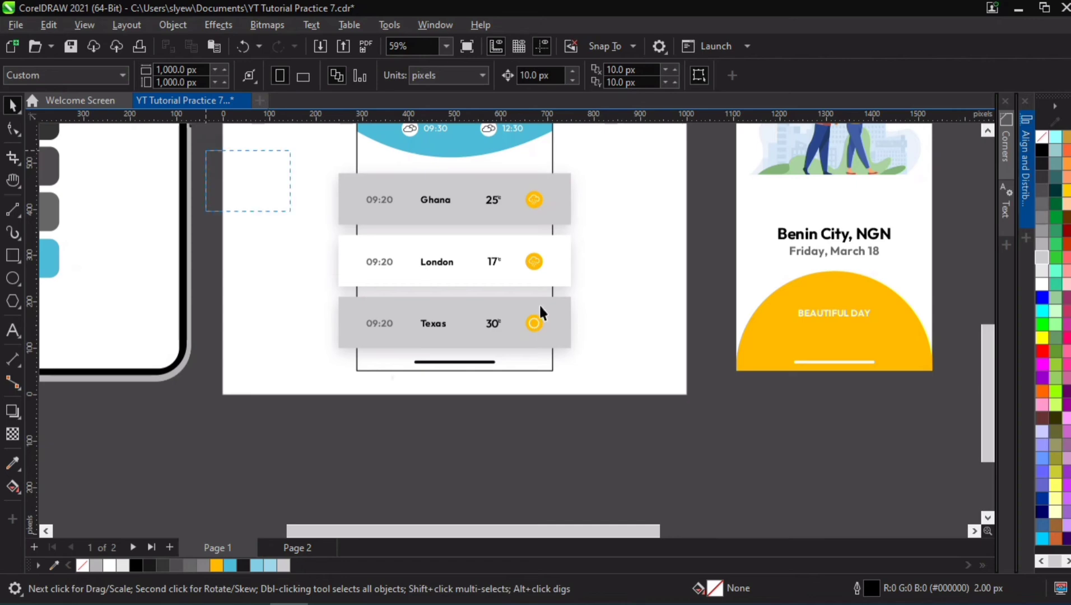
{"action": "left_click_drag", "start_coordinate": [664, 365], "coordinate": [667, 387]}
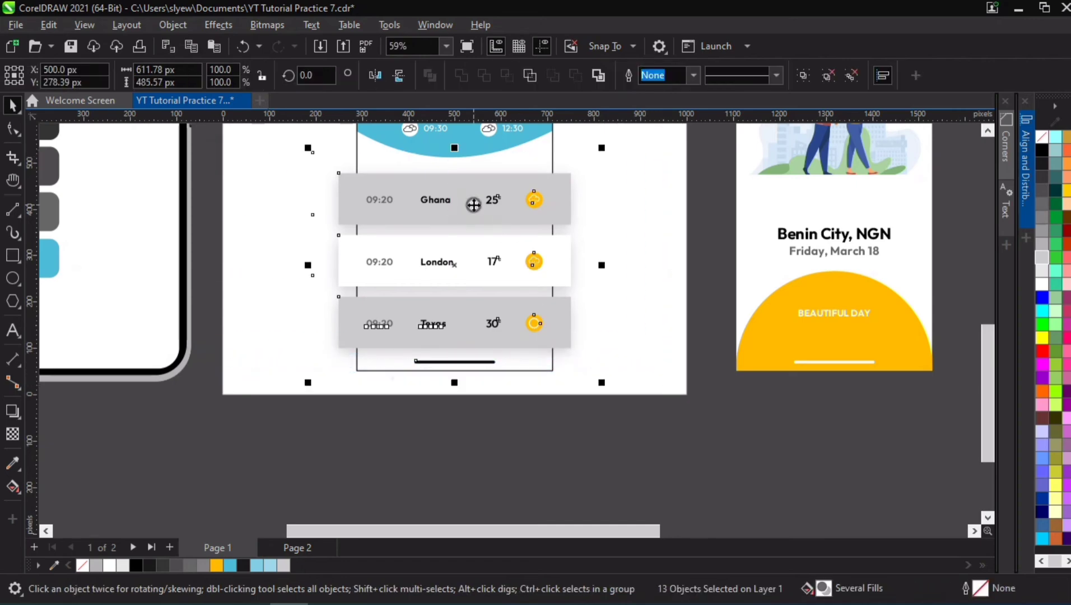
{"action": "right_click", "coordinate": [474, 164]}
{"action": "left_click", "coordinate": [552, 369]}
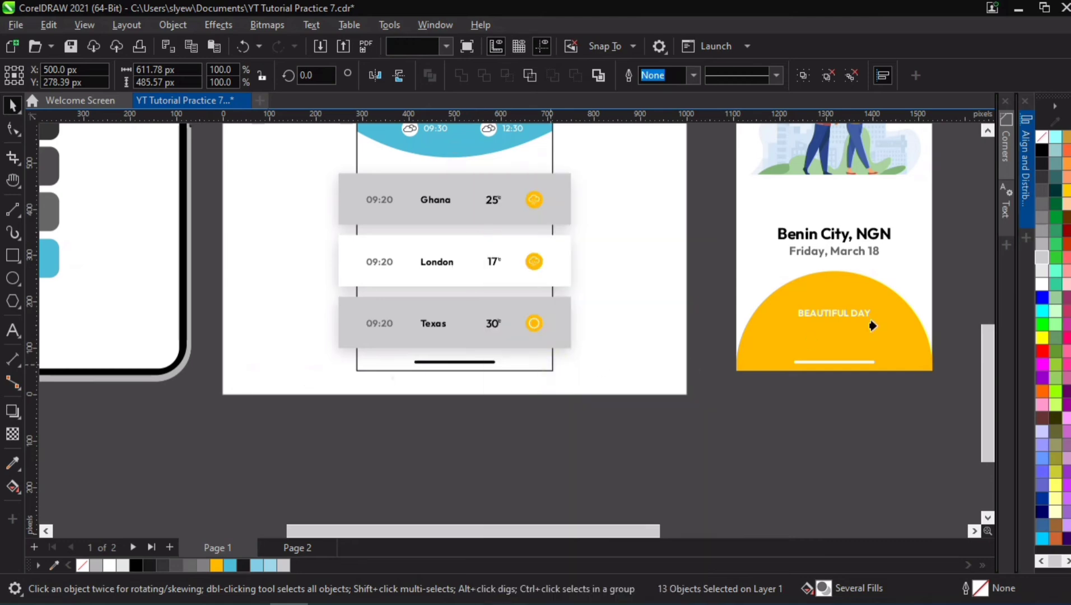
{"action": "left_click", "coordinate": [993, 361]}
{"action": "left_click_drag", "start_coordinate": [993, 361], "coordinate": [987, 318]}
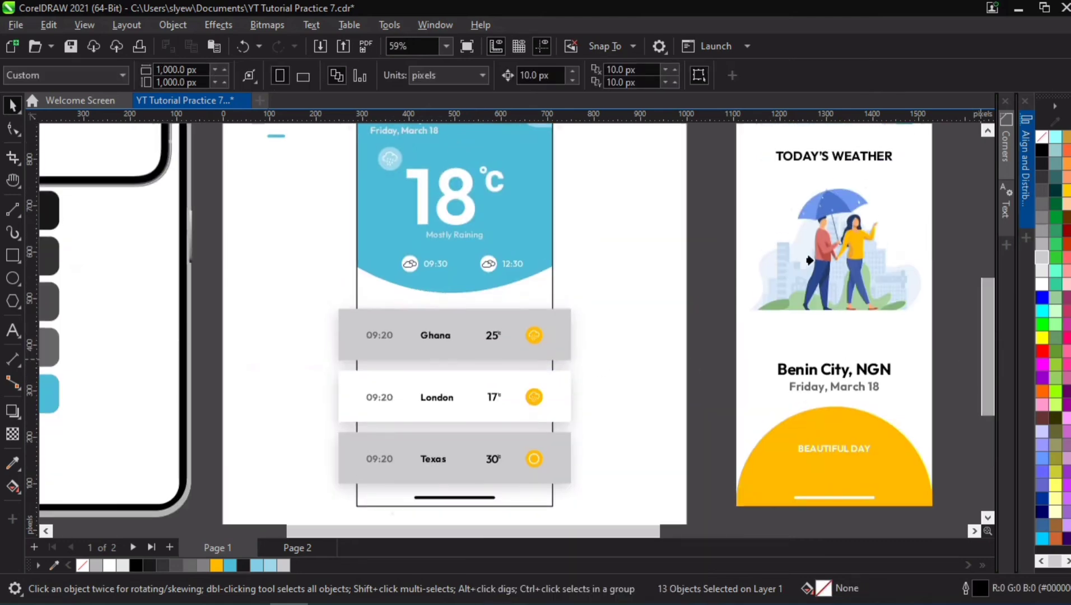
{"action": "left_click", "coordinate": [378, 215]}
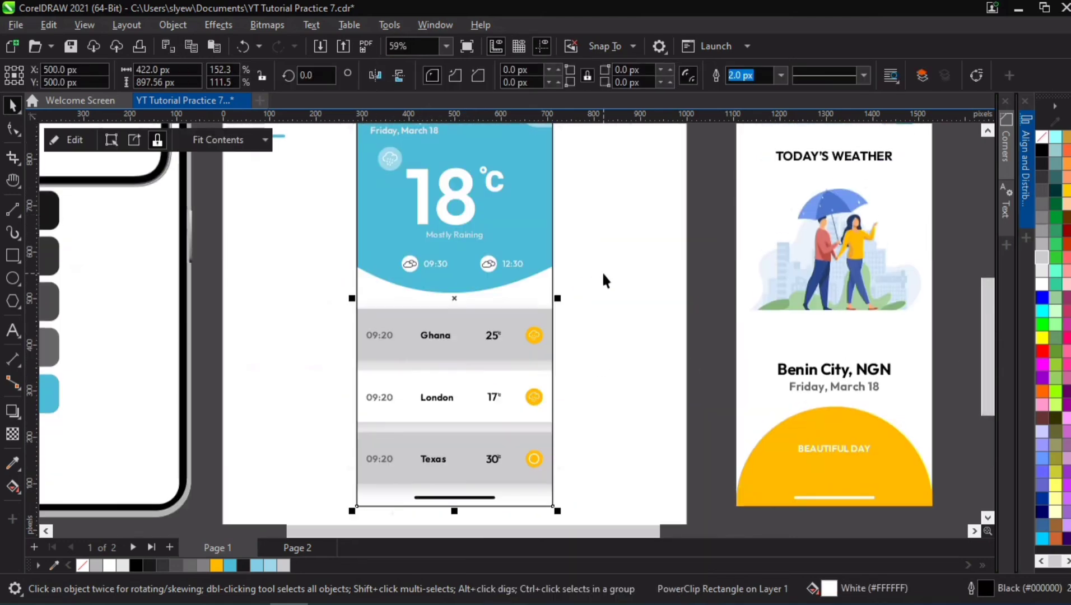
{"action": "left_click", "coordinate": [625, 254]}
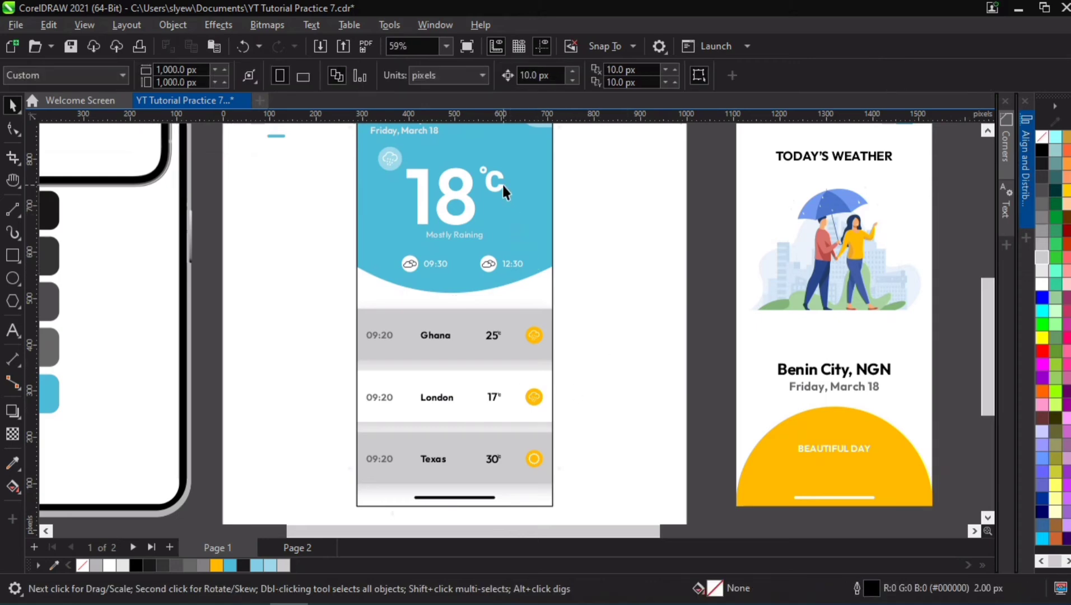
Step: Remove the black outline from the 18°C weather screen's frame
{"action": "scroll", "coordinate": [501, 183], "scroll_direction": "down", "scroll_amount": 2}
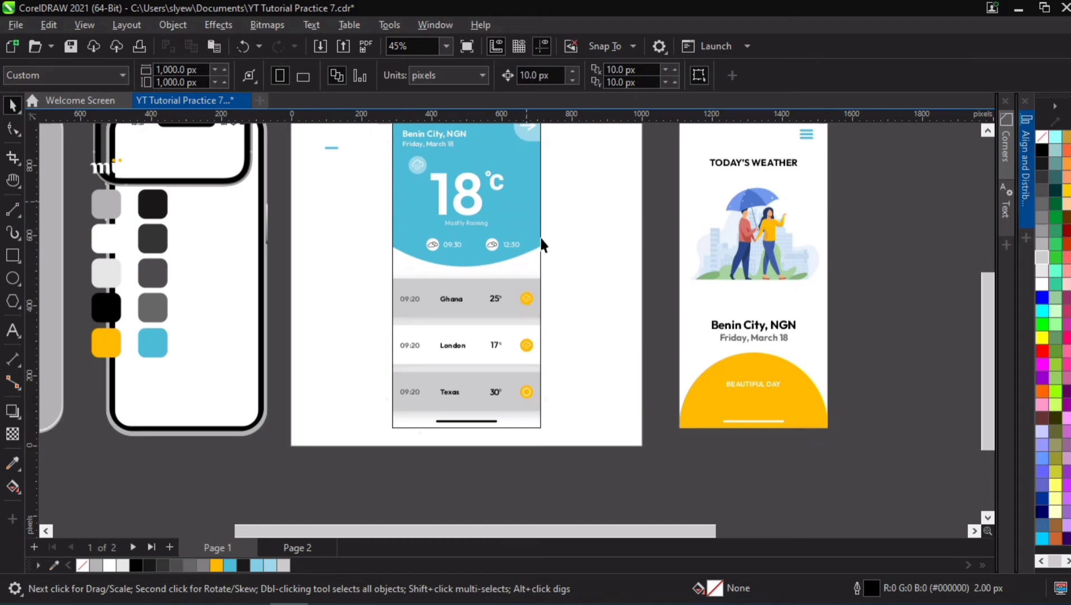
{"action": "left_click_drag", "start_coordinate": [542, 244], "coordinate": [471, 305]}
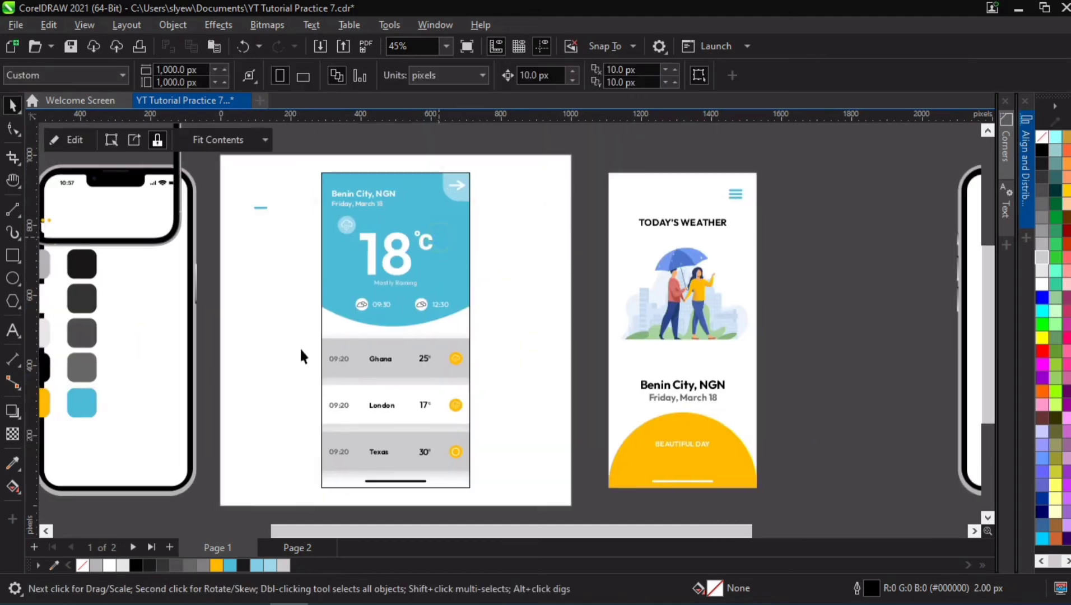
{"action": "left_click", "coordinate": [301, 356]}
{"action": "right_click", "coordinate": [72, 565]}
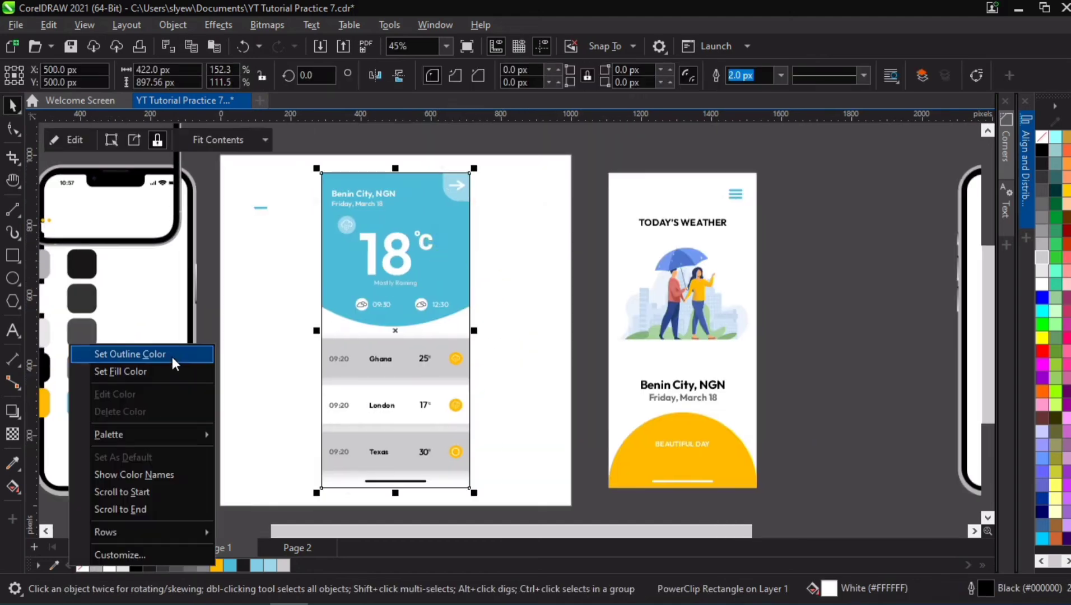
{"action": "key", "text": "Escape"}
{"action": "key", "text": "Escape"}
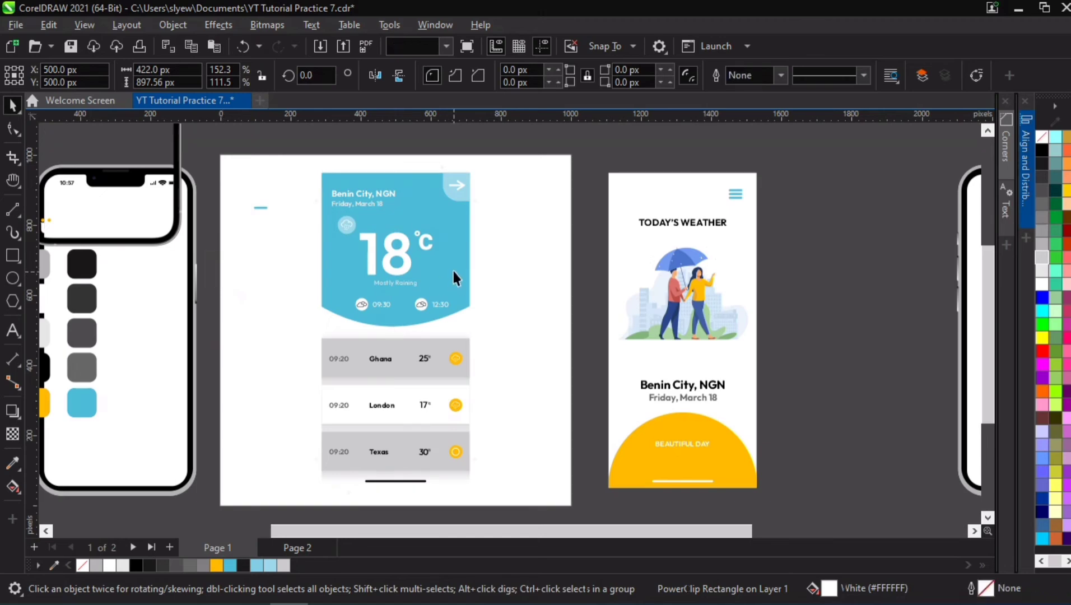
{"action": "scroll", "coordinate": [452, 268], "scroll_direction": "down", "scroll_amount": 1}
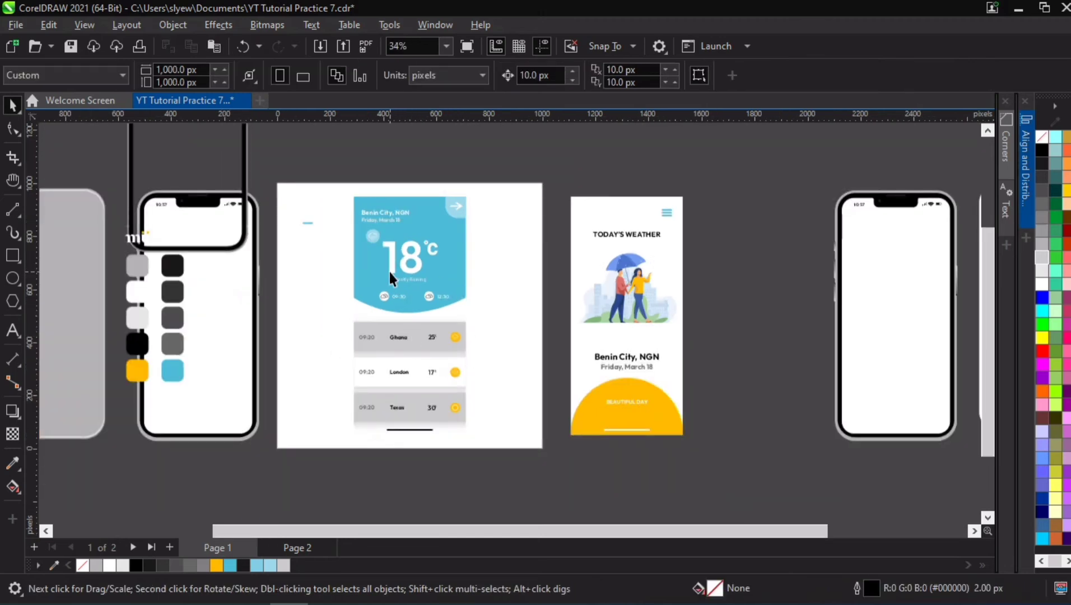
{"action": "left_click_drag", "start_coordinate": [433, 241], "coordinate": [473, 240]}
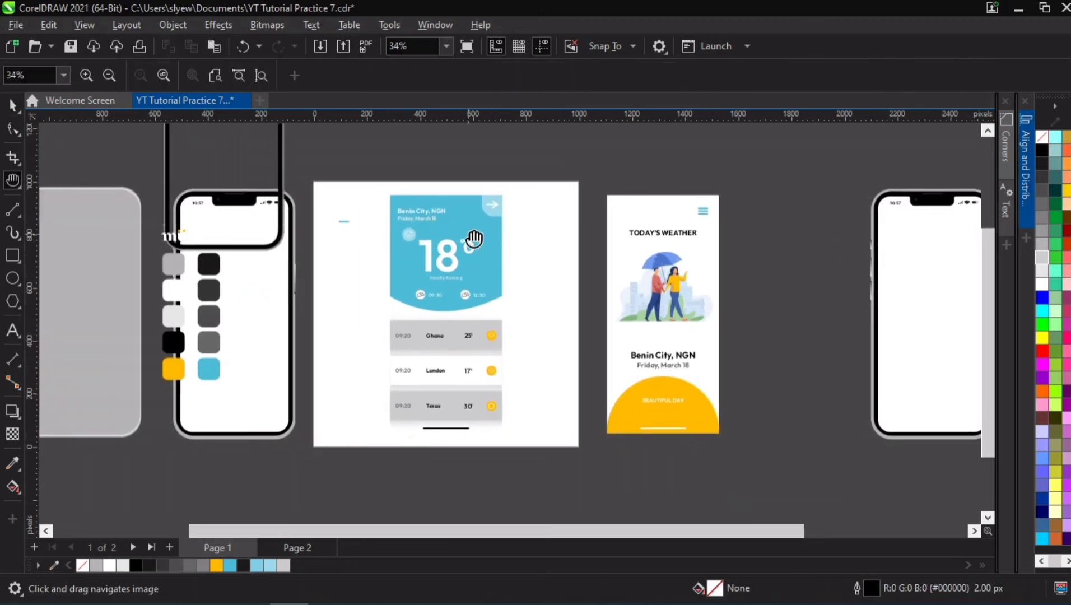
{"action": "left_click", "coordinate": [675, 253]}
{"action": "left_click_drag", "start_coordinate": [666, 257], "coordinate": [652, 243]}
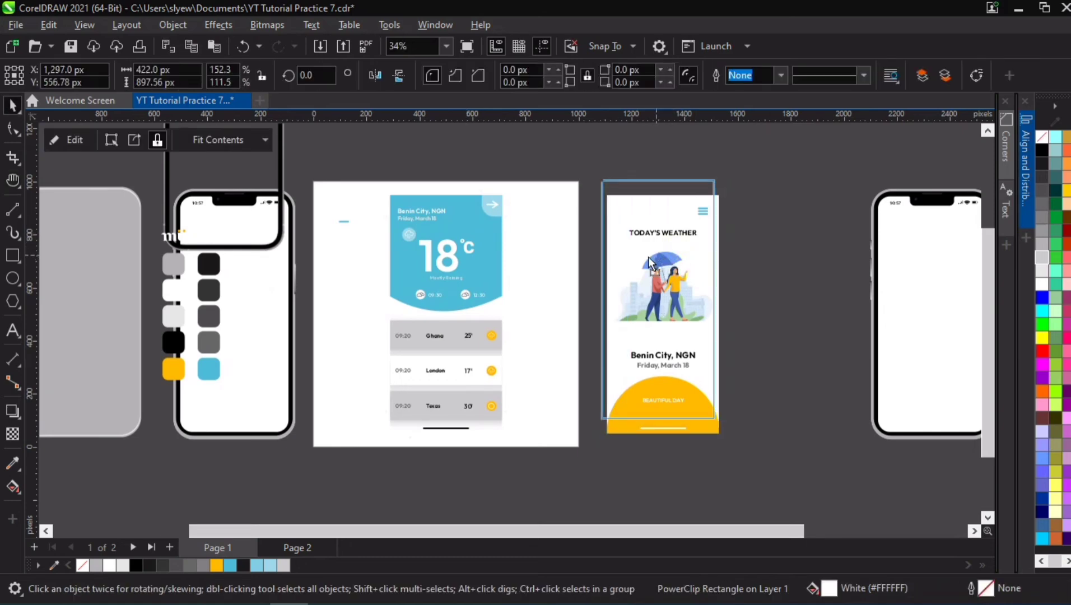
{"action": "left_click", "coordinate": [541, 245]}
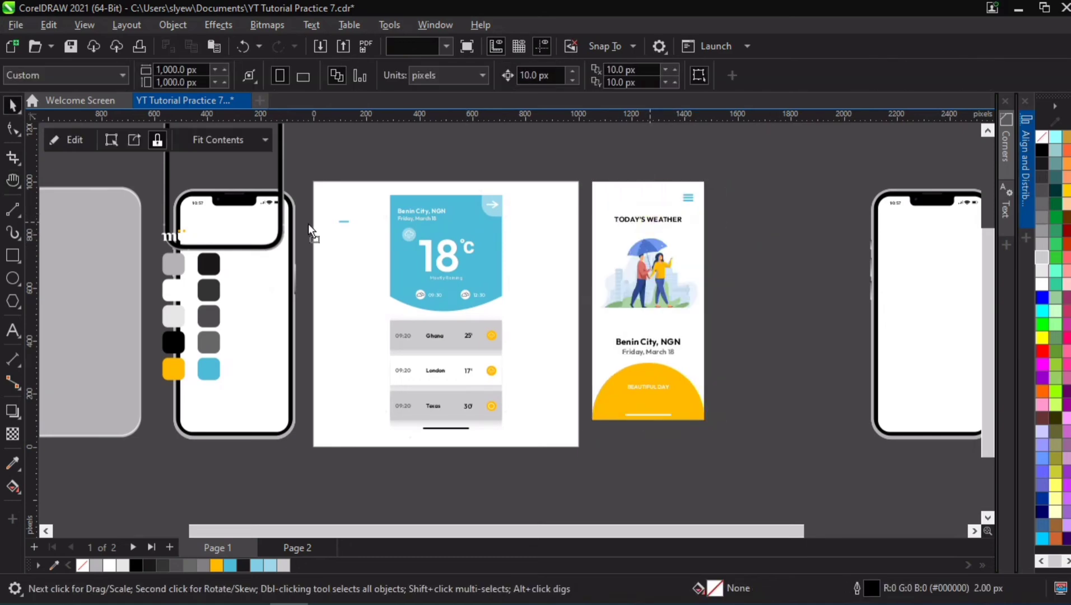
{"action": "key", "text": "ctrl+z"}
Step: Move the 18°C weather screen off the page, beside the Today's Weather screen, and delete the leftover small blue bar
{"action": "left_click_drag", "start_coordinate": [674, 263], "coordinate": [796, 244]}
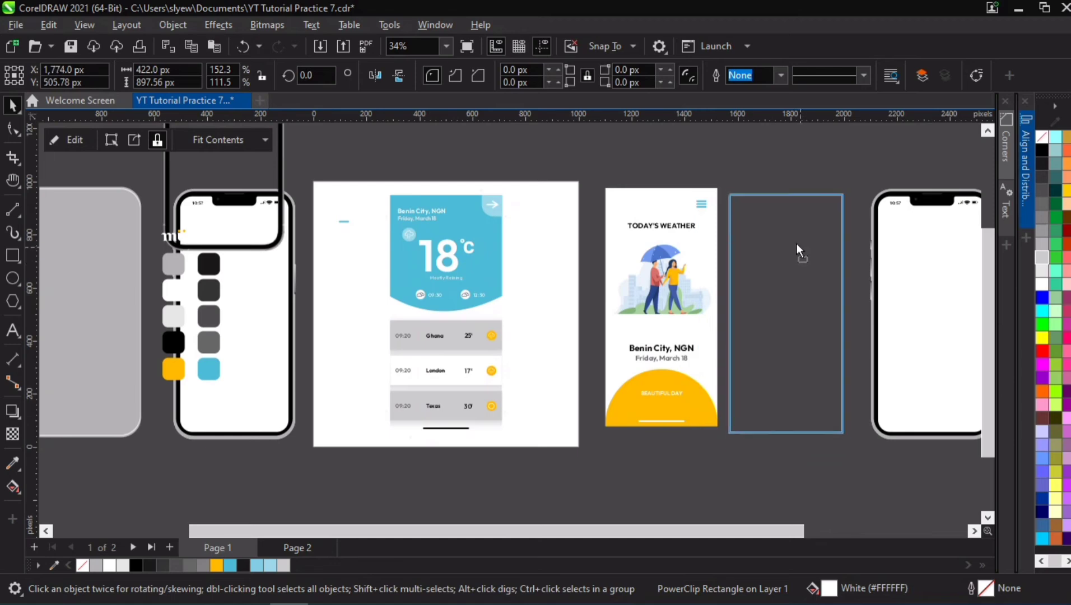
{"action": "left_click", "coordinate": [343, 222]}
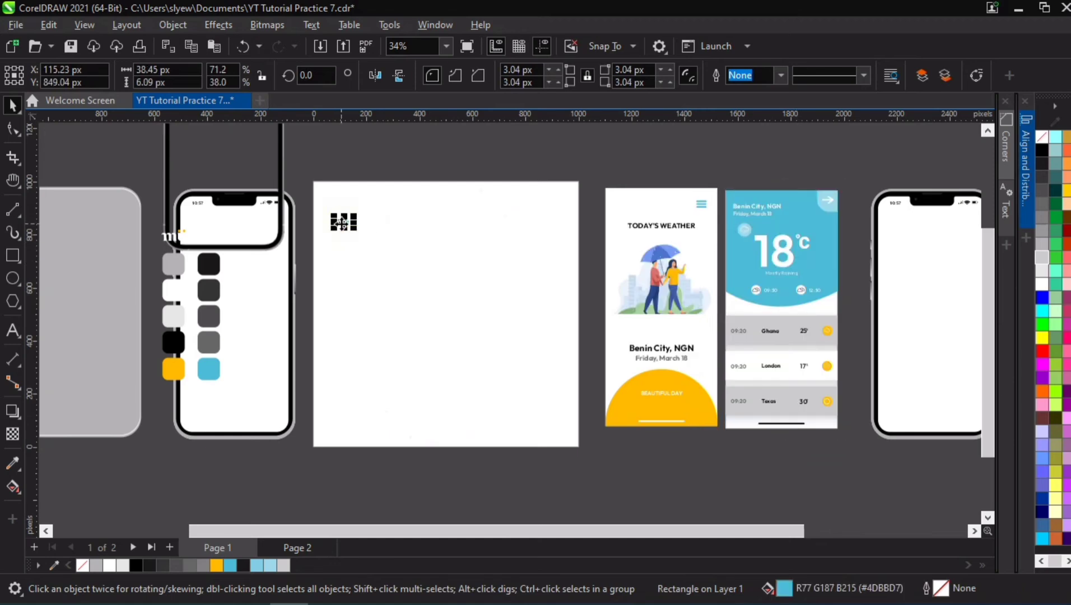
{"action": "left_click", "coordinate": [423, 264]}
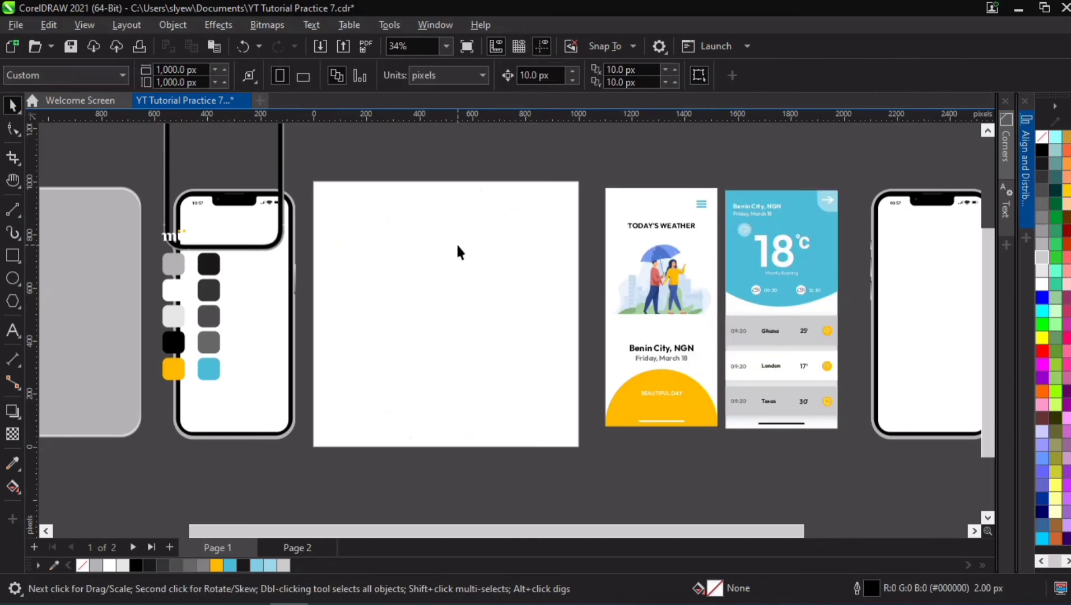
Step: Move the phone bitmap away from the phone mockup and colour swatches, and centre the vector phone mockup on the page
{"action": "left_click", "coordinate": [242, 245]}
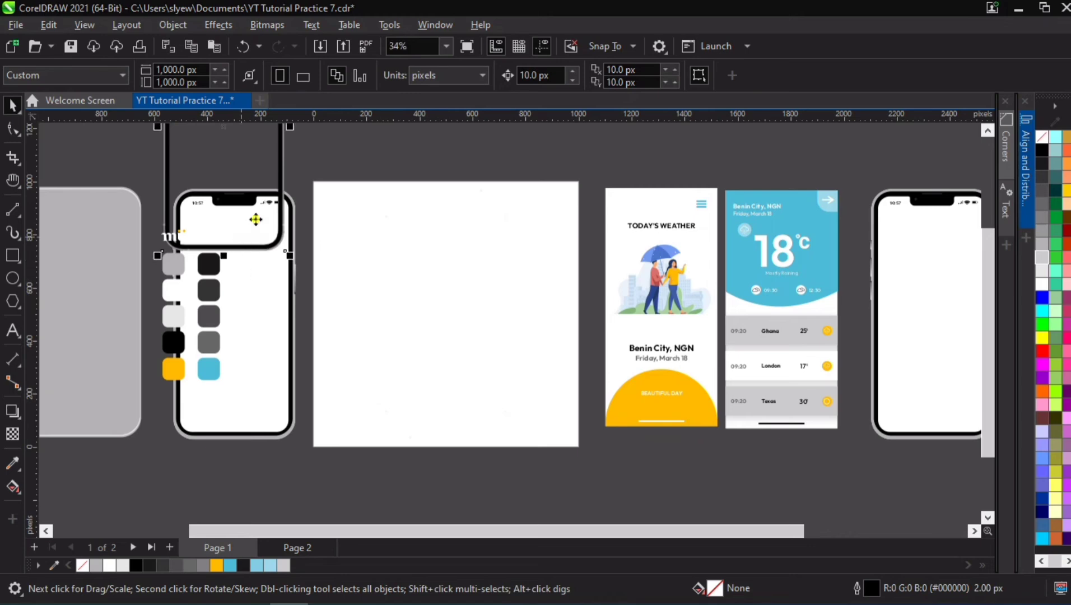
{"action": "left_click_drag", "start_coordinate": [256, 219], "coordinate": [86, 333]}
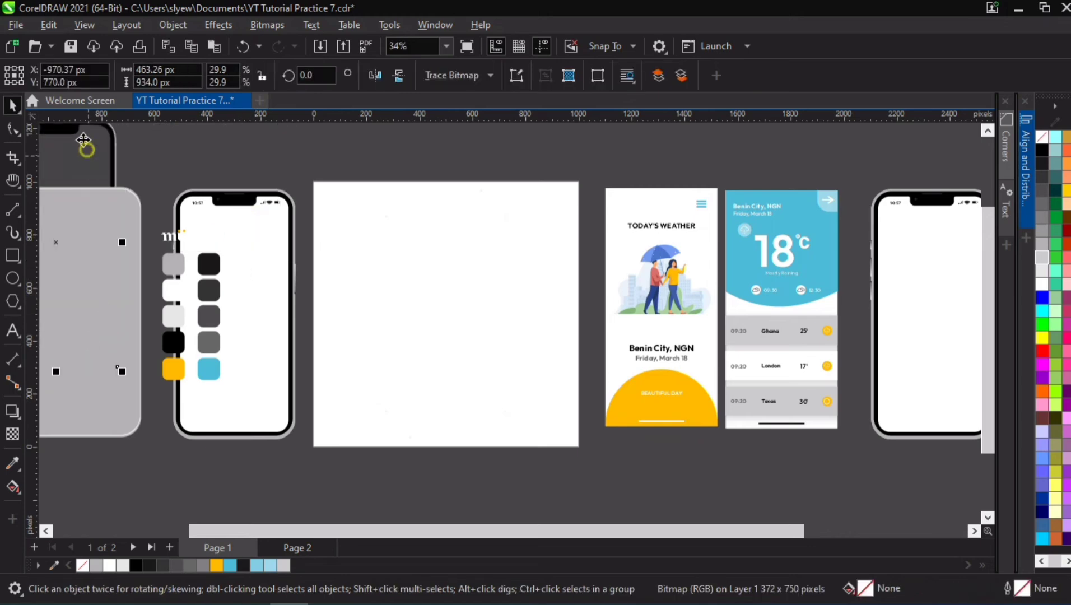
{"action": "left_click", "coordinate": [258, 265]}
{"action": "key", "text": "p"}
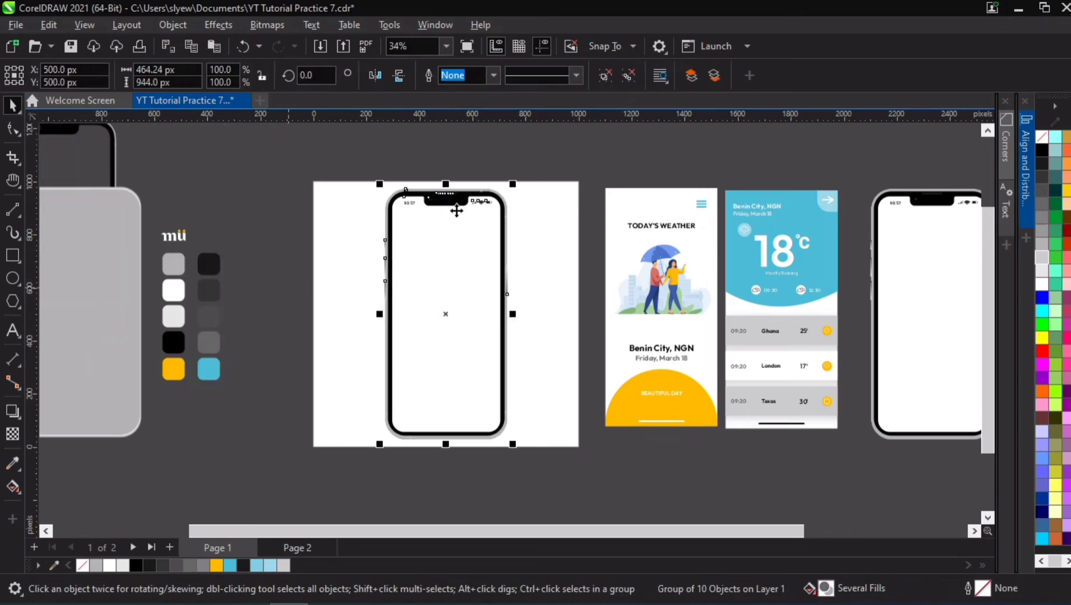
Step: Ungroup the phone mockup on the page so its body group can be selected separately
{"action": "left_click", "coordinate": [433, 289]}
{"action": "left_click", "coordinate": [435, 290], "text": "ctrl"}
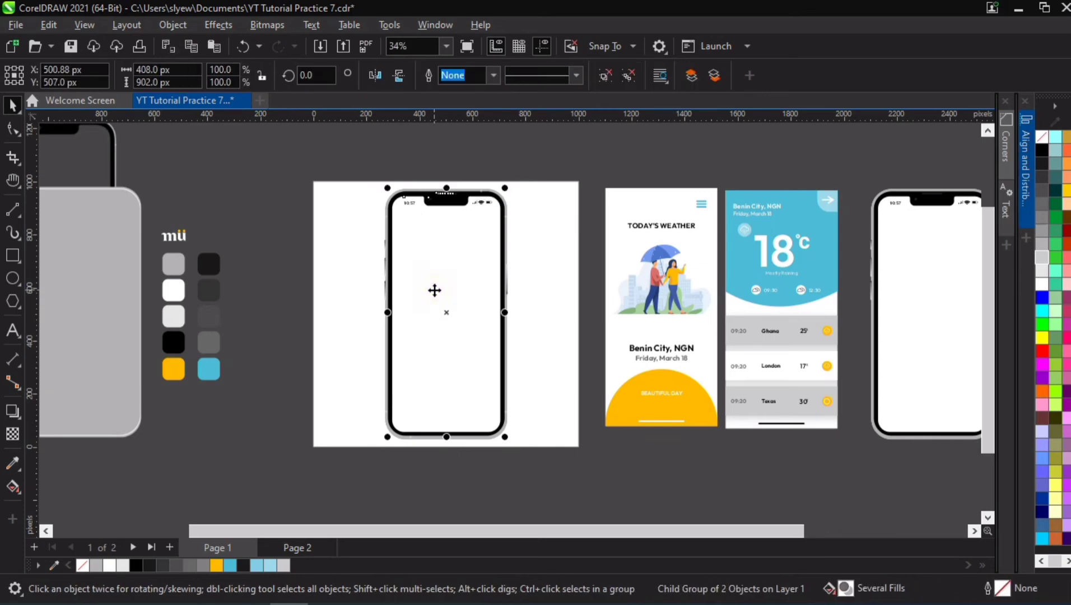
{"action": "left_click", "coordinate": [289, 186]}
{"action": "left_click", "coordinate": [490, 280]}
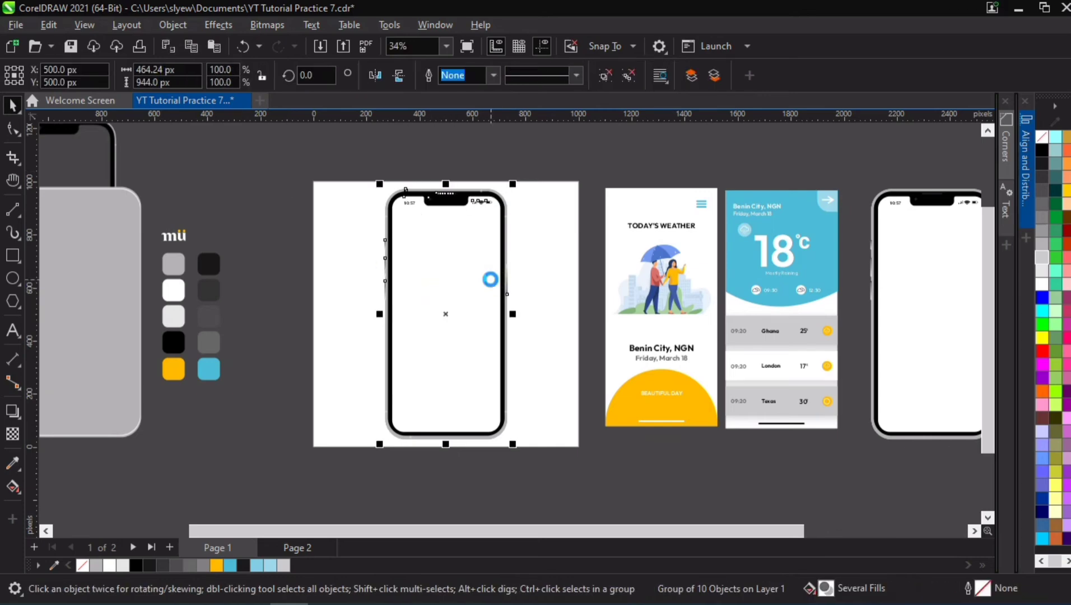
{"action": "key", "text": "ctrl+u"}
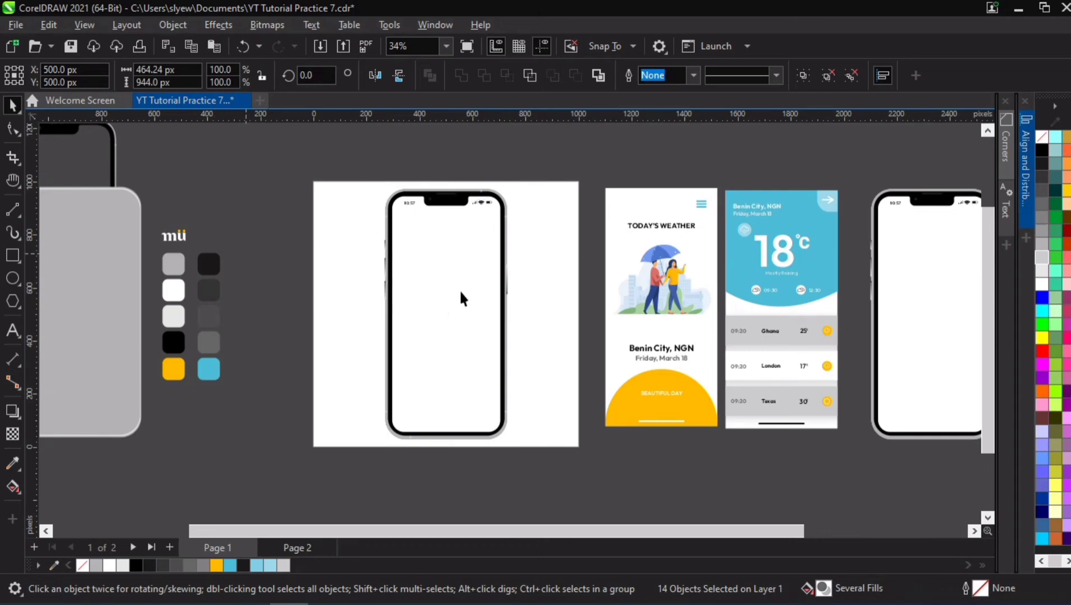
{"action": "left_click", "coordinate": [459, 289]}
{"action": "left_click_drag", "start_coordinate": [463, 280], "coordinate": [447, 295]}
{"action": "key", "text": "ctrl+z"}
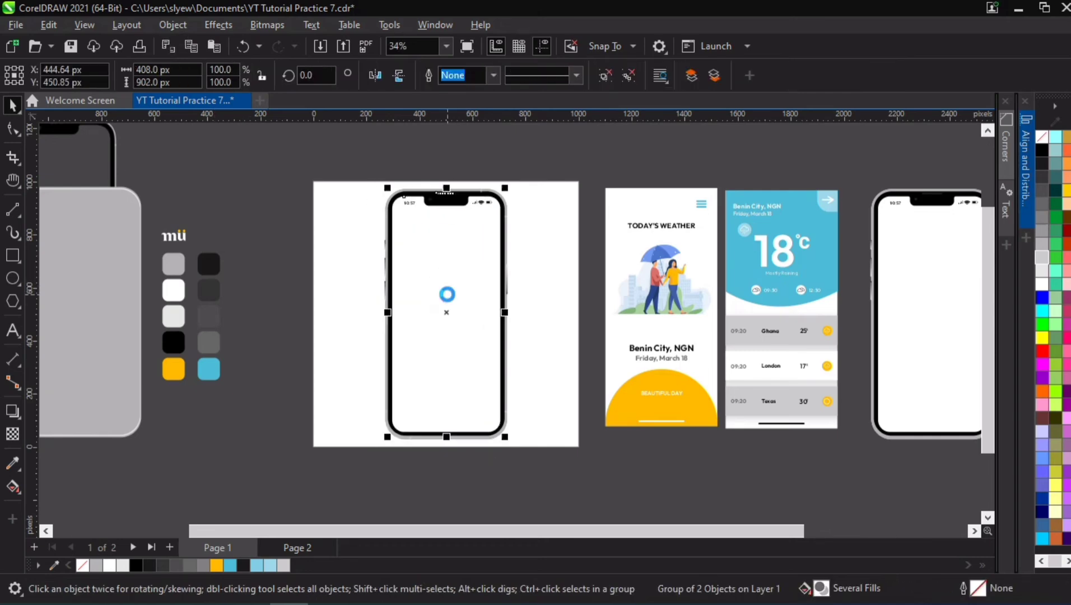
Step: PowerClip a copy of the Today's Weather screen inside the phone's display shape and centre the clipped content on the page
{"action": "left_click", "coordinate": [696, 269]}
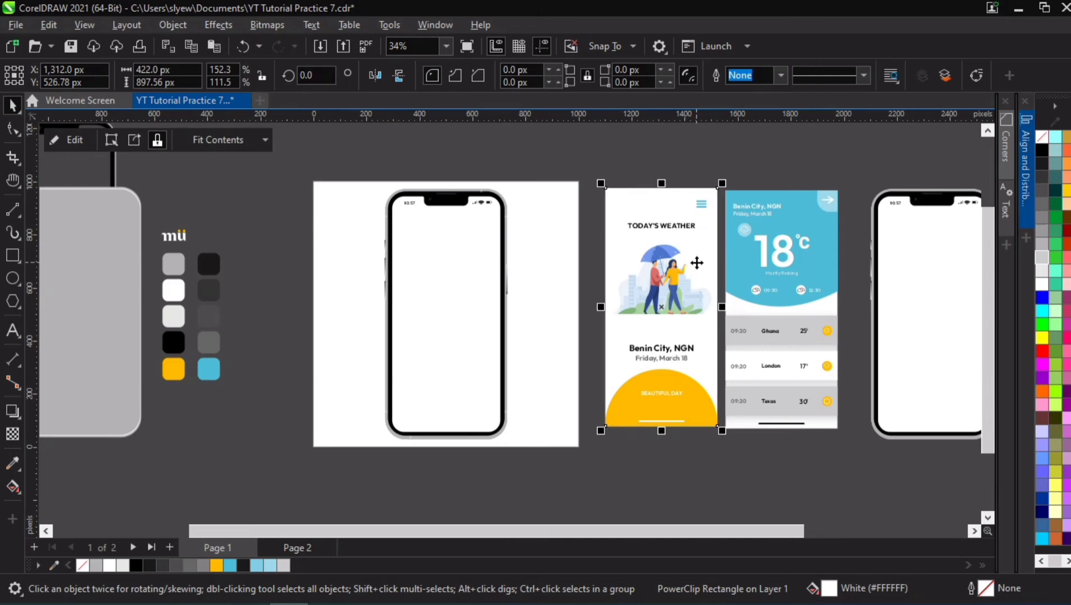
{"action": "left_click_drag", "start_coordinate": [696, 262], "coordinate": [475, 276]}
{"action": "left_click", "coordinate": [530, 401]}
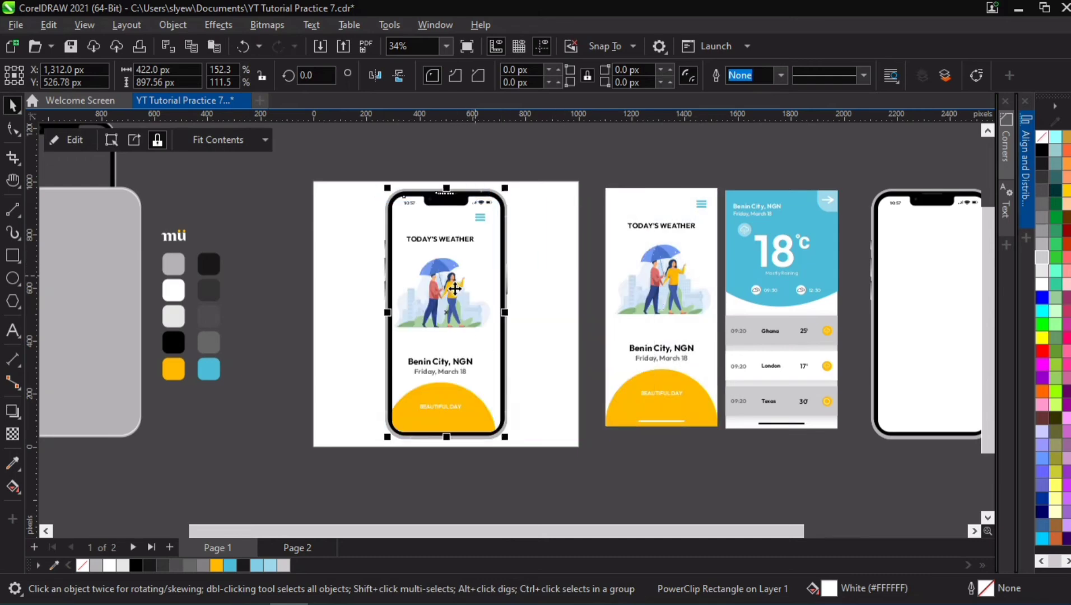
{"action": "left_click", "coordinate": [453, 259], "text": "ctrl"}
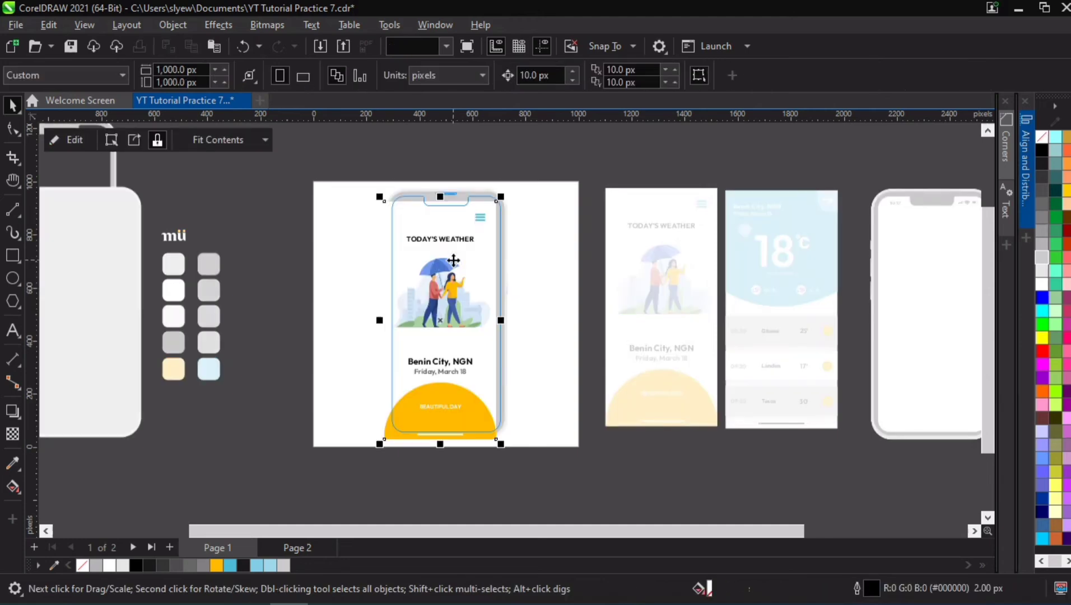
{"action": "key", "text": "p"}
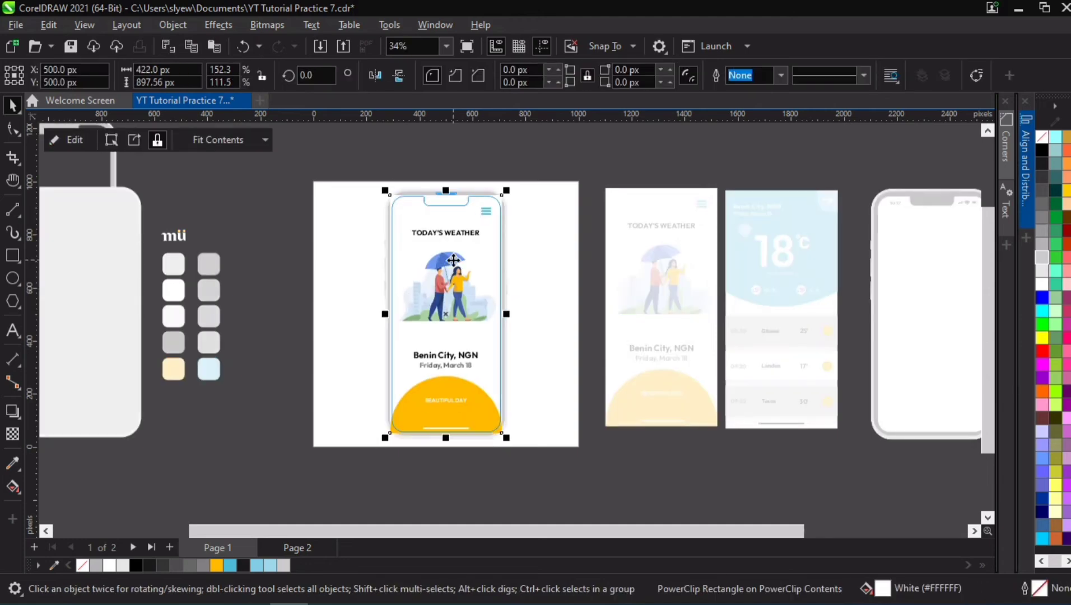
Step: Nudge the menu icon in the phone's clipped Today's Weather screen down 10 px and scale it to about 28 by 20 px
{"action": "left_click", "coordinate": [619, 158], "text": "ctrl"}
{"action": "scroll", "coordinate": [481, 216], "scroll_direction": "up", "scroll_amount": 2}
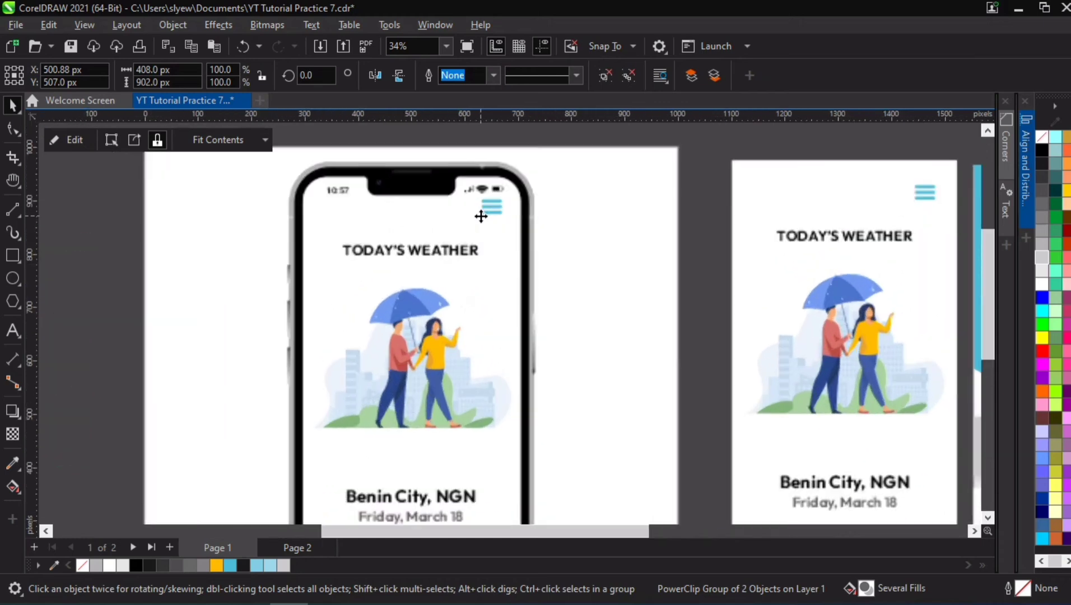
{"action": "left_click", "coordinate": [484, 213], "text": "ctrl"}
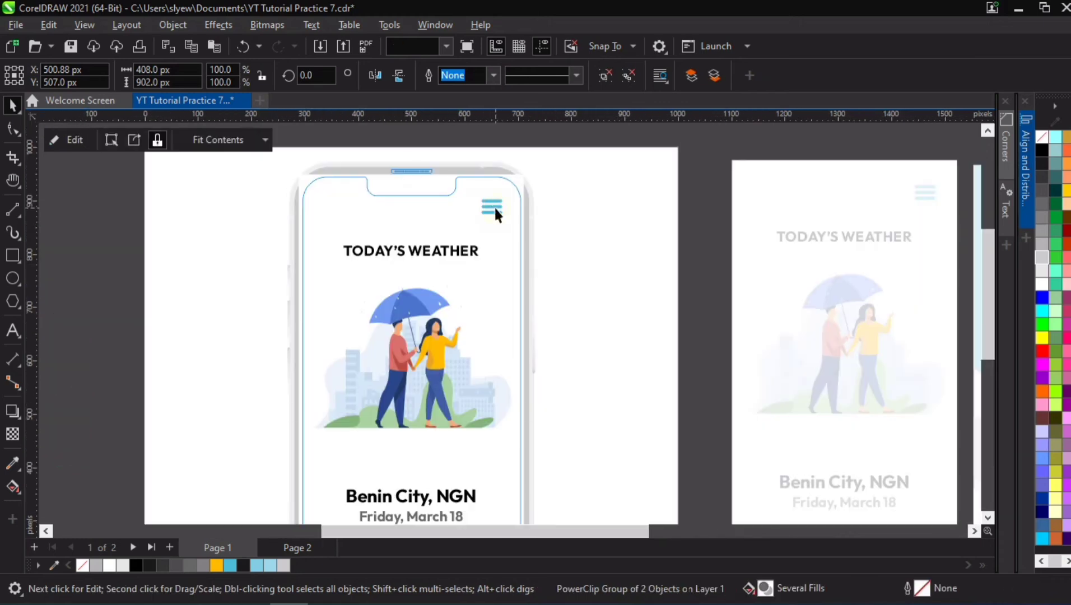
{"action": "left_click", "coordinate": [493, 206], "text": "ctrl"}
{"action": "left_click", "coordinate": [493, 206]}
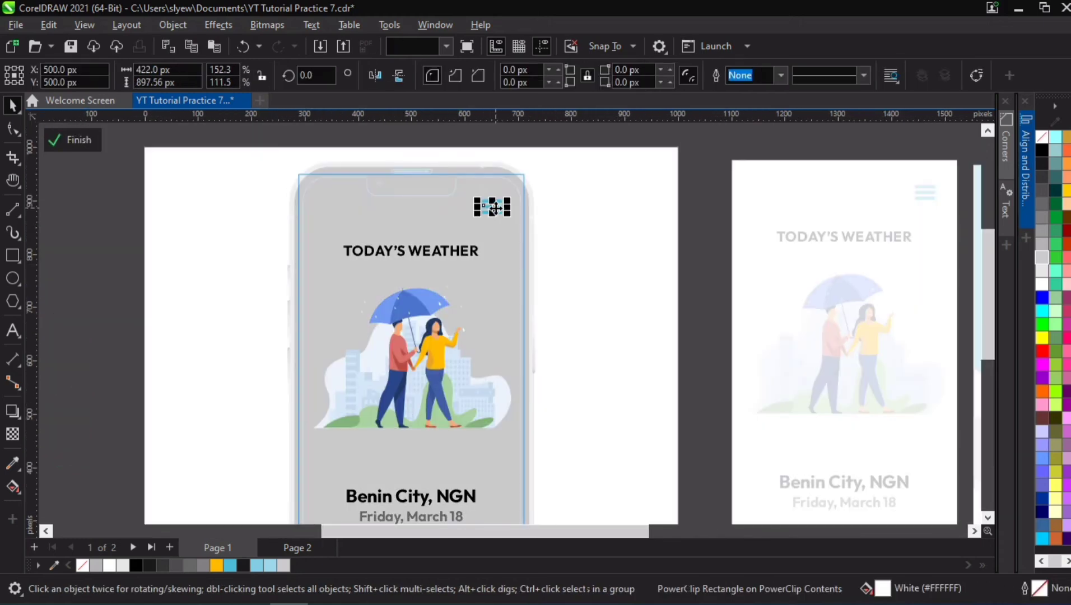
{"action": "left_click_drag", "start_coordinate": [553, 191], "coordinate": [453, 223]}
{"action": "key", "text": "ctrl+a"}
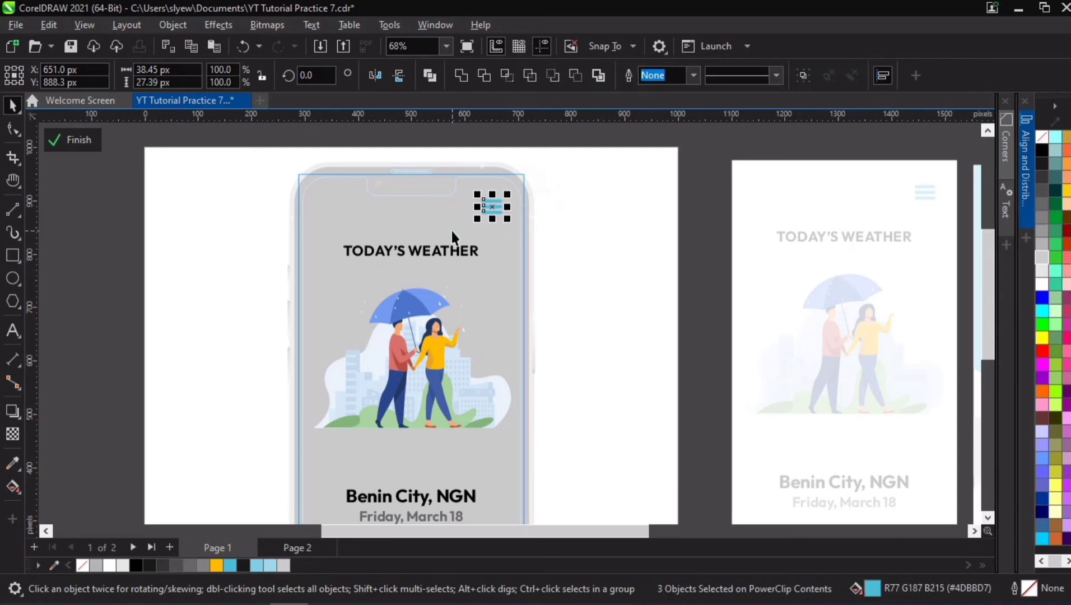
{"action": "key", "text": "Down"}
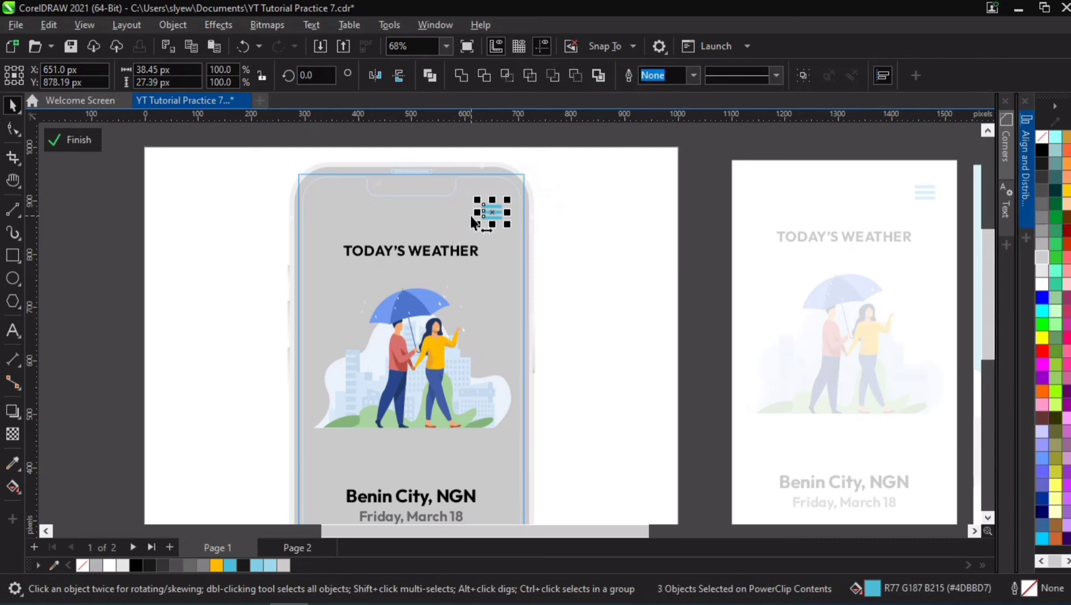
{"action": "mouse_move", "coordinate": [477, 225]}
{"action": "left_mouse_down"}
{"action": "mouse_move", "coordinate": [471, 244]}
{"action": "mouse_move", "coordinate": [481, 239]}
{"action": "left_mouse_up"}
{"action": "scroll", "coordinate": [474, 229], "scroll_direction": "up", "scroll_amount": 4}
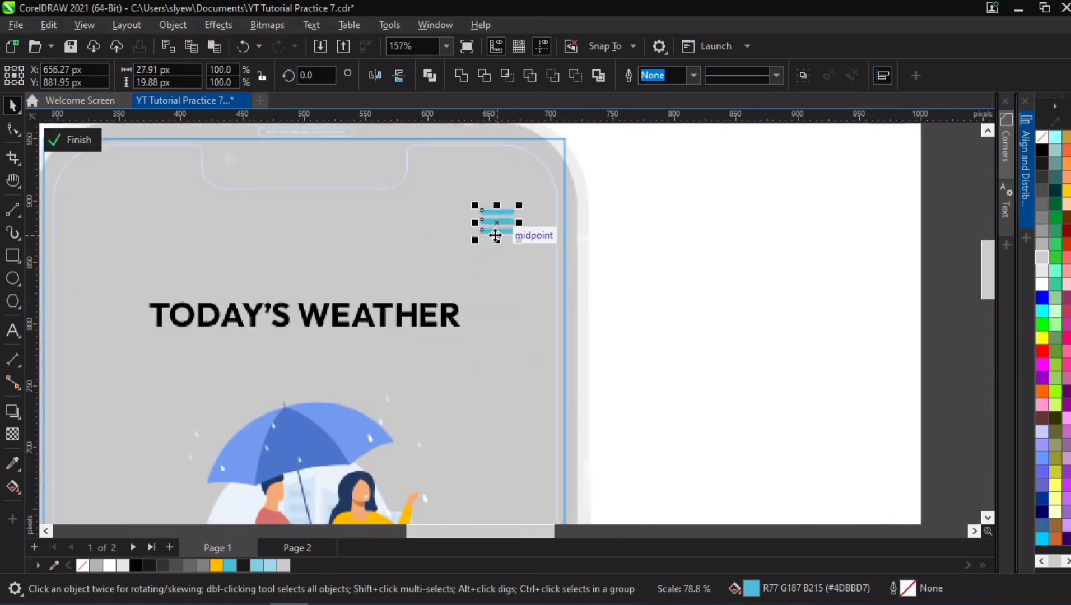
{"action": "scroll", "coordinate": [494, 234], "scroll_direction": "down", "scroll_amount": 2}
{"action": "scroll", "coordinate": [495, 234], "scroll_direction": "down", "scroll_amount": 4}
{"action": "left_click", "coordinate": [571, 244]}
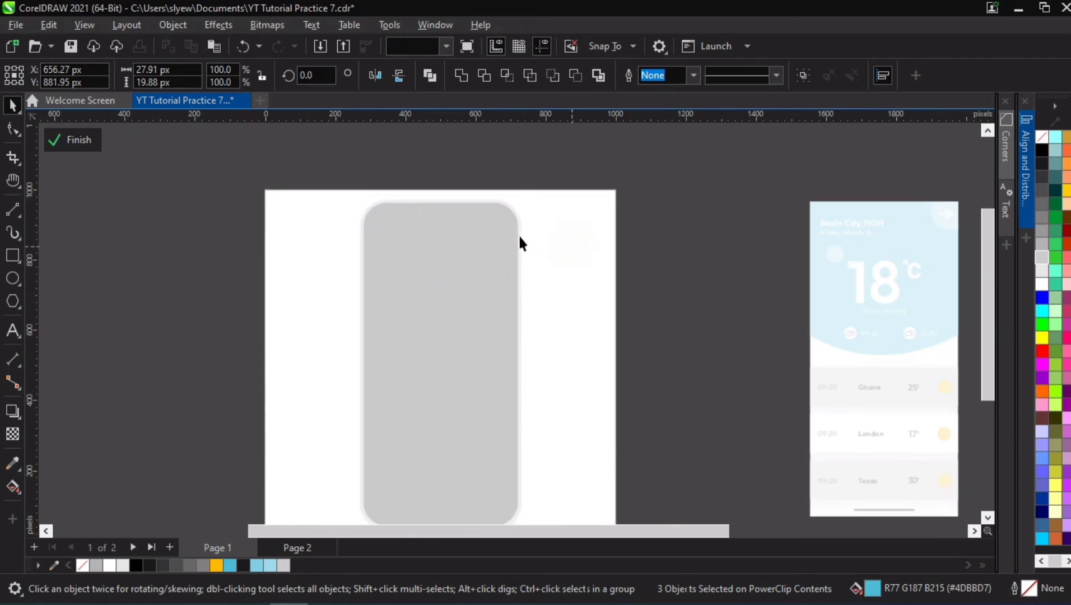
{"action": "left_click", "coordinate": [616, 250], "text": "ctrl"}
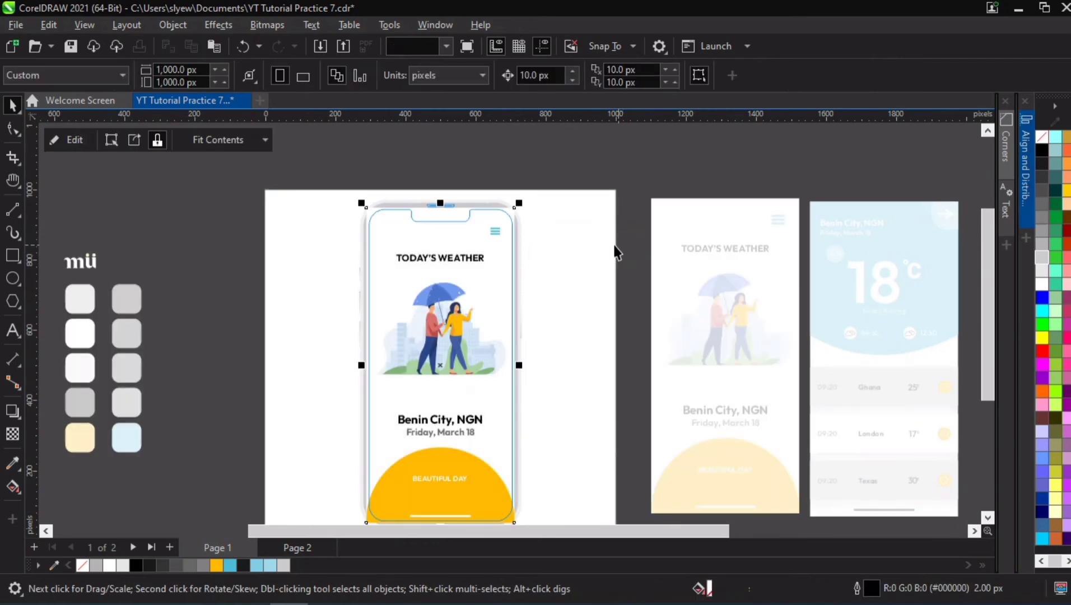
Step: Group the clipped screen's three menu icon bars, nudge them down another 10 px and scale them to about 26 by 18 px
{"action": "left_click", "coordinate": [493, 223]}
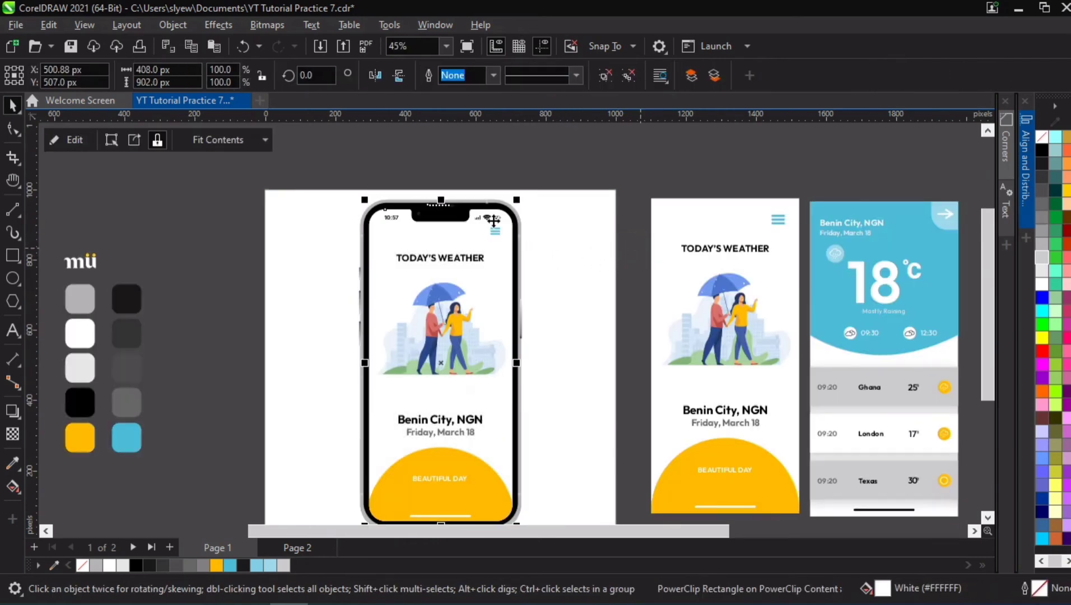
{"action": "scroll", "coordinate": [493, 223], "scroll_direction": "up", "scroll_amount": 5}
{"action": "left_click", "coordinate": [516, 258], "text": "ctrl"}
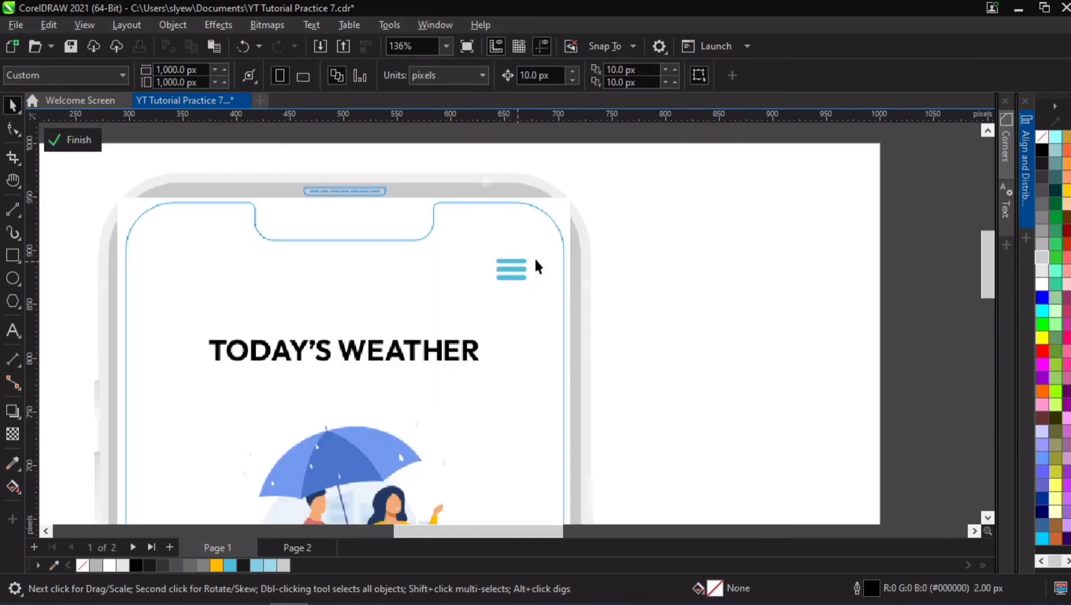
{"action": "left_click", "coordinate": [553, 258], "text": "ctrl"}
{"action": "left_click", "coordinate": [631, 236], "text": "ctrl"}
{"action": "left_click_drag", "start_coordinate": [629, 233], "coordinate": [447, 293]}
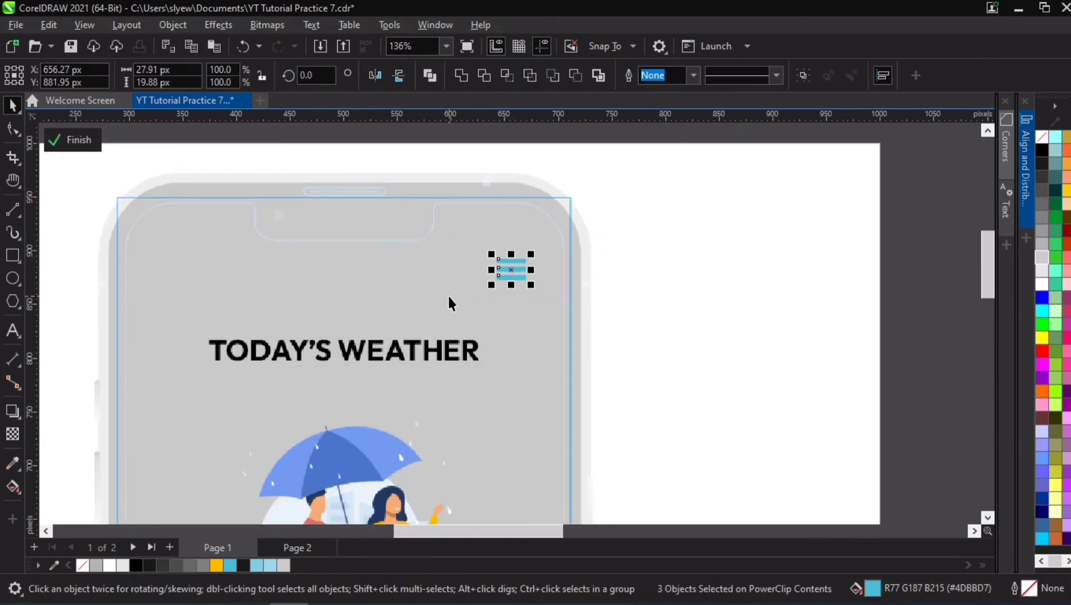
{"action": "key", "text": "Down"}
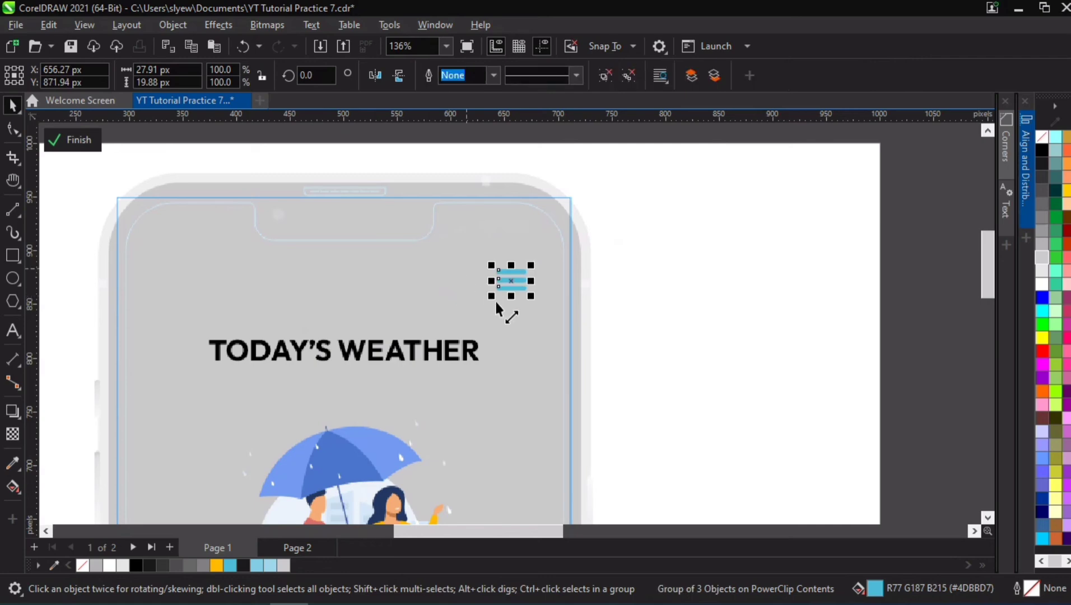
{"action": "left_click_drag", "start_coordinate": [492, 302], "coordinate": [495, 297]}
{"action": "scroll", "coordinate": [500, 298], "scroll_direction": "down", "scroll_amount": 5}
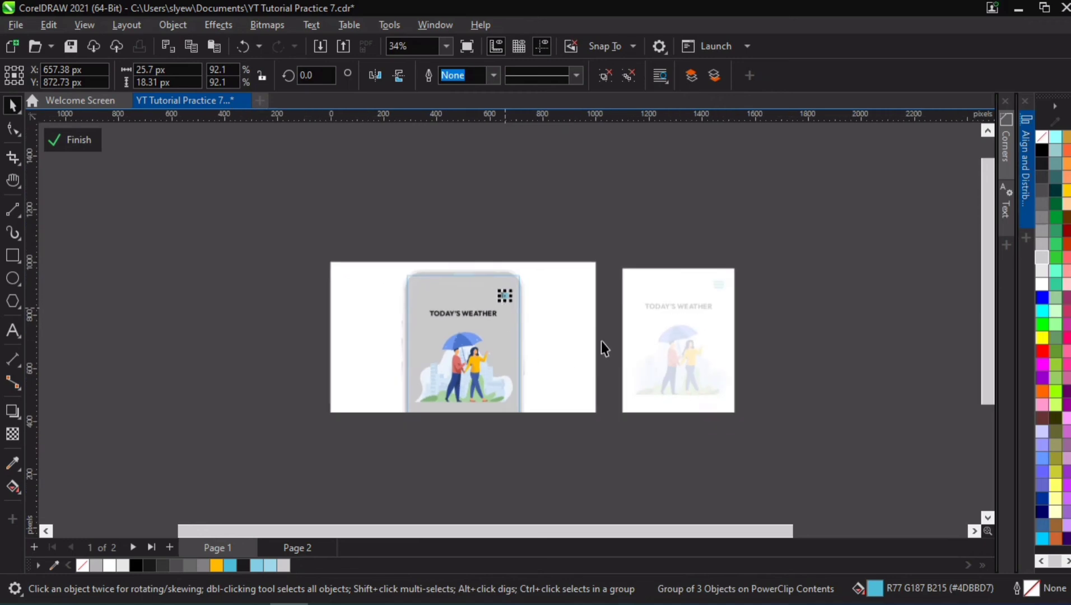
{"action": "left_click", "coordinate": [577, 336], "text": "ctrl"}
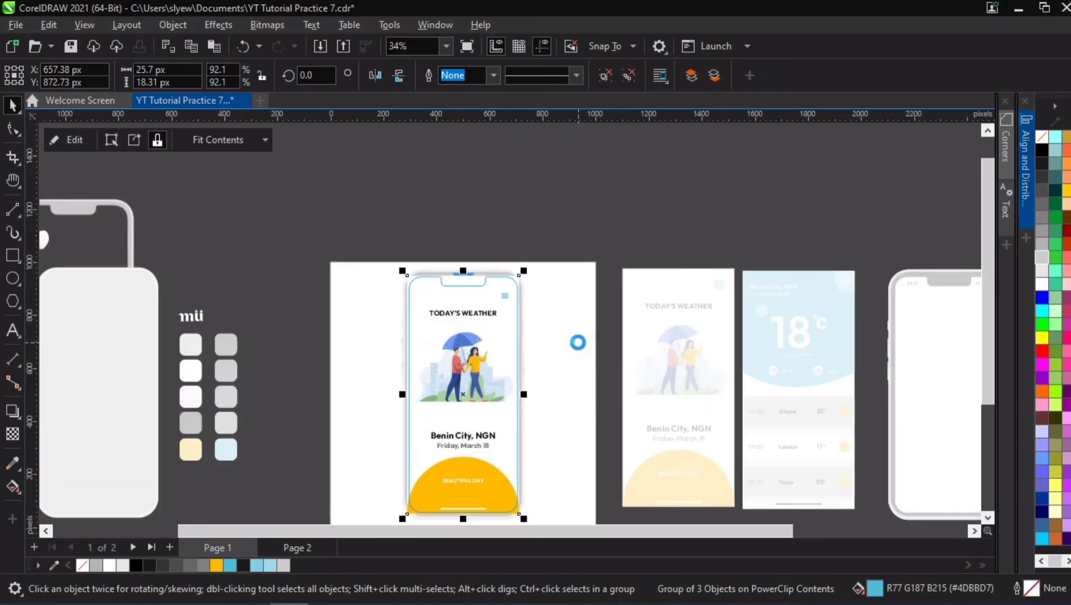
{"action": "left_click", "coordinate": [524, 402]}
{"action": "key", "text": "h"}
{"action": "left_click_drag", "start_coordinate": [524, 402], "coordinate": [593, 306]}
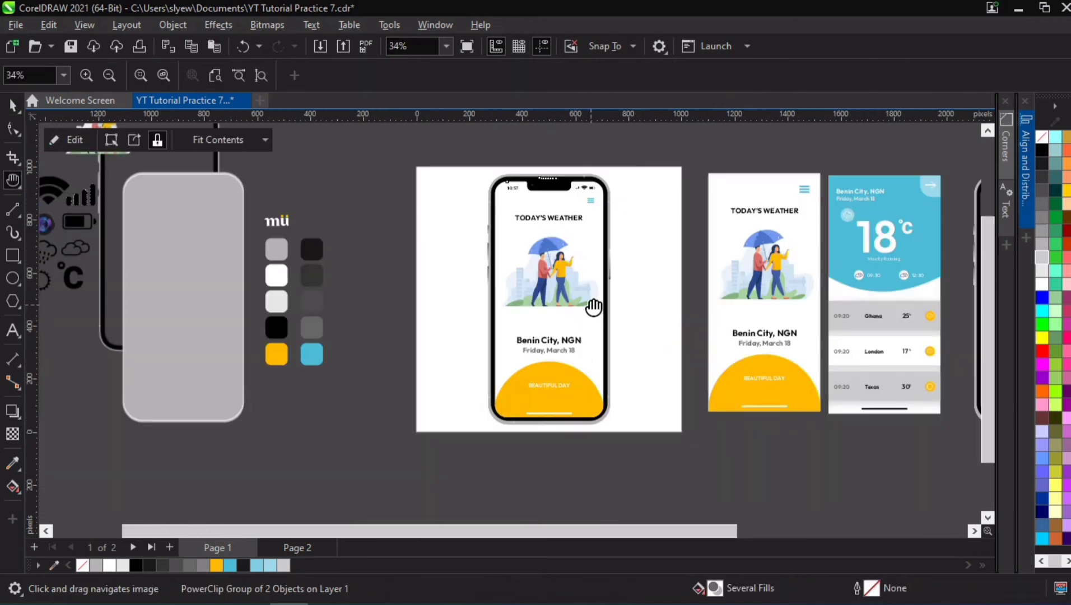
{"action": "scroll", "coordinate": [594, 302], "scroll_direction": "down", "scroll_amount": 1}
{"action": "scroll", "coordinate": [627, 252], "scroll_direction": "up", "scroll_amount": 2}
{"action": "key", "text": "space"}
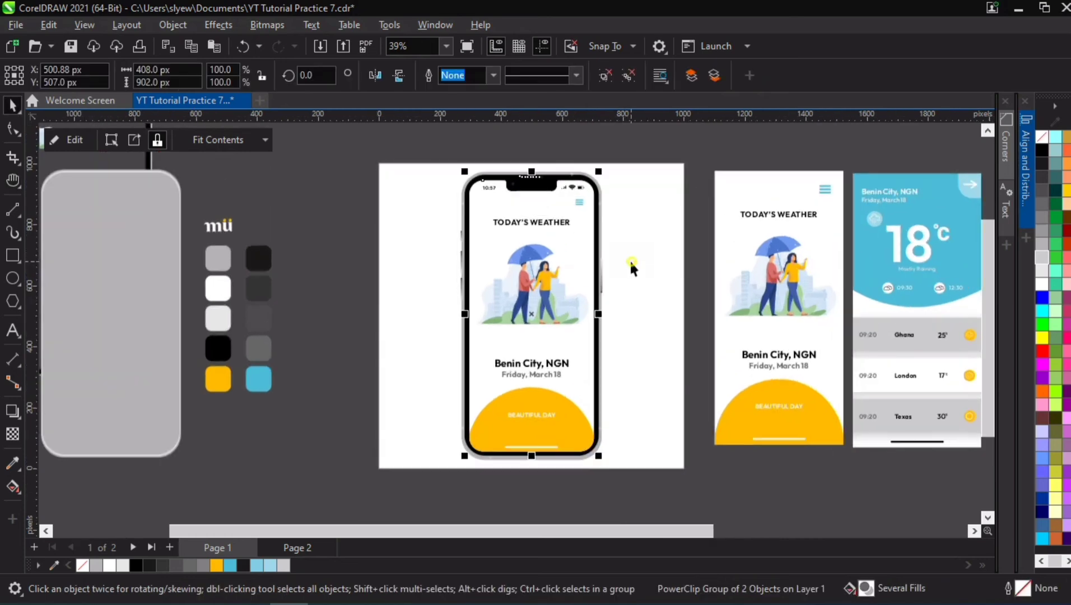
{"action": "left_click", "coordinate": [544, 267]}
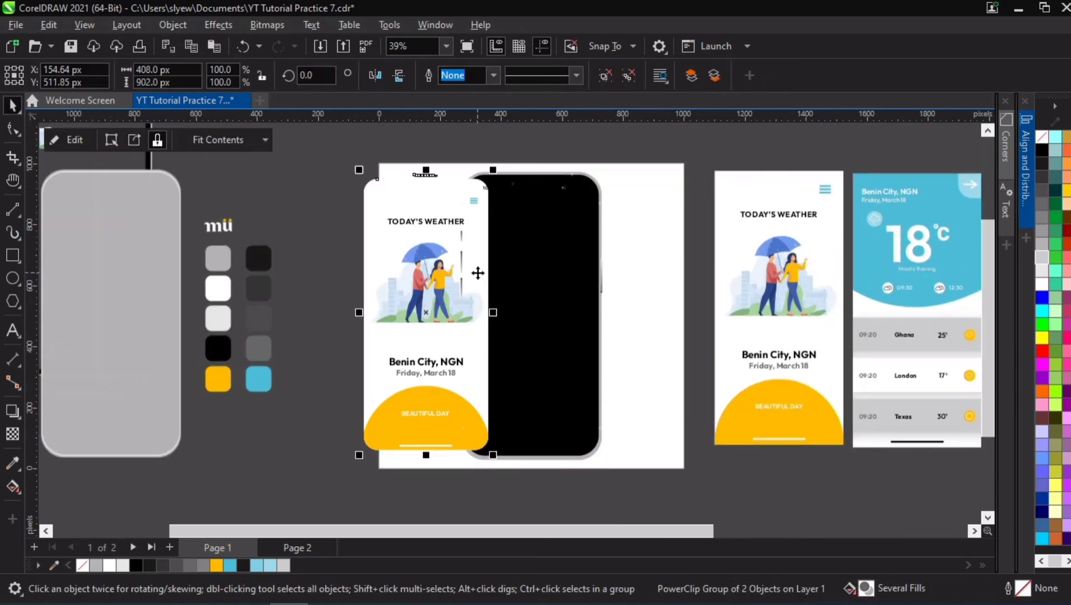
{"action": "key", "text": "ctrl+z"}
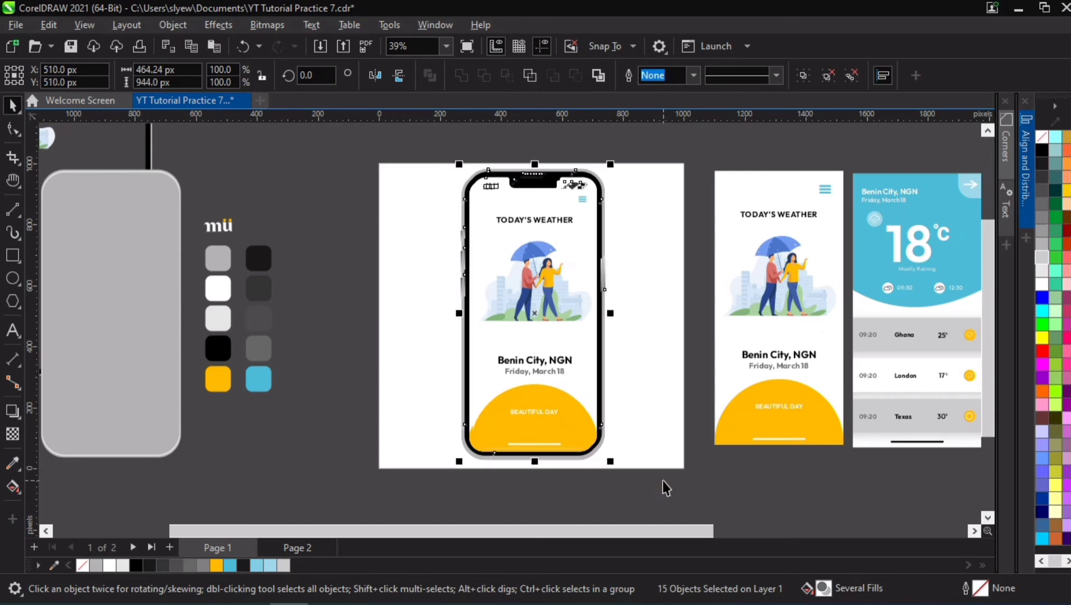
Step: Group the duplicate of the finished Today's Weather phone and move it off the page, beside the colour swatches
{"action": "key", "text": "ctrl+g"}
{"action": "left_click_drag", "start_coordinate": [347, 327], "coordinate": [264, 314]}
{"action": "left_click", "coordinate": [559, 253]}
{"action": "left_click", "coordinate": [898, 236]}
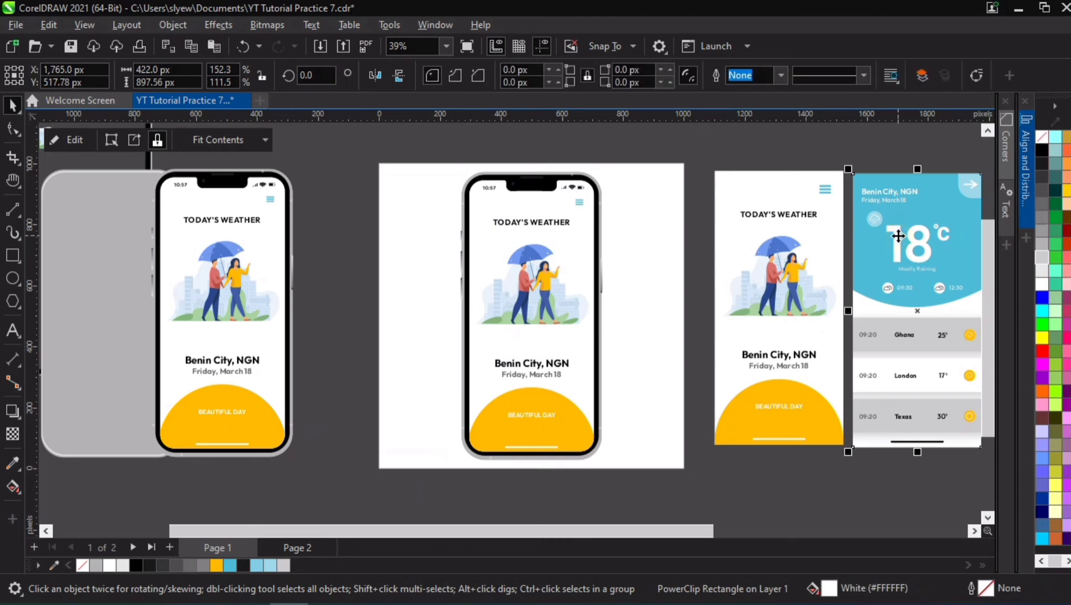
{"action": "left_click_drag", "start_coordinate": [924, 220], "coordinate": [535, 230]}
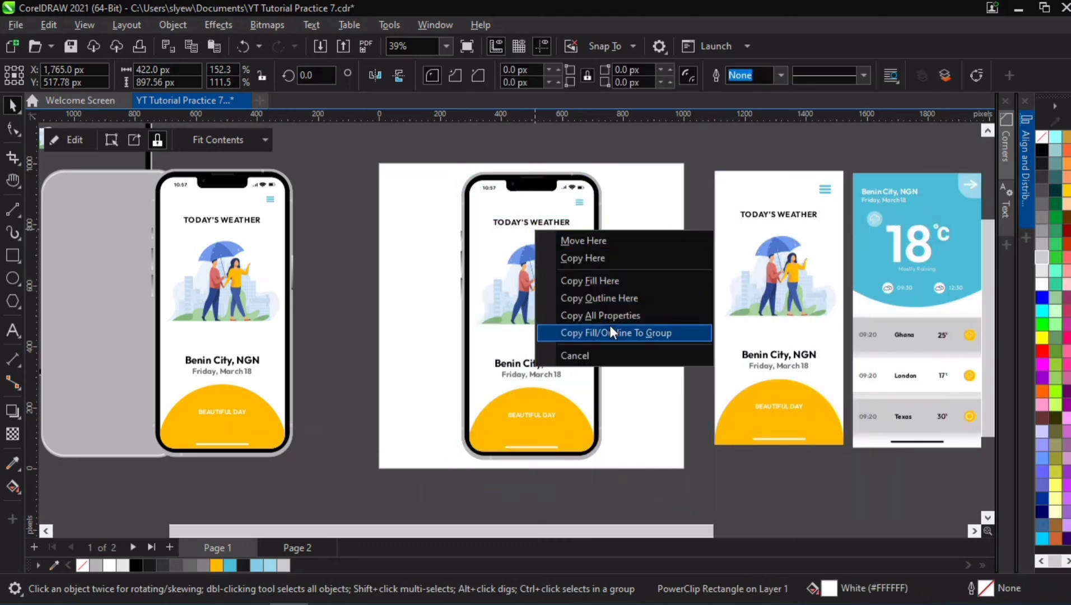
{"action": "left_click", "coordinate": [690, 198]}
{"action": "left_click", "coordinate": [565, 251]}
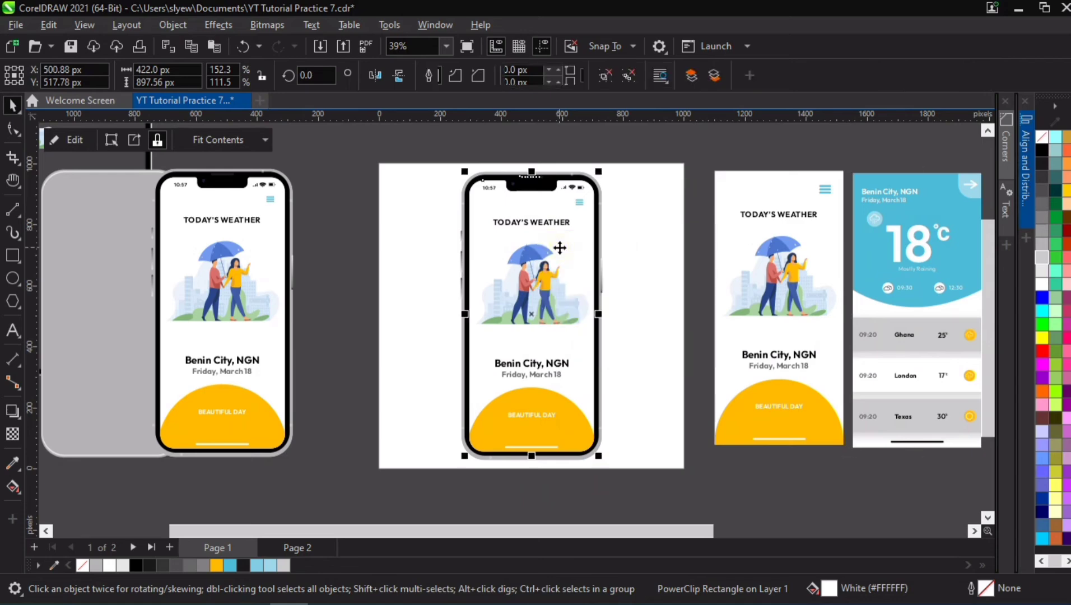
{"action": "left_click_drag", "start_coordinate": [902, 212], "coordinate": [570, 239]}
{"action": "left_click", "coordinate": [714, 205]}
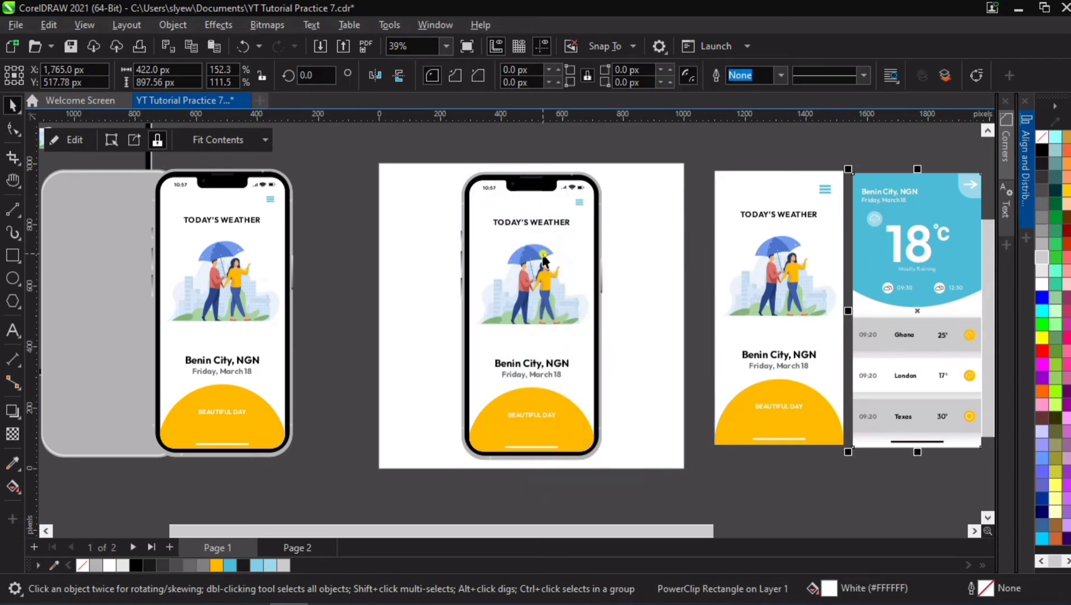
{"action": "left_click", "coordinate": [543, 258]}
Step: Replace the Today's Weather screen clipped in the page's phone with a copy of the 18°C screen, centred on the page
{"action": "left_click", "coordinate": [929, 236]}
{"action": "key", "text": "Escape"}
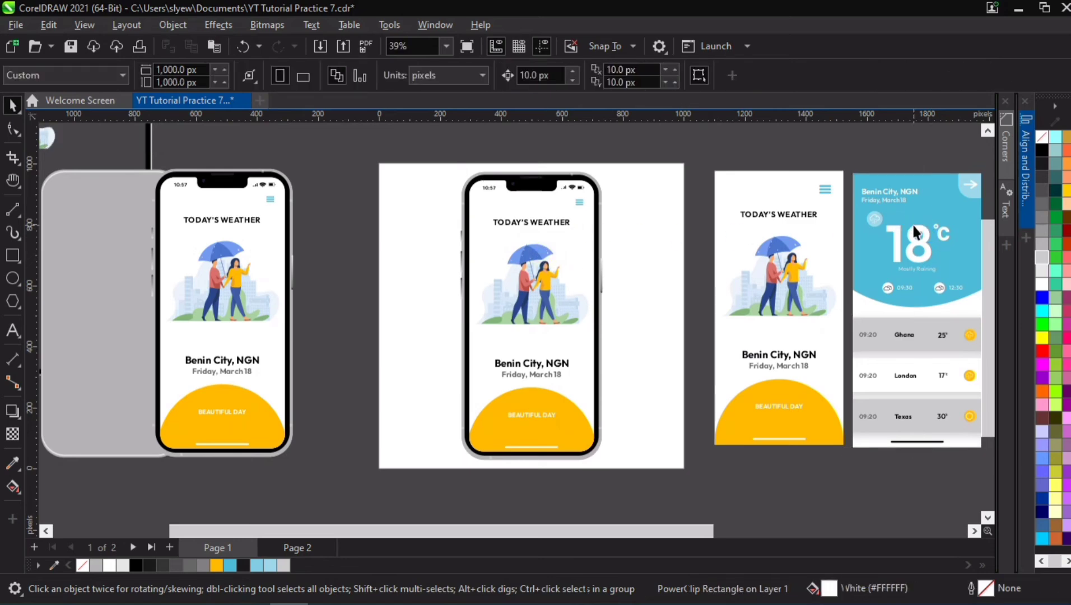
{"action": "double_click", "coordinate": [543, 288]}
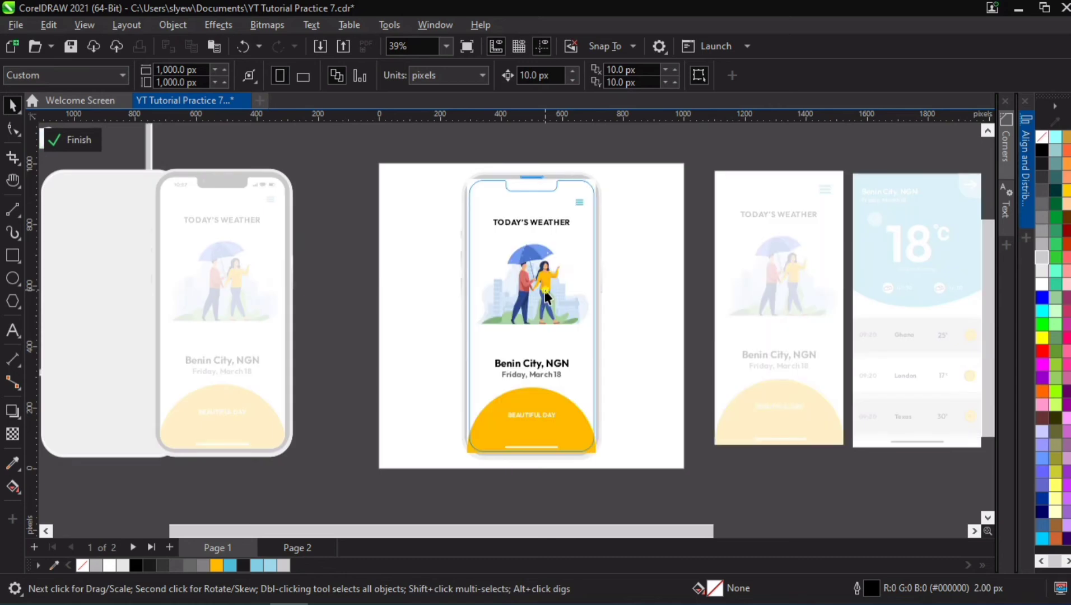
{"action": "left_click", "coordinate": [544, 290]}
{"action": "key", "text": "Delete"}
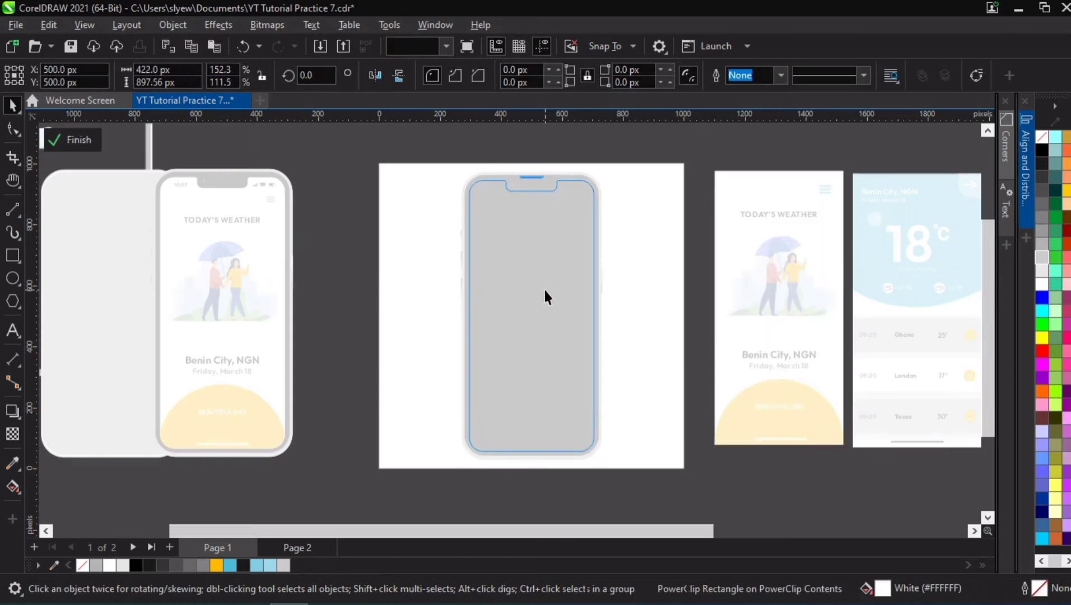
{"action": "key", "text": "ctrl+v"}
{"action": "key", "text": "p"}
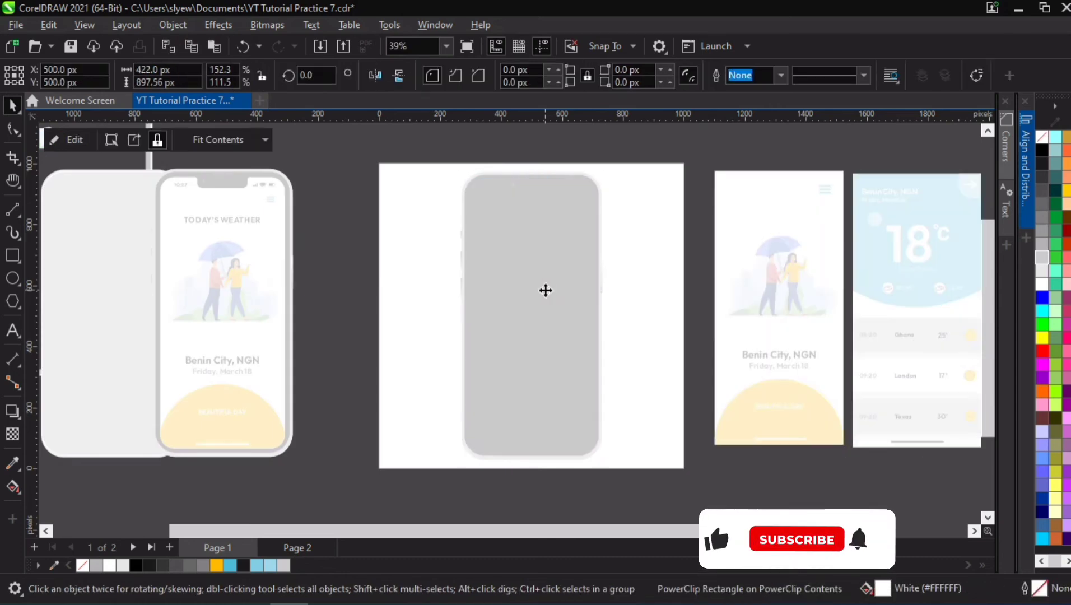
{"action": "left_click", "coordinate": [690, 150], "text": "ctrl"}
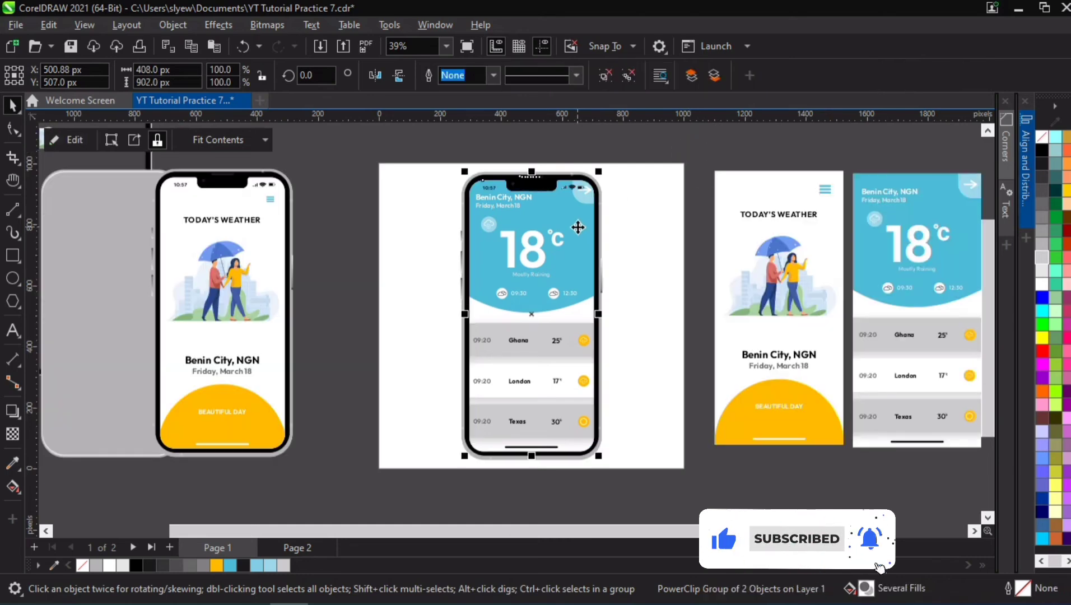
{"action": "left_click", "coordinate": [682, 166]}
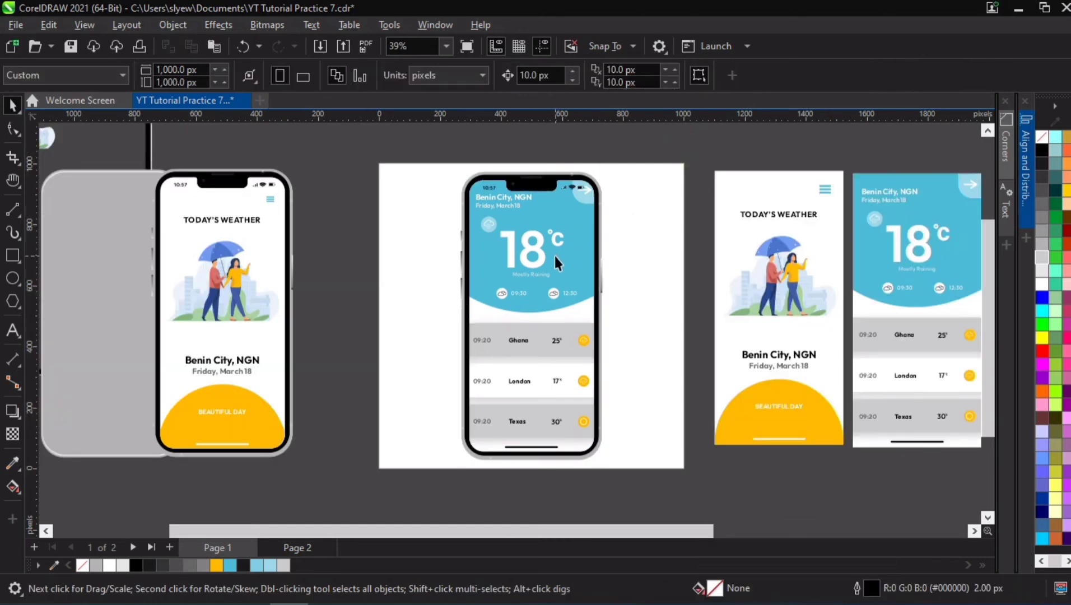
Step: Edit the phone's clipped 18°C screen and scale down the Benin City, NGN location and date text
{"action": "left_click", "coordinate": [576, 193], "text": "ctrl"}
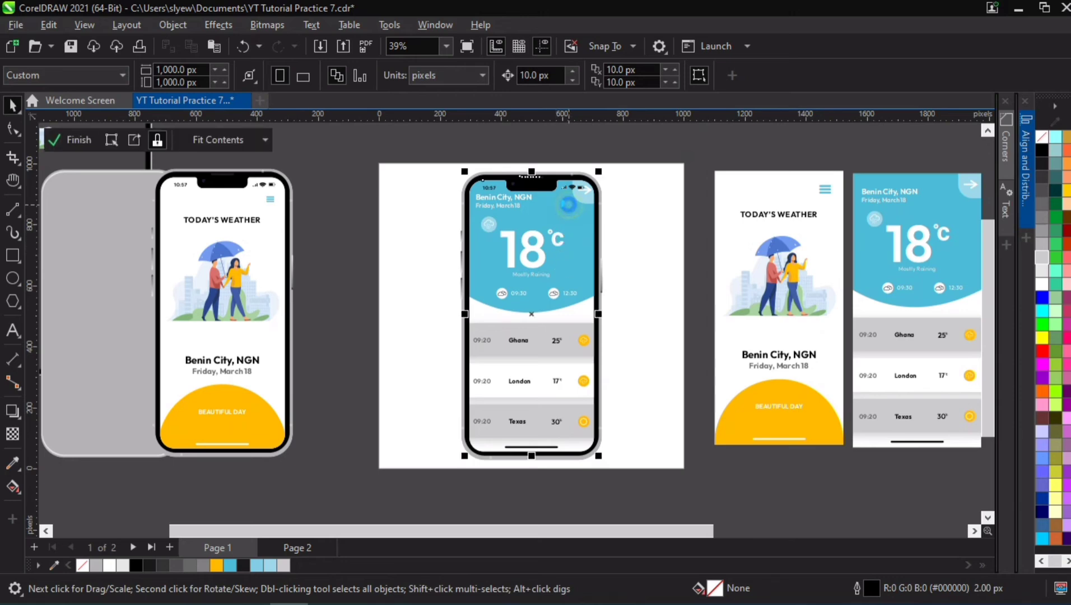
{"action": "scroll", "coordinate": [580, 188], "scroll_direction": "up", "scroll_amount": 5}
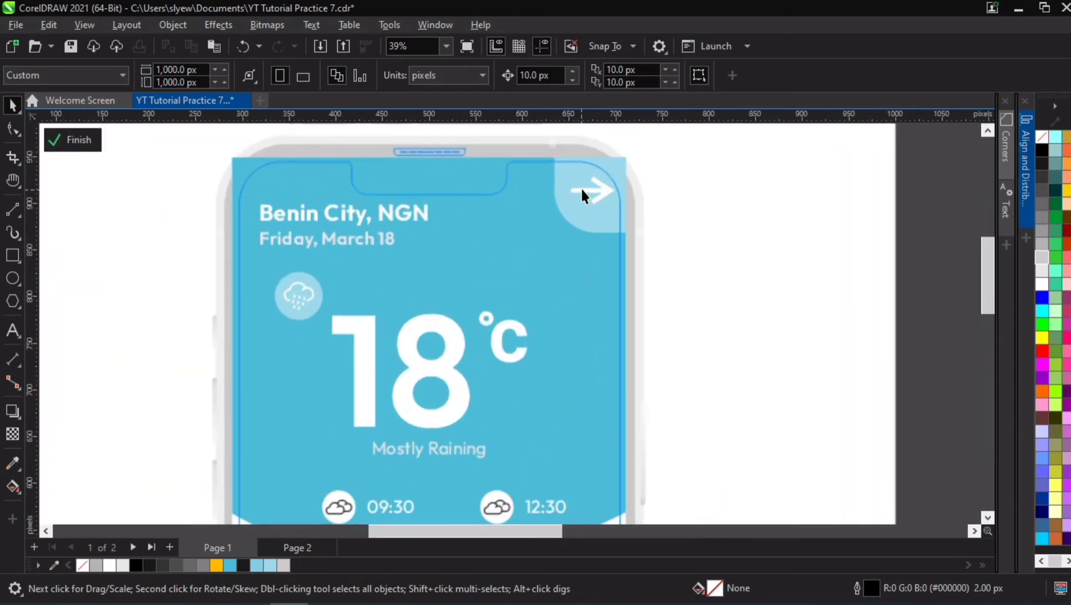
{"action": "left_click", "coordinate": [346, 211], "text": "ctrl"}
{"action": "left_click", "coordinate": [347, 210], "text": "ctrl"}
{"action": "left_click", "coordinate": [347, 211]}
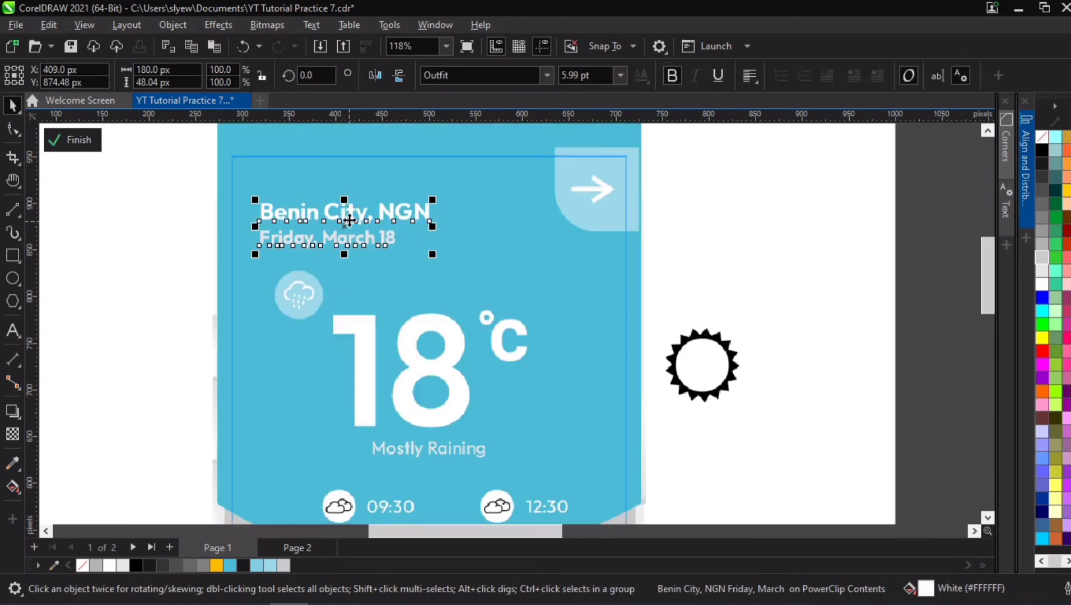
{"action": "scroll", "coordinate": [400, 303], "scroll_direction": "down", "scroll_amount": 4}
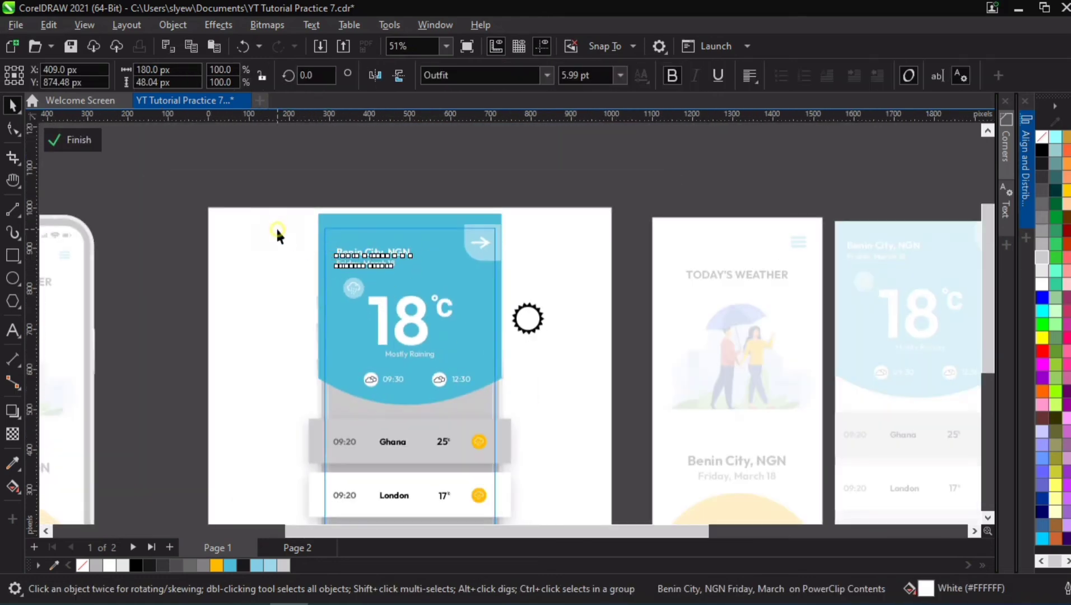
{"action": "left_click", "coordinate": [276, 227]}
{"action": "left_click", "coordinate": [376, 245]}
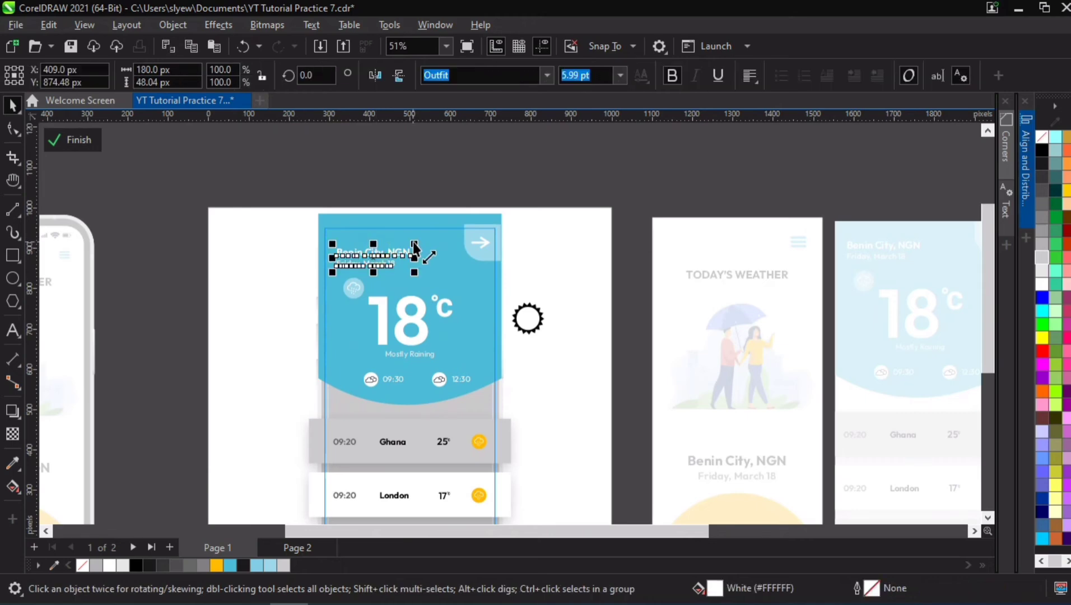
{"action": "left_click_drag", "start_coordinate": [414, 246], "coordinate": [396, 243]}
Step: Select the 18°C temperature together with the Mostly Raining text and scale them down slightly
{"action": "left_click", "coordinate": [448, 302]}
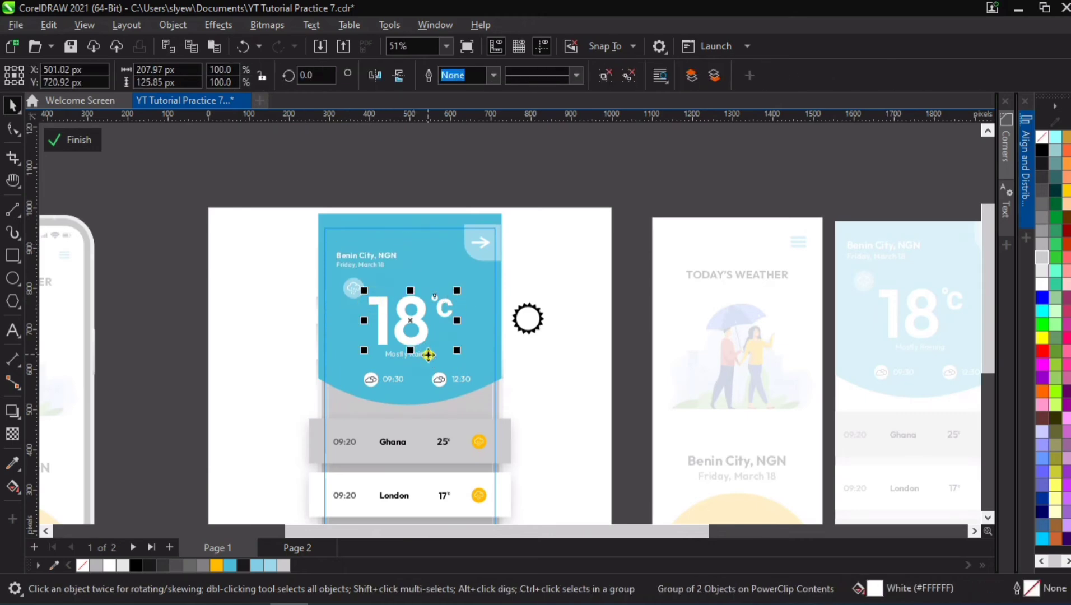
{"action": "left_click", "coordinate": [429, 355], "text": "shift"}
{"action": "mouse_move", "coordinate": [460, 292]}
{"action": "left_mouse_down"}
{"action": "mouse_move", "coordinate": [451, 288]}
{"action": "mouse_move", "coordinate": [461, 302]}
{"action": "mouse_move", "coordinate": [450, 296]}
{"action": "left_mouse_up"}
Step: Move the rain-cloud icon down about 40 px and the Benin City, NGN location and date text down about 30 px
{"action": "left_click", "coordinate": [353, 288]}
{"action": "key", "text": "ctrl+g"}
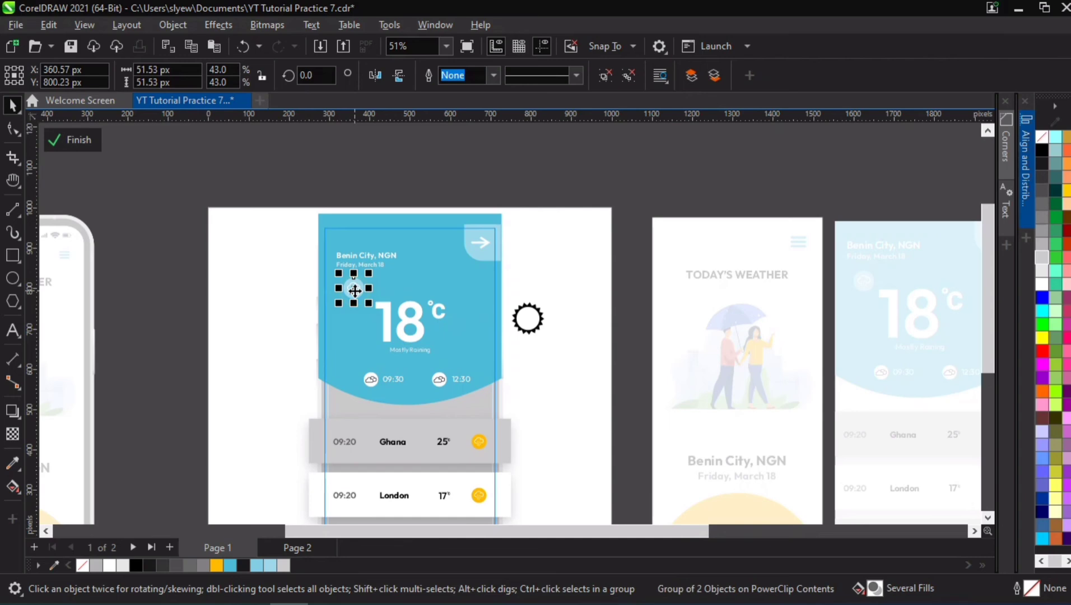
{"action": "left_click_drag", "start_coordinate": [355, 291], "coordinate": [356, 295]}
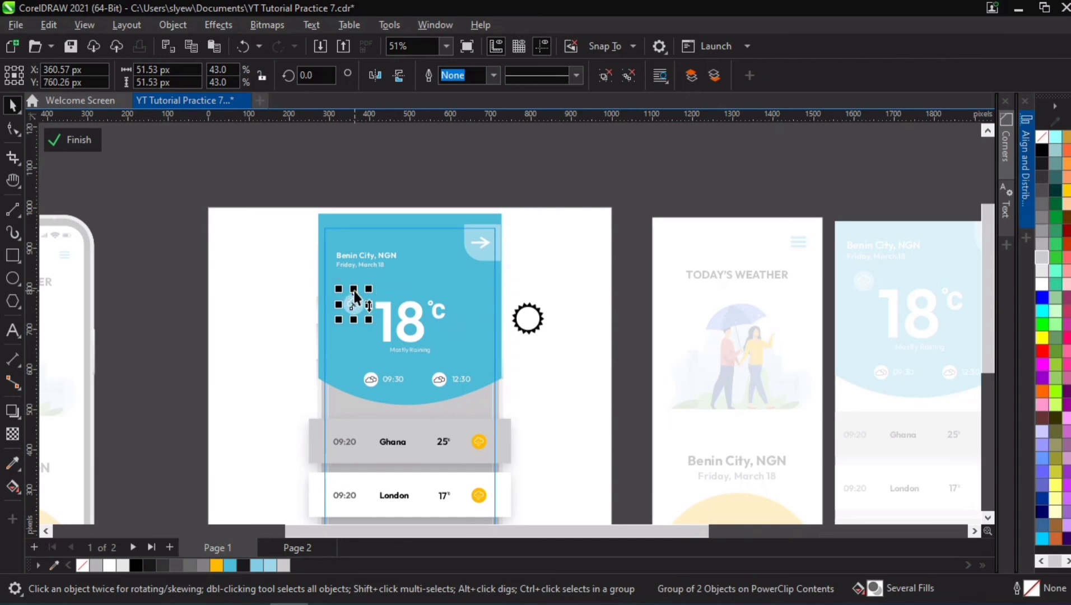
{"action": "left_click", "coordinate": [365, 256]}
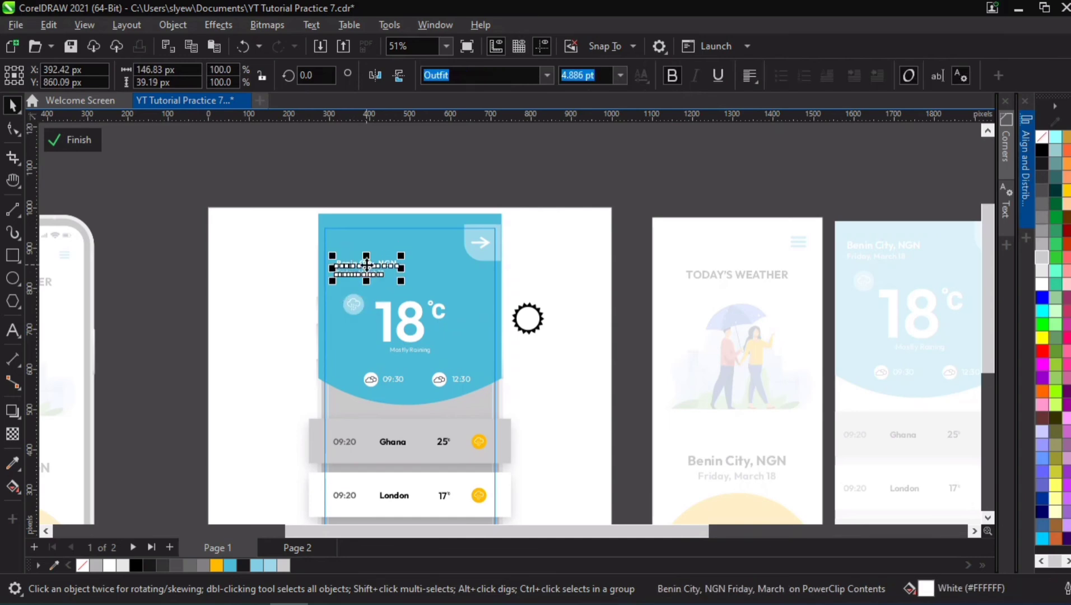
{"action": "left_click_drag", "start_coordinate": [367, 256], "coordinate": [371, 269]}
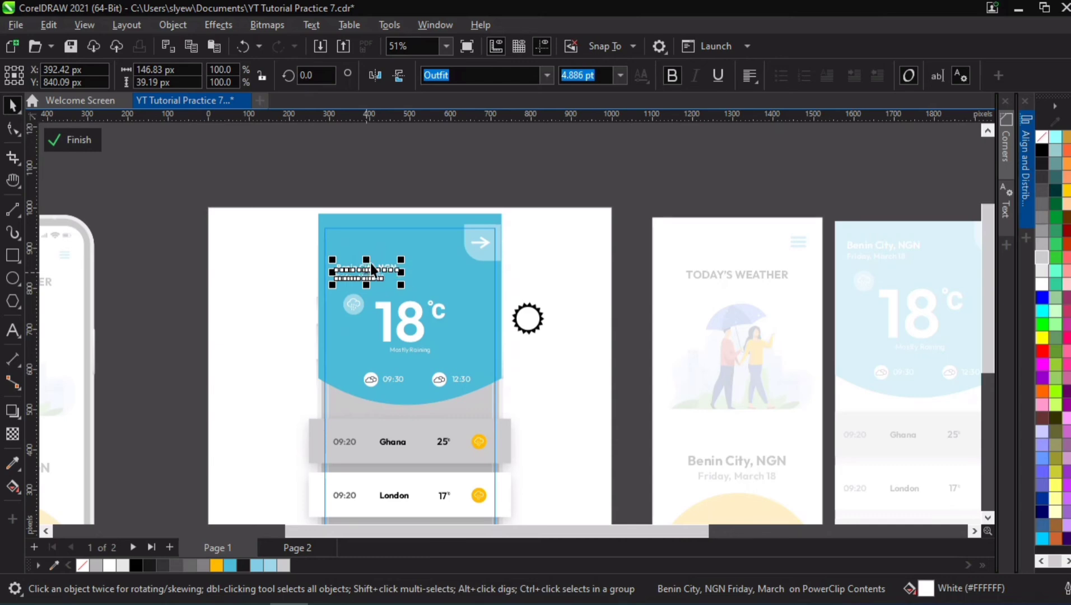
Step: Move the arrow button down about 40 px in the clipped 18°C screen and finish editing the clip
{"action": "left_click_drag", "start_coordinate": [430, 190], "coordinate": [542, 305]}
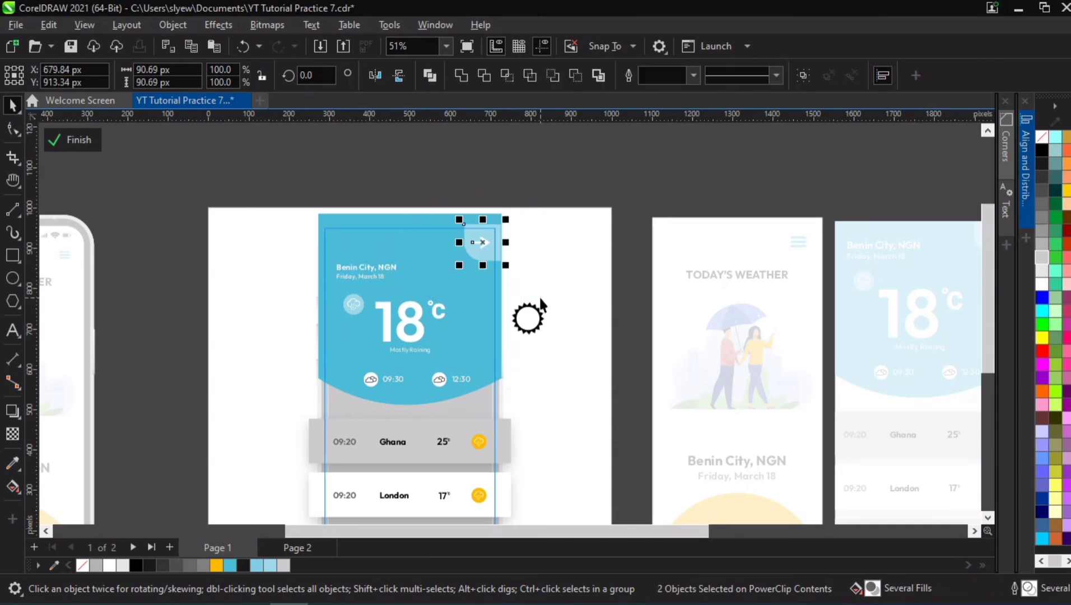
{"action": "key", "text": "Down"}
{"action": "key", "text": "Down"}
{"action": "key", "text": "Down"}
{"action": "key", "text": "Down"}
{"action": "key", "text": "Down"}
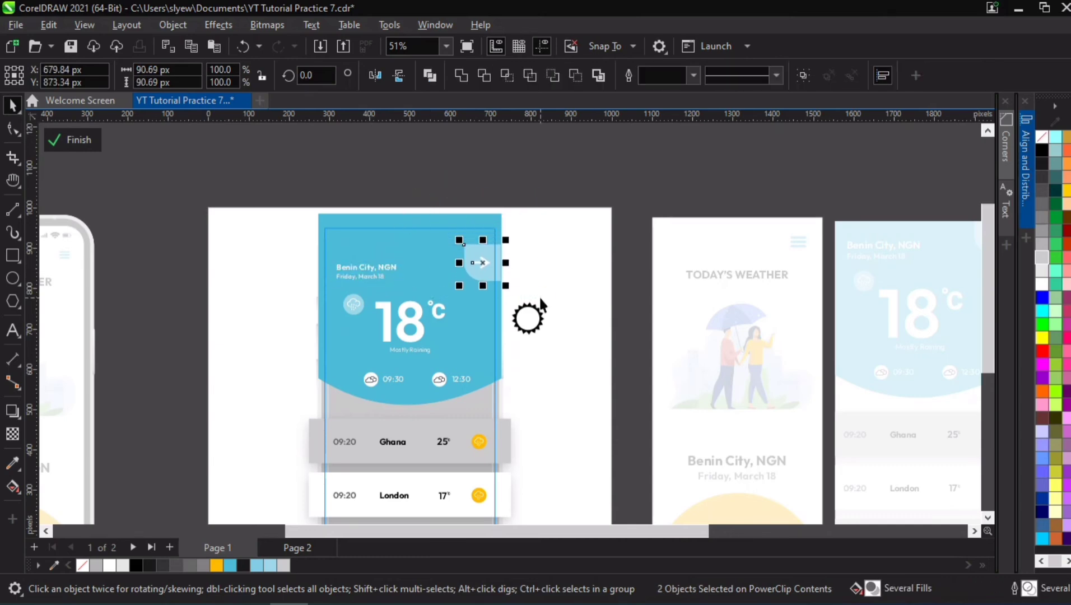
{"action": "key", "text": "Up"}
{"action": "key", "text": "Down"}
{"action": "key", "text": "Up"}
{"action": "scroll", "coordinate": [461, 388], "scroll_direction": "down", "scroll_amount": 1}
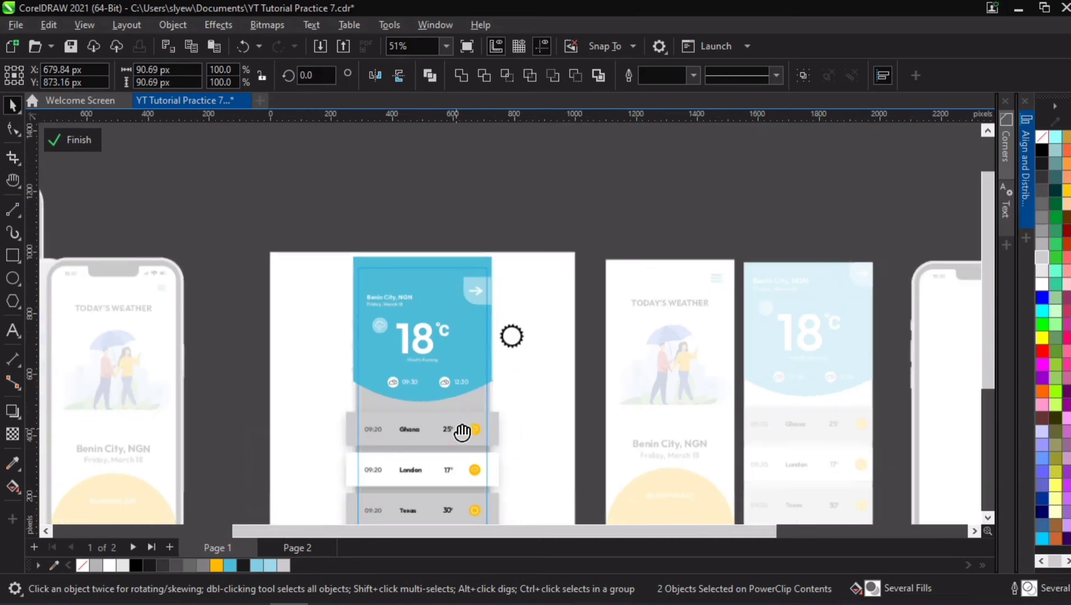
{"action": "key", "text": "h"}
{"action": "left_click_drag", "start_coordinate": [462, 433], "coordinate": [499, 304]}
{"action": "key", "text": "space"}
{"action": "key", "text": "Escape"}
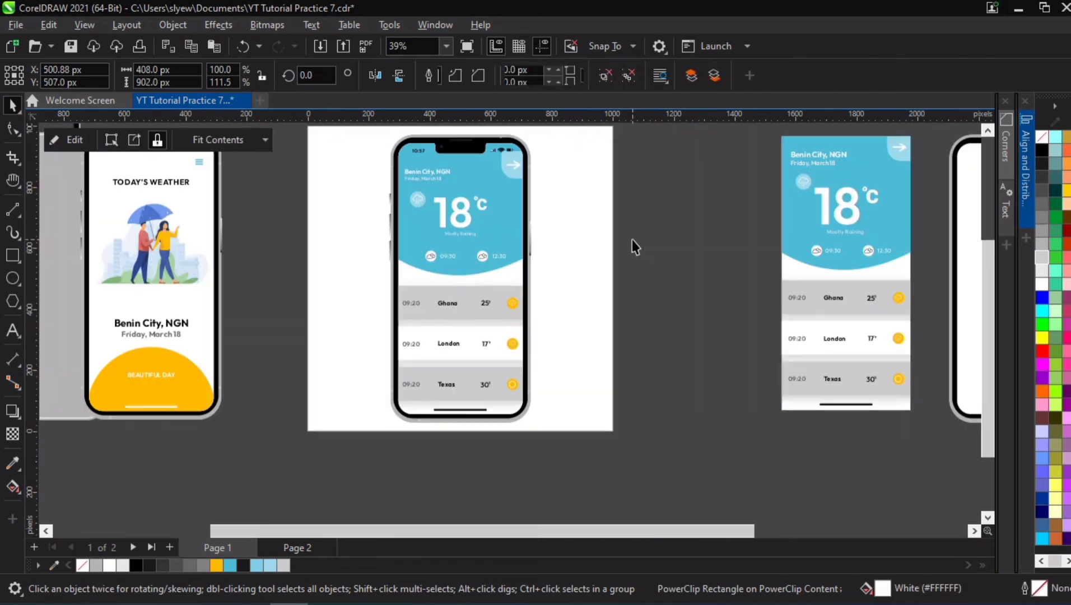
Step: Reopen the phone's clipped 18°C screen, undo the arrow button's downward move and finish editing
{"action": "left_click", "coordinate": [517, 150], "text": "ctrl"}
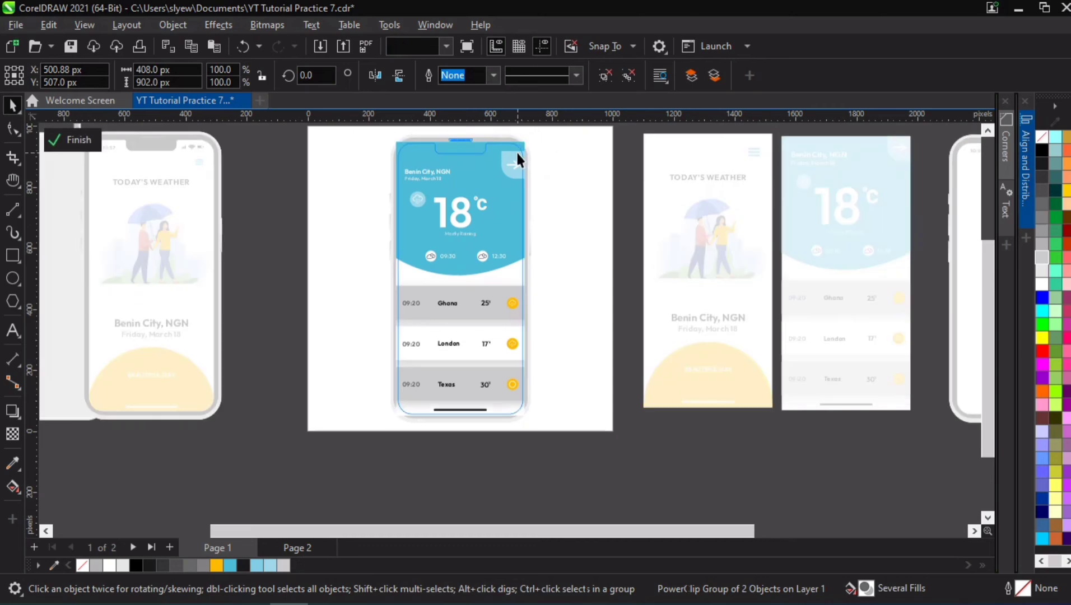
{"action": "left_click", "coordinate": [517, 151]}
{"action": "left_click", "coordinate": [516, 151], "text": "shift"}
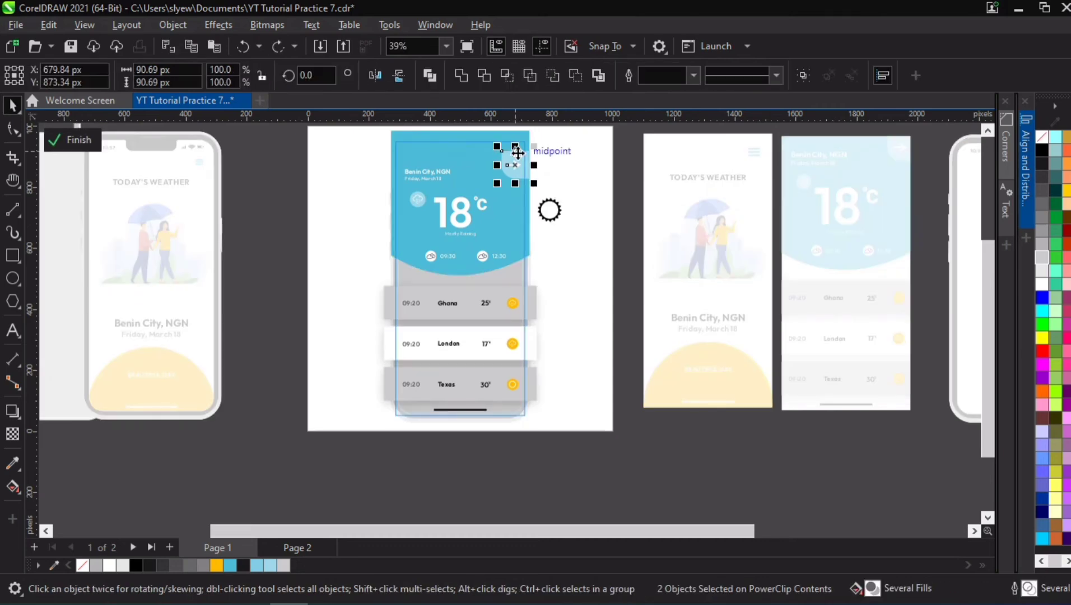
{"action": "key", "text": "Up"}
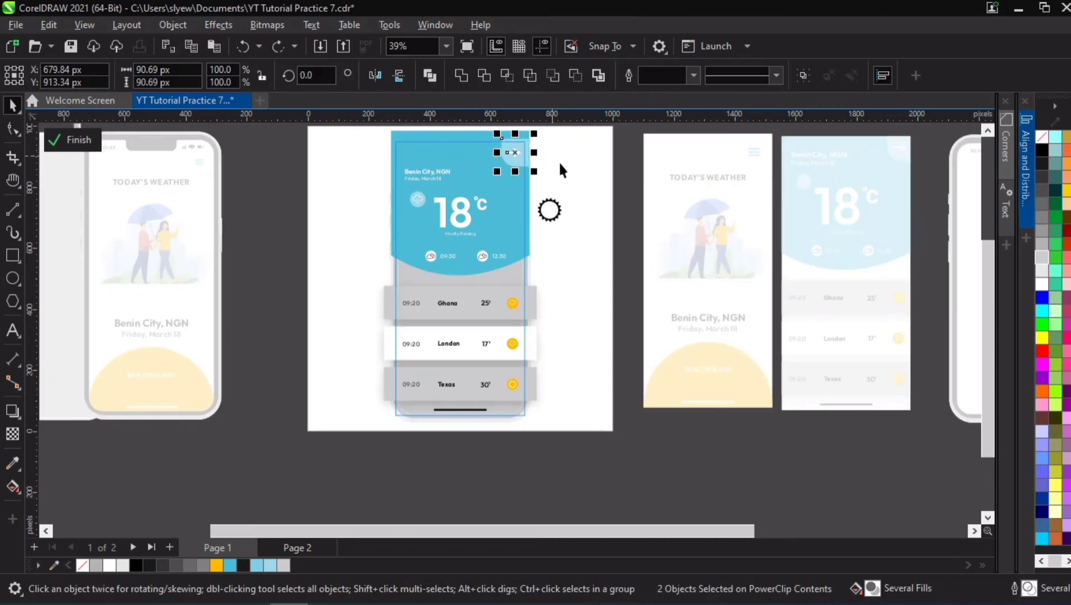
{"action": "left_click", "coordinate": [629, 149]}
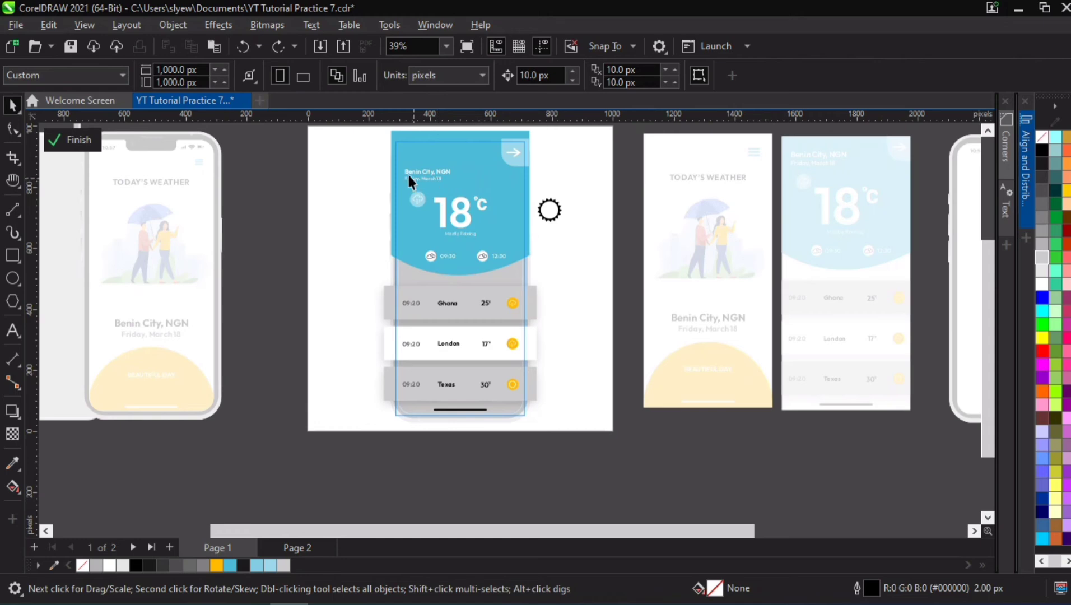
{"action": "left_click", "coordinate": [275, 208]}
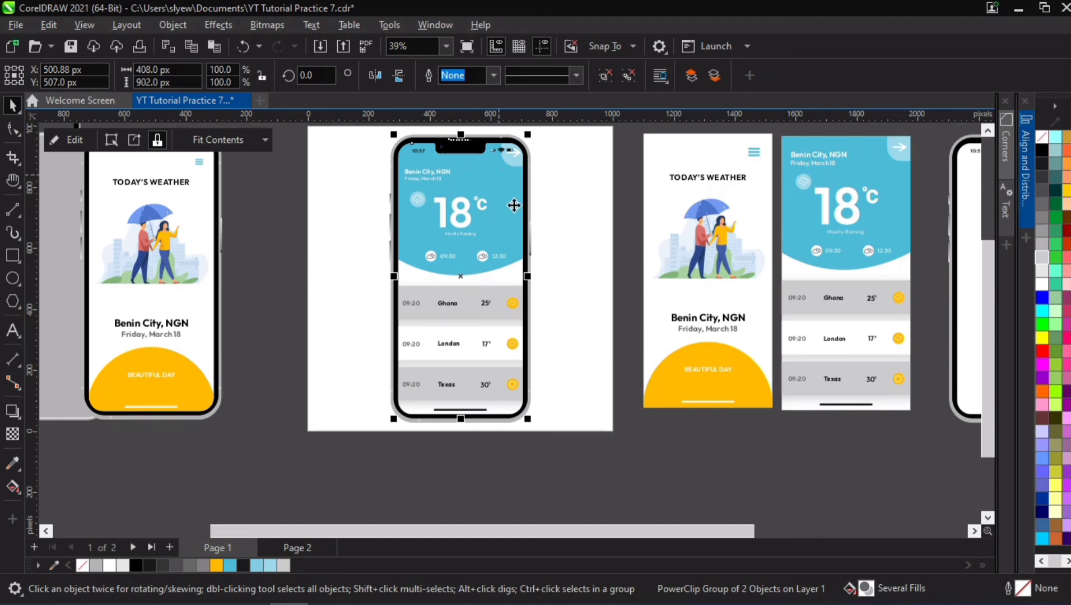
Step: Edit the phone's clipped 18°C screen, delete the arrow button and its rounded background, and finish editing
{"action": "scroll", "coordinate": [516, 170], "scroll_direction": "up", "scroll_amount": 2}
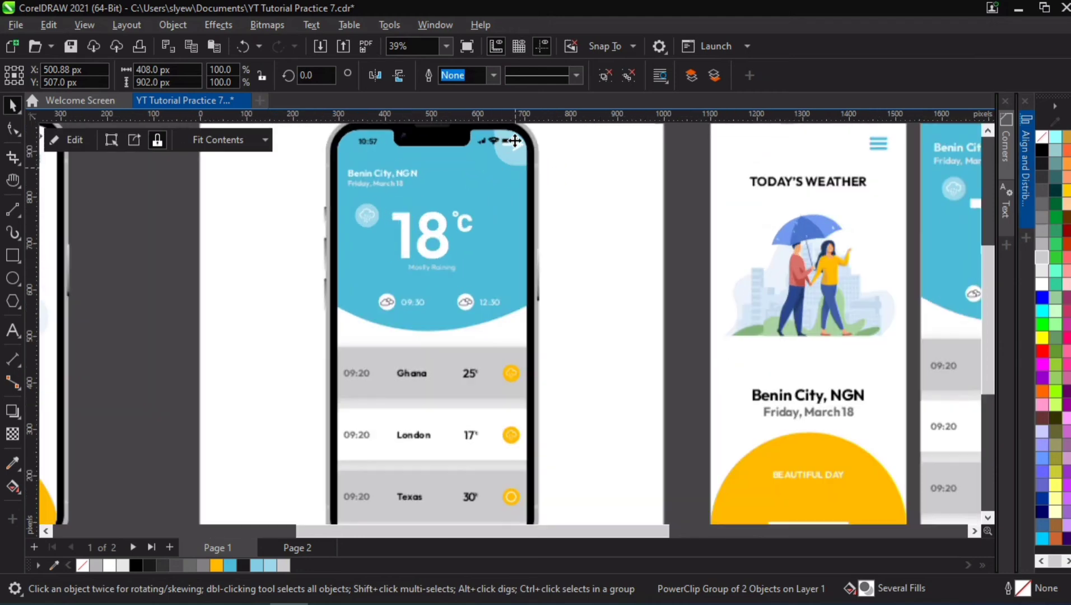
{"action": "left_click", "coordinate": [513, 158], "text": "ctrl"}
{"action": "left_click", "coordinate": [514, 157]}
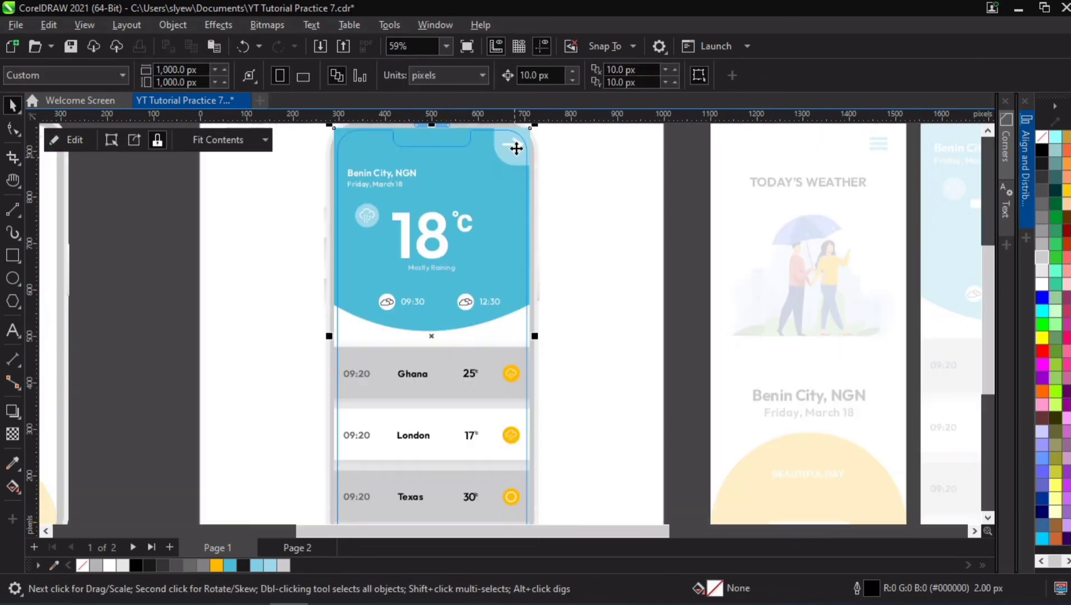
{"action": "left_click", "coordinate": [514, 147], "text": "ctrl"}
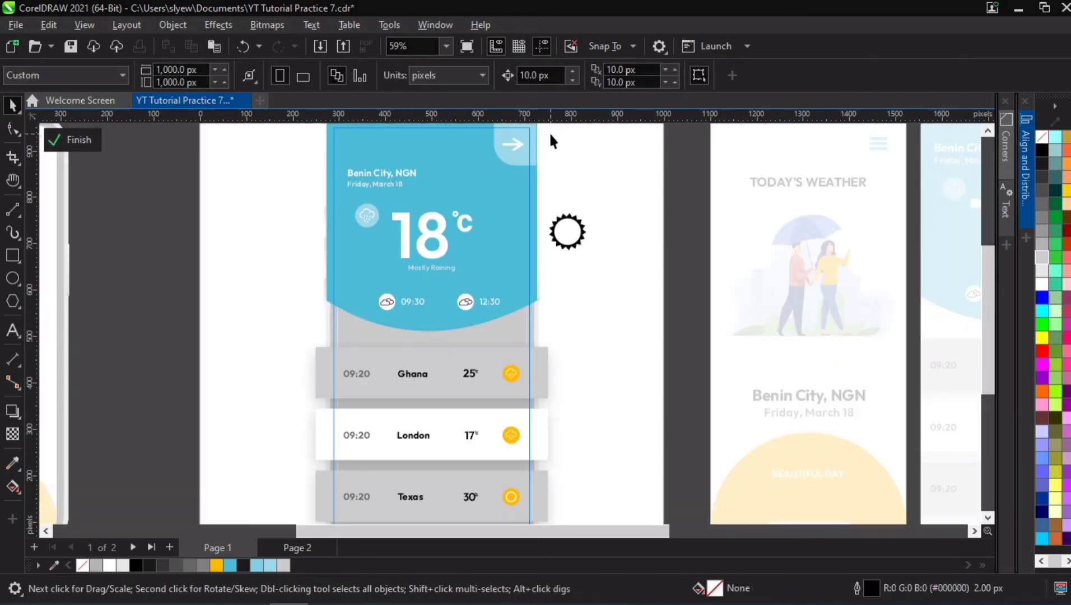
{"action": "key", "text": "h"}
{"action": "left_click_drag", "start_coordinate": [546, 138], "coordinate": [468, 257]}
{"action": "key", "text": "space"}
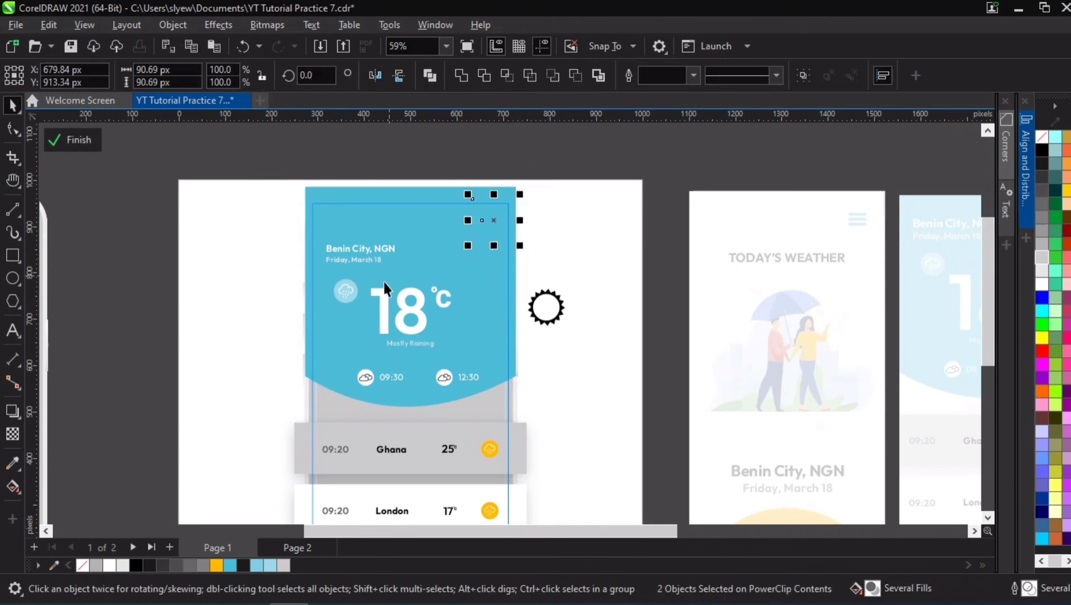
{"action": "left_click", "coordinate": [163, 340]}
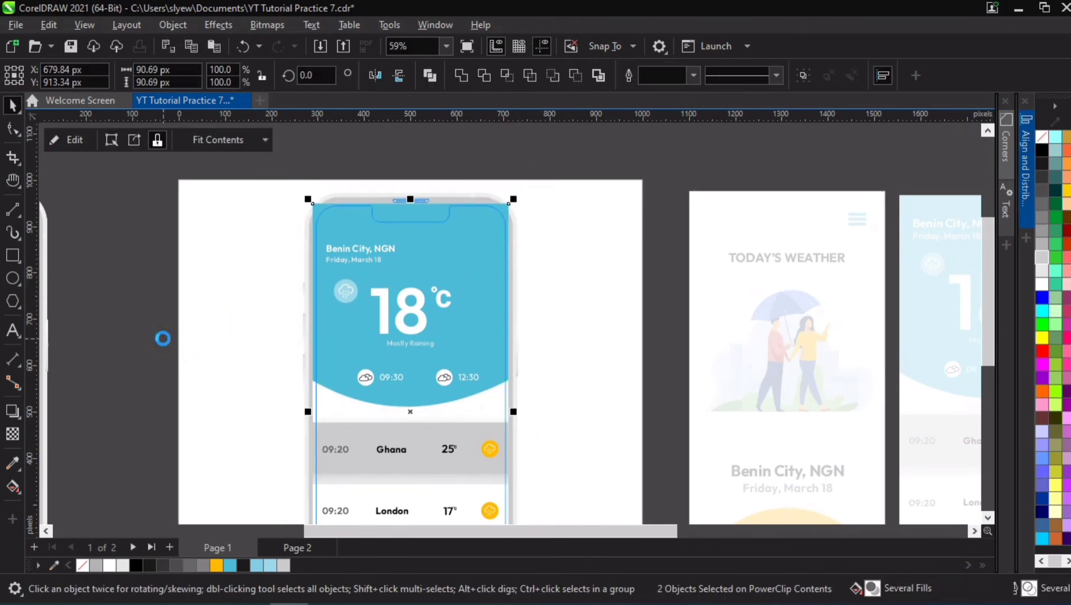
Step: Select the phone's 10:57 time and the signal, Wi-Fi and battery icons and apply a white fill
{"action": "left_click", "coordinate": [443, 342]}
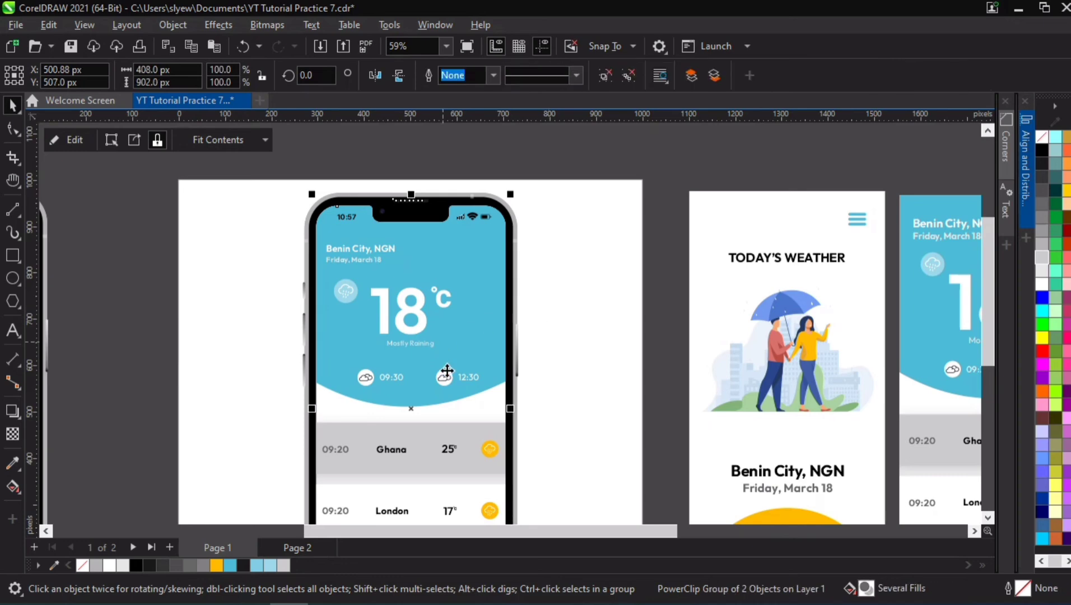
{"action": "left_click", "coordinate": [413, 259]}
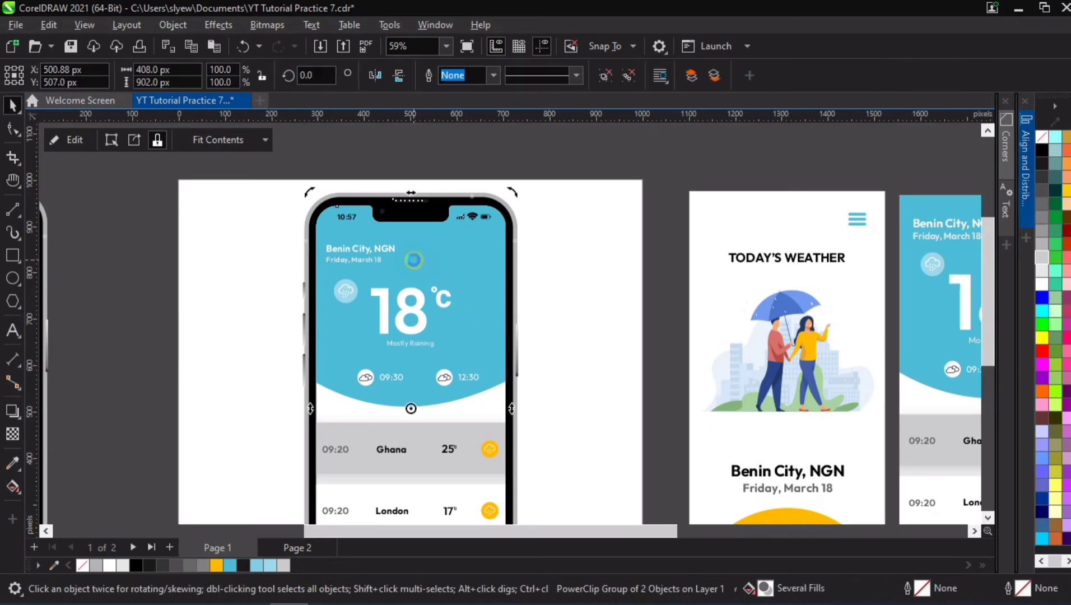
{"action": "double_click", "coordinate": [342, 224]}
{"action": "left_click", "coordinate": [283, 233]}
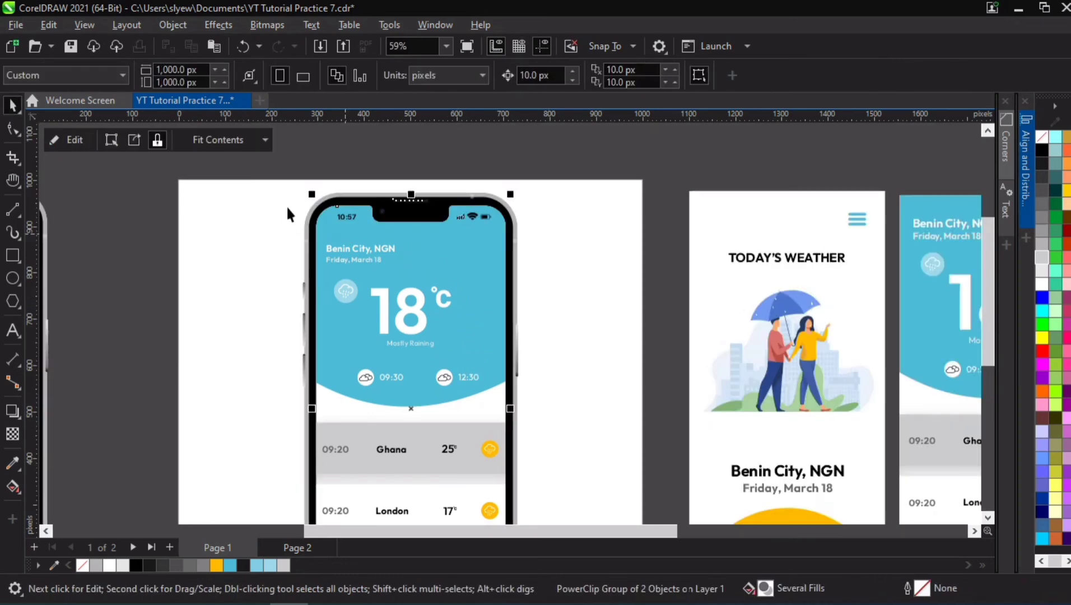
{"action": "left_click_drag", "start_coordinate": [263, 191], "coordinate": [519, 242]}
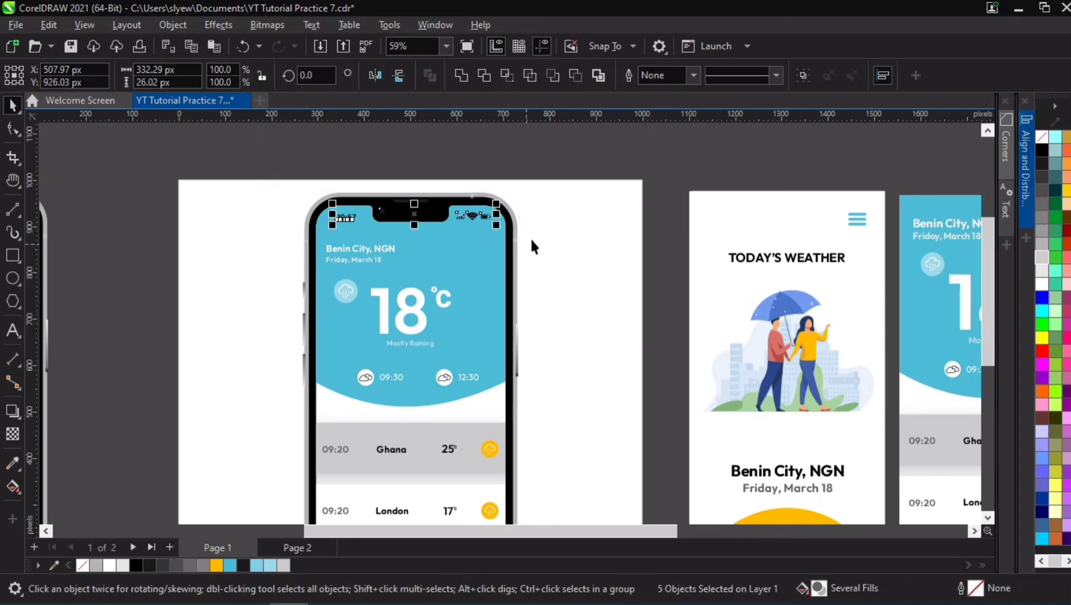
{"action": "left_click", "coordinate": [517, 206]}
{"action": "left_click", "coordinate": [450, 224]}
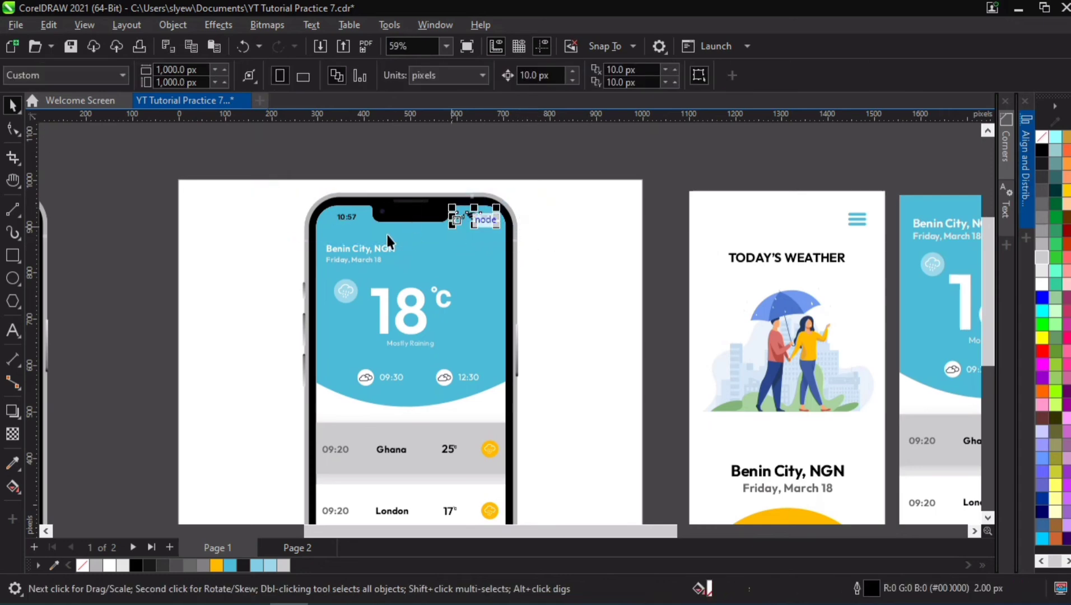
{"action": "left_click", "coordinate": [340, 217], "text": "shift"}
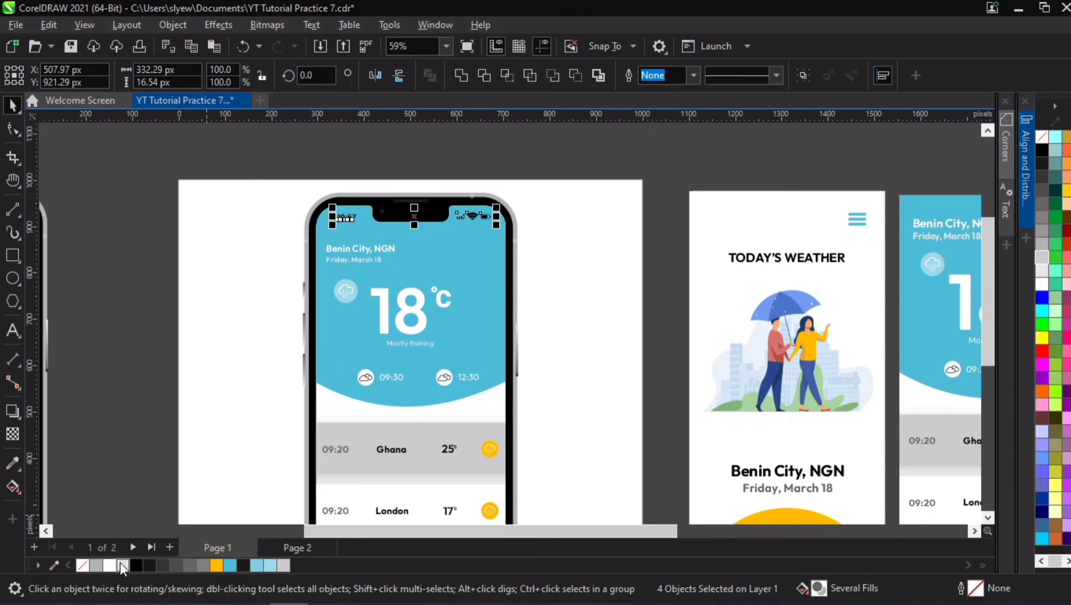
{"action": "key", "text": "Escape"}
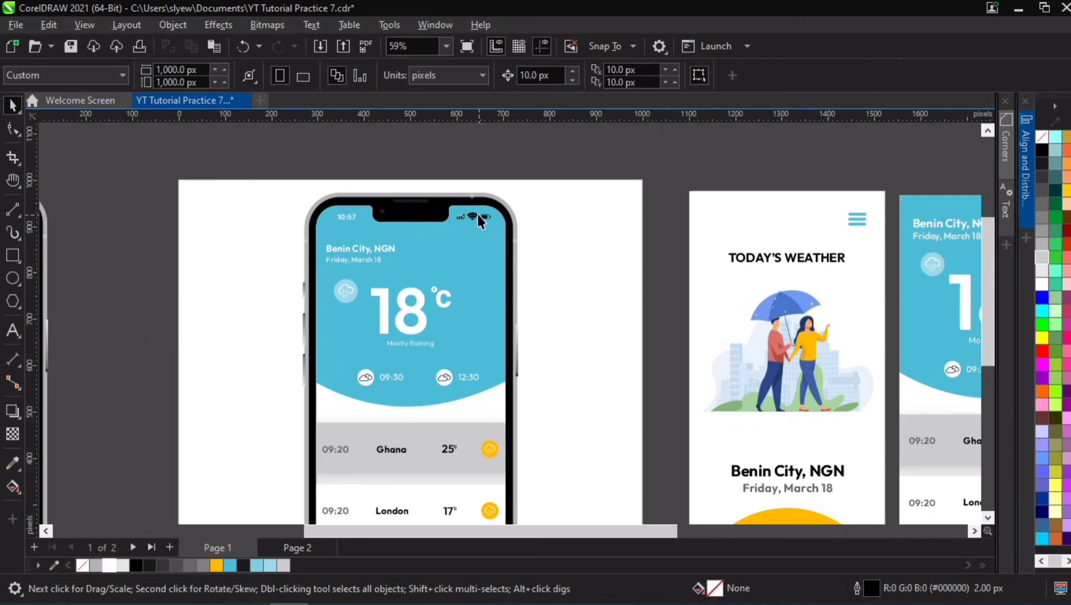
Step: Try to recolour the black Wi-Fi status icon by adjusting its RGB tone curve
{"action": "scroll", "coordinate": [477, 214], "scroll_direction": "up", "scroll_amount": 4}
{"action": "scroll", "coordinate": [456, 229], "scroll_direction": "up", "scroll_amount": 2}
{"action": "left_click", "coordinate": [452, 227]}
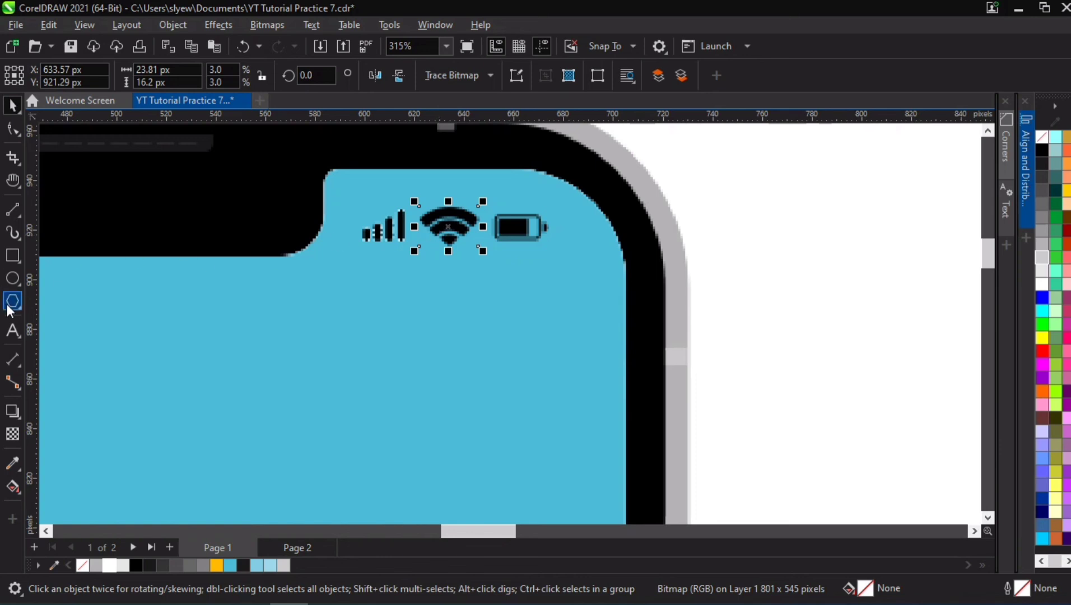
{"action": "left_click", "coordinate": [218, 25]}
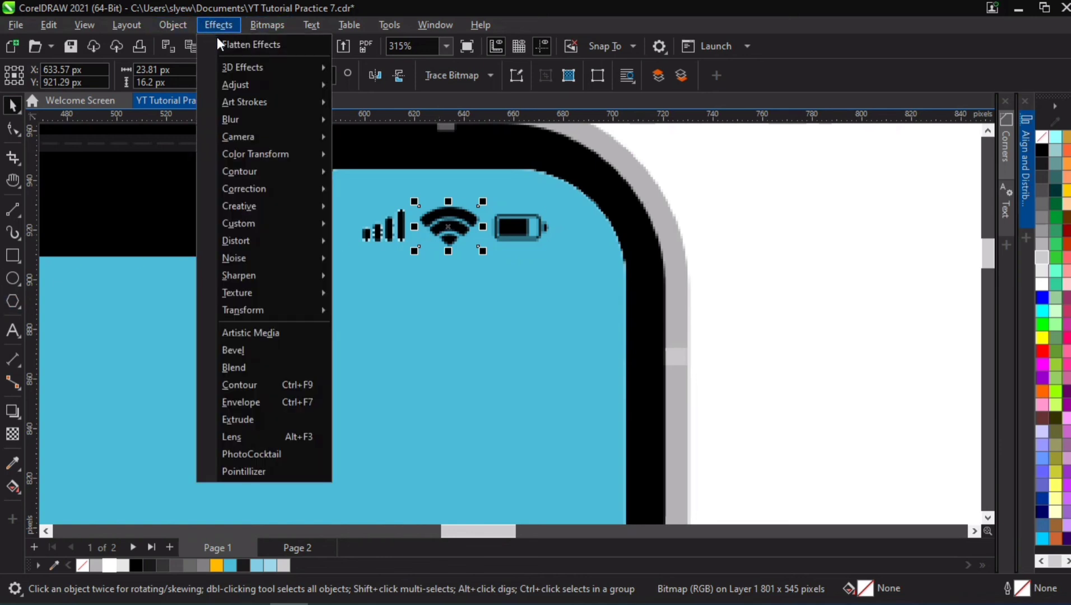
{"action": "mouse_move", "coordinate": [230, 84]}
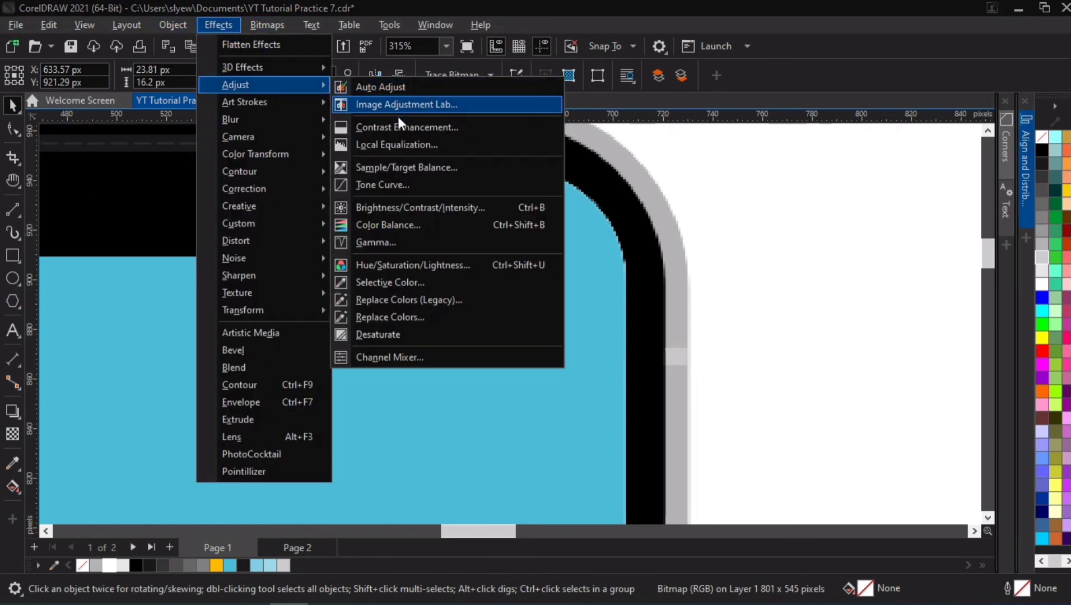
{"action": "left_click", "coordinate": [388, 184]}
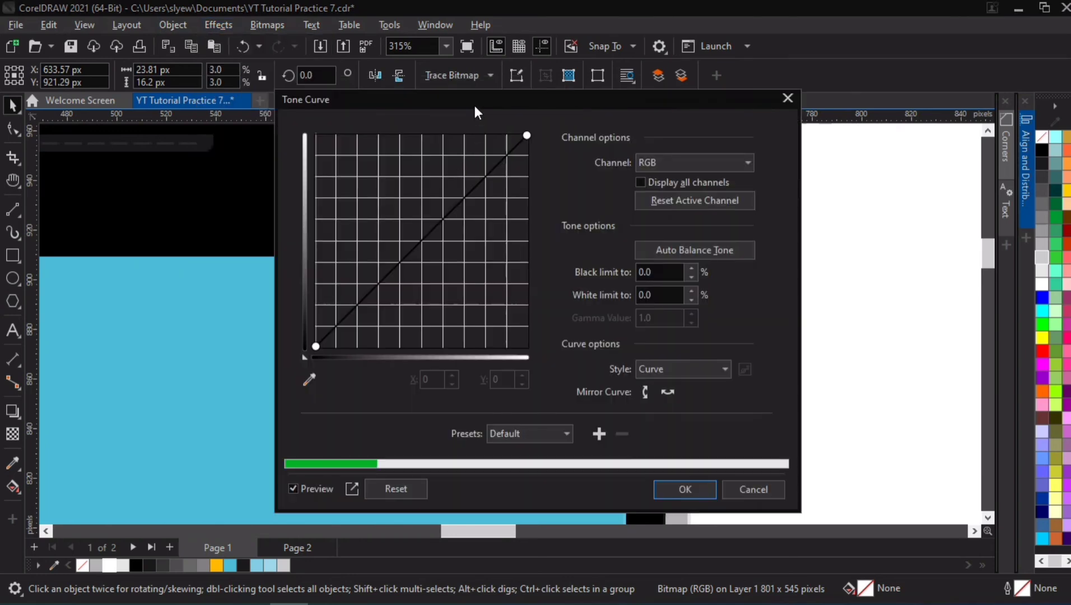
{"action": "left_click_drag", "start_coordinate": [474, 106], "coordinate": [855, 182]}
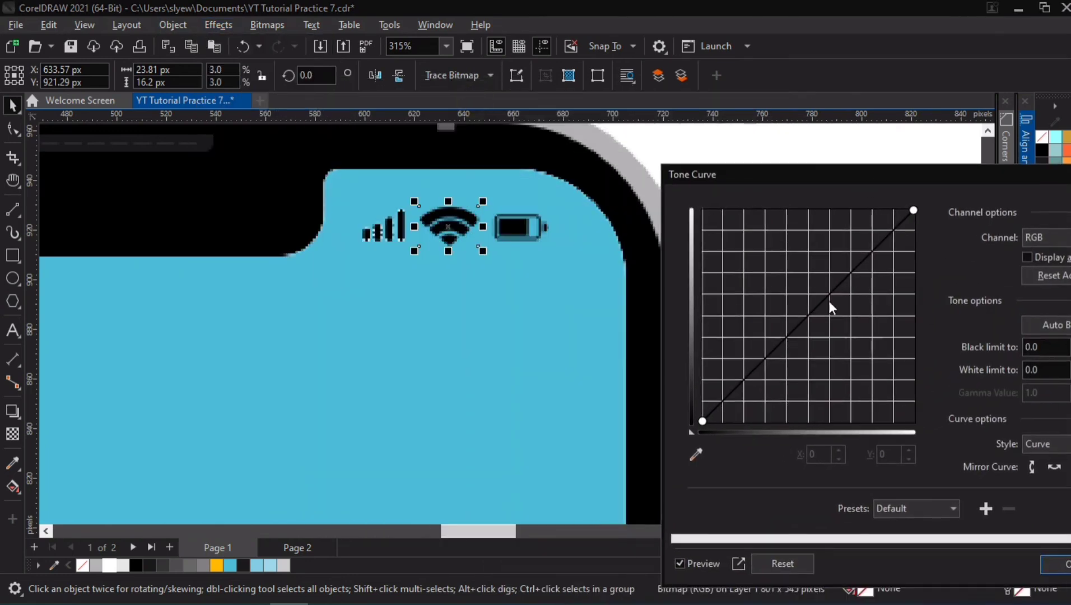
{"action": "left_click_drag", "start_coordinate": [807, 316], "coordinate": [682, 197]}
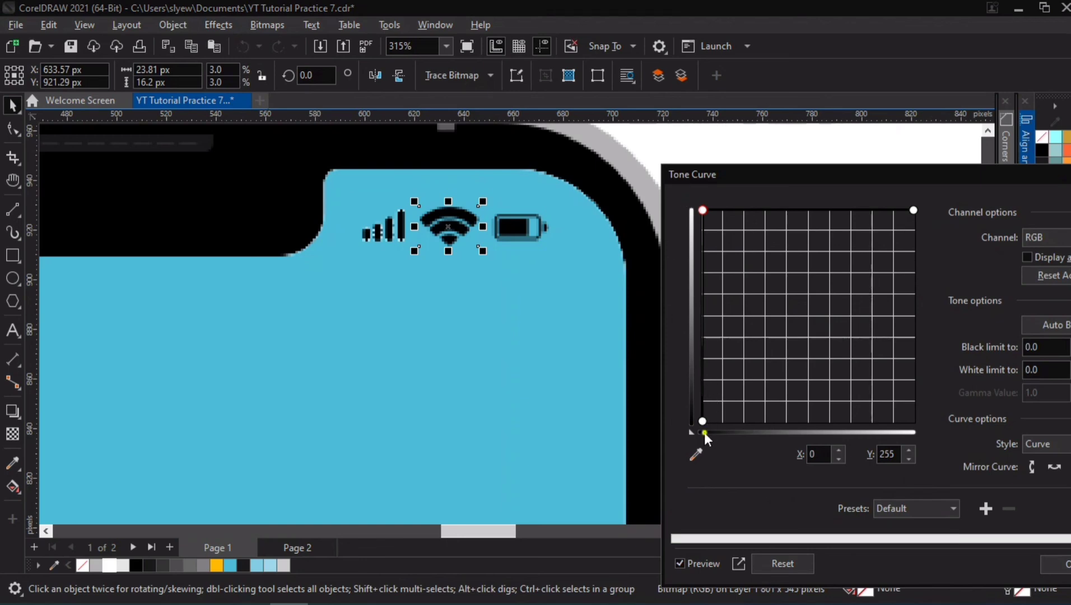
{"action": "left_click", "coordinate": [857, 434]}
{"action": "left_click_drag", "start_coordinate": [707, 215], "coordinate": [956, 448]}
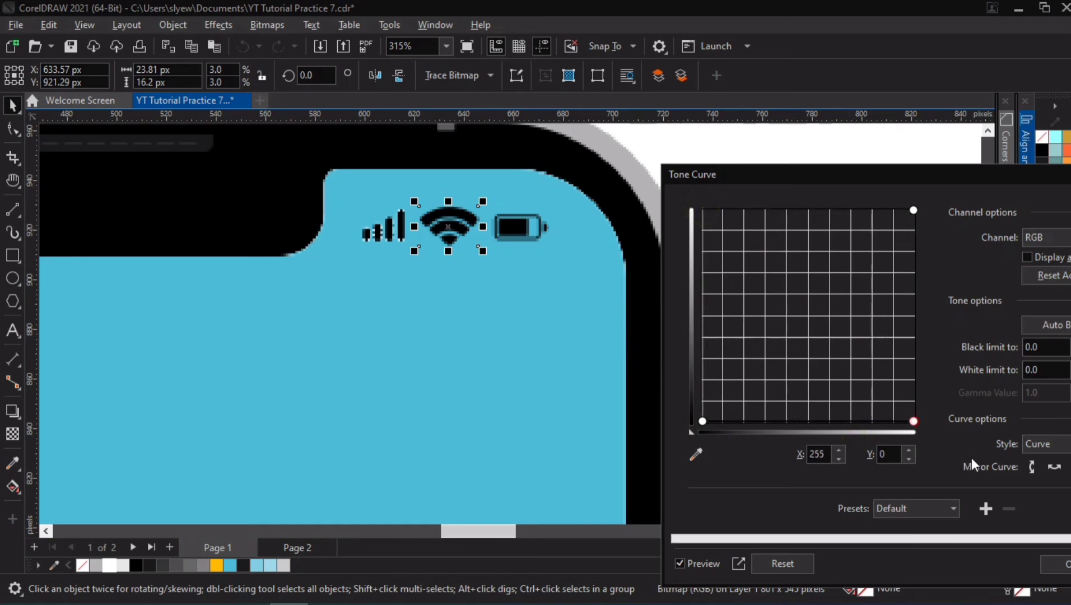
{"action": "left_click_drag", "start_coordinate": [965, 169], "coordinate": [879, 148]}
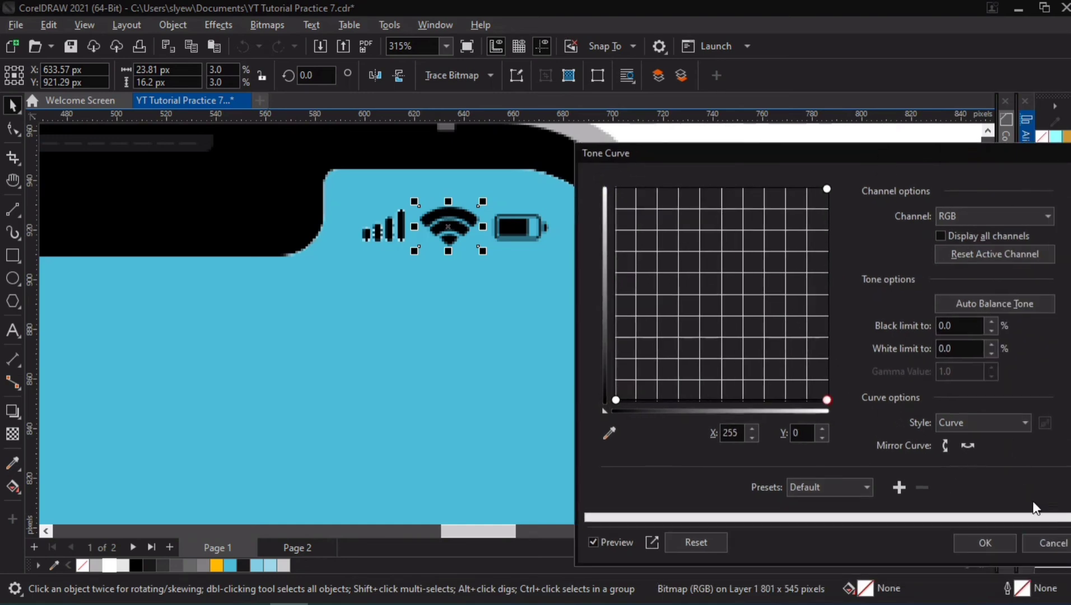
{"action": "left_click", "coordinate": [1049, 542]}
{"action": "scroll", "coordinate": [390, 252], "scroll_direction": "down", "scroll_amount": 5}
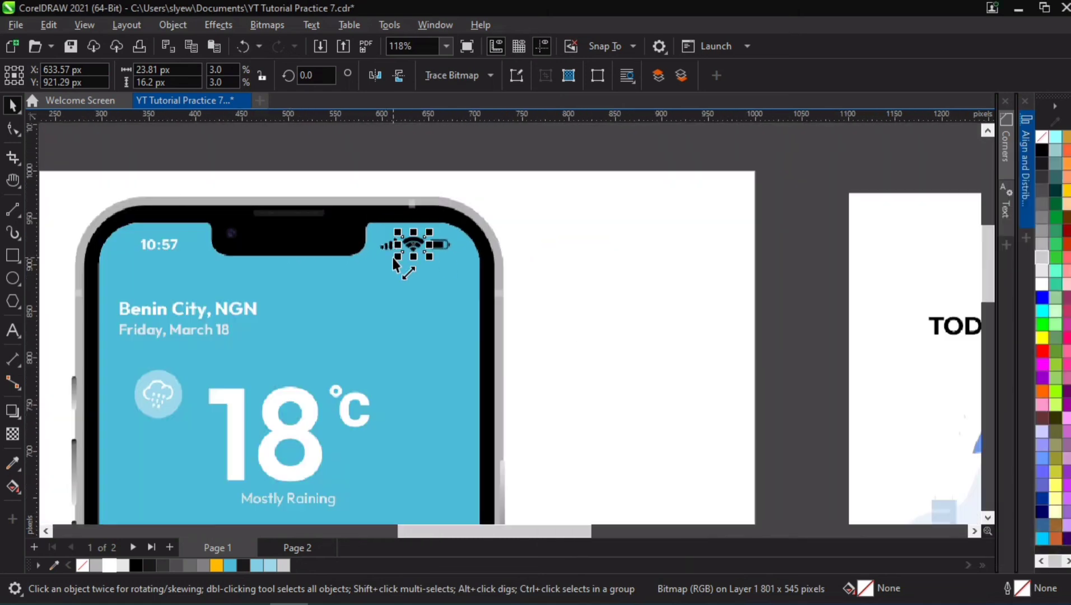
Step: Undo the white fill on the phone's status bar time and icons and deselect them
{"action": "left_click", "coordinate": [394, 264]}
{"action": "left_click", "coordinate": [600, 270]}
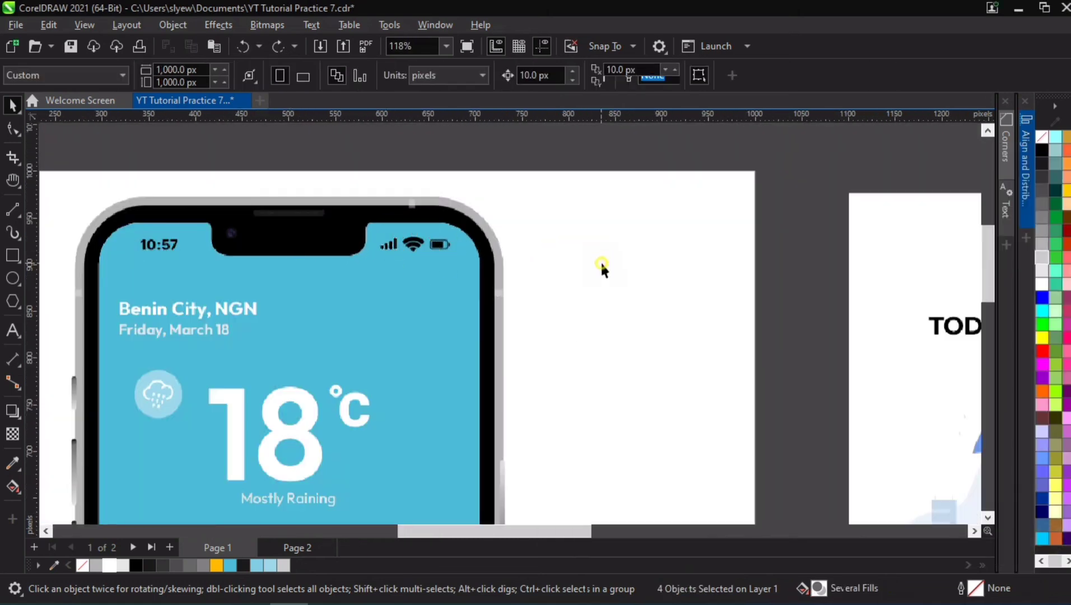
Step: Move the Today's Weather phone mockup onto the page's left edge, beside the blue 18°C phone
{"action": "scroll", "coordinate": [588, 320], "scroll_direction": "down", "scroll_amount": 6}
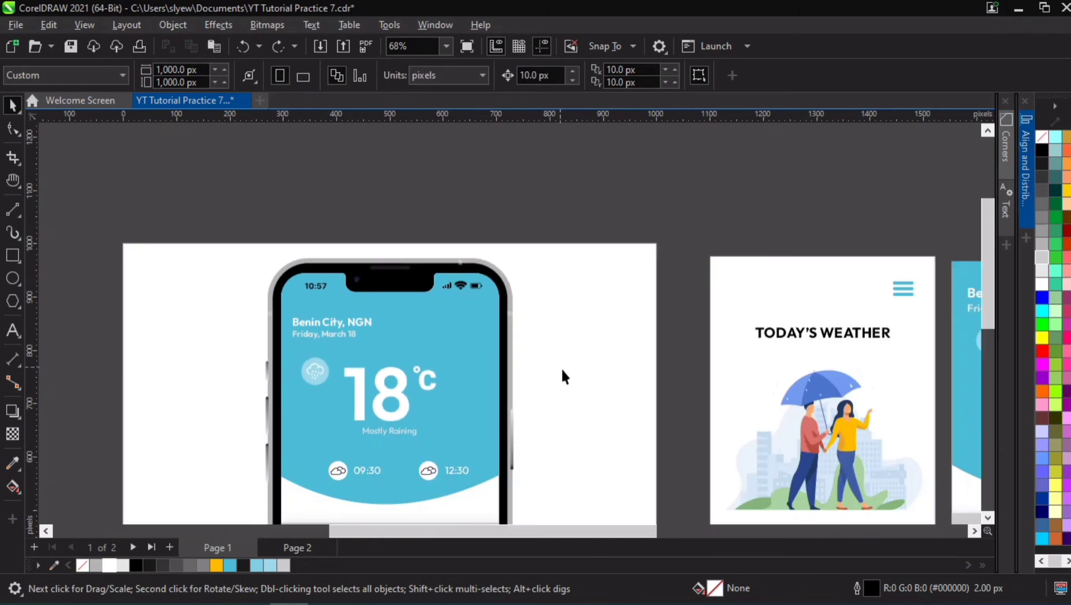
{"action": "scroll", "coordinate": [562, 377], "scroll_direction": "down", "scroll_amount": 2}
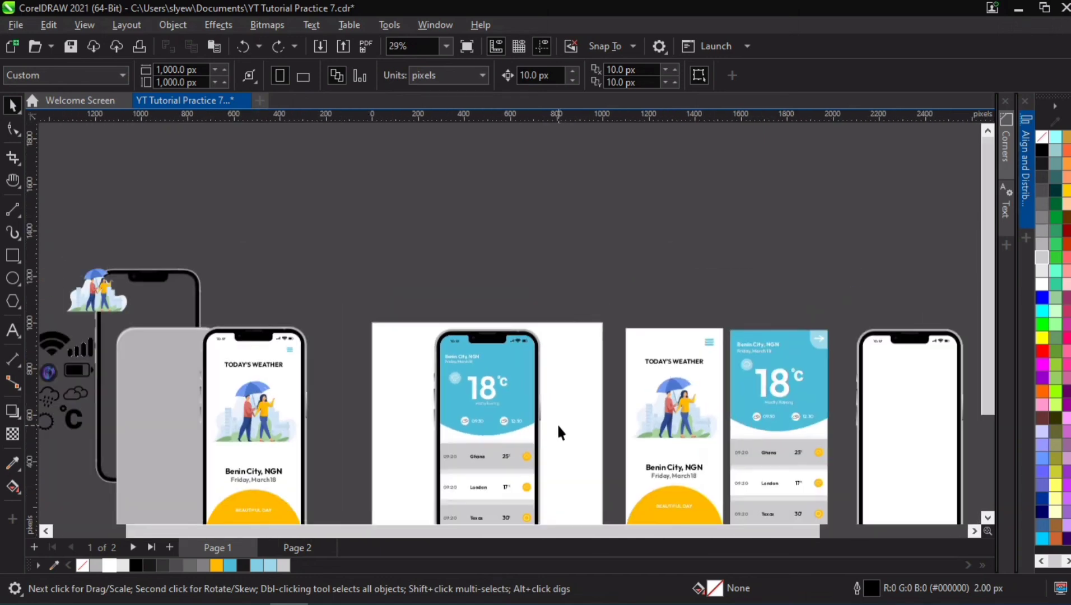
{"action": "key", "text": "h"}
{"action": "left_click_drag", "start_coordinate": [545, 330], "coordinate": [539, 283]}
{"action": "key", "text": "space"}
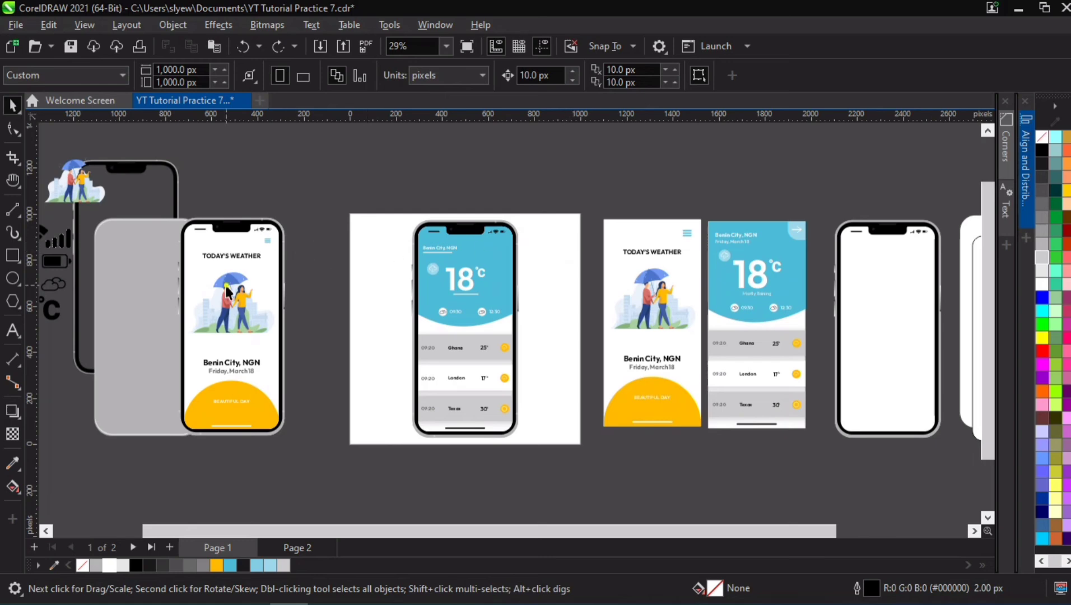
{"action": "left_click_drag", "start_coordinate": [227, 291], "coordinate": [391, 327]}
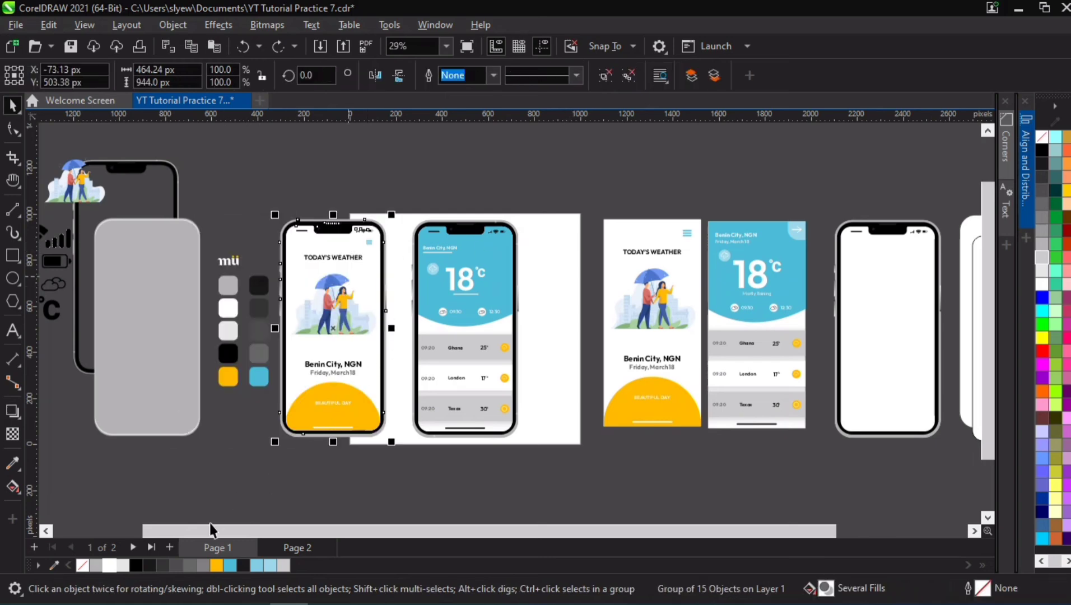
Step: Insert a page after Page 1 and draw a 1000 × 1000 px square centred on it
{"action": "left_click", "coordinate": [173, 547]}
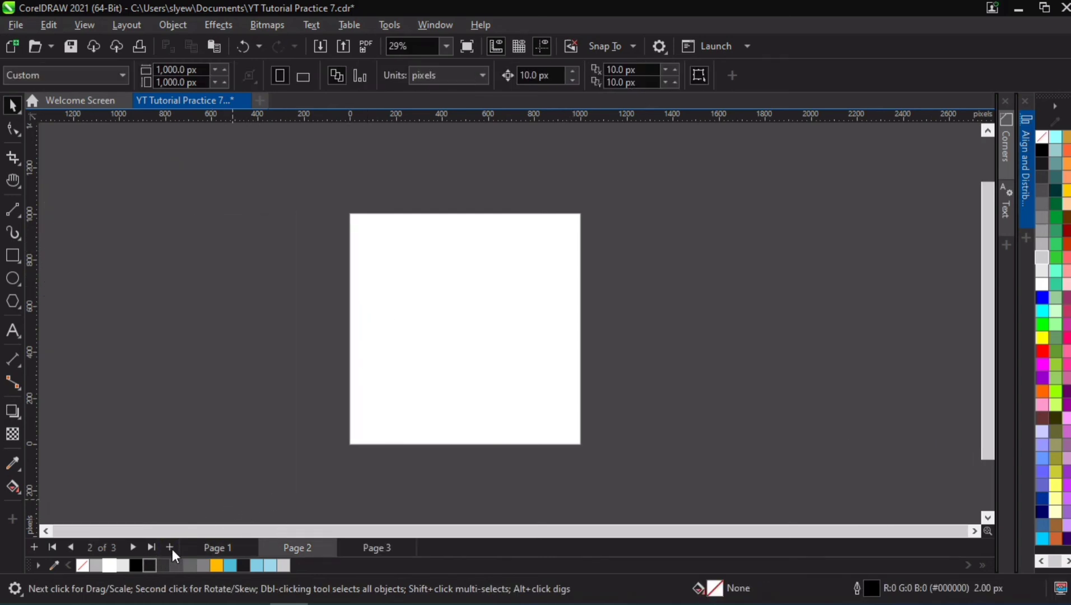
{"action": "left_click", "coordinate": [14, 253]}
{"action": "left_click_drag", "start_coordinate": [177, 215], "coordinate": [369, 408]}
{"action": "left_click_drag", "start_coordinate": [173, 69], "coordinate": [108, 69]}
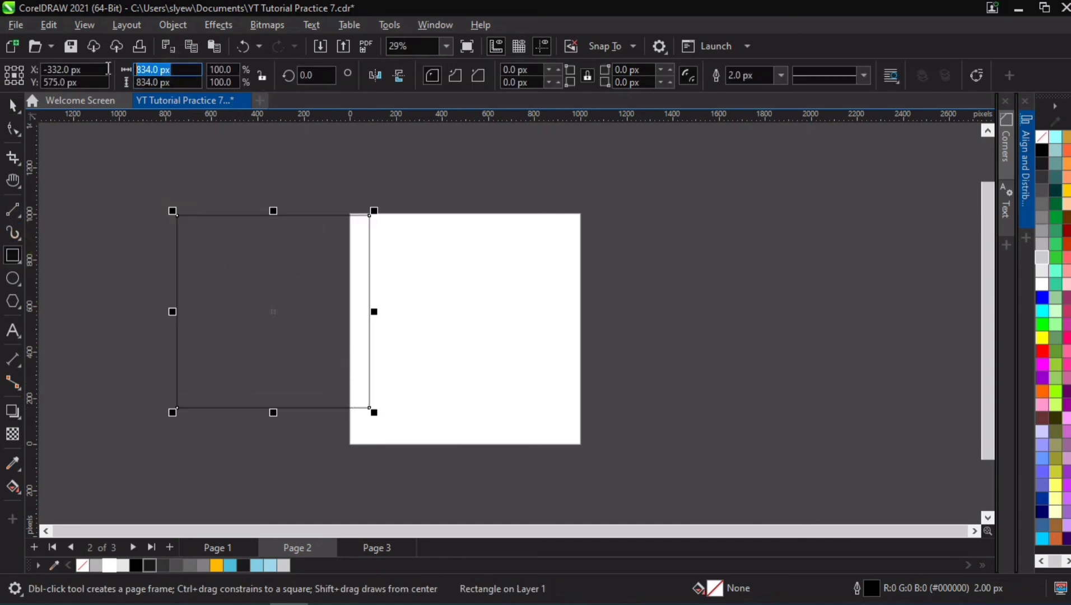
{"action": "type", "text": "1000"}
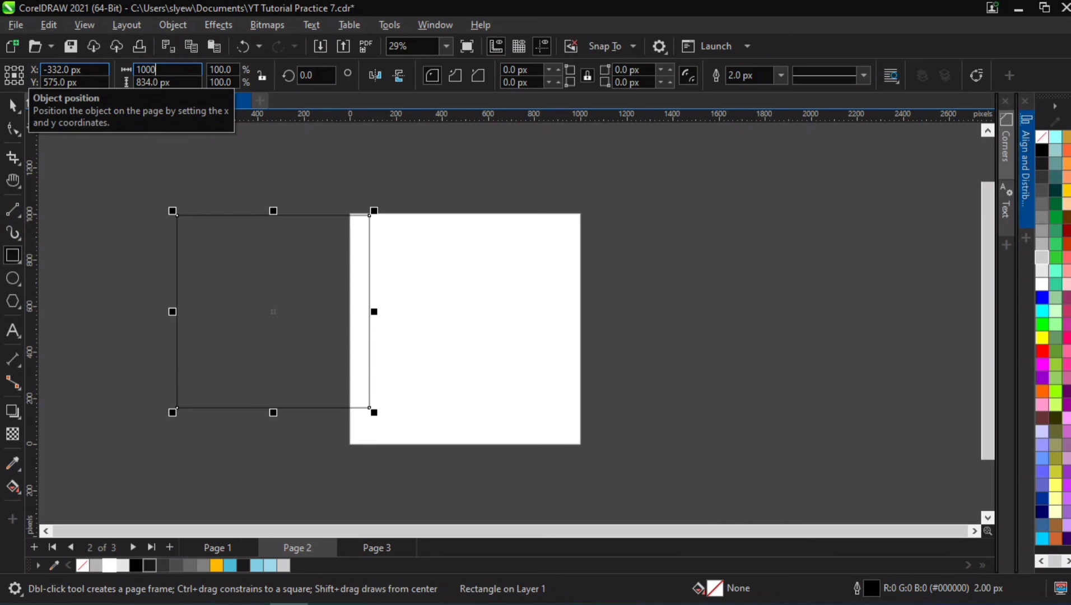
{"action": "key", "text": "Tab"}
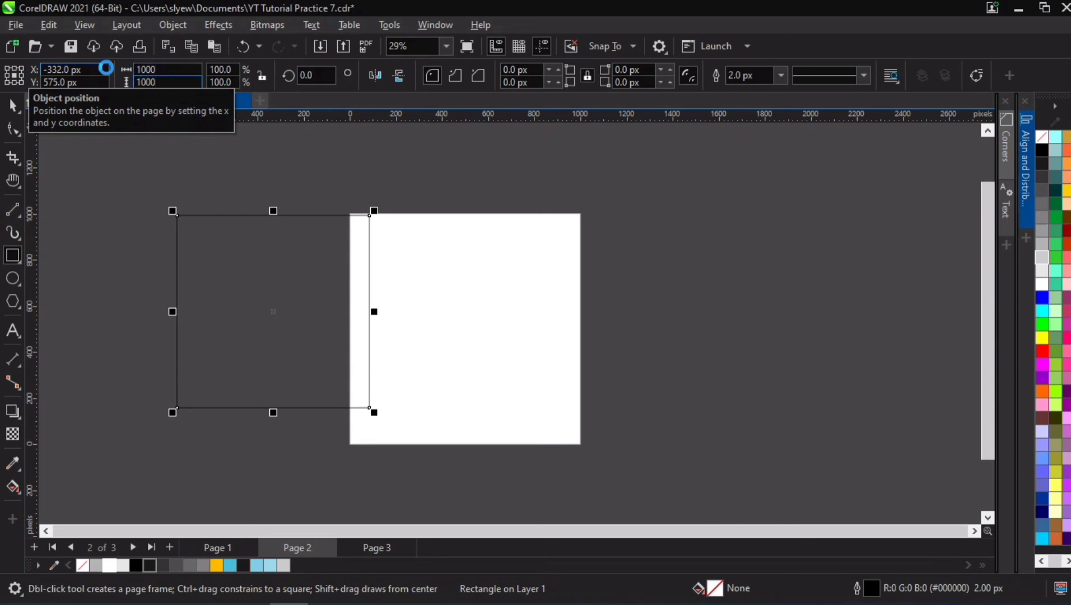
{"action": "key", "text": "Return"}
{"action": "key", "text": "p"}
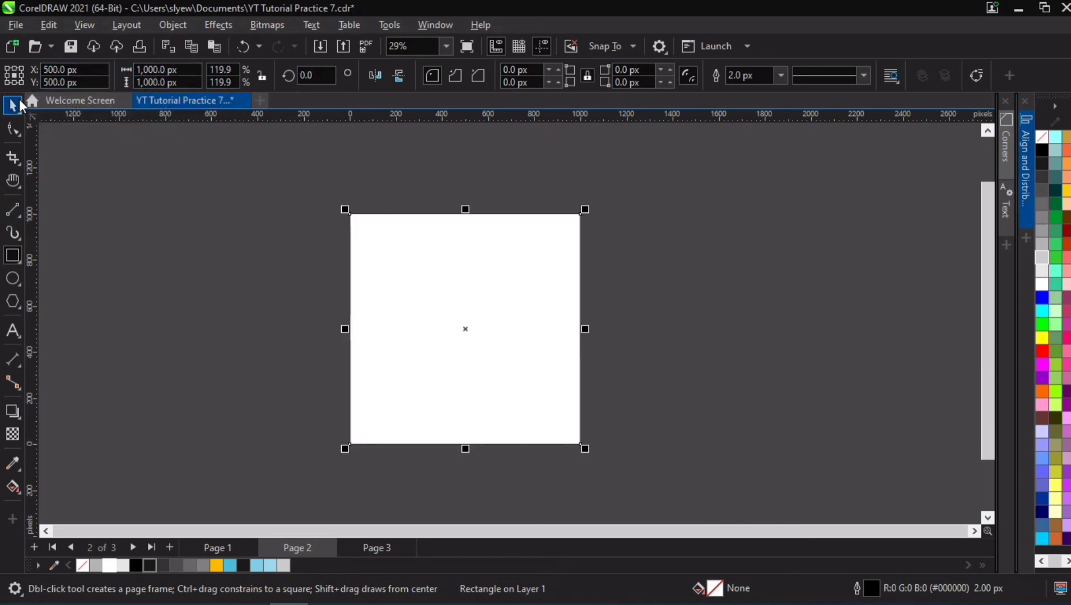
Step: Remove the outline from the page-sized square and deselect it
{"action": "right_click", "coordinate": [84, 569]}
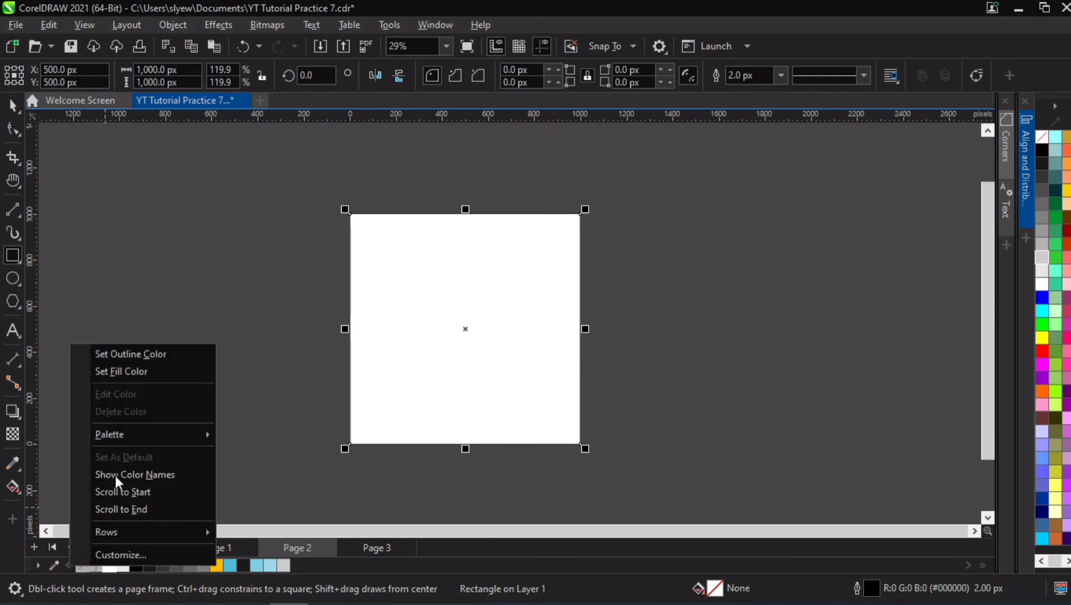
{"action": "left_click", "coordinate": [153, 354]}
{"action": "left_click", "coordinate": [200, 298]}
{"action": "left_click", "coordinate": [13, 106]}
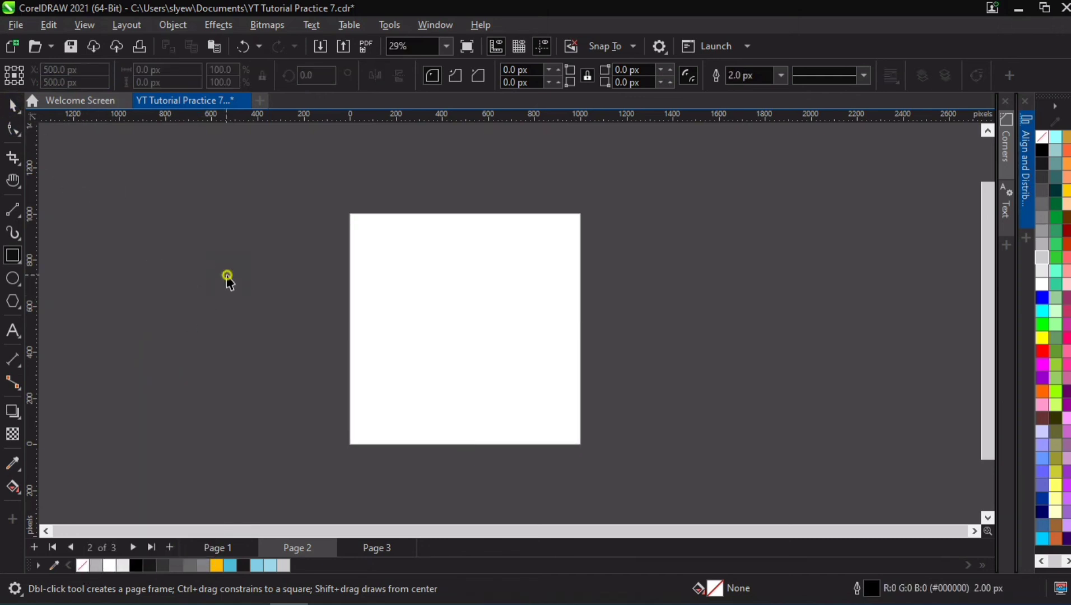
{"action": "left_click", "coordinate": [468, 281]}
{"action": "left_click", "coordinate": [273, 343]}
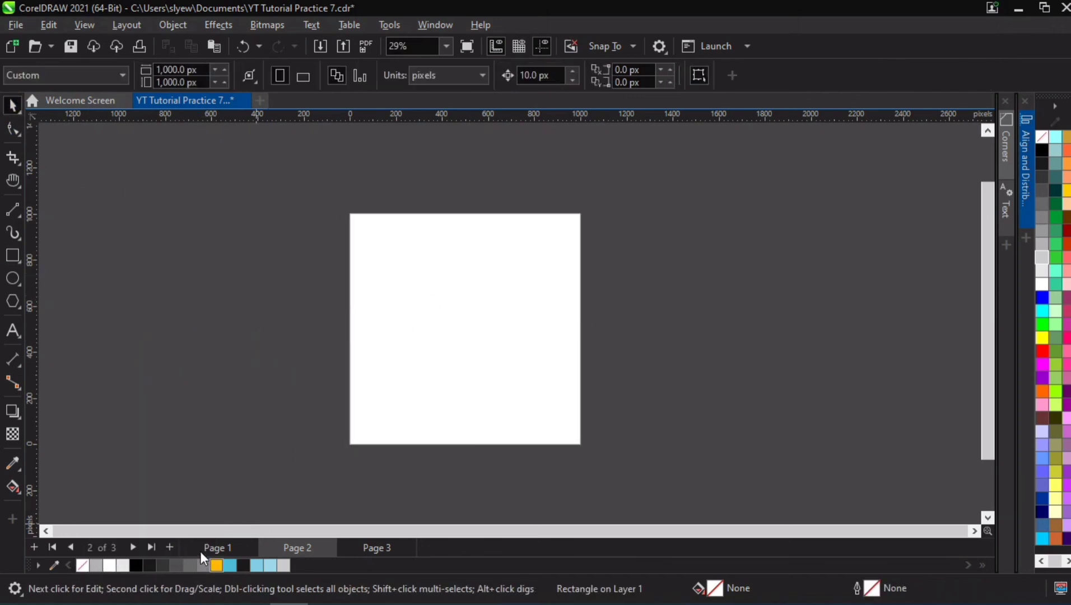
Step: Copy the two phone mockups from Page 1 to Page 2, move them off the page, and undo the paste
{"action": "left_click", "coordinate": [202, 553]}
{"action": "left_click", "coordinate": [353, 307]}
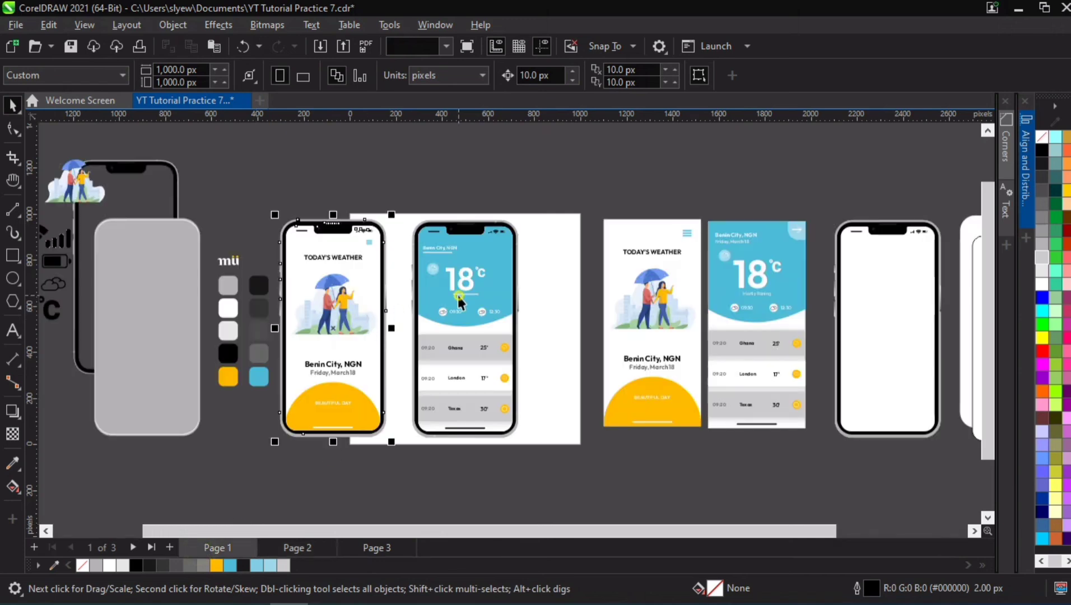
{"action": "left_click", "coordinate": [507, 332], "text": "shift"}
{"action": "left_click", "coordinate": [256, 191]}
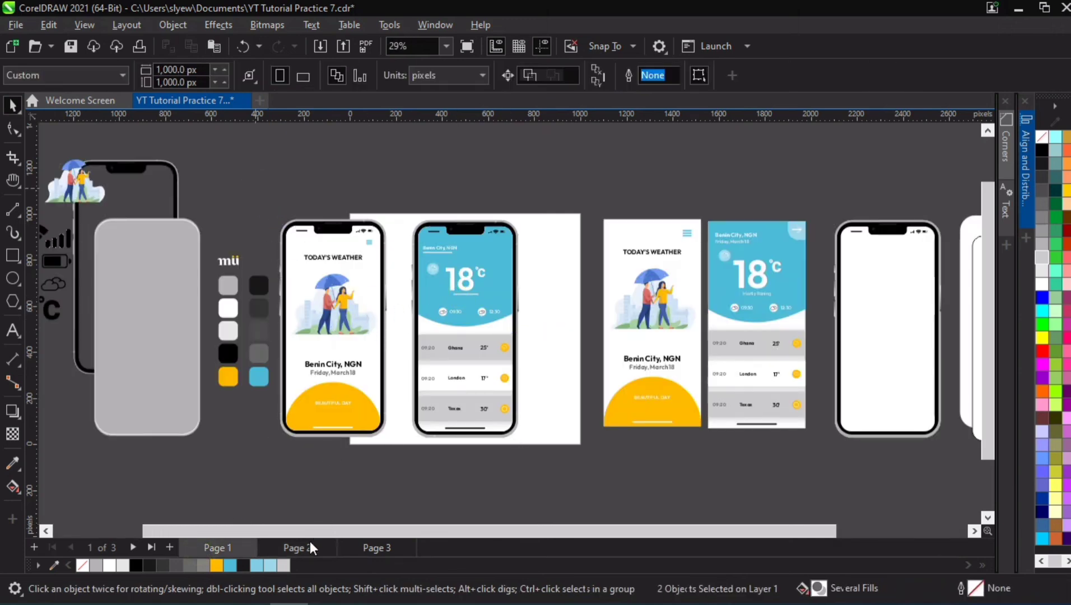
{"action": "left_click", "coordinate": [299, 546]}
{"action": "key", "text": "ctrl+v"}
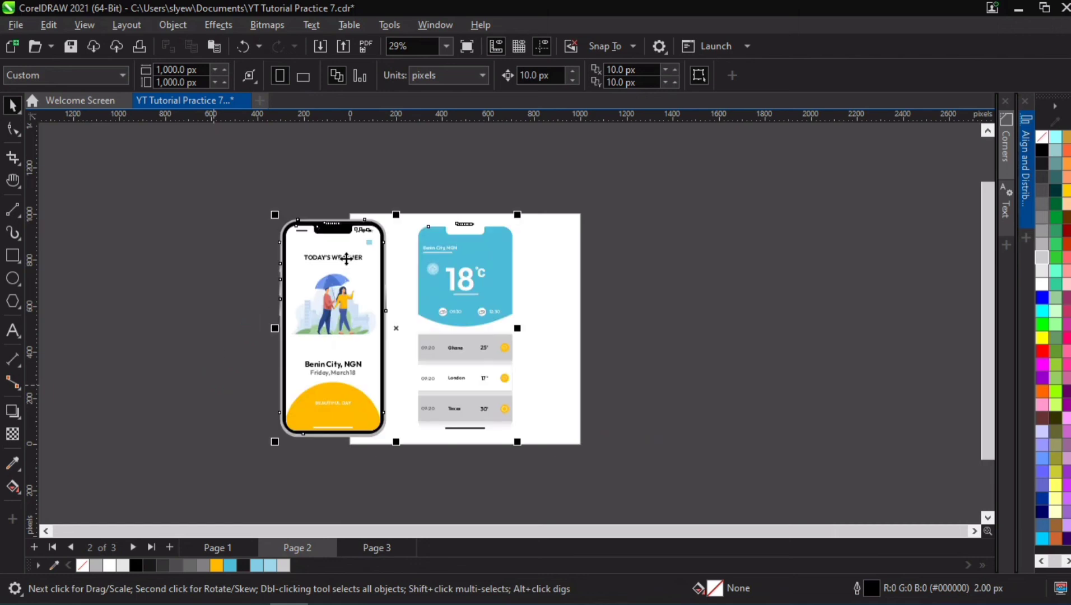
{"action": "left_click_drag", "start_coordinate": [356, 264], "coordinate": [178, 231]}
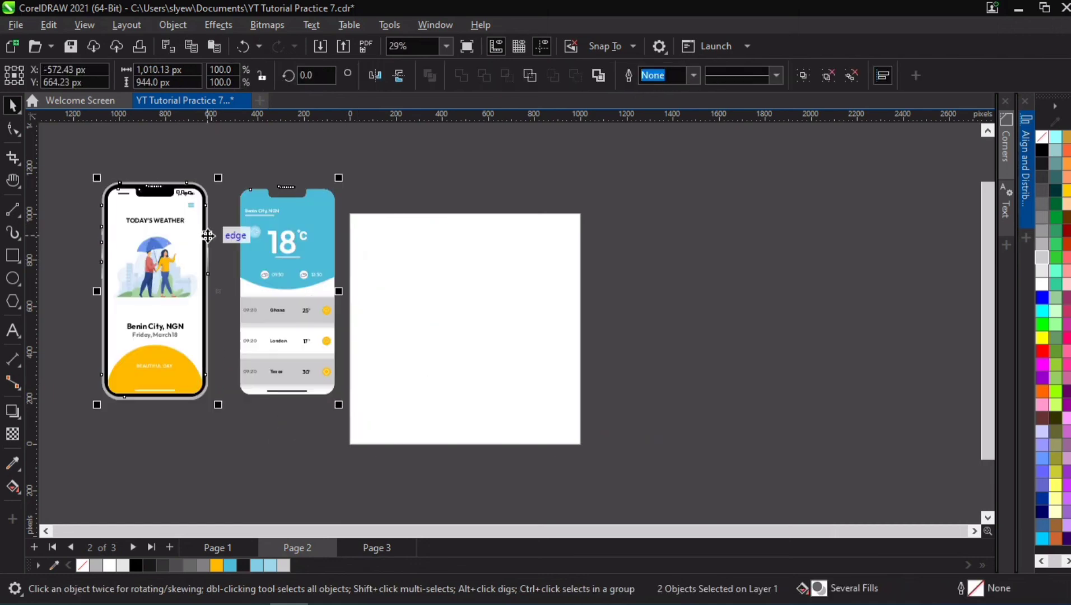
{"action": "key", "text": "ctrl+z"}
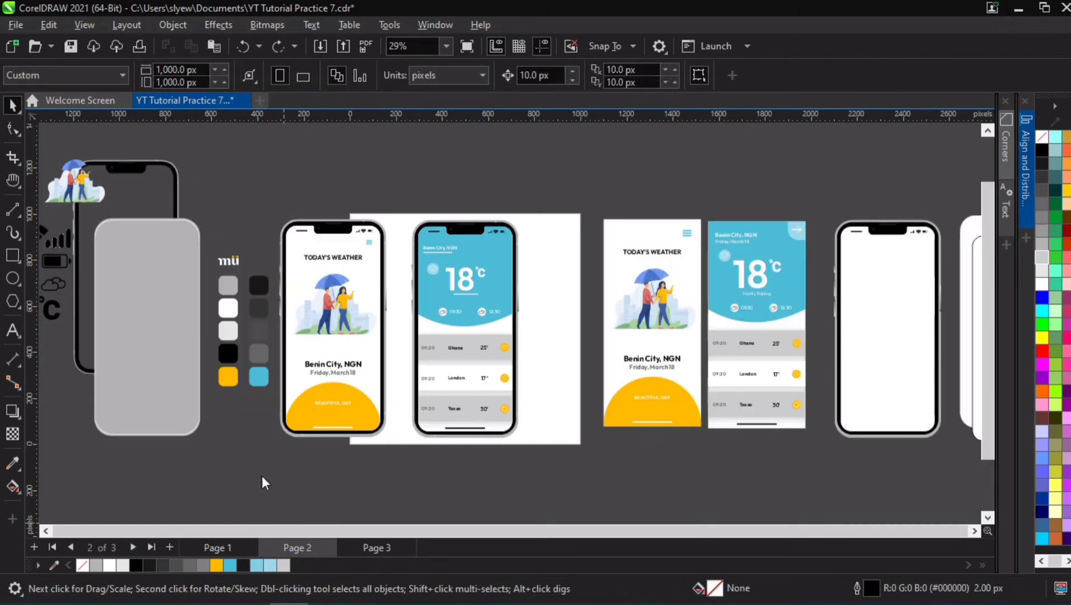
Step: Copy both phone mockups and the mü logo from Page 1 and paste them on Page 2
{"action": "left_click", "coordinate": [443, 288]}
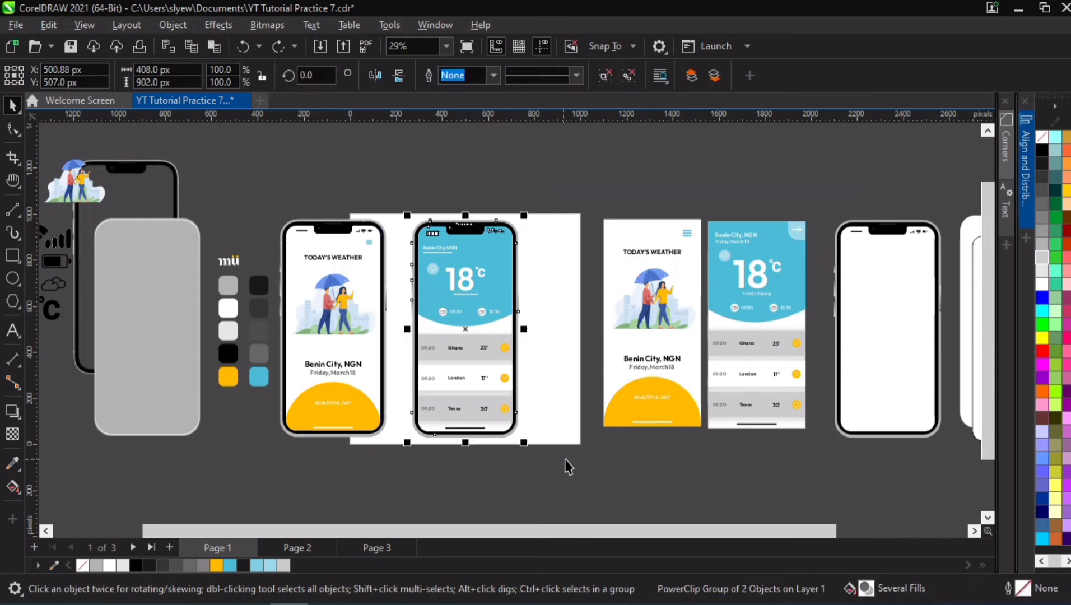
{"action": "left_click", "coordinate": [326, 298], "text": "shift"}
{"action": "left_click", "coordinate": [232, 264], "text": "shift"}
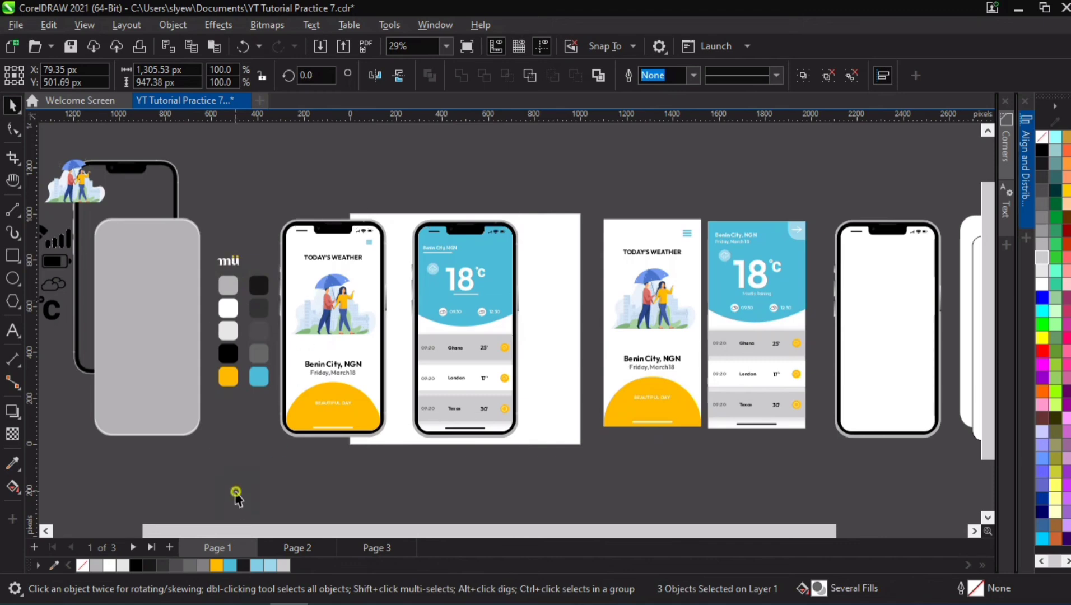
{"action": "left_click", "coordinate": [294, 548]}
{"action": "key", "text": "ctrl+v"}
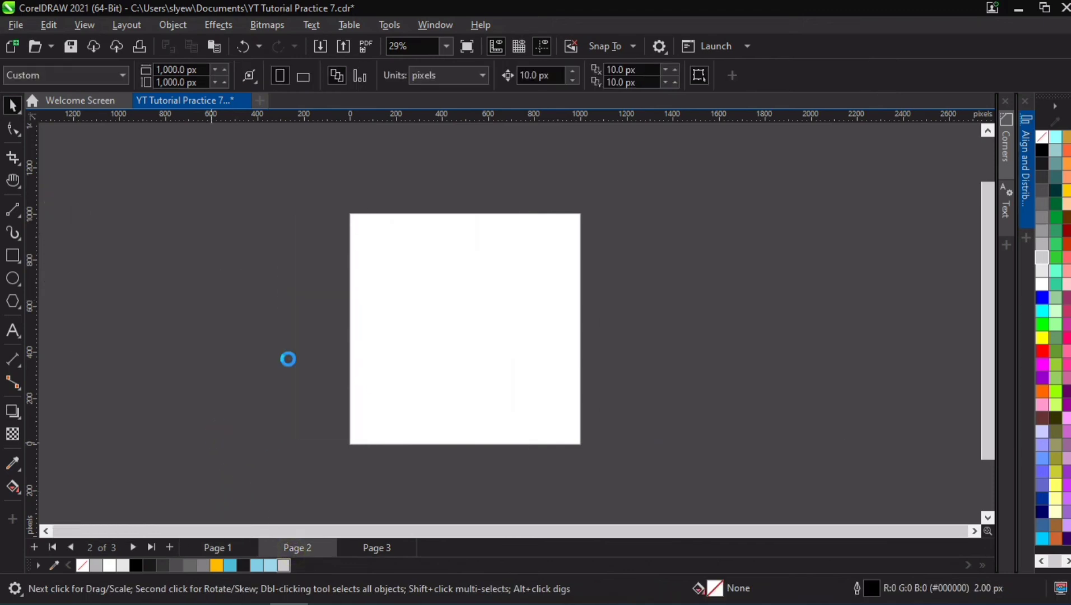
{"action": "right_click", "coordinate": [453, 347]}
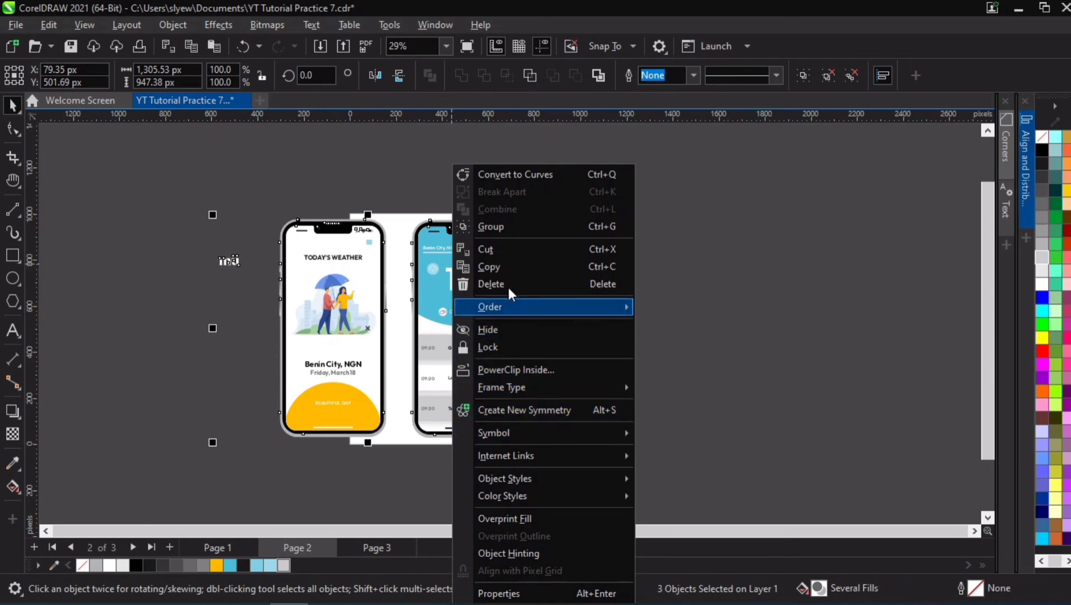
{"action": "left_click", "coordinate": [726, 296]}
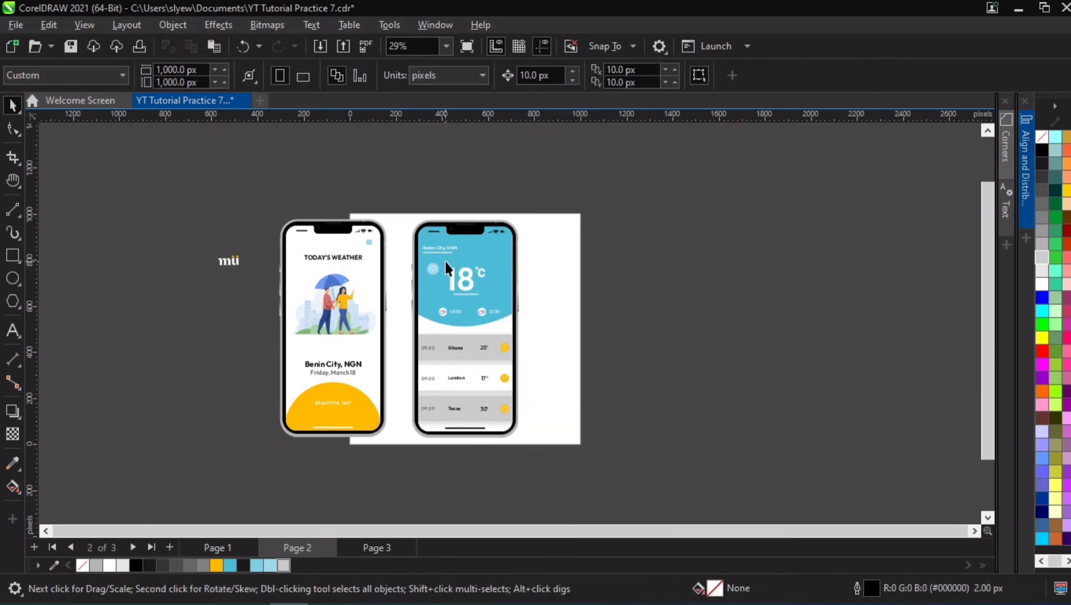
Step: Move both phone mockups off the page and PowerClip them inside the page-sized square
{"action": "left_click", "coordinate": [464, 262]}
{"action": "left_click", "coordinate": [334, 314], "text": "shift"}
{"action": "left_click_drag", "start_coordinate": [484, 274], "coordinate": [211, 191]}
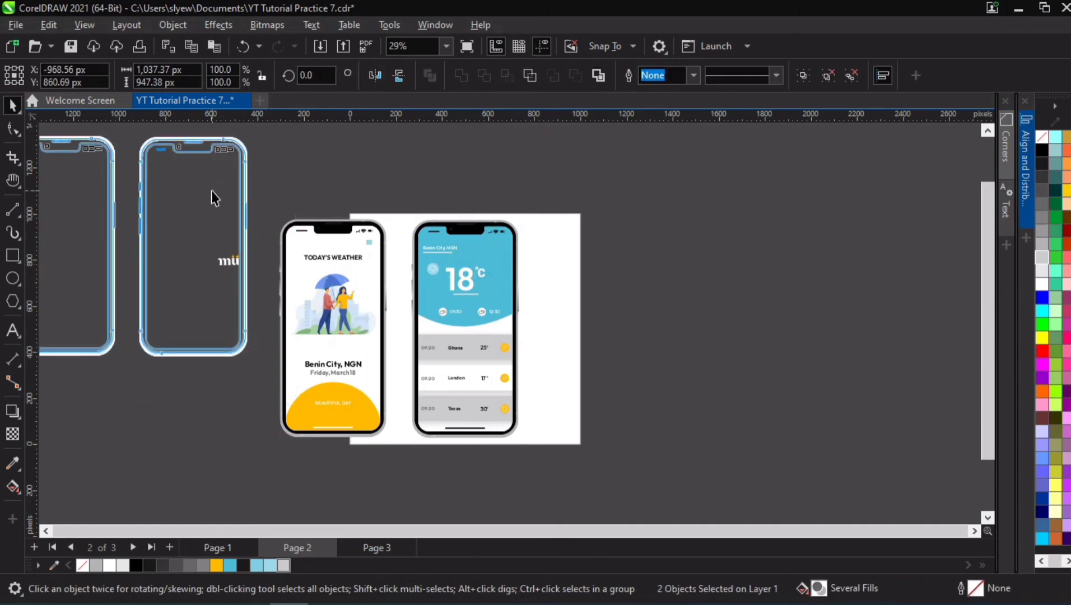
{"action": "left_click_drag", "start_coordinate": [276, 223], "coordinate": [500, 282]}
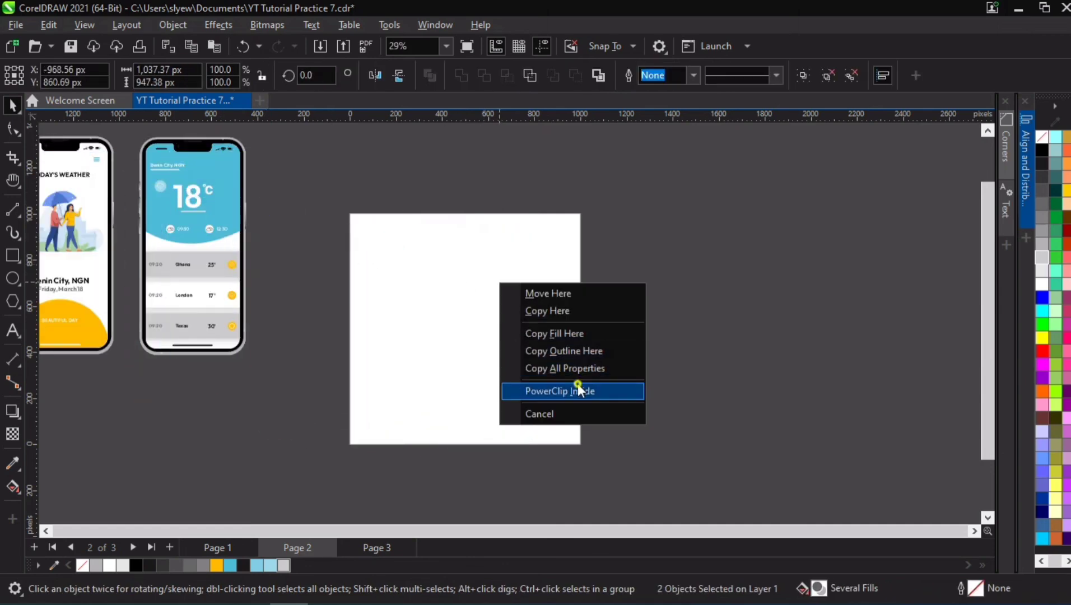
{"action": "left_click", "coordinate": [577, 389]}
Step: Transfer the mü logo into the square's PowerClip contents and move the logo and both phones clear of the page
{"action": "left_click", "coordinate": [230, 262]}
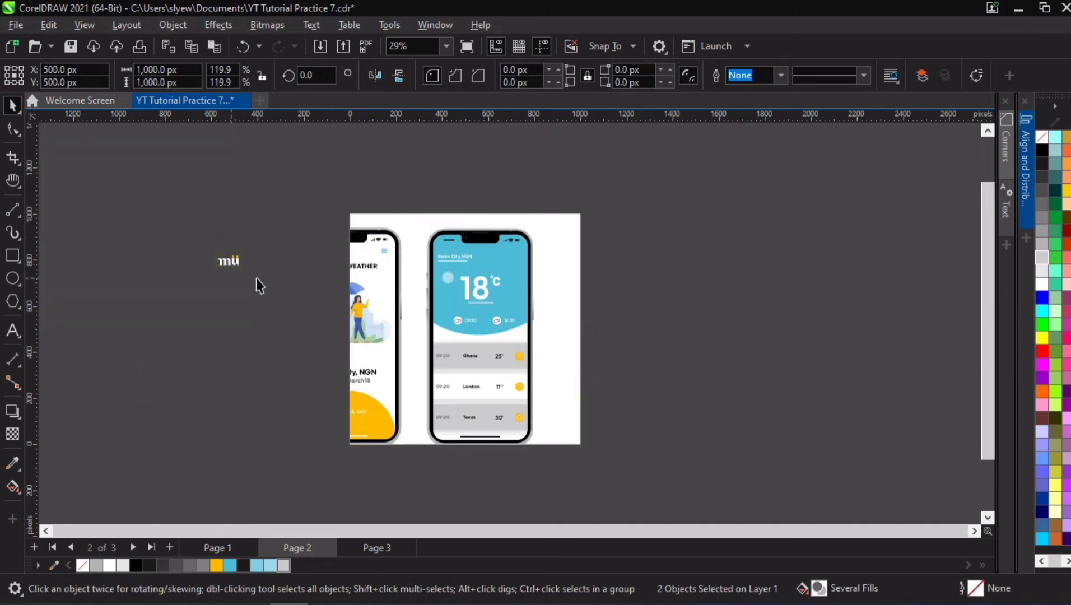
{"action": "left_click", "coordinate": [232, 262]}
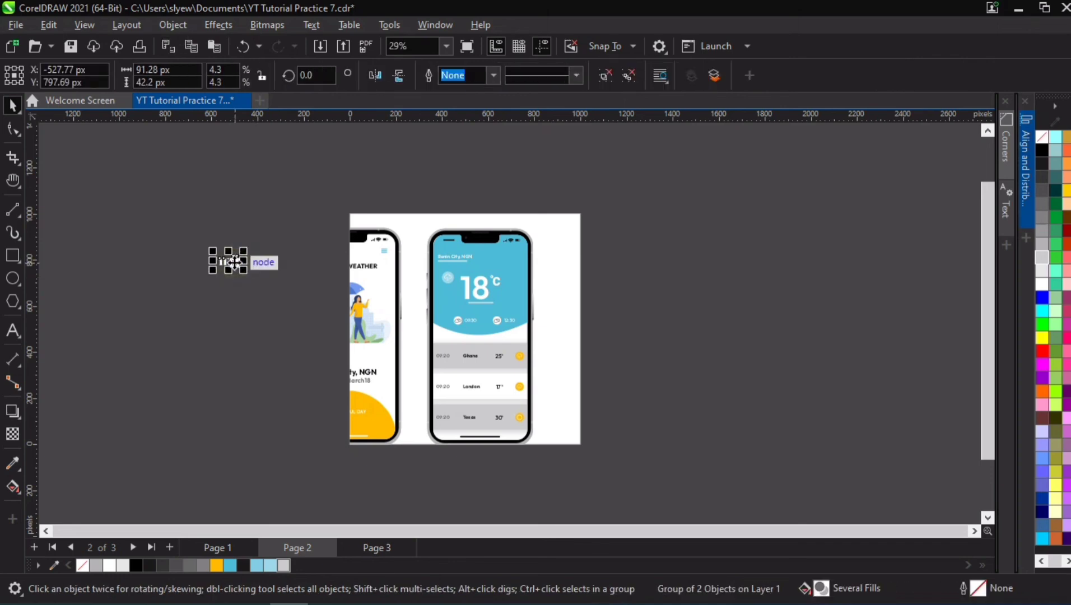
{"action": "left_click", "coordinate": [380, 258]}
{"action": "left_click", "coordinate": [230, 264]}
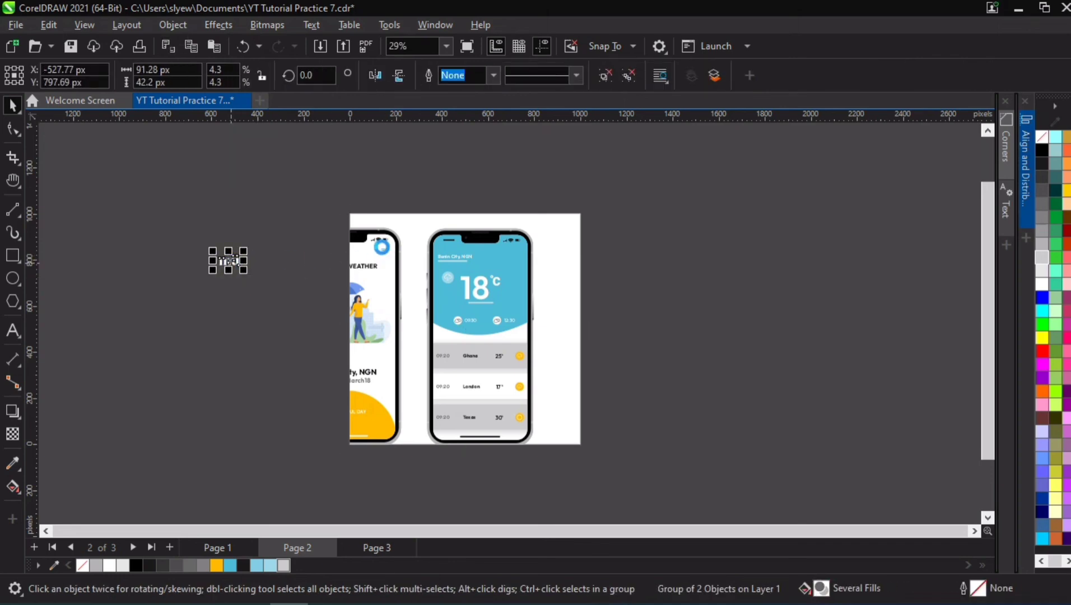
{"action": "double_click", "coordinate": [395, 246]}
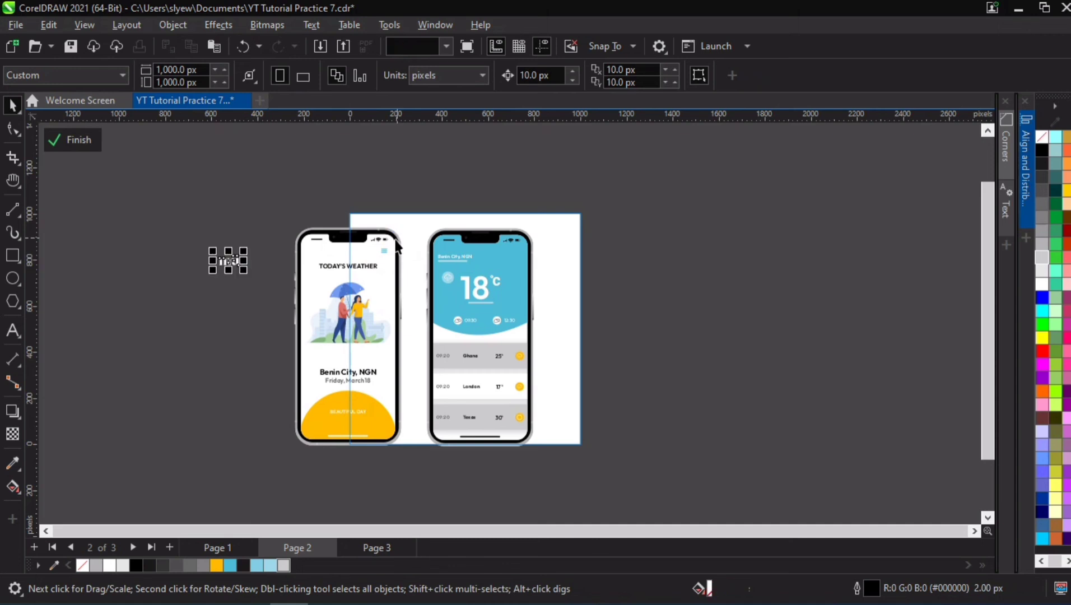
{"action": "left_click", "coordinate": [244, 259]}
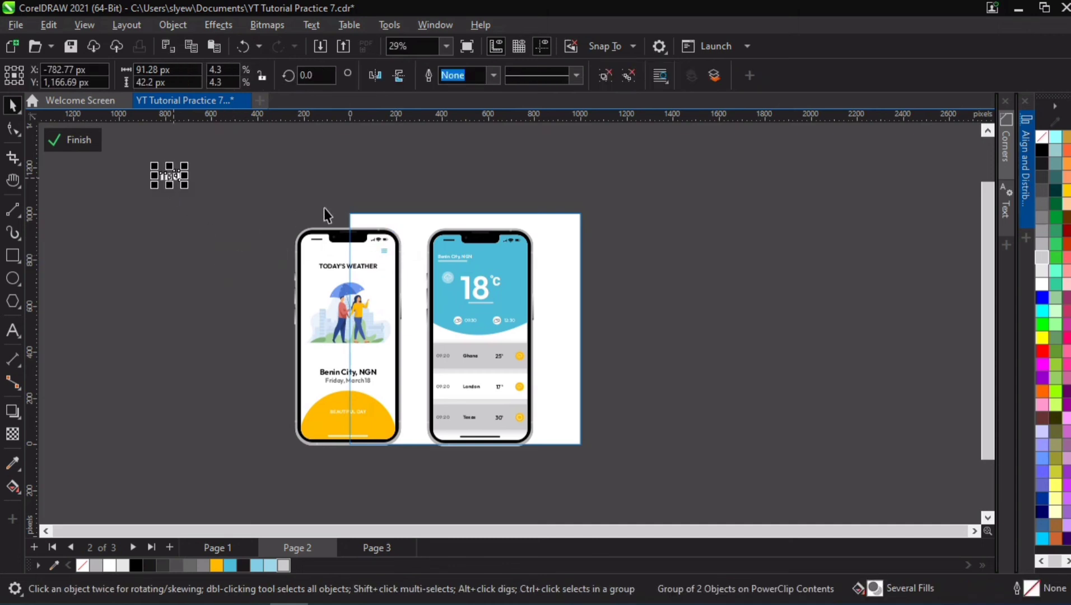
{"action": "left_click_drag", "start_coordinate": [325, 245], "coordinate": [675, 231]}
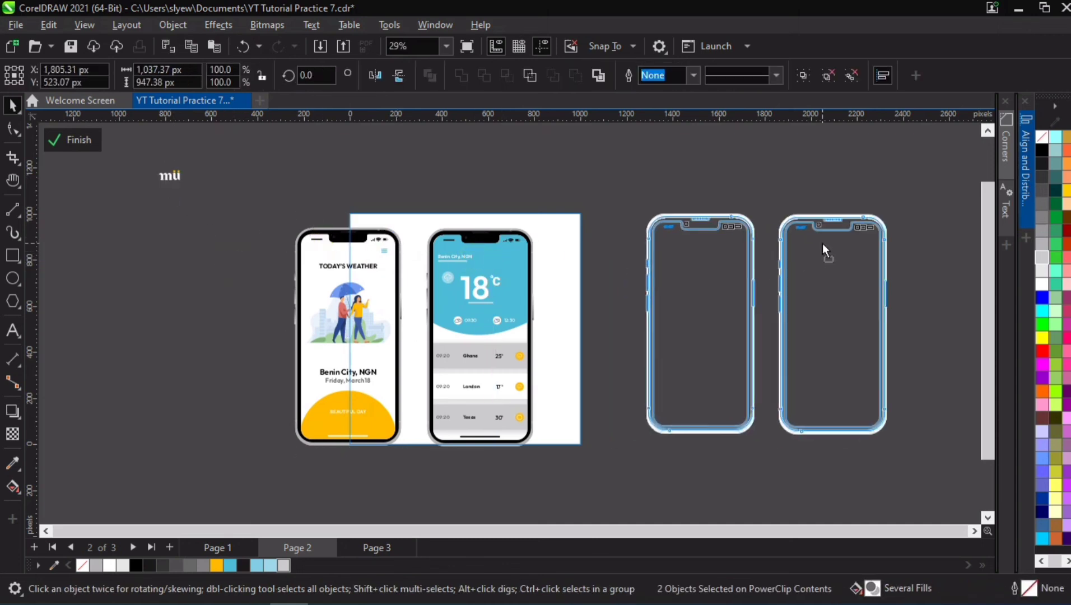
{"action": "left_click", "coordinate": [732, 169]}
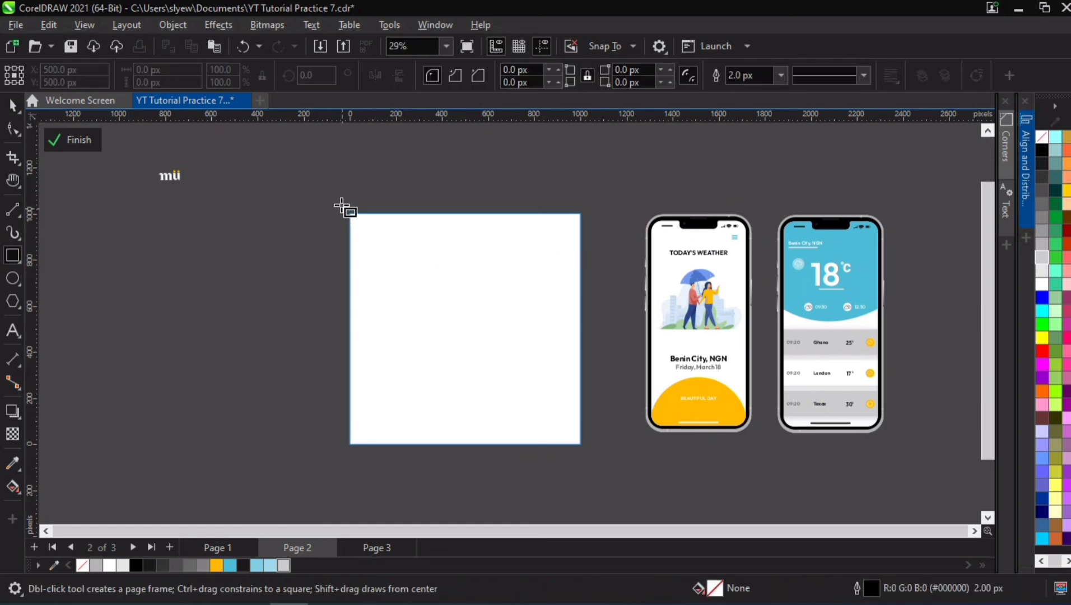
Step: Draw a square about 1069 px wide around the page within the PowerClip contents and remove its outline
{"action": "left_click_drag", "start_coordinate": [343, 209], "coordinate": [587, 447]}
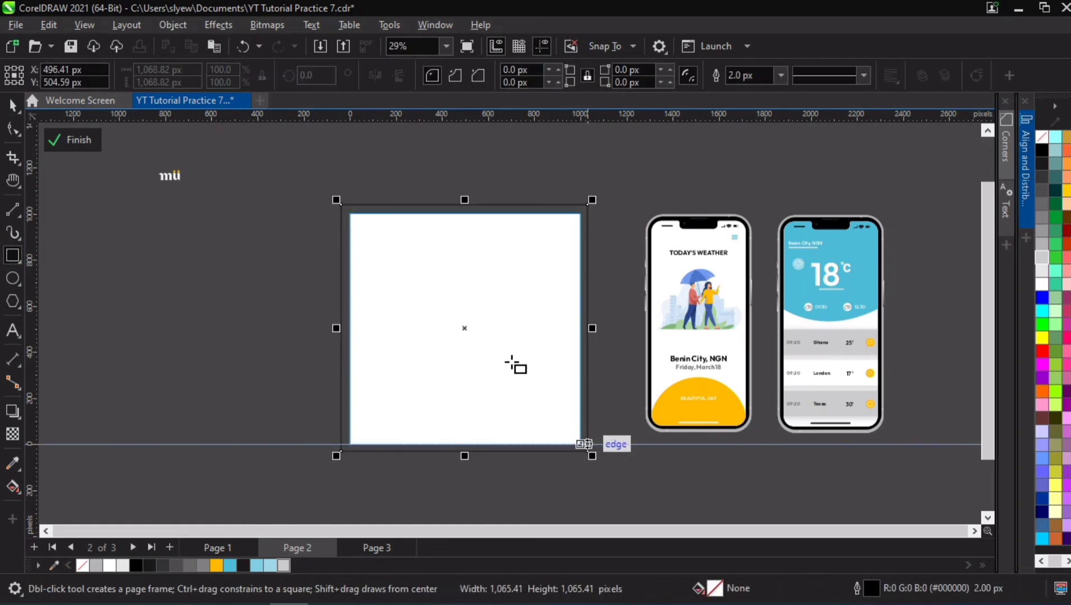
{"action": "right_click", "coordinate": [80, 565]}
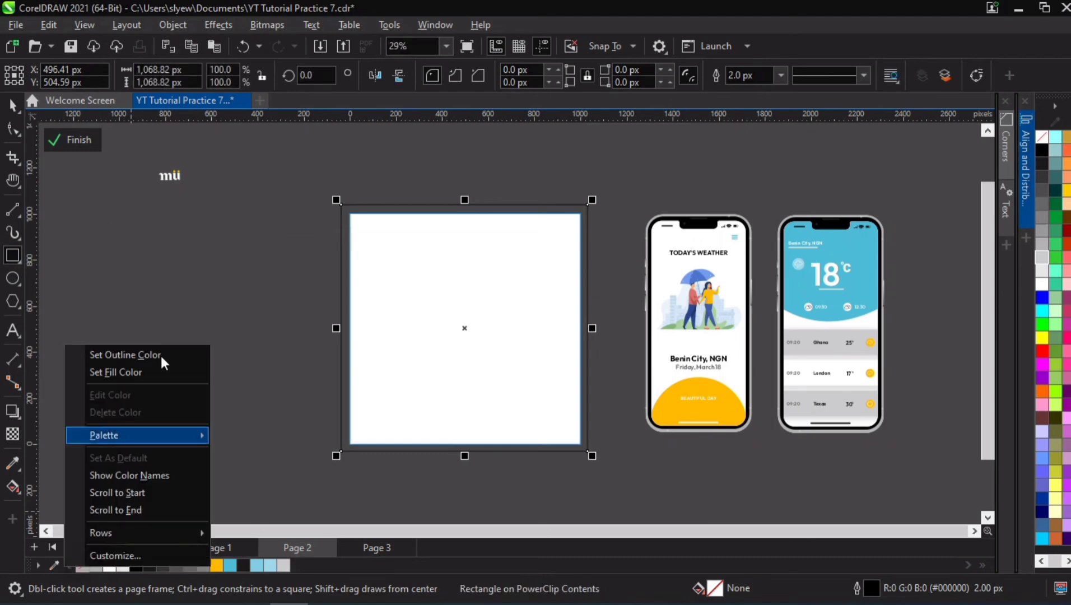
{"action": "left_click", "coordinate": [160, 353]}
{"action": "key", "text": "space"}
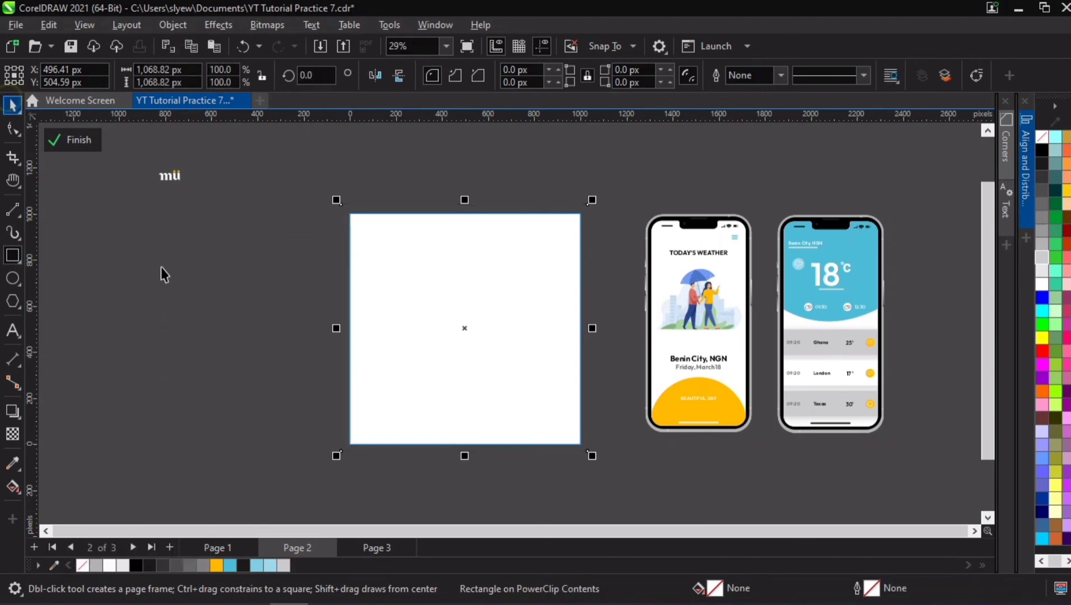
Step: Center the square around the page within the PowerClip contents and fill it white
{"action": "left_click", "coordinate": [409, 287]}
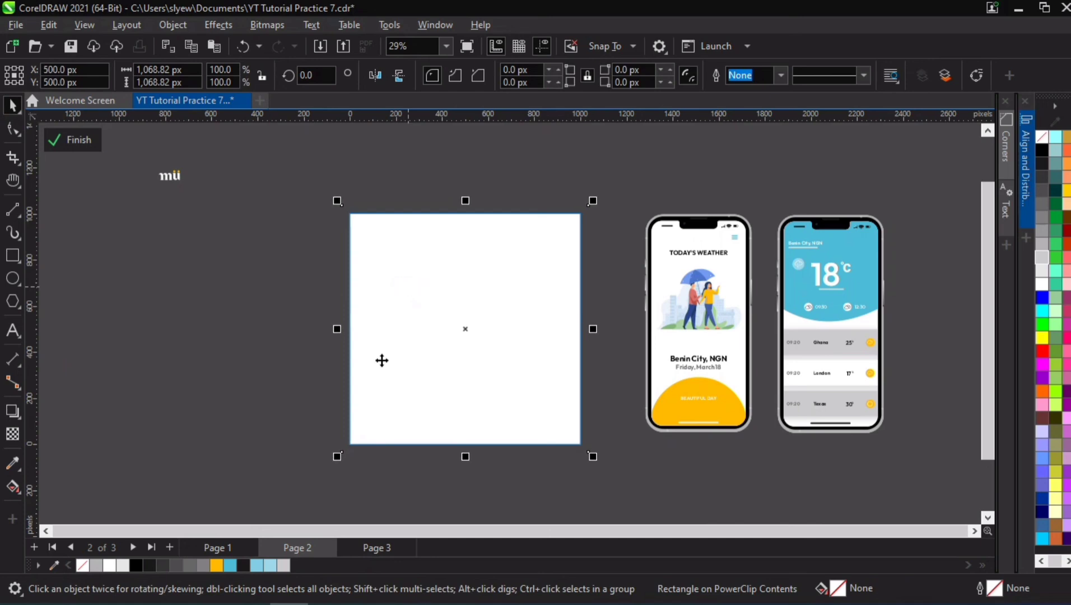
{"action": "left_click", "coordinate": [117, 566]}
{"action": "left_click", "coordinate": [163, 372]}
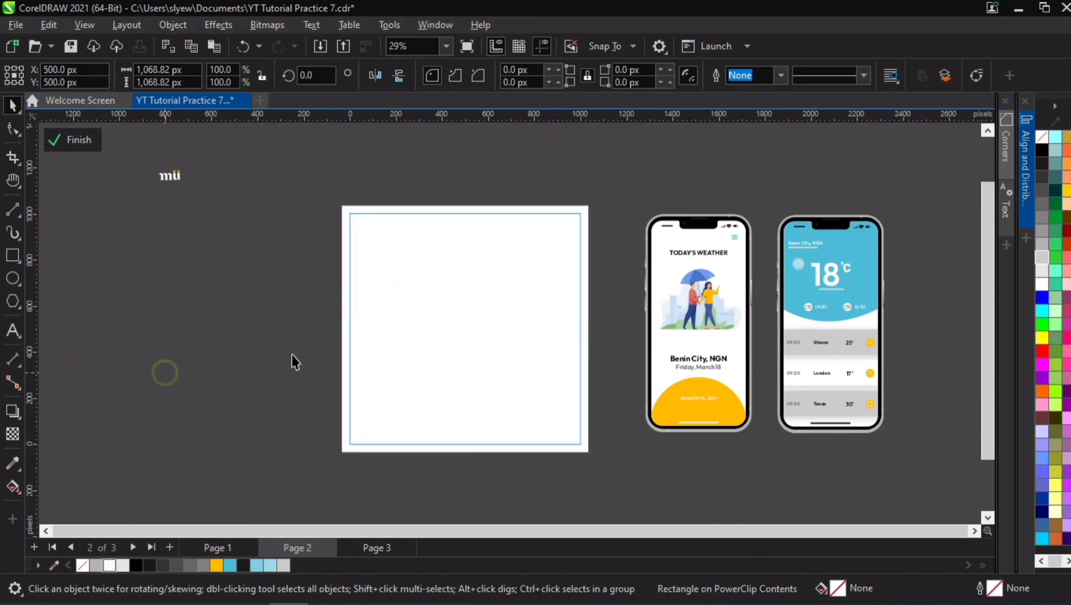
Step: Move the mü logo close to the page's upper-left corner, just outside the page
{"action": "left_click", "coordinate": [716, 251]}
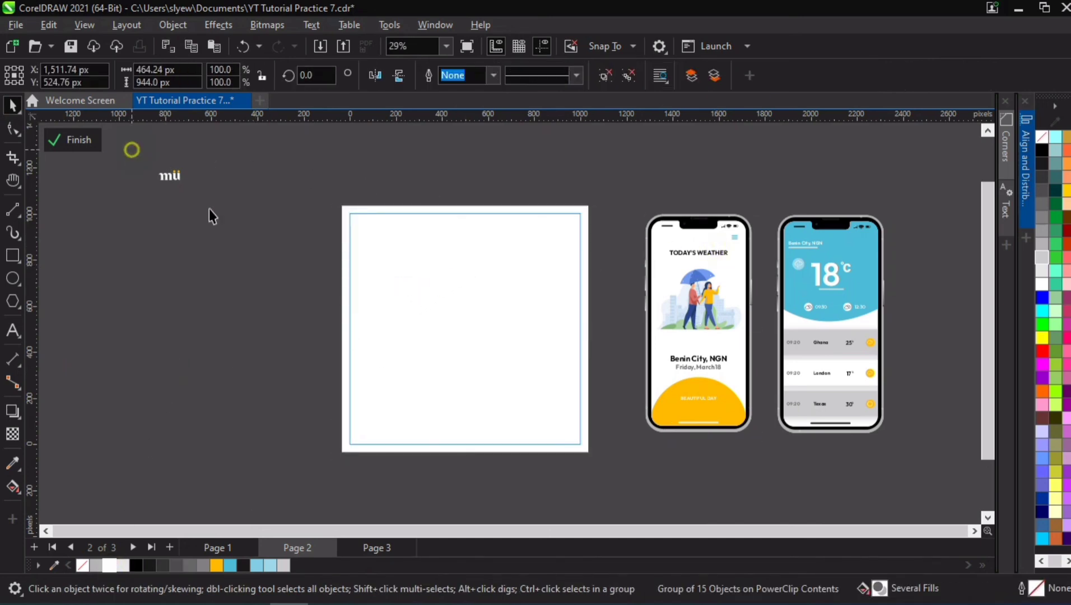
{"action": "left_click", "coordinate": [171, 176]}
{"action": "left_click_drag", "start_coordinate": [300, 227], "coordinate": [299, 226]}
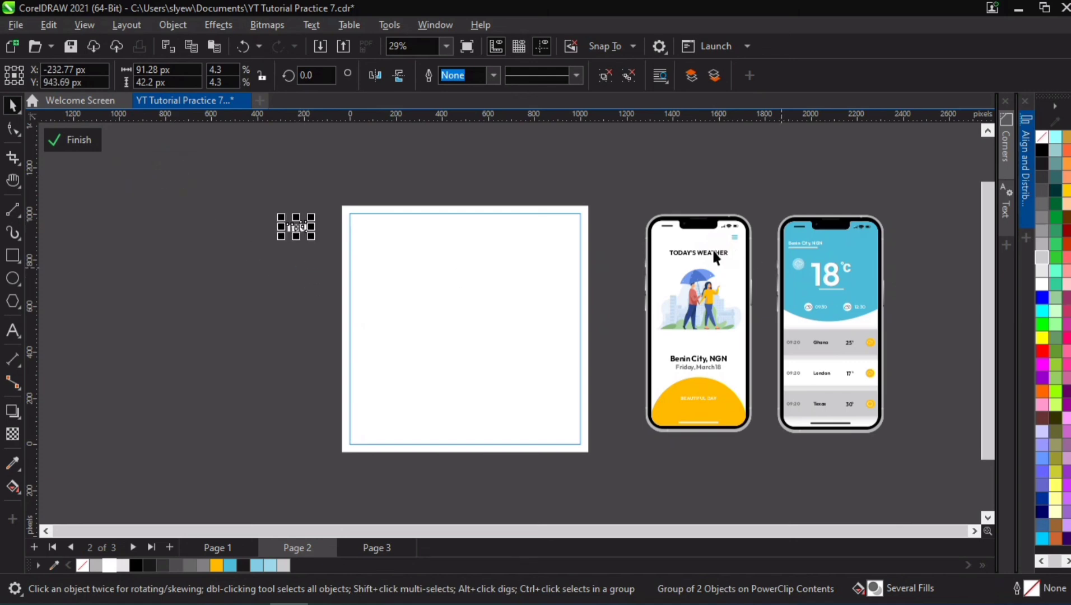
Step: Place two scaled-down copies of the phone pair, about 331 px wide, one above the other on the side of the page opposite the originals
{"action": "left_click", "coordinate": [712, 248]}
{"action": "left_click", "coordinate": [816, 278]}
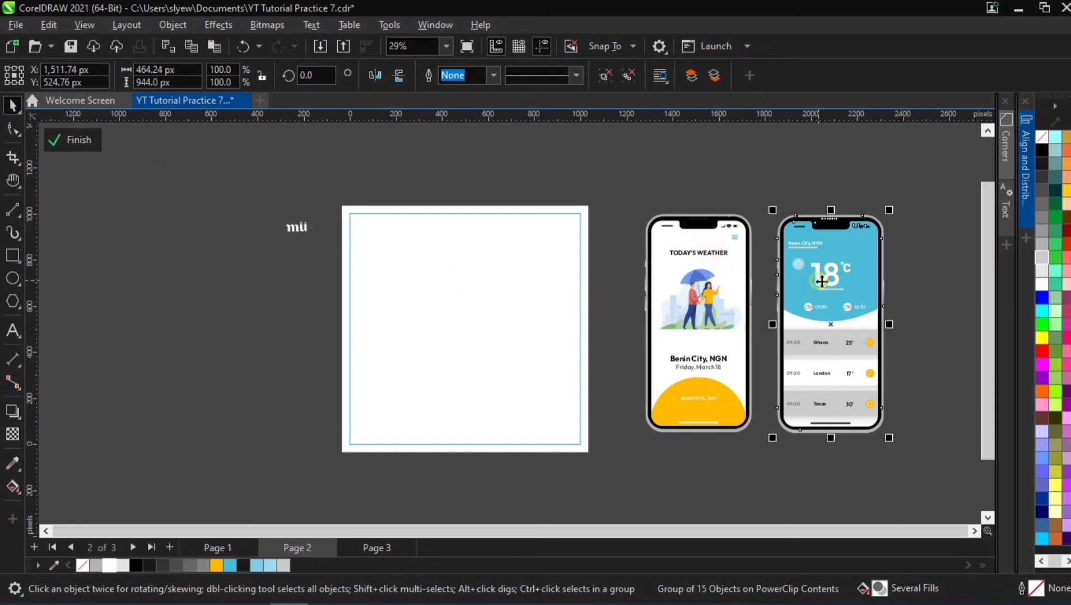
{"action": "left_click", "coordinate": [720, 290], "text": "shift"}
{"action": "left_click_drag", "start_coordinate": [718, 311], "coordinate": [241, 333]}
{"action": "left_click_drag", "start_coordinate": [305, 256], "coordinate": [191, 282]}
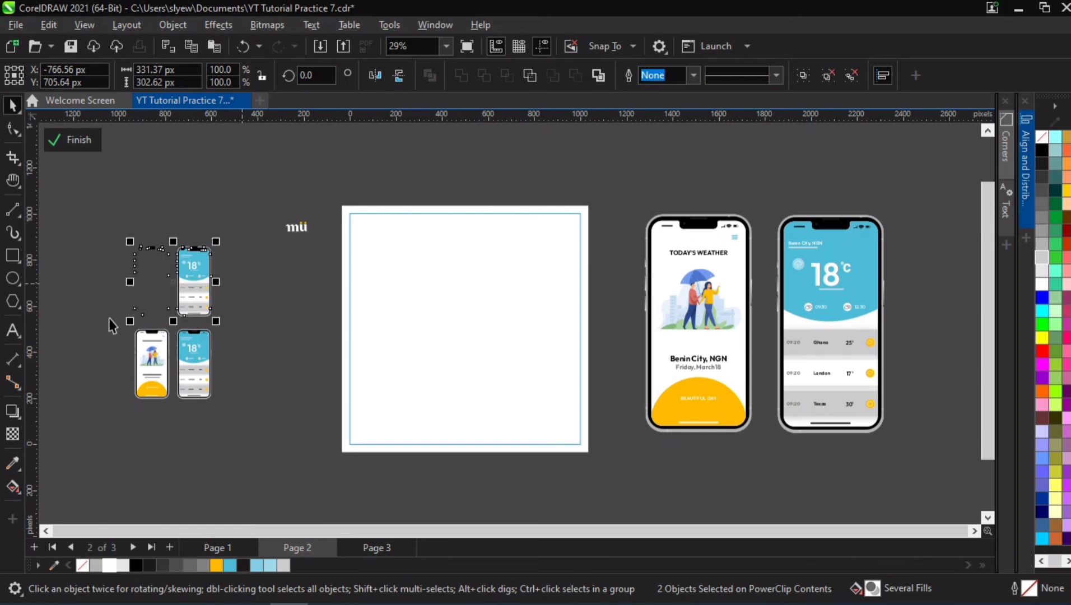
Step: Swap the two phones in the upper small pair so the blue screen comes first
{"action": "scroll", "coordinate": [106, 297], "scroll_direction": "up", "scroll_amount": 4}
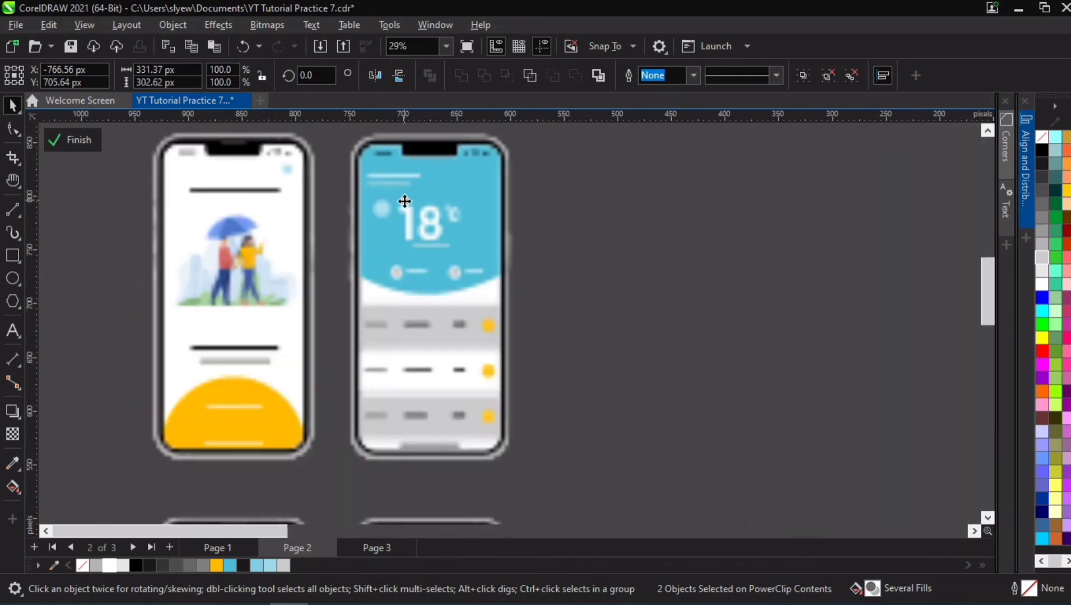
{"action": "left_click", "coordinate": [503, 221]}
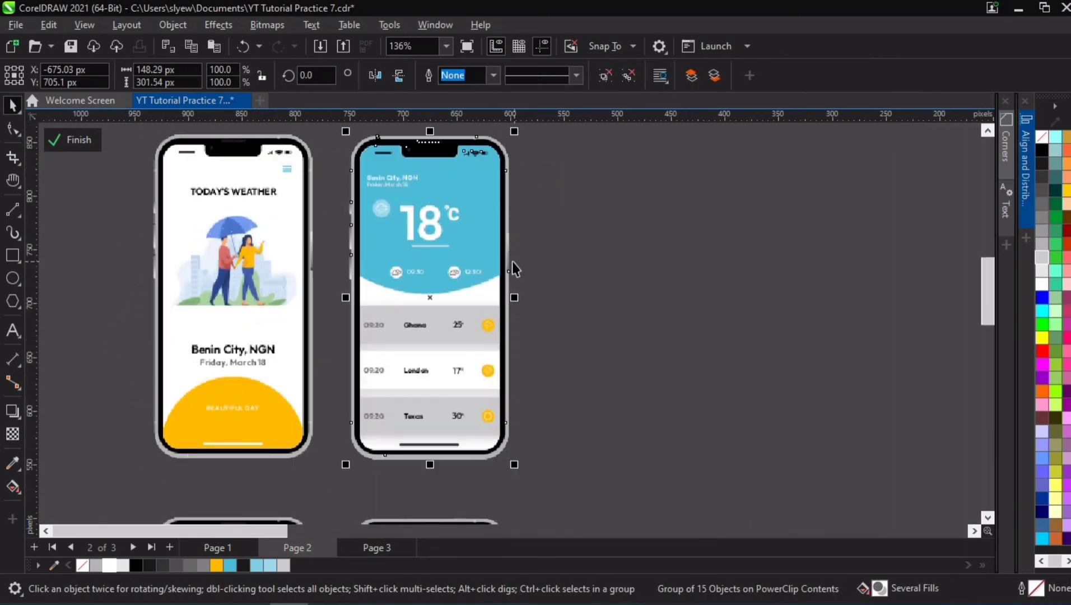
{"action": "left_click_drag", "start_coordinate": [508, 260], "coordinate": [309, 271]}
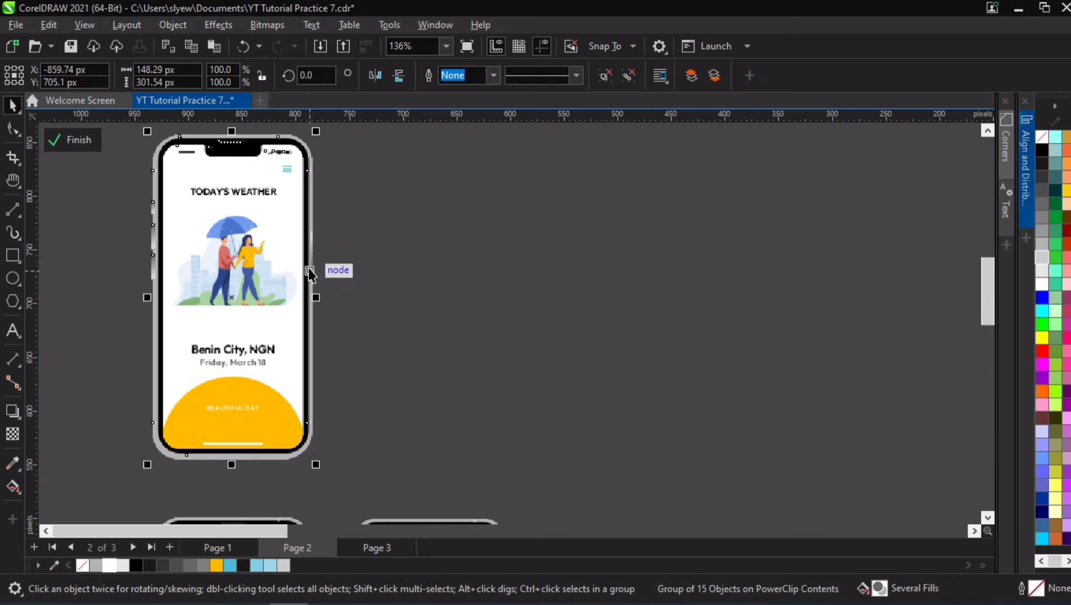
{"action": "left_click", "coordinate": [423, 226]}
{"action": "left_click_drag", "start_coordinate": [159, 296], "coordinate": [354, 288]}
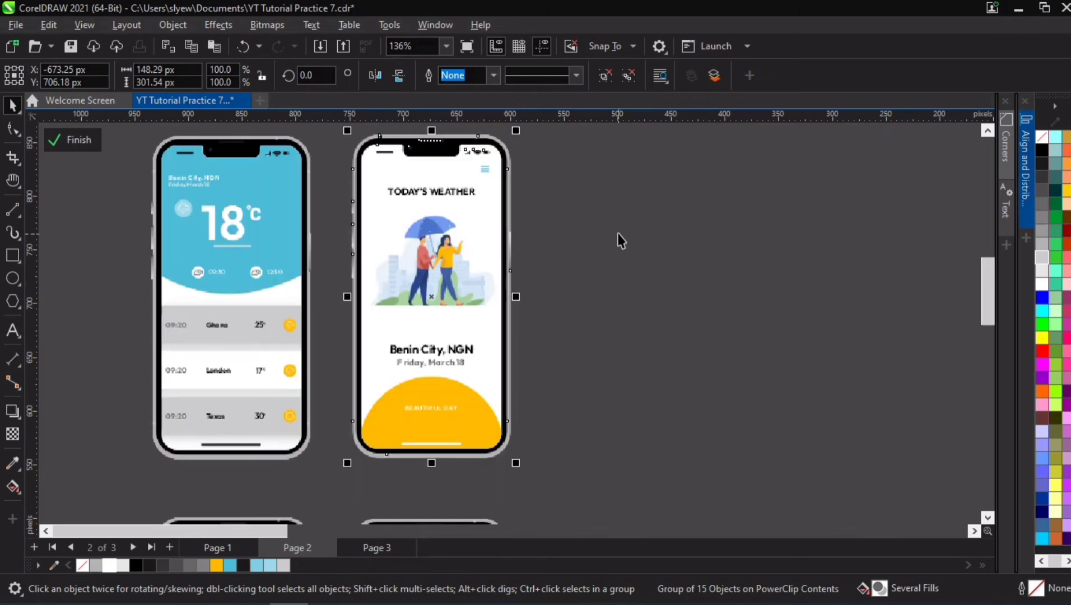
Step: Nudge the lower pair of small phones up 30 px toward the upper pair
{"action": "scroll", "coordinate": [596, 324], "scroll_direction": "down", "scroll_amount": 5}
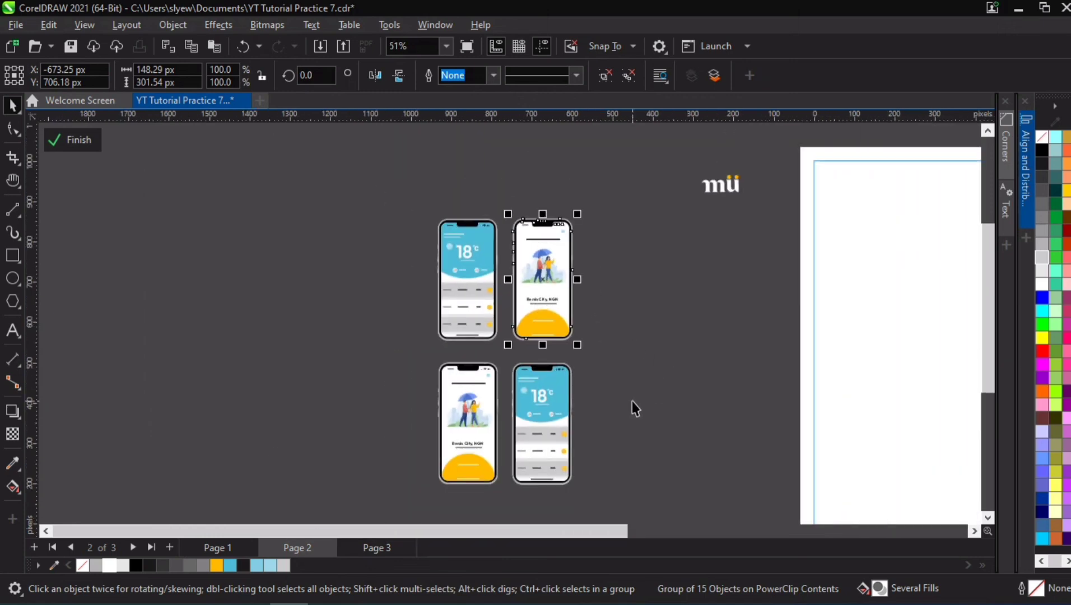
{"action": "key", "text": "h"}
{"action": "left_click_drag", "start_coordinate": [631, 364], "coordinate": [497, 304]}
{"action": "scroll", "coordinate": [486, 257], "scroll_direction": "down", "scroll_amount": 1}
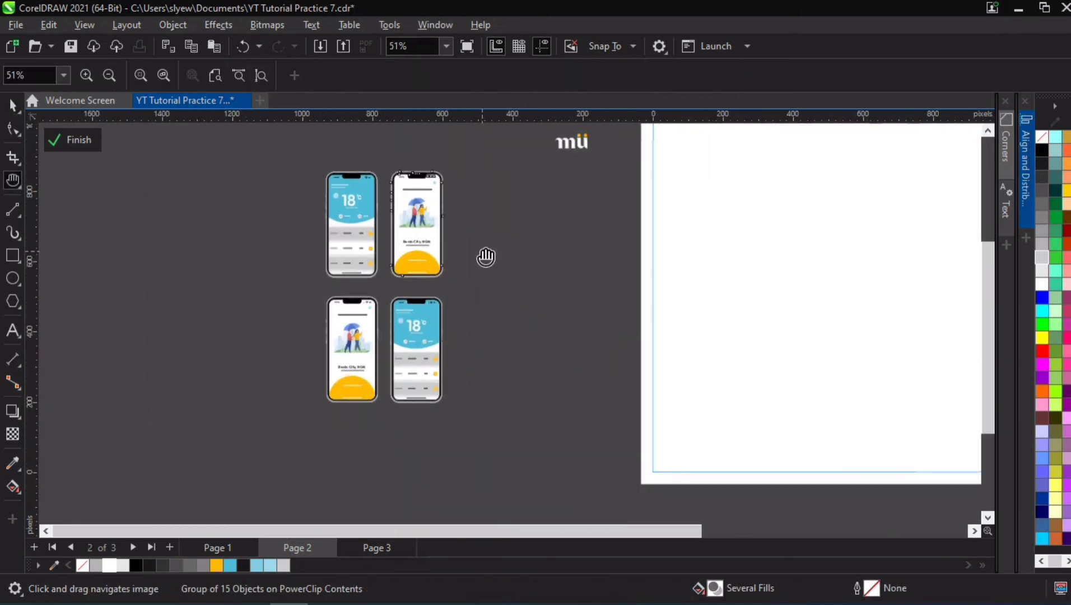
{"action": "key", "text": "space"}
{"action": "left_click_drag", "start_coordinate": [283, 291], "coordinate": [447, 447]}
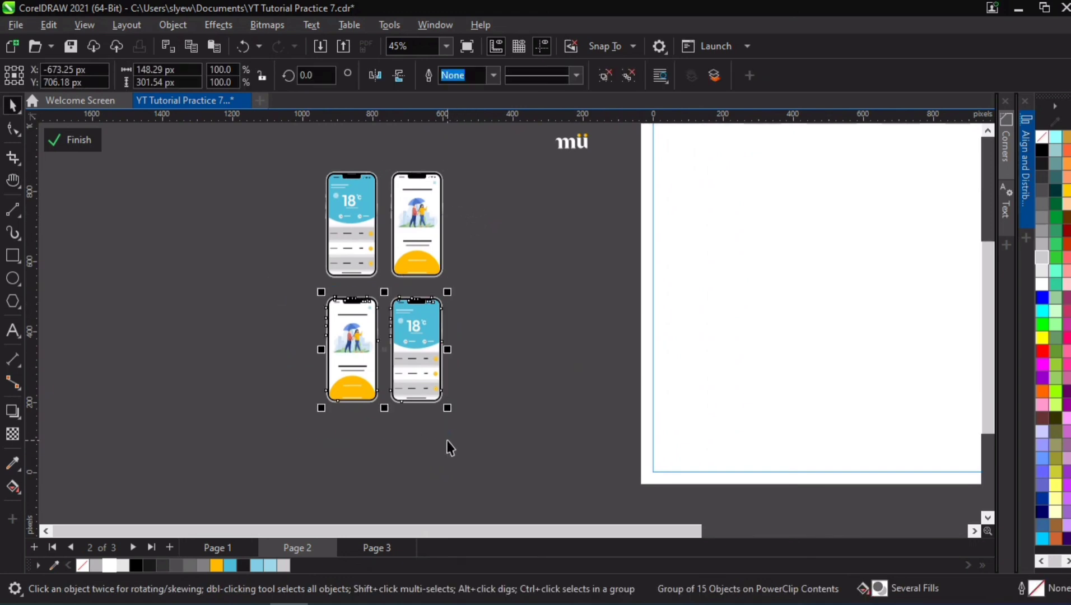
{"action": "key", "text": "Up"}
{"action": "key", "text": "Up"}
{"action": "key", "text": "Up"}
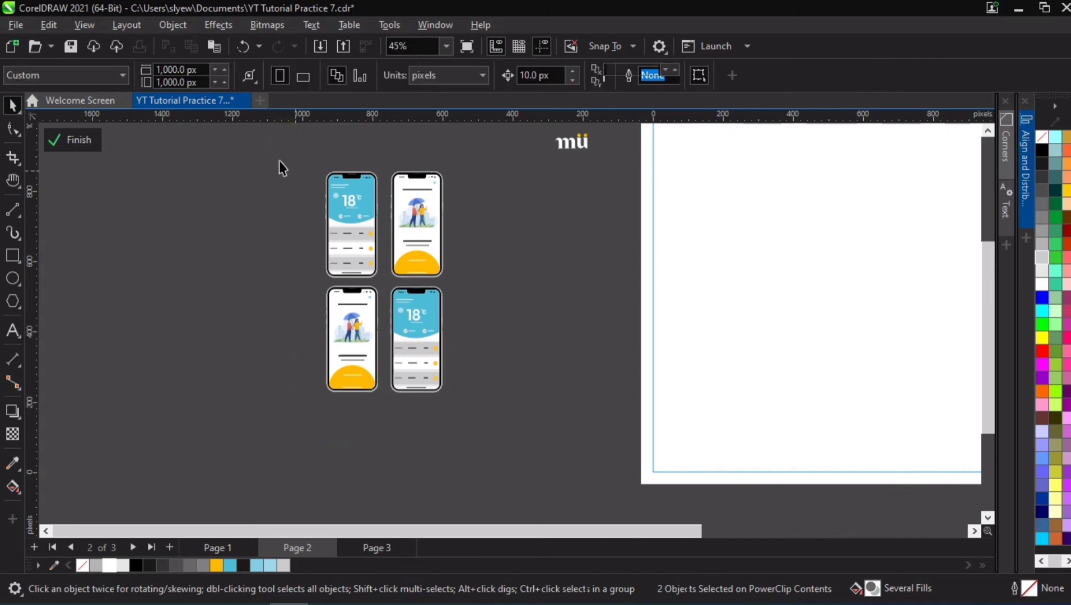
Step: Duplicate the four small phones alongside, then duplicate the resulting eight below to form a 4 by 4 grid
{"action": "left_click_drag", "start_coordinate": [280, 164], "coordinate": [523, 431]}
{"action": "left_click_drag", "start_coordinate": [330, 241], "coordinate": [459, 242]}
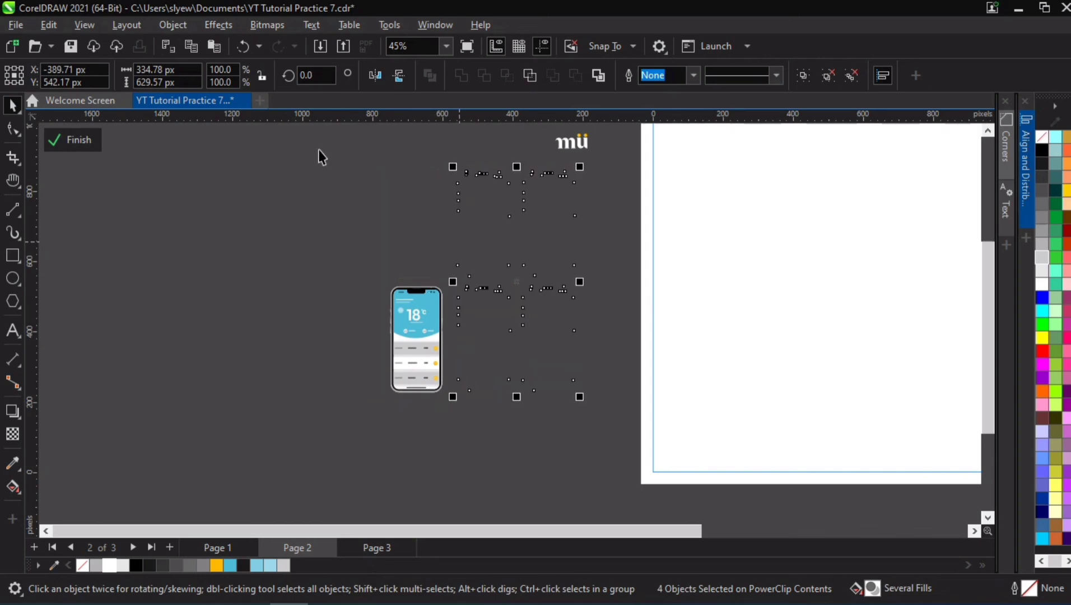
{"action": "left_click_drag", "start_coordinate": [291, 140], "coordinate": [605, 456]}
{"action": "left_click_drag", "start_coordinate": [465, 171], "coordinate": [467, 381]}
{"action": "scroll", "coordinate": [467, 381], "scroll_direction": "down", "scroll_amount": 2}
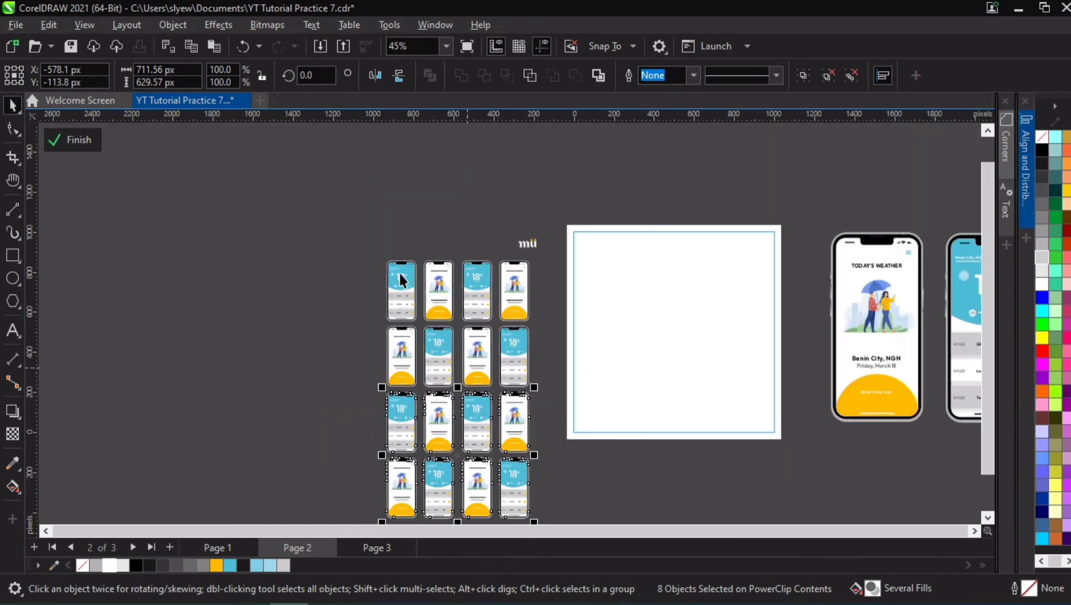
Step: Group all 16 small phones and move the group onto the page
{"action": "scroll", "coordinate": [399, 273], "scroll_direction": "down", "scroll_amount": 1}
{"action": "left_click_drag", "start_coordinate": [379, 262], "coordinate": [561, 508]}
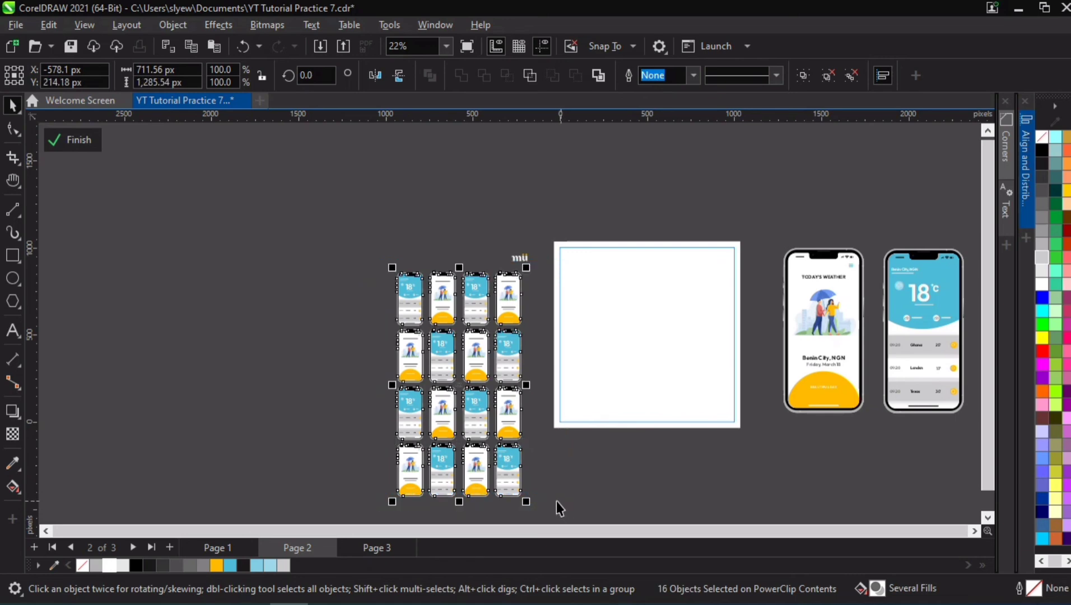
{"action": "key", "text": "ctrl+g"}
{"action": "left_click_drag", "start_coordinate": [503, 337], "coordinate": [703, 313]}
{"action": "scroll", "coordinate": [704, 313], "scroll_direction": "up", "scroll_amount": 1}
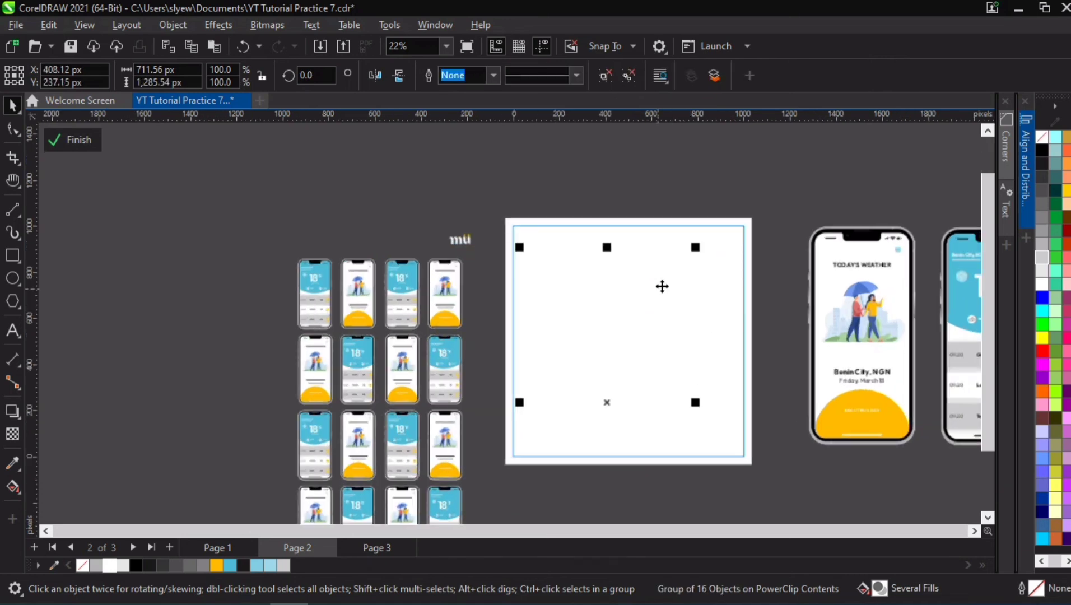
Step: Rotate the phone grid clockwise to an angle of about 327°
{"action": "left_click", "coordinate": [667, 280]}
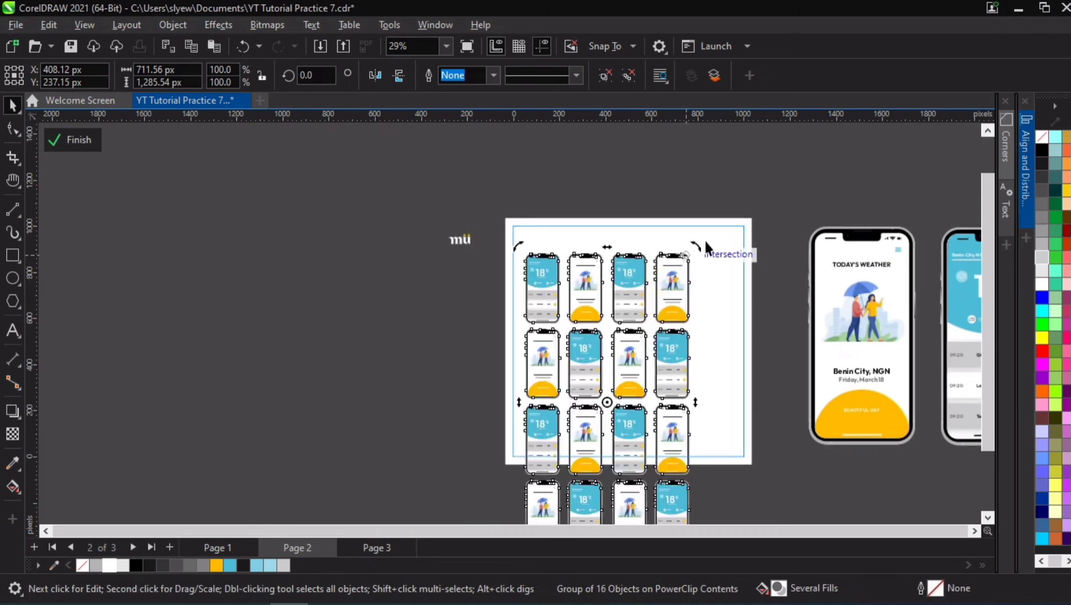
{"action": "left_click_drag", "start_coordinate": [698, 247], "coordinate": [768, 335]}
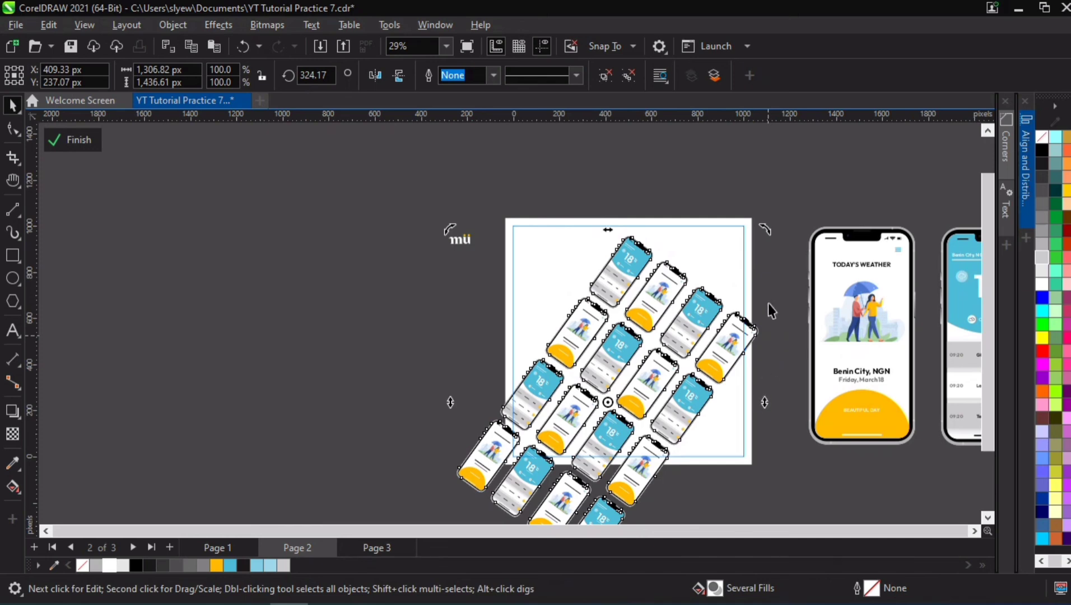
{"action": "left_click_drag", "start_coordinate": [768, 229], "coordinate": [763, 212]}
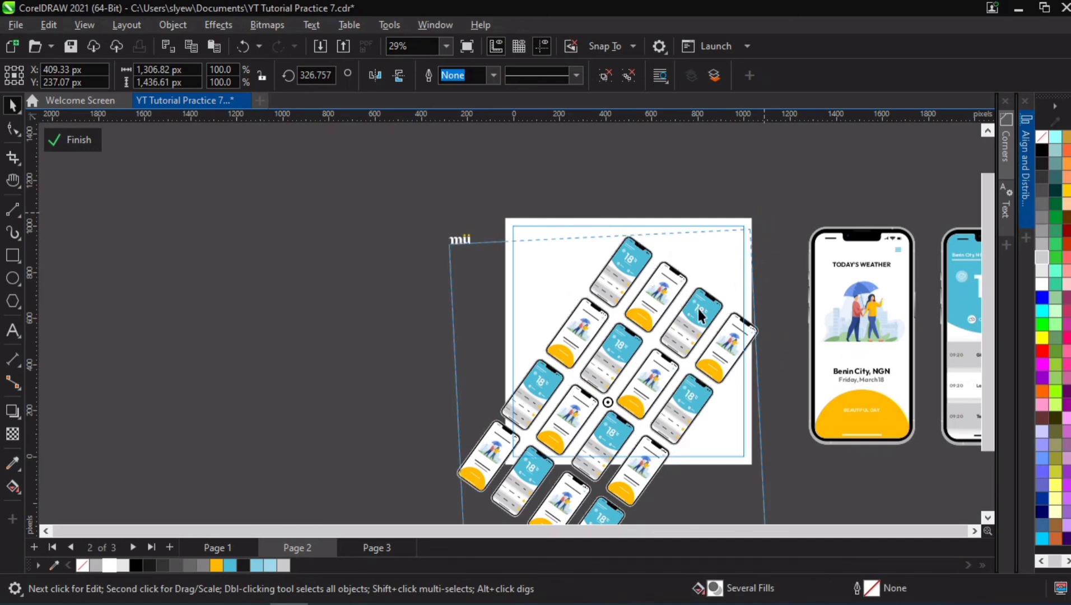
{"action": "left_click_drag", "start_coordinate": [646, 331], "coordinate": [651, 311]}
Step: Move the tilted phone grid toward the page's right edge, to about X 771 px and Y 368 px, and finish editing the PowerClip
{"action": "left_click", "coordinate": [651, 305]}
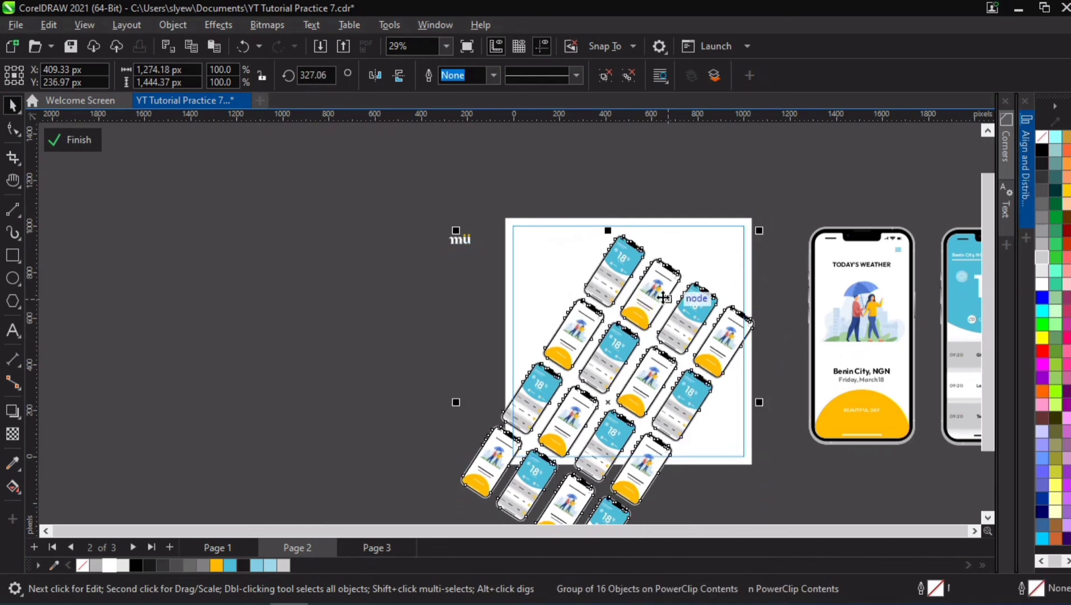
{"action": "left_click_drag", "start_coordinate": [718, 279], "coordinate": [790, 187]}
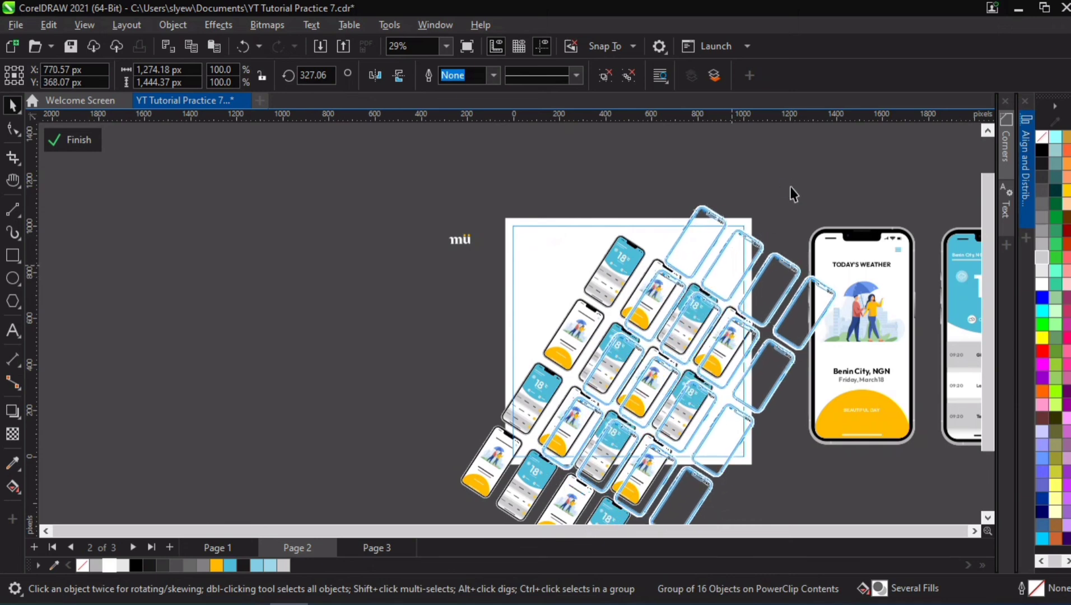
{"action": "left_click", "coordinate": [785, 219]}
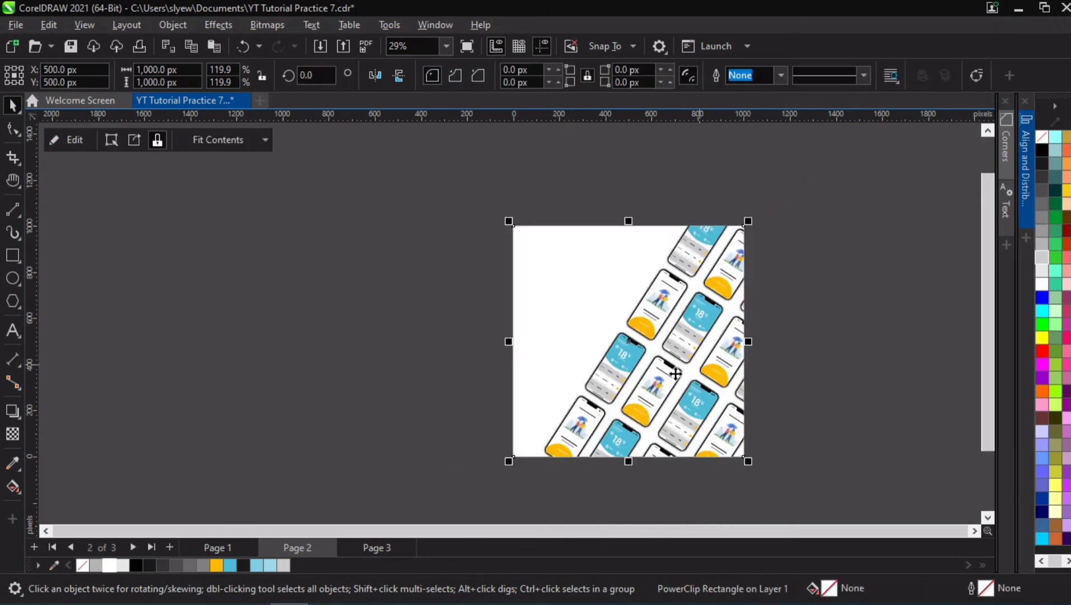
Step: Examine how the tilted phone grid is cropped by the page-sized PowerClip frame
{"action": "key", "text": "h"}
{"action": "left_click_drag", "start_coordinate": [675, 374], "coordinate": [564, 316]}
{"action": "scroll", "coordinate": [605, 272], "scroll_direction": "up", "scroll_amount": 2}
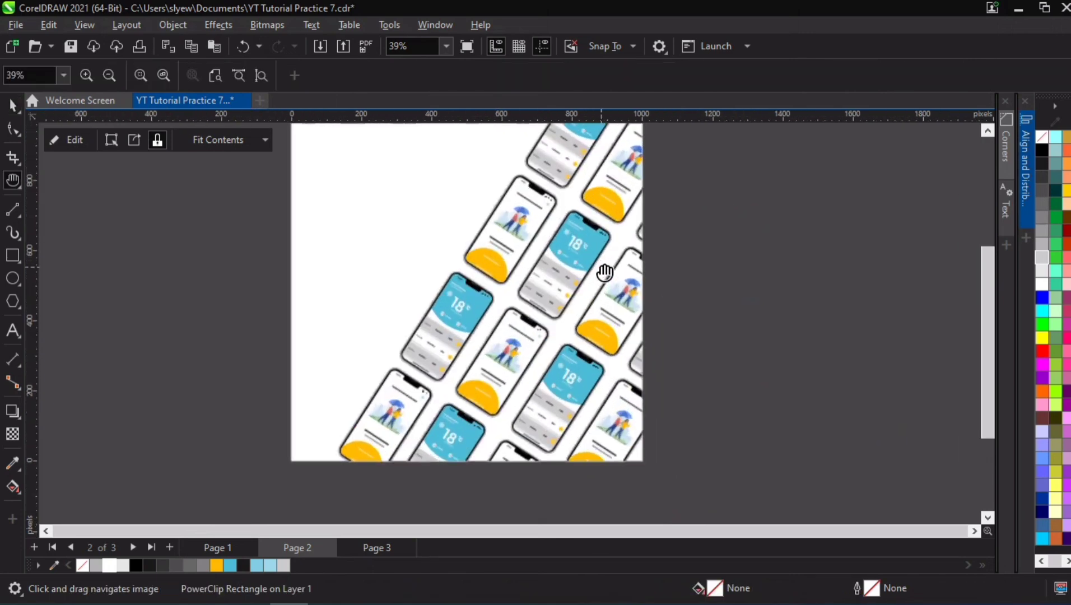
{"action": "scroll", "coordinate": [603, 271], "scroll_direction": "down", "scroll_amount": 1}
{"action": "key", "text": "space"}
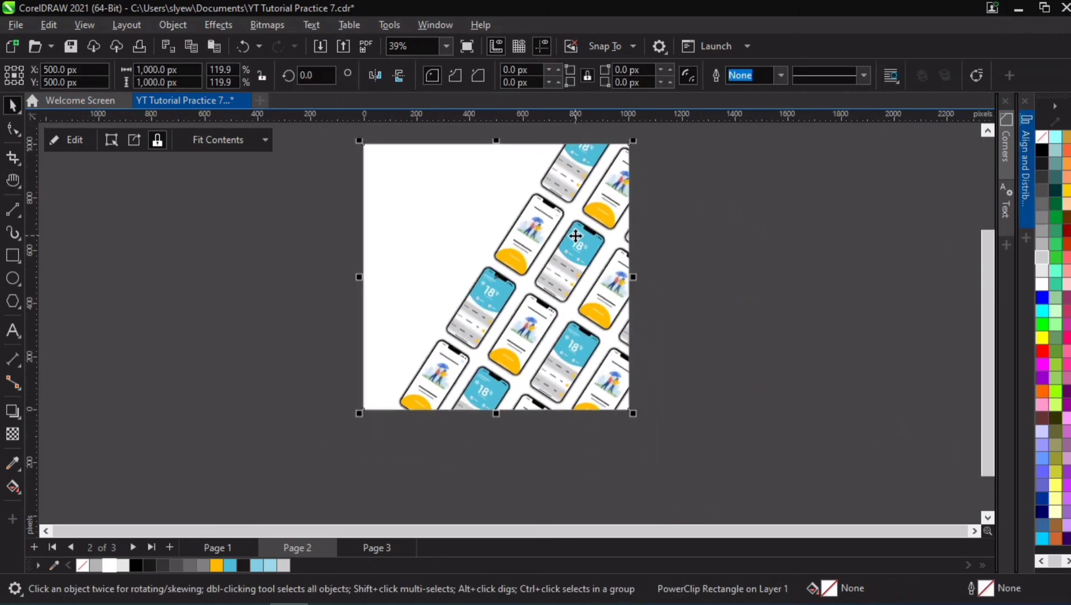
{"action": "key", "text": "space"}
{"action": "scroll", "coordinate": [564, 238], "scroll_direction": "up", "scroll_amount": 1}
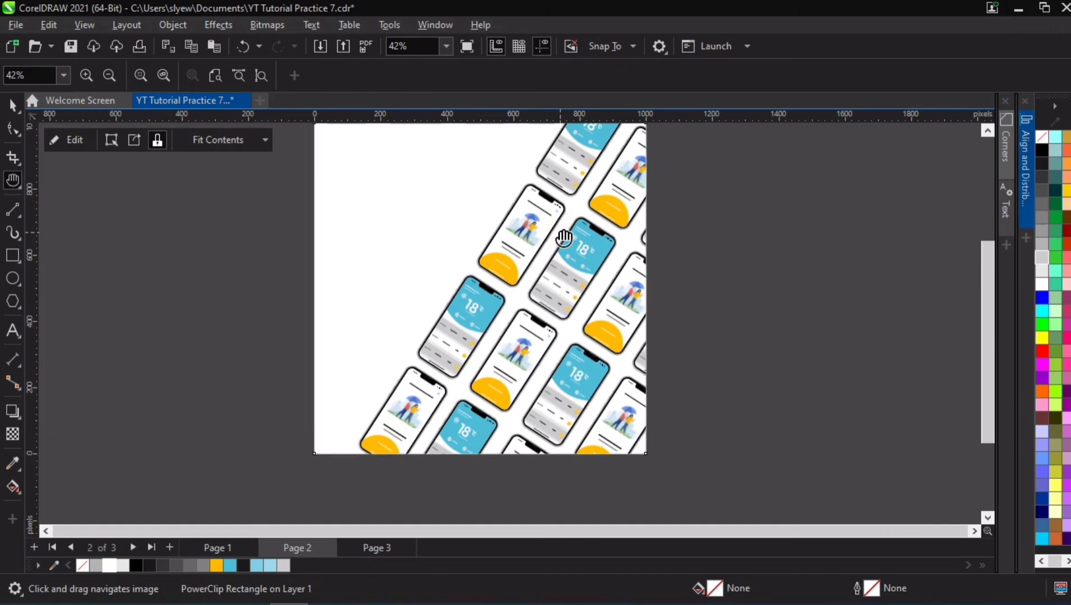
{"action": "key", "text": "space"}
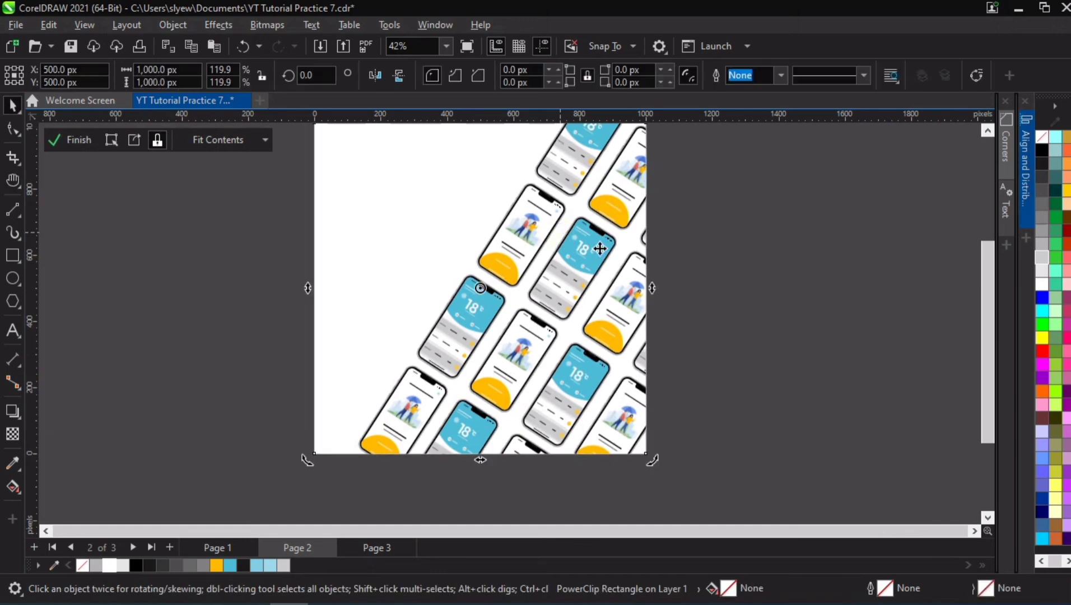
Step: Reopen the PowerClip contents and delete the four phones in the tilted grid's rightmost column, then select the remaining group
{"action": "left_click", "coordinate": [599, 248], "text": "ctrl"}
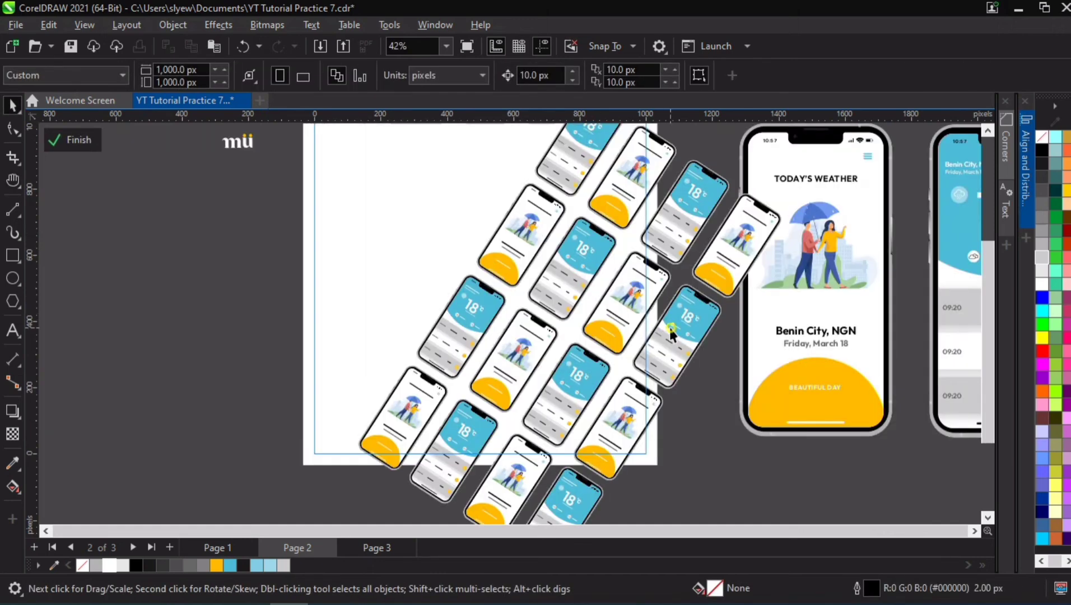
{"action": "left_click", "coordinate": [672, 331]}
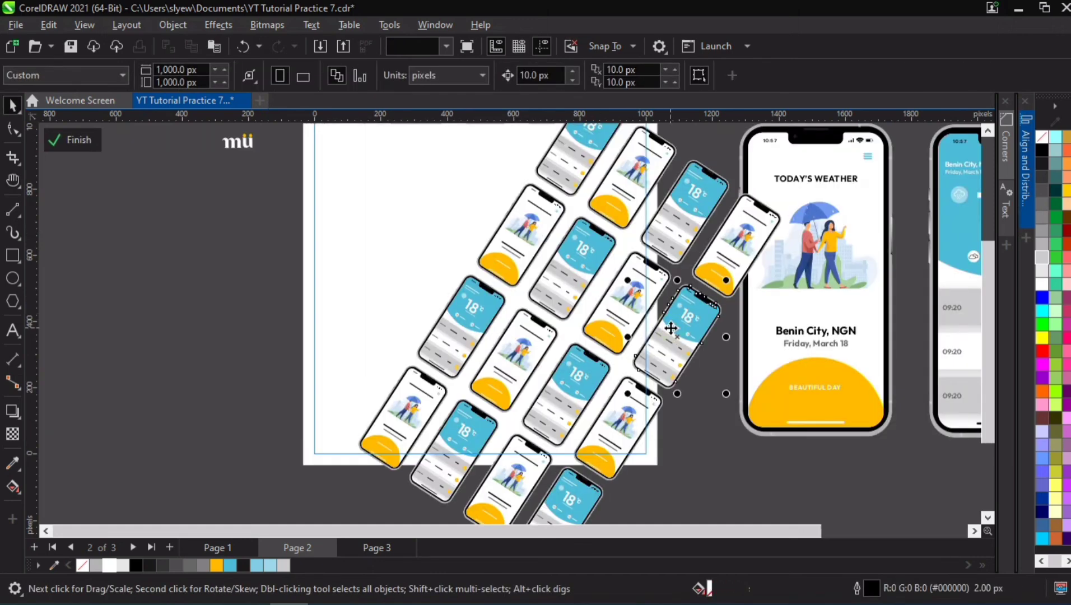
{"action": "left_click", "coordinate": [727, 451]}
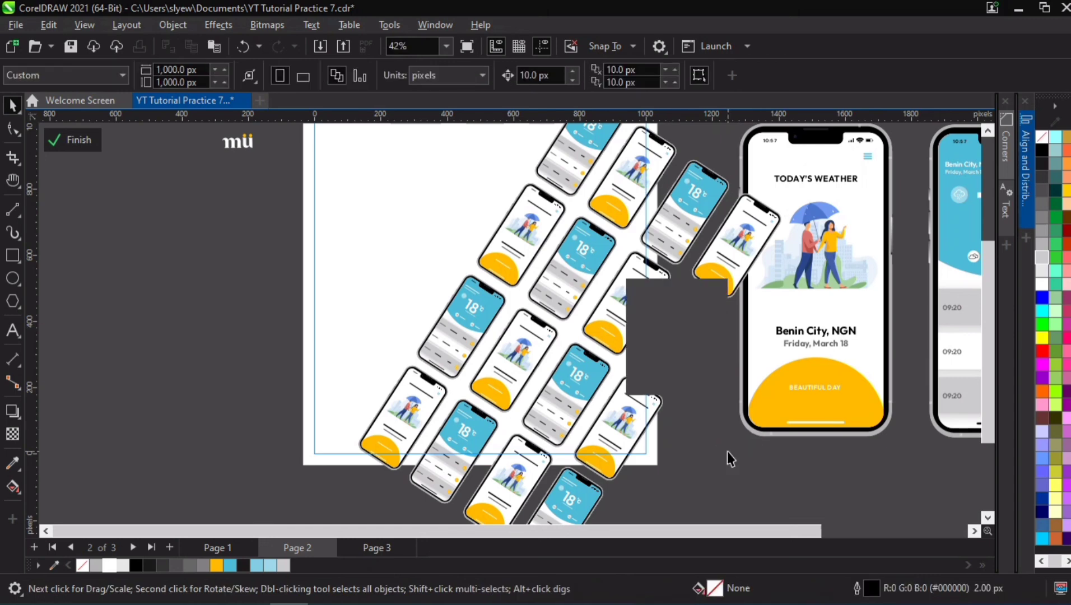
{"action": "left_click", "coordinate": [710, 262]}
{"action": "left_click", "coordinate": [705, 255]}
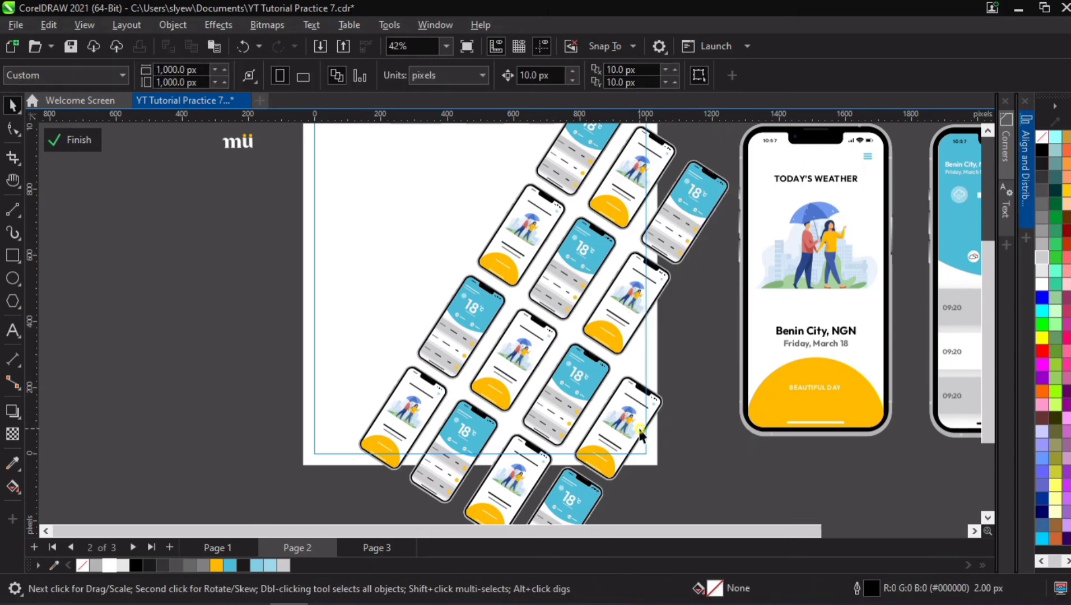
{"action": "left_click", "coordinate": [641, 430]}
{"action": "left_click", "coordinate": [640, 430], "text": "ctrl"}
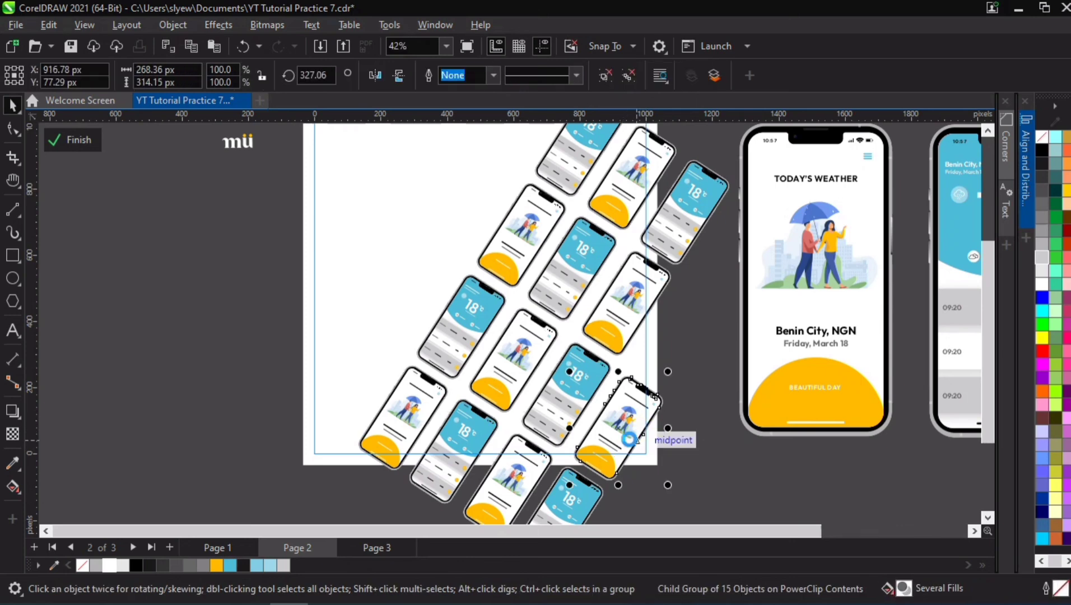
{"action": "left_click_drag", "start_coordinate": [629, 440], "coordinate": [560, 511]}
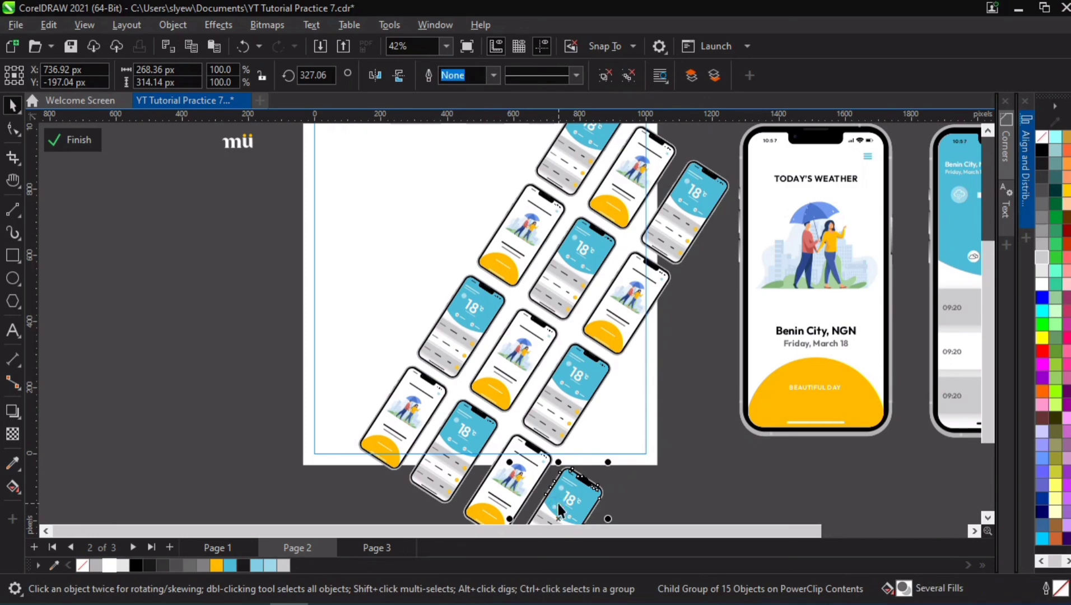
{"action": "key", "text": "Delete"}
{"action": "left_click", "coordinate": [549, 411]}
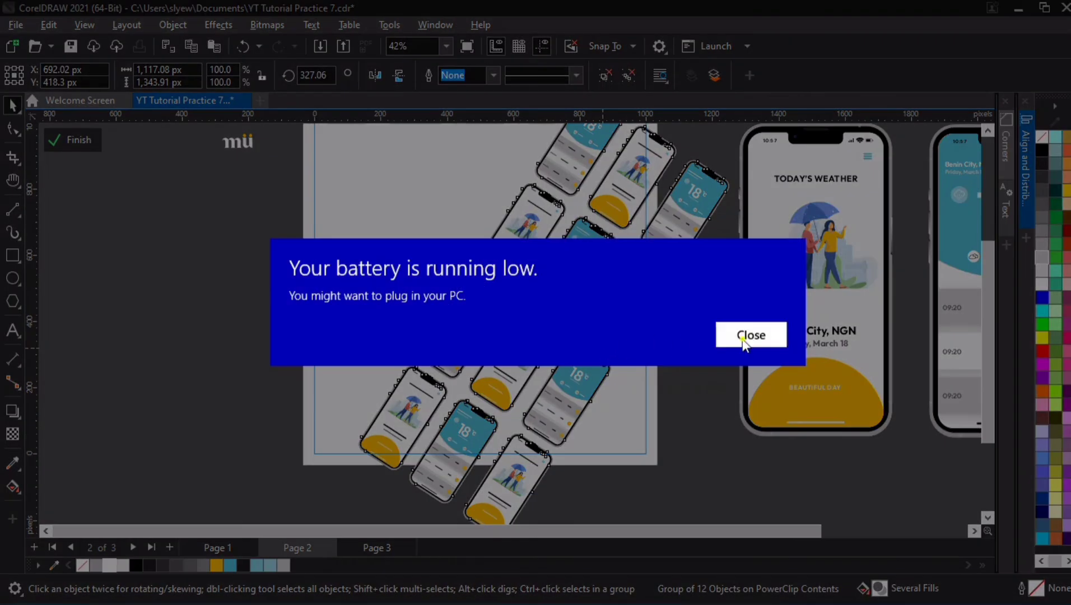
Step: Dismiss the low-battery notice and delete the three phones in the topmost row of the tilted grid
{"action": "left_click", "coordinate": [769, 335]}
{"action": "left_click_drag", "start_coordinate": [637, 326], "coordinate": [569, 371]}
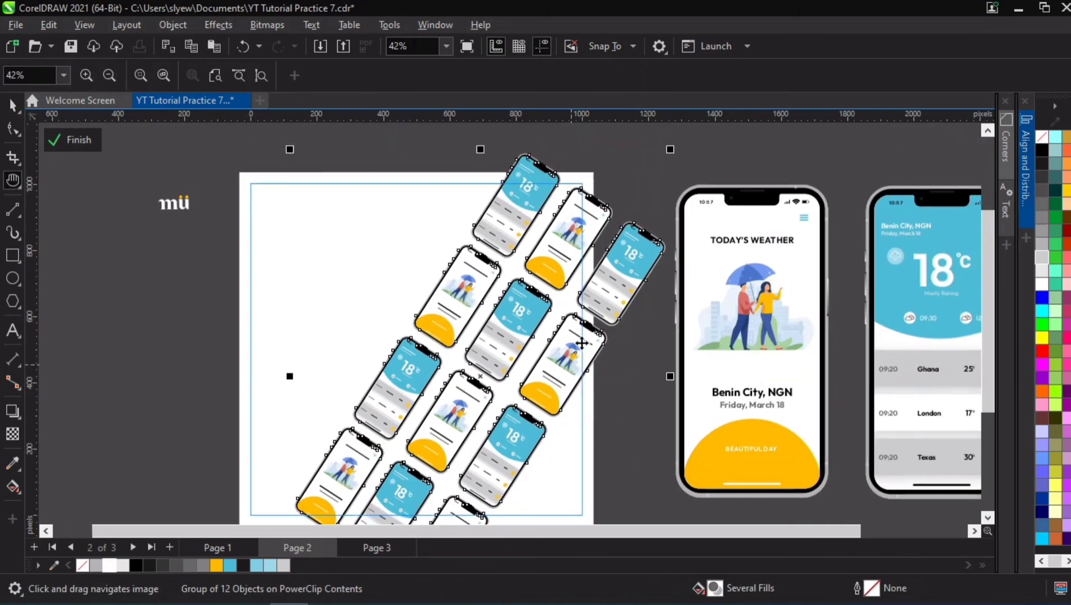
{"action": "left_click", "coordinate": [616, 288], "text": "ctrl"}
{"action": "key", "text": "Delete"}
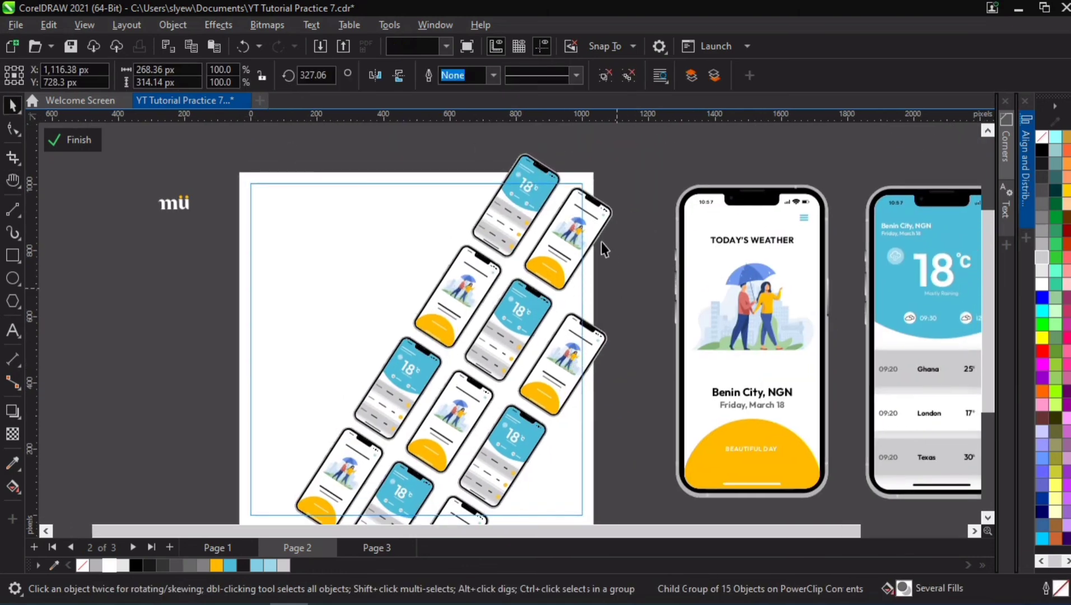
{"action": "left_click", "coordinate": [587, 226]}
{"action": "left_click", "coordinate": [587, 225], "text": "ctrl"}
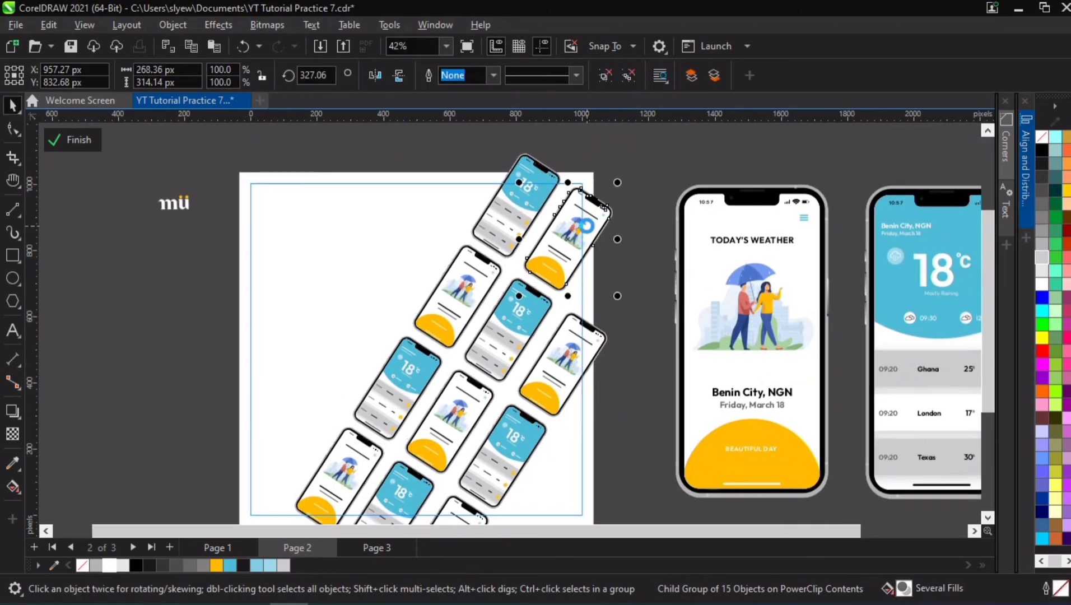
{"action": "key", "text": "Delete"}
{"action": "left_click", "coordinate": [520, 194]}
{"action": "left_click", "coordinate": [520, 193], "text": "ctrl"}
{"action": "key", "text": "Delete"}
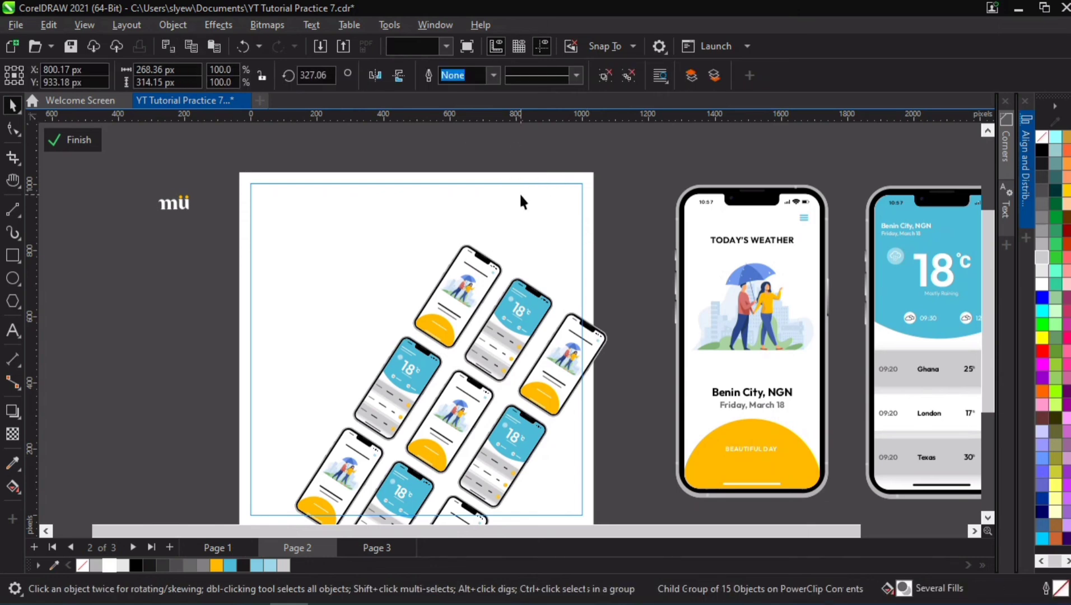
Step: Center the remaining nine-phone group on the page and enlarge it proportionally to about 1,128 by 1,282 px
{"action": "left_click", "coordinate": [534, 318]}
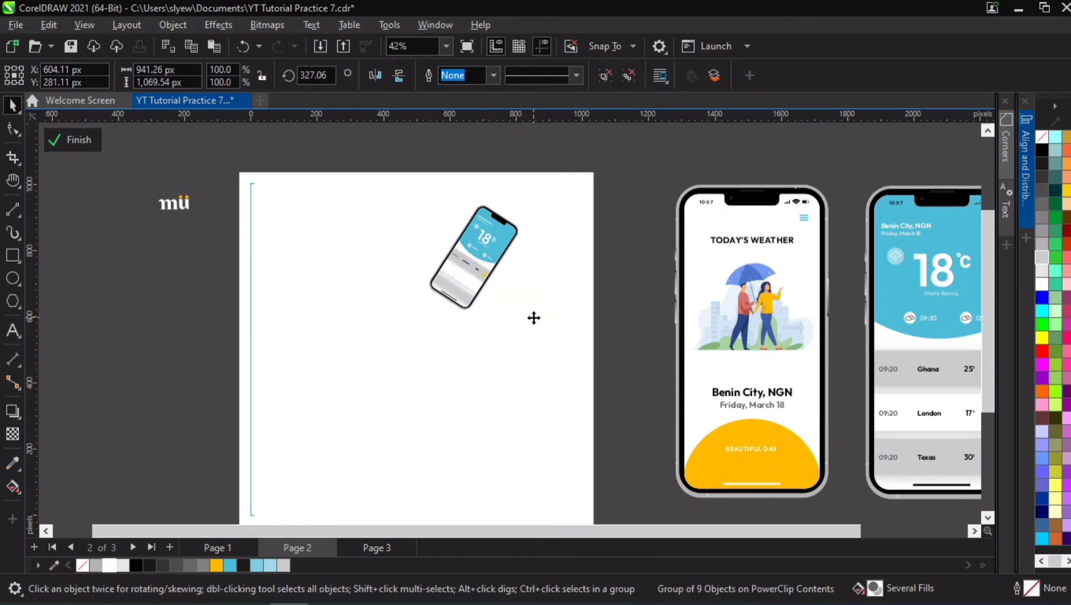
{"action": "scroll", "coordinate": [534, 318], "scroll_direction": "down", "scroll_amount": 1}
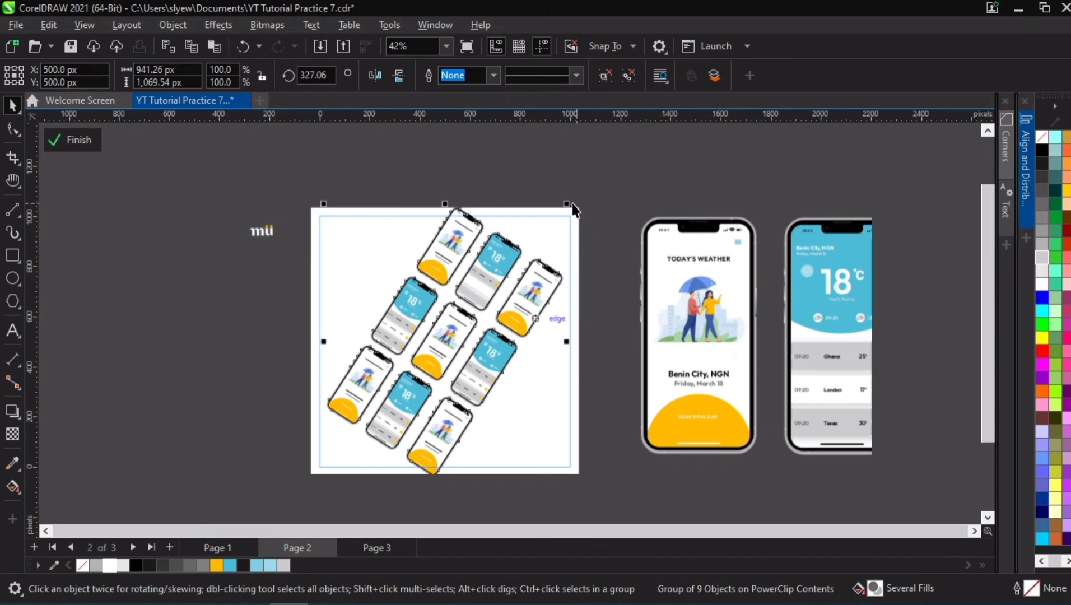
{"action": "left_click_drag", "start_coordinate": [567, 204], "coordinate": [617, 179]}
{"action": "key", "text": "ctrl+z"}
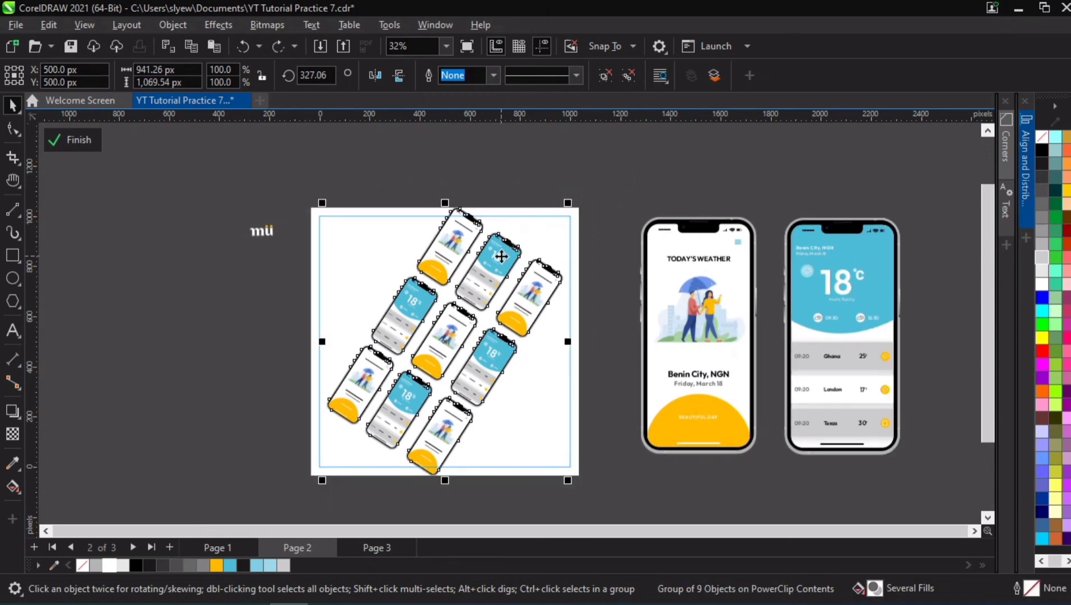
{"action": "left_click_drag", "start_coordinate": [568, 204], "coordinate": [605, 186]}
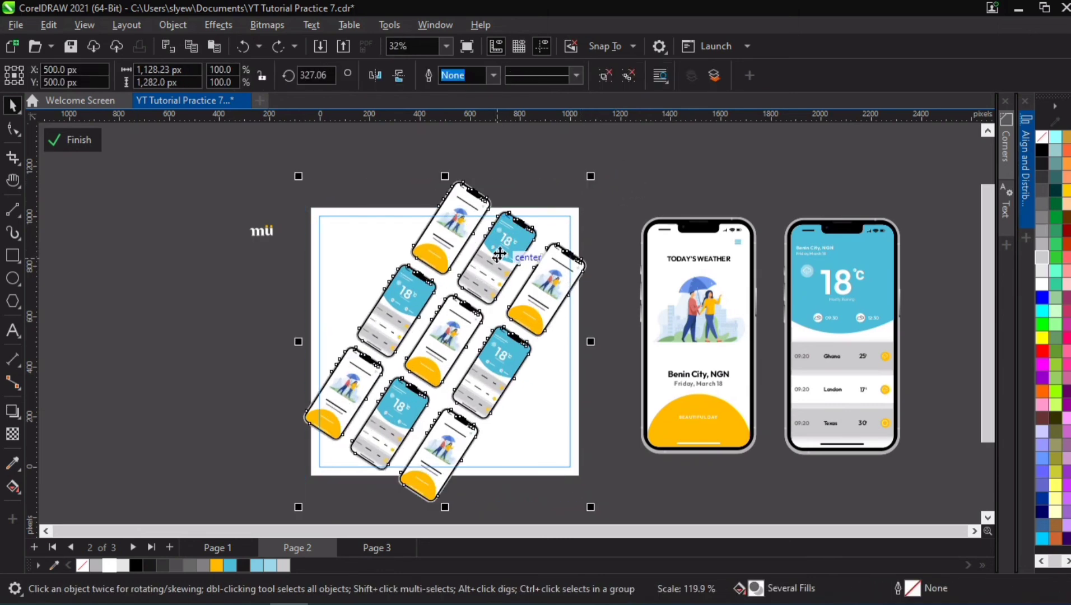
Step: Move the phone group toward the page's lower-right corner, enlarge it further, and finish editing the PowerClip
{"action": "left_click_drag", "start_coordinate": [513, 249], "coordinate": [560, 339]}
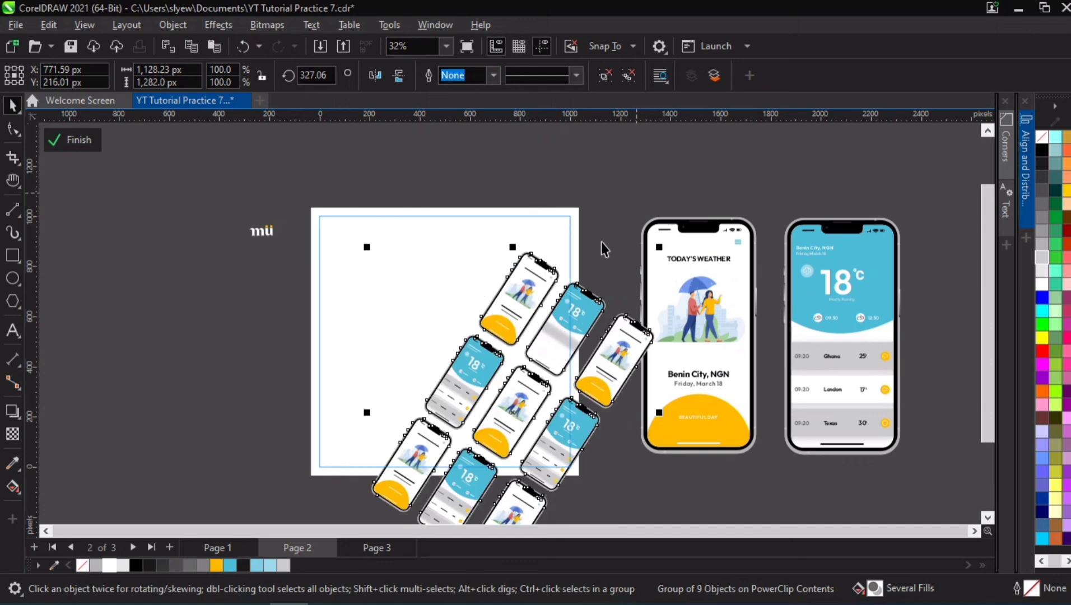
{"action": "left_click_drag", "start_coordinate": [513, 247], "coordinate": [577, 199]}
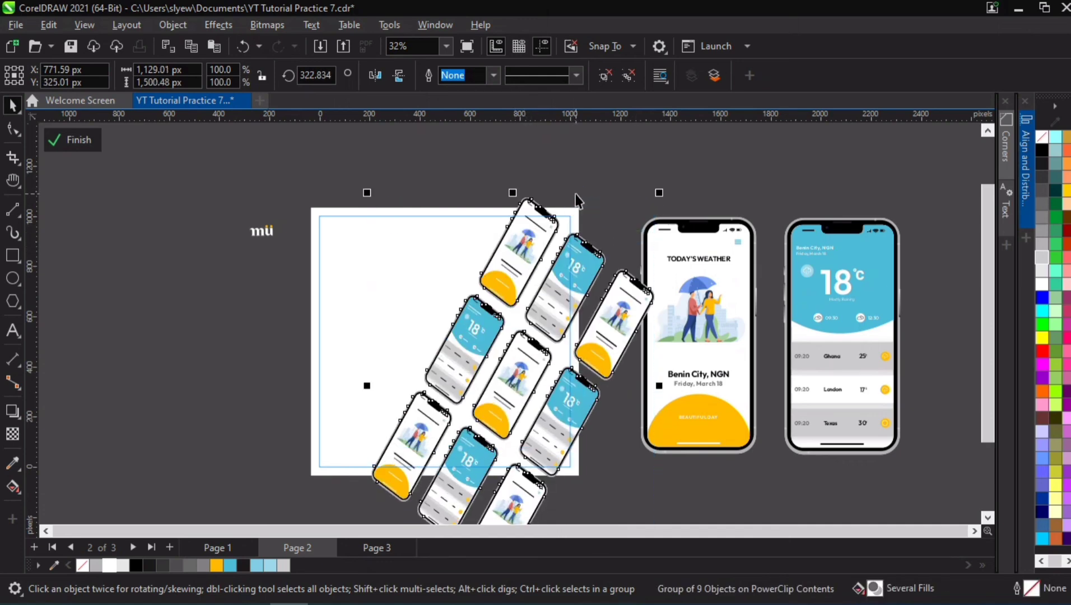
{"action": "key", "text": "ctrl+z"}
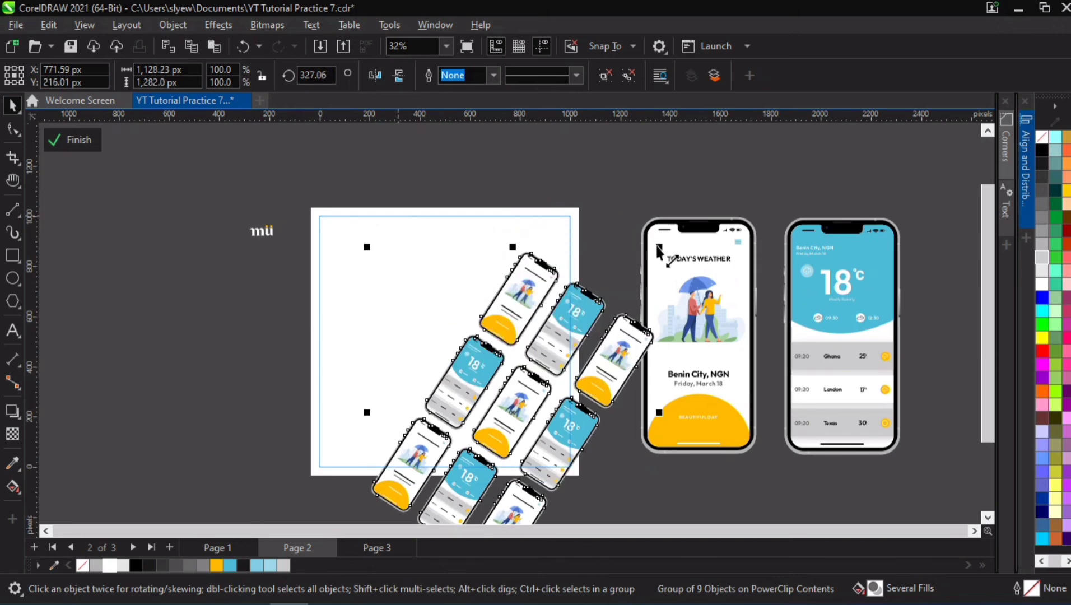
{"action": "left_click_drag", "start_coordinate": [659, 247], "coordinate": [742, 205]}
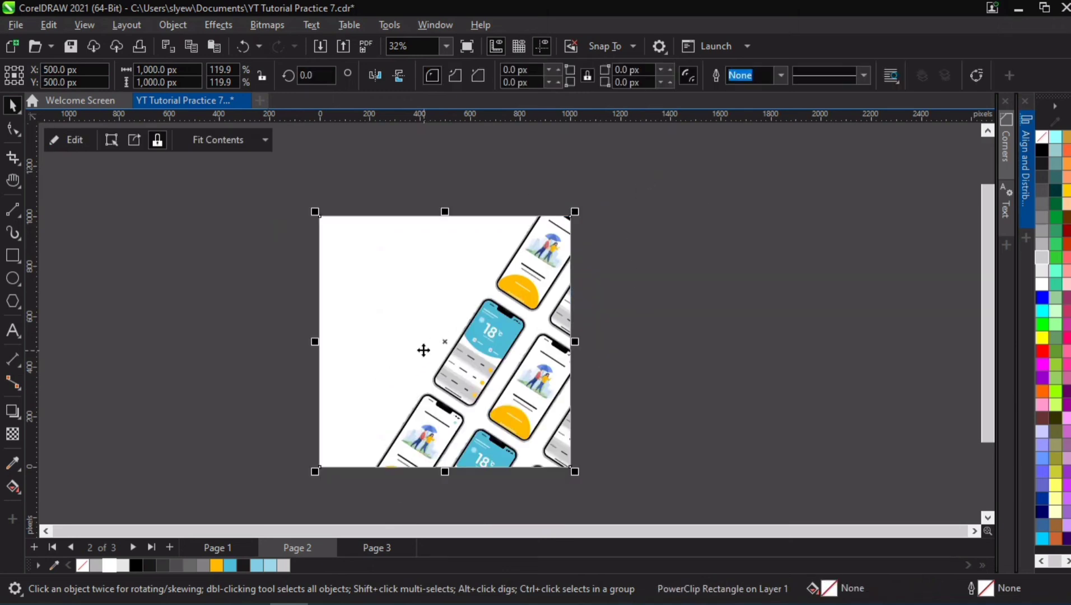
{"action": "scroll", "coordinate": [424, 350], "scroll_direction": "up", "scroll_amount": 1}
Step: Reopen the PowerClip contents and add the text "Download the most accurate weather app today!" on three lines beside the page
{"action": "left_click", "coordinate": [373, 301]}
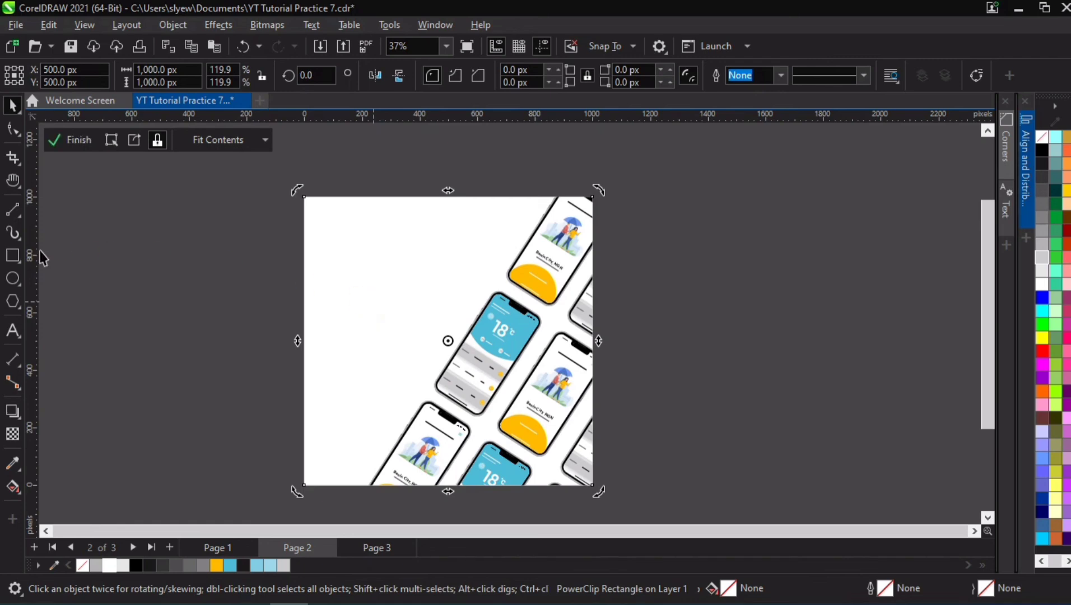
{"action": "key", "text": "Delete"}
{"action": "left_click", "coordinate": [14, 330]}
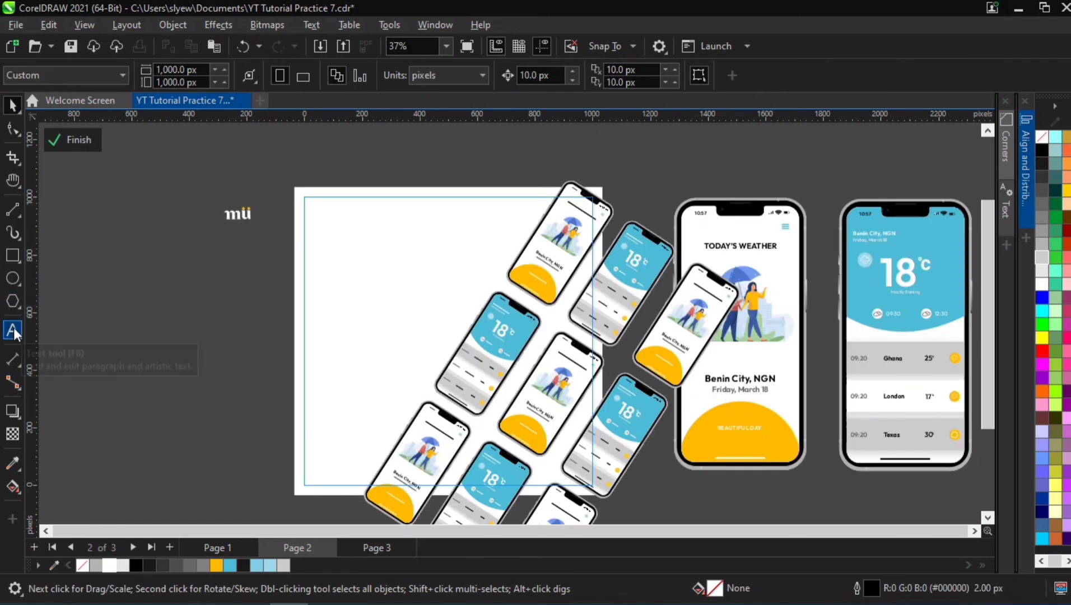
{"action": "left_click", "coordinate": [116, 308]}
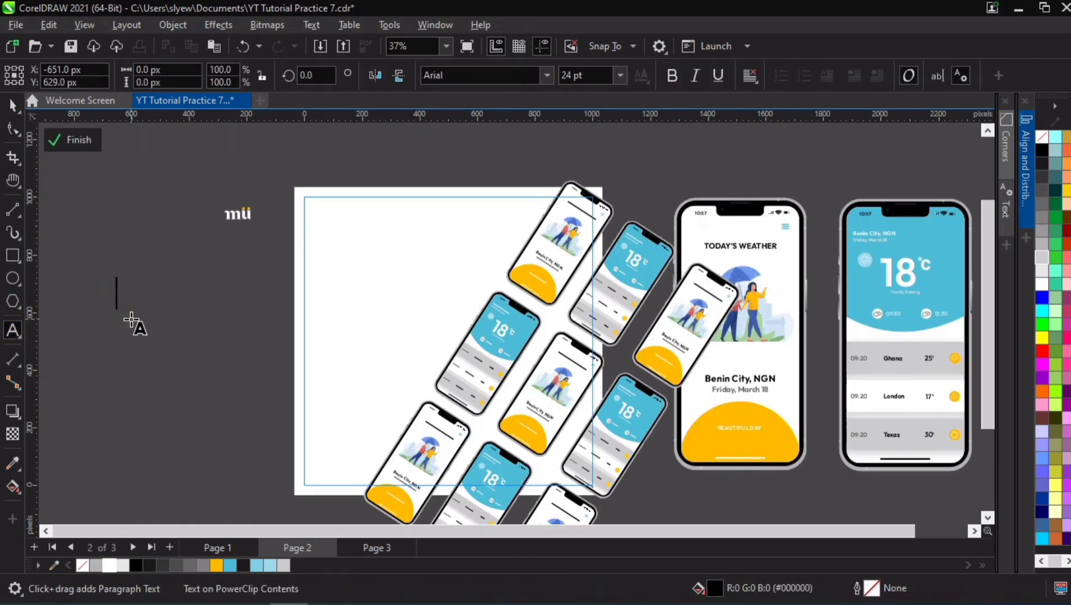
{"action": "type", "text": "Downloa"}
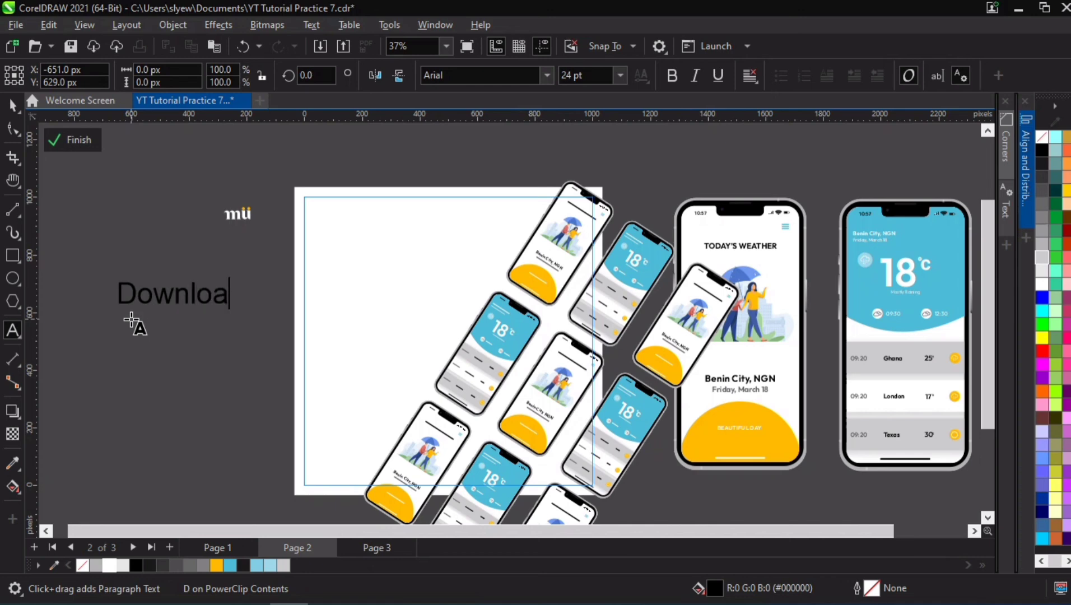
{"action": "type", "text": "d the most accurate weat"}
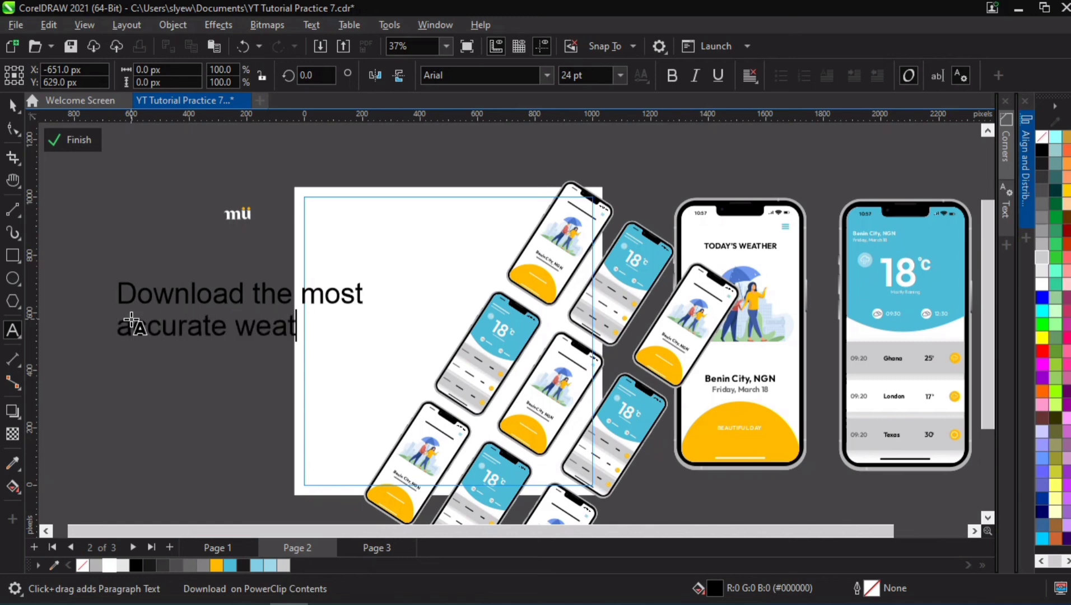
{"action": "type", "text": "her app tod"}
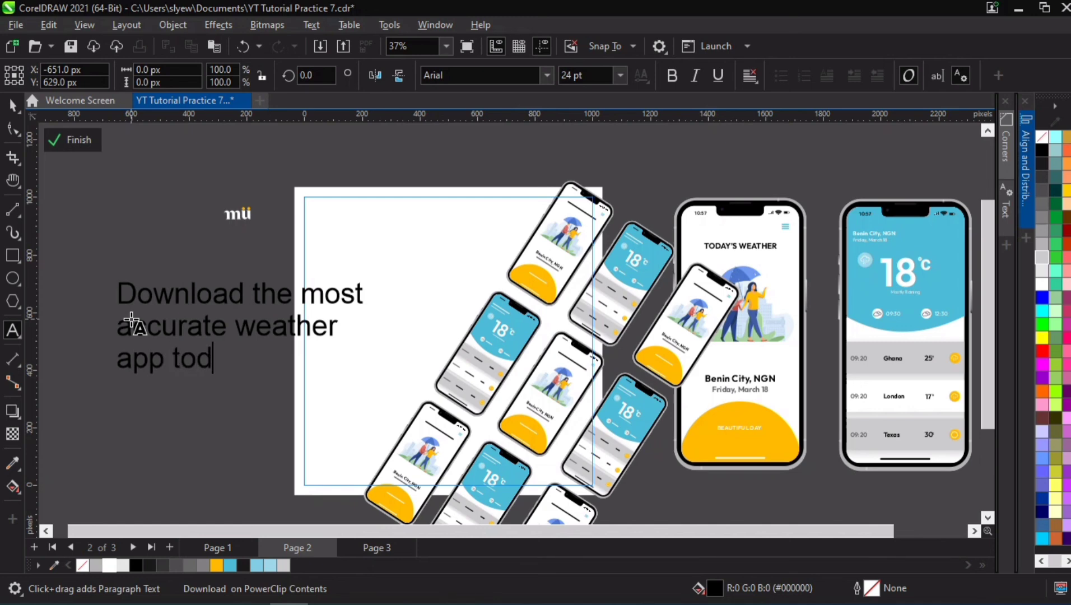
{"action": "type", "text": "ay!"}
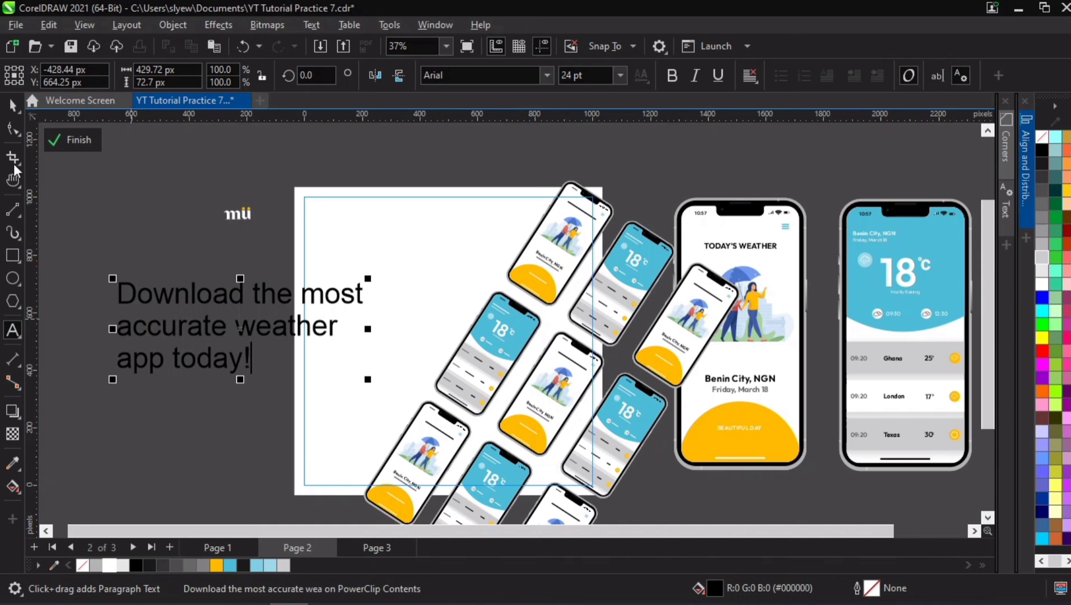
Step: Set the download text's font to Outfit SemiBold and tighten its line spacing
{"action": "left_click", "coordinate": [12, 105]}
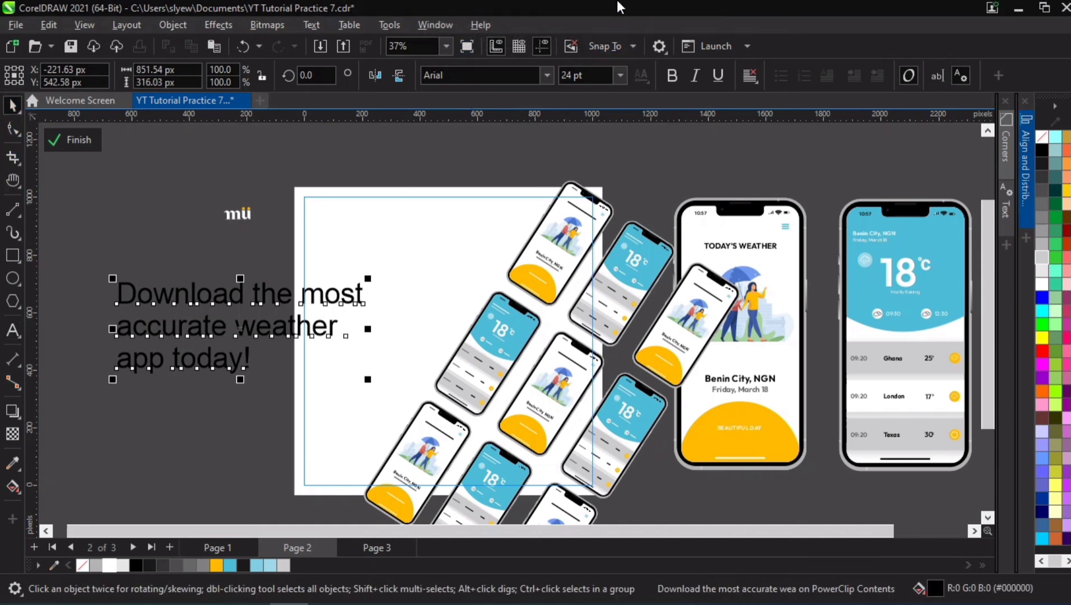
{"action": "mouse_move", "coordinate": [630, 15]}
{"action": "left_click", "coordinate": [546, 75]}
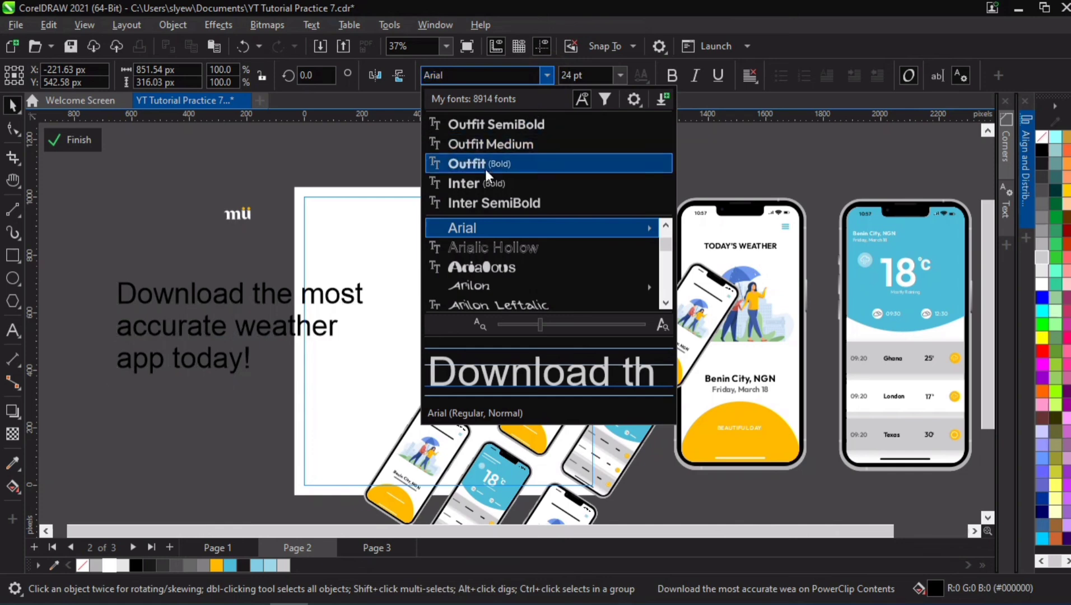
{"action": "left_click", "coordinate": [507, 123]}
{"action": "left_click", "coordinate": [12, 129]}
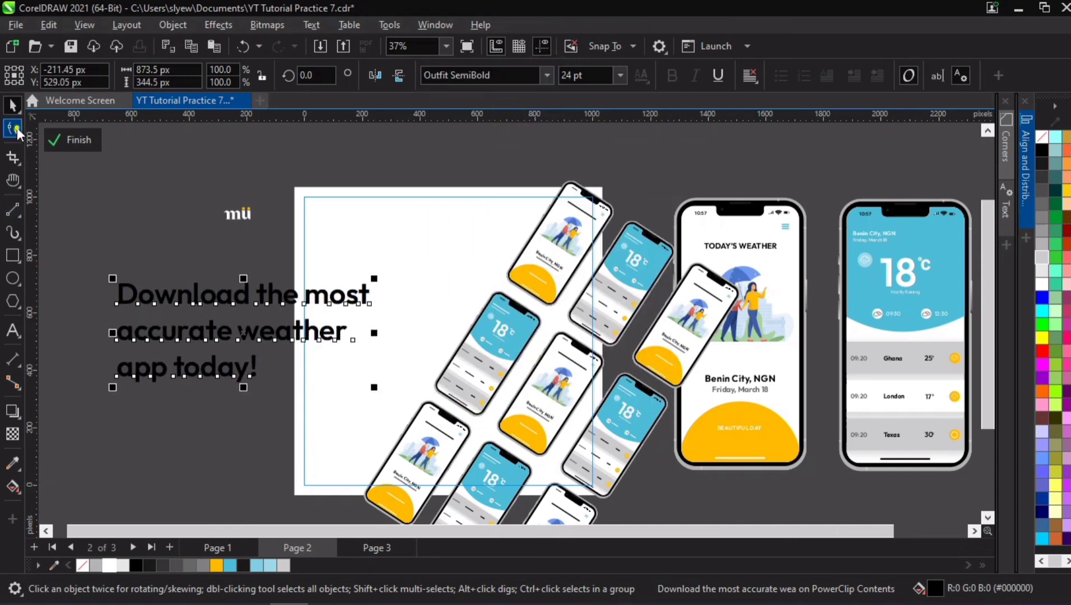
{"action": "left_click_drag", "start_coordinate": [113, 388], "coordinate": [111, 370]}
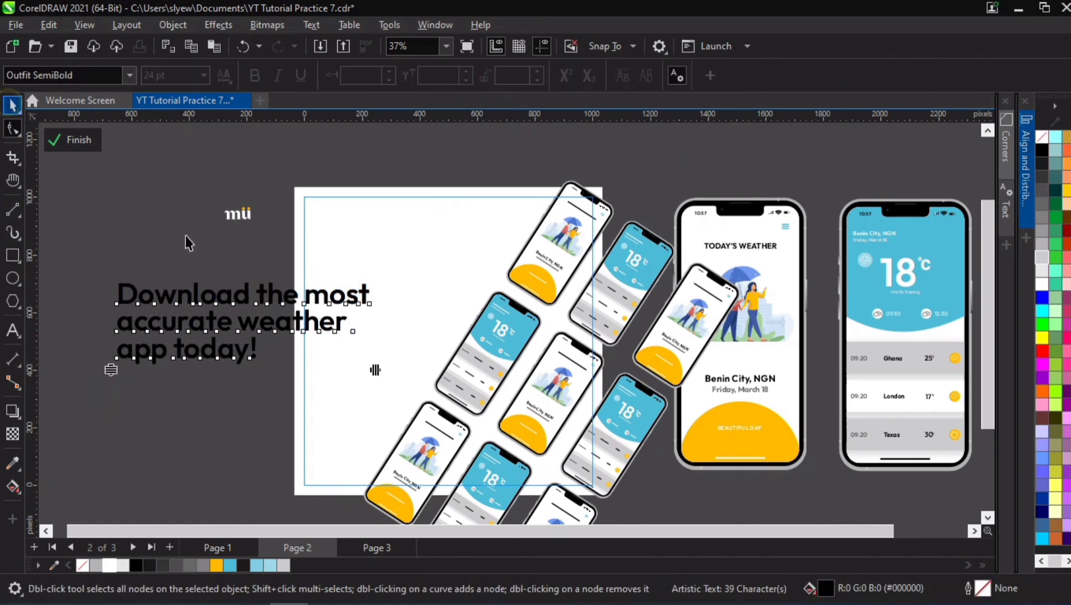
{"action": "key", "text": "space"}
Step: Shrink the download text to about 377 px wide inside the page's left half and change its font to Outfit Bold
{"action": "left_click_drag", "start_coordinate": [366, 280], "coordinate": [263, 301]}
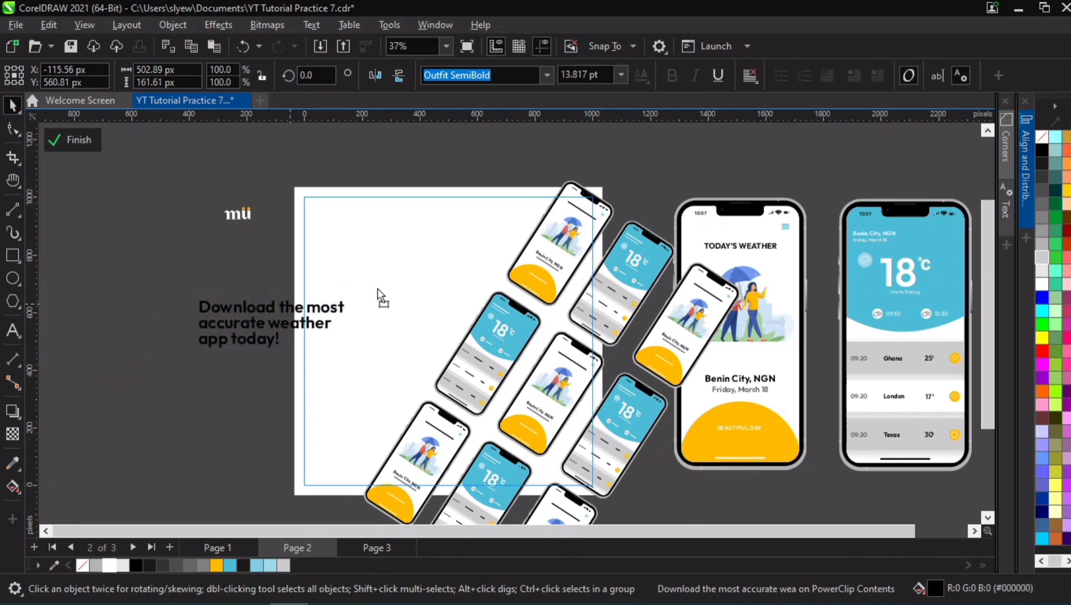
{"action": "left_click_drag", "start_coordinate": [377, 289], "coordinate": [430, 282]}
{"action": "left_click", "coordinate": [544, 74]}
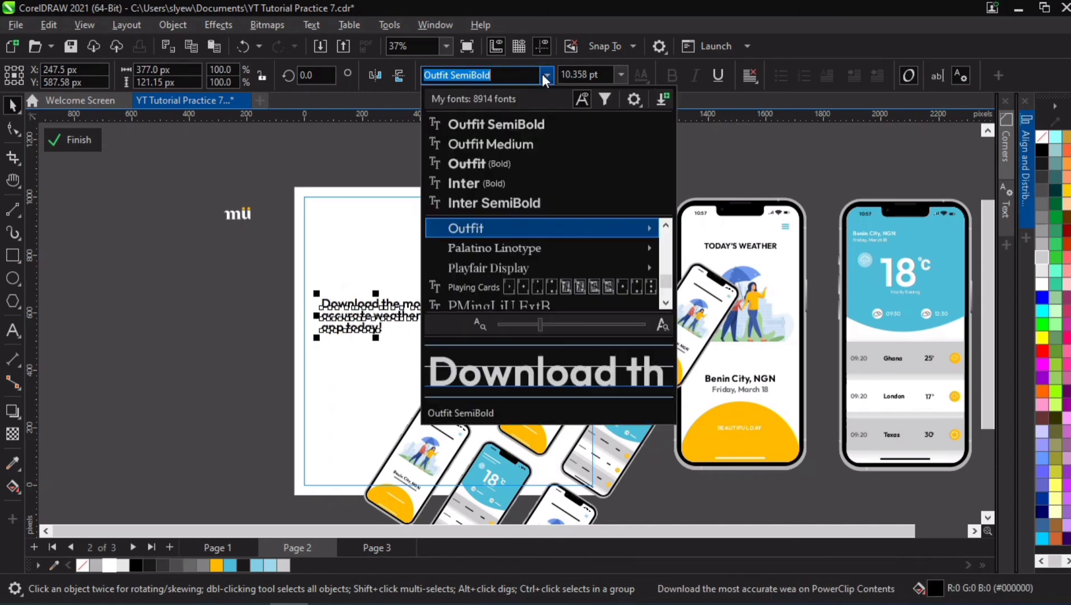
{"action": "left_click", "coordinate": [509, 164]}
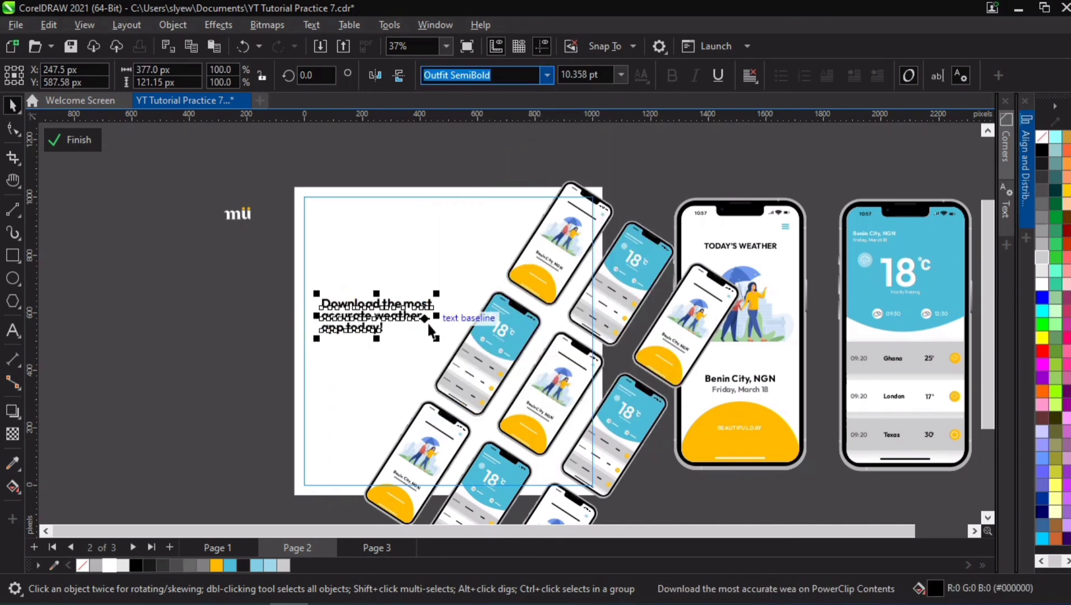
Step: Reduce the download text to about 364 px wide and reposition it at about X 259 px and Y 565 px
{"action": "scroll", "coordinate": [427, 321], "scroll_direction": "up", "scroll_amount": 2}
{"action": "left_click", "coordinate": [440, 291]}
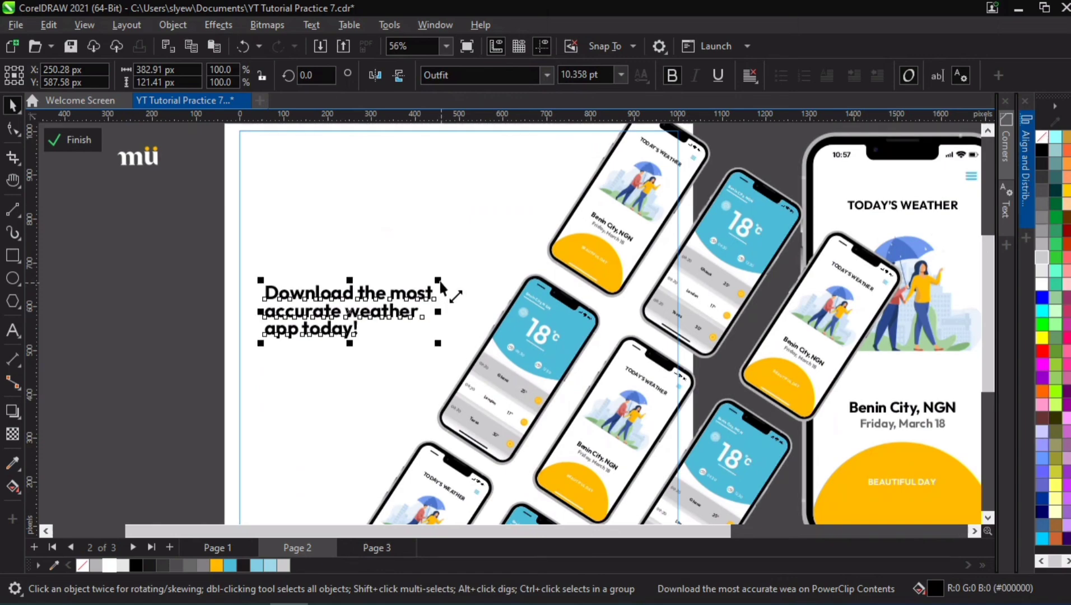
{"action": "left_click_drag", "start_coordinate": [452, 289], "coordinate": [433, 275]}
{"action": "left_click_drag", "start_coordinate": [338, 317], "coordinate": [352, 328]}
{"action": "scroll", "coordinate": [354, 326], "scroll_direction": "up", "scroll_amount": 1}
{"action": "scroll", "coordinate": [354, 327], "scroll_direction": "down", "scroll_amount": 3}
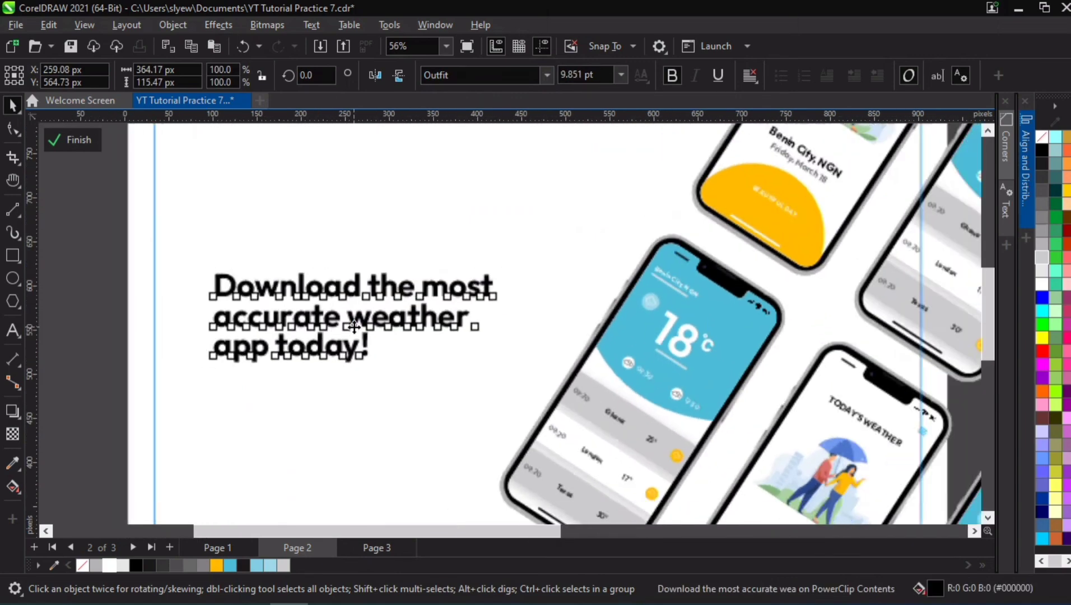
{"action": "left_click", "coordinate": [217, 346]}
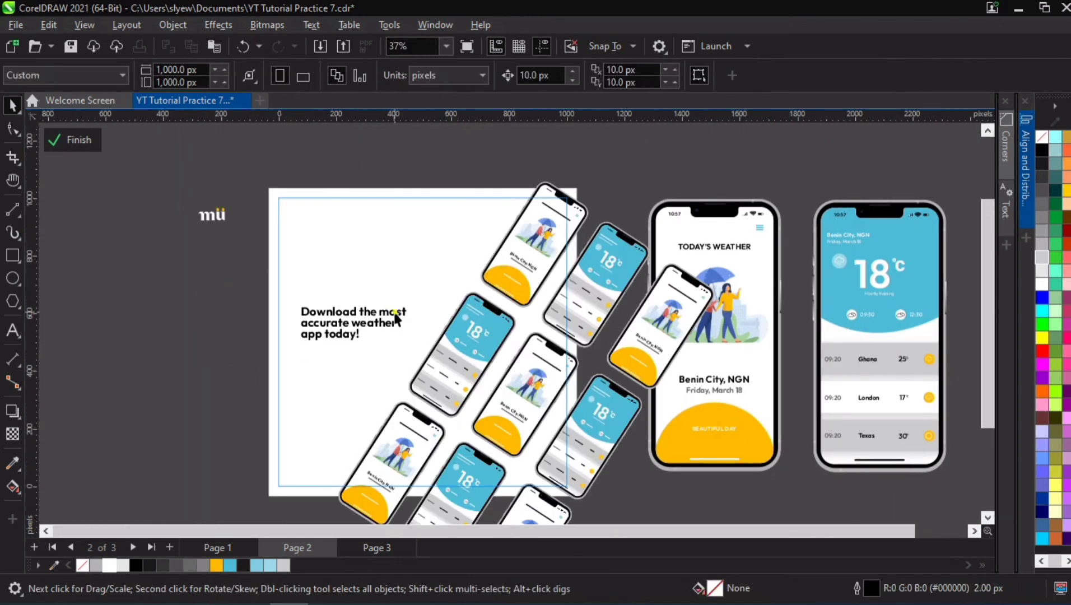
Step: Refine the download text to about 355 px wide, lowering it slightly to about X 258 px and Y 539 px
{"action": "left_click", "coordinate": [394, 315]}
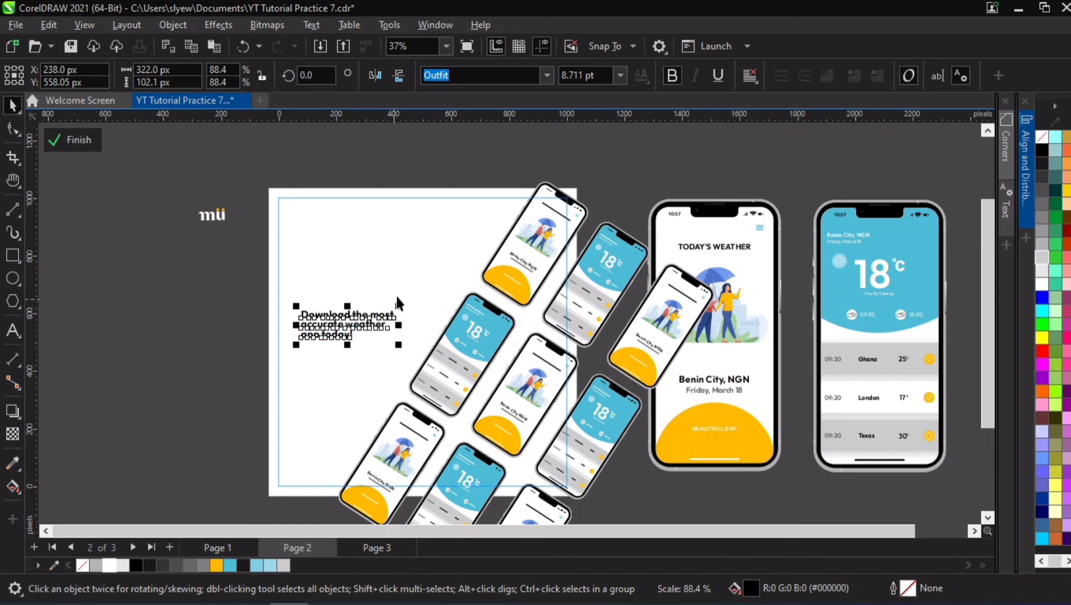
{"action": "left_click", "coordinate": [160, 364]}
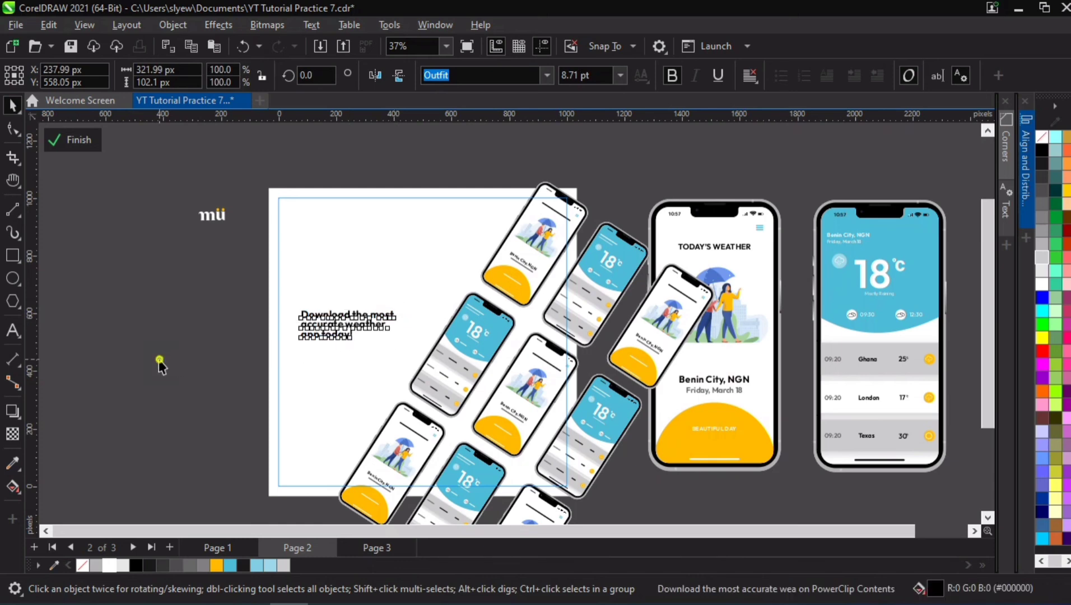
{"action": "left_click", "coordinate": [357, 333]}
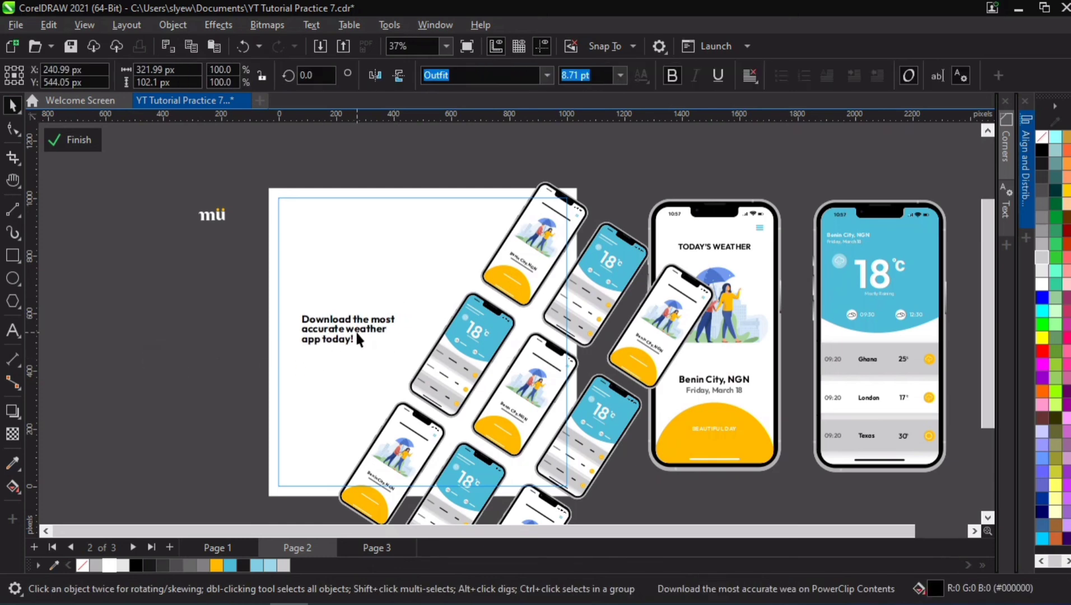
{"action": "left_click", "coordinate": [198, 341]}
{"action": "left_click", "coordinate": [341, 329]}
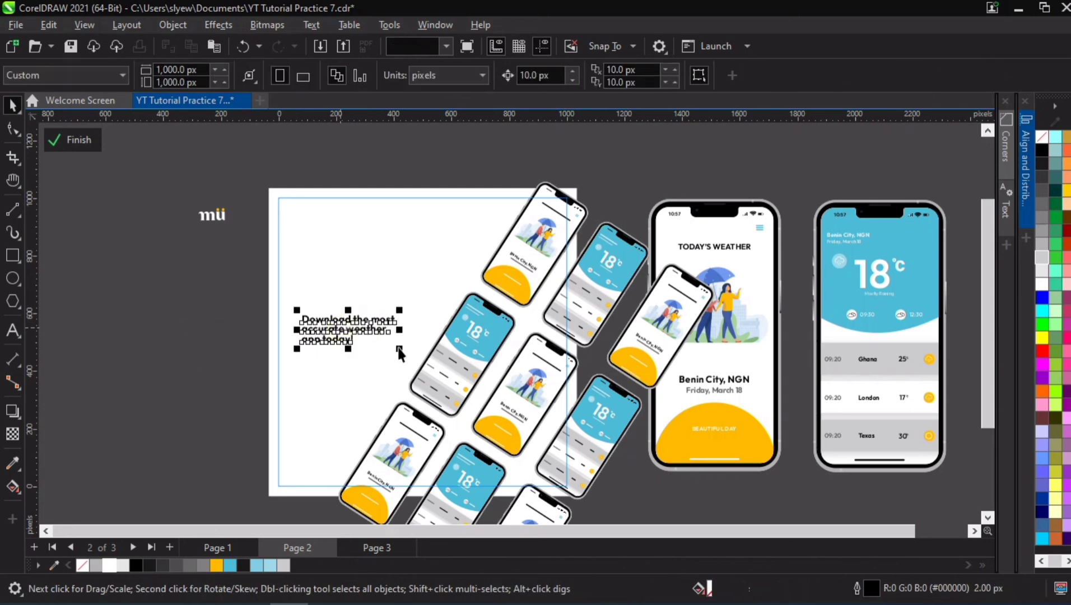
{"action": "left_click_drag", "start_coordinate": [400, 352], "coordinate": [409, 353]}
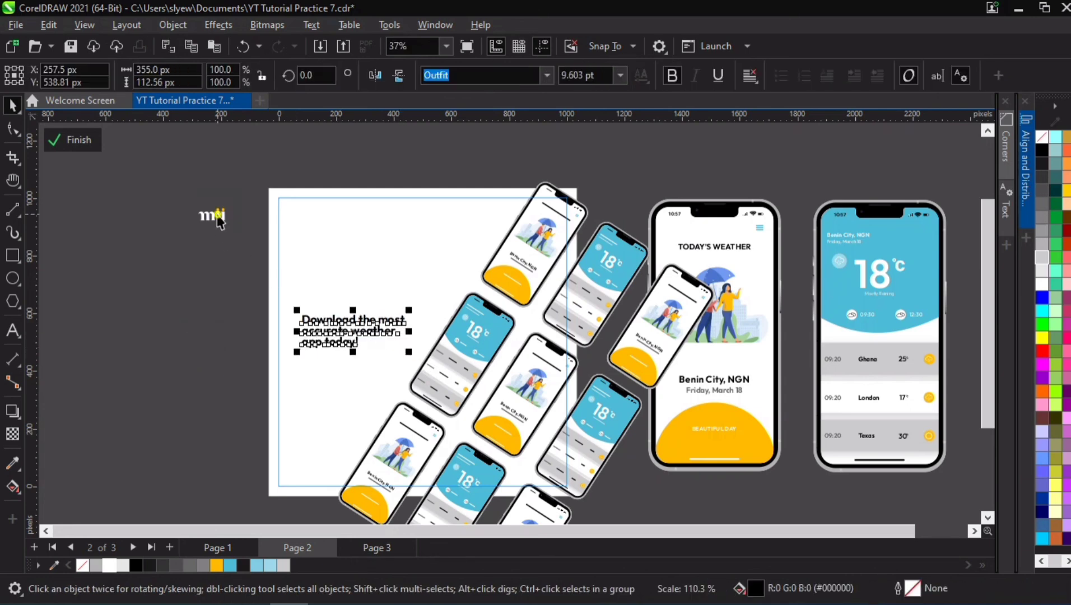
Step: Move the mü logo into the page's upper-left corner, at about X 106 px and Y 944 px
{"action": "left_click_drag", "start_coordinate": [218, 221], "coordinate": [316, 220]}
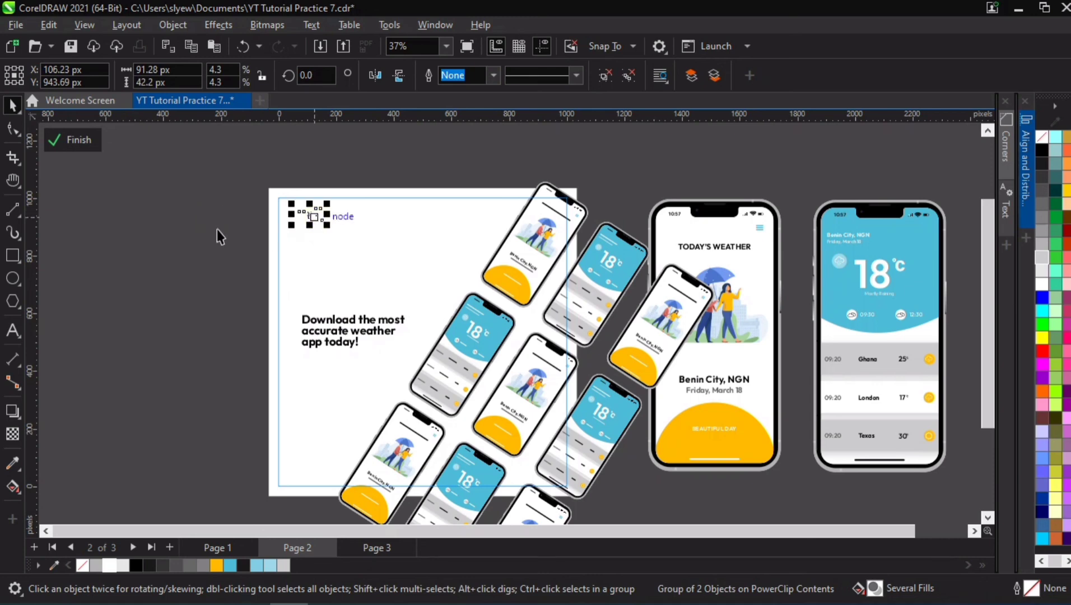
Step: Undo the last logo move, place a copy of the mü logo at about X 126 px and Y 944 px, and recolour its letters black
{"action": "key", "text": "ctrl+z"}
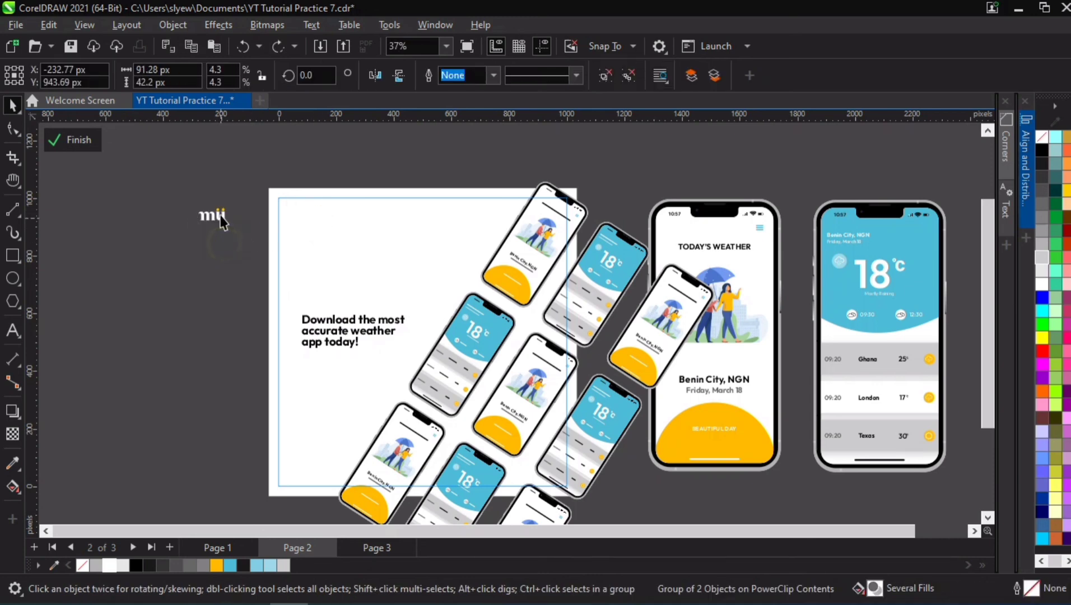
{"action": "left_click_drag", "start_coordinate": [223, 221], "coordinate": [311, 217]}
{"action": "left_click", "coordinate": [305, 224]}
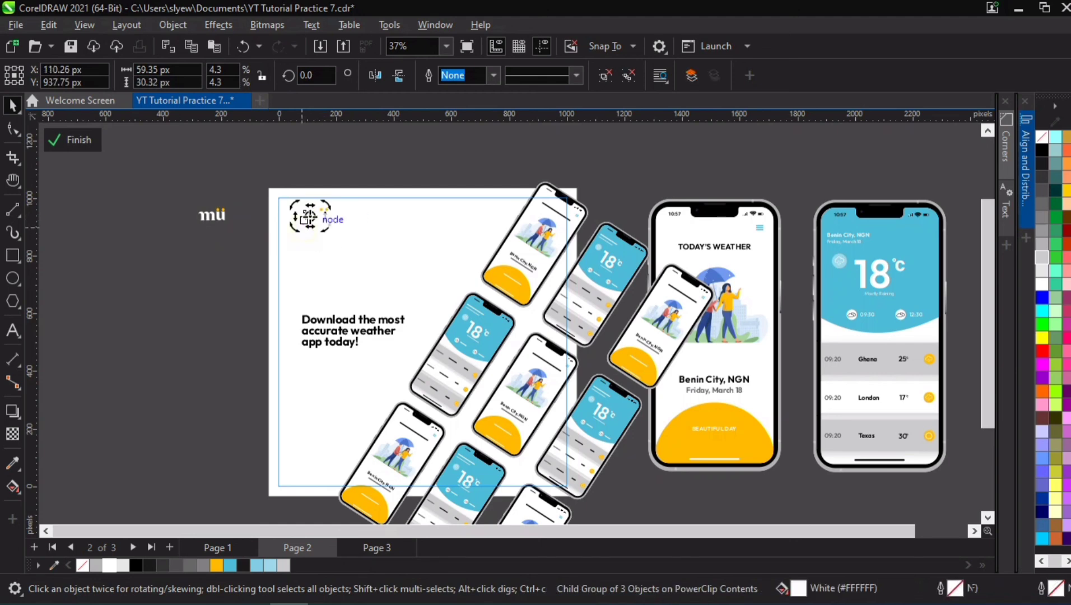
{"action": "left_click", "coordinate": [306, 226]}
{"action": "left_click", "coordinate": [308, 220]}
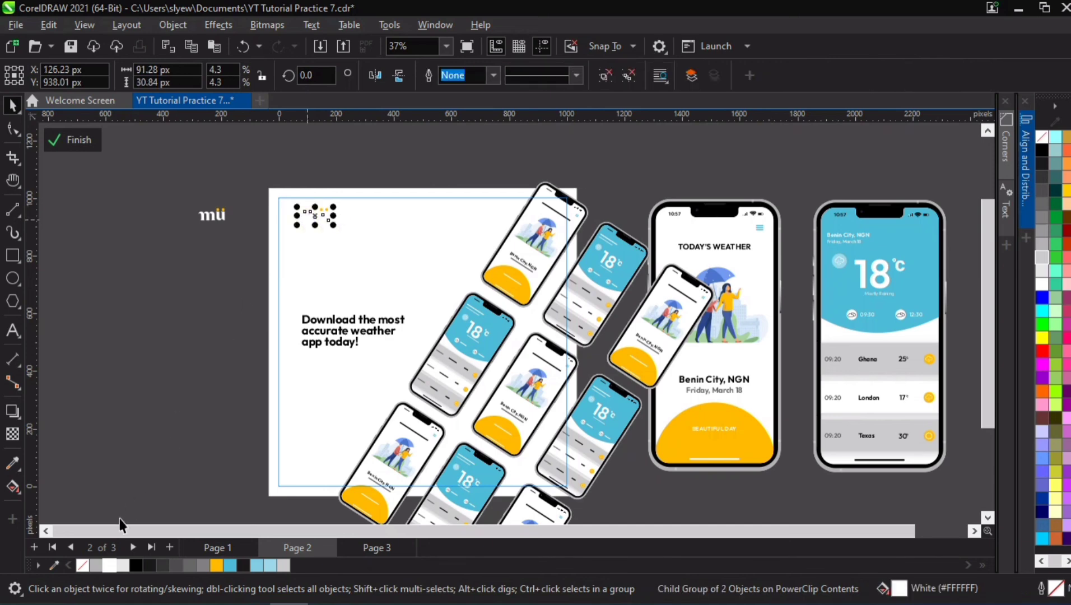
Step: Shrink the black mü logo to about 64 px wide, keeping it in the page's upper-left corner
{"action": "scroll", "coordinate": [322, 213], "scroll_direction": "up", "scroll_amount": 5}
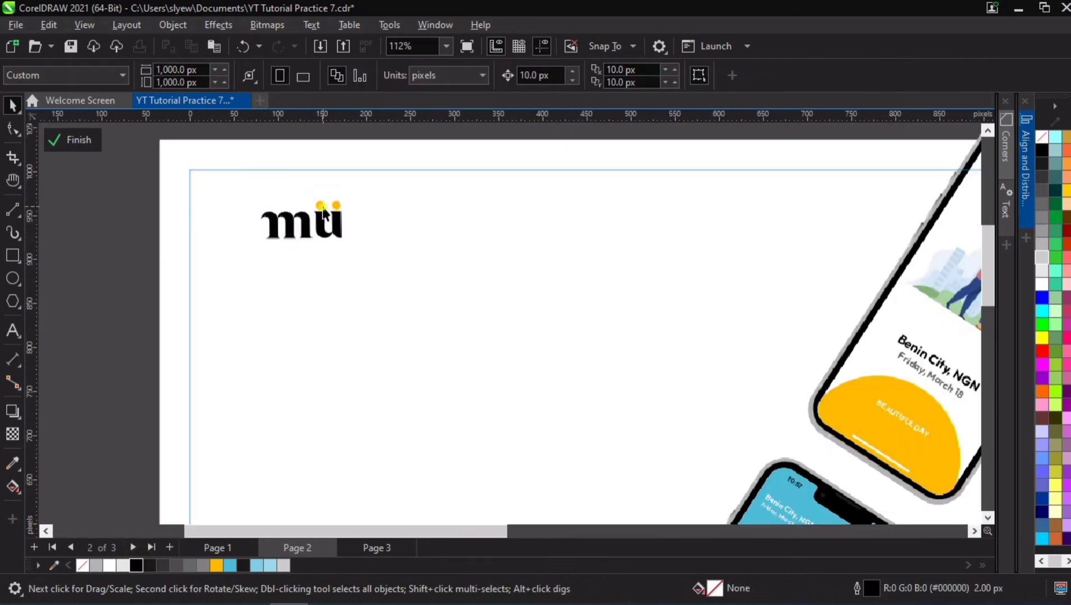
{"action": "left_click", "coordinate": [323, 213]}
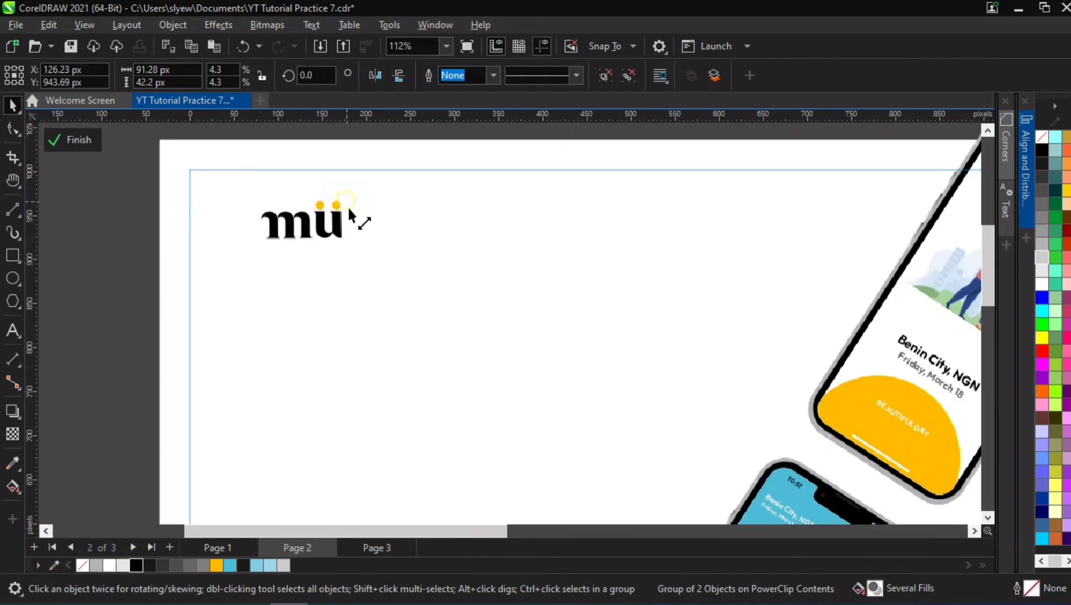
{"action": "left_click_drag", "start_coordinate": [347, 206], "coordinate": [340, 294]}
Step: Align the left edges of the black mü logo and the download text
{"action": "key", "text": "h"}
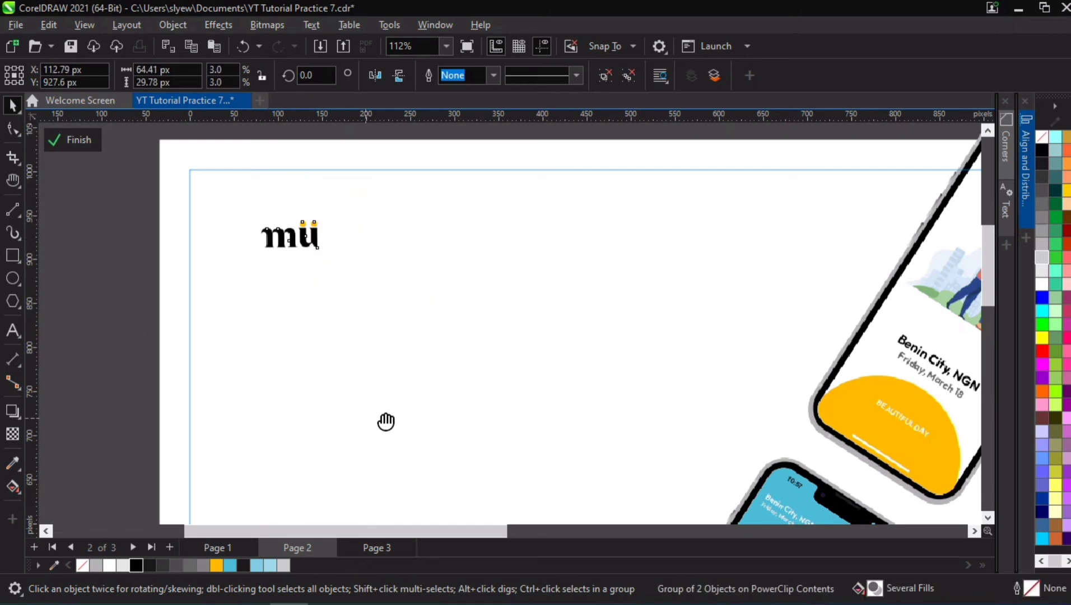
{"action": "scroll", "coordinate": [385, 417], "scroll_direction": "up", "scroll_amount": 2}
{"action": "key", "text": "space"}
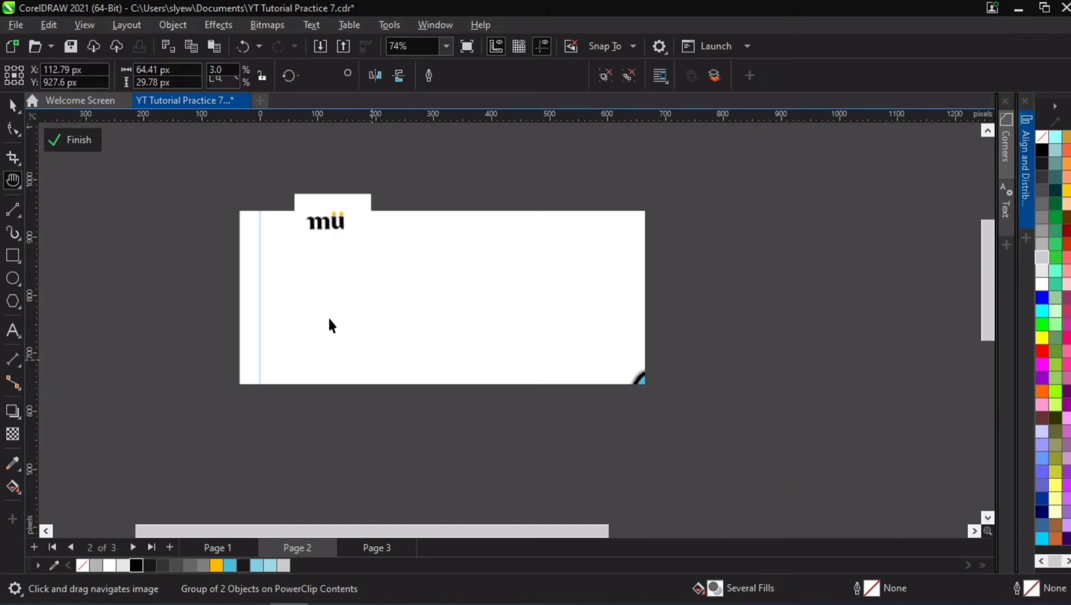
{"action": "left_click", "coordinate": [339, 429], "text": "shift"}
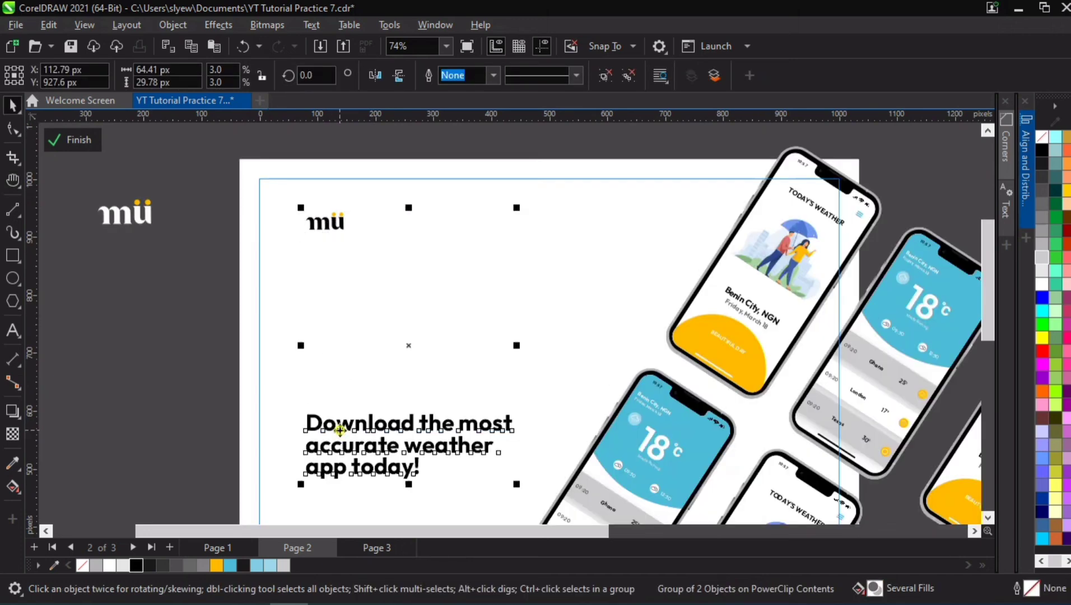
{"action": "left_click", "coordinate": [1025, 155]}
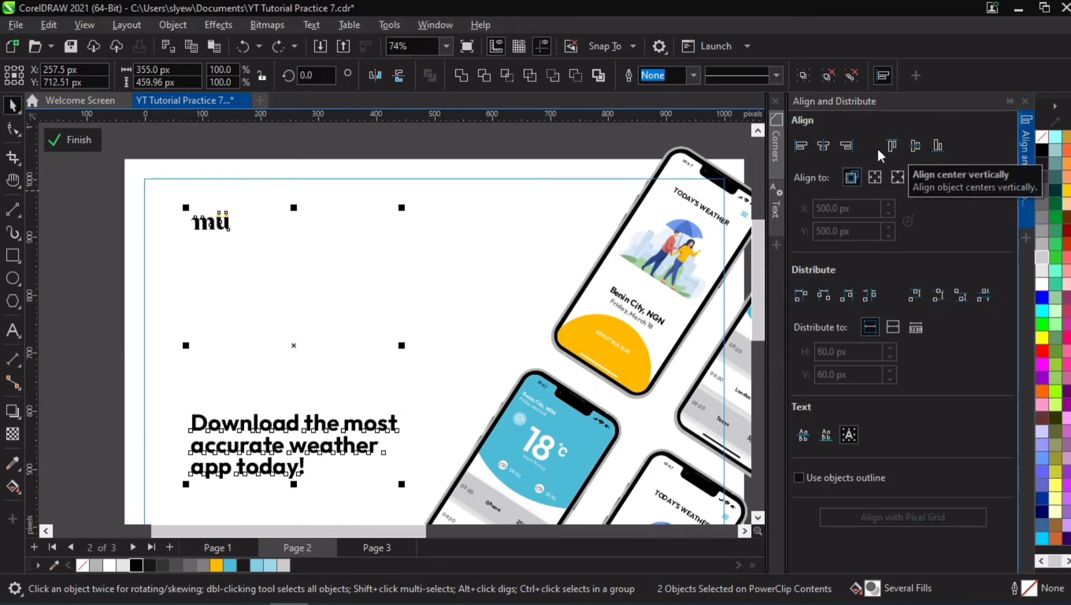
{"action": "left_click", "coordinate": [803, 144]}
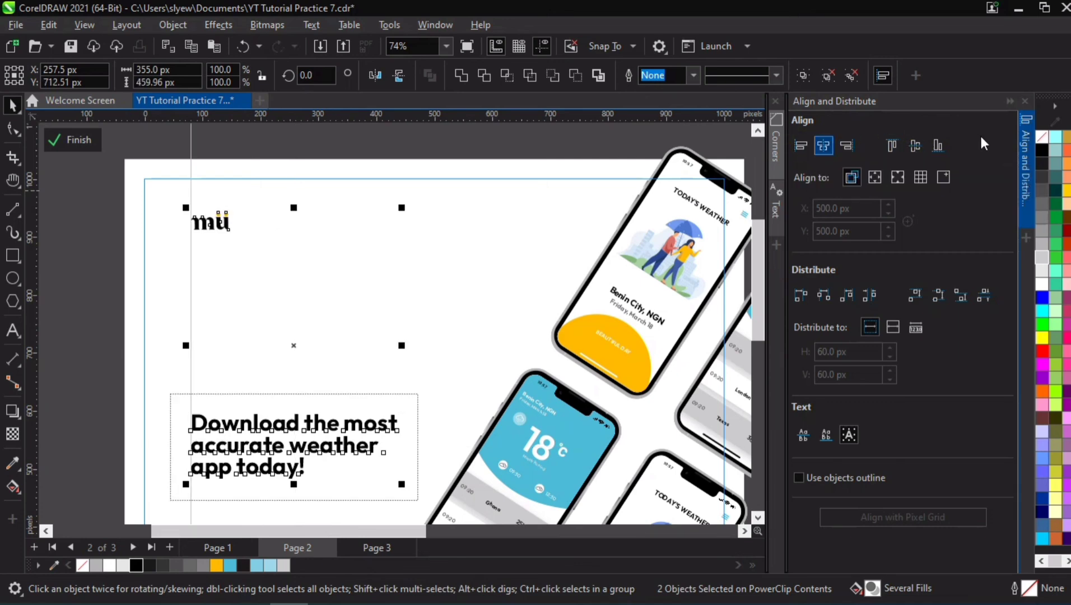
{"action": "left_click", "coordinate": [1025, 165]}
{"action": "scroll", "coordinate": [415, 377], "scroll_direction": "down", "scroll_amount": 1}
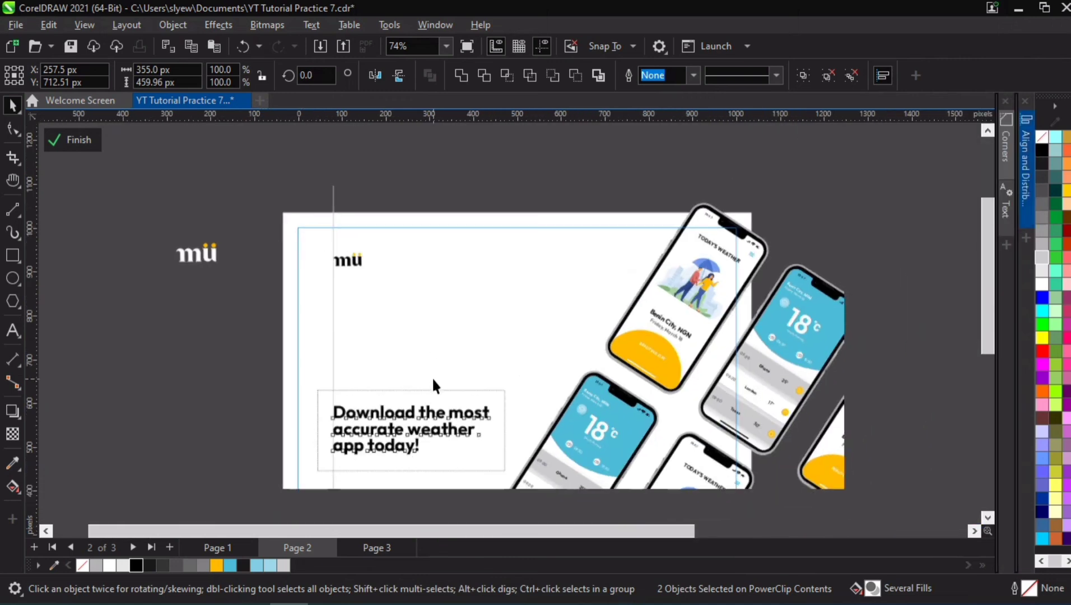
{"action": "key", "text": "h"}
{"action": "left_click_drag", "start_coordinate": [504, 388], "coordinate": [459, 287]}
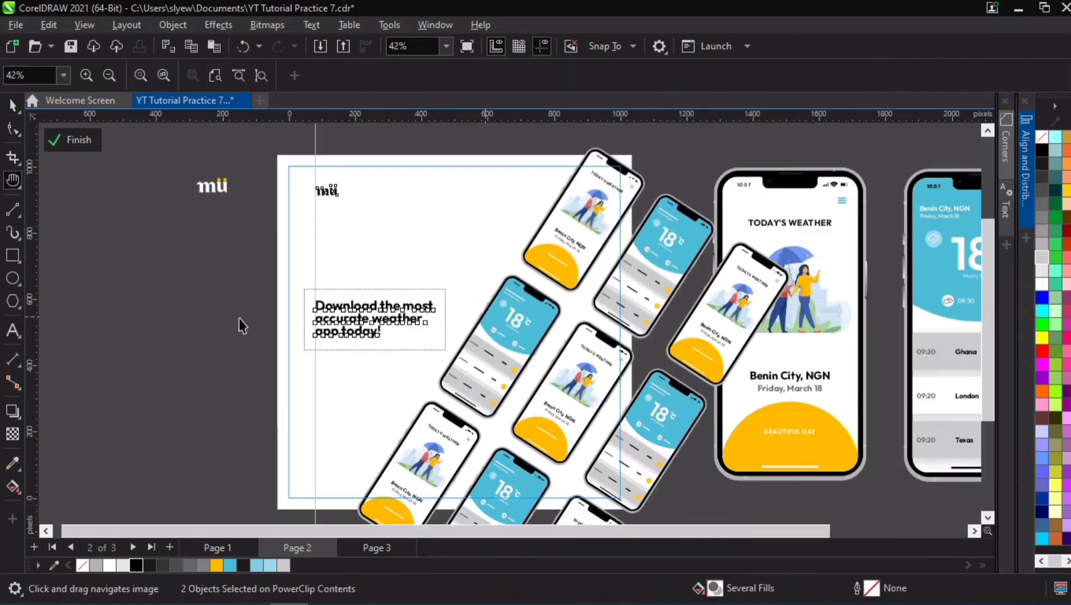
{"action": "key", "text": "space"}
{"action": "key", "text": "space"}
{"action": "key", "text": "space"}
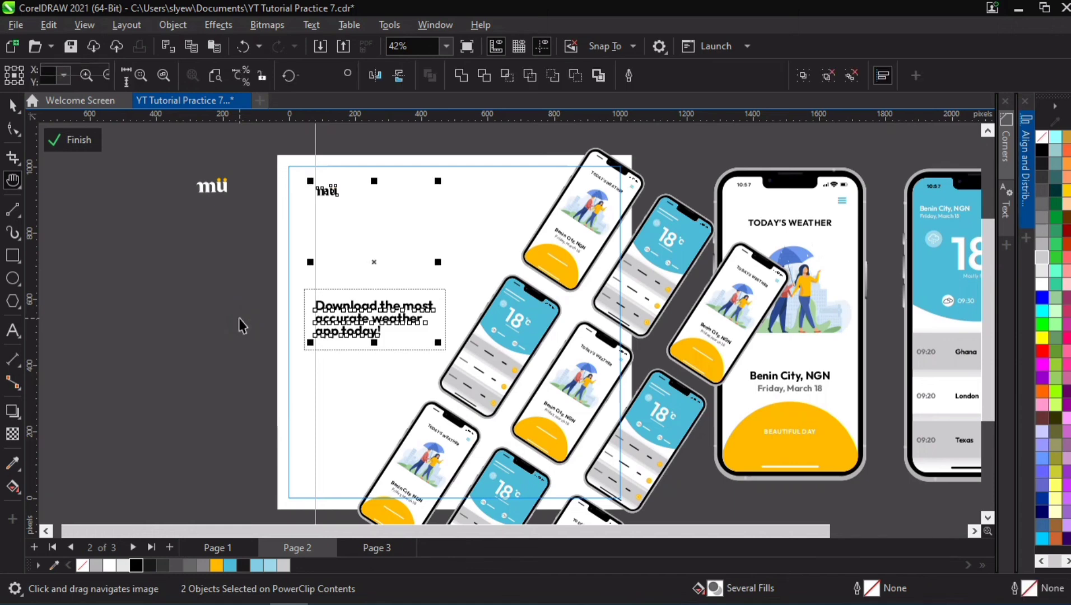
{"action": "key", "text": "space"}
{"action": "left_click", "coordinate": [371, 345]}
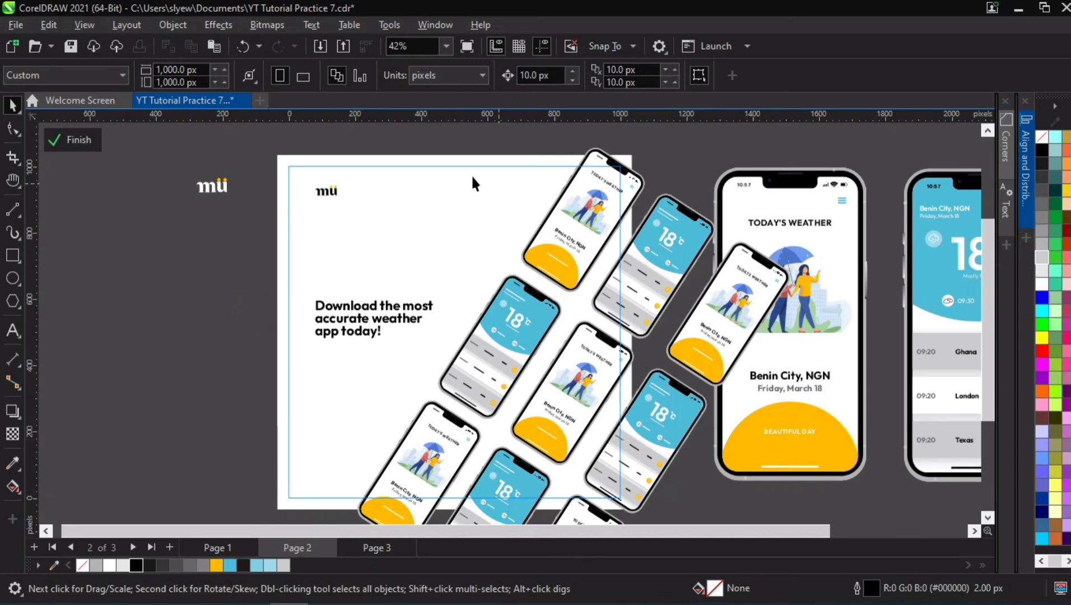
Step: Bring in the App Store and Google Play badges and place them beneath the download text, about 326 px wide, at about X 234 px and Y 396 px
{"action": "left_click", "coordinate": [610, 11]}
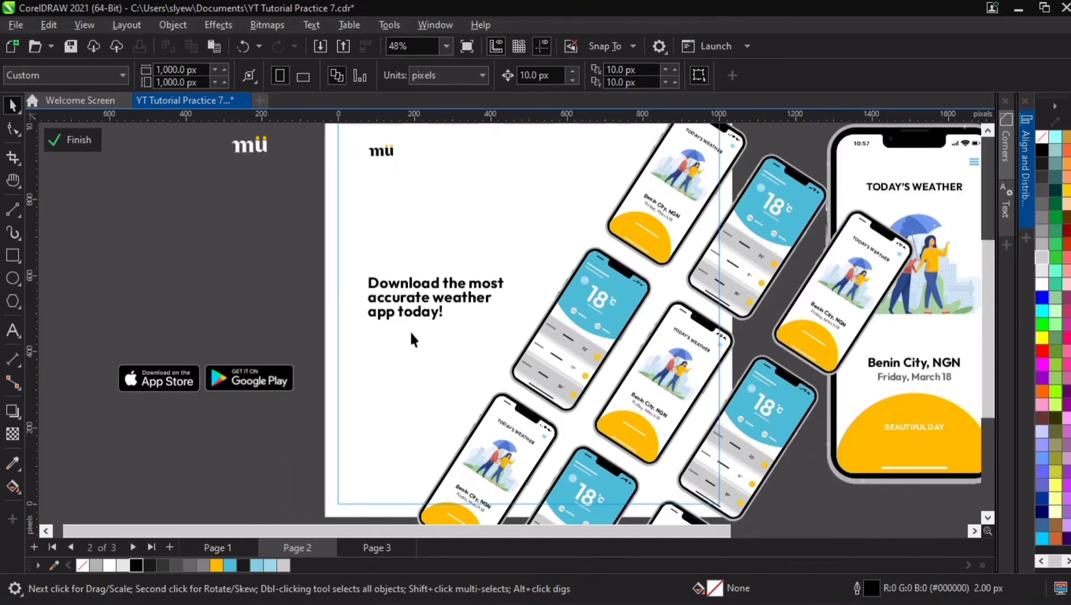
{"action": "left_click", "coordinate": [220, 342]}
{"action": "left_click", "coordinate": [203, 373]}
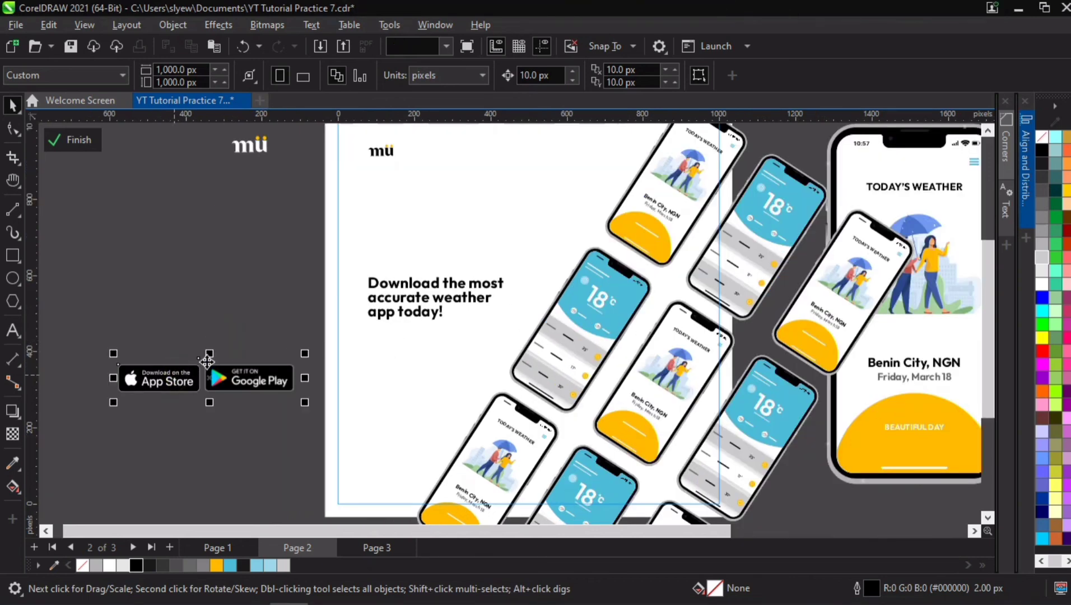
{"action": "left_click_drag", "start_coordinate": [246, 380], "coordinate": [277, 358]}
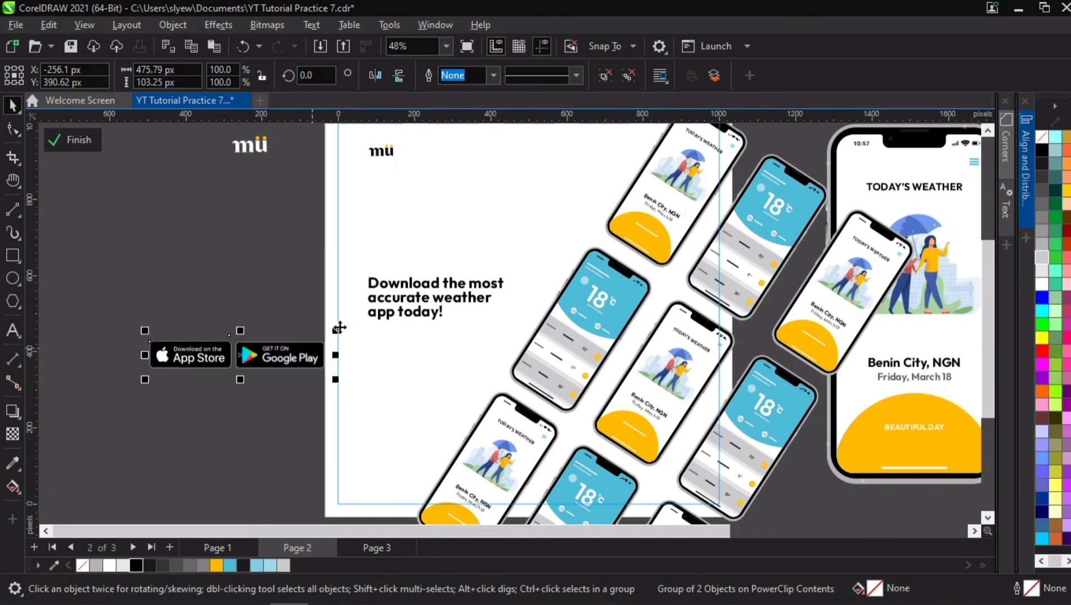
{"action": "left_click_drag", "start_coordinate": [319, 325], "coordinate": [442, 330]}
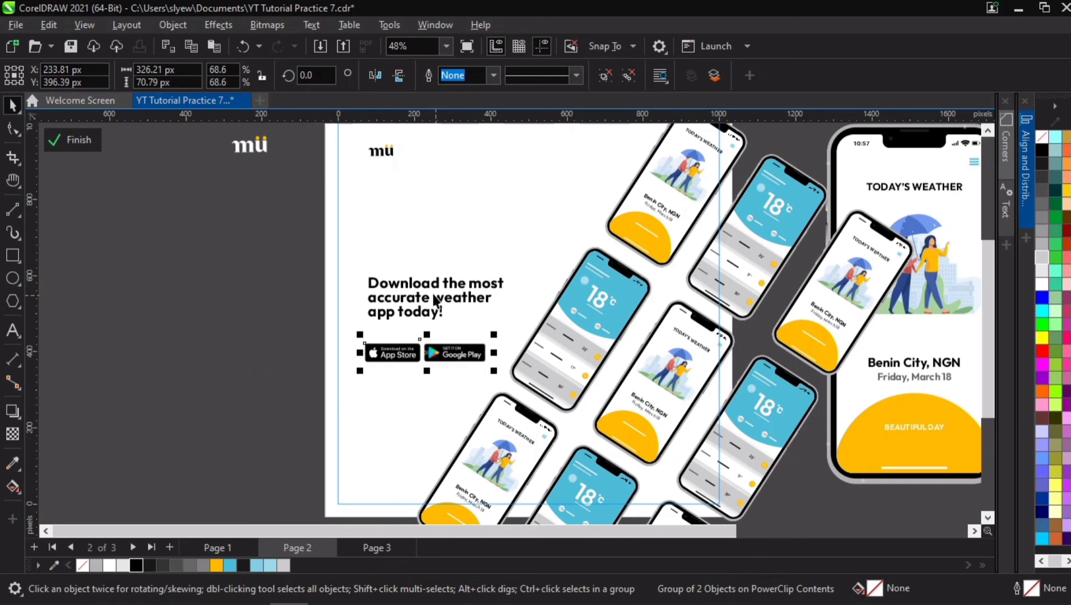
Step: Align the left edge of the store badges with the download text
{"action": "left_click", "coordinate": [434, 300], "text": "shift"}
{"action": "key", "text": "ctrl+shift+a"}
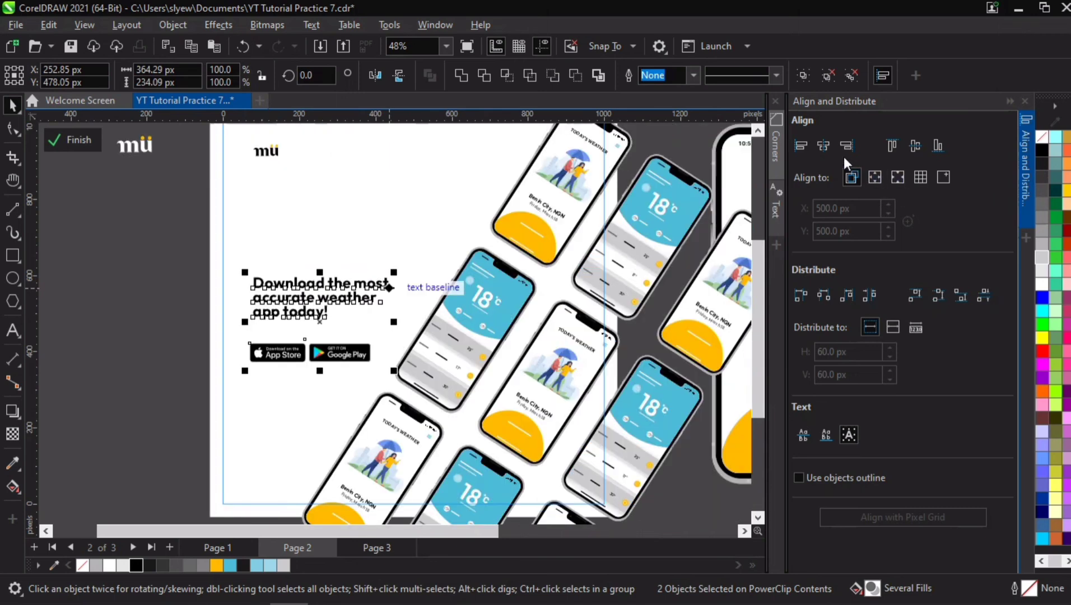
{"action": "left_click", "coordinate": [795, 144]}
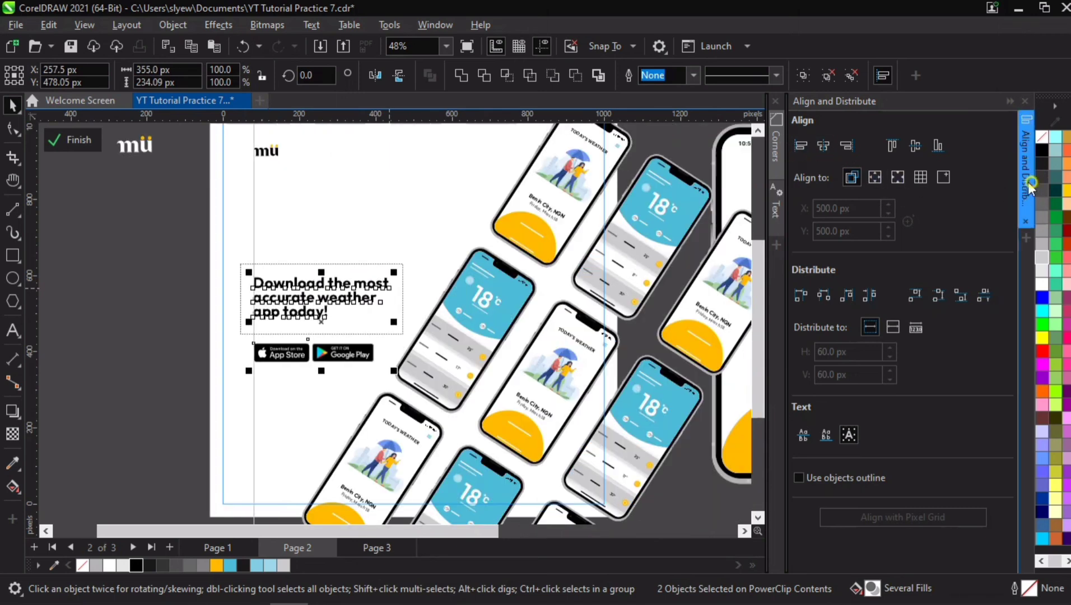
{"action": "left_click", "coordinate": [137, 301]}
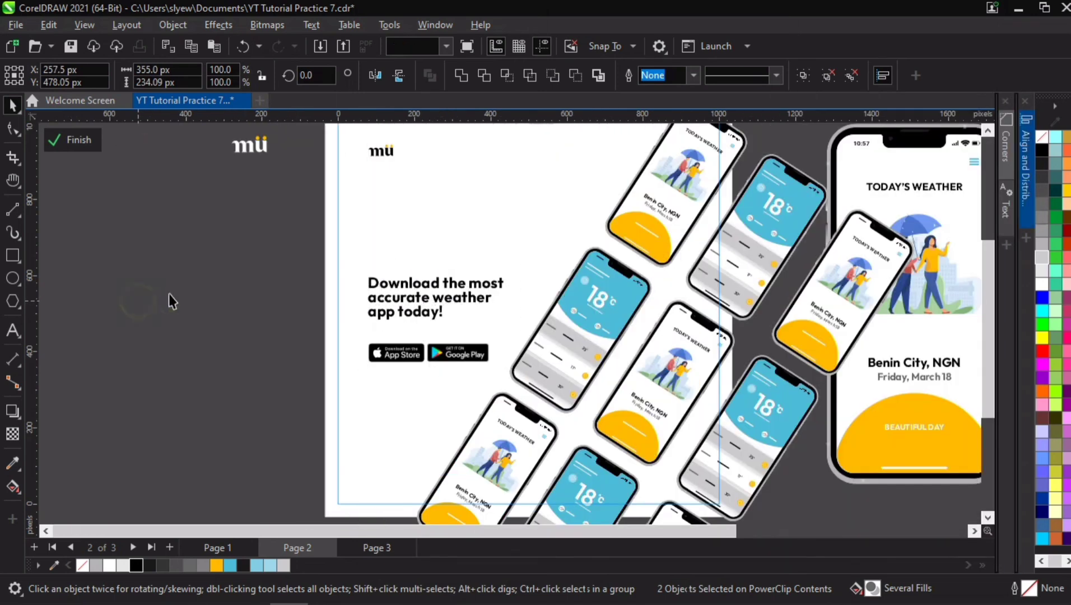
Step: Add Gaussian noise to the white background rectangle with level 70, density 70 and the Intensity color mode
{"action": "left_click", "coordinate": [420, 210]}
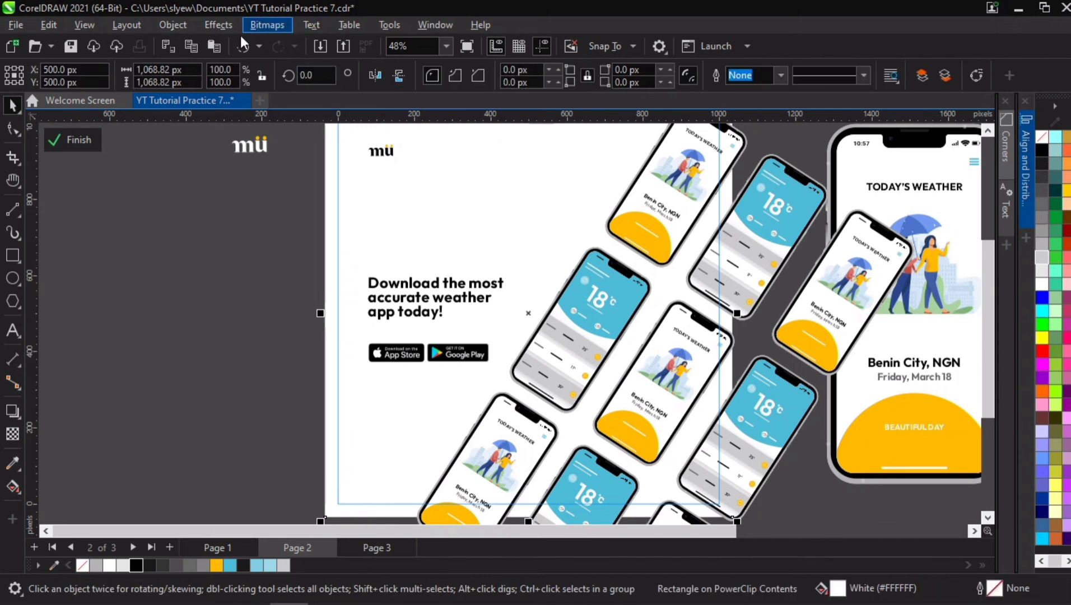
{"action": "left_click", "coordinate": [221, 28]}
{"action": "mouse_move", "coordinate": [316, 259]}
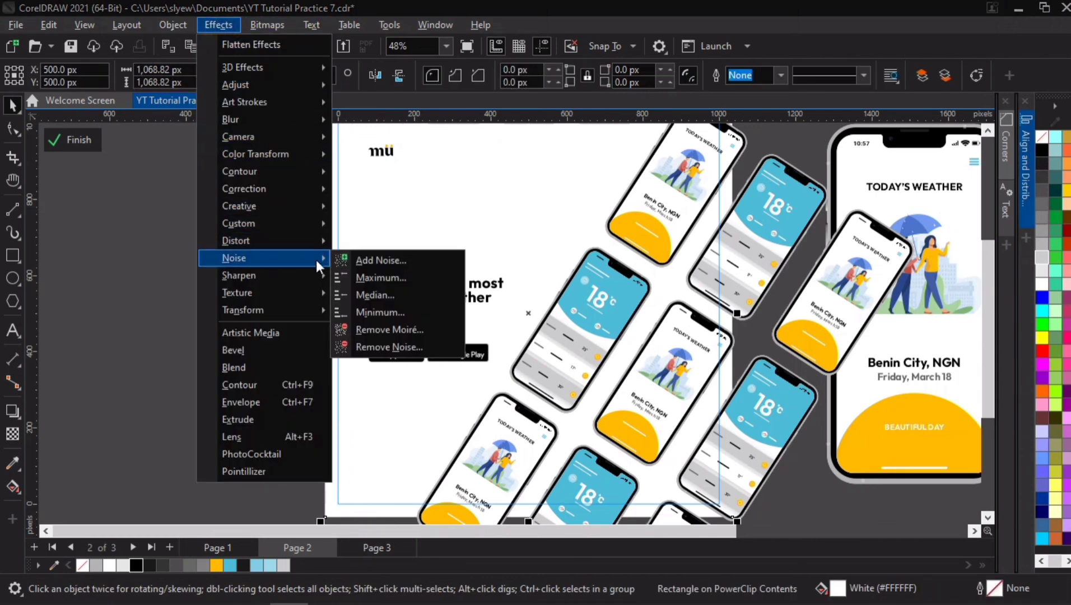
{"action": "left_click", "coordinate": [359, 260]}
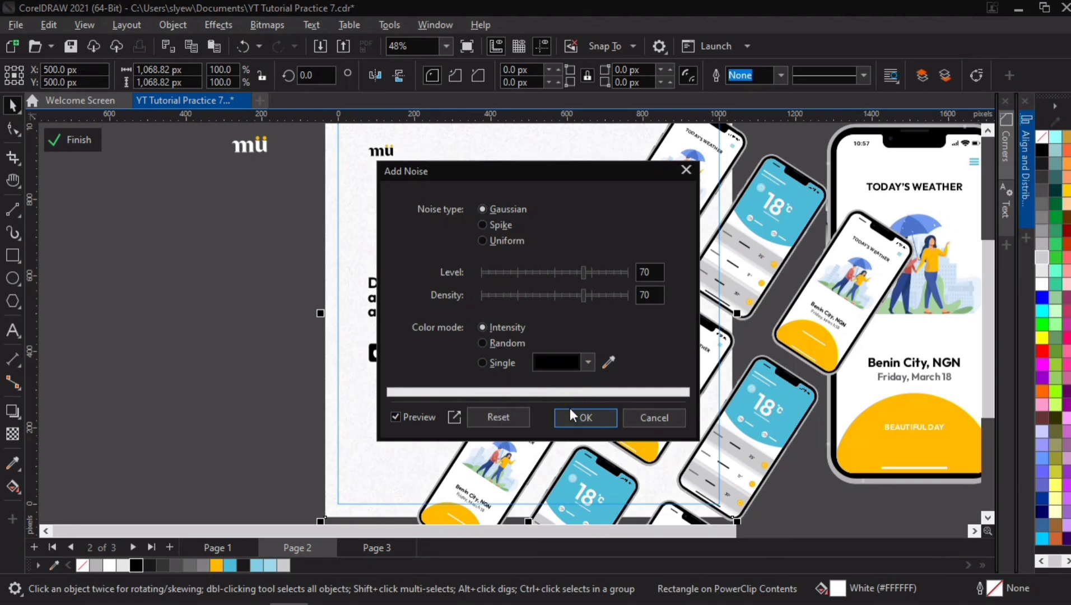
{"action": "left_click", "coordinate": [583, 420]}
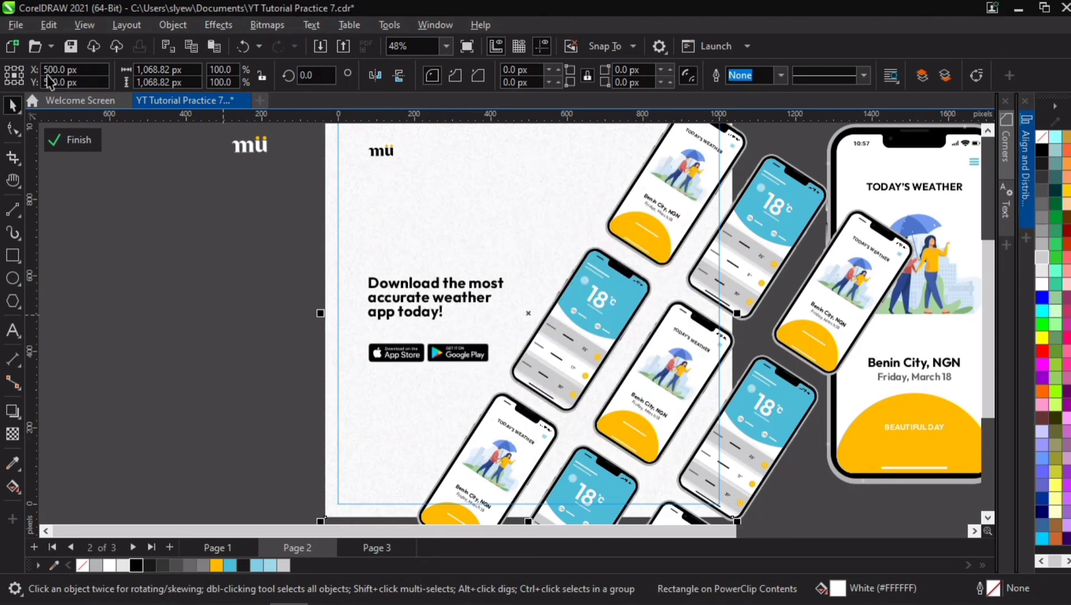
Step: Enlarge the download text to about 417 px wide at about X 289 px and Y 549 px, and finish editing the PowerClip
{"action": "scroll", "coordinate": [512, 192], "scroll_direction": "down", "scroll_amount": 1}
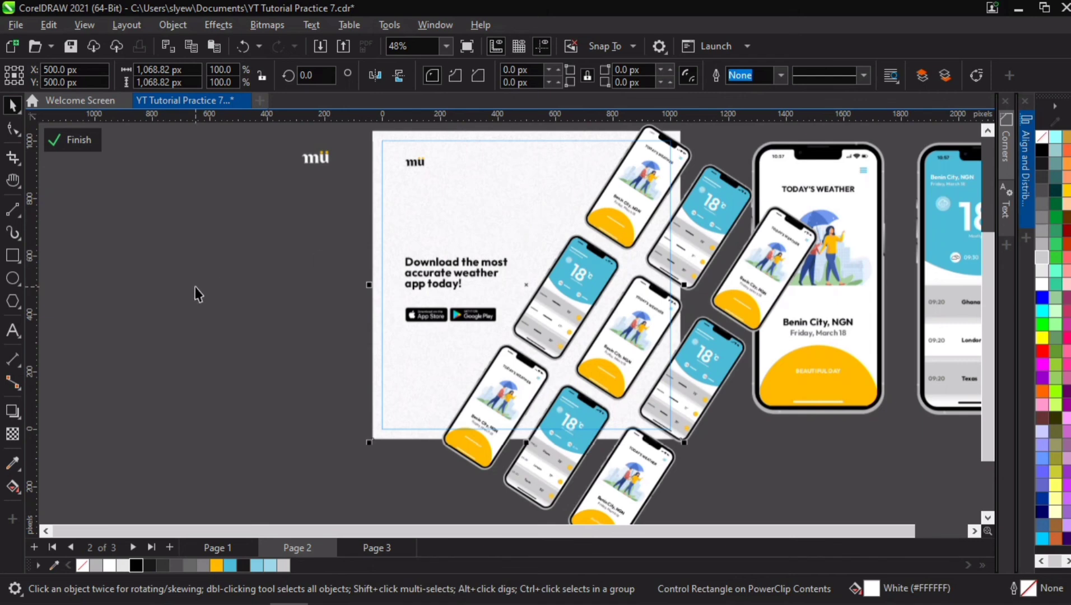
{"action": "left_click", "coordinate": [448, 263]}
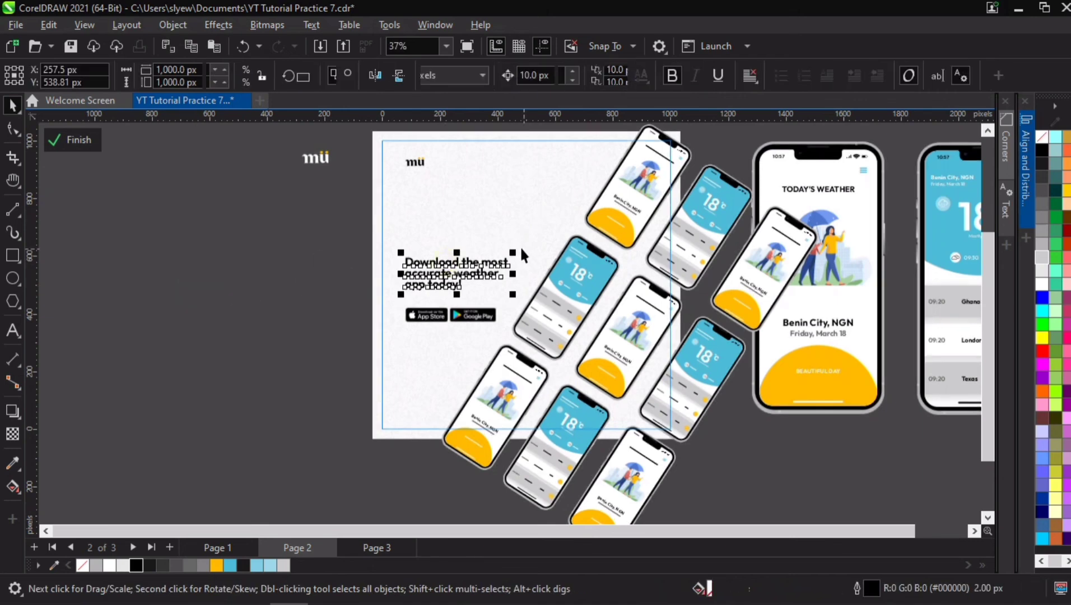
{"action": "left_click_drag", "start_coordinate": [513, 251], "coordinate": [551, 245]}
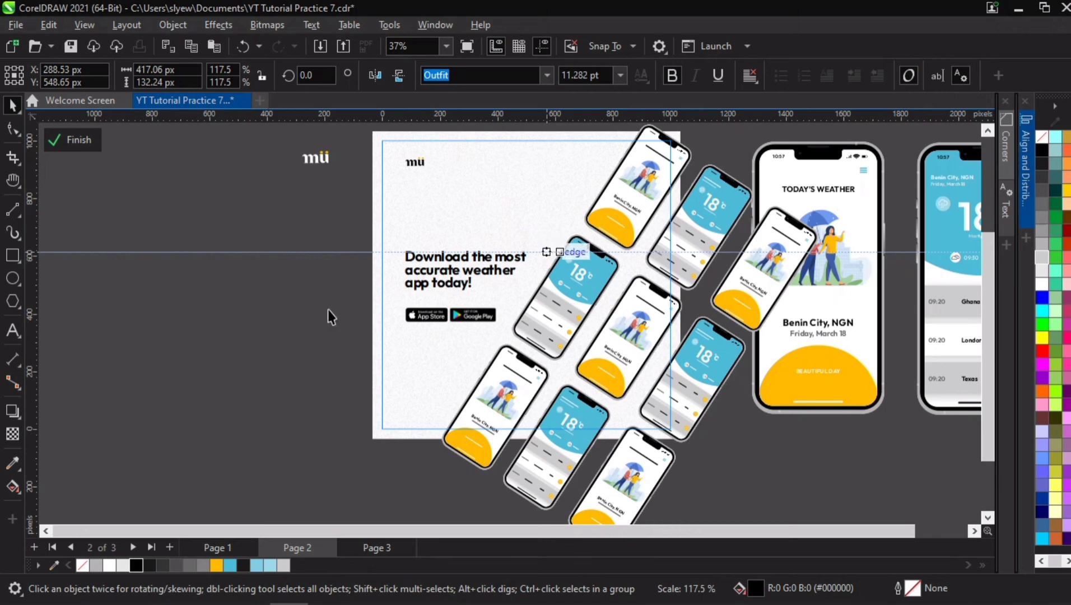
{"action": "left_click", "coordinate": [322, 280]}
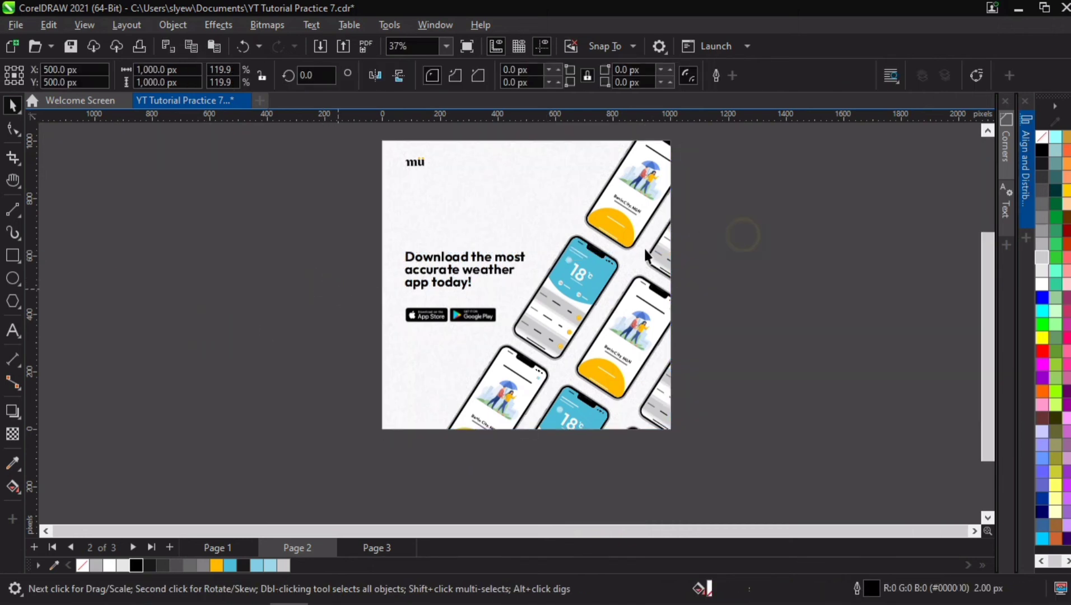
Step: Lower the mü logo inside the PowerClip to about Y 907 px at X 112 px, and finish editing the PowerClip
{"action": "left_click", "coordinate": [427, 207]}
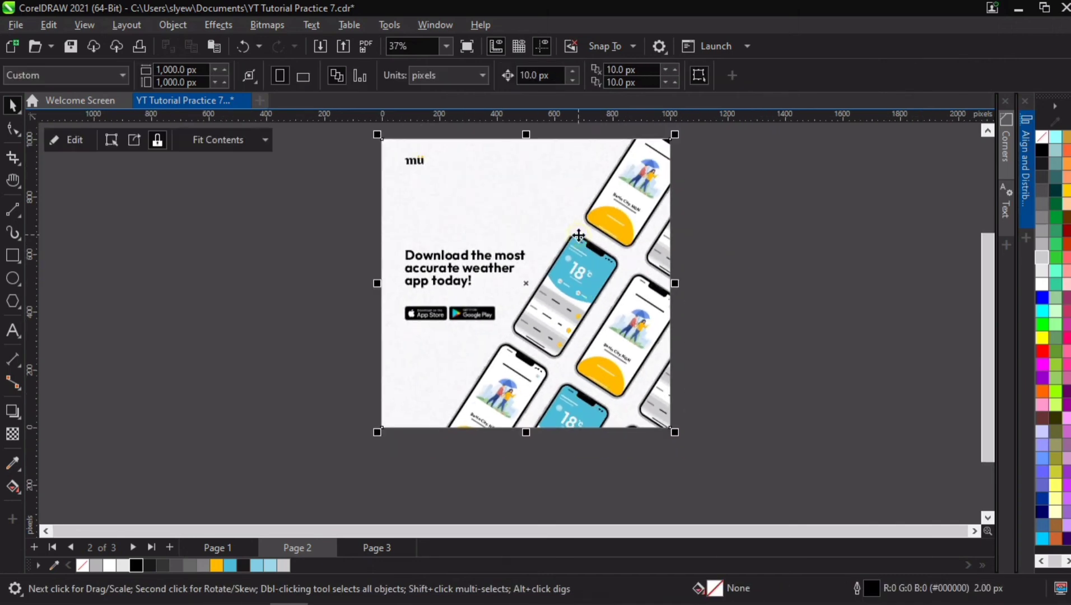
{"action": "left_click", "coordinate": [419, 162], "text": "ctrl"}
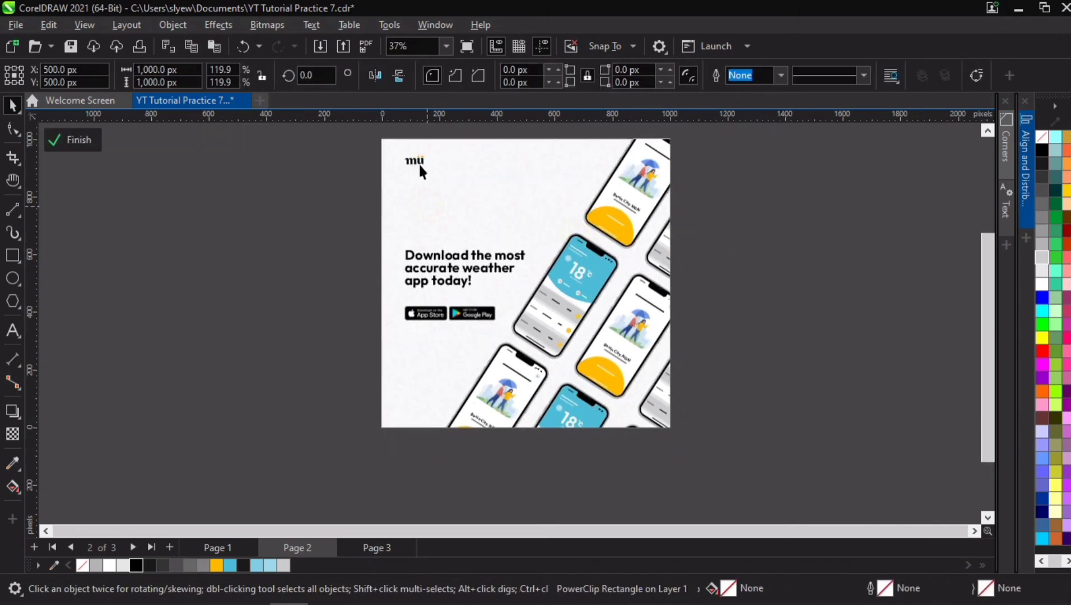
{"action": "left_click", "coordinate": [419, 163]}
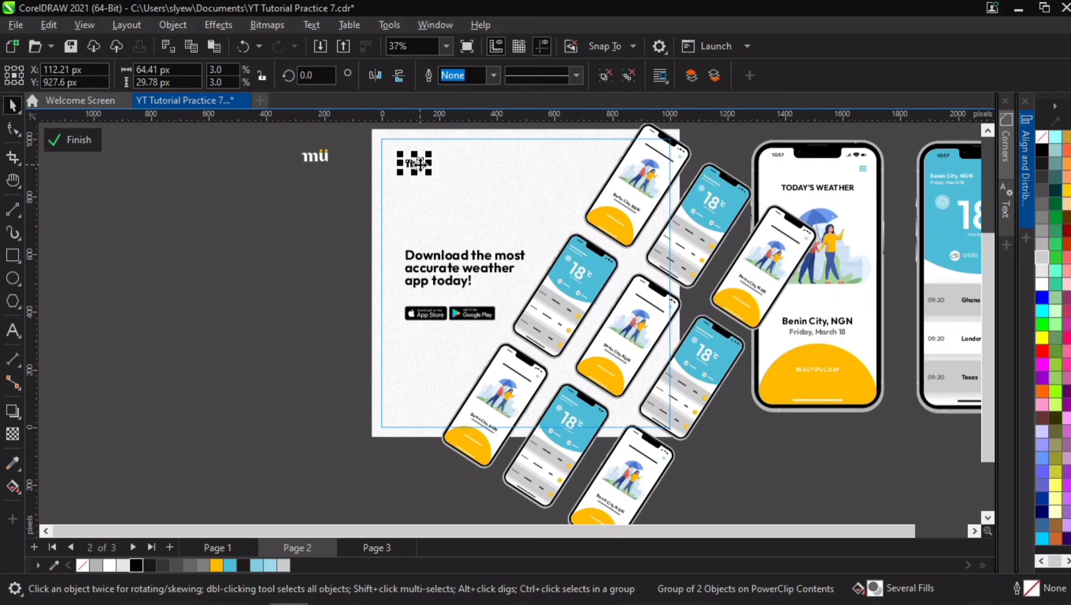
{"action": "key", "text": "Delete"}
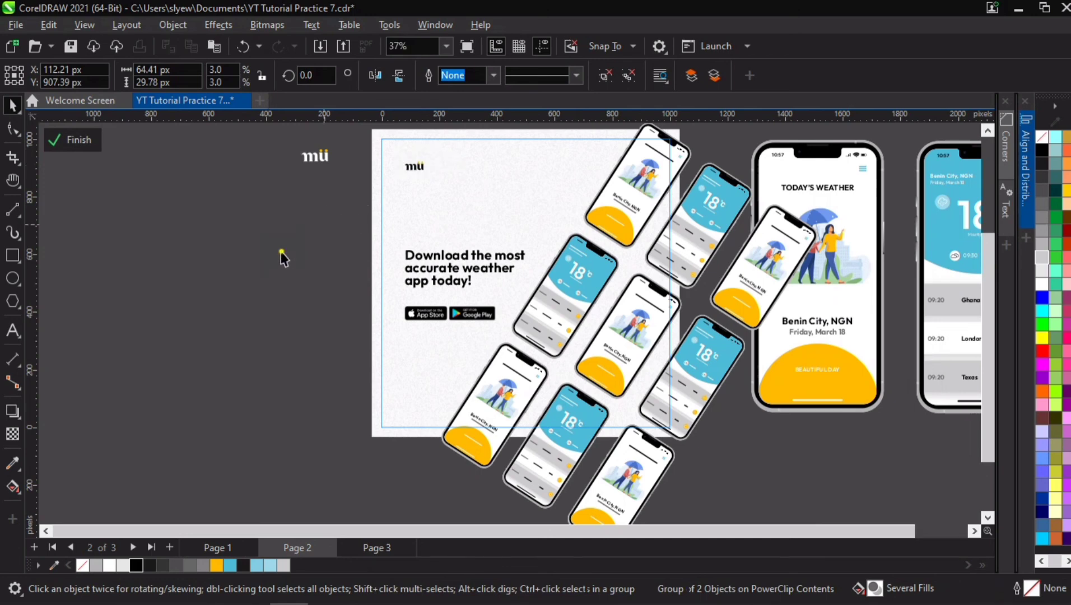
{"action": "left_click", "coordinate": [281, 251], "text": "ctrl"}
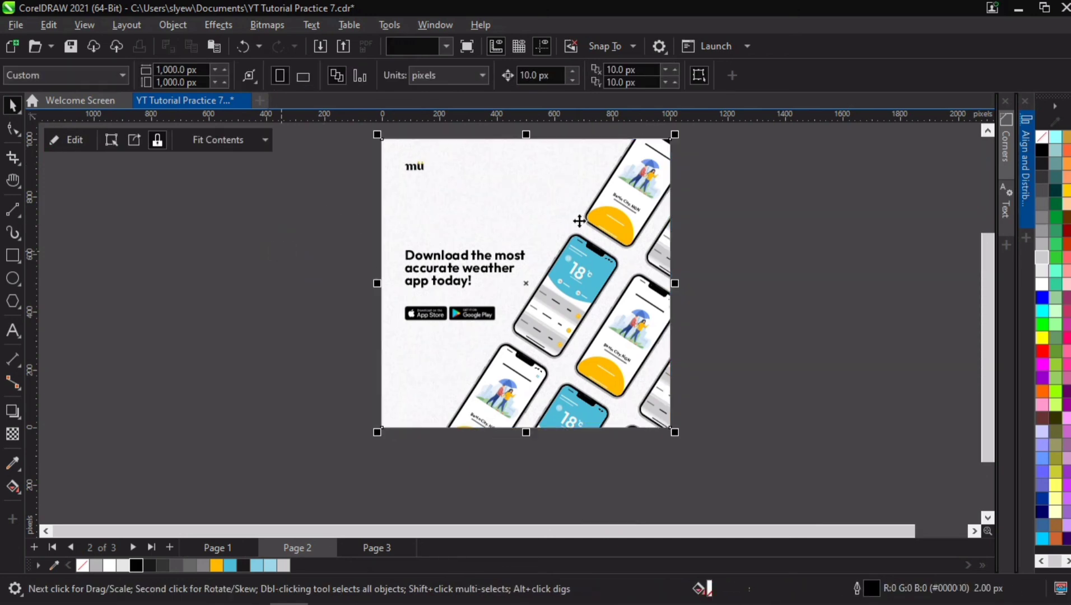